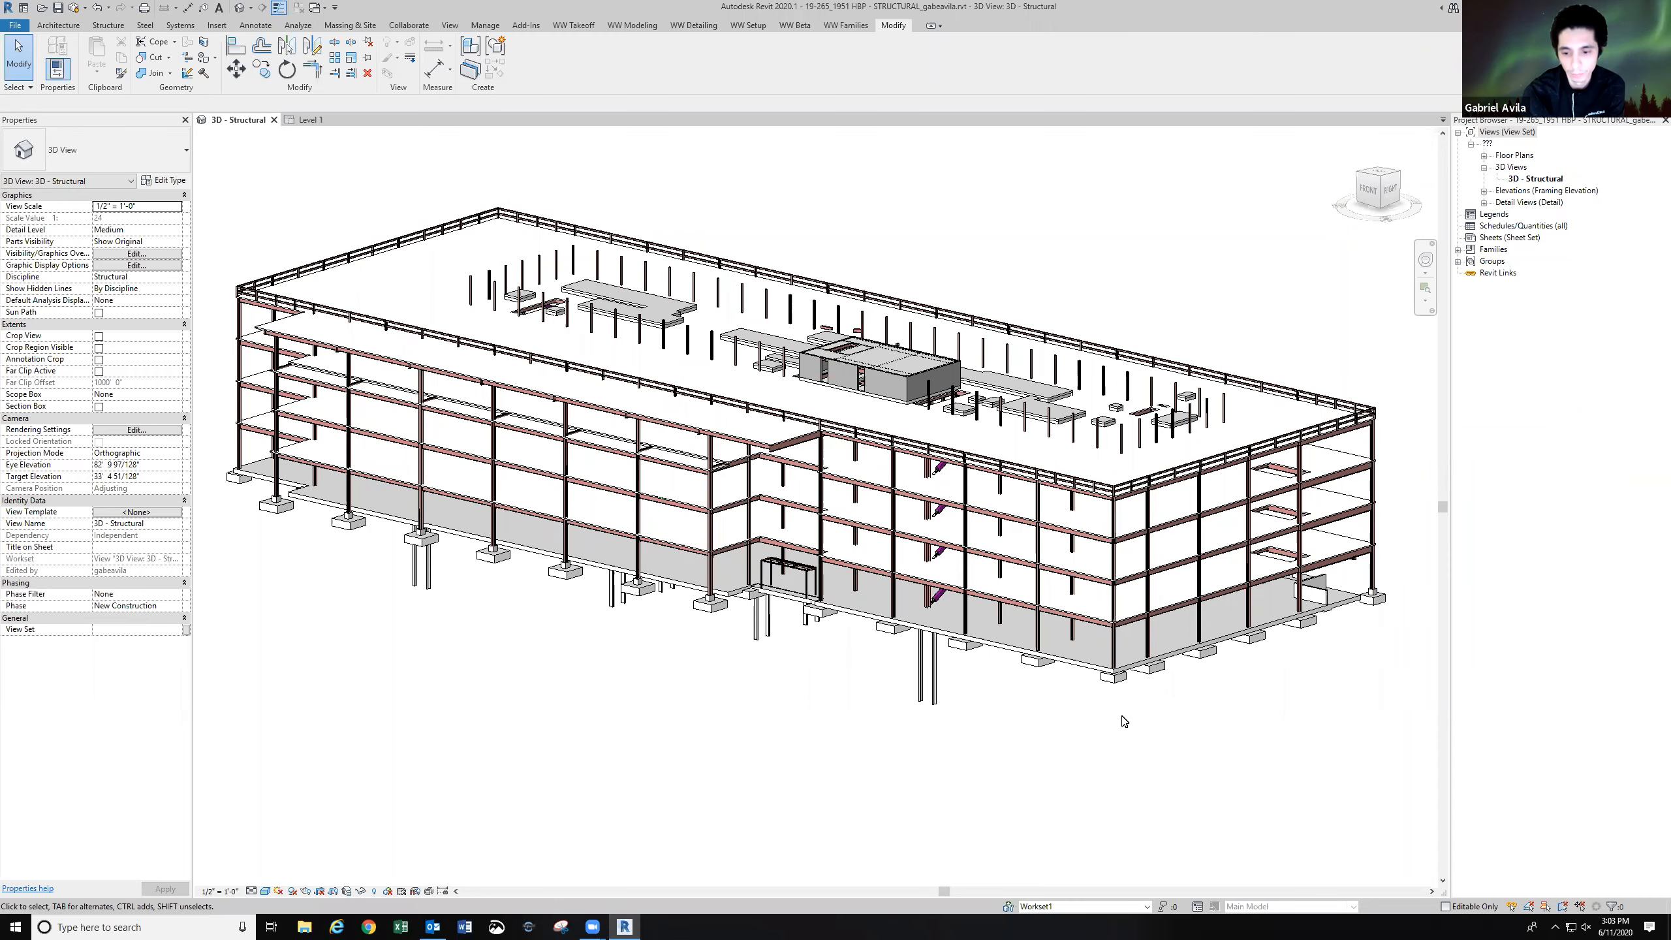
Examine the corner wide-flange column and the surrounding beams and footings in the structural 3D model.
{"action": "scroll", "coordinate": [1121, 716], "scroll_direction": "up", "scroll_amount": 3}
{"action": "middle_click_drag", "start_coordinate": [1089, 611], "coordinate": [1007, 634]}
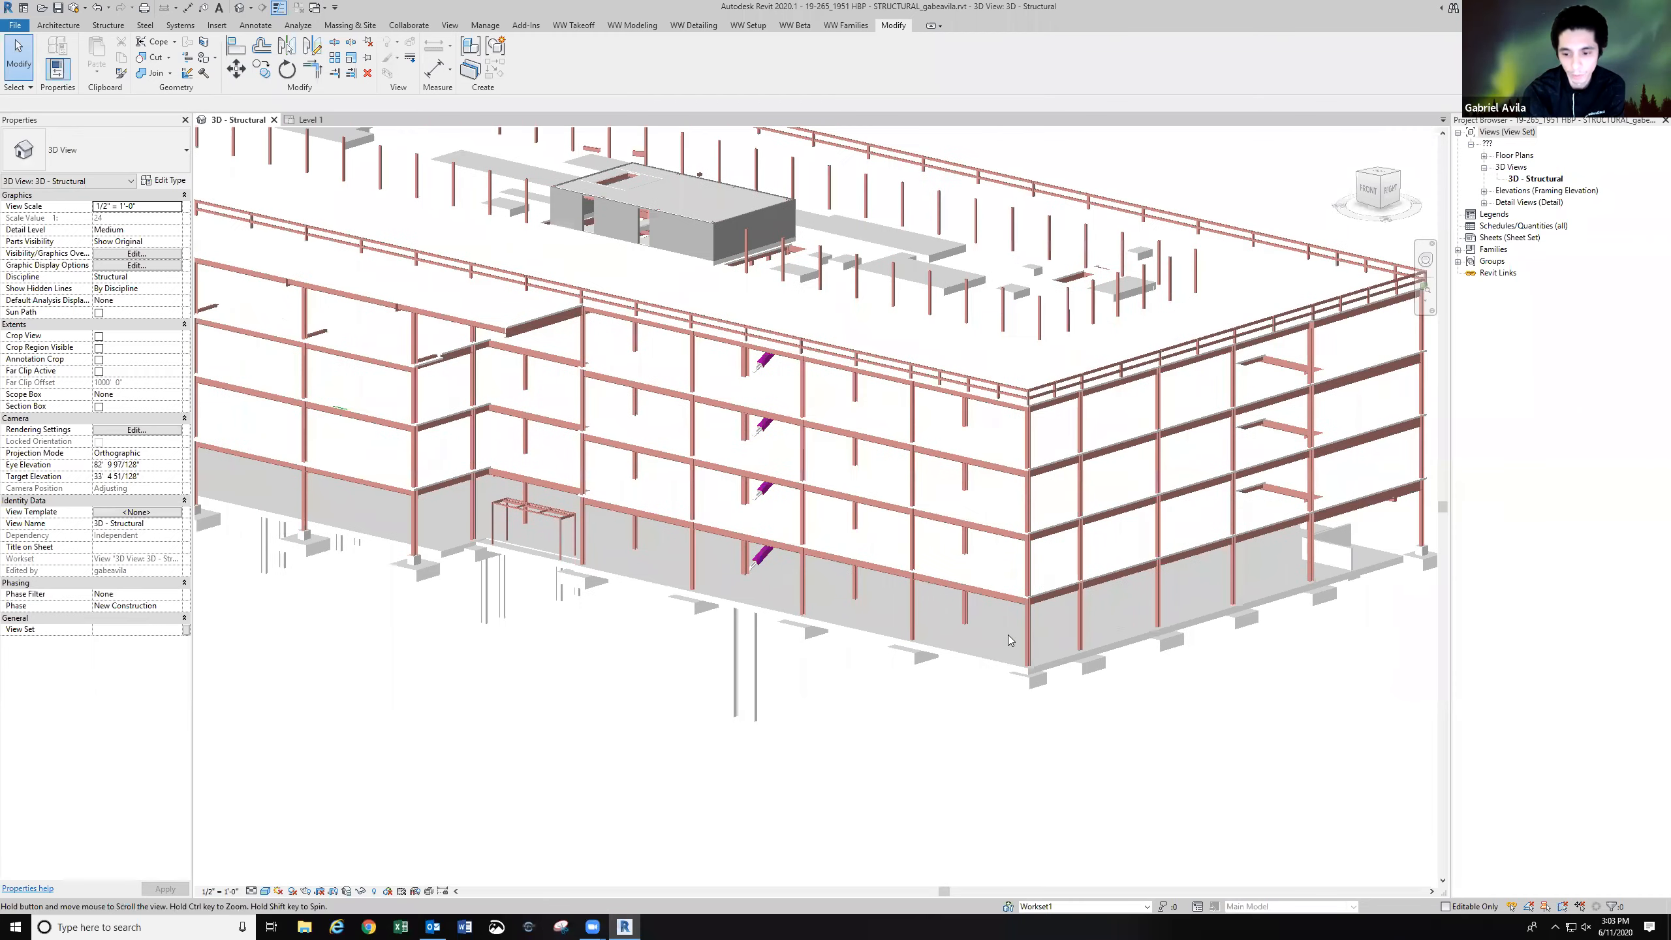
{"action": "scroll", "coordinate": [1009, 637], "scroll_direction": "up", "scroll_amount": 4}
{"action": "left_click", "coordinate": [1006, 637]}
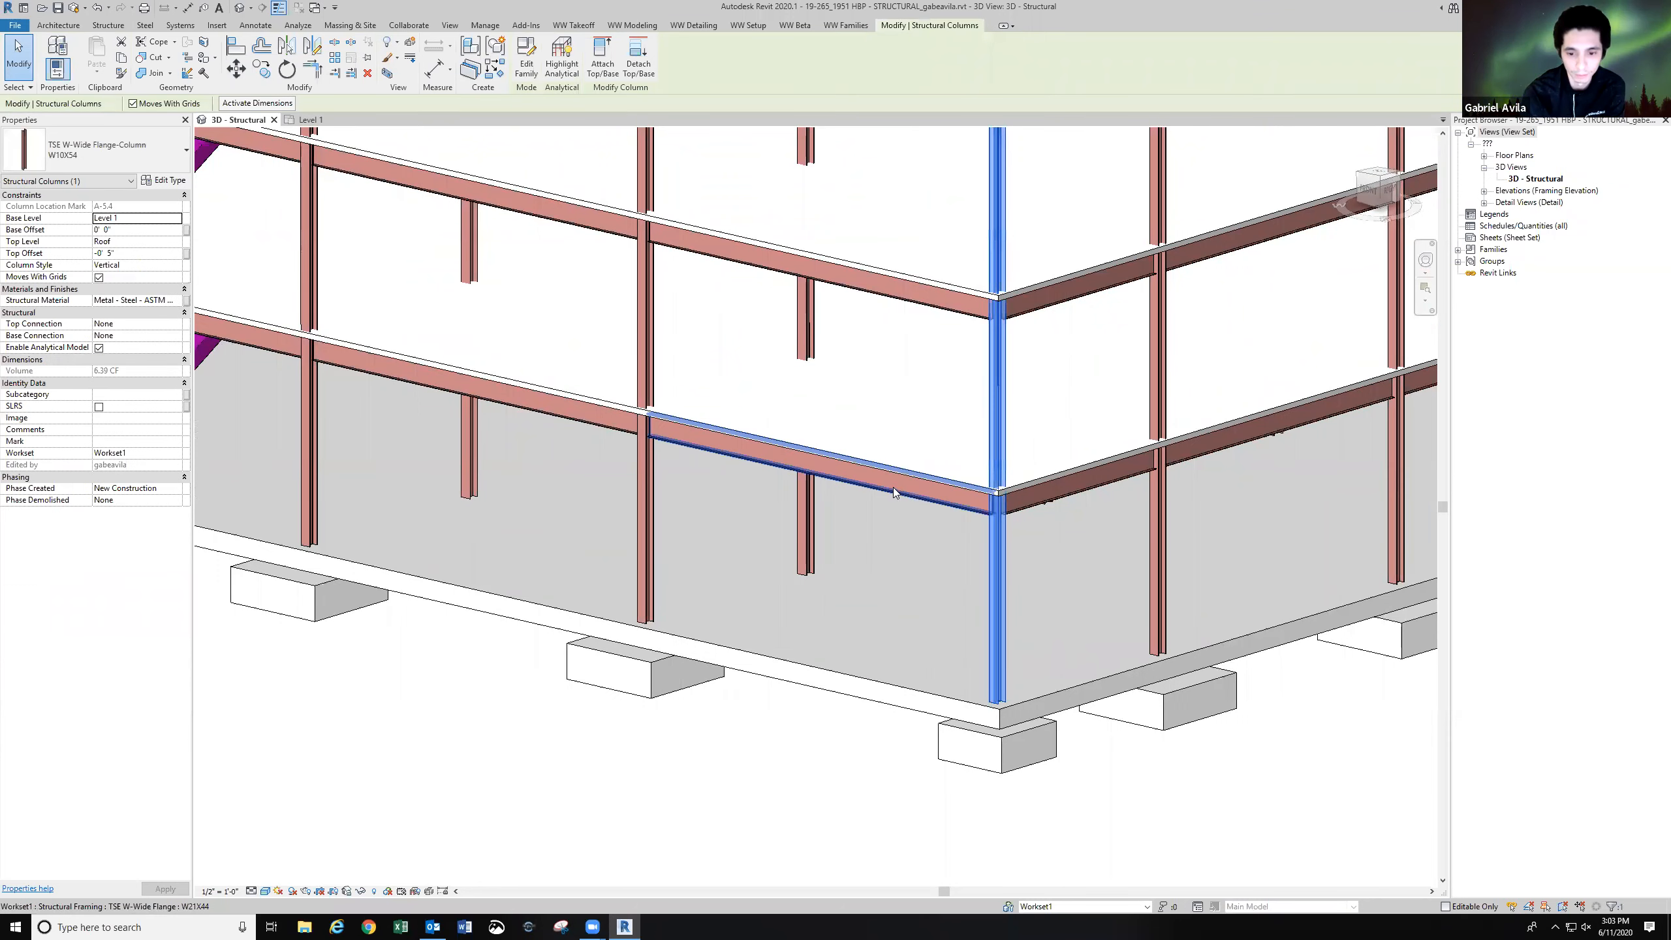
{"action": "scroll", "coordinate": [893, 486], "scroll_direction": "down", "scroll_amount": 3}
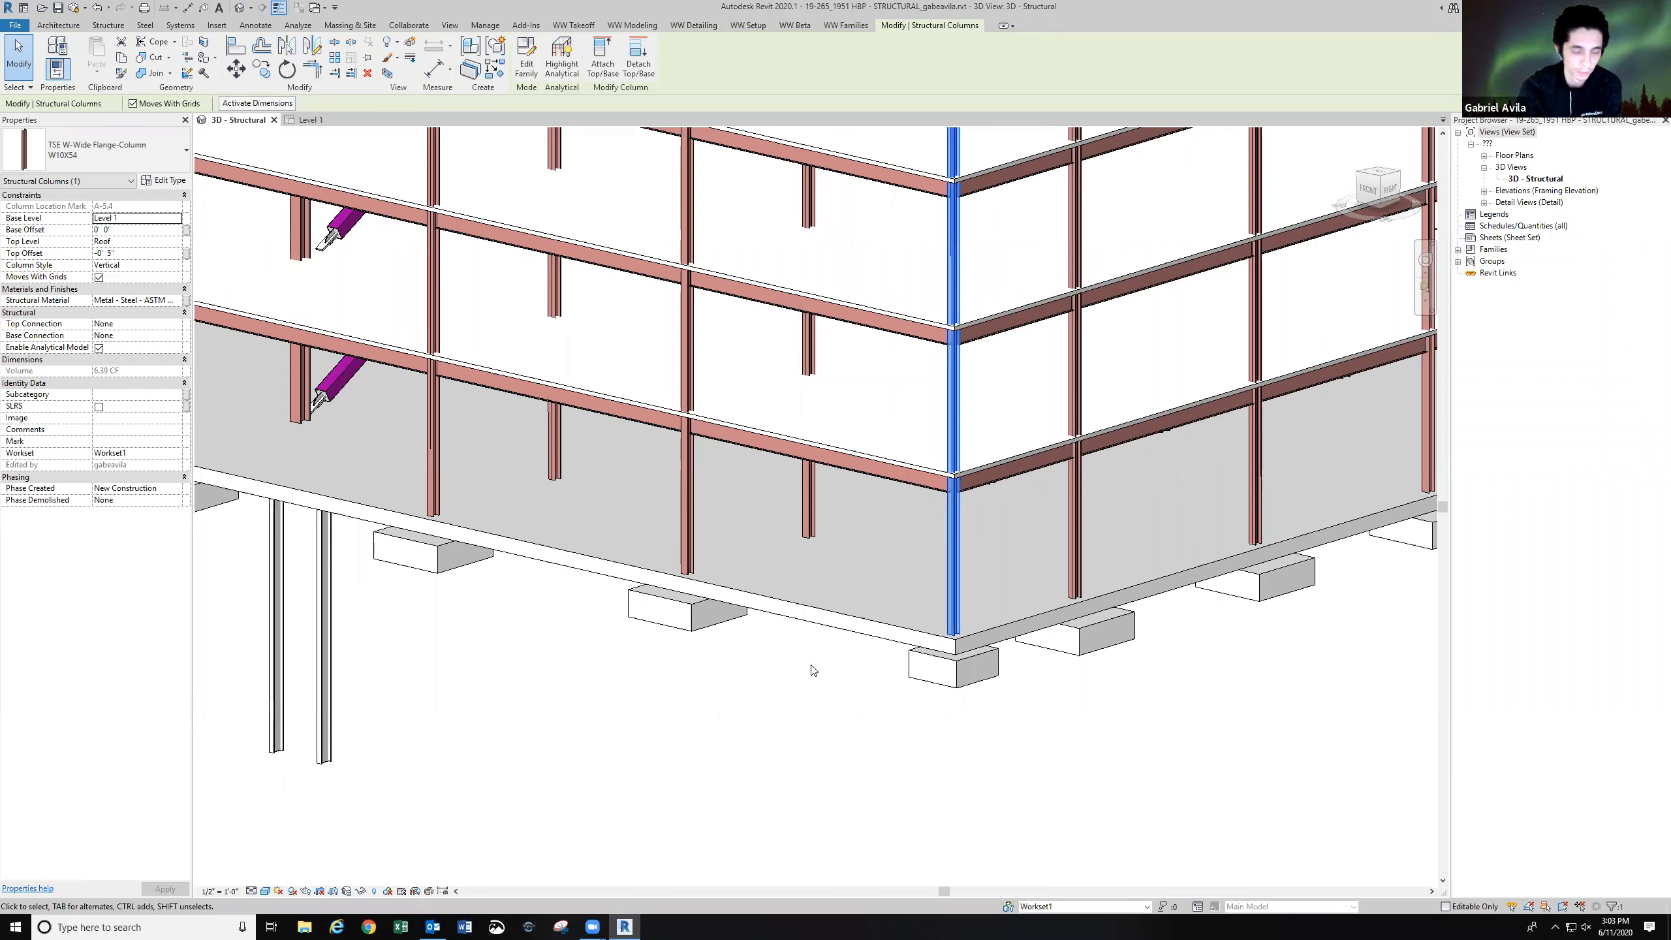
{"action": "scroll", "coordinate": [816, 669], "scroll_direction": "down", "scroll_amount": 4}
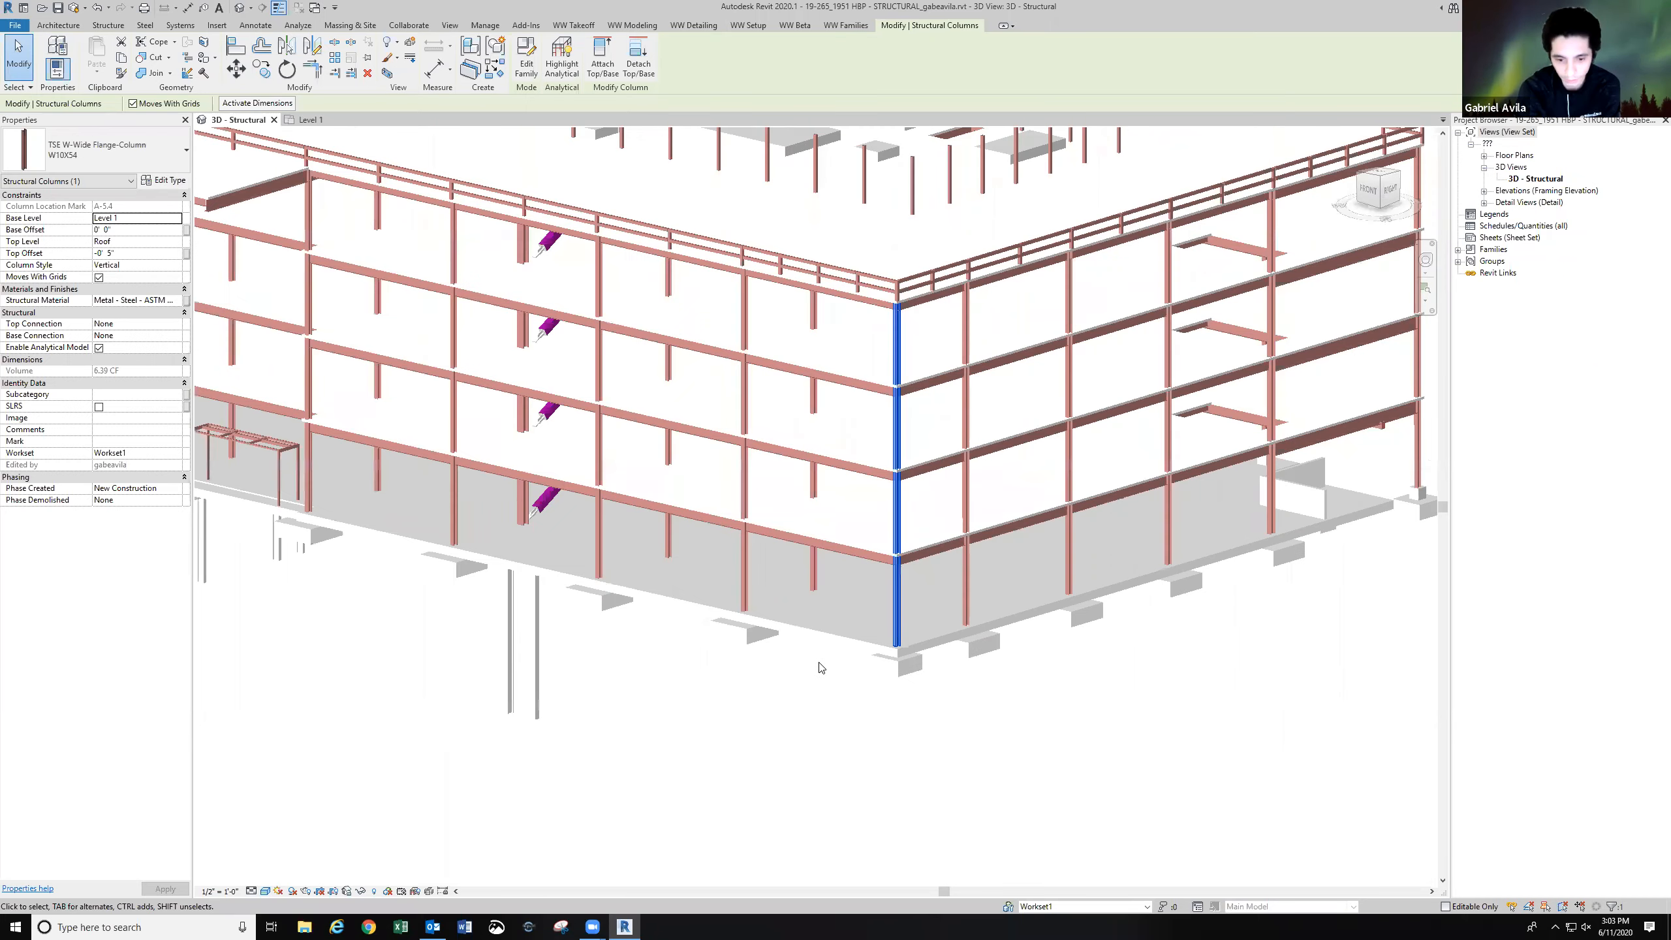
{"action": "middle_click_drag", "start_coordinate": [1017, 723], "coordinate": [891, 689], "text": "shift"}
{"action": "left_click", "coordinate": [920, 708]}
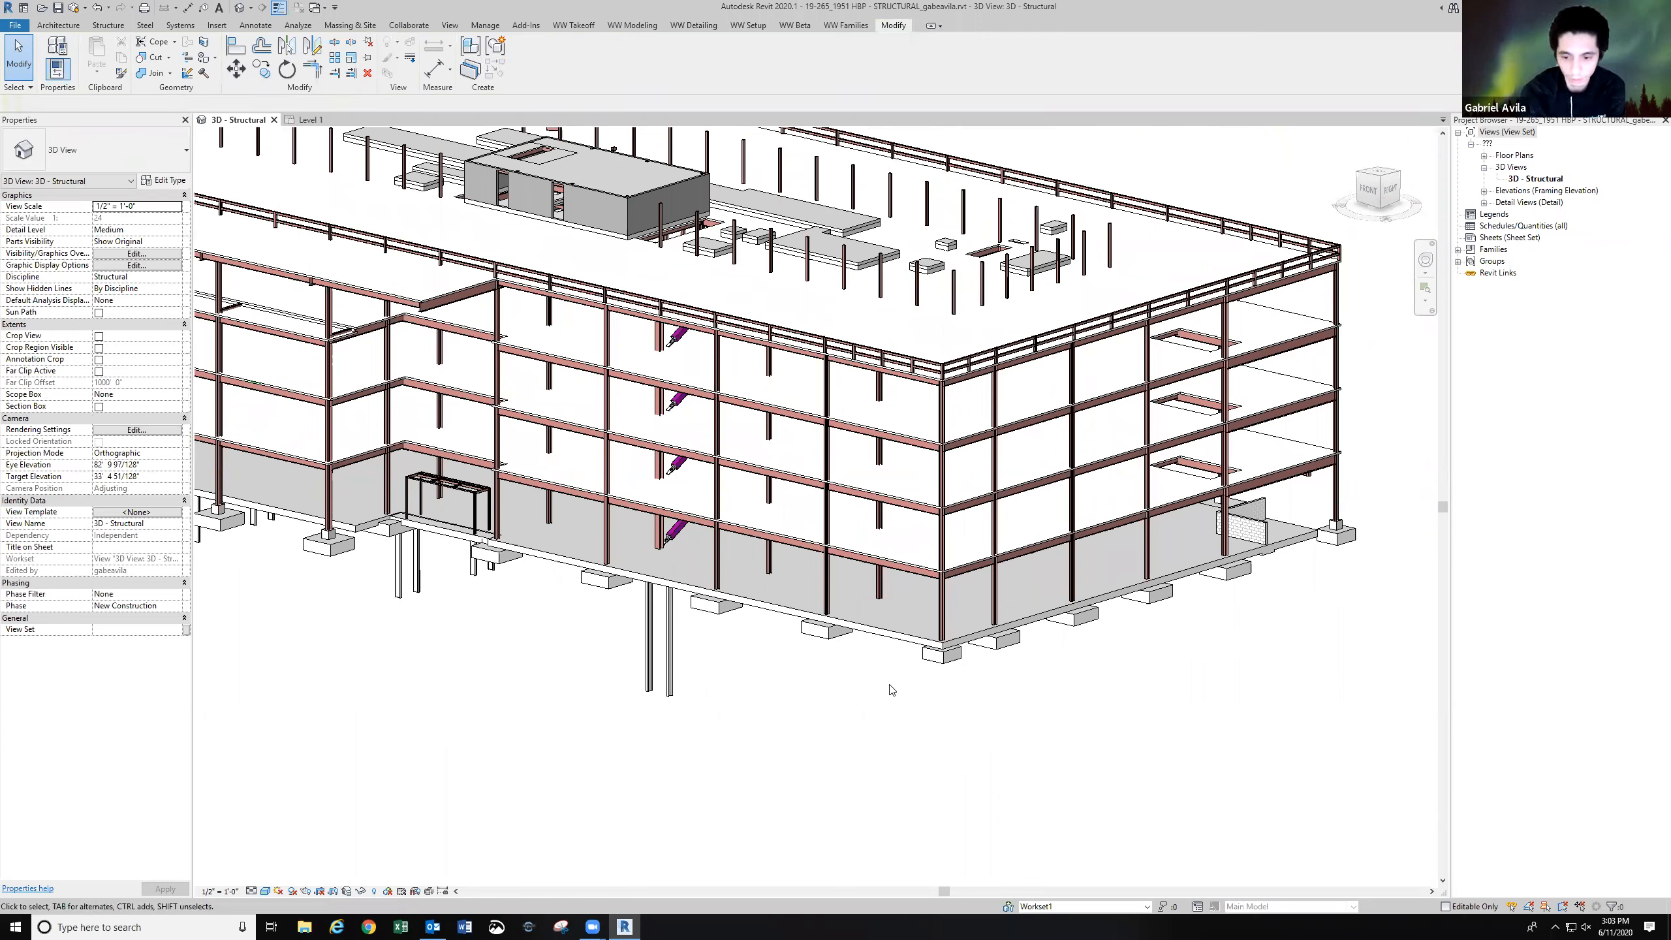
{"action": "middle_click_drag", "start_coordinate": [883, 688], "coordinate": [822, 654]}
{"action": "scroll", "coordinate": [900, 632], "scroll_direction": "up", "scroll_amount": 6}
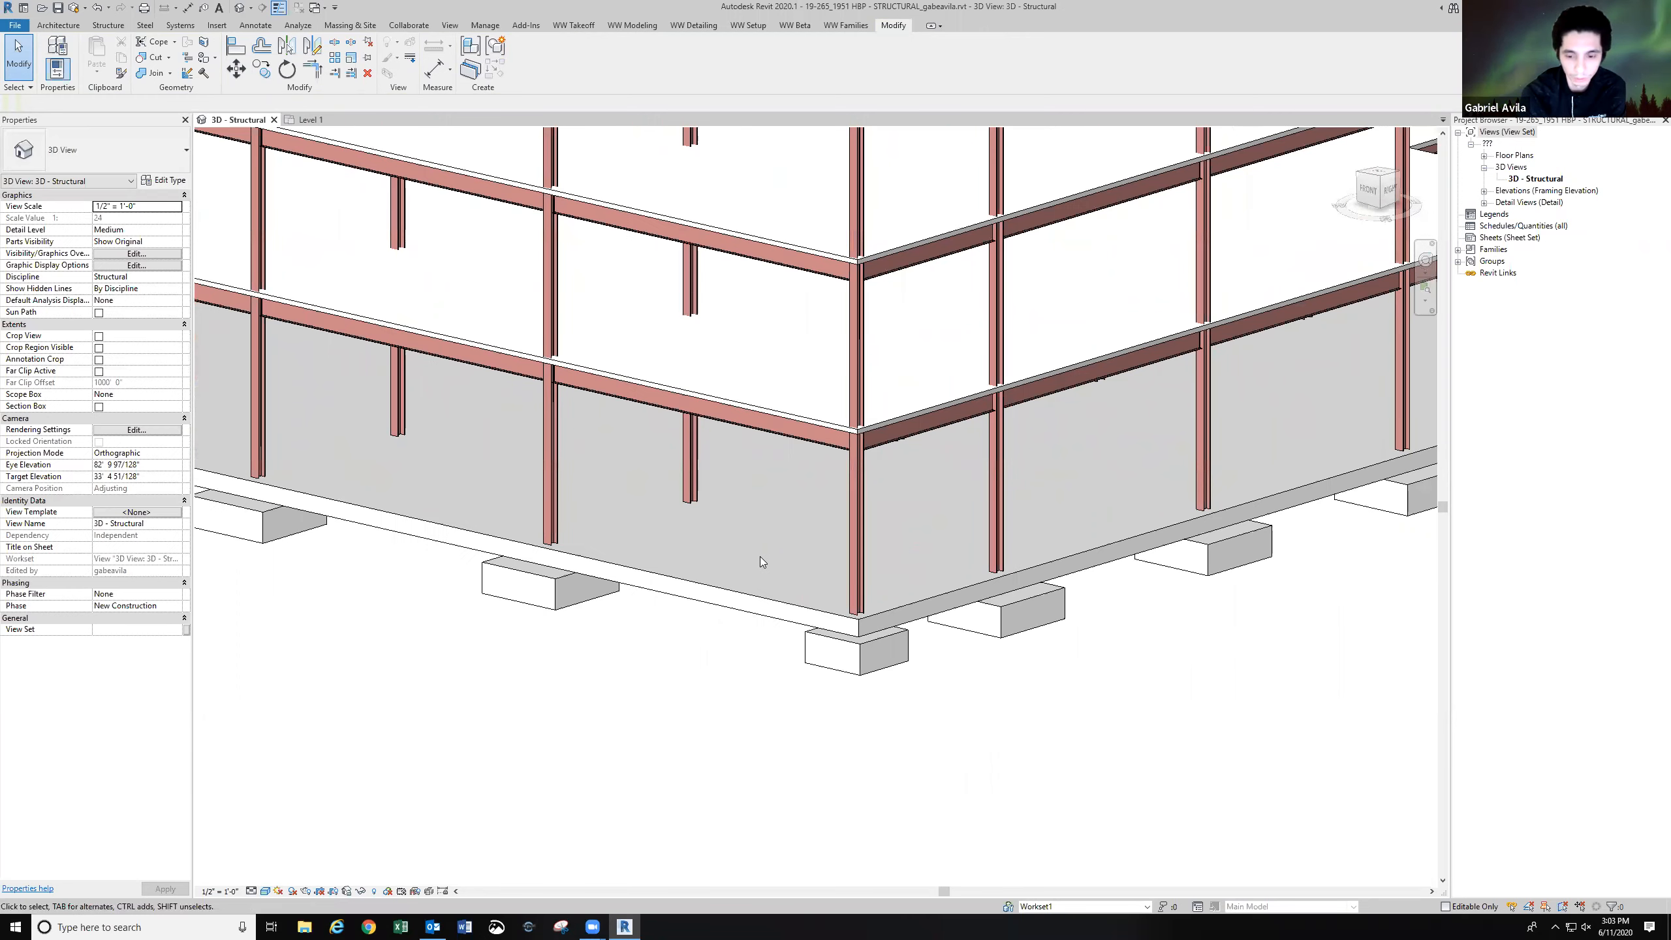
{"action": "scroll", "coordinate": [849, 532], "scroll_direction": "up", "scroll_amount": 1}
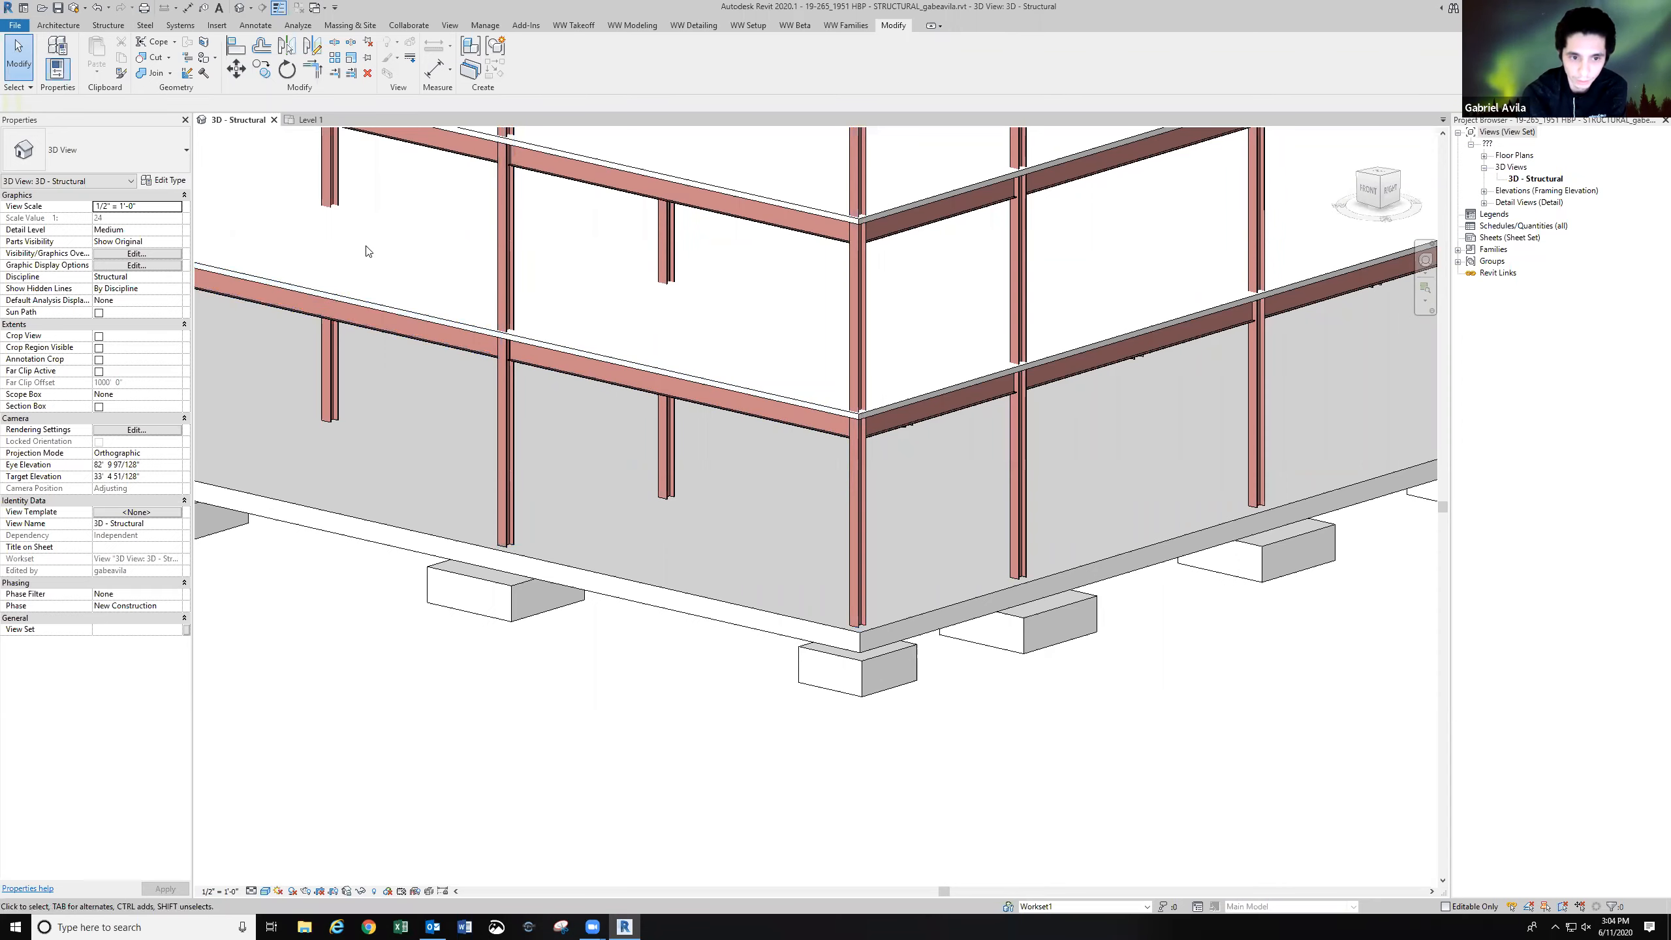
Check the Level 1 floor plan of the StructuralSteel project, then return to the structural 3D view.
{"action": "left_click", "coordinate": [318, 121]}
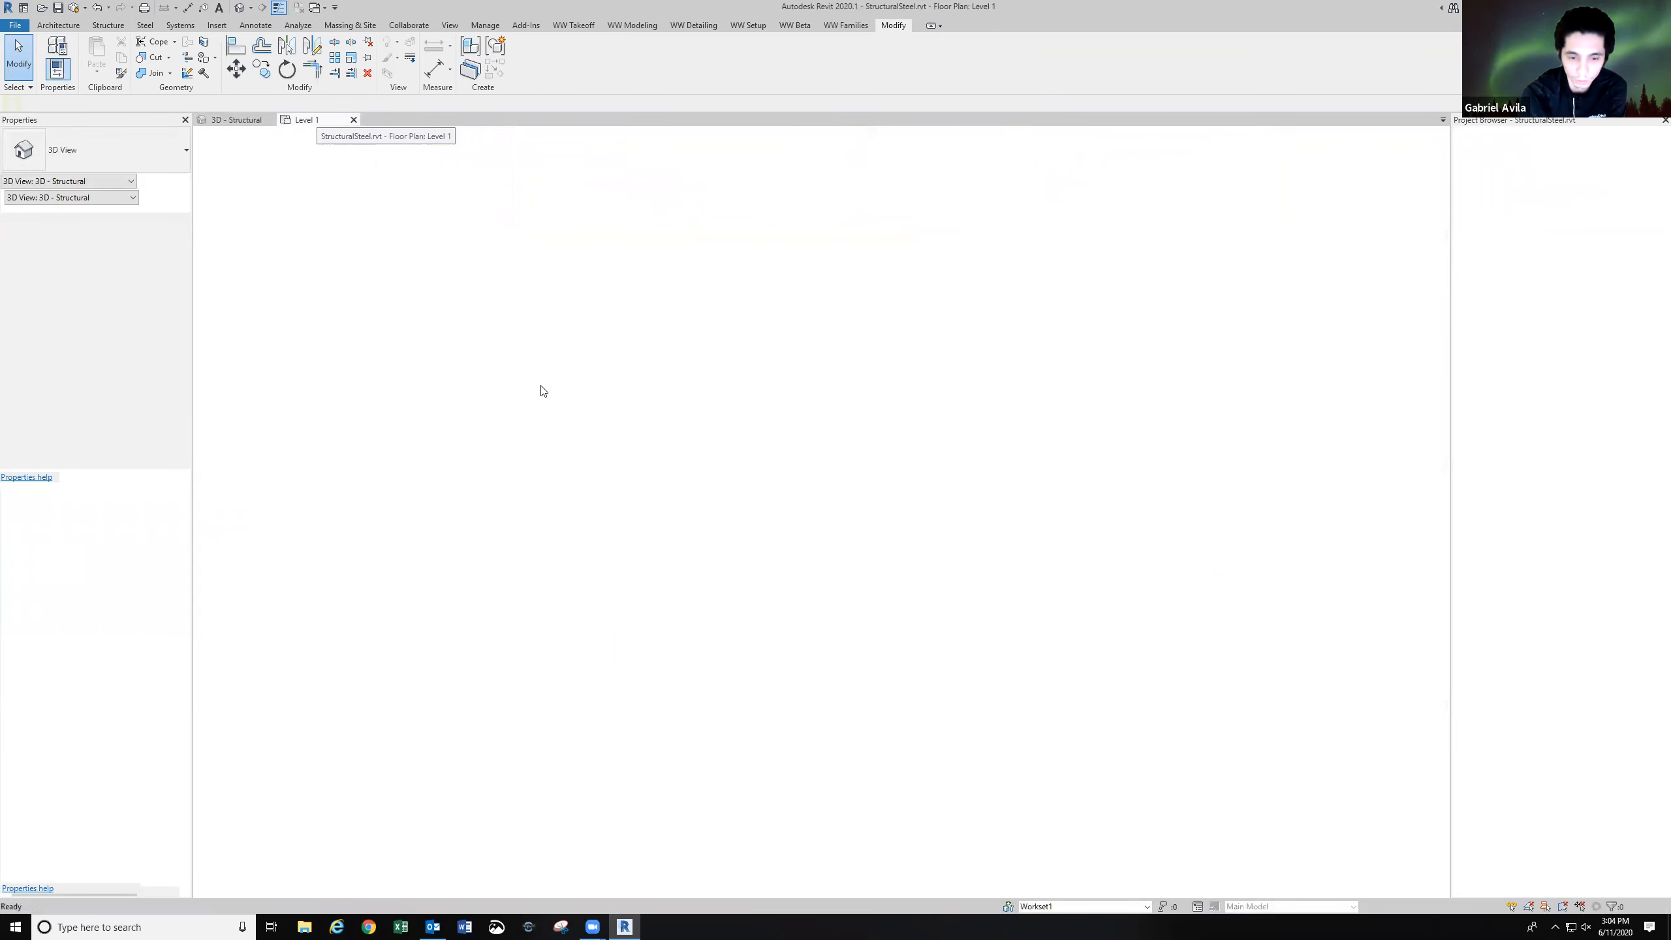
{"action": "left_click", "coordinate": [934, 354]}
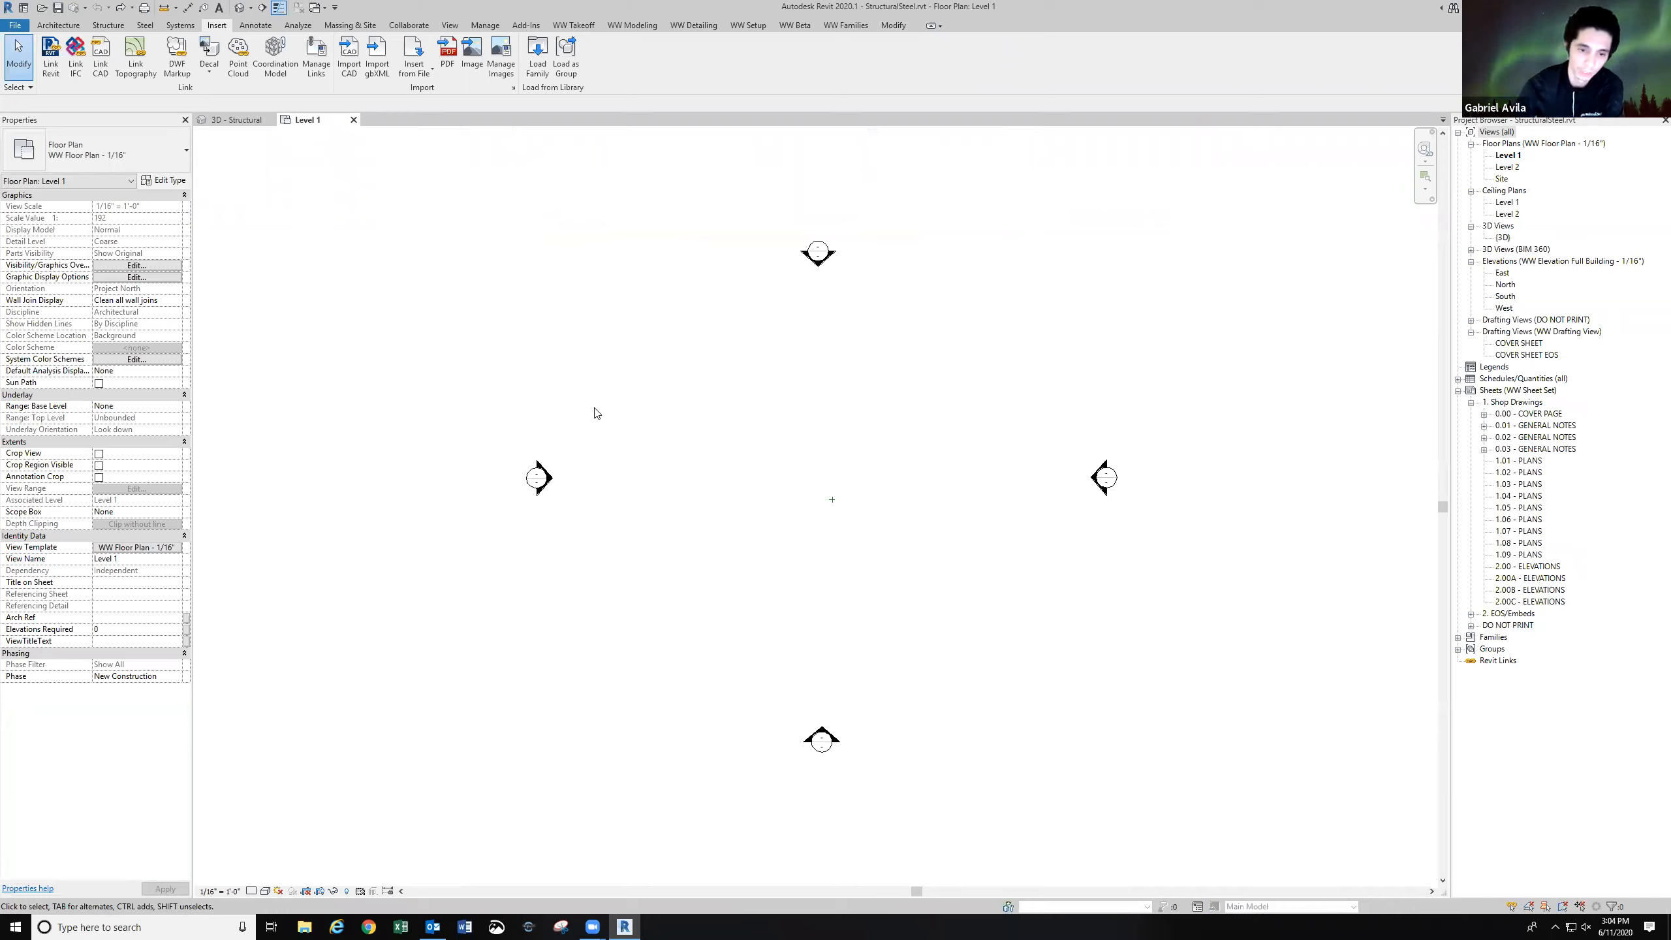
{"action": "left_click", "coordinate": [244, 121]}
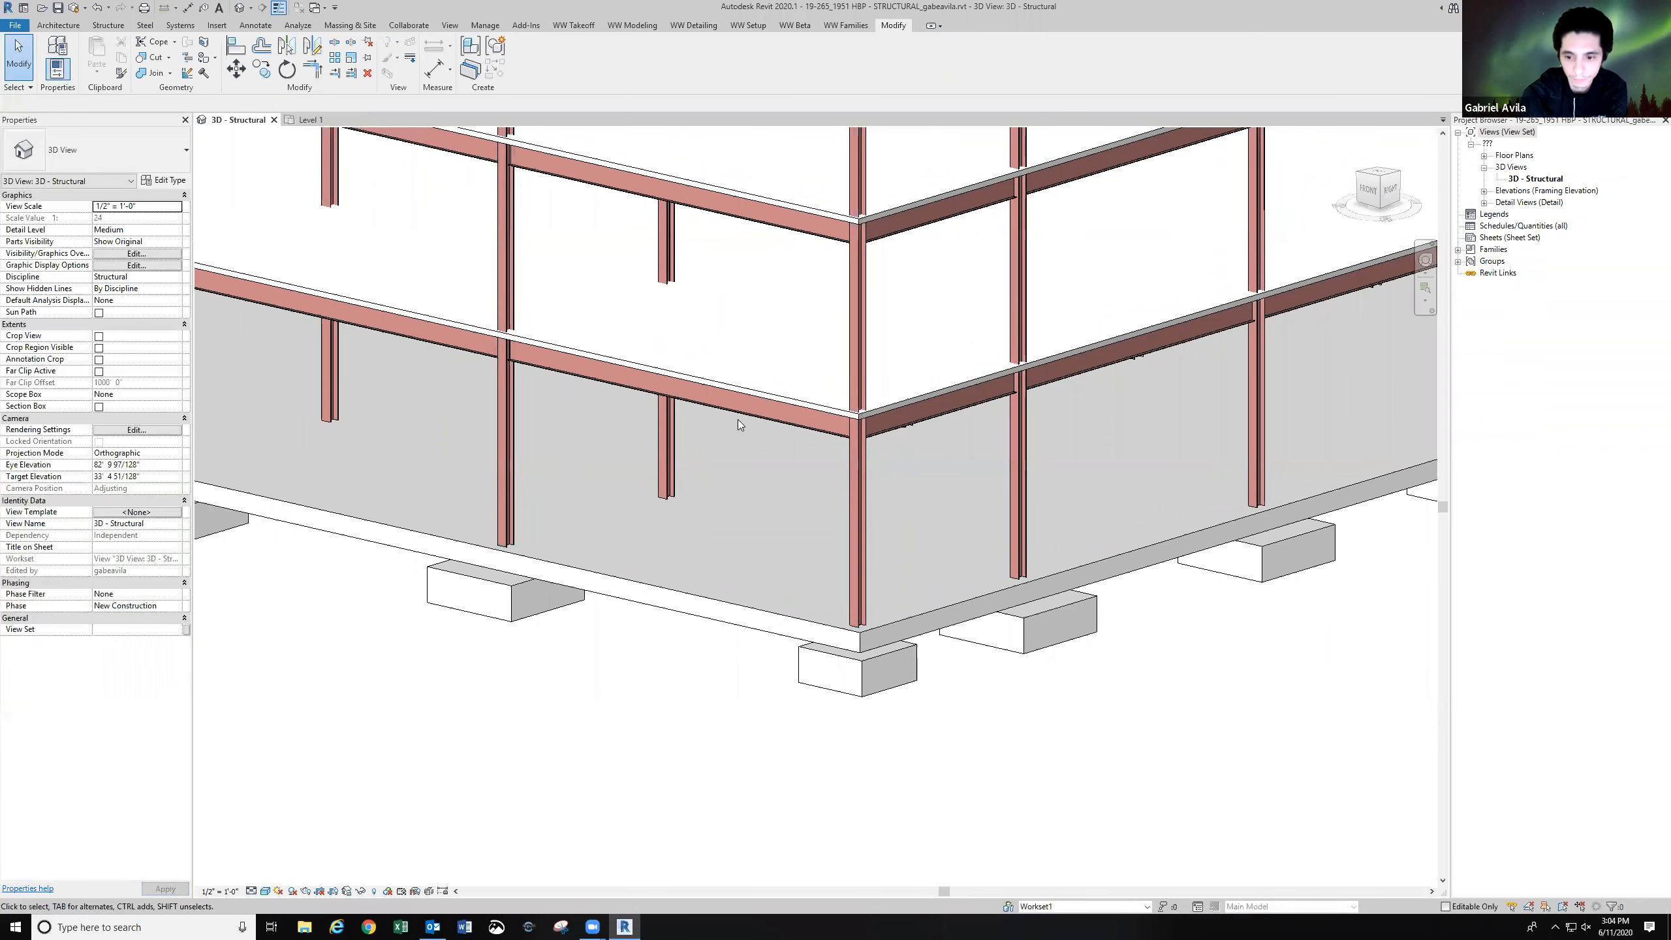
Open the framing elevation Elevation 1 - a of the structural model and frame its level heads.
{"action": "scroll", "coordinate": [737, 419], "scroll_direction": "down", "scroll_amount": 4}
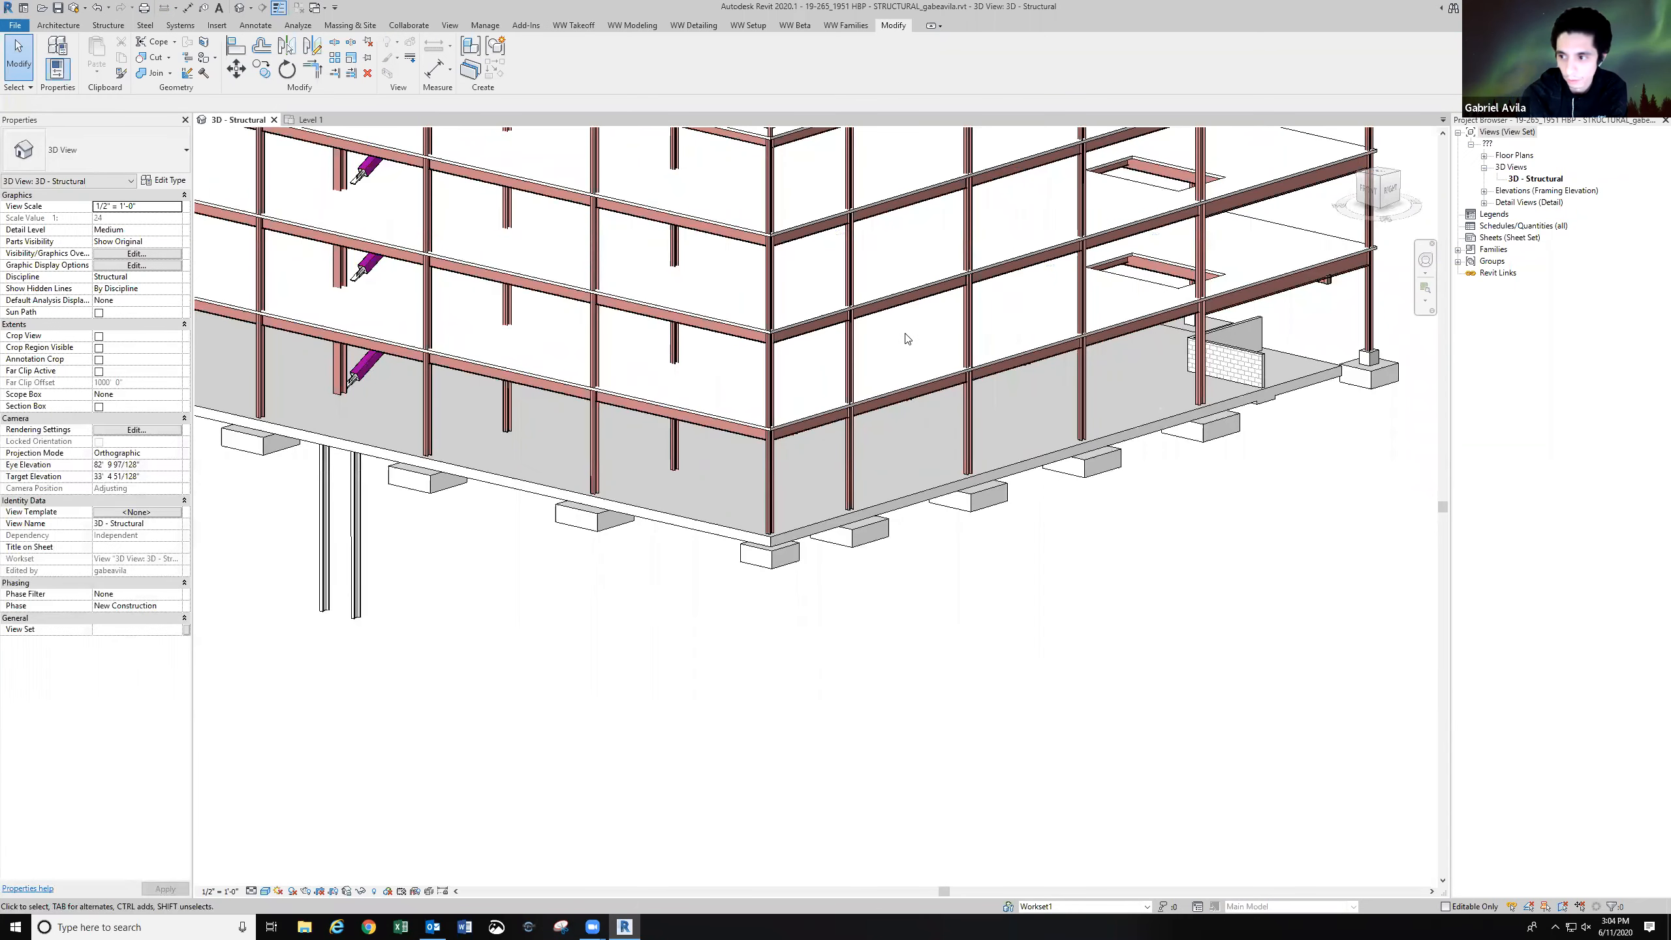
{"action": "left_click", "coordinate": [1484, 191]}
{"action": "double_click", "coordinate": [1524, 203]}
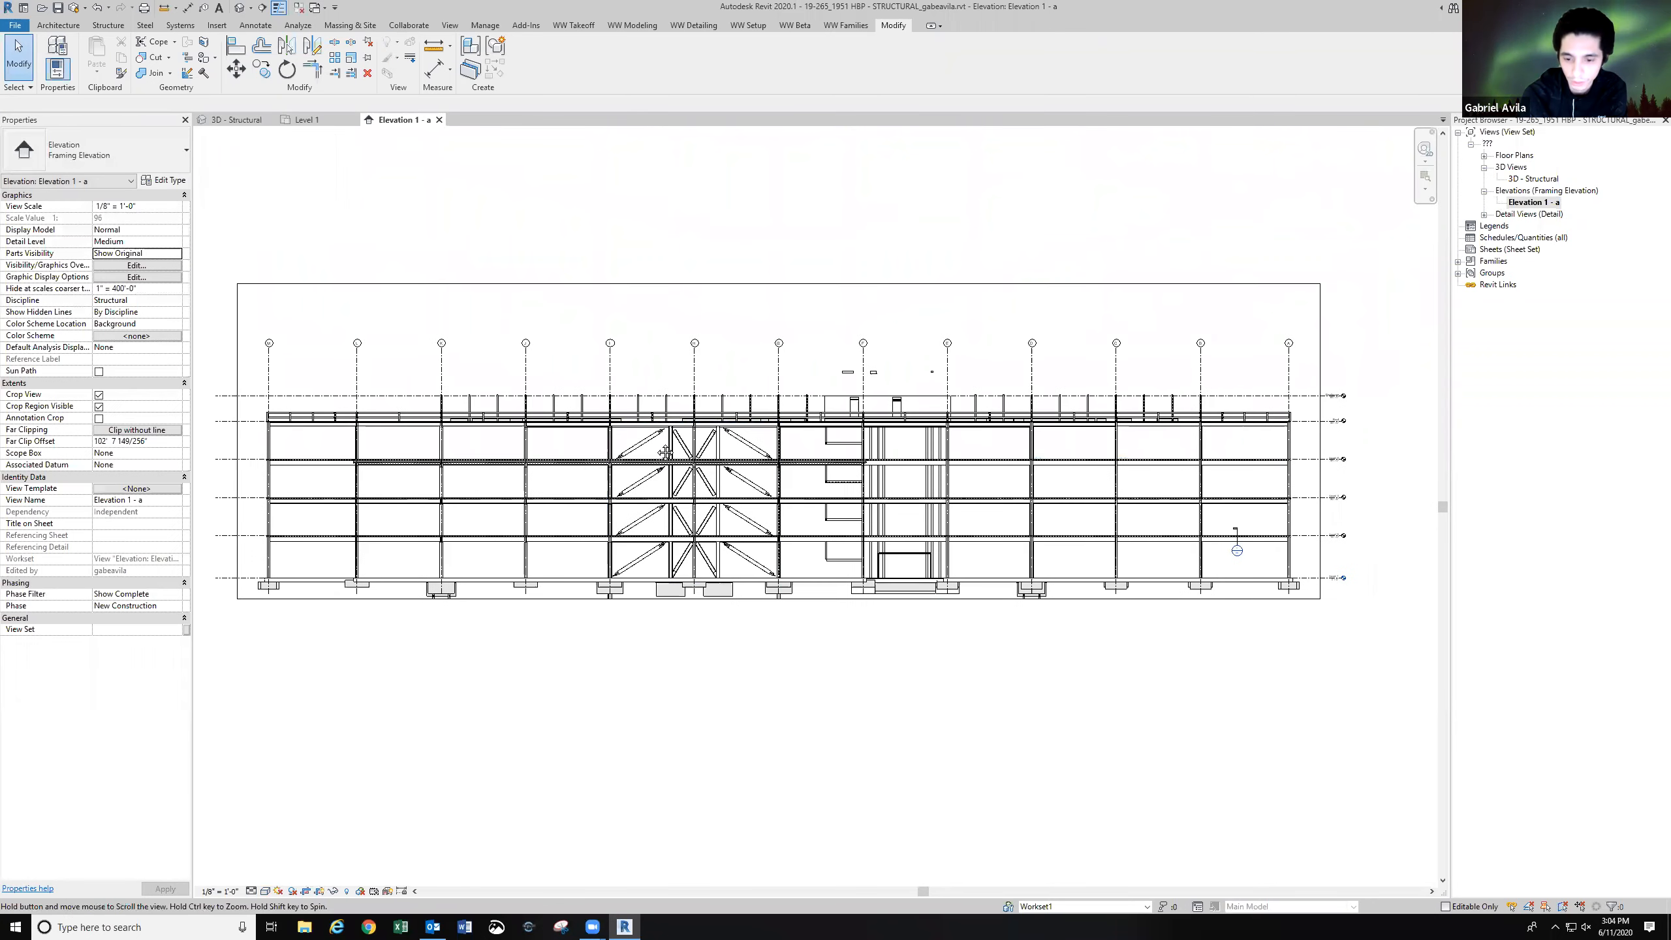
{"action": "scroll", "coordinate": [1070, 489], "scroll_direction": "up", "scroll_amount": 3}
{"action": "scroll", "coordinate": [1025, 462], "scroll_direction": "up", "scroll_amount": 2}
{"action": "mouse_move", "coordinate": [1041, 455]}
{"action": "middle_mouse_down"}
{"action": "mouse_move", "coordinate": [881, 482]}
{"action": "mouse_move", "coordinate": [891, 496]}
{"action": "mouse_move", "coordinate": [866, 535]}
{"action": "middle_mouse_up"}
{"action": "middle_click_drag", "start_coordinate": [876, 604], "coordinate": [827, 616]}
{"action": "scroll", "coordinate": [865, 601], "scroll_direction": "up", "scroll_amount": 1}
Tile all open views and frame the reference elevation's level heads beside the StructuralSteel floor plan.
{"action": "left_click", "coordinate": [561, 926]}
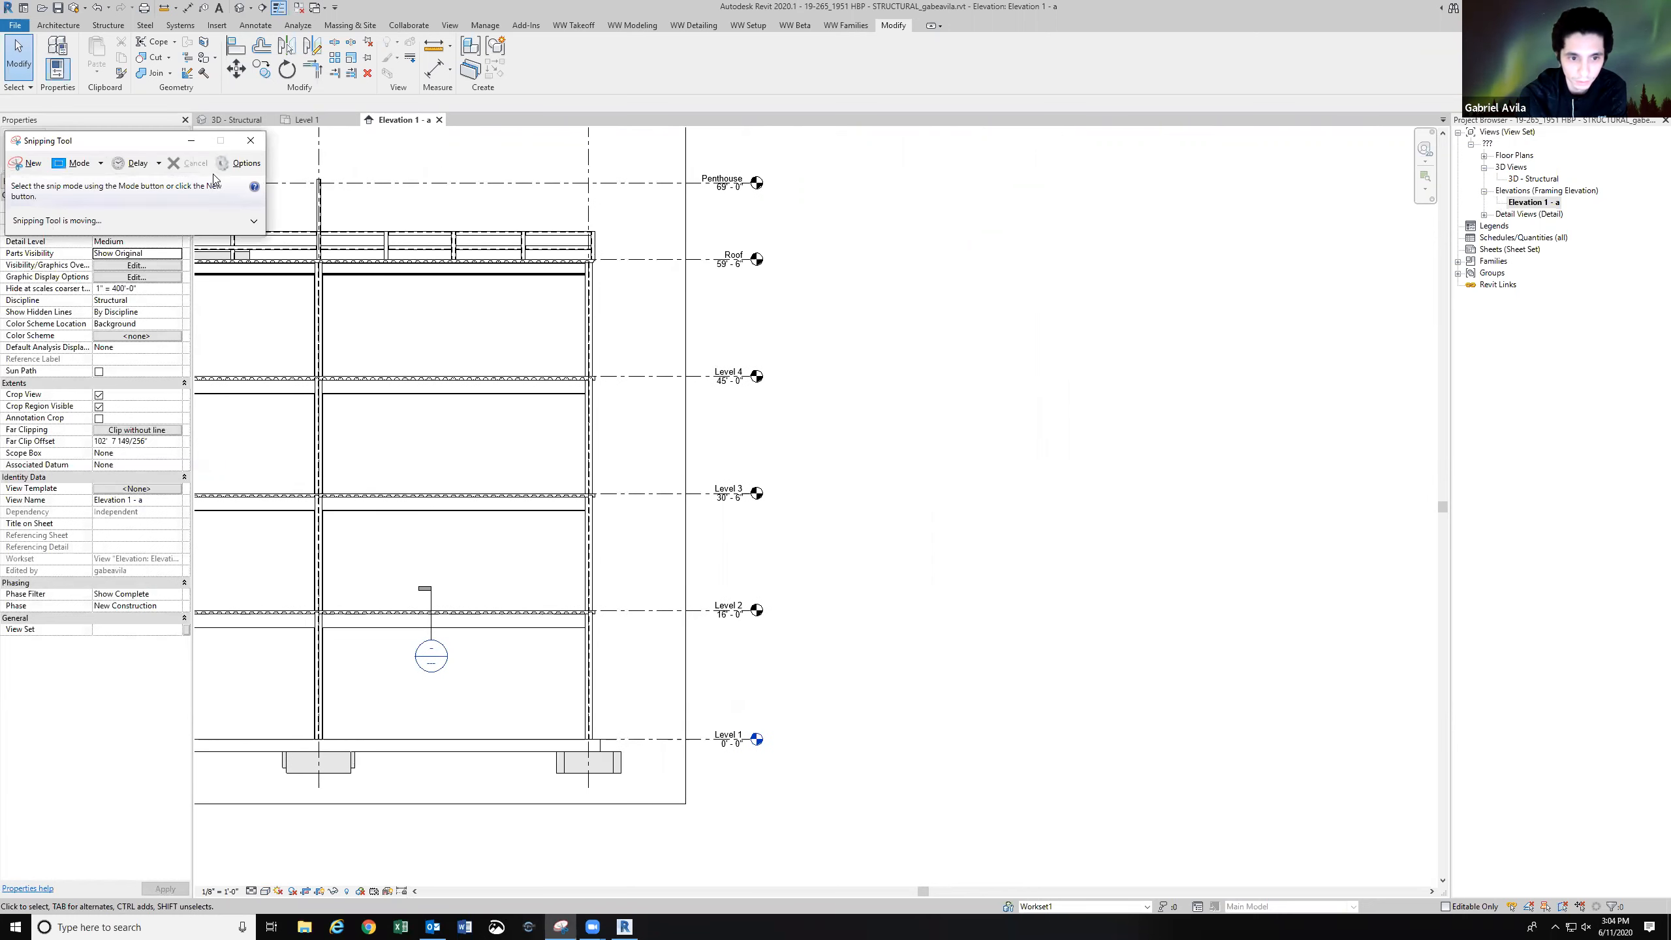
{"action": "left_click", "coordinate": [248, 140]}
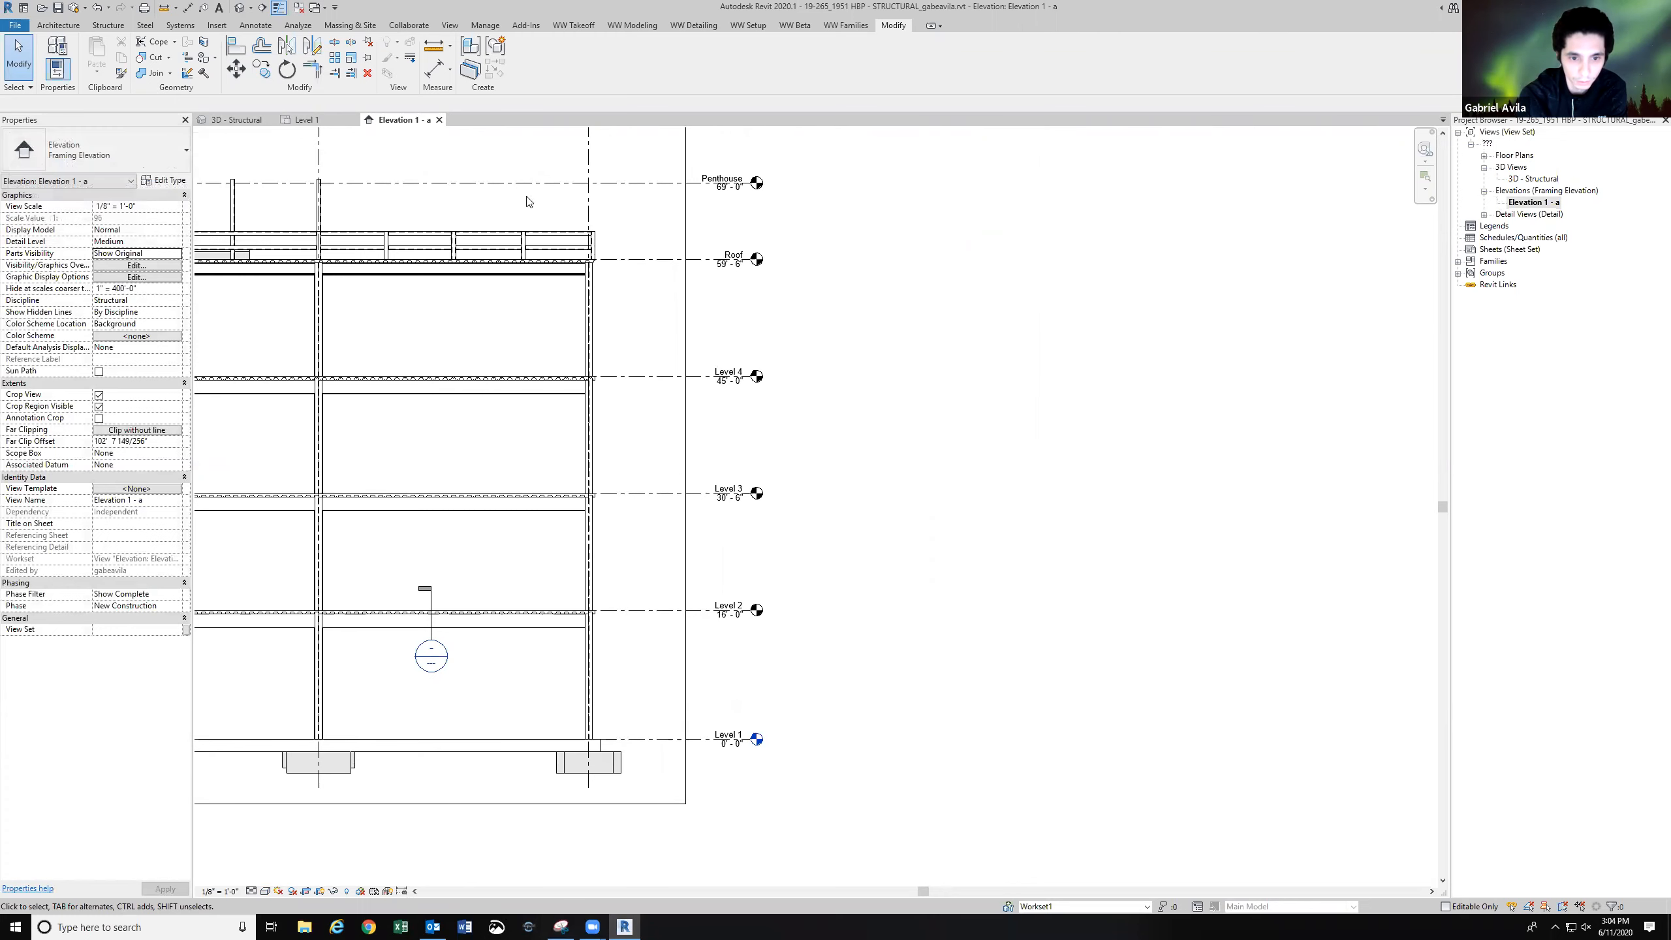
{"action": "key", "text": "w"}
{"action": "key", "text": "t"}
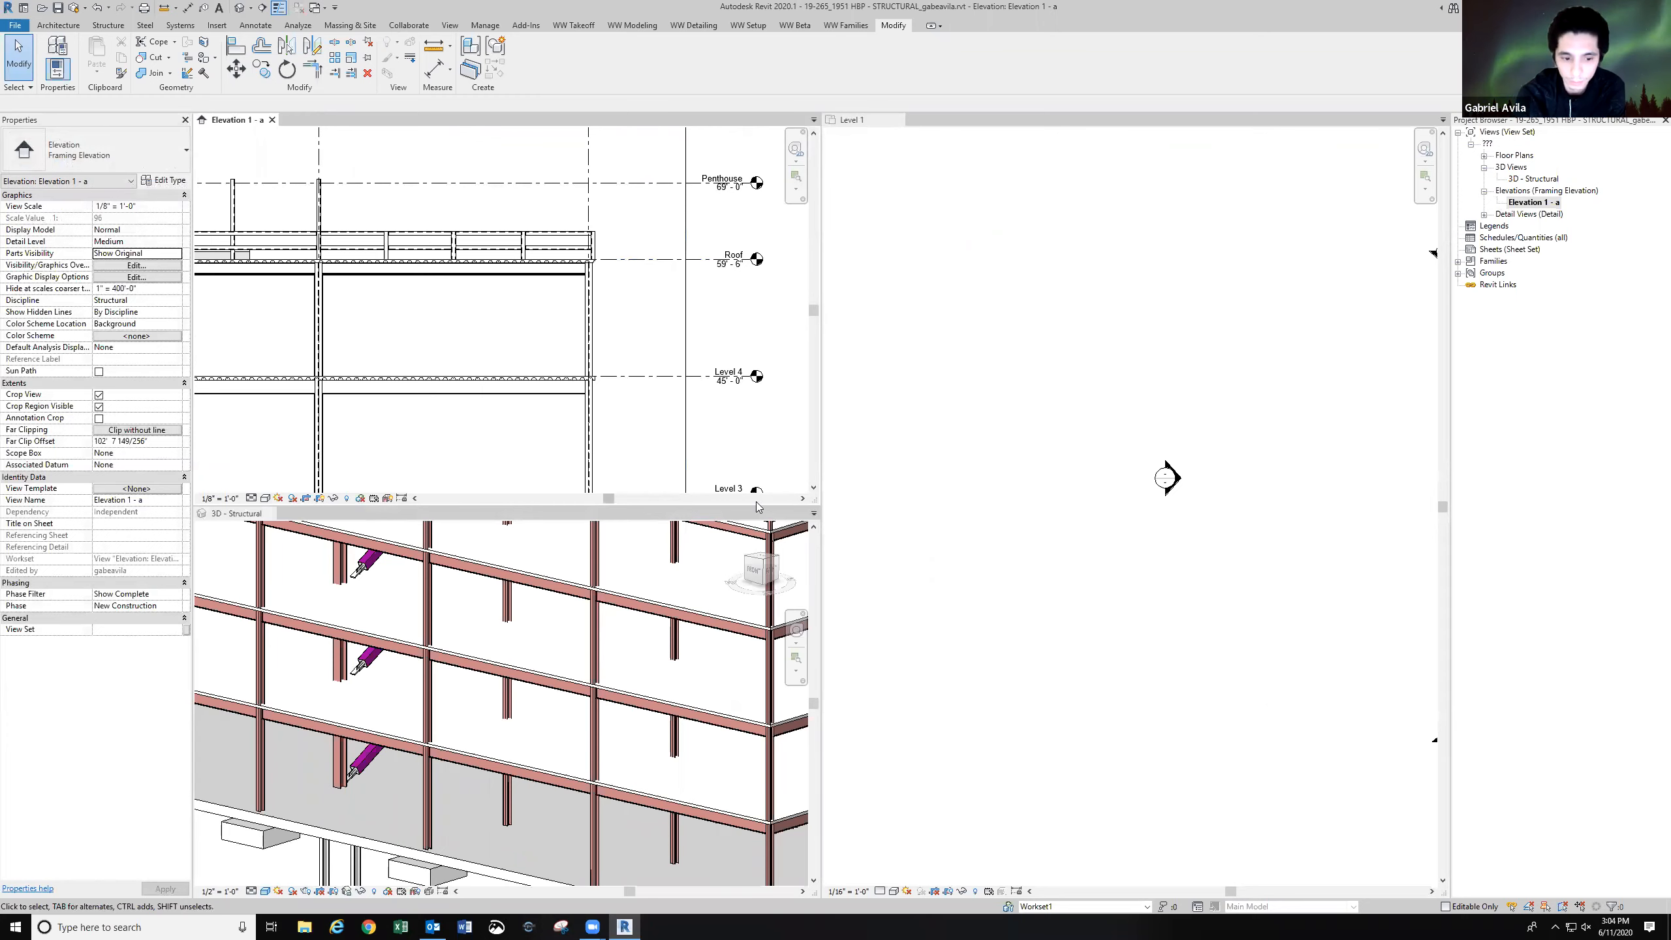
{"action": "left_click", "coordinate": [1042, 456]}
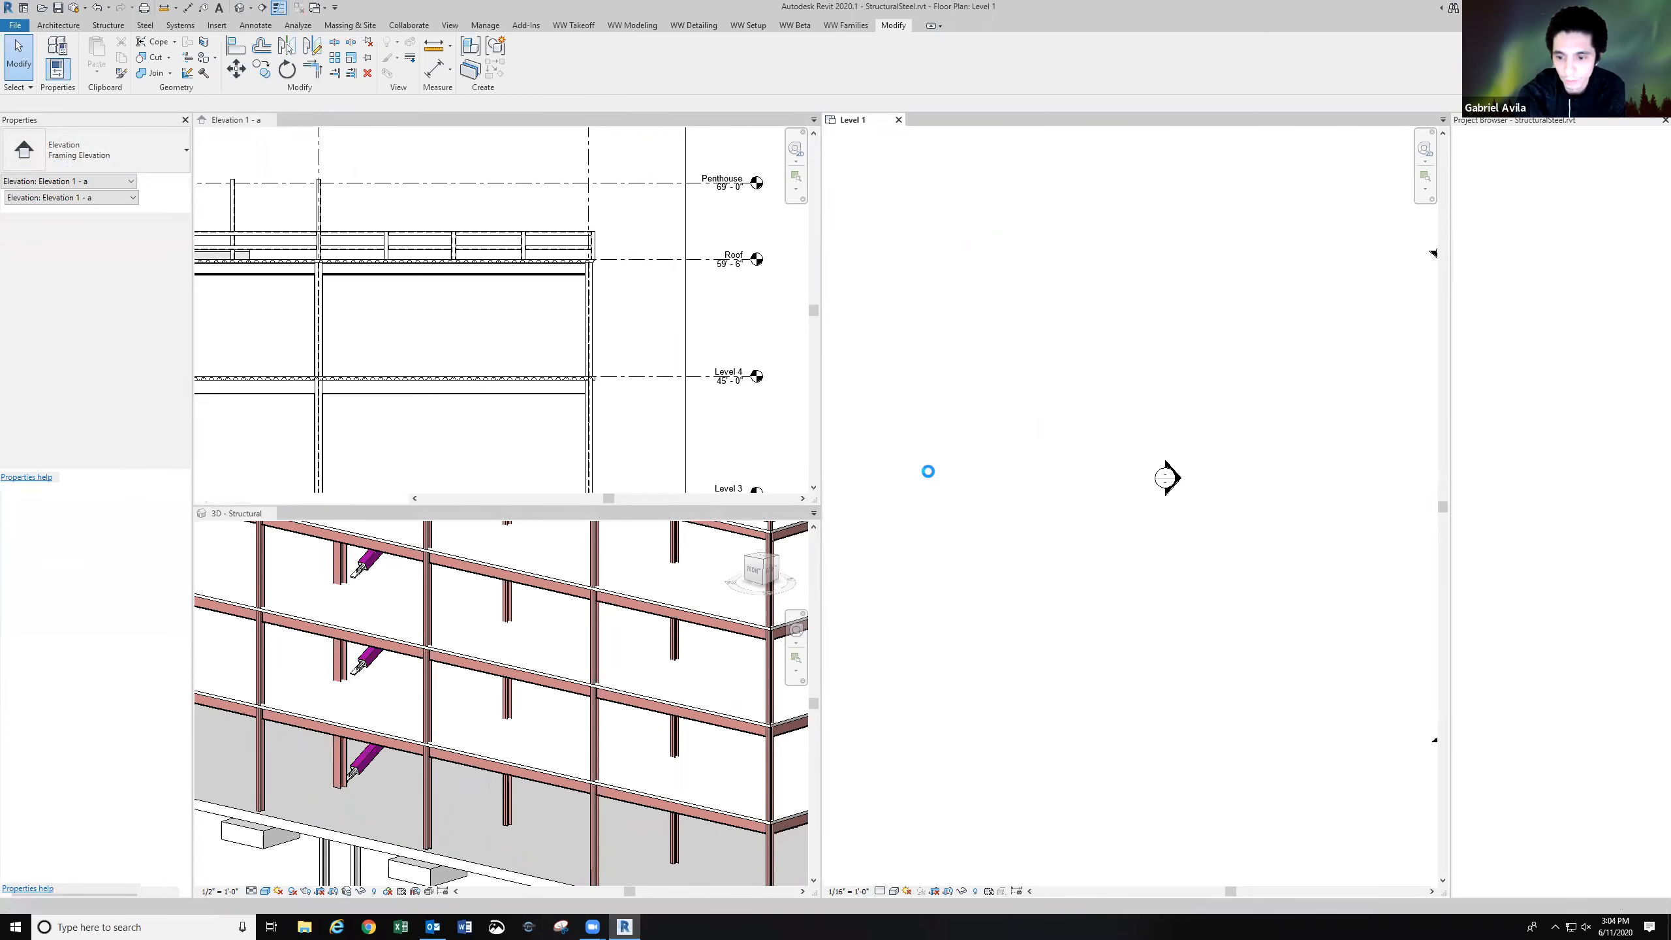
{"action": "left_click", "coordinate": [612, 348]}
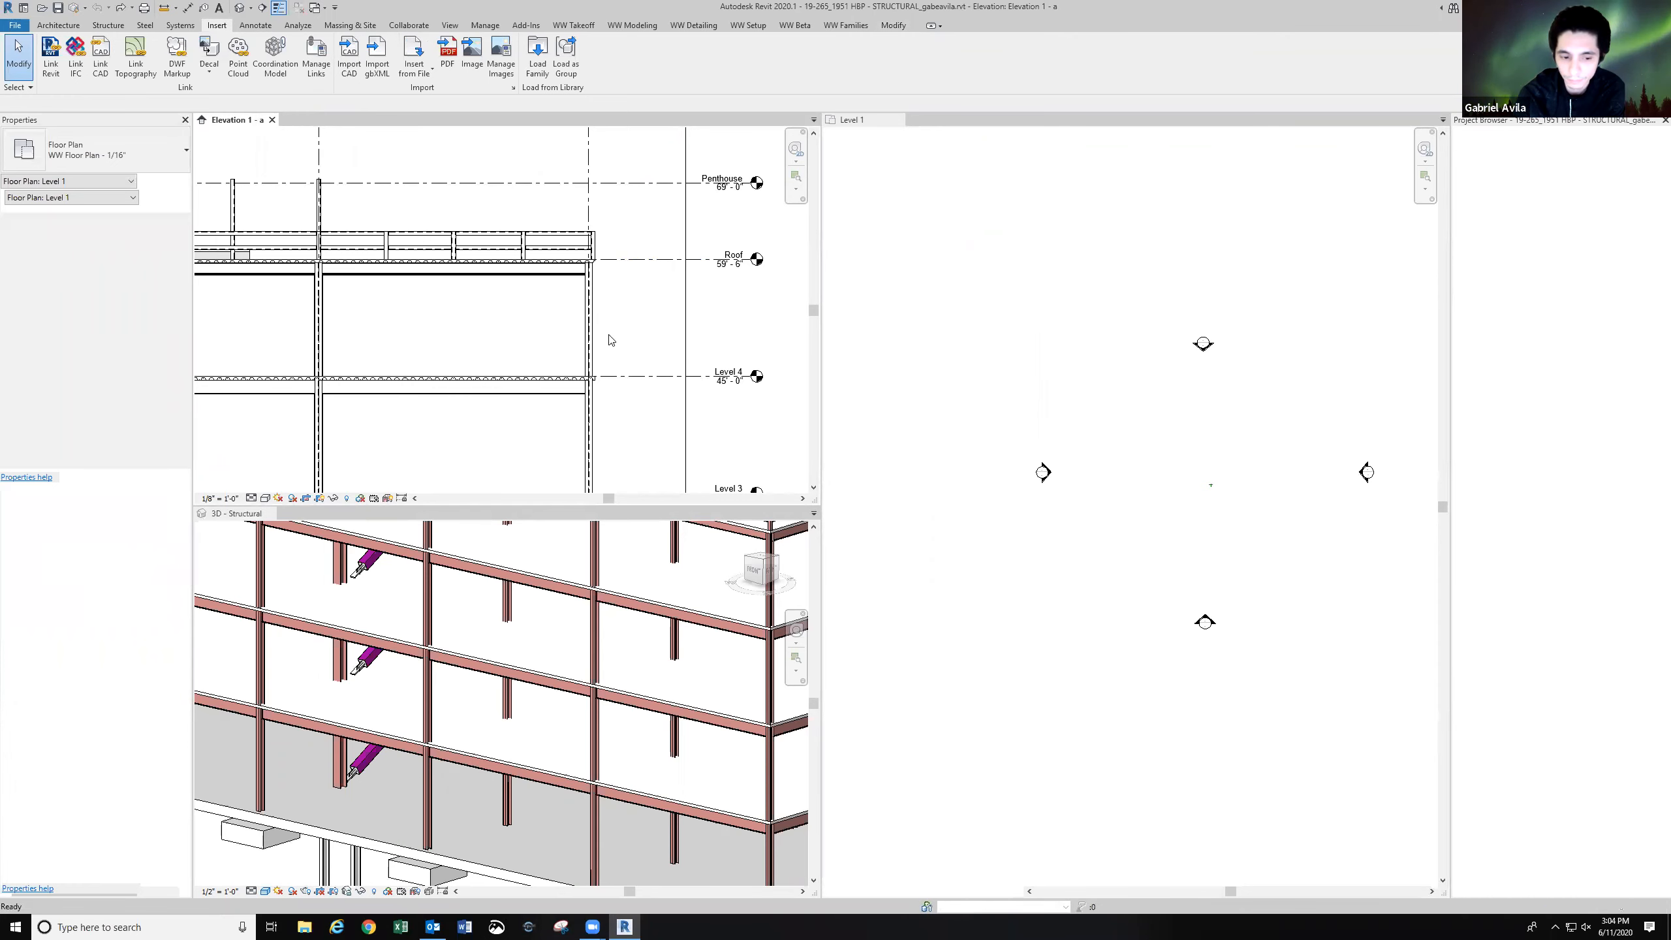
{"action": "scroll", "coordinate": [605, 356], "scroll_direction": "down", "scroll_amount": 1}
{"action": "scroll", "coordinate": [606, 356], "scroll_direction": "down", "scroll_amount": 1}
{"action": "middle_click_drag", "start_coordinate": [606, 356], "coordinate": [539, 276]}
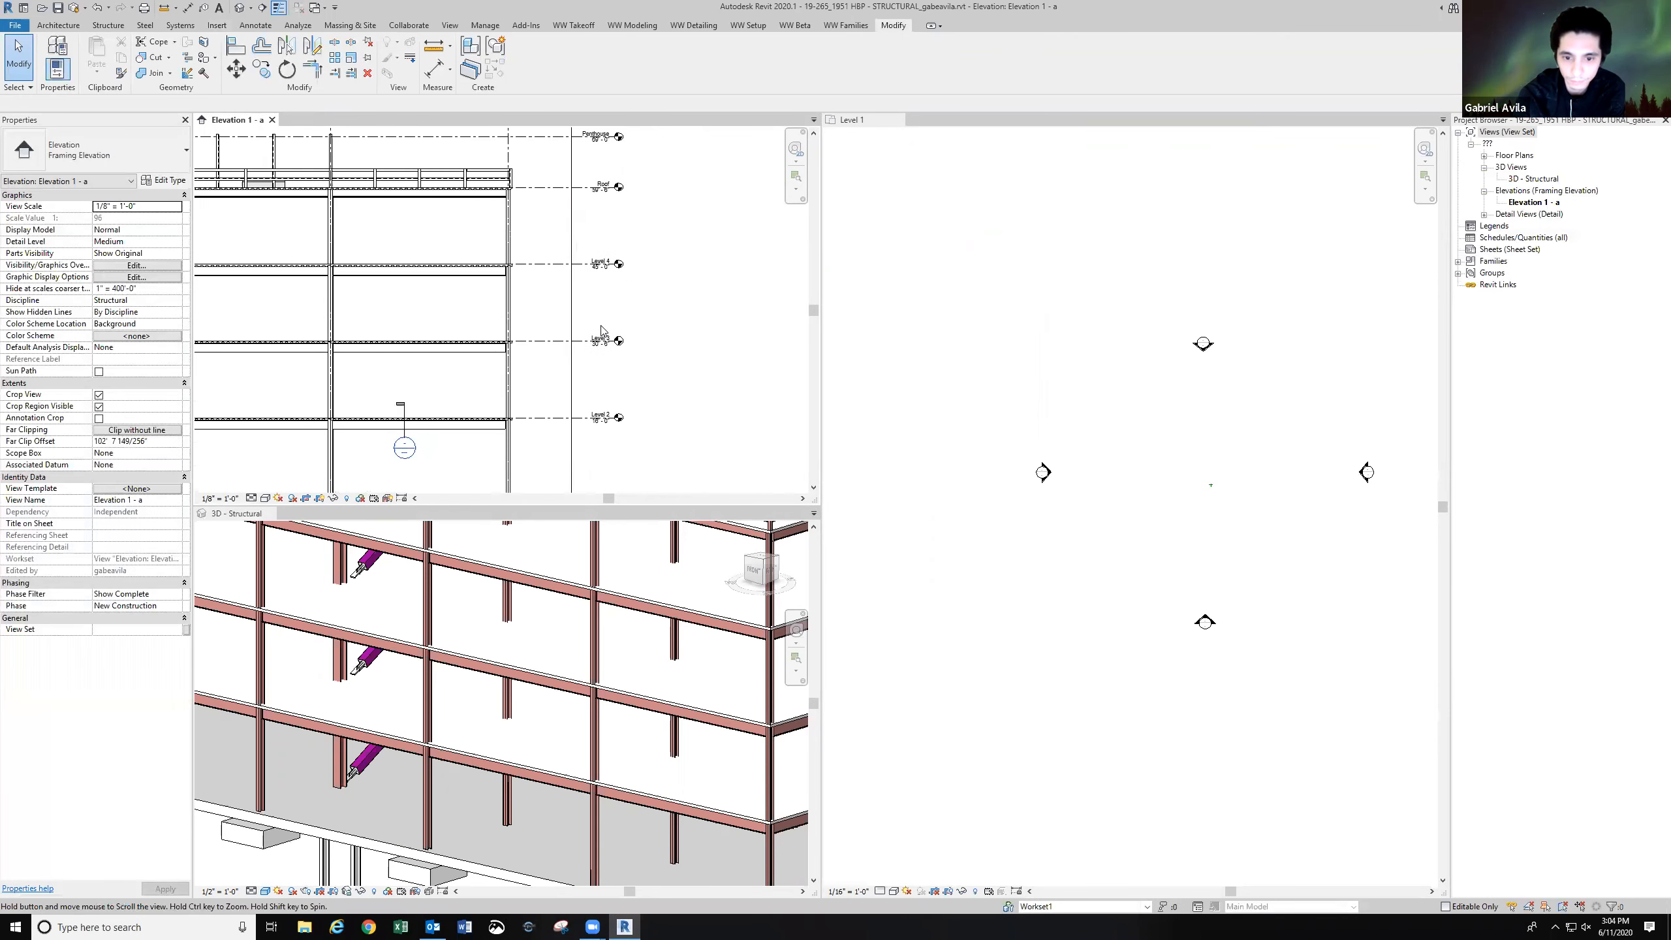
Open the South elevation of the StructuralSteel project and bring its level heads into view.
{"action": "left_click", "coordinate": [1300, 380]}
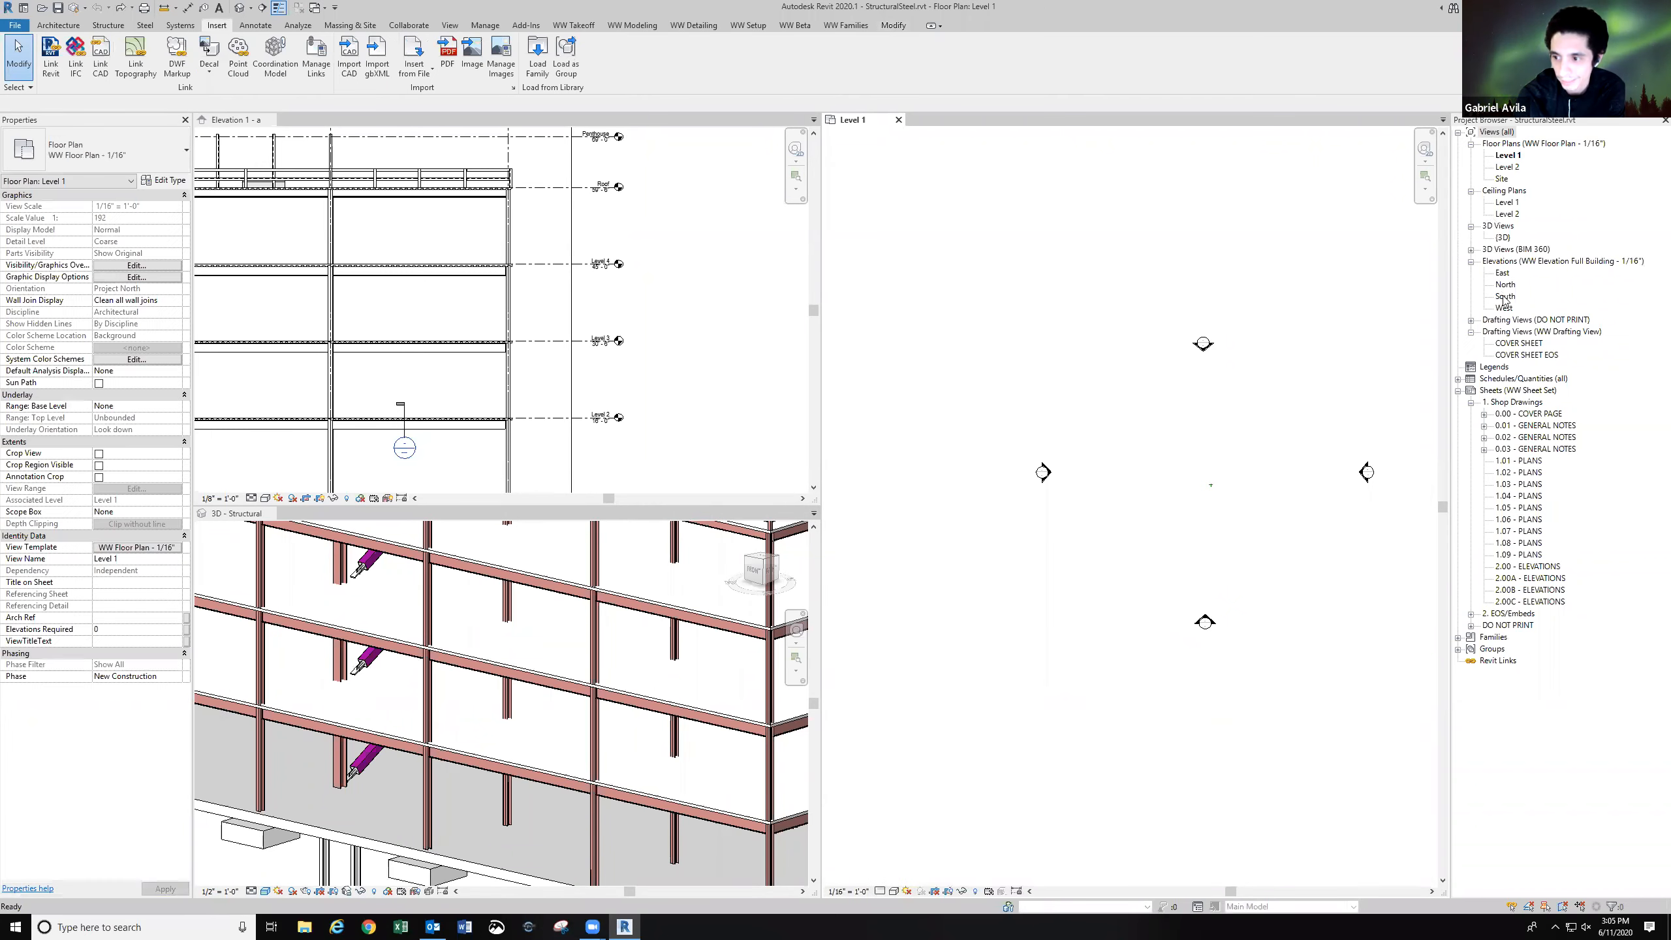
{"action": "double_click", "coordinate": [1505, 296]}
{"action": "middle_click_drag", "start_coordinate": [1203, 361], "coordinate": [1220, 327]}
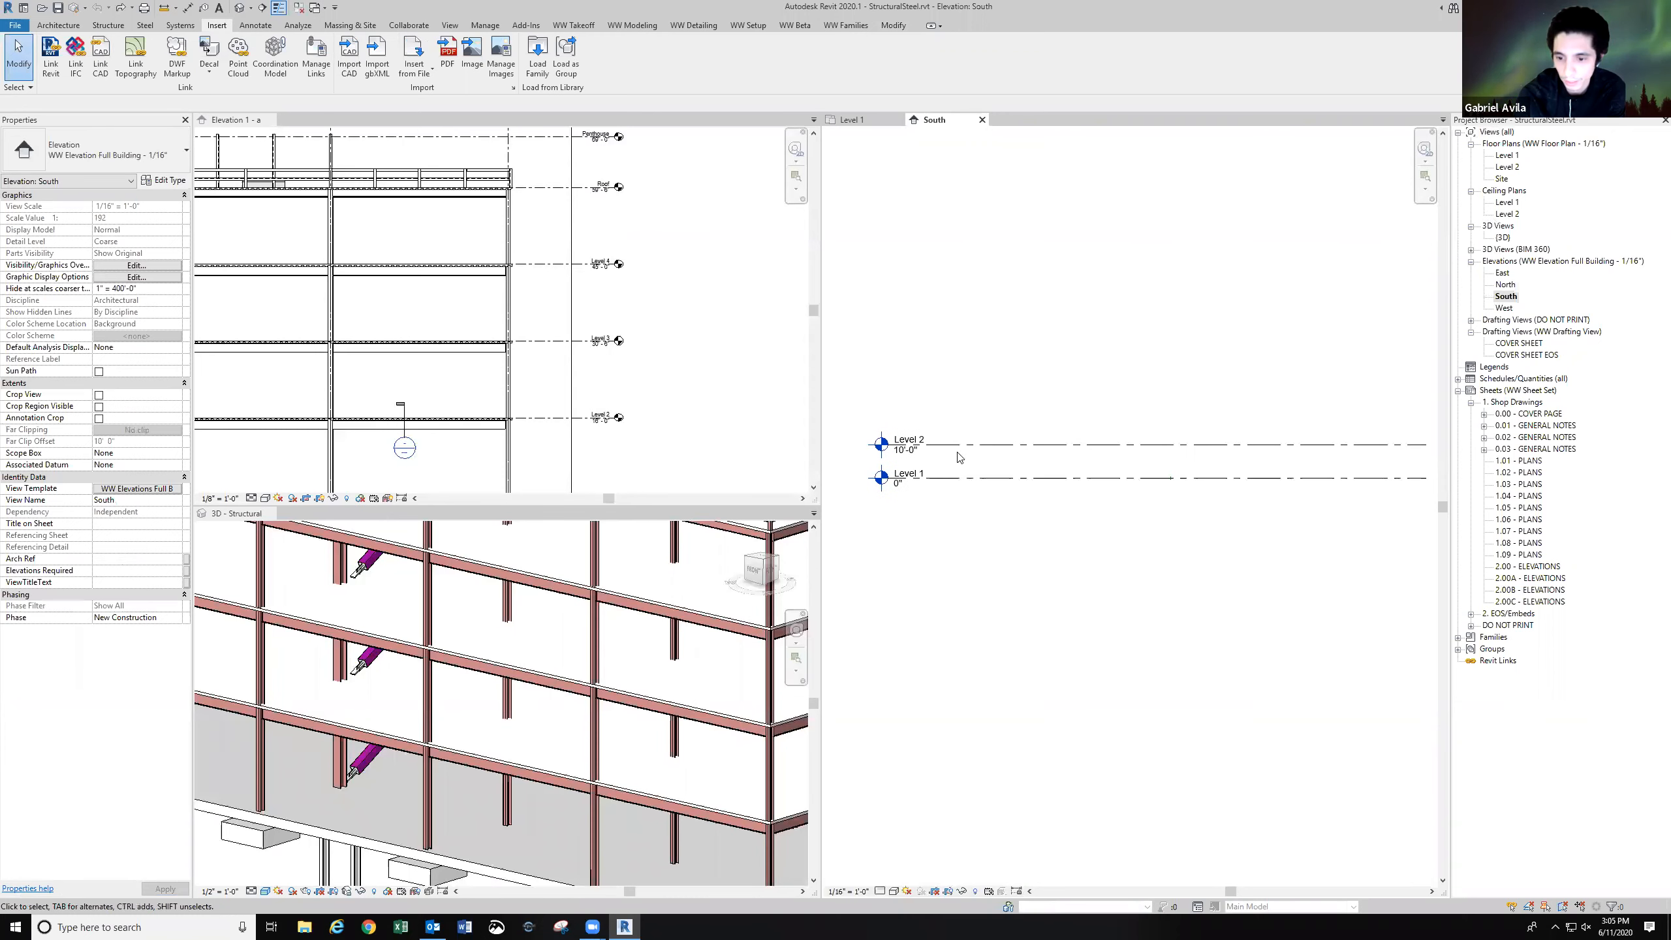
{"action": "middle_click_drag", "start_coordinate": [947, 413], "coordinate": [973, 403]}
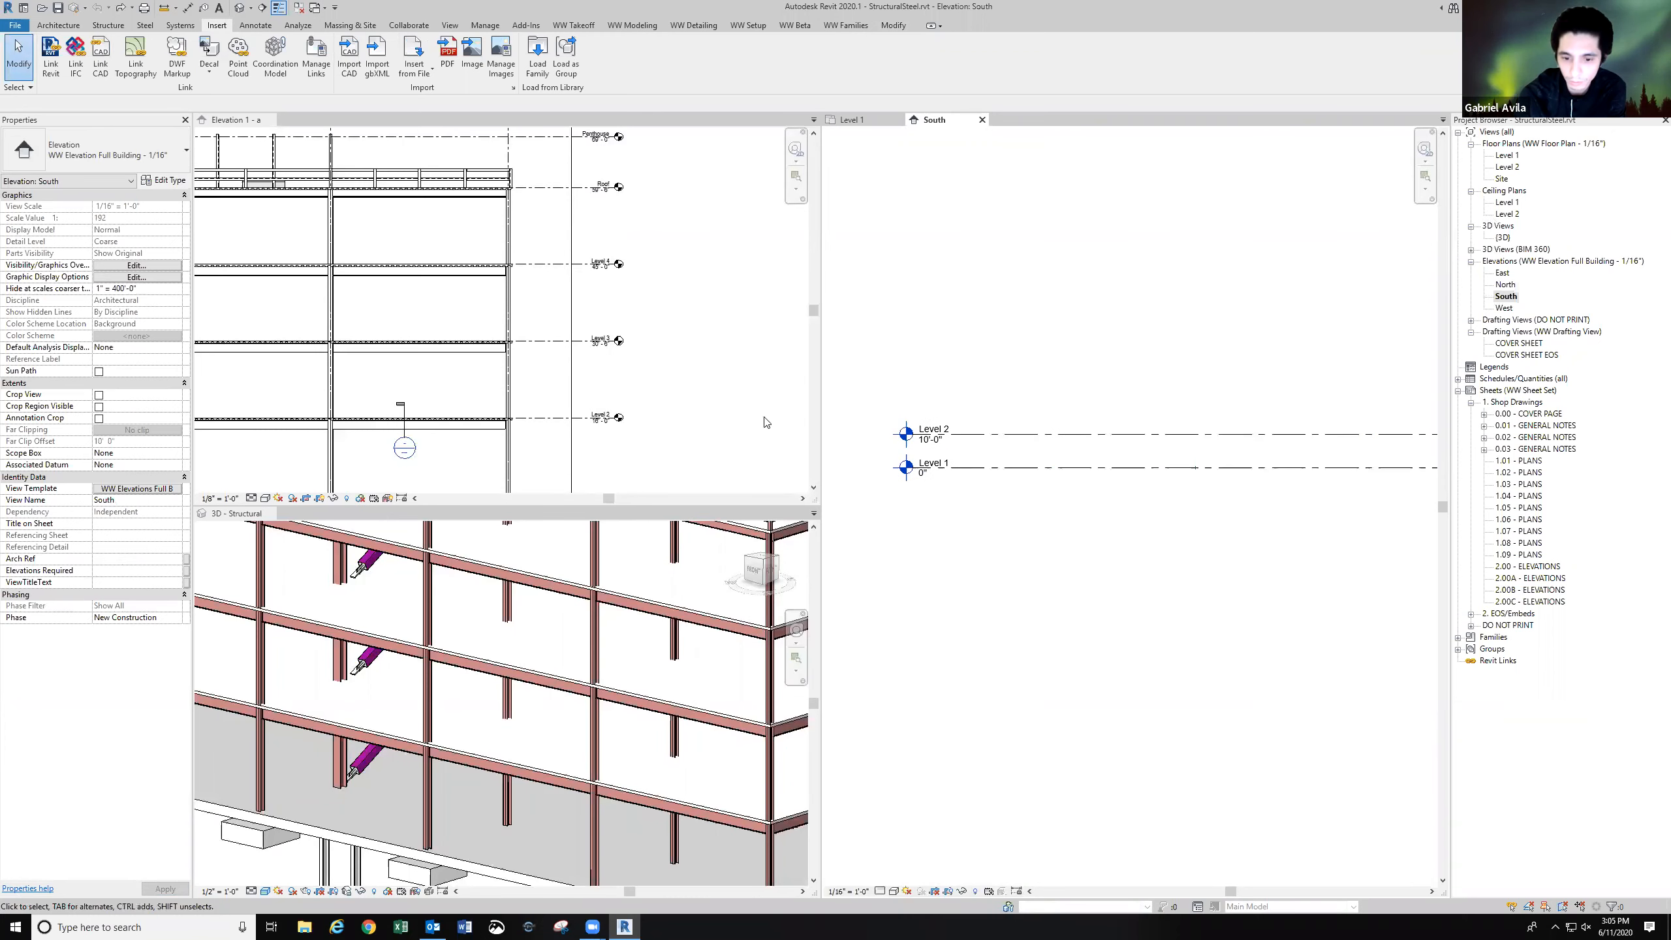
Set Level 2's elevation to 16'-0" in the South elevation, matching the level heights in the reference elevation.
{"action": "scroll", "coordinate": [968, 438], "scroll_direction": "up", "scroll_amount": 3}
{"action": "left_click", "coordinate": [968, 438]}
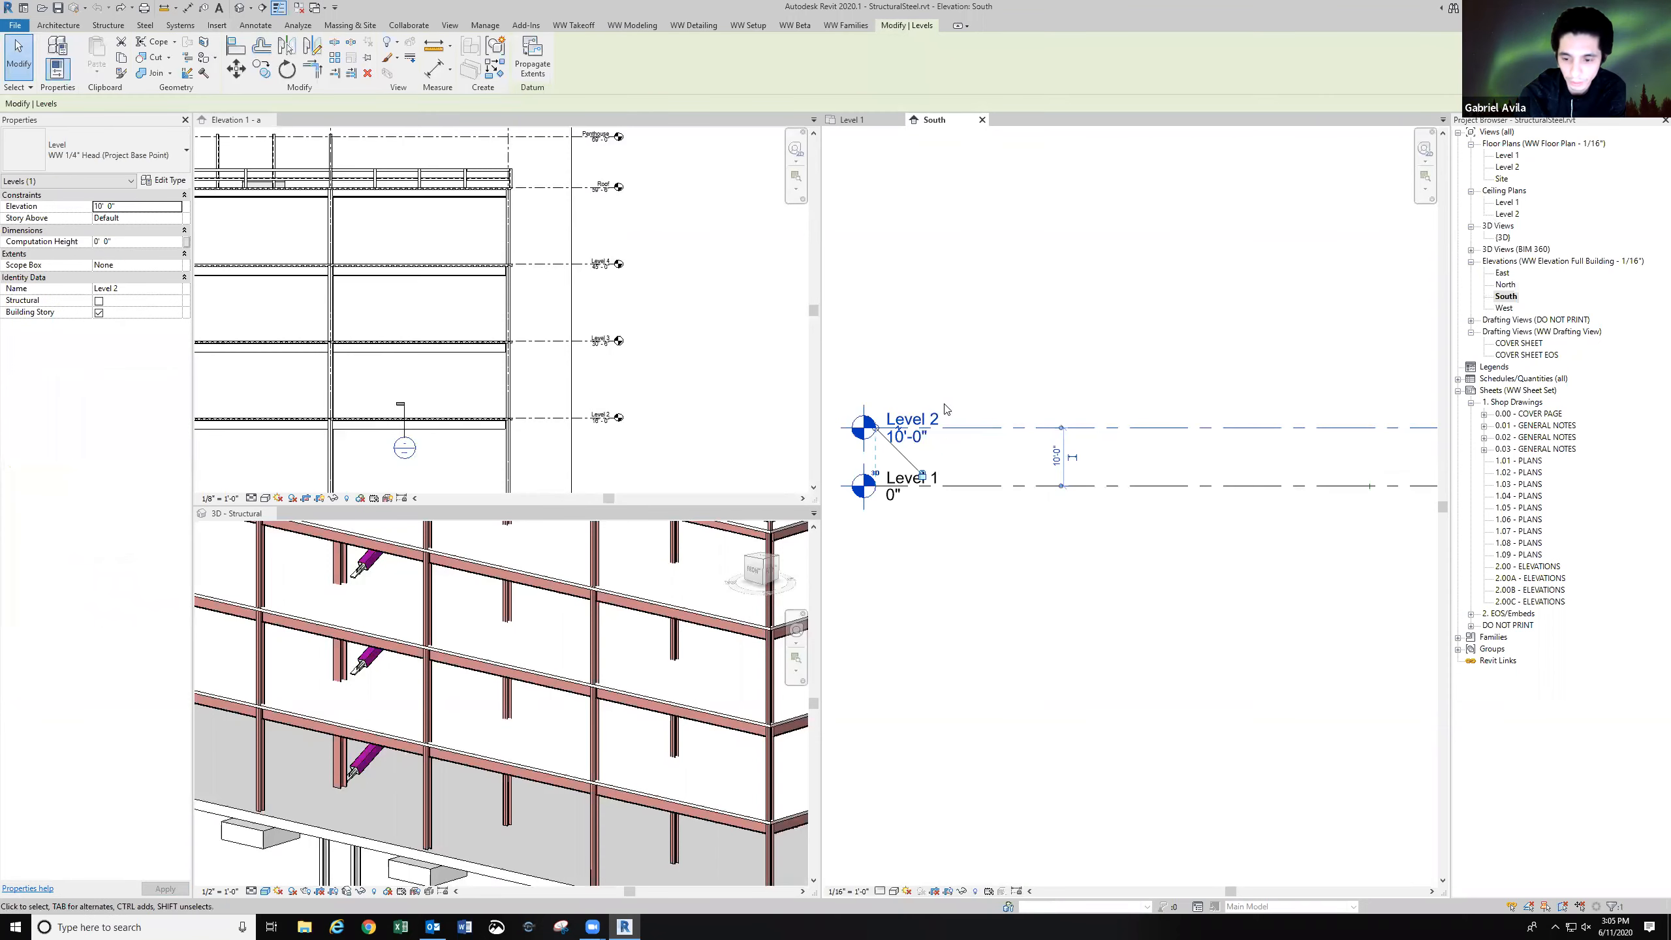
{"action": "middle_click_drag", "start_coordinate": [949, 393], "coordinate": [996, 384]}
{"action": "left_click", "coordinate": [958, 428]}
{"action": "left_click", "coordinate": [592, 433]}
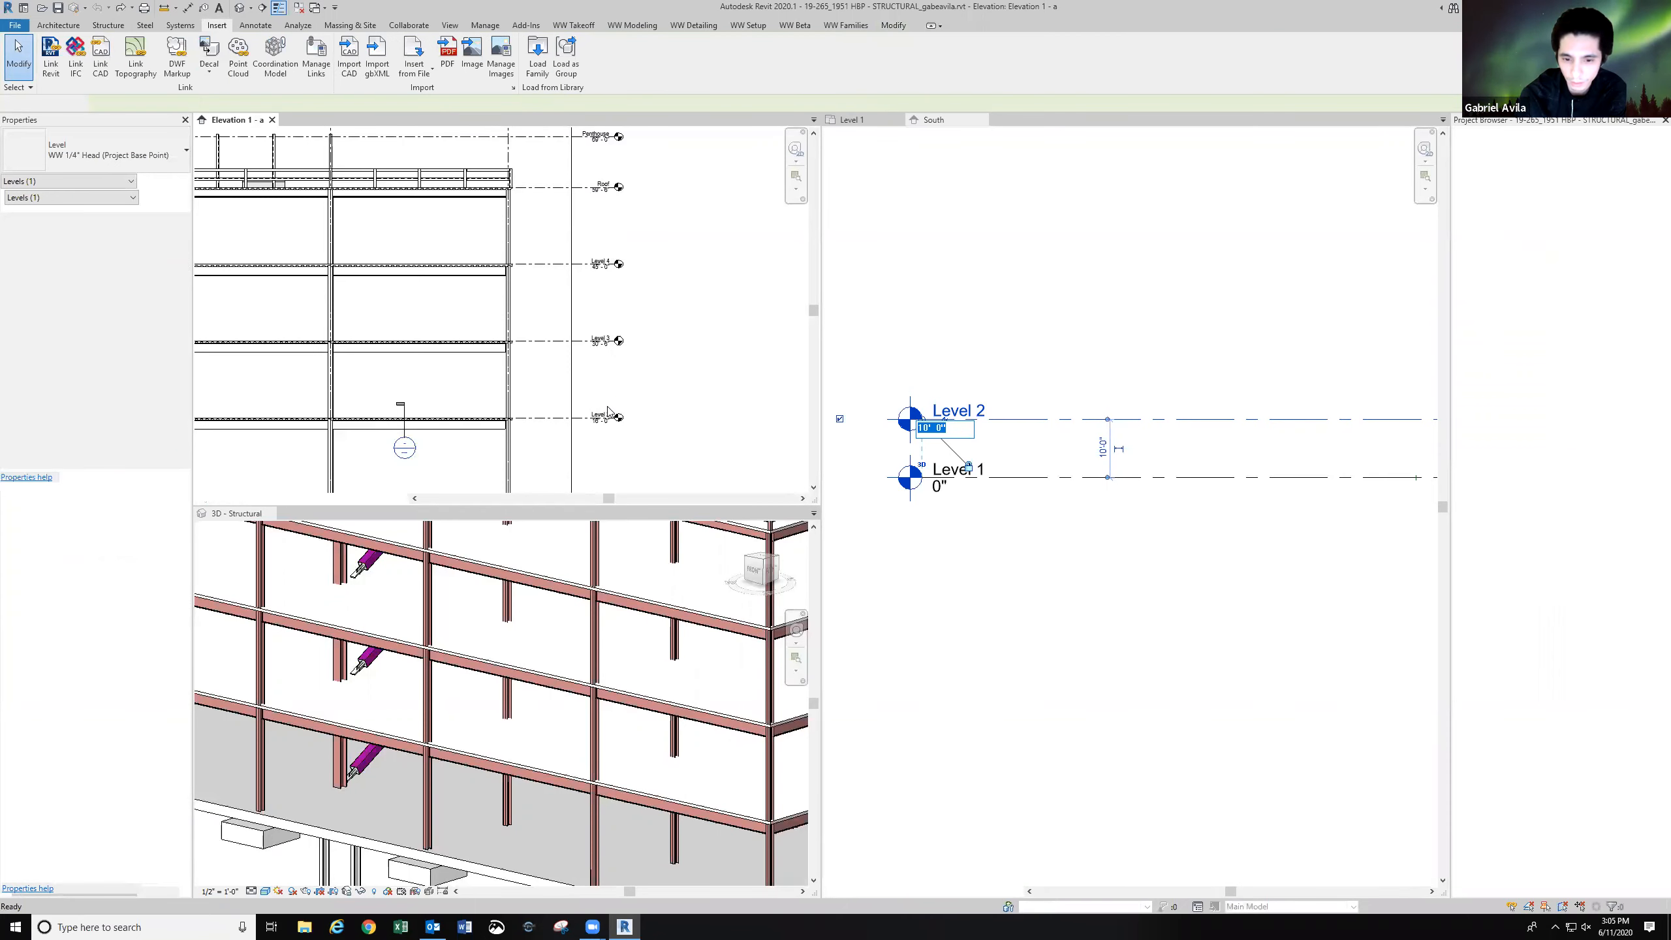
{"action": "scroll", "coordinate": [606, 405], "scroll_direction": "up", "scroll_amount": 3}
{"action": "left_click", "coordinate": [984, 434]}
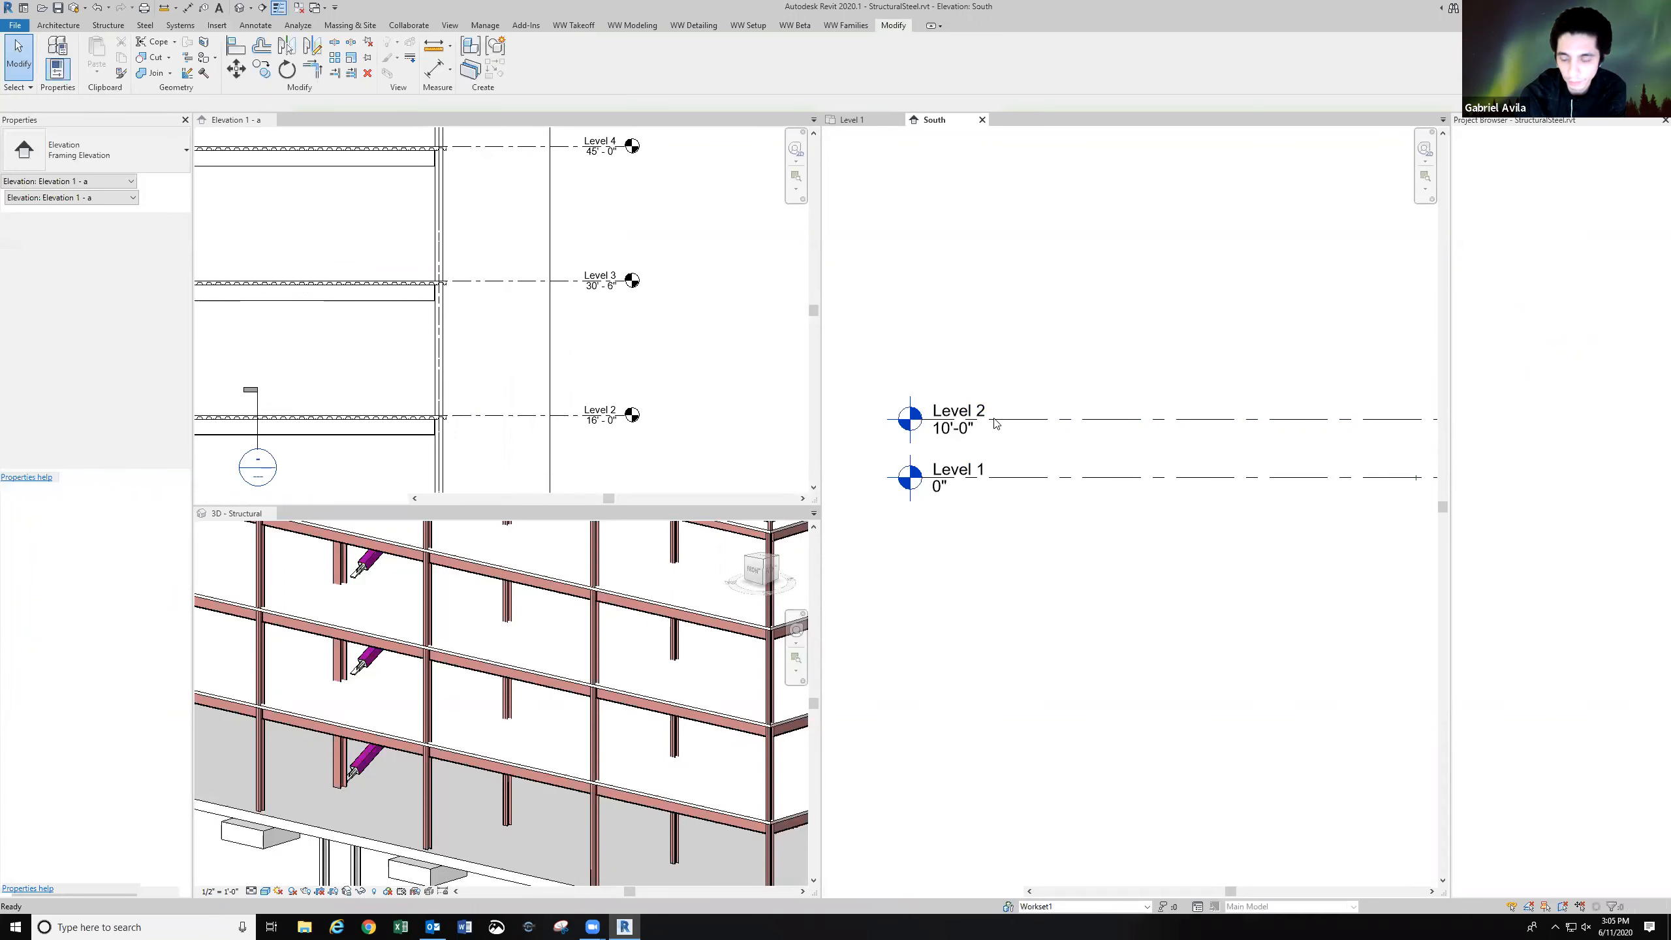
{"action": "left_click", "coordinate": [953, 435]}
{"action": "left_click", "coordinate": [952, 435]}
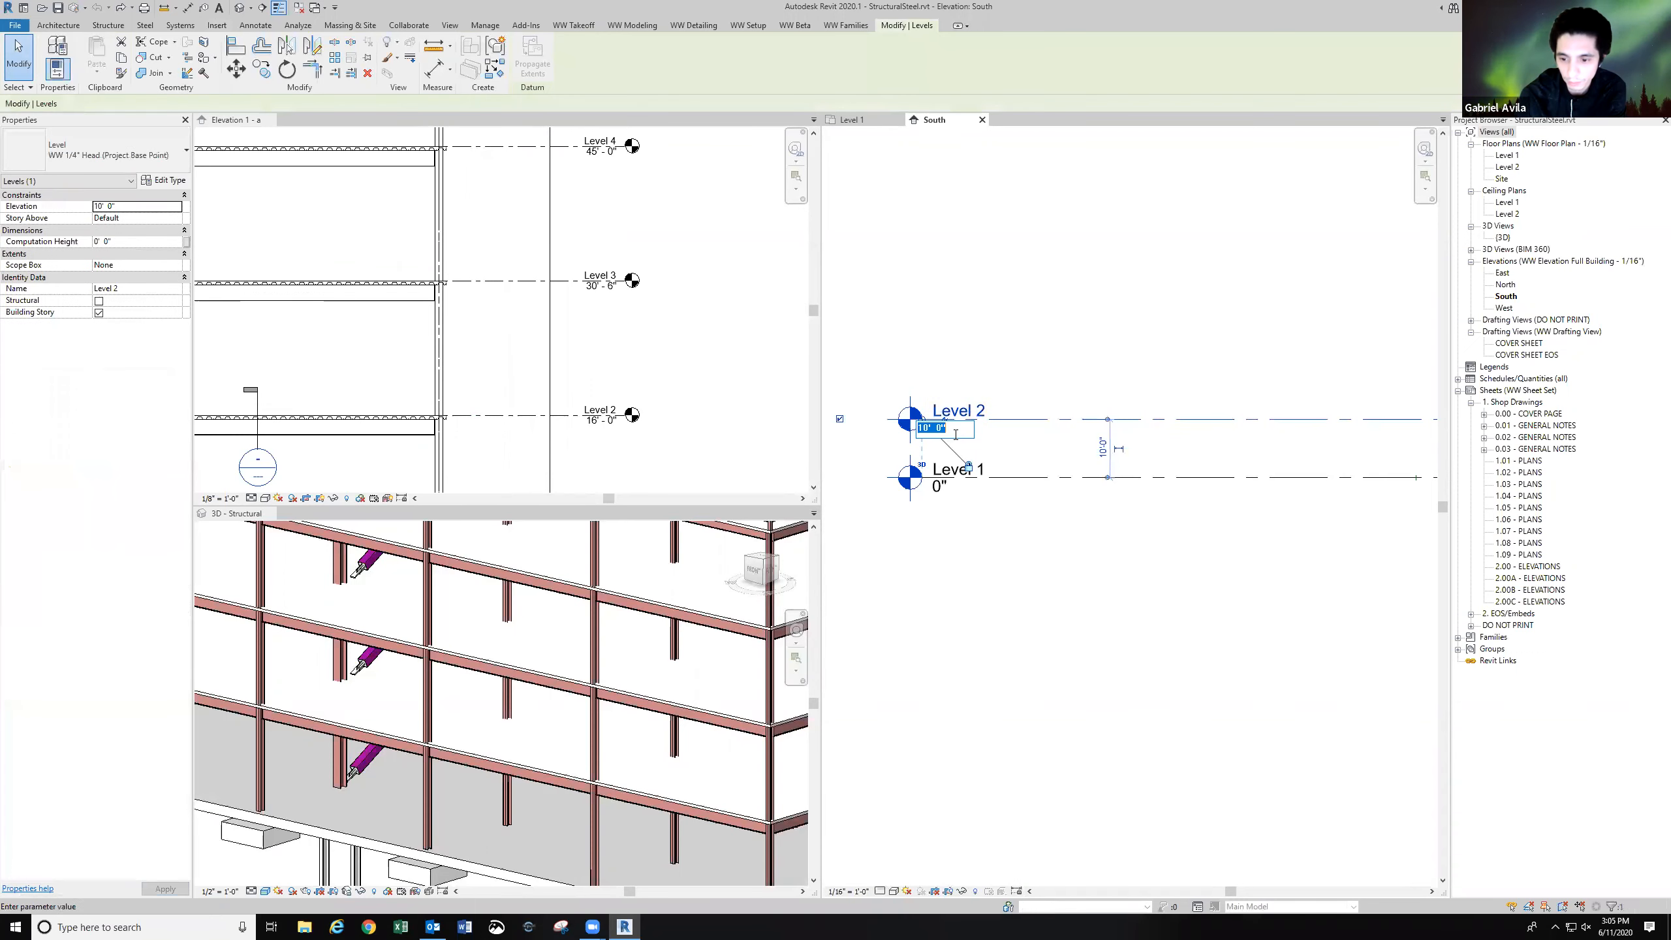
{"action": "type", "text": "16"}
{"action": "key", "text": "Return"}
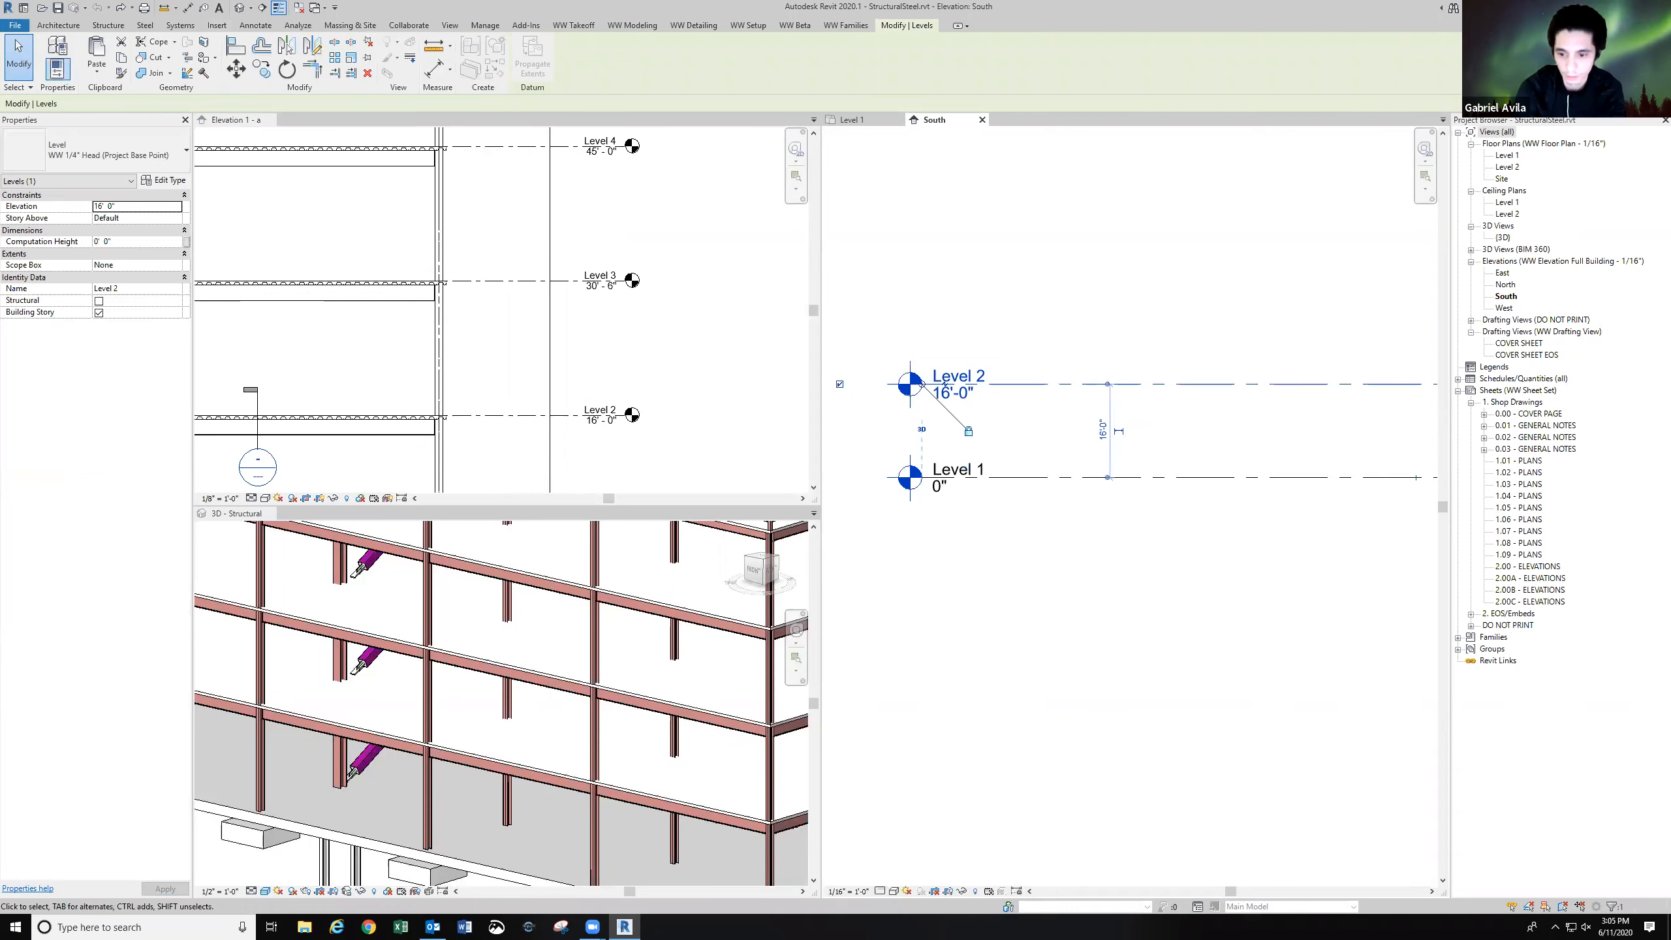
Copy Level 2 vertically about 24'-0" upward with the Constrain and Multiple options enabled.
{"action": "left_click", "coordinate": [956, 279]}
{"action": "middle_click_drag", "start_coordinate": [957, 291], "coordinate": [941, 396]}
{"action": "scroll", "coordinate": [954, 346], "scroll_direction": "down", "scroll_amount": 1}
{"action": "left_click", "coordinate": [1012, 484]}
{"action": "key", "text": "c"}
{"action": "key", "text": "o"}
{"action": "left_click", "coordinate": [859, 298]}
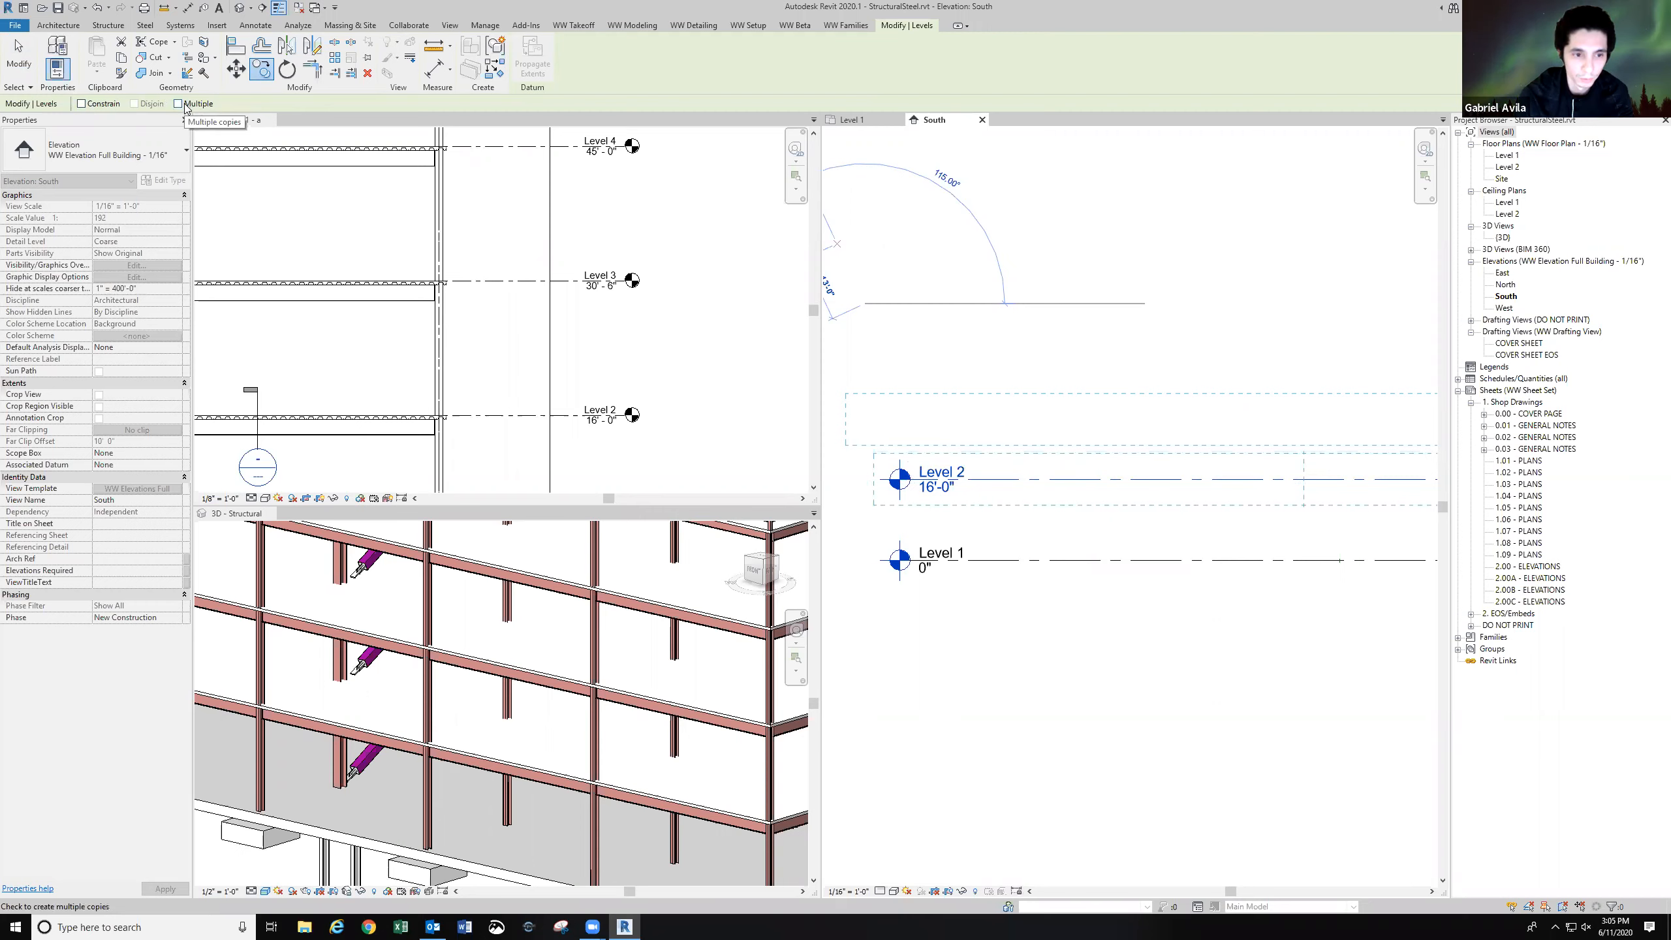
{"action": "left_click", "coordinate": [100, 103]}
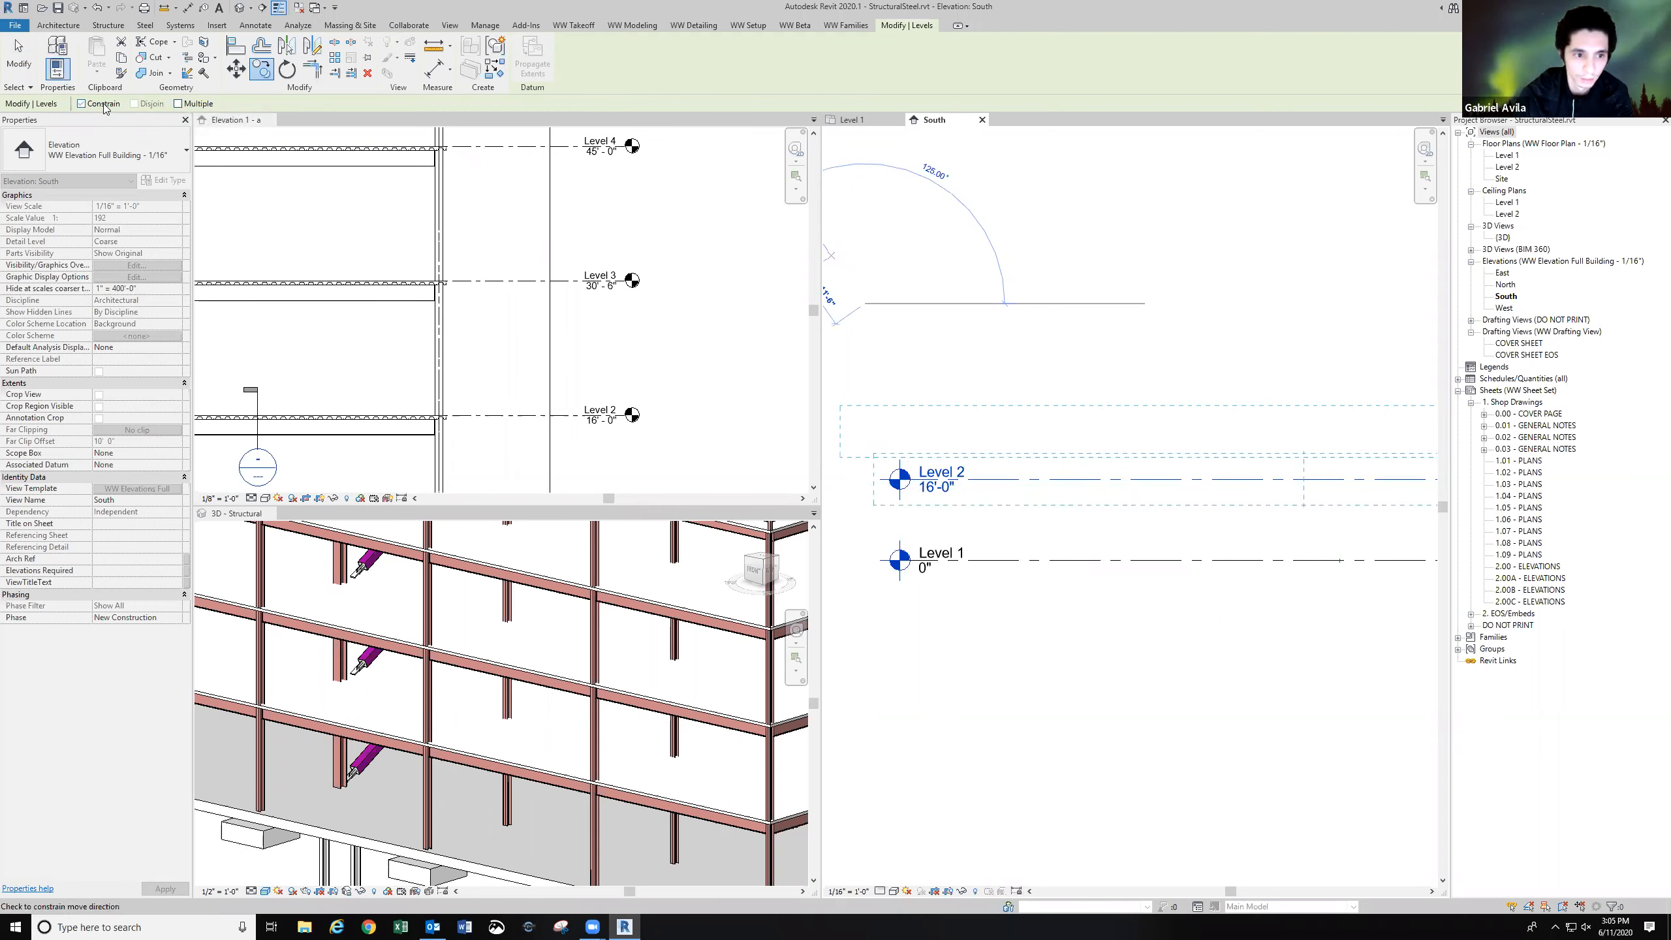
{"action": "left_click", "coordinate": [179, 103]}
{"action": "middle_click_drag", "start_coordinate": [890, 258], "coordinate": [953, 271]}
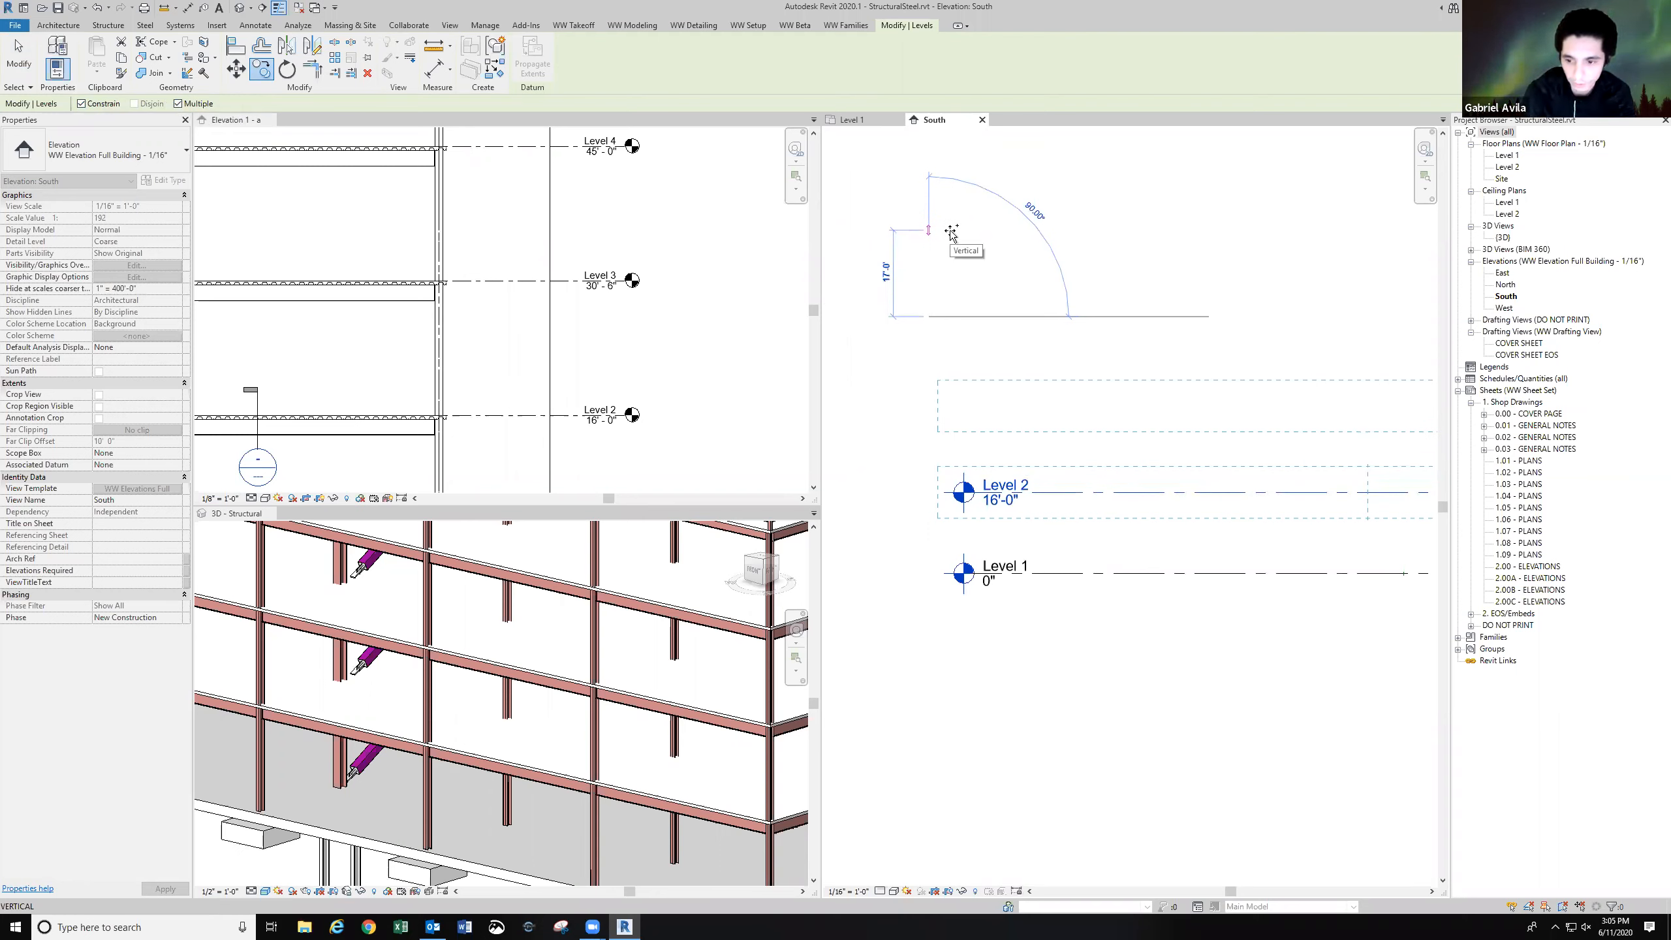
{"action": "left_click", "coordinate": [951, 230]}
{"action": "key", "text": "Escape"}
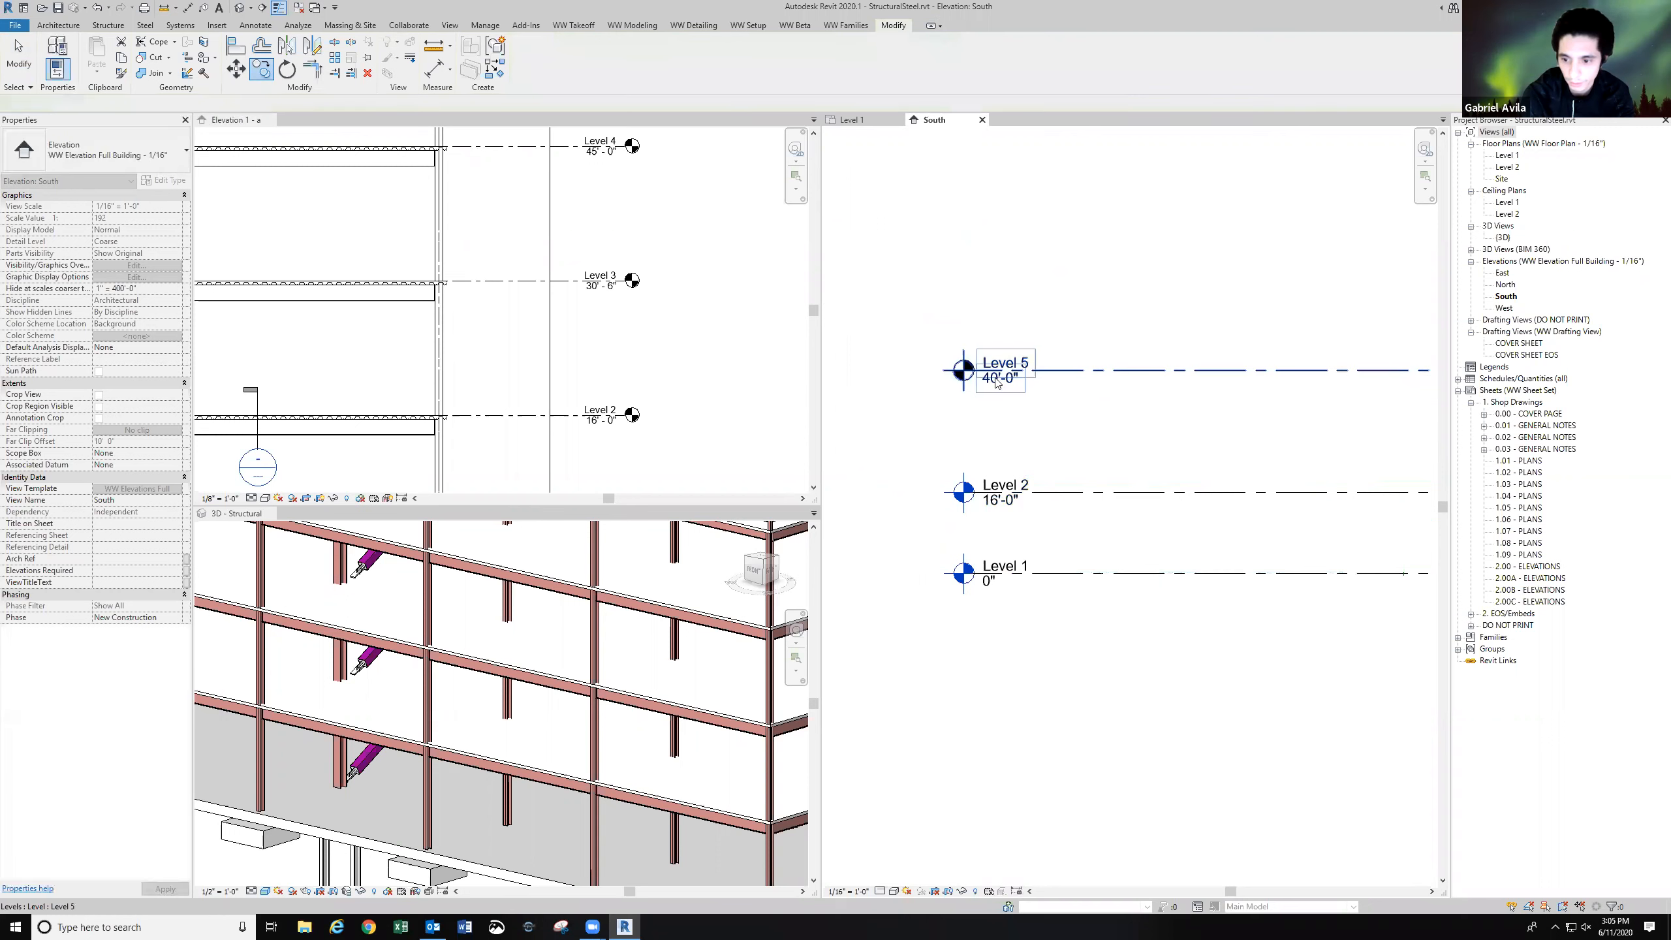
Set the copied level's elevation to 30'-6".
{"action": "left_click", "coordinate": [997, 383]}
{"action": "left_click", "coordinate": [999, 381]}
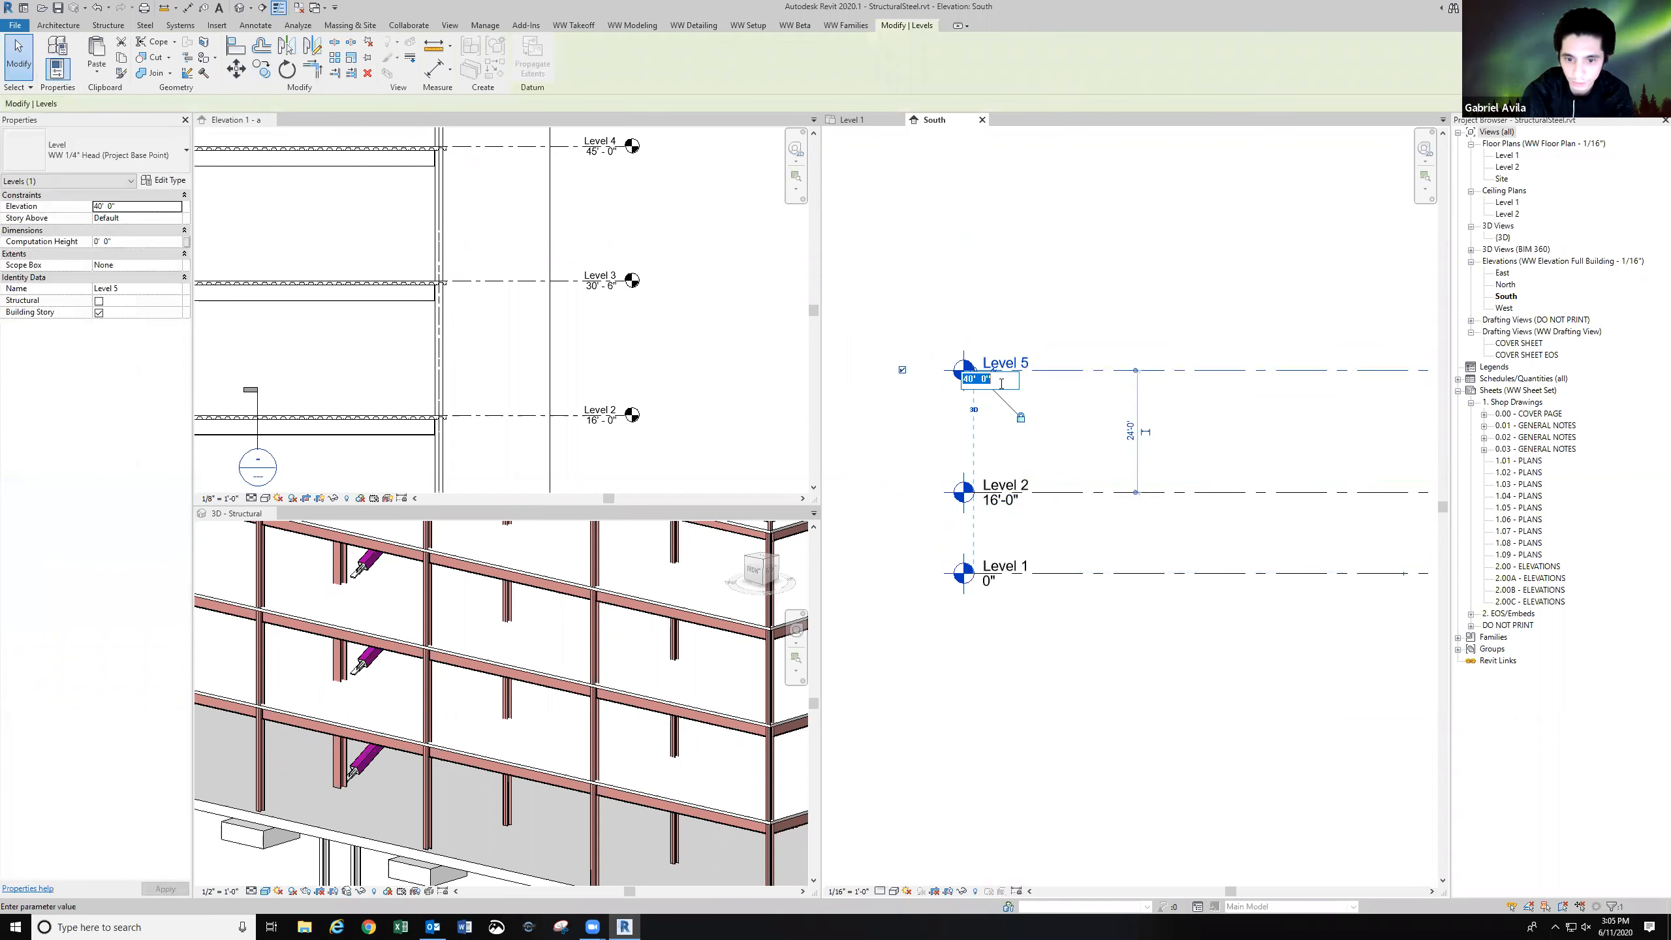
{"action": "type", "text": "30'"}
{"action": "type", "text": " 6"}
{"action": "key", "text": "Return"}
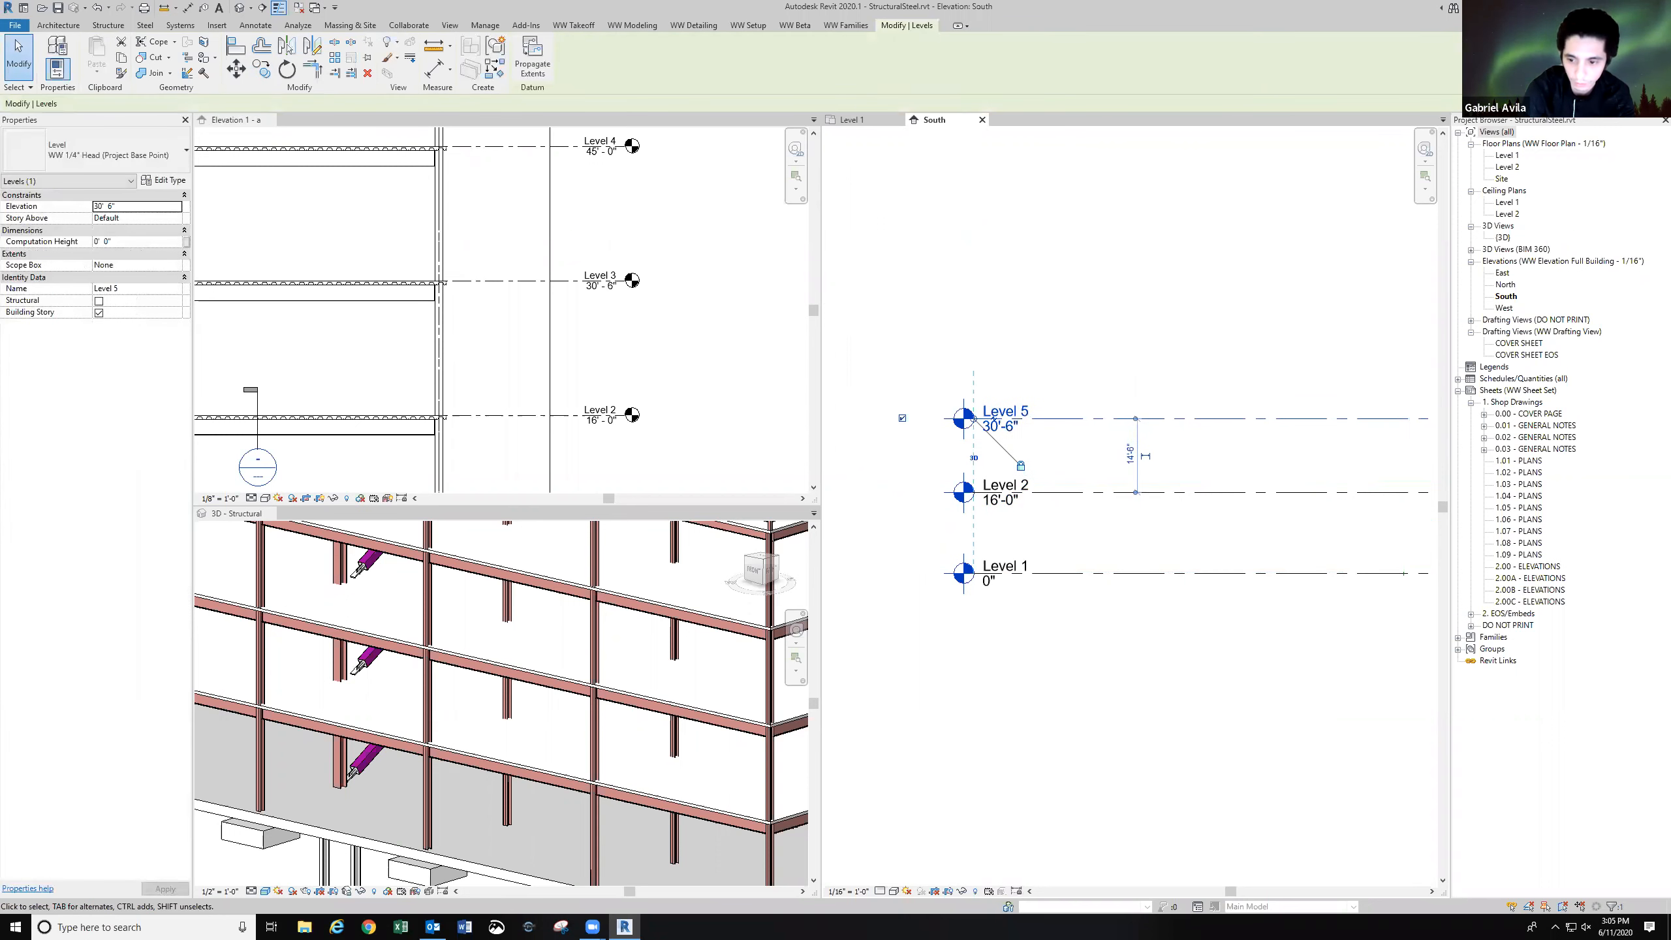
Rename the copied level at 30'-6" to Level 3.
{"action": "left_click", "coordinate": [1025, 409]}
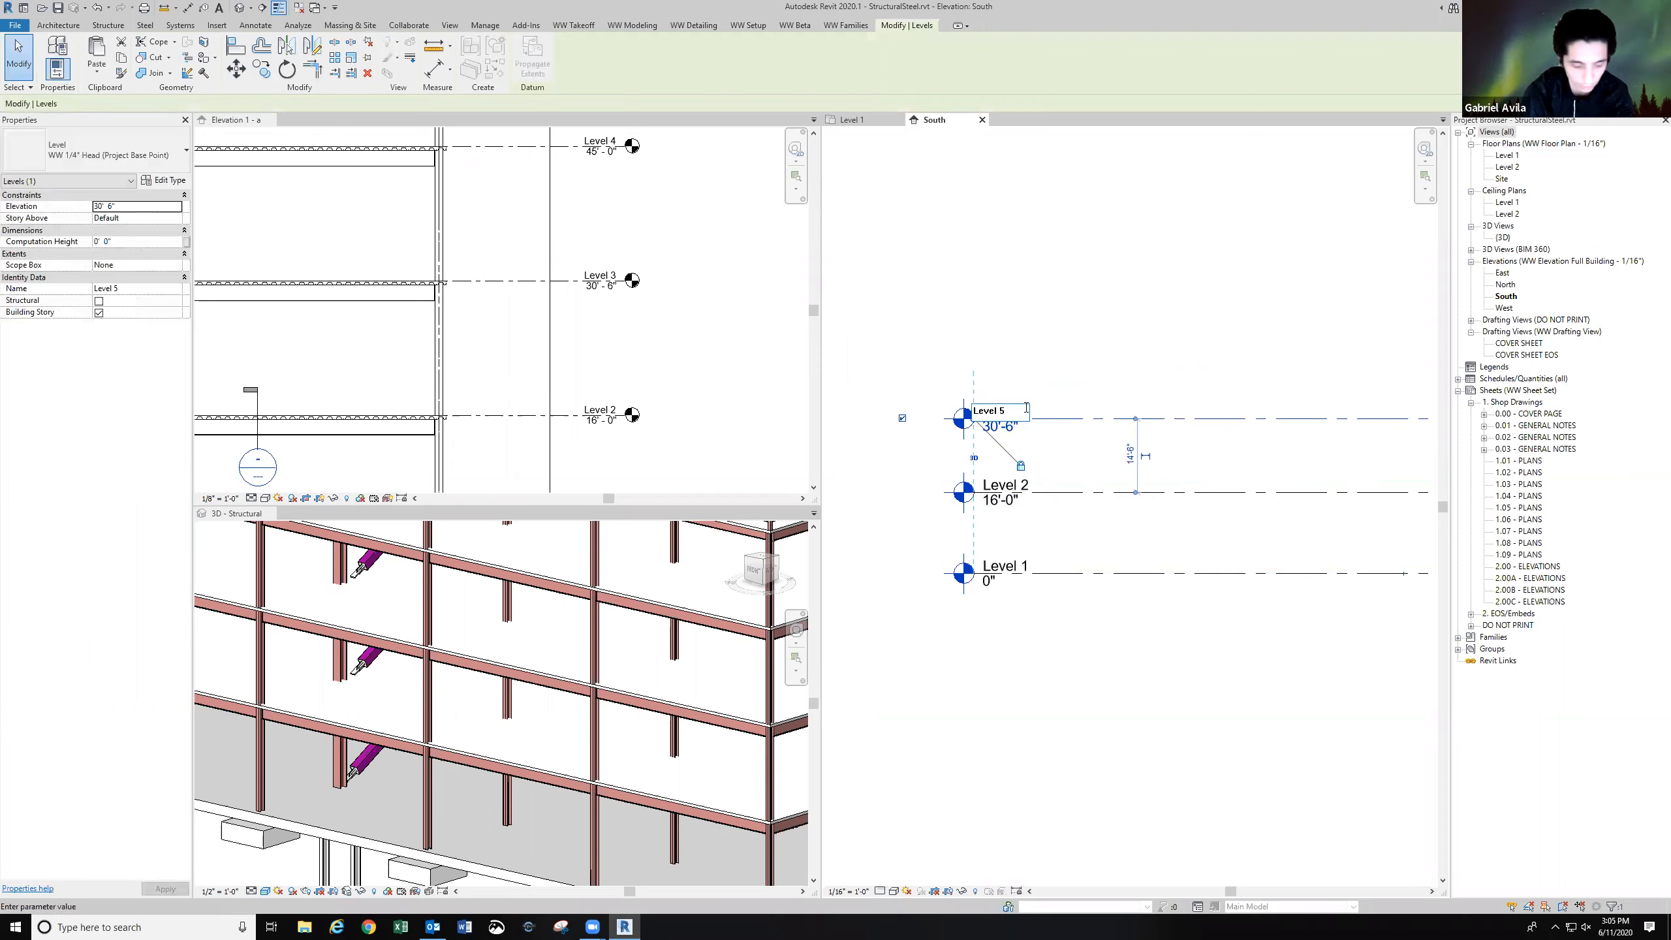
{"action": "key", "text": "Return"}
{"action": "middle_click_drag", "start_coordinate": [995, 303], "coordinate": [980, 327]}
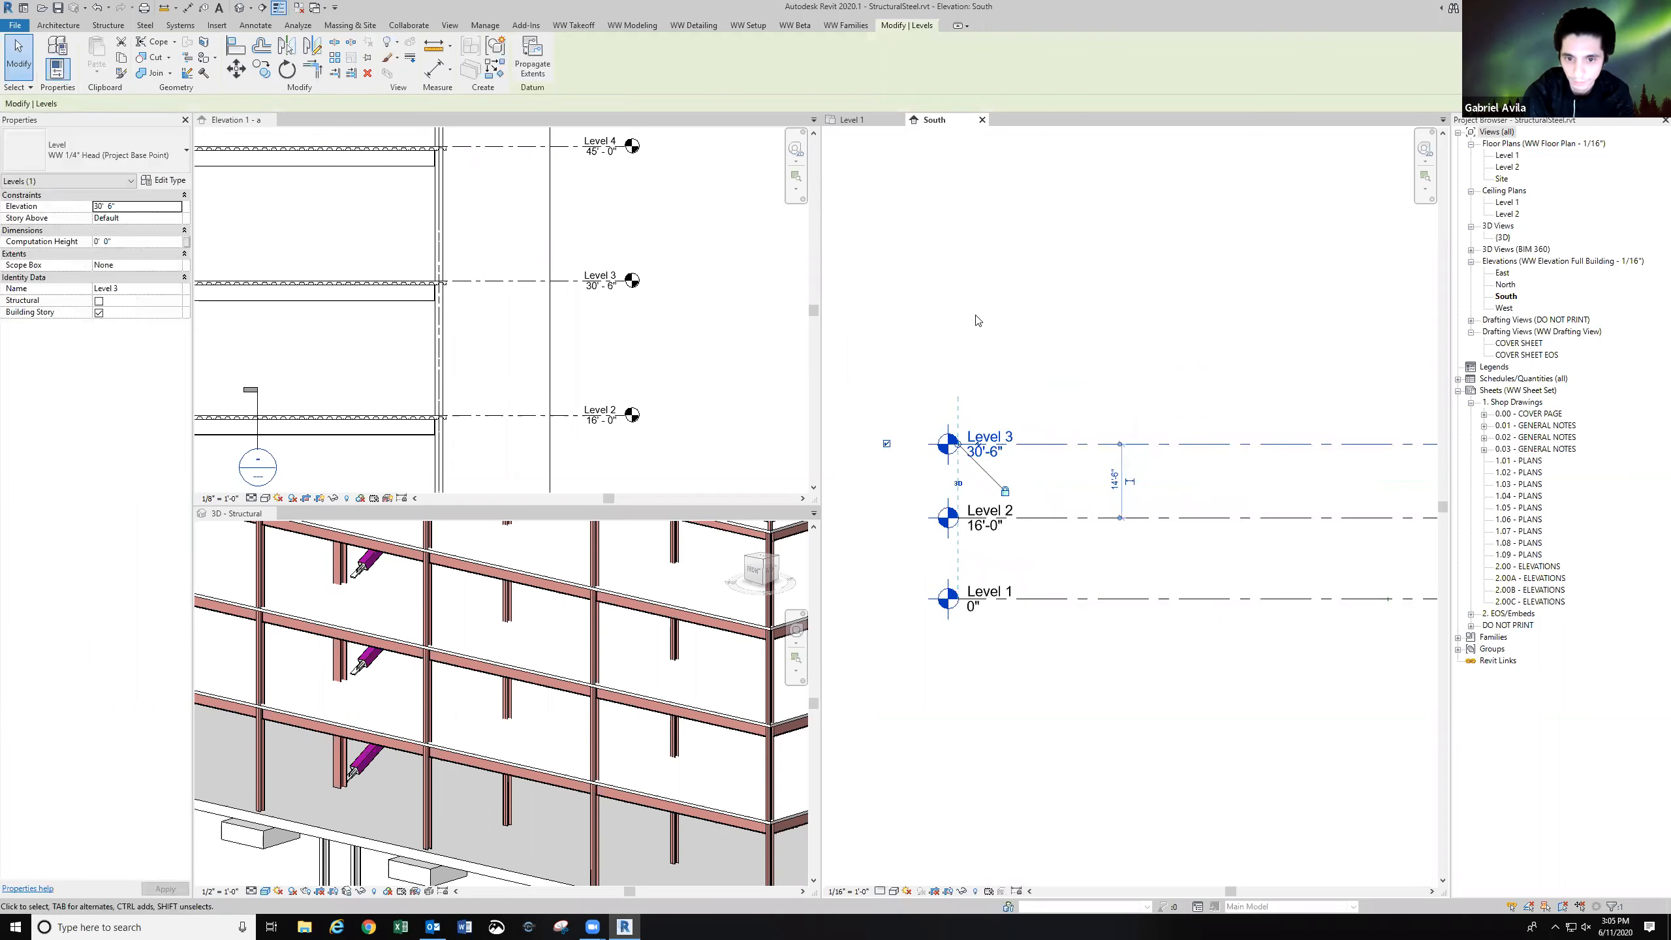
{"action": "left_click", "coordinate": [633, 301]}
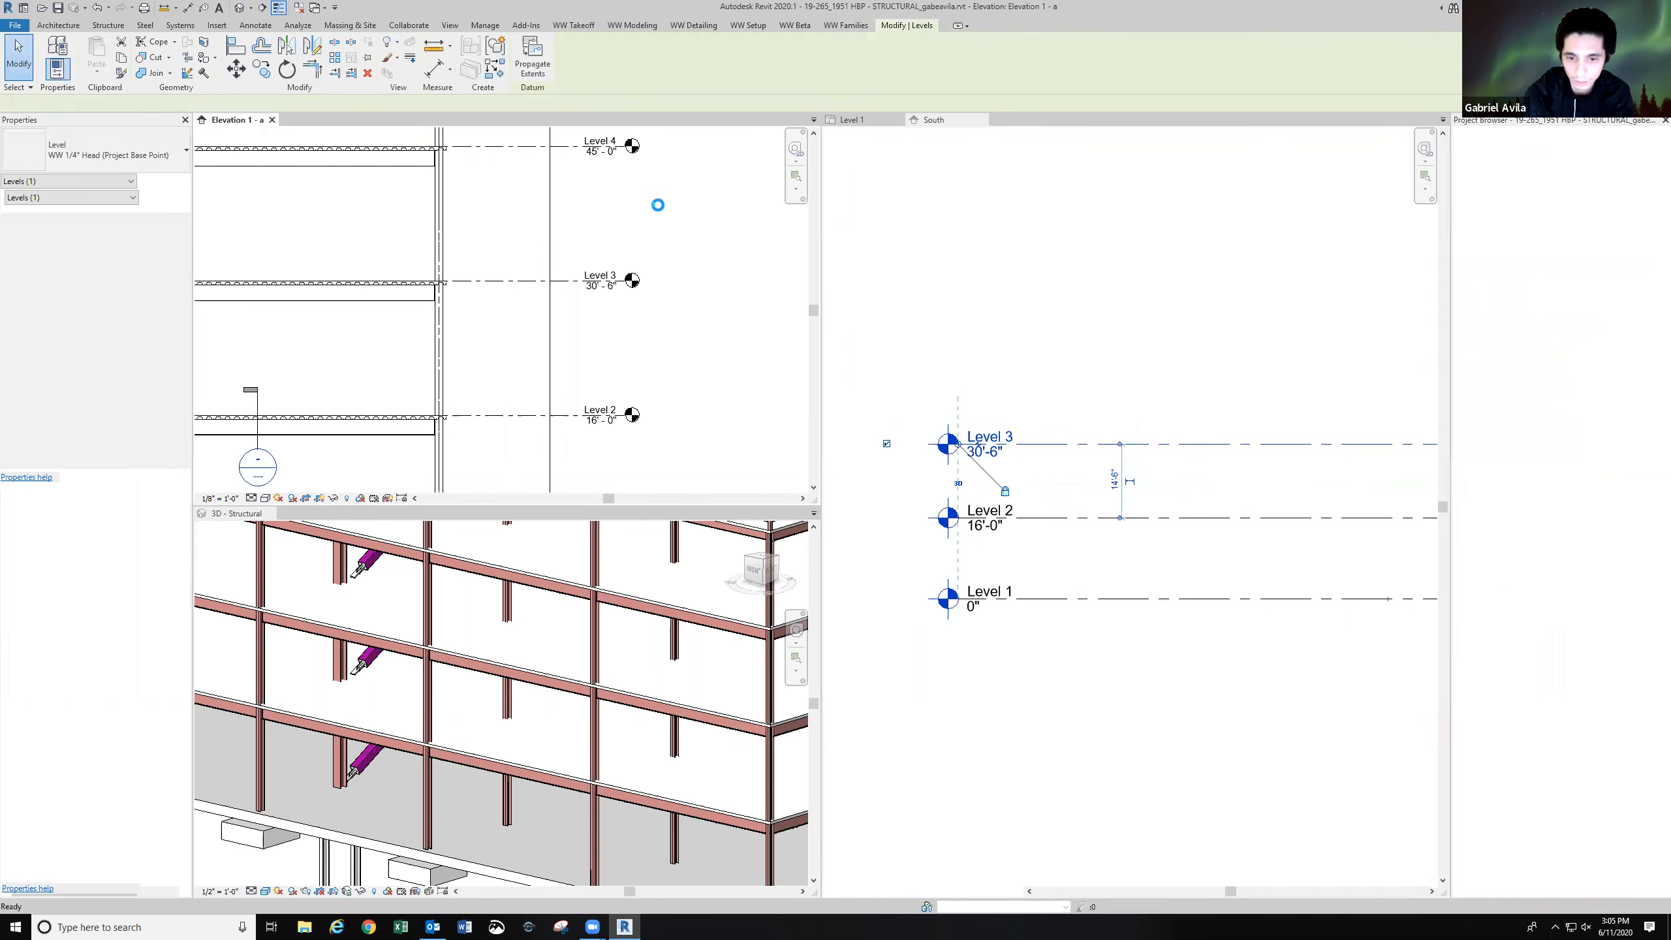
Copy Level 3 upward three times in the South elevation, placing the new levels at about 48'-0", 66'-0" and 80'-6".
{"action": "middle_click_drag", "start_coordinate": [659, 199], "coordinate": [653, 426]}
{"action": "scroll", "coordinate": [653, 425], "scroll_direction": "down", "scroll_amount": 1}
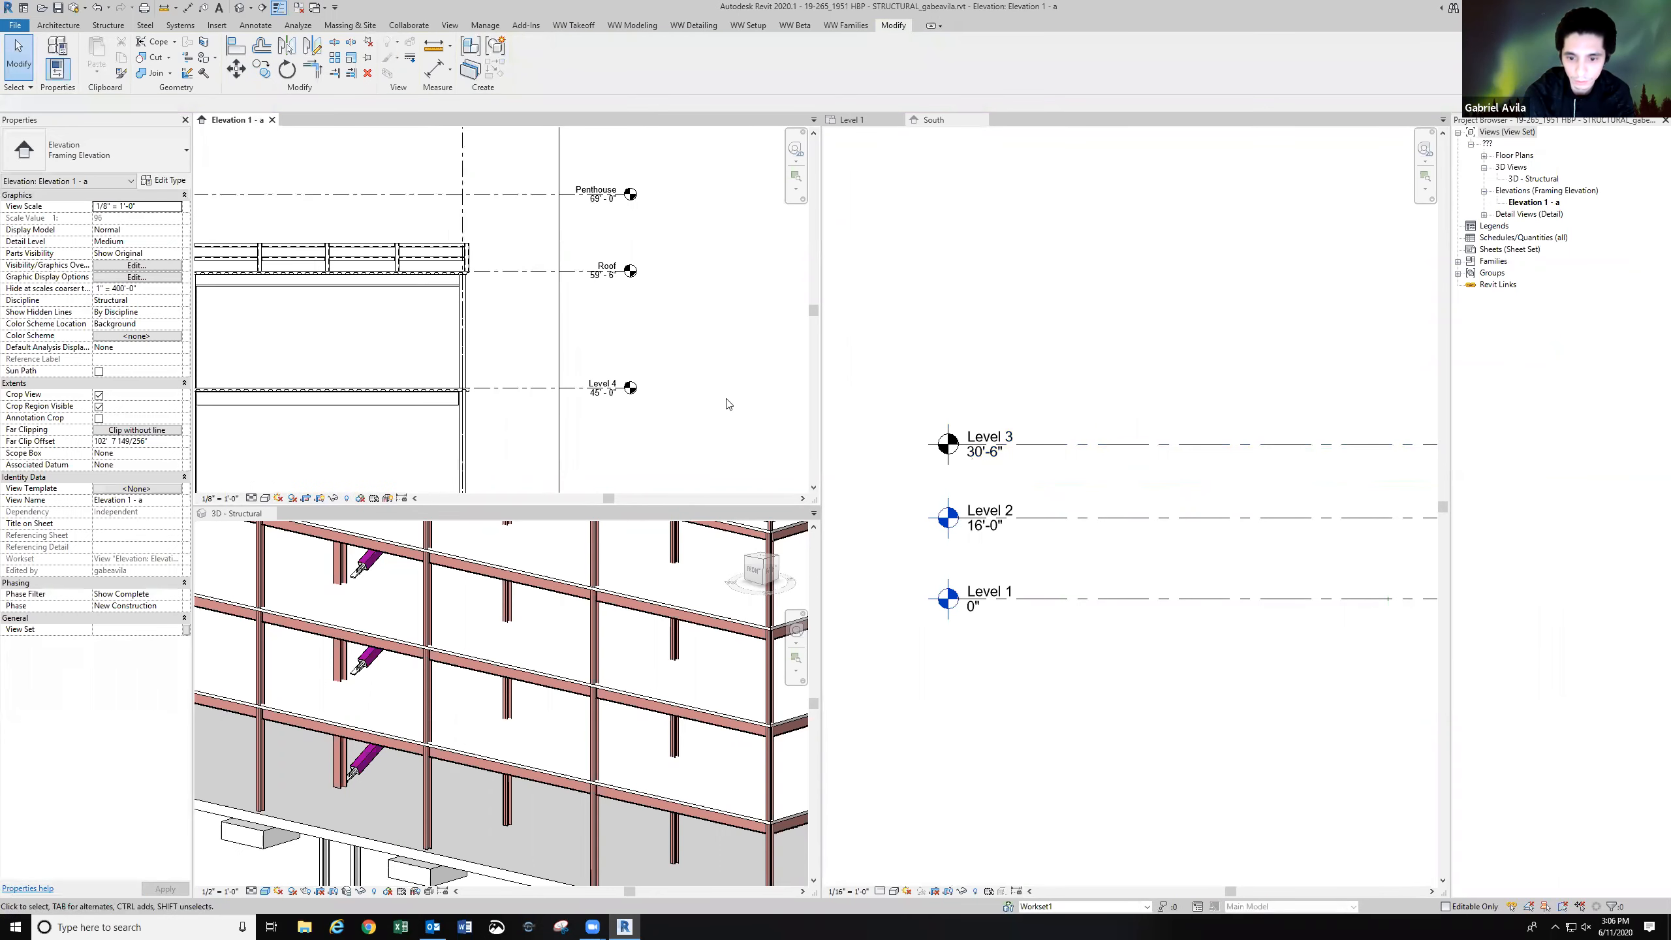
{"action": "left_click", "coordinate": [1031, 448]}
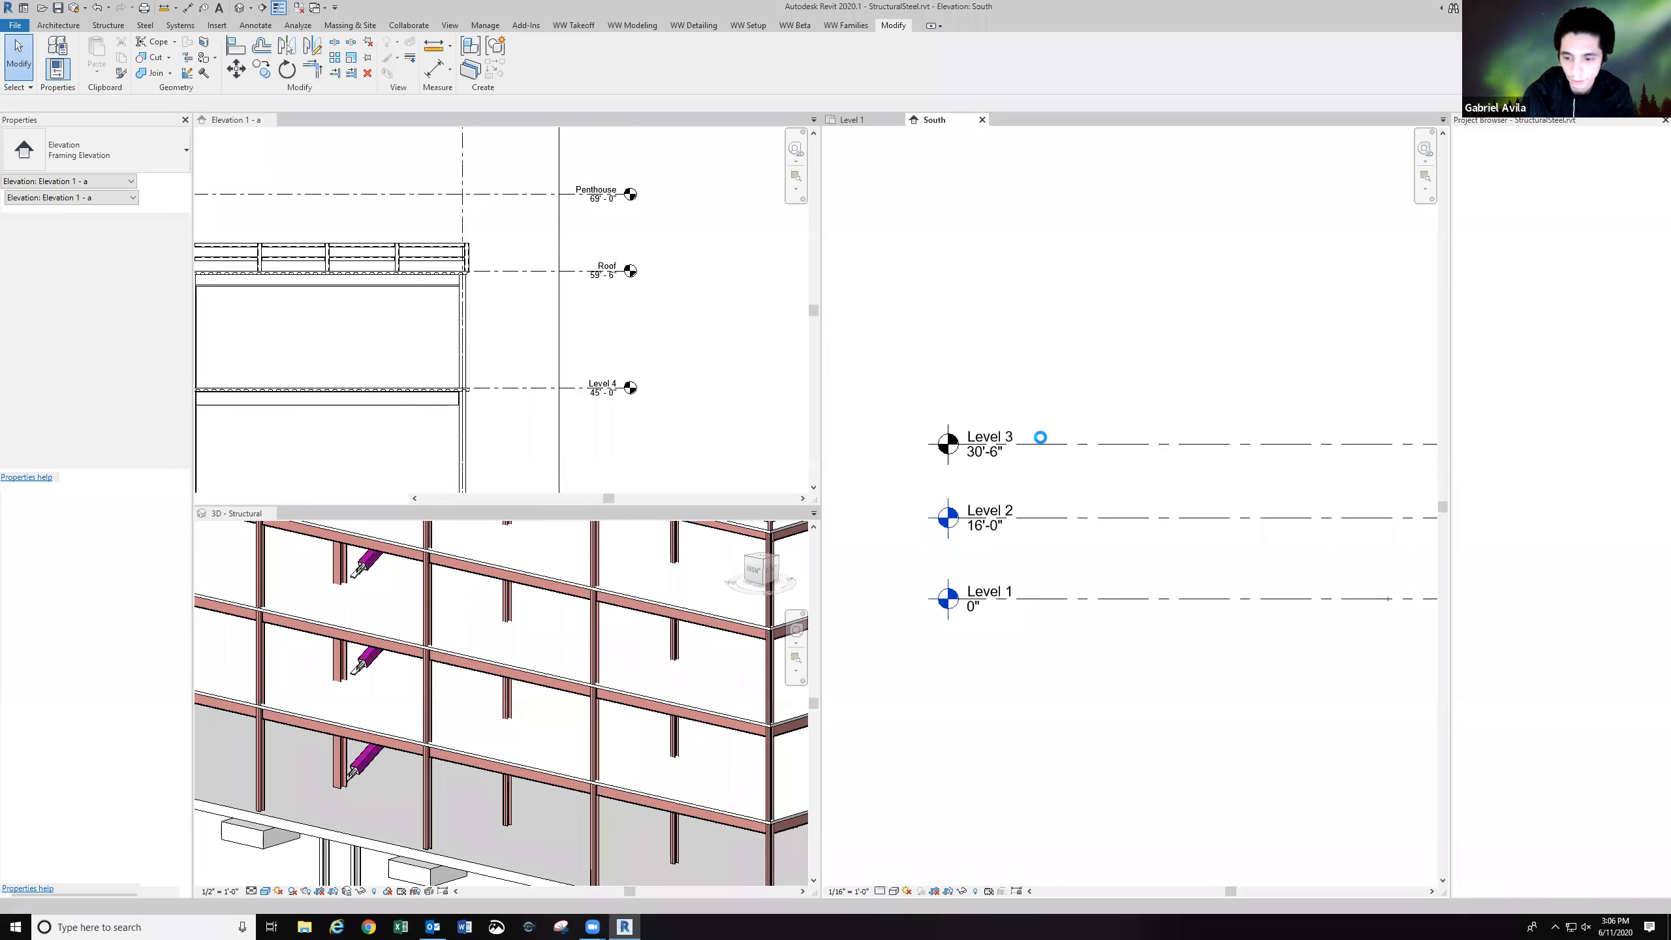
{"action": "left_click", "coordinate": [1019, 445]}
{"action": "left_click", "coordinate": [262, 69]}
{"action": "left_click", "coordinate": [967, 361]}
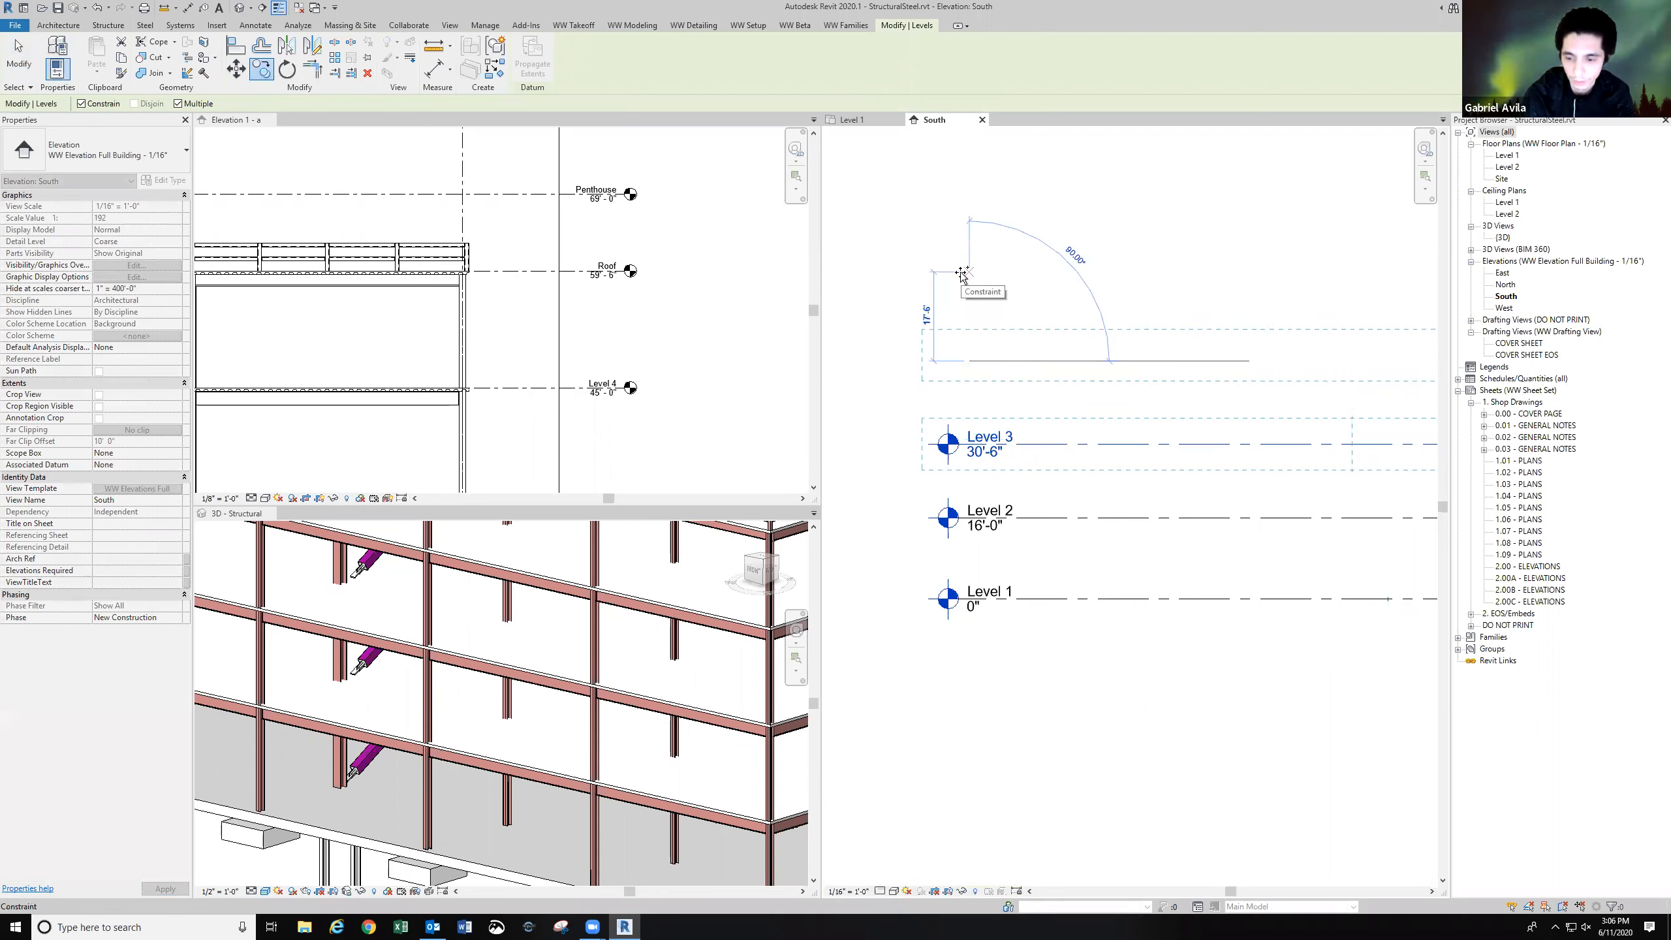
{"action": "left_click", "coordinate": [961, 273]}
{"action": "middle_click_drag", "start_coordinate": [953, 220], "coordinate": [957, 313]}
{"action": "left_click", "coordinate": [953, 255]}
{"action": "left_click", "coordinate": [960, 321]}
{"action": "key", "text": "Escape"}
{"action": "key", "text": "Escape"}
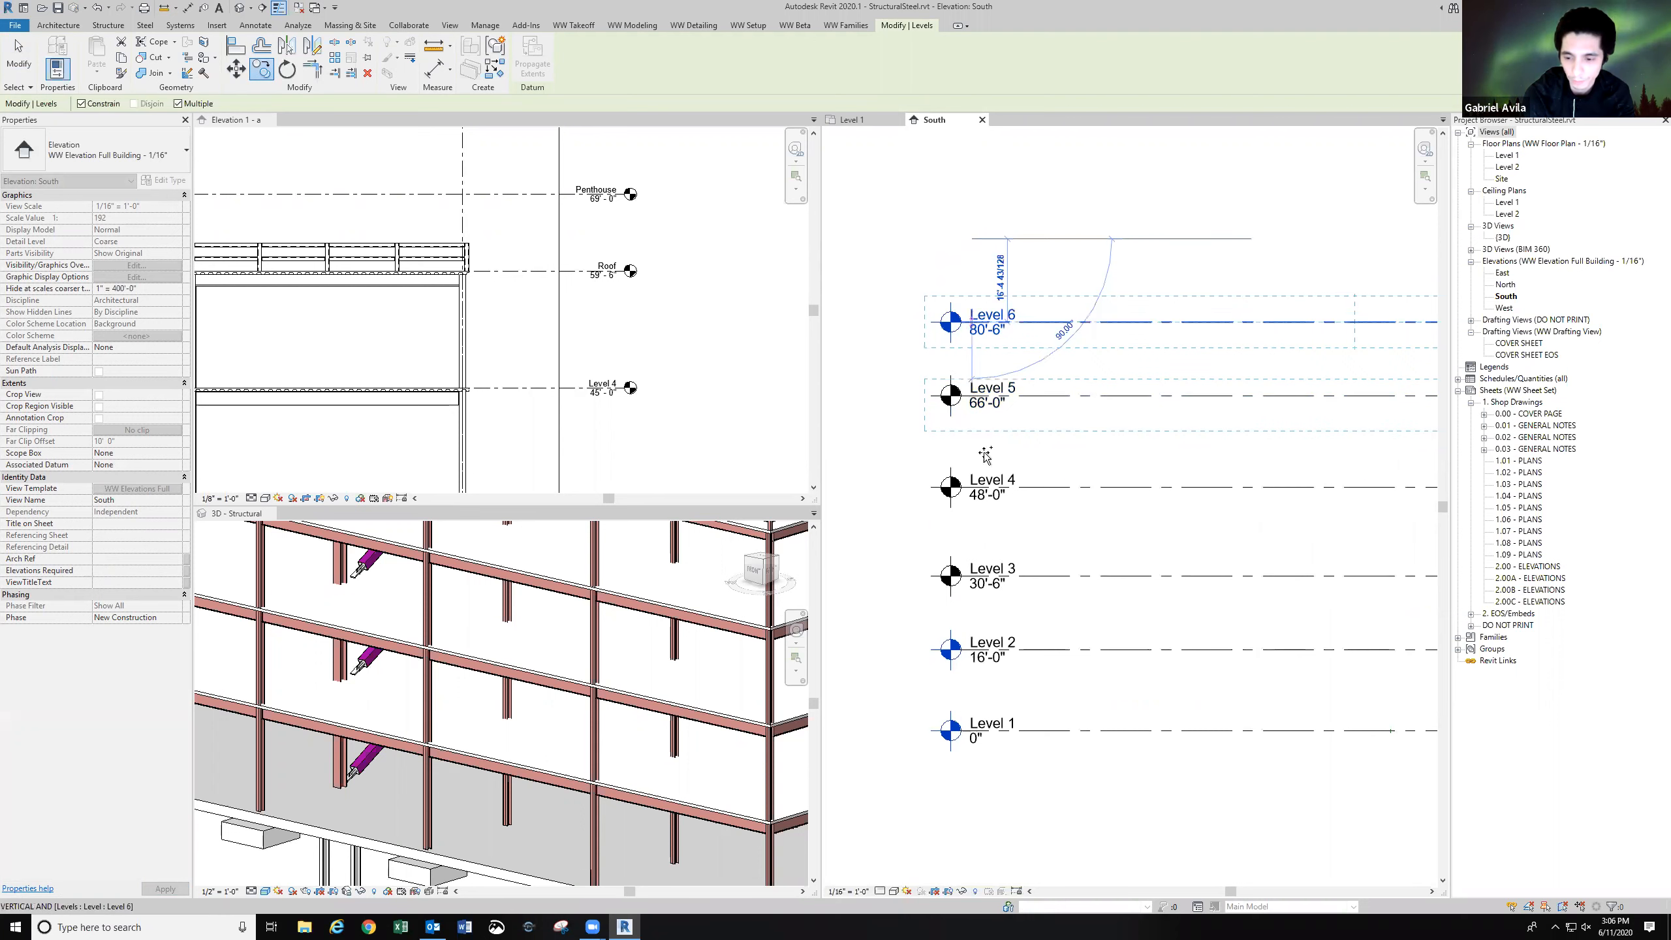
Set Level 4's elevation to 45'-0" to match the reference model.
{"action": "left_click", "coordinate": [992, 496]}
{"action": "left_click", "coordinate": [993, 496]}
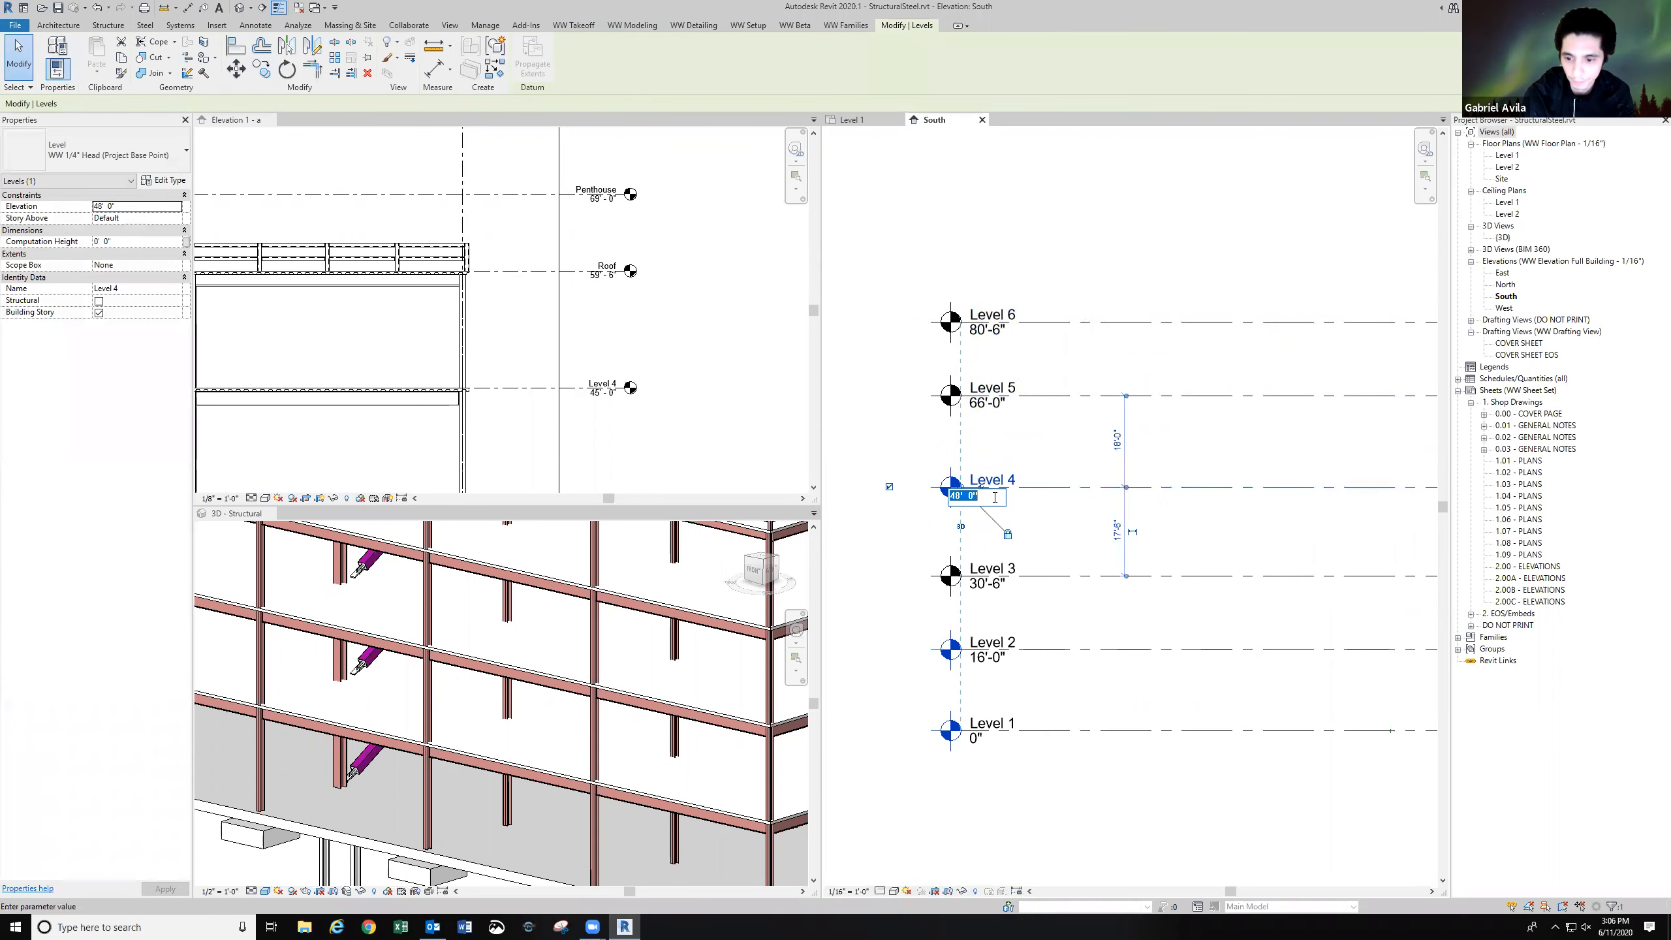
{"action": "type", "text": "45"}
{"action": "key", "text": "Return"}
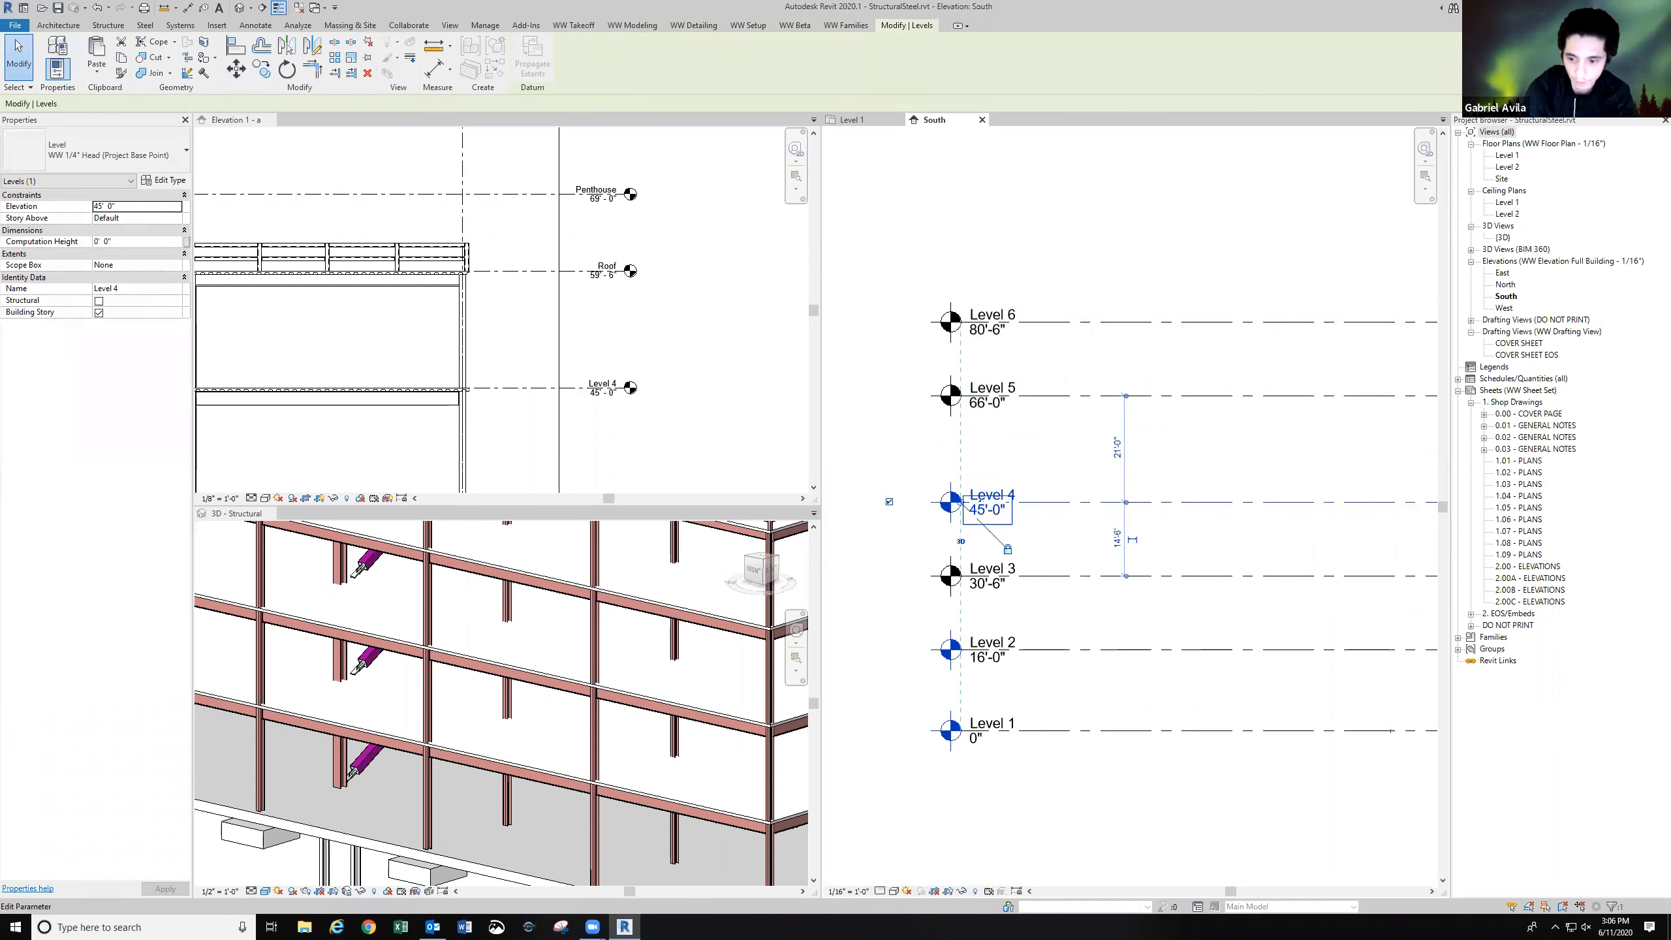
Set Level 5's elevation to 59'-6", the Roof height in the reference elevation.
{"action": "left_click", "coordinate": [994, 402]}
{"action": "left_click", "coordinate": [993, 404]}
{"action": "type", "text": "59"}
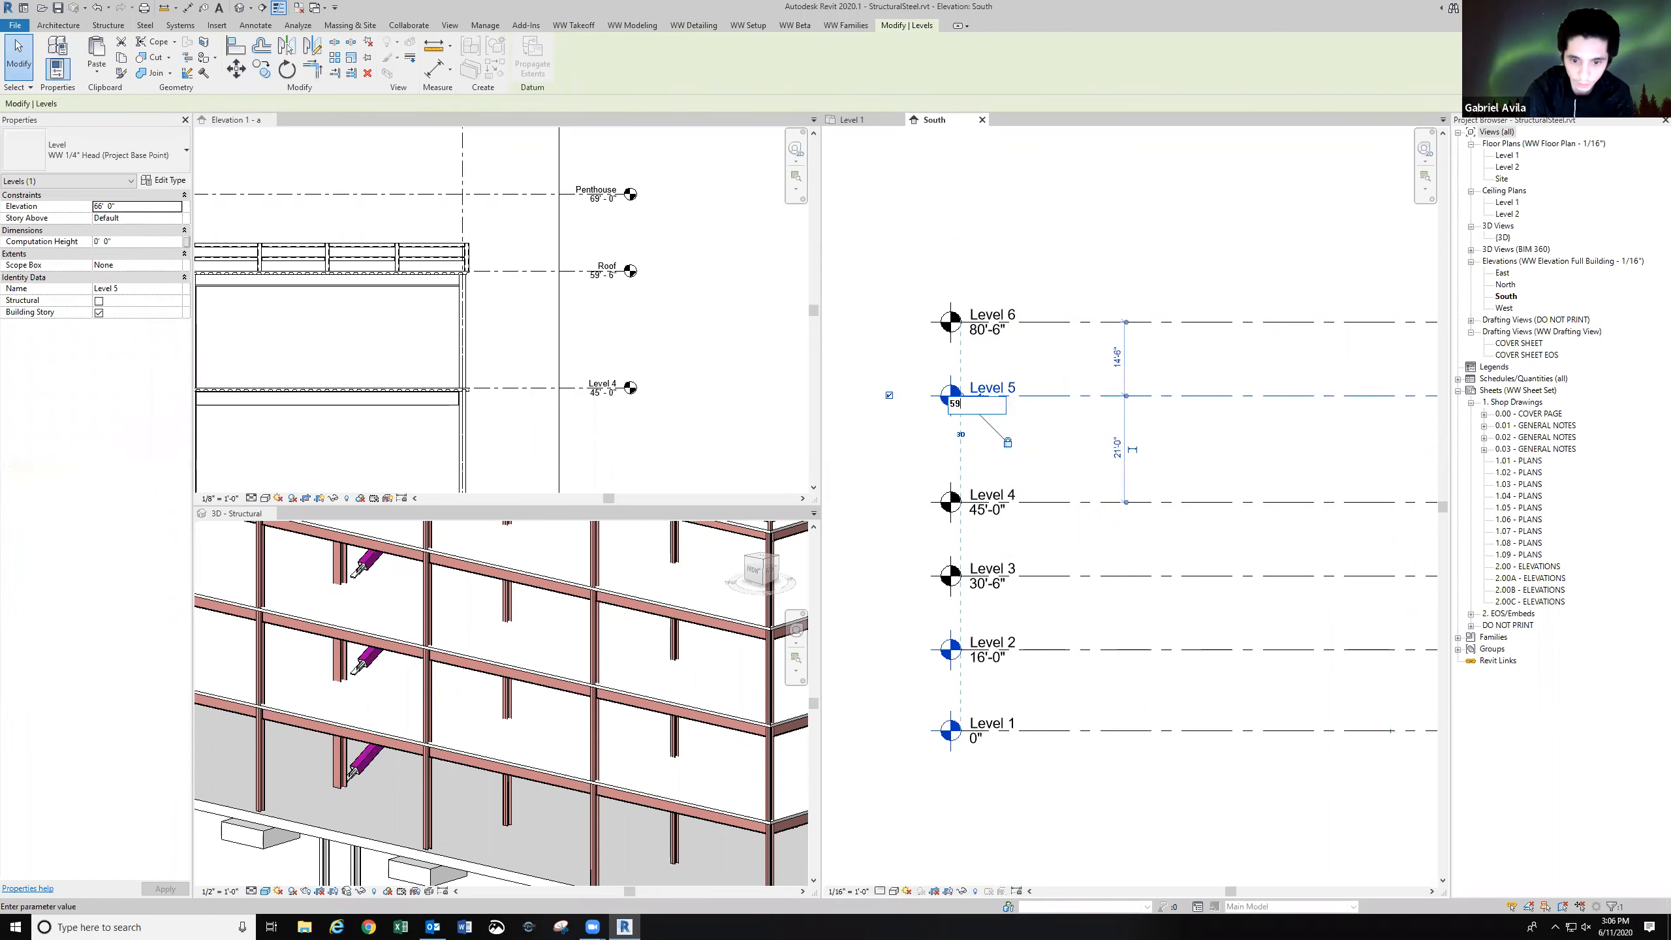
{"action": "key", "text": "Return"}
Set Level 6's elevation to 69'-0", the Penthouse height in the reference elevation.
{"action": "left_click", "coordinate": [1042, 320]}
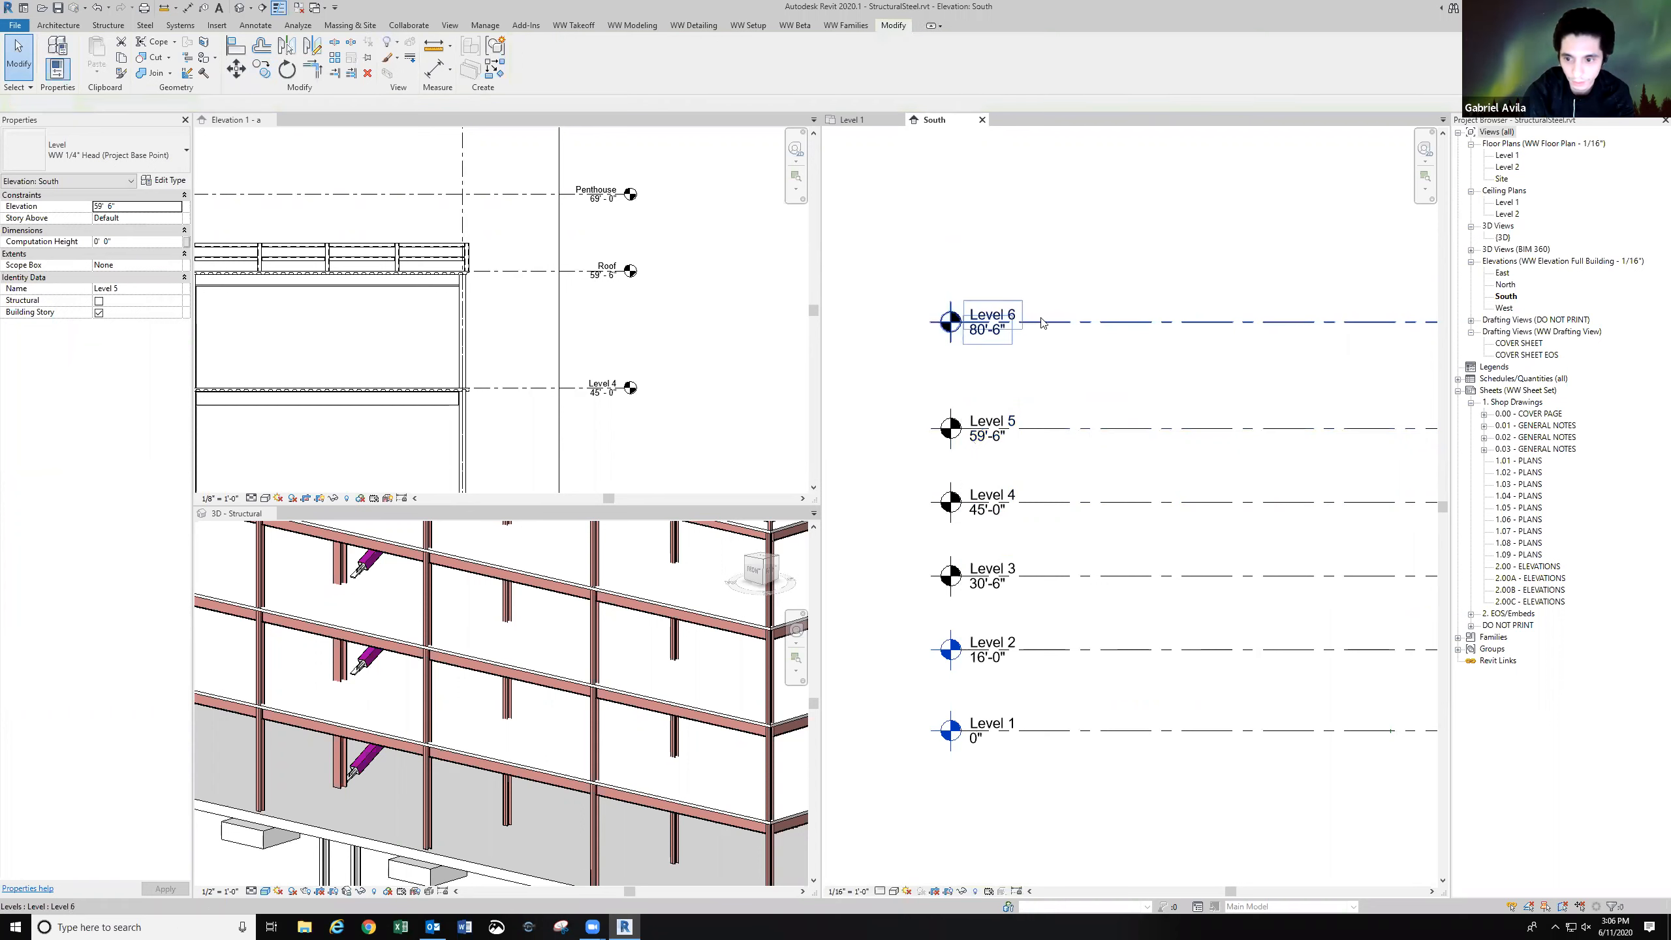
{"action": "left_click", "coordinate": [999, 332]}
{"action": "type", "text": "69"}
{"action": "key", "text": "Return"}
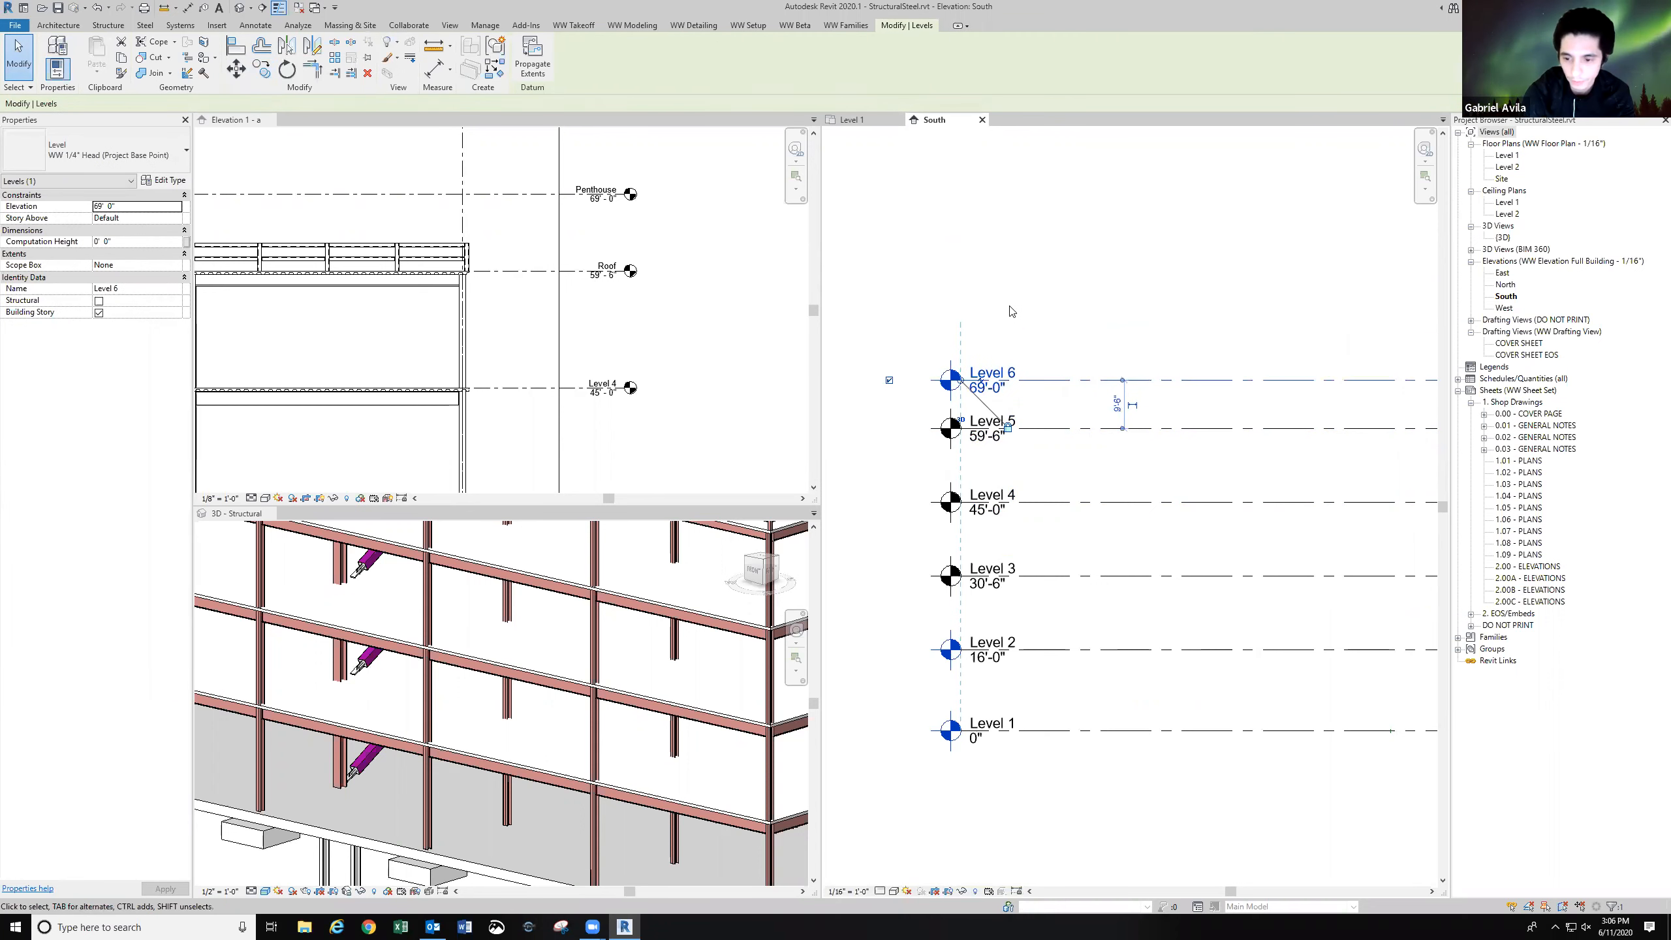
{"action": "left_click", "coordinate": [1011, 311]}
{"action": "scroll", "coordinate": [1007, 316], "scroll_direction": "down", "scroll_amount": 2}
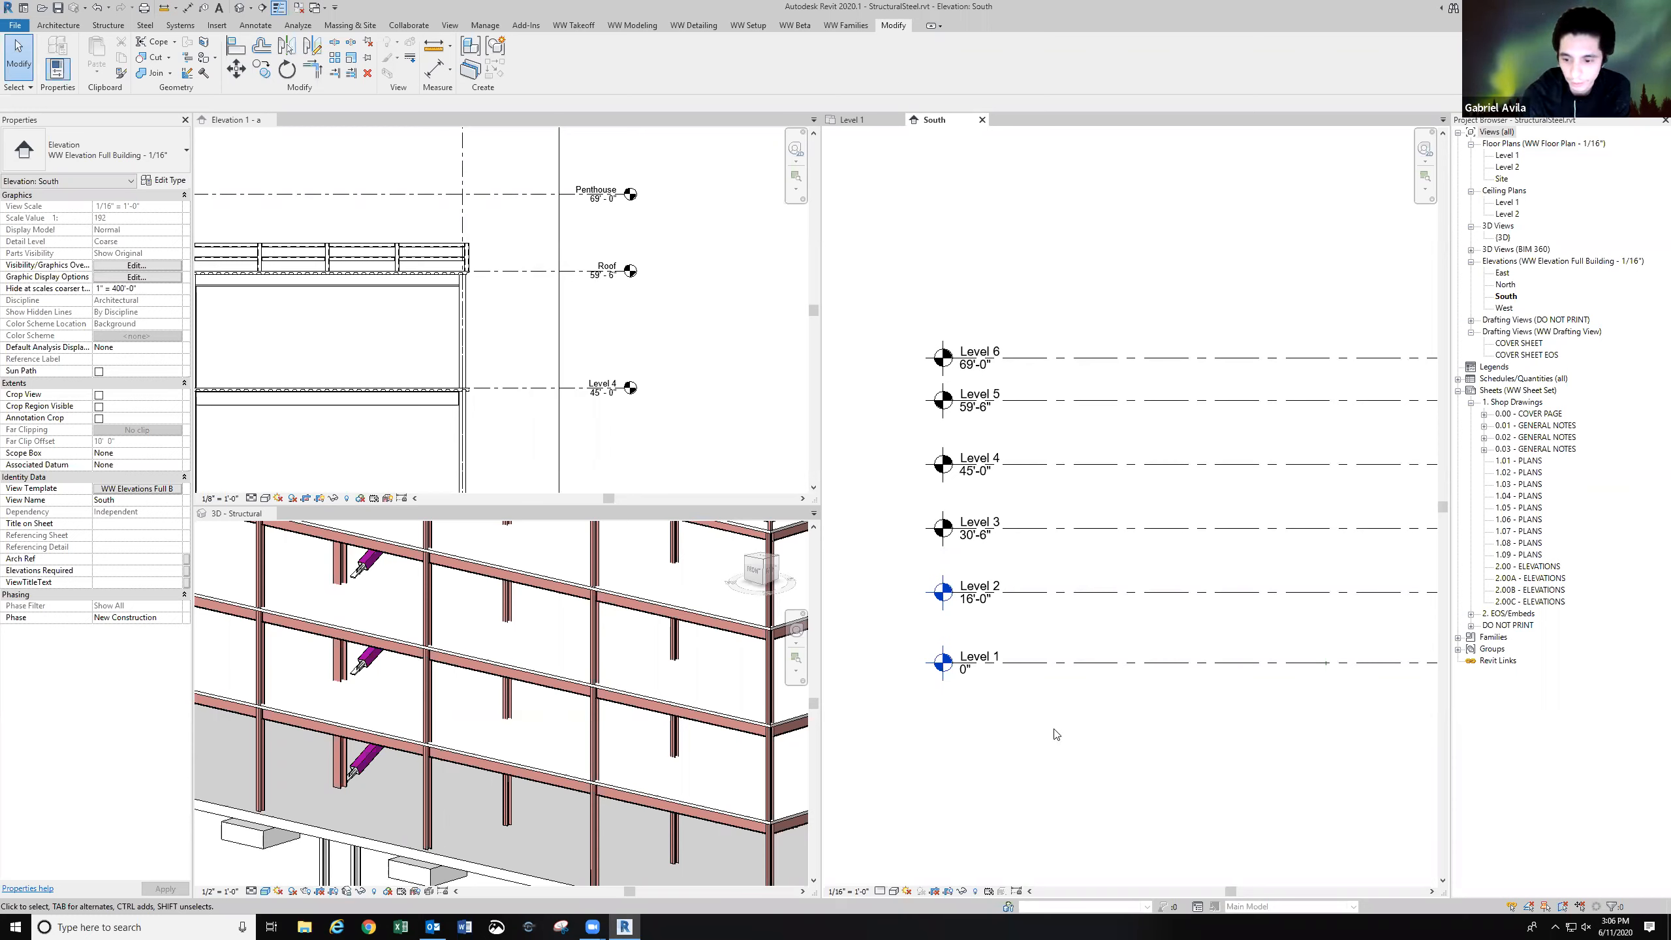
{"action": "middle_click_drag", "start_coordinate": [1045, 702], "coordinate": [1003, 679]}
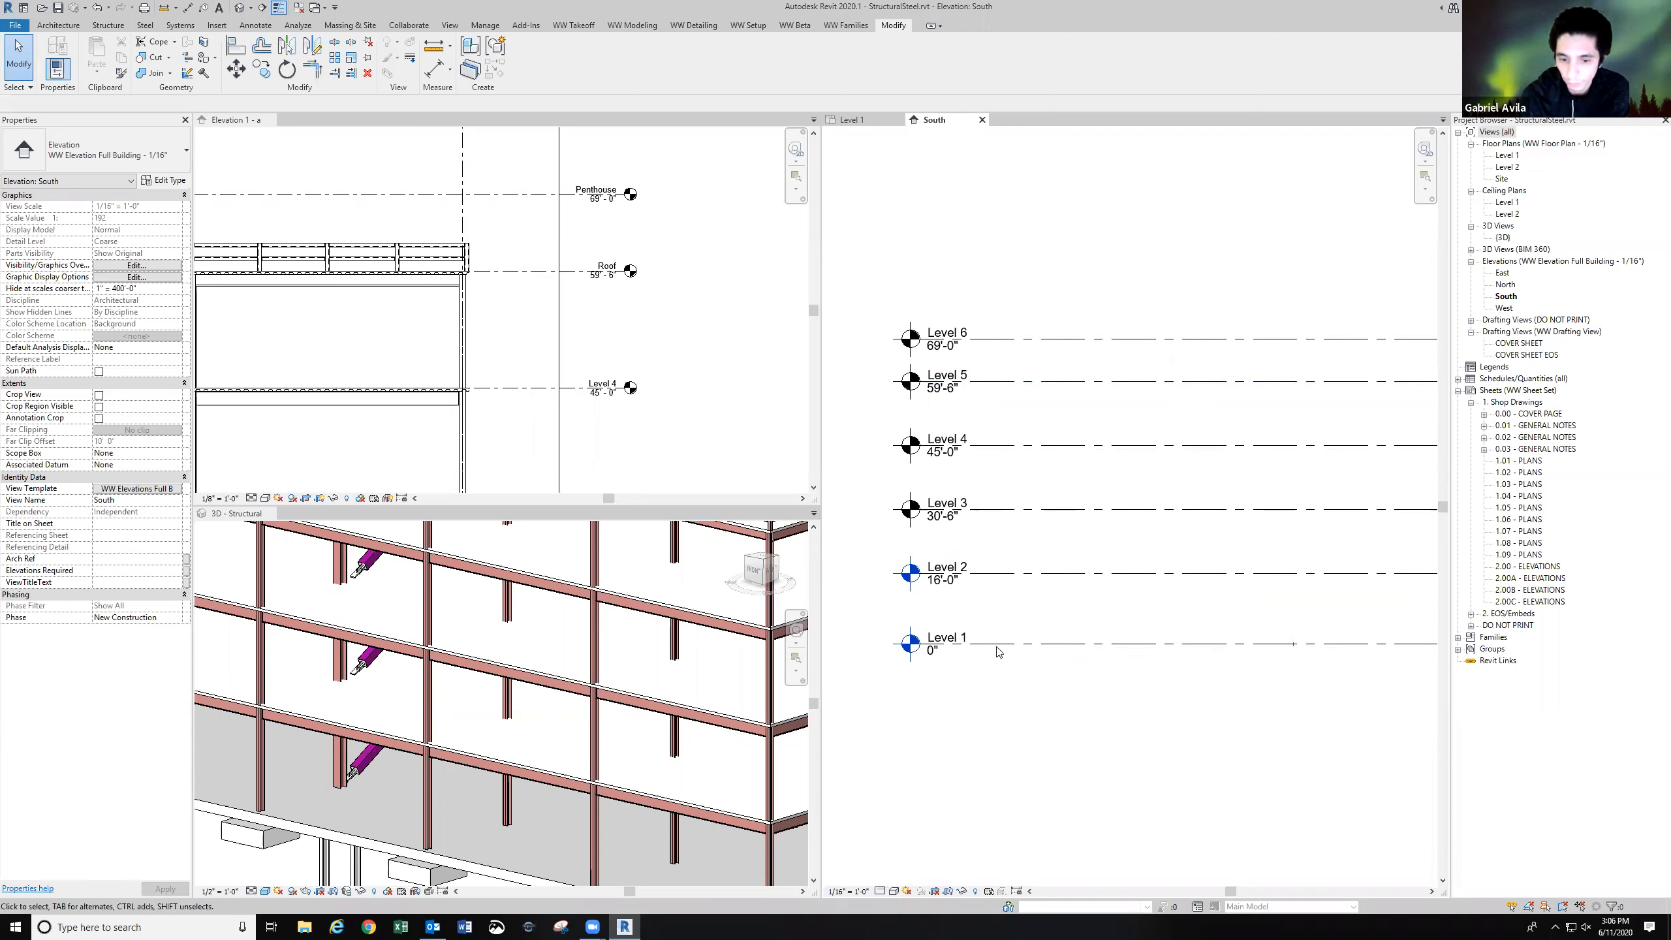
Open the Level 1 floor plan in both the StructuralSteel project and the structural reference model.
{"action": "double_click", "coordinate": [1507, 155]}
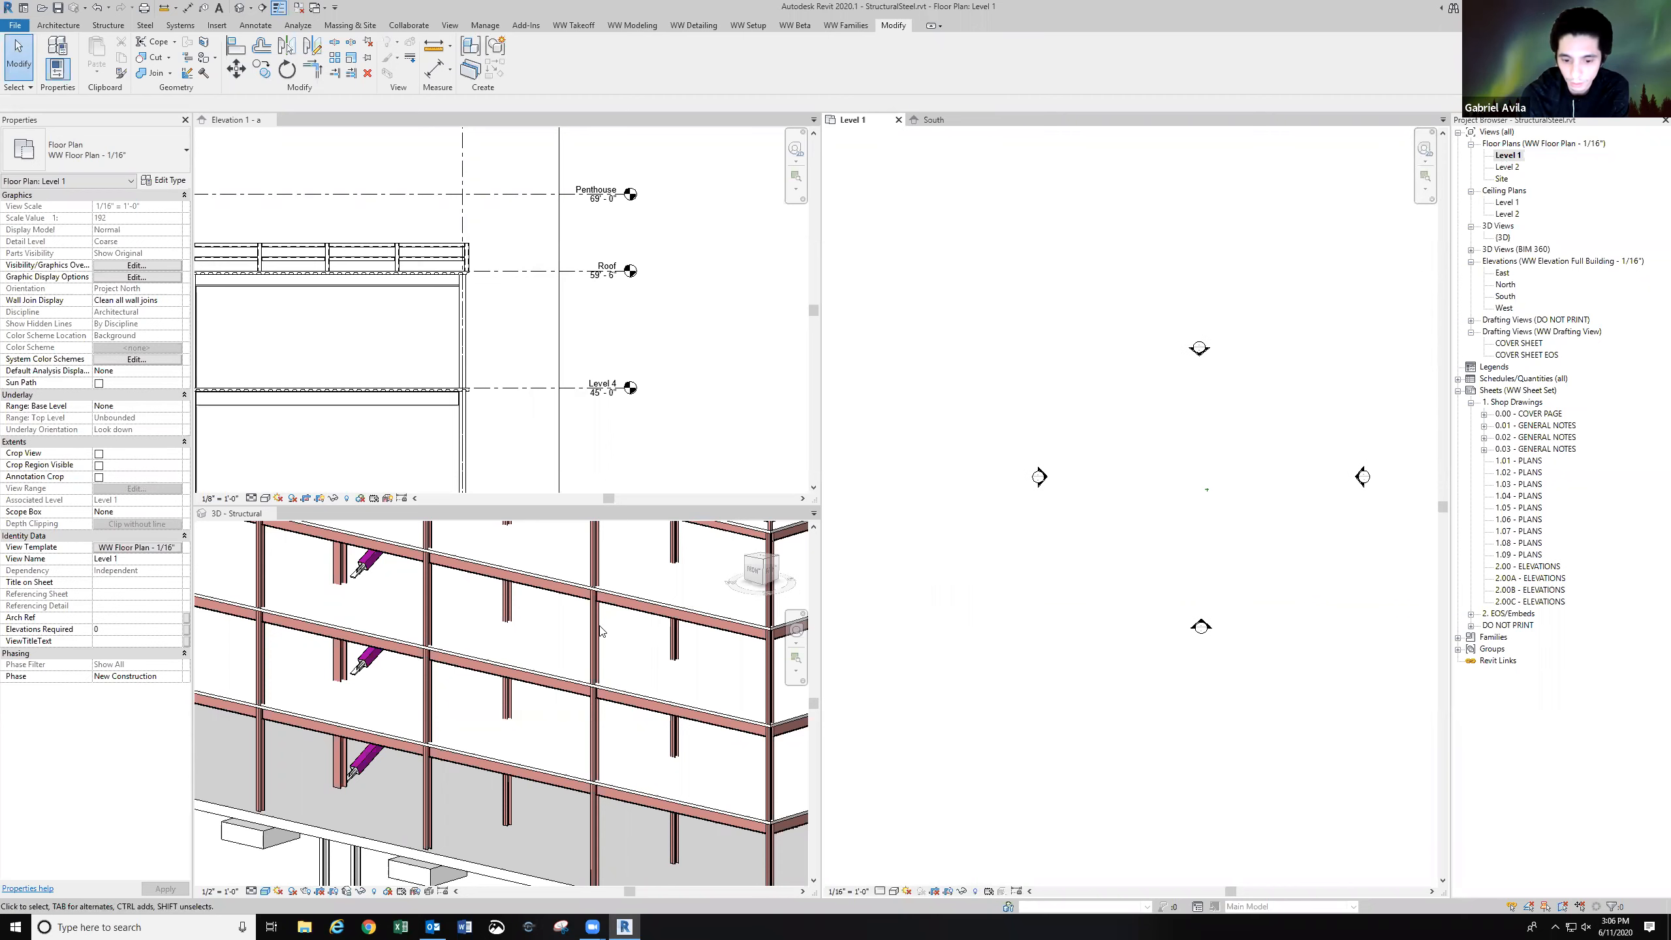
{"action": "middle_click_drag", "start_coordinate": [988, 432], "coordinate": [959, 454]}
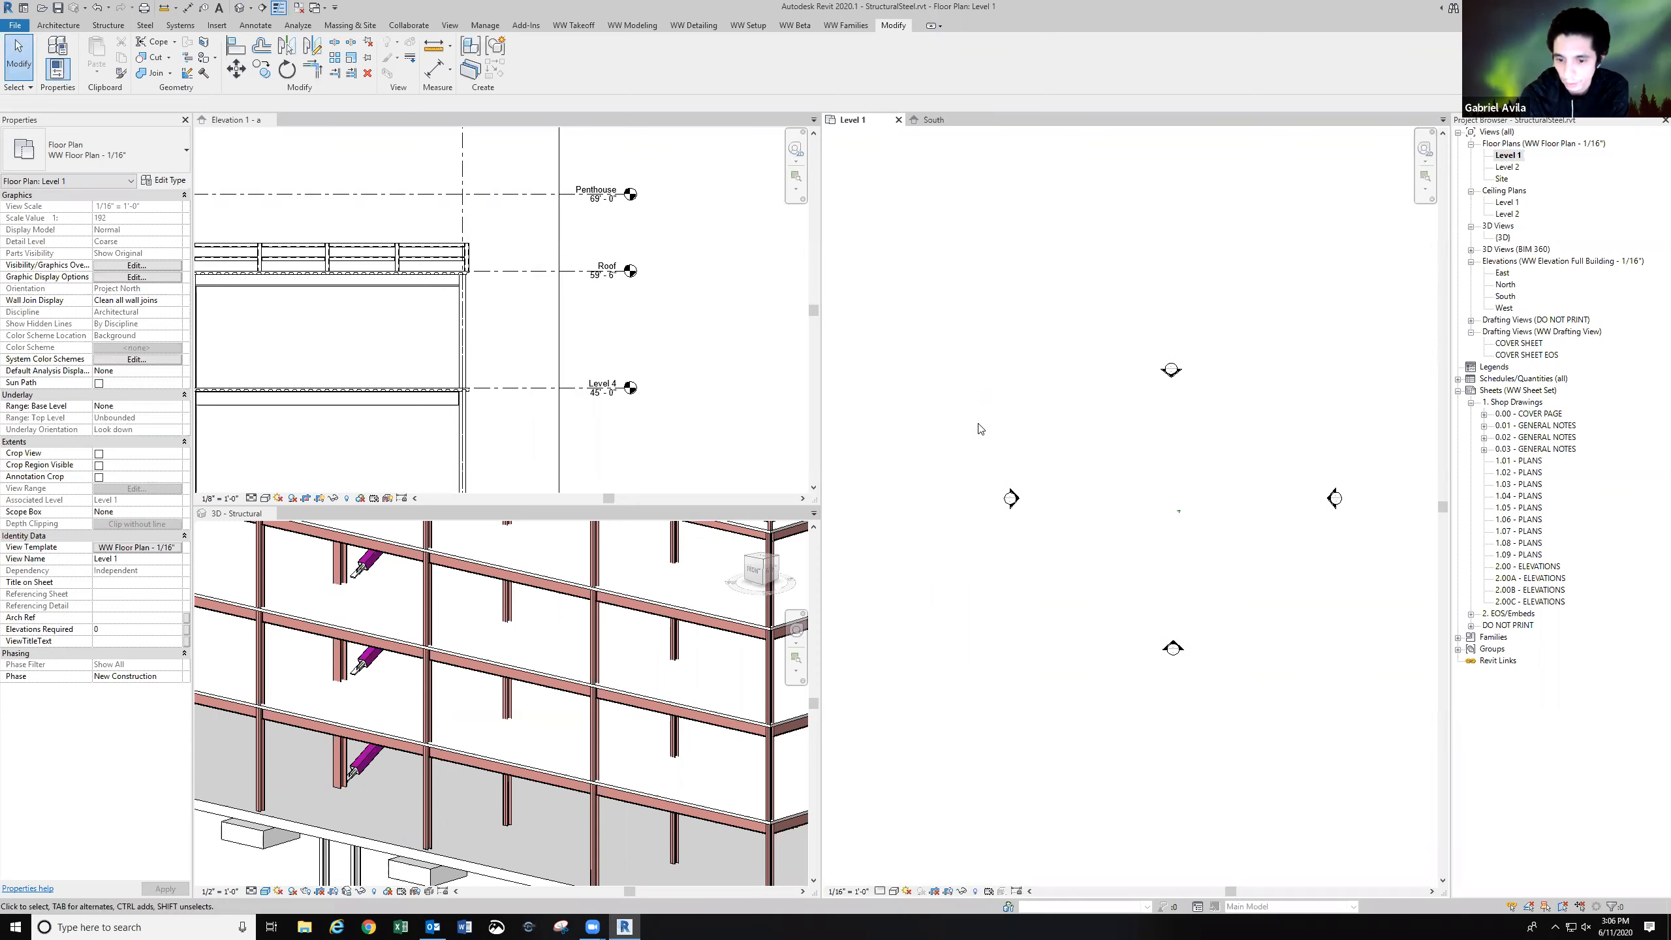
{"action": "left_click", "coordinate": [644, 367]}
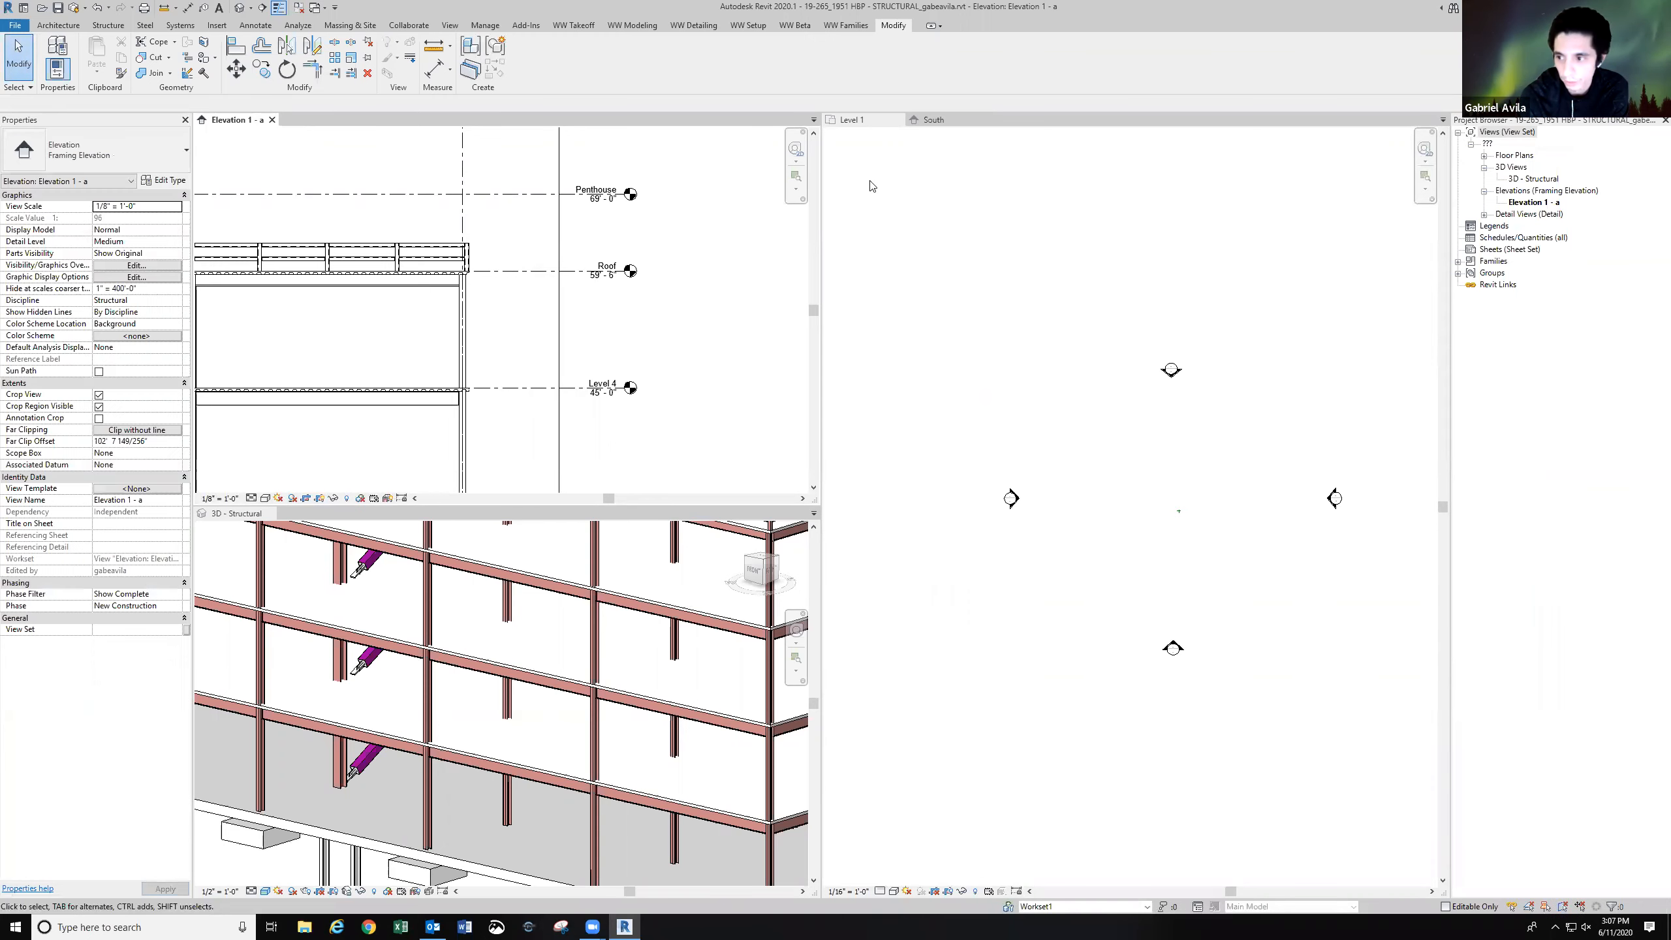
{"action": "left_click", "coordinate": [1484, 156]}
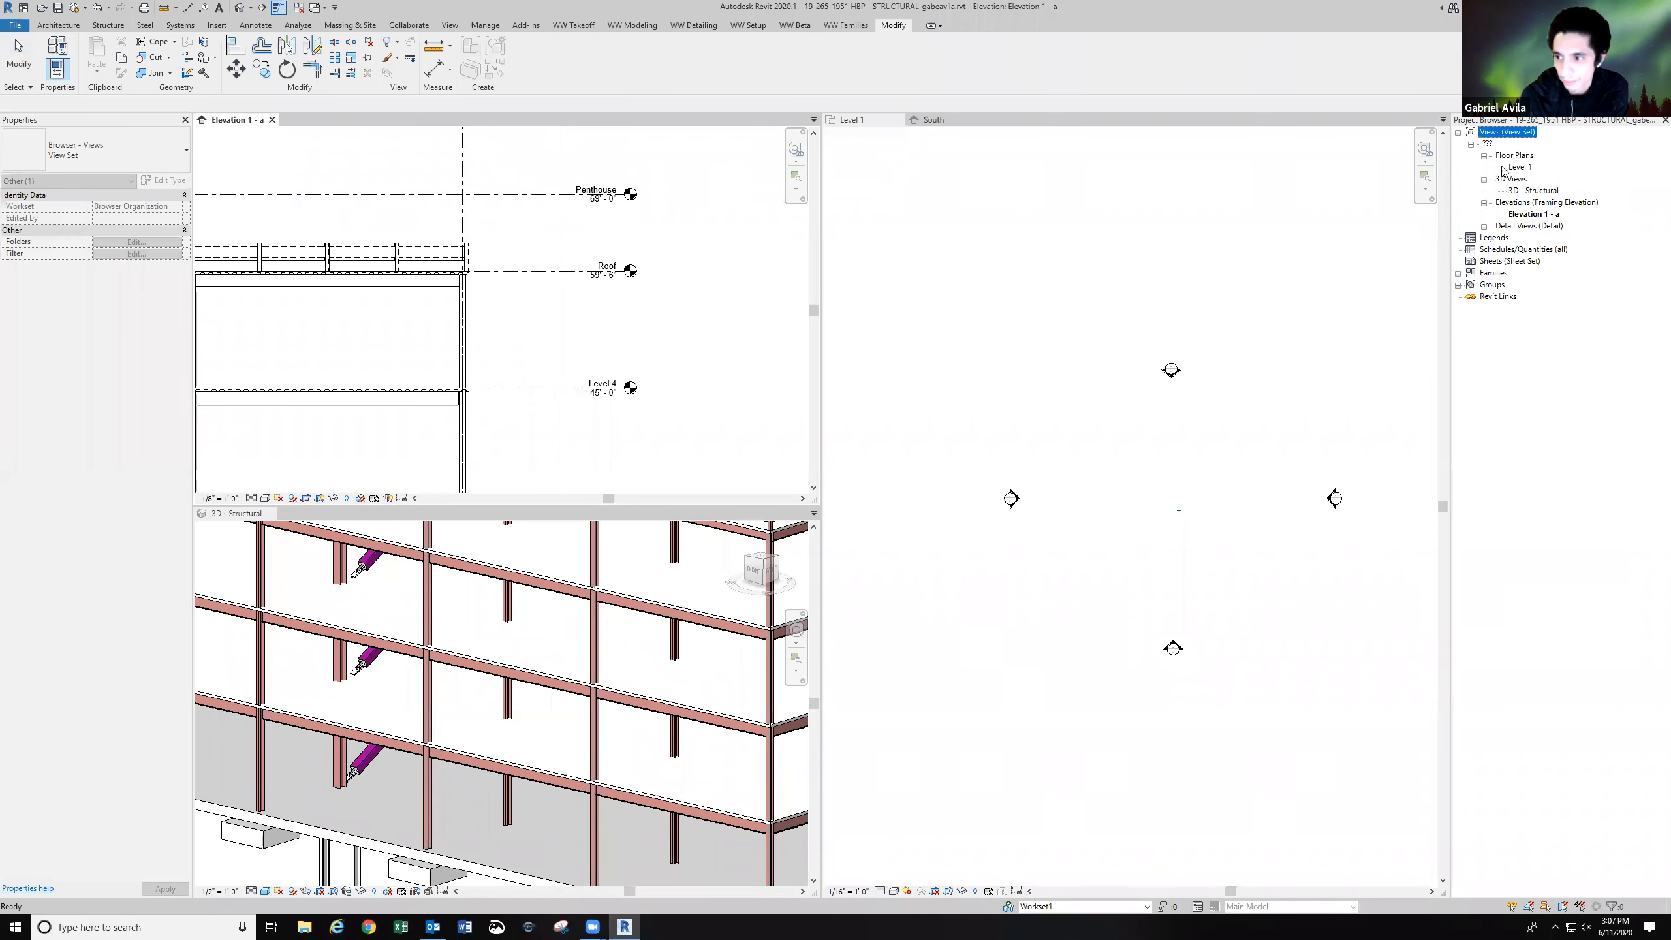
{"action": "double_click", "coordinate": [1518, 167]}
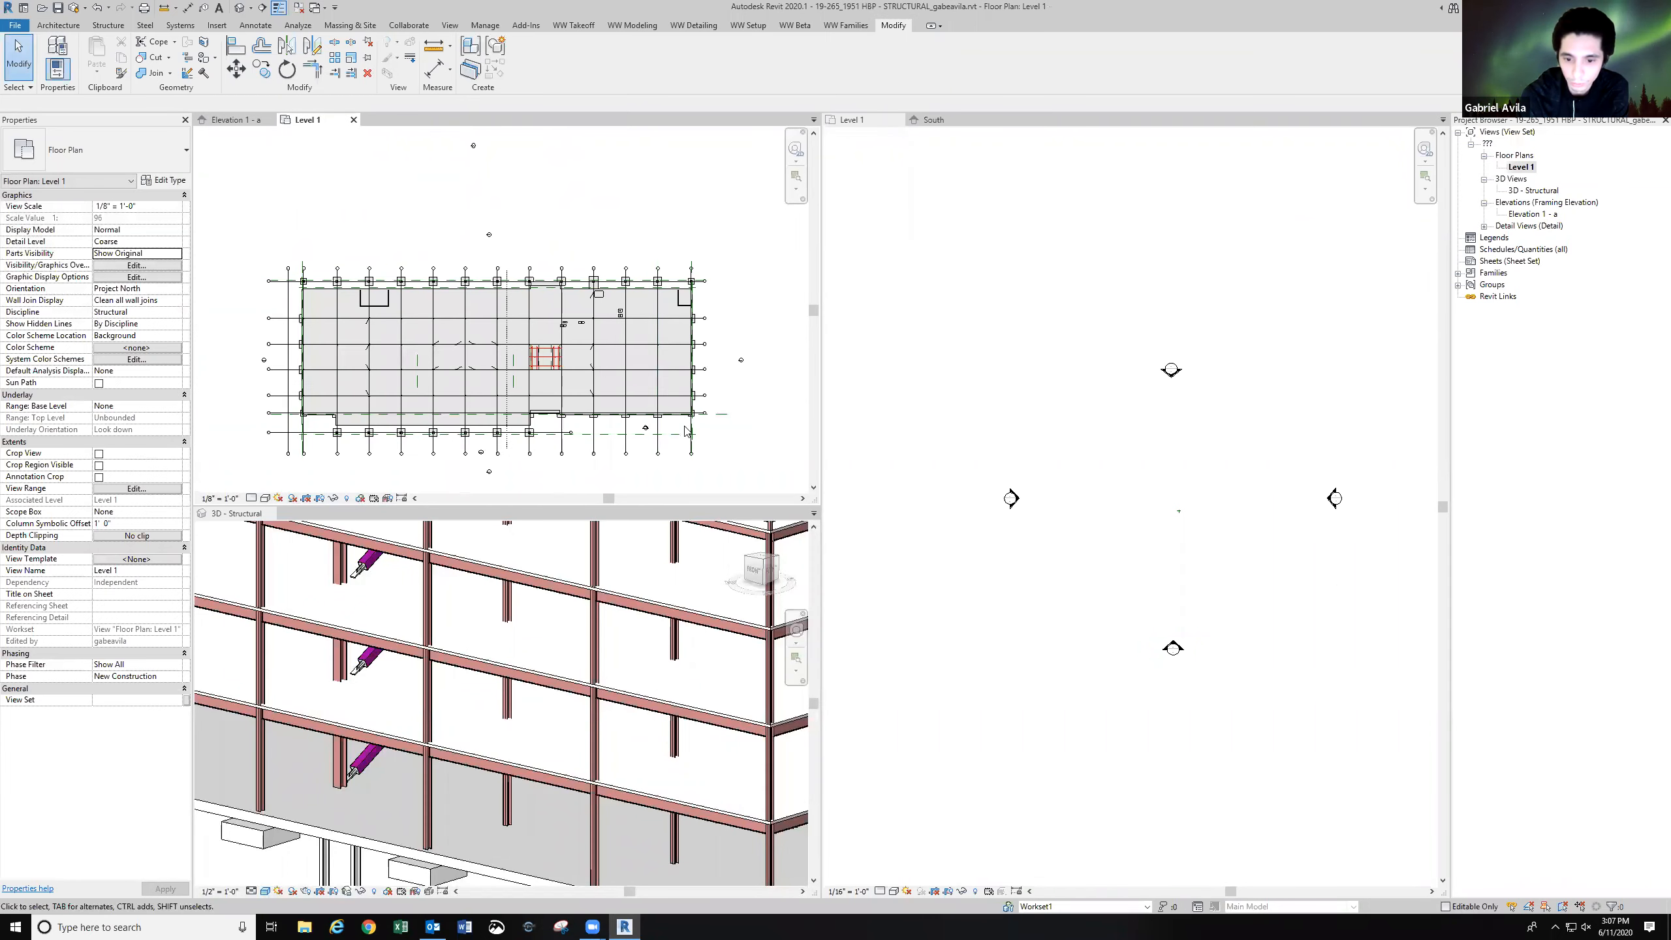
{"action": "middle_click_drag", "start_coordinate": [674, 428], "coordinate": [717, 415]}
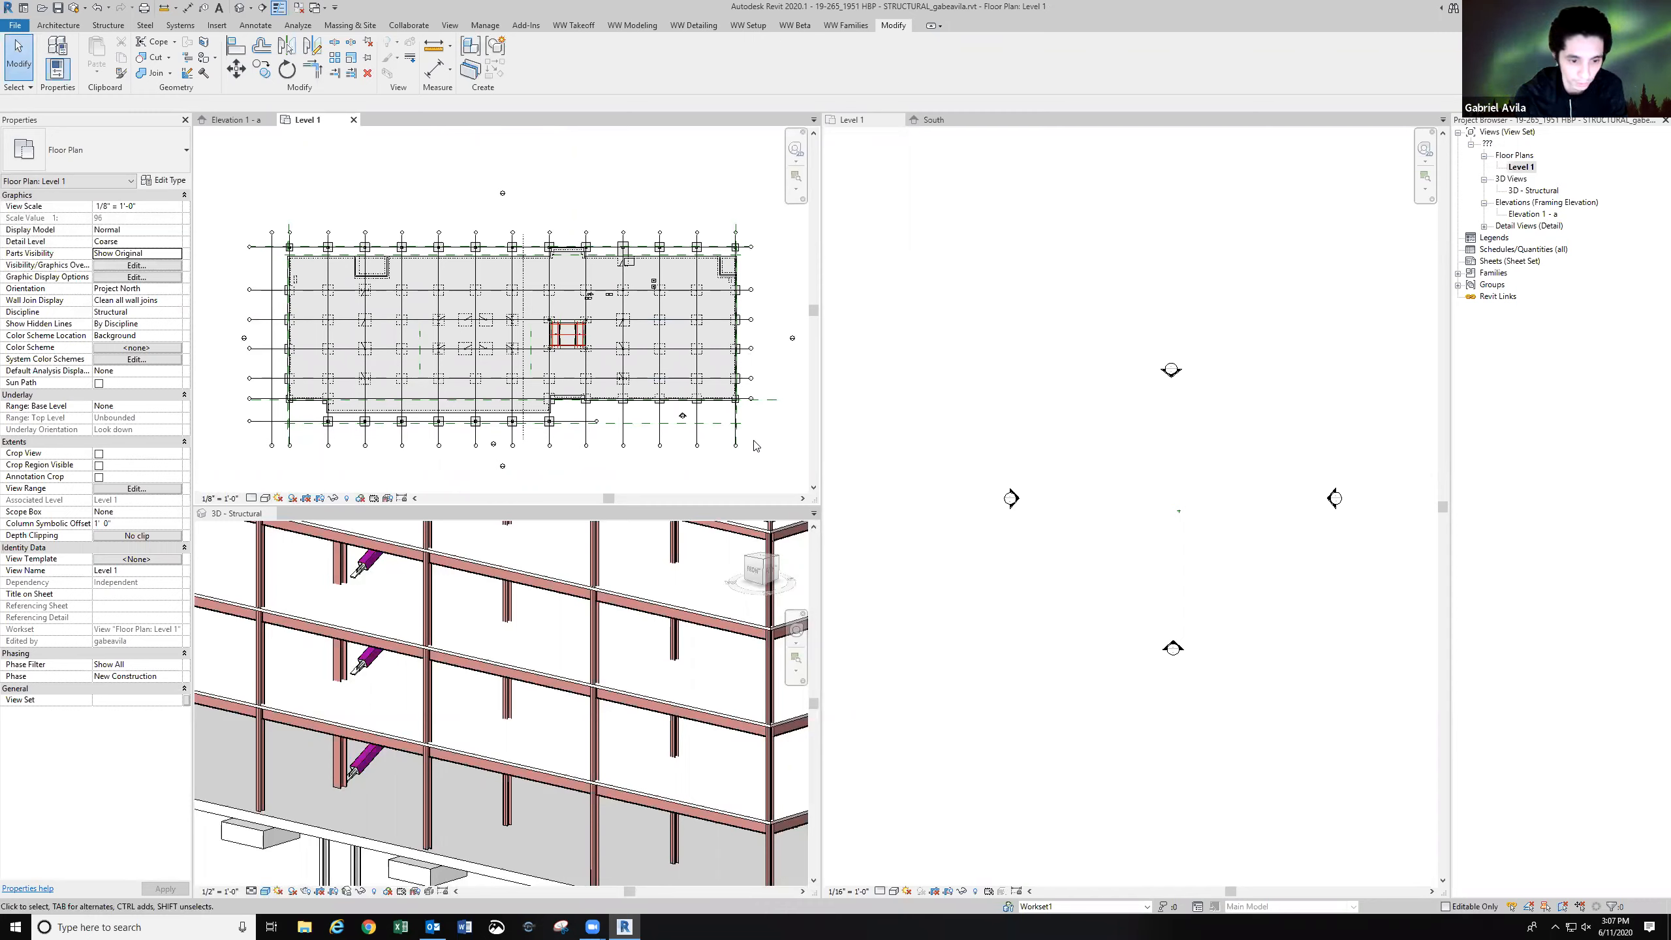
Turn on the Site category with its Project Base Point and Survey Point in the reference Level 1 plan's visibility overrides.
{"action": "key", "text": "v"}
{"action": "key", "text": "v"}
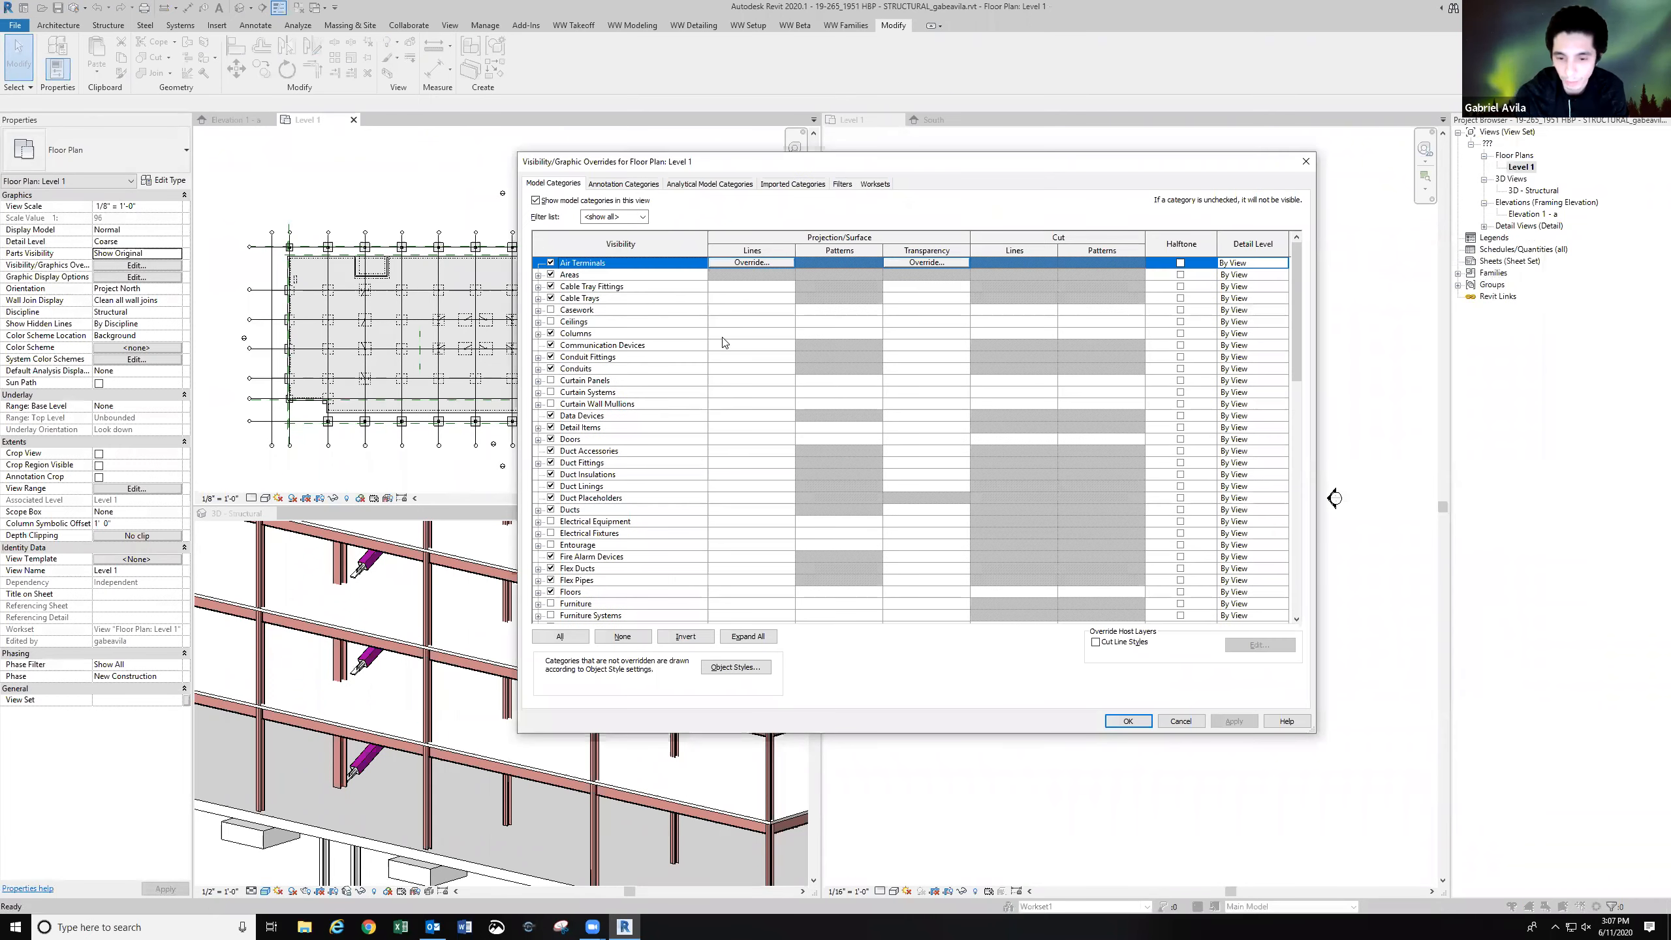
{"action": "left_click", "coordinate": [627, 454]}
{"action": "key", "text": "s"}
{"action": "key", "text": "t"}
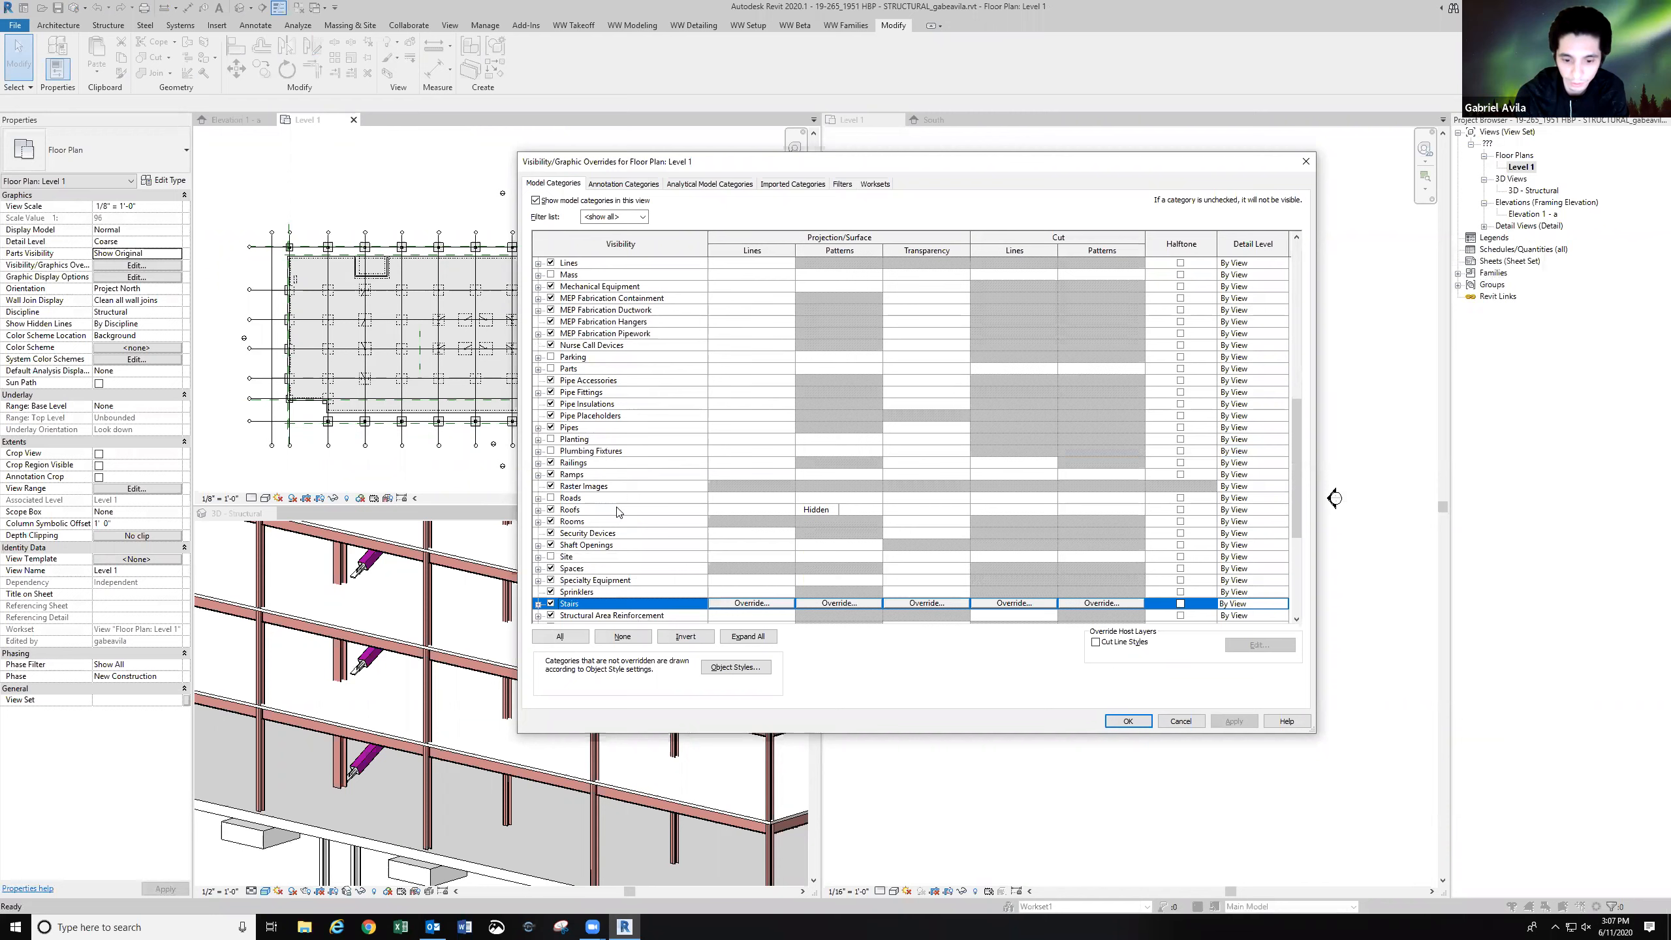
{"action": "scroll", "coordinate": [618, 510], "scroll_direction": "down", "scroll_amount": 5}
{"action": "left_click", "coordinate": [537, 498]}
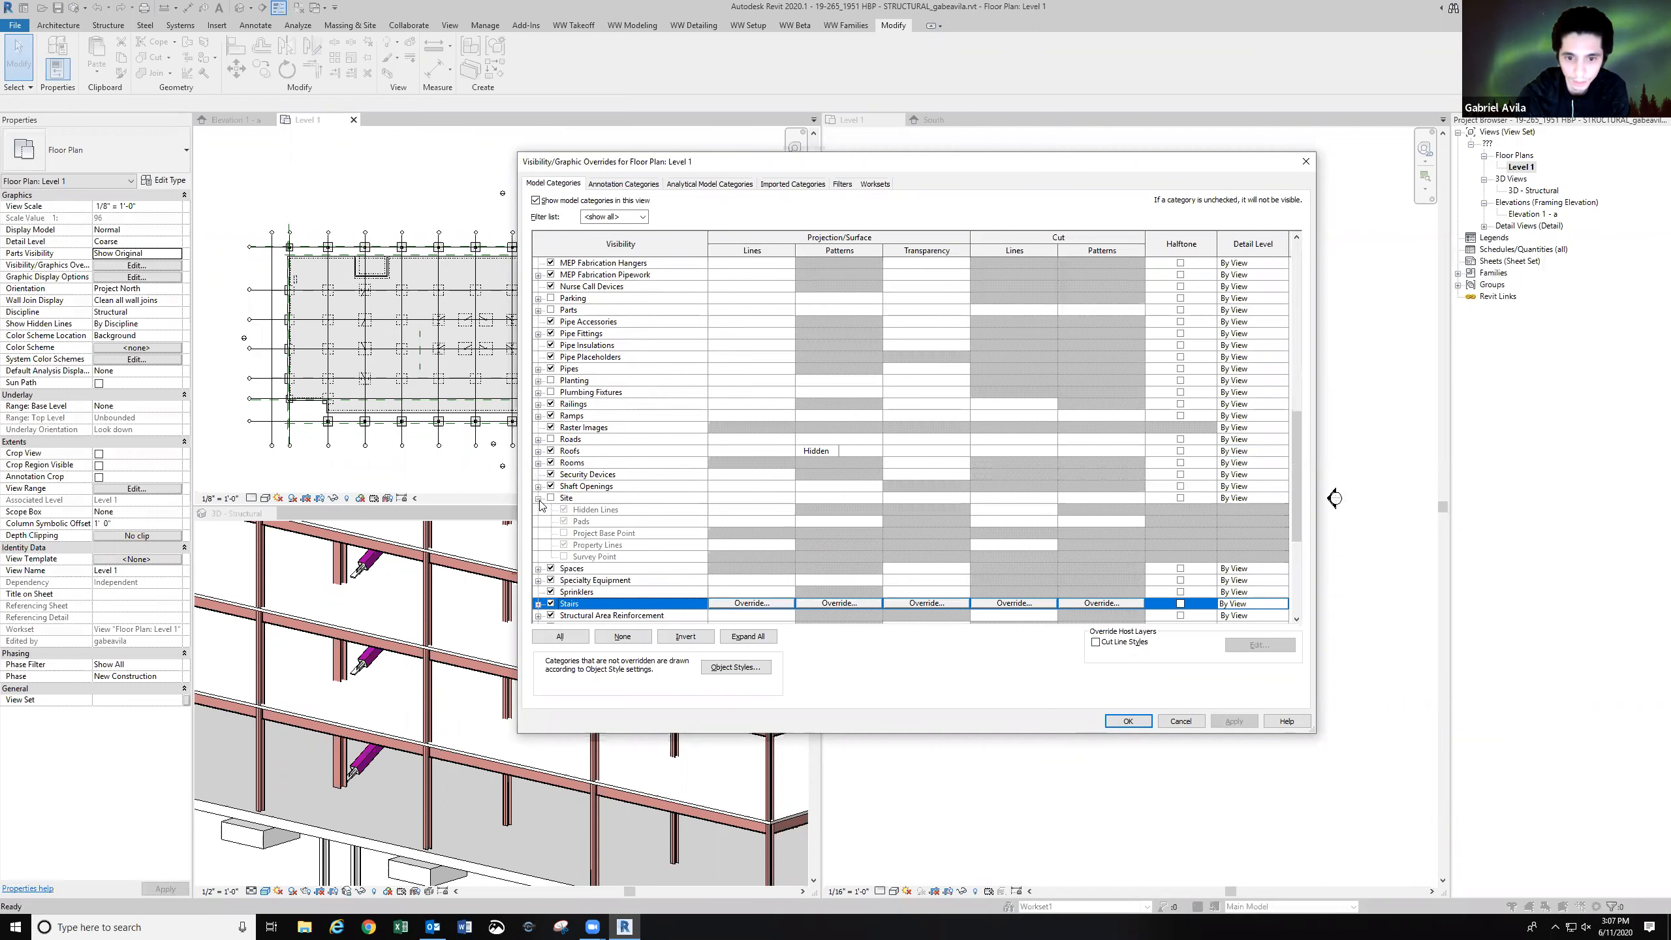
{"action": "left_click", "coordinate": [552, 498]}
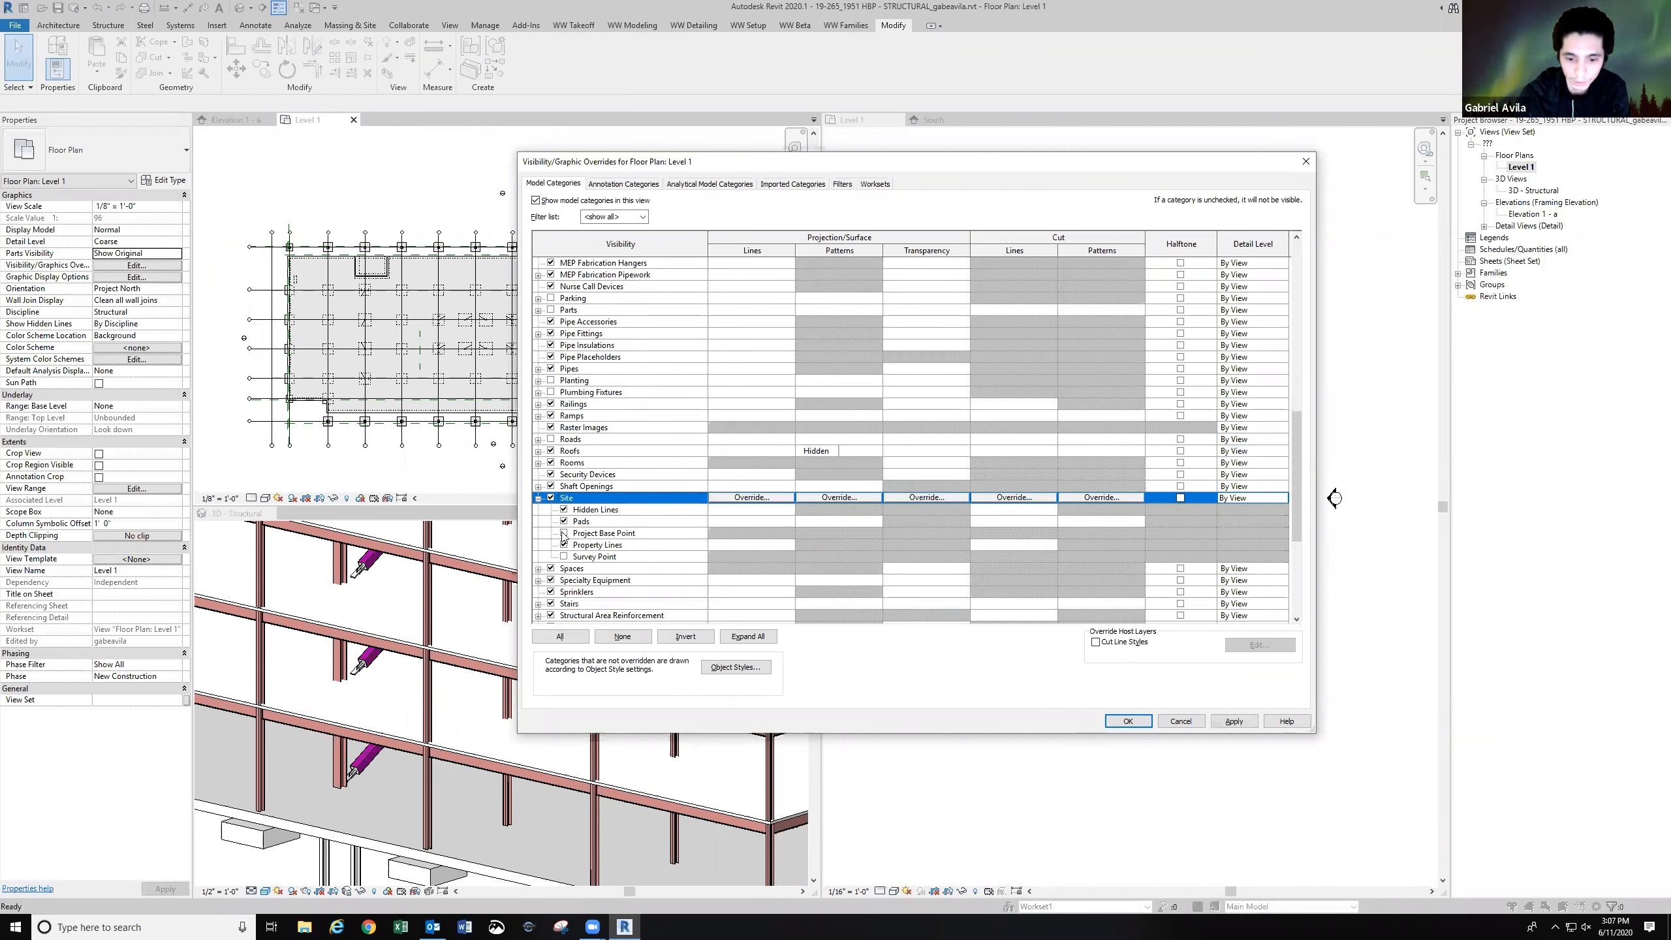
{"action": "left_click", "coordinate": [563, 533]}
{"action": "left_click", "coordinate": [564, 557]}
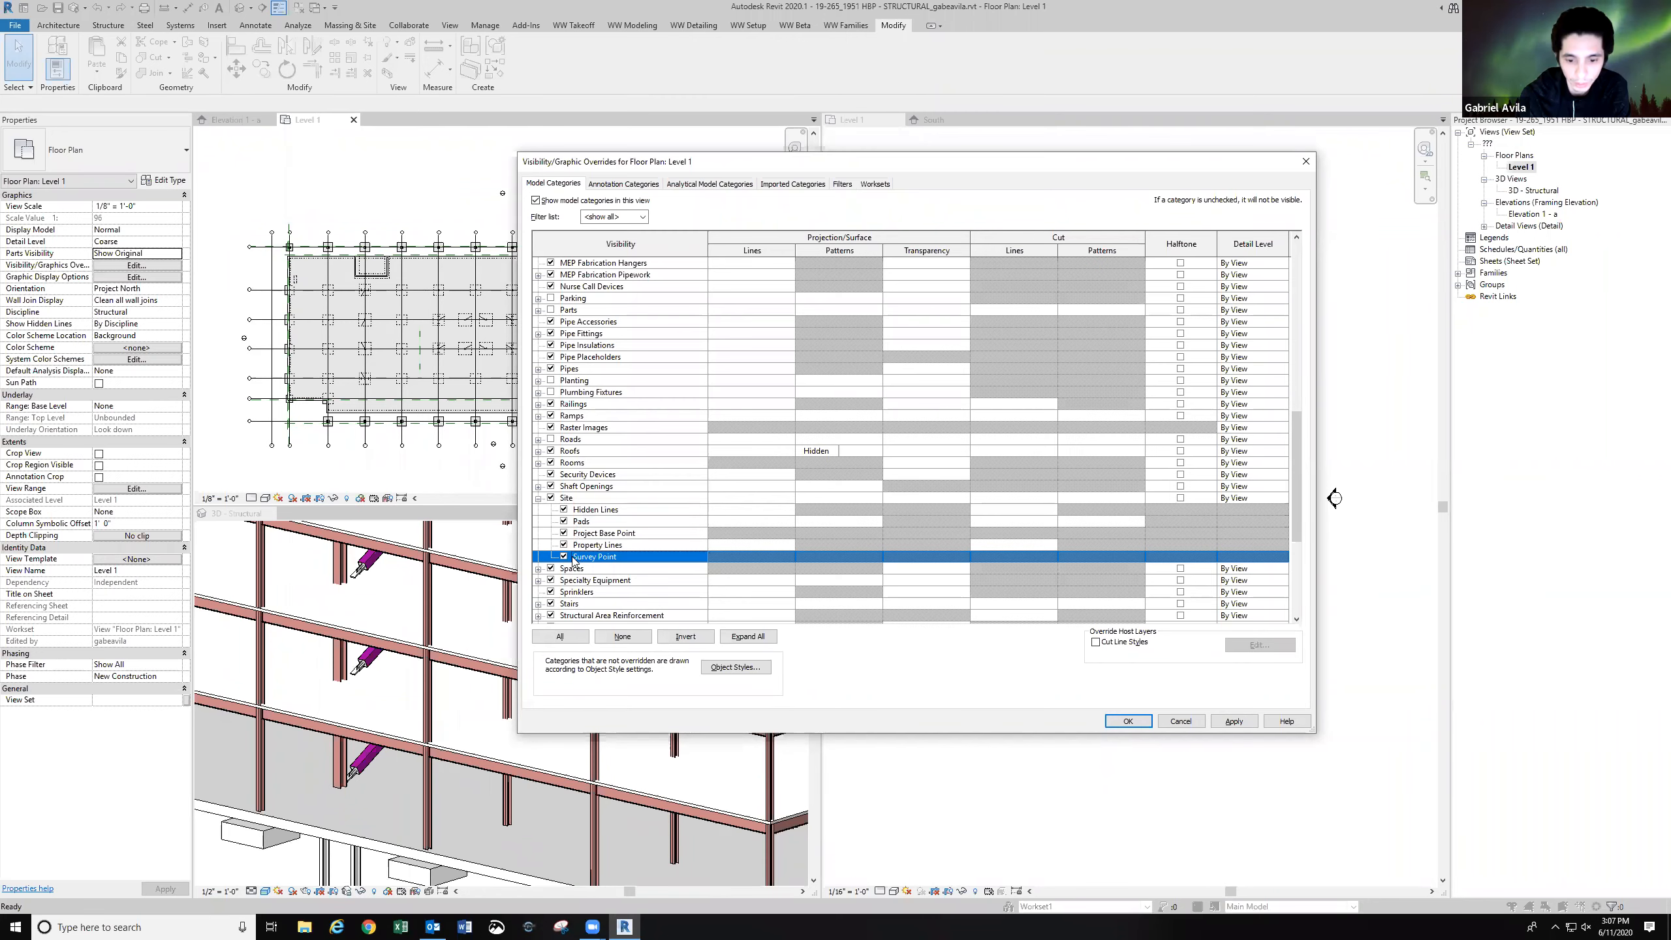
{"action": "left_click", "coordinate": [1125, 719]}
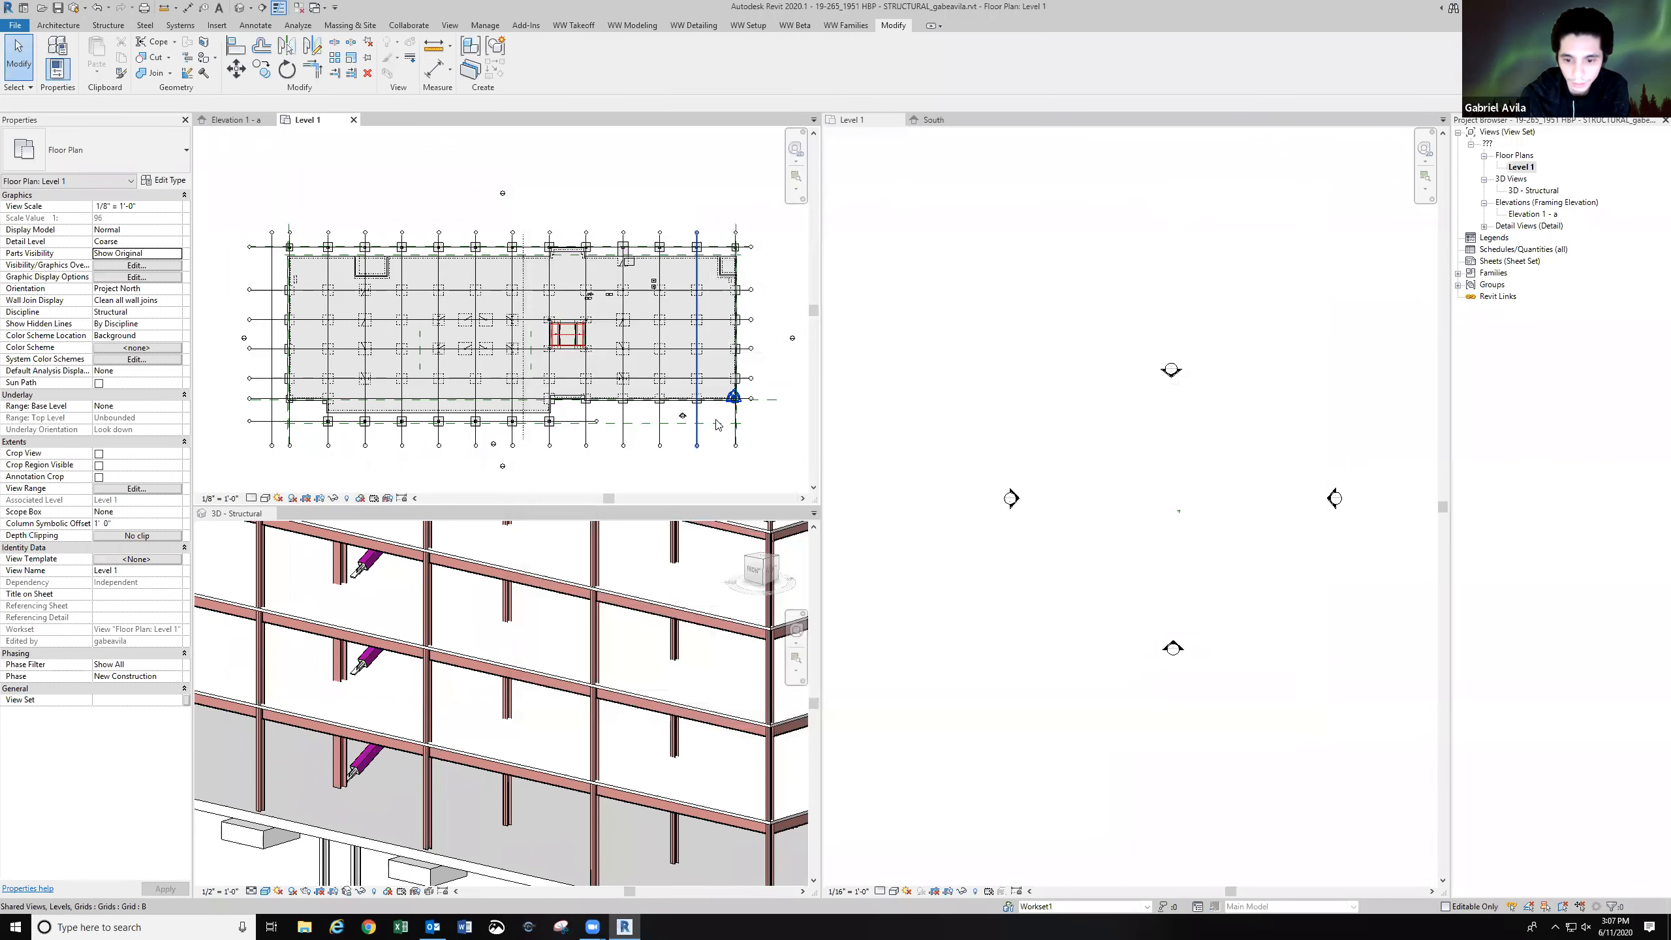
Check the project base point's offset from grid 5.4 and the adjacent vertical grid with aligned dimensions, without keeping any dimension.
{"action": "scroll", "coordinate": [741, 401], "scroll_direction": "up", "scroll_amount": 3}
{"action": "scroll", "coordinate": [742, 400], "scroll_direction": "up", "scroll_amount": 5}
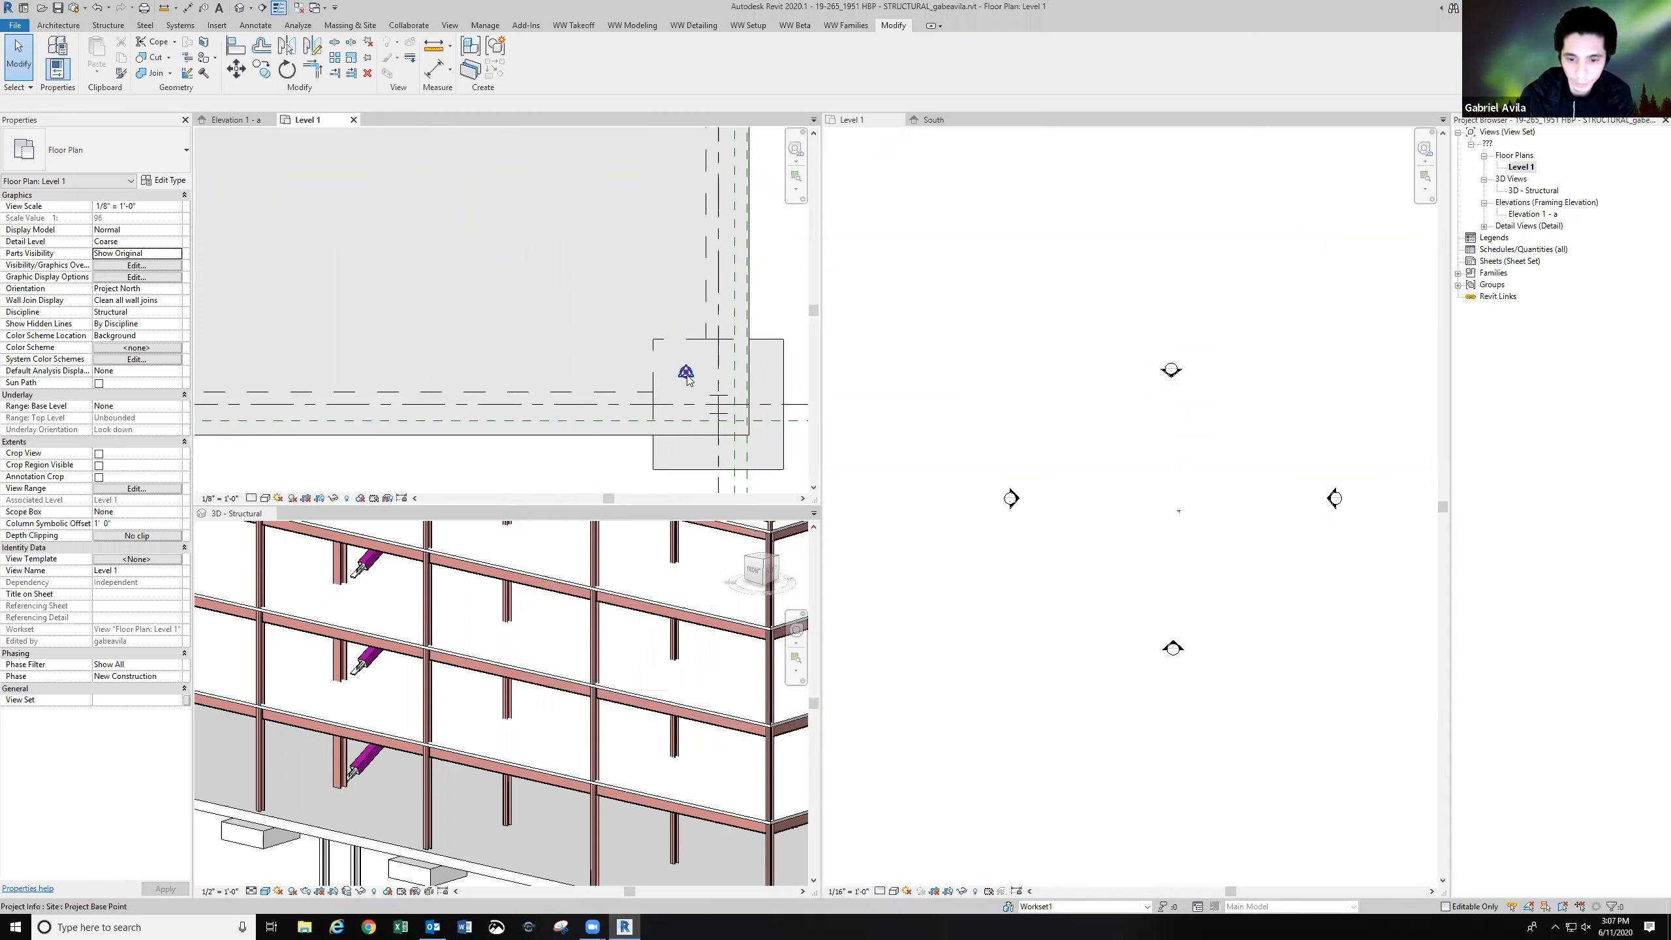
{"action": "middle_click_drag", "start_coordinate": [505, 268], "coordinate": [459, 252]}
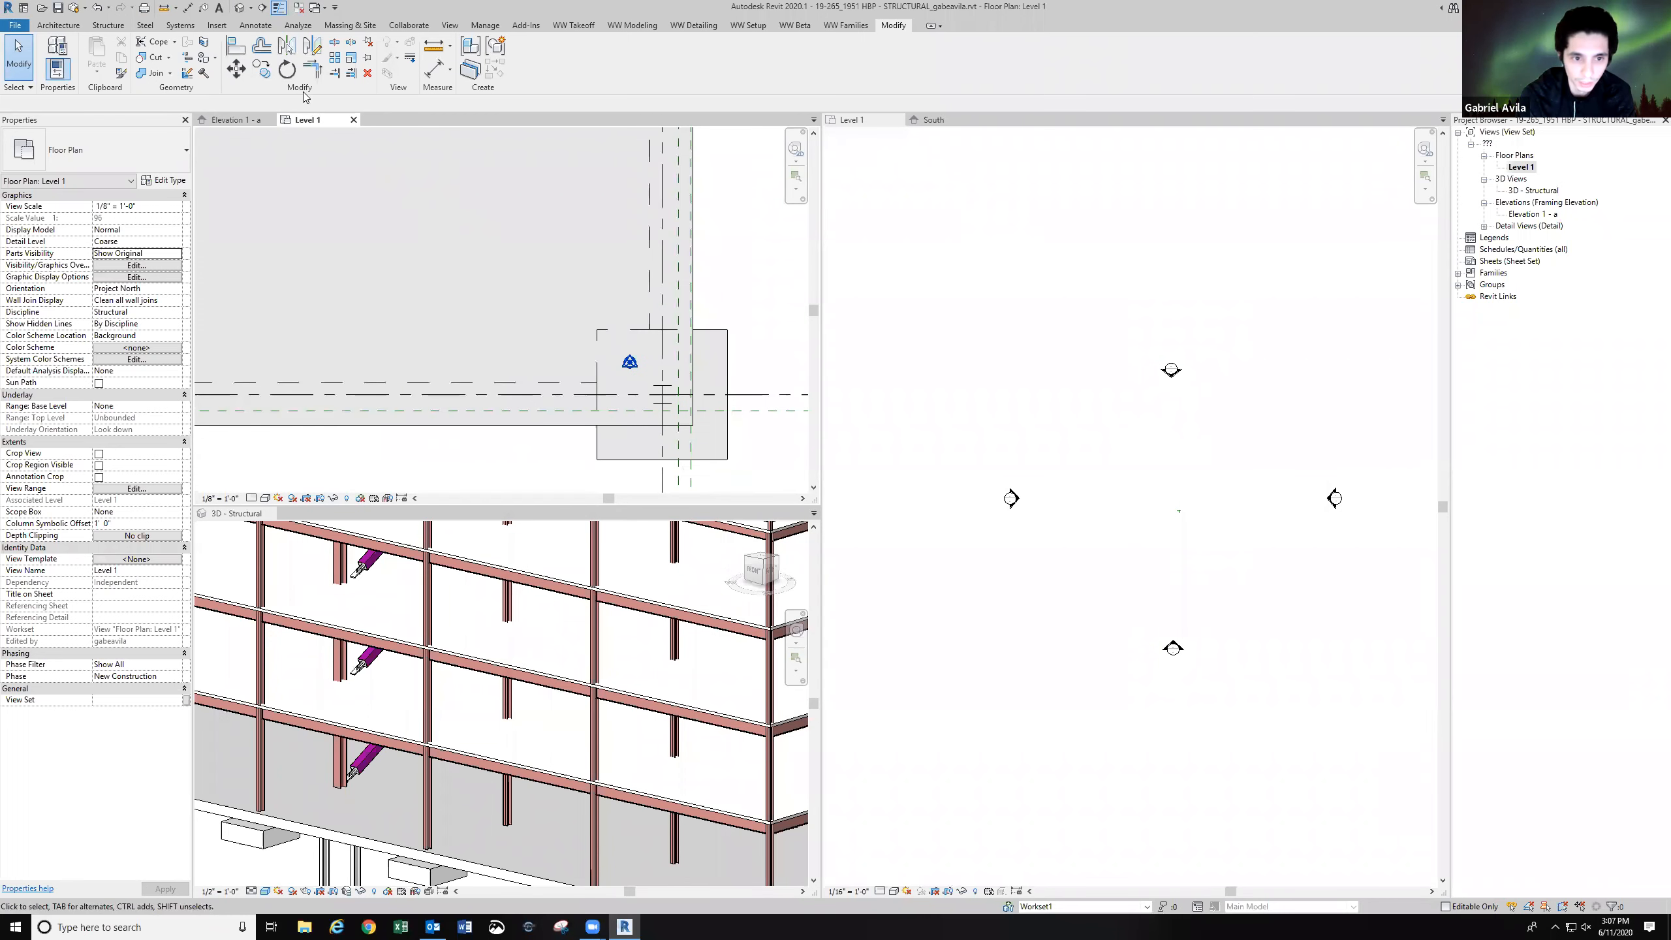
{"action": "left_click", "coordinate": [187, 7]}
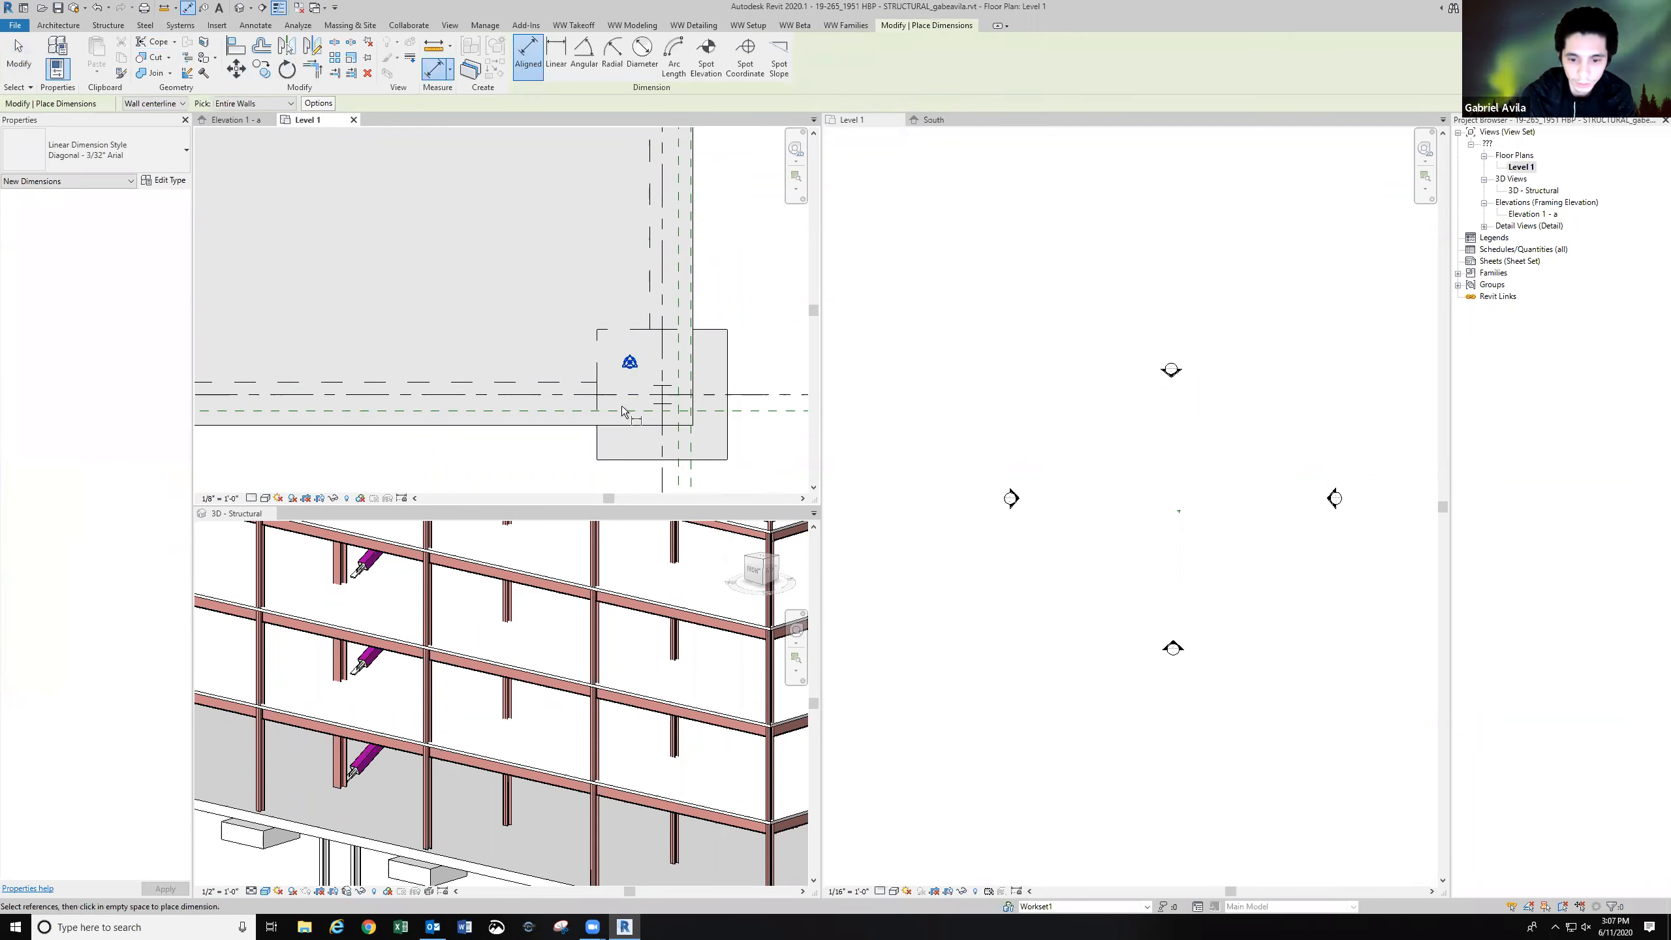
{"action": "middle_click_drag", "start_coordinate": [626, 366], "coordinate": [567, 363]}
{"action": "scroll", "coordinate": [564, 404], "scroll_direction": "up", "scroll_amount": 2}
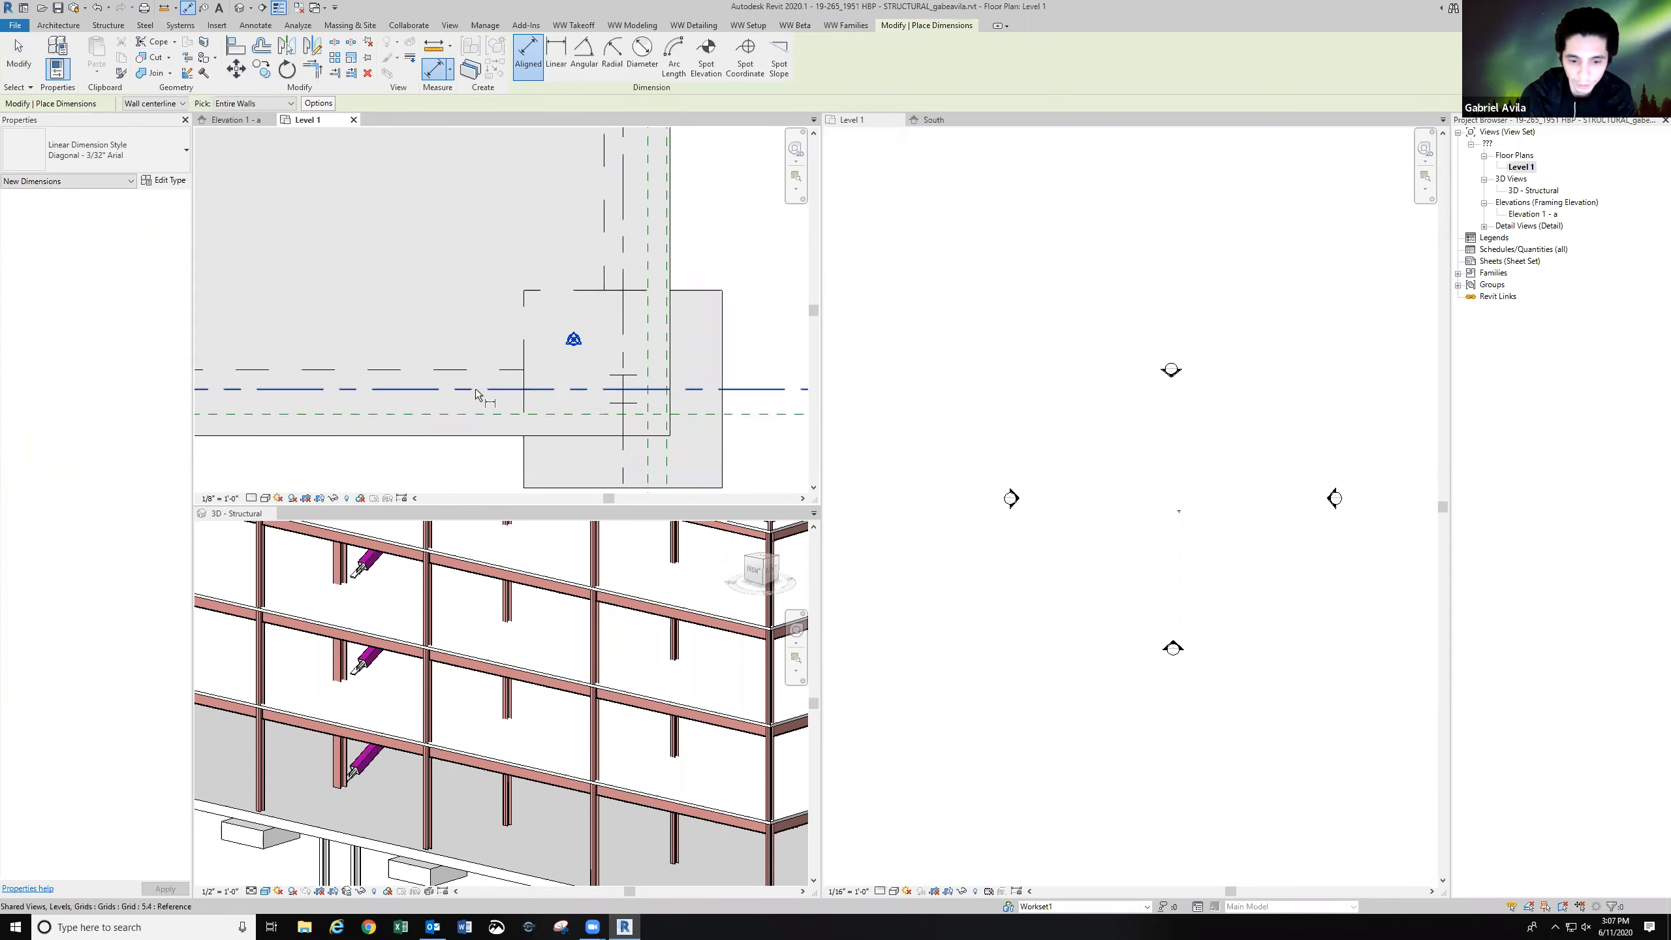
{"action": "left_click", "coordinate": [572, 388]}
{"action": "key", "text": "Escape"}
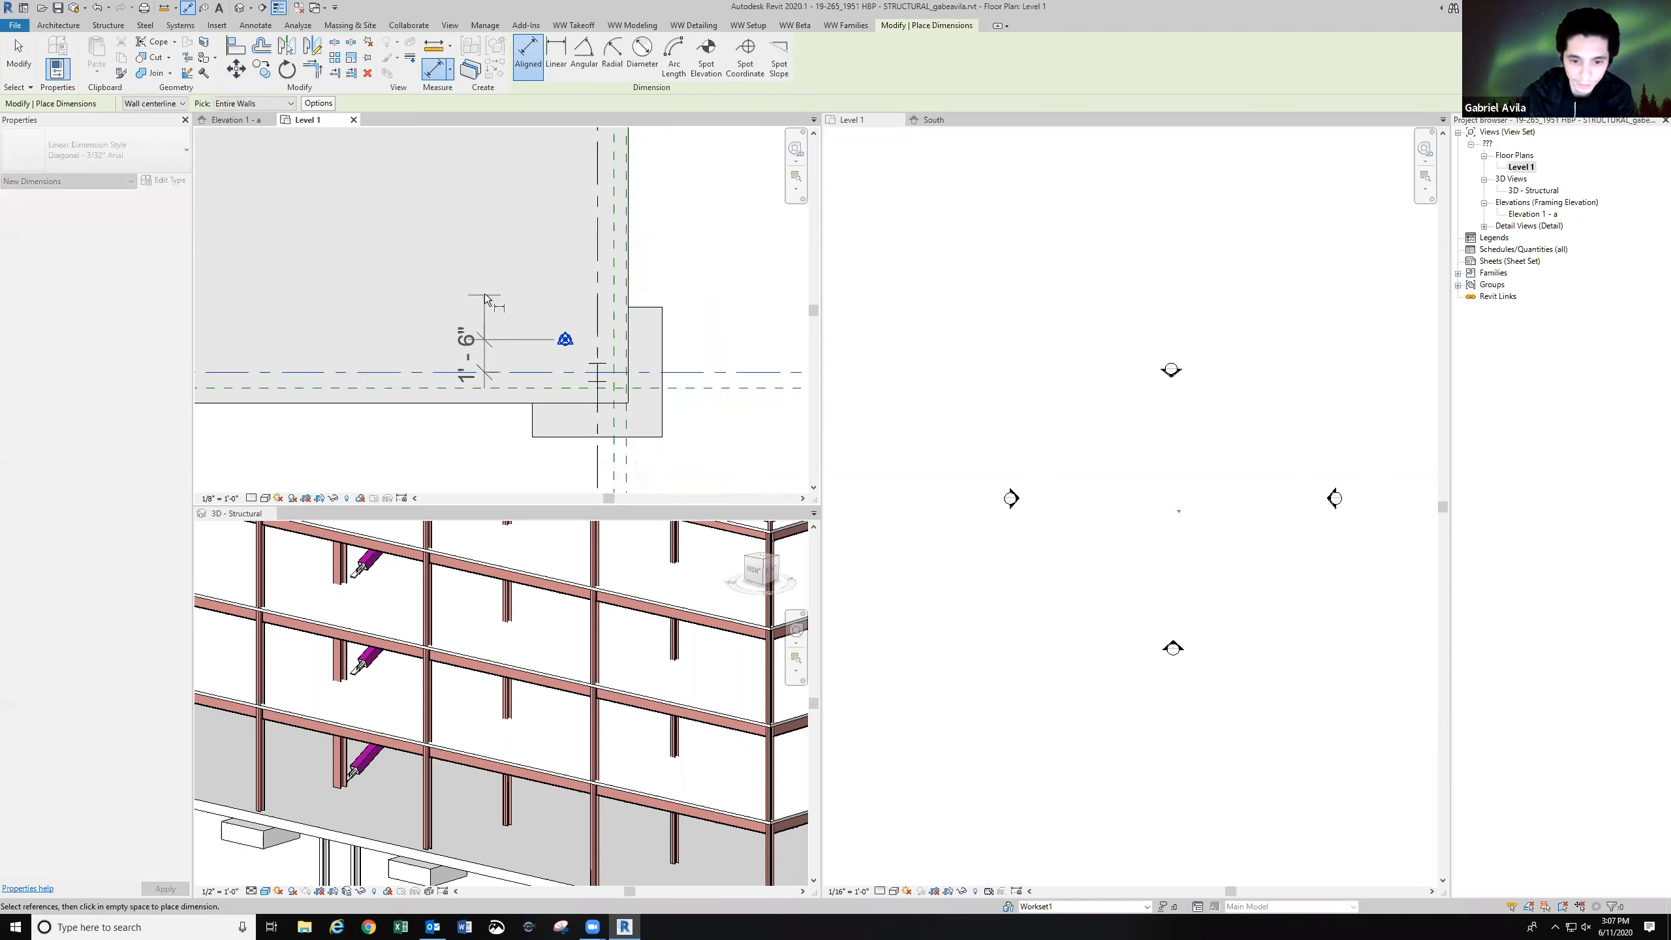
{"action": "left_click", "coordinate": [624, 339]}
{"action": "key", "text": "Escape"}
{"action": "key", "text": "Escape"}
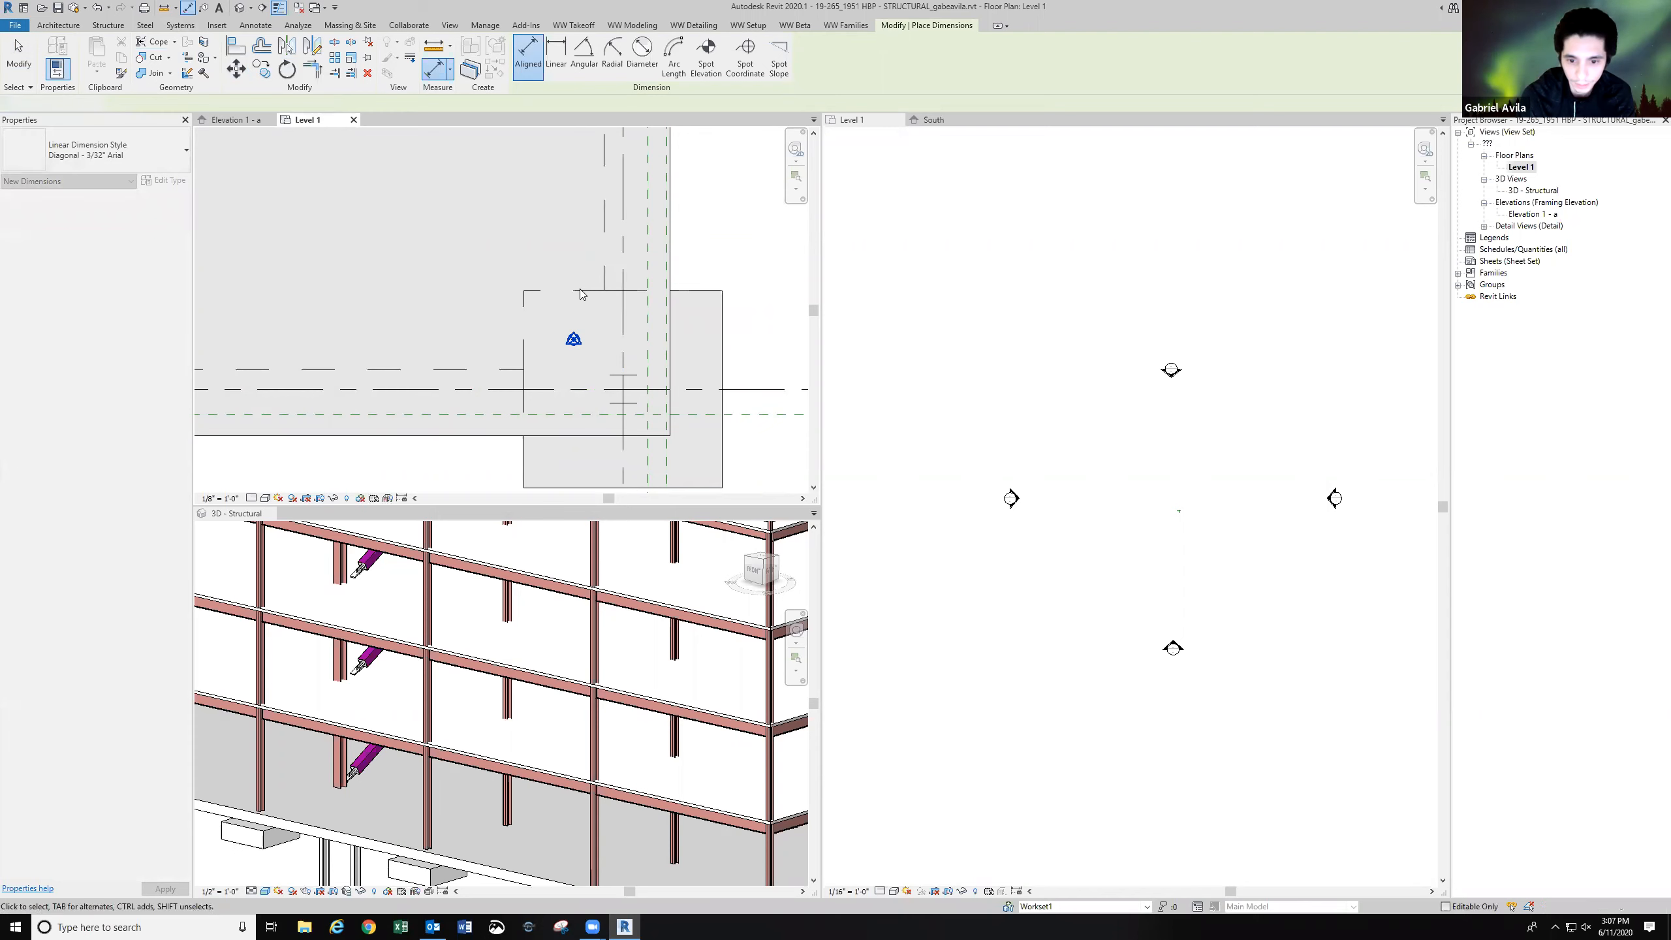
{"action": "scroll", "coordinate": [578, 375], "scroll_direction": "down", "scroll_amount": 2}
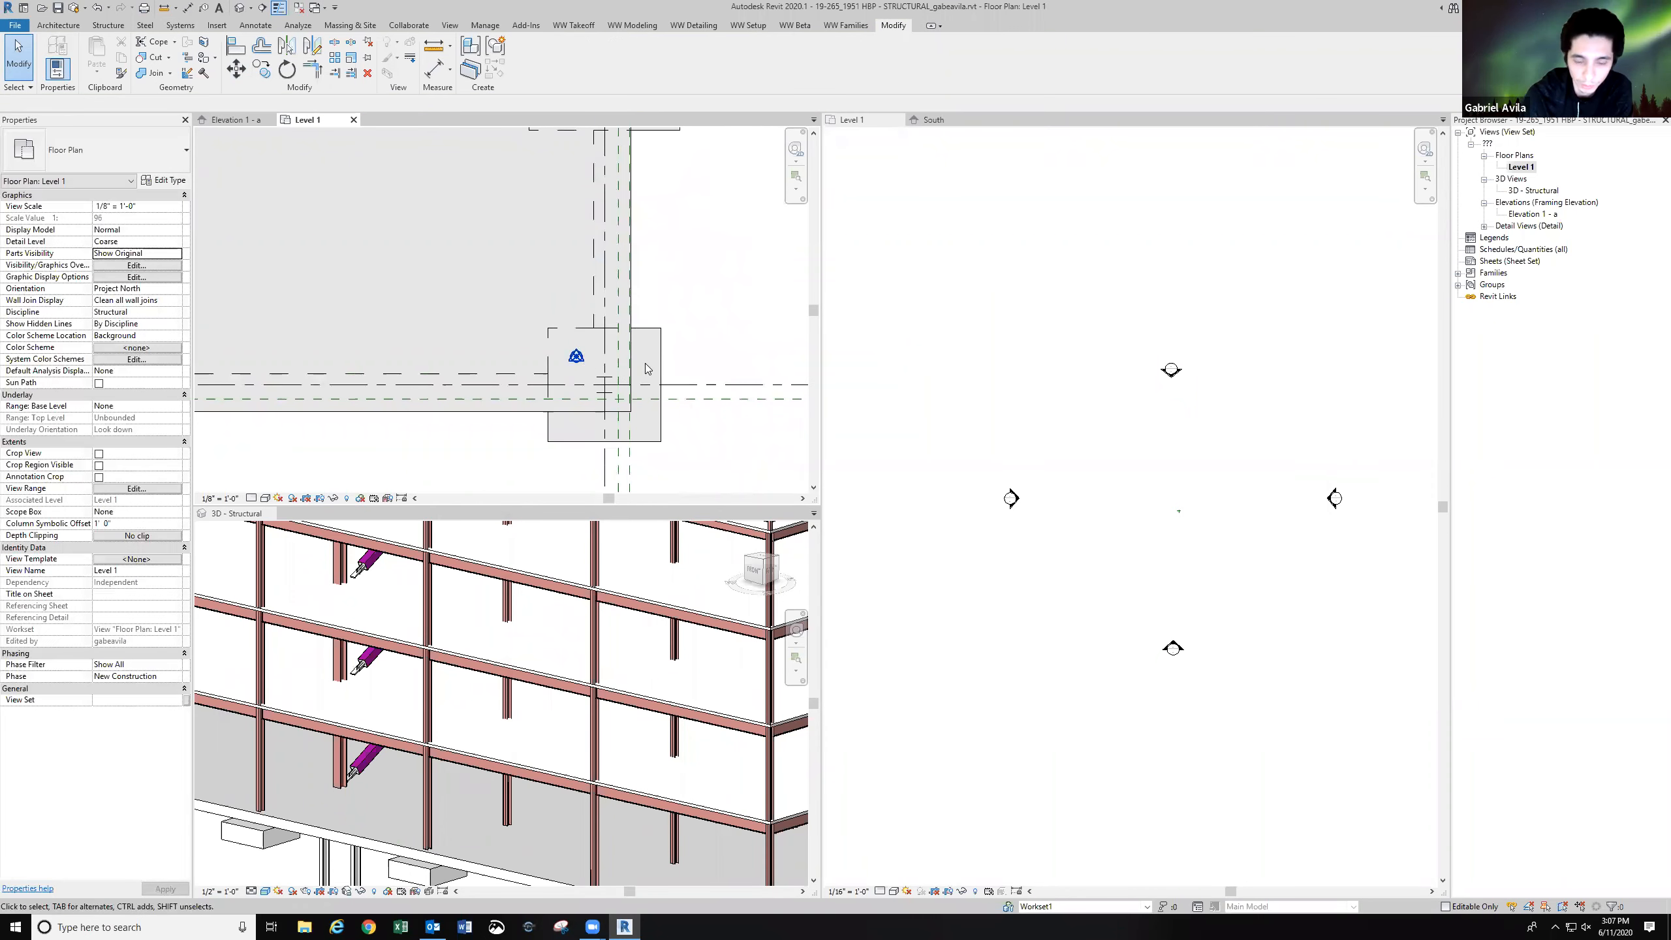
{"action": "scroll", "coordinate": [628, 372], "scroll_direction": "down", "scroll_amount": 2}
Open the StructuralSteel project's Site floor plan and locate the Project Internal Base Point.
{"action": "left_click", "coordinate": [1064, 335]}
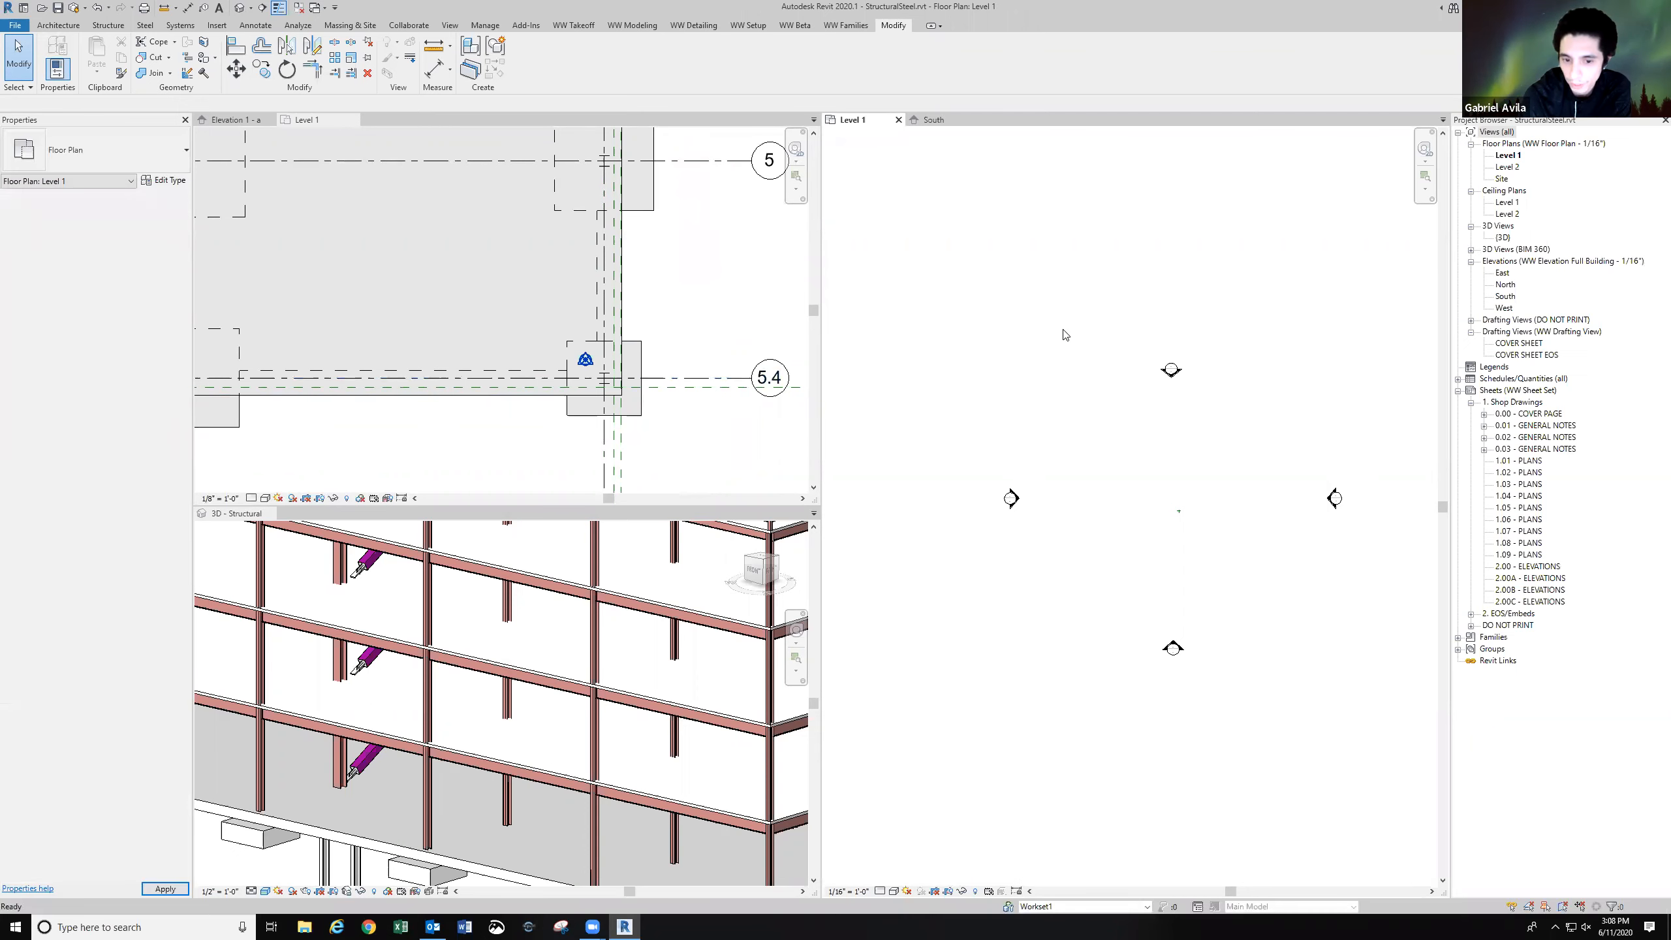
{"action": "double_click", "coordinate": [1502, 178]}
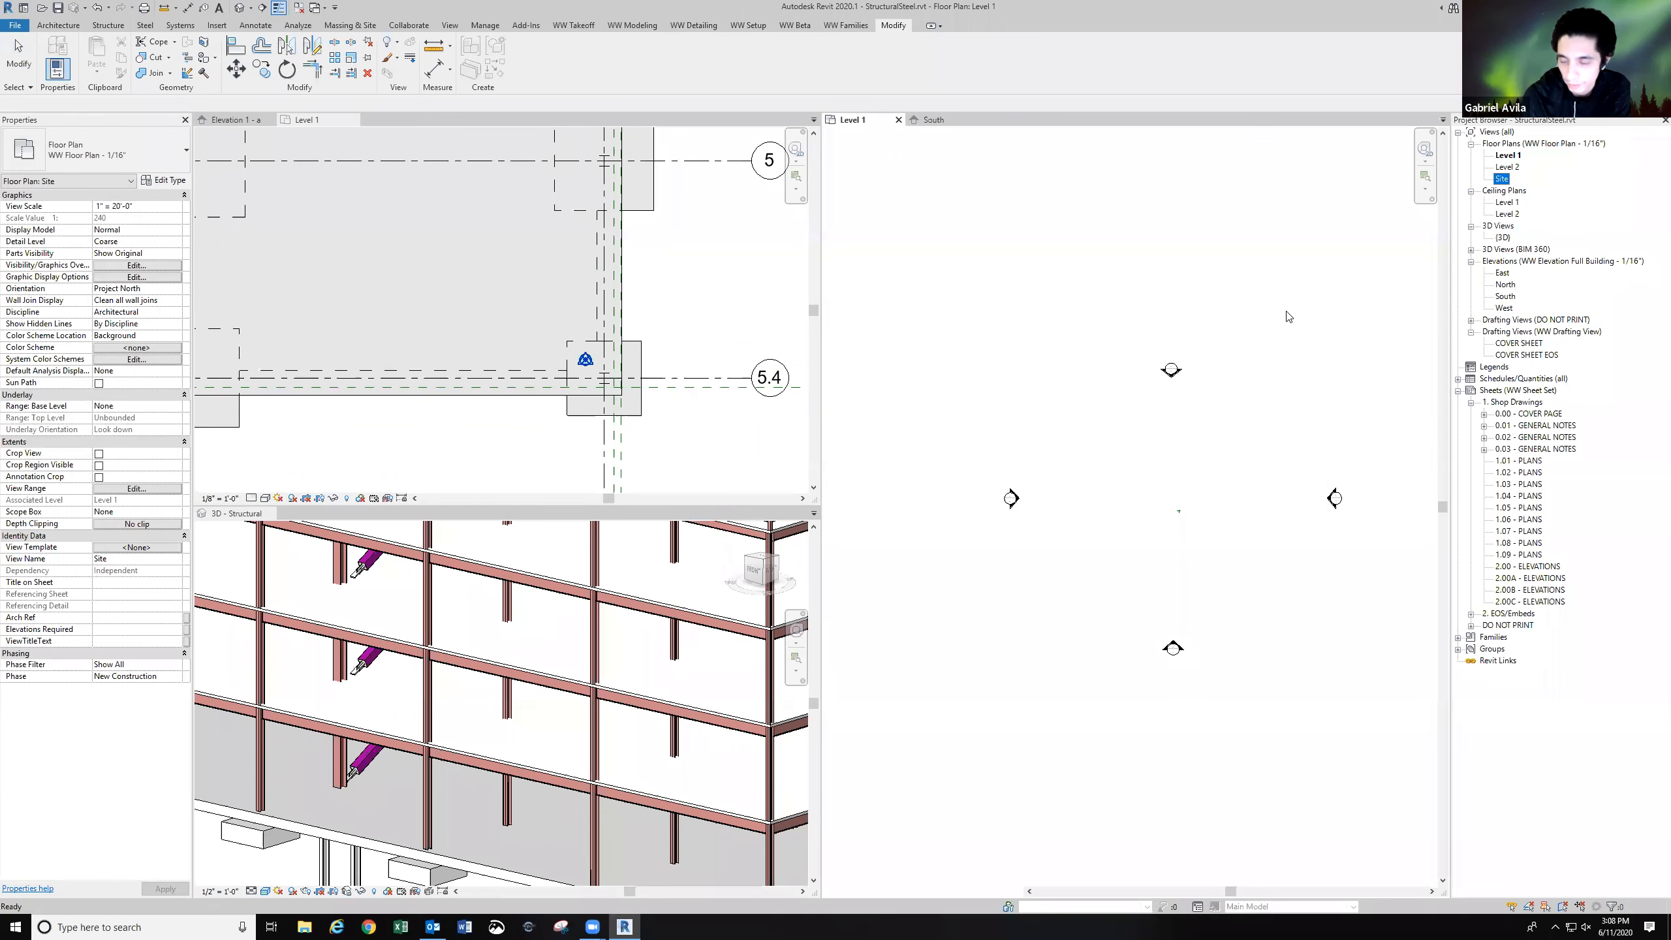
{"action": "scroll", "coordinate": [1102, 451], "scroll_direction": "up", "scroll_amount": 2}
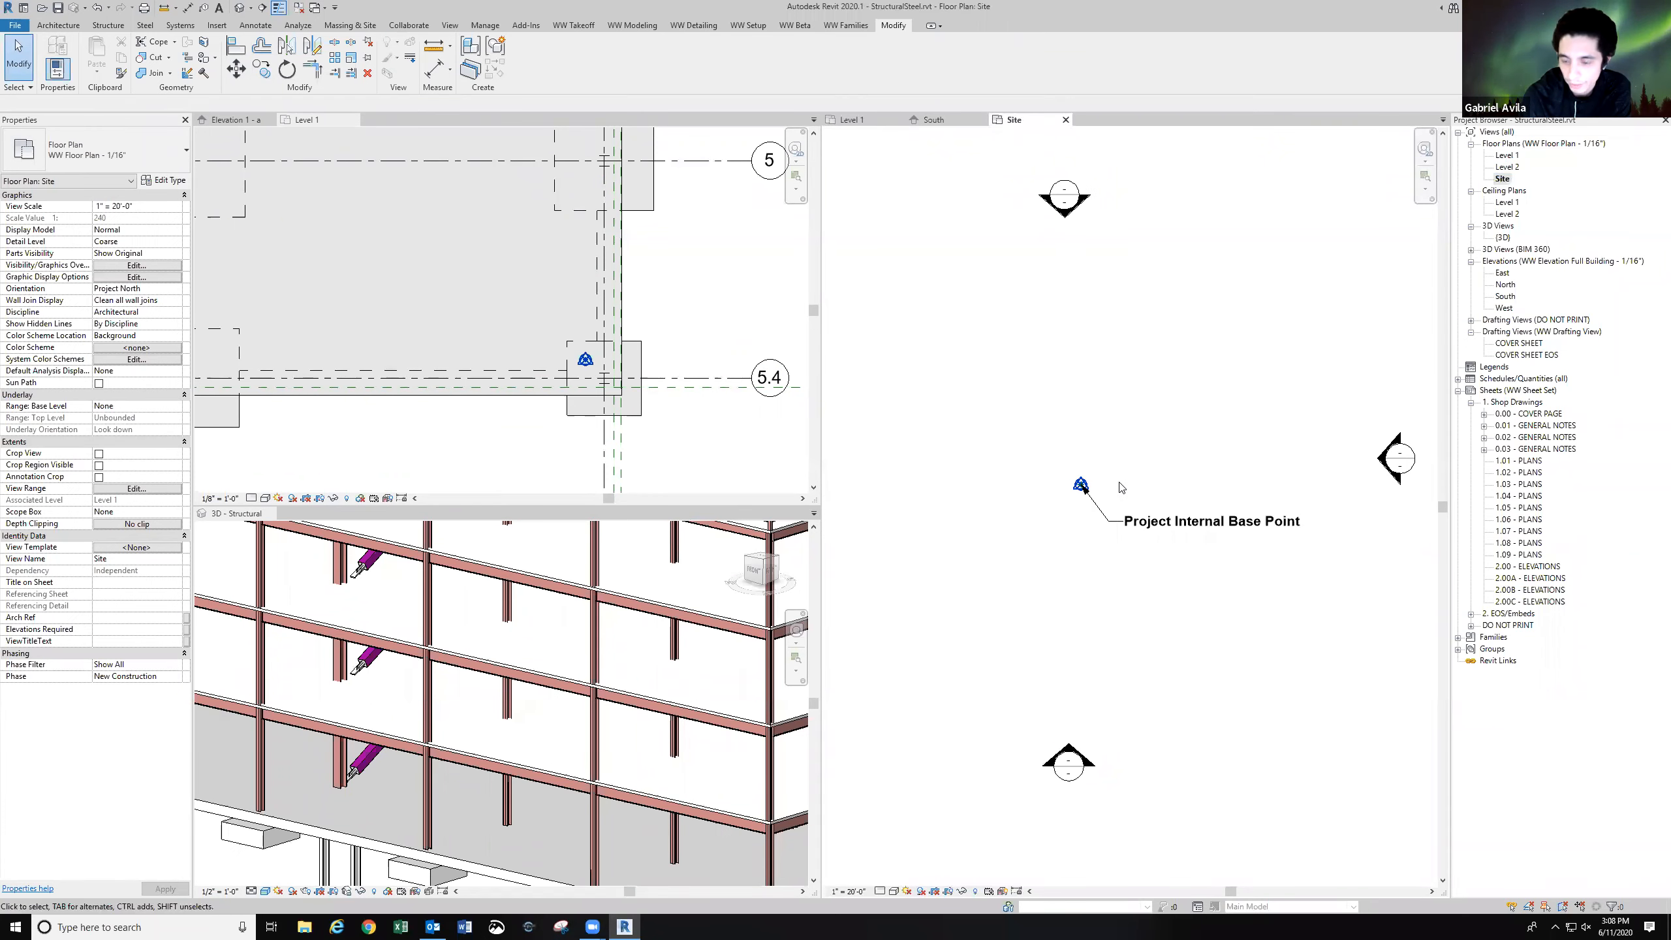
{"action": "scroll", "coordinate": [1092, 484], "scroll_direction": "up", "scroll_amount": 3}
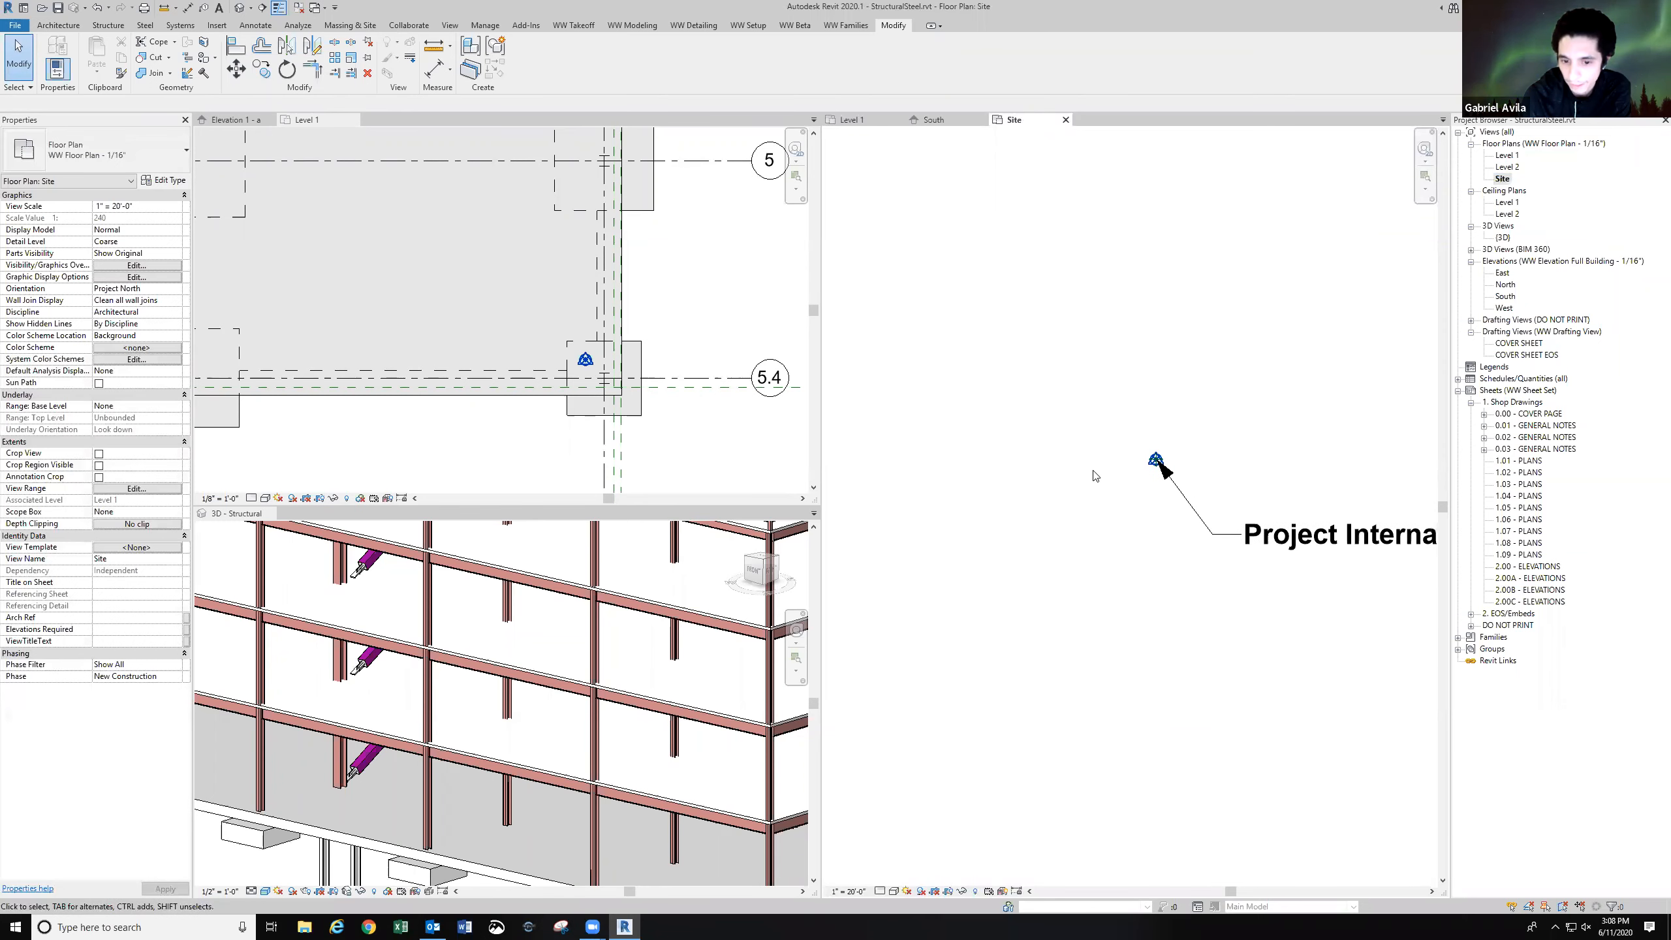
{"action": "scroll", "coordinate": [1095, 475], "scroll_direction": "down", "scroll_amount": 2}
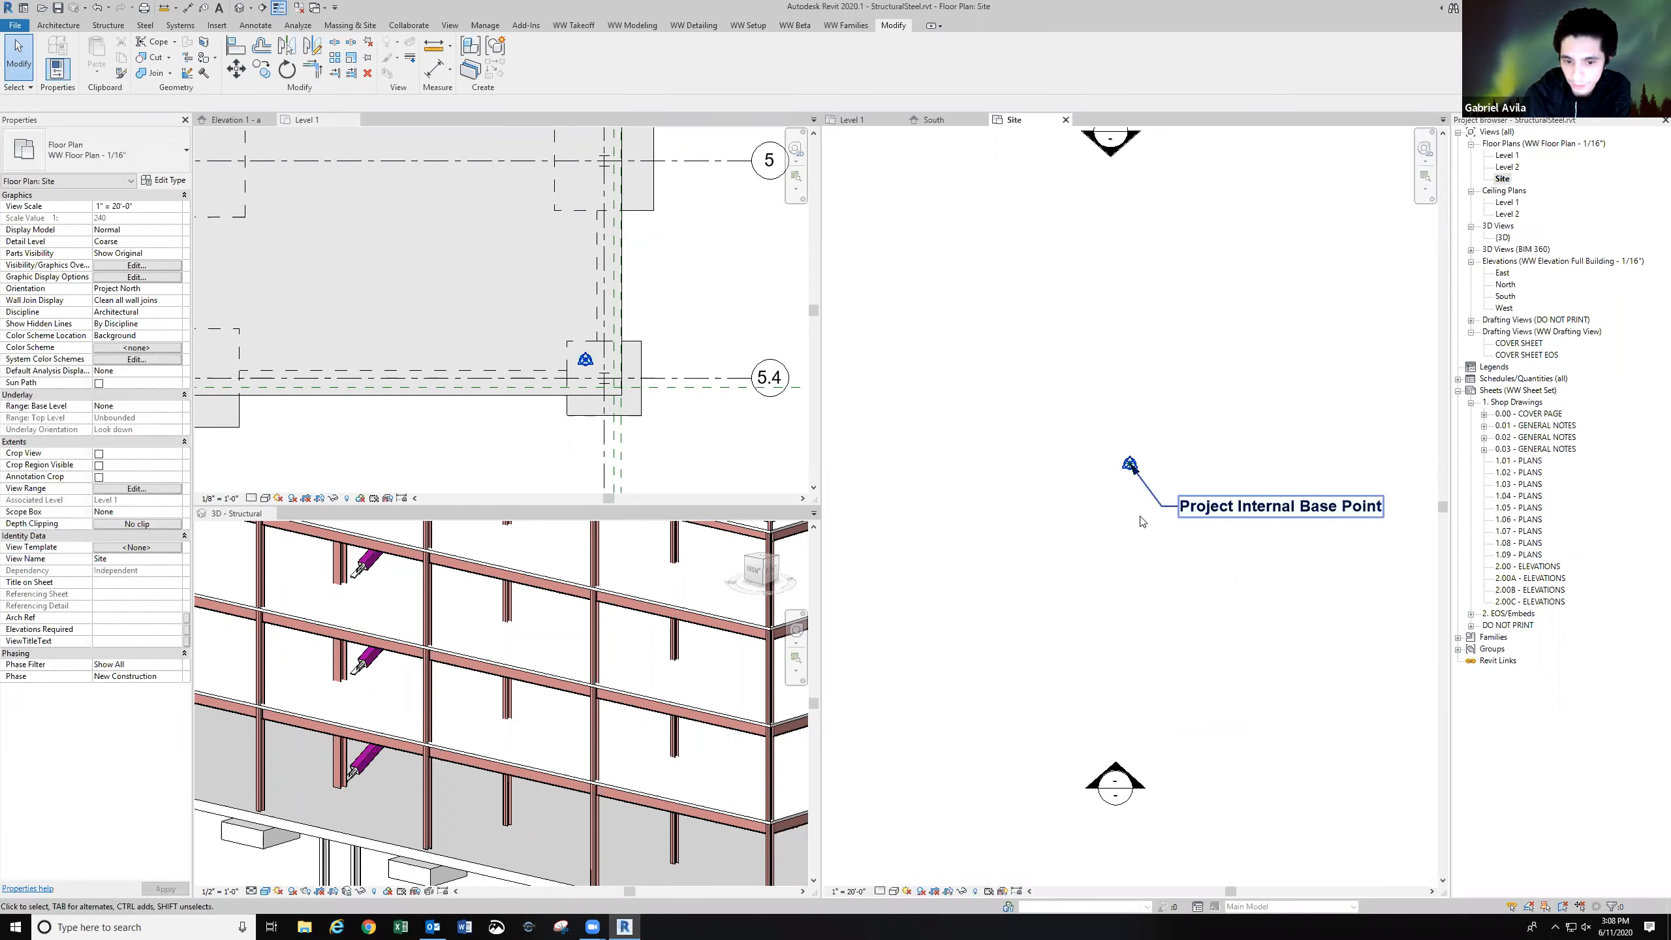
Compare the grid layout around the reference Level 1 plan's project base point with the base point in the StructuralSteel Site plan.
{"action": "middle_click_drag", "start_coordinate": [1112, 453], "coordinate": [1132, 446]}
{"action": "left_click", "coordinate": [666, 319]}
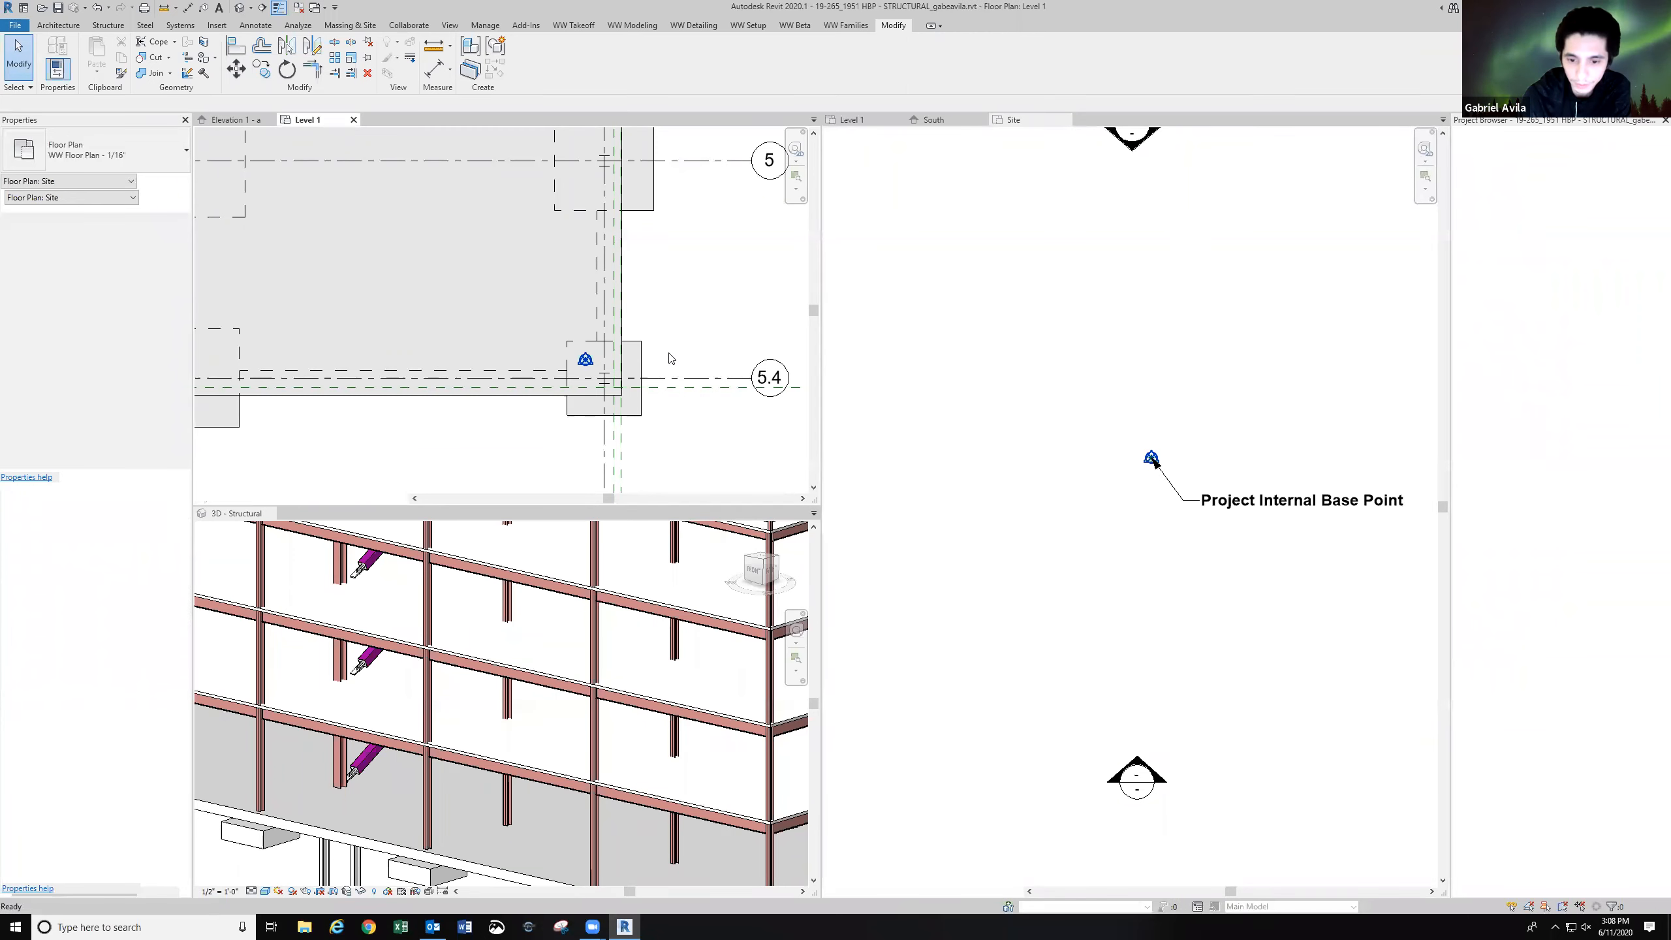
{"action": "scroll", "coordinate": [668, 359], "scroll_direction": "down", "scroll_amount": 3}
{"action": "middle_click_drag", "start_coordinate": [668, 377], "coordinate": [667, 543]}
{"action": "middle_click_drag", "start_coordinate": [697, 325], "coordinate": [681, 477]}
{"action": "scroll", "coordinate": [644, 186], "scroll_direction": "up", "scroll_amount": 2}
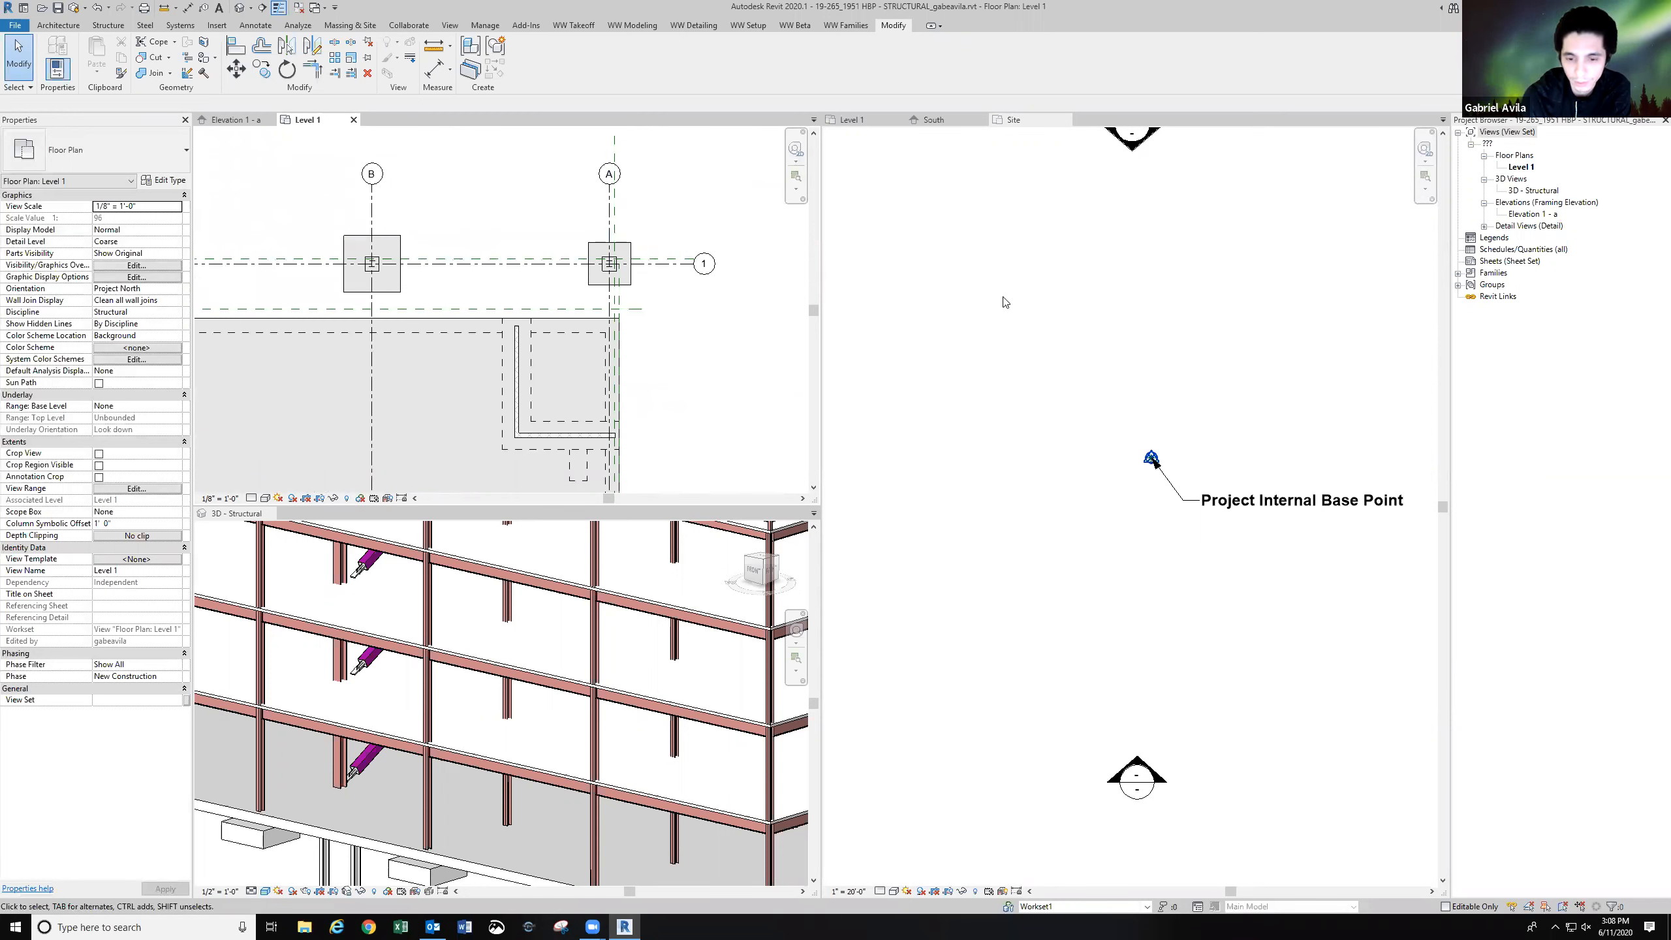
{"action": "left_click", "coordinate": [1079, 328]}
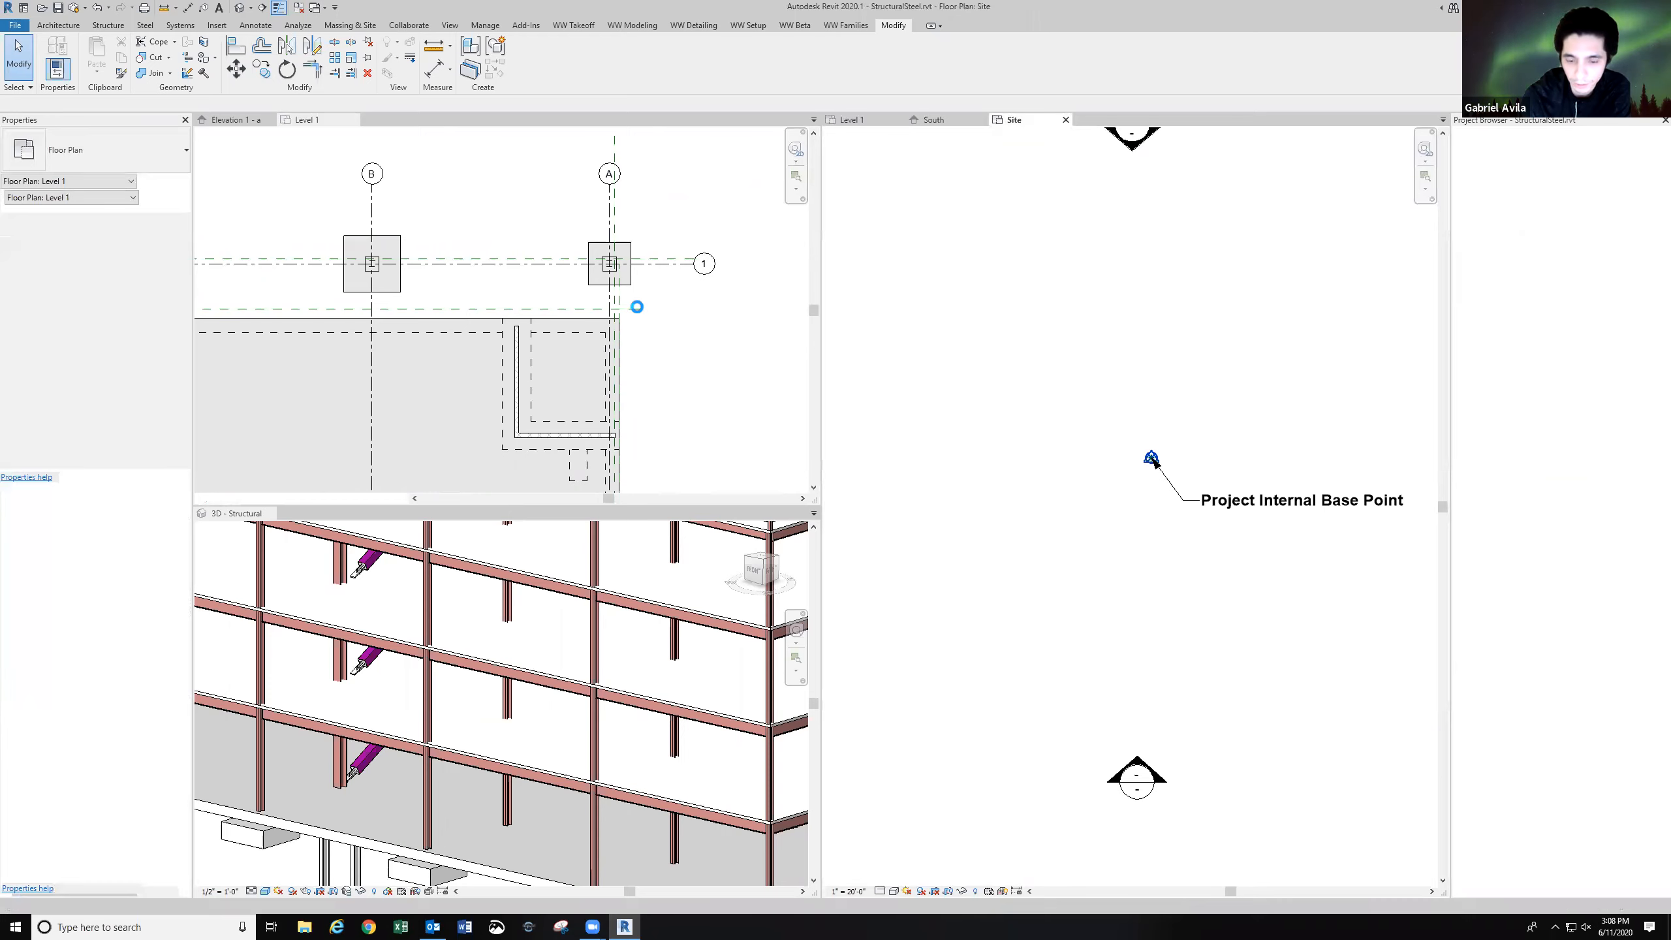
{"action": "left_click", "coordinate": [639, 312]}
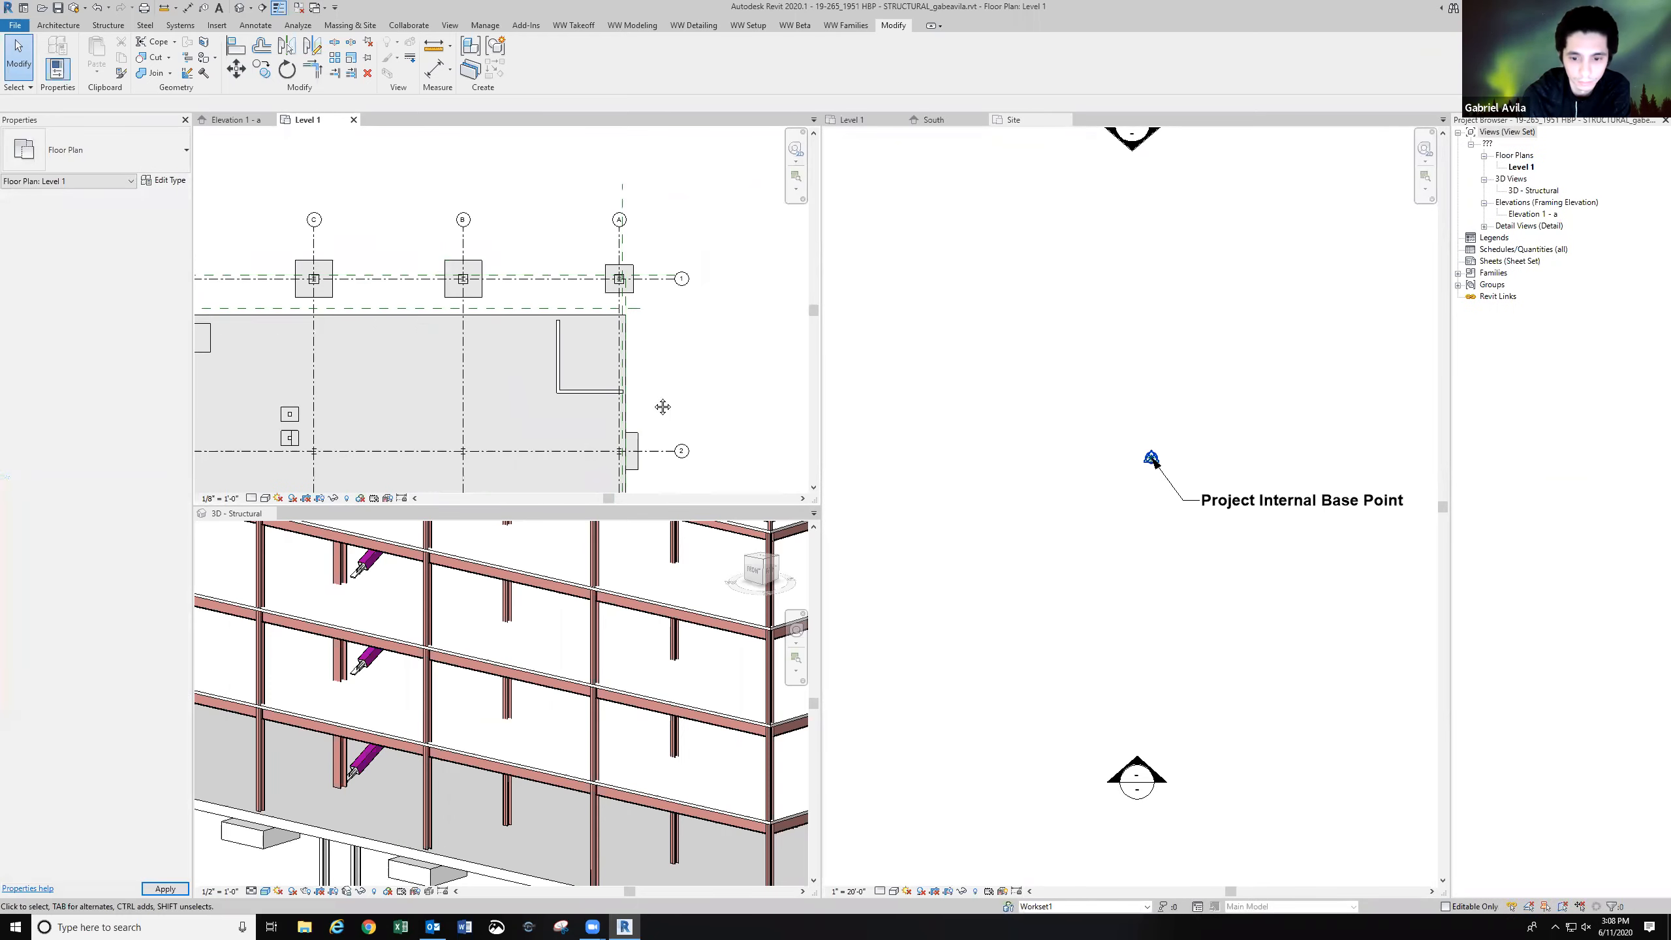
{"action": "middle_click_drag", "start_coordinate": [685, 381], "coordinate": [686, 201]}
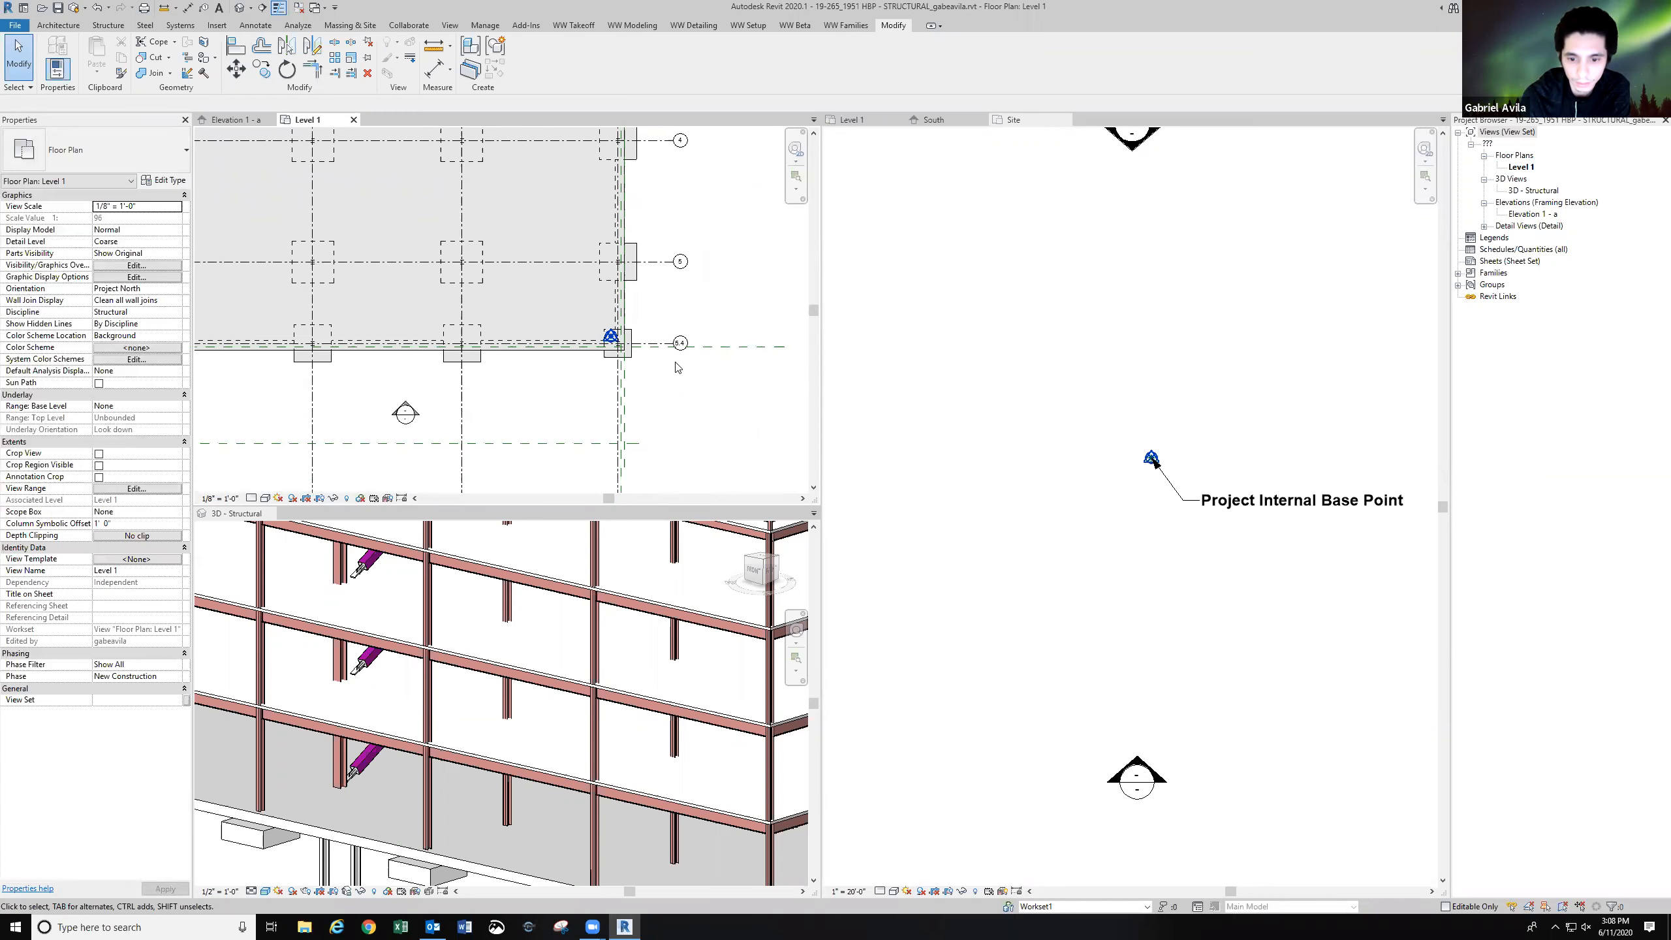
{"action": "scroll", "coordinate": [666, 345], "scroll_direction": "up", "scroll_amount": 1}
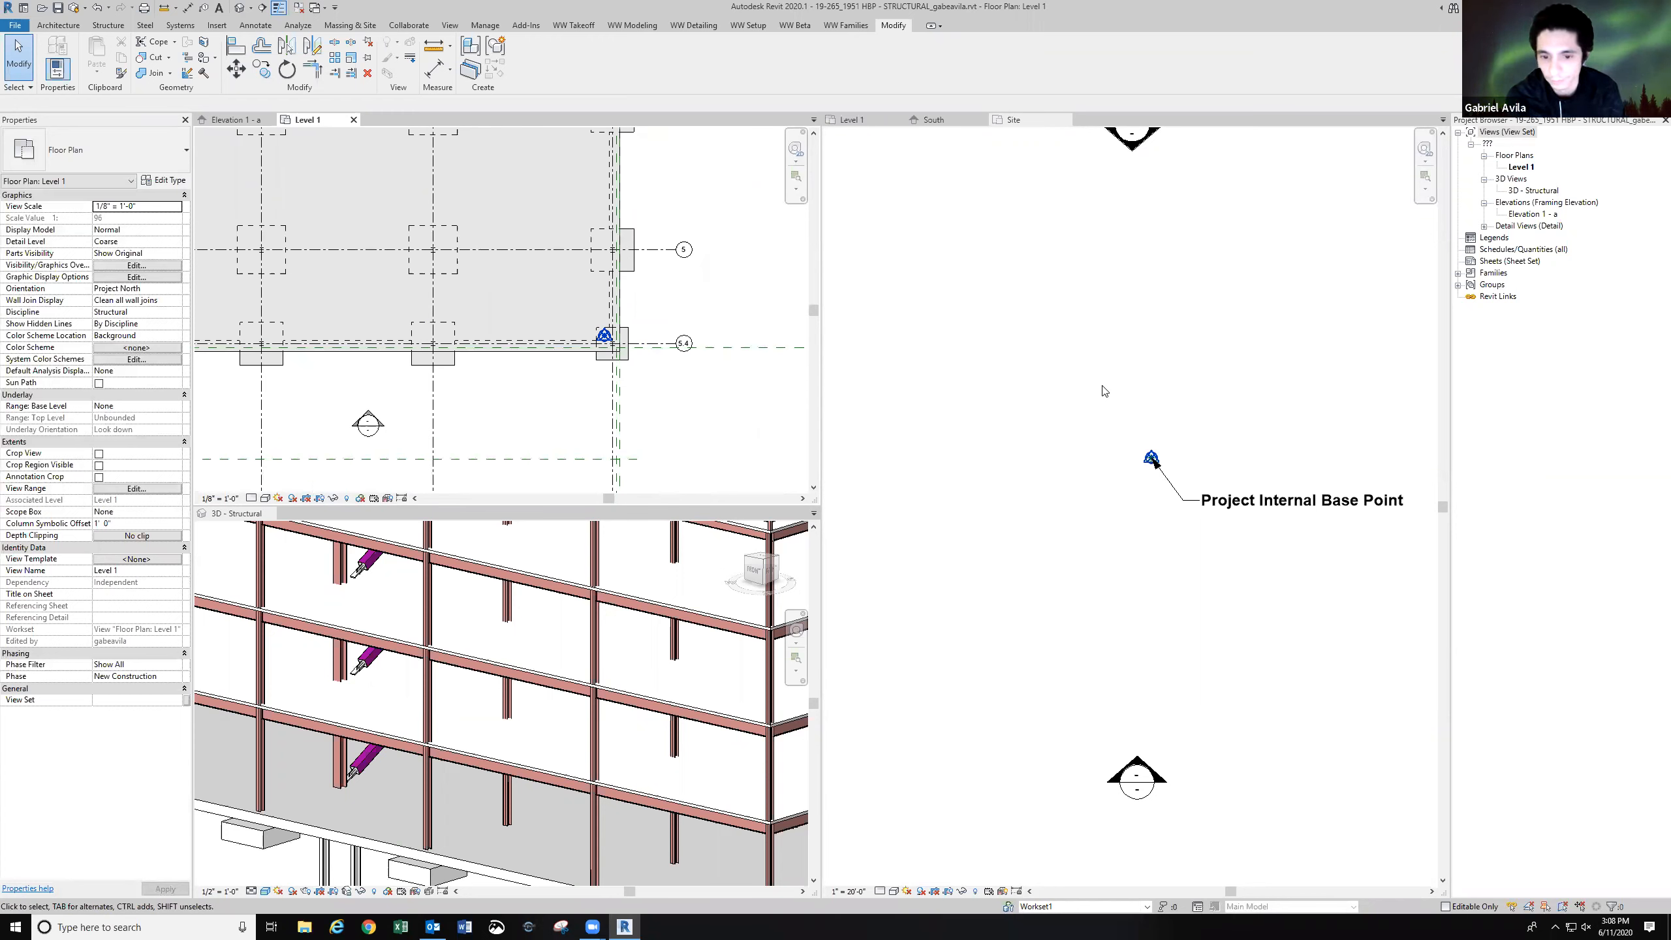
{"action": "left_click", "coordinate": [1102, 357]}
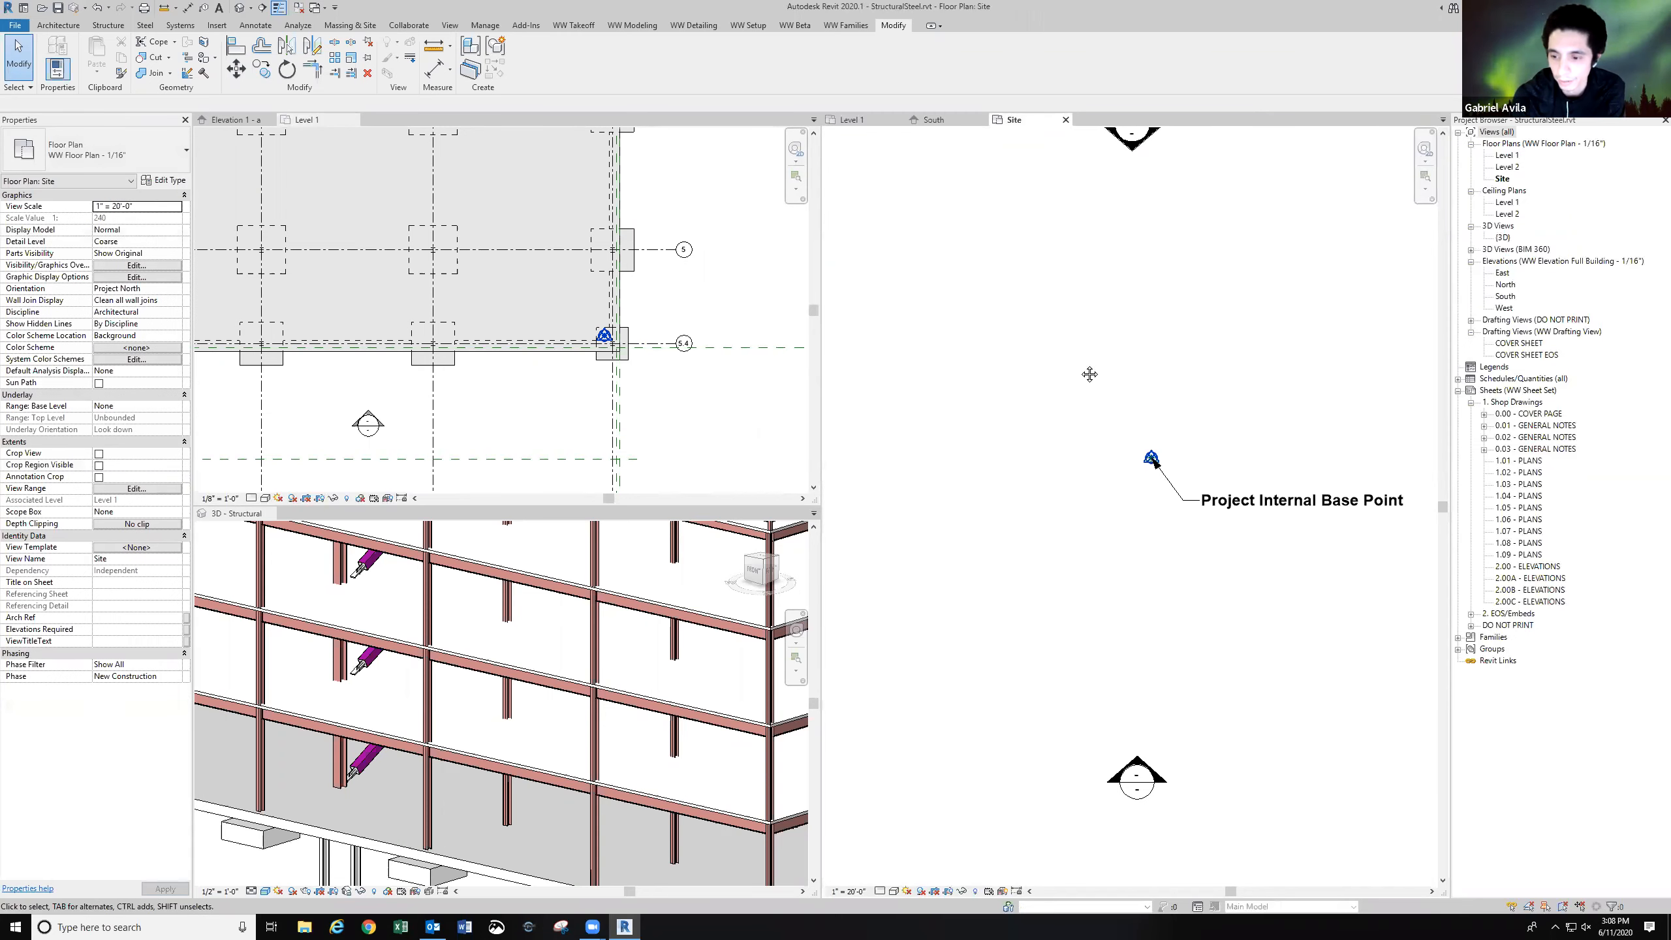
{"action": "middle_click_drag", "start_coordinate": [1092, 362], "coordinate": [1044, 380]}
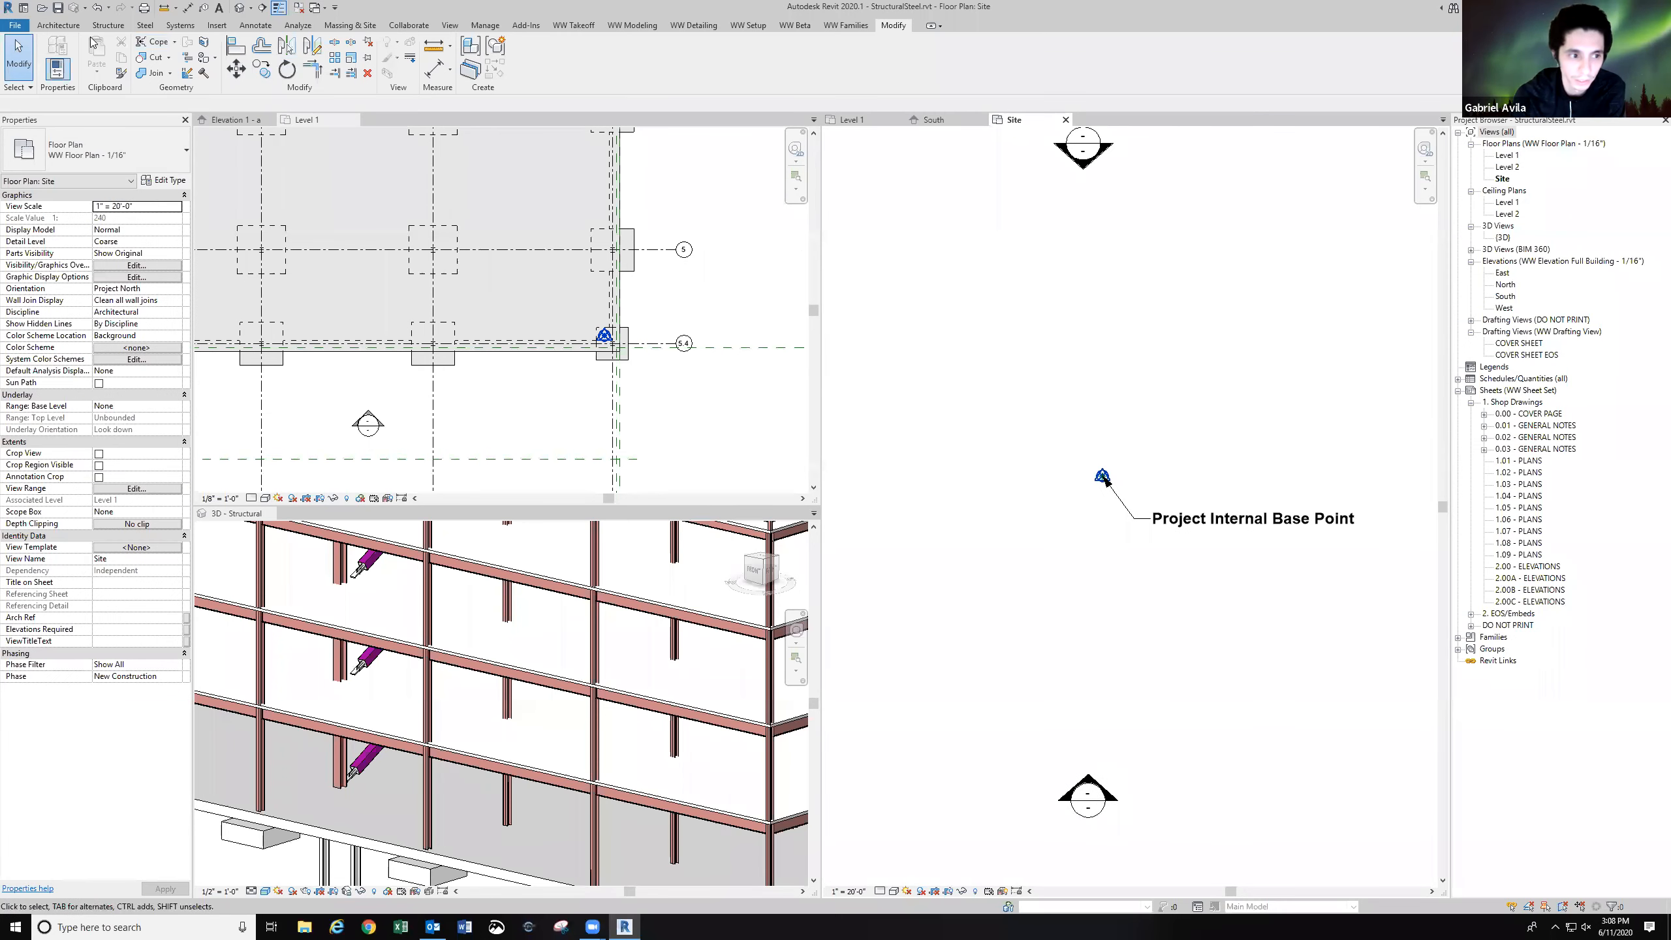
Draw a vertical grid line in the Site plan, passing just beside the Project Internal Base Point.
{"action": "left_click", "coordinate": [58, 24]}
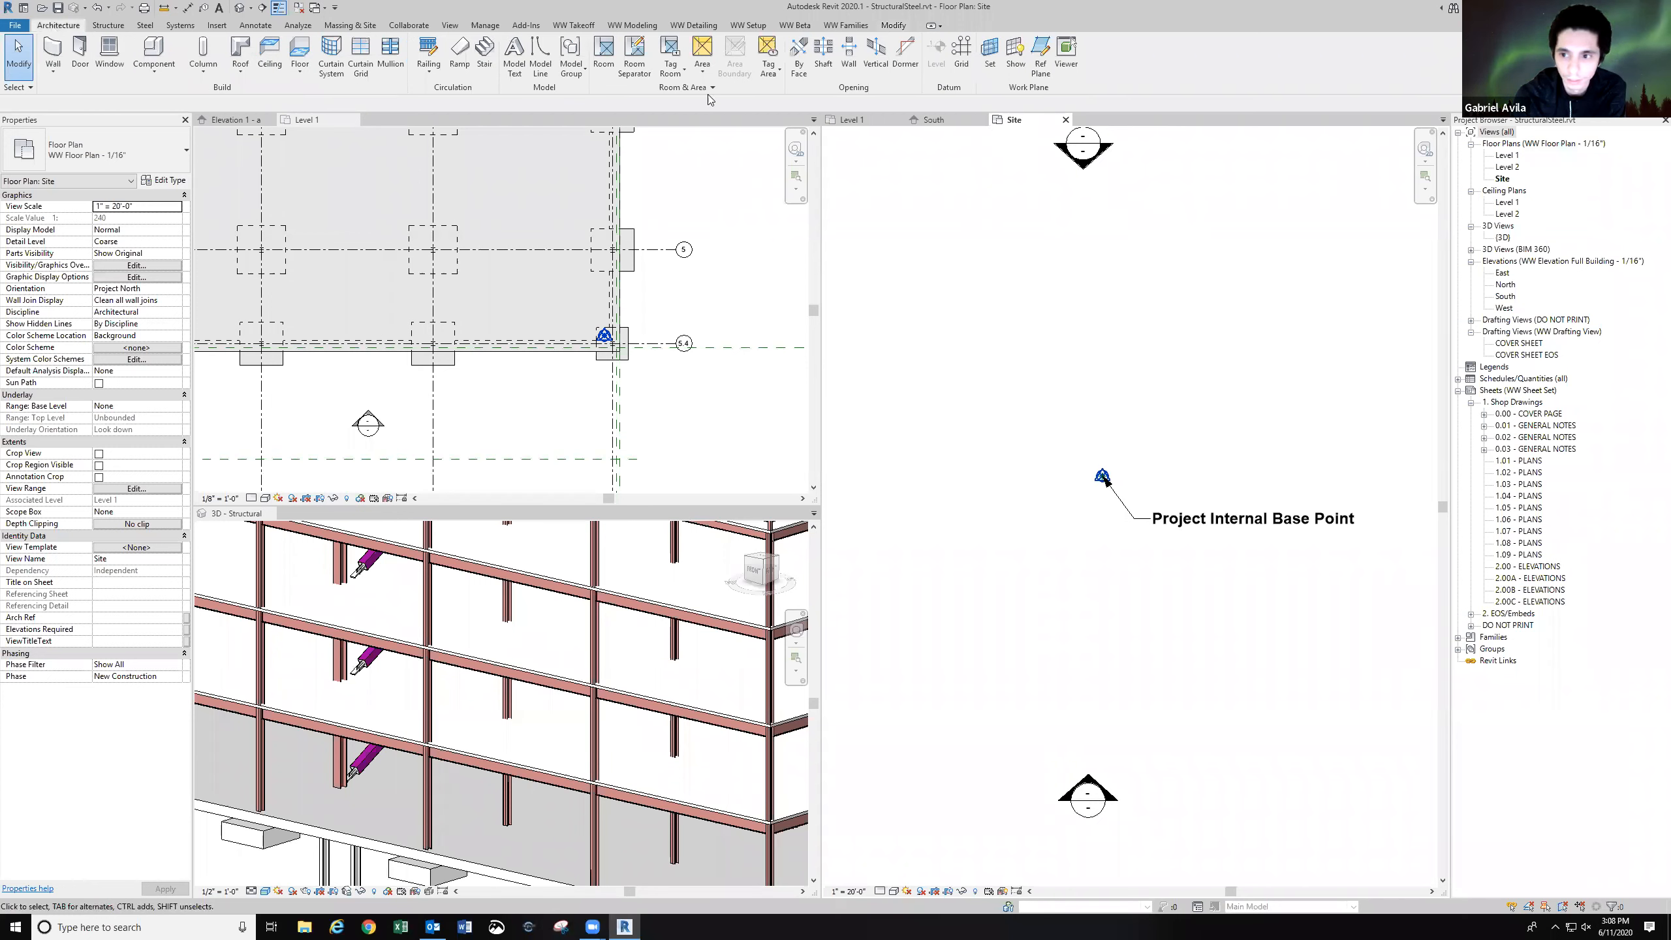
{"action": "left_click", "coordinate": [962, 53]}
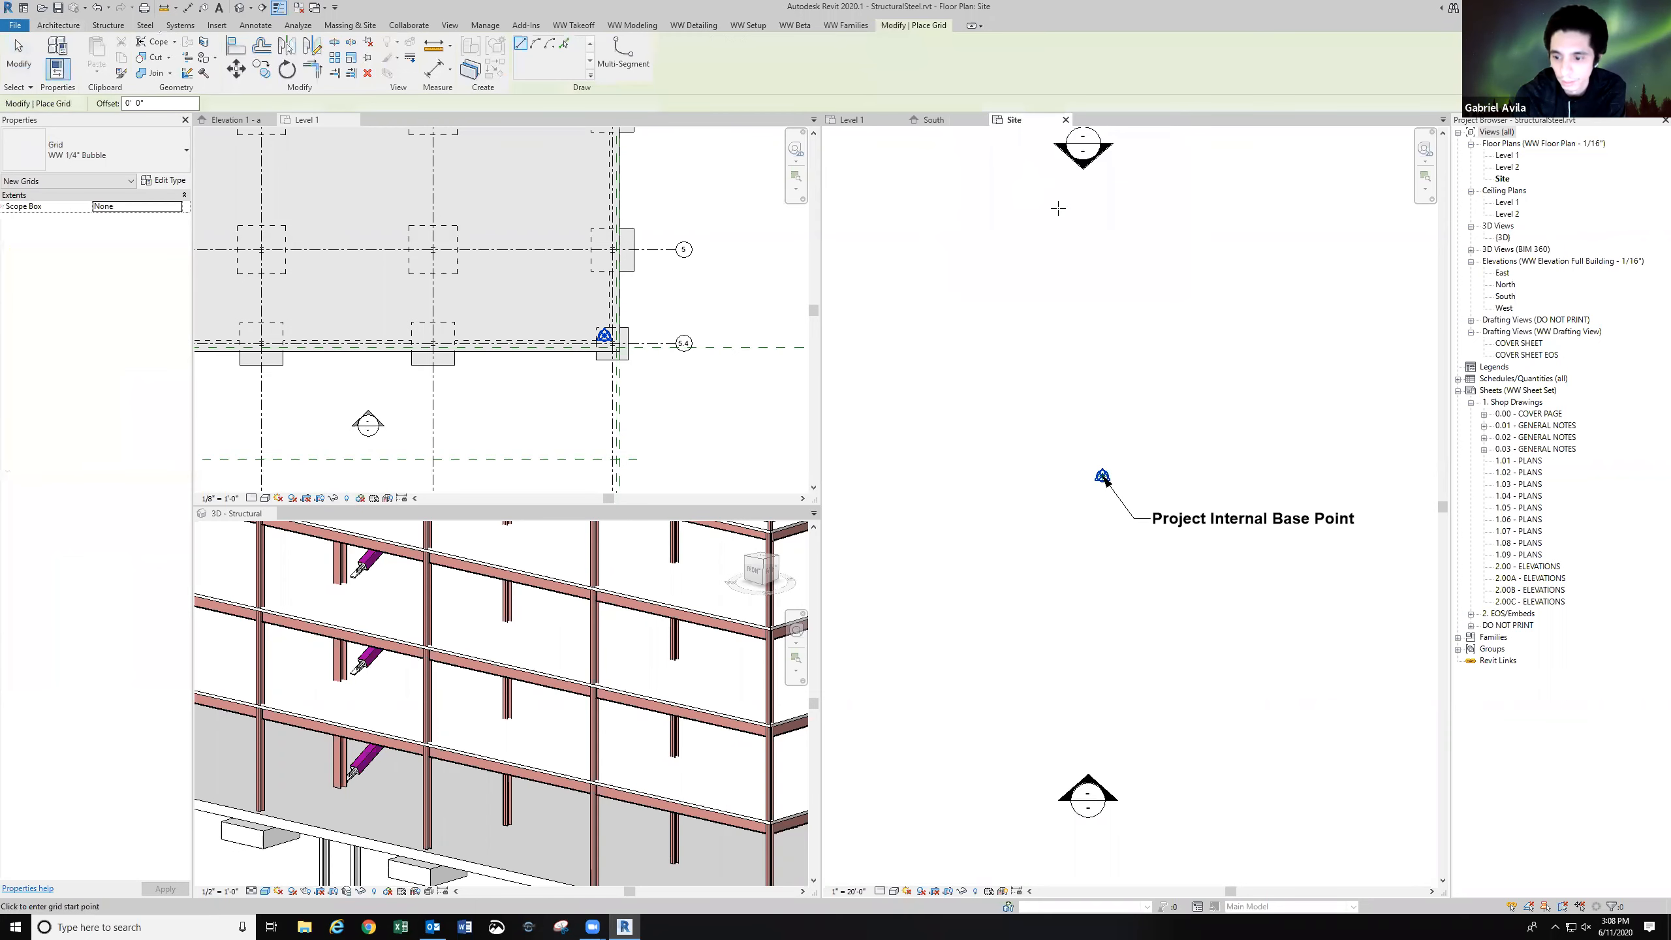
{"action": "middle_click_drag", "start_coordinate": [1074, 254], "coordinate": [1047, 258]}
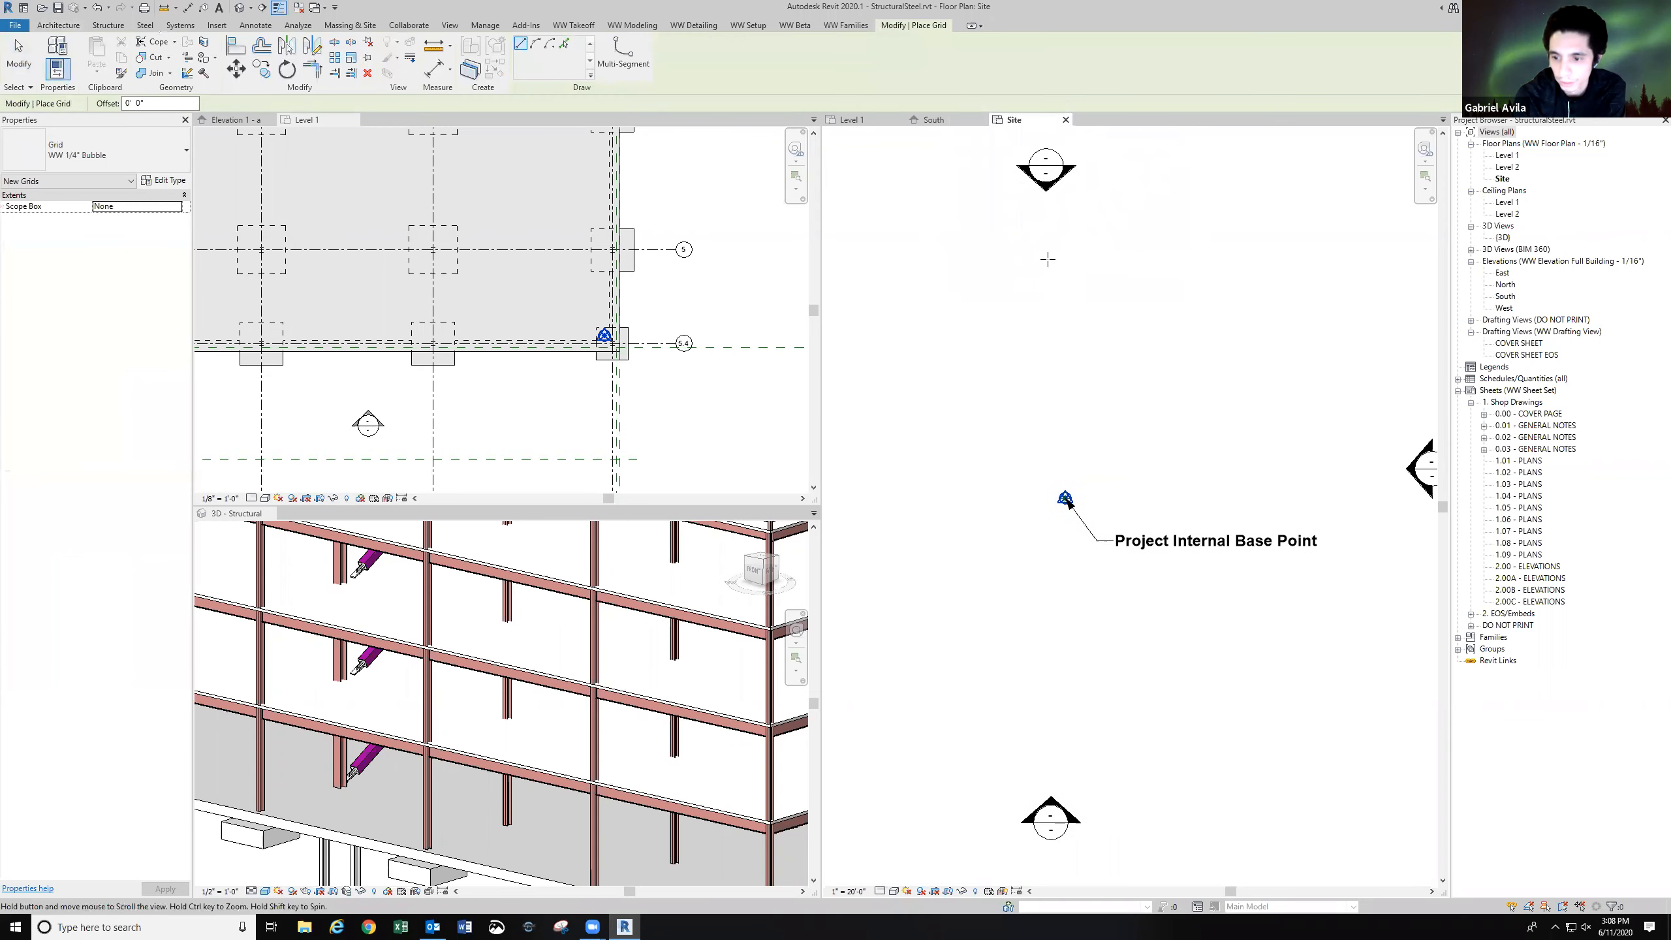
{"action": "left_click", "coordinate": [1071, 209]}
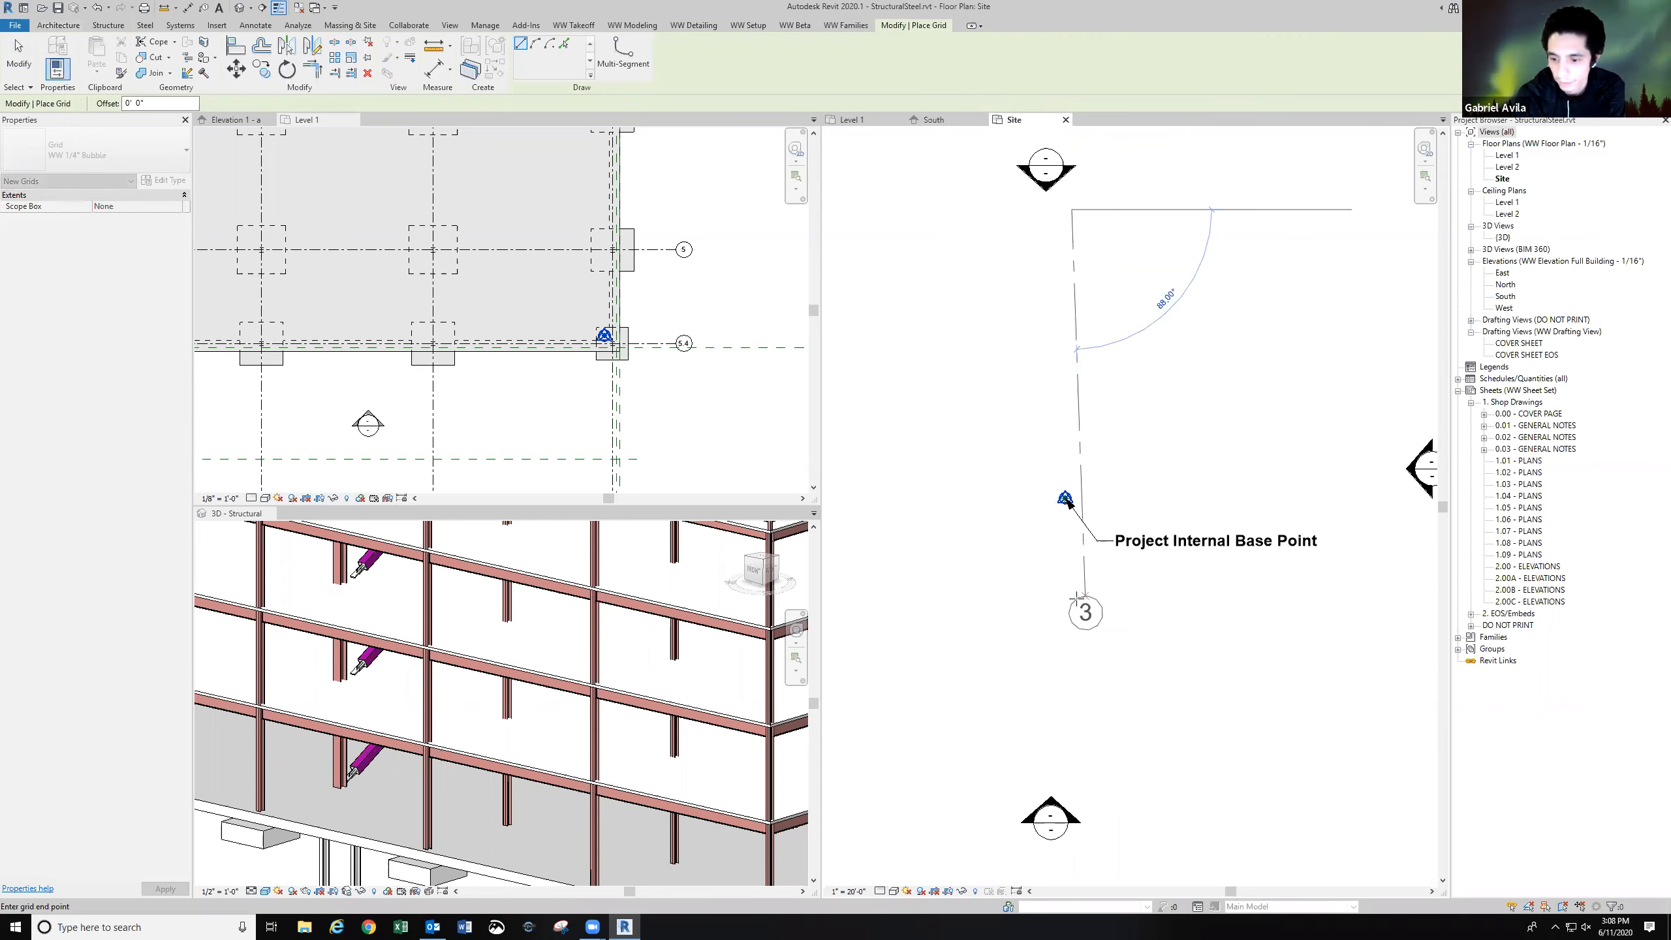
{"action": "left_click", "coordinate": [1078, 612]}
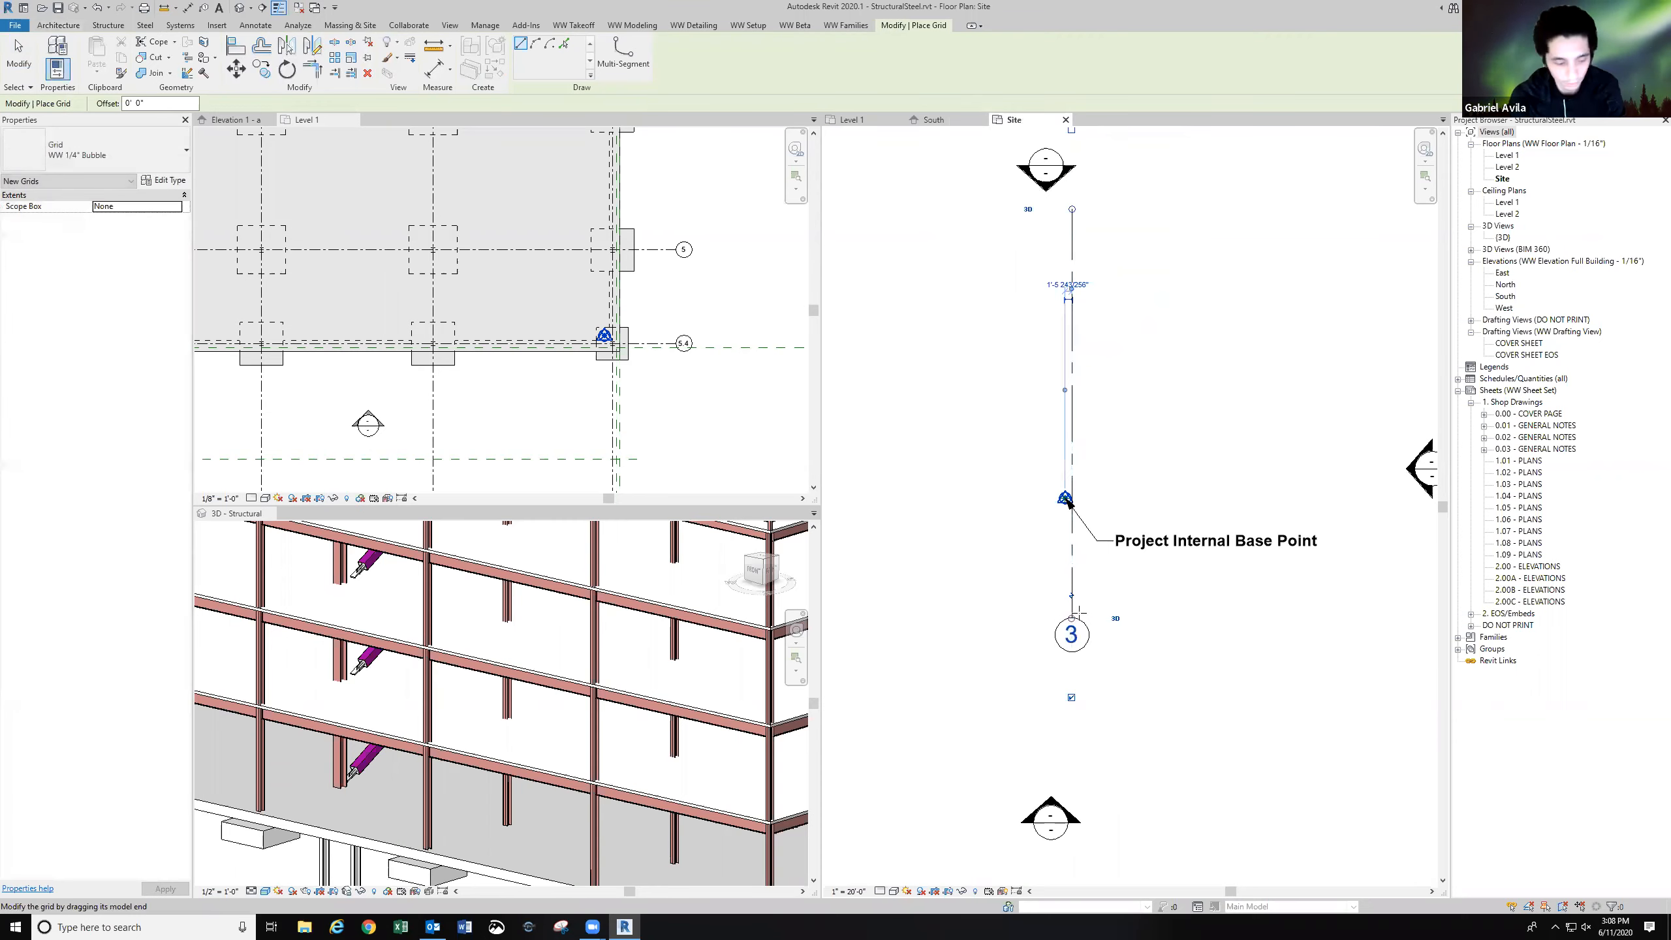
{"action": "key", "text": "Escape"}
{"action": "key", "text": "Escape"}
Rename the vertical grid as 1.
{"action": "double_click", "coordinate": [1072, 636]}
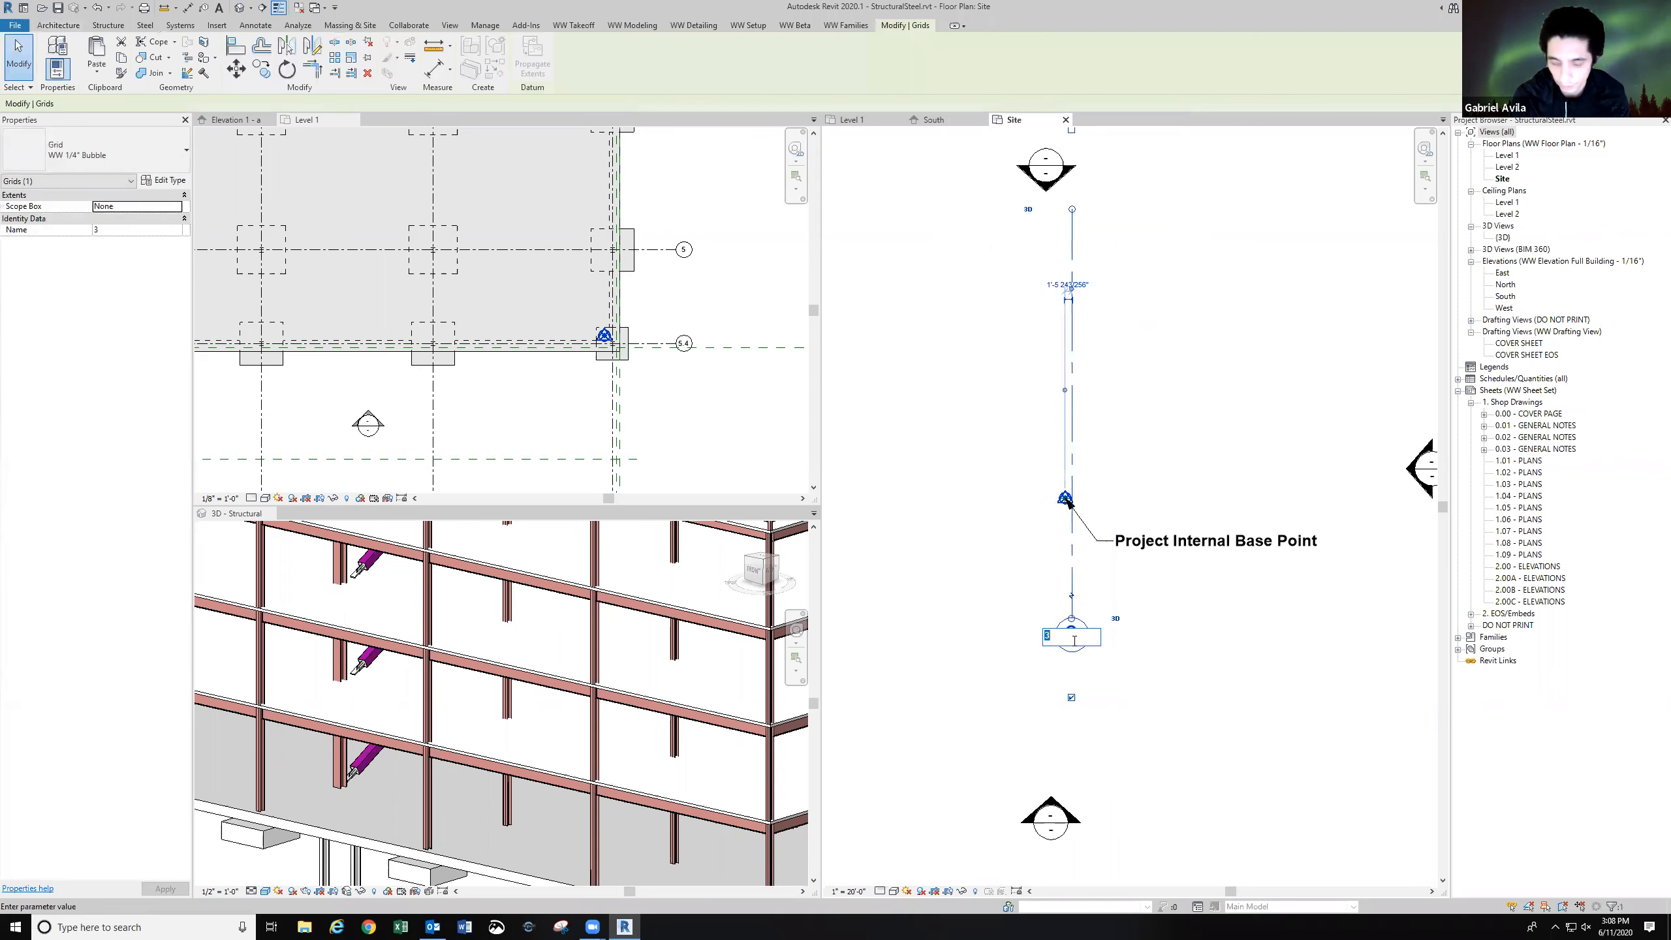
{"action": "key", "text": "Return"}
{"action": "left_click", "coordinate": [1110, 457]}
Draw a horizontal grid line across the vertical grid, slightly below the Project Internal Base Point.
{"action": "middle_click_drag", "start_coordinate": [1105, 444], "coordinate": [1106, 500]}
{"action": "scroll", "coordinate": [1099, 505], "scroll_direction": "down", "scroll_amount": 3}
{"action": "scroll", "coordinate": [1098, 505], "scroll_direction": "up", "scroll_amount": 2}
{"action": "middle_click_drag", "start_coordinate": [973, 505], "coordinate": [1045, 500]}
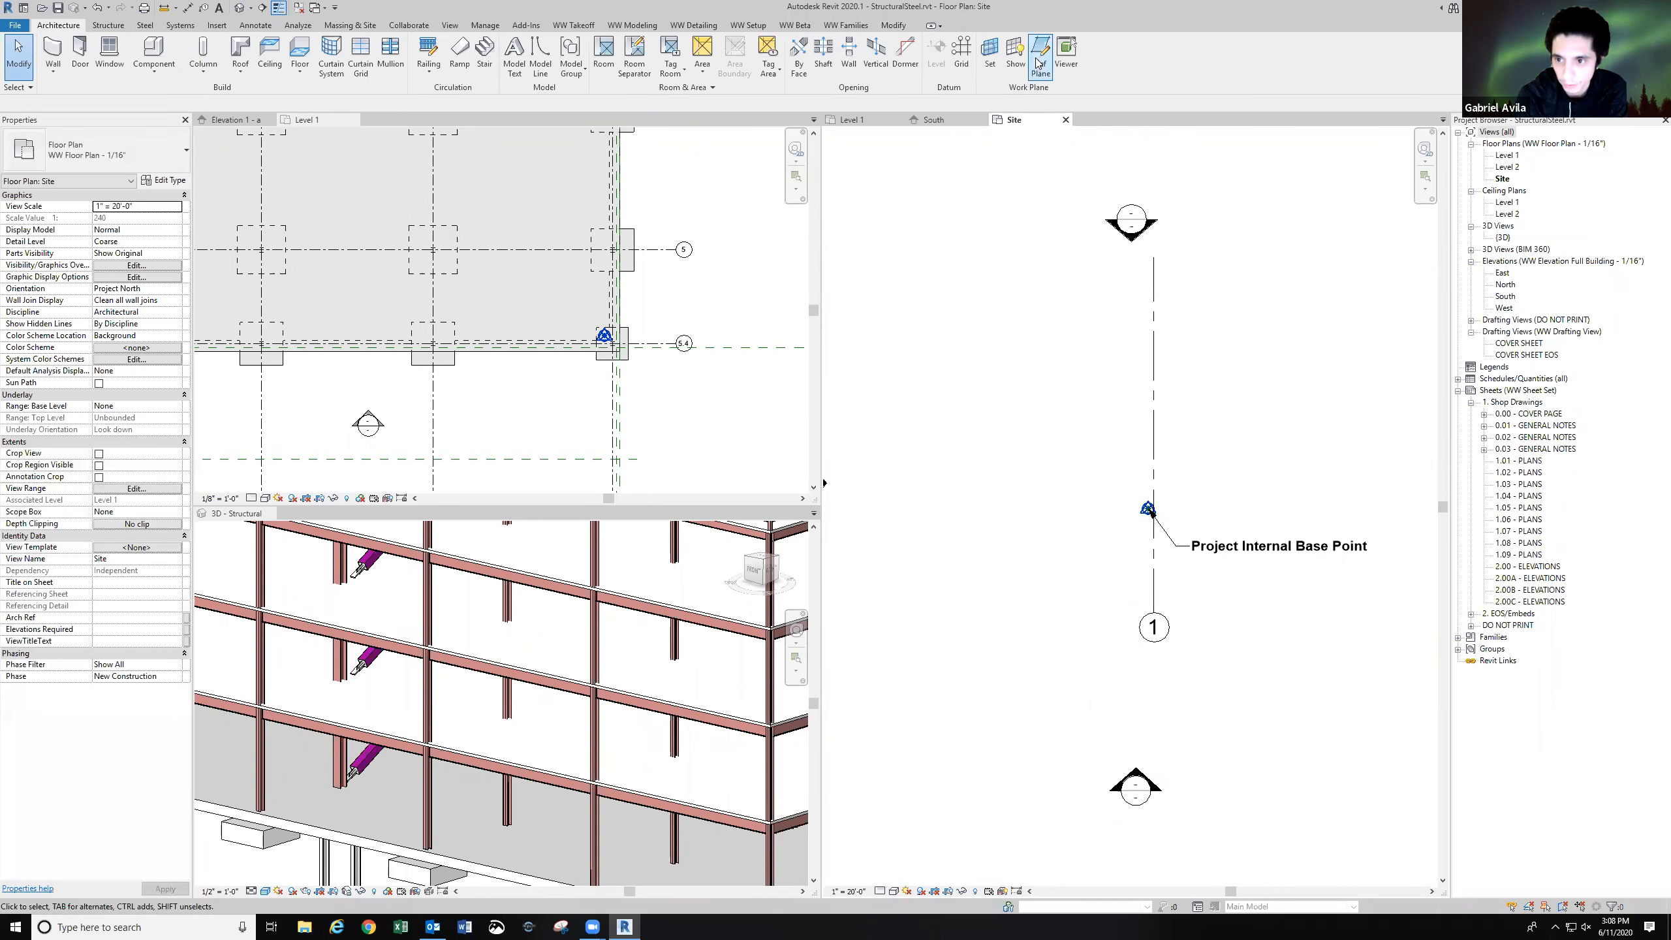
{"action": "left_click", "coordinate": [961, 54]}
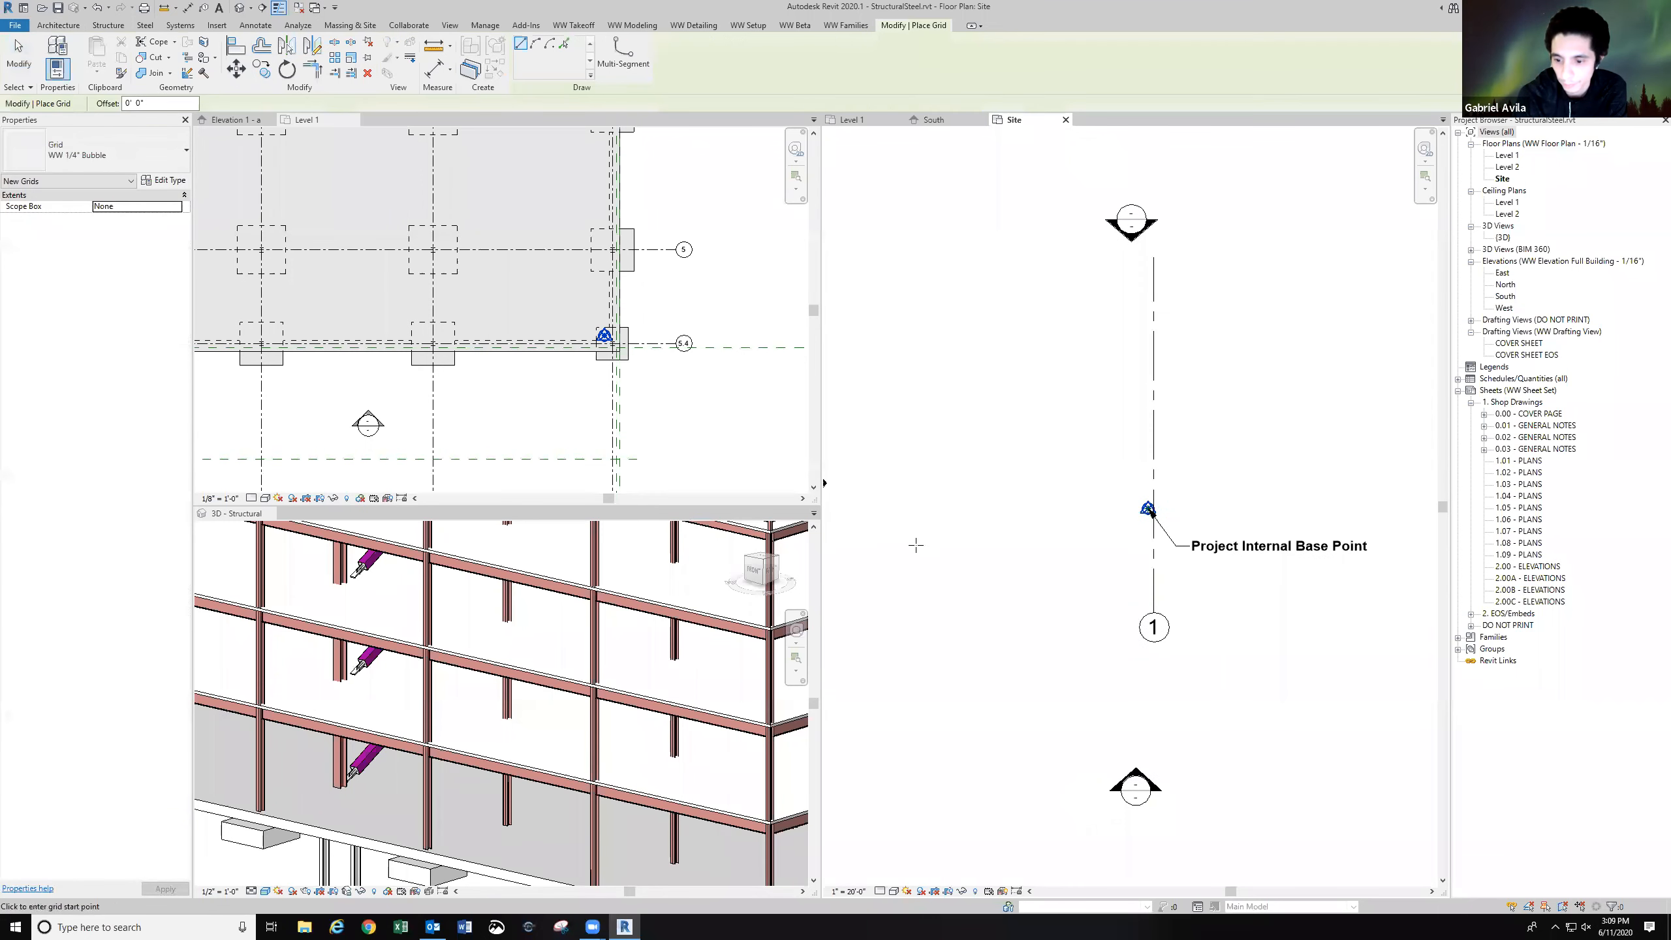
{"action": "left_click", "coordinate": [879, 545]}
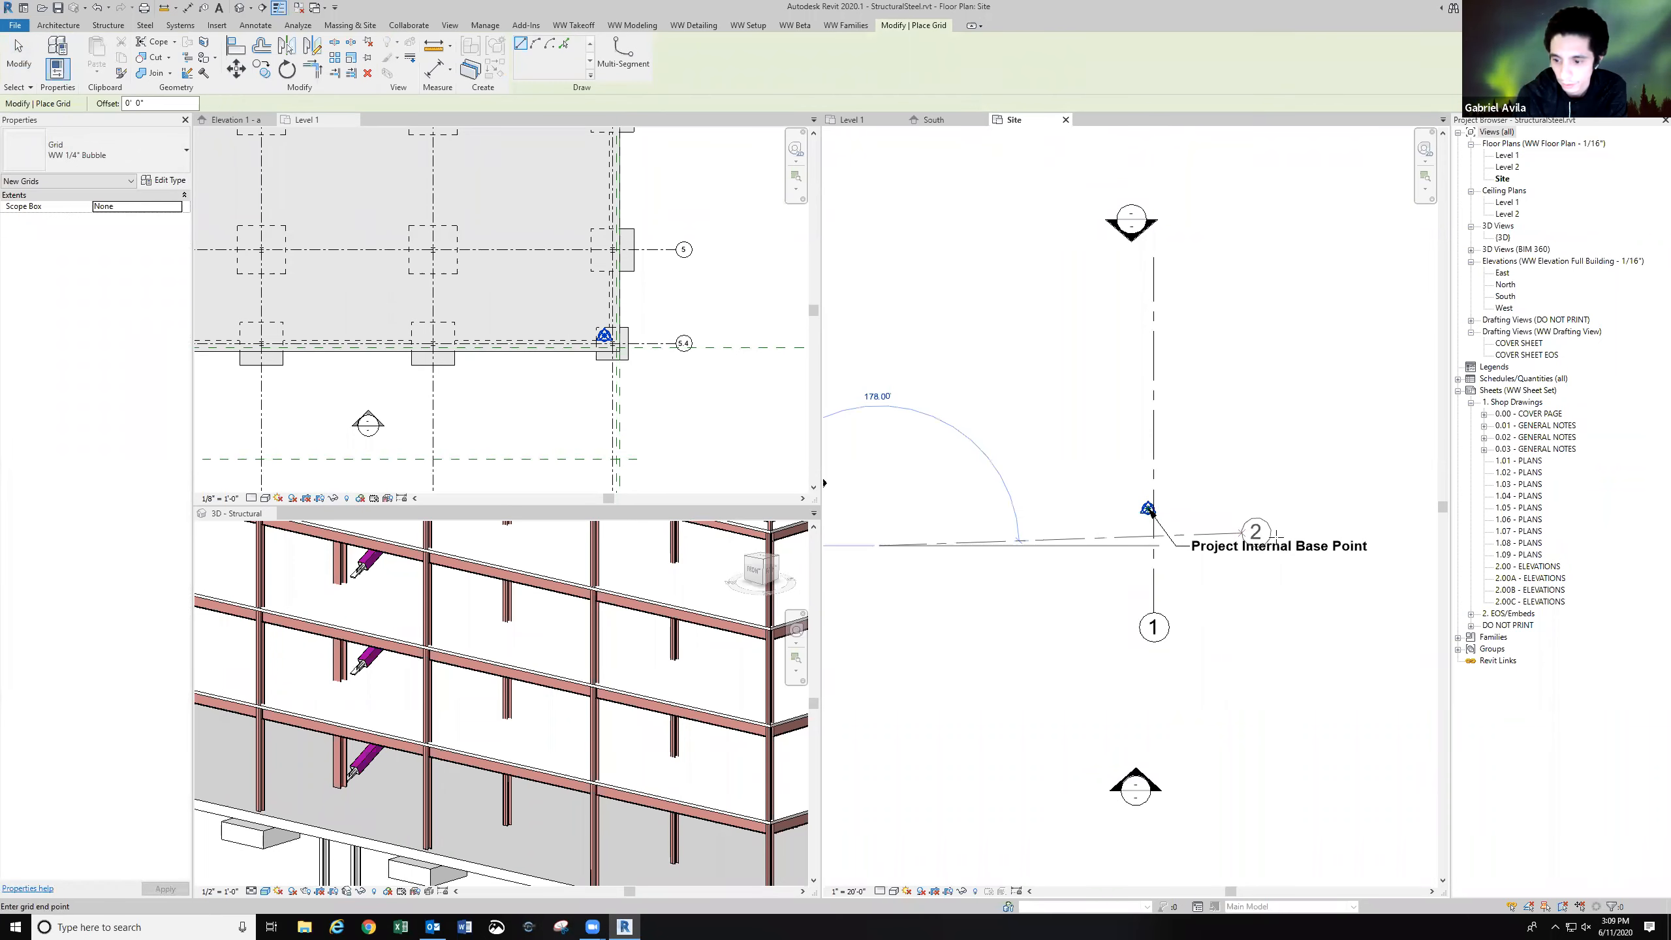
{"action": "key", "text": "Escape"}
{"action": "key", "text": "Escape"}
Rename the vertical grid as A.
{"action": "double_click", "coordinate": [1156, 626]}
{"action": "key", "text": "Return"}
{"action": "left_click", "coordinate": [1242, 624]}
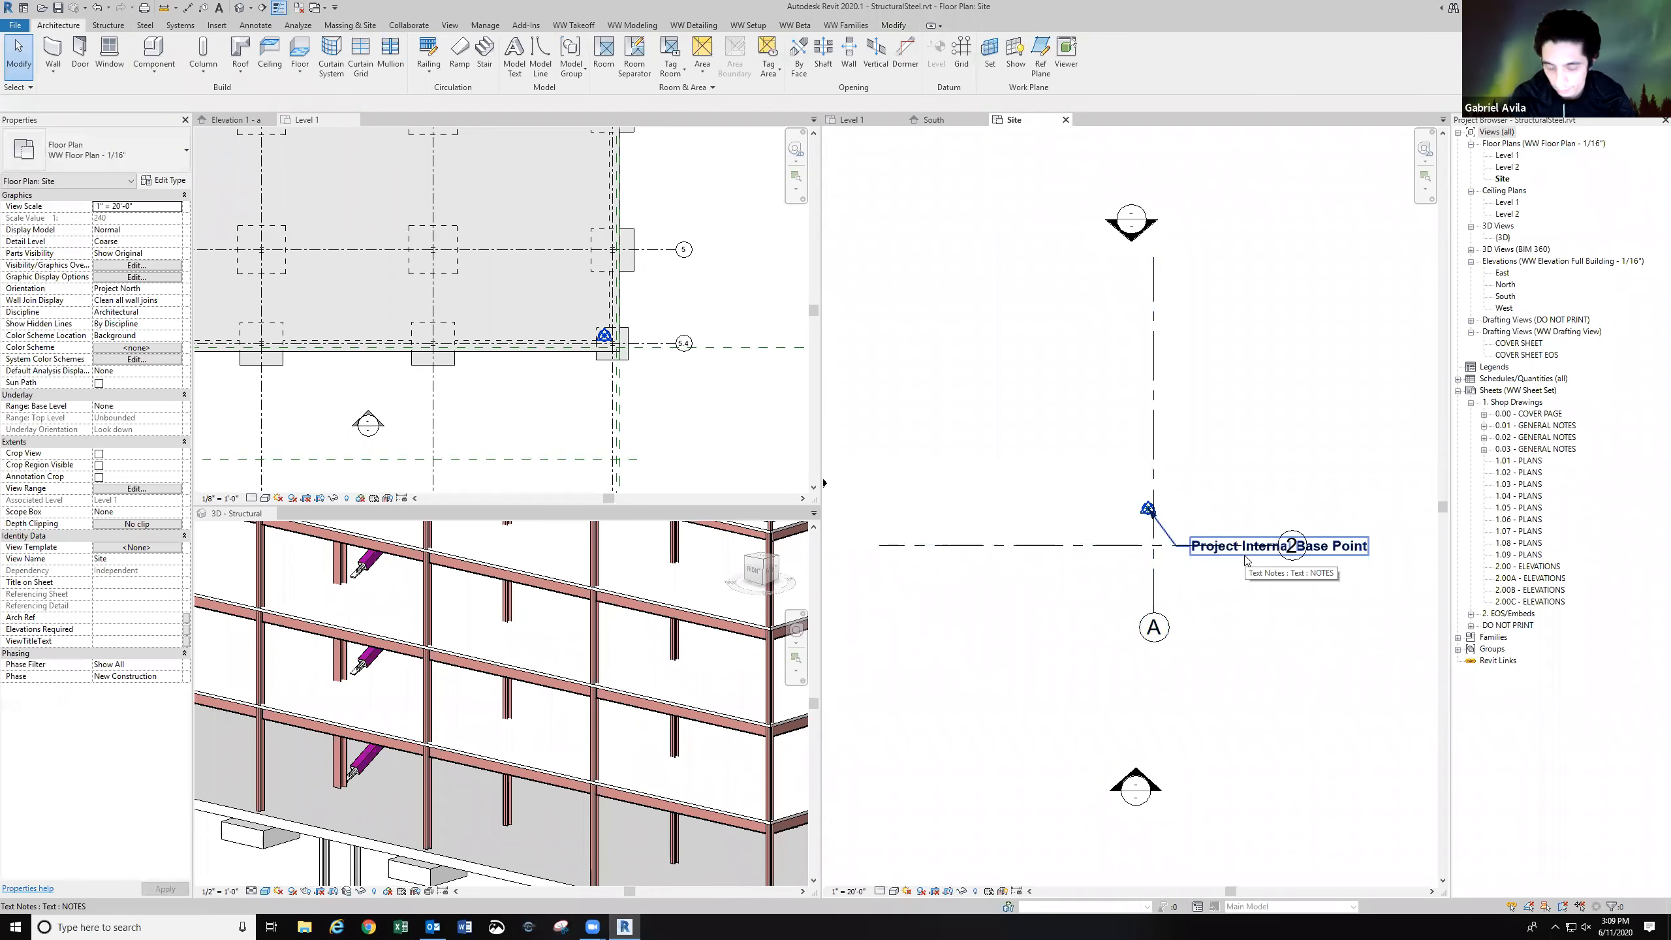
Move the Project Internal Base Point text note down, clear of the horizontal grid's bubble.
{"action": "double_click", "coordinate": [1293, 550]}
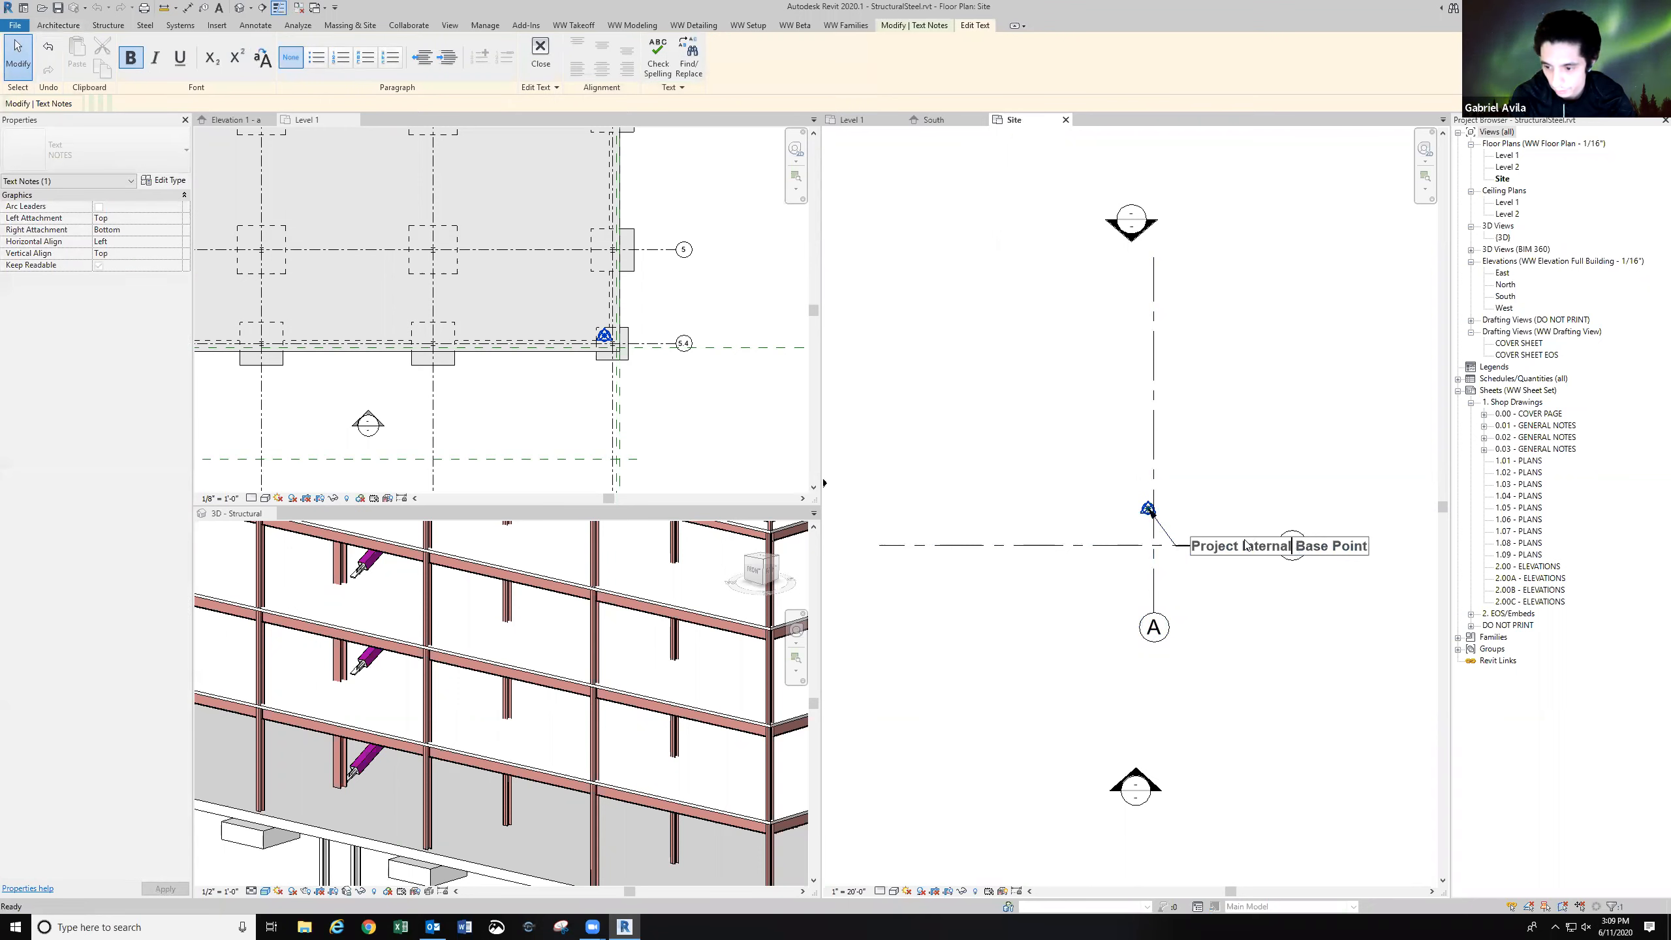
{"action": "key", "text": "Escape"}
{"action": "left_click", "coordinate": [862, 464]}
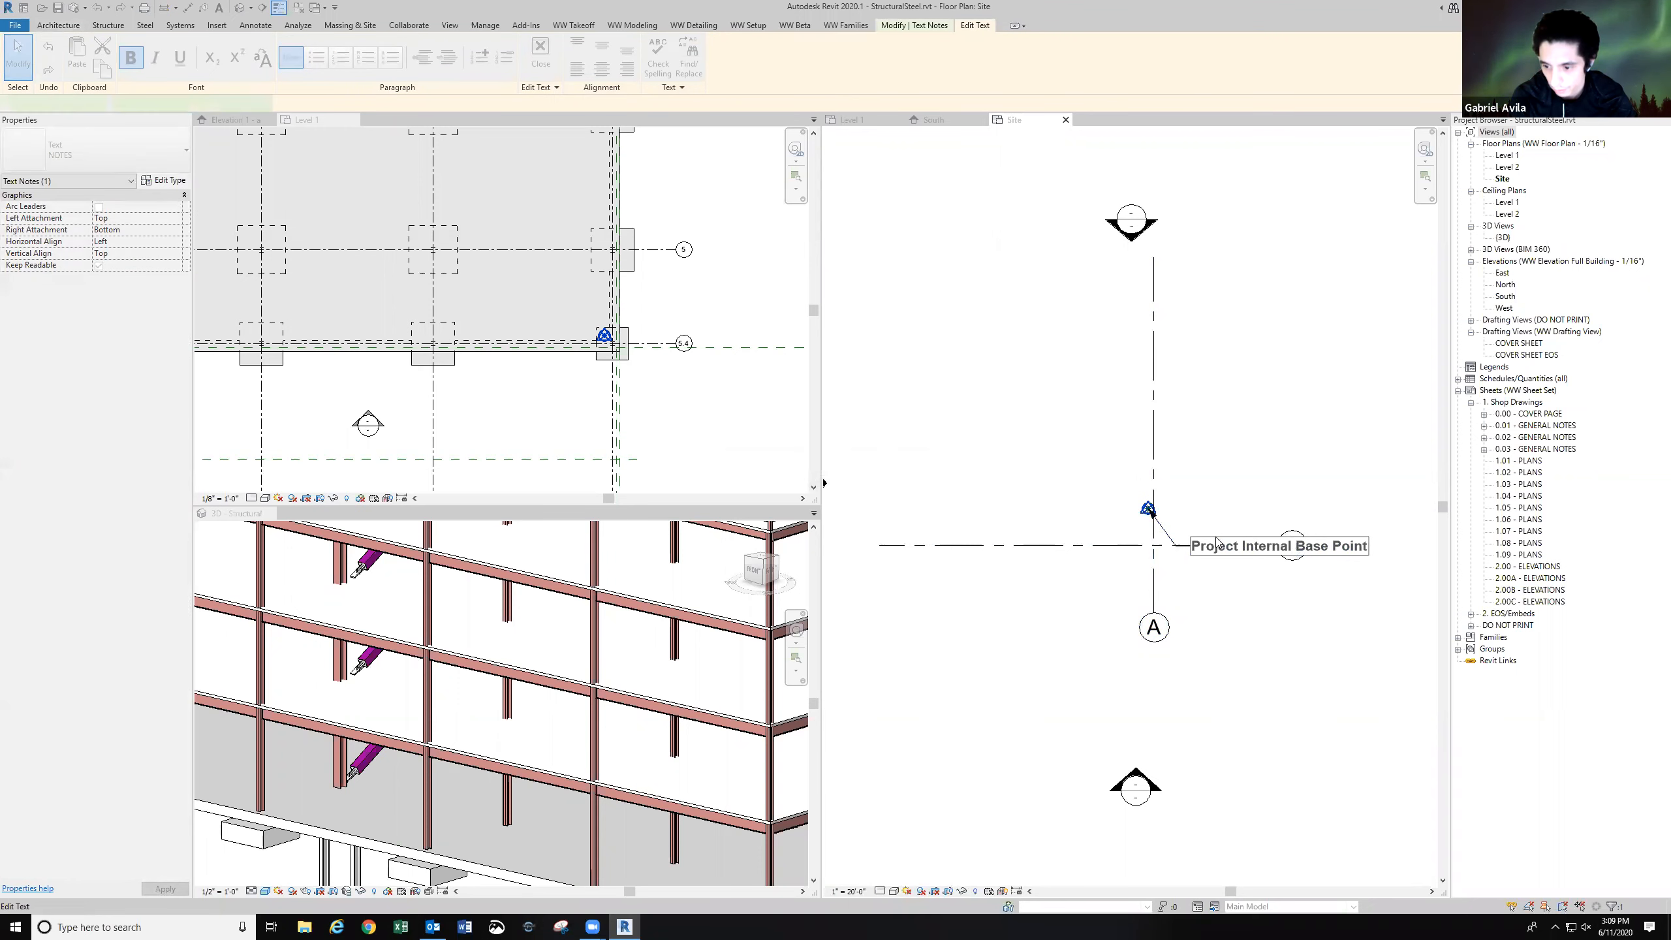
{"action": "left_click_drag", "start_coordinate": [1242, 546], "coordinate": [1248, 579]}
Rename the horizontal grid as 5.4.
{"action": "left_click", "coordinate": [1290, 545]}
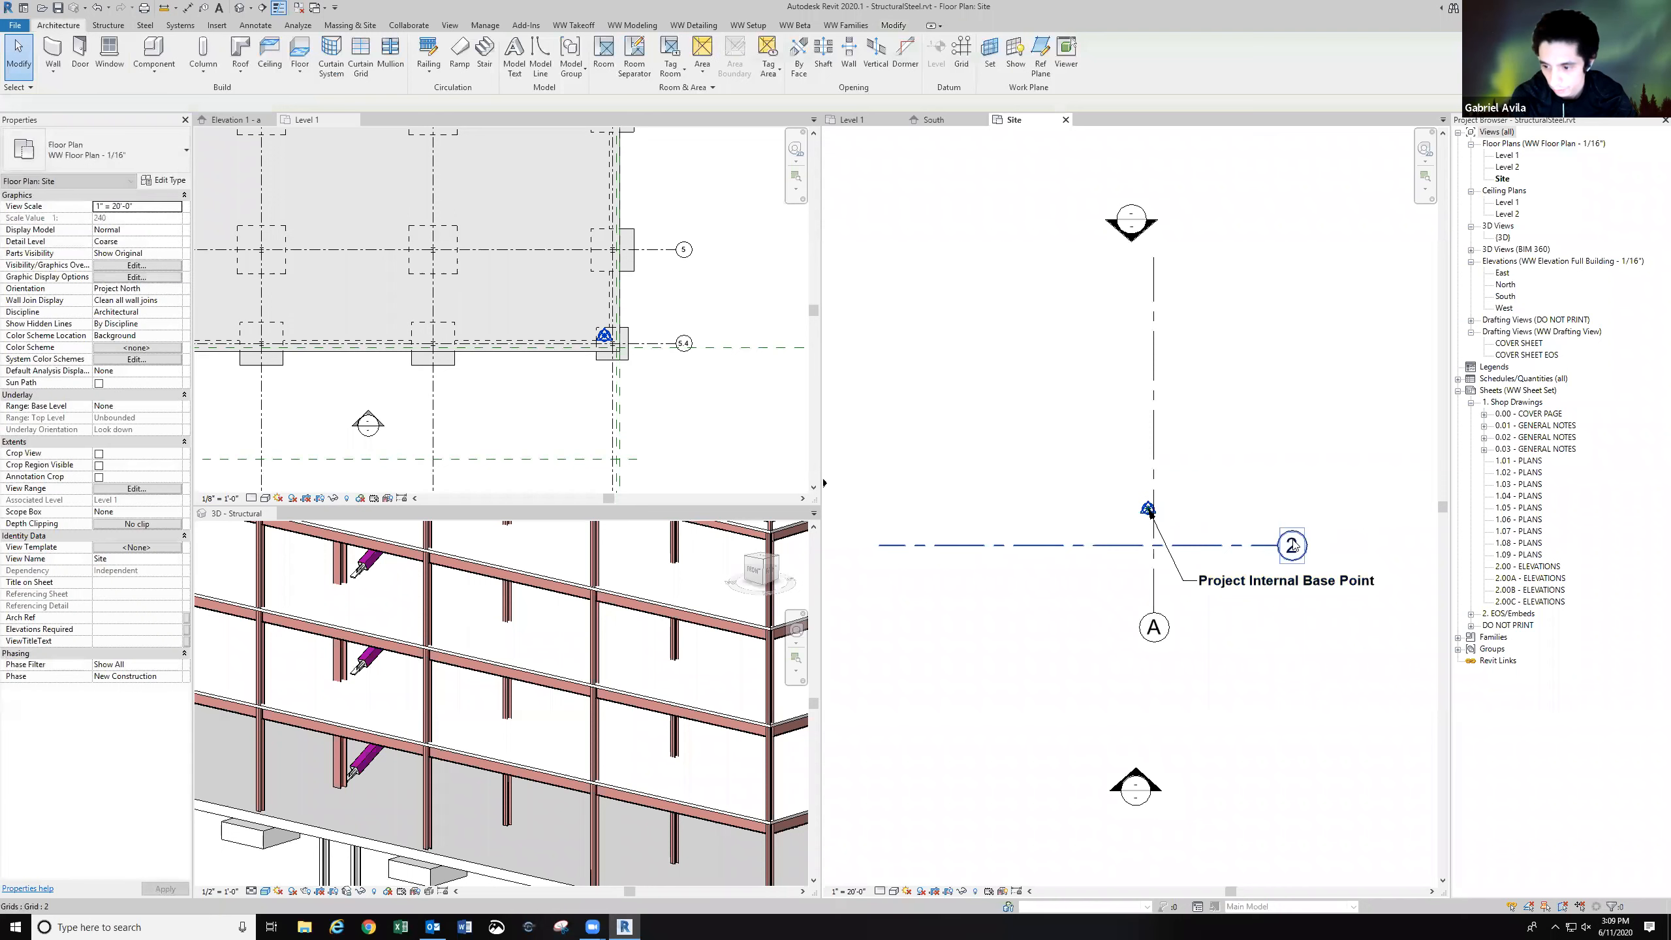
{"action": "left_click", "coordinate": [1293, 540]}
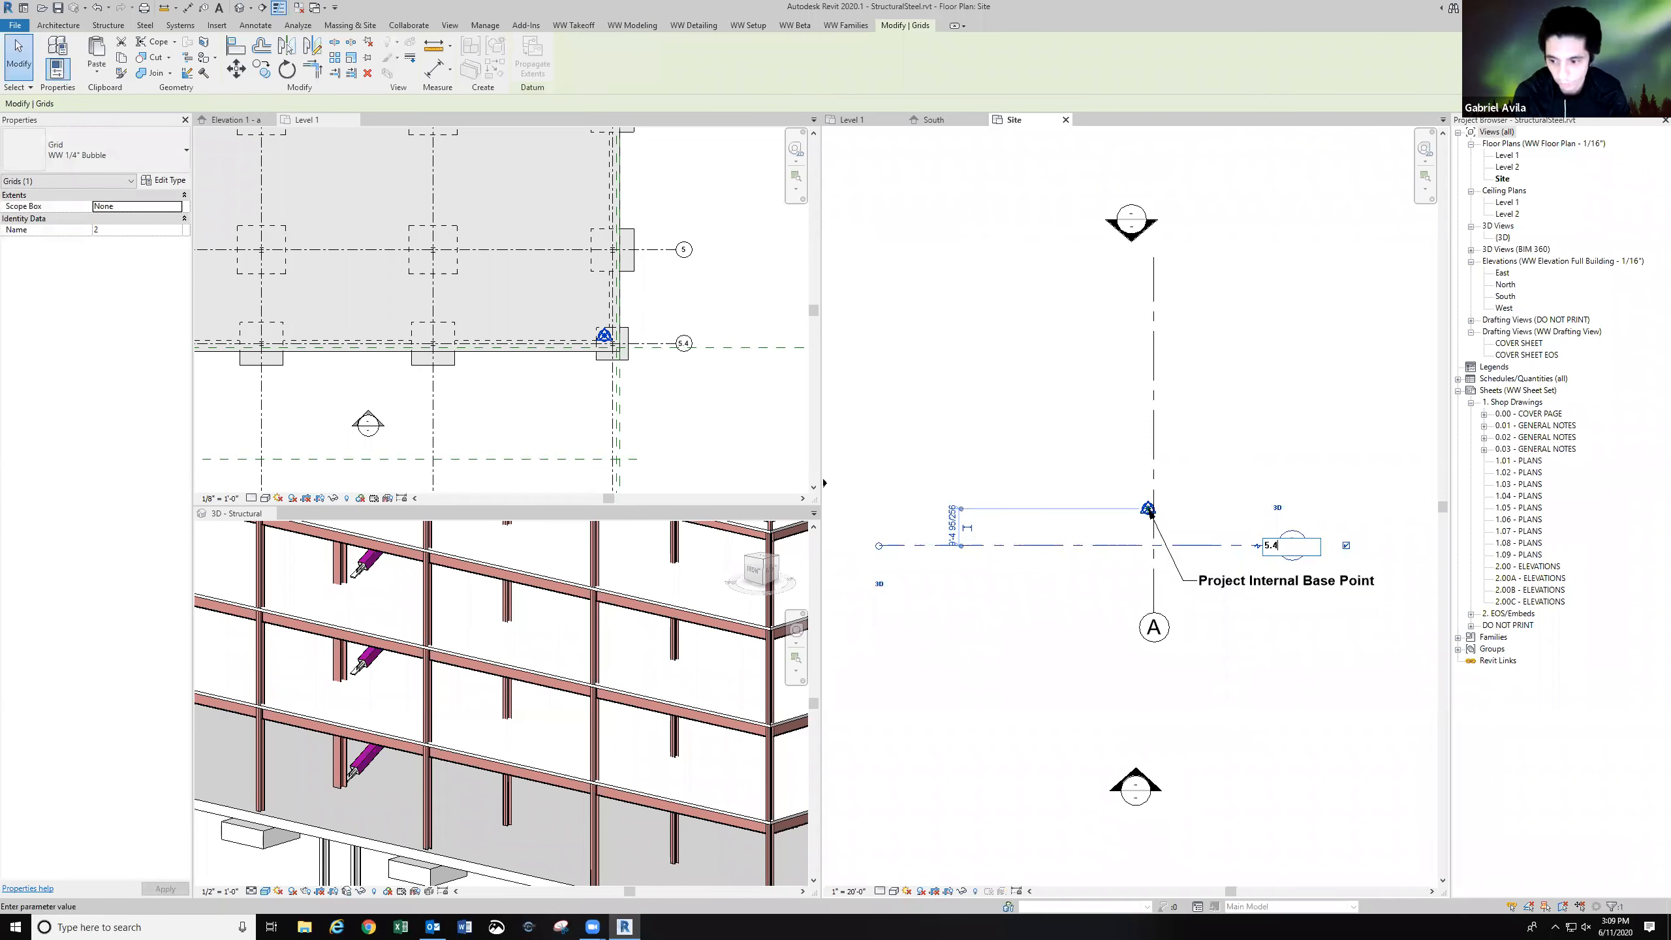
{"action": "key", "text": "Return"}
{"action": "left_click", "coordinate": [1234, 507]}
Move grids A and 5.4 together so that grid 5.4 passes through the project base point.
{"action": "scroll", "coordinate": [1117, 539], "scroll_direction": "up", "scroll_amount": 3}
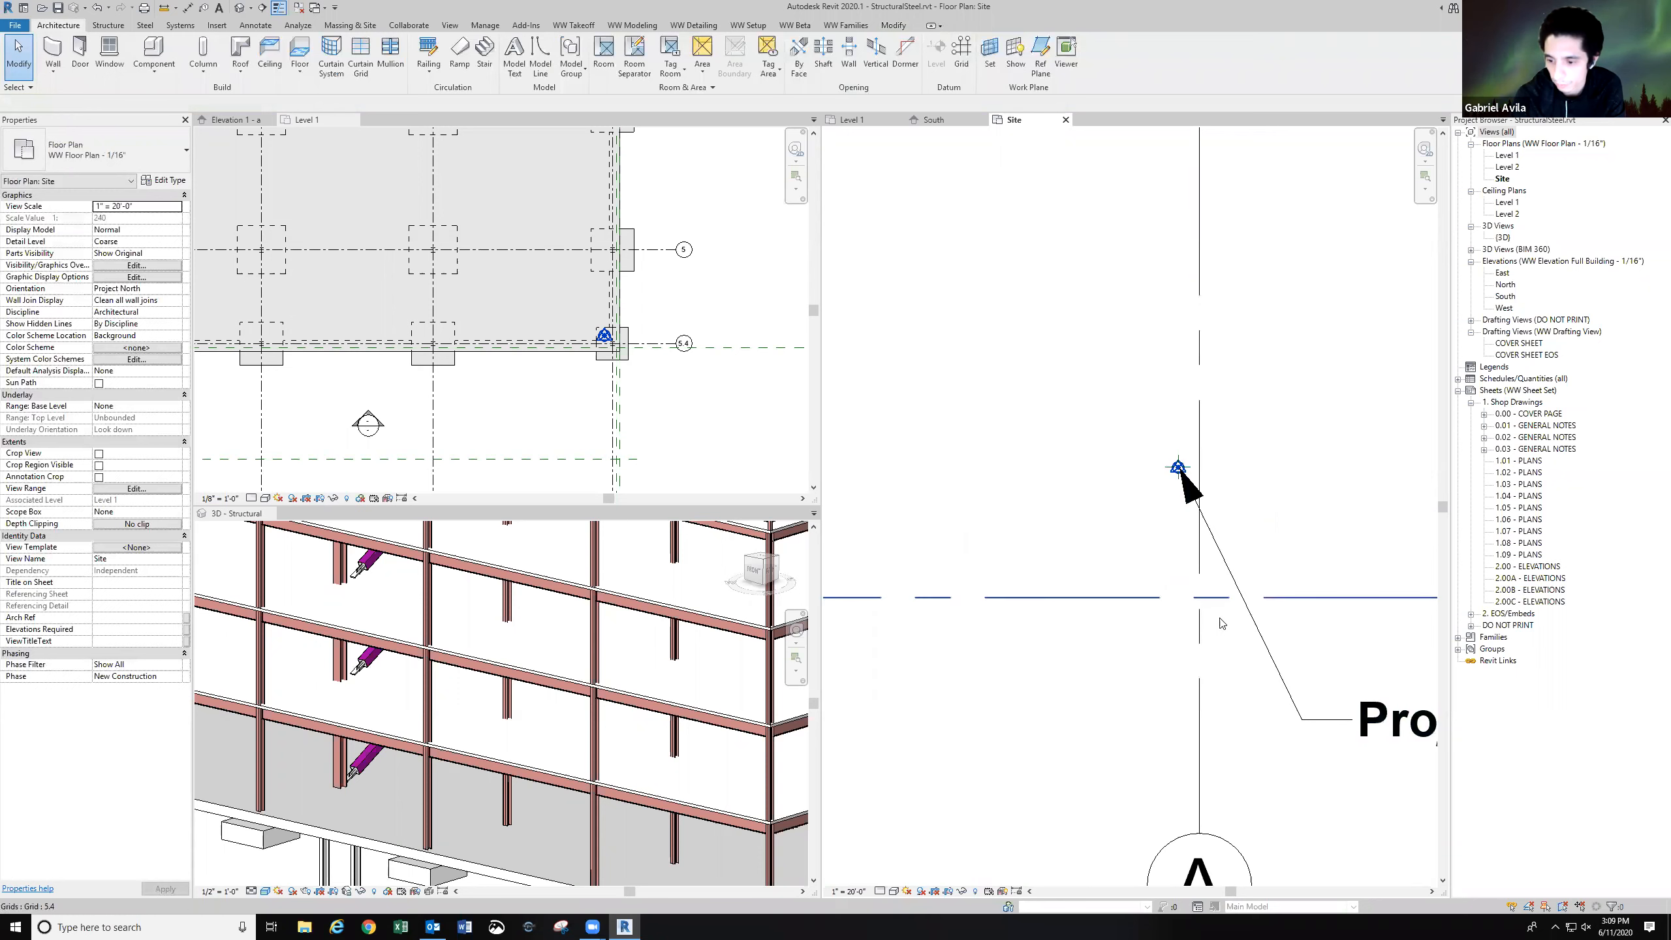
{"action": "left_click", "coordinate": [1180, 582]}
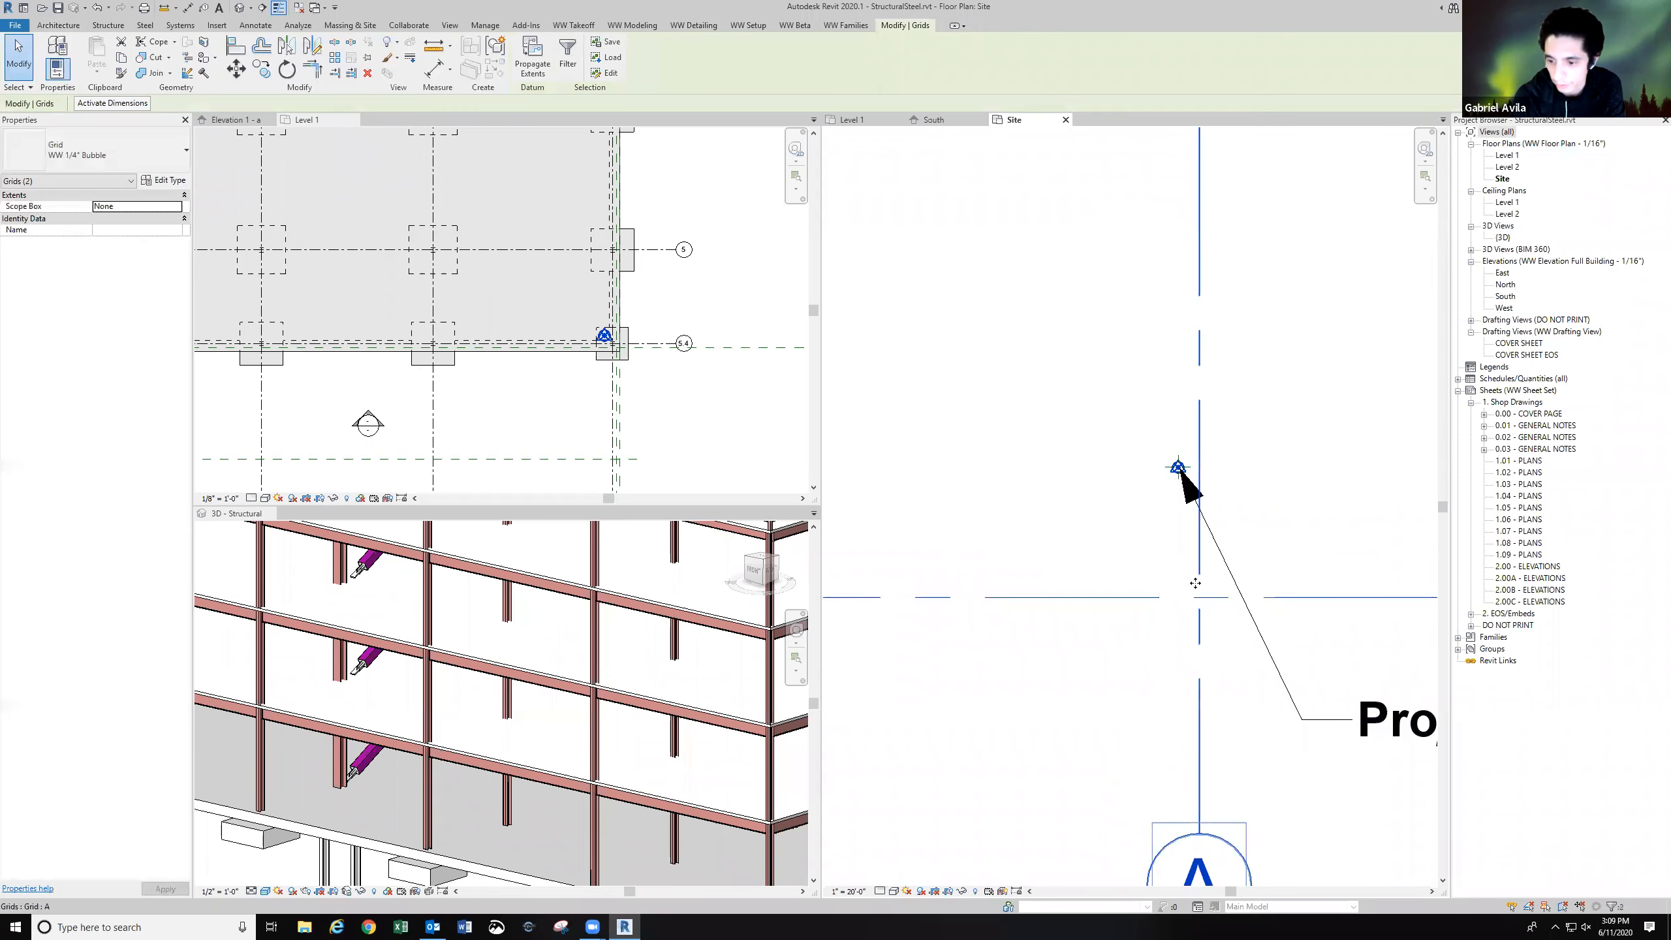
{"action": "left_click", "coordinate": [235, 68]}
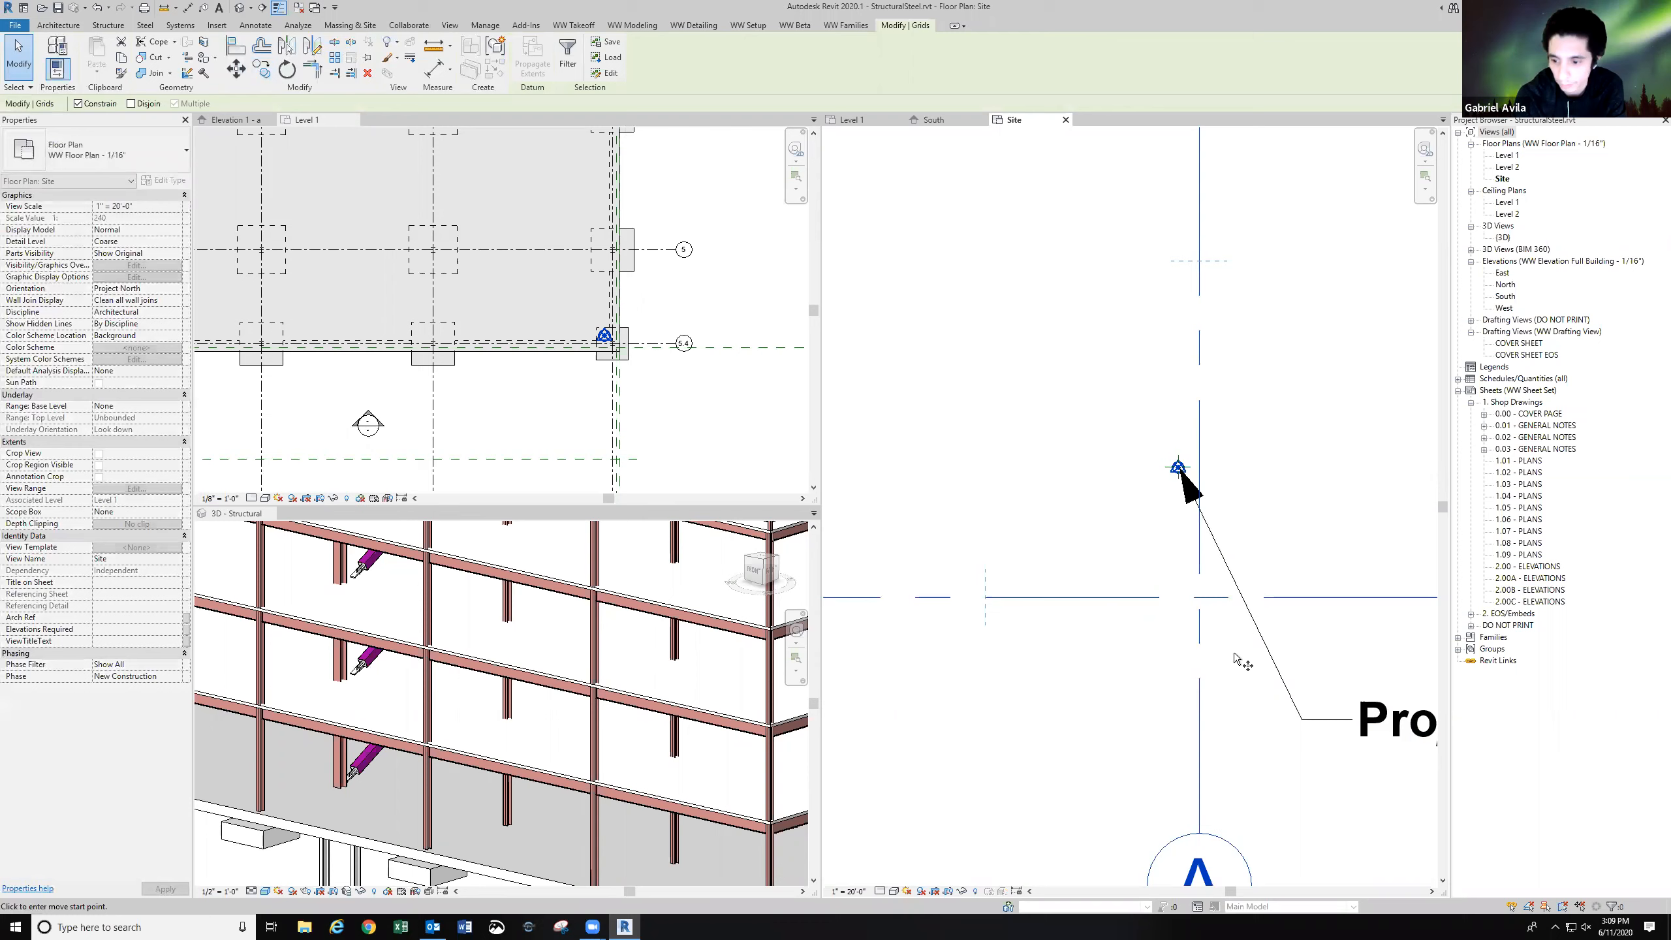
{"action": "left_click", "coordinate": [1179, 470]}
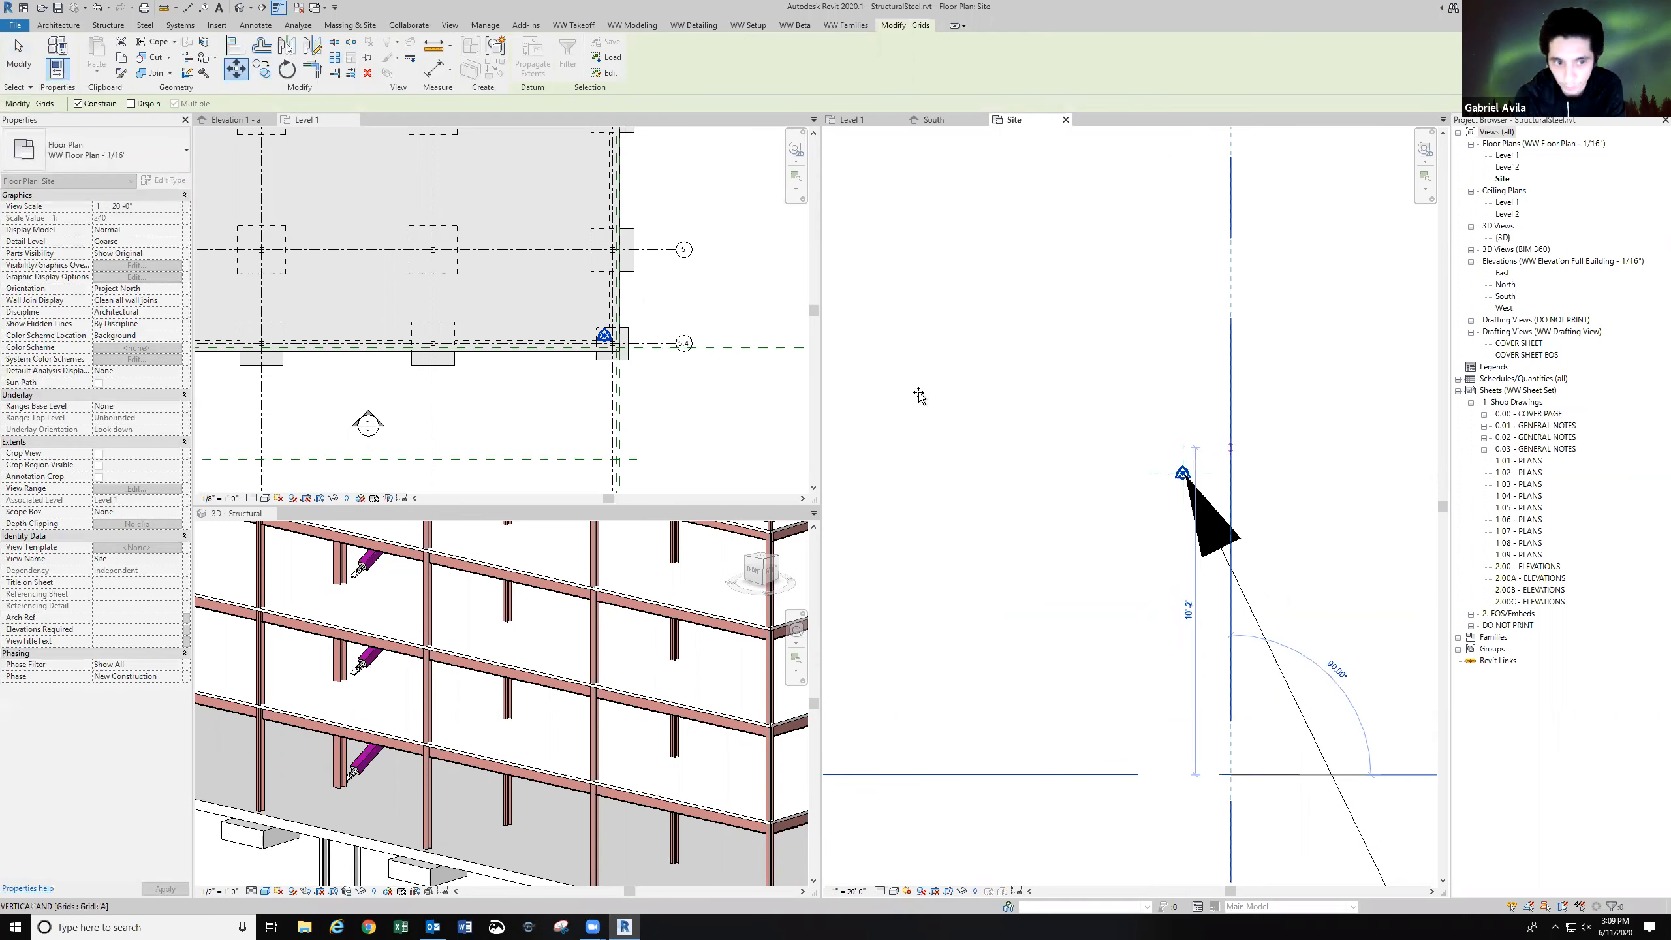
{"action": "left_click", "coordinate": [1174, 471]}
Offset the two grids from the project base point with moves of 1 foot and 1.5 feet.
{"action": "left_click", "coordinate": [237, 68]}
{"action": "left_click", "coordinate": [979, 320]}
{"action": "type", "text": "1"}
{"action": "key", "text": "Return"}
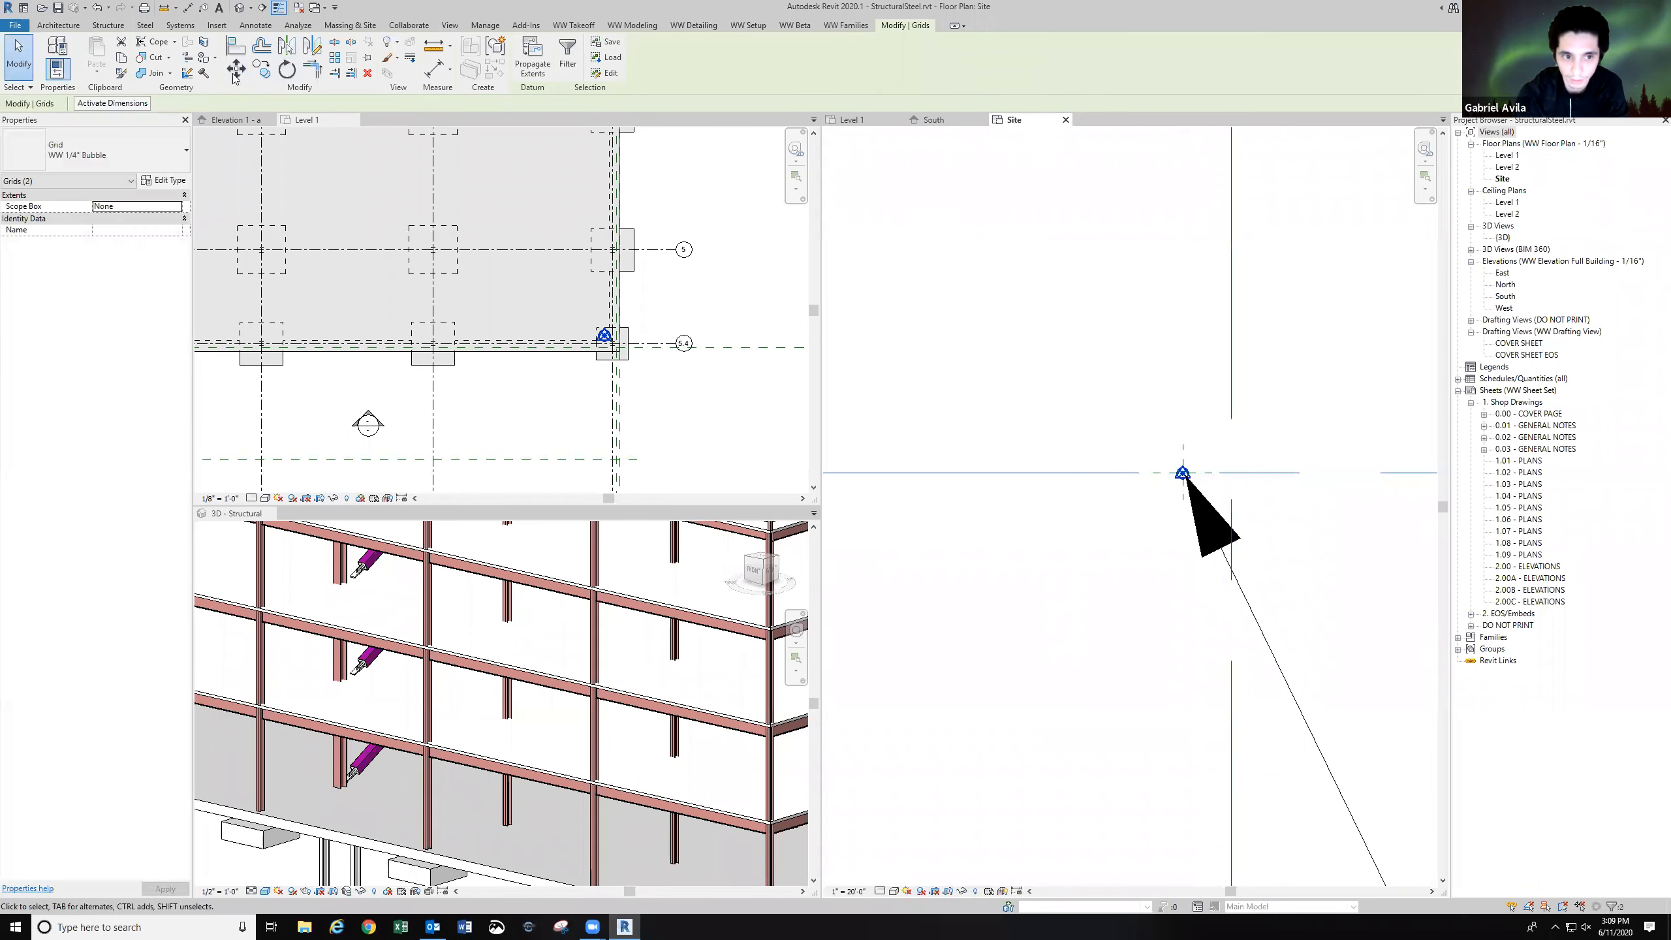
{"action": "left_click", "coordinate": [235, 69]}
{"action": "left_click", "coordinate": [911, 270]}
{"action": "type", "text": "1.5"}
{"action": "key", "text": "Return"}
{"action": "middle_click_drag", "start_coordinate": [1042, 389], "coordinate": [1111, 460]}
{"action": "scroll", "coordinate": [1066, 434], "scroll_direction": "down", "scroll_amount": 3}
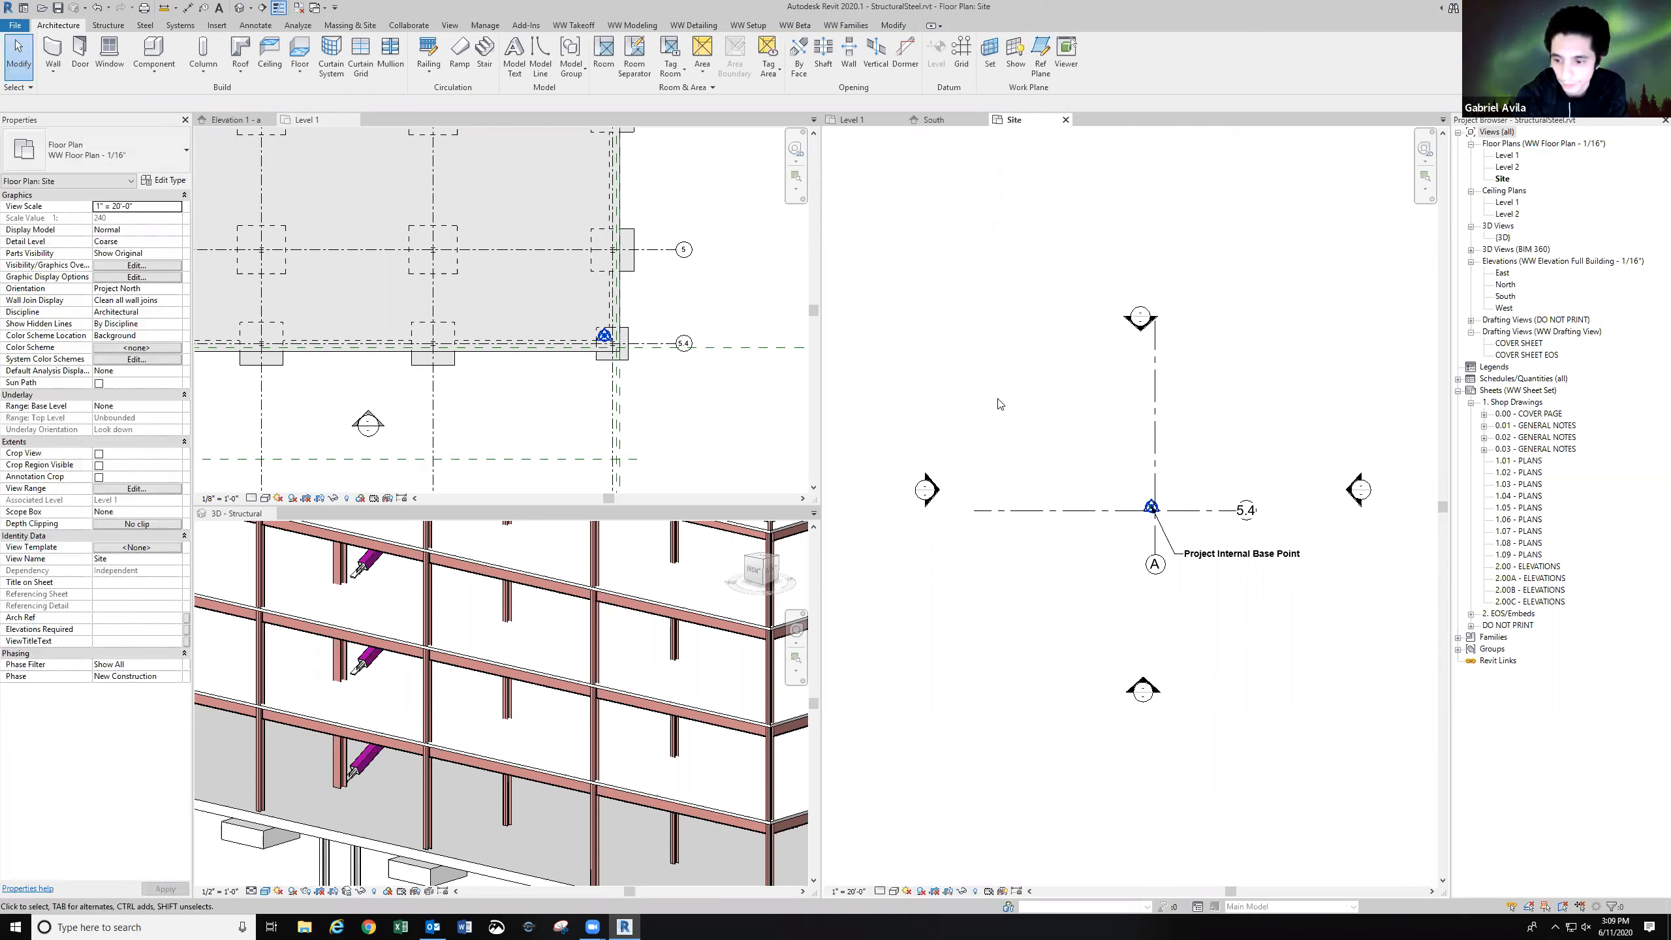
Check the spacing between grids B and C in the reference Level 1 plan with an aligned dimension, without keeping it.
{"action": "left_click", "coordinate": [706, 290]}
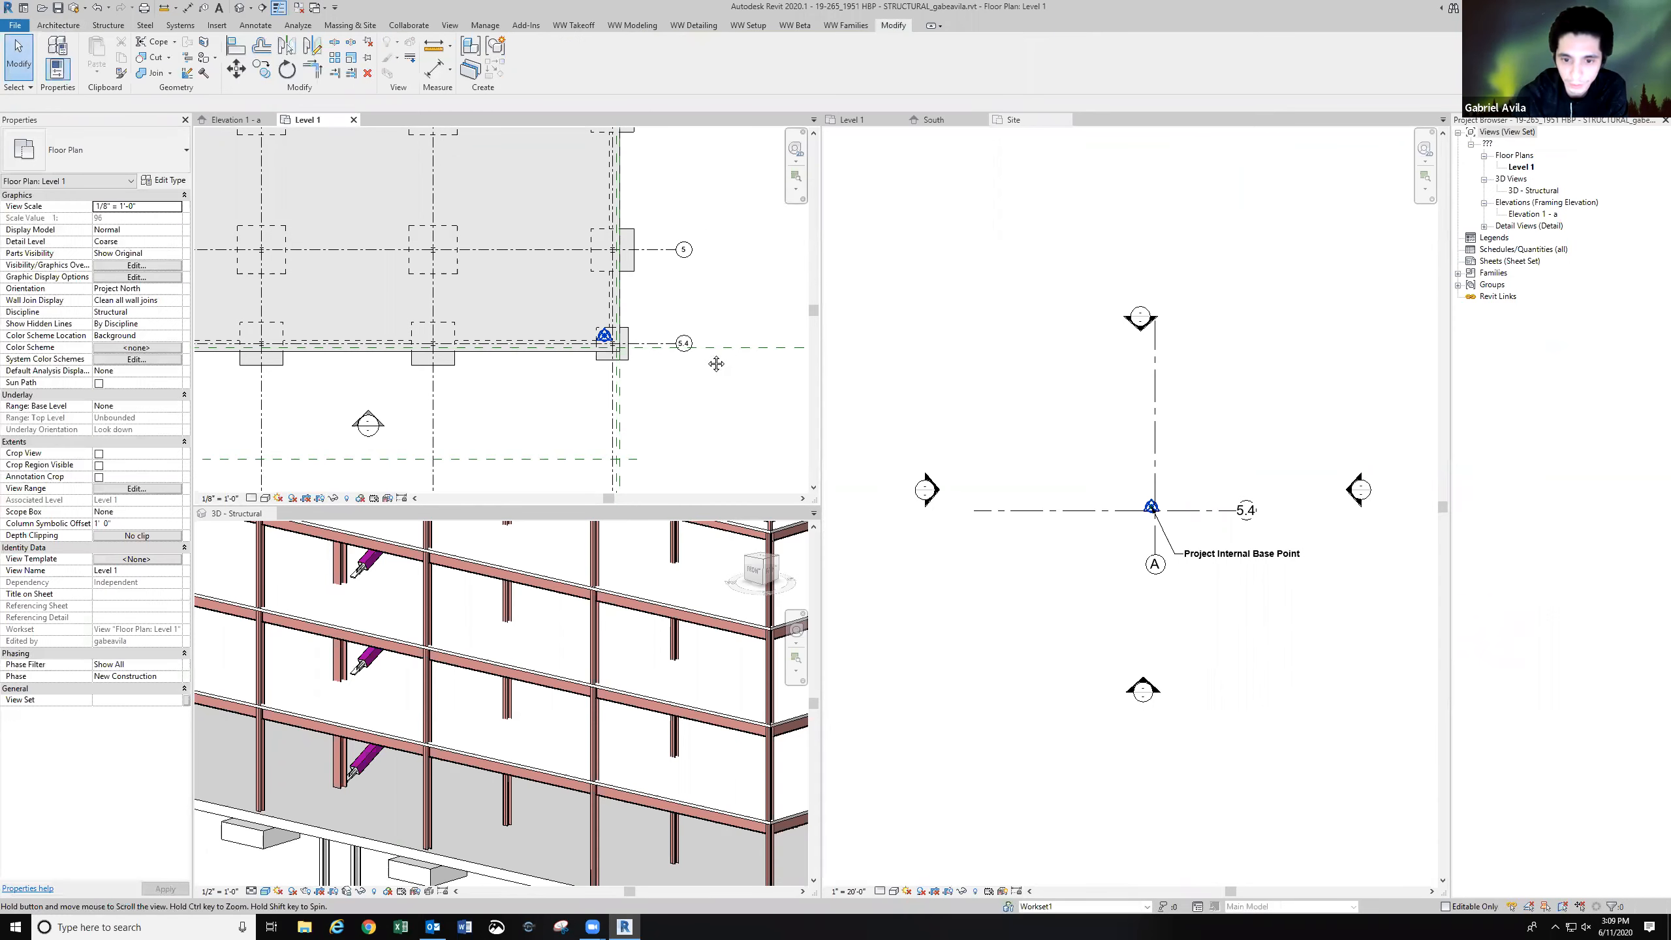
{"action": "mouse_move", "coordinate": [699, 256]}
{"action": "middle_mouse_down"}
{"action": "mouse_move", "coordinate": [707, 408]}
{"action": "mouse_move", "coordinate": [730, 306]}
{"action": "mouse_move", "coordinate": [744, 318]}
{"action": "middle_mouse_up"}
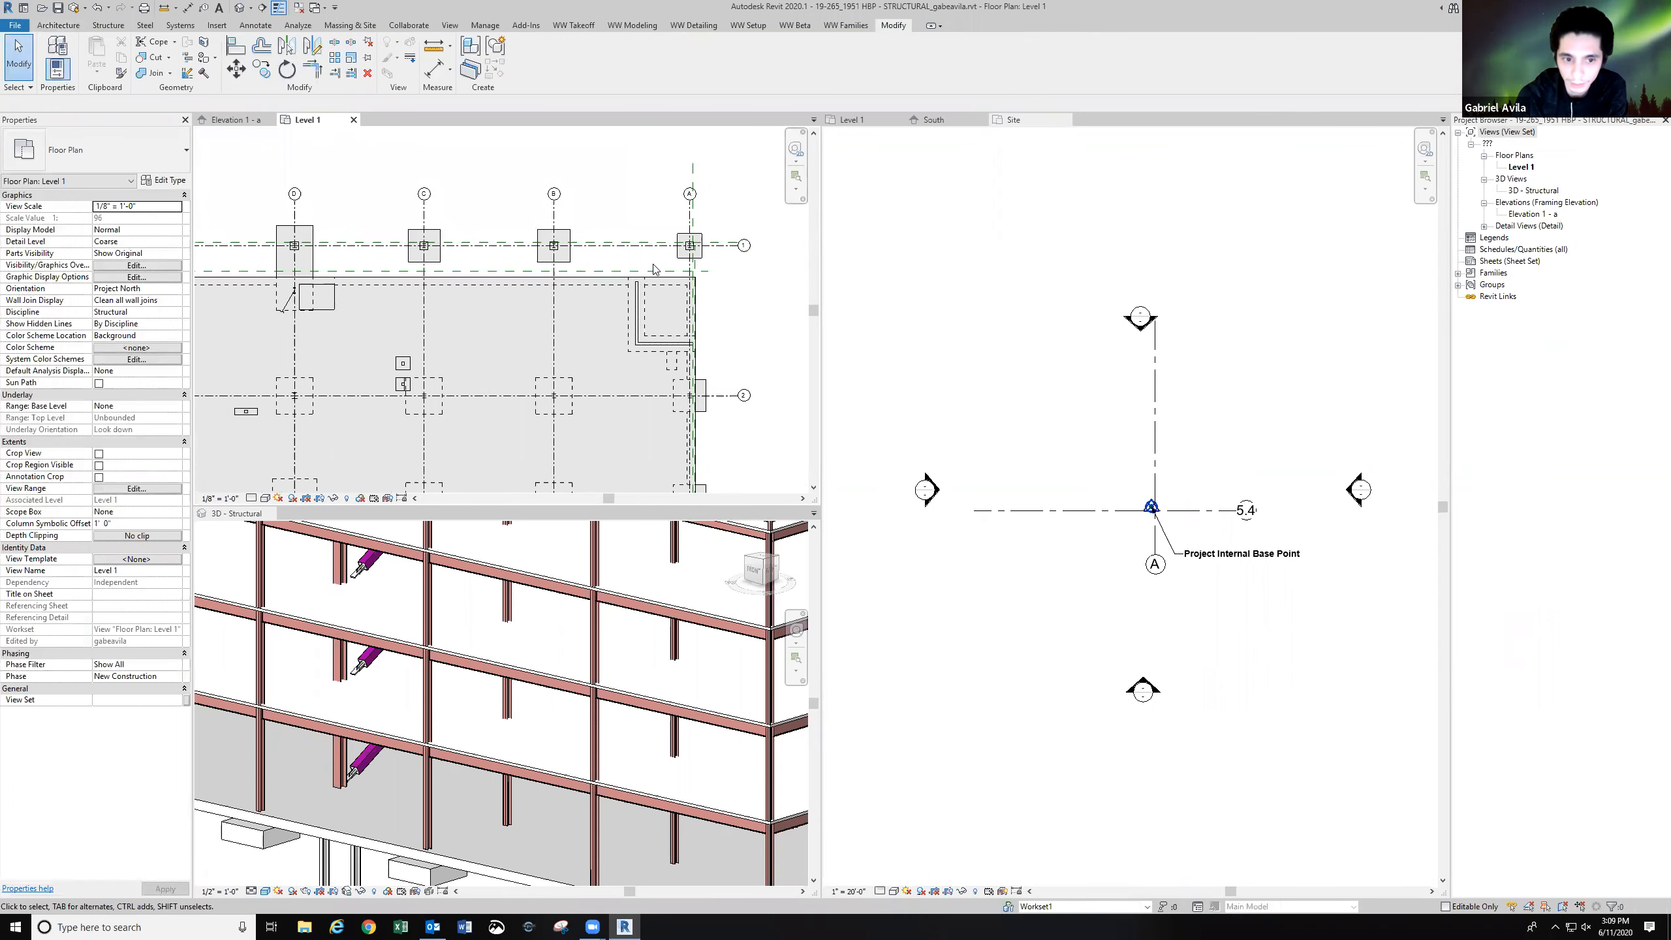
{"action": "left_click", "coordinate": [434, 68]}
{"action": "left_click", "coordinate": [553, 217]}
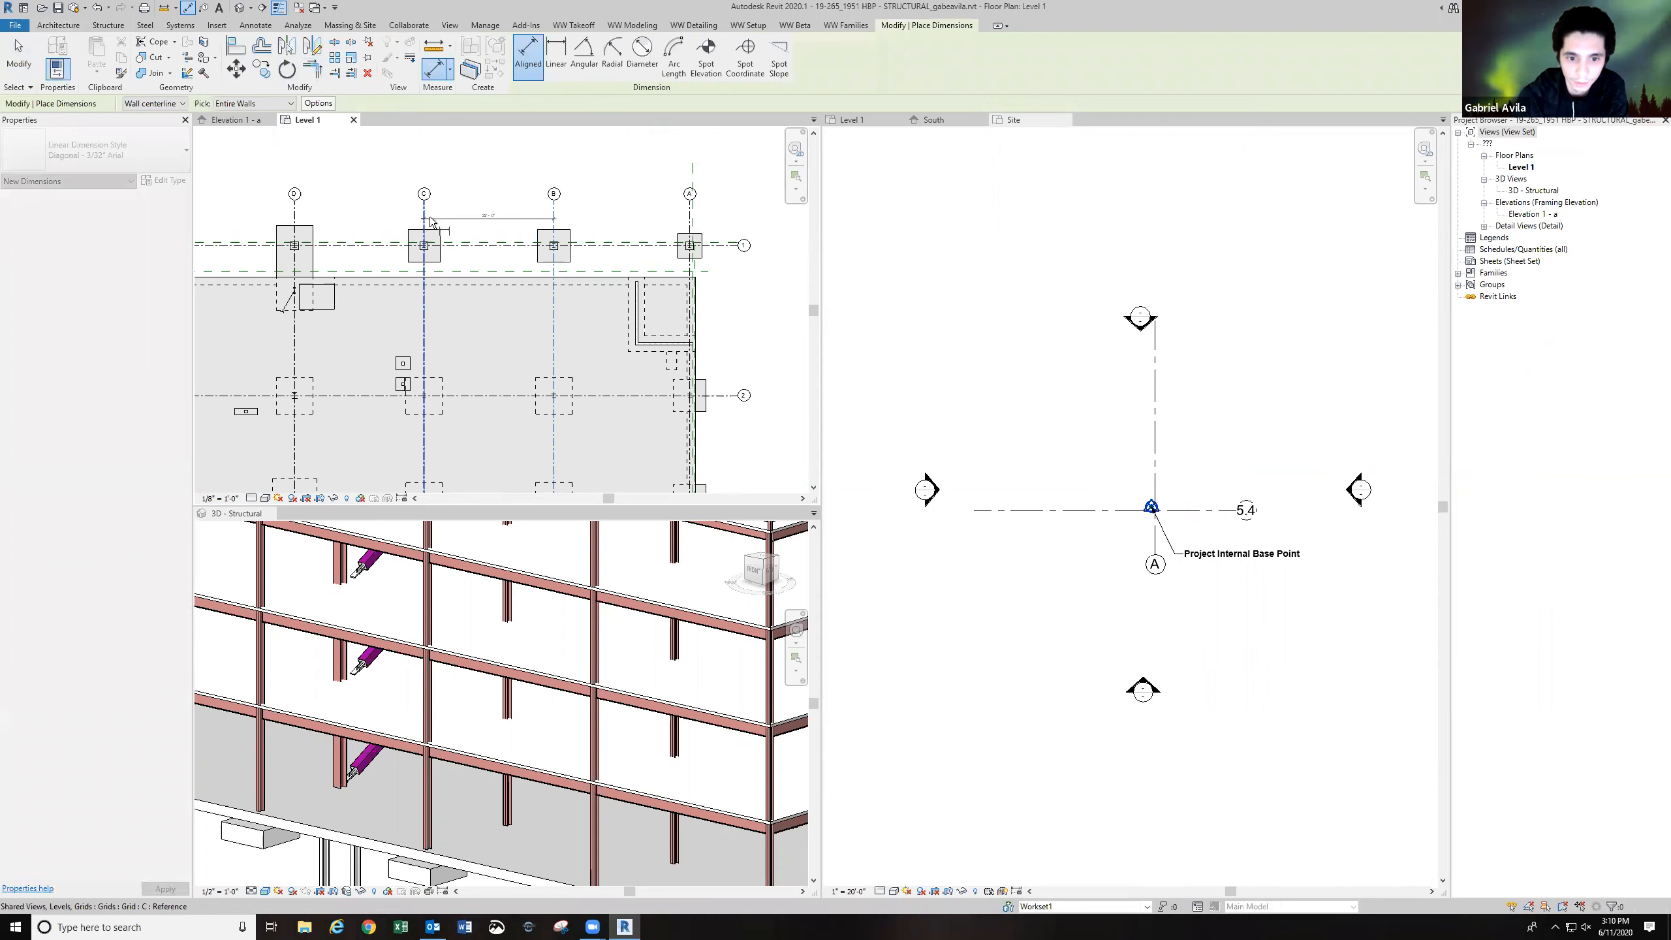
{"action": "scroll", "coordinate": [431, 220], "scroll_direction": "up", "scroll_amount": 3}
{"action": "scroll", "coordinate": [433, 219], "scroll_direction": "down", "scroll_amount": 2}
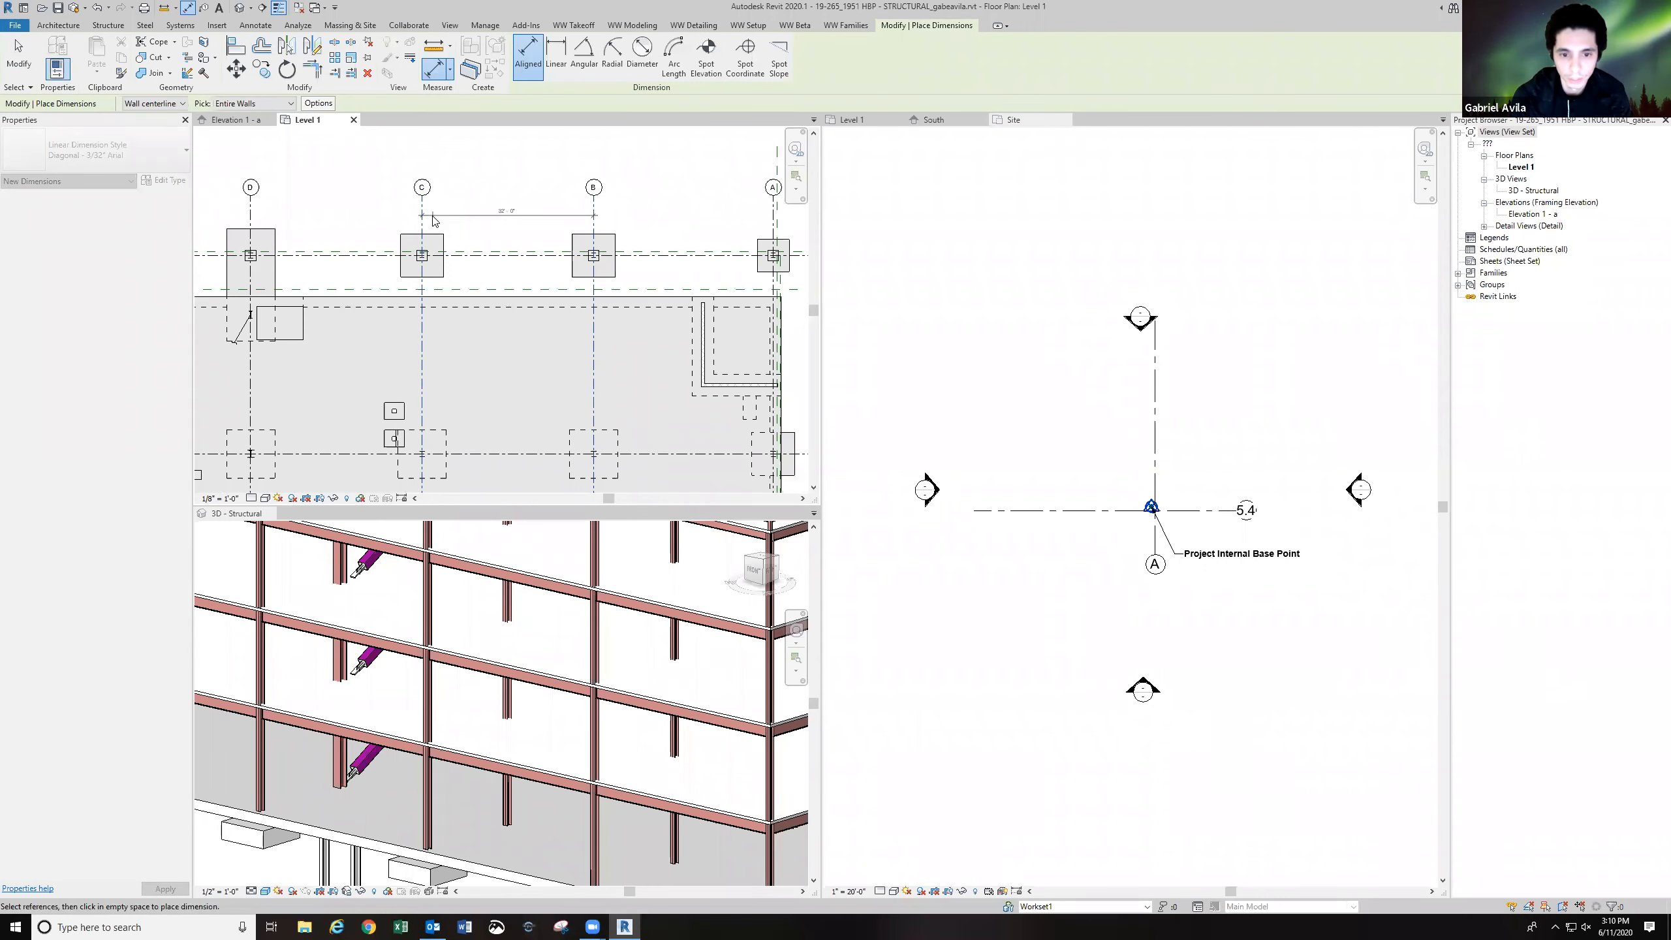
{"action": "scroll", "coordinate": [433, 221], "scroll_direction": "down", "scroll_amount": 2}
{"action": "key", "text": "Escape"}
{"action": "key", "text": "Escape"}
In the StructuralSteel Site plan, copy grid A 32 feet to the west.
{"action": "left_click", "coordinate": [1052, 366]}
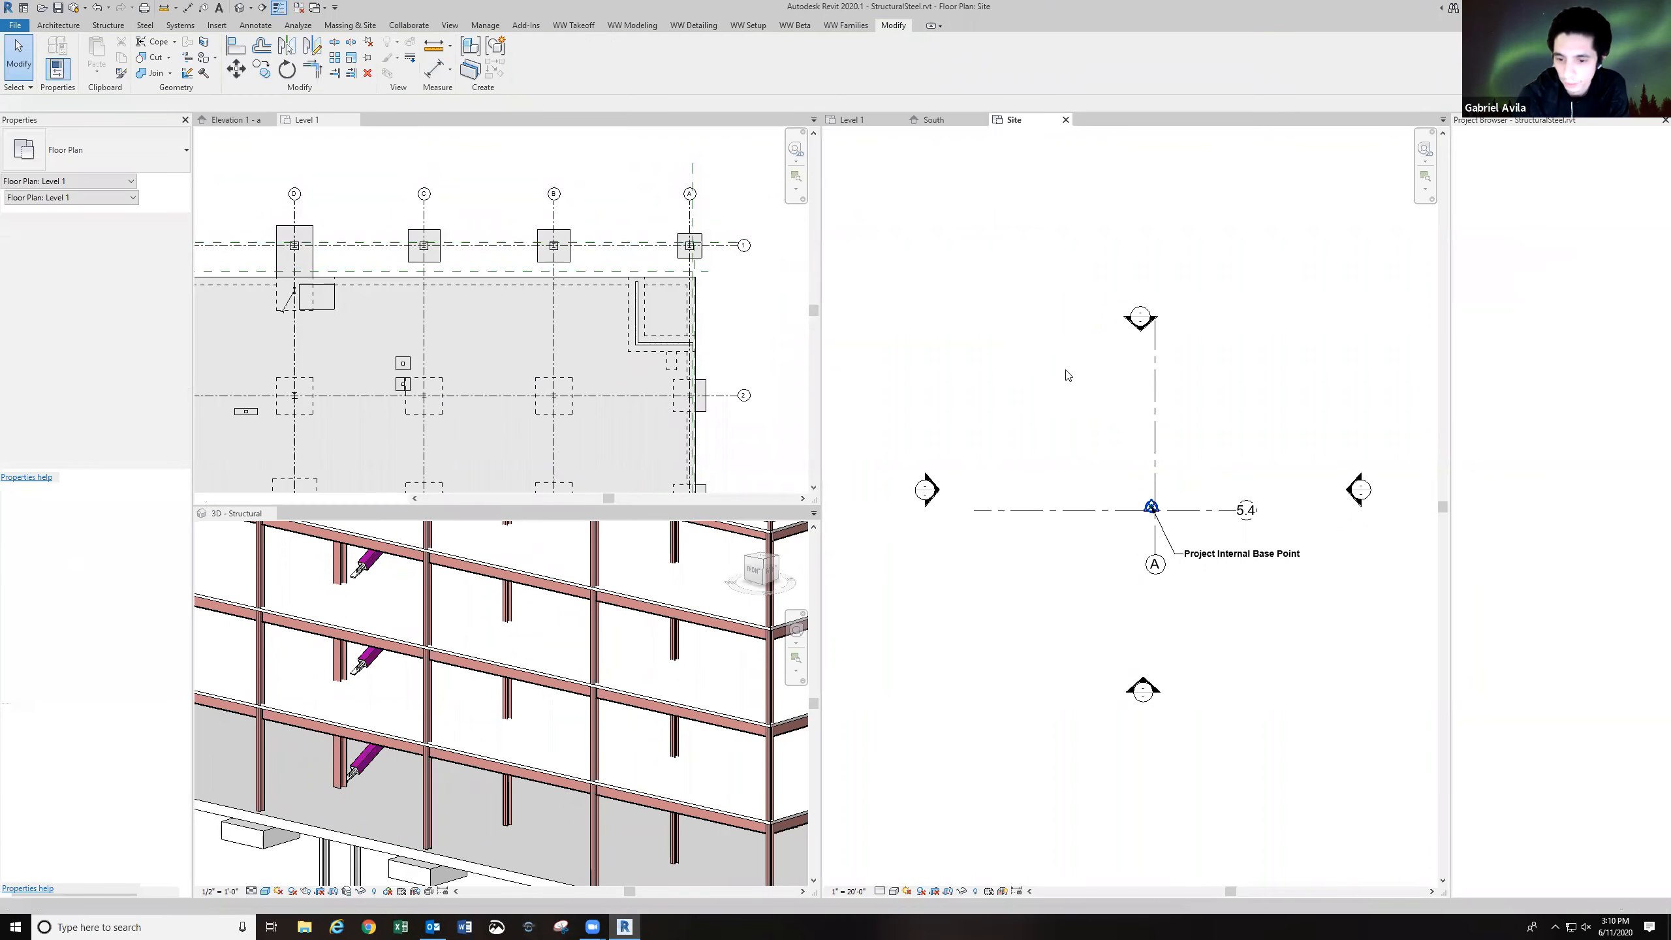
{"action": "left_click", "coordinate": [1153, 398]}
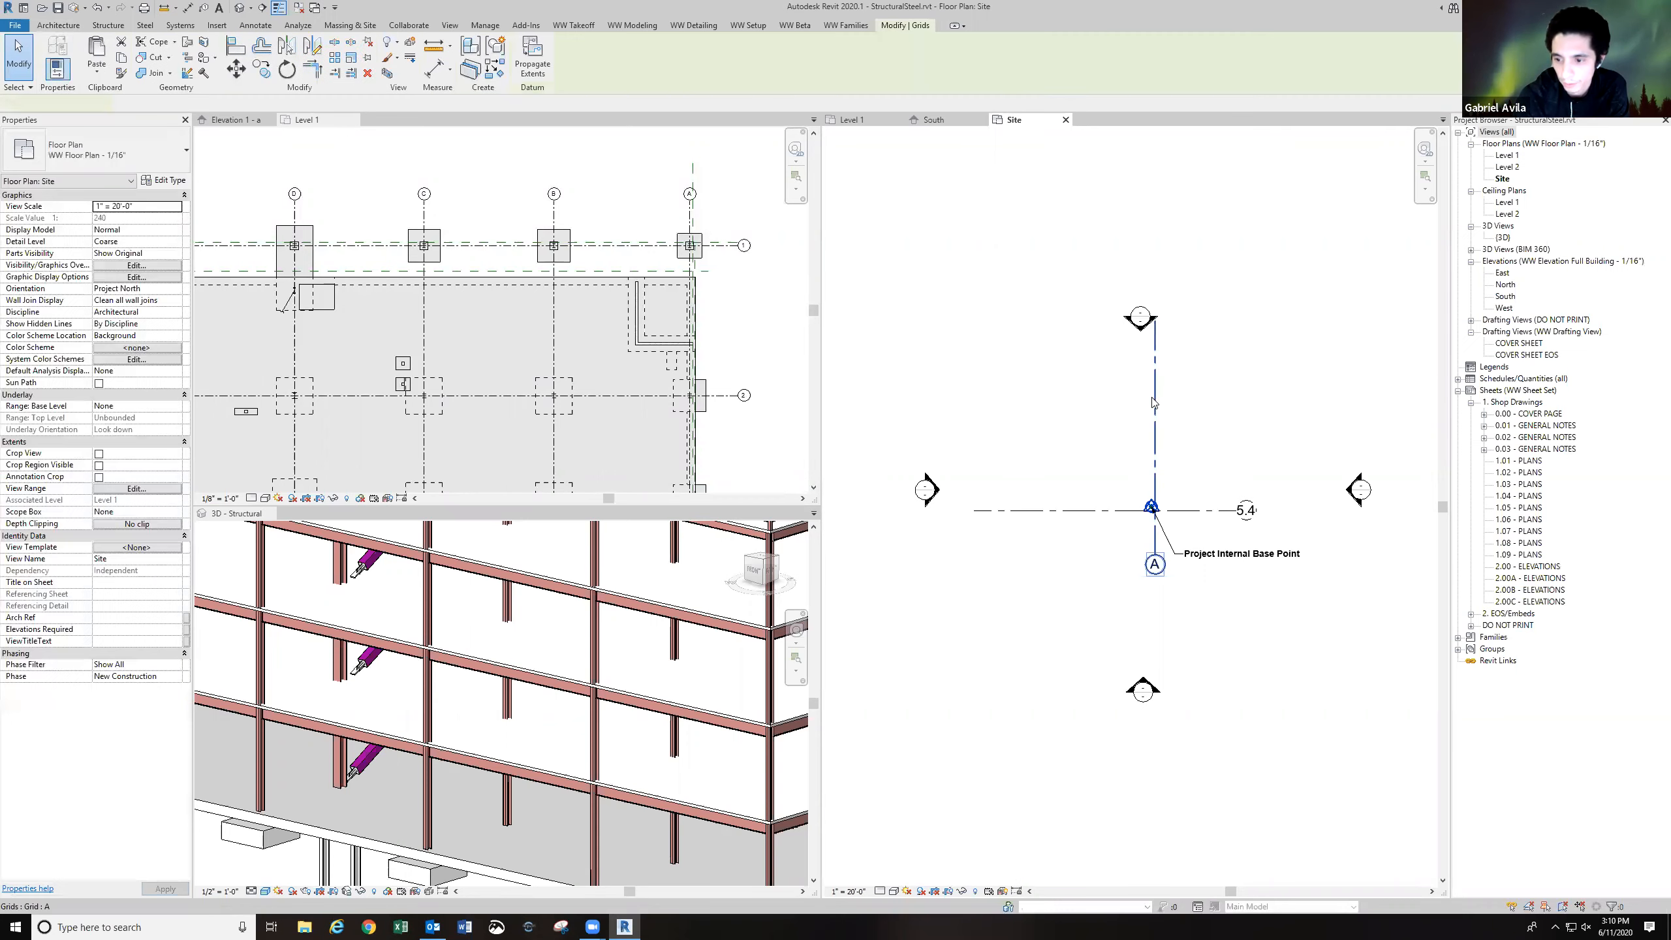
{"action": "left_click", "coordinate": [260, 71]}
{"action": "left_click", "coordinate": [78, 104]}
{"action": "middle_click_drag", "start_coordinate": [989, 331], "coordinate": [1092, 347]}
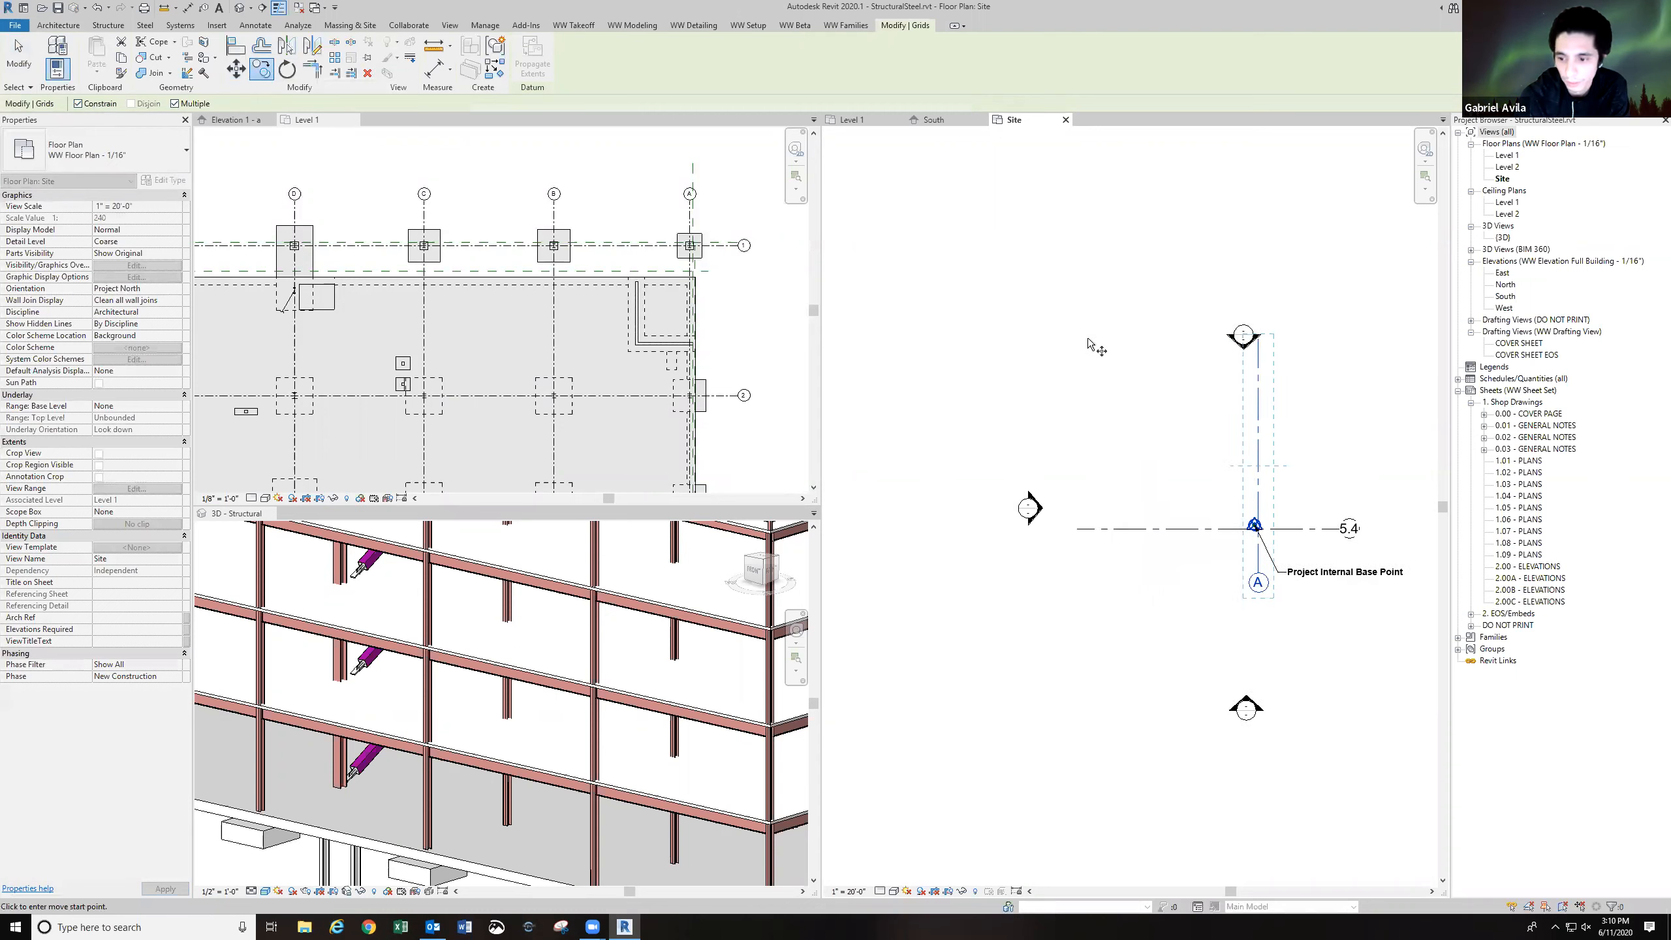
{"action": "scroll", "coordinate": [1093, 346], "scroll_direction": "down", "scroll_amount": 1}
{"action": "left_click", "coordinate": [1148, 377]}
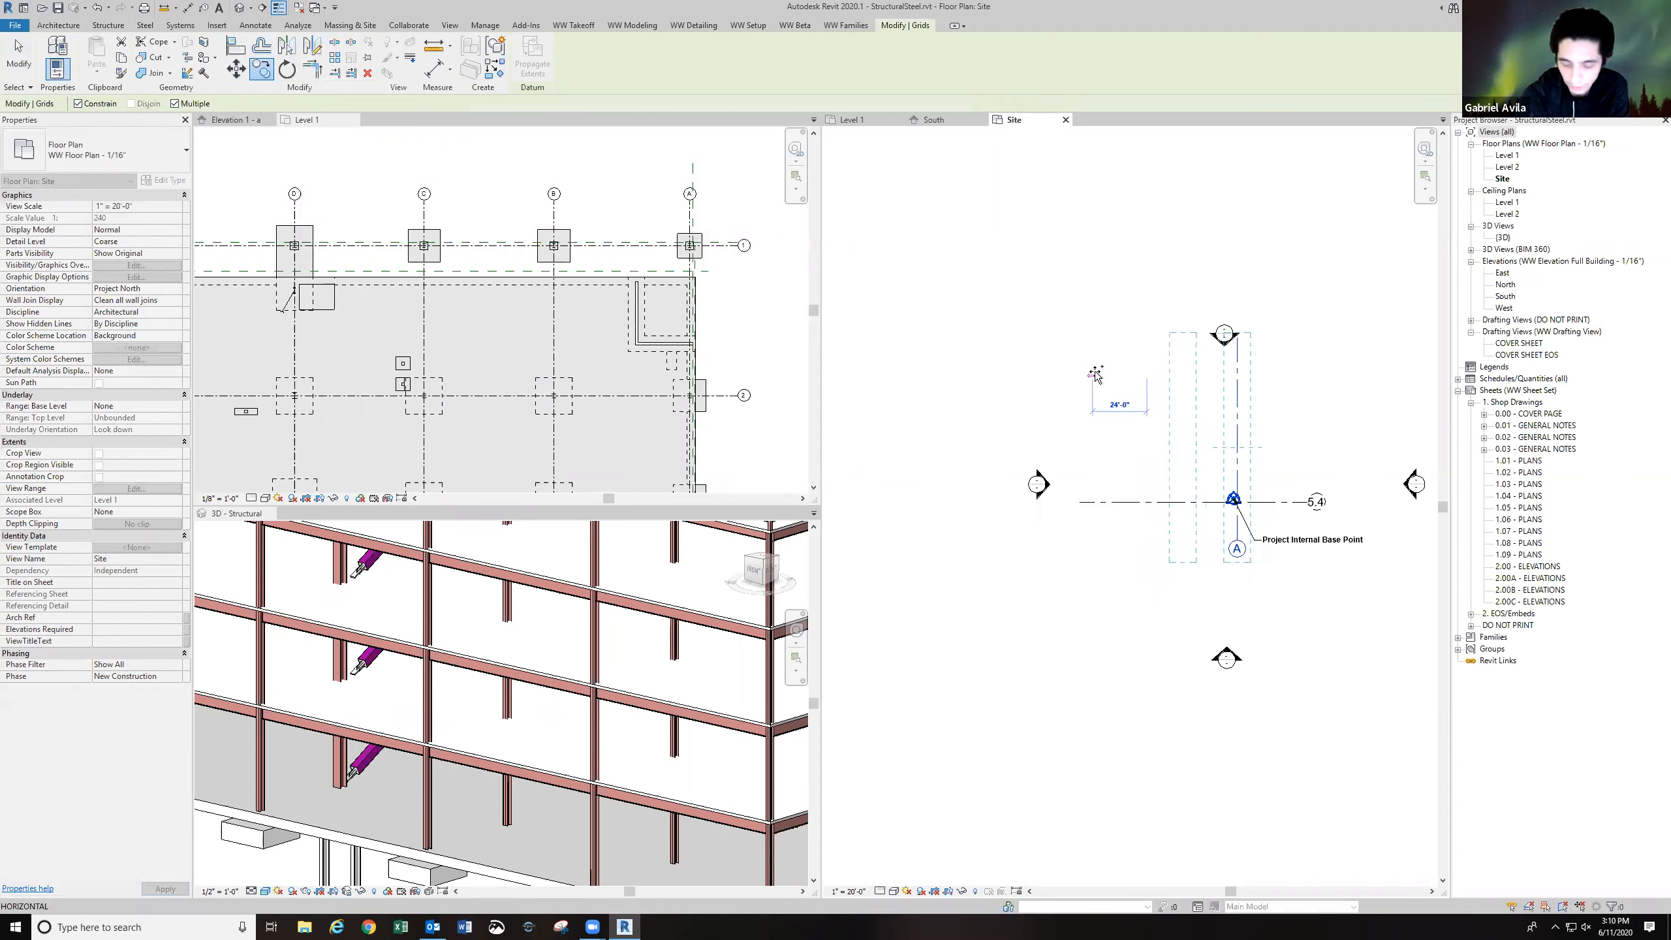
{"action": "type", "text": "32"}
{"action": "key", "text": "Return"}
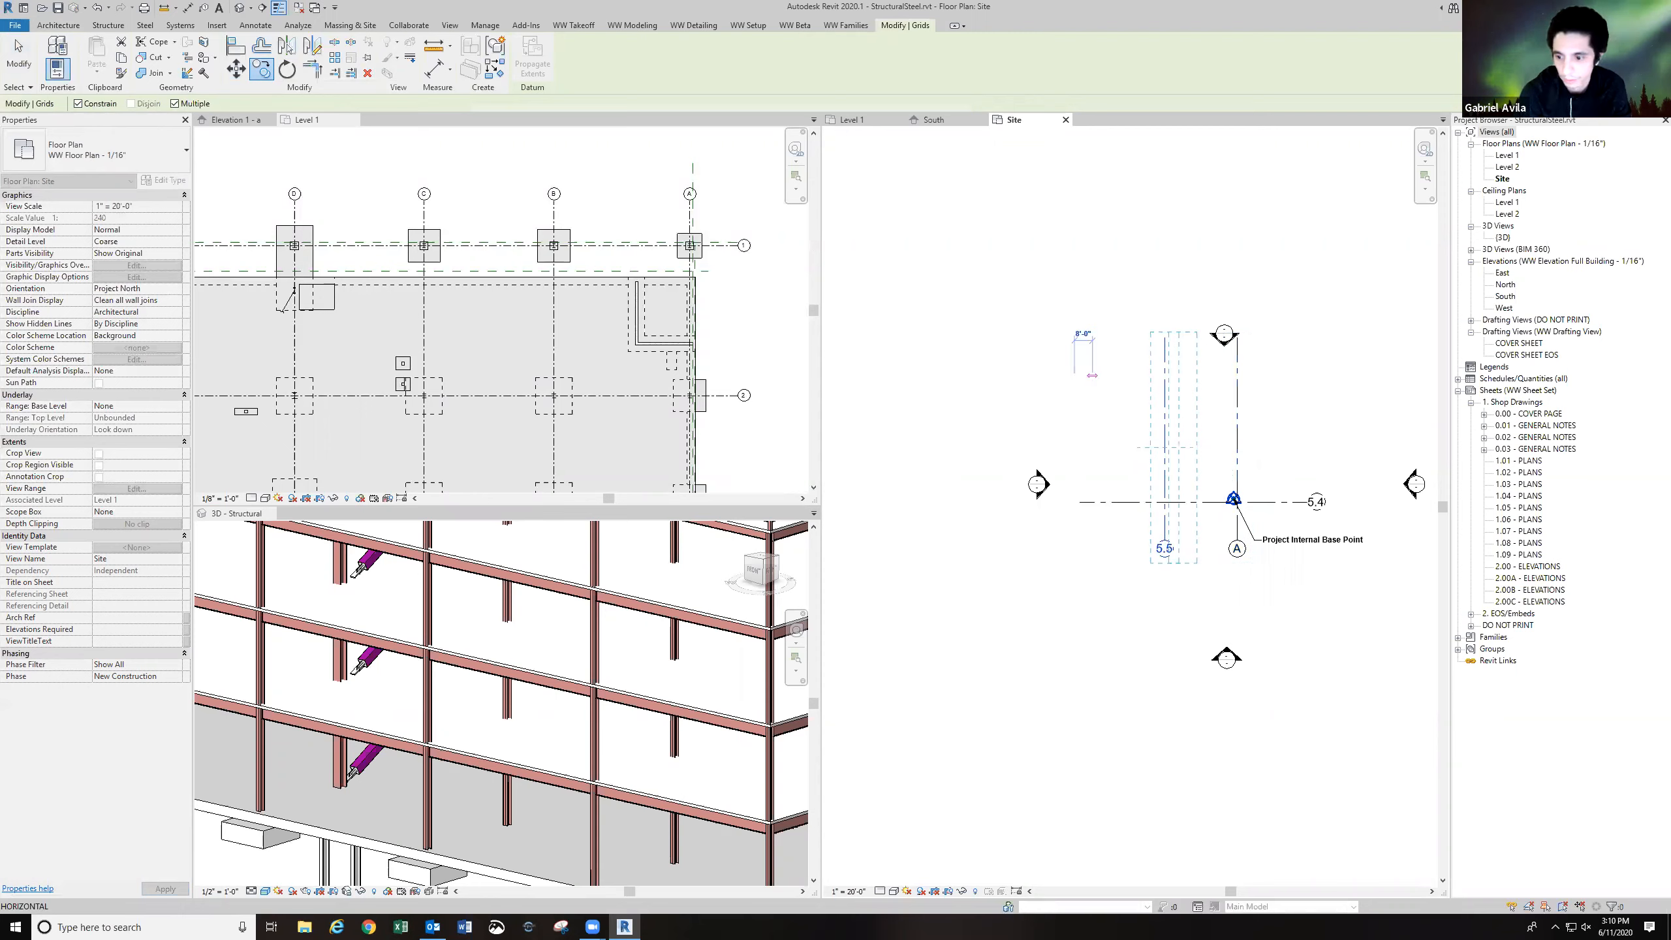
{"action": "key", "text": "Escape"}
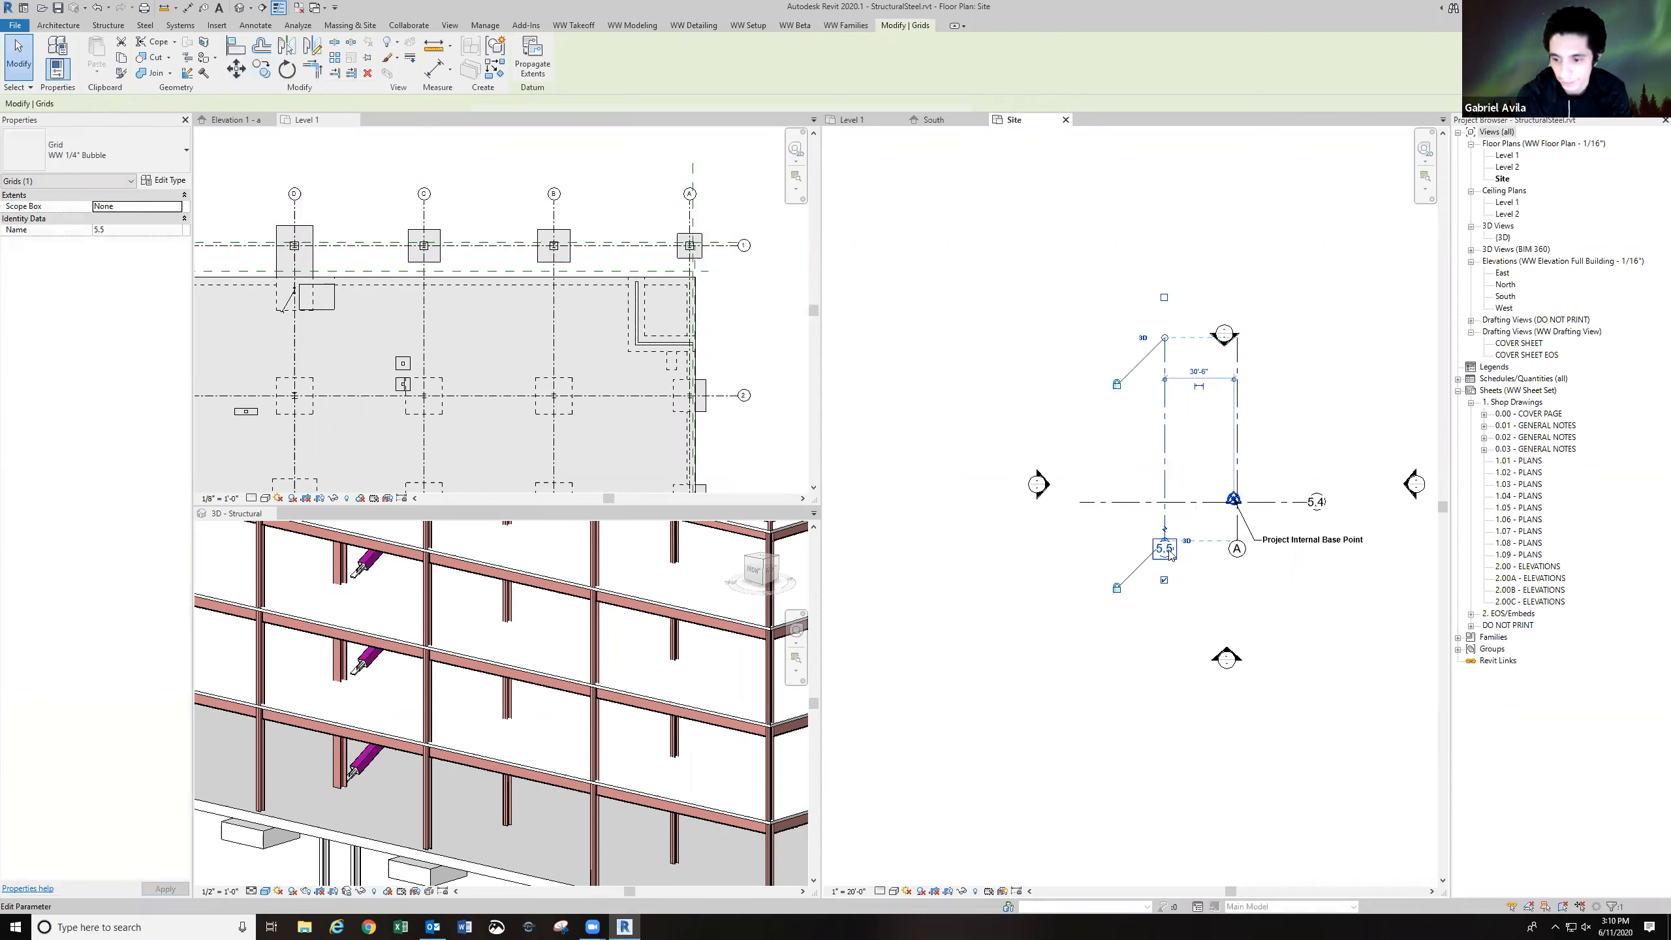
Extend the bubble ends of the vertical grids farther south and rename the copied grid as B.
{"action": "left_click_drag", "start_coordinate": [1169, 555], "coordinate": [1165, 581]}
{"action": "left_click", "coordinate": [1164, 578]}
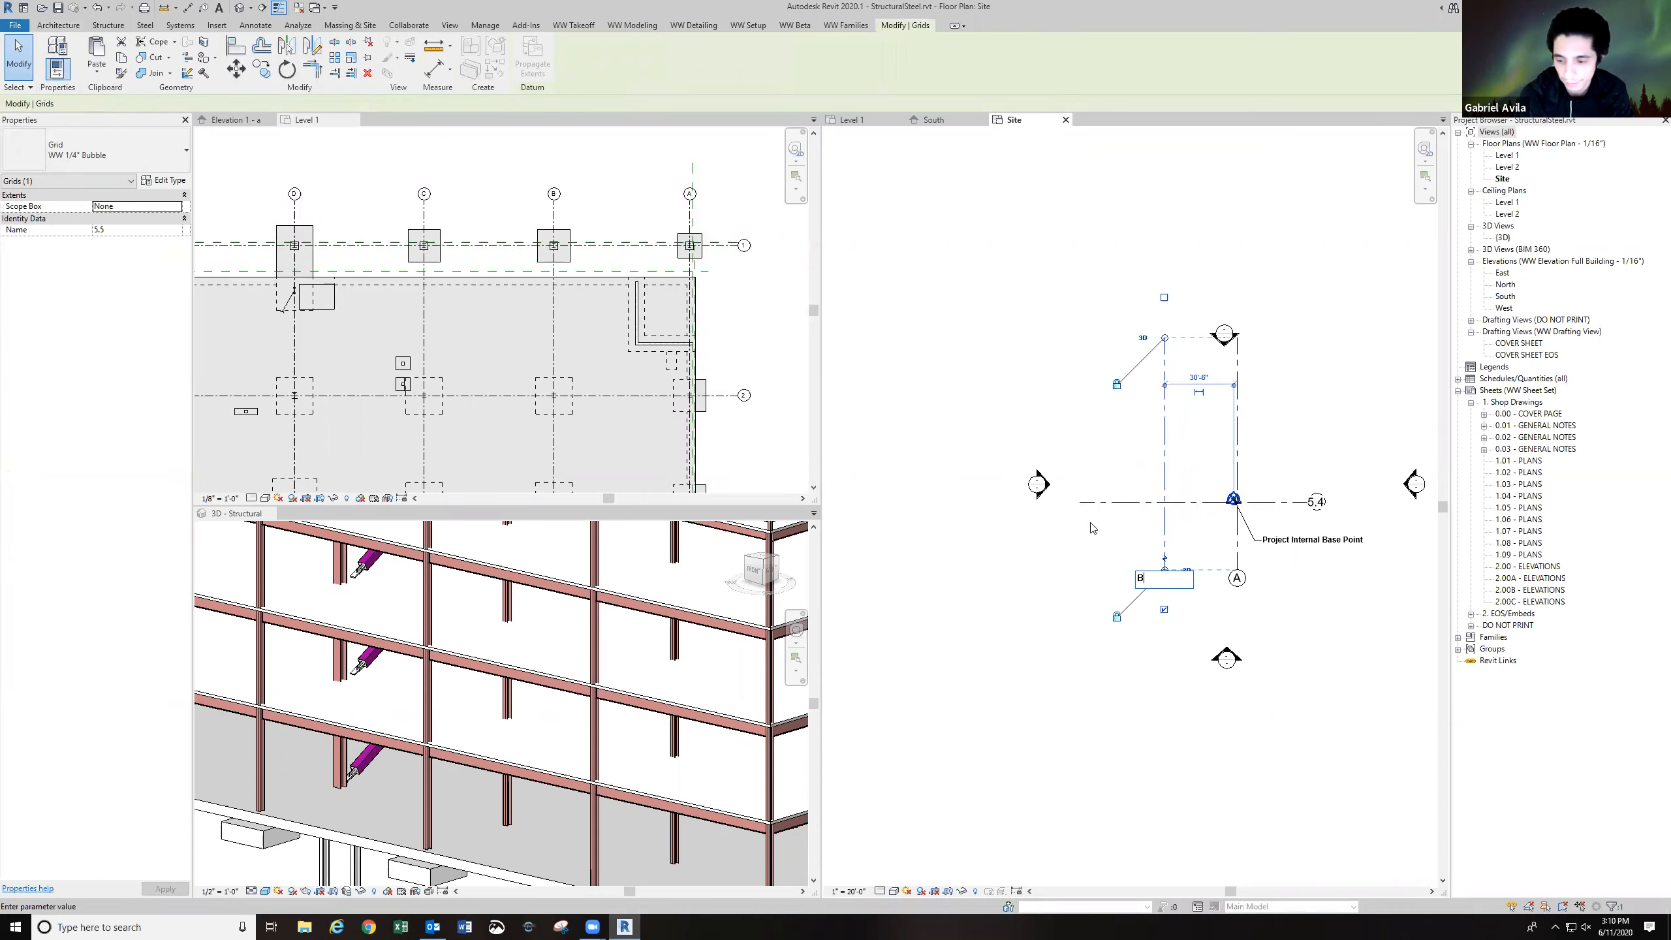
{"action": "key", "text": "Return"}
{"action": "scroll", "coordinate": [1090, 524], "scroll_direction": "down", "scroll_amount": 1}
{"action": "middle_click_drag", "start_coordinate": [1089, 524], "coordinate": [1118, 507]}
{"action": "left_click", "coordinate": [1145, 506]}
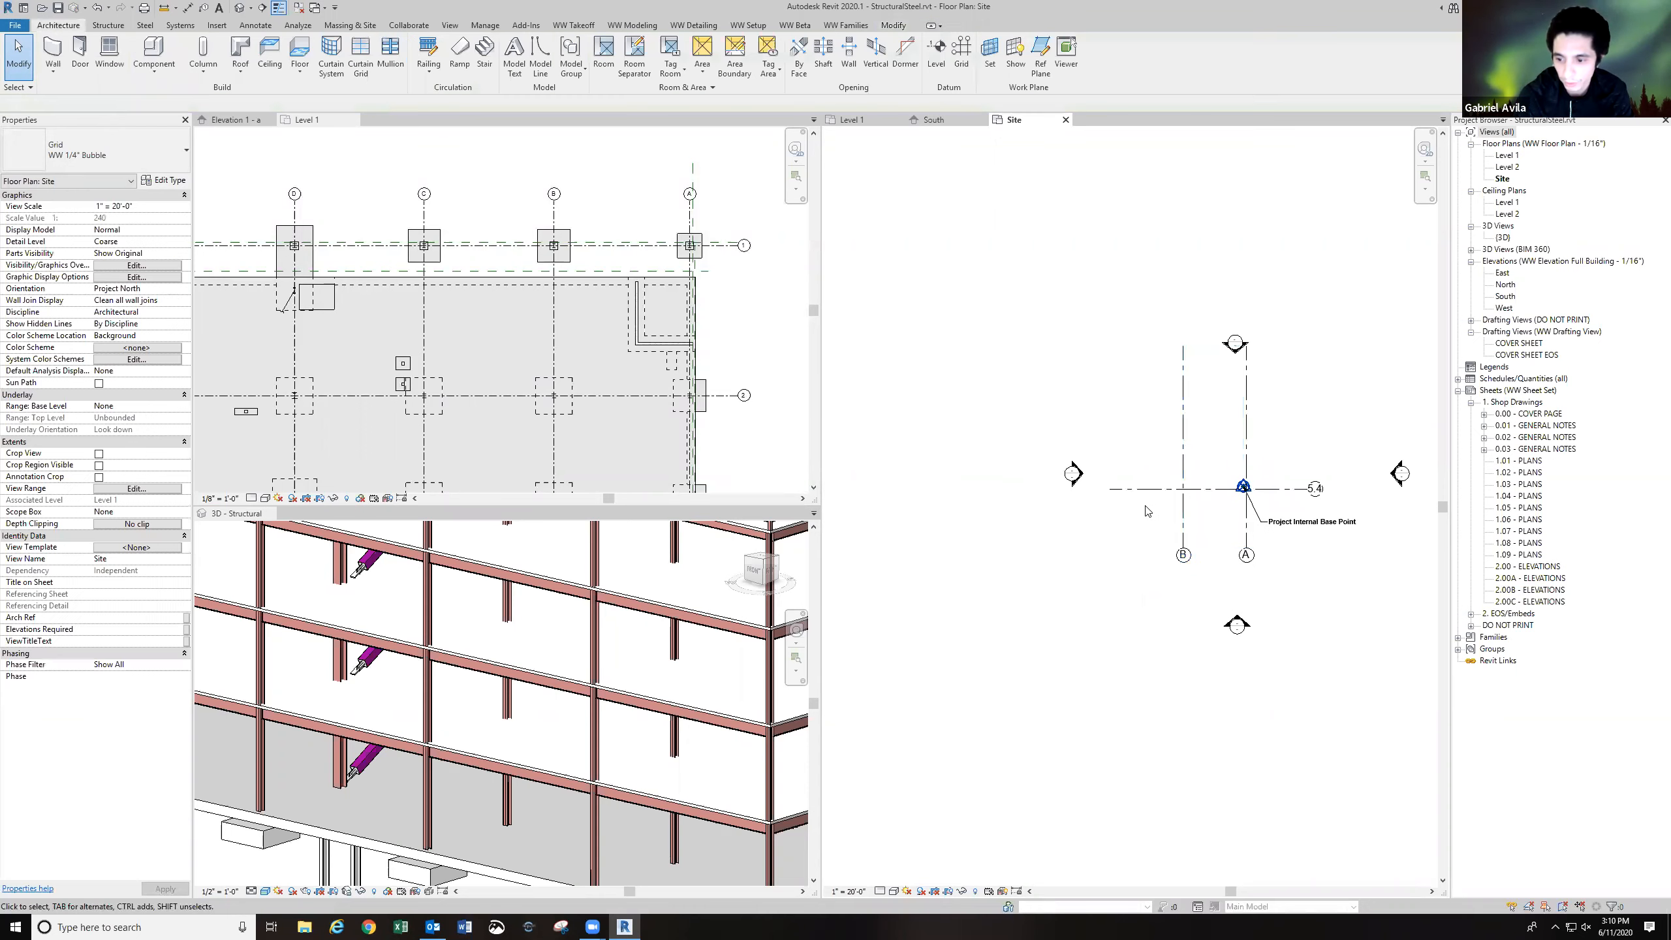
Copy grid B westward five times in a row at 32-foot spacing to complete the vertical grids.
{"action": "left_click", "coordinate": [1181, 512]}
{"action": "left_click", "coordinate": [260, 70]}
{"action": "left_click", "coordinate": [1036, 389]}
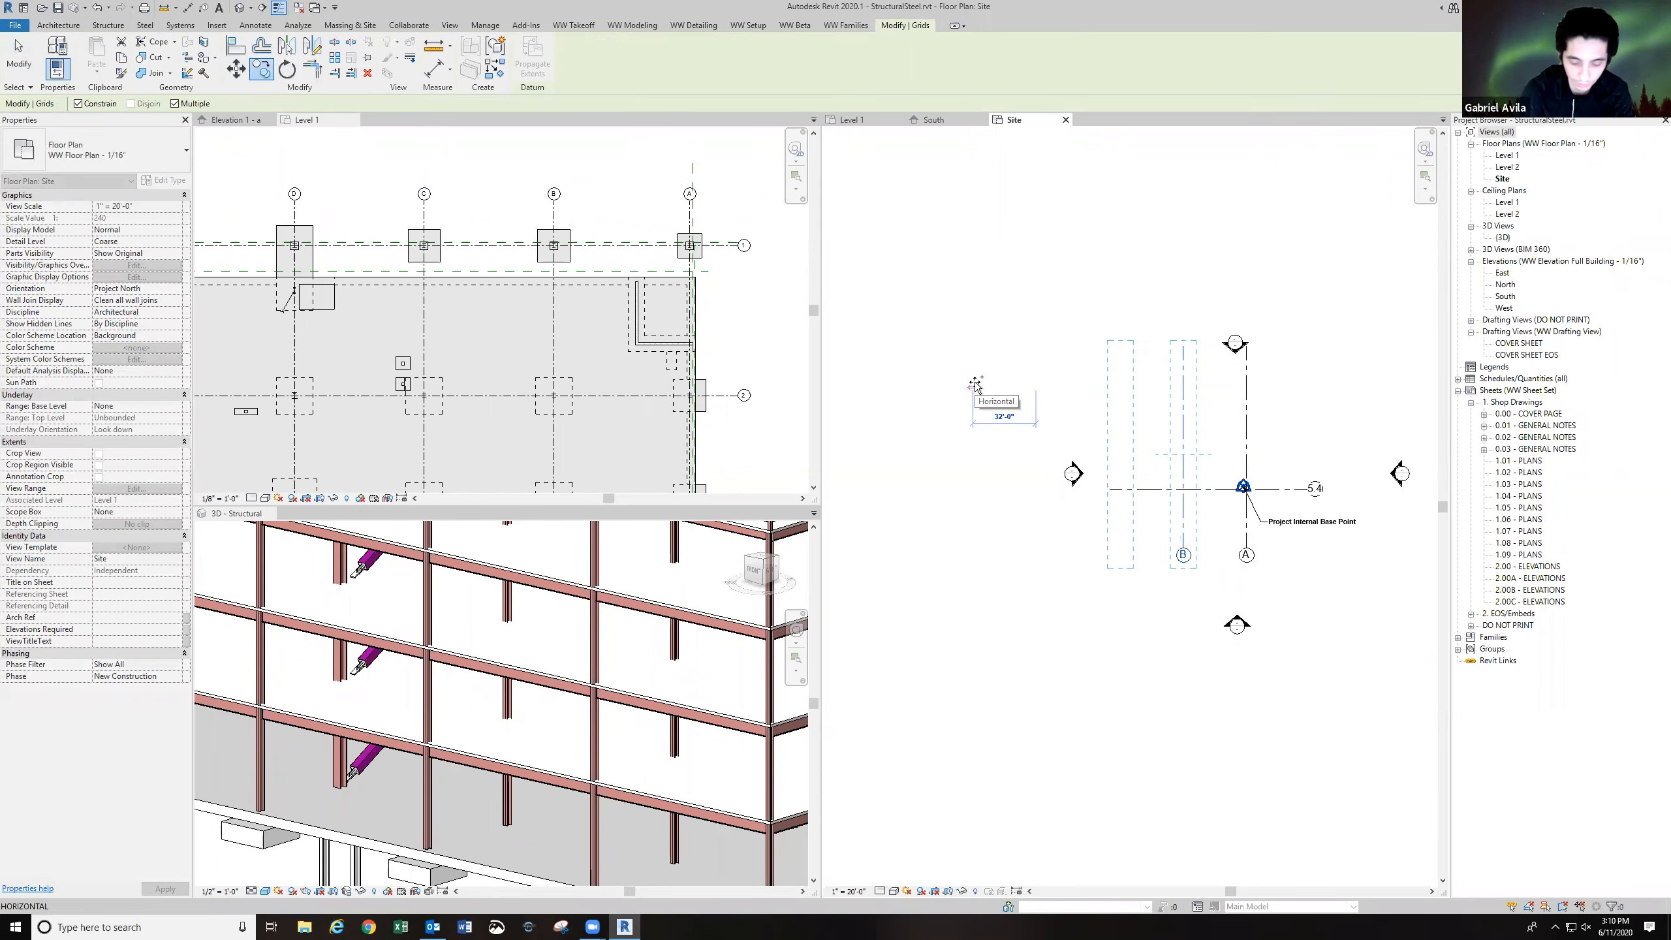
{"action": "left_click", "coordinate": [974, 382]}
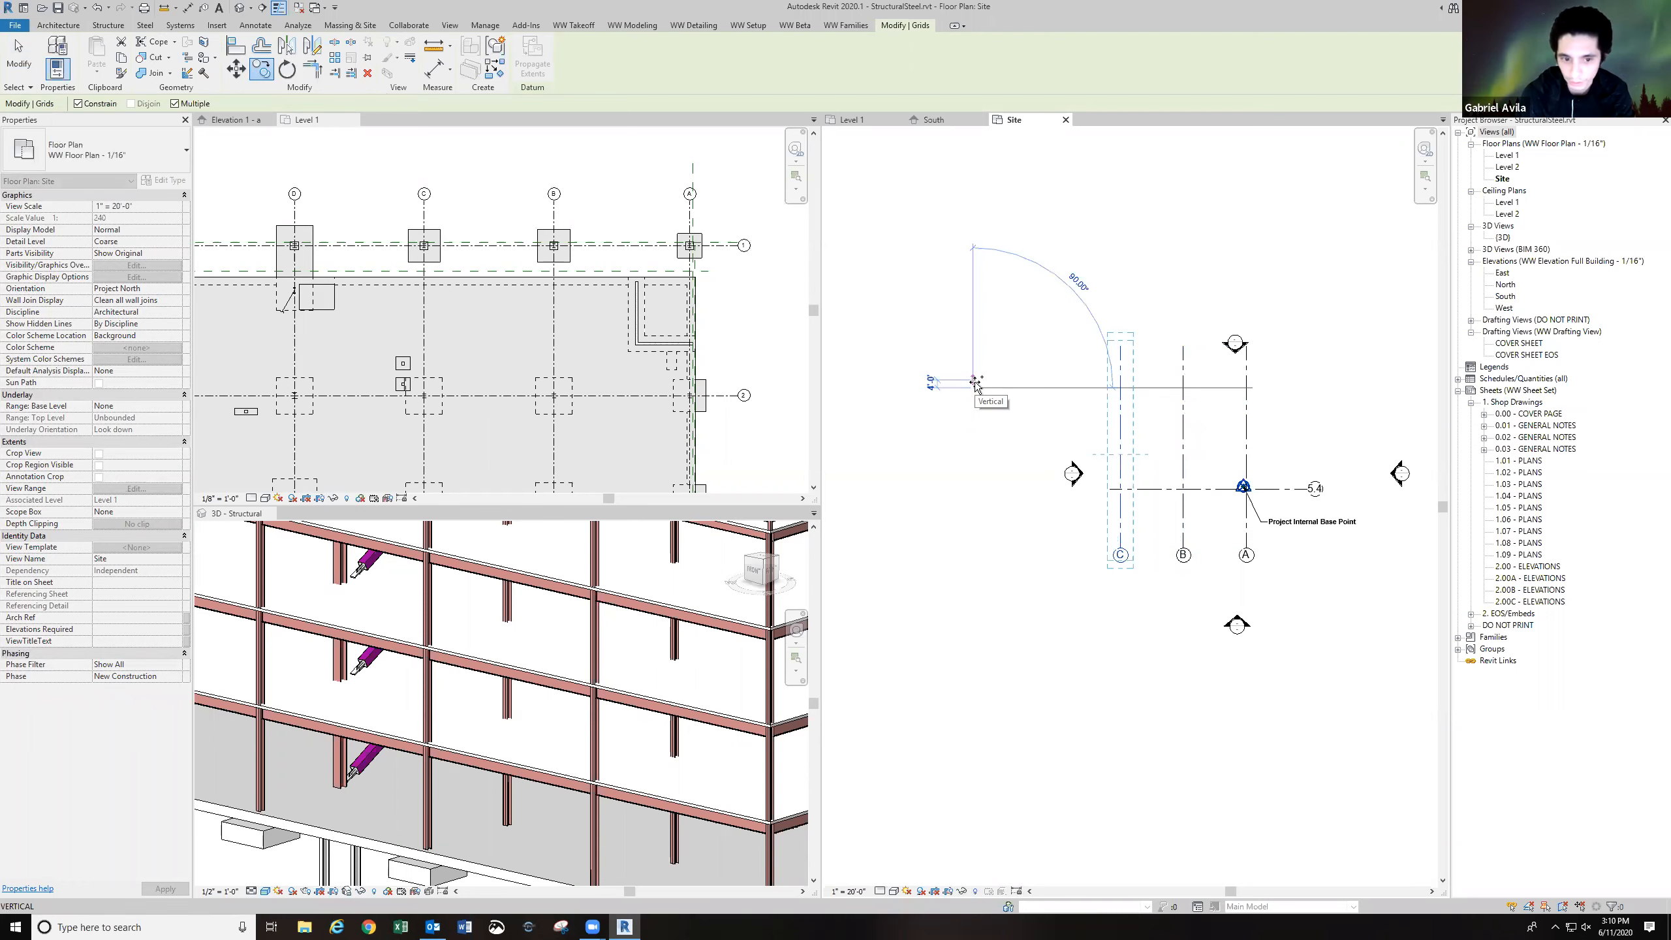
{"action": "middle_click_drag", "start_coordinate": [901, 374], "coordinate": [967, 404]}
{"action": "left_click", "coordinate": [974, 384]}
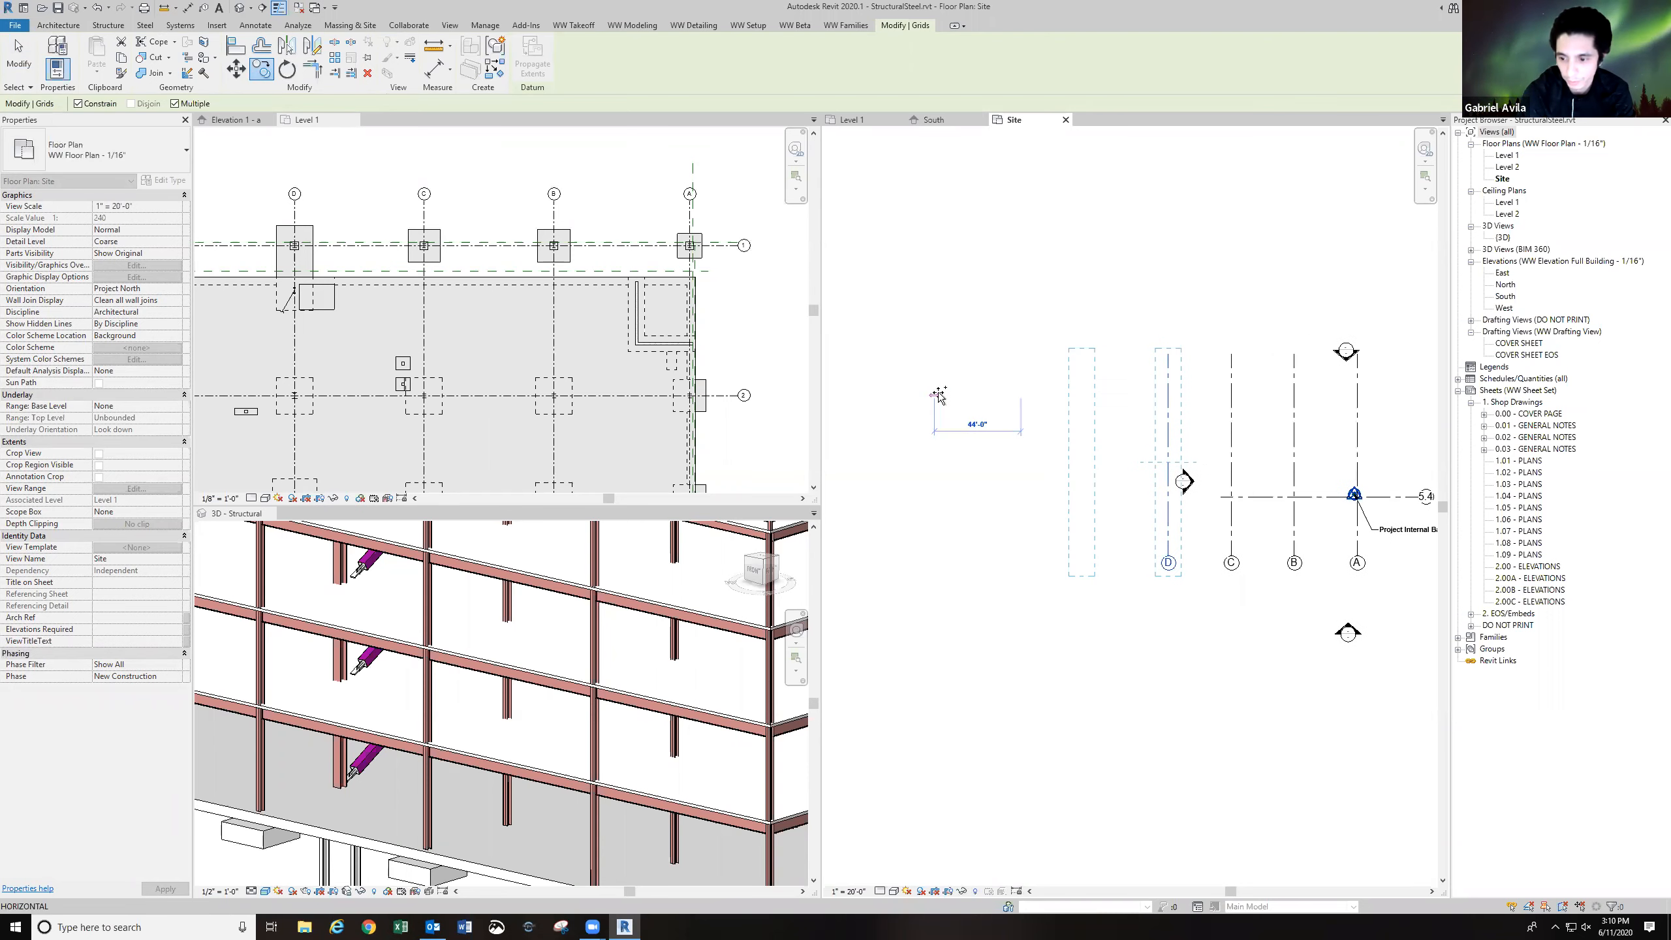
{"action": "type", "text": "32"}
{"action": "key", "text": "Return"}
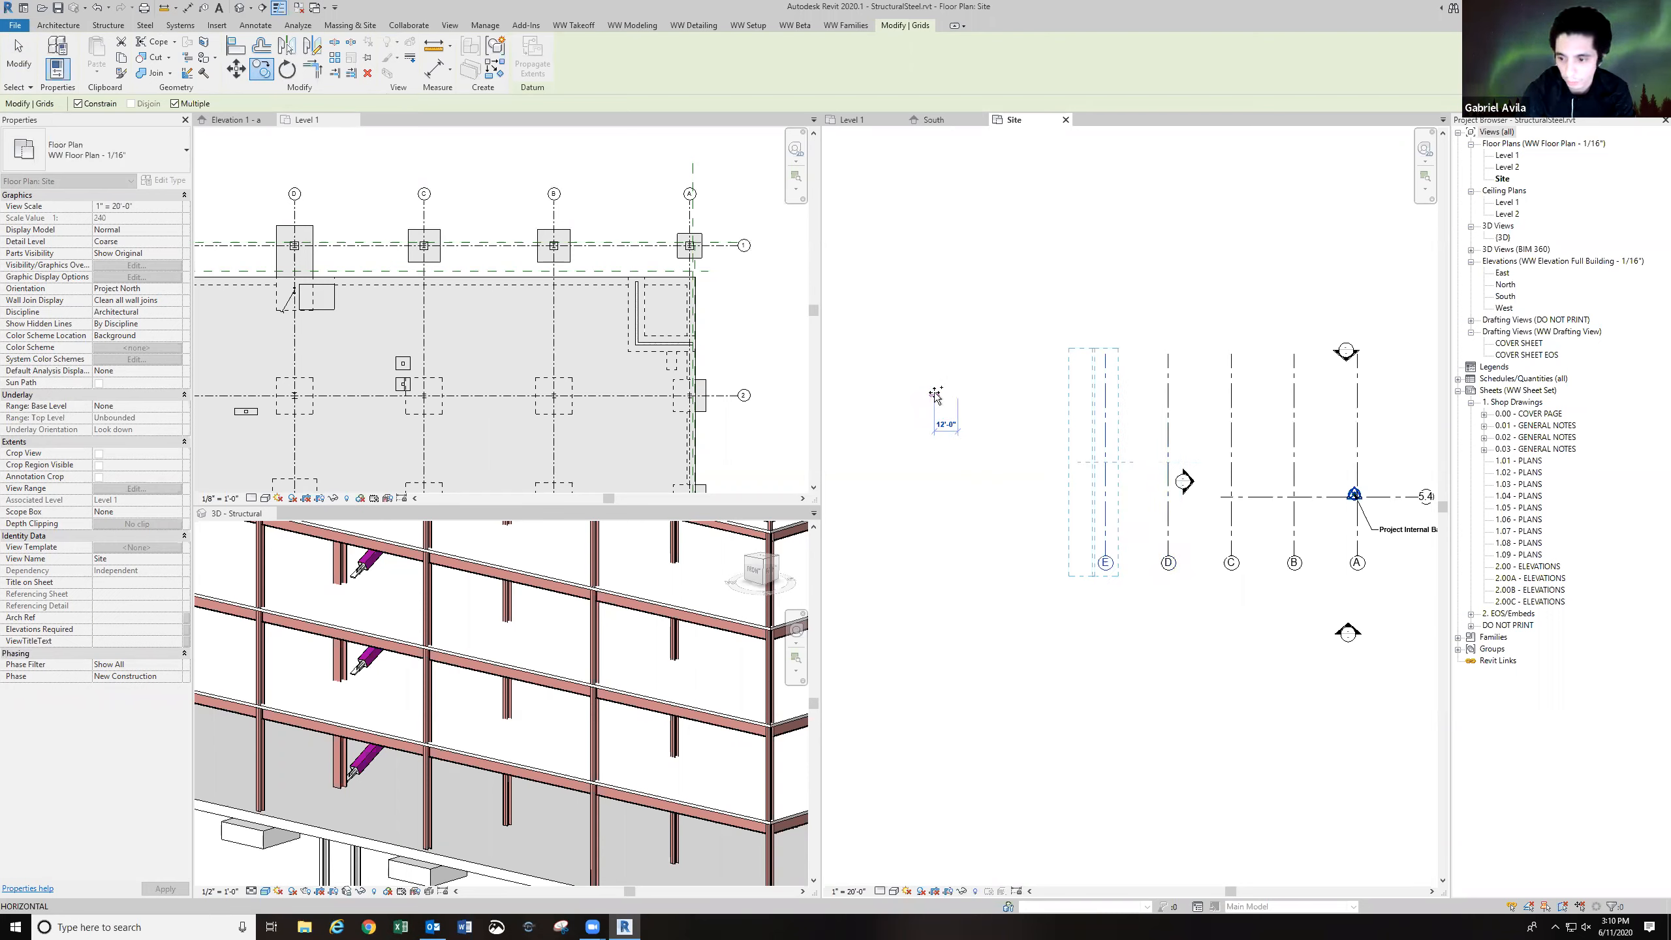
{"action": "type", "text": "32"}
{"action": "key", "text": "Return"}
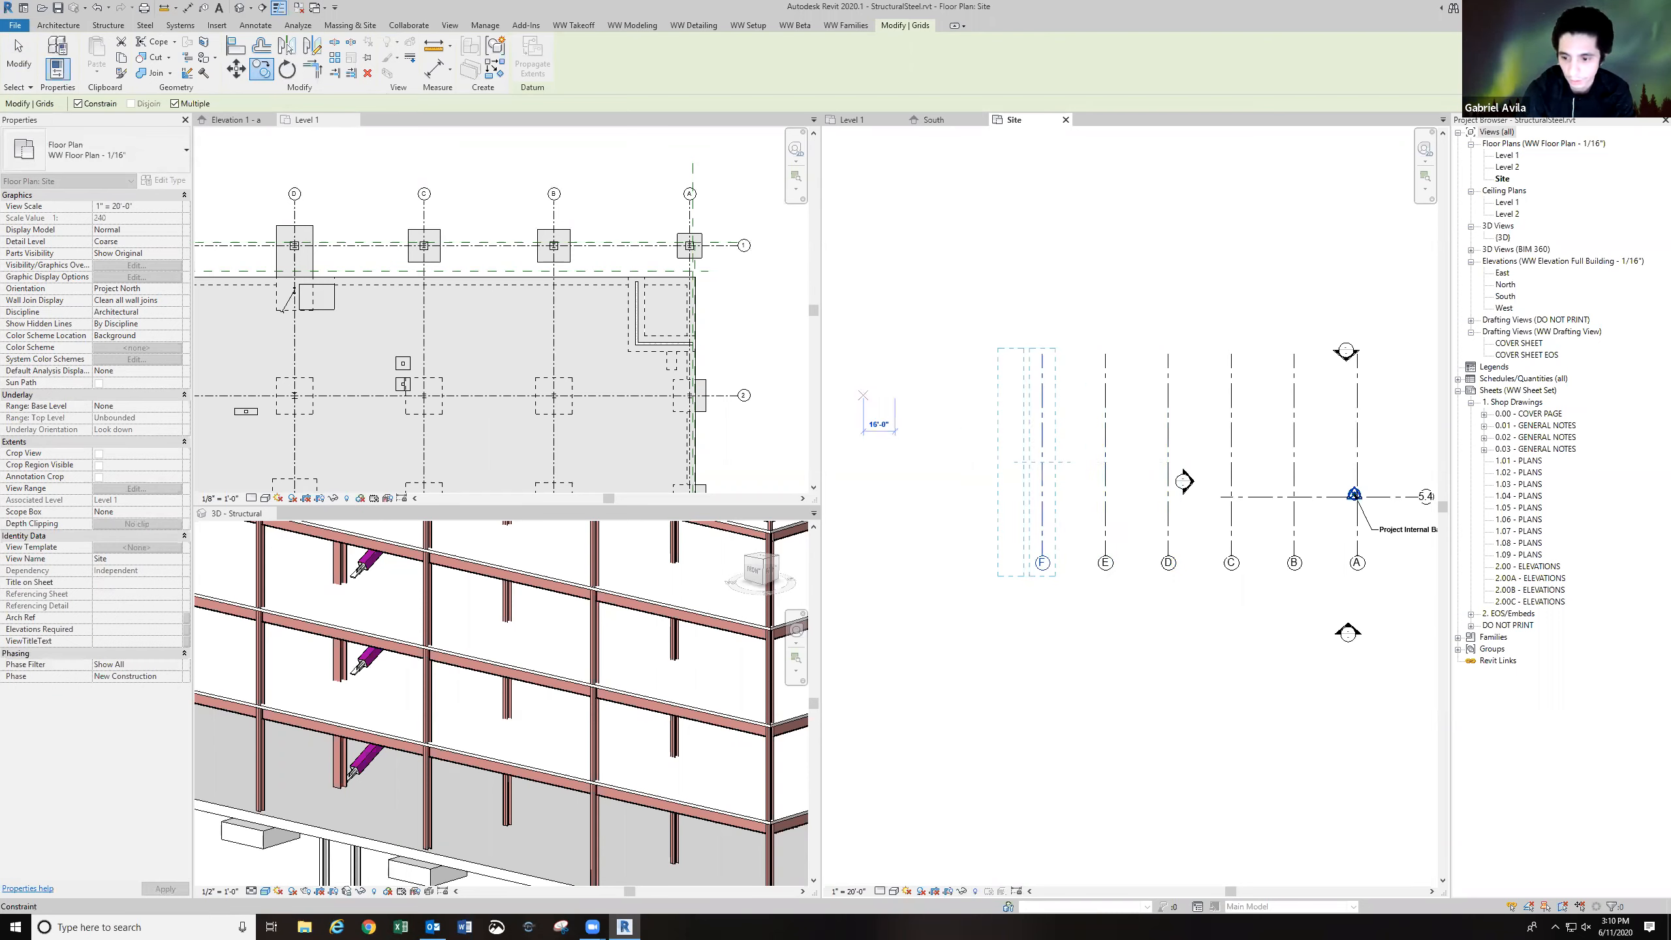
{"action": "middle_click_drag", "start_coordinate": [895, 397], "coordinate": [951, 405]}
{"action": "type", "text": "32"}
{"action": "key", "text": "Return"}
{"action": "key", "text": "Escape"}
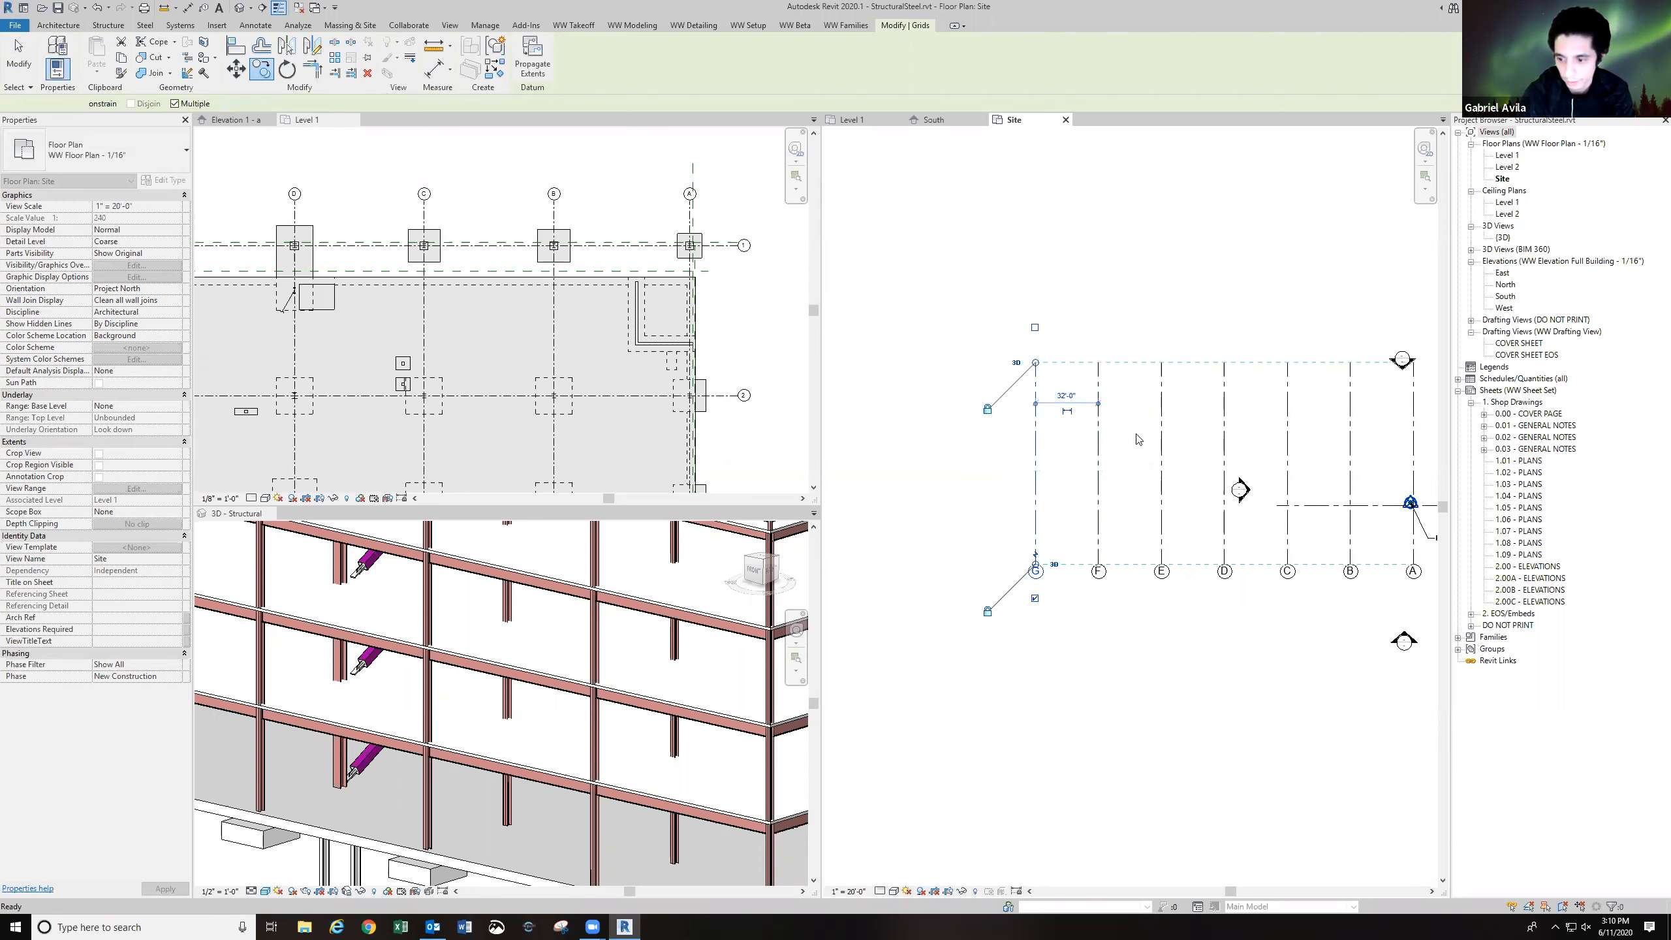
{"action": "key", "text": "Escape"}
Extend the west end of grid 5.4 so that it crosses all vertical grids and ends just past grid G.
{"action": "scroll", "coordinate": [1128, 473], "scroll_direction": "down", "scroll_amount": 3}
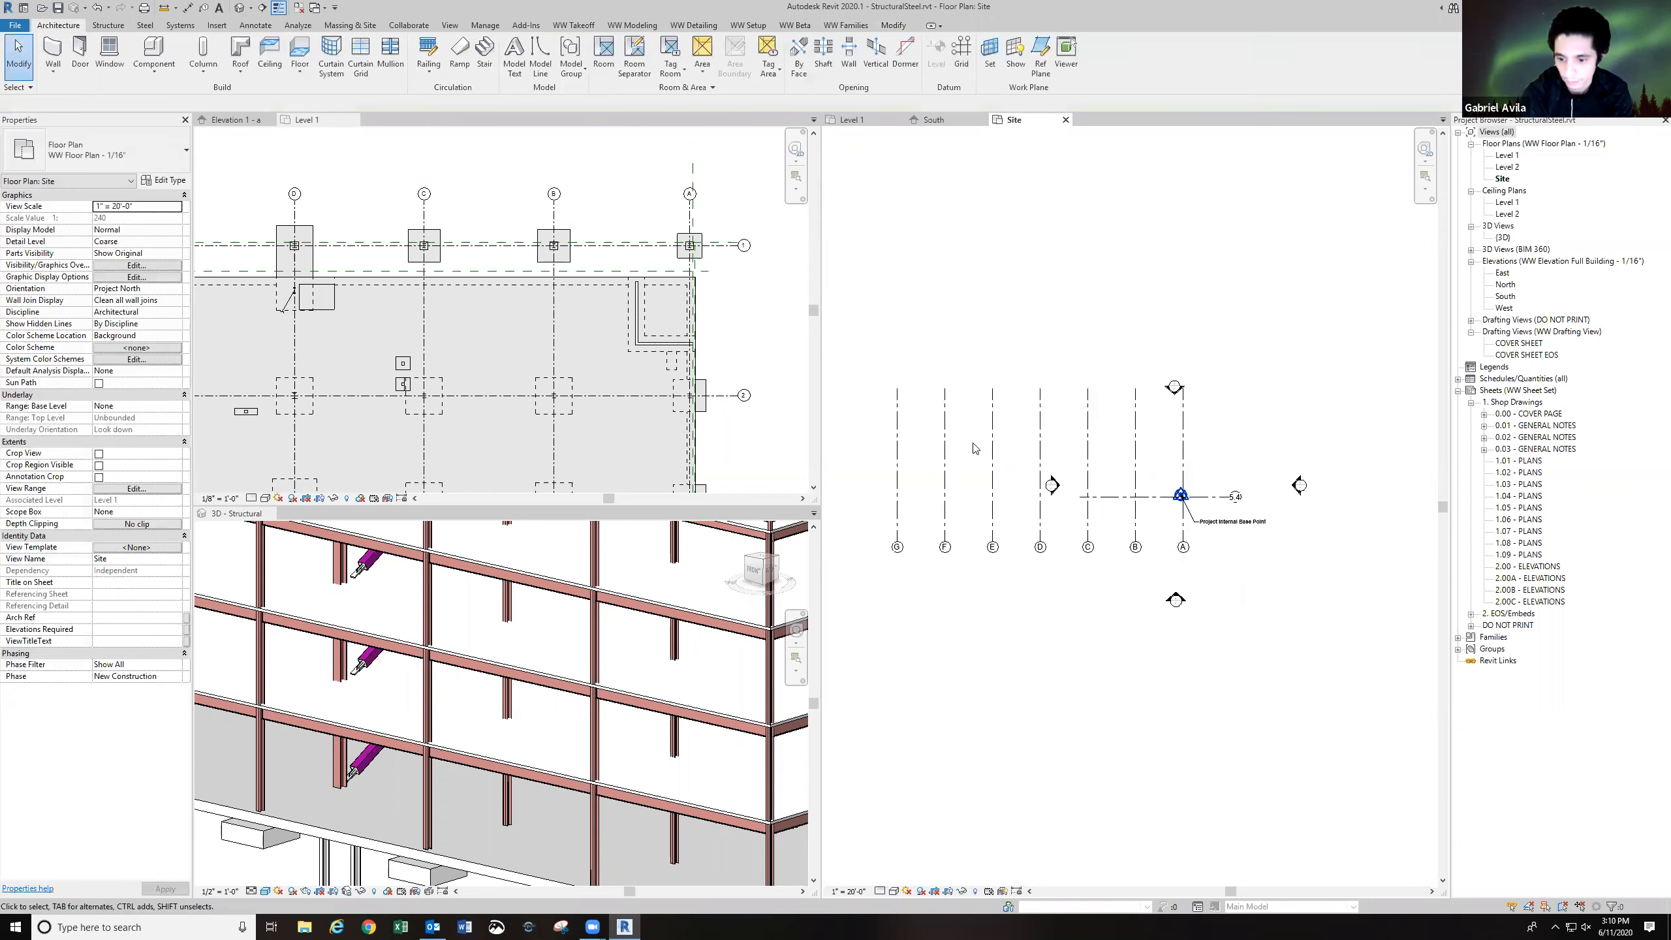
{"action": "left_click", "coordinate": [1121, 505]}
{"action": "left_click_drag", "start_coordinate": [1105, 499], "coordinate": [889, 499]}
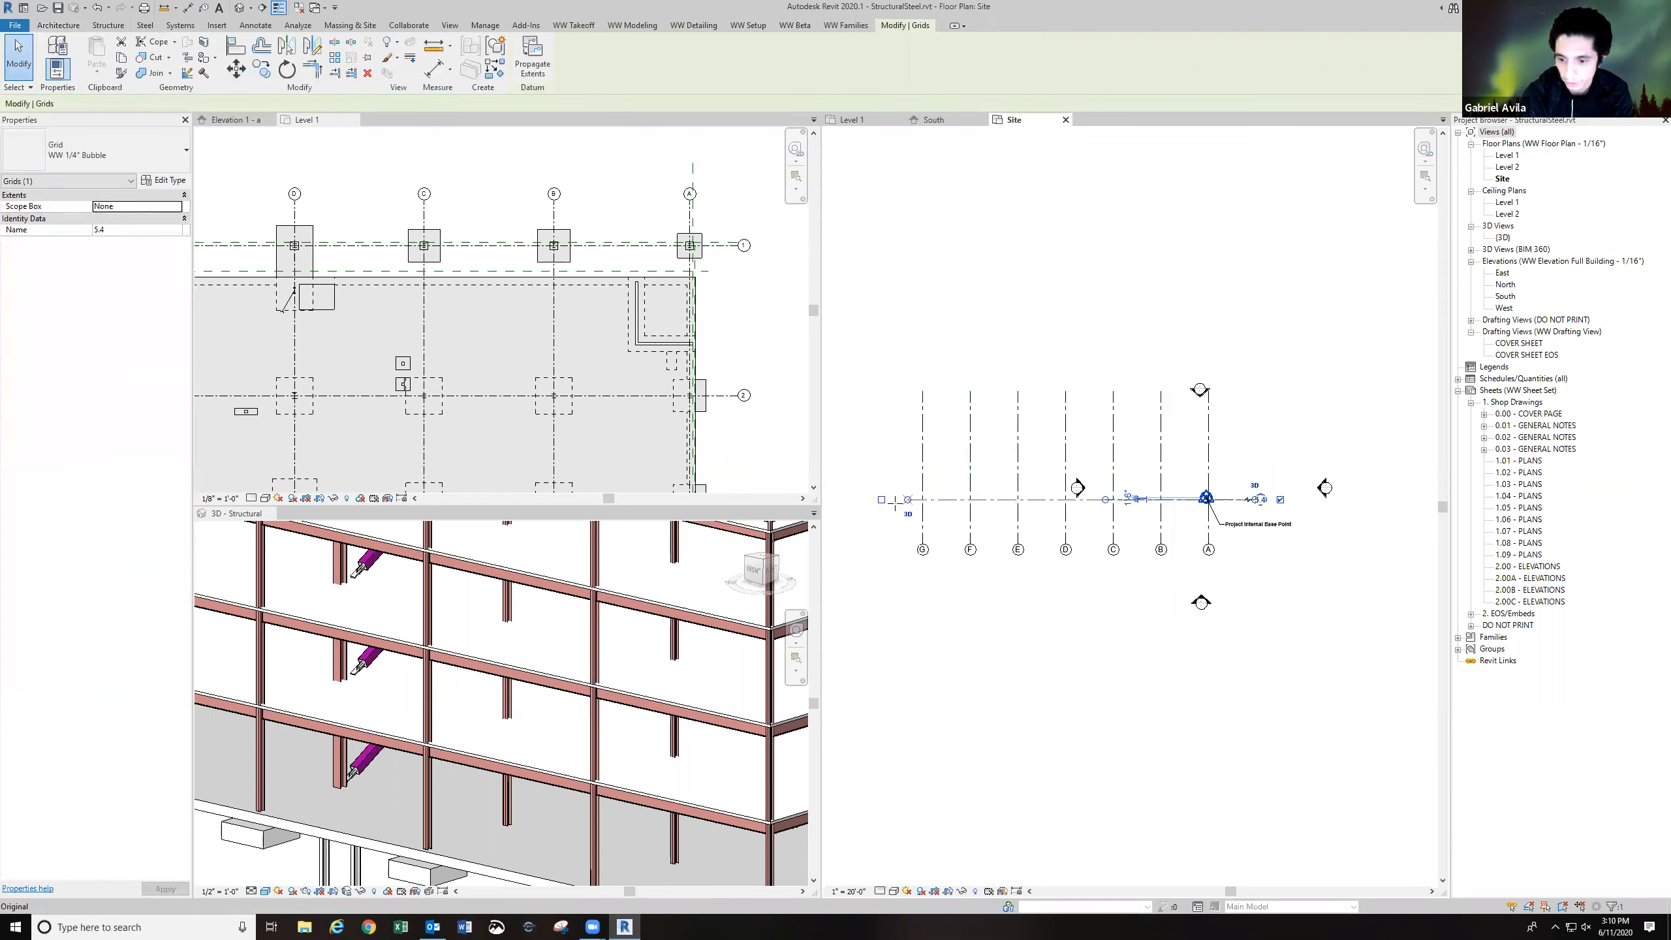
{"action": "left_click", "coordinate": [1142, 473]}
{"action": "middle_click_drag", "start_coordinate": [1143, 474], "coordinate": [1195, 468]}
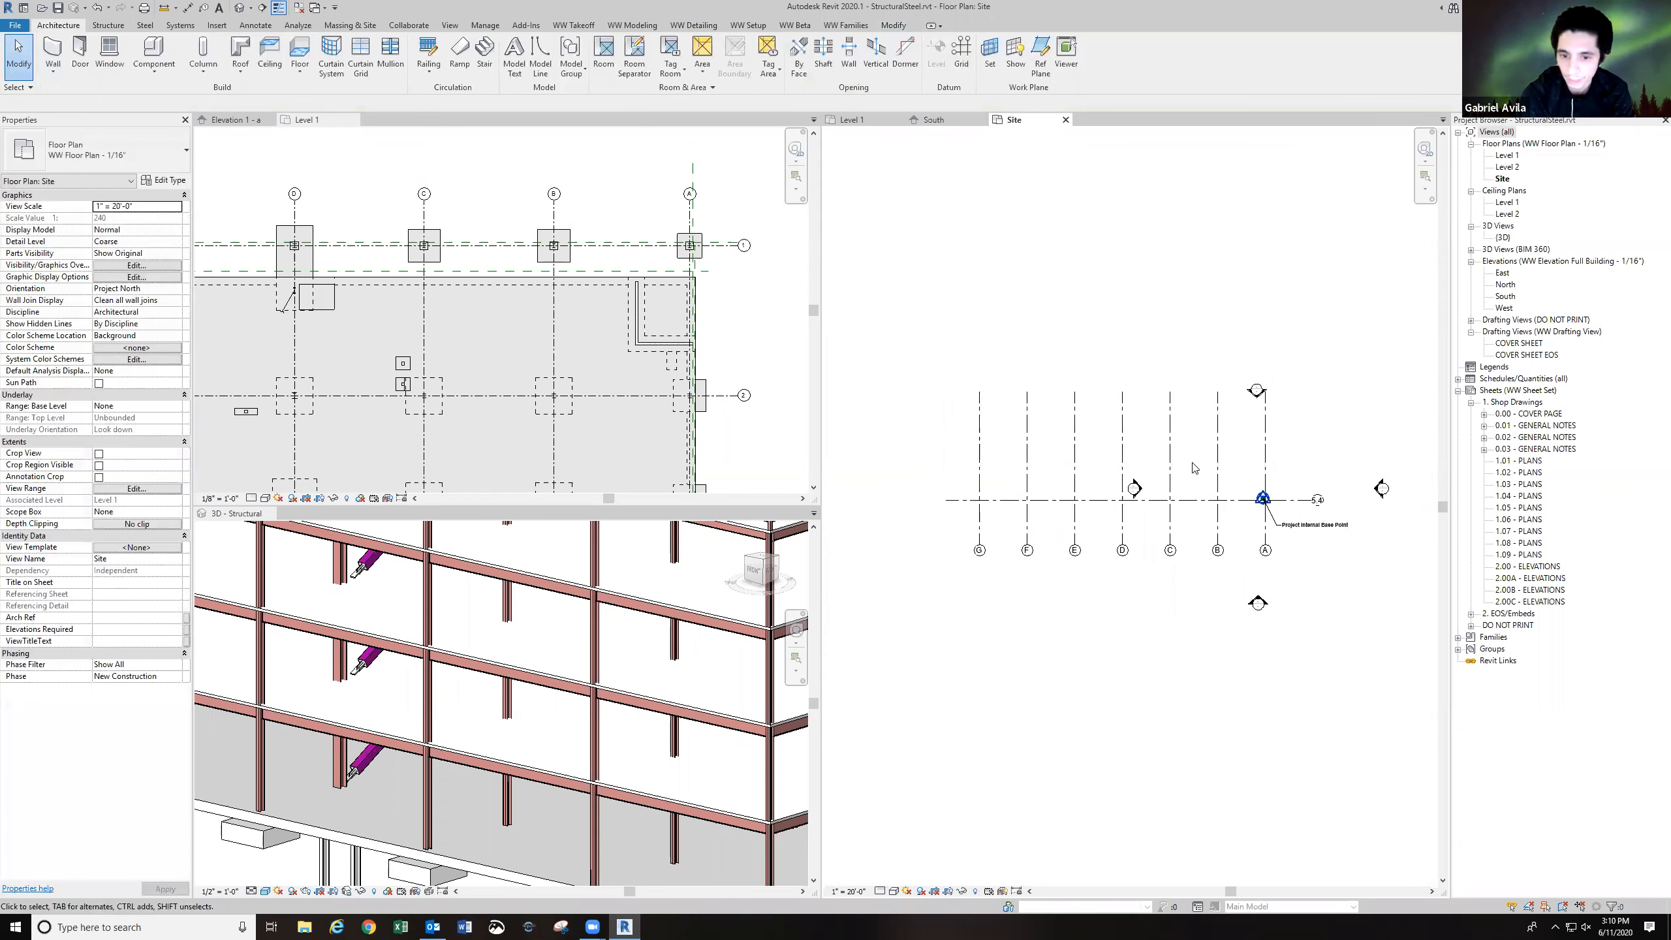
Check the spacing between grids 5 and 4 in the reference Level 1 plan with an aligned dimension, without keeping it.
{"action": "left_click", "coordinate": [763, 436]}
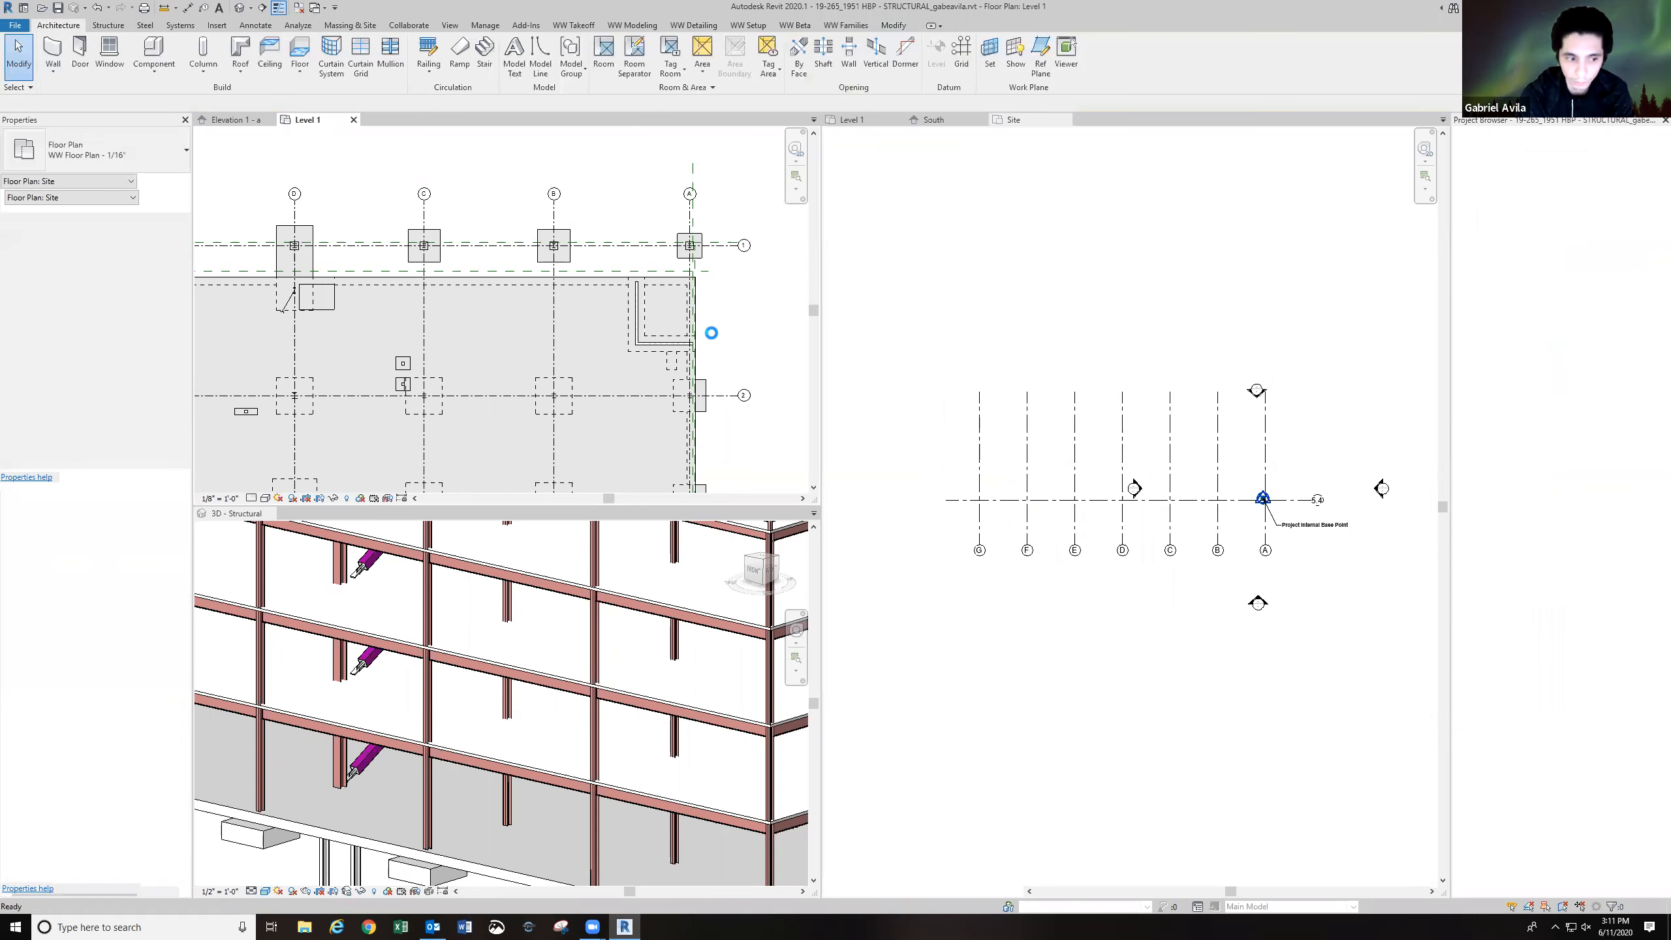
{"action": "scroll", "coordinate": [724, 317], "scroll_direction": "down", "scroll_amount": 1}
{"action": "middle_click_drag", "start_coordinate": [769, 448], "coordinate": [720, 254]}
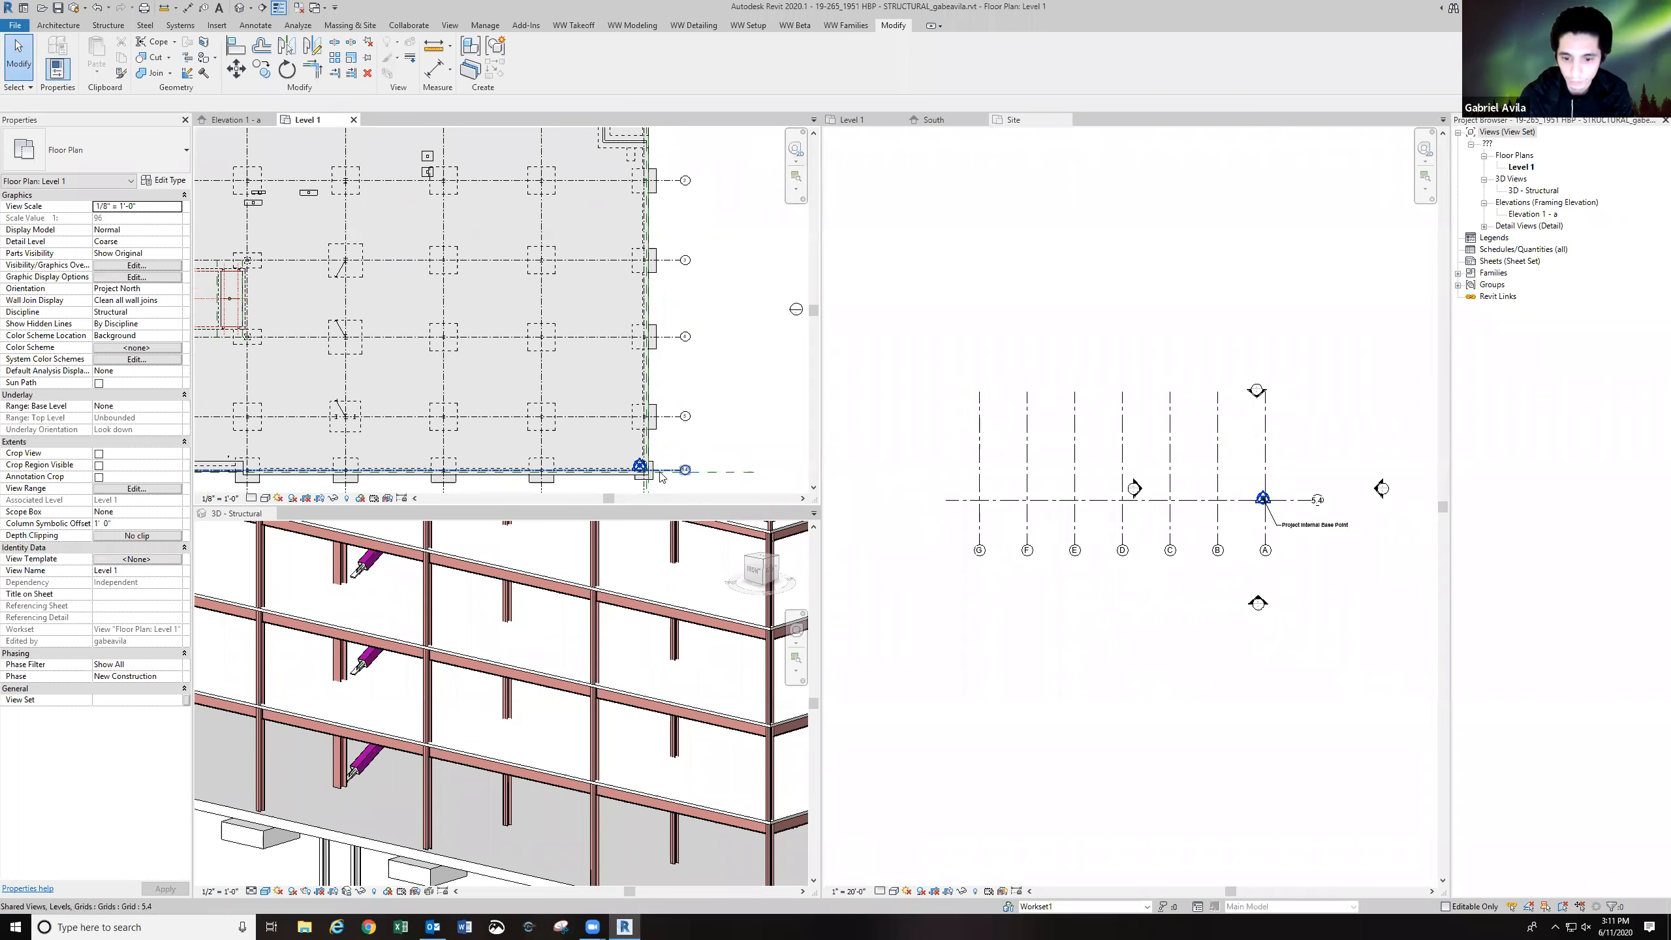
{"action": "scroll", "coordinate": [661, 470], "scroll_direction": "up", "scroll_amount": 2}
{"action": "left_click", "coordinate": [434, 67]}
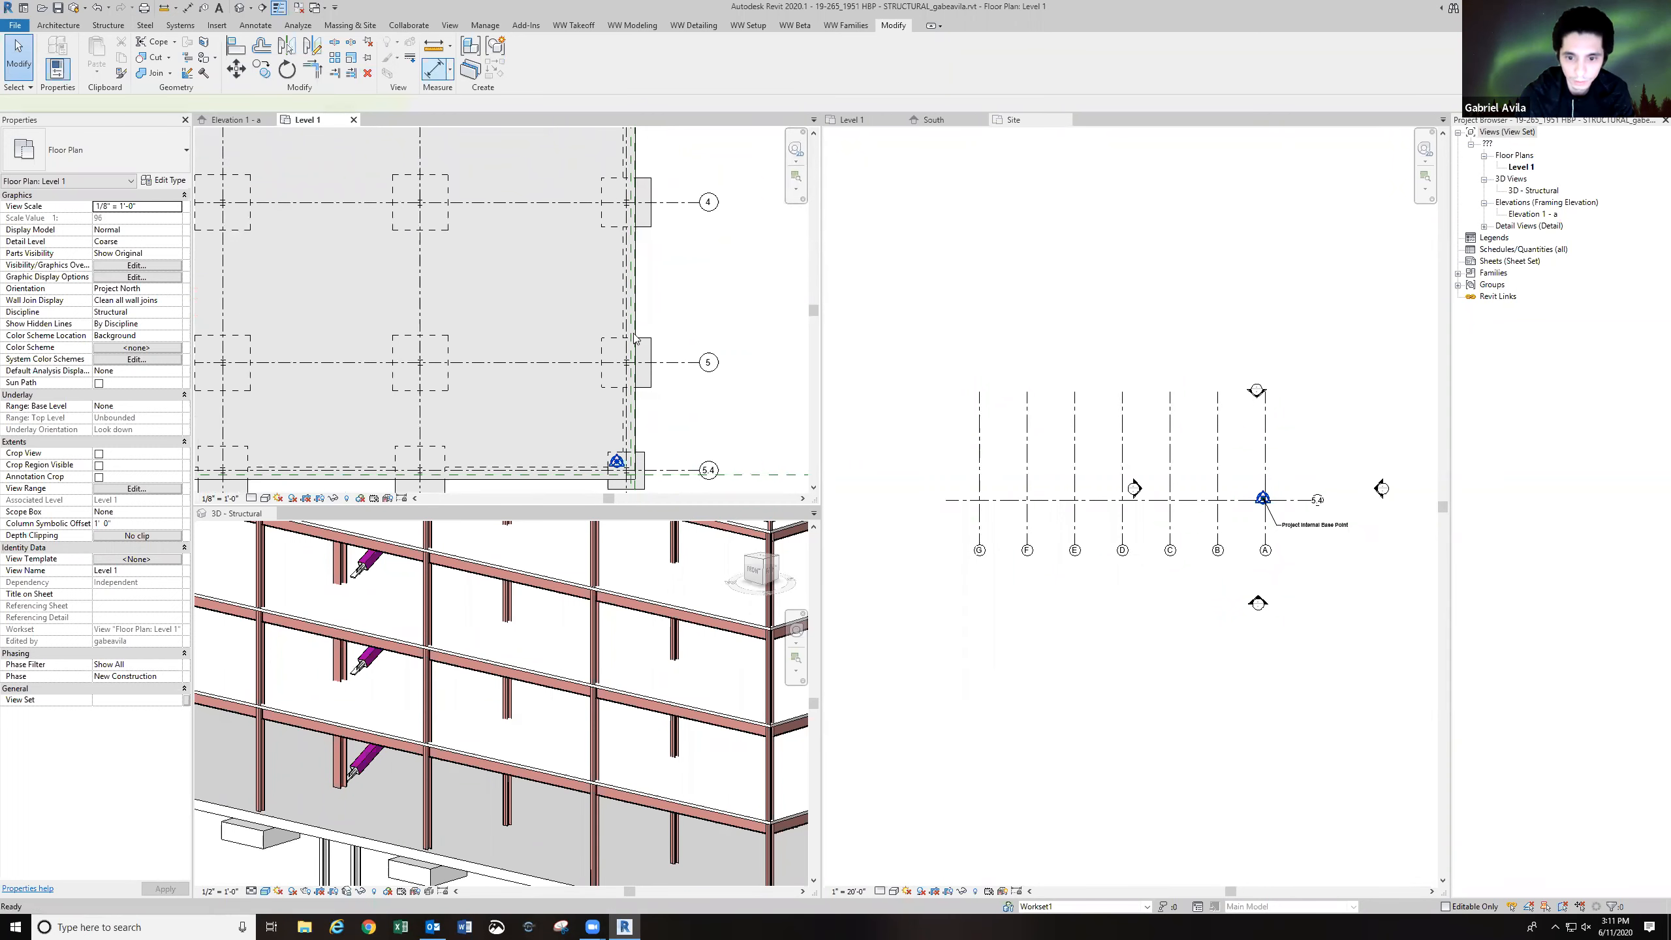
{"action": "left_click", "coordinate": [672, 363]}
{"action": "left_click", "coordinate": [671, 200]}
Copy grid 5.4 in the Site plan 26 feet to the north.
{"action": "left_click", "coordinate": [1198, 473]}
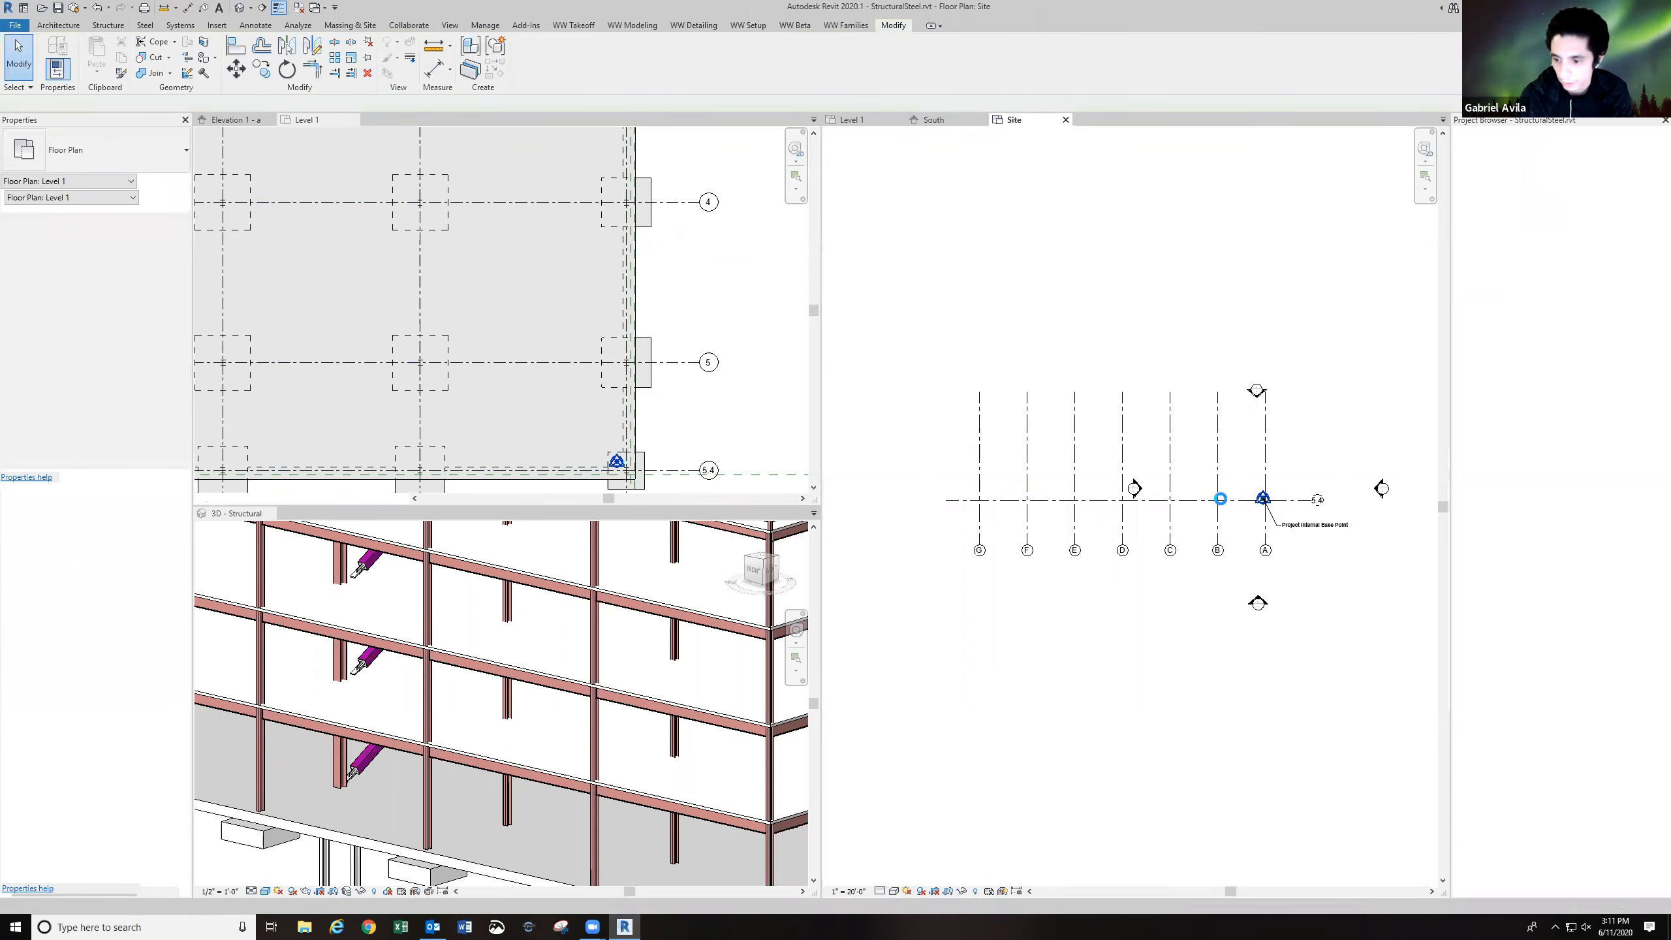
{"action": "left_click", "coordinate": [1221, 499]}
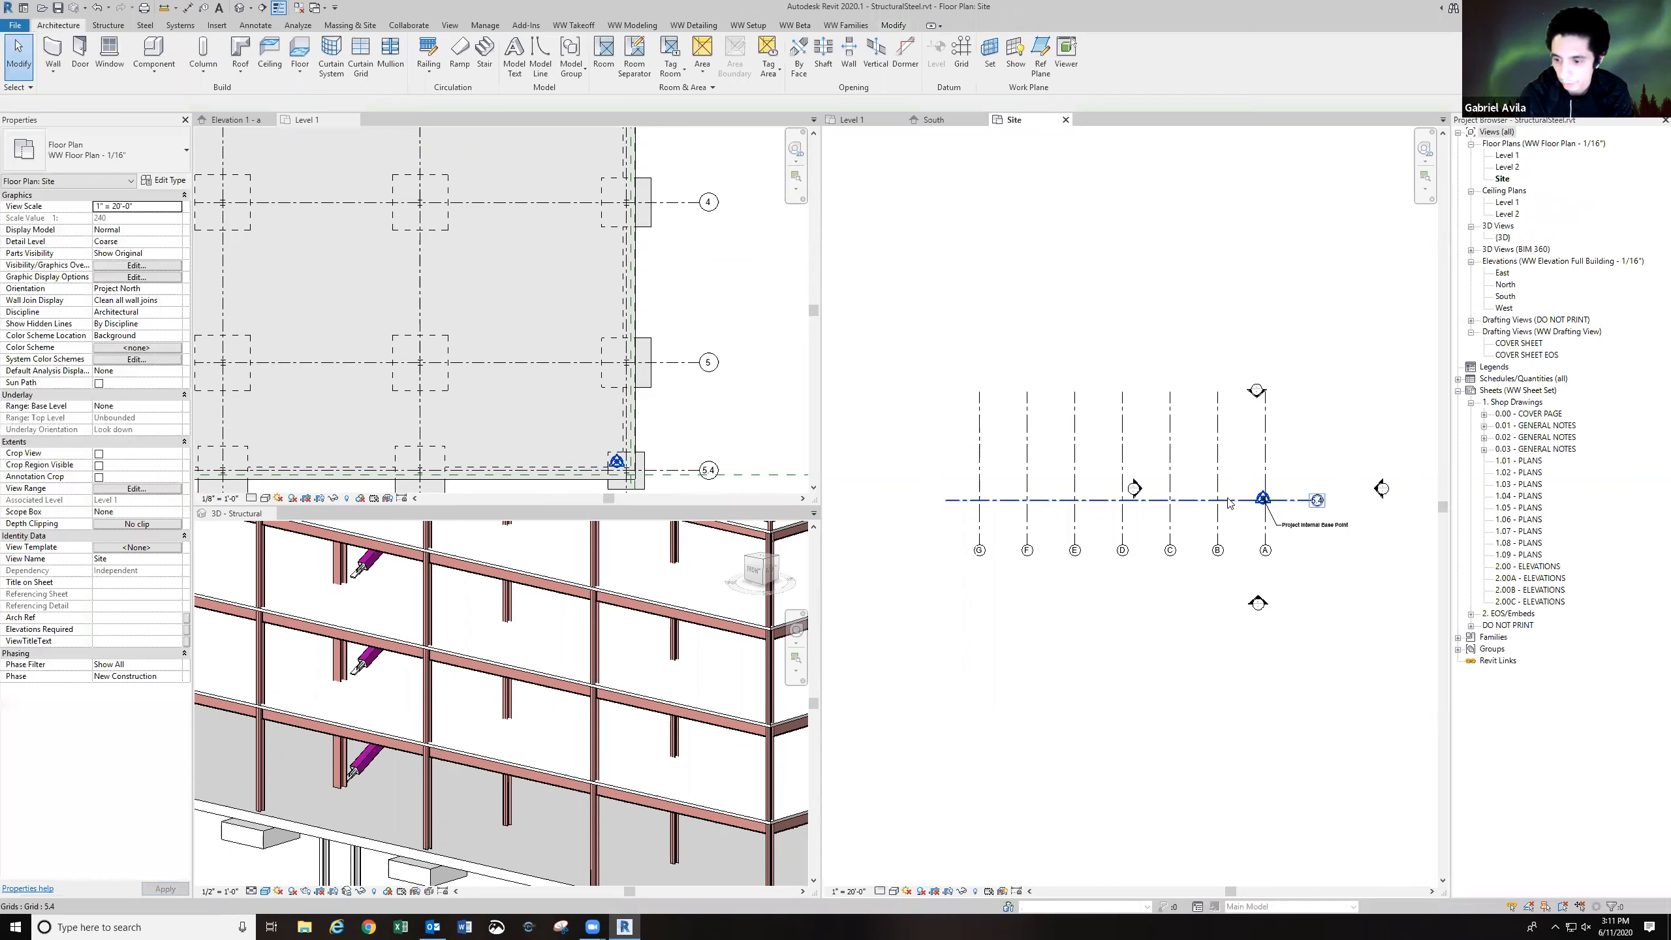
{"action": "left_click", "coordinate": [261, 68]}
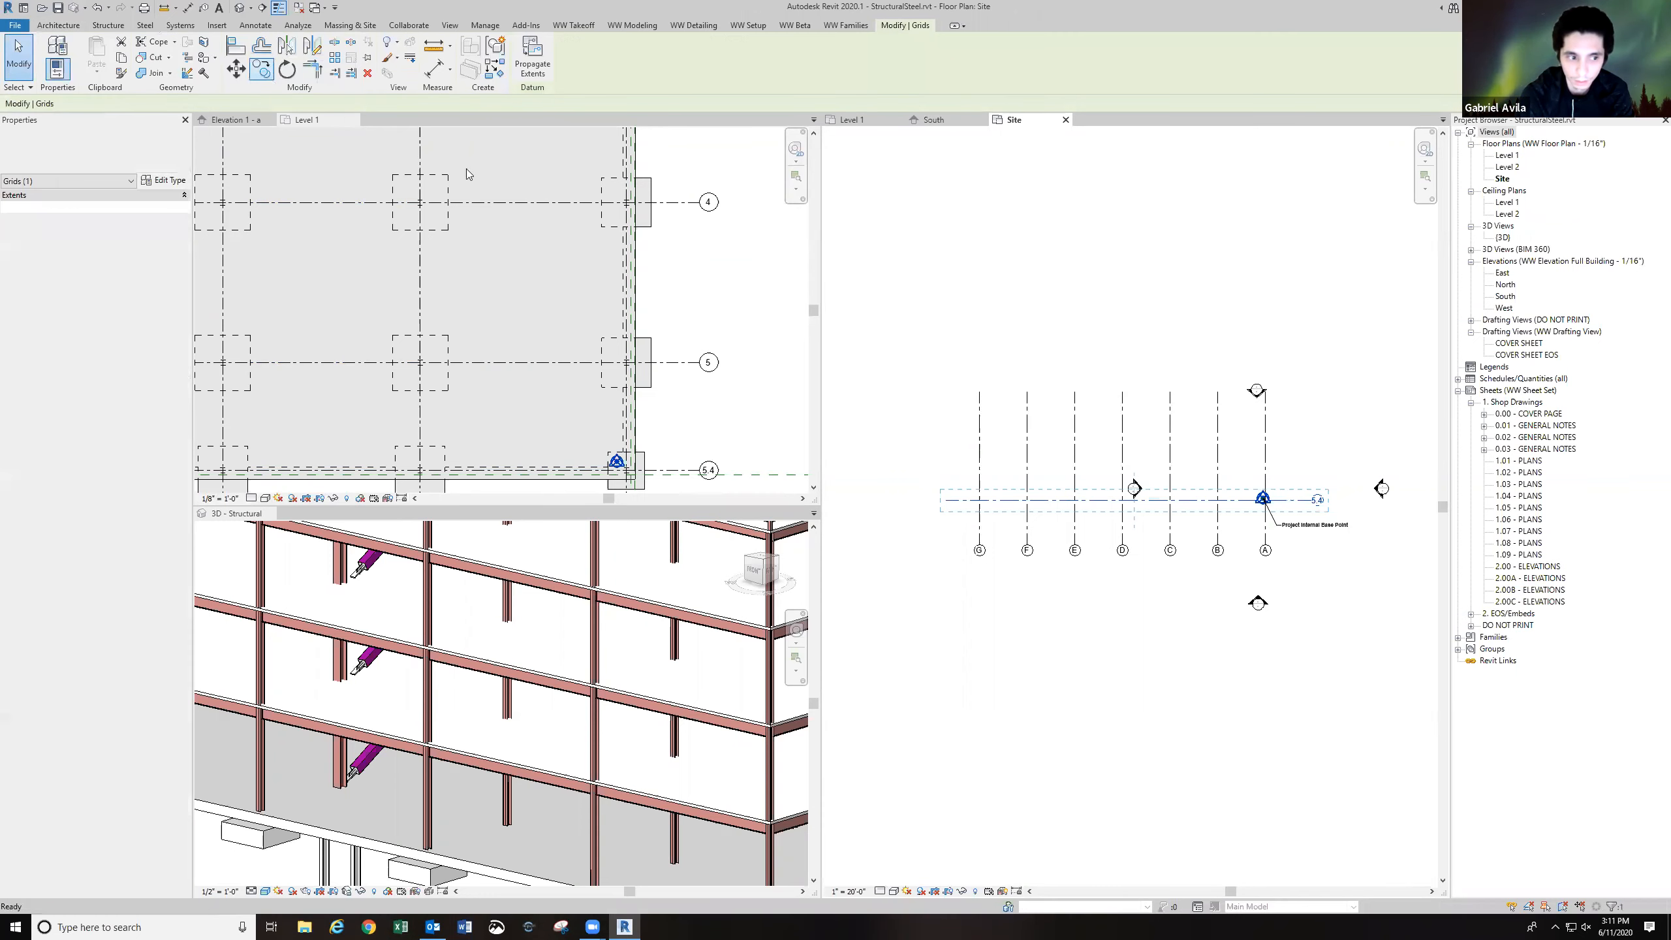
{"action": "left_click", "coordinate": [1184, 457]}
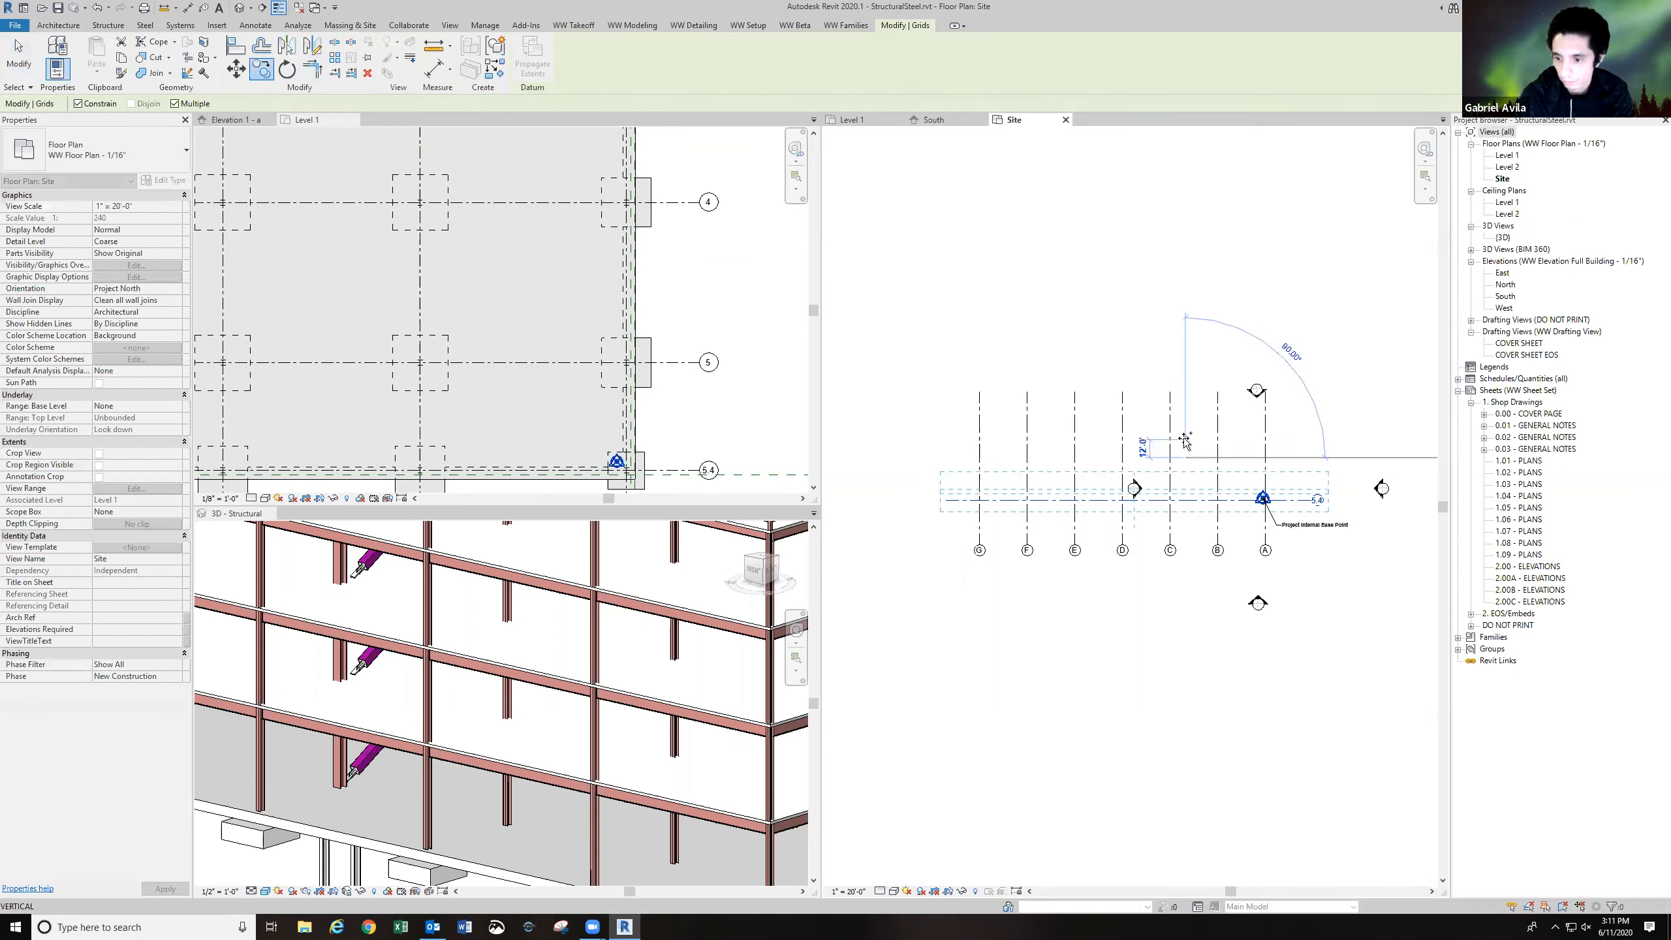
{"action": "type", "text": "1"}
{"action": "key", "text": "BackSpace"}
{"action": "type", "text": "26"}
{"action": "key", "text": "Return"}
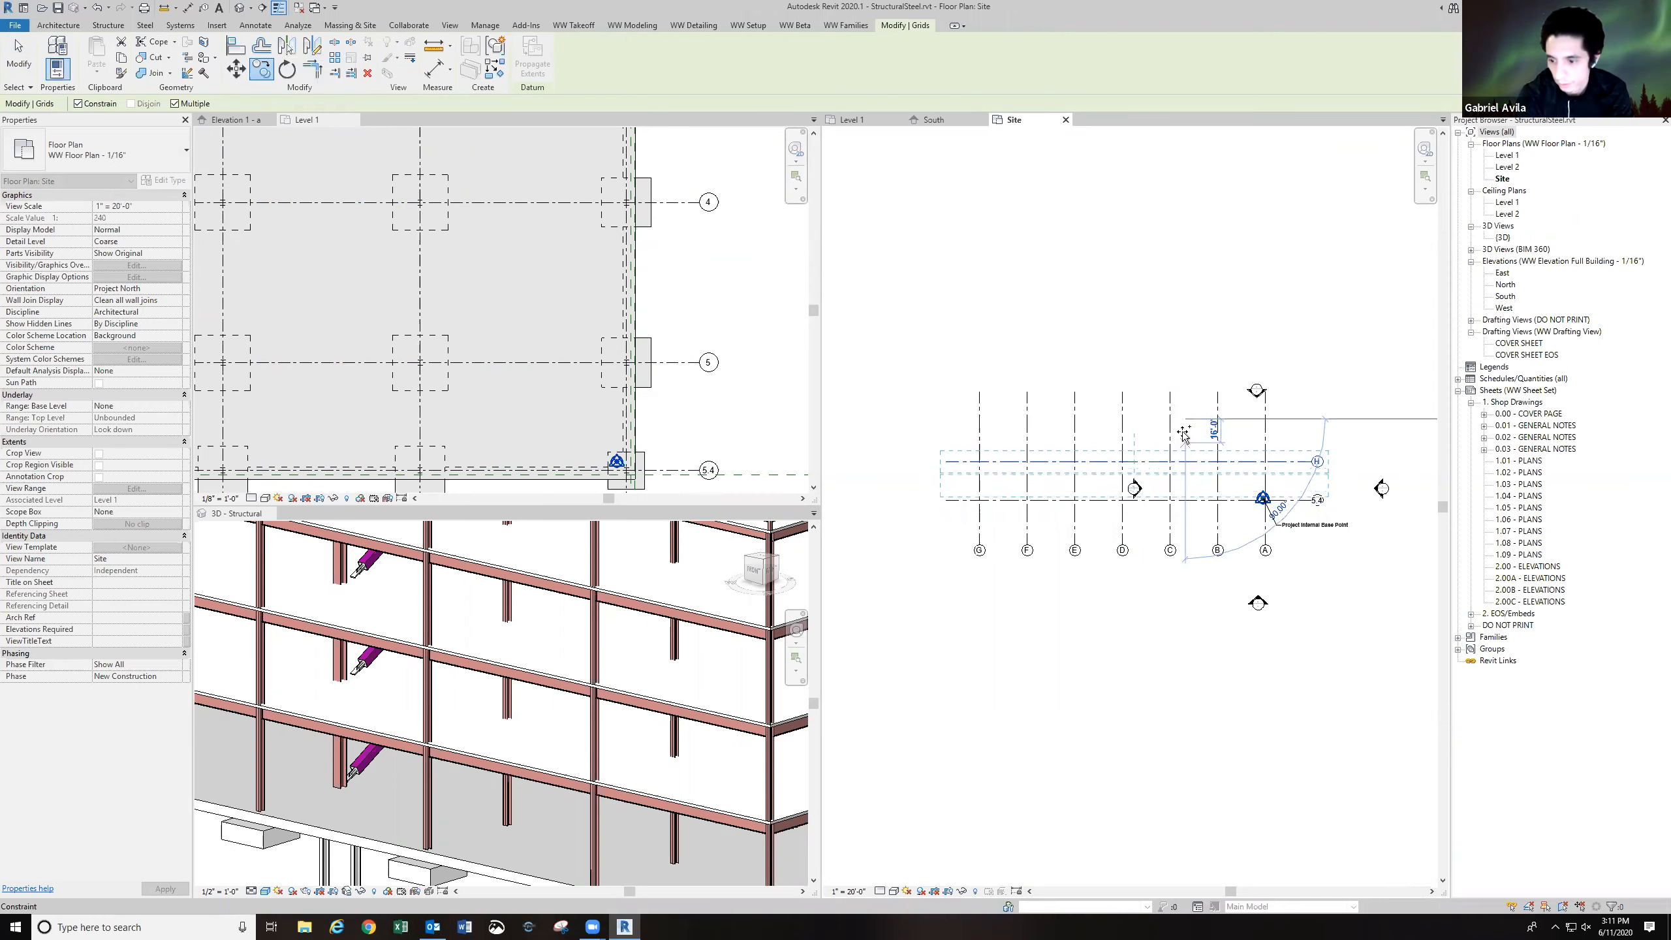
{"action": "key", "text": "Escape"}
Rename the grid copied from 5.4 as 5.
{"action": "left_click", "coordinate": [1316, 462]}
{"action": "left_click", "coordinate": [1316, 461]}
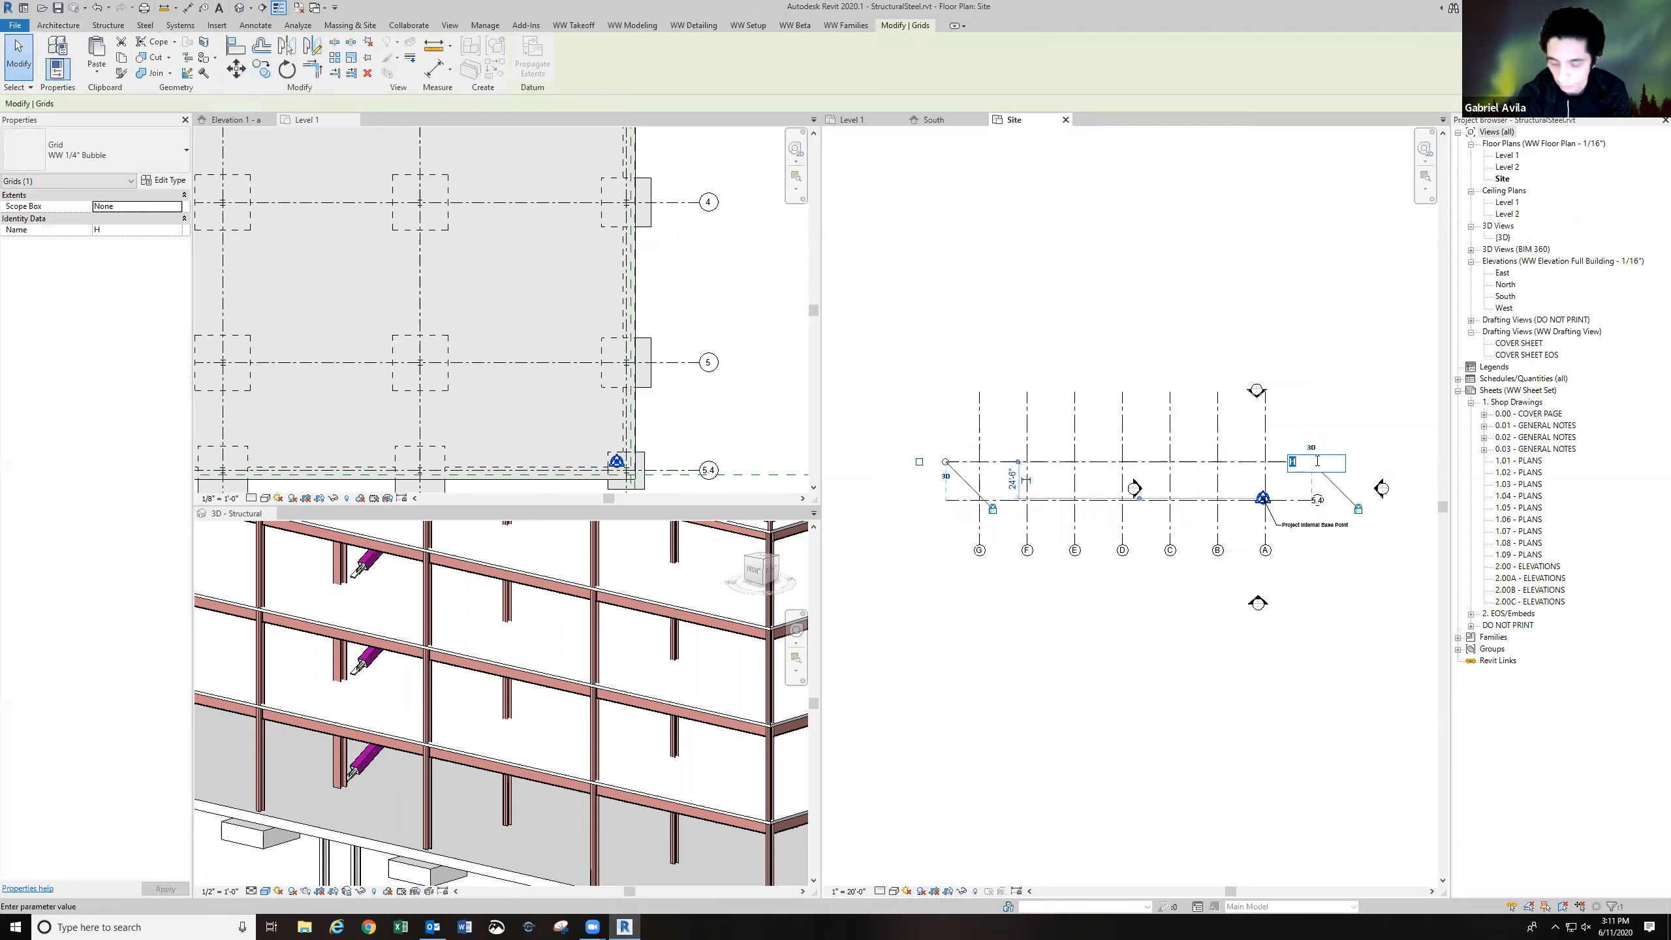
{"action": "type", "text": "5"}
{"action": "key", "text": "Return"}
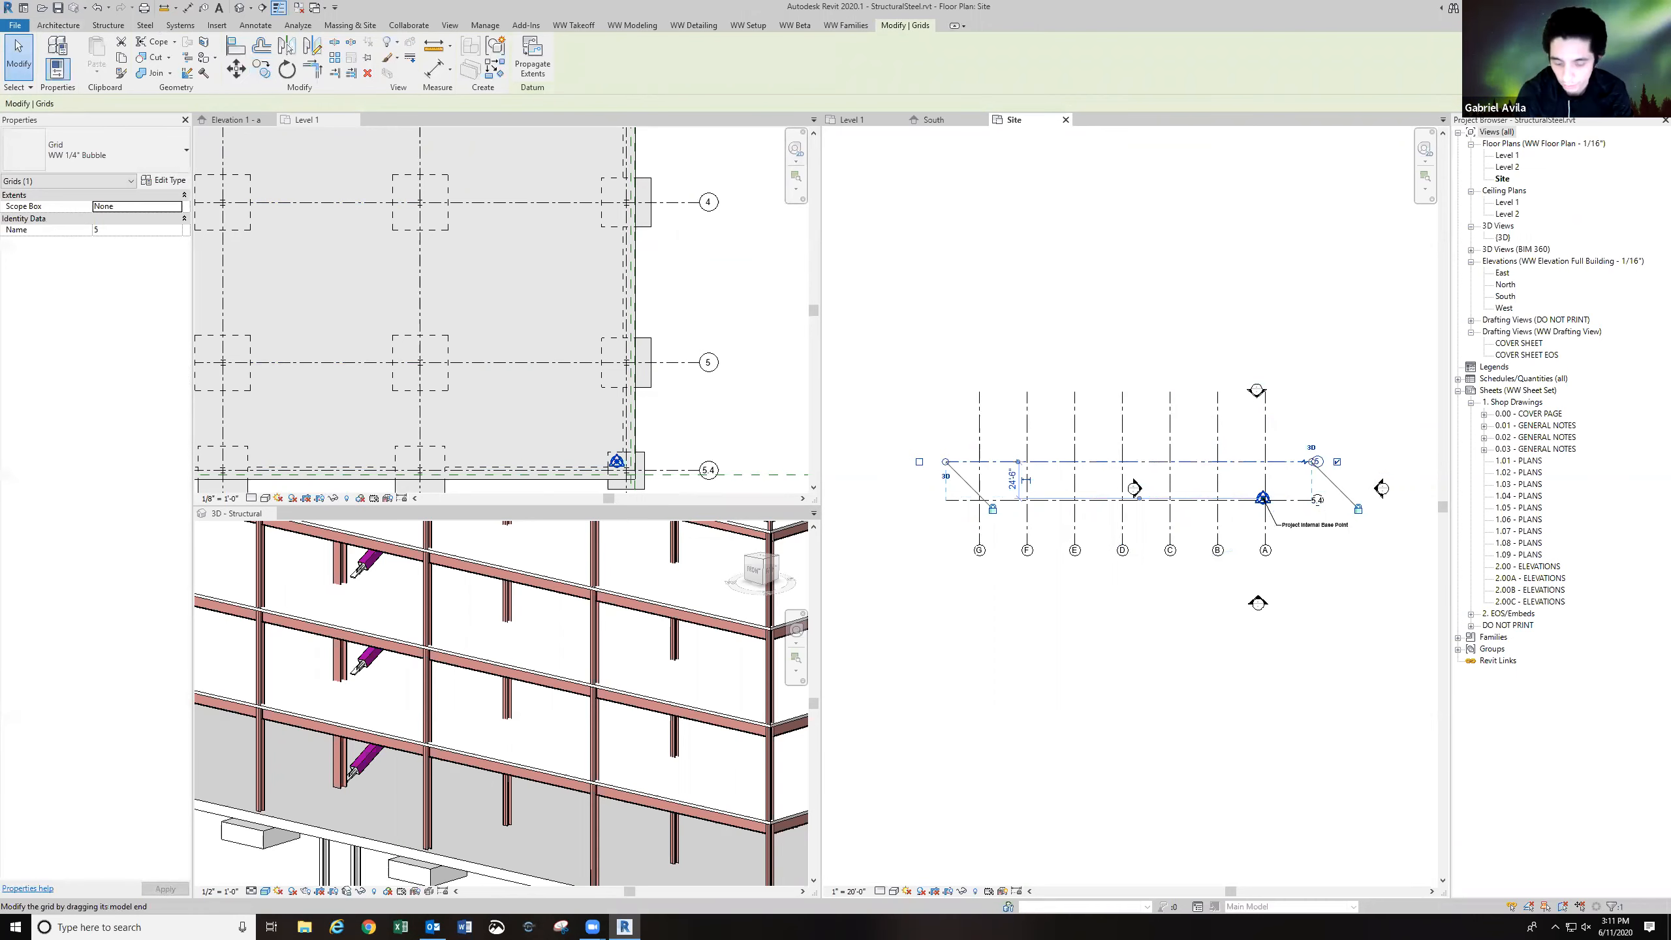
Copy grid 5 in the Site plan 26 feet to the north.
{"action": "key", "text": "c"}
{"action": "key", "text": "o"}
{"action": "key", "text": "Escape"}
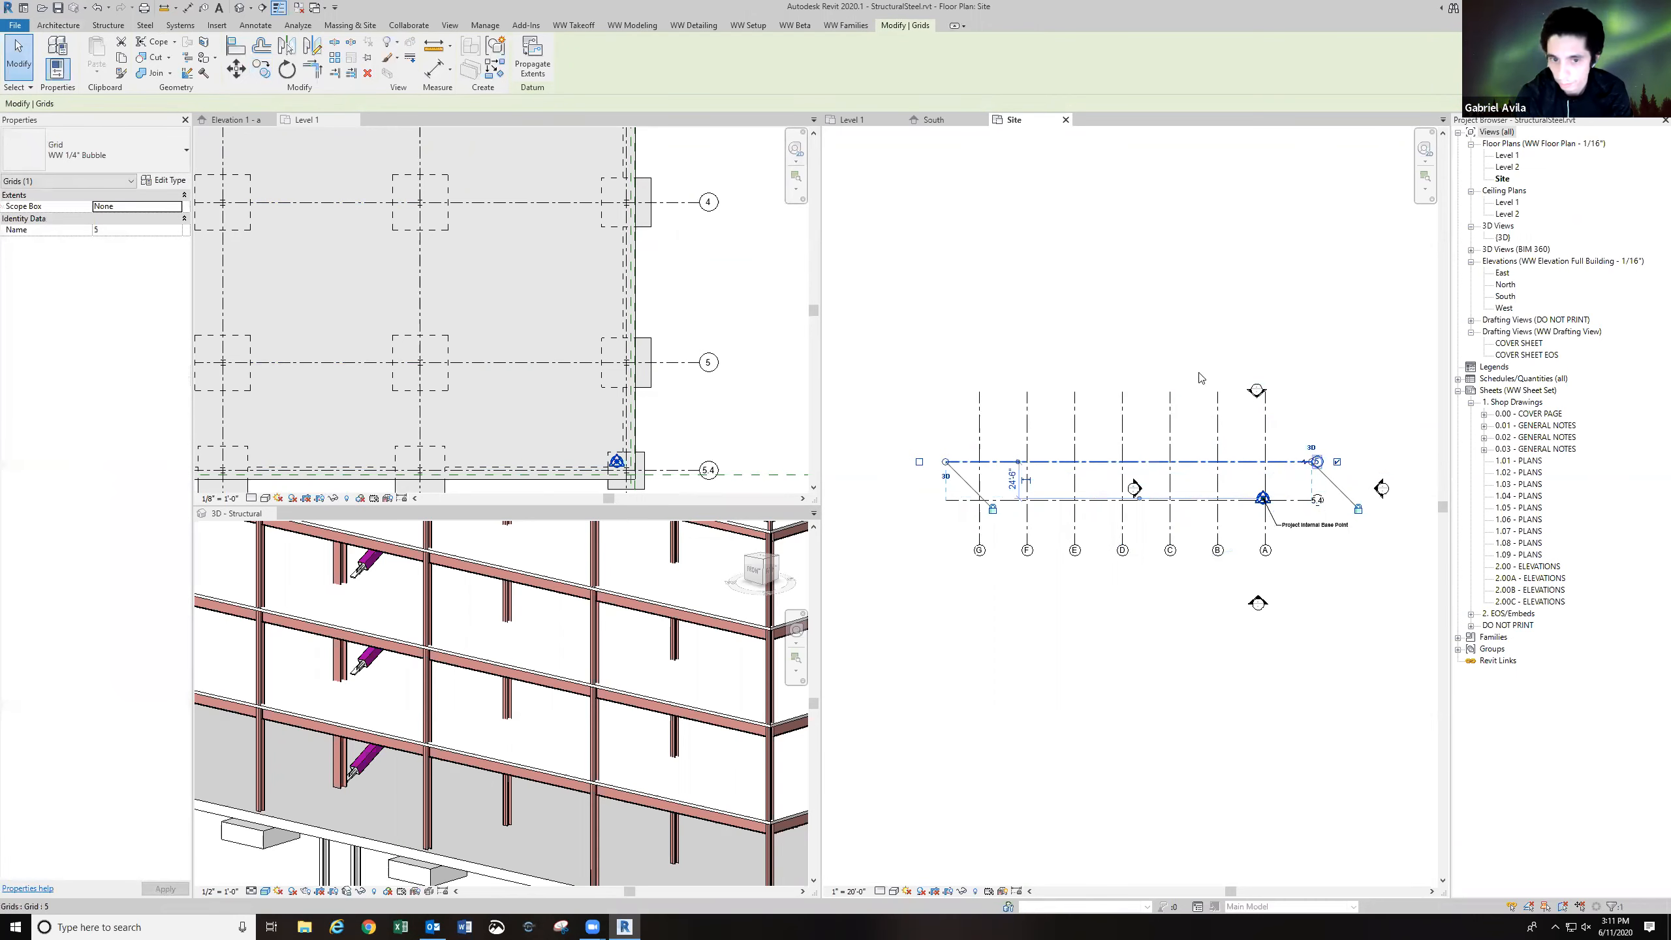
{"action": "key", "text": "ctrl+c"}
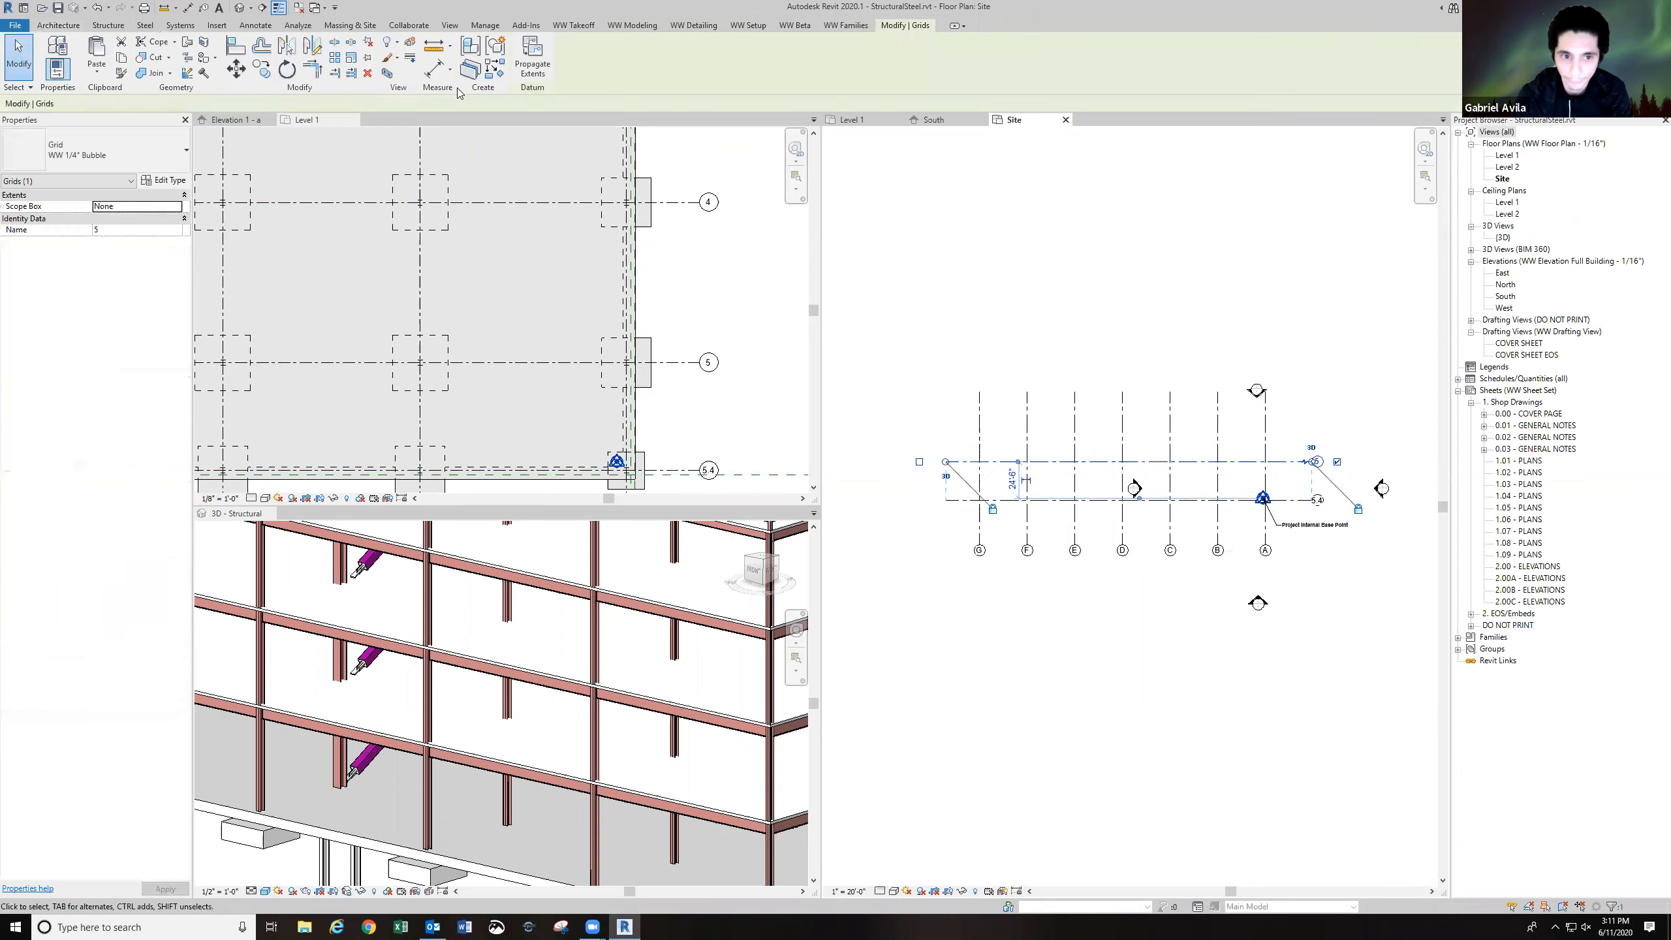
{"action": "left_click", "coordinate": [261, 68]}
{"action": "left_click", "coordinate": [1012, 358]}
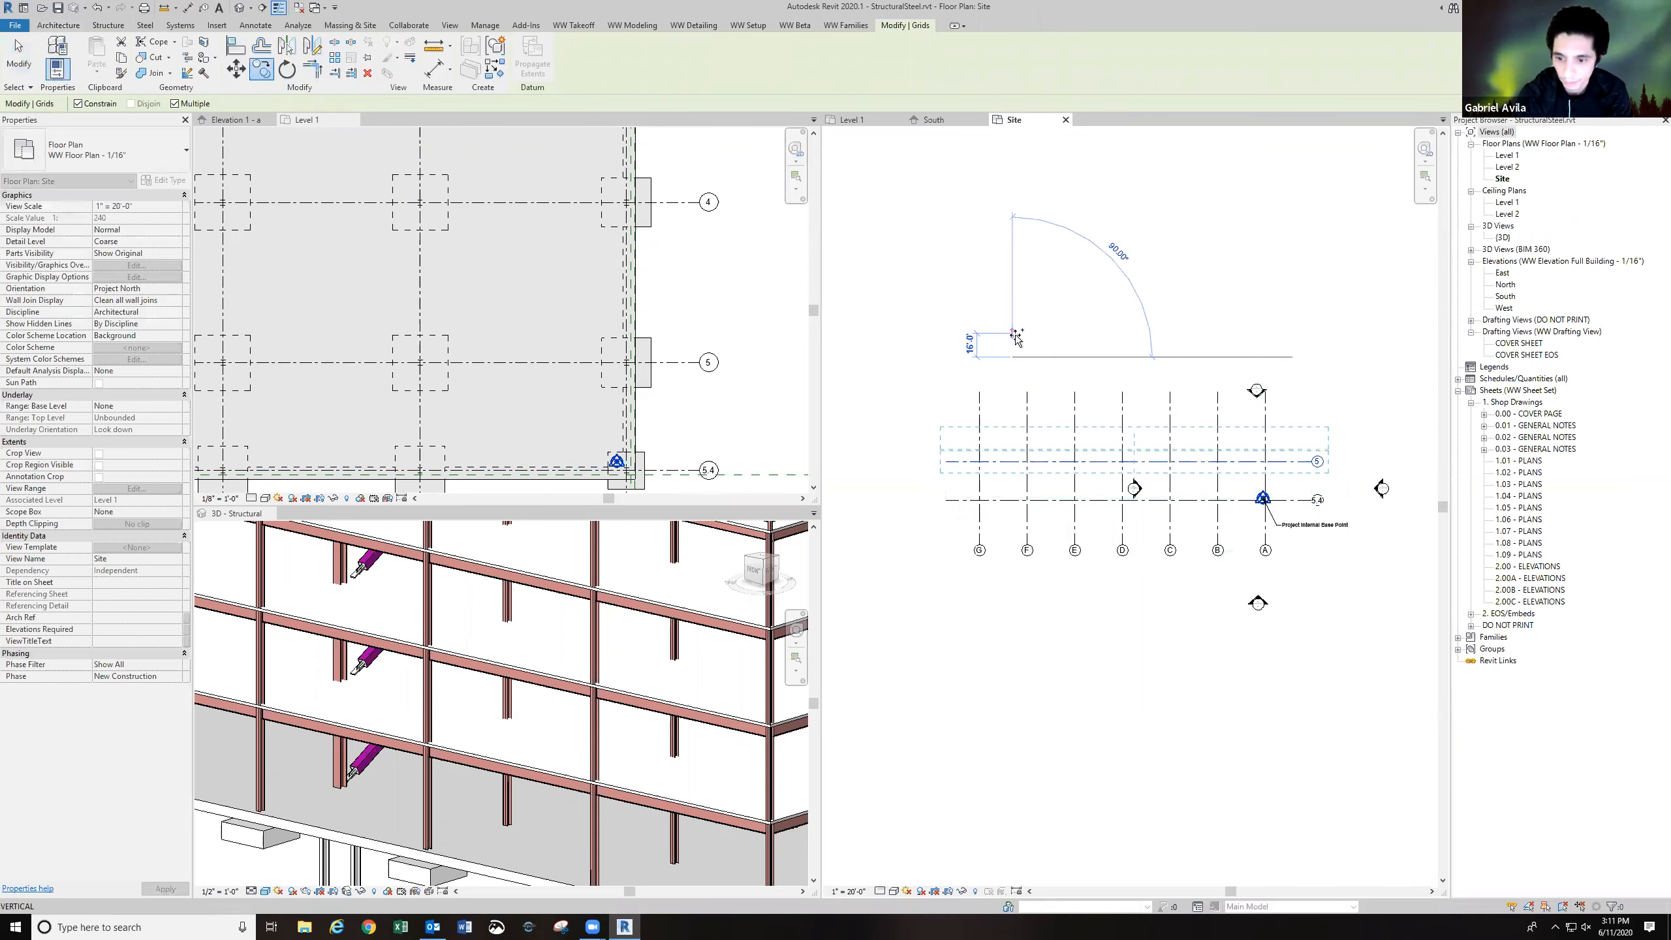
{"action": "type", "text": "26"}
{"action": "key", "text": "Return"}
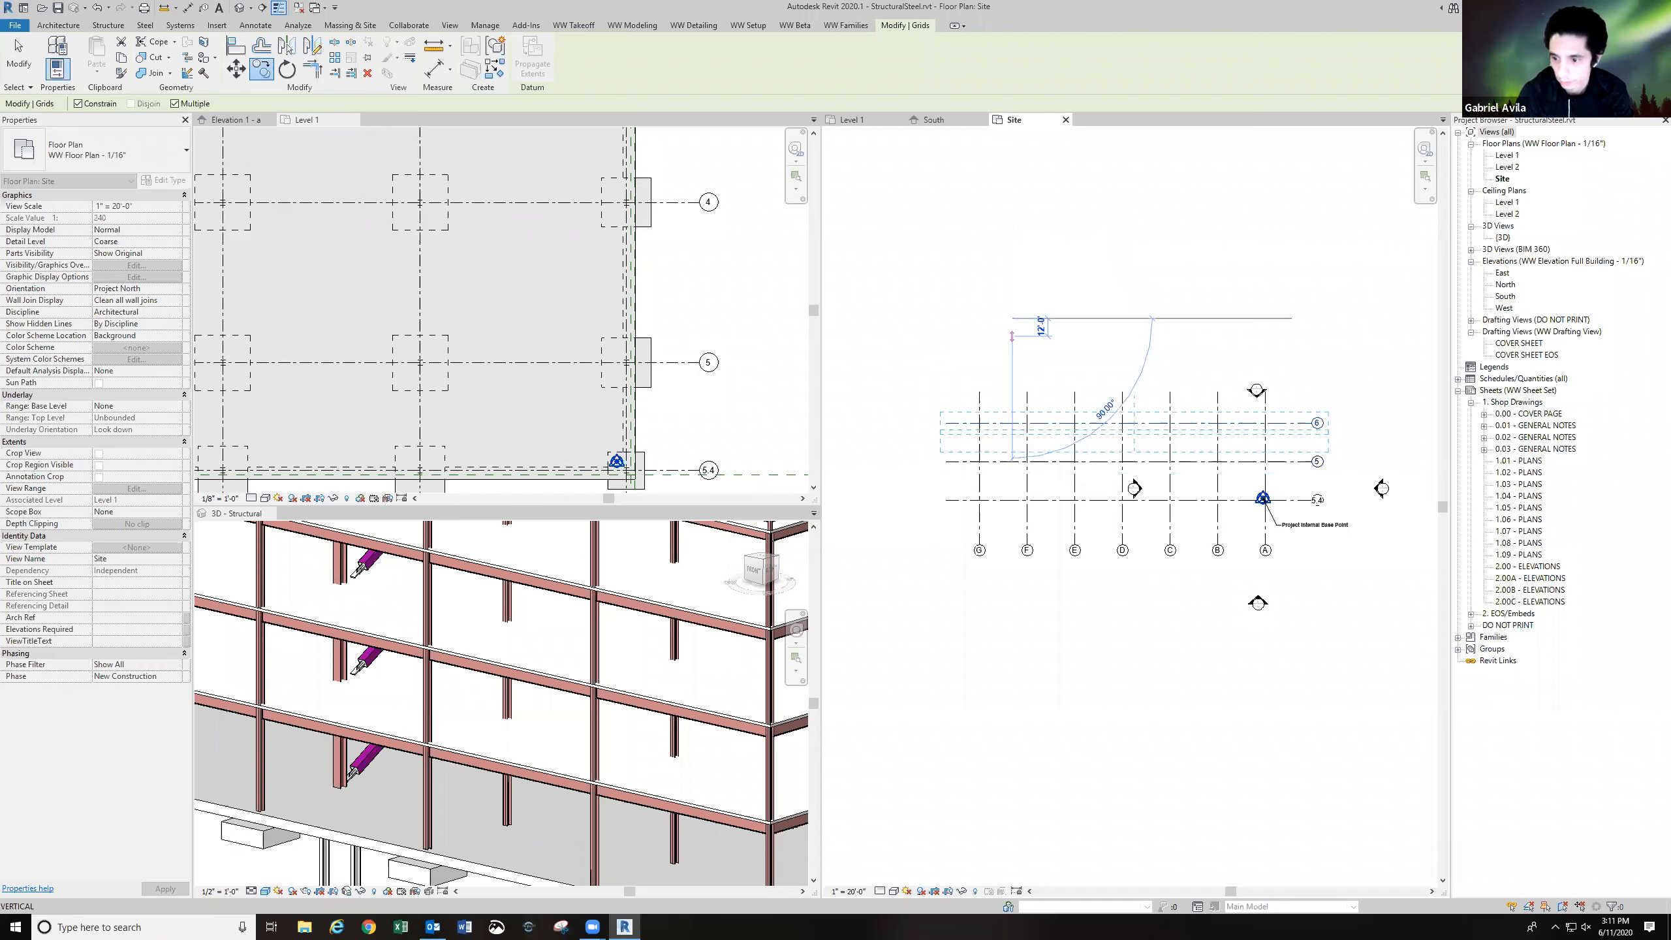
{"action": "key", "text": "Escape"}
{"action": "key", "text": "Escape"}
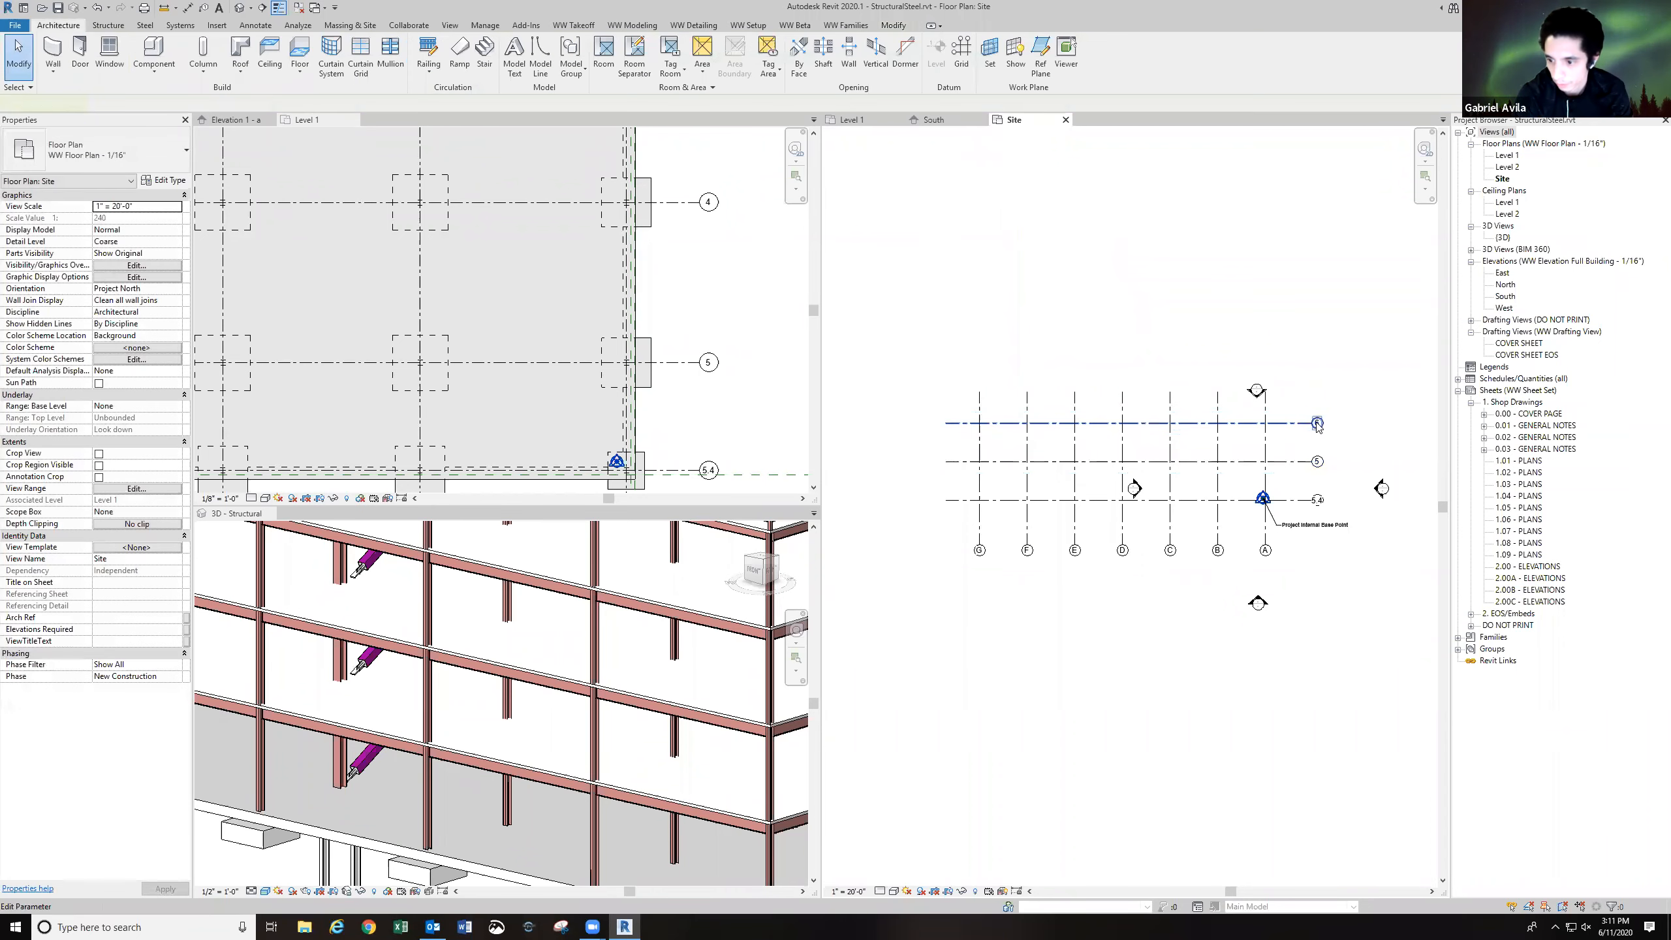
Rename the grid copied from grid 5 as 4.
{"action": "double_click", "coordinate": [1317, 423]}
{"action": "type", "text": "4"}
{"action": "key", "text": "Return"}
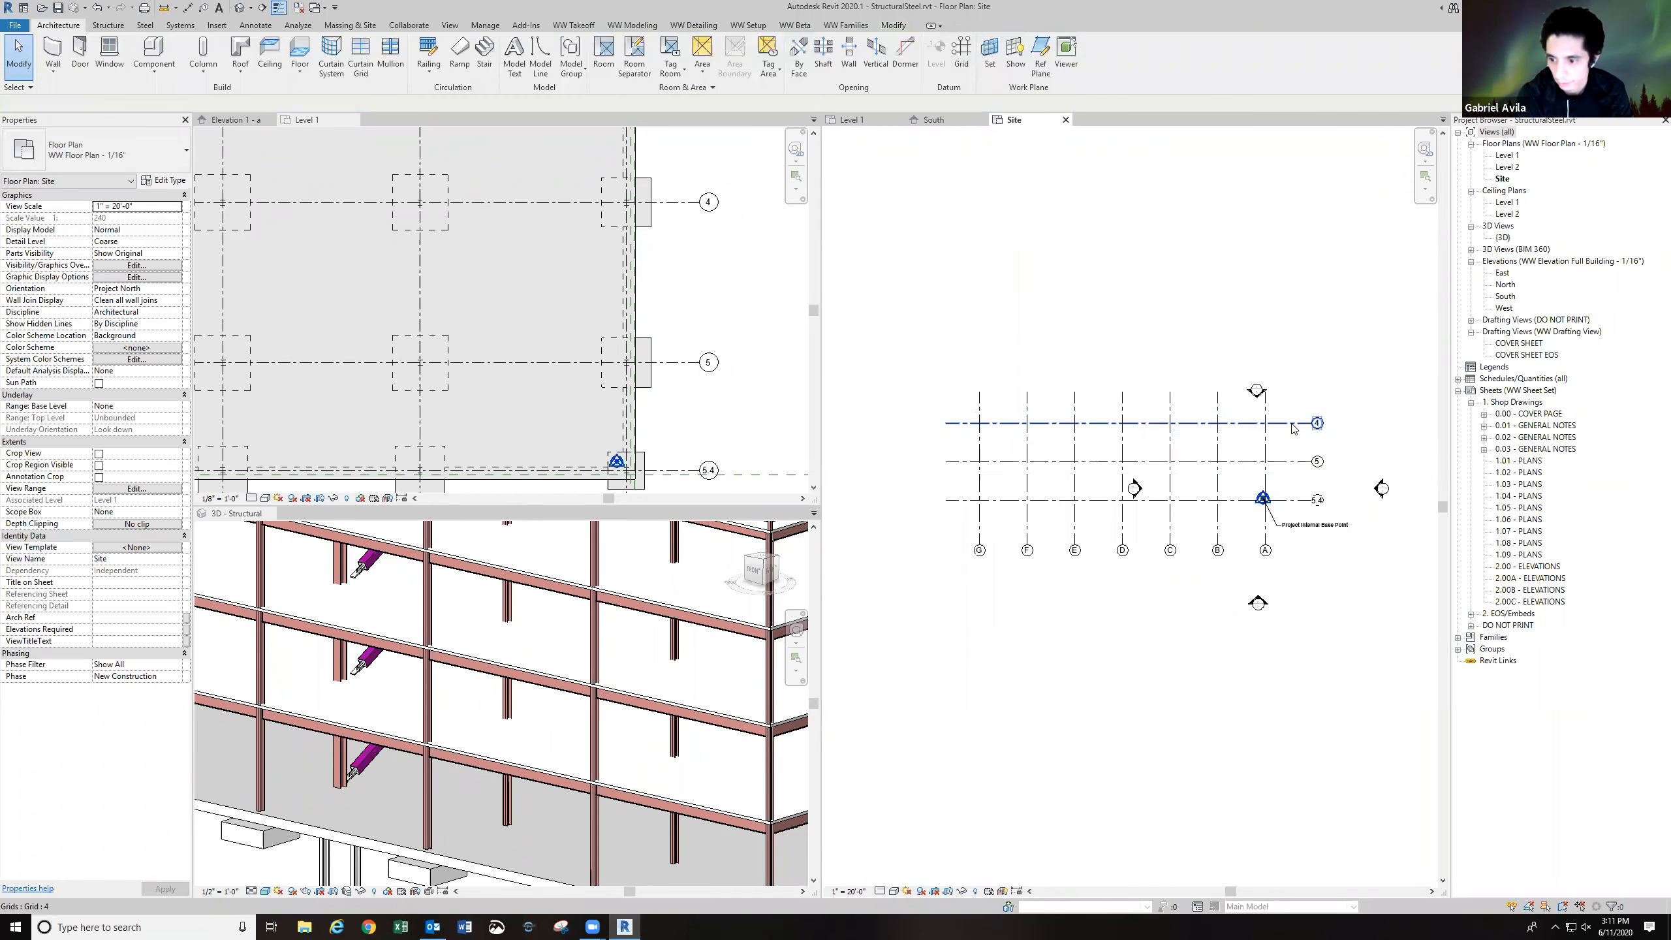
Copy grid 4 three times to the north in the Site plan at 26-foot spacing.
{"action": "key", "text": "c"}
{"action": "key", "text": "o"}
{"action": "left_click", "coordinate": [934, 355]}
{"action": "left_click", "coordinate": [934, 315]}
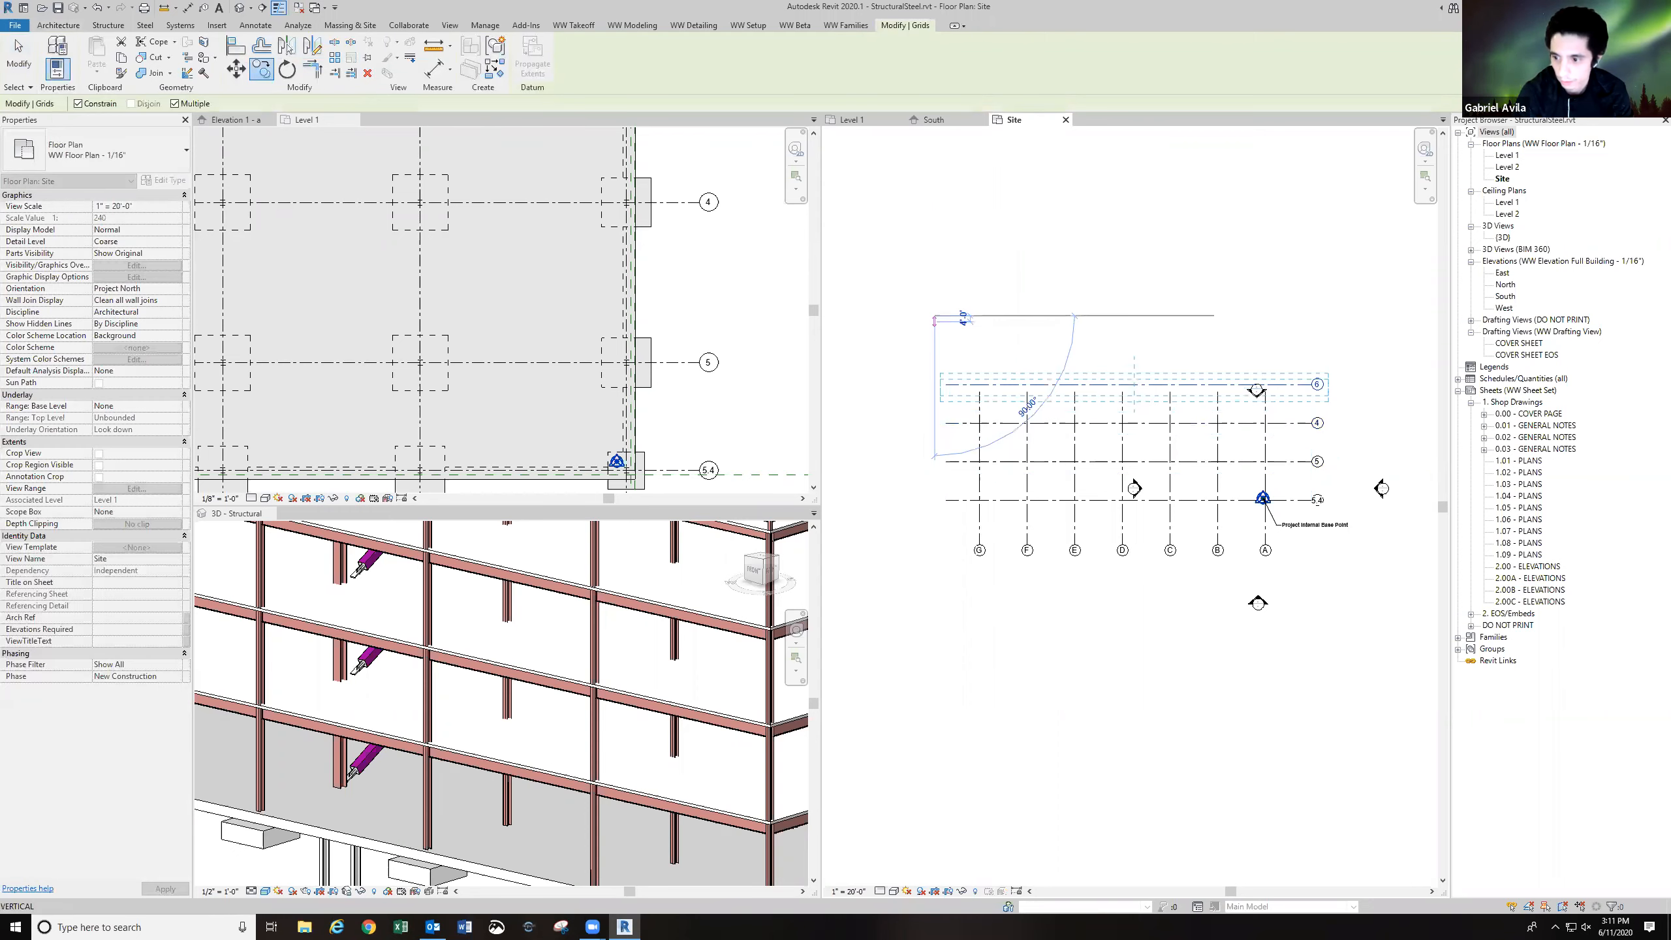
{"action": "left_click", "coordinate": [937, 277]}
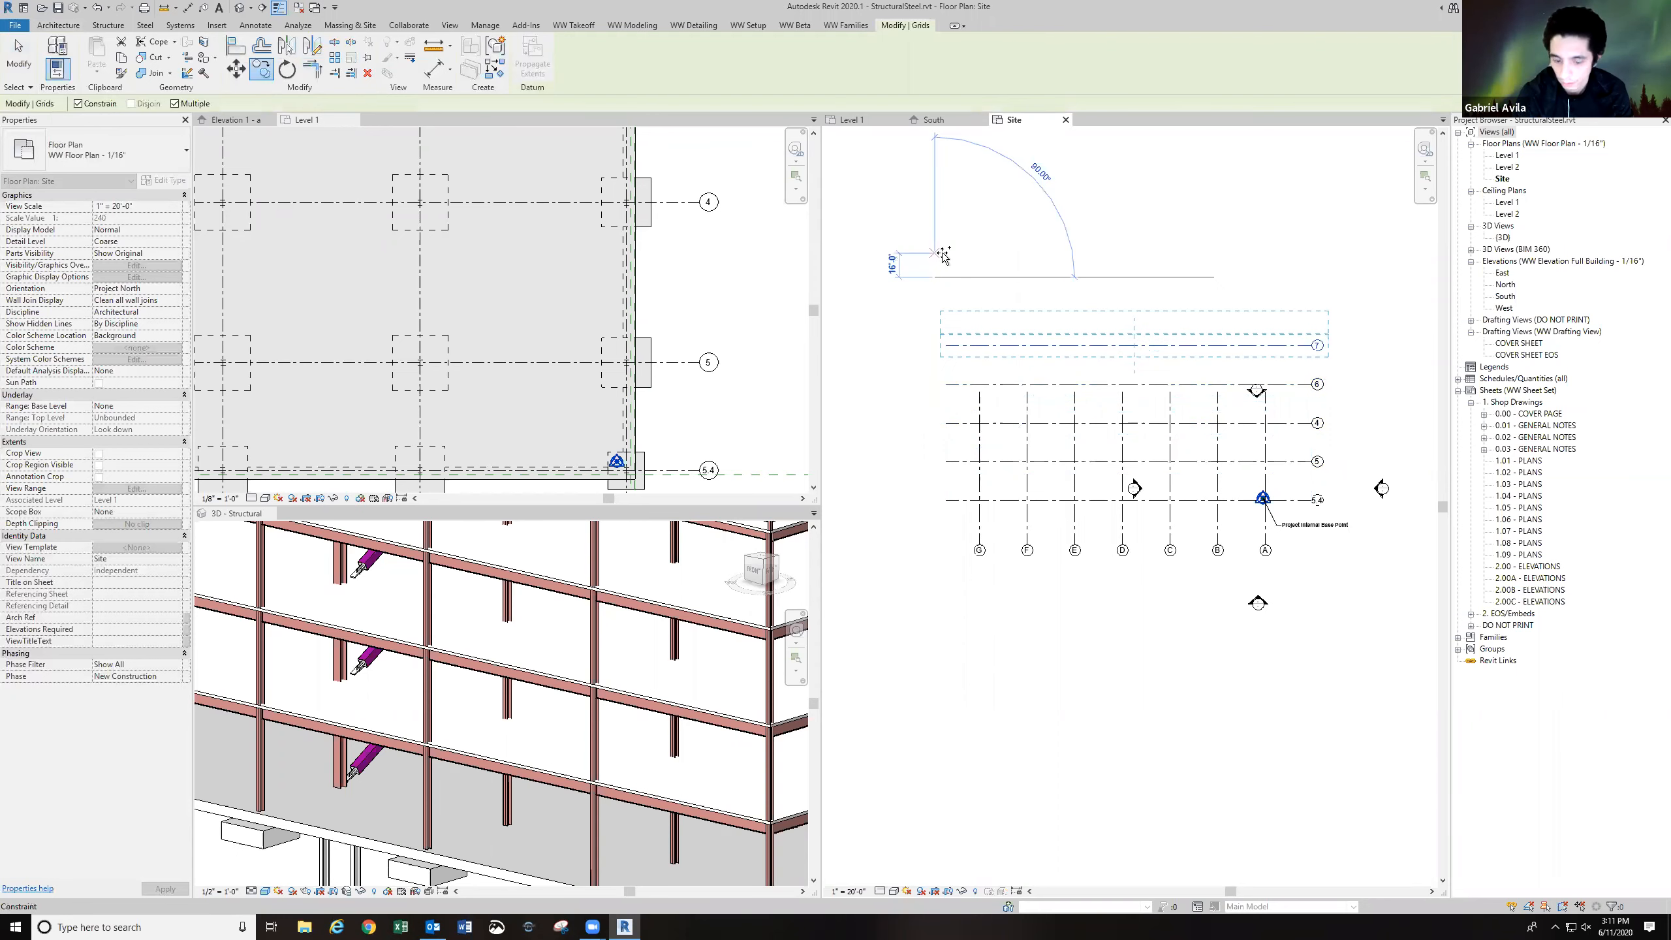
{"action": "left_click", "coordinate": [940, 252]}
{"action": "key", "text": "Escape"}
{"action": "key", "text": "Escape"}
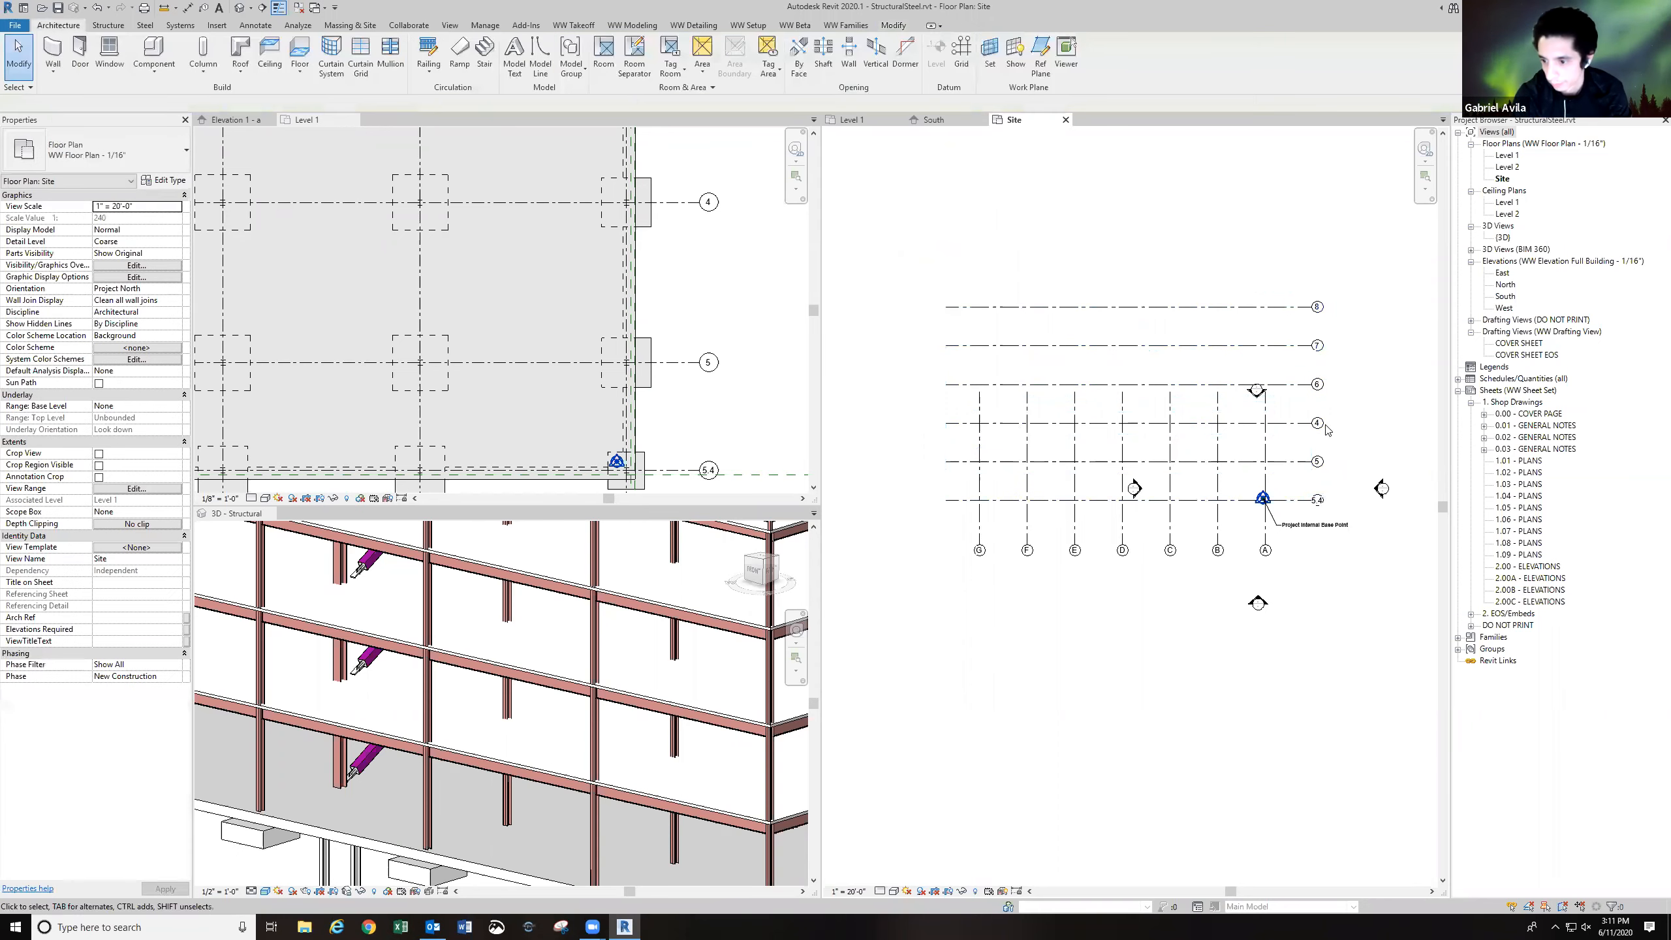
Rename the first grid north of grid 4 as 3.
{"action": "left_click", "coordinate": [1318, 391]}
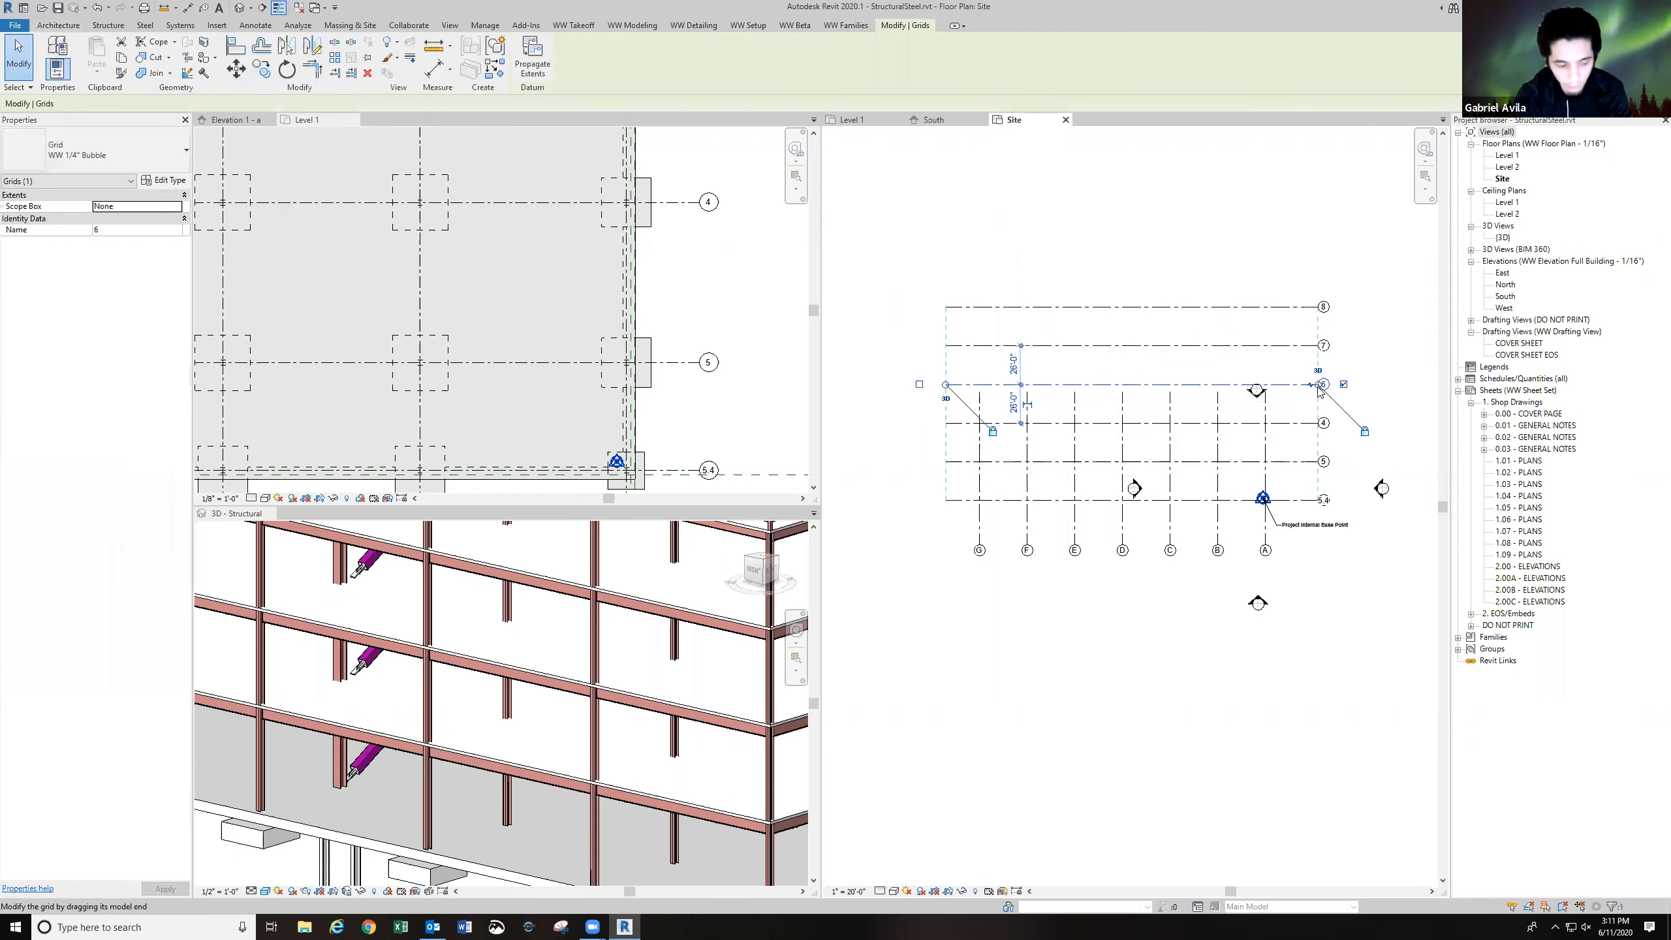
{"action": "scroll", "coordinate": [1318, 388], "scroll_direction": "up", "scroll_amount": 3}
{"action": "left_click", "coordinate": [1318, 384]}
{"action": "type", "text": "3"}
{"action": "key", "text": "Return"}
Rename the two grids north of grid 3 as 2 and 1, going northward.
{"action": "left_click", "coordinate": [1319, 315]}
{"action": "left_click", "coordinate": [1318, 314]}
{"action": "type", "text": "2"}
{"action": "key", "text": "Return"}
{"action": "left_click", "coordinate": [1317, 248]}
{"action": "left_click", "coordinate": [1318, 247]}
{"action": "type", "text": "1"}
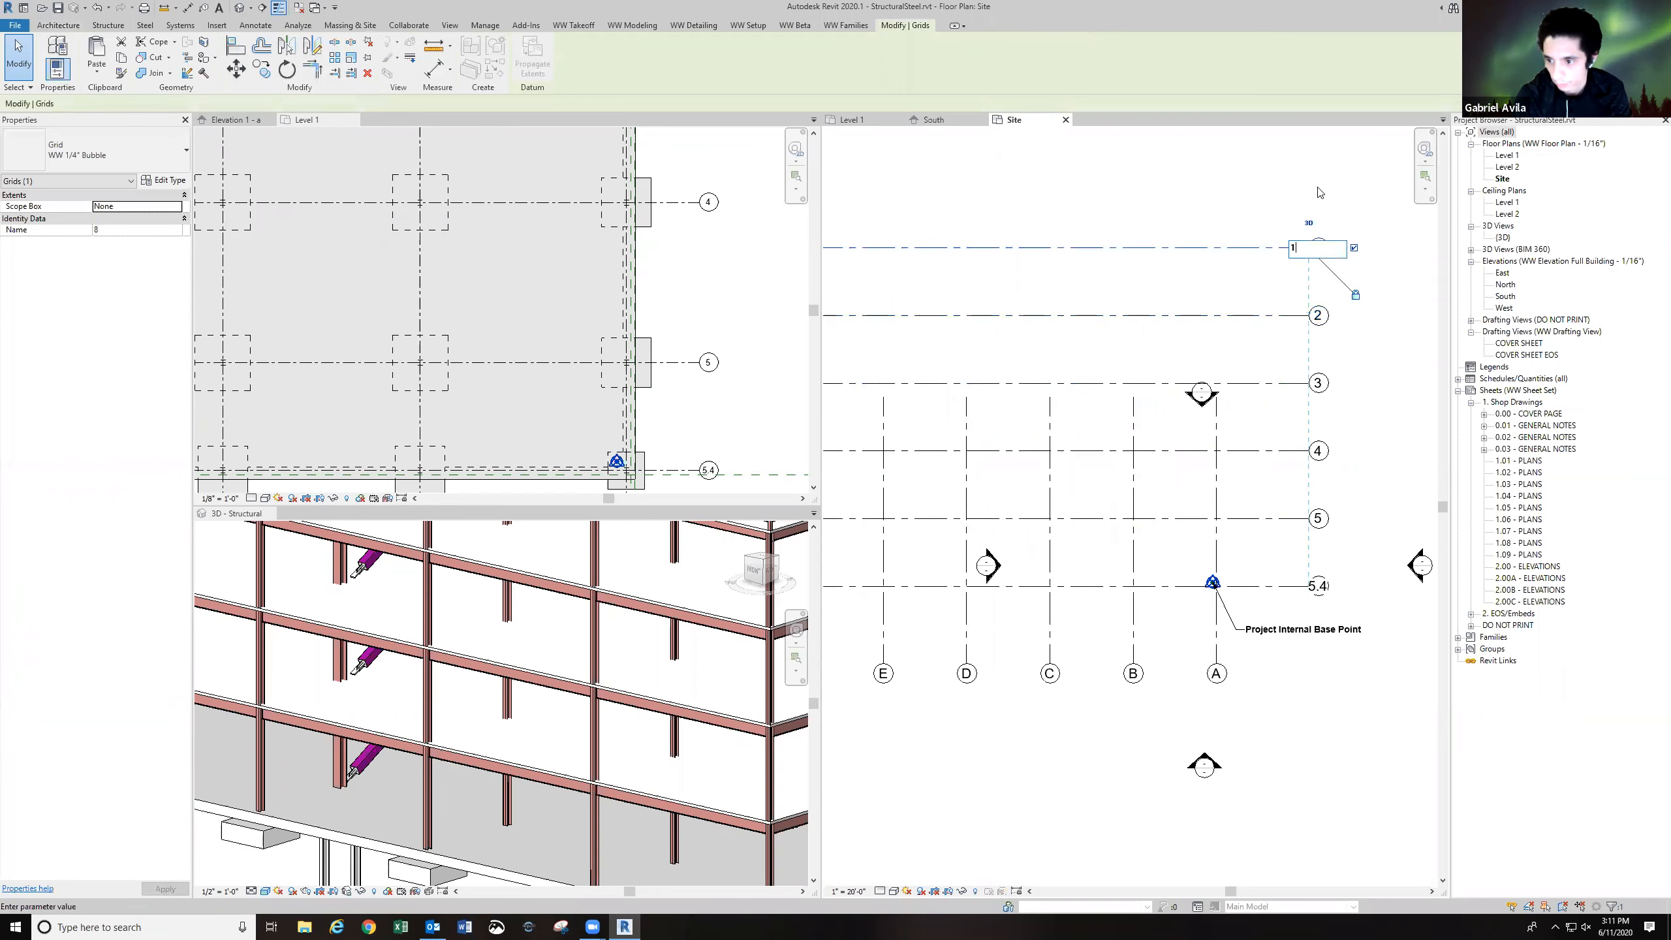
{"action": "left_click", "coordinate": [1319, 190]}
{"action": "scroll", "coordinate": [1282, 296], "scroll_direction": "down", "scroll_amount": 2}
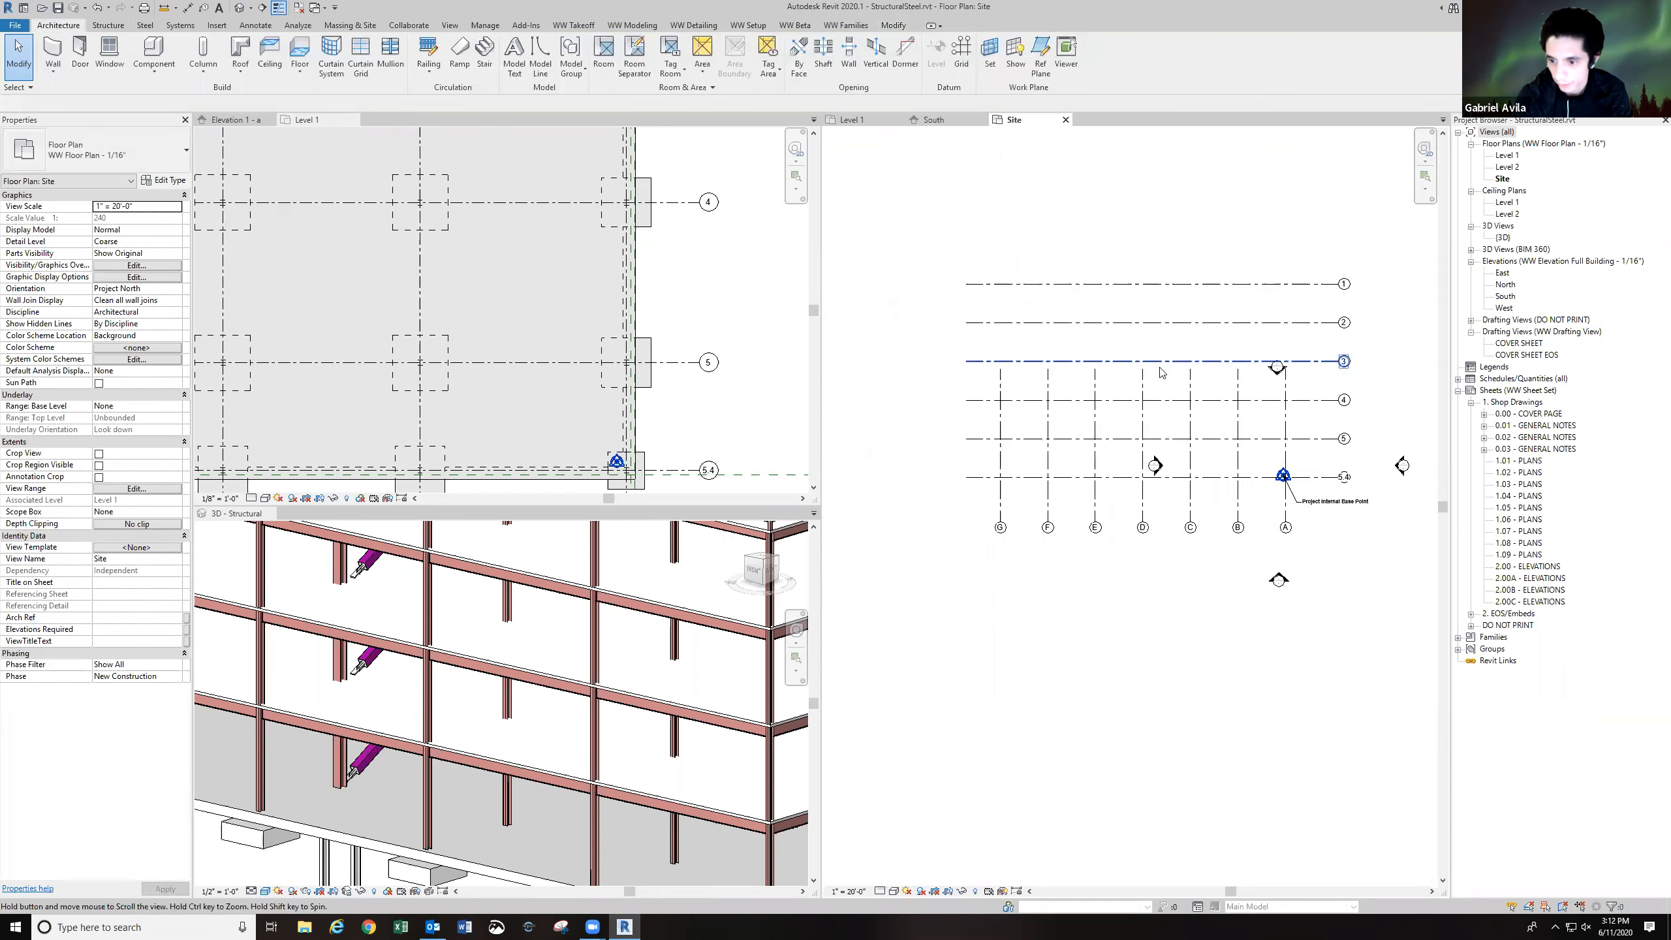
Extend the north ends of lettered grids A to G together until they pass beyond grid 1.
{"action": "left_click", "coordinate": [1095, 371]}
{"action": "left_click_drag", "start_coordinate": [1096, 374], "coordinate": [1096, 250]}
{"action": "left_click", "coordinate": [1122, 277]}
{"action": "middle_click_drag", "start_coordinate": [1122, 404], "coordinate": [1059, 396]}
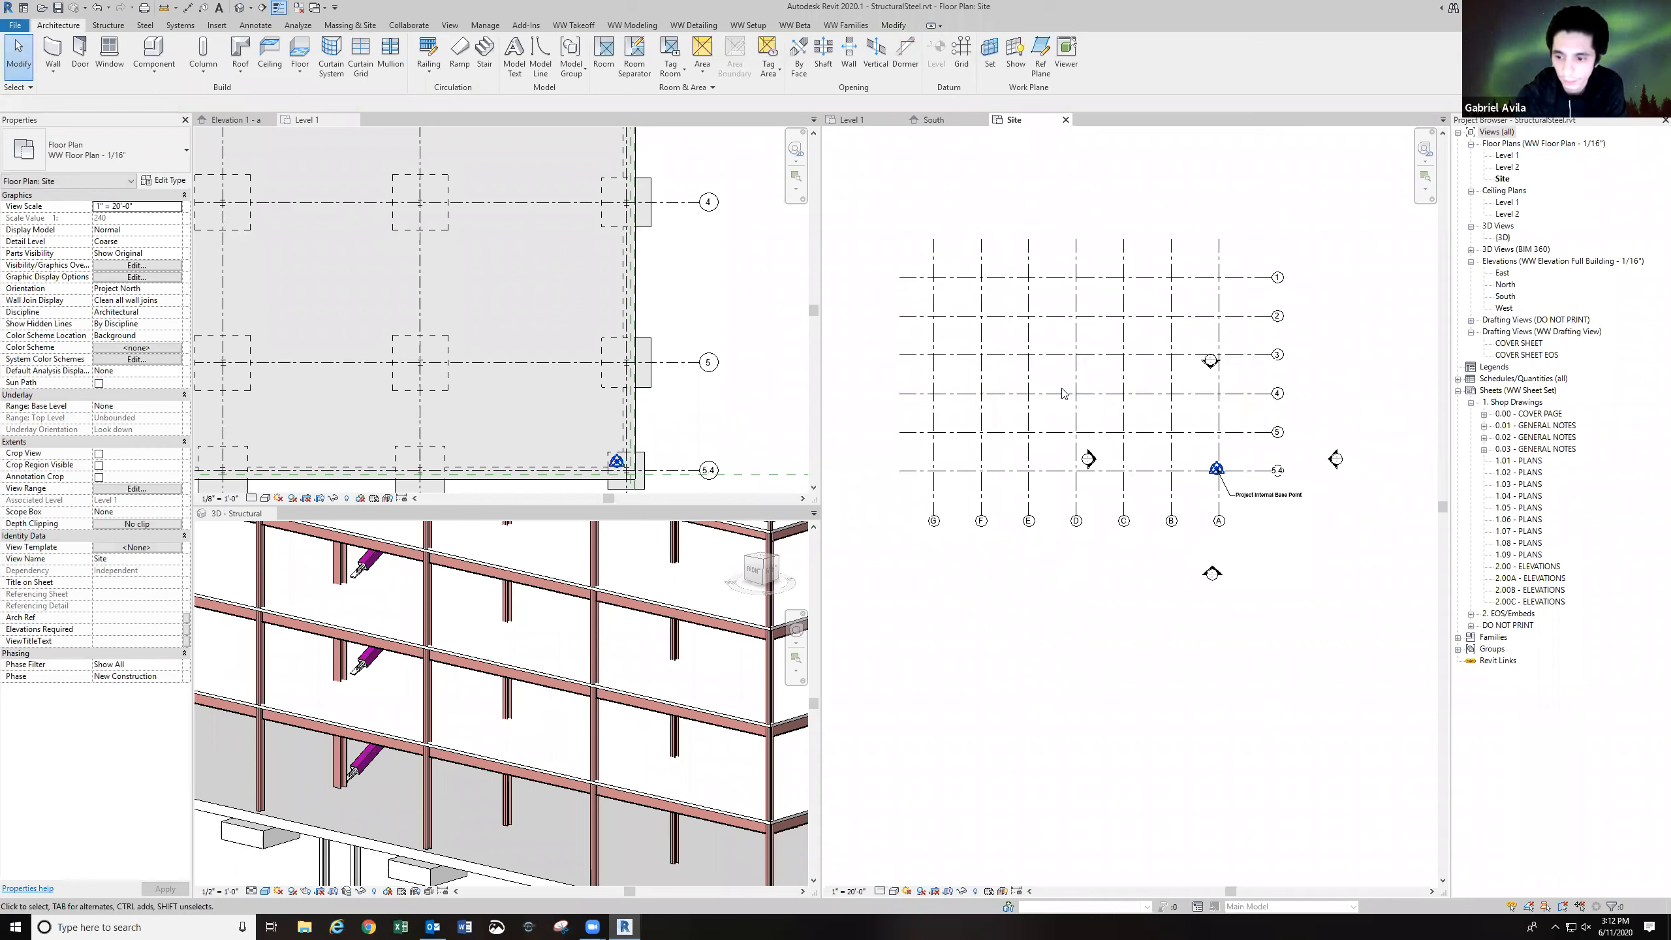
Move the four elevation markers to roughly the middle of the grid's north, west, east and south sides, and open the StructuralSteel Level 1 floor plan.
{"action": "scroll", "coordinate": [1218, 372], "scroll_direction": "up", "scroll_amount": 2}
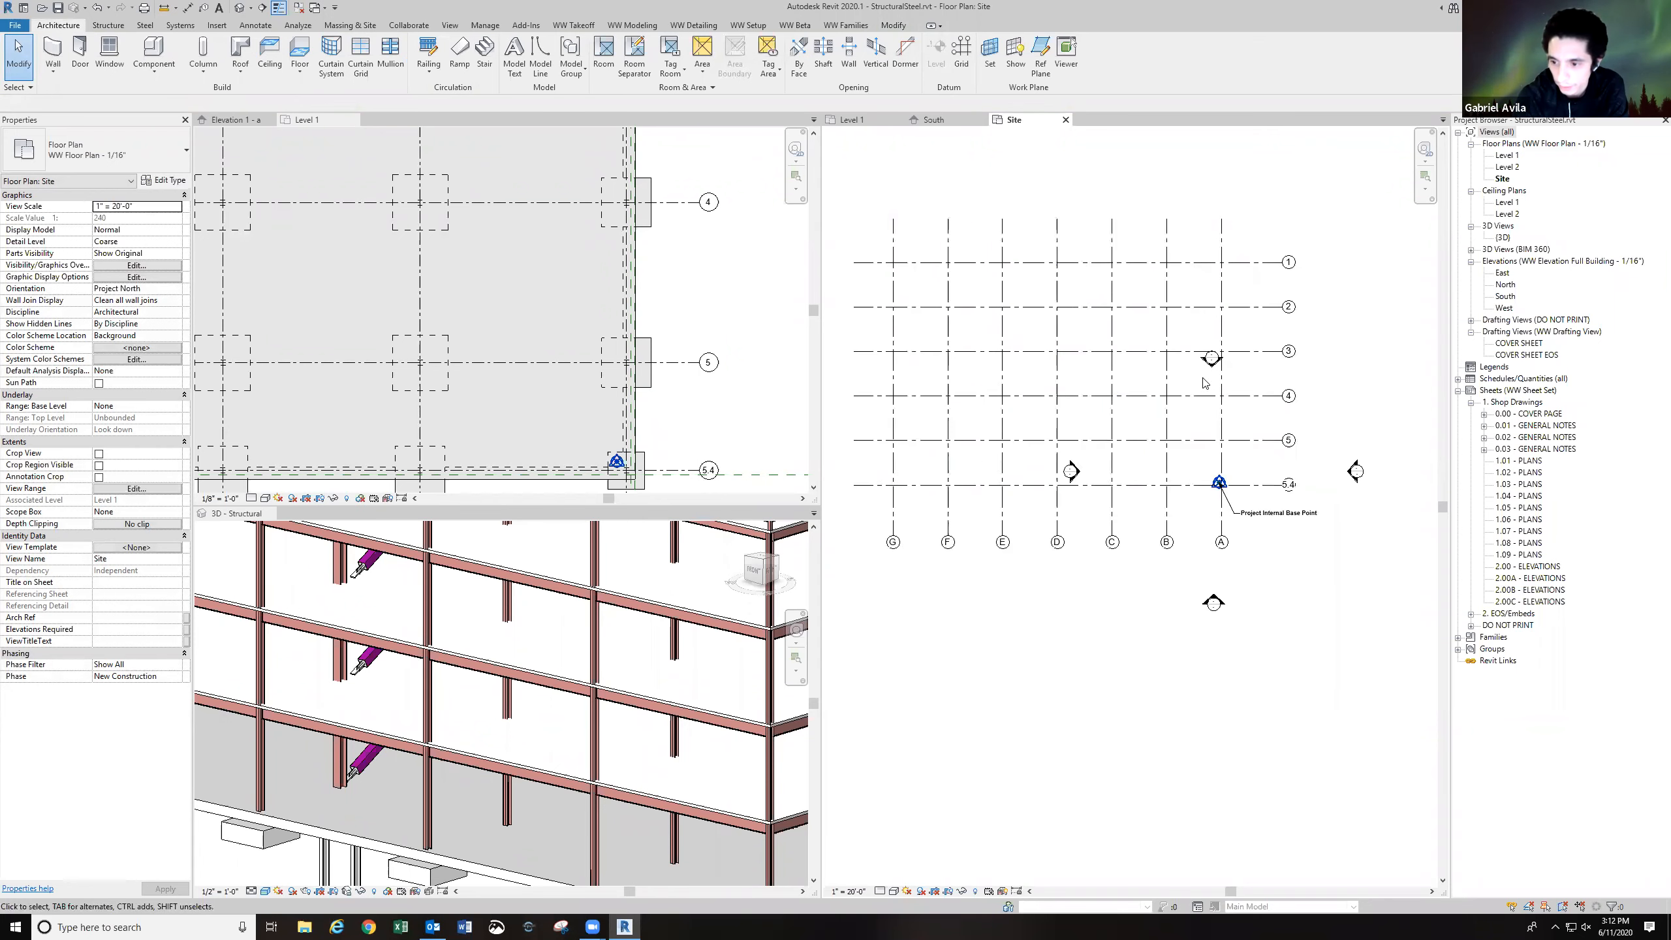
{"action": "left_click", "coordinate": [1214, 359]}
{"action": "left_click_drag", "start_coordinate": [1213, 359], "coordinate": [1008, 186]}
{"action": "scroll", "coordinate": [1191, 467], "scroll_direction": "down", "scroll_amount": 2}
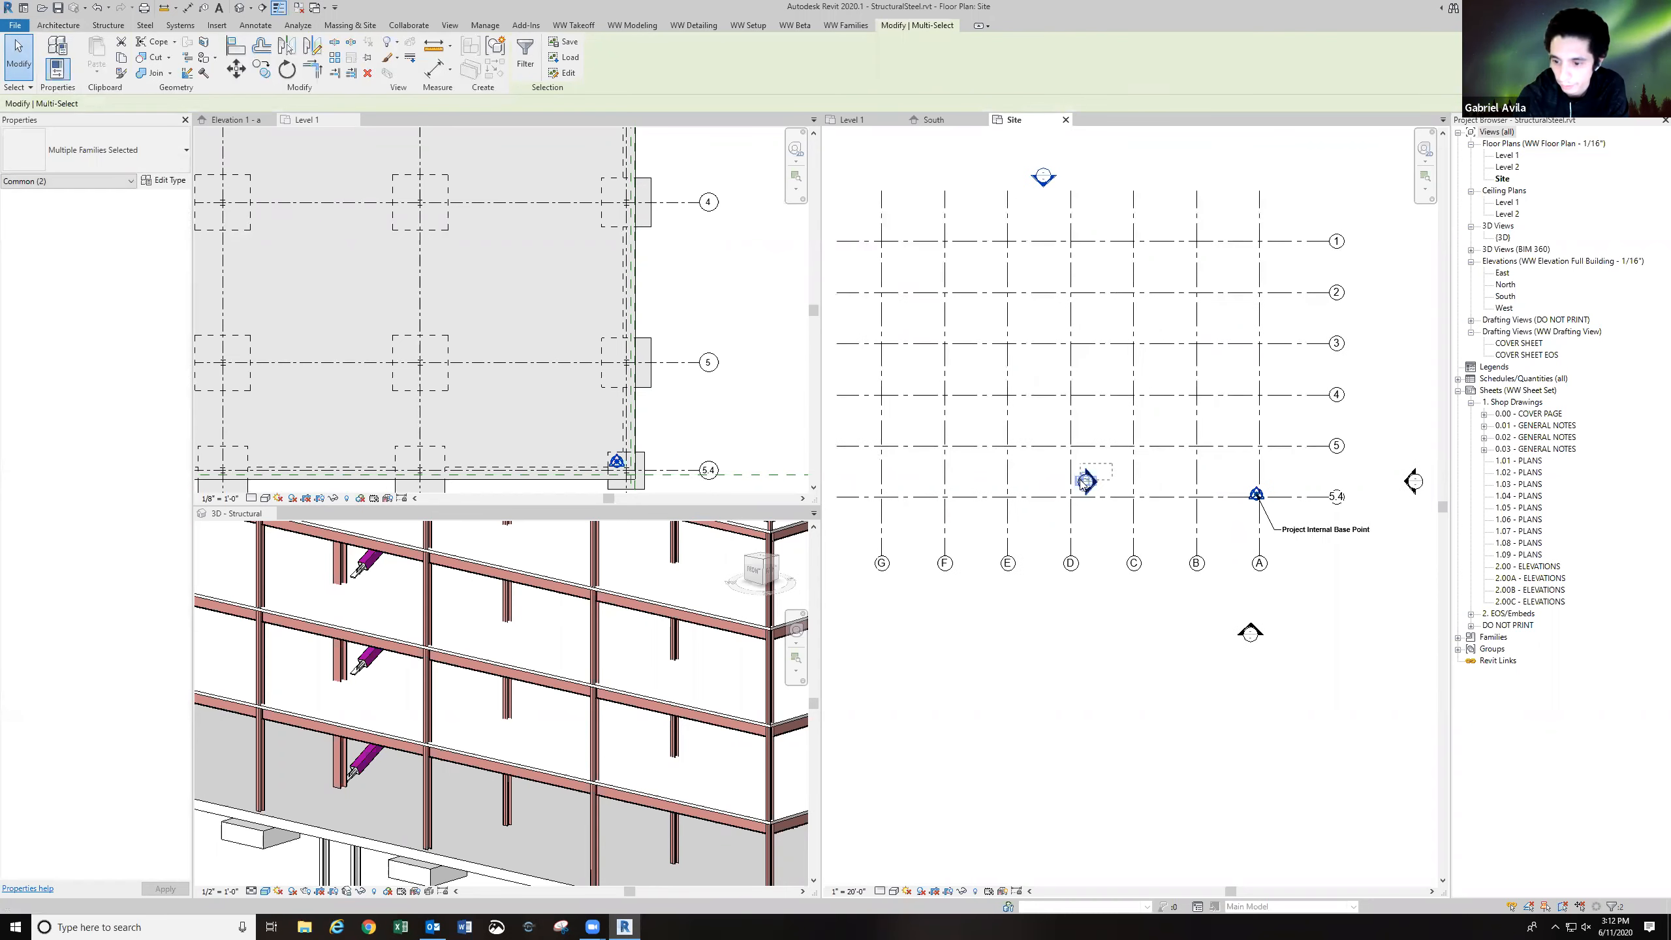
{"action": "left_click_drag", "start_coordinate": [870, 413], "coordinate": [888, 395]}
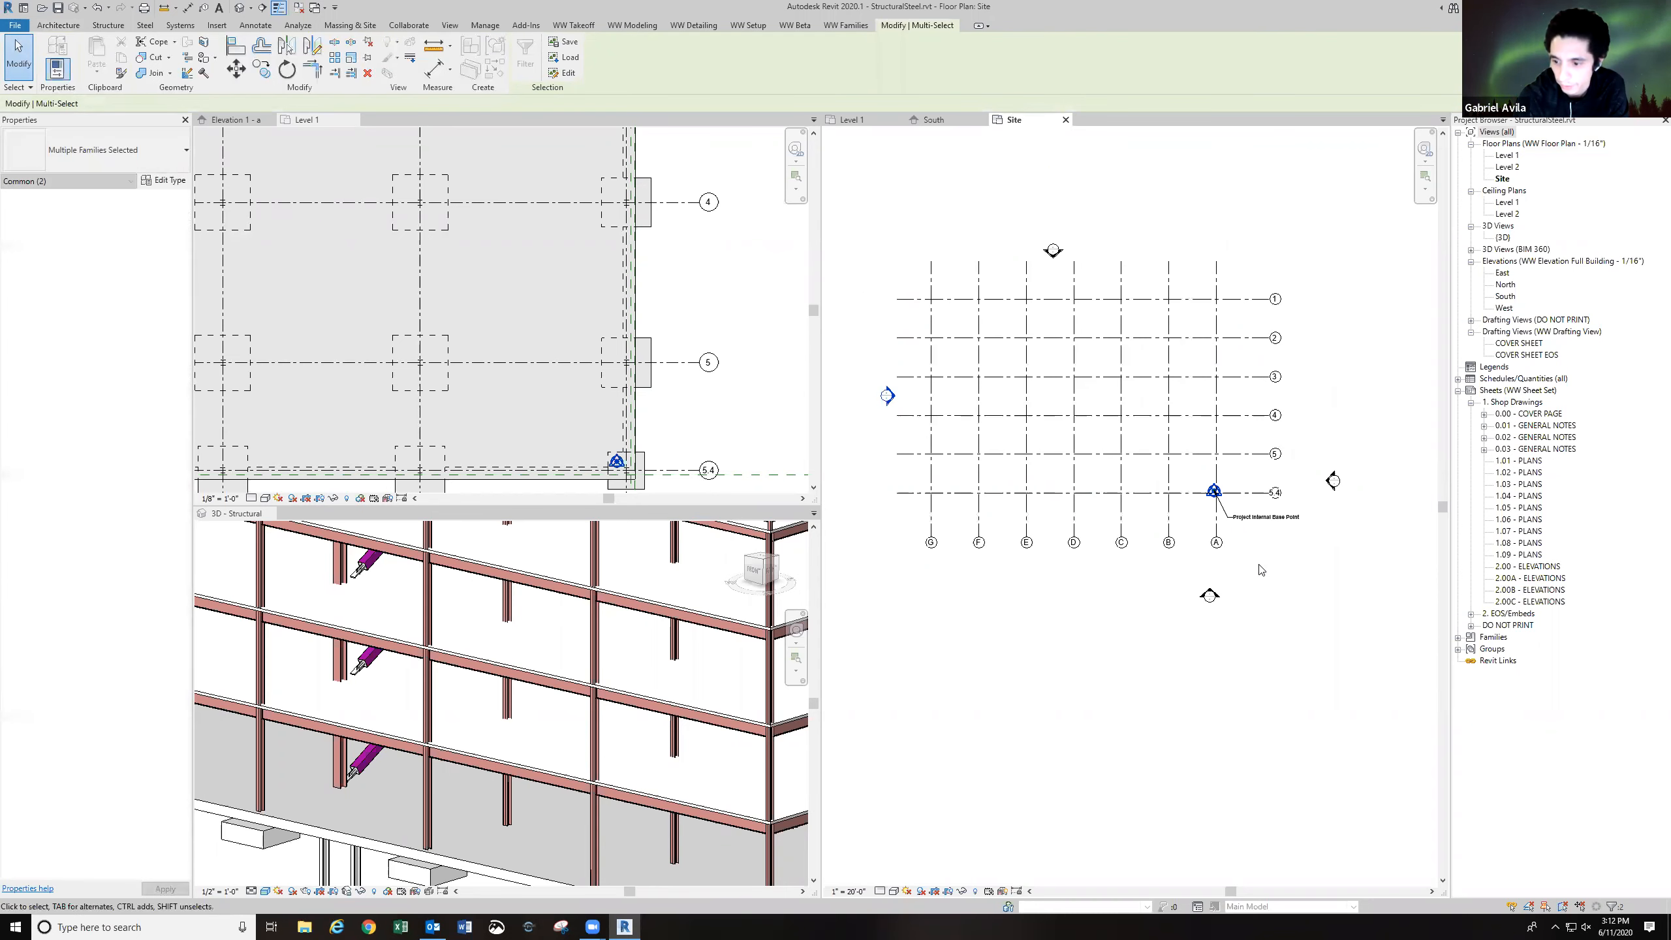
{"action": "left_click_drag", "start_coordinate": [1328, 475], "coordinate": [1261, 389]}
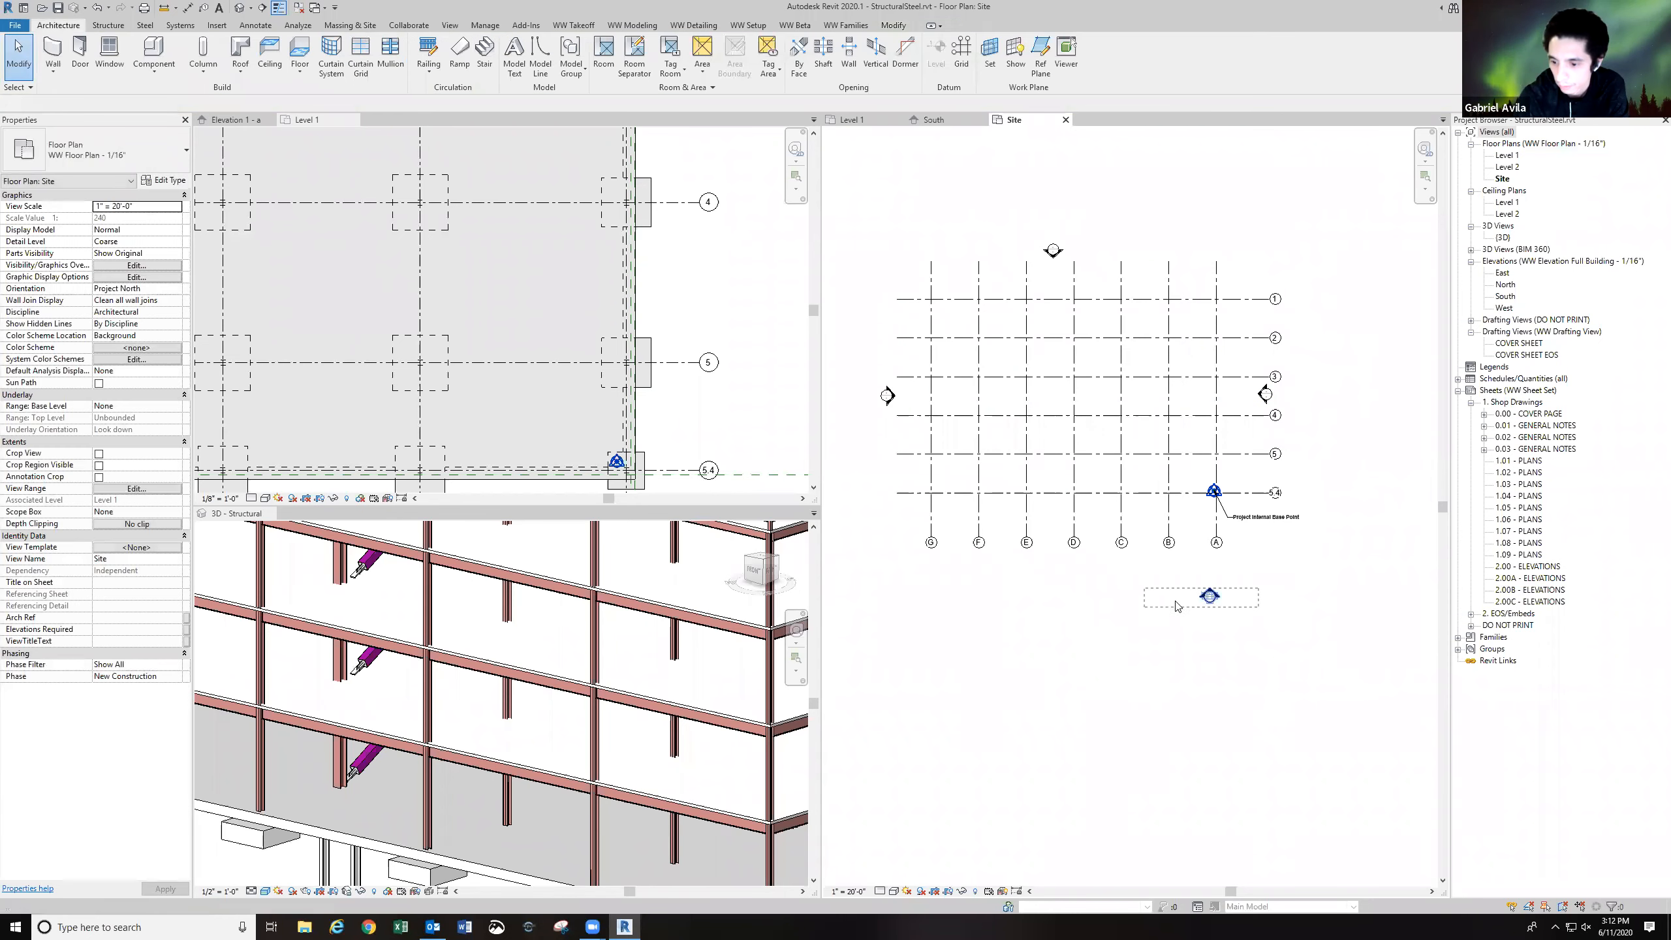
{"action": "left_click_drag", "start_coordinate": [1097, 547], "coordinate": [1097, 537]}
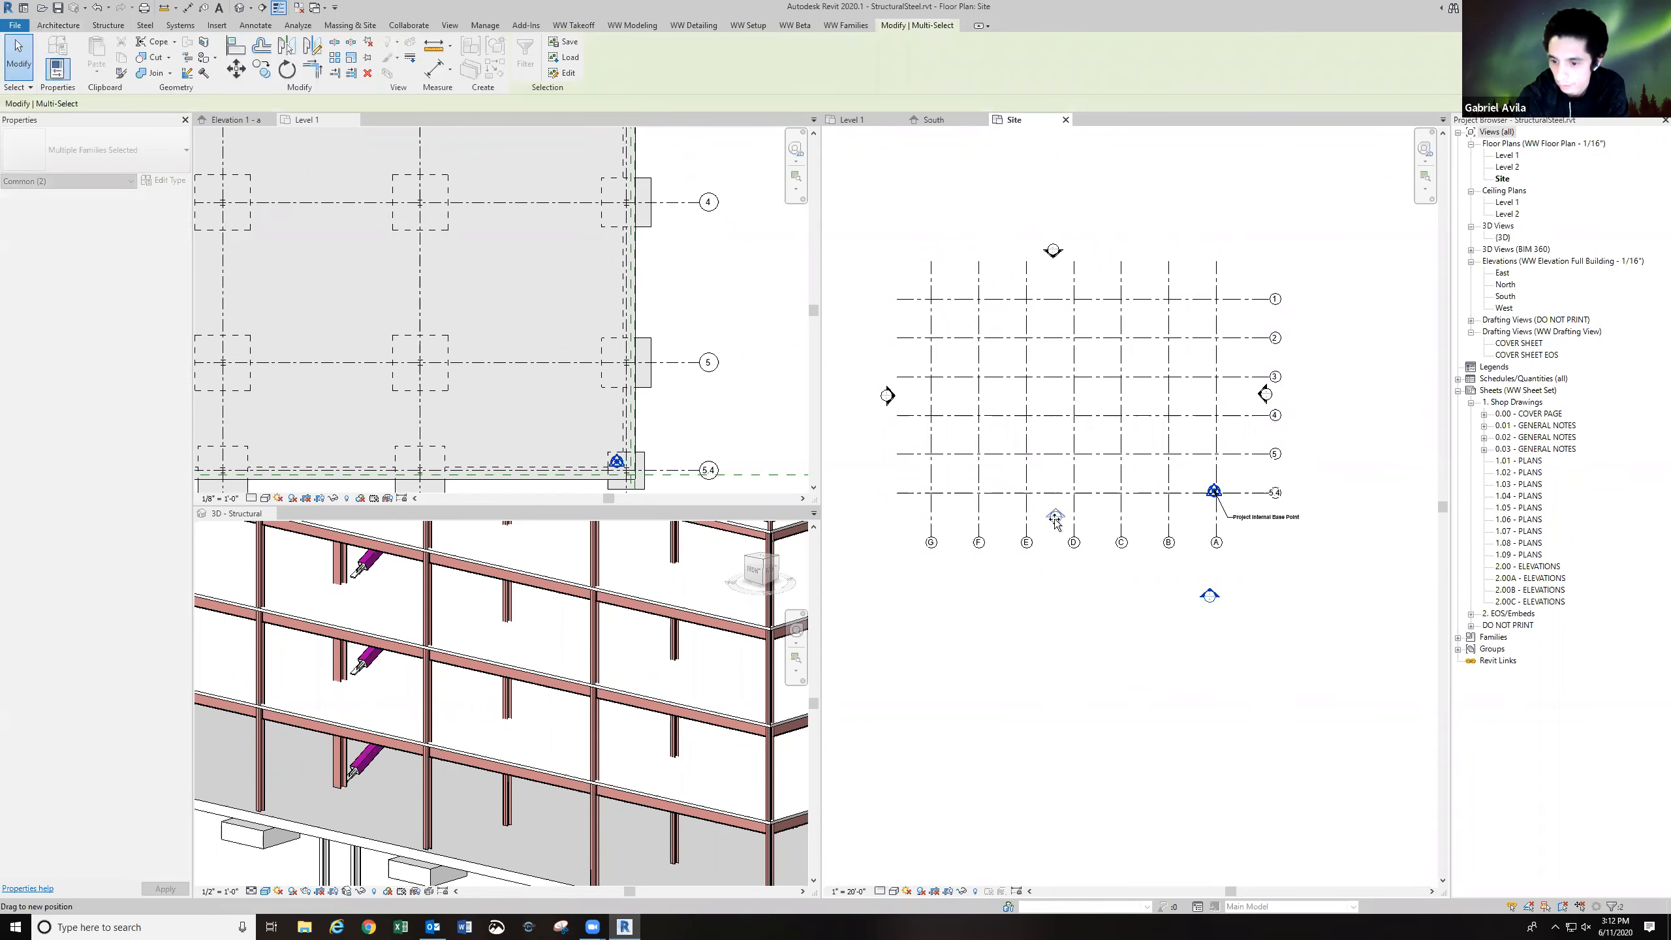
{"action": "middle_click_drag", "start_coordinate": [1063, 586], "coordinate": [1065, 603]}
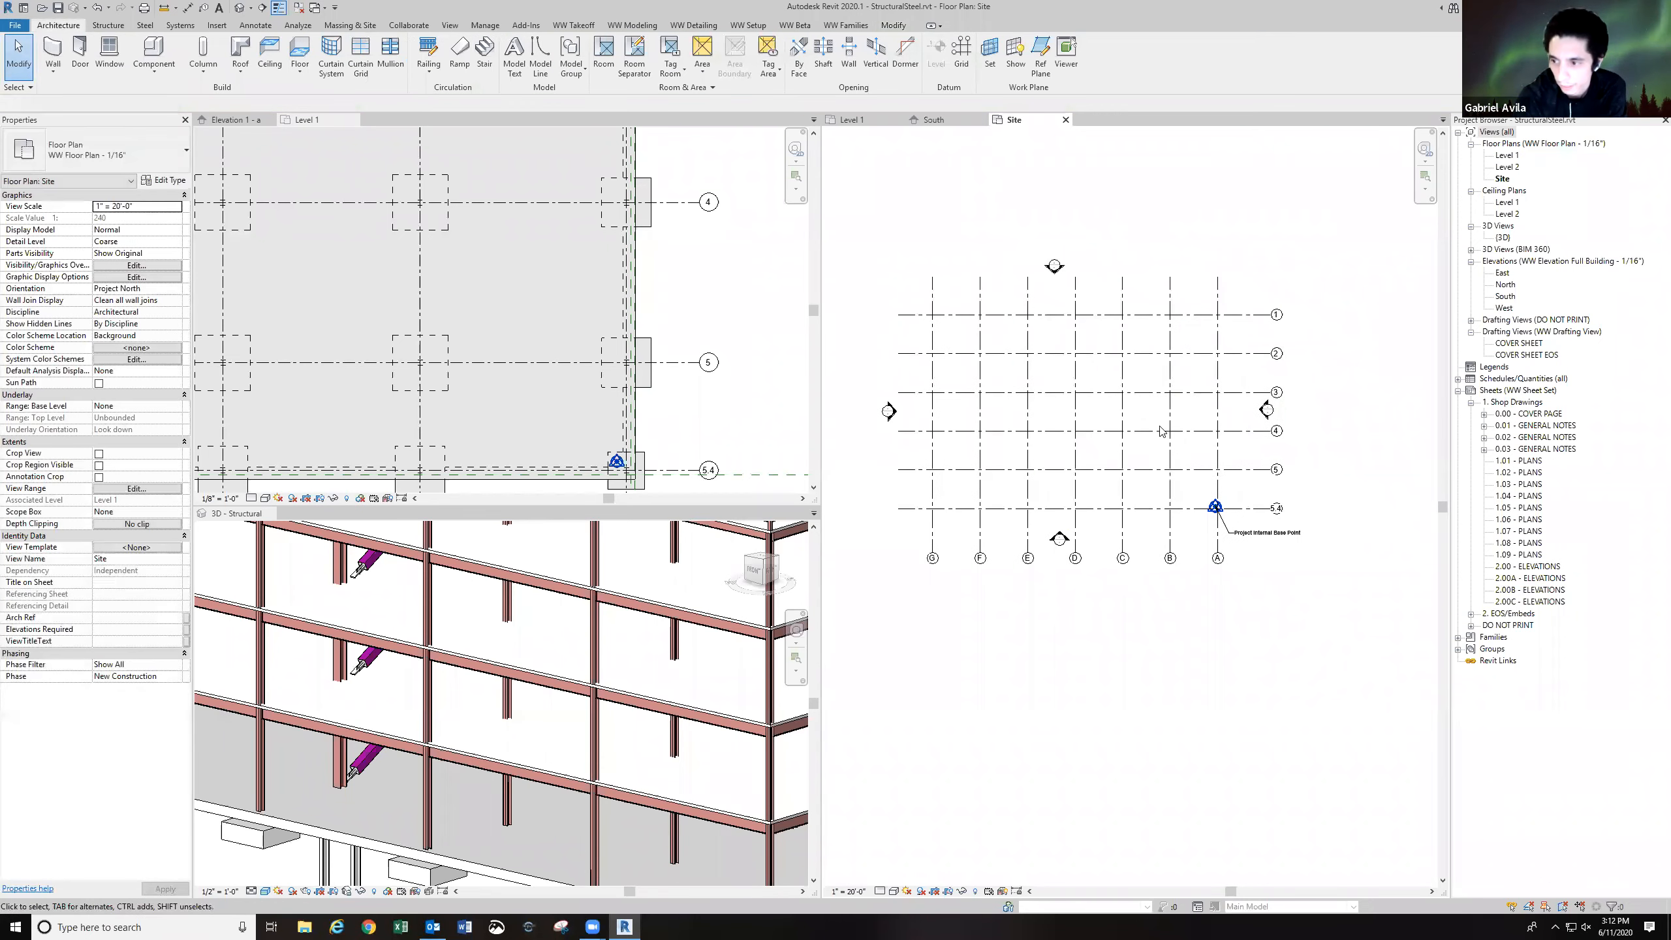
{"action": "double_click", "coordinate": [1507, 156]}
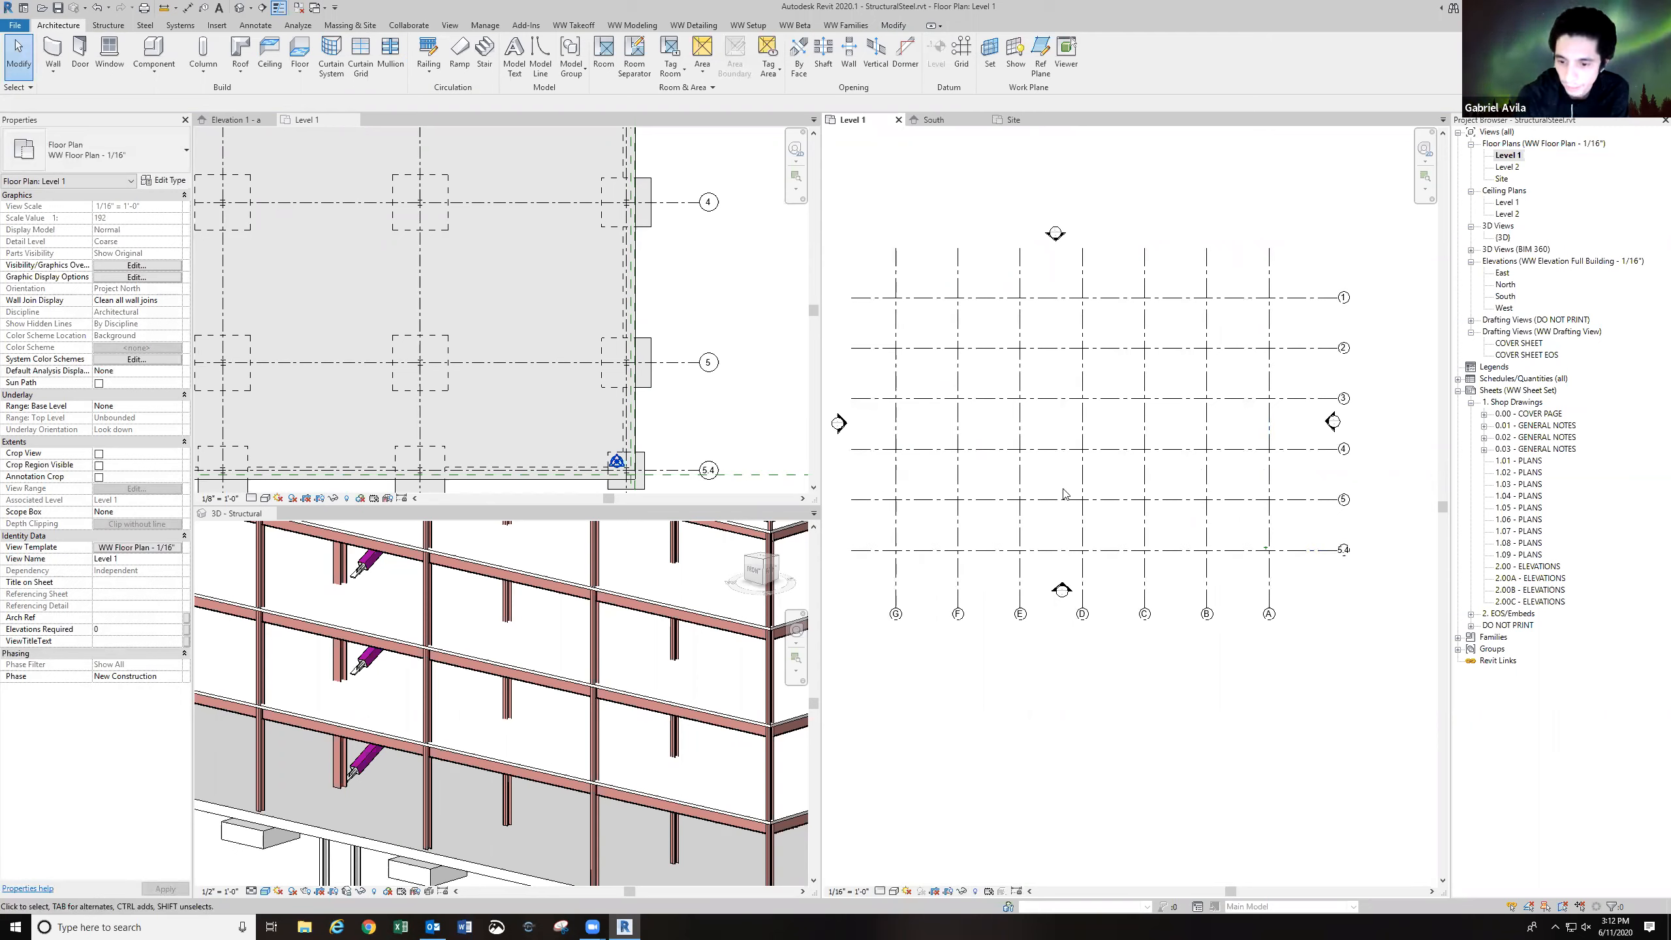
Examine the W10X54 column at grids A and 5.4 in the reference model's Level 1 plan at Medium detail level.
{"action": "left_click", "coordinate": [679, 434]}
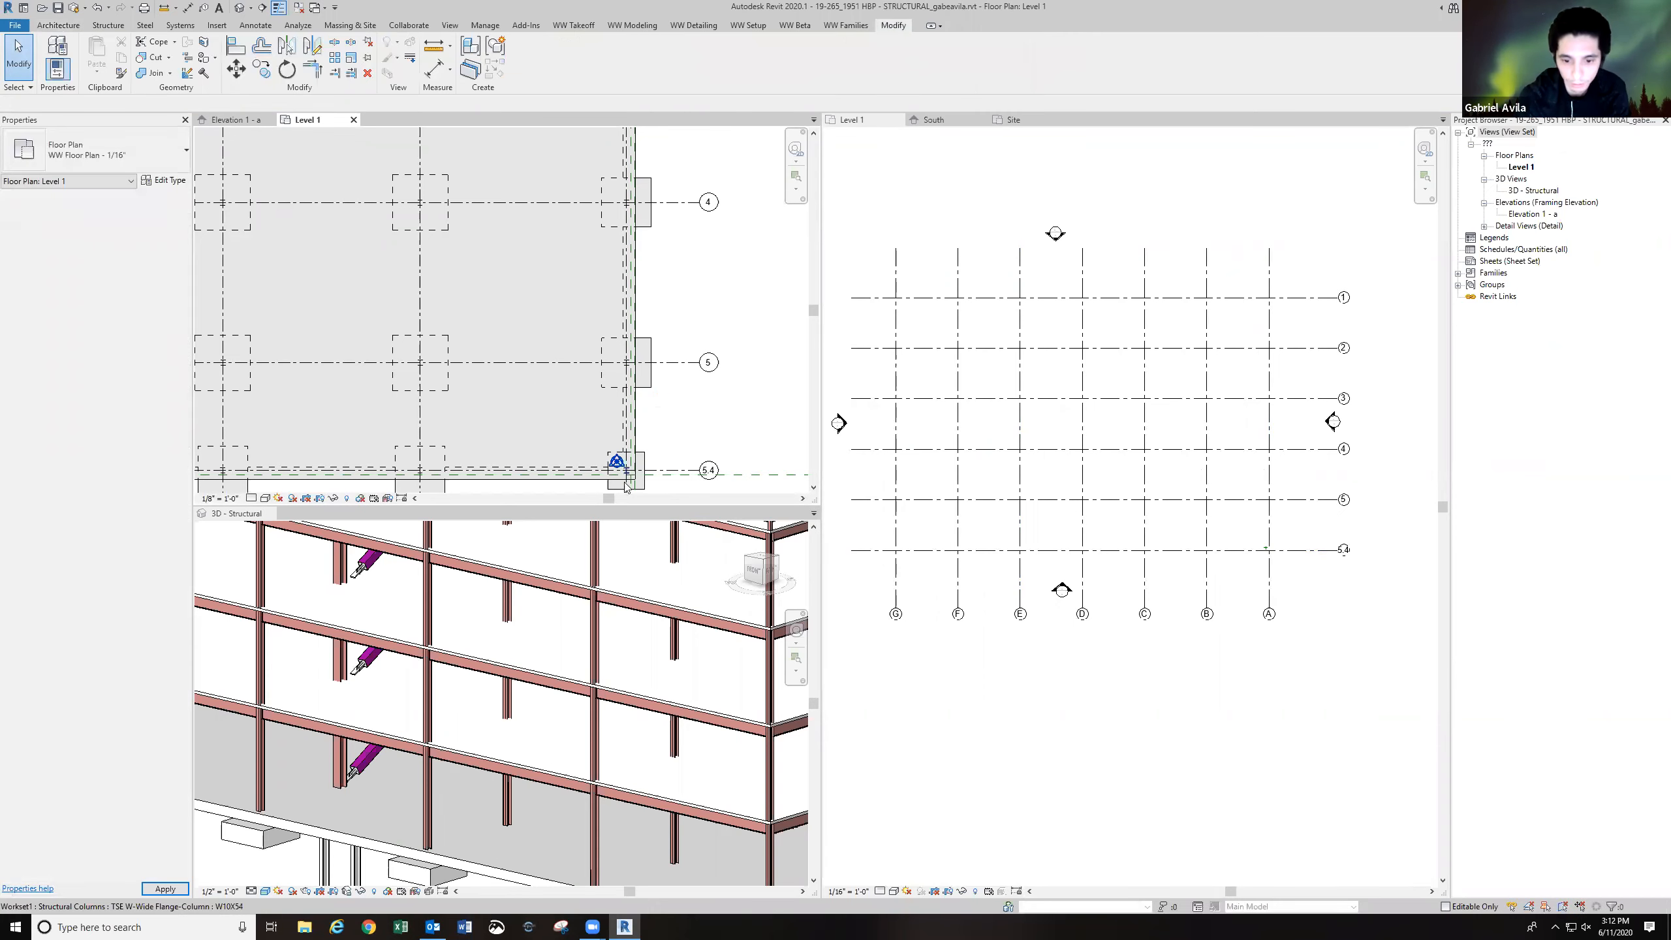
{"action": "scroll", "coordinate": [630, 466], "scroll_direction": "up", "scroll_amount": 5}
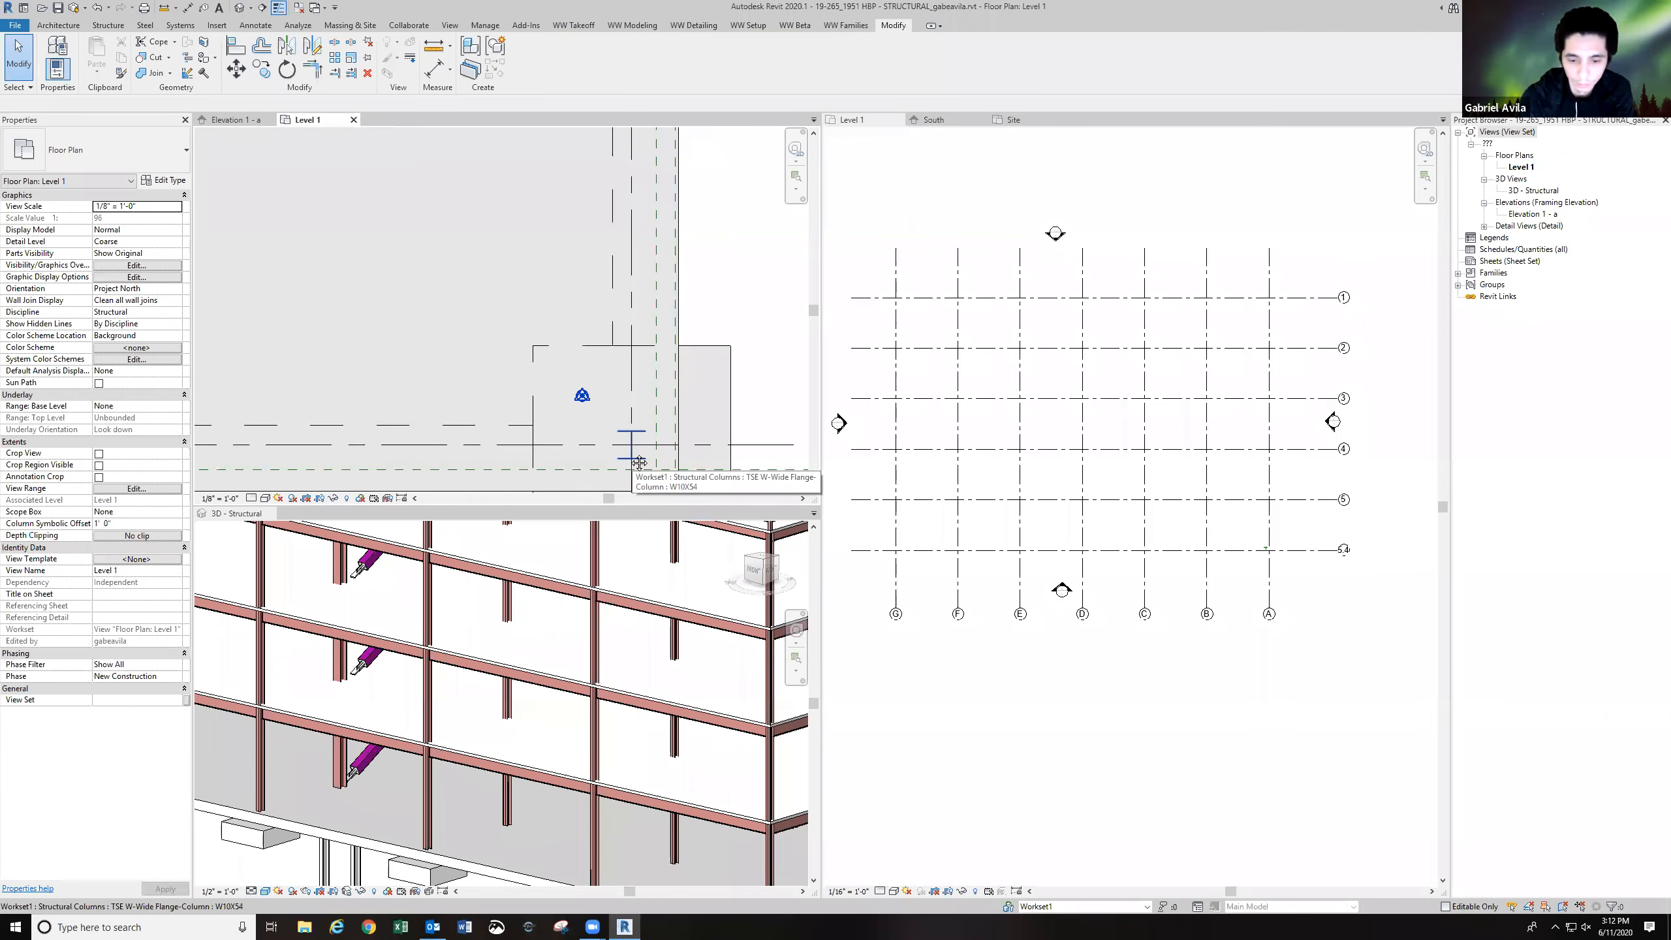
{"action": "scroll", "coordinate": [581, 375], "scroll_direction": "up", "scroll_amount": 3}
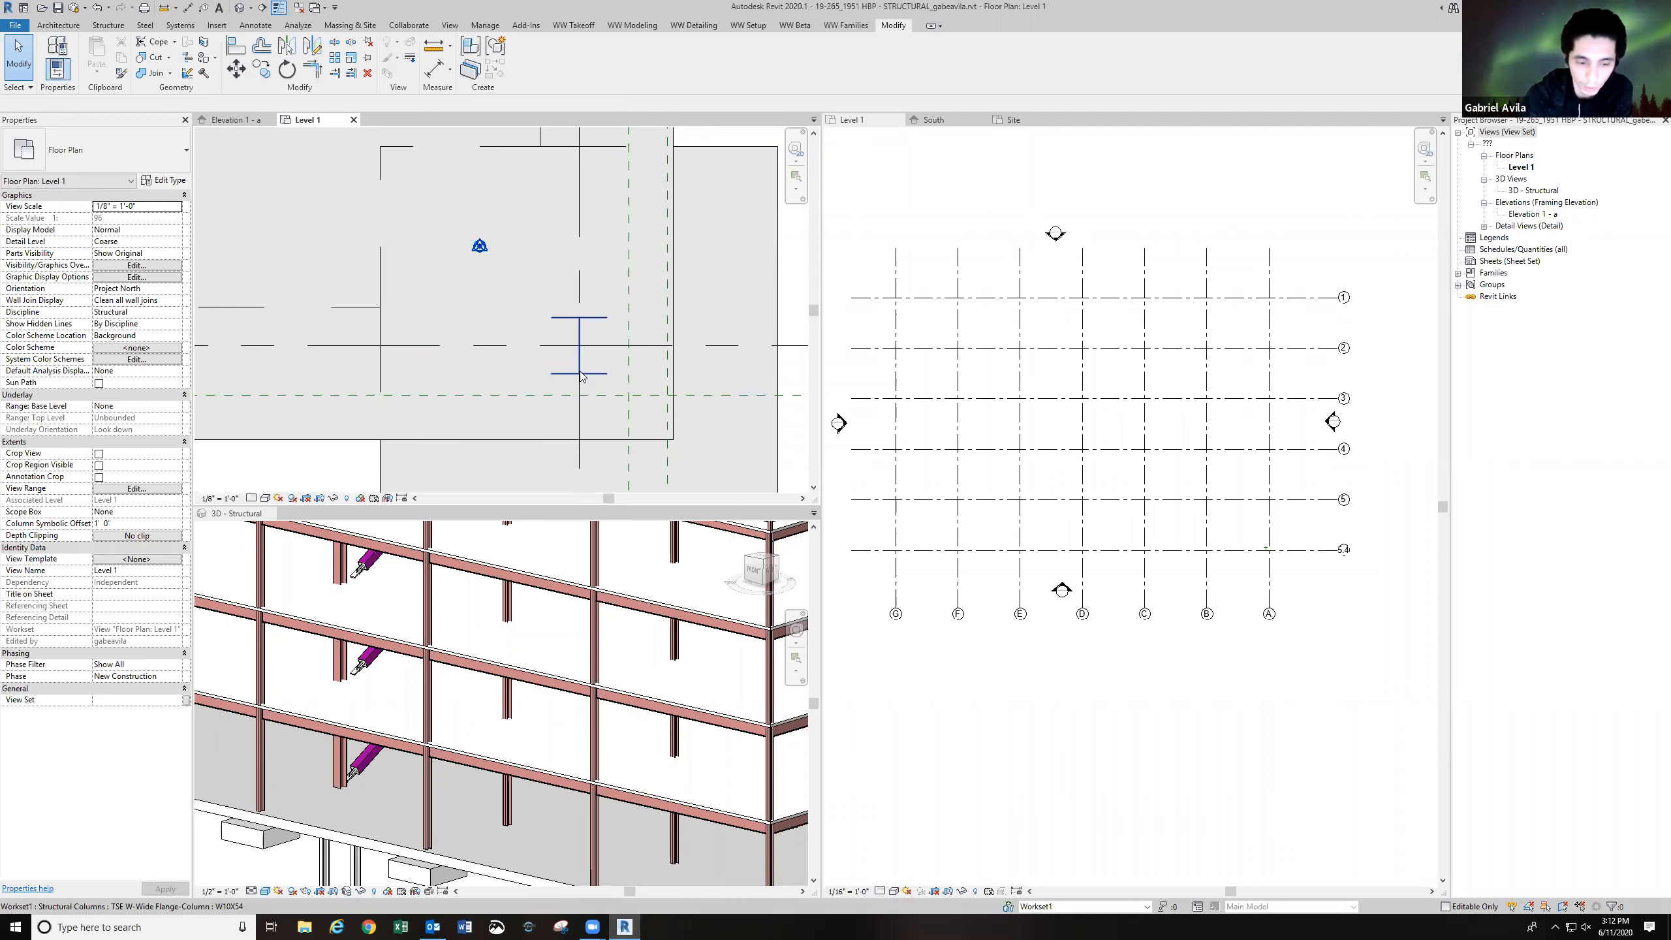
{"action": "left_click", "coordinate": [587, 319]}
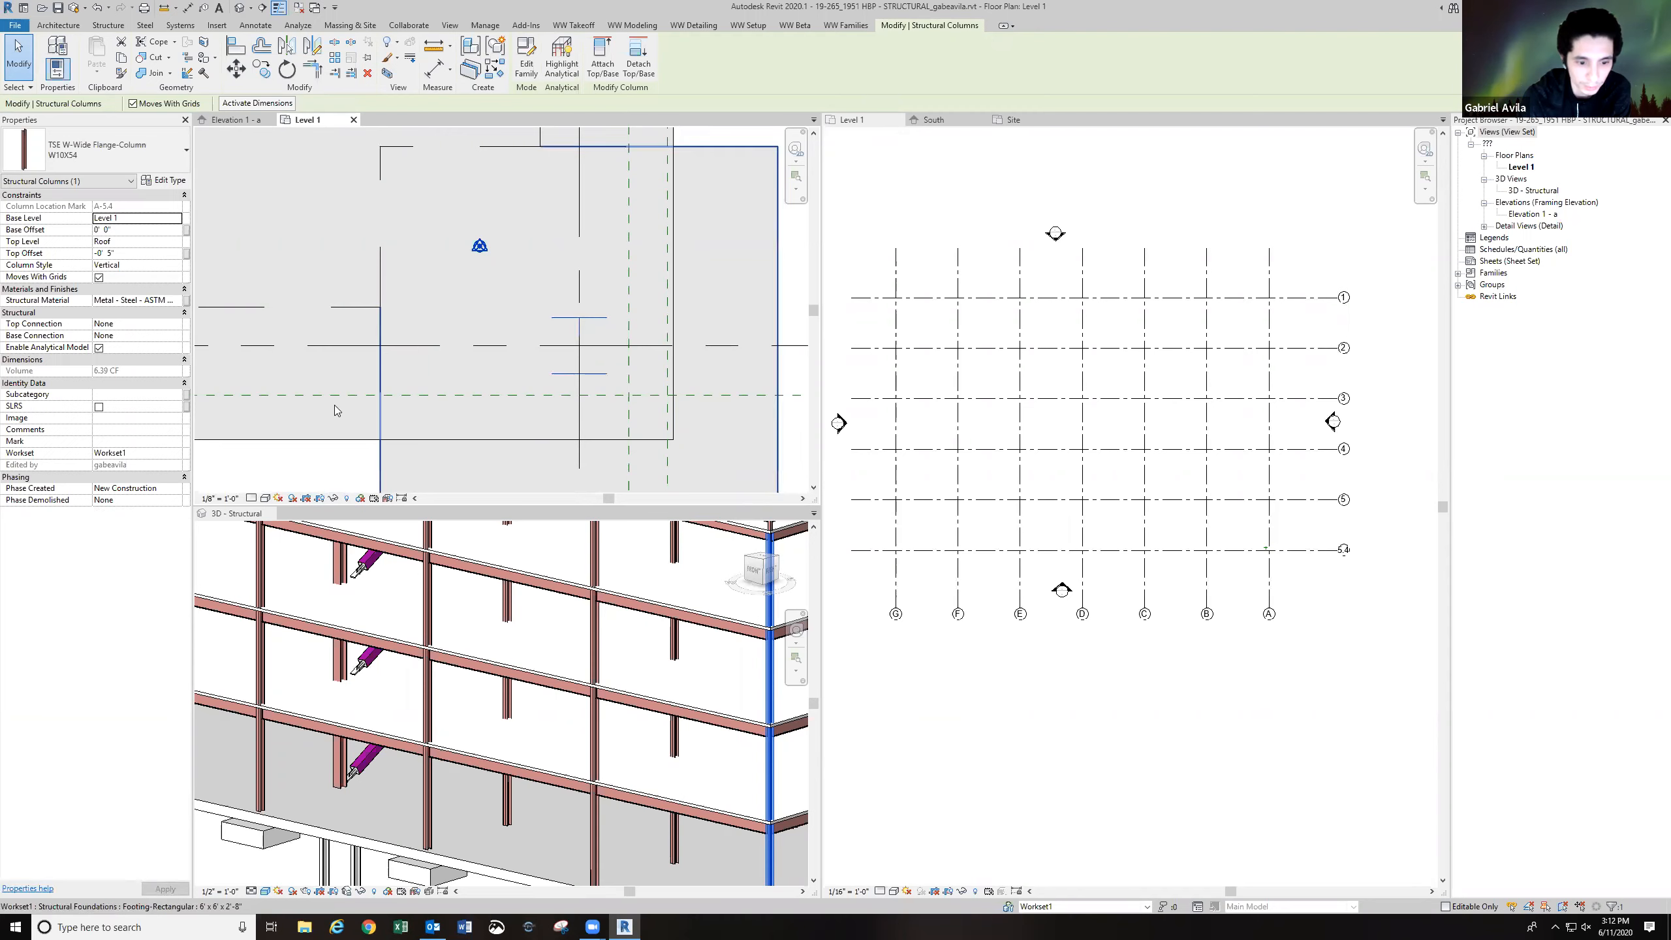
{"action": "left_click", "coordinate": [251, 498]}
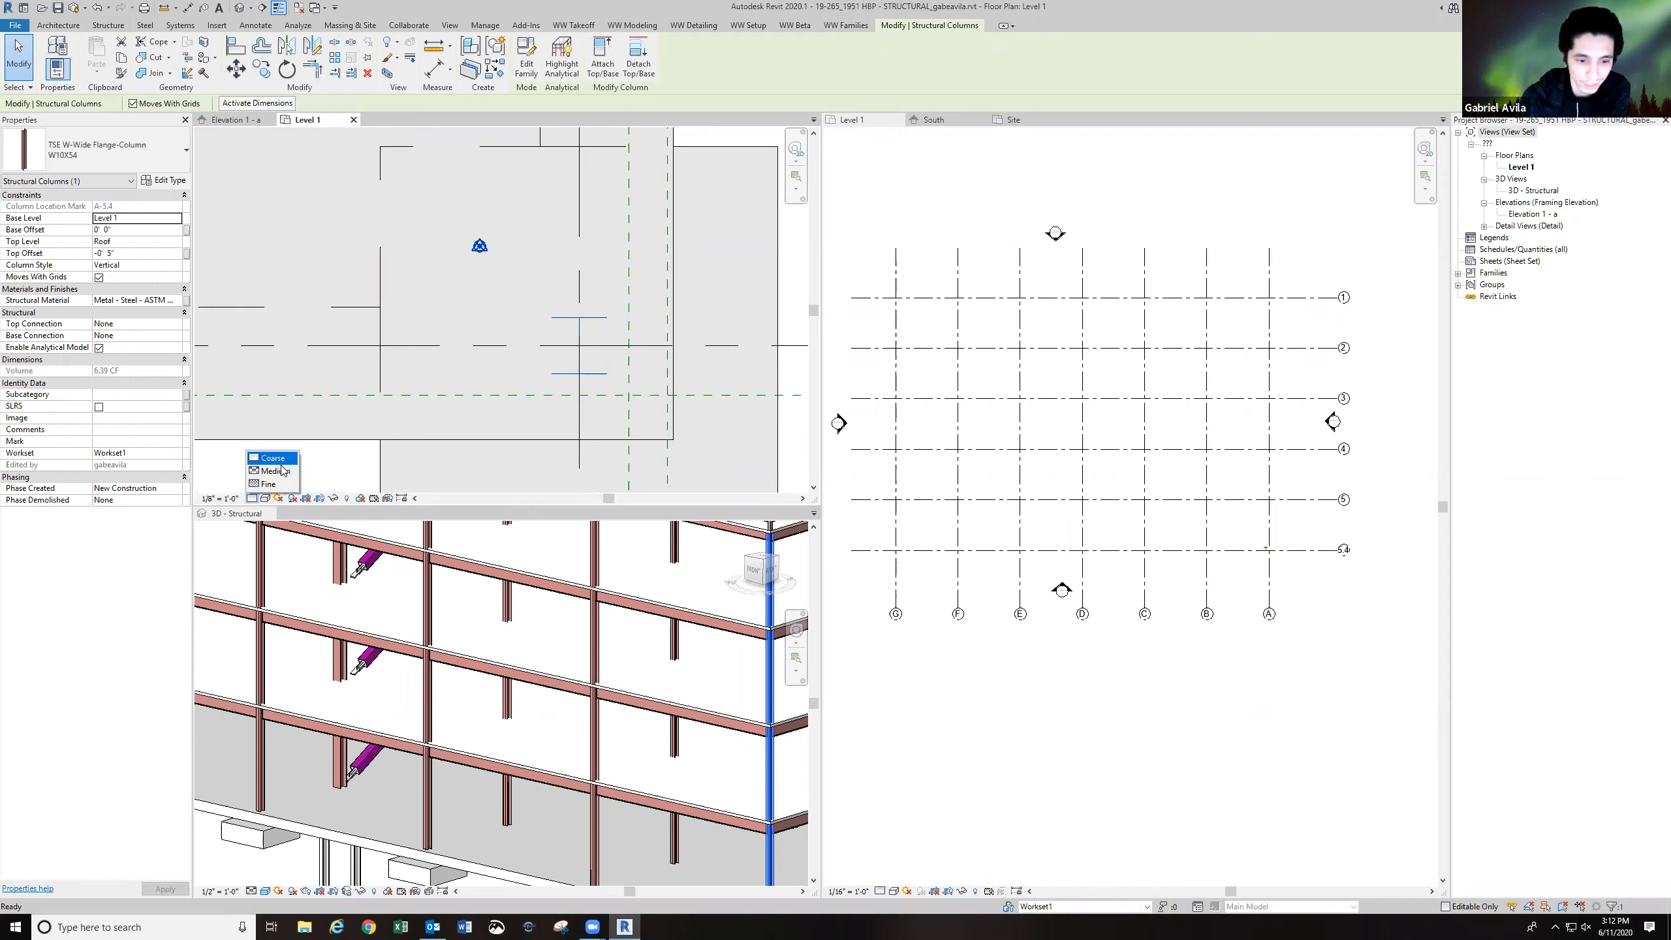
{"action": "left_click", "coordinate": [282, 469]}
{"action": "scroll", "coordinate": [582, 337], "scroll_direction": "up", "scroll_amount": 2}
{"action": "scroll", "coordinate": [583, 337], "scroll_direction": "up", "scroll_amount": 3}
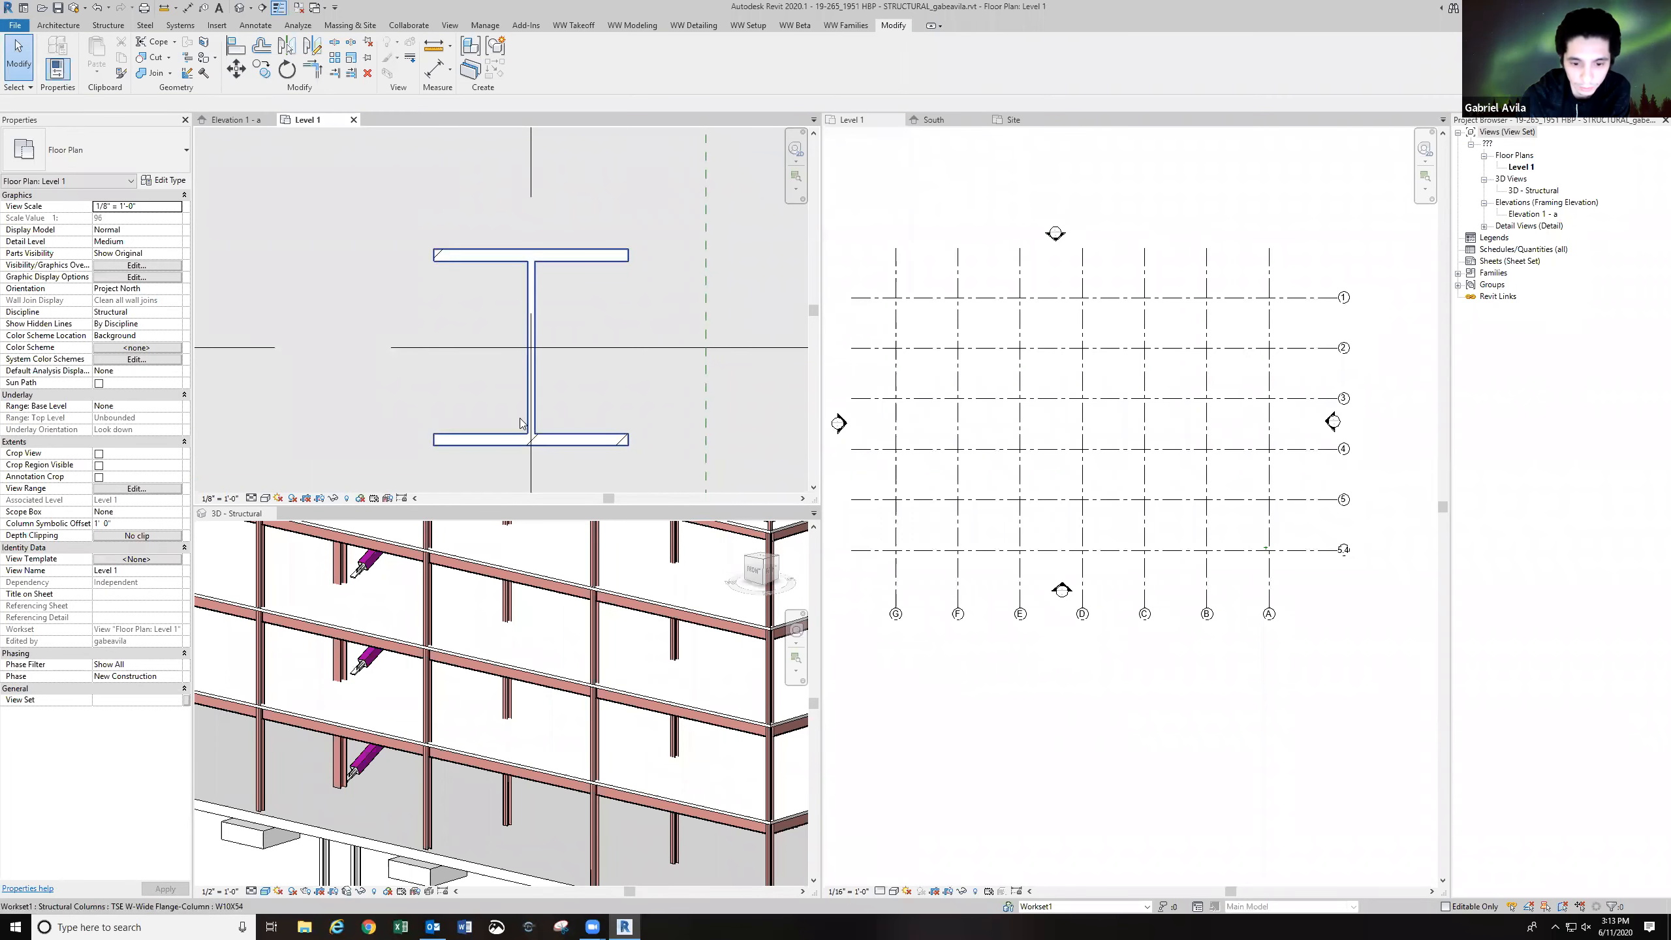
Compare the A-5.4 column's plan representation at Fine and then Coarse detail level.
{"action": "left_click", "coordinate": [252, 498]}
{"action": "left_click", "coordinate": [266, 484]}
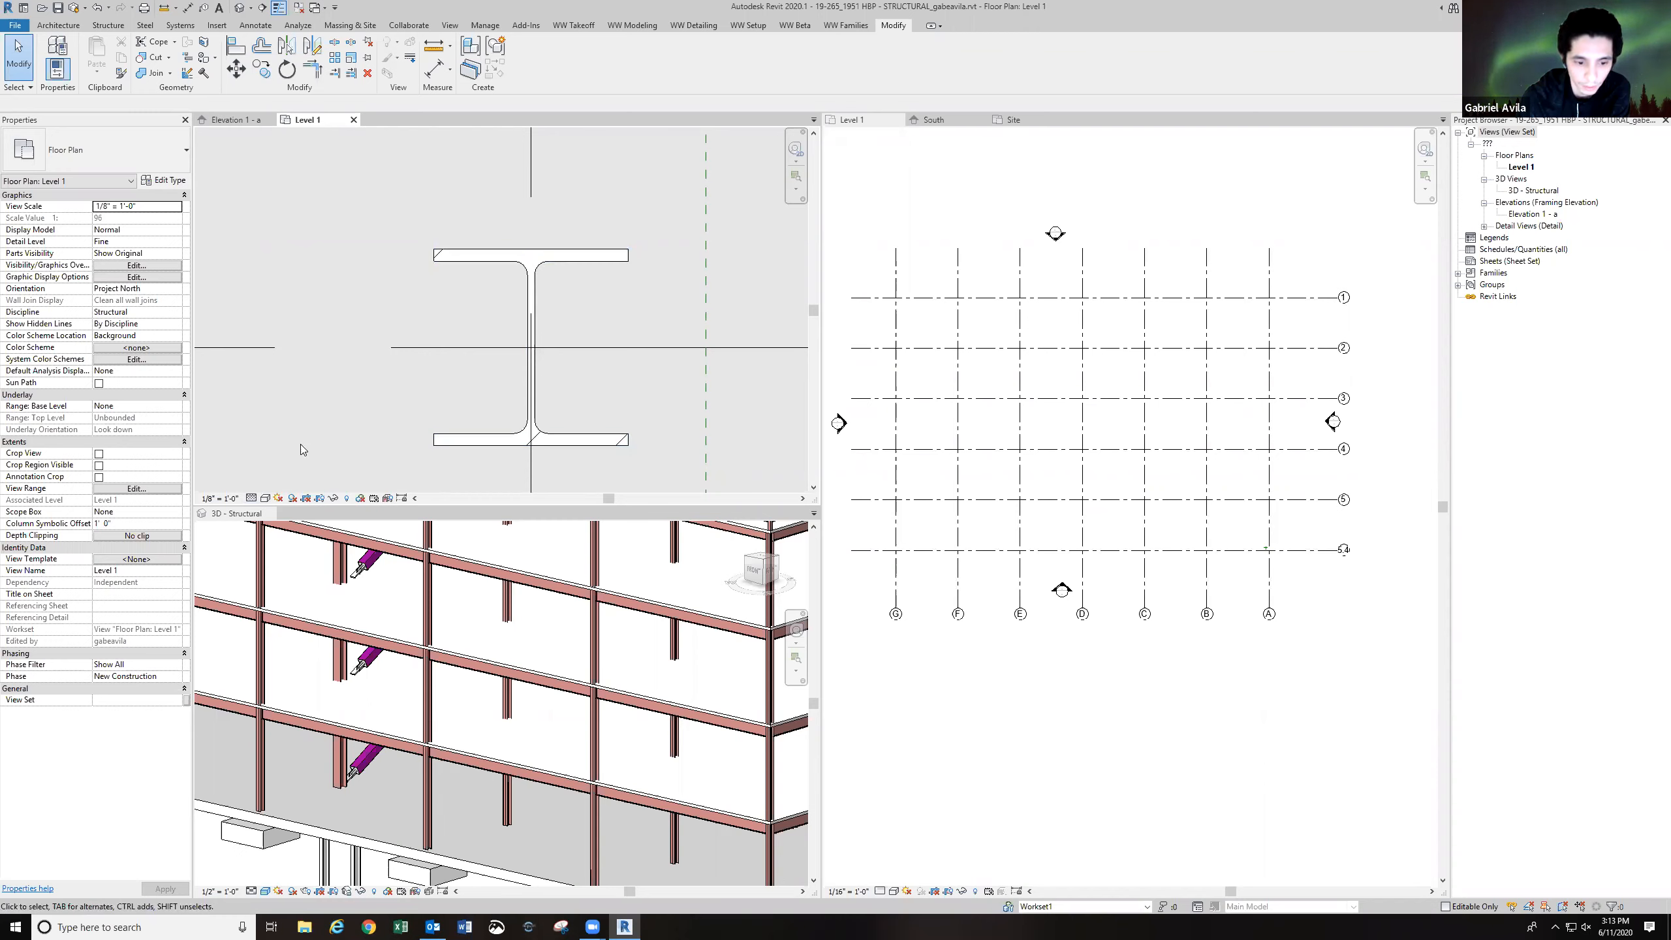
{"action": "left_click", "coordinate": [251, 498]}
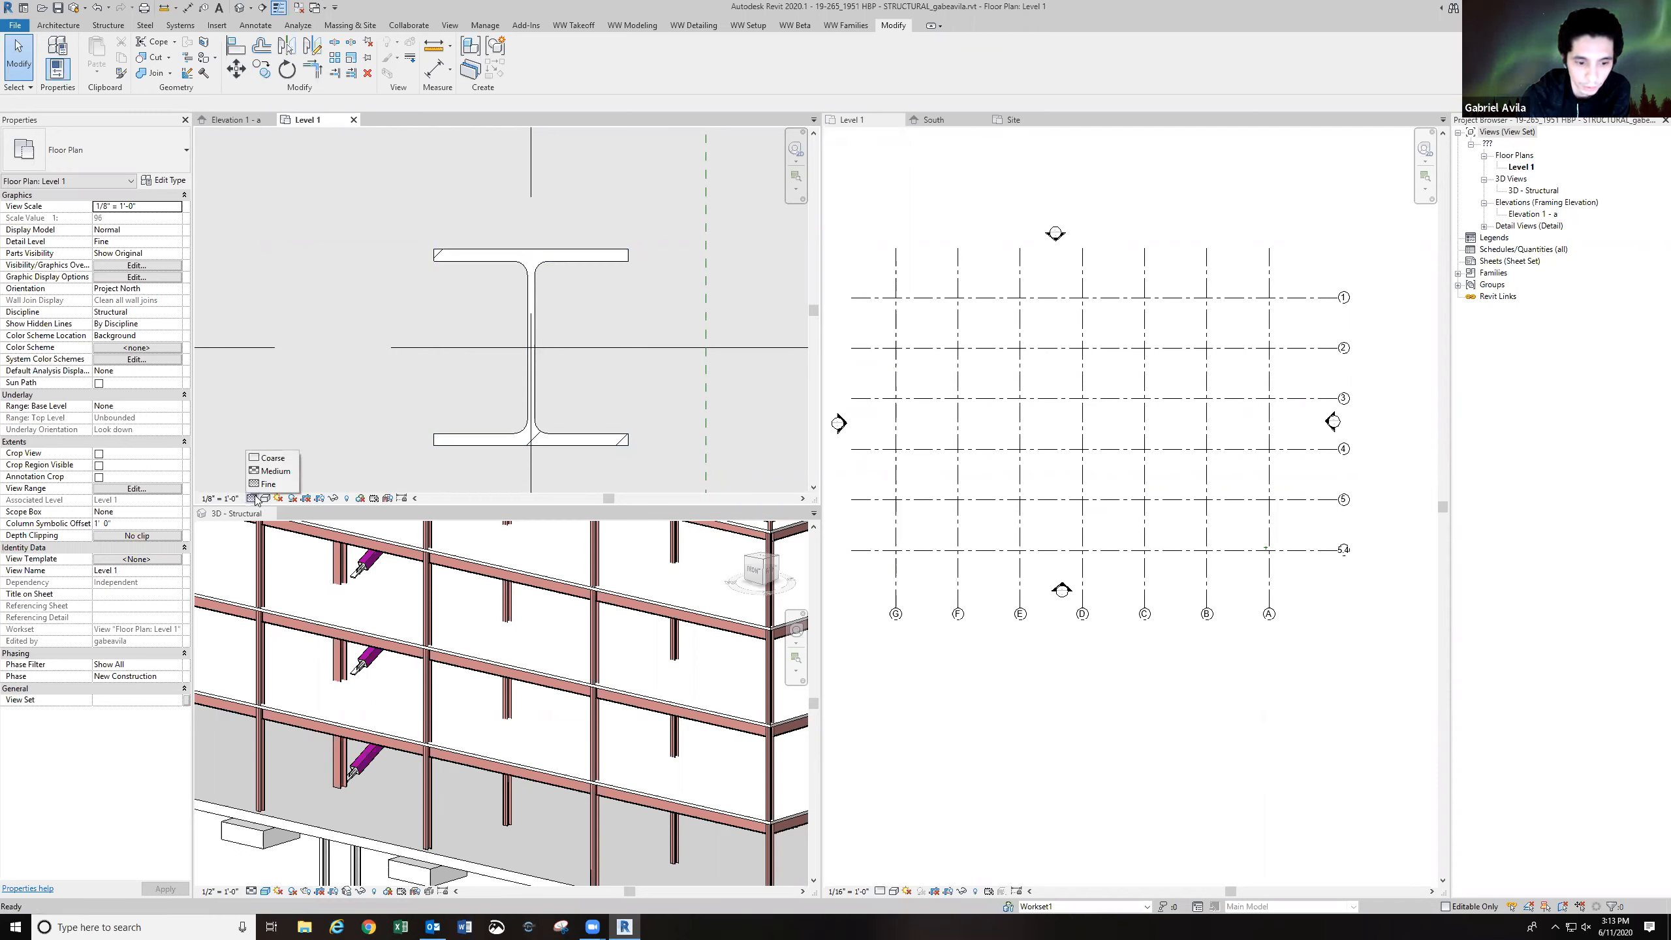
{"action": "left_click", "coordinate": [270, 457]}
{"action": "scroll", "coordinate": [522, 310], "scroll_direction": "down", "scroll_amount": 1}
{"action": "scroll", "coordinate": [467, 386], "scroll_direction": "down", "scroll_amount": 6}
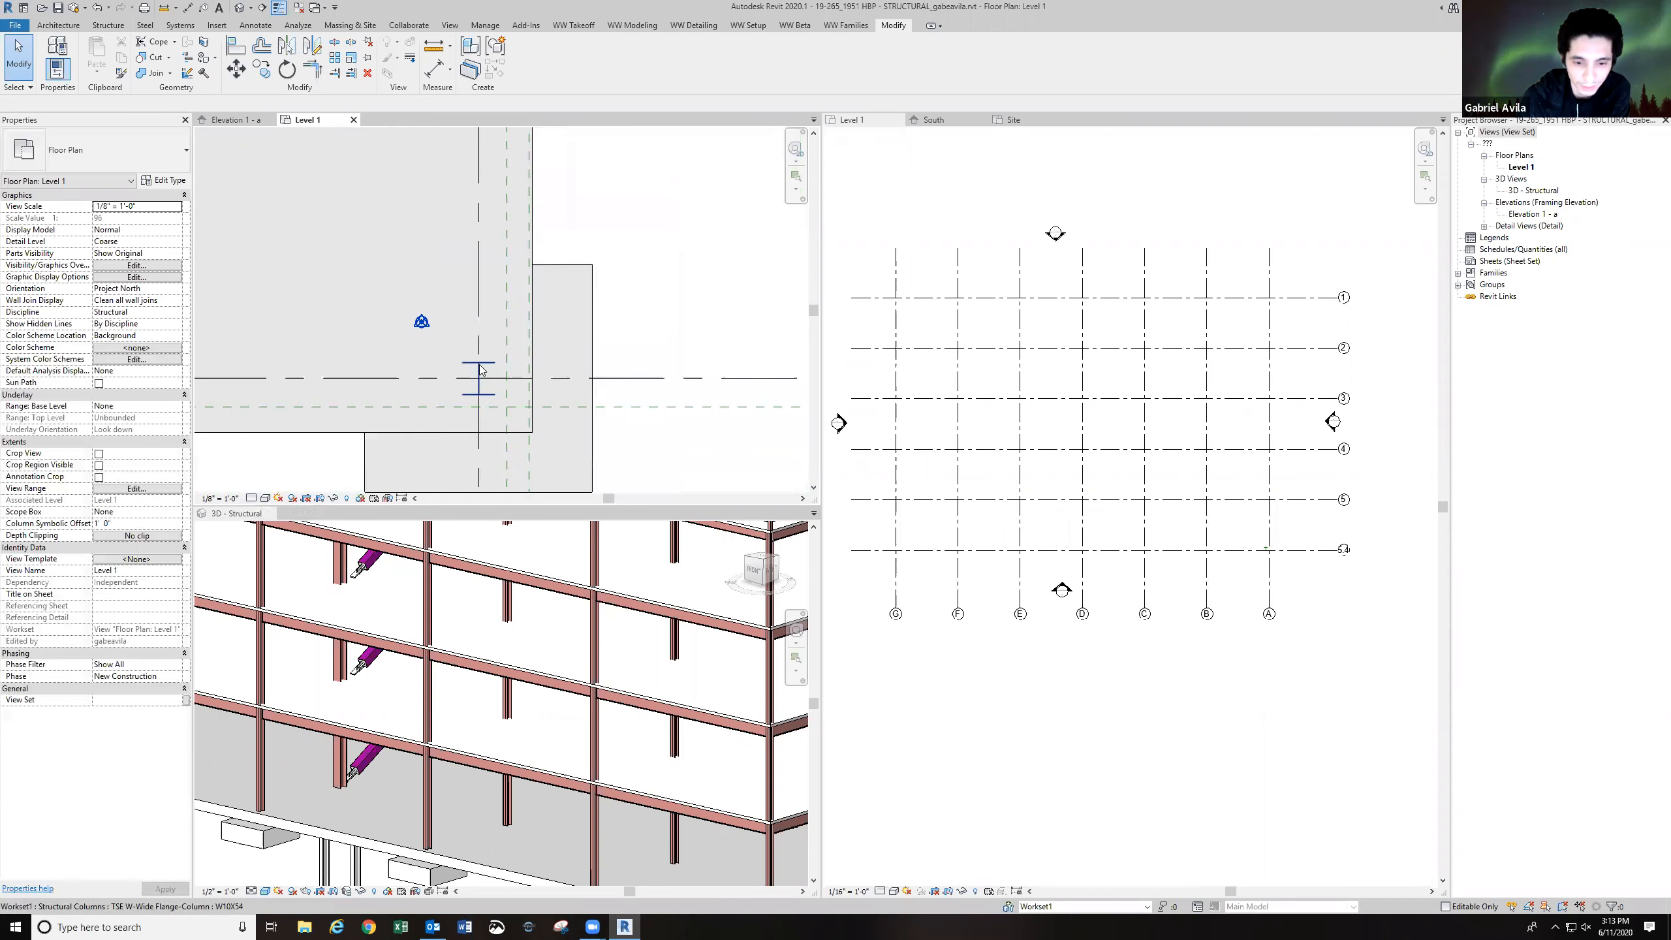
{"action": "scroll", "coordinate": [479, 365], "scroll_direction": "down", "scroll_amount": 2}
{"action": "middle_click_drag", "start_coordinate": [478, 409], "coordinate": [558, 404]}
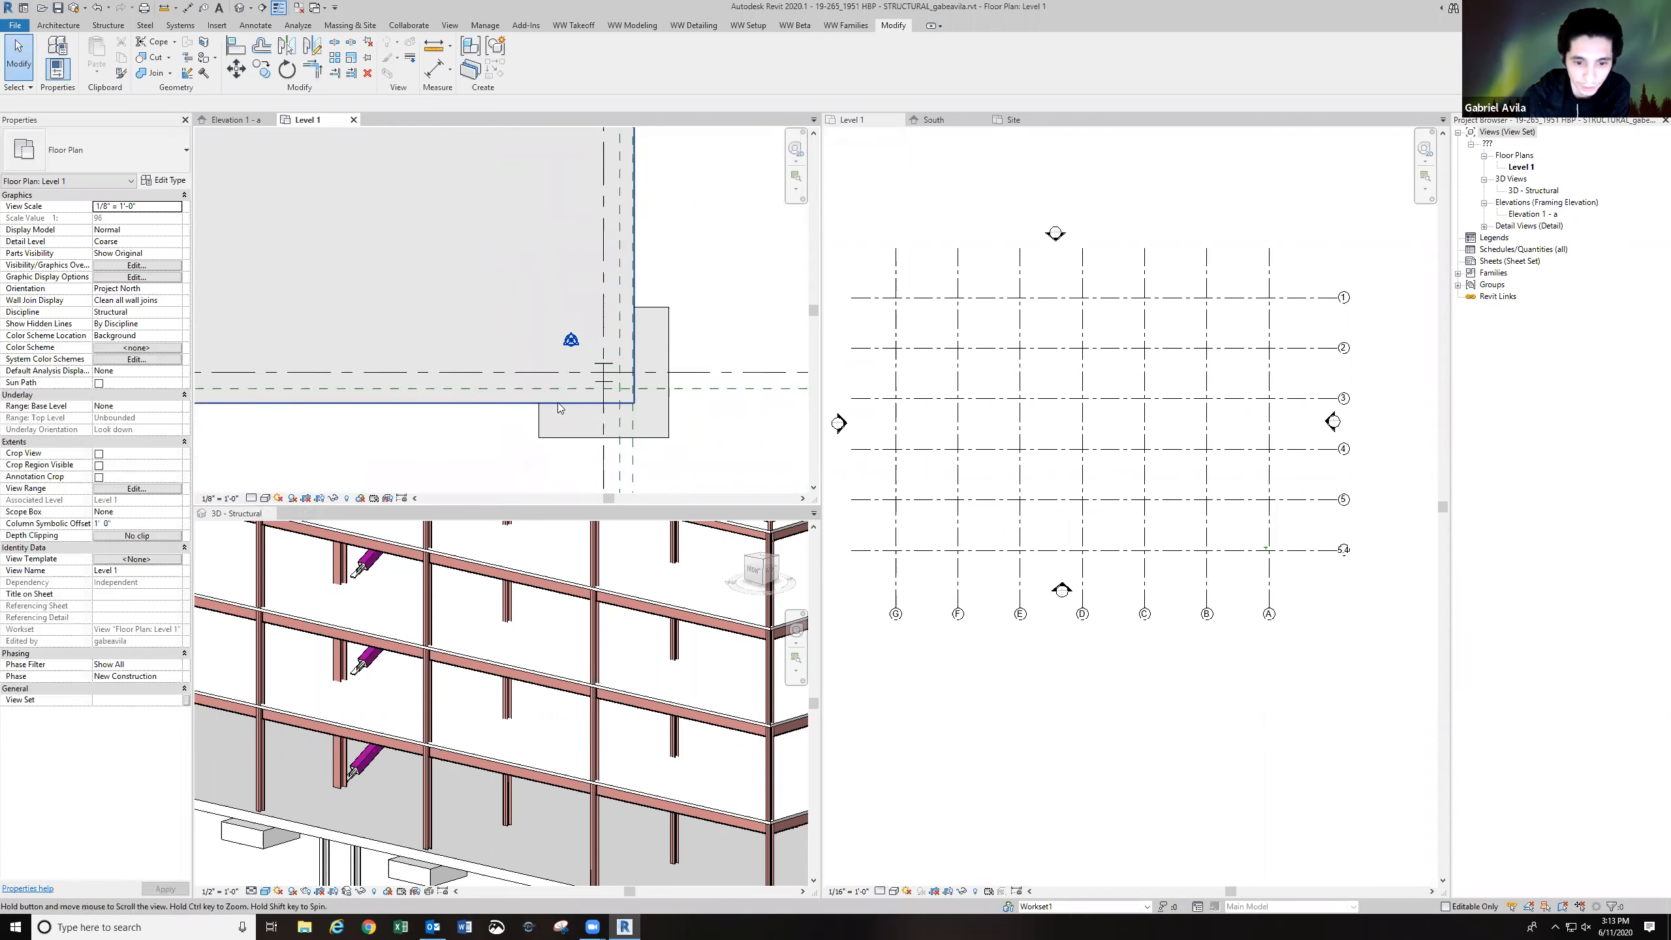
{"action": "scroll", "coordinate": [623, 376], "scroll_direction": "down", "scroll_amount": 3}
{"action": "scroll", "coordinate": [624, 376], "scroll_direction": "up", "scroll_amount": 5}
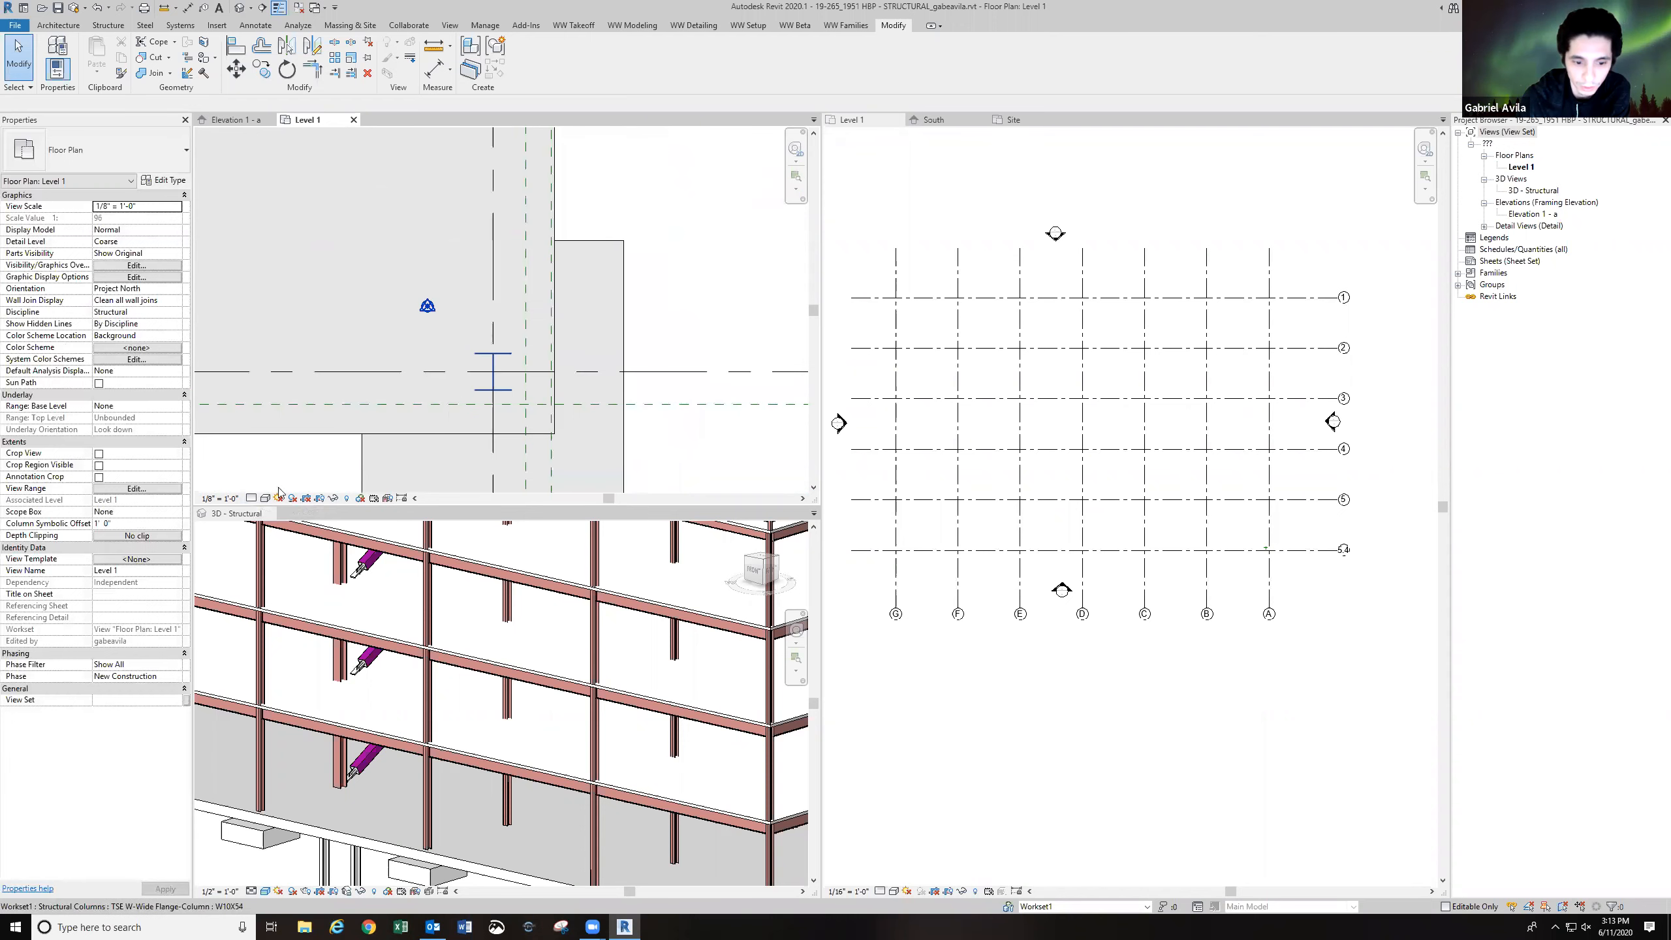
Set the reference model's Level 1 plan to Fine detail level.
{"action": "left_click", "coordinate": [251, 498]}
{"action": "left_click", "coordinate": [270, 485]}
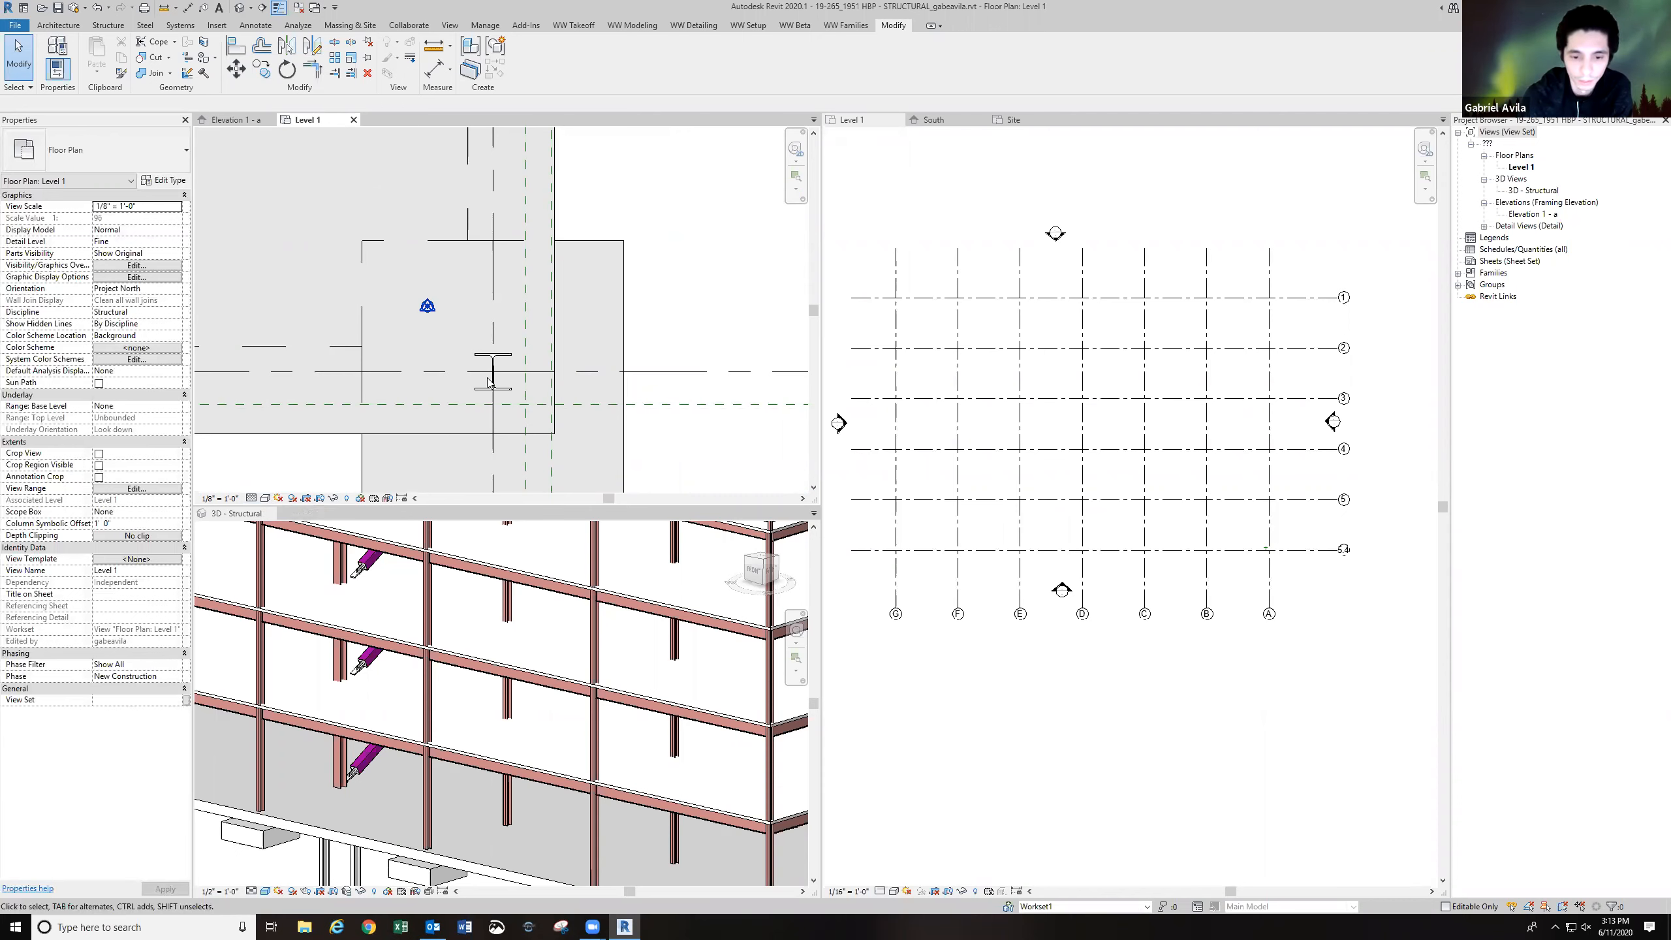
{"action": "scroll", "coordinate": [488, 378], "scroll_direction": "up", "scroll_amount": 2}
Select all instances of the W10X54 column at A-5.4 that are visible in the reference Level 1 plan.
{"action": "left_click", "coordinate": [508, 402]}
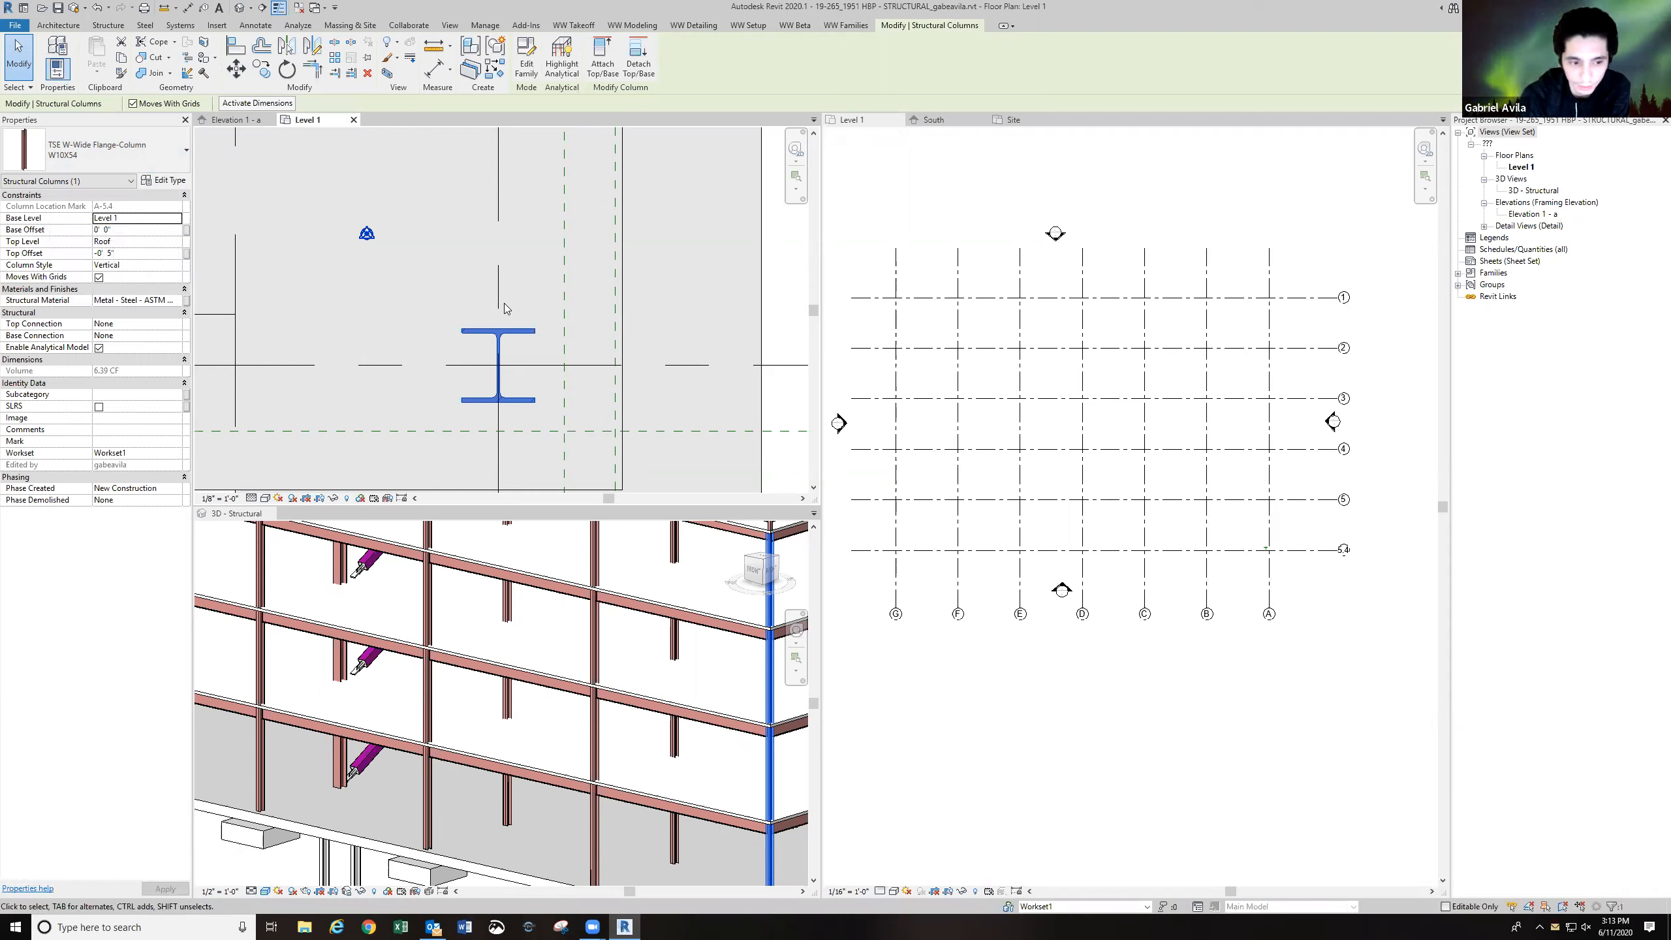
{"action": "middle_click_drag", "start_coordinate": [513, 321], "coordinate": [502, 320]}
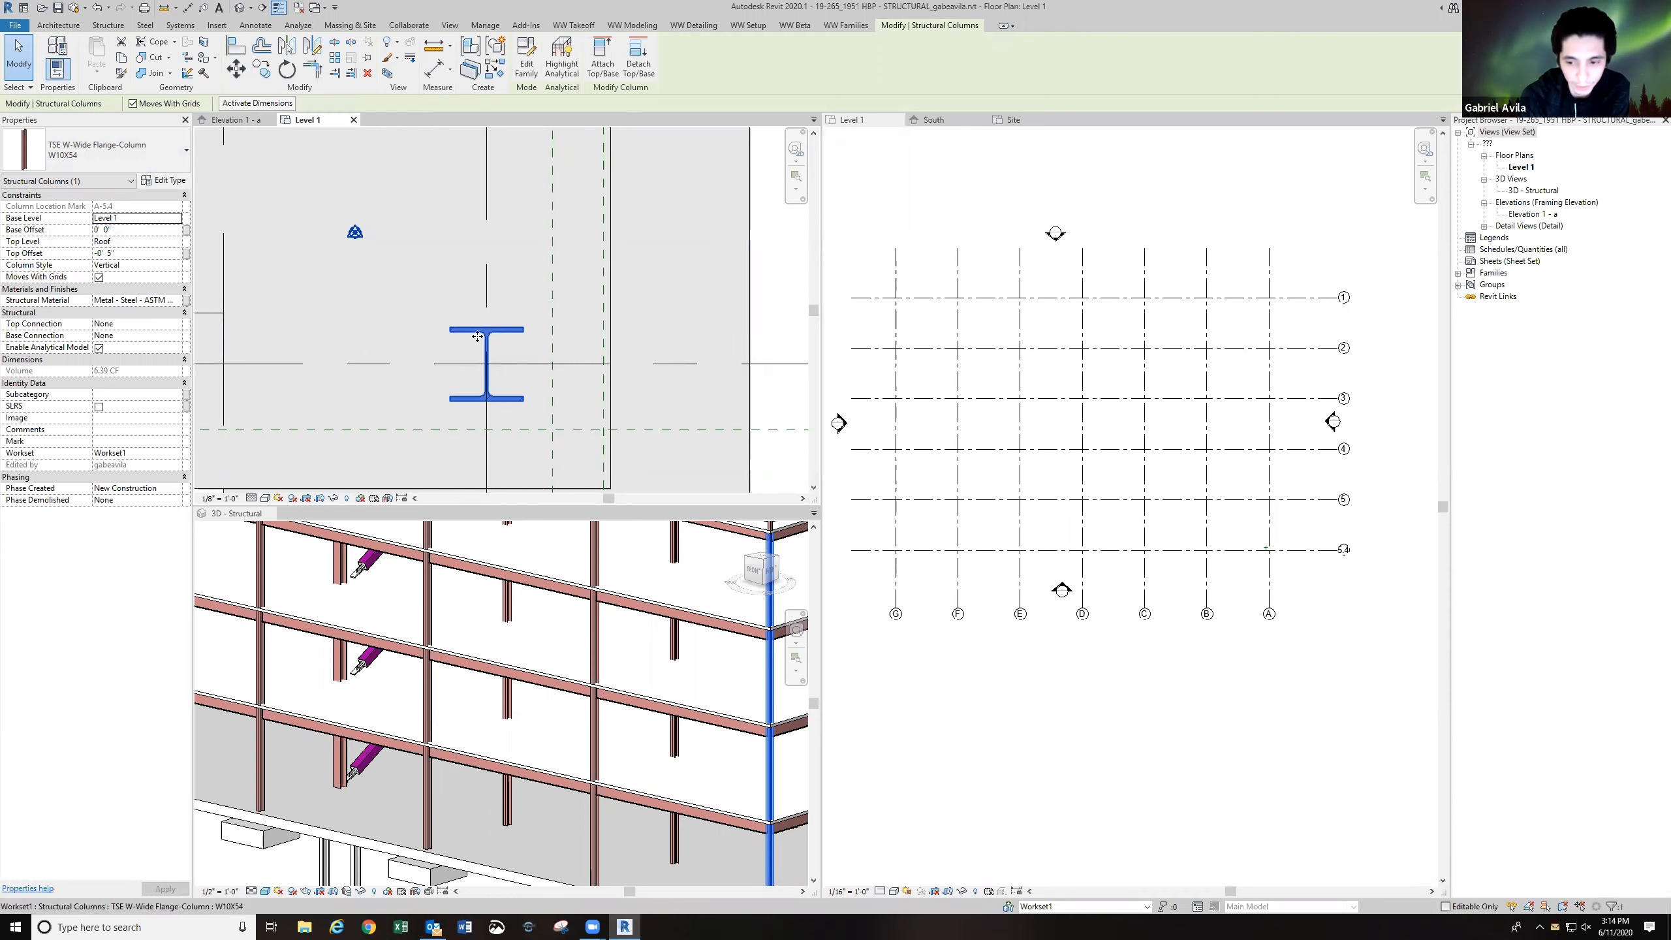
{"action": "scroll", "coordinate": [478, 336], "scroll_direction": "down", "scroll_amount": 5}
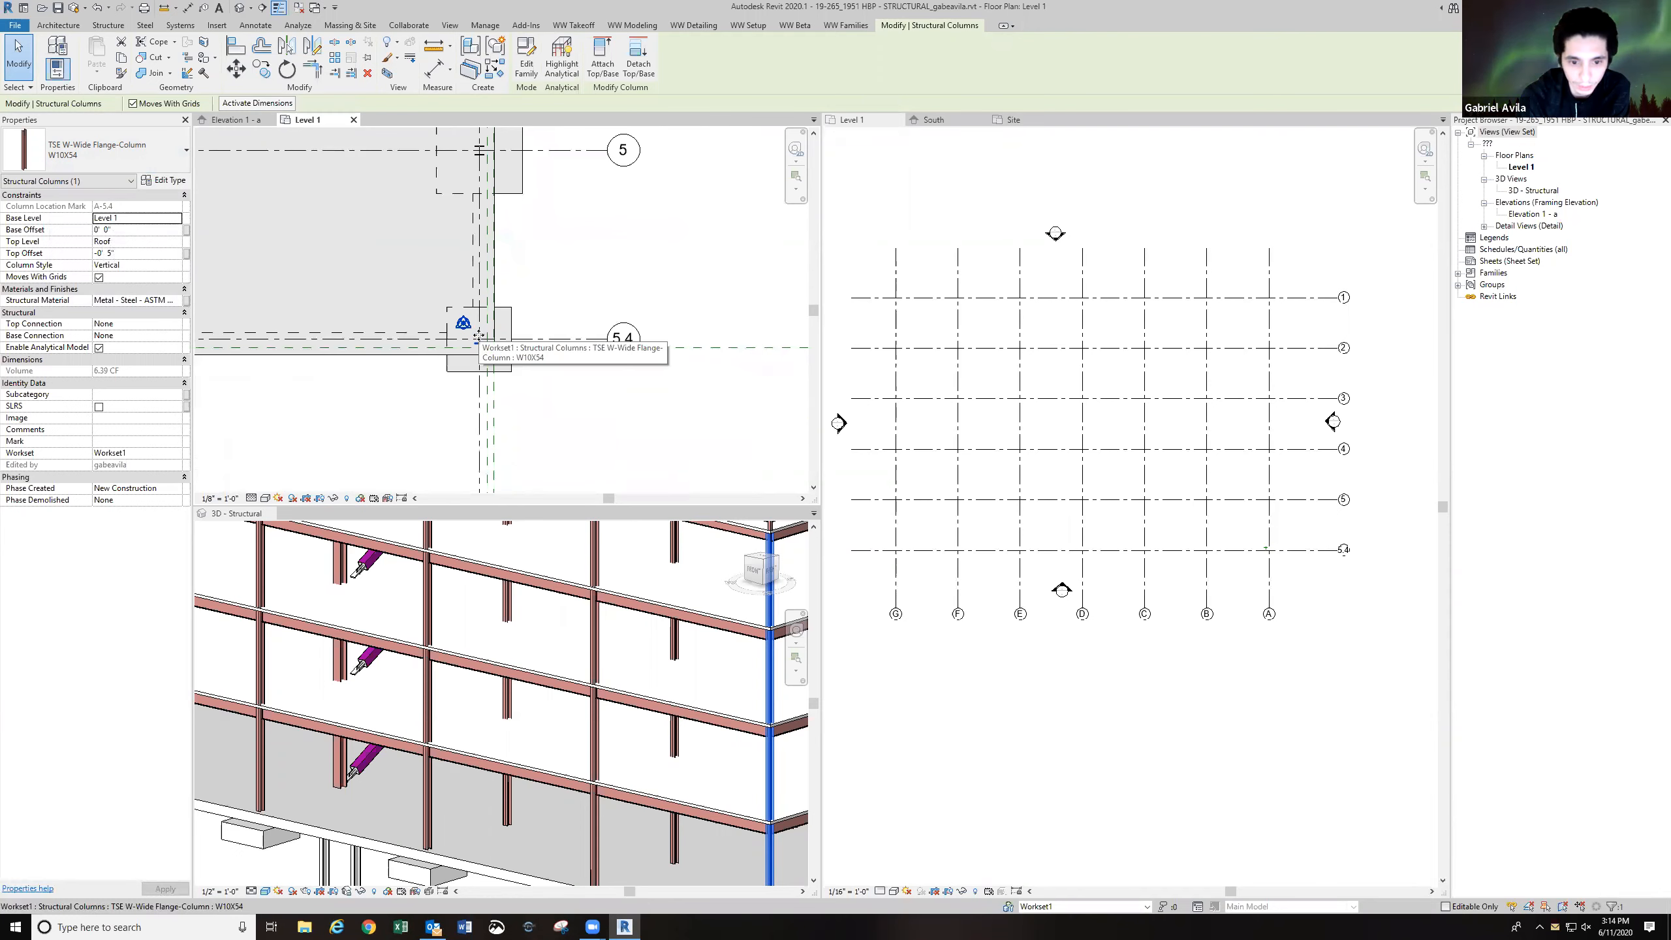
{"action": "scroll", "coordinate": [478, 336], "scroll_direction": "down", "scroll_amount": 2}
{"action": "right_click", "coordinate": [484, 347]}
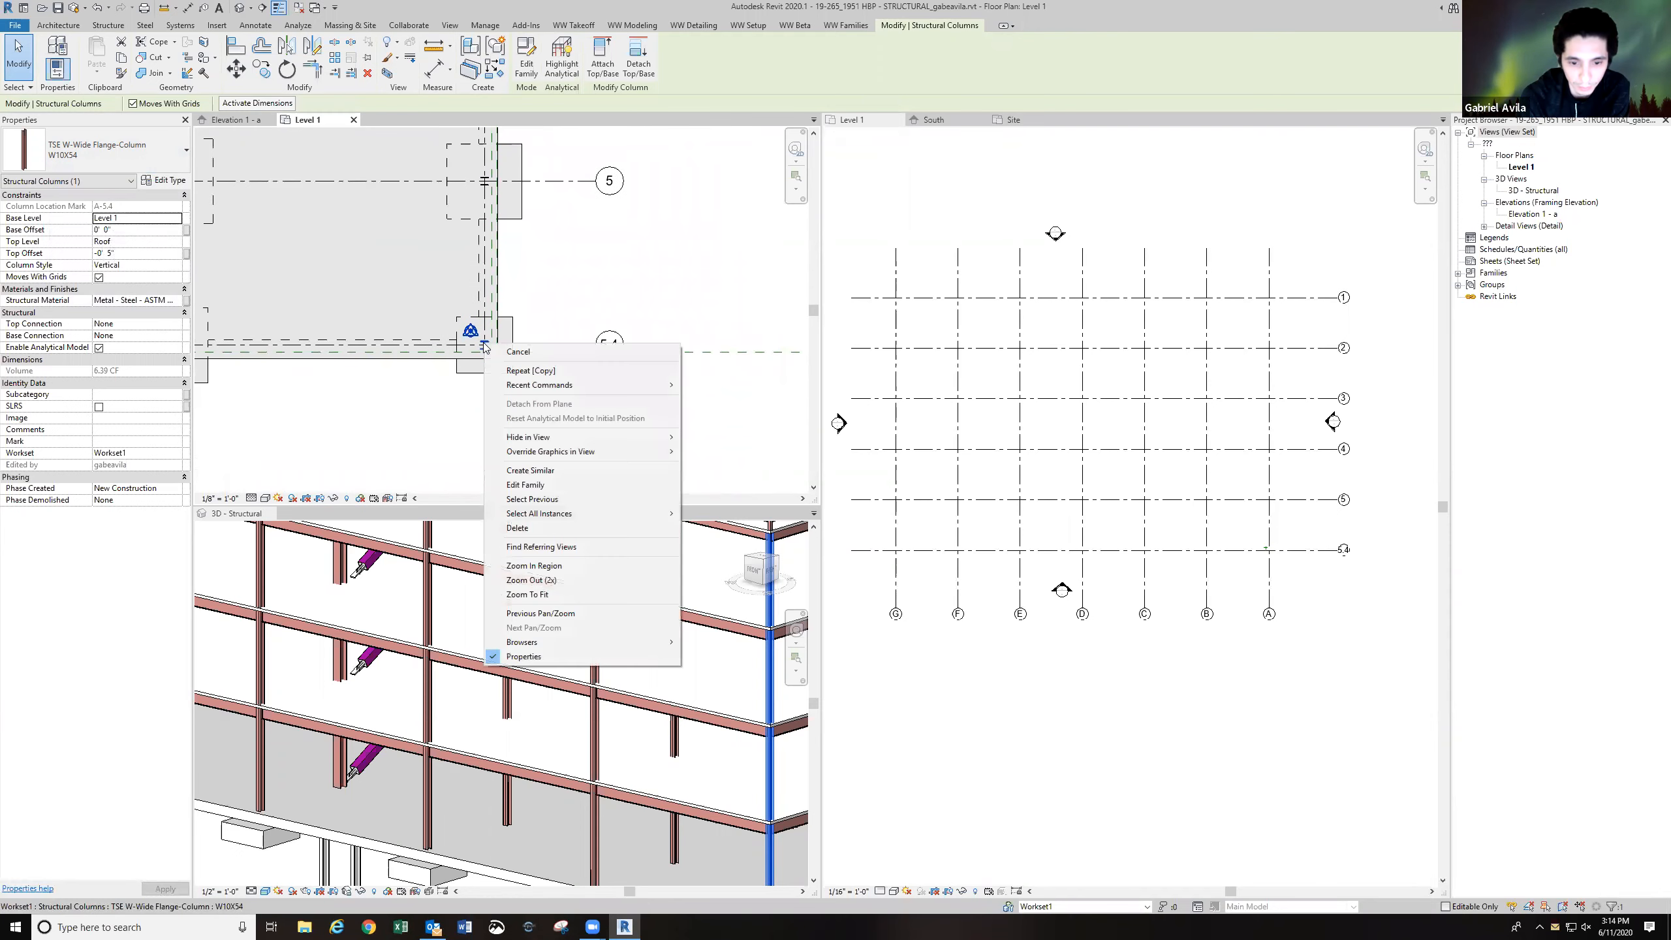
{"action": "mouse_move", "coordinate": [543, 517]}
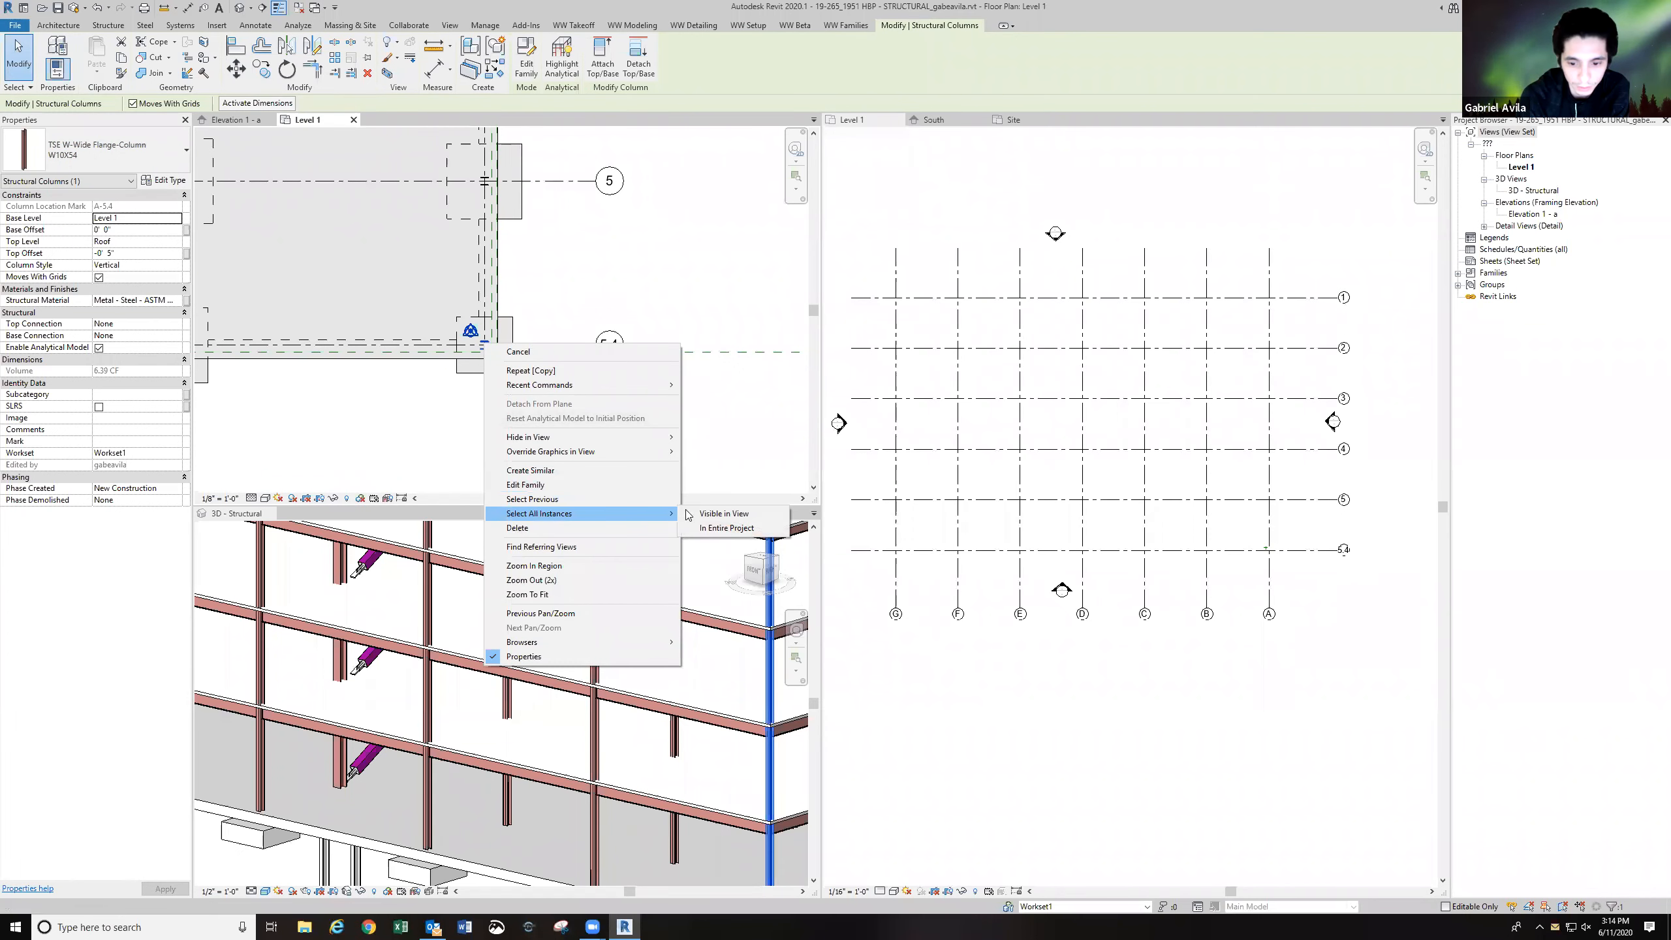
{"action": "left_click", "coordinate": [724, 513]}
{"action": "scroll", "coordinate": [646, 422], "scroll_direction": "down", "scroll_amount": 4}
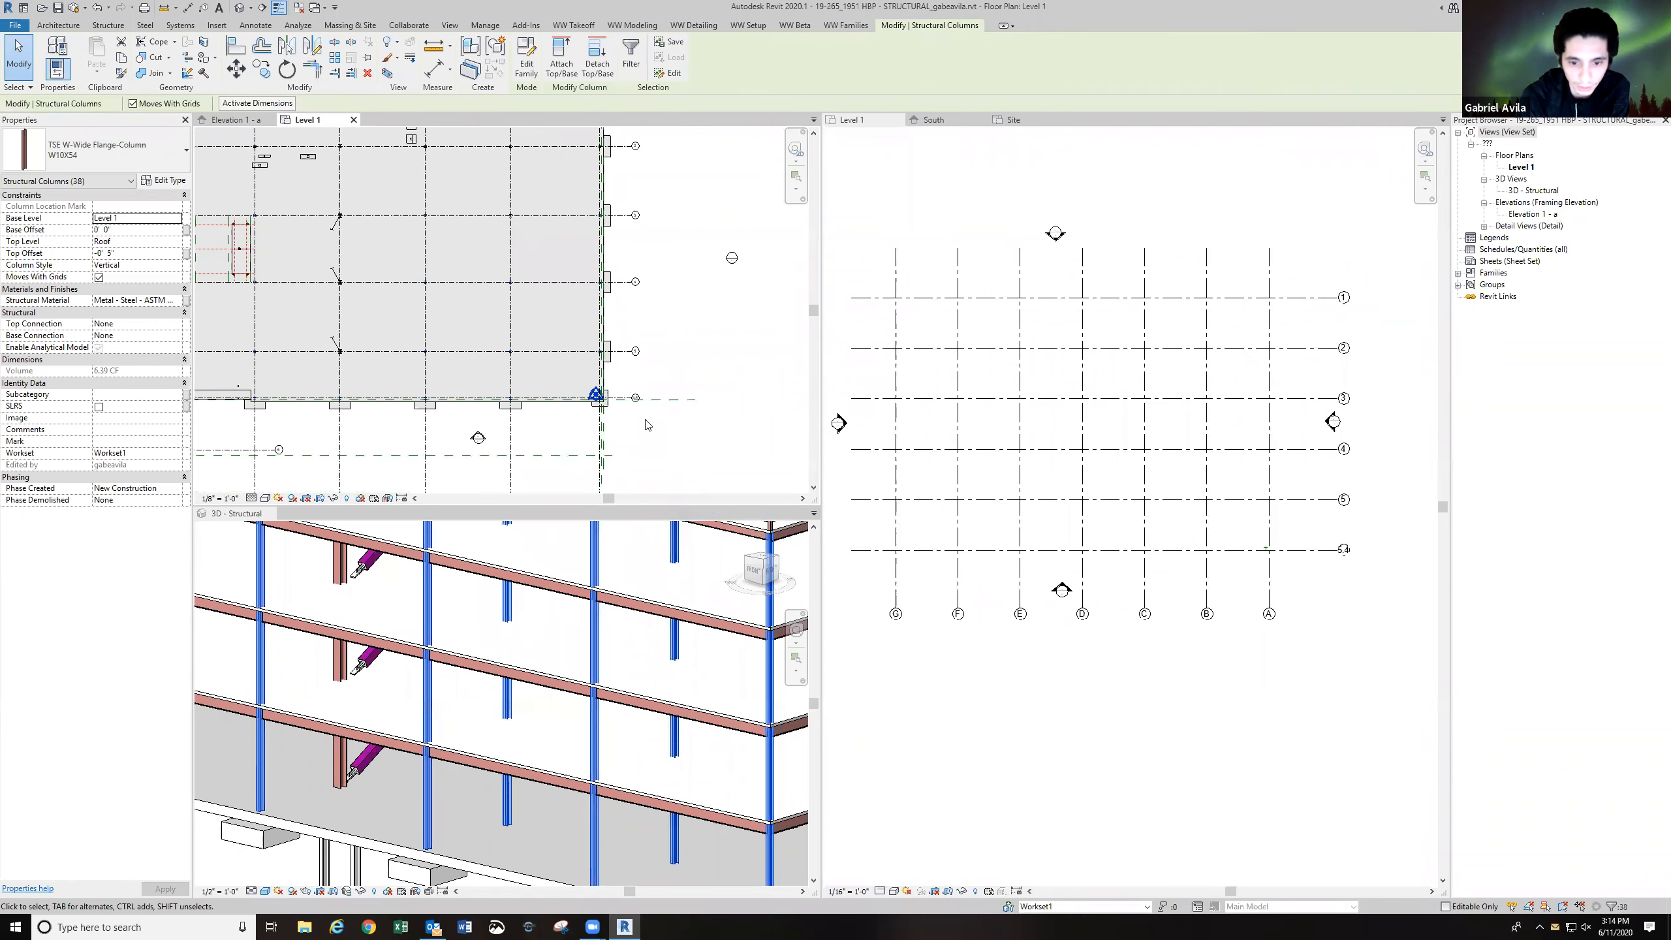
{"action": "scroll", "coordinate": [645, 423], "scroll_direction": "down", "scroll_amount": 2}
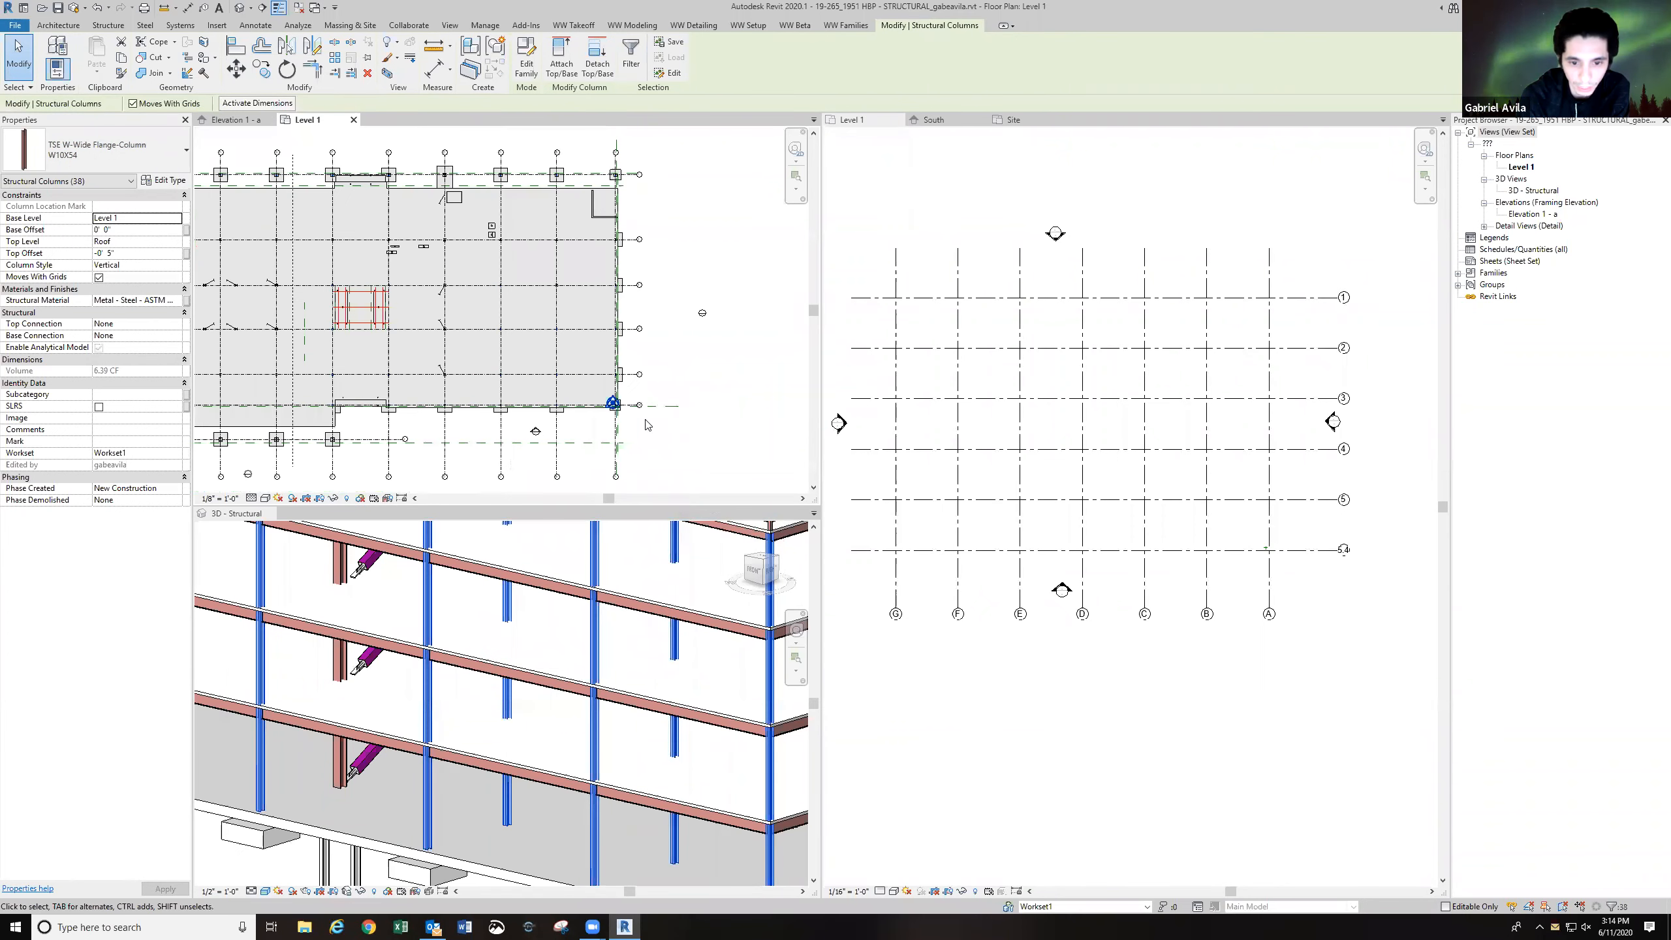
Examine where the selected W10X54 columns stand in the reference model's 3D Structural view.
{"action": "left_click", "coordinate": [570, 648]}
{"action": "scroll", "coordinate": [569, 648], "scroll_direction": "down", "scroll_amount": 3}
{"action": "middle_click_drag", "start_coordinate": [507, 625], "coordinate": [590, 672], "text": "shift"}
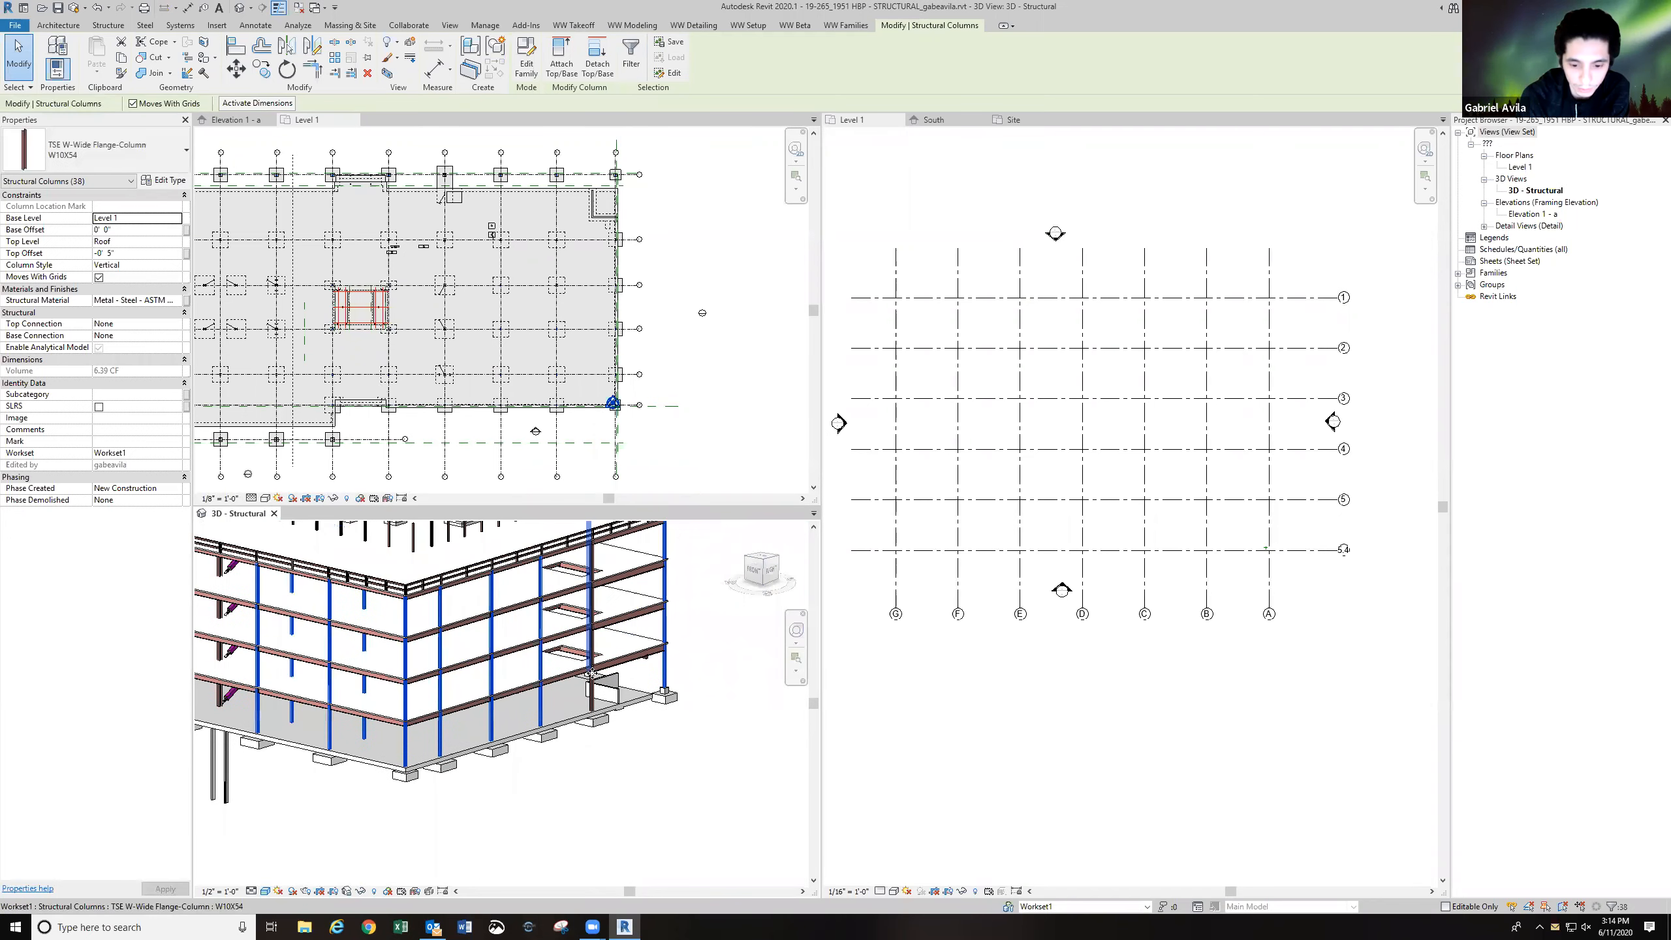
{"action": "middle_click_drag", "start_coordinate": [395, 723], "coordinate": [563, 705]}
{"action": "middle_click_drag", "start_coordinate": [330, 675], "coordinate": [334, 636]}
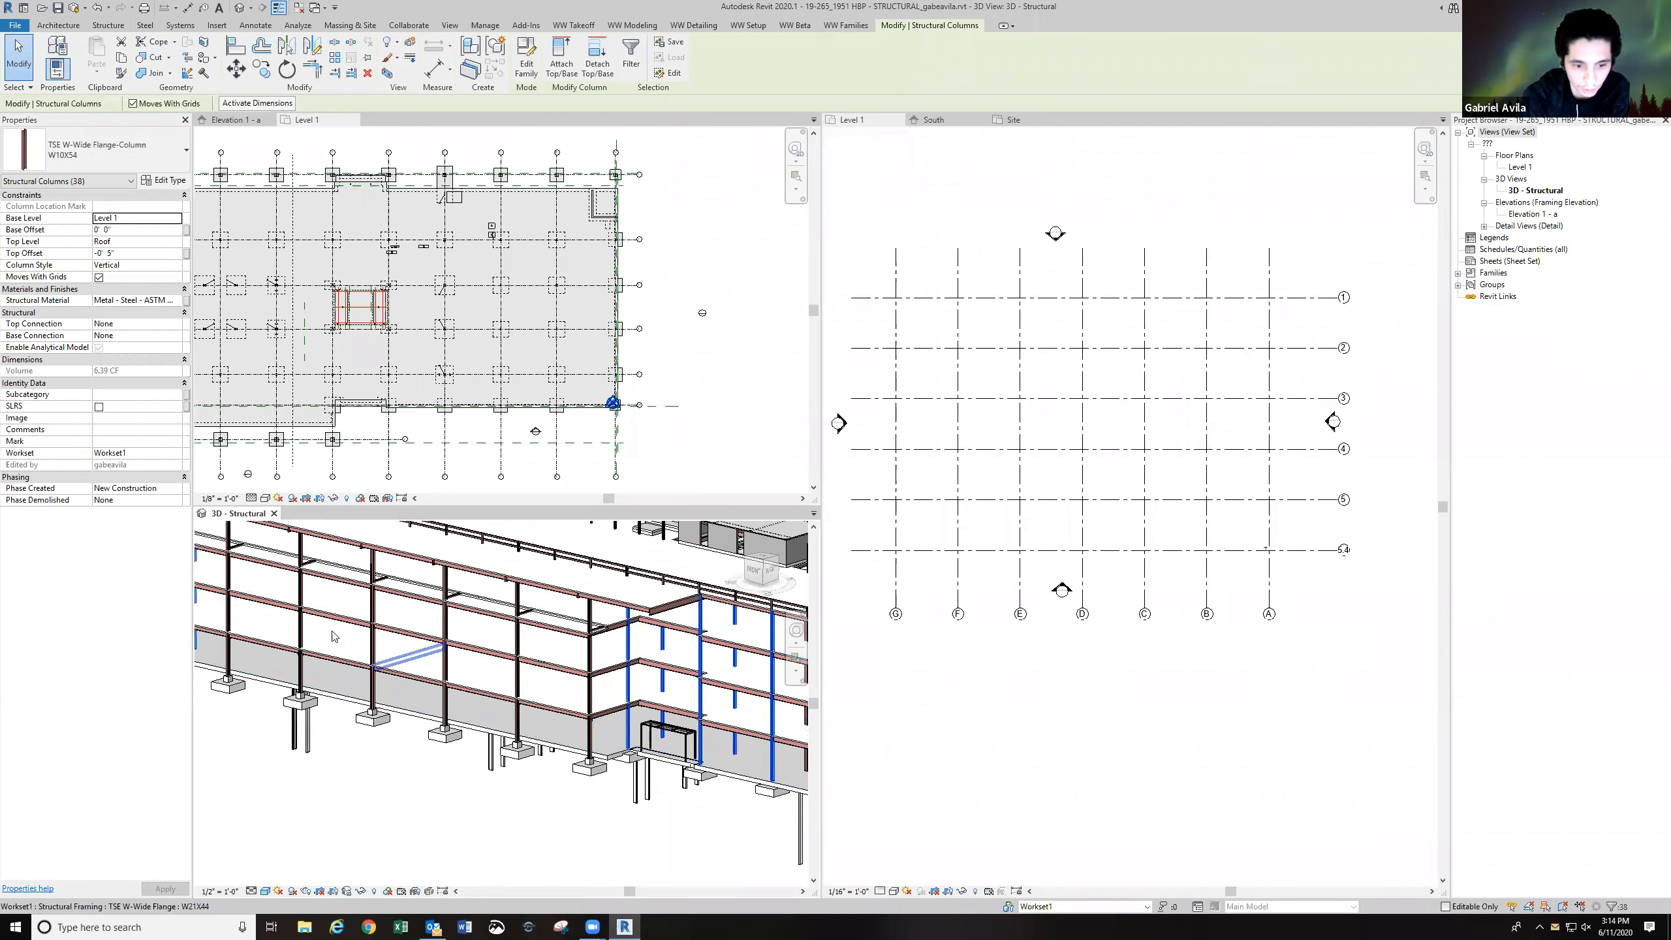
Start placing a structural column in the StructuralSteel project's Level 1 plan and check which column types are available.
{"action": "middle_click_drag", "start_coordinate": [595, 581], "coordinate": [533, 568]}
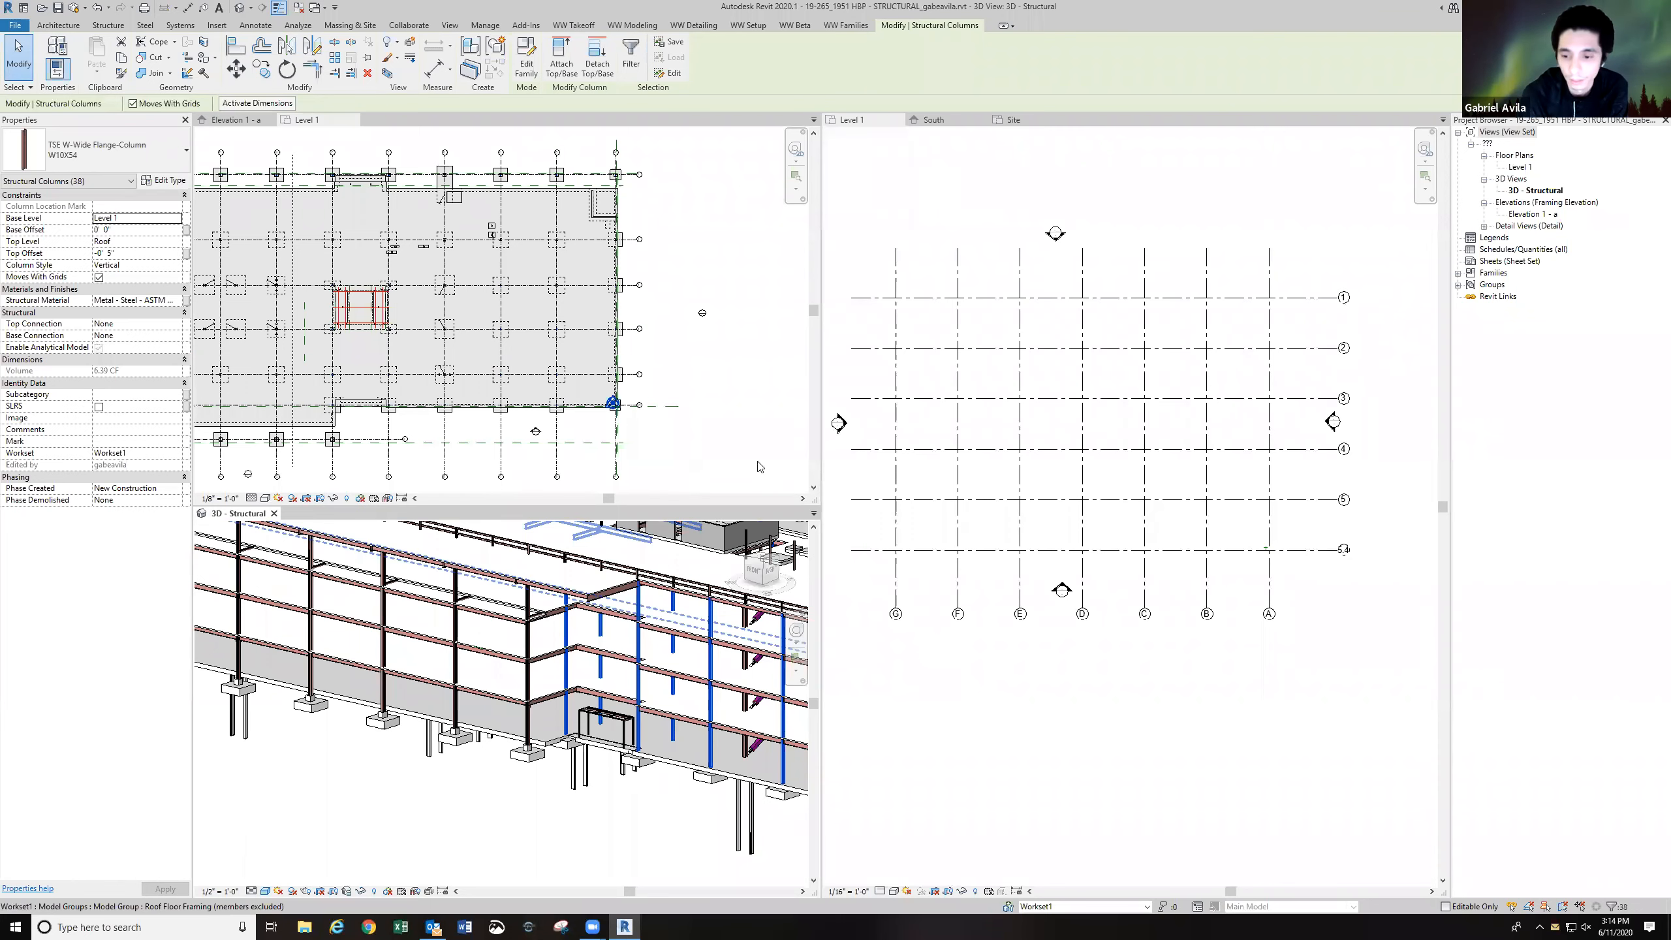
{"action": "left_click", "coordinate": [969, 422]}
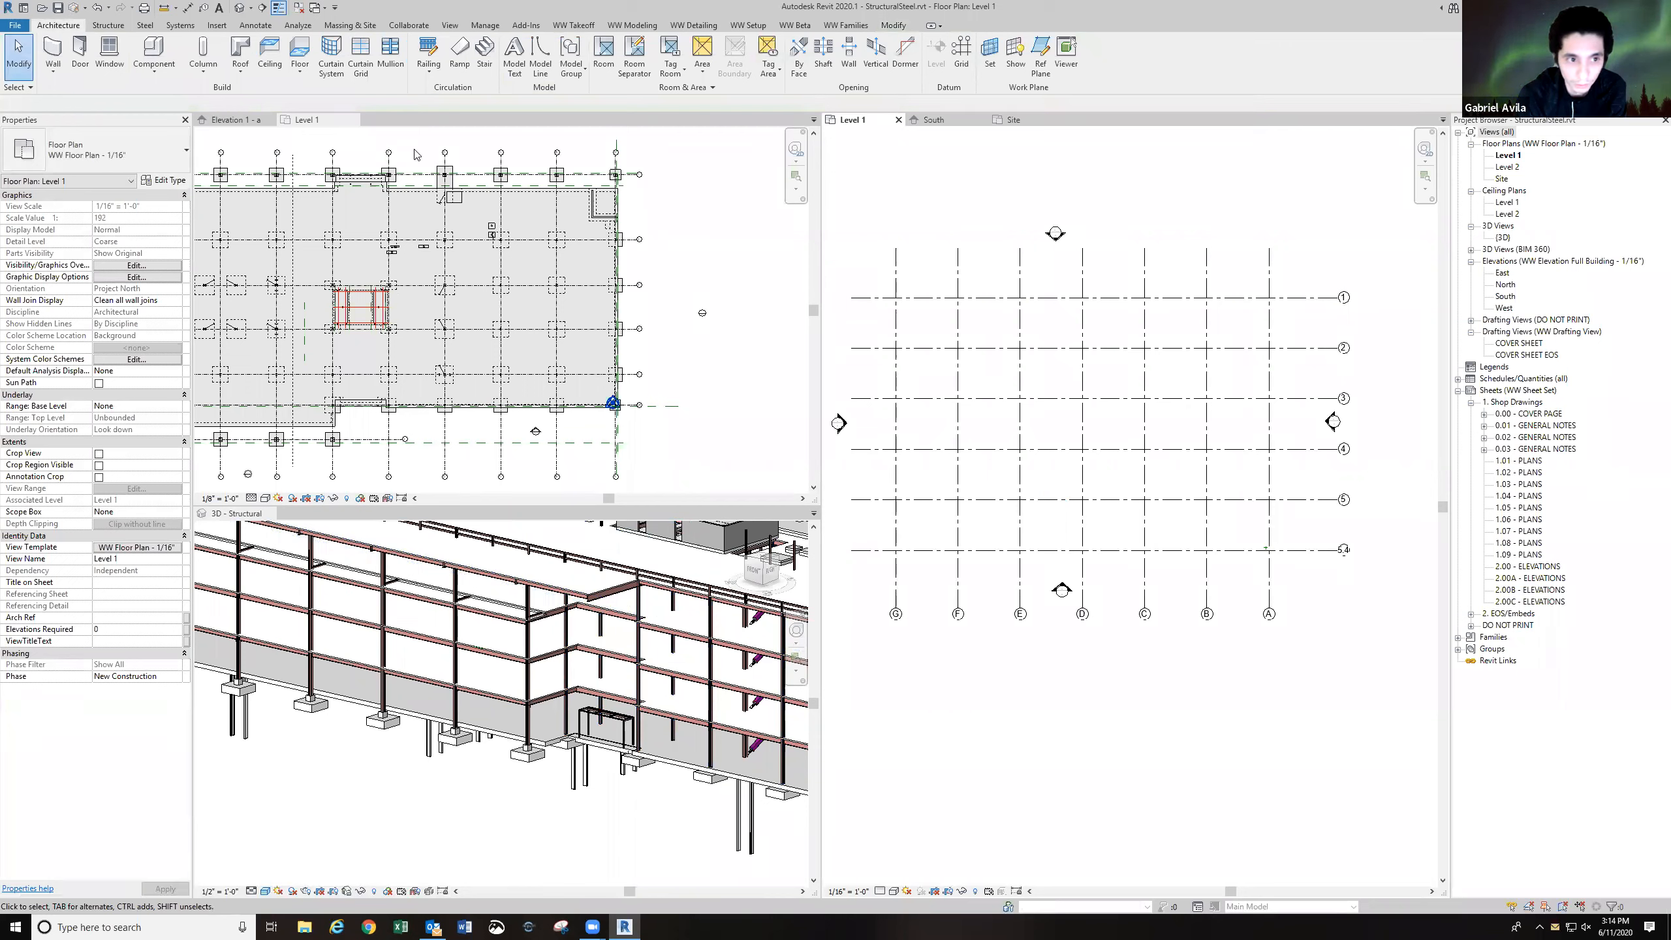
{"action": "left_click", "coordinate": [109, 26]}
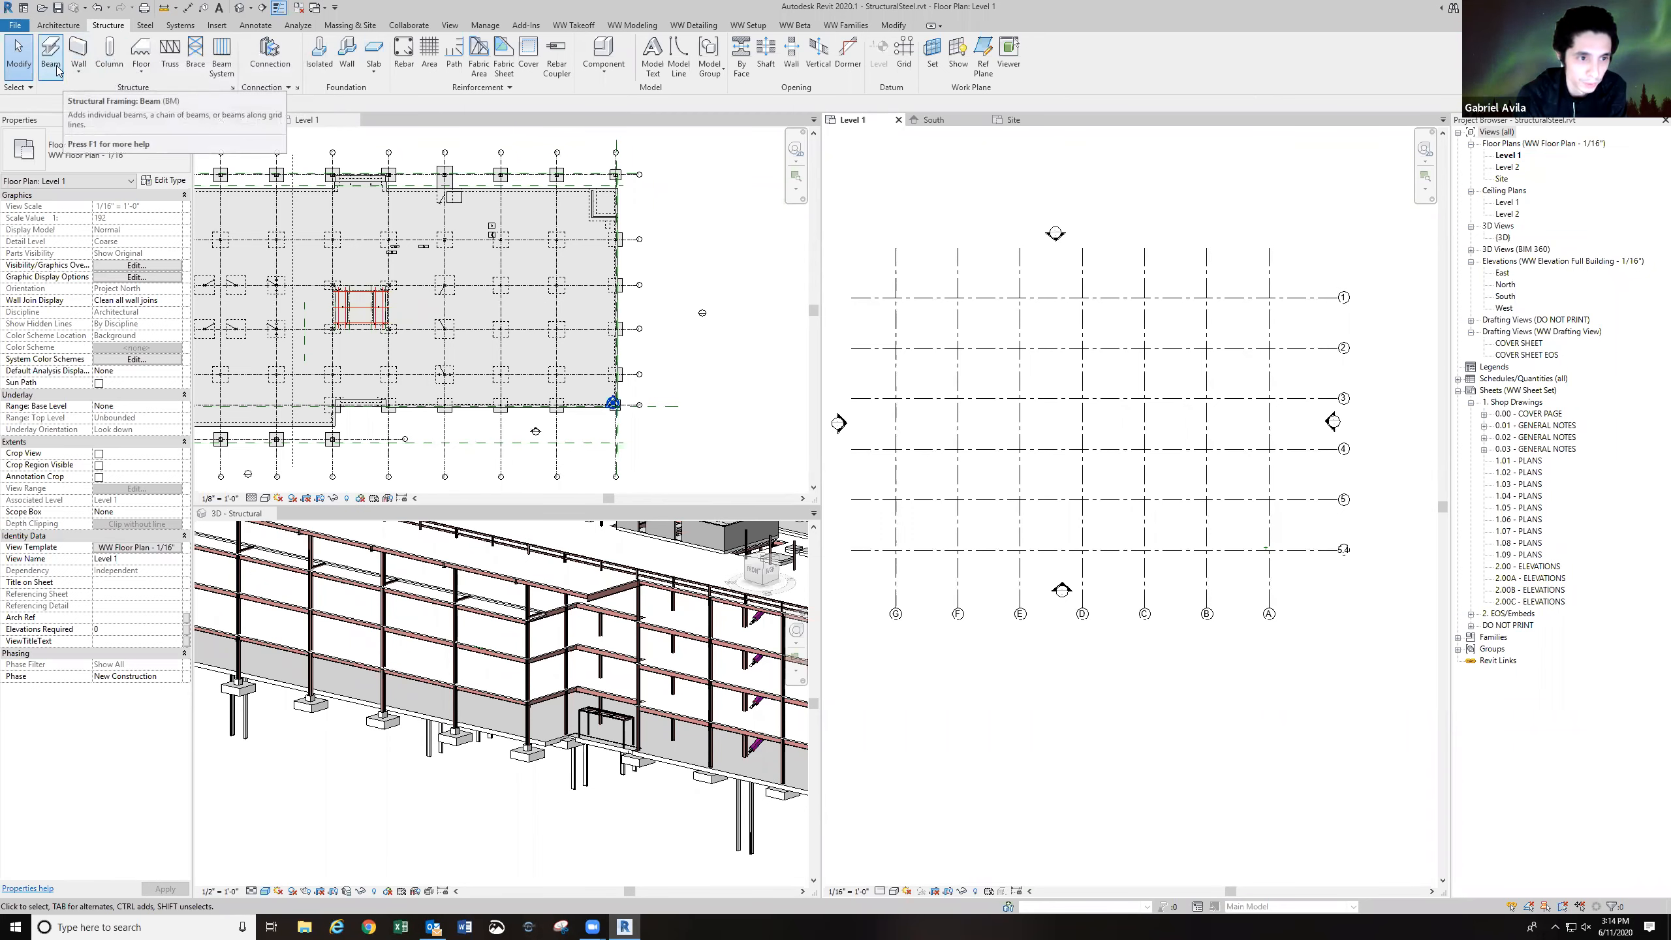
{"action": "left_click", "coordinate": [110, 54]}
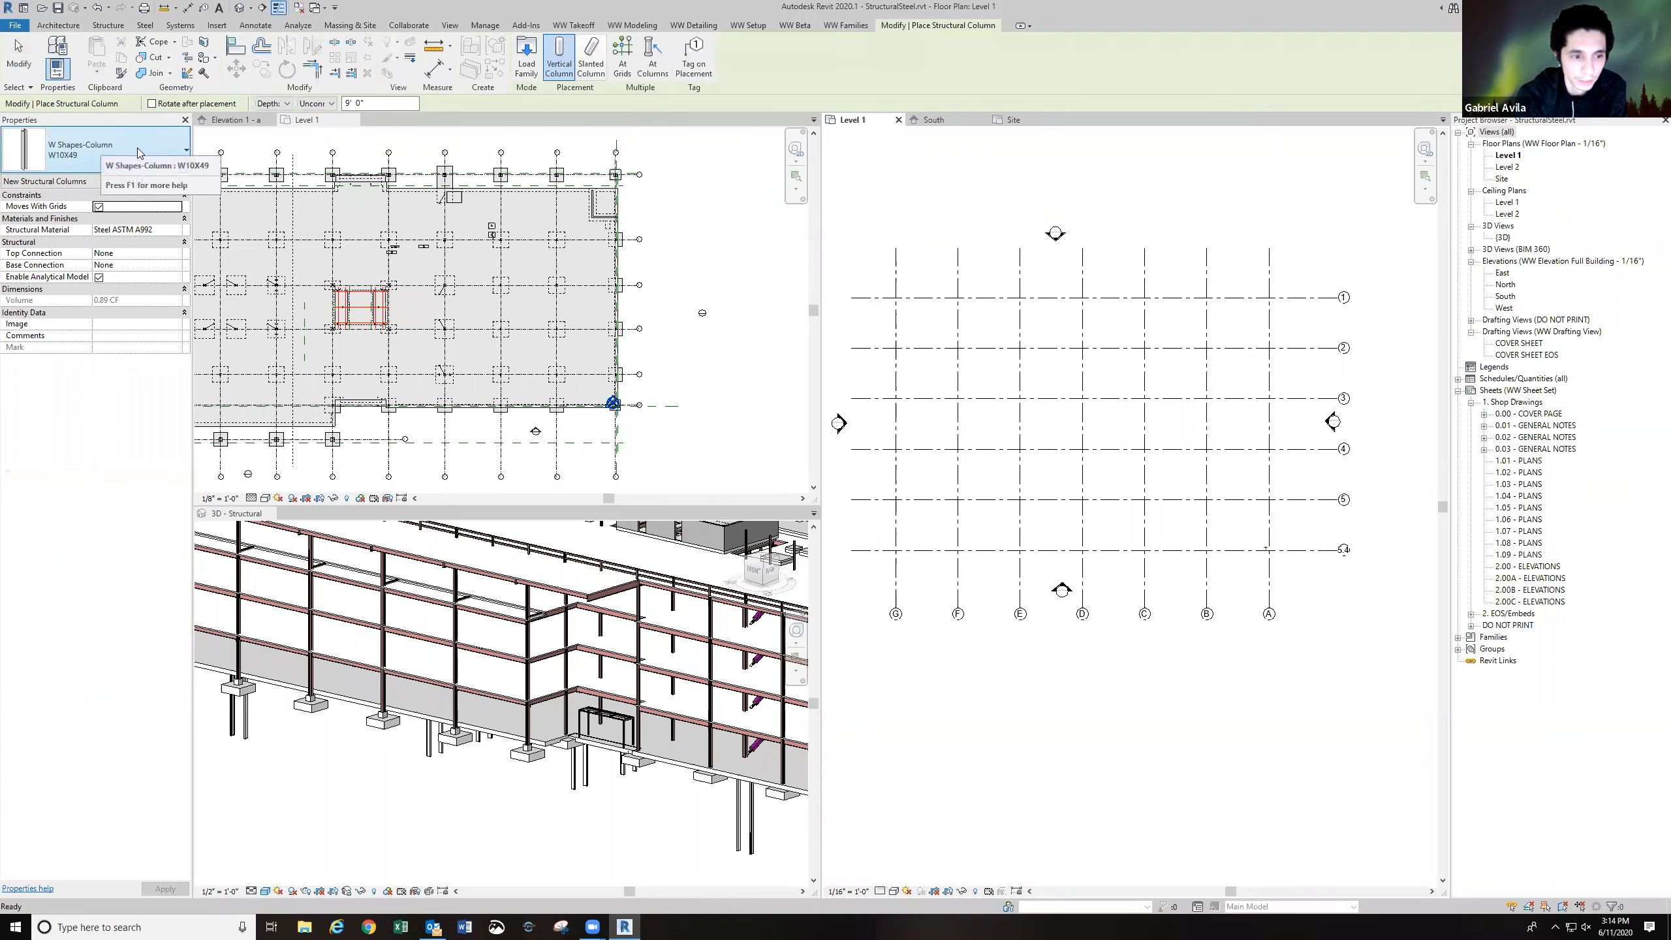
{"action": "left_click", "coordinate": [74, 159]}
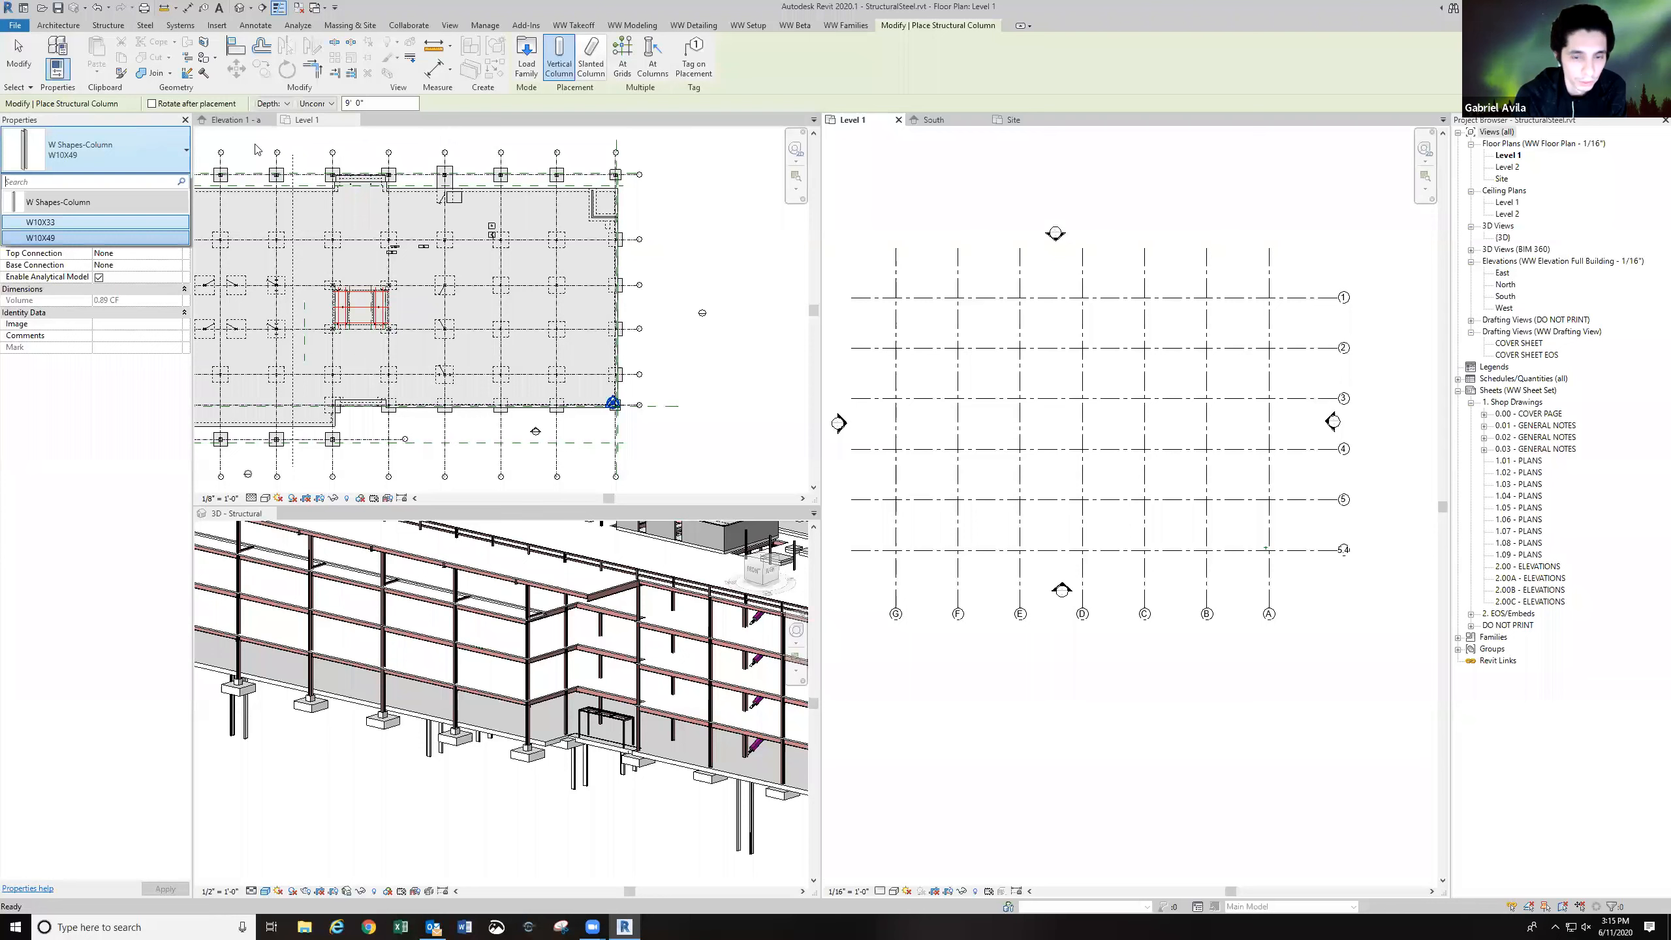
Start loading a column family and browse the US Imperial library to the Steel folder under Structural Columns.
{"action": "left_click", "coordinate": [539, 69]}
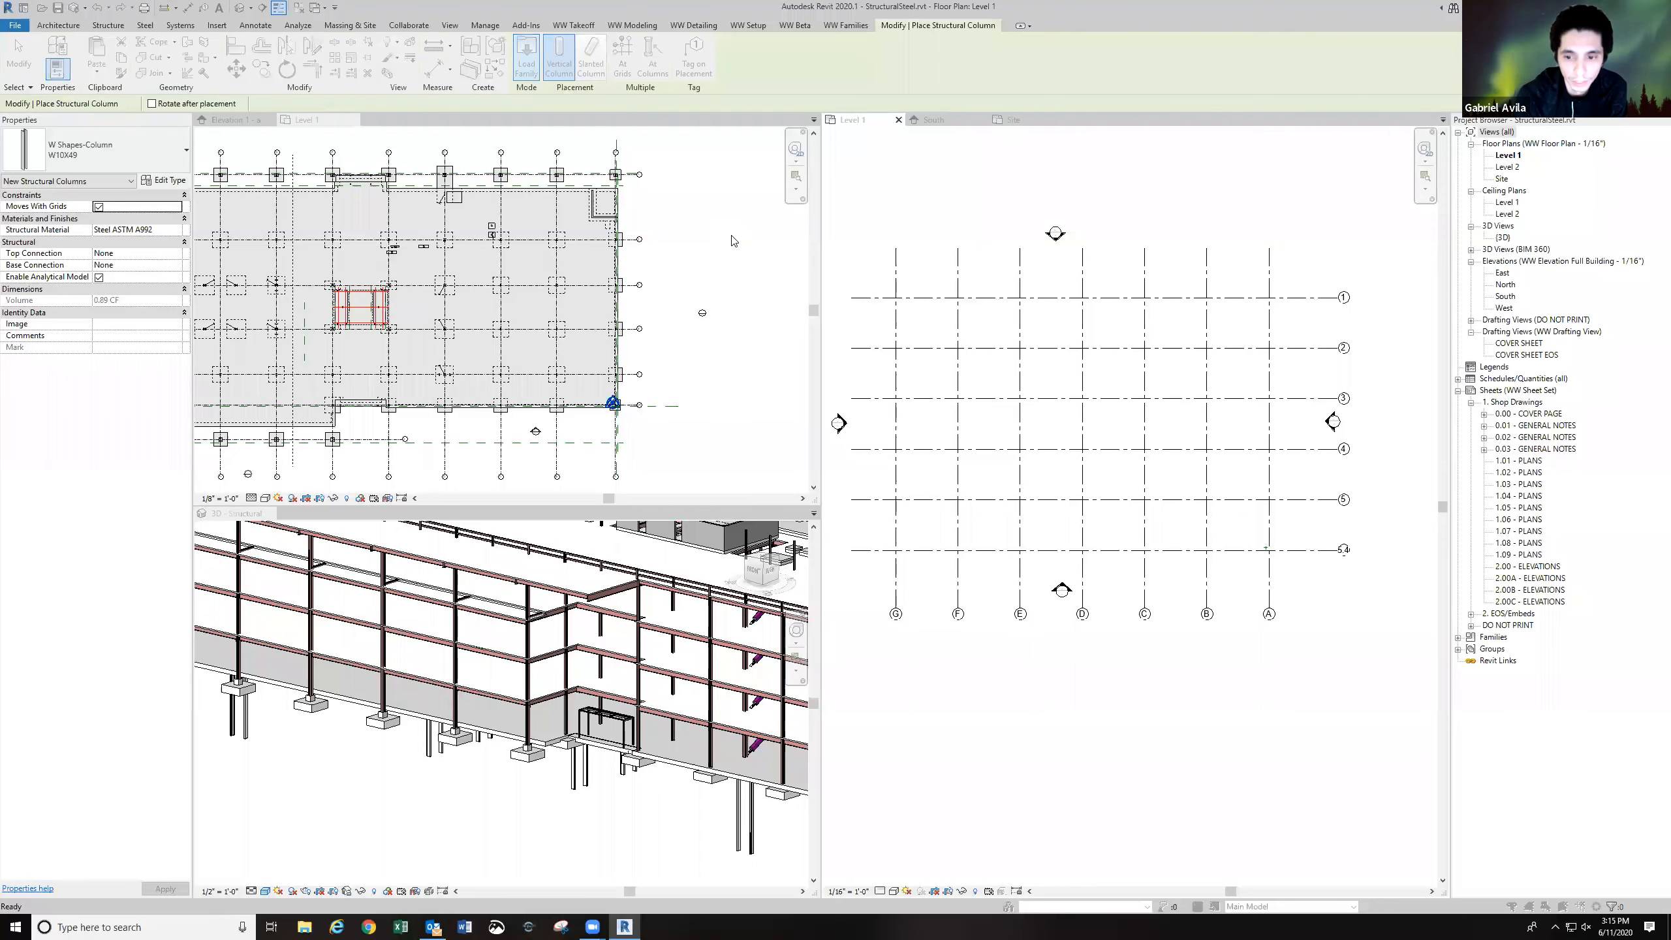
{"action": "left_click_drag", "start_coordinate": [721, 314], "coordinate": [879, 263]}
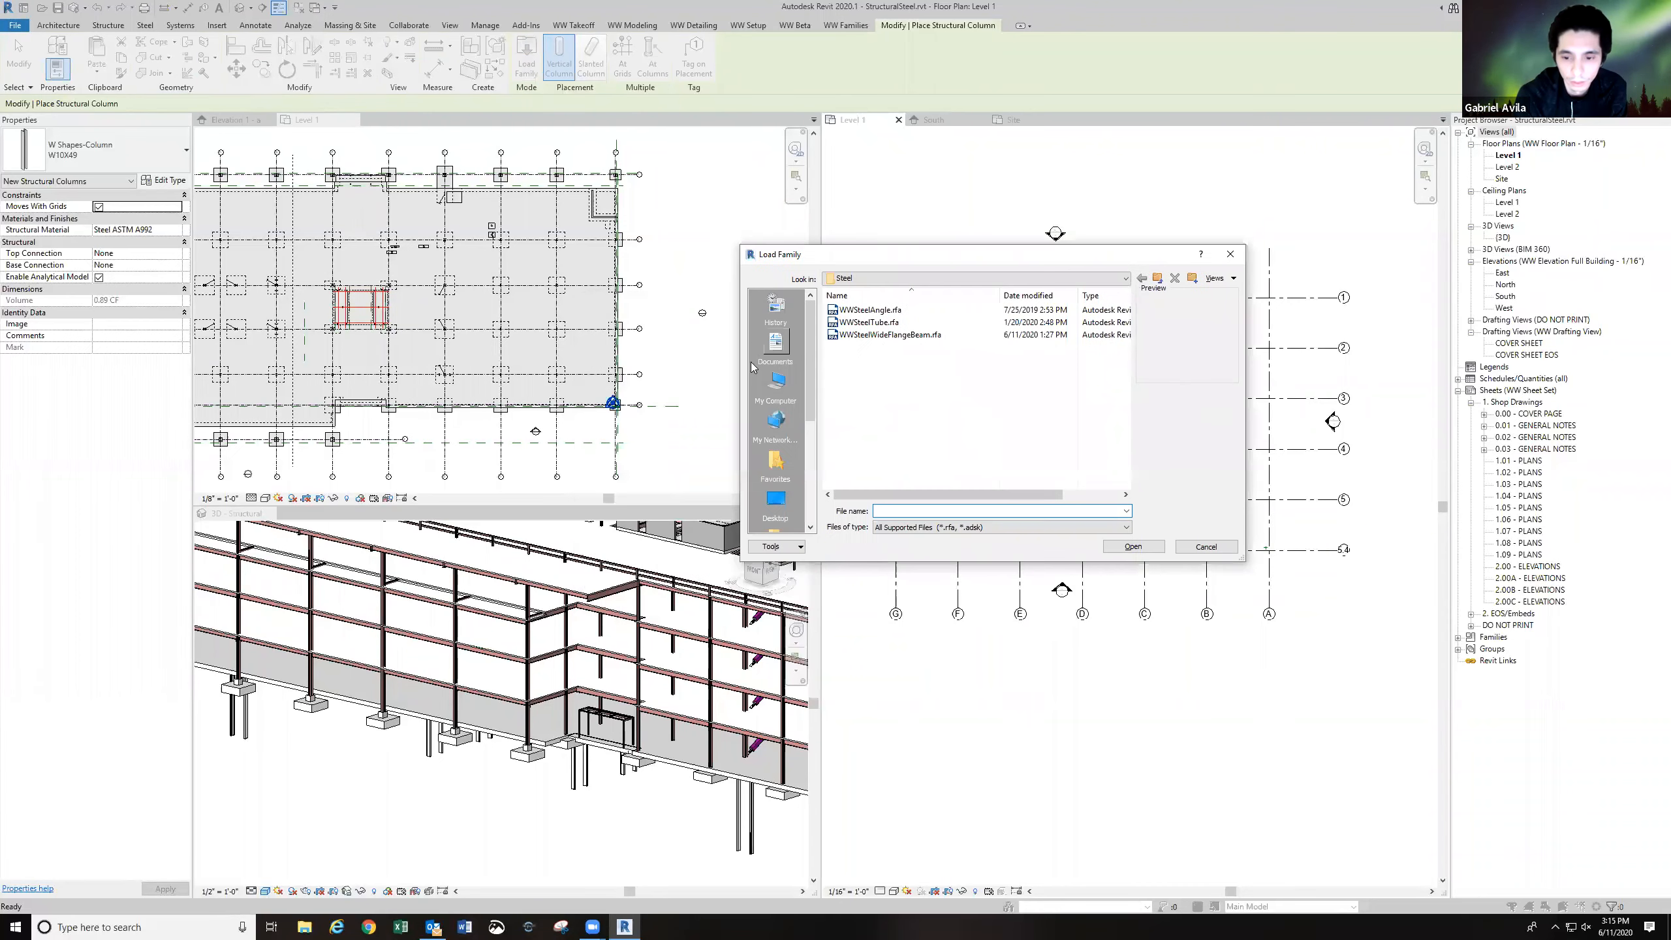
{"action": "scroll", "coordinate": [775, 444], "scroll_direction": "down", "scroll_amount": 3}
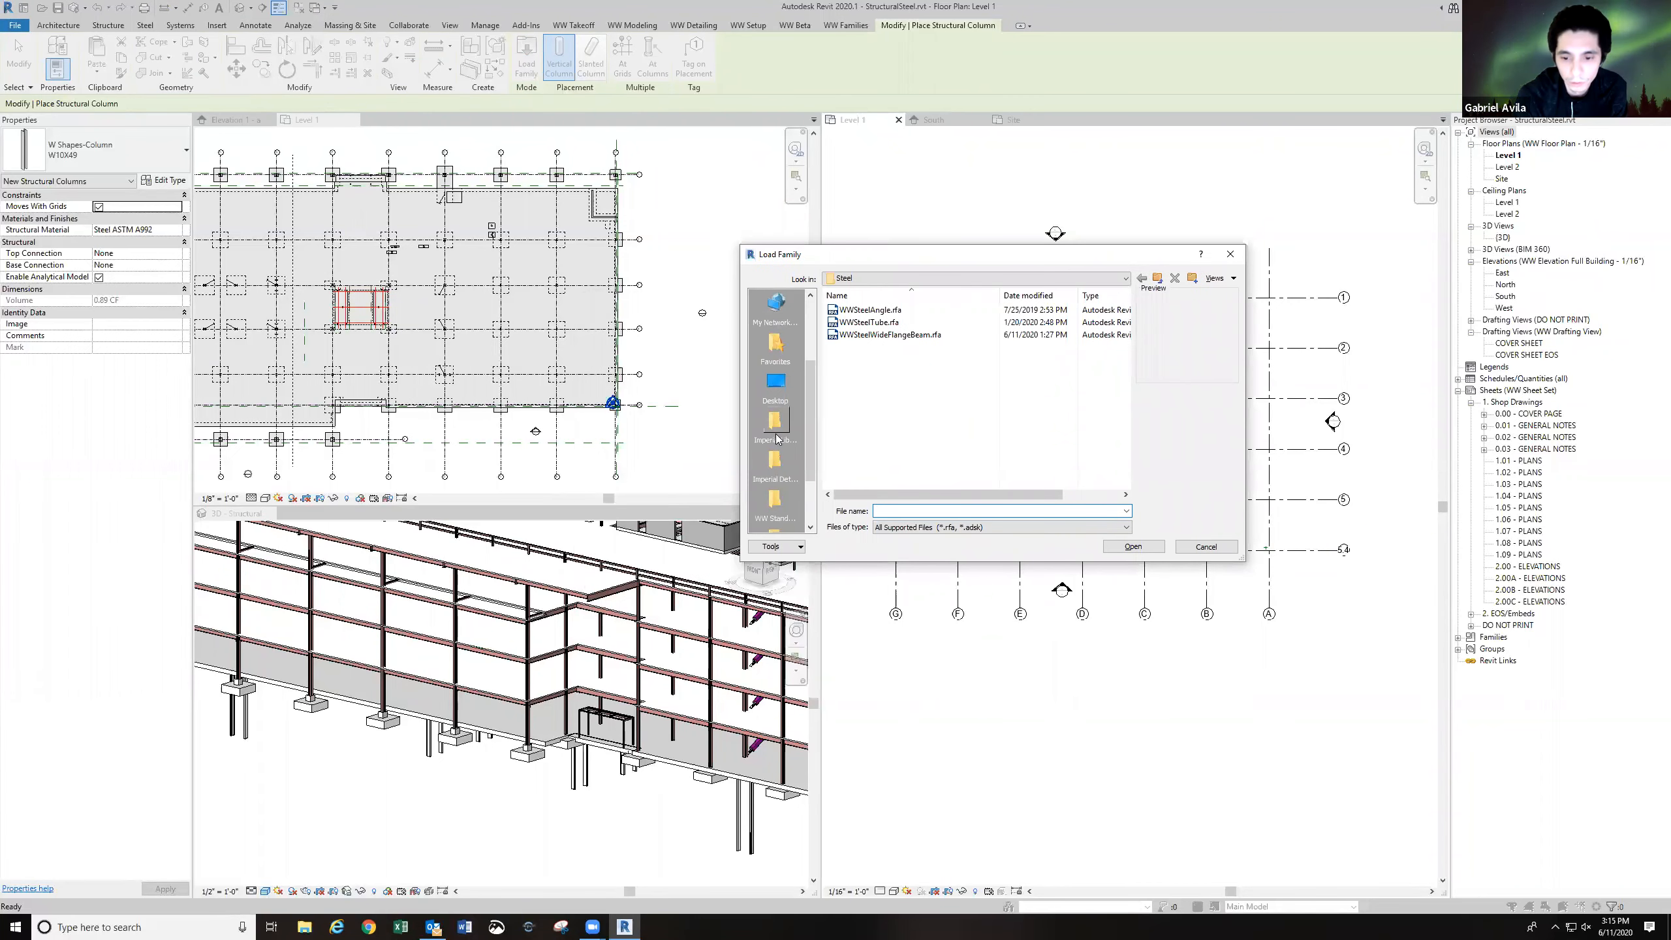
{"action": "scroll", "coordinate": [777, 439], "scroll_direction": "down", "scroll_amount": 2}
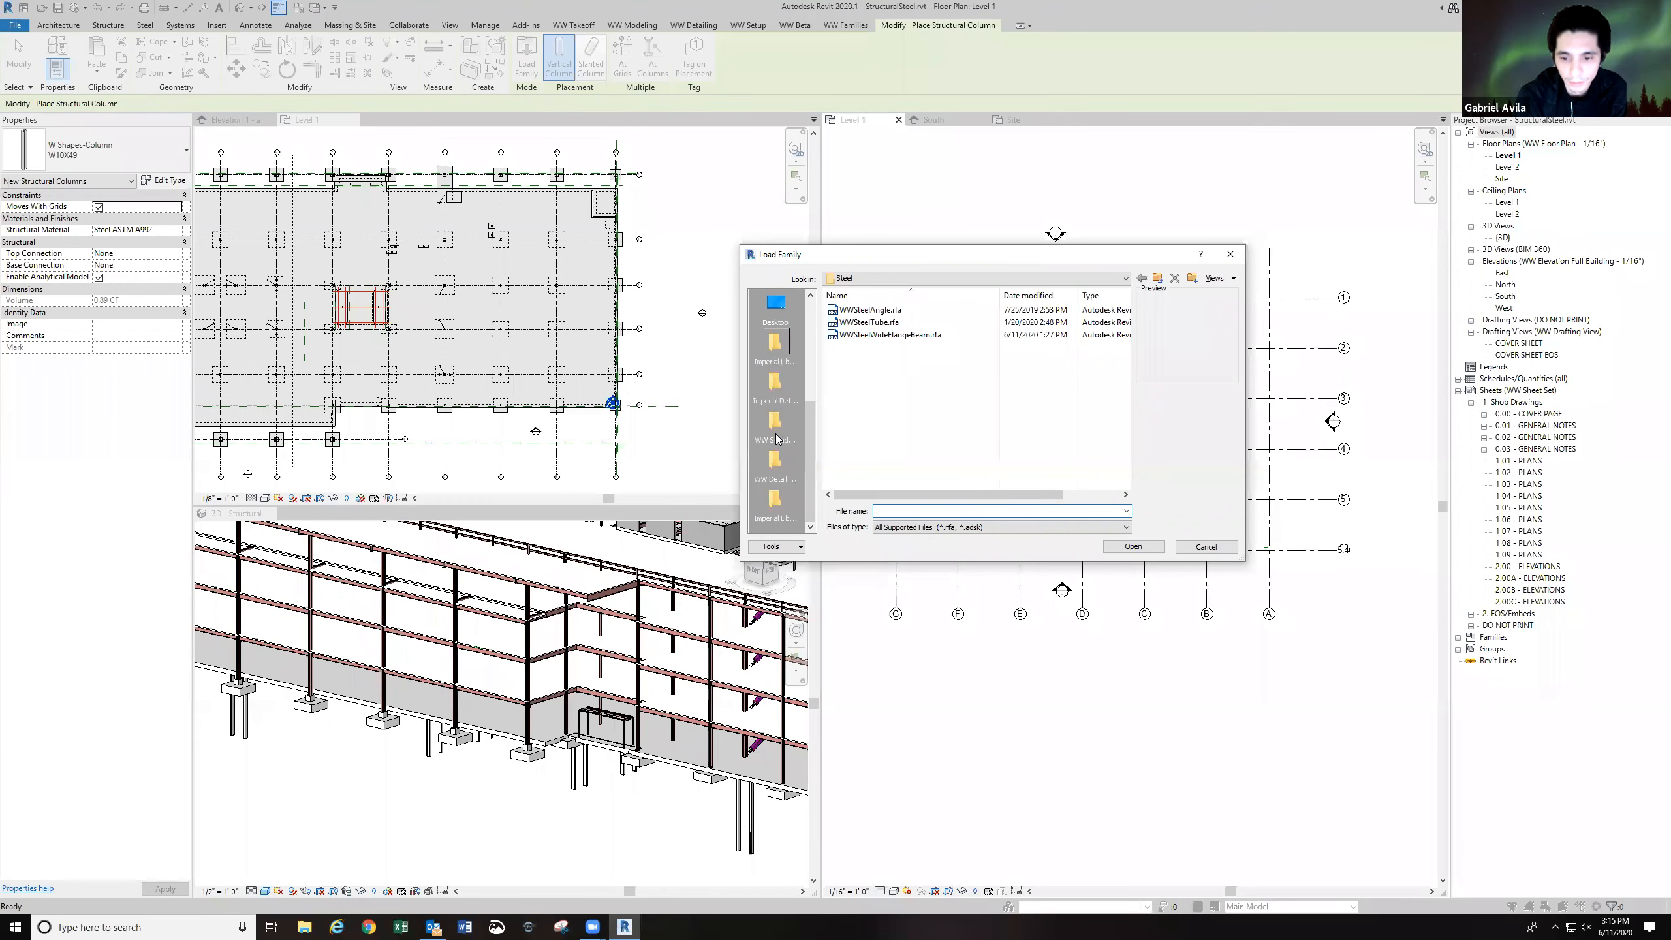
{"action": "left_click", "coordinate": [775, 359]}
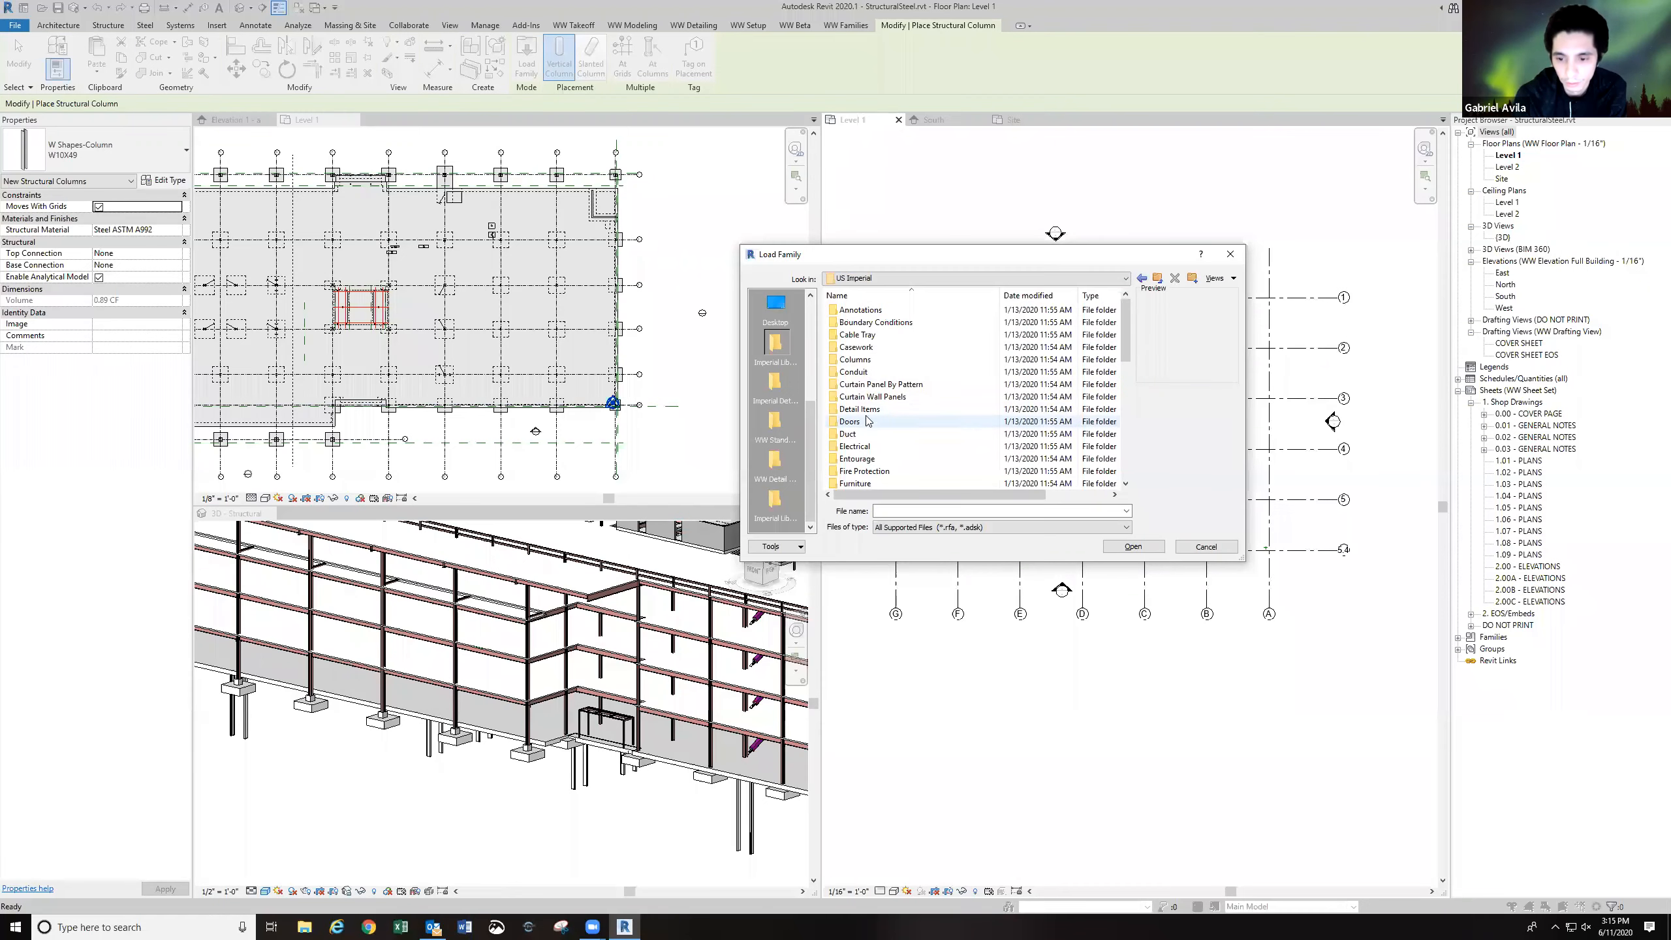
{"action": "scroll", "coordinate": [862, 395], "scroll_direction": "down", "scroll_amount": 2}
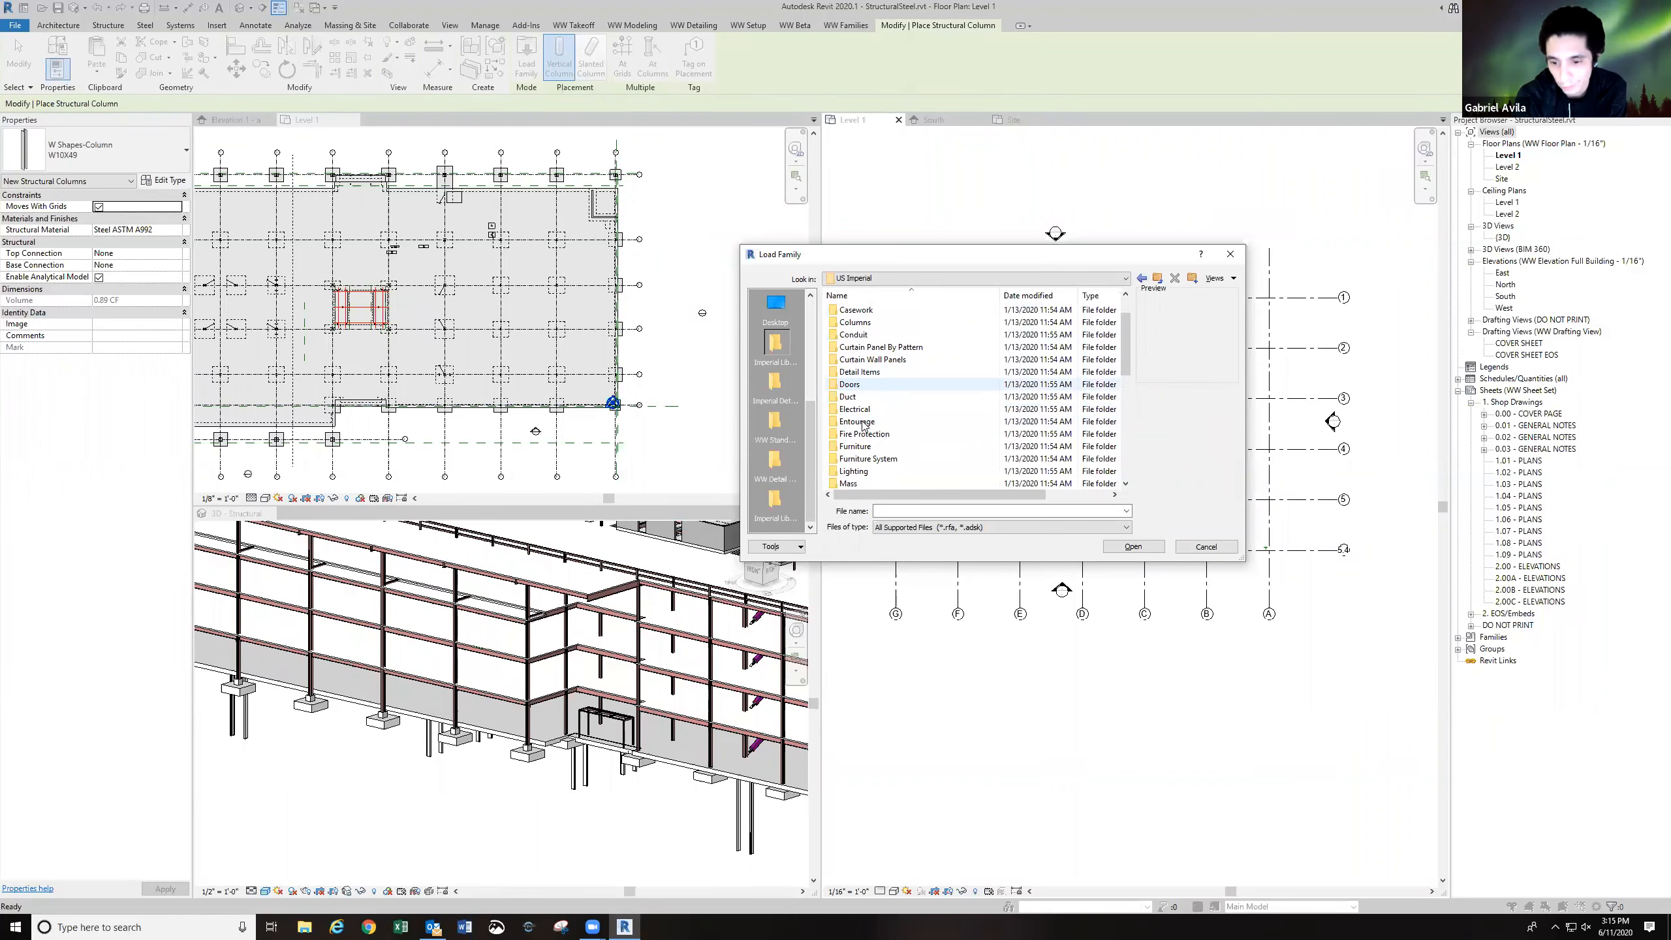
{"action": "scroll", "coordinate": [862, 426], "scroll_direction": "down", "scroll_amount": 6}
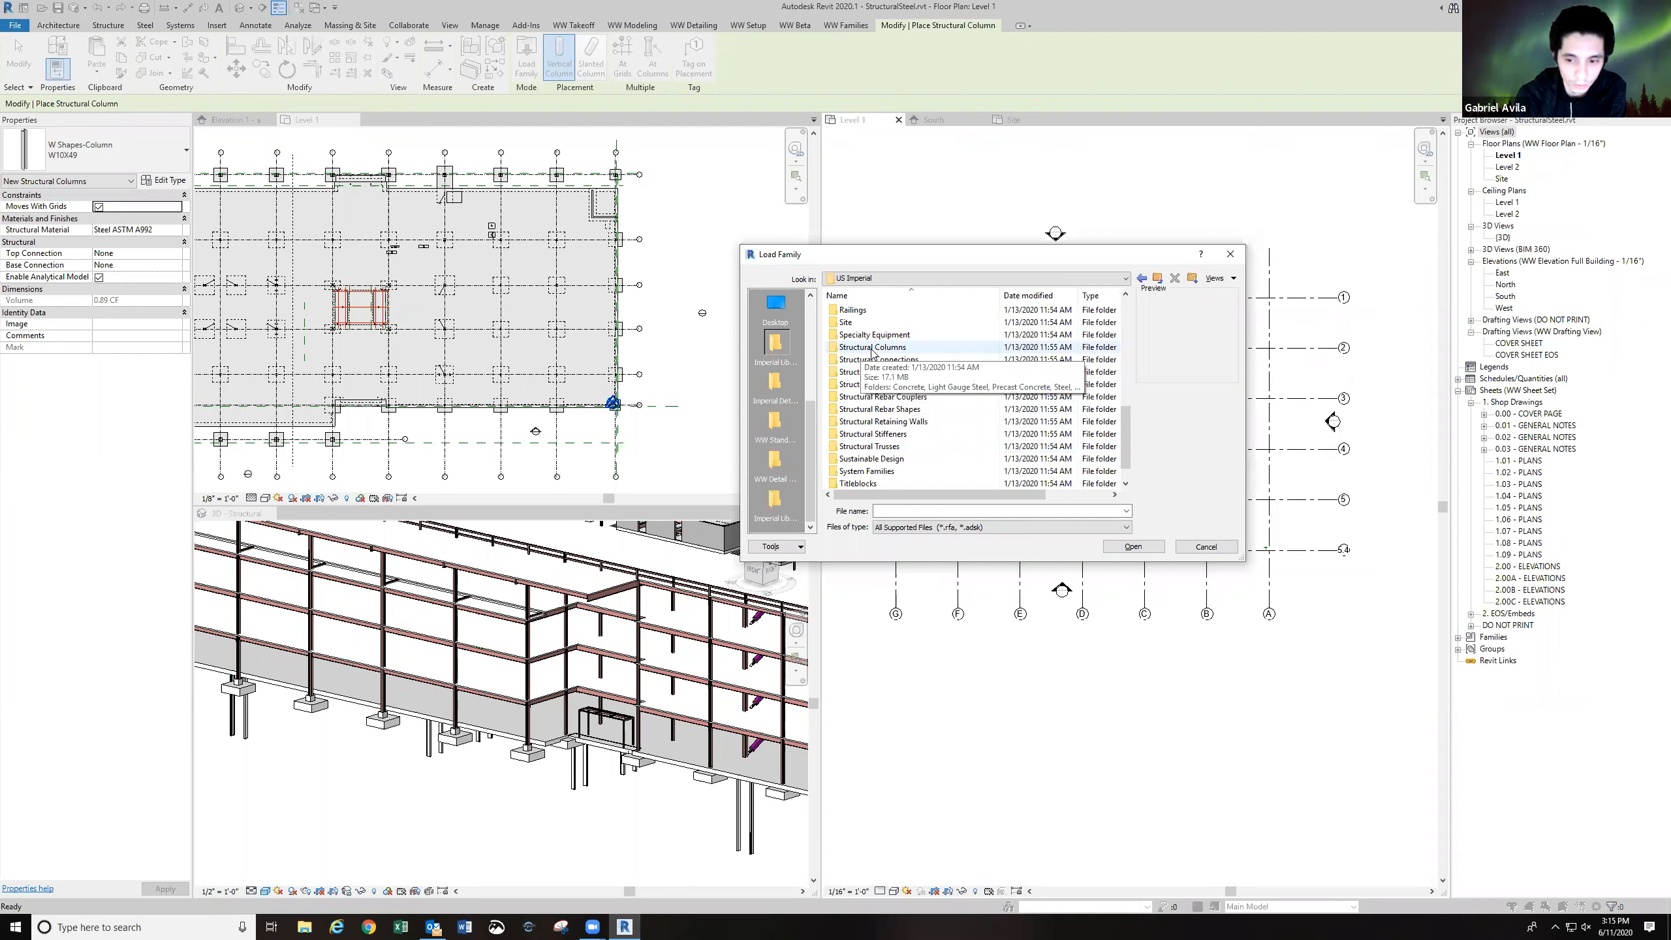
{"action": "double_click", "coordinate": [872, 348]}
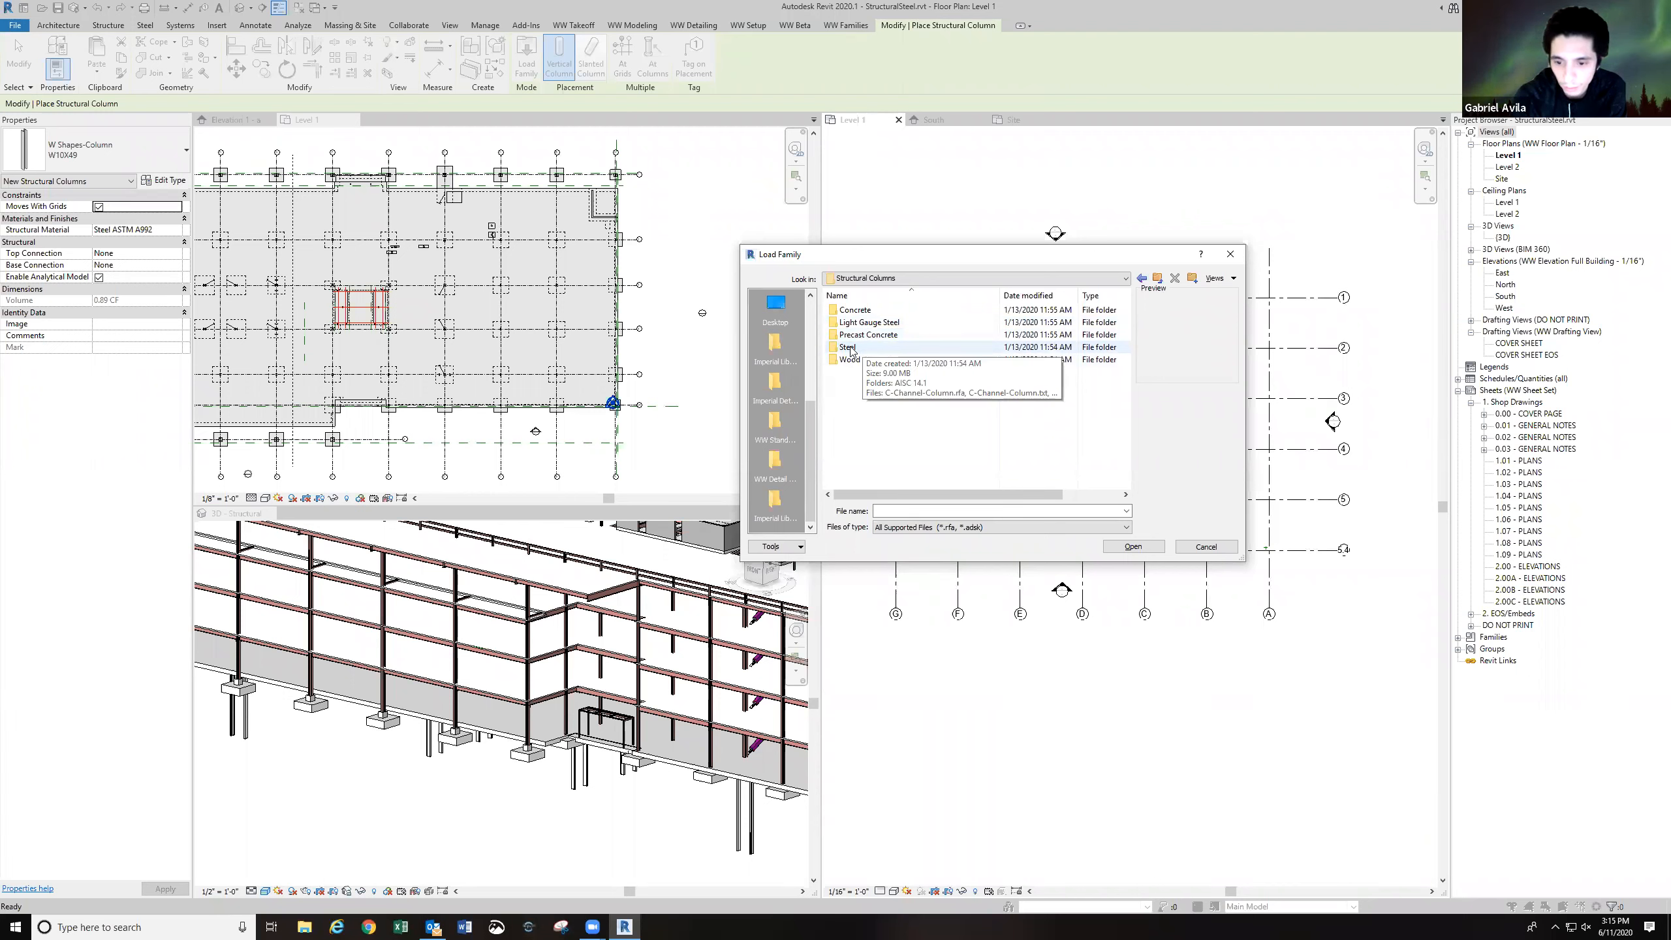
{"action": "double_click", "coordinate": [848, 348]}
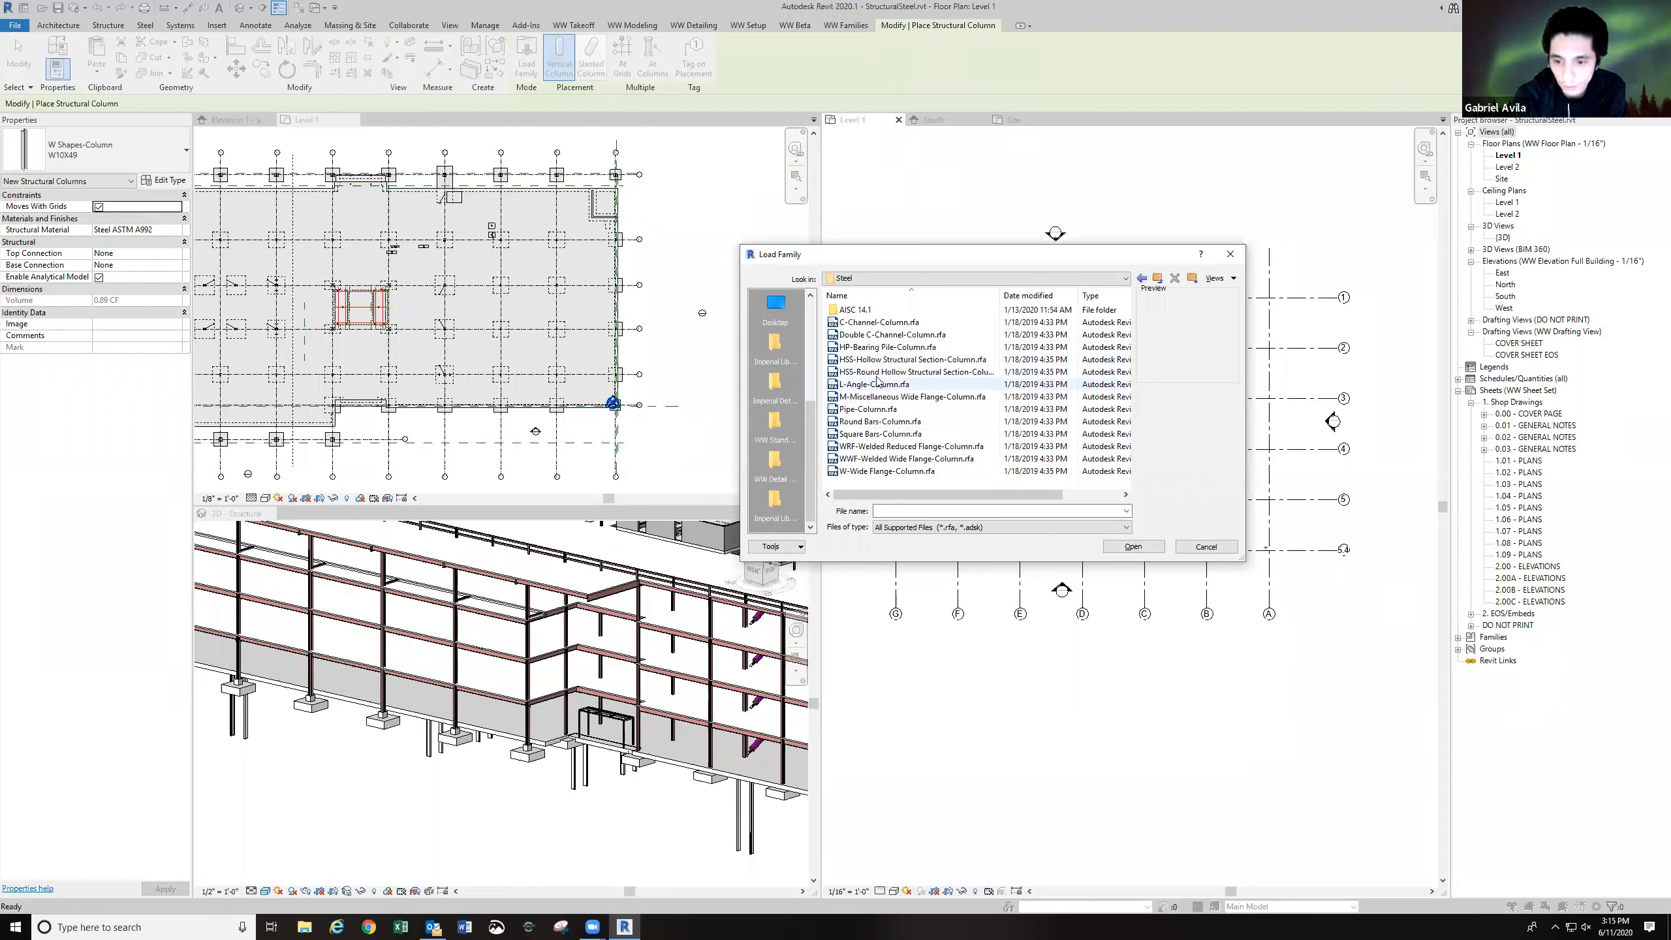
Preview the wide flange, welded flange, bar and pipe column families in the Steel folder.
{"action": "left_click", "coordinate": [887, 471]}
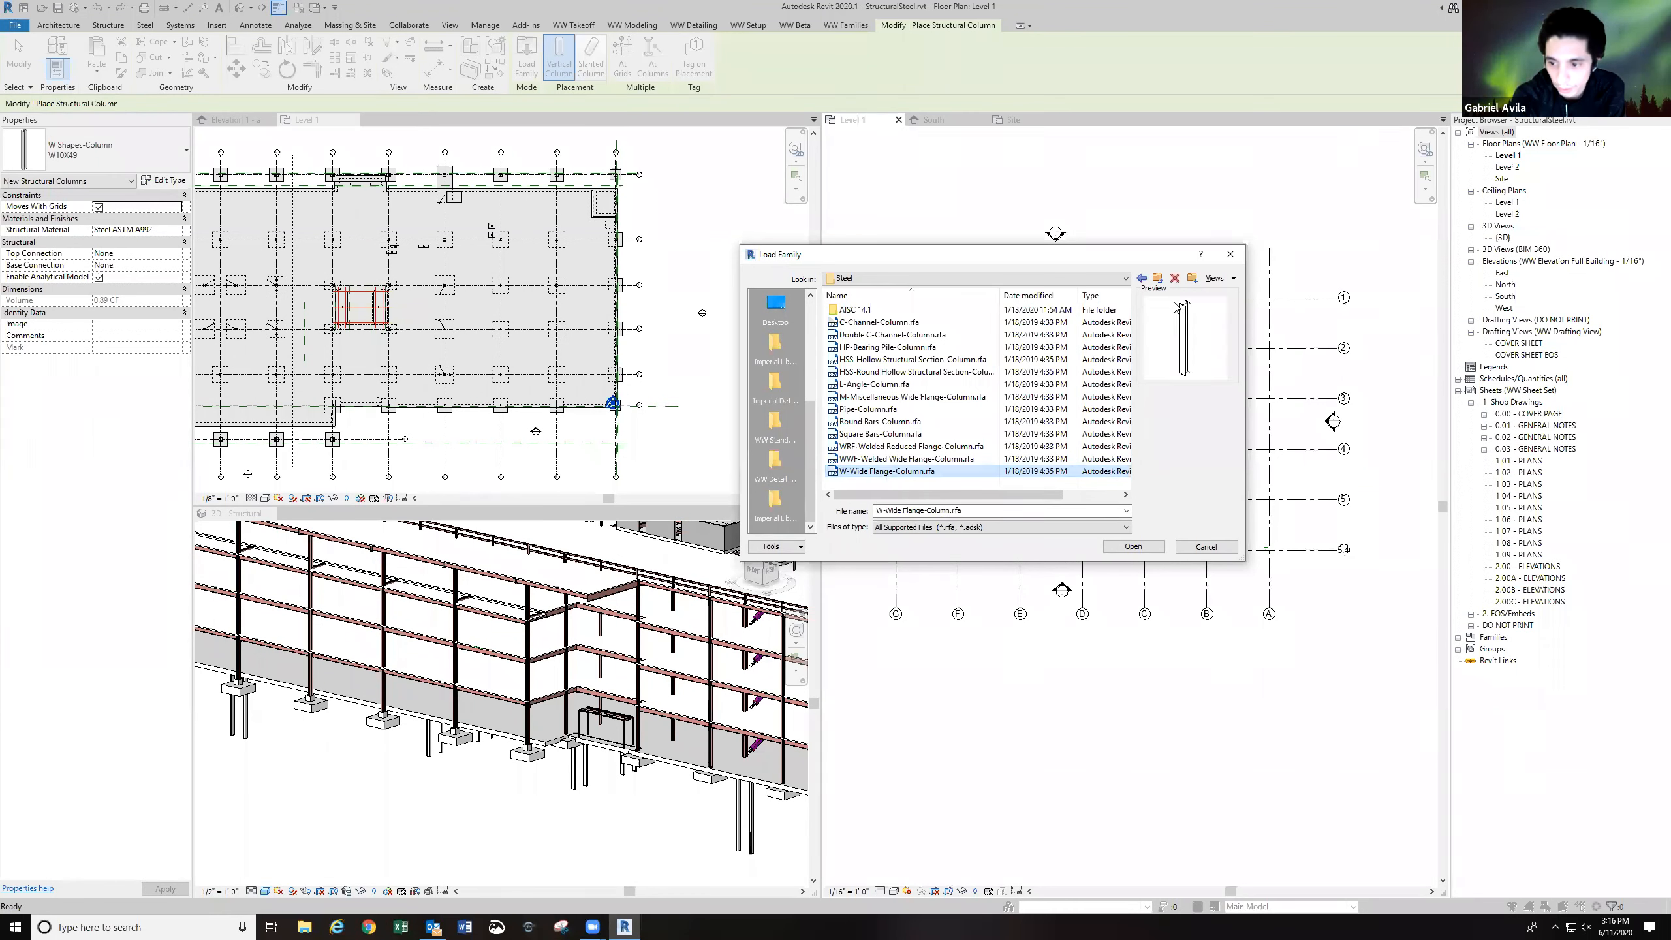
{"action": "left_click", "coordinate": [904, 457]}
{"action": "left_click", "coordinate": [903, 447]}
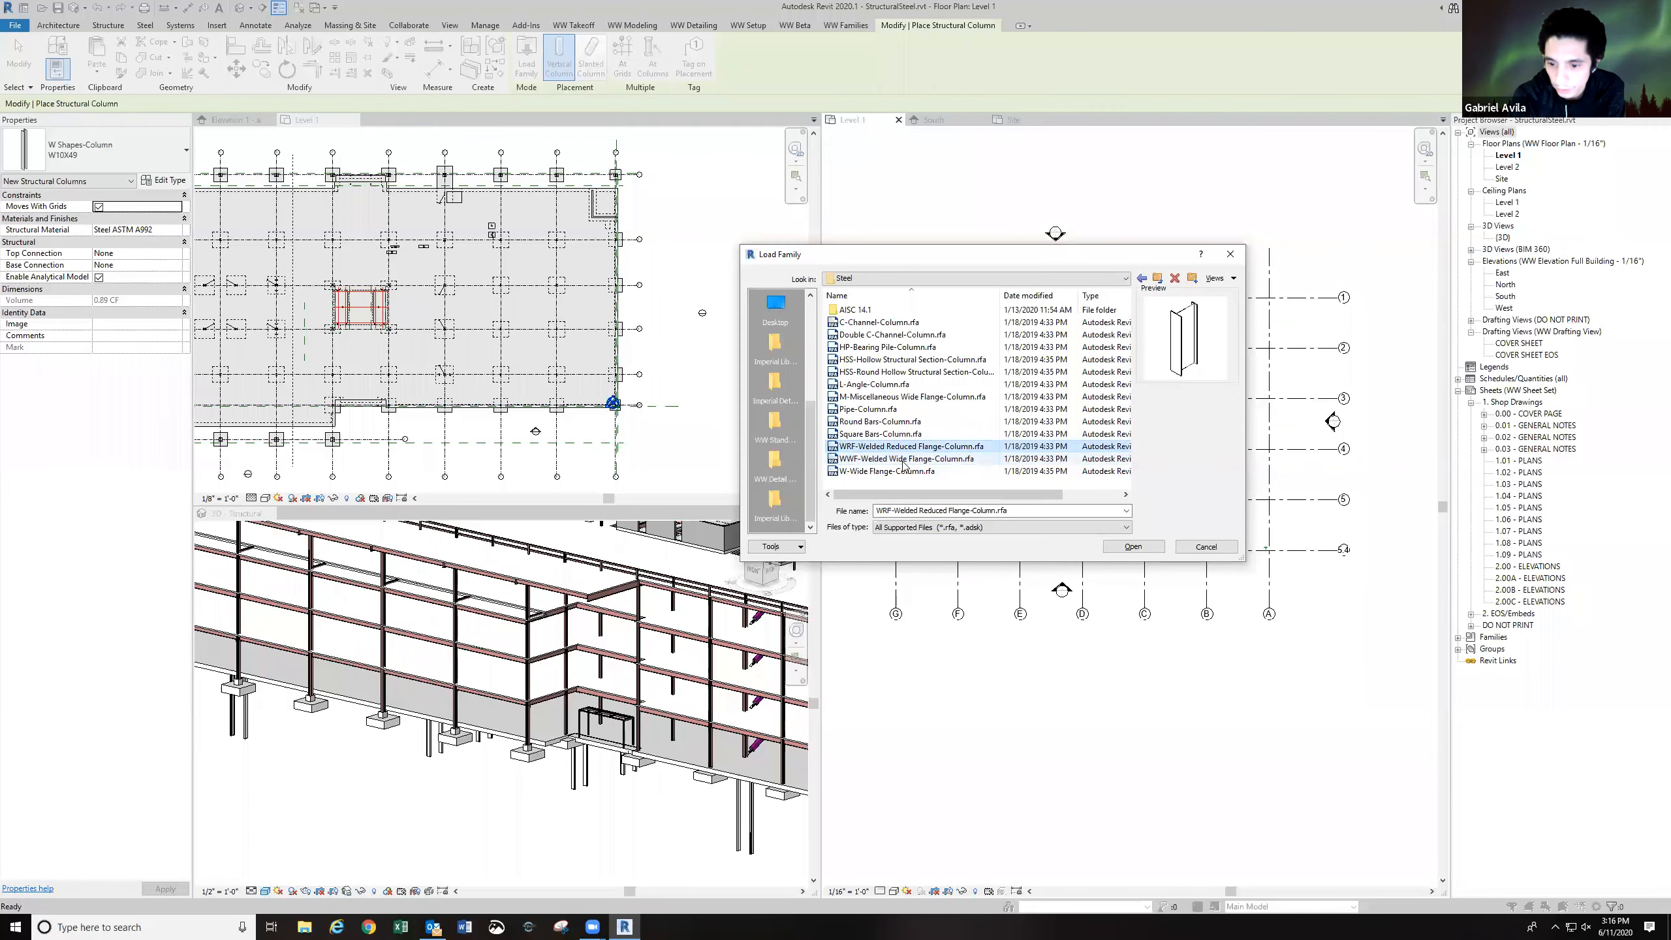
{"action": "left_click", "coordinate": [904, 459]}
{"action": "key", "text": "Up"}
{"action": "key", "text": "Up"}
{"action": "key", "text": "Up"}
{"action": "key", "text": "Up"}
{"action": "key", "text": "Up"}
{"action": "key", "text": "Up"}
{"action": "key", "text": "Up"}
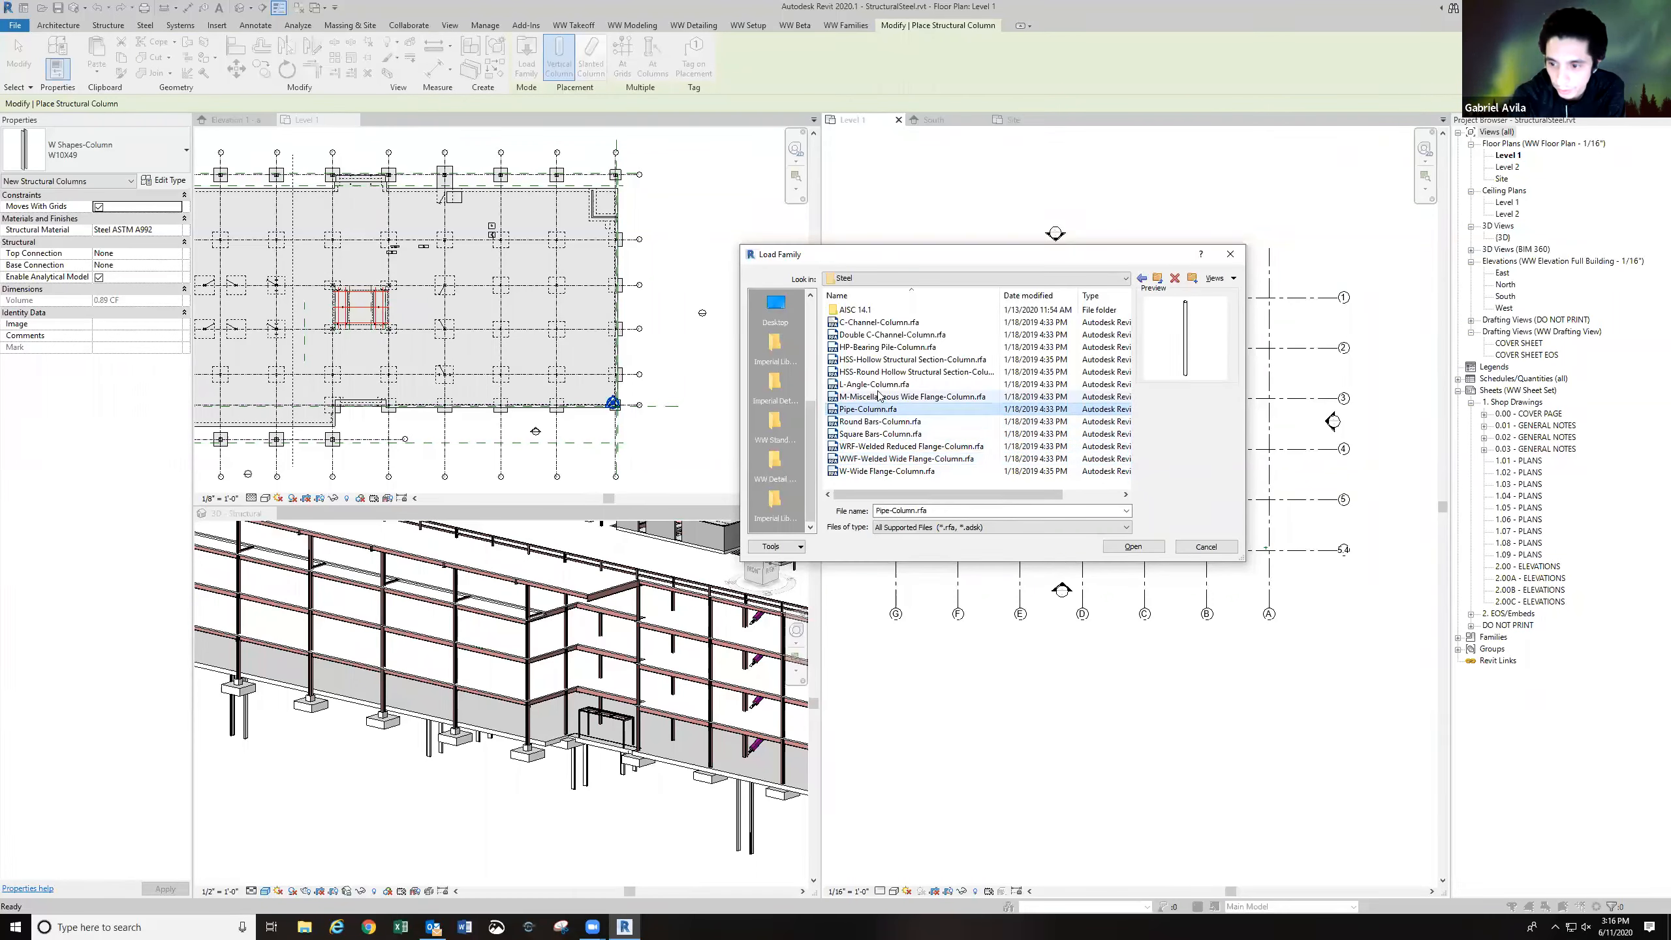
Open W-Wide Flange-Column.rfa for loading and find the W10 sizes in its type list.
{"action": "left_click", "coordinate": [858, 471]}
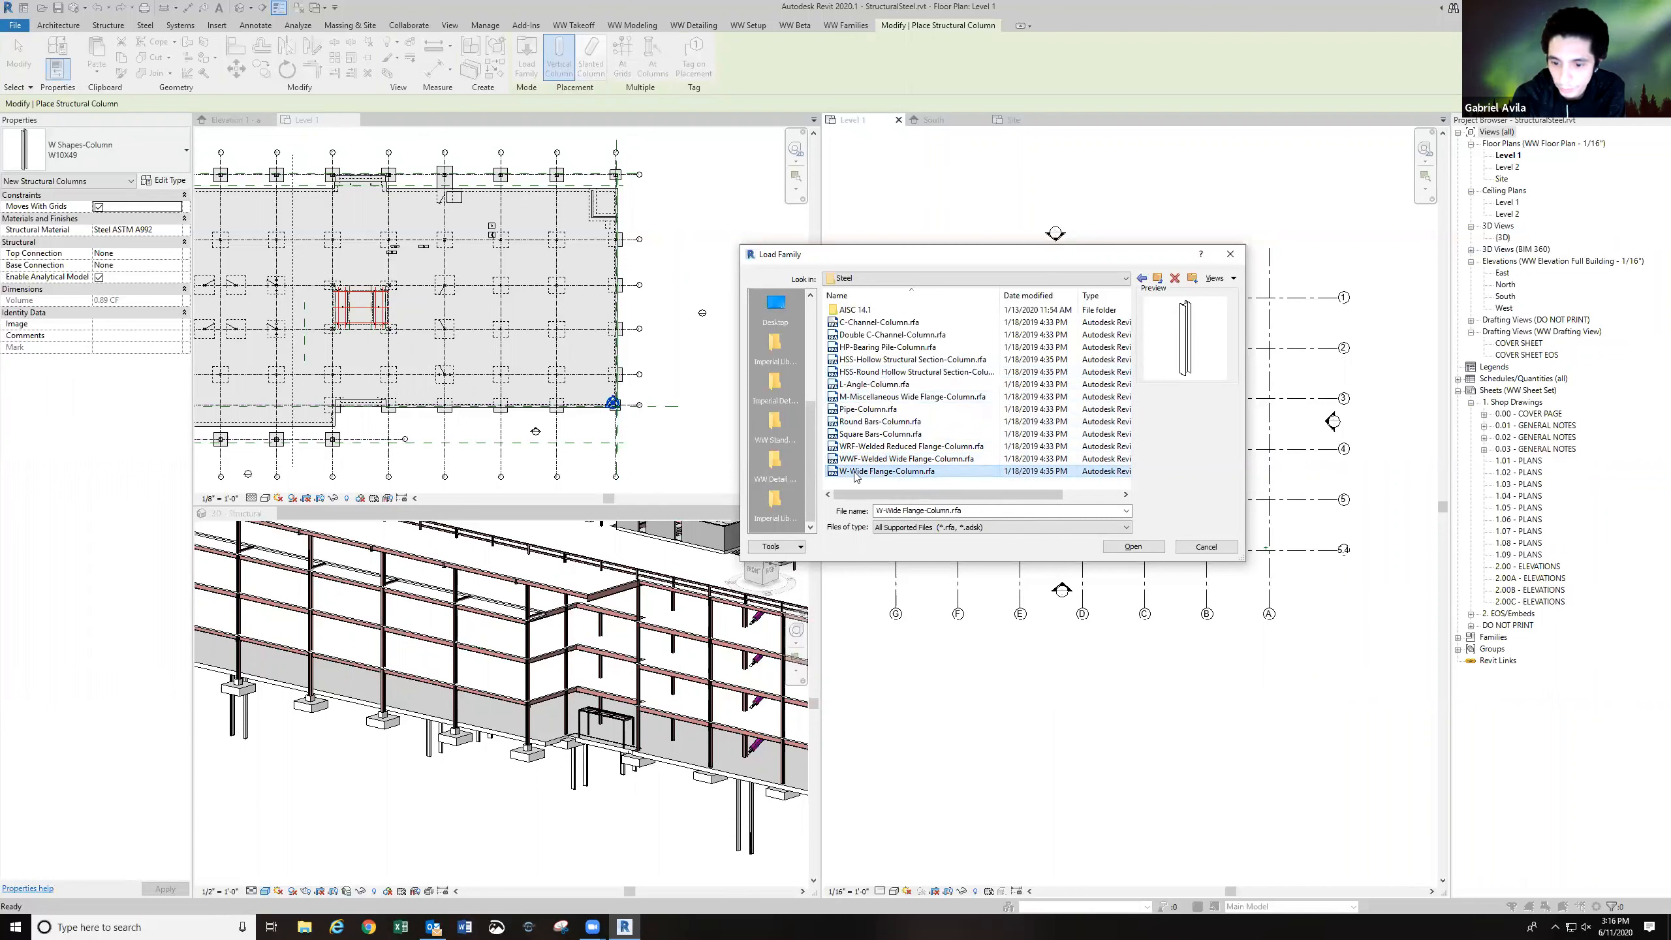
{"action": "left_click", "coordinate": [1125, 547]}
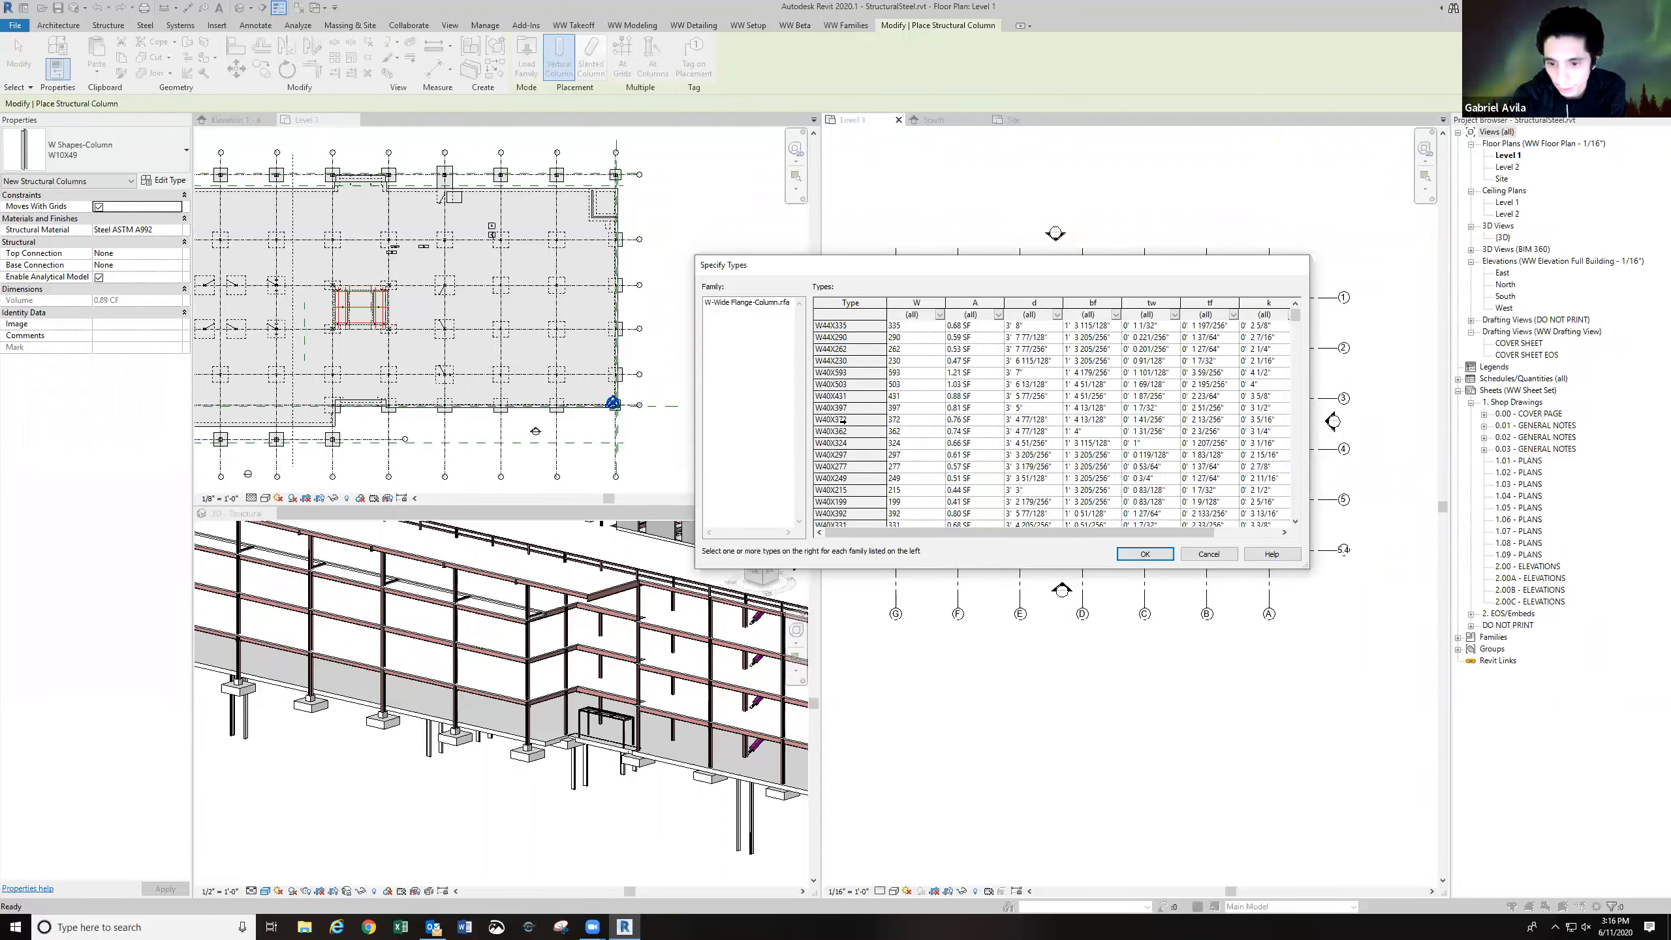
{"action": "scroll", "coordinate": [843, 420], "scroll_direction": "down", "scroll_amount": 1}
{"action": "scroll", "coordinate": [843, 420], "scroll_direction": "down", "scroll_amount": 2}
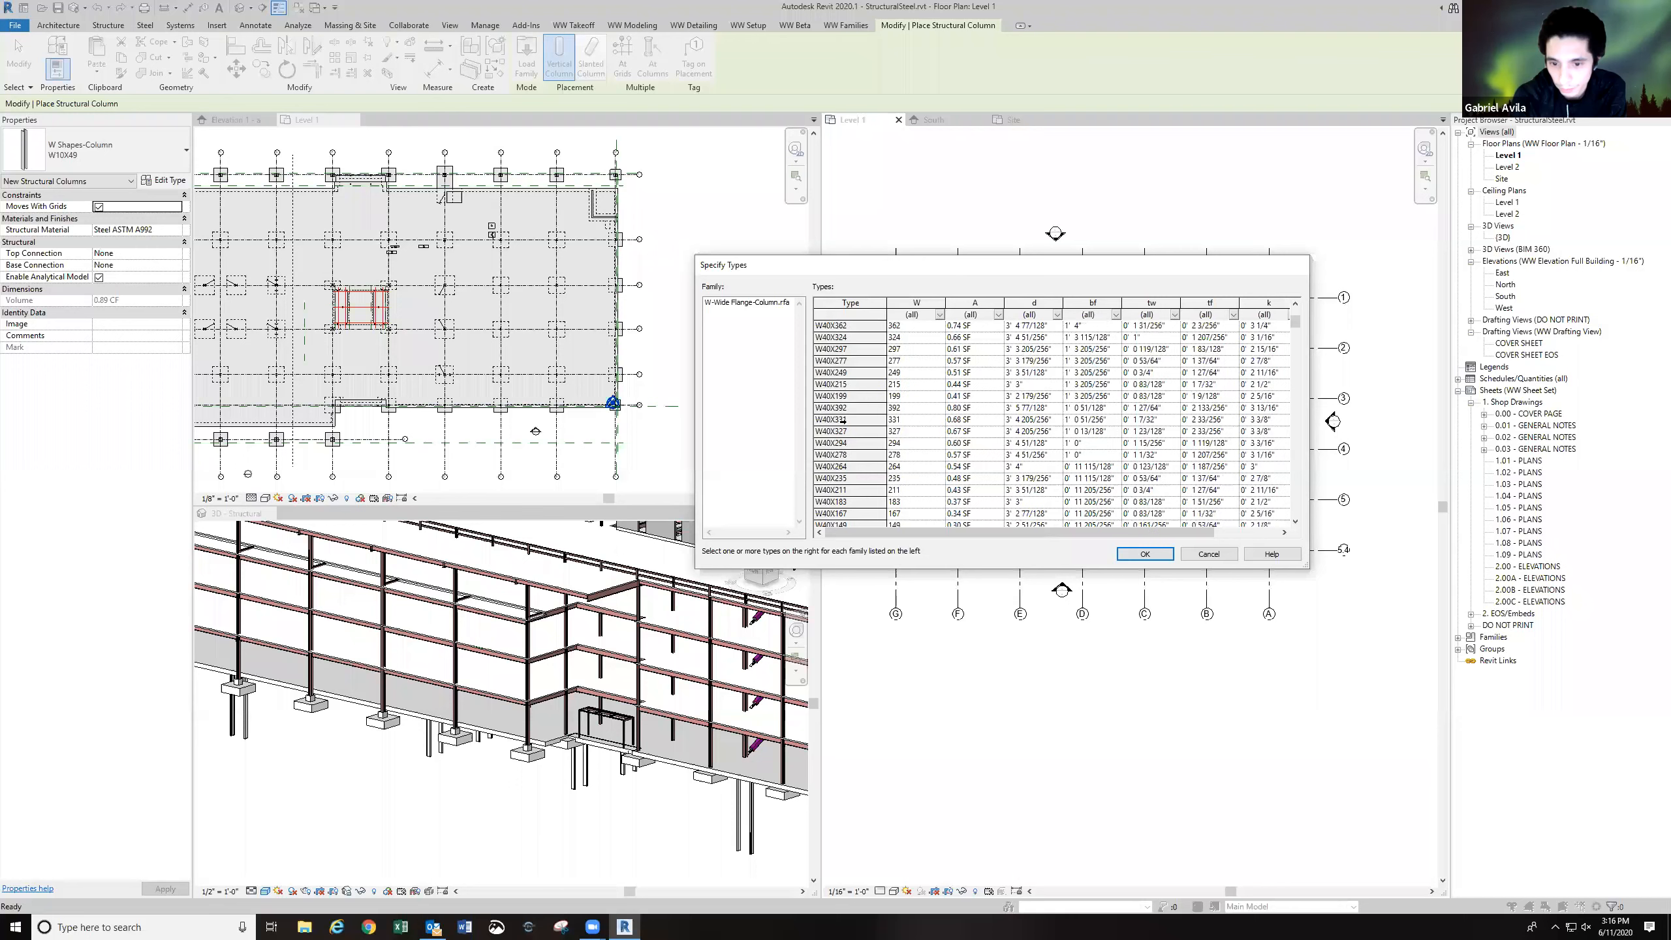
{"action": "scroll", "coordinate": [842, 421], "scroll_direction": "down", "scroll_amount": 2}
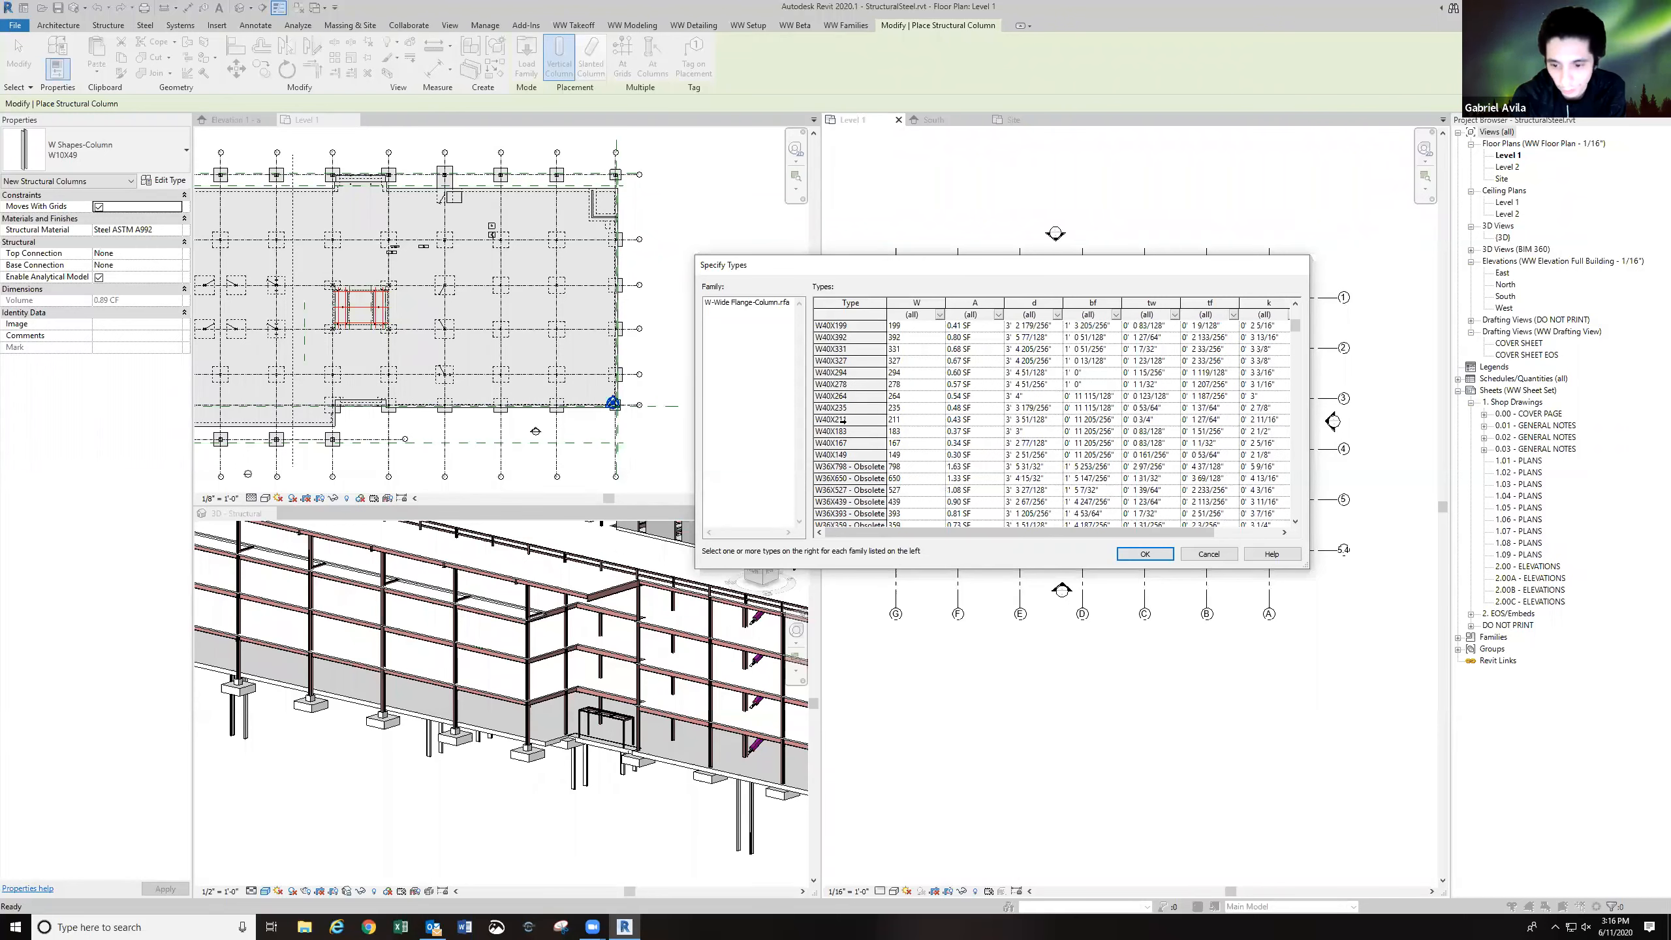
{"action": "scroll", "coordinate": [843, 421], "scroll_direction": "down", "scroll_amount": 7}
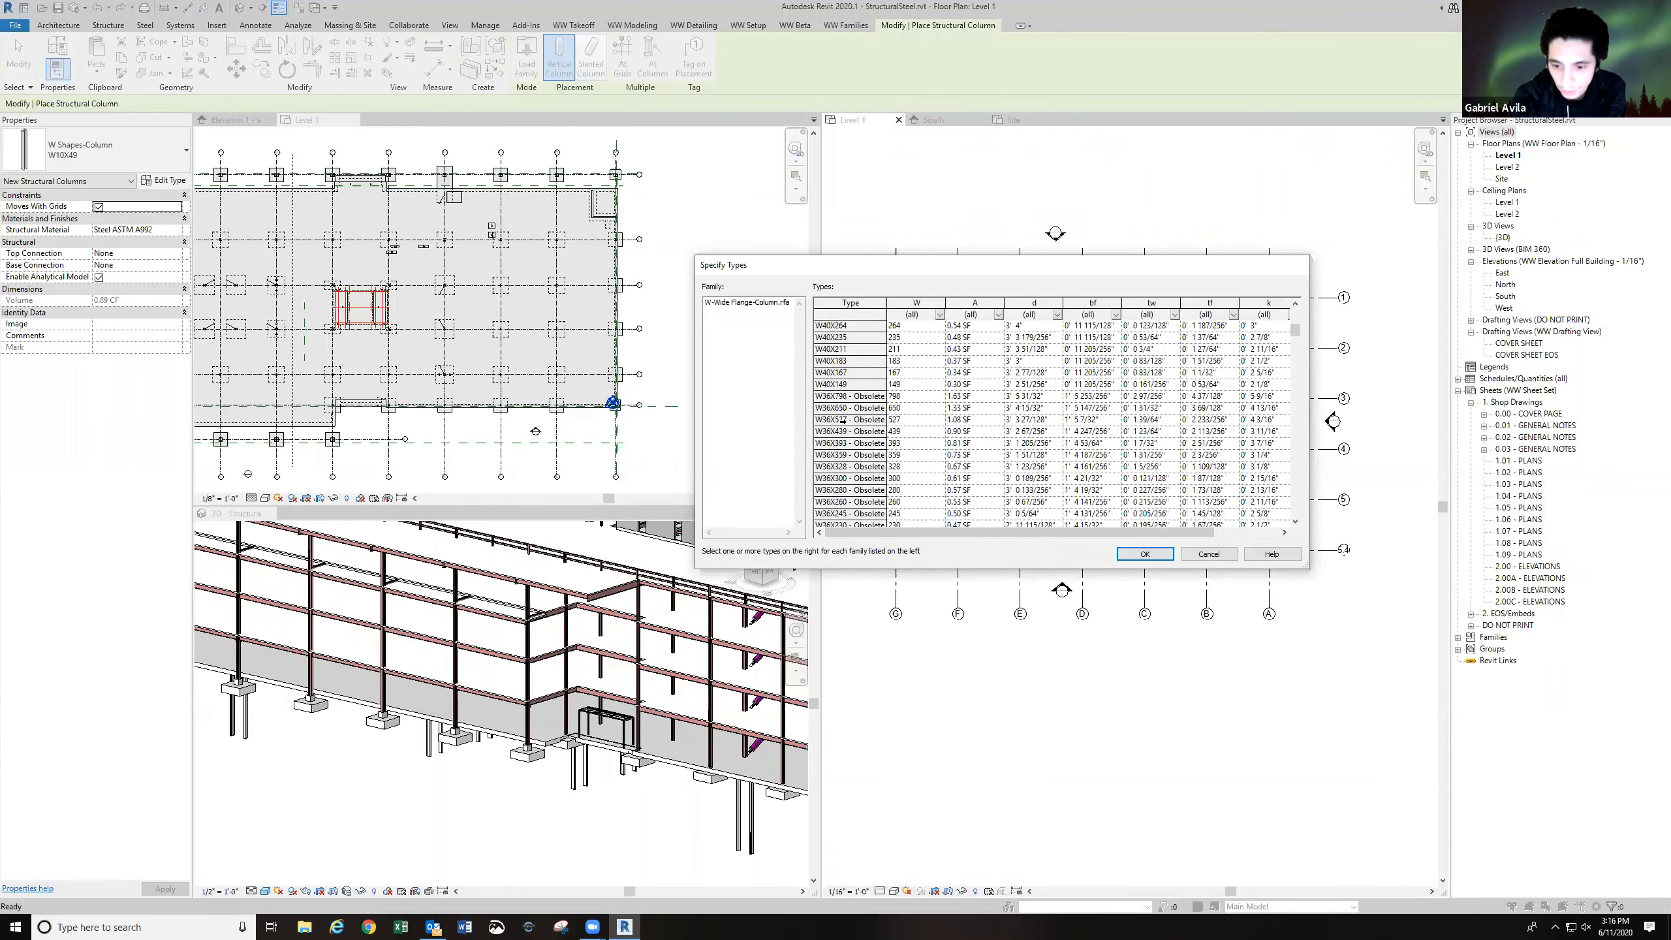
{"action": "scroll", "coordinate": [843, 420], "scroll_direction": "down", "scroll_amount": 3}
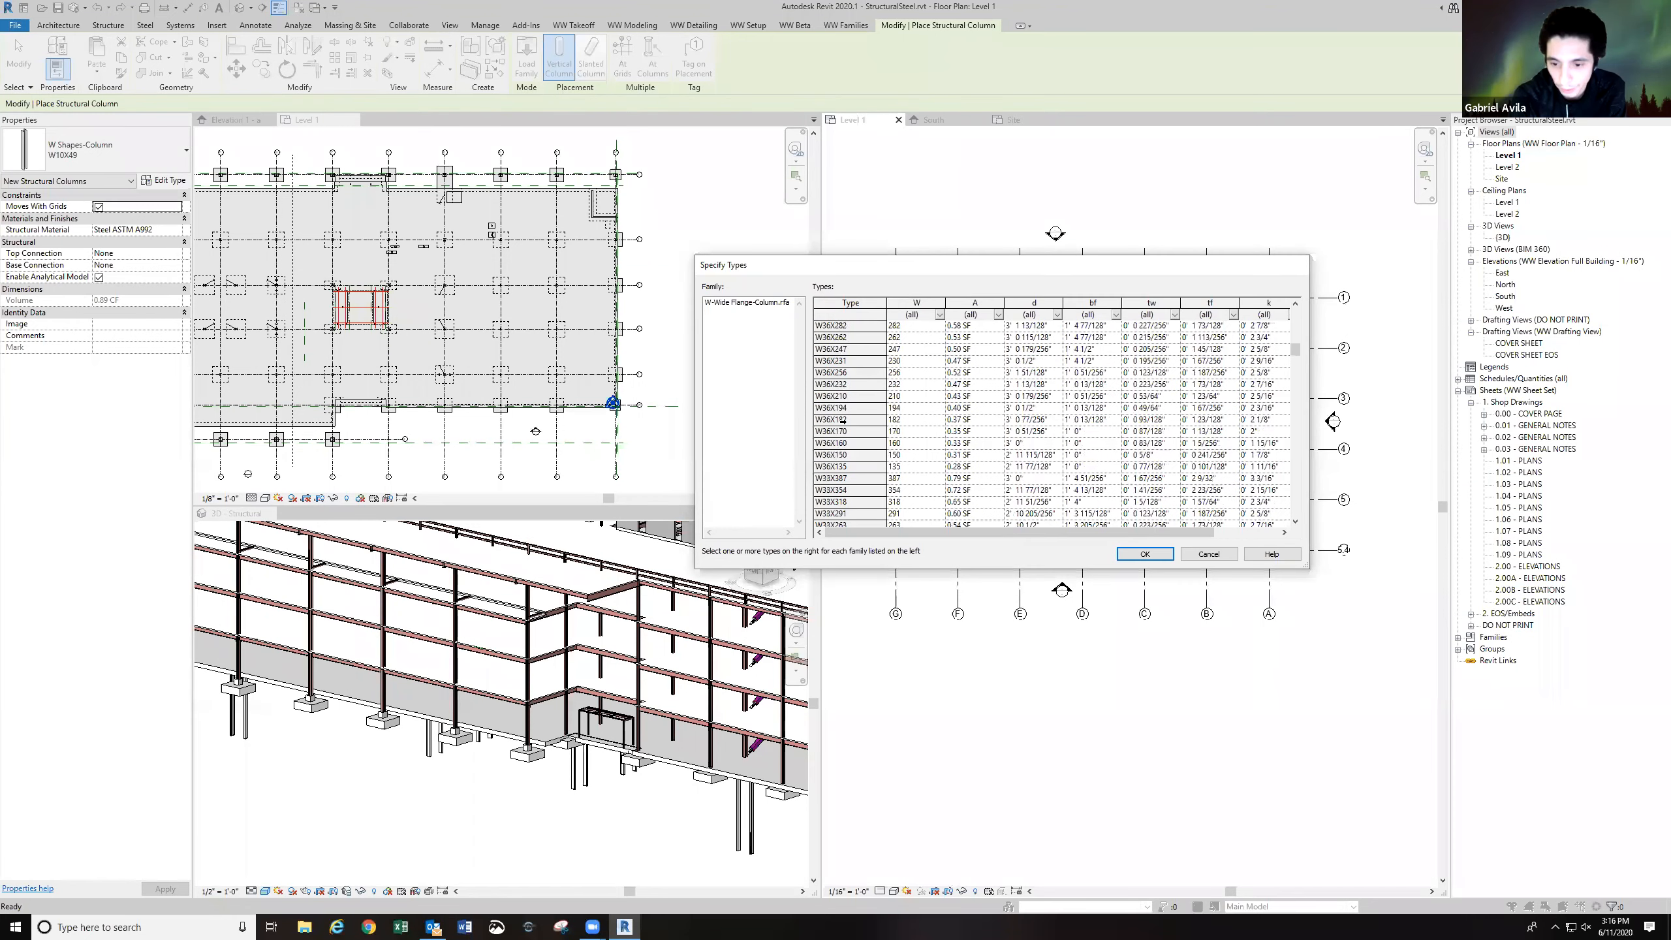
{"action": "scroll", "coordinate": [843, 421], "scroll_direction": "down", "scroll_amount": 12}
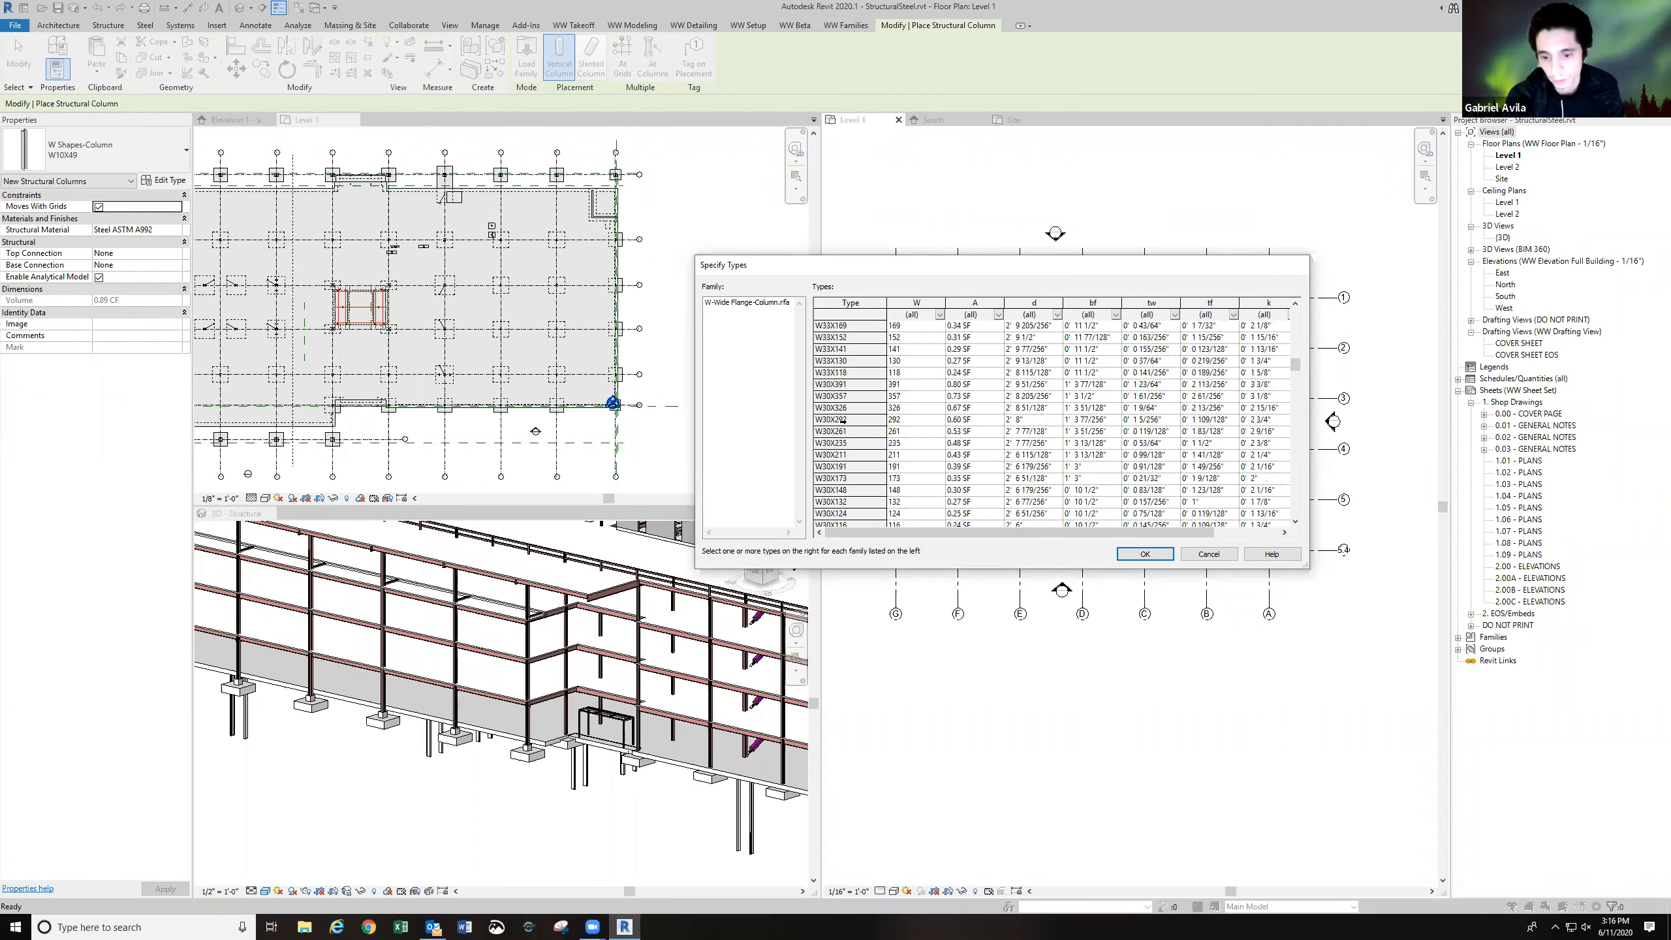
{"action": "scroll", "coordinate": [842, 420], "scroll_direction": "down", "scroll_amount": 7}
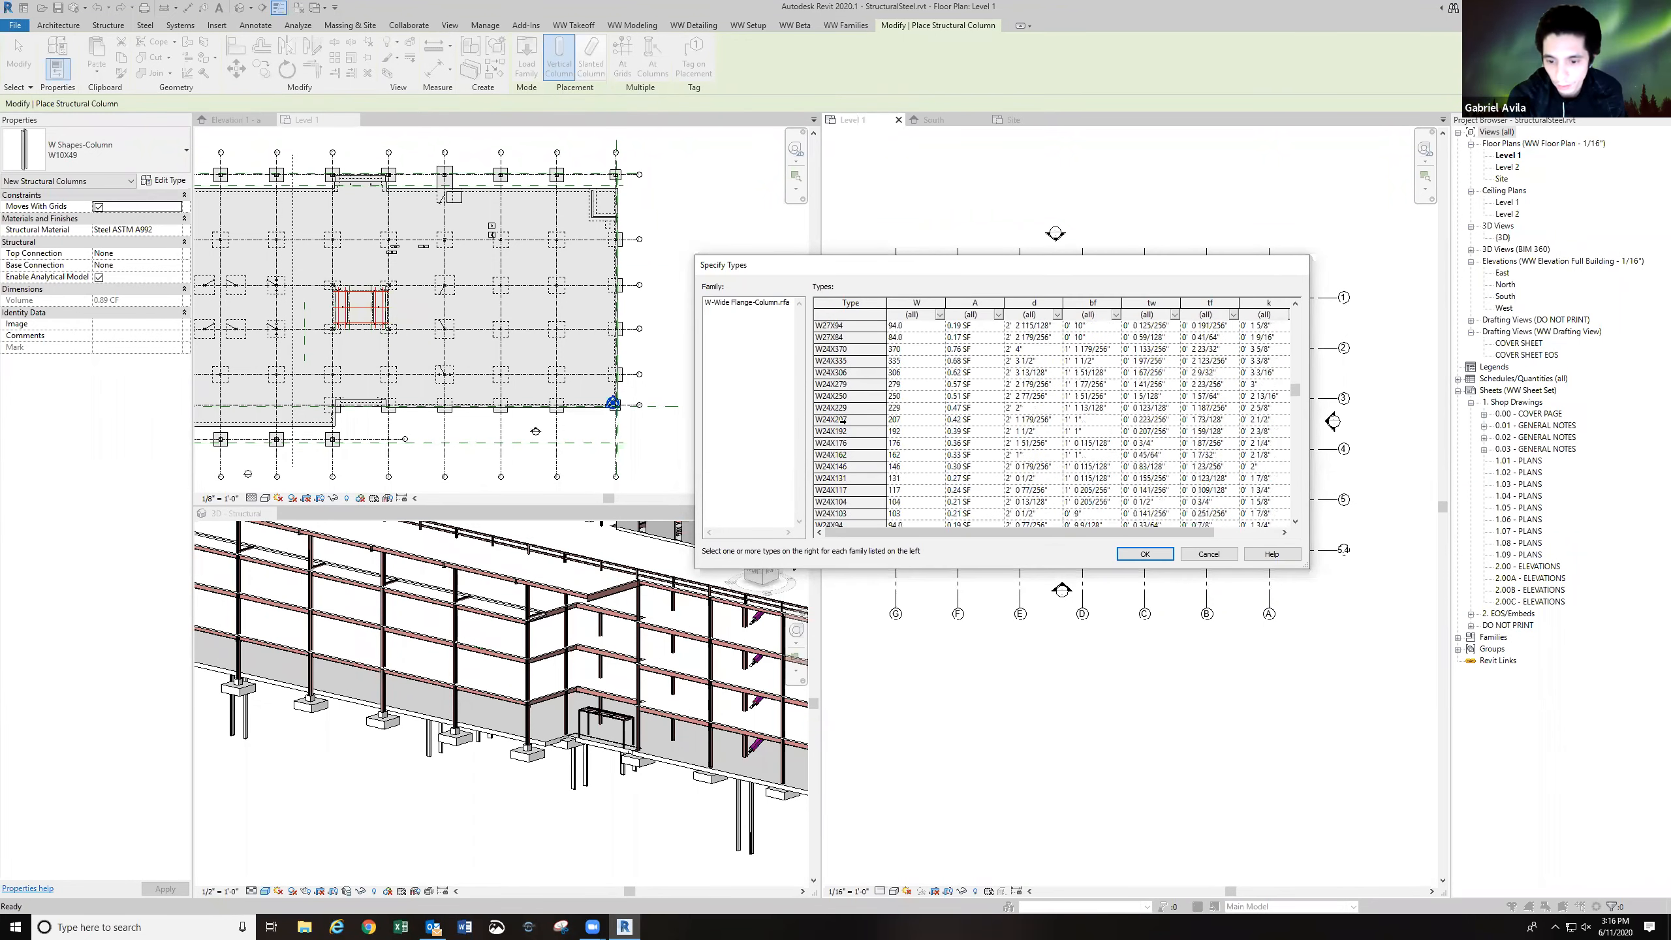
{"action": "scroll", "coordinate": [843, 421], "scroll_direction": "down", "scroll_amount": 20}
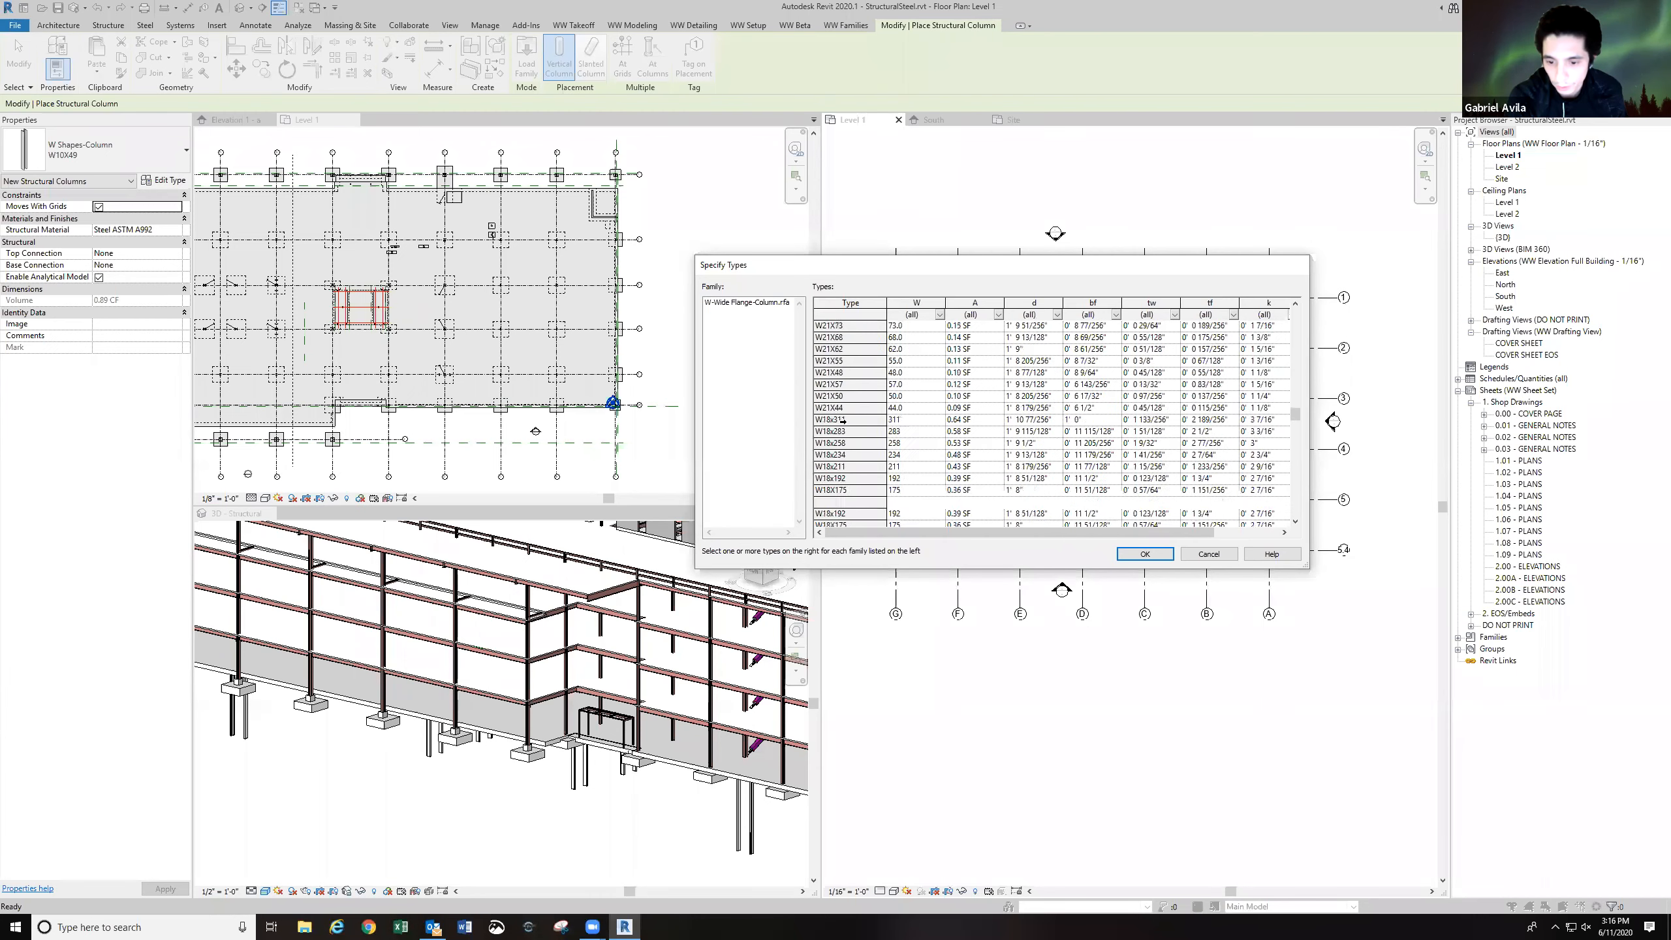
{"action": "scroll", "coordinate": [842, 420], "scroll_direction": "down", "scroll_amount": 20}
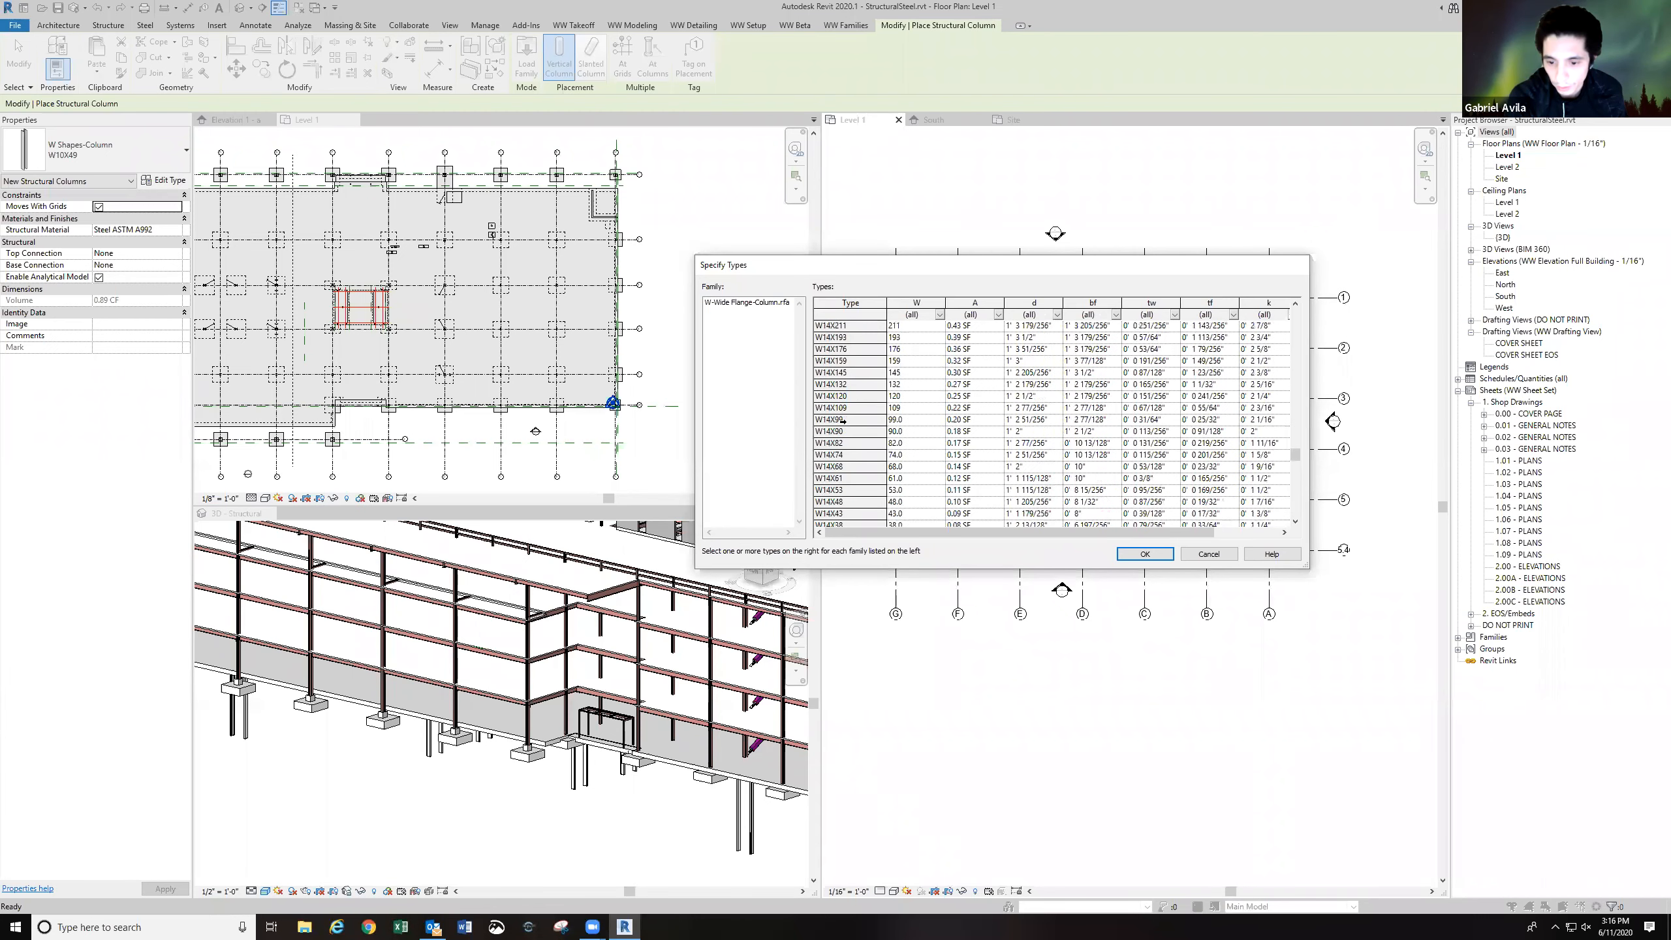
{"action": "scroll", "coordinate": [843, 420], "scroll_direction": "down", "scroll_amount": 5}
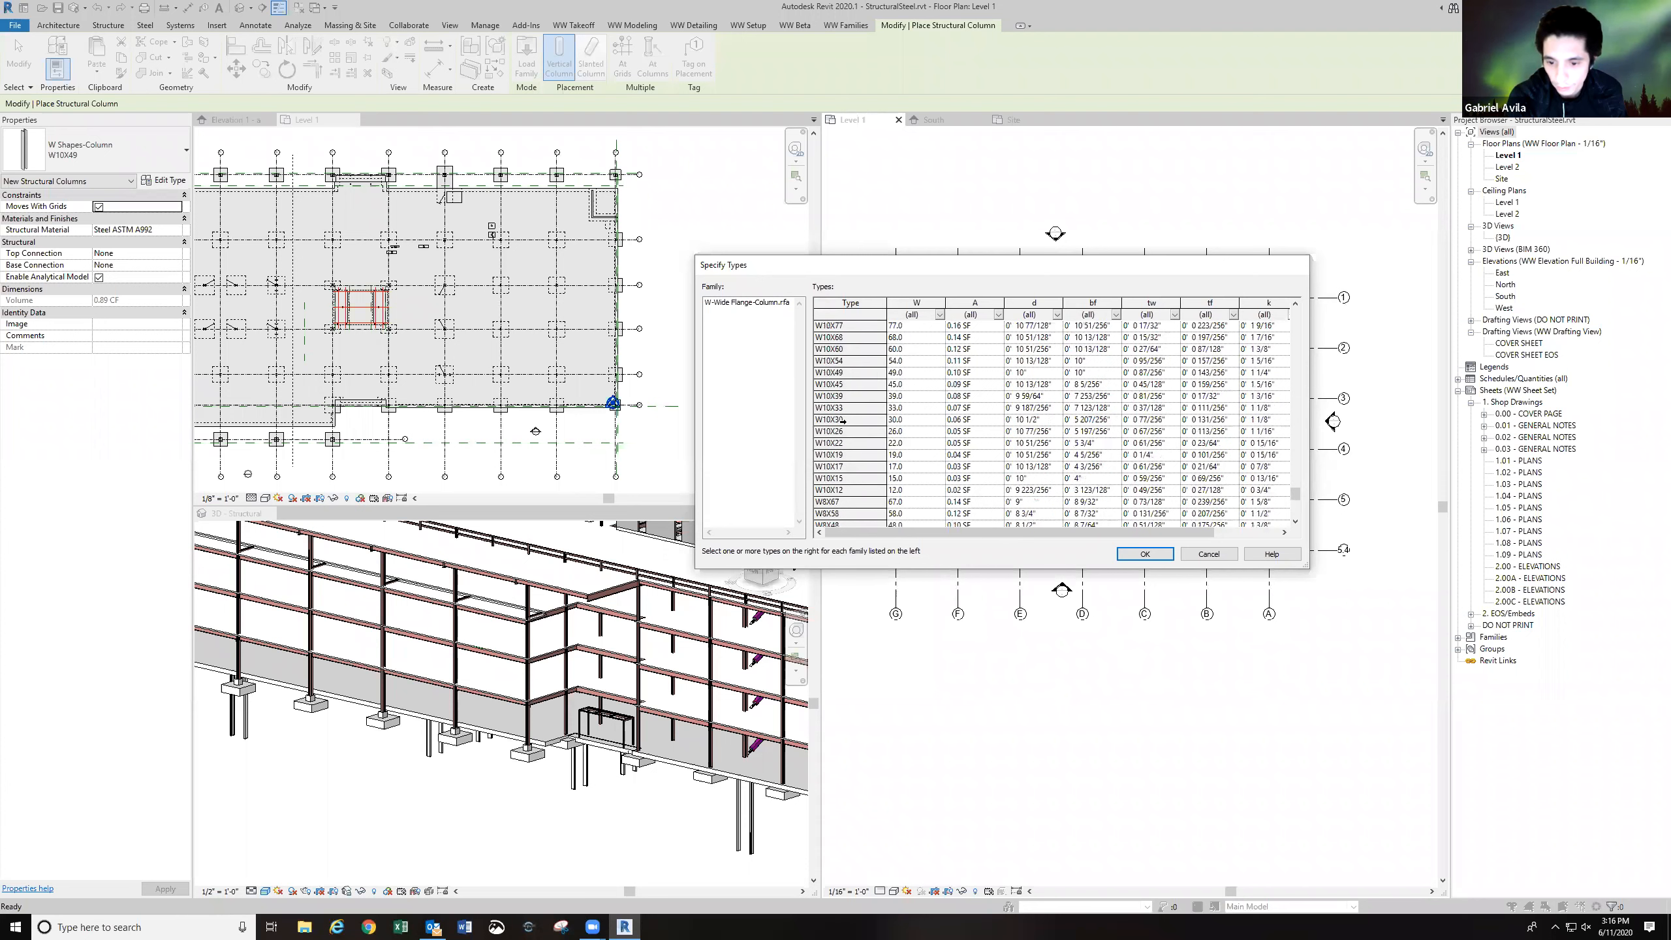
Try selecting several types at once: the range W10X54 through W10X33, then separate types such as W10X54 and W10X26.
{"action": "left_click", "coordinate": [849, 372]}
{"action": "left_click", "coordinate": [854, 362]}
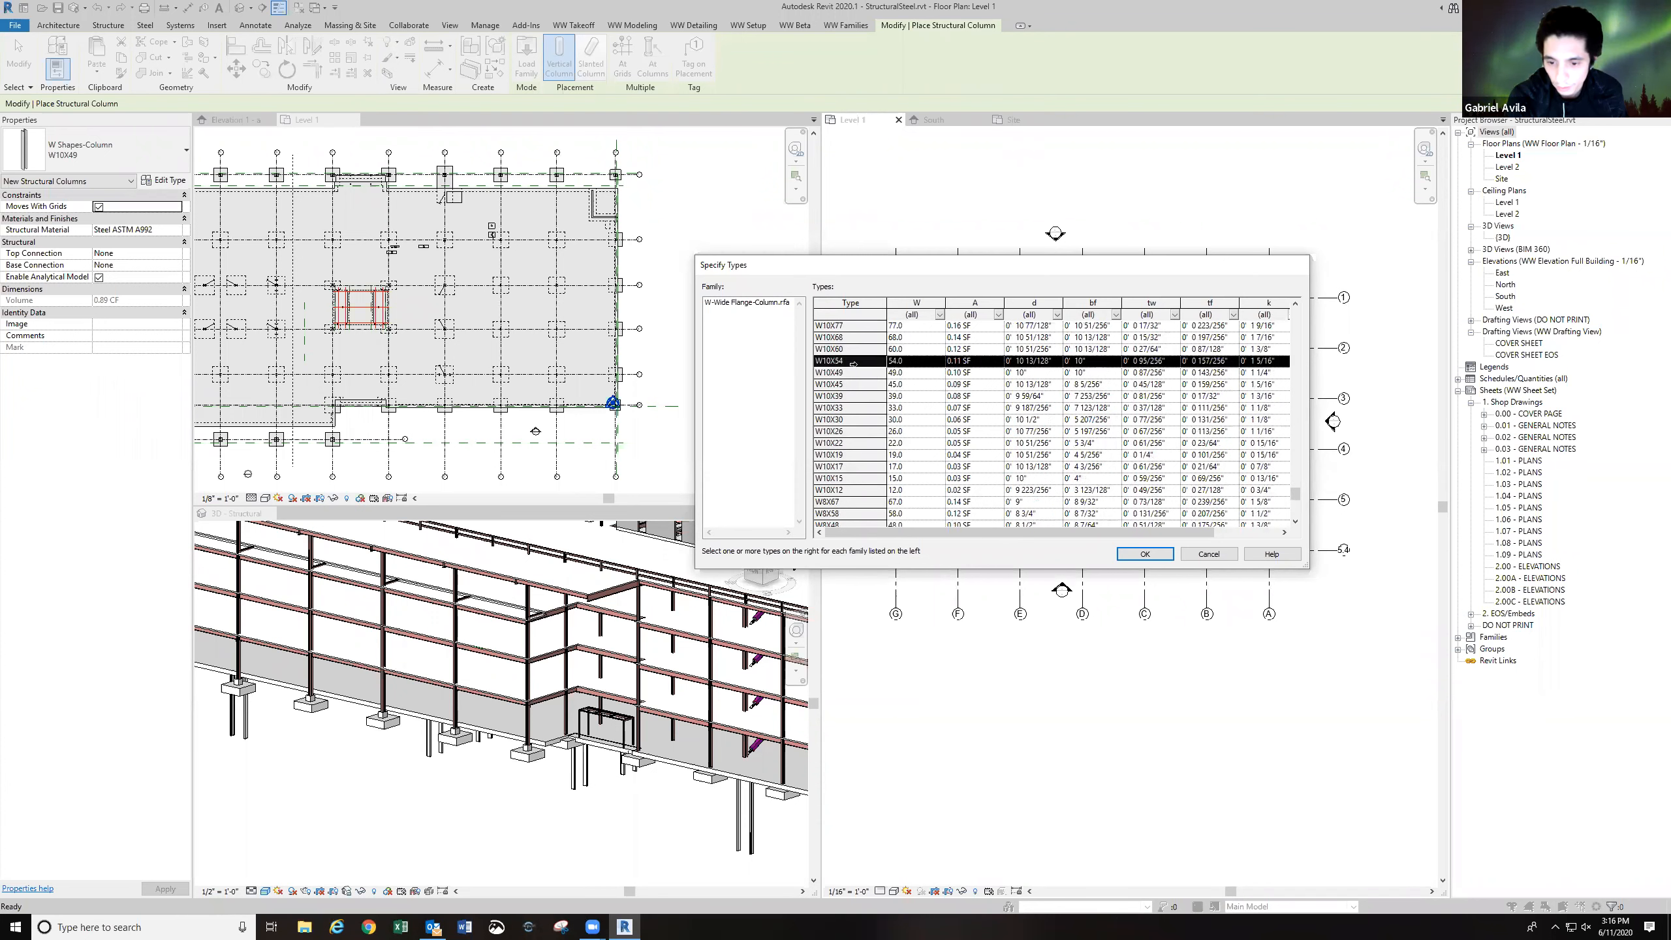
{"action": "left_click", "coordinate": [858, 408], "text": "shift"}
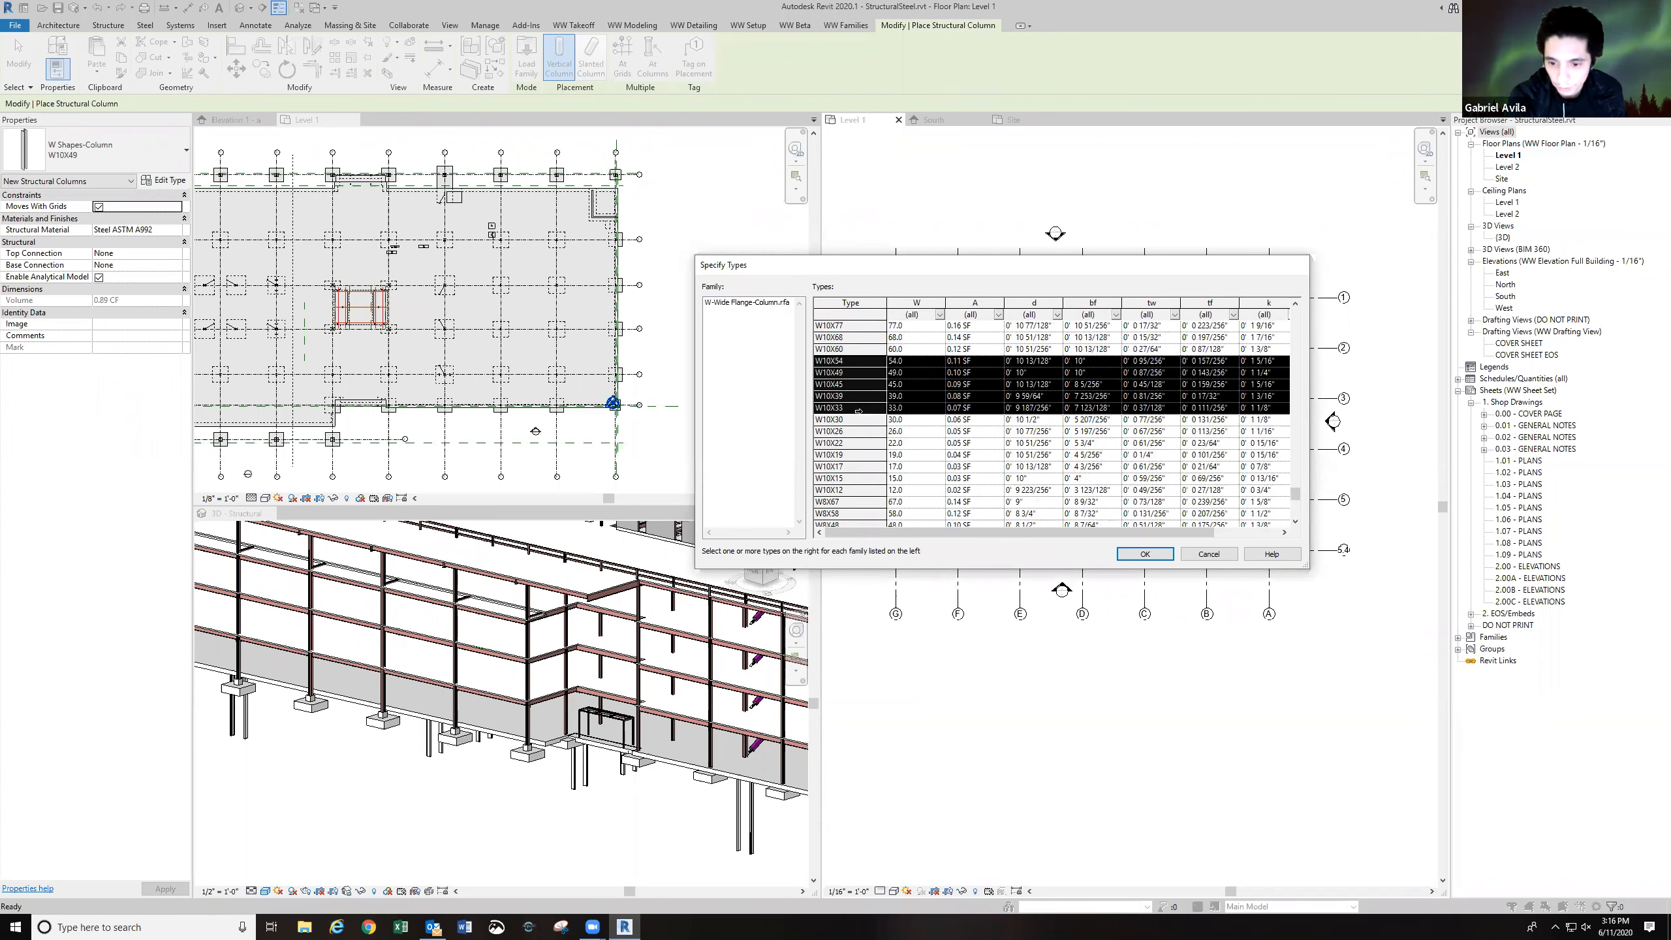
{"action": "left_click", "coordinate": [860, 372]}
{"action": "left_click", "coordinate": [862, 361]}
{"action": "left_click", "coordinate": [857, 432], "text": "ctrl"}
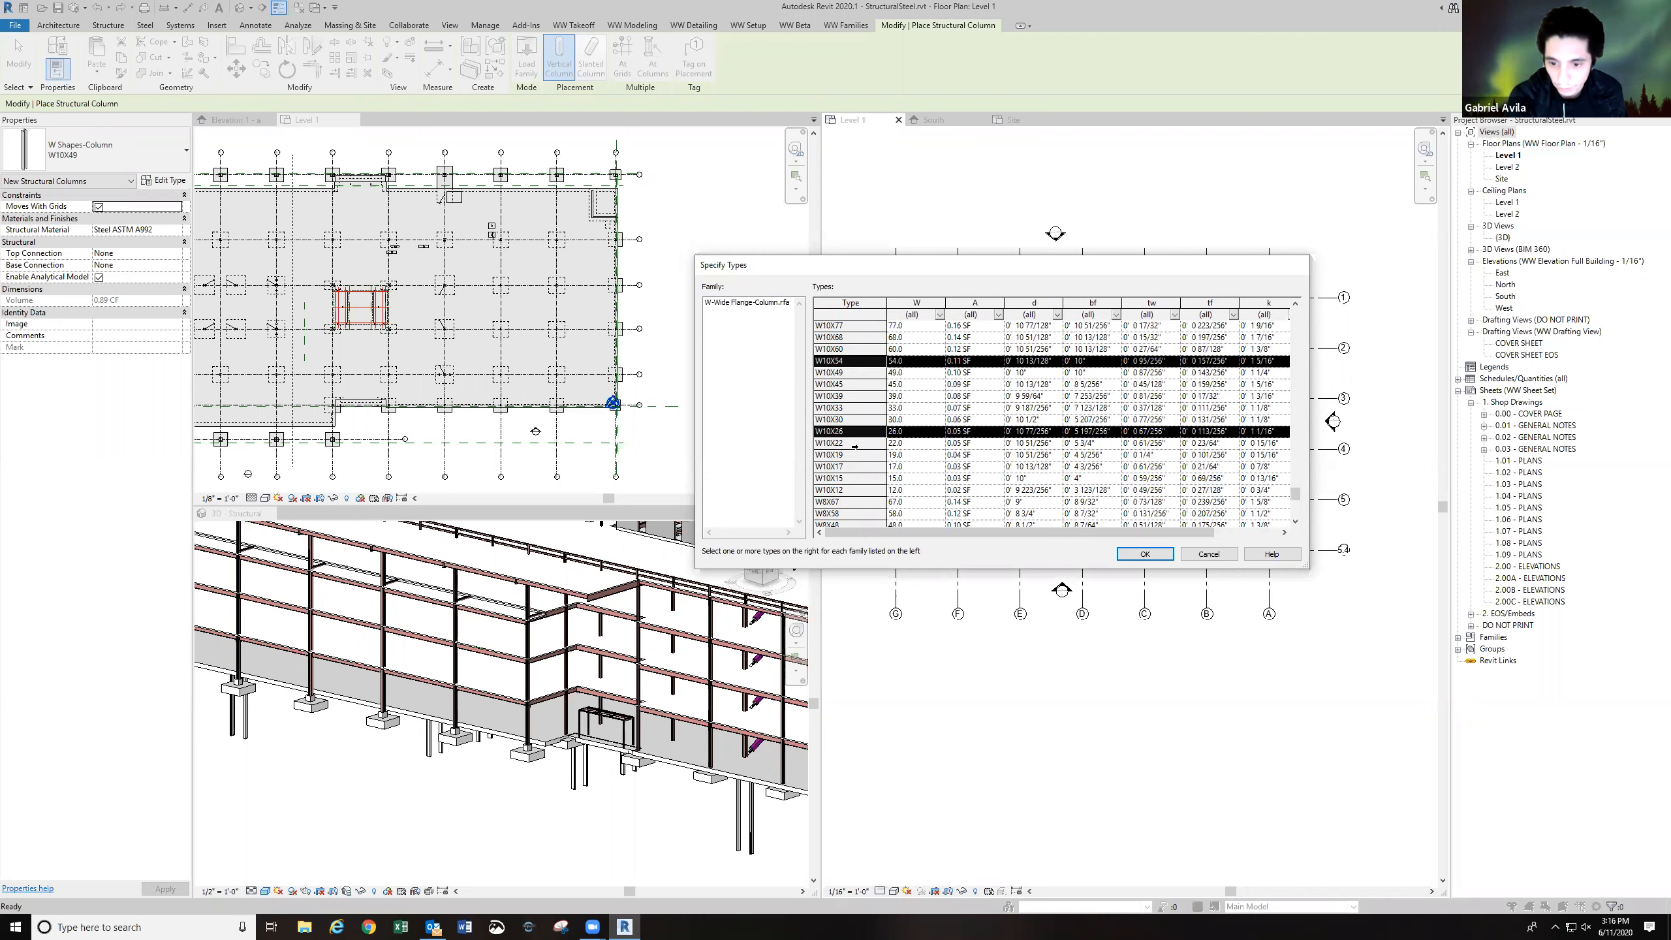
{"action": "left_click", "coordinate": [855, 454], "text": "ctrl"}
{"action": "left_click", "coordinate": [855, 501], "text": "ctrl"}
{"action": "left_click", "coordinate": [848, 370]}
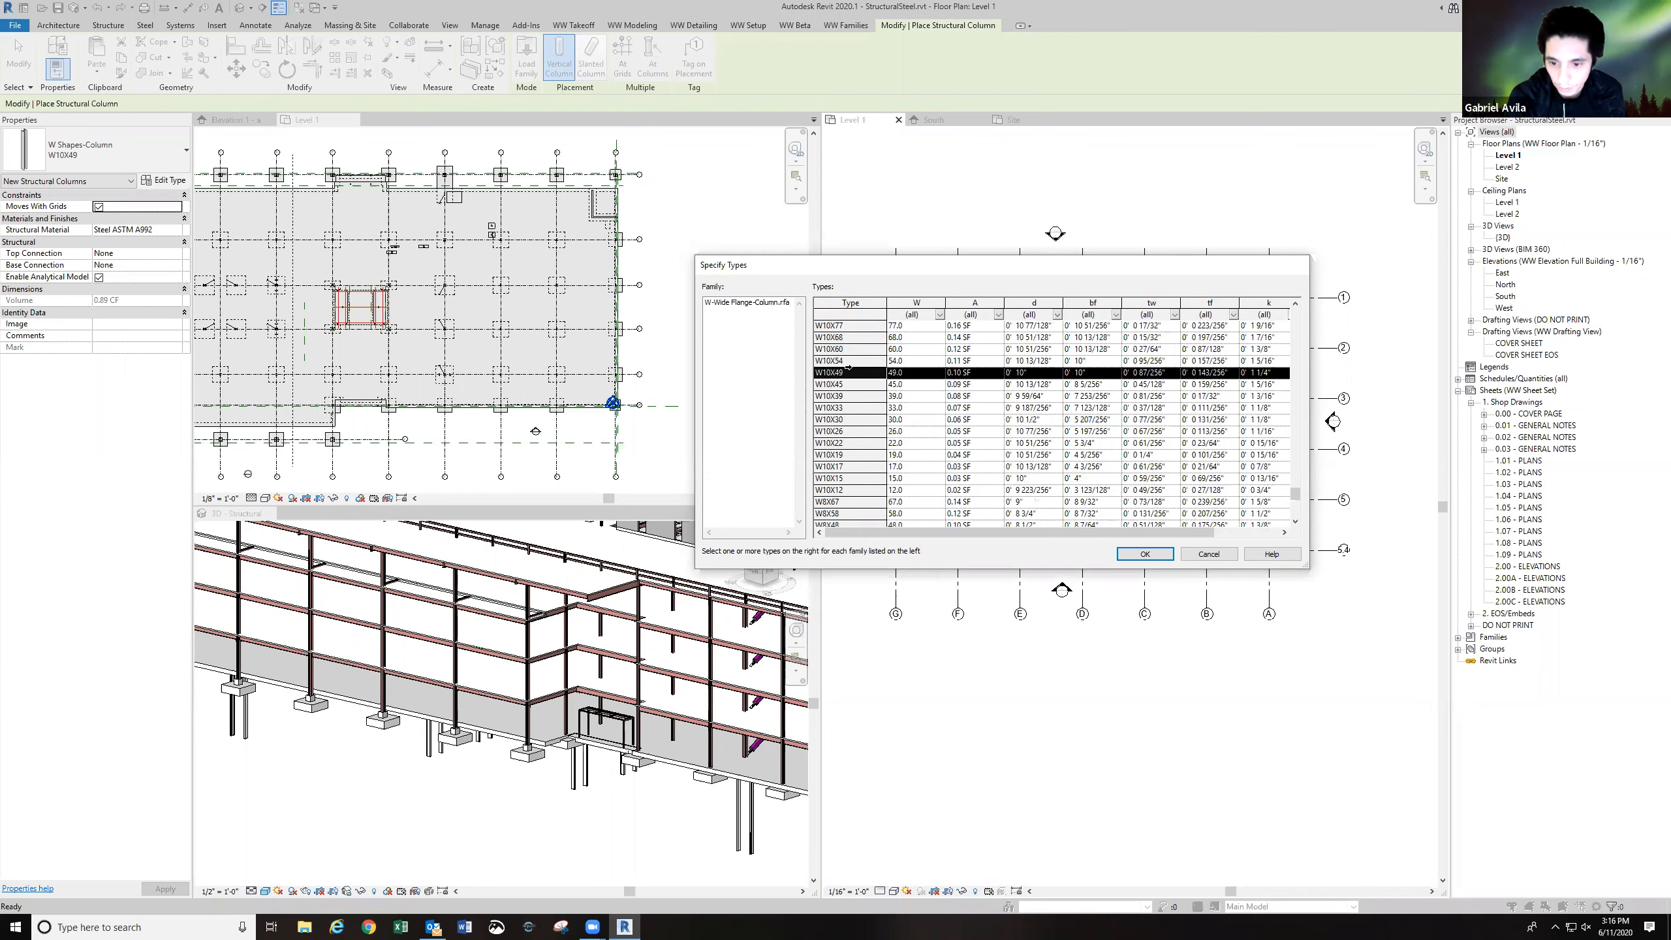
Load the W10X54 and W10X39 types of the wide flange column family into the project.
{"action": "left_click", "coordinate": [848, 362]}
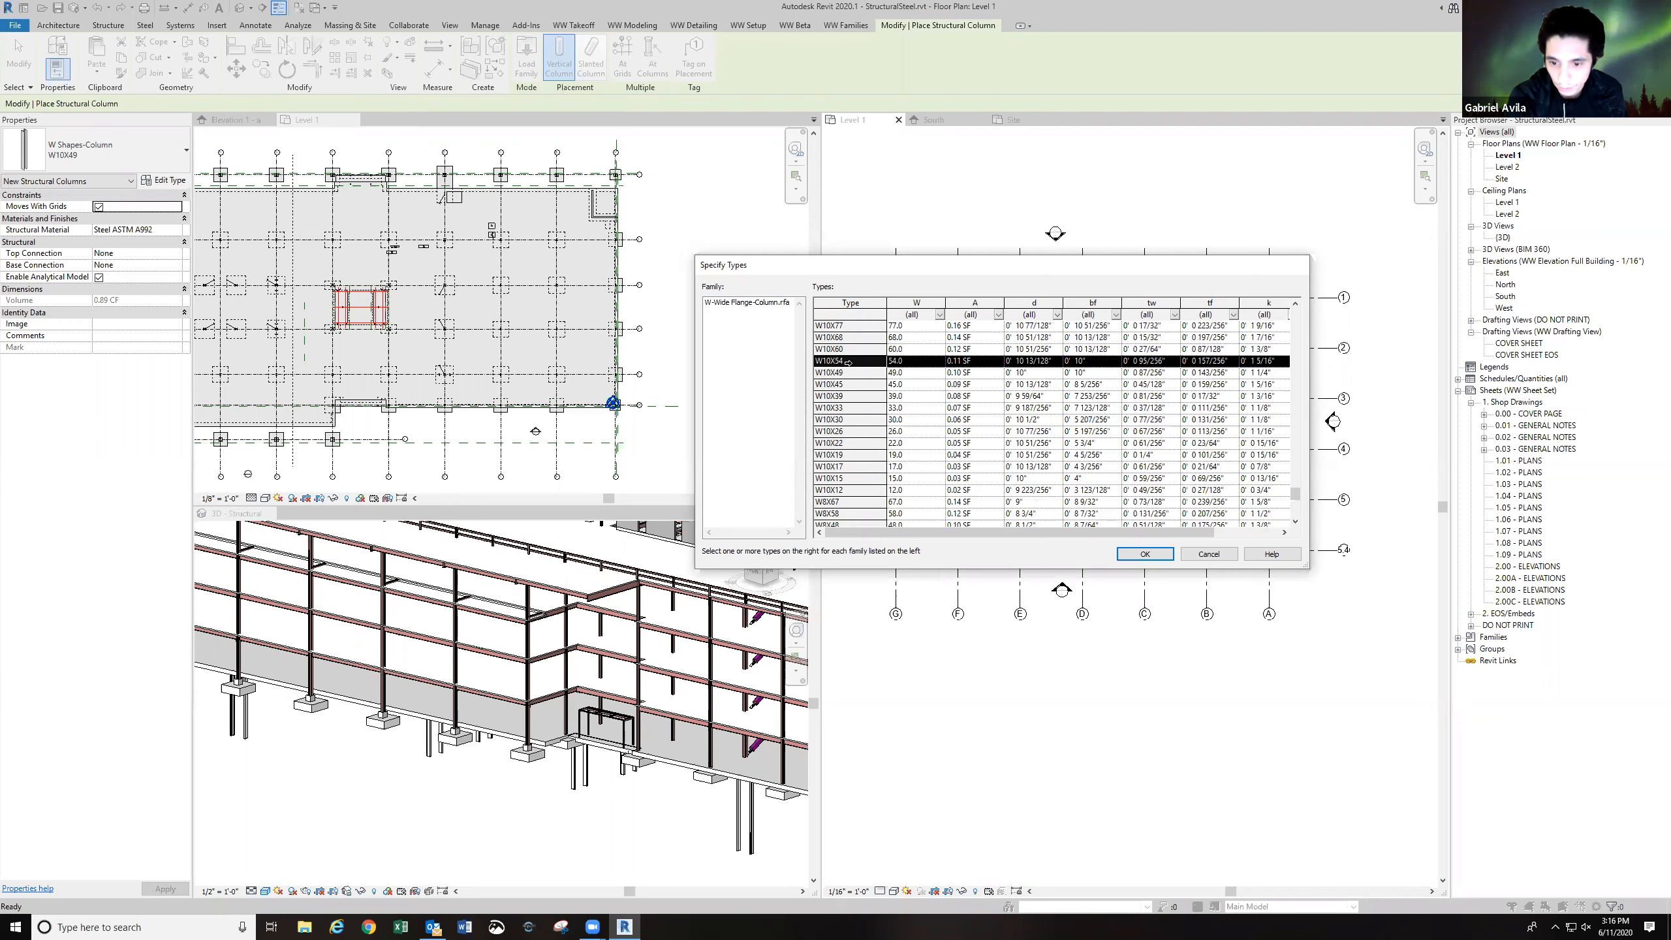
{"action": "left_click", "coordinate": [840, 397], "text": "ctrl"}
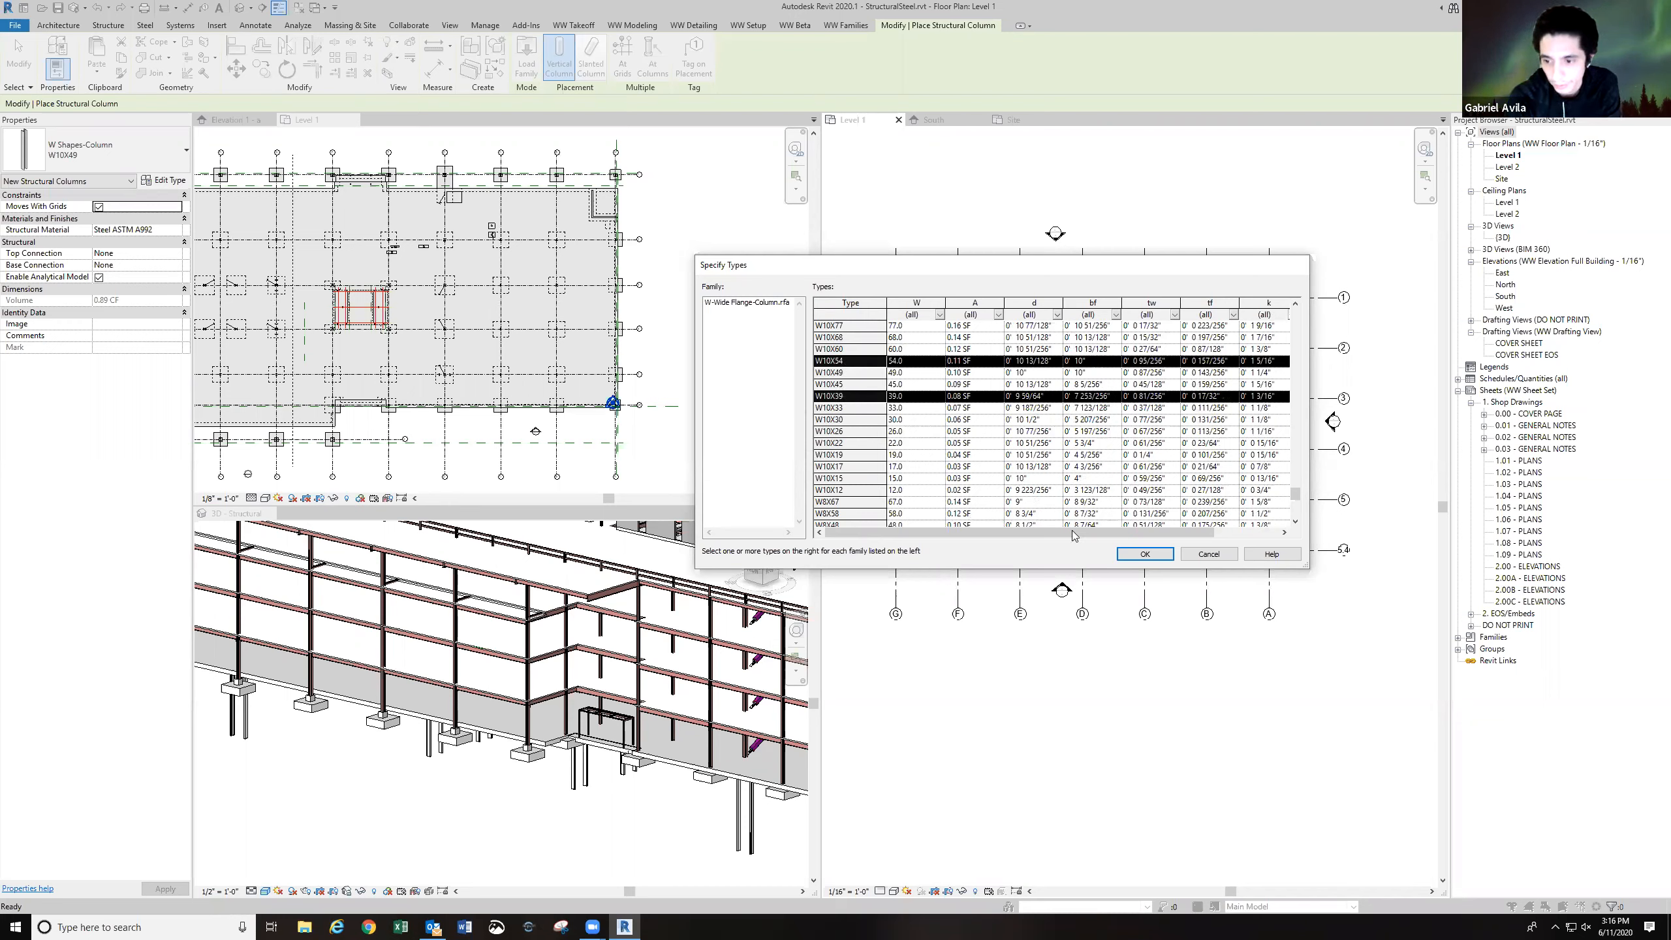
{"action": "left_click", "coordinate": [1133, 561]}
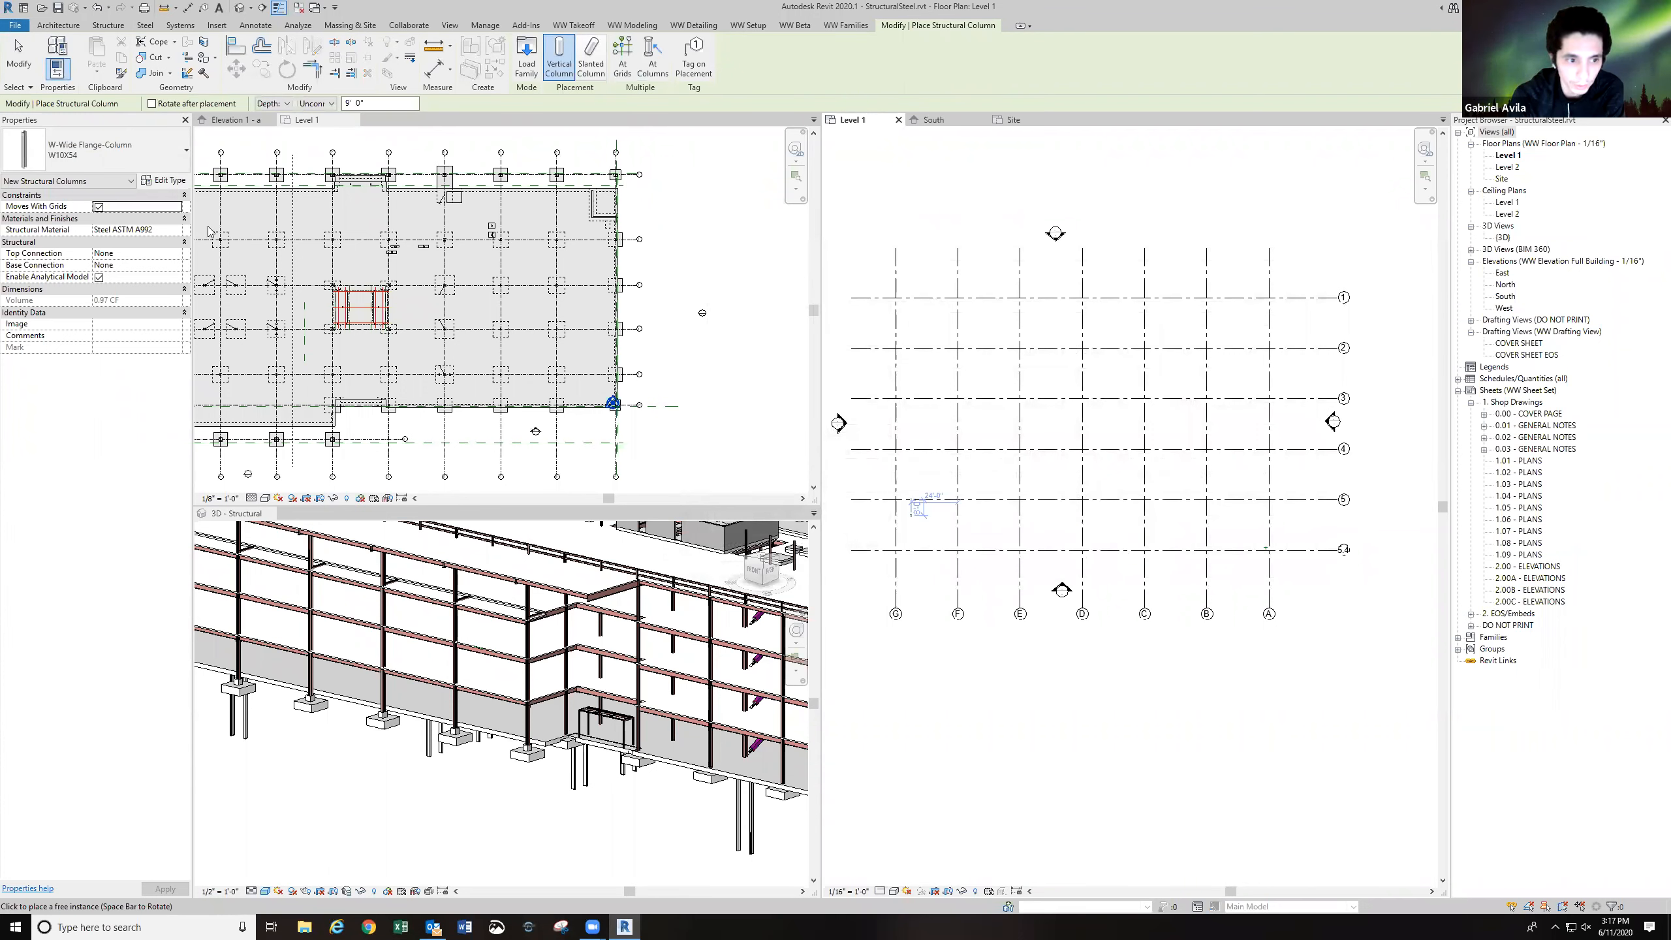
Choose the W10X54 wide flange column type and position its preview near the intersection of grids G and 5.4.
{"action": "left_click", "coordinate": [129, 158]}
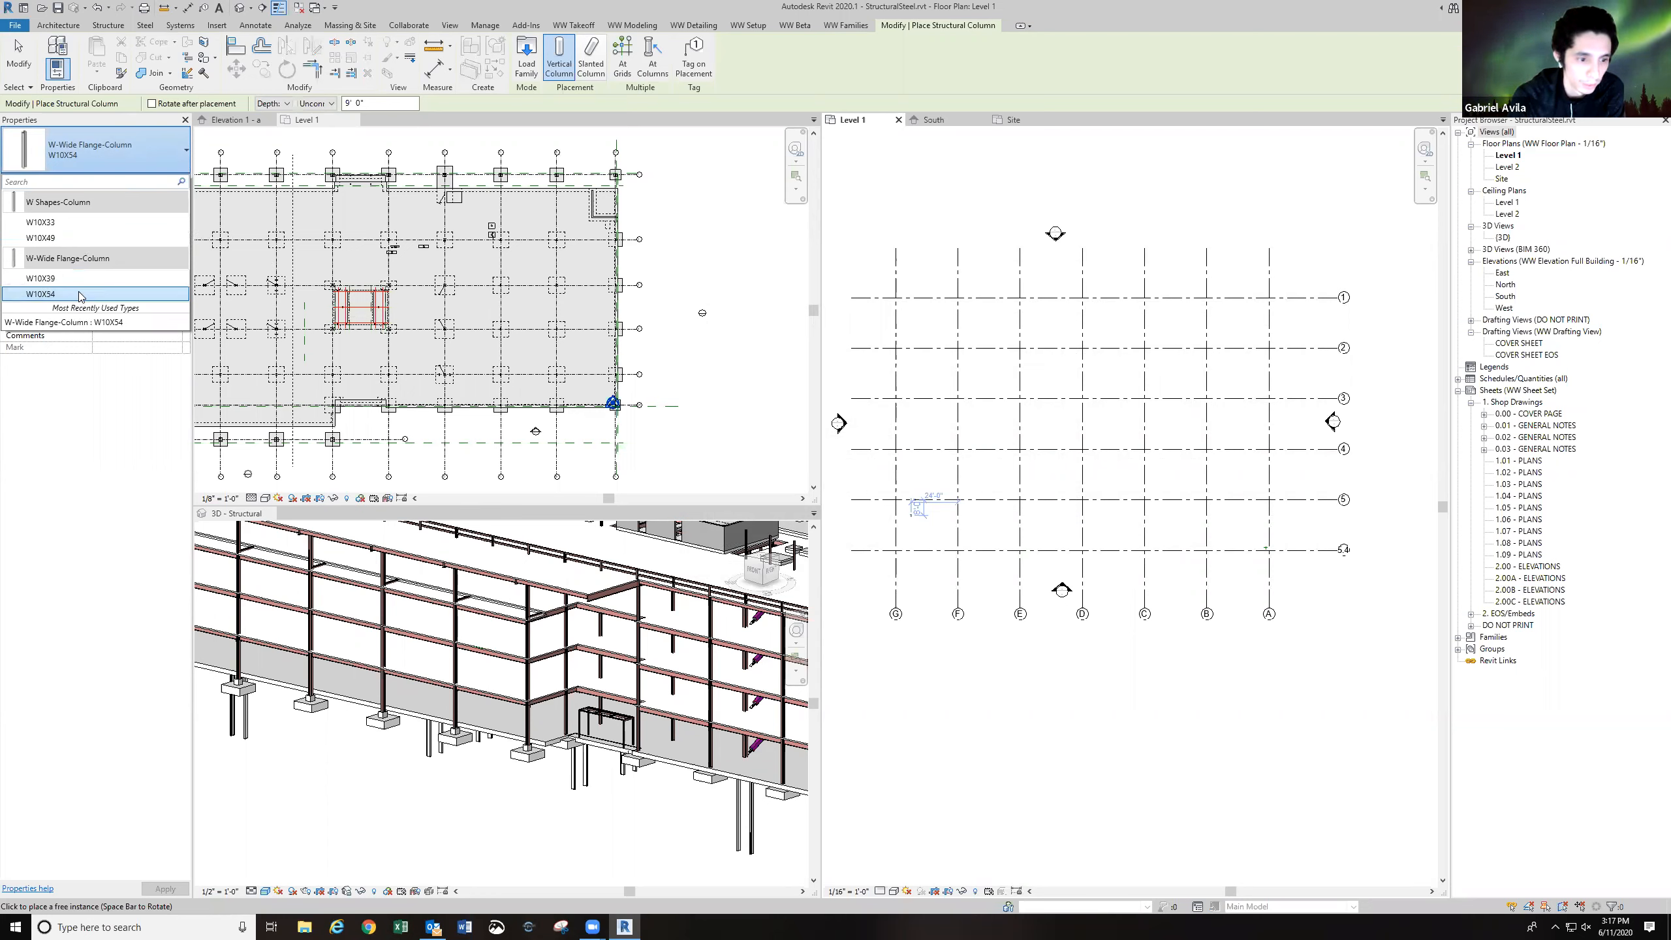
{"action": "left_click", "coordinate": [39, 294]}
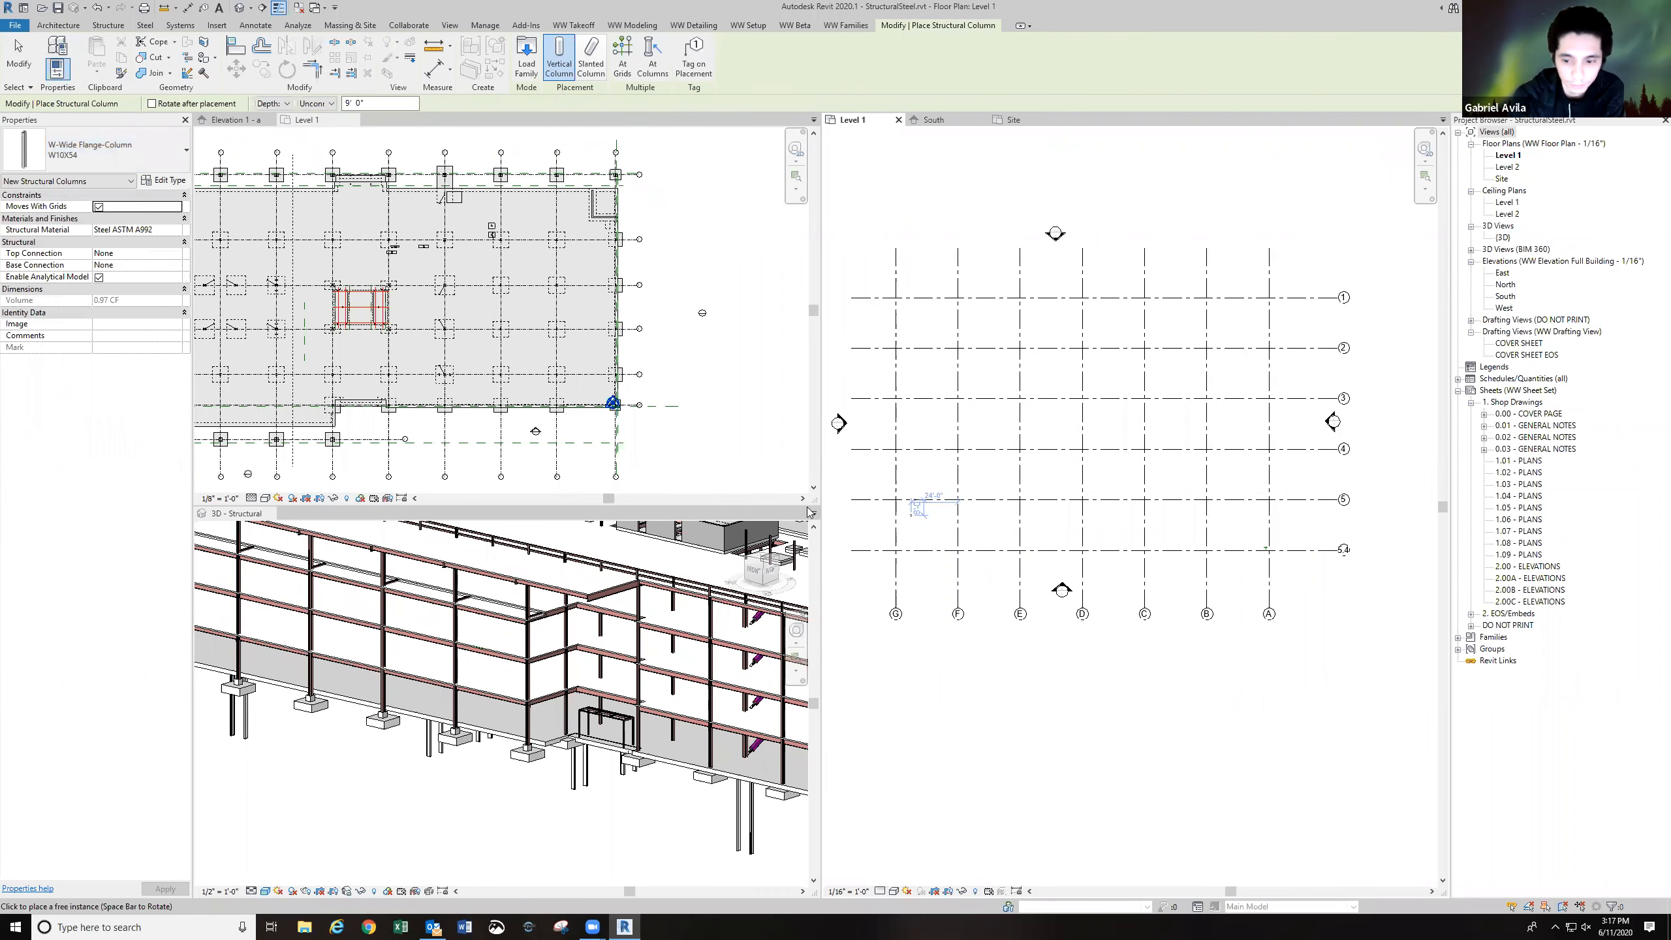
{"action": "scroll", "coordinate": [925, 530], "scroll_direction": "up", "scroll_amount": 5}
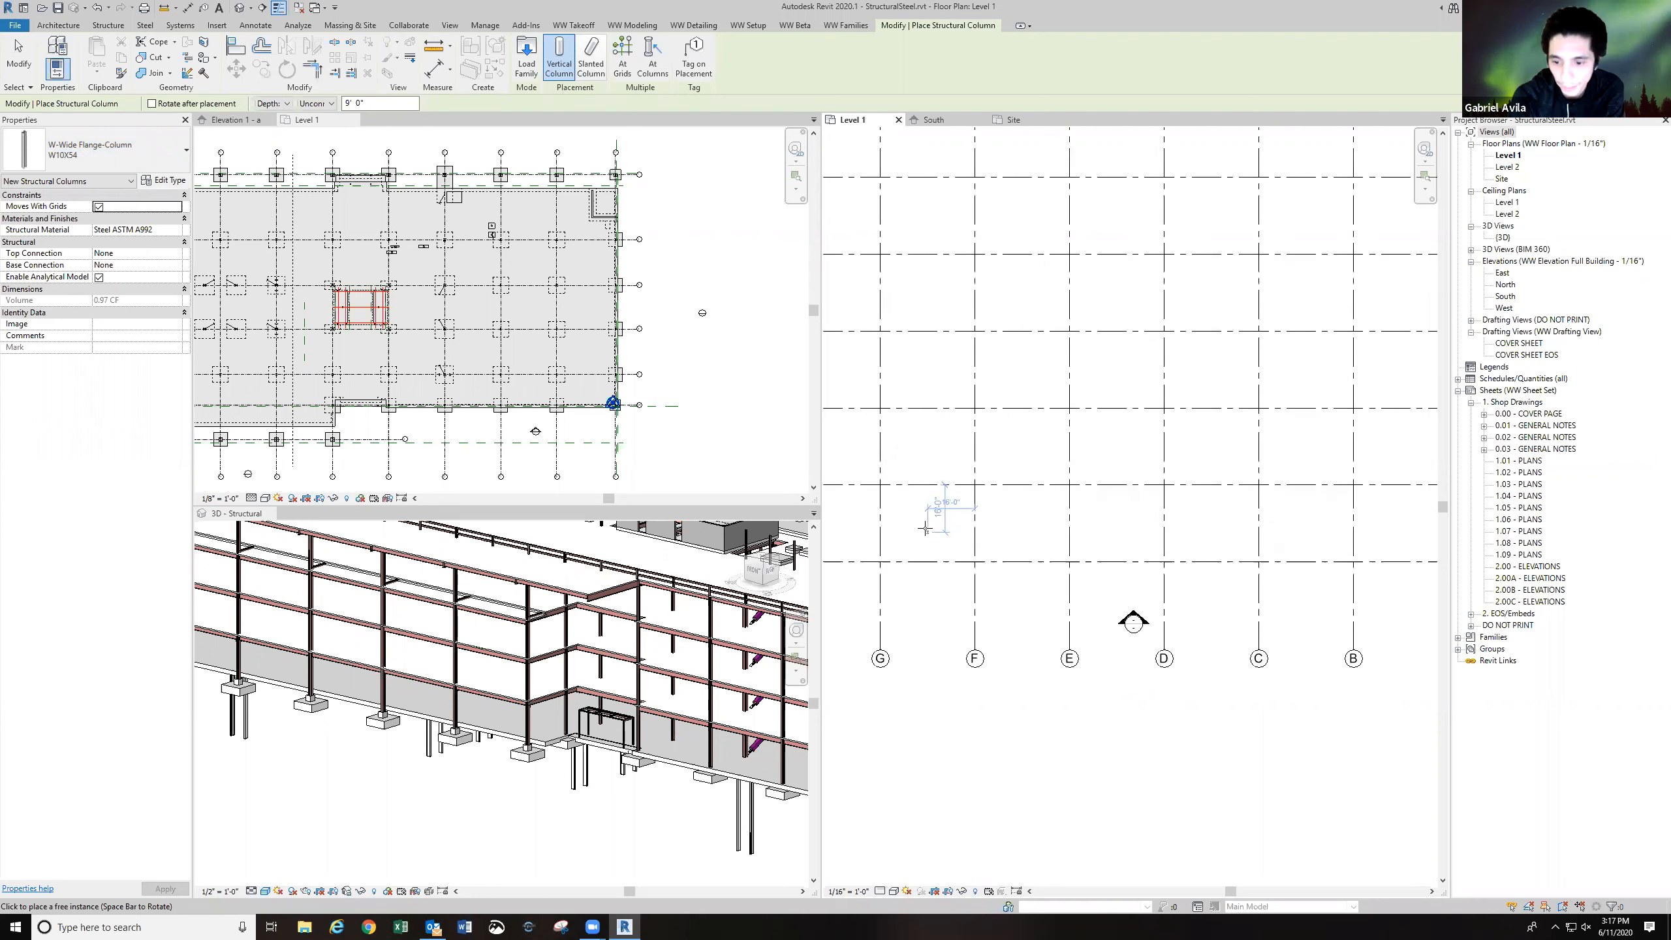
{"action": "scroll", "coordinate": [987, 516], "scroll_direction": "up", "scroll_amount": 4}
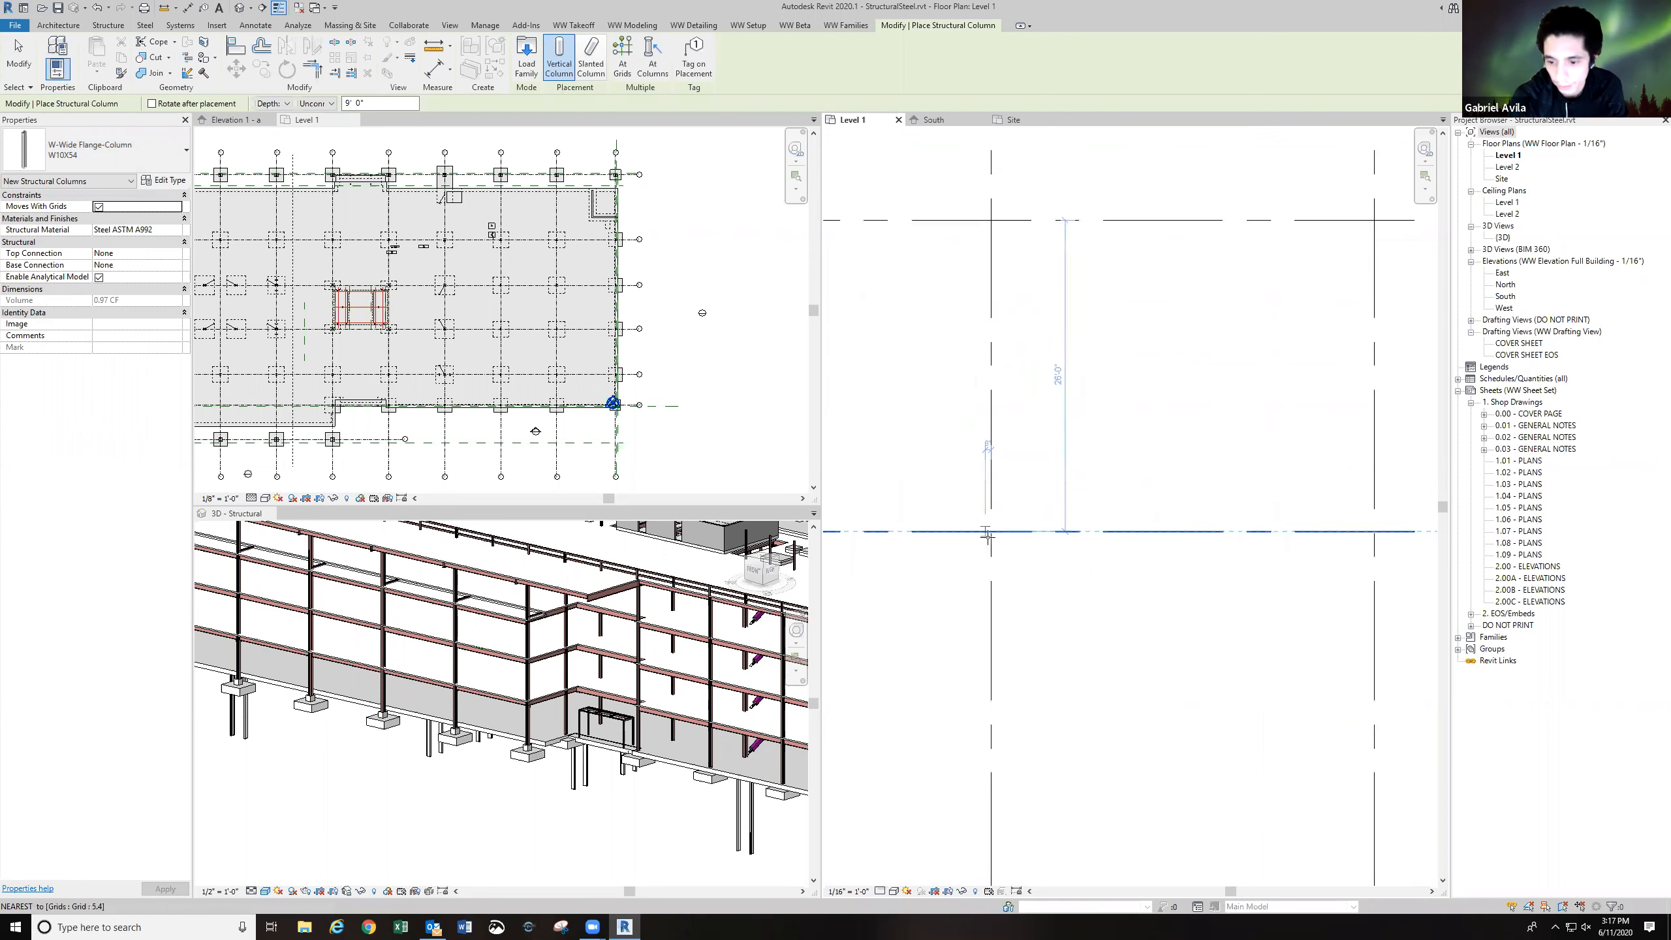
{"action": "scroll", "coordinate": [994, 526], "scroll_direction": "down", "scroll_amount": 3}
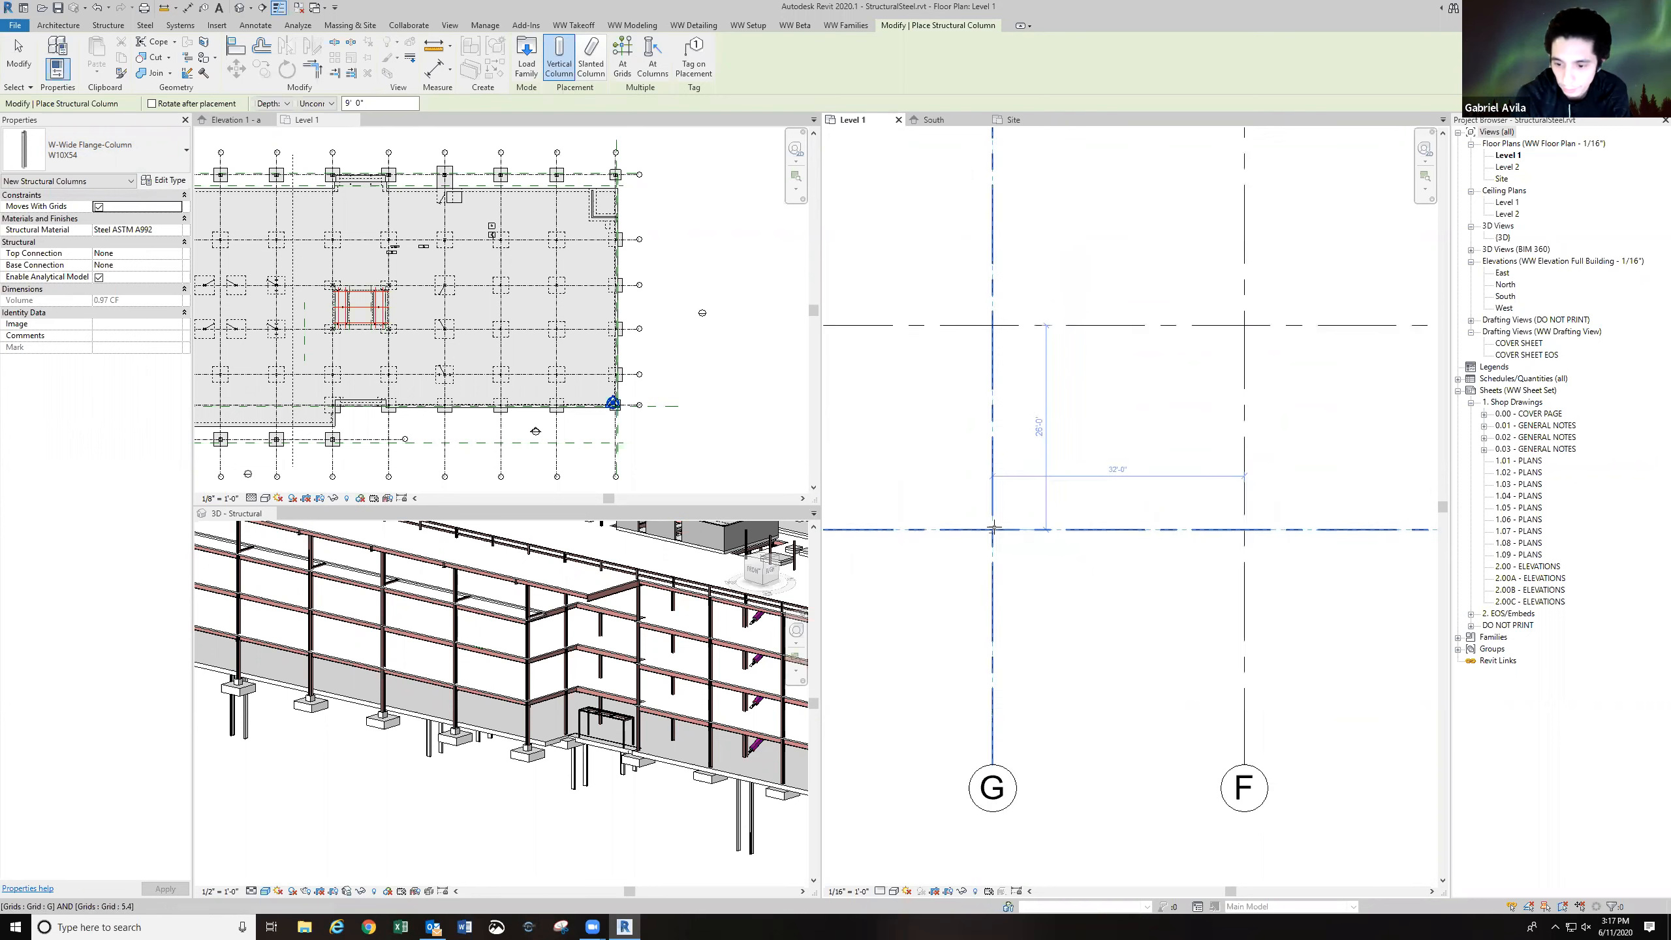
{"action": "scroll", "coordinate": [987, 533], "scroll_direction": "up", "scroll_amount": 2}
{"action": "scroll", "coordinate": [984, 536], "scroll_direction": "up", "scroll_amount": 2}
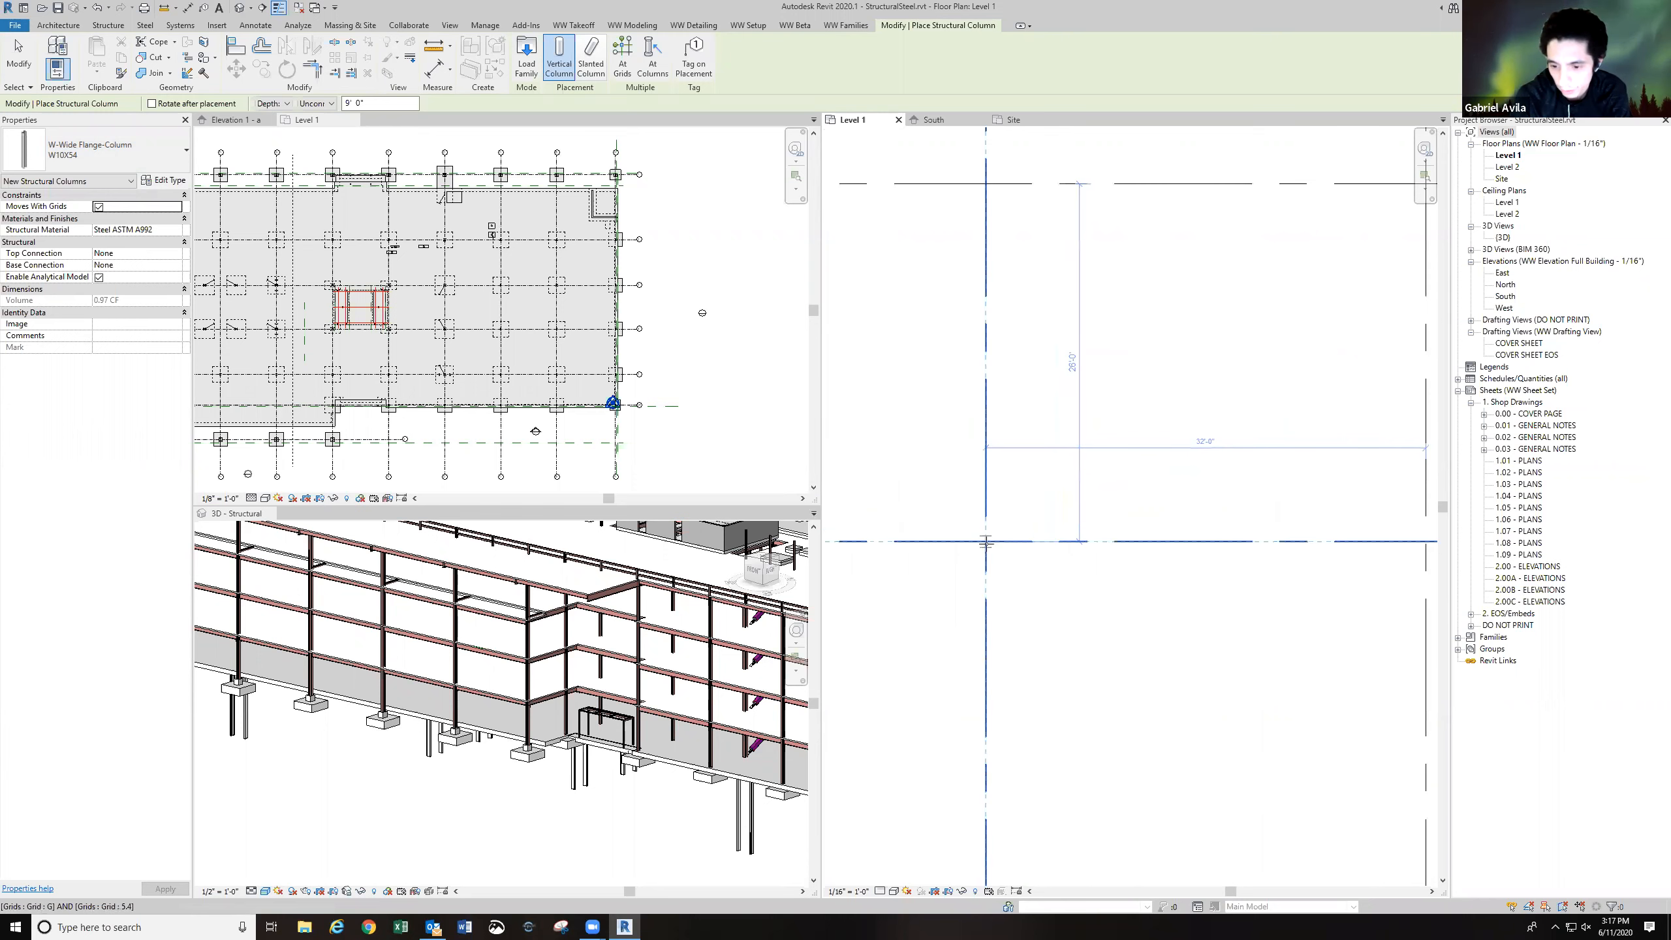
{"action": "scroll", "coordinate": [985, 540], "scroll_direction": "up", "scroll_amount": 2}
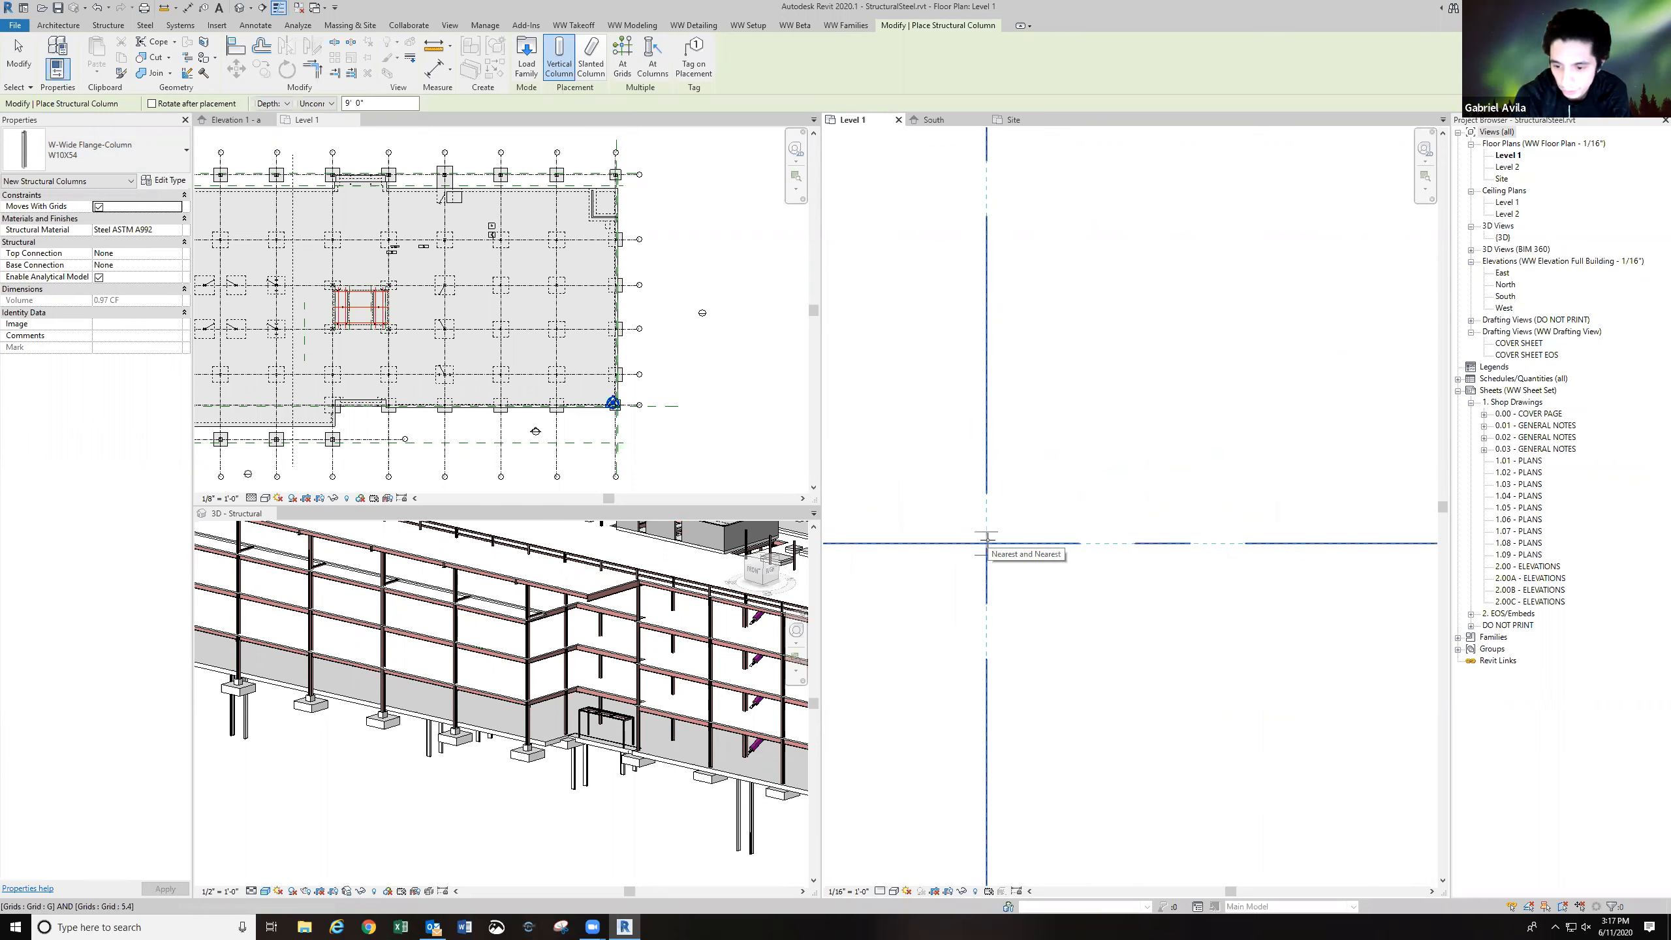
{"action": "scroll", "coordinate": [986, 539], "scroll_direction": "up", "scroll_amount": 3}
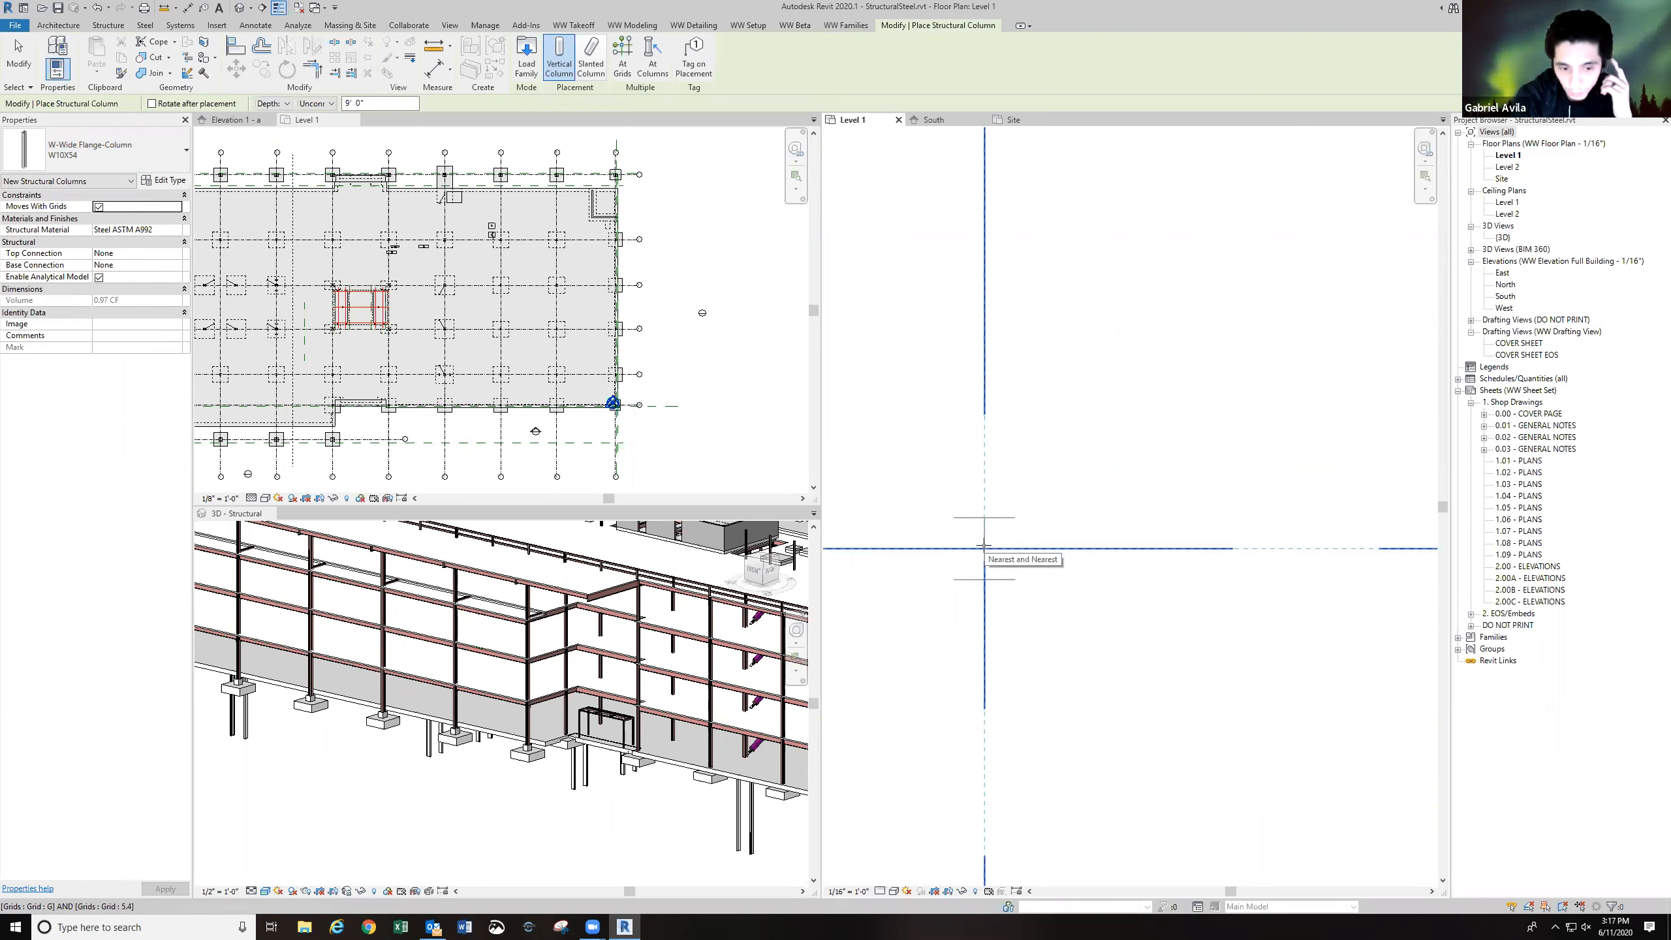
{"action": "scroll", "coordinate": [944, 506], "scroll_direction": "down", "scroll_amount": 1}
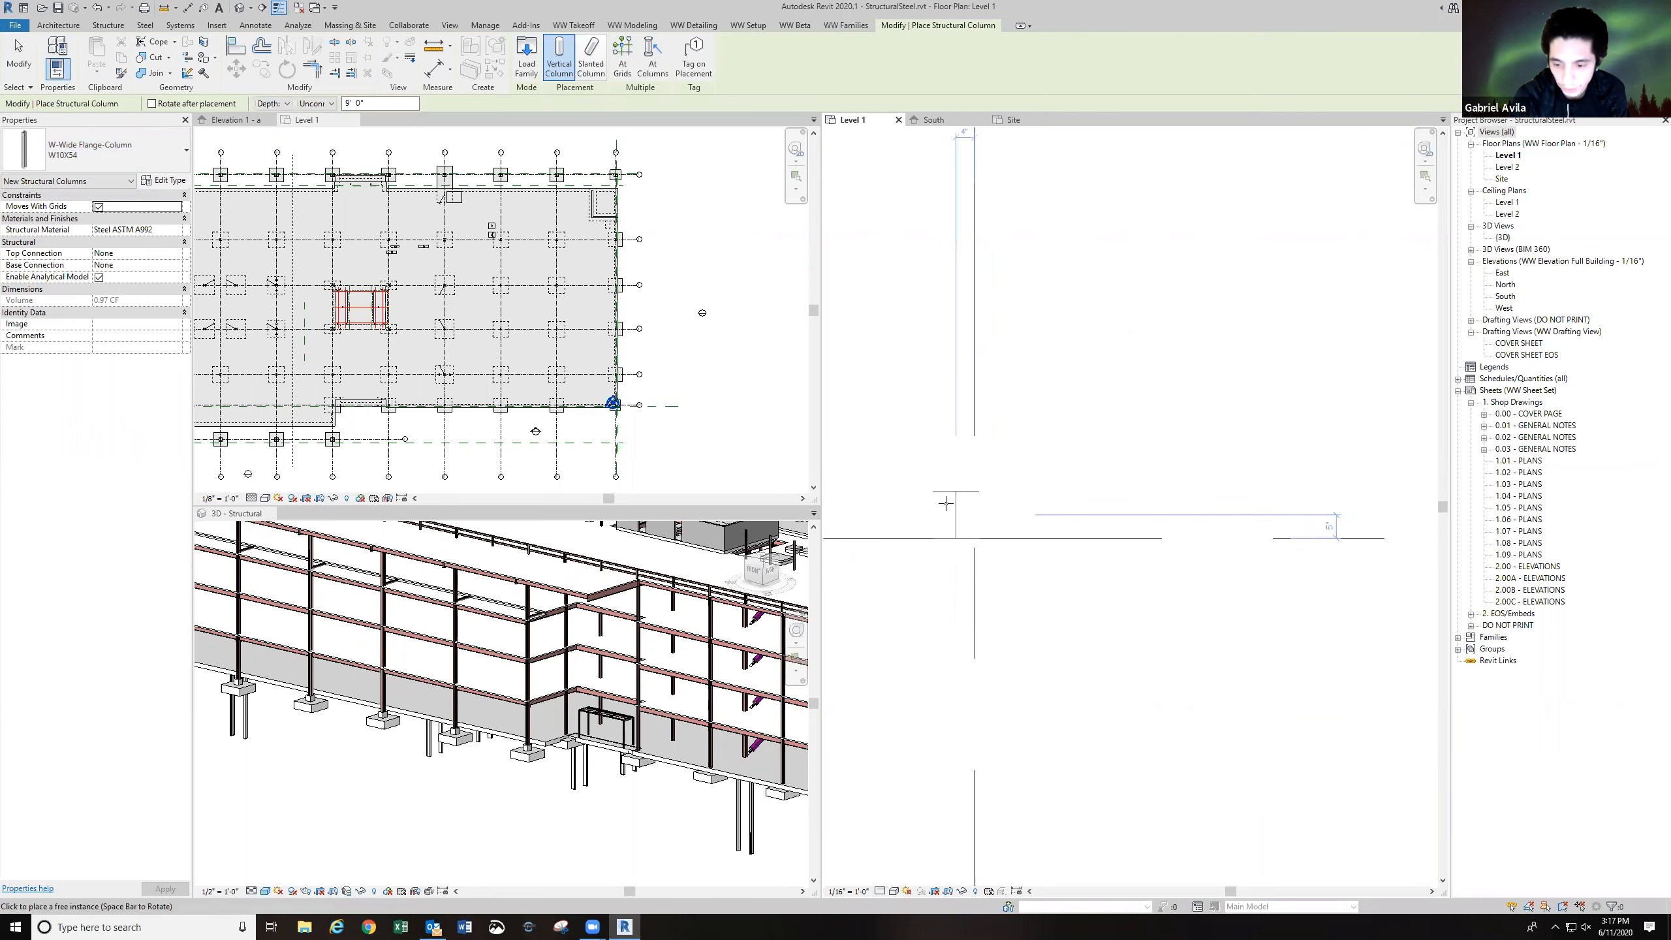
Cycle the W10X54 column preview through its rotated orientations near the intersection of grids G and 5.4.
{"action": "key", "text": "space"}
{"action": "key", "text": "space"}
{"action": "key", "text": "space"}
{"action": "key", "text": "space"}
{"action": "key", "text": "space"}
{"action": "key", "text": "space"}
{"action": "key", "text": "space"}
{"action": "key", "text": "space"}
{"action": "key", "text": "space"}
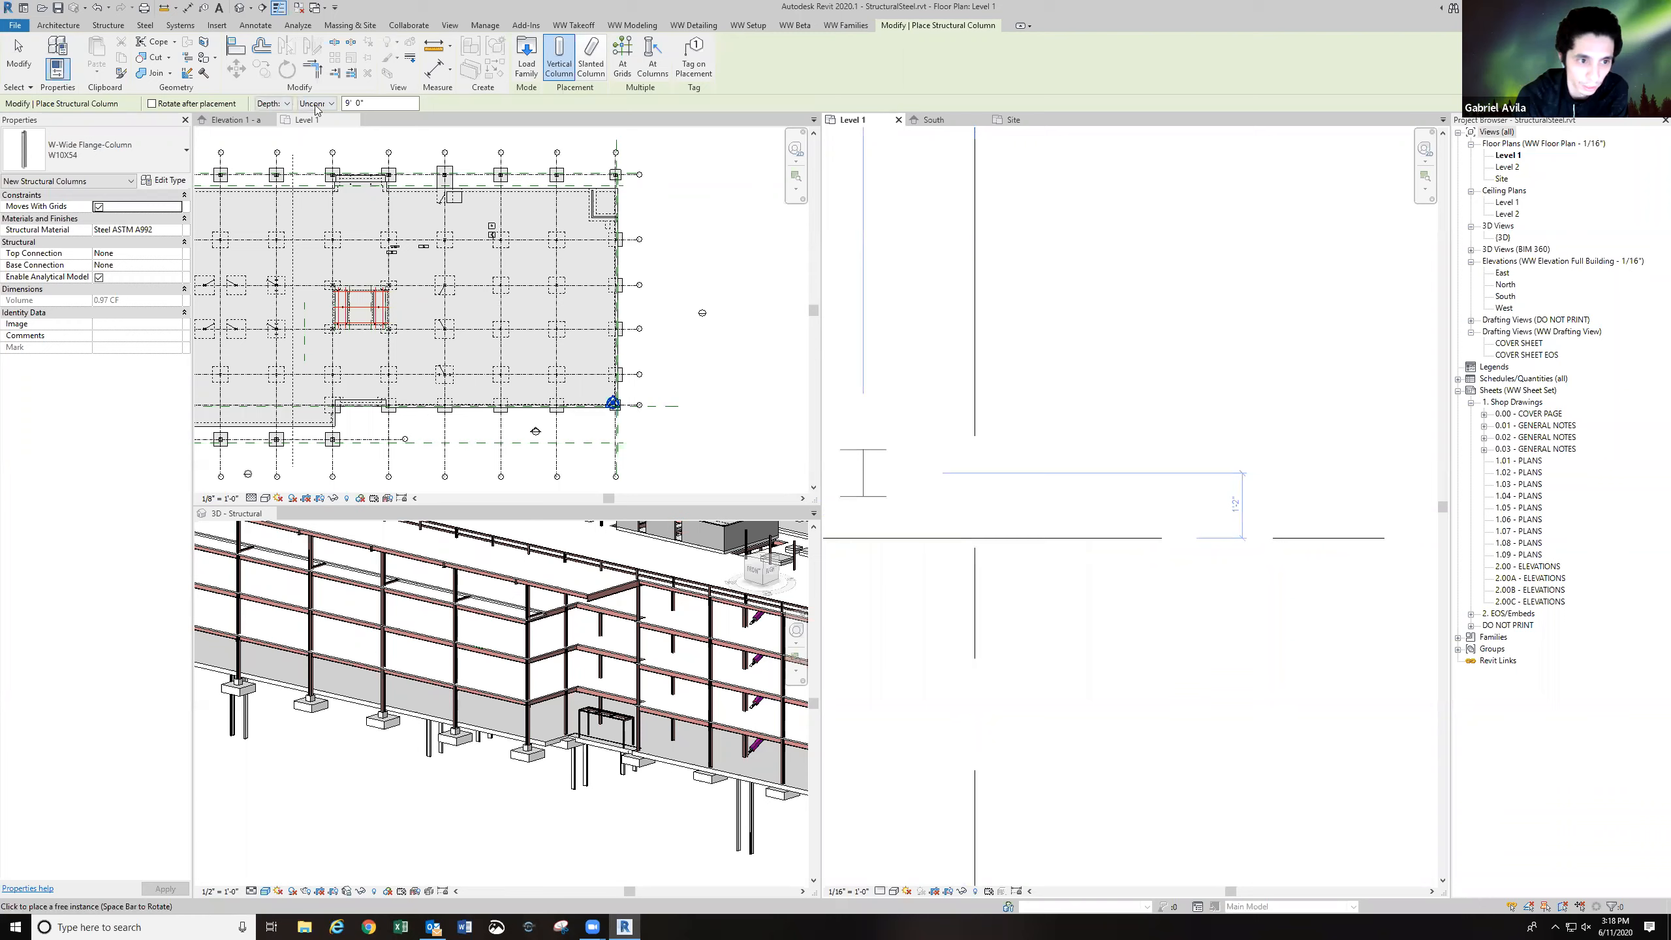
Switch the column placement from Depth to Height so it extends upward from Level 1.
{"action": "left_click", "coordinate": [287, 105]}
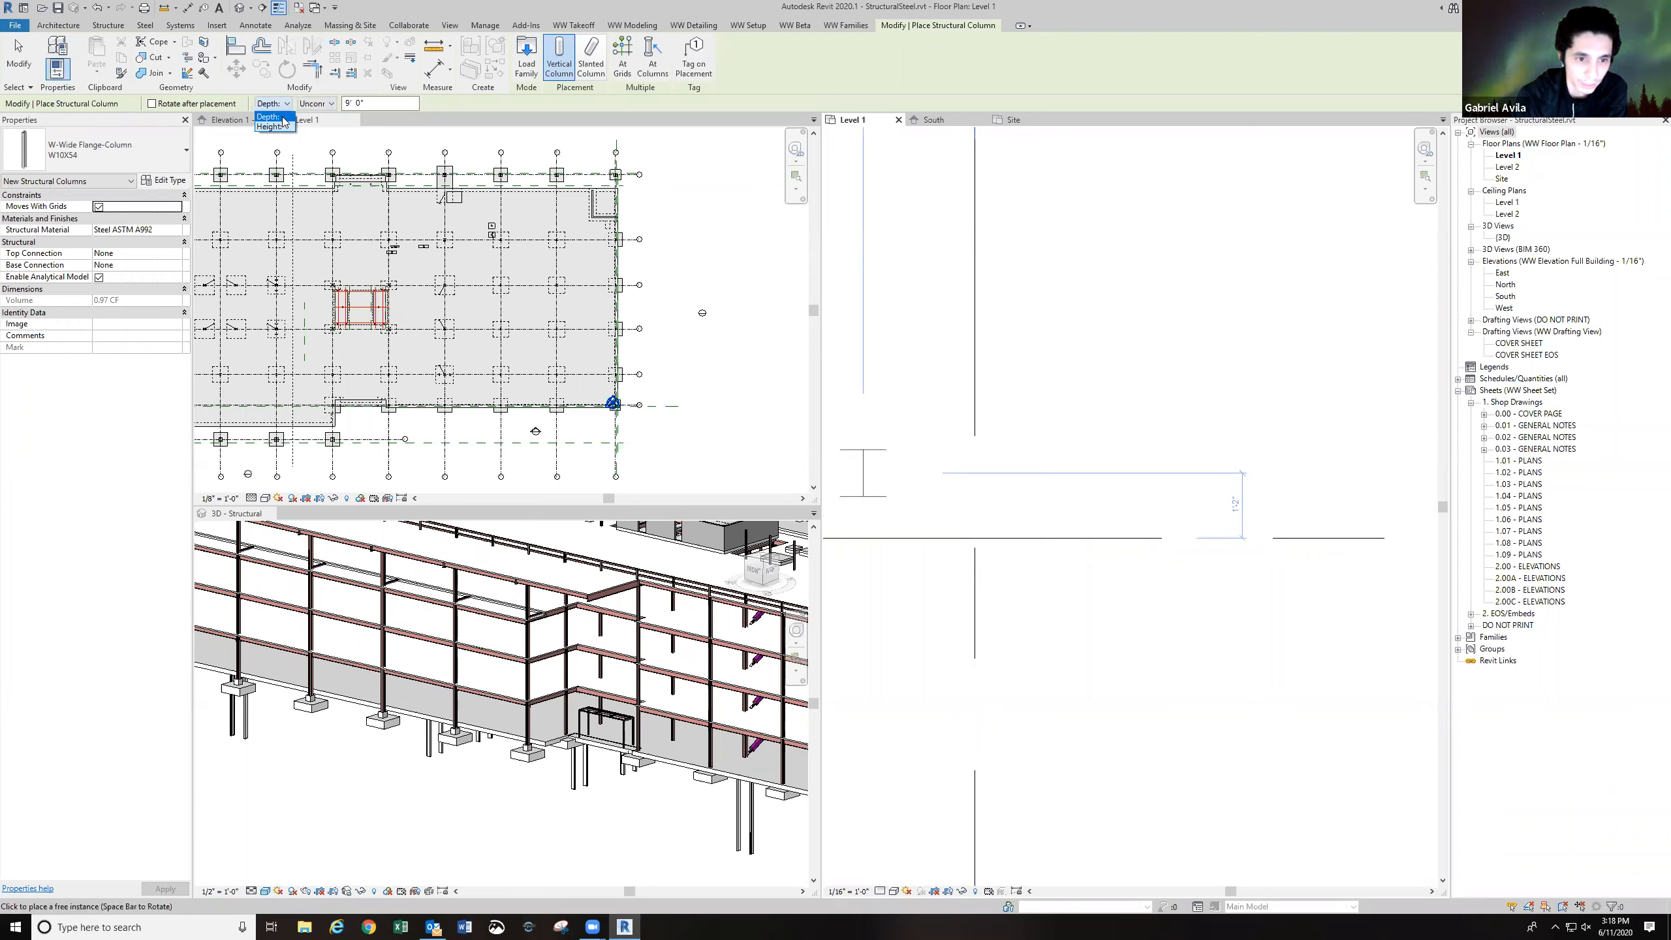
{"action": "left_click", "coordinate": [285, 128]}
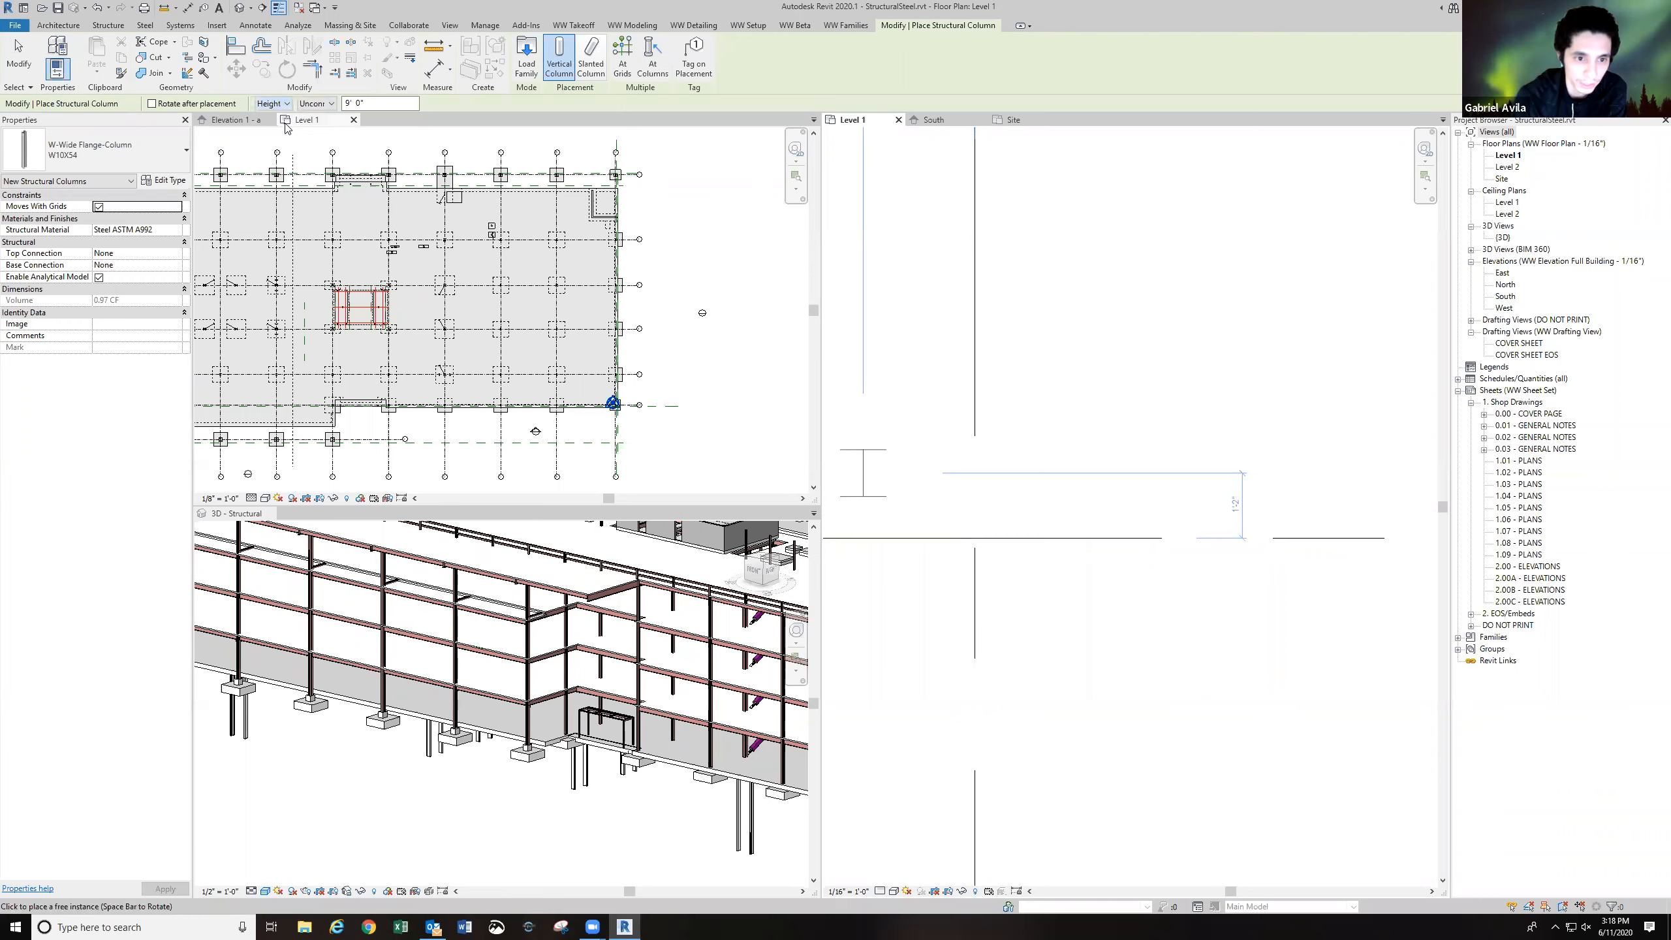
Try to set Level 1 as the top constraint for the new column.
{"action": "left_click", "coordinate": [317, 104]}
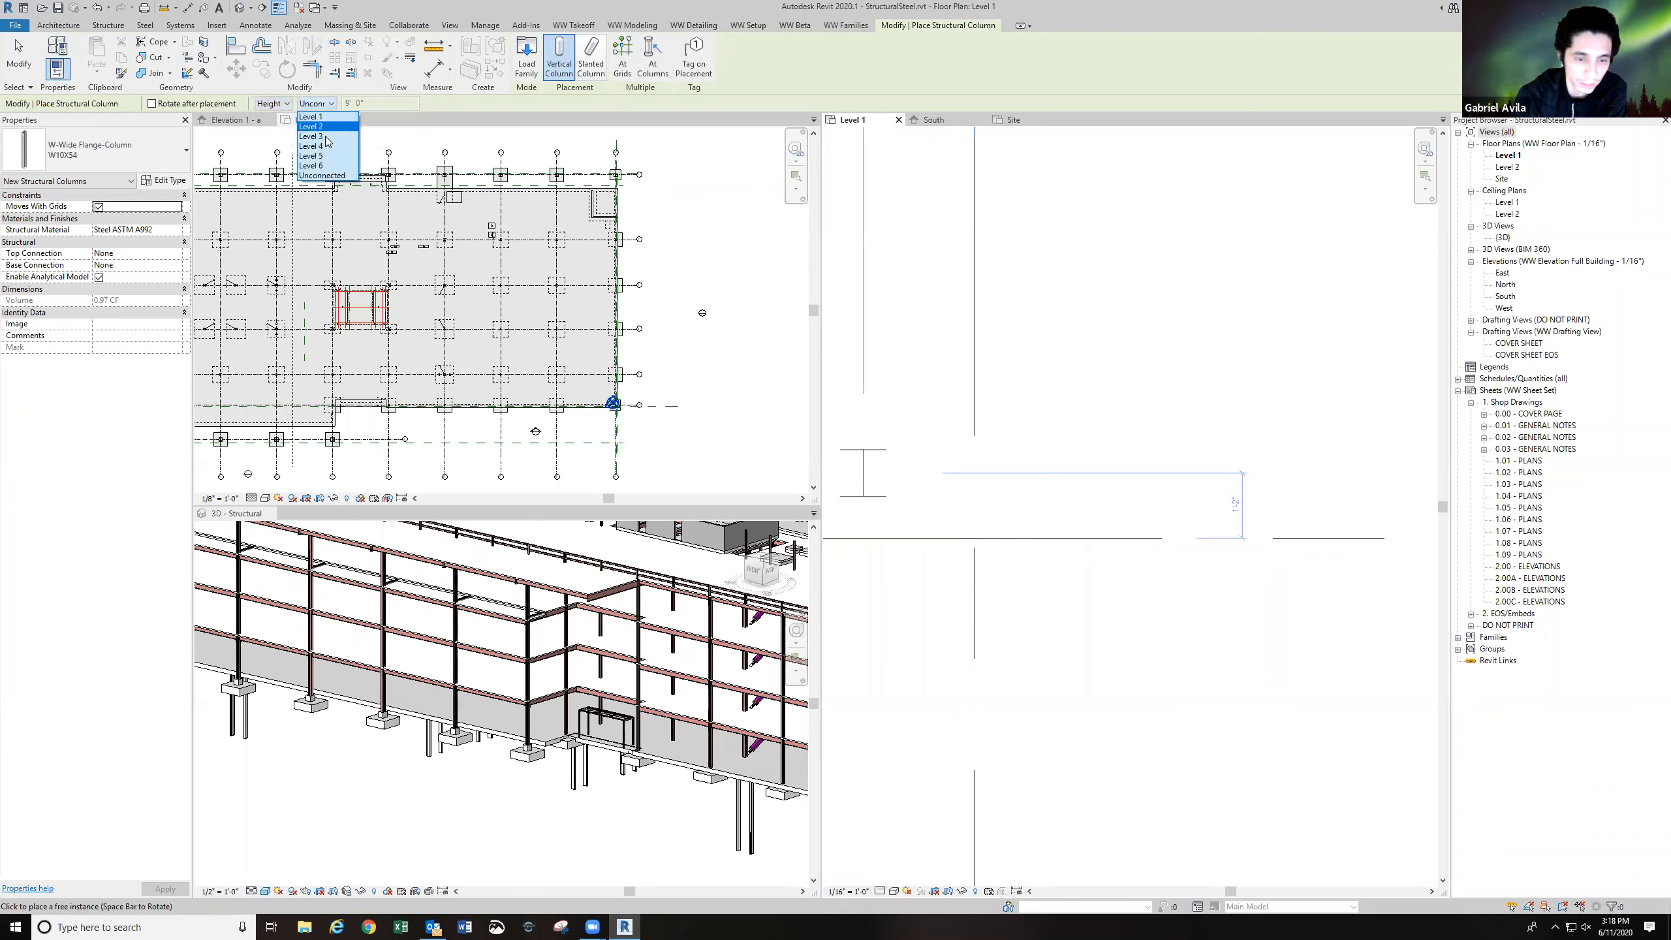
{"action": "left_click", "coordinate": [328, 119]}
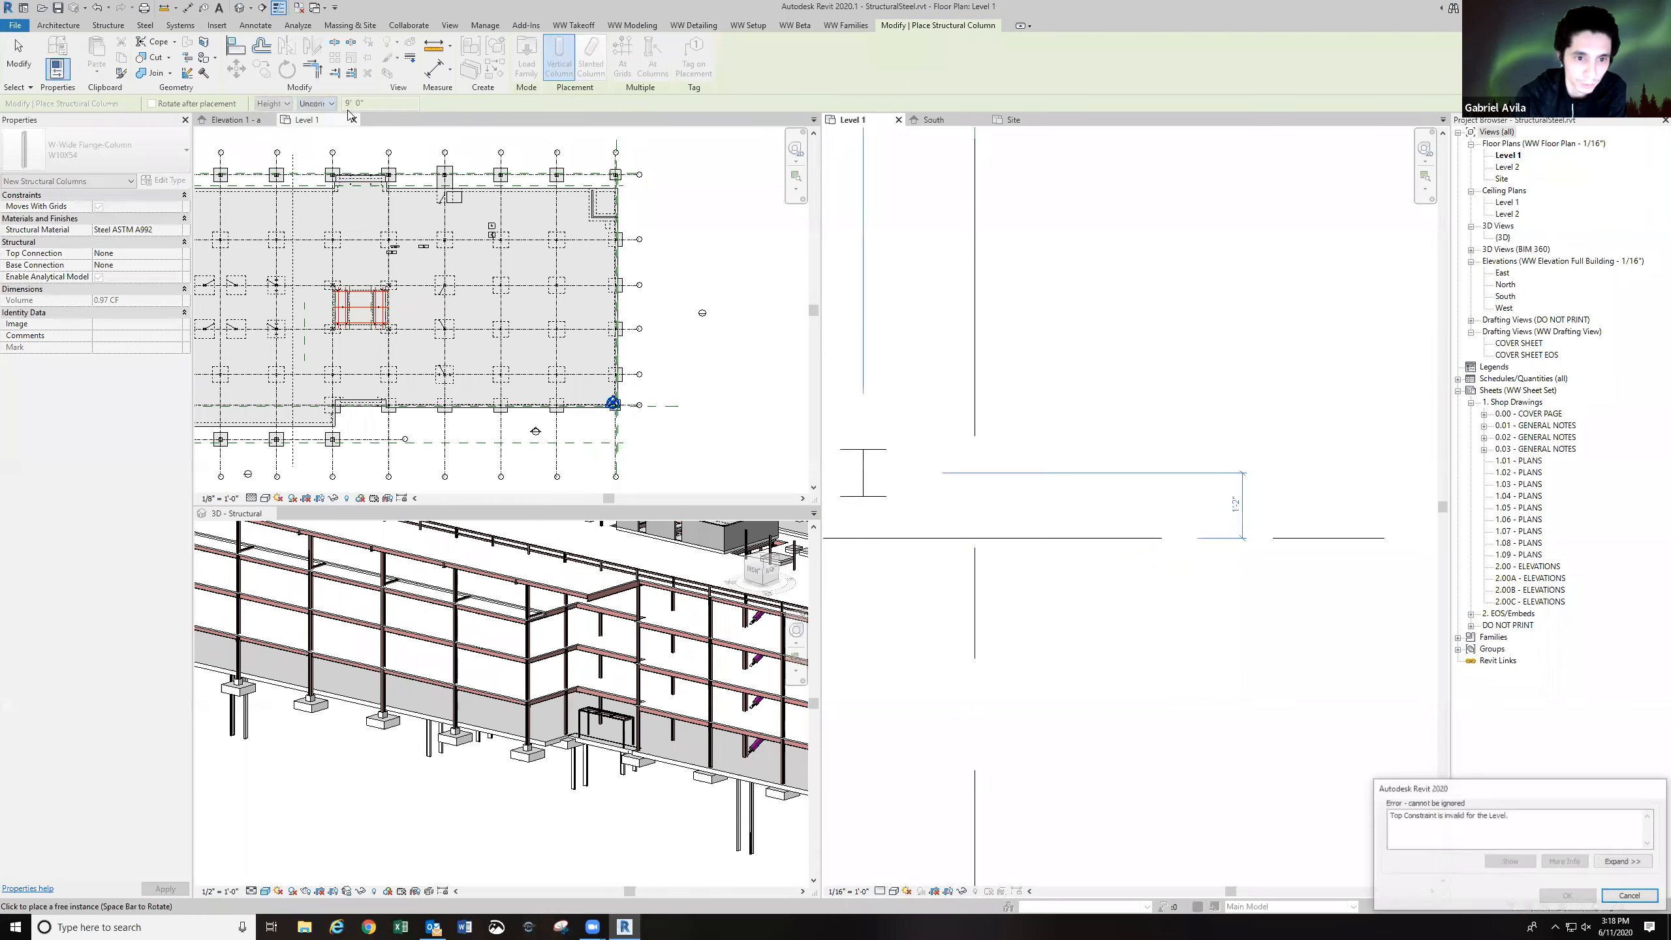
{"action": "key", "text": "Escape"}
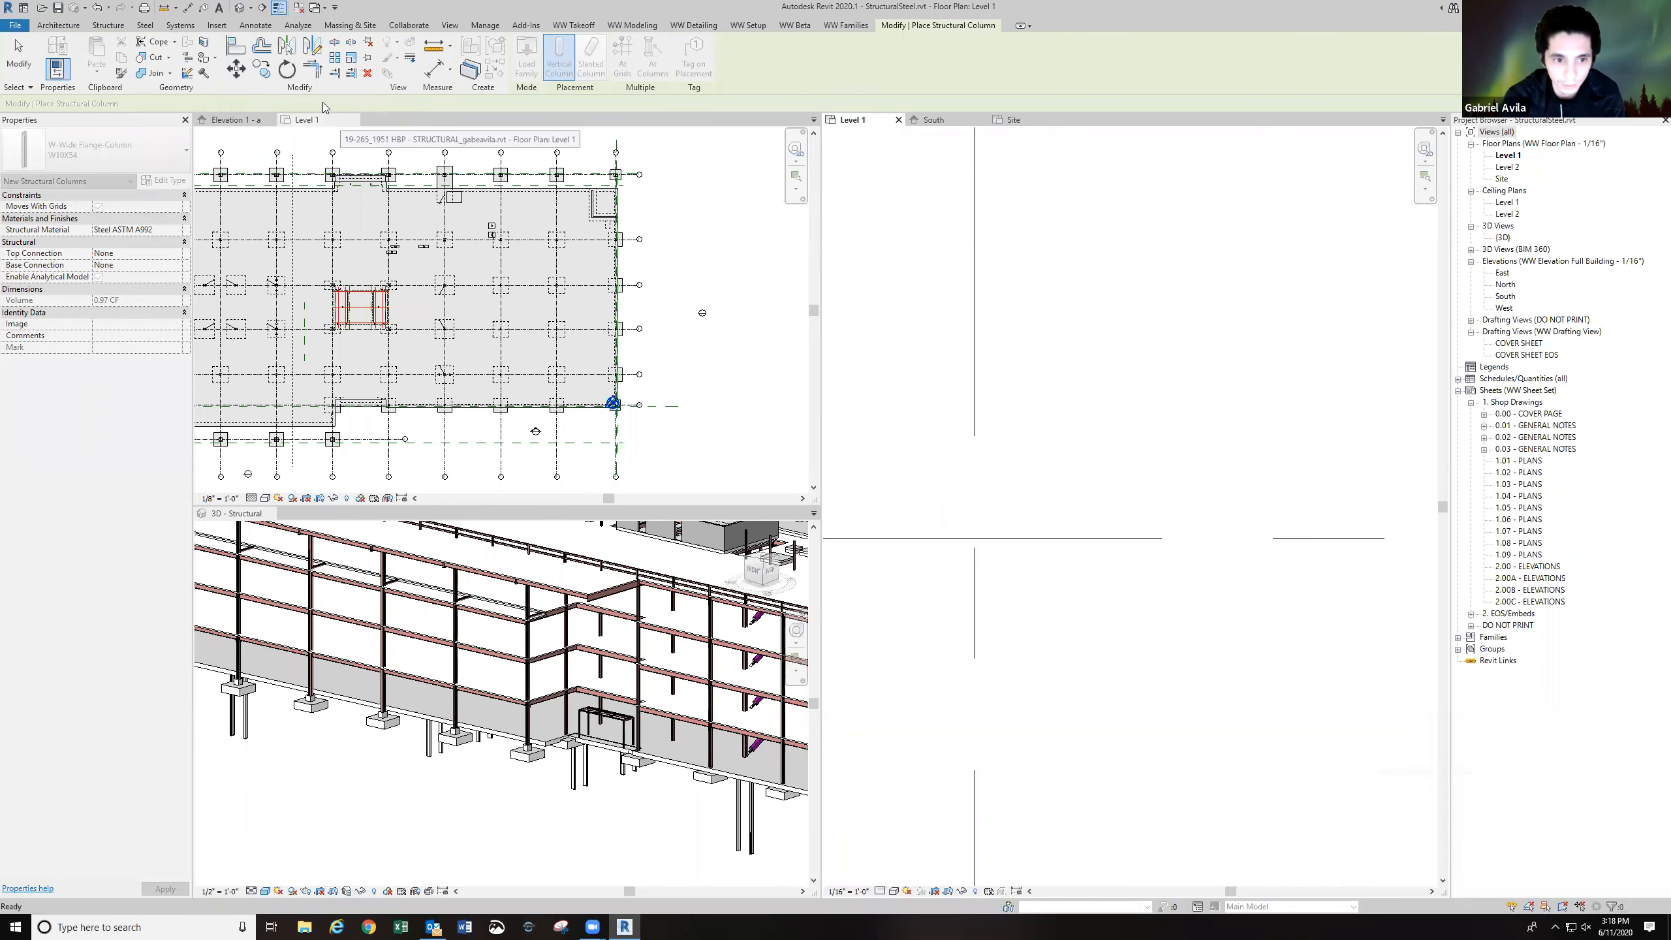
Place a W10X54 column at the intersection of grids G and 5.4 with an unconnected height of 20'.
{"action": "left_click", "coordinate": [316, 104]}
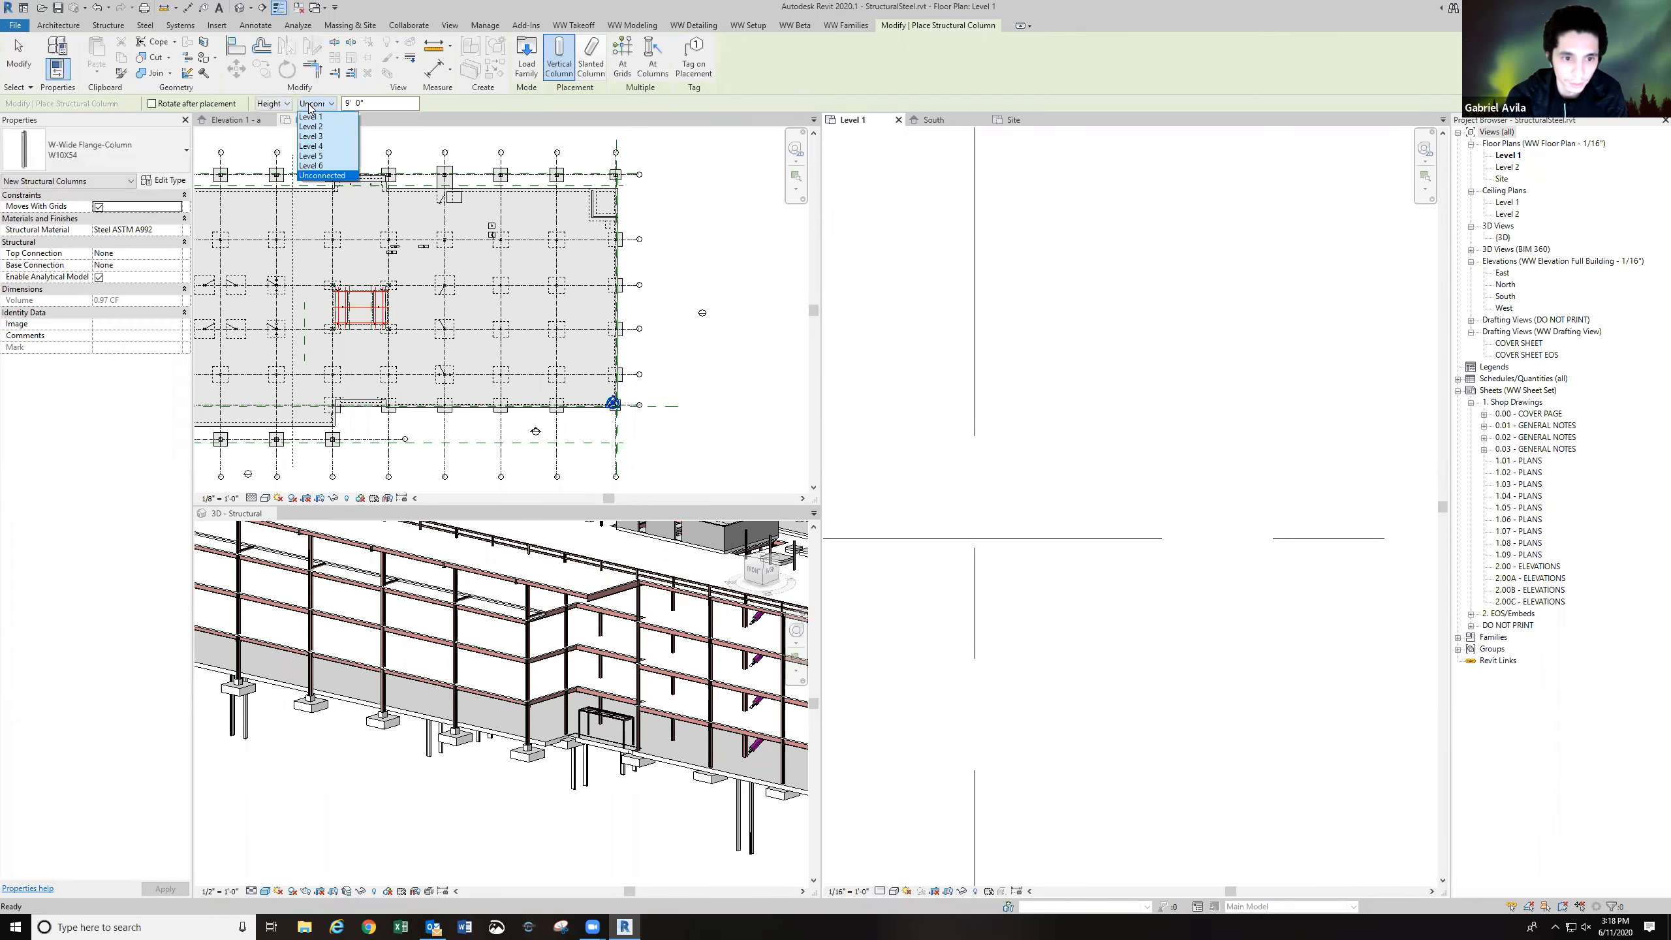
{"action": "left_click", "coordinate": [321, 175]}
{"action": "key", "text": "Tab"}
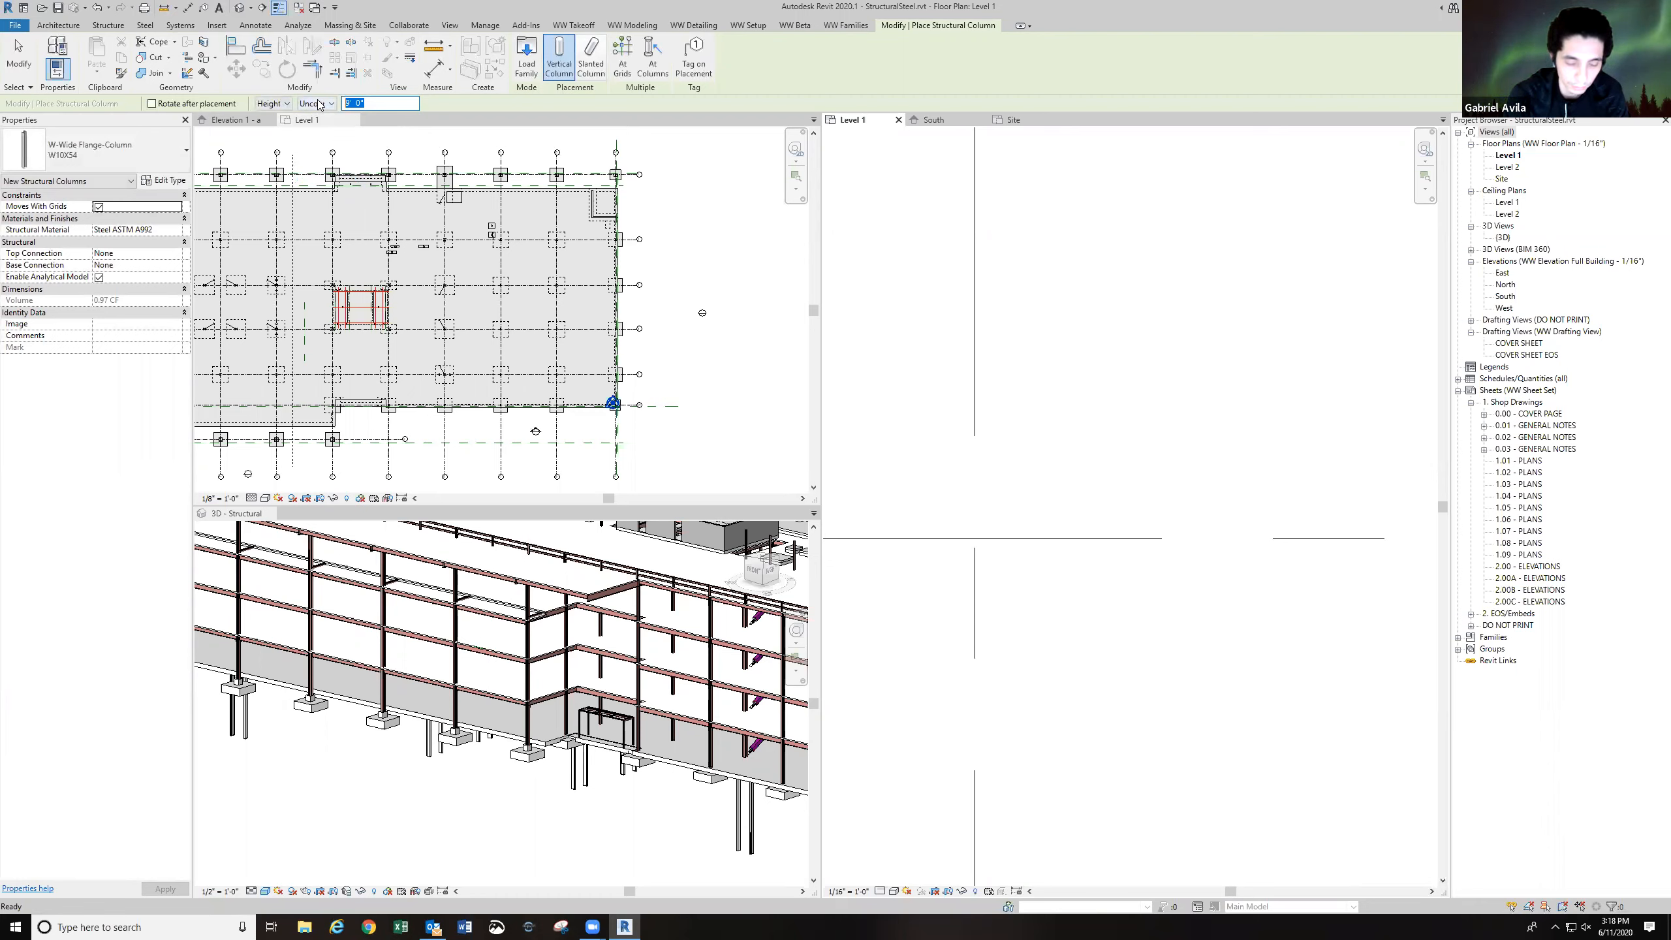
{"action": "type", "text": "20"}
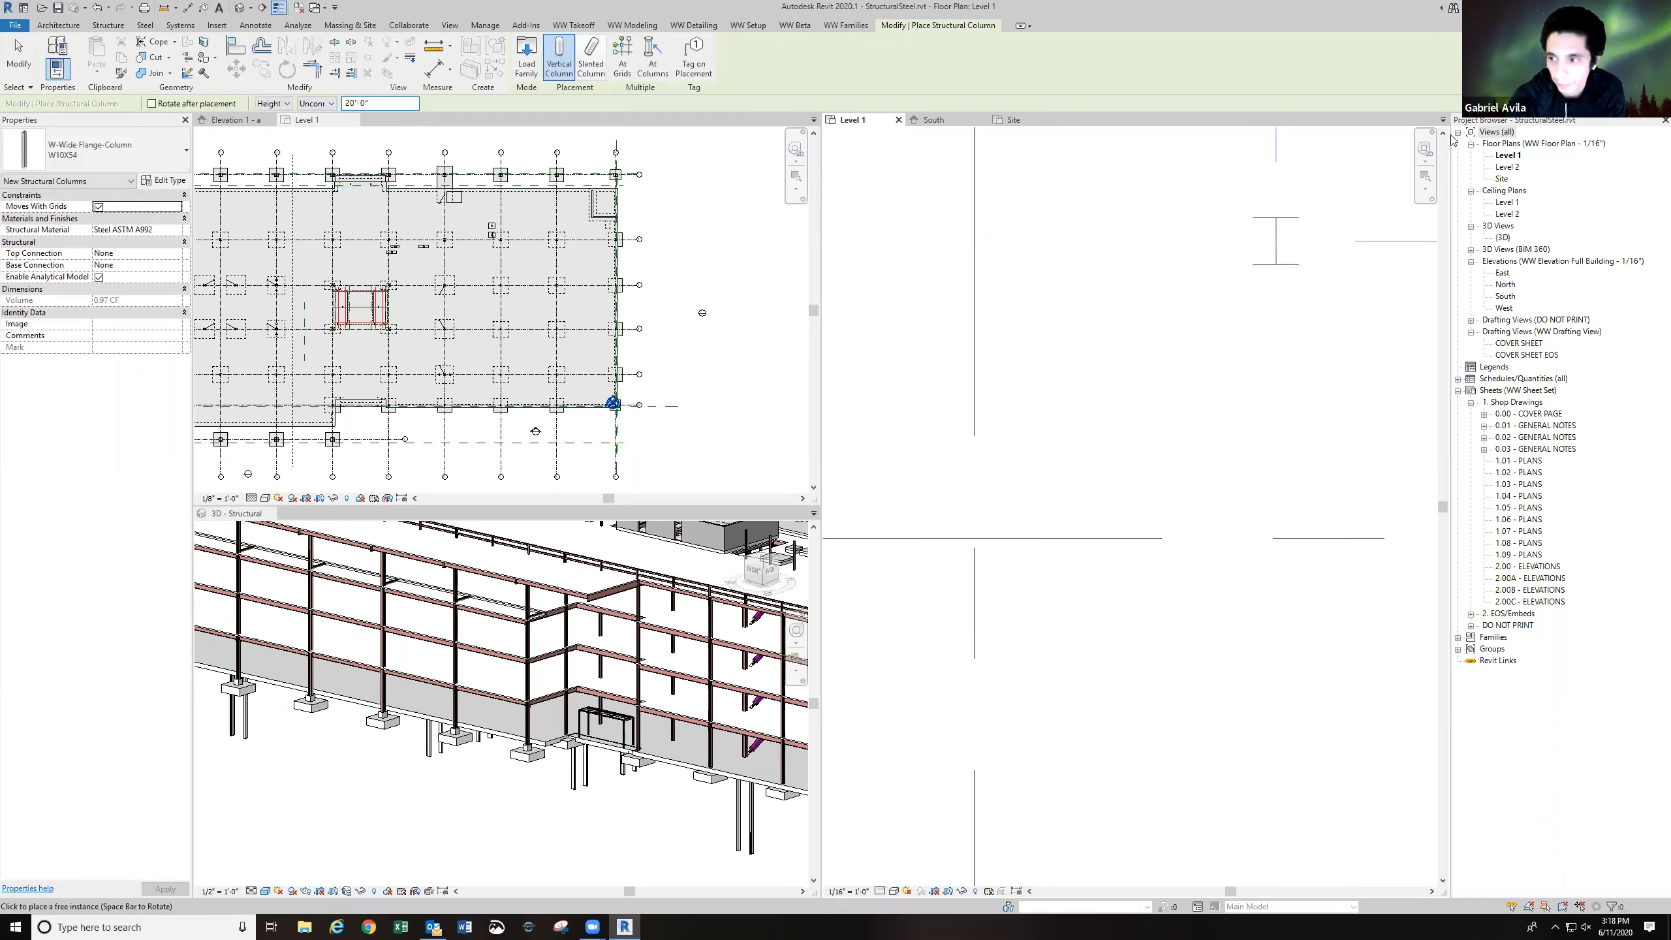
{"action": "left_click", "coordinate": [976, 538]}
{"action": "scroll", "coordinate": [1041, 496], "scroll_direction": "down", "scroll_amount": 3}
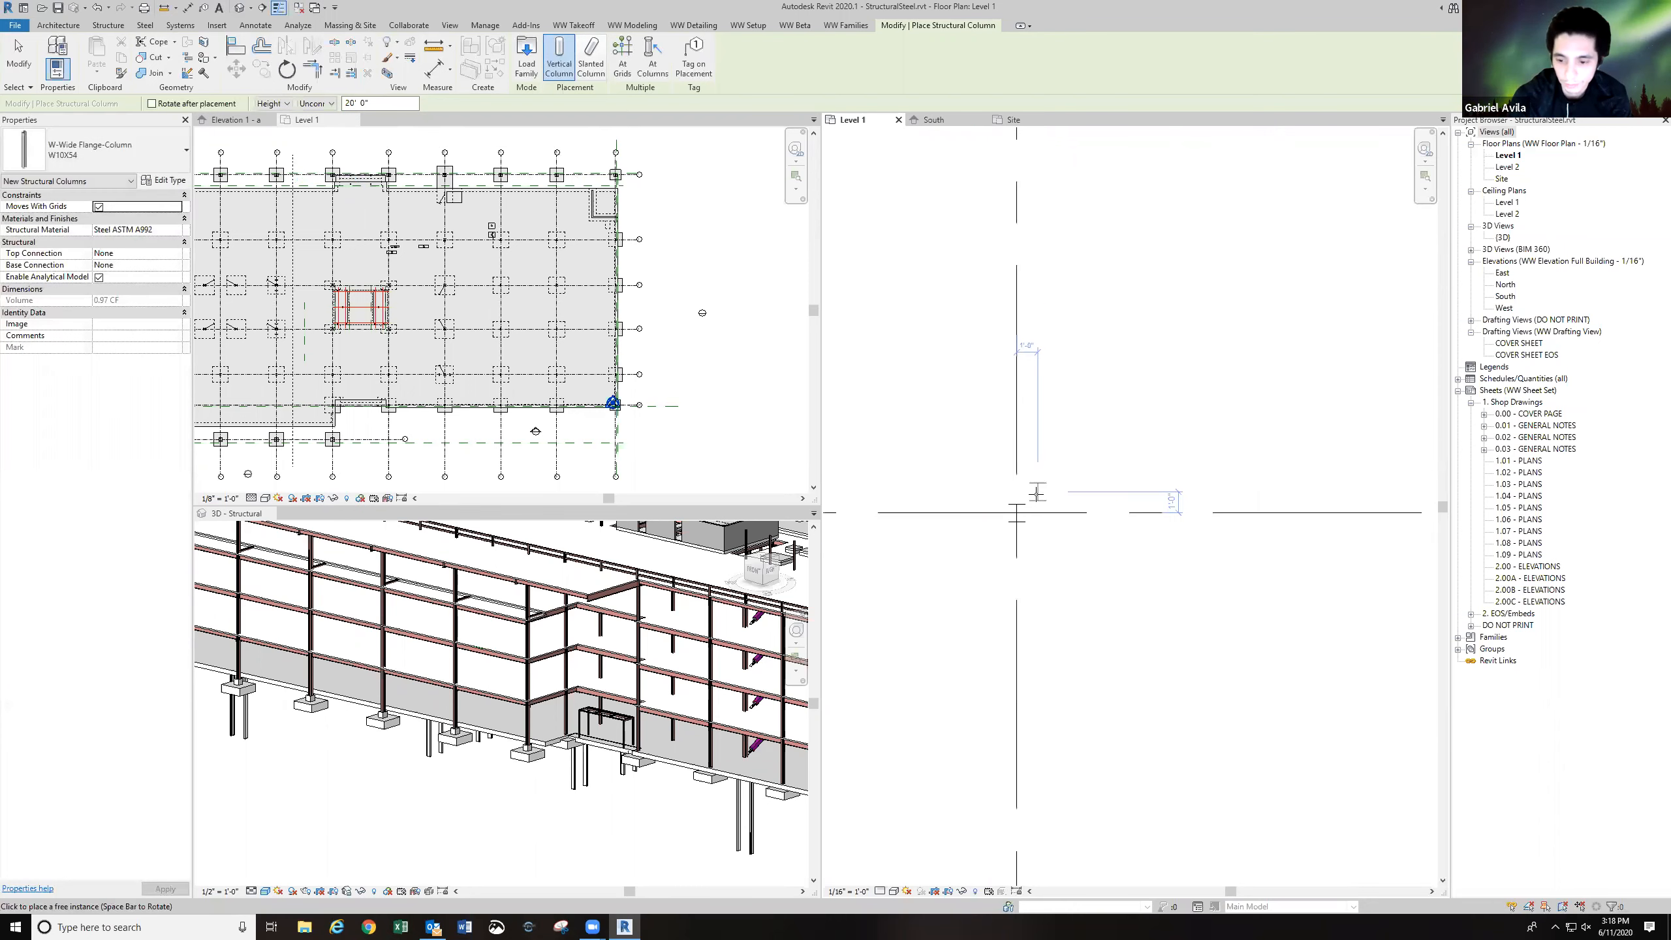
{"action": "key", "text": "Escape"}
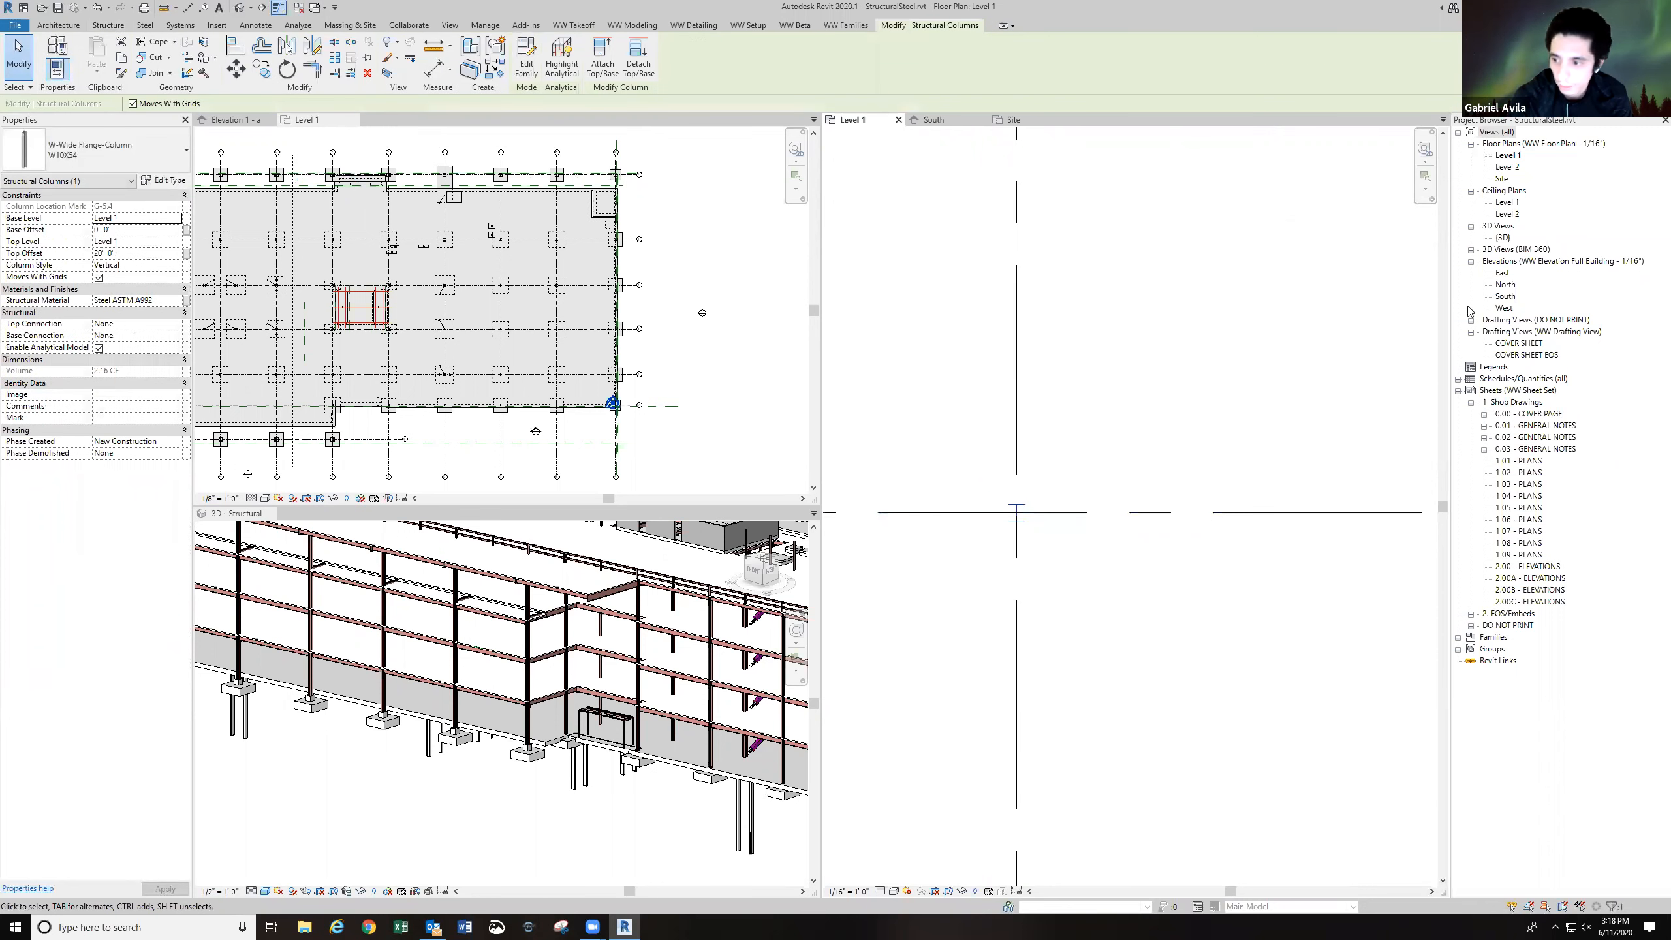
Inspect the placed column in the {3D} view and return to the Level 1 floor plan.
{"action": "double_click", "coordinate": [1501, 237]}
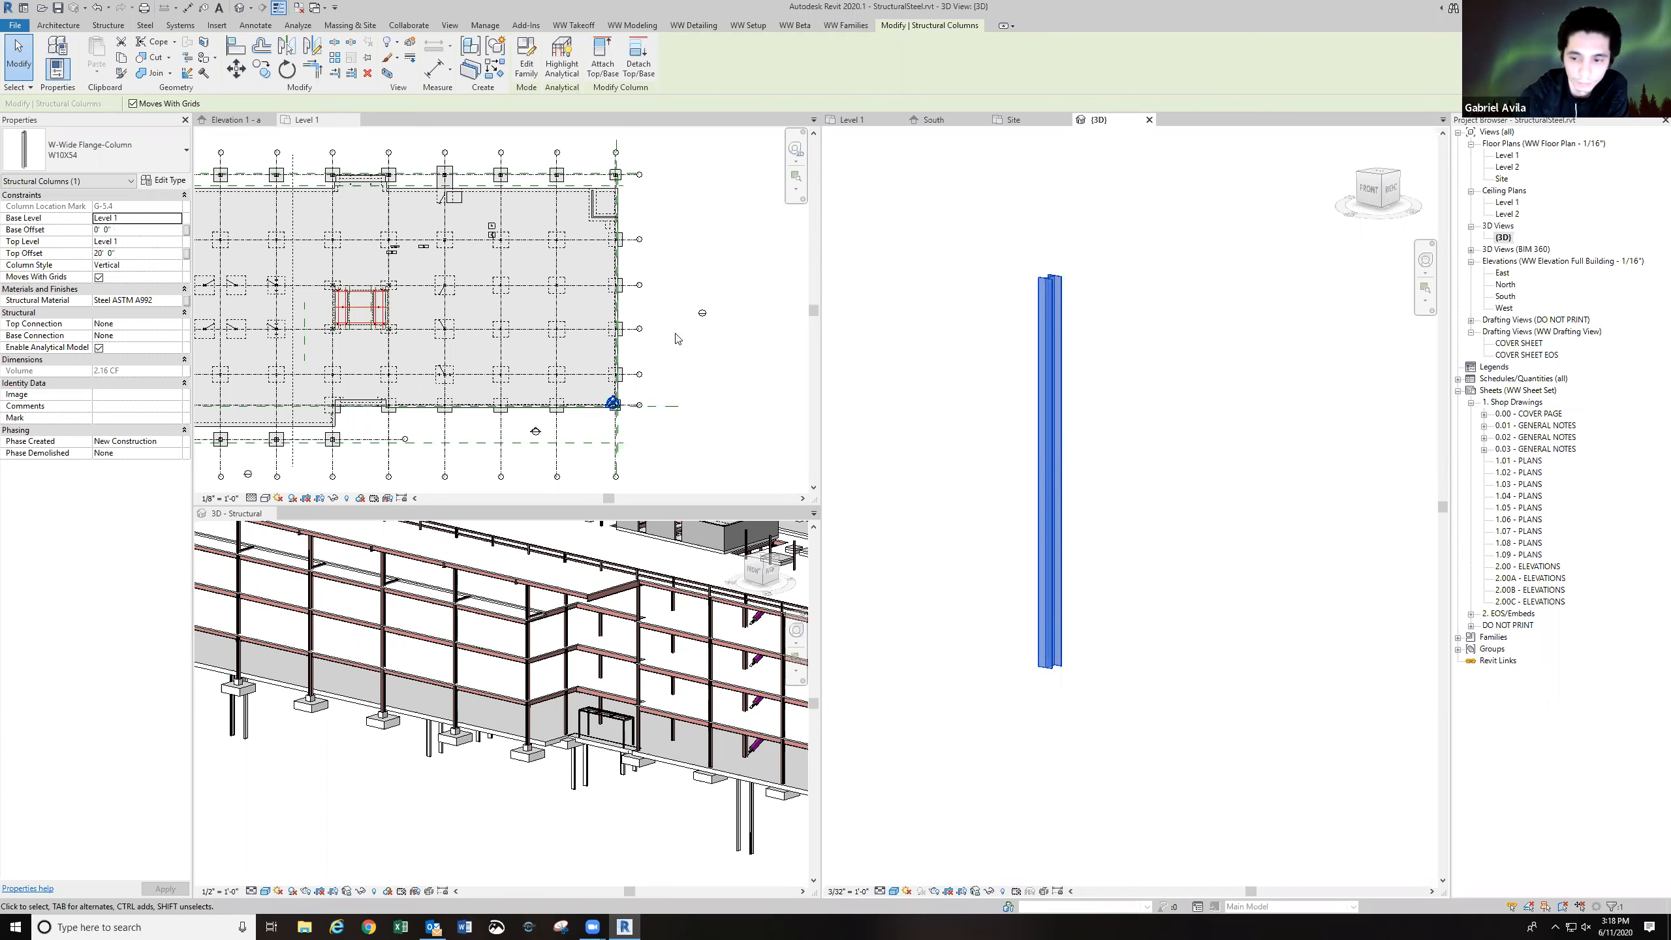
{"action": "left_click", "coordinate": [977, 366]}
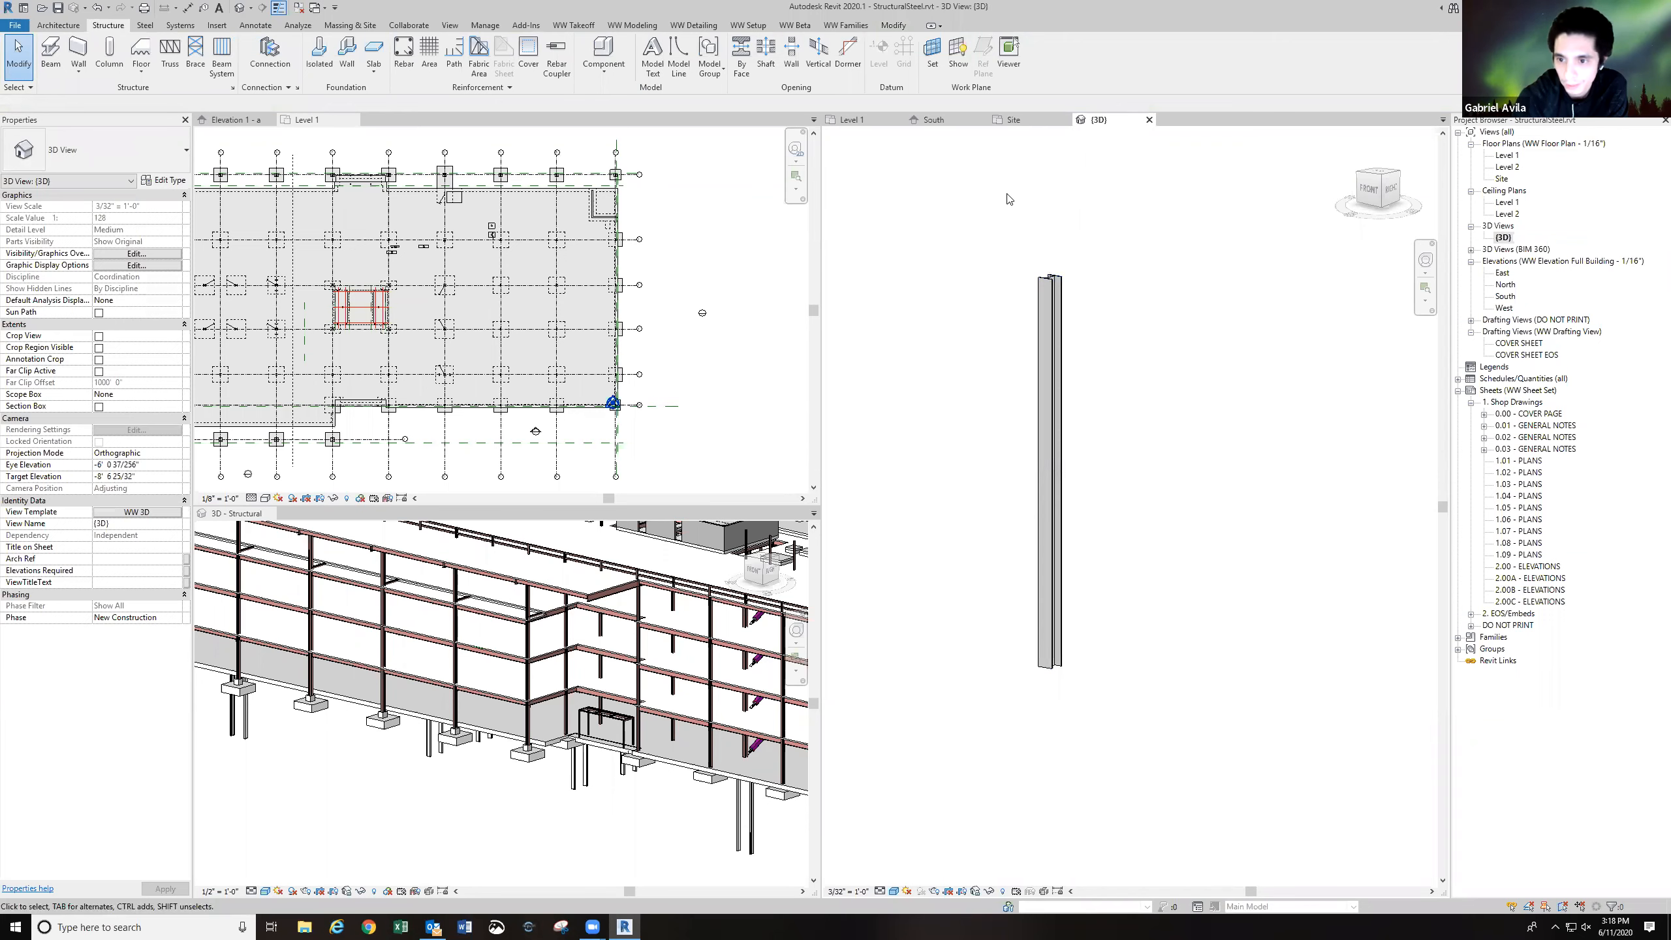
{"action": "left_click", "coordinate": [851, 119]}
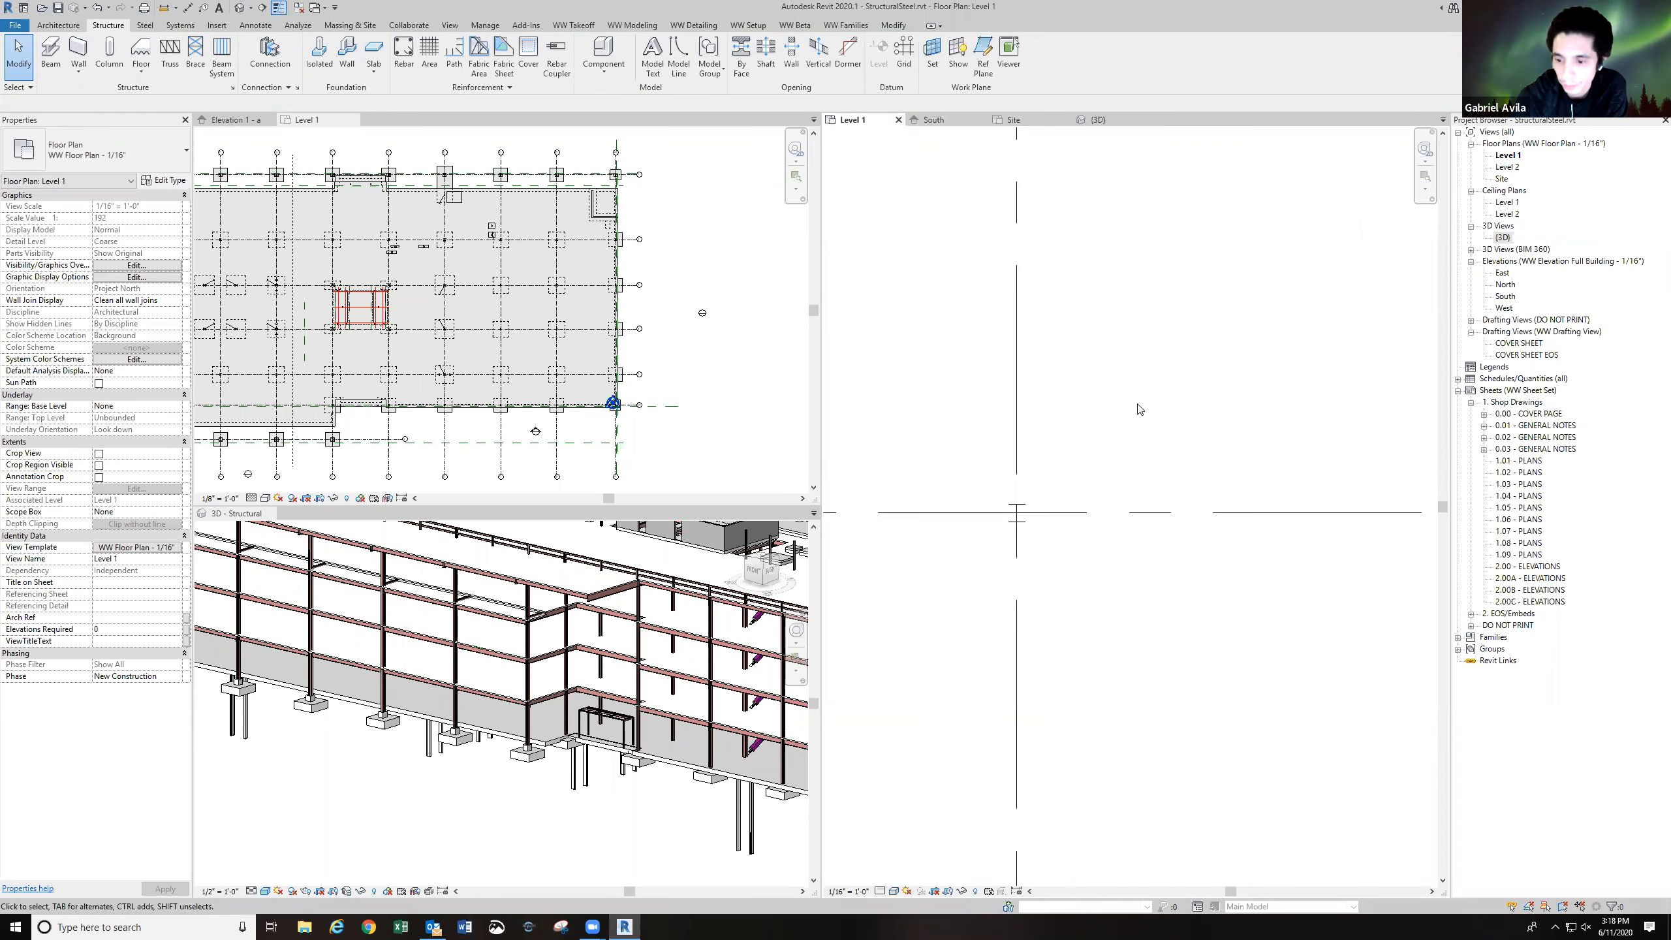
Start placing W10X54 structural columns at grid intersections, with the whole Level 1 grid in view for selection.
{"action": "scroll", "coordinate": [1132, 411], "scroll_direction": "down", "scroll_amount": 3}
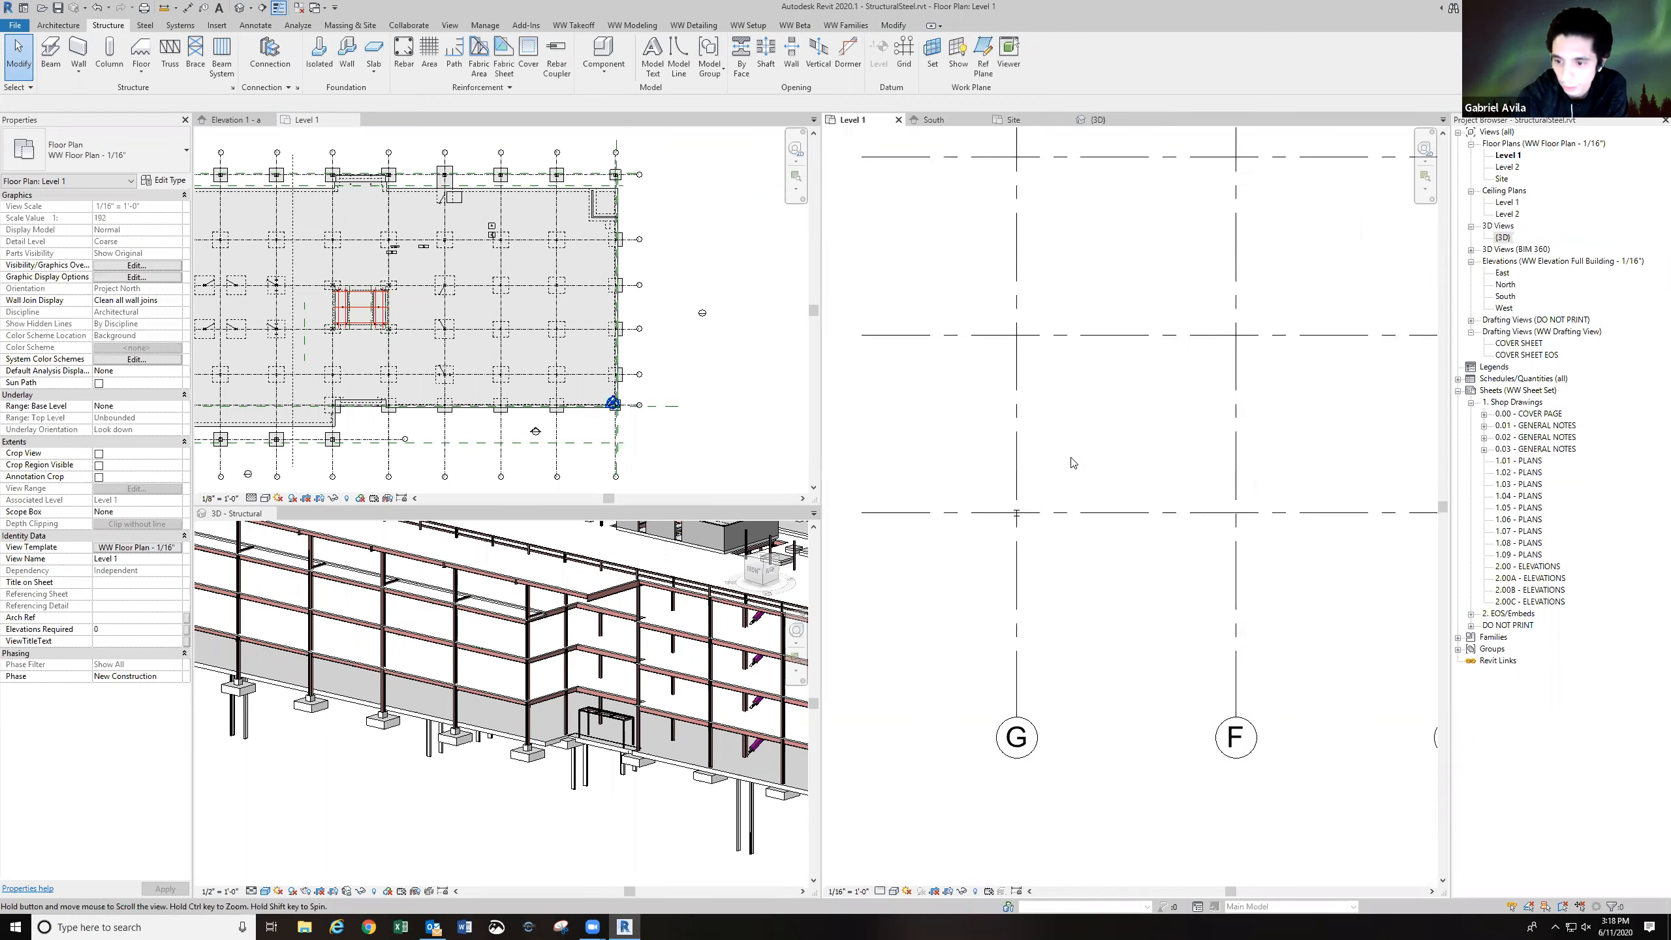
{"action": "scroll", "coordinate": [1070, 474], "scroll_direction": "down", "scroll_amount": 3}
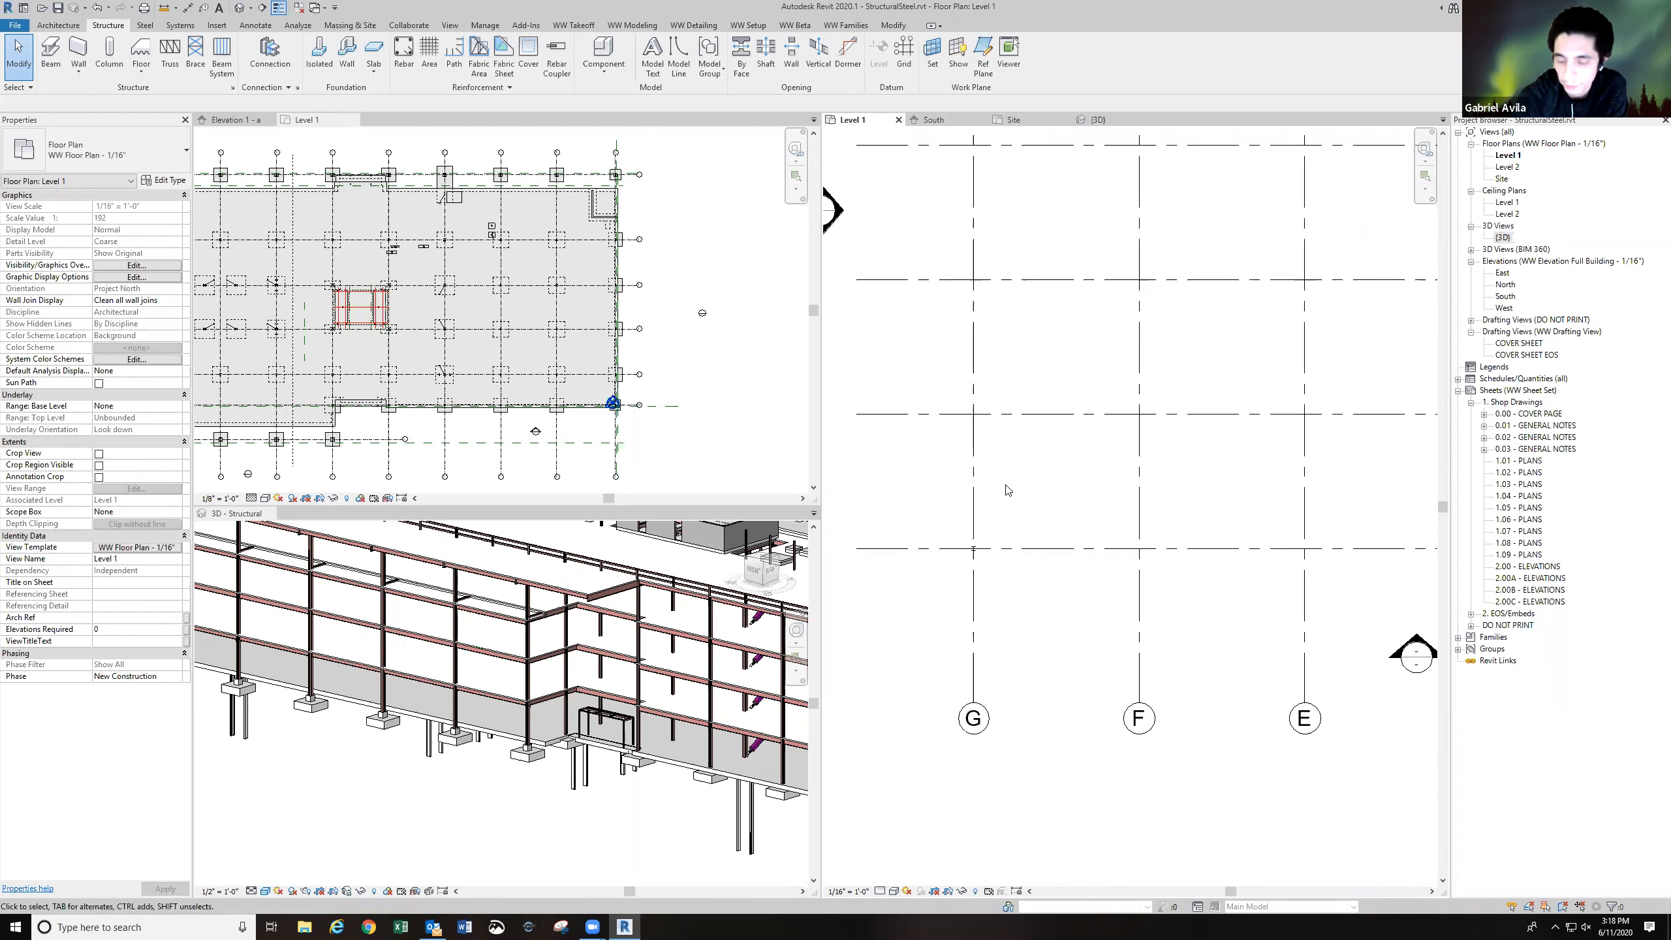
{"action": "left_click", "coordinate": [117, 61]}
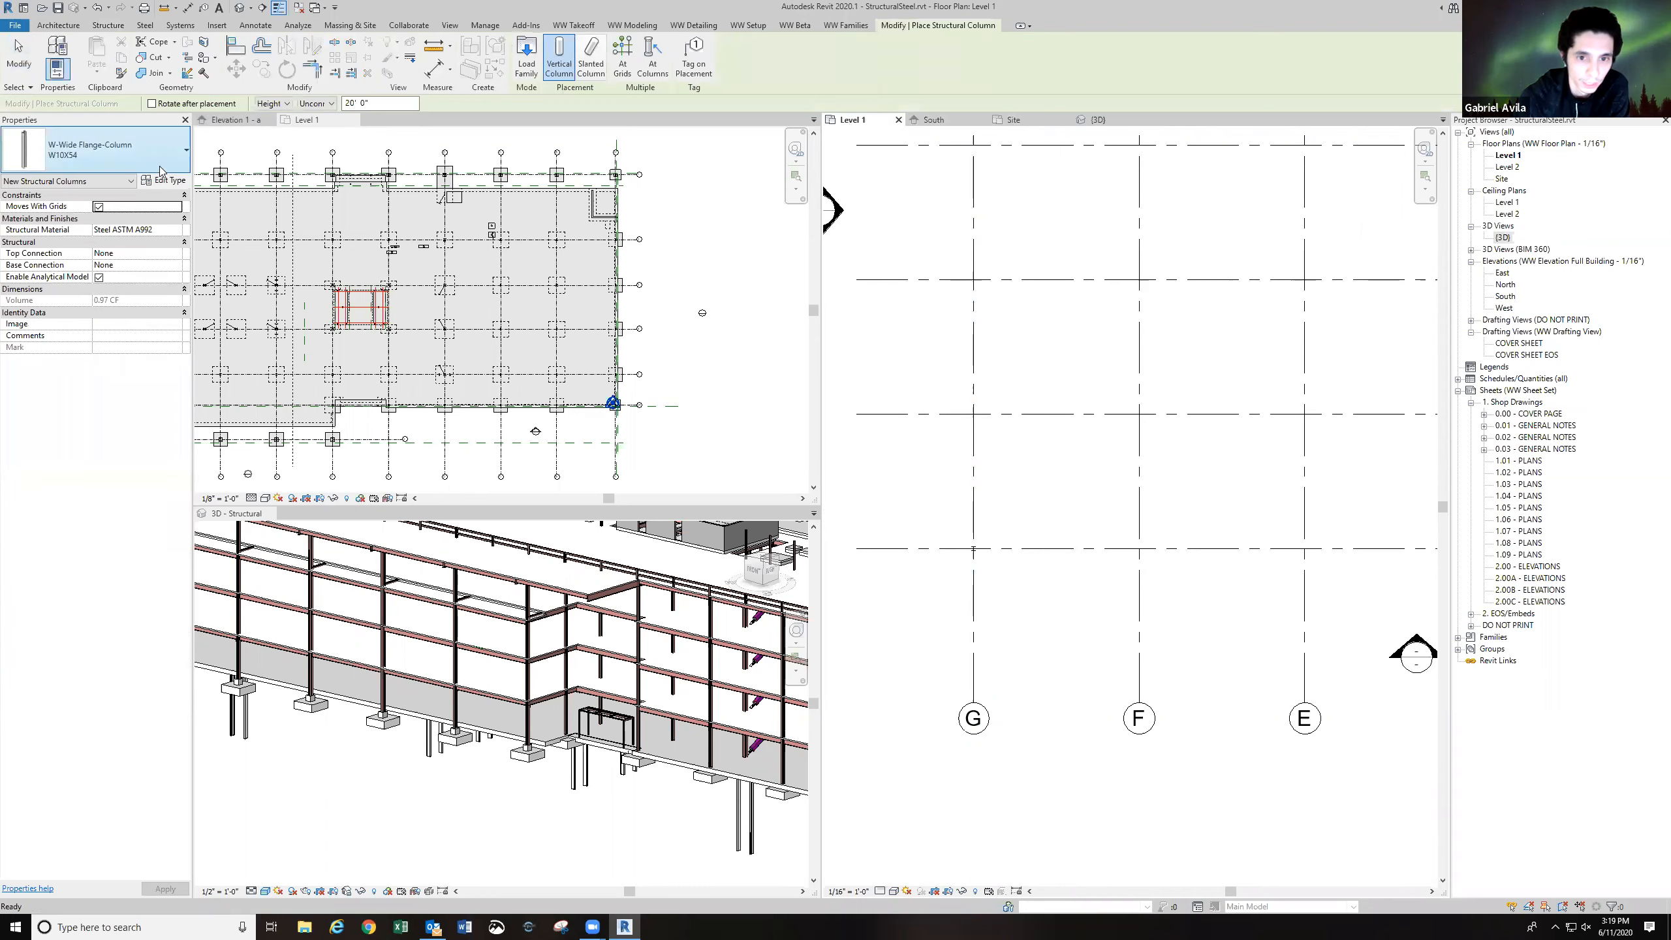
{"action": "left_click", "coordinate": [624, 68]}
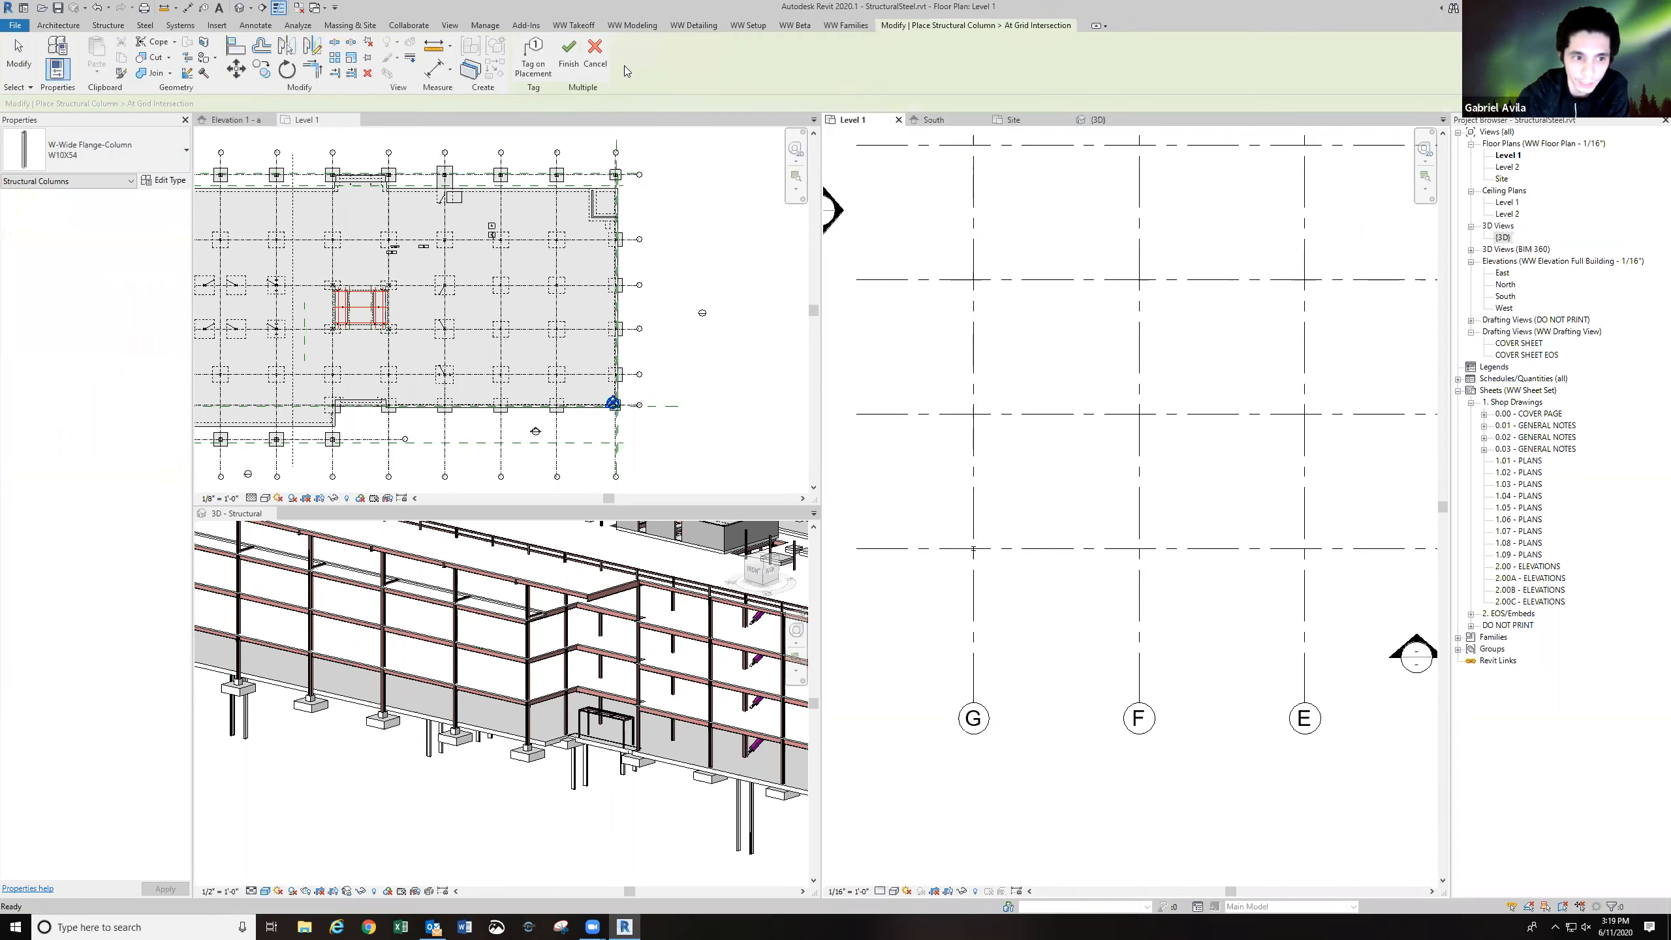
{"action": "middle_click_drag", "start_coordinate": [860, 310], "coordinate": [842, 324]}
{"action": "scroll", "coordinate": [843, 324], "scroll_direction": "down", "scroll_amount": 4}
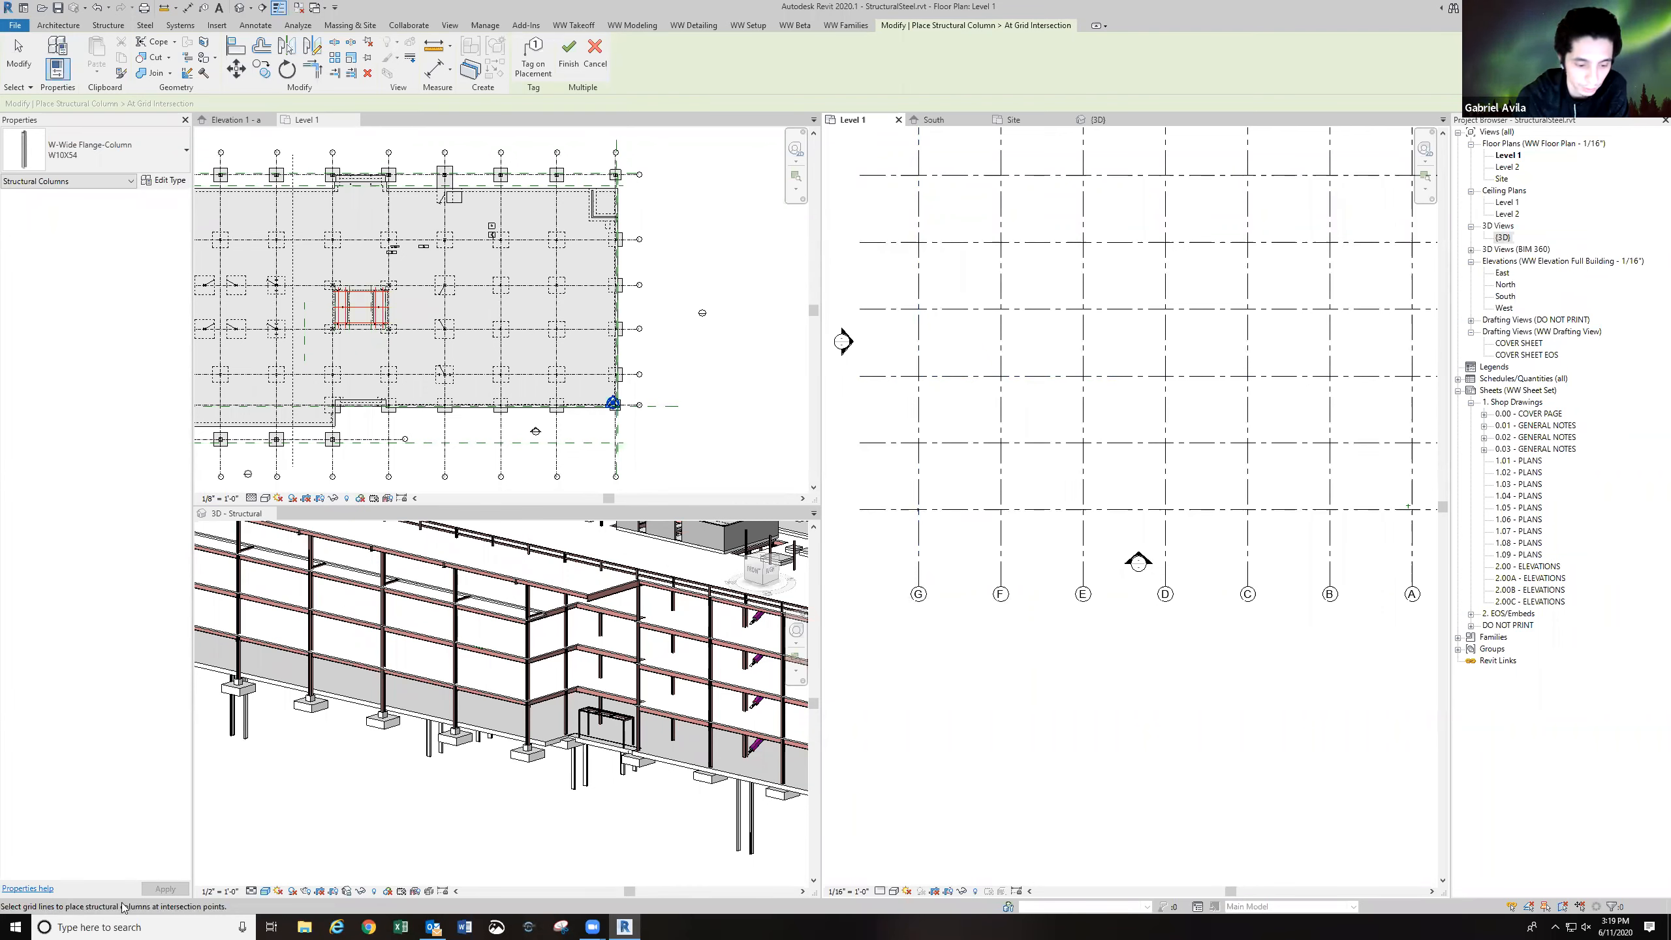
{"action": "scroll", "coordinate": [951, 707], "scroll_direction": "down", "scroll_amount": 3}
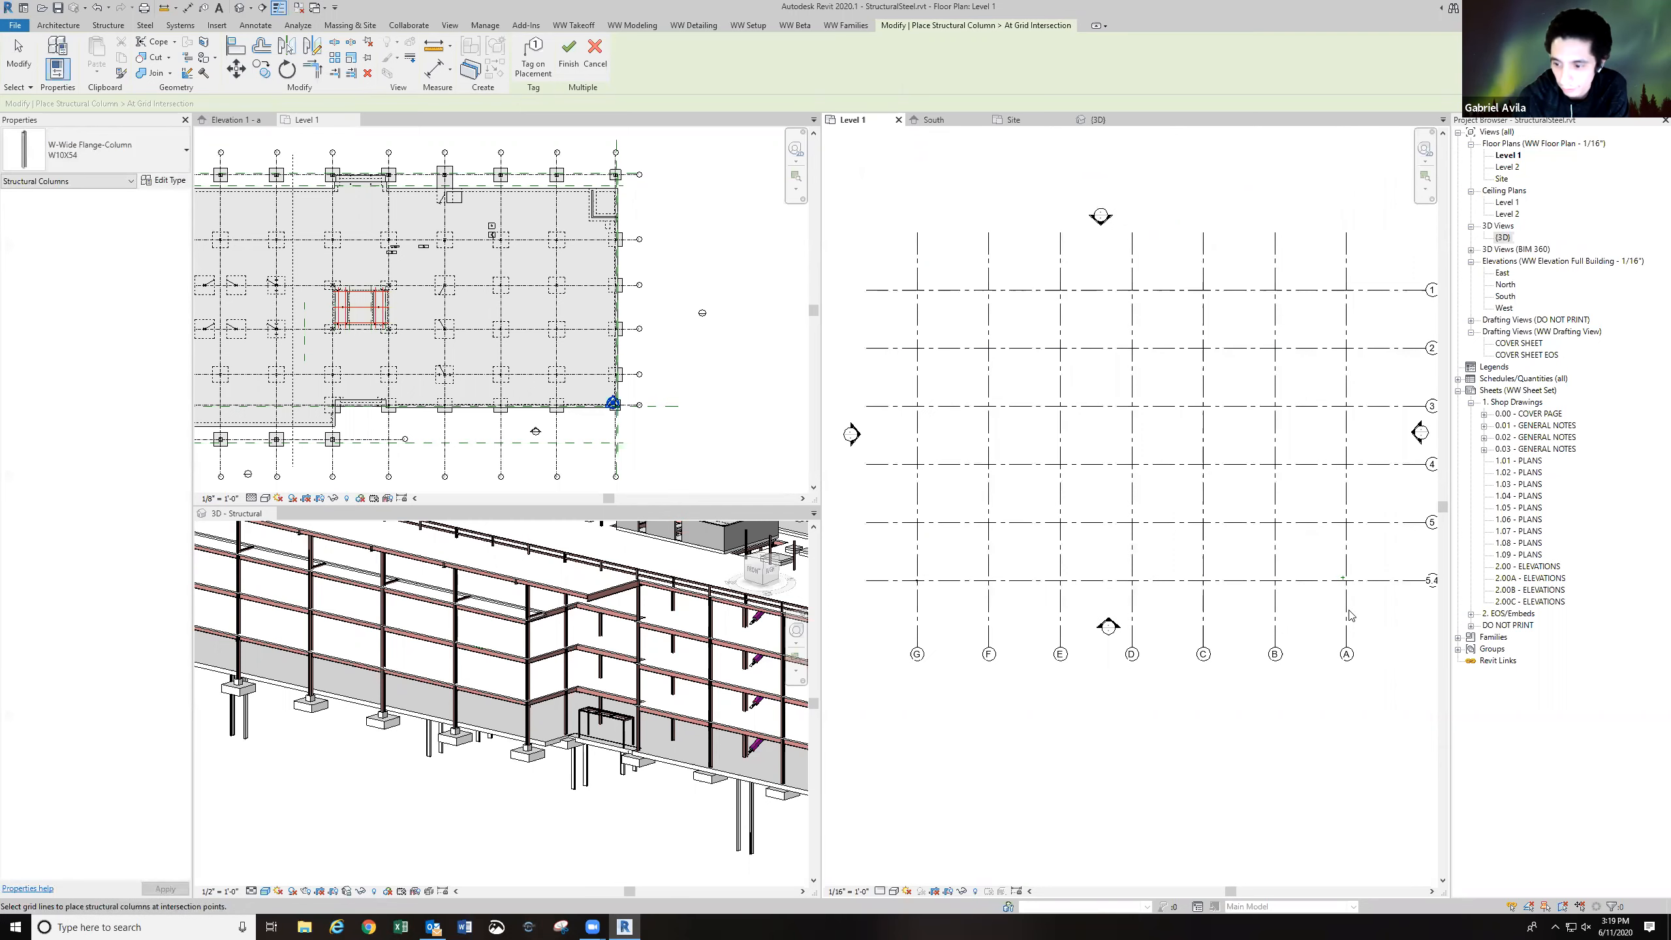
Place W10X54 wide flange columns at every intersection of grids A–G and 1–5.4 on Level 1, and finish the command.
{"action": "left_click_drag", "start_coordinate": [1373, 627], "coordinate": [893, 261]}
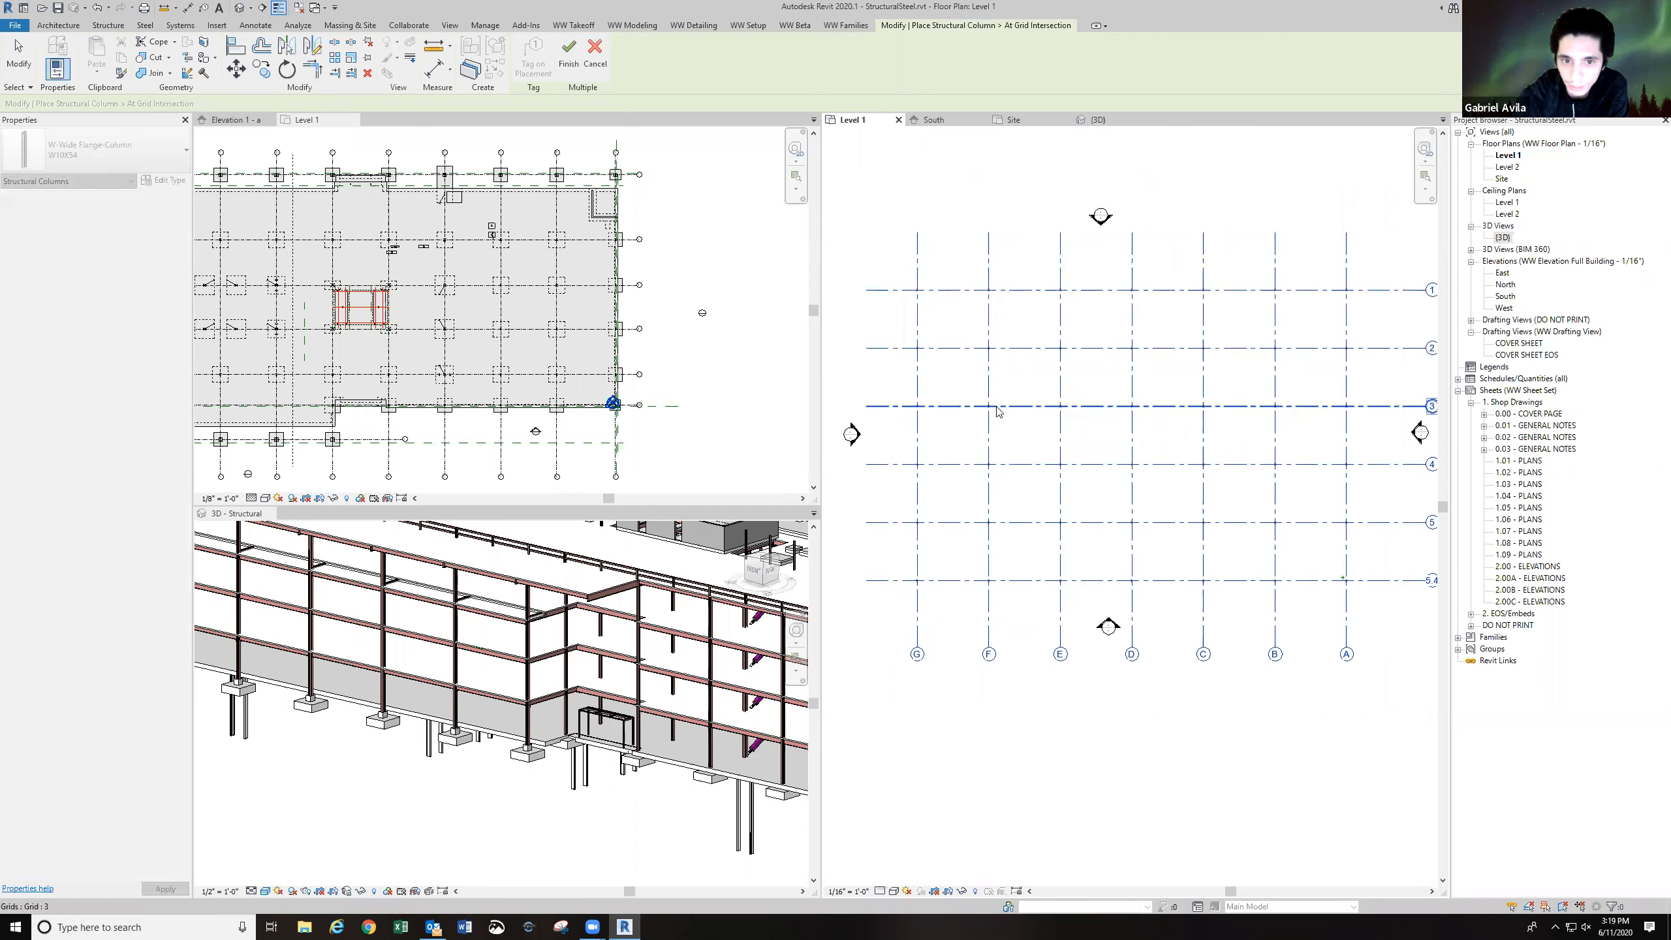
{"action": "left_click", "coordinate": [564, 64]}
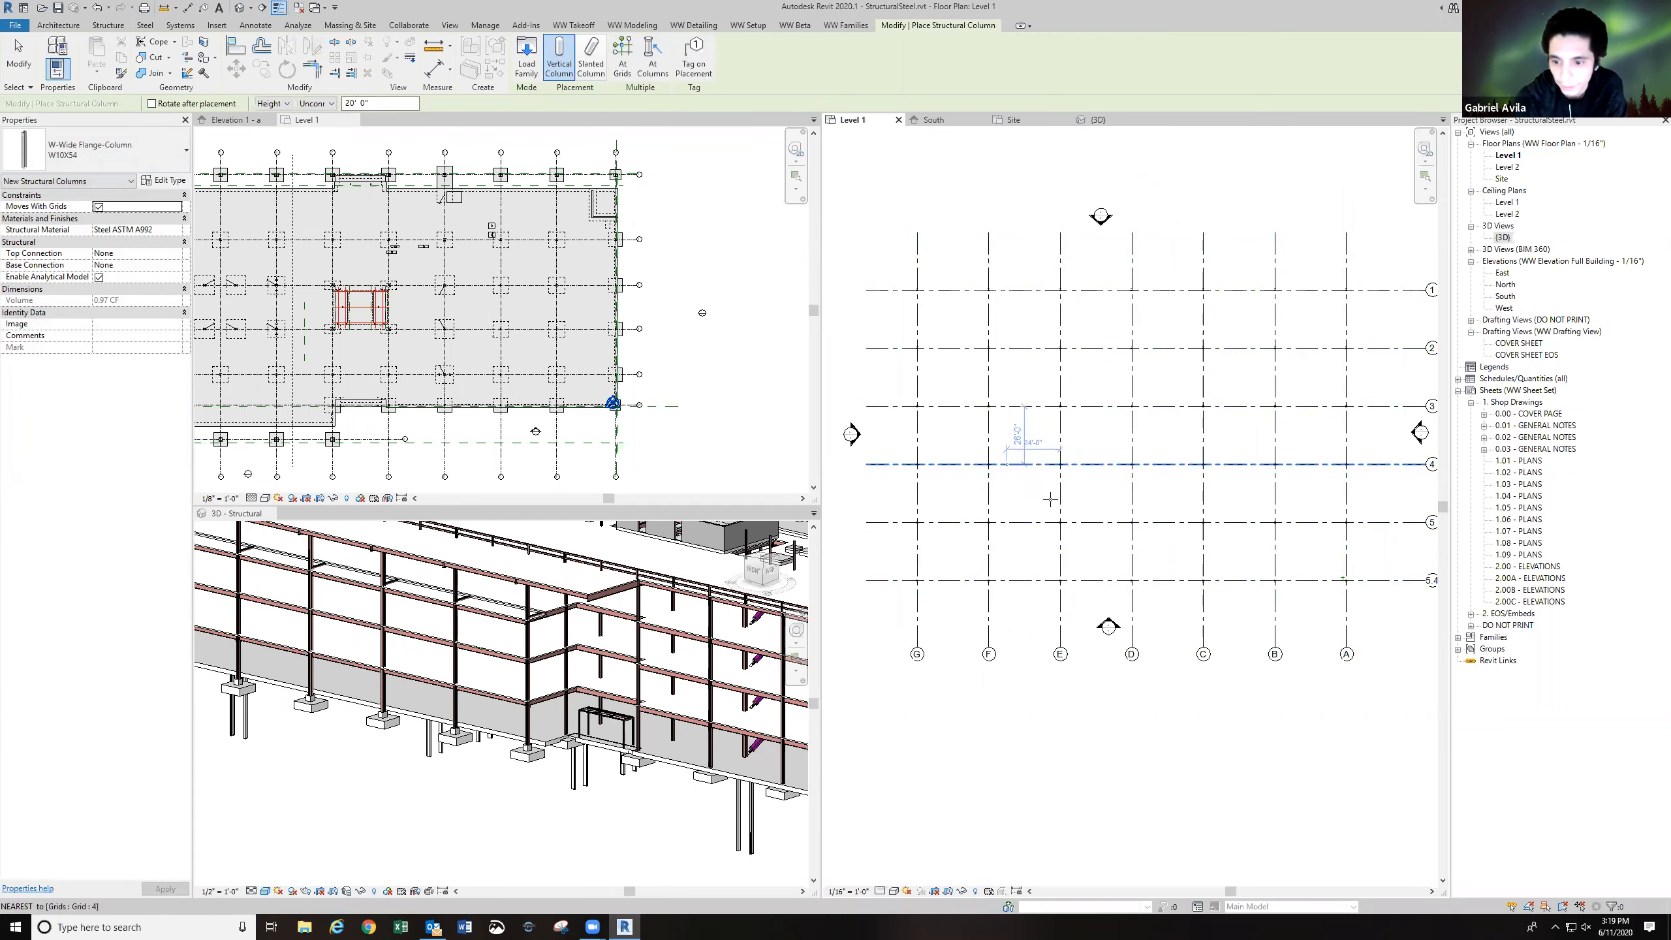
{"action": "scroll", "coordinate": [945, 504], "scroll_direction": "up", "scroll_amount": 8}
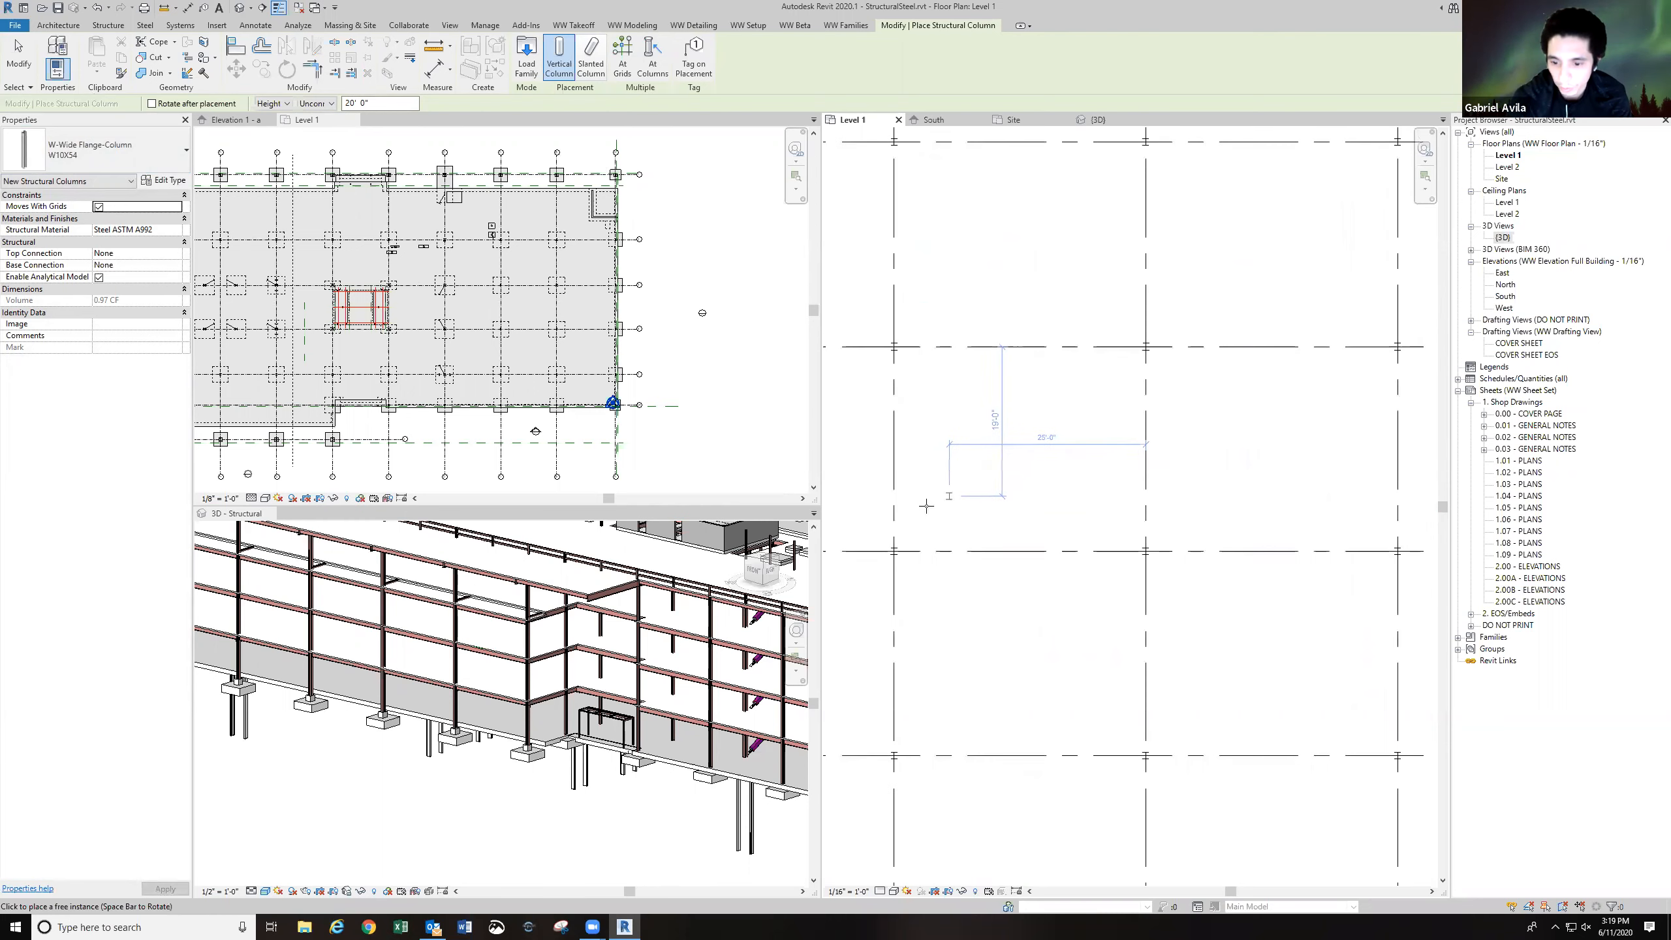
{"action": "scroll", "coordinate": [929, 559], "scroll_direction": "down", "scroll_amount": 5}
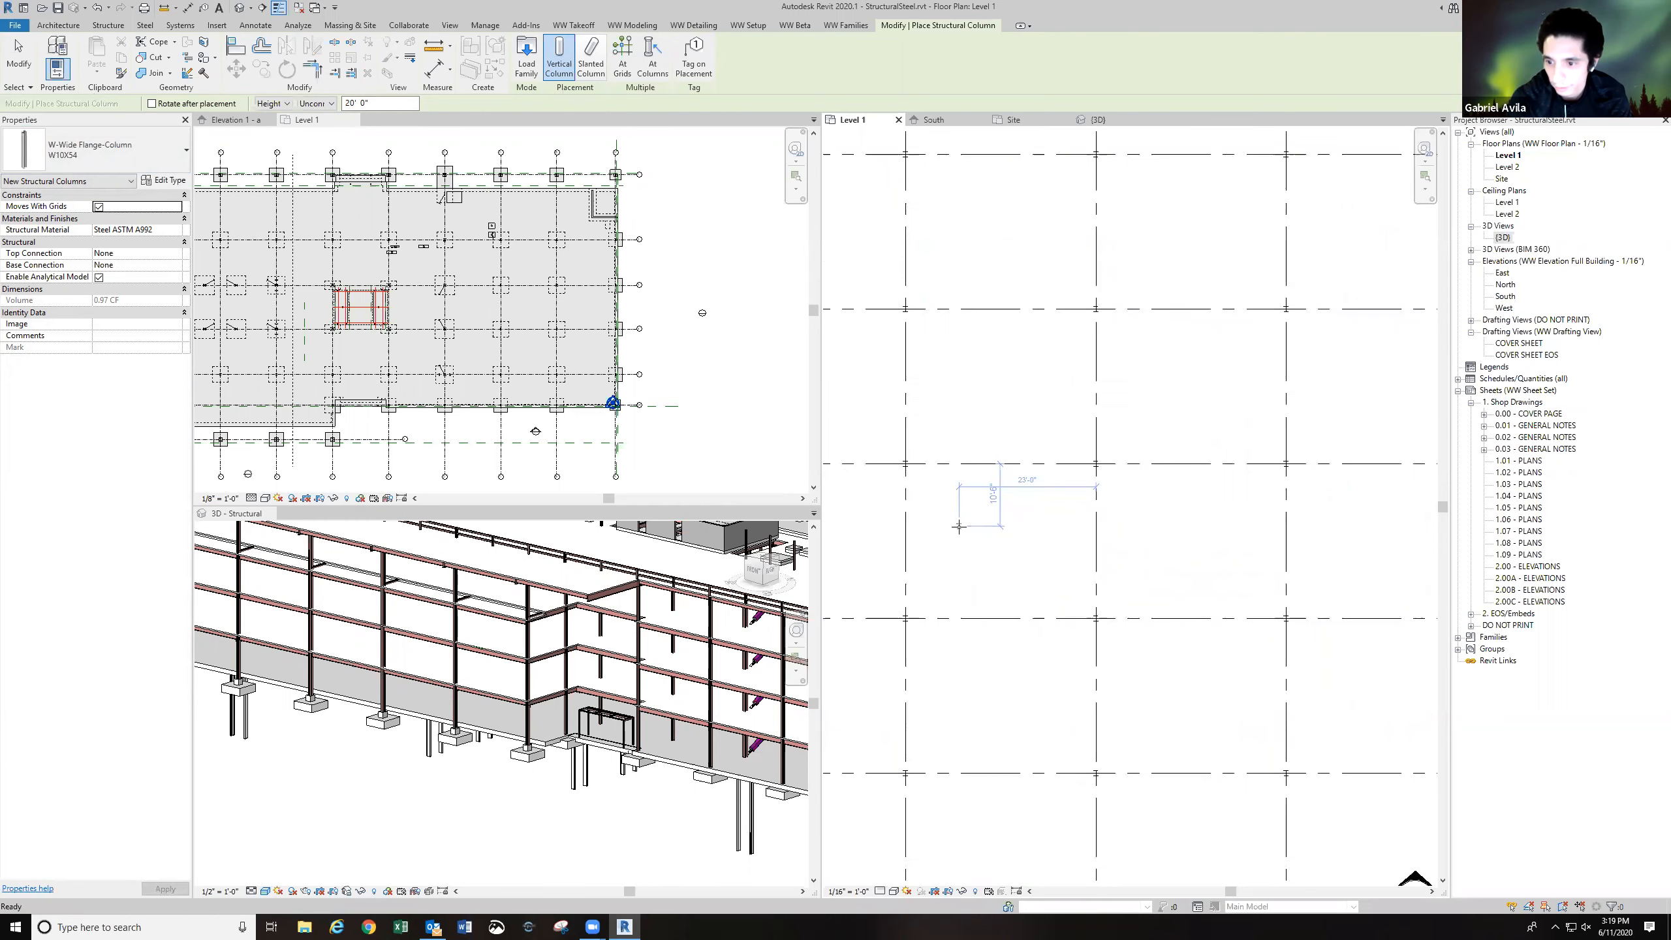
{"action": "key", "text": "Escape"}
{"action": "key", "text": "Escape"}
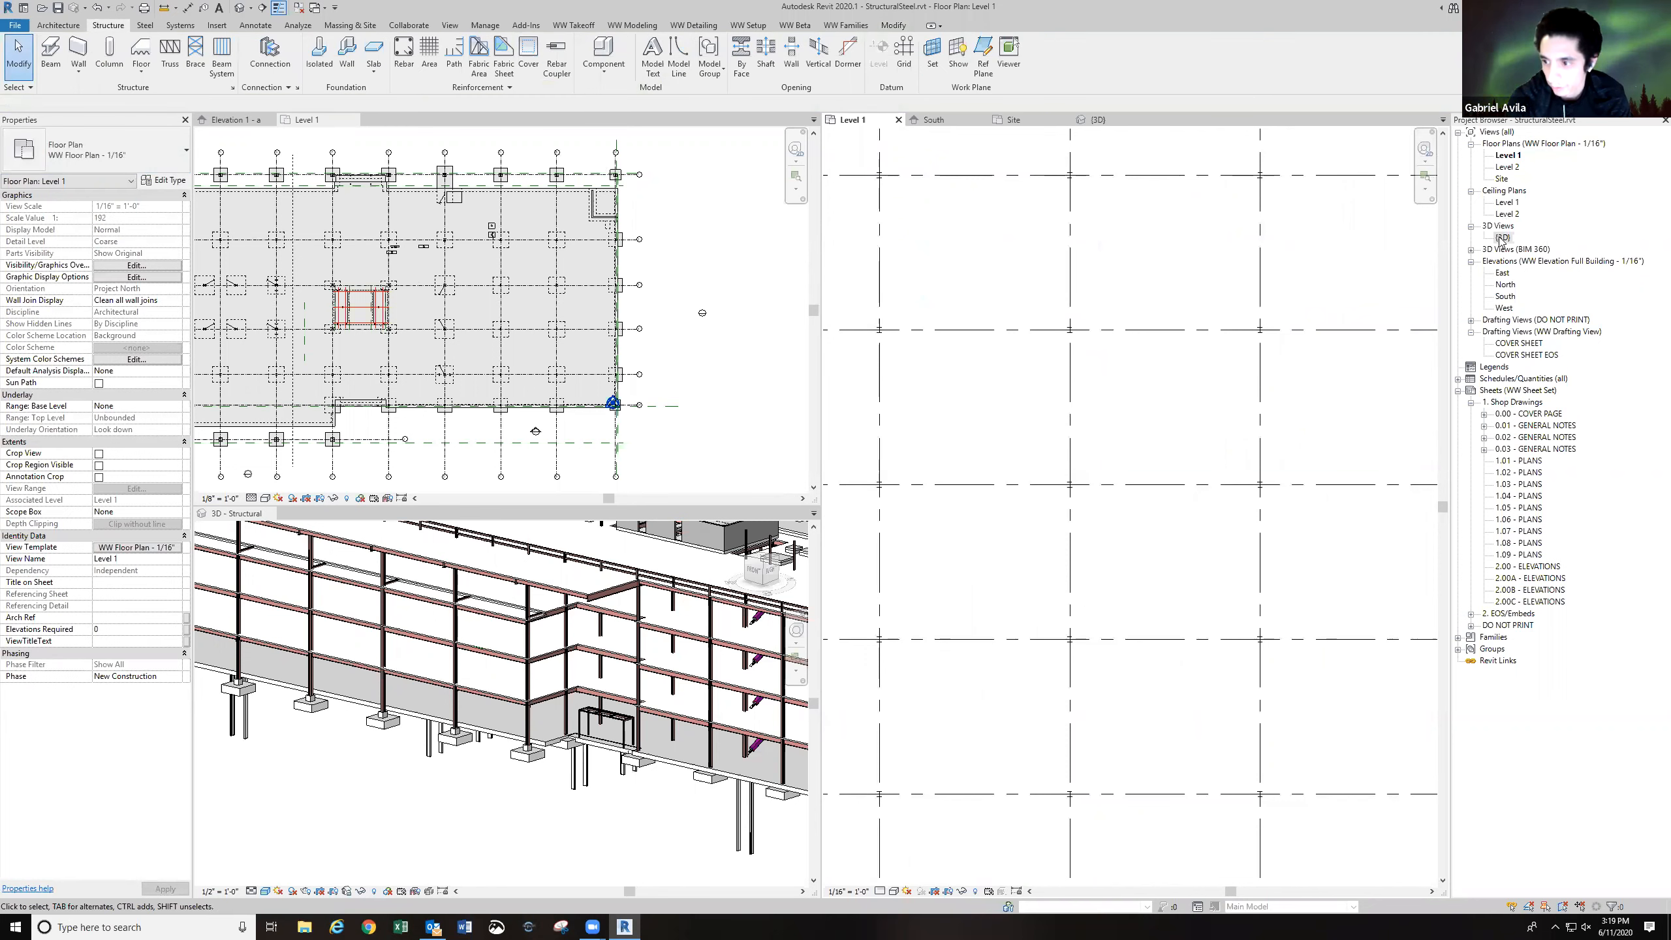
Open the {3D} view and look over the placed columns from an angle.
{"action": "double_click", "coordinate": [1501, 238]}
{"action": "middle_click_drag", "start_coordinate": [1148, 408], "coordinate": [1118, 470], "text": "shift"}
{"action": "mouse_move", "coordinate": [1287, 617]}
{"action": "middle_mouse_down", "text": "shift"}
{"action": "mouse_move", "coordinate": [1216, 642]}
{"action": "mouse_move", "coordinate": [1255, 622]}
{"action": "middle_mouse_up", "text": "shift"}
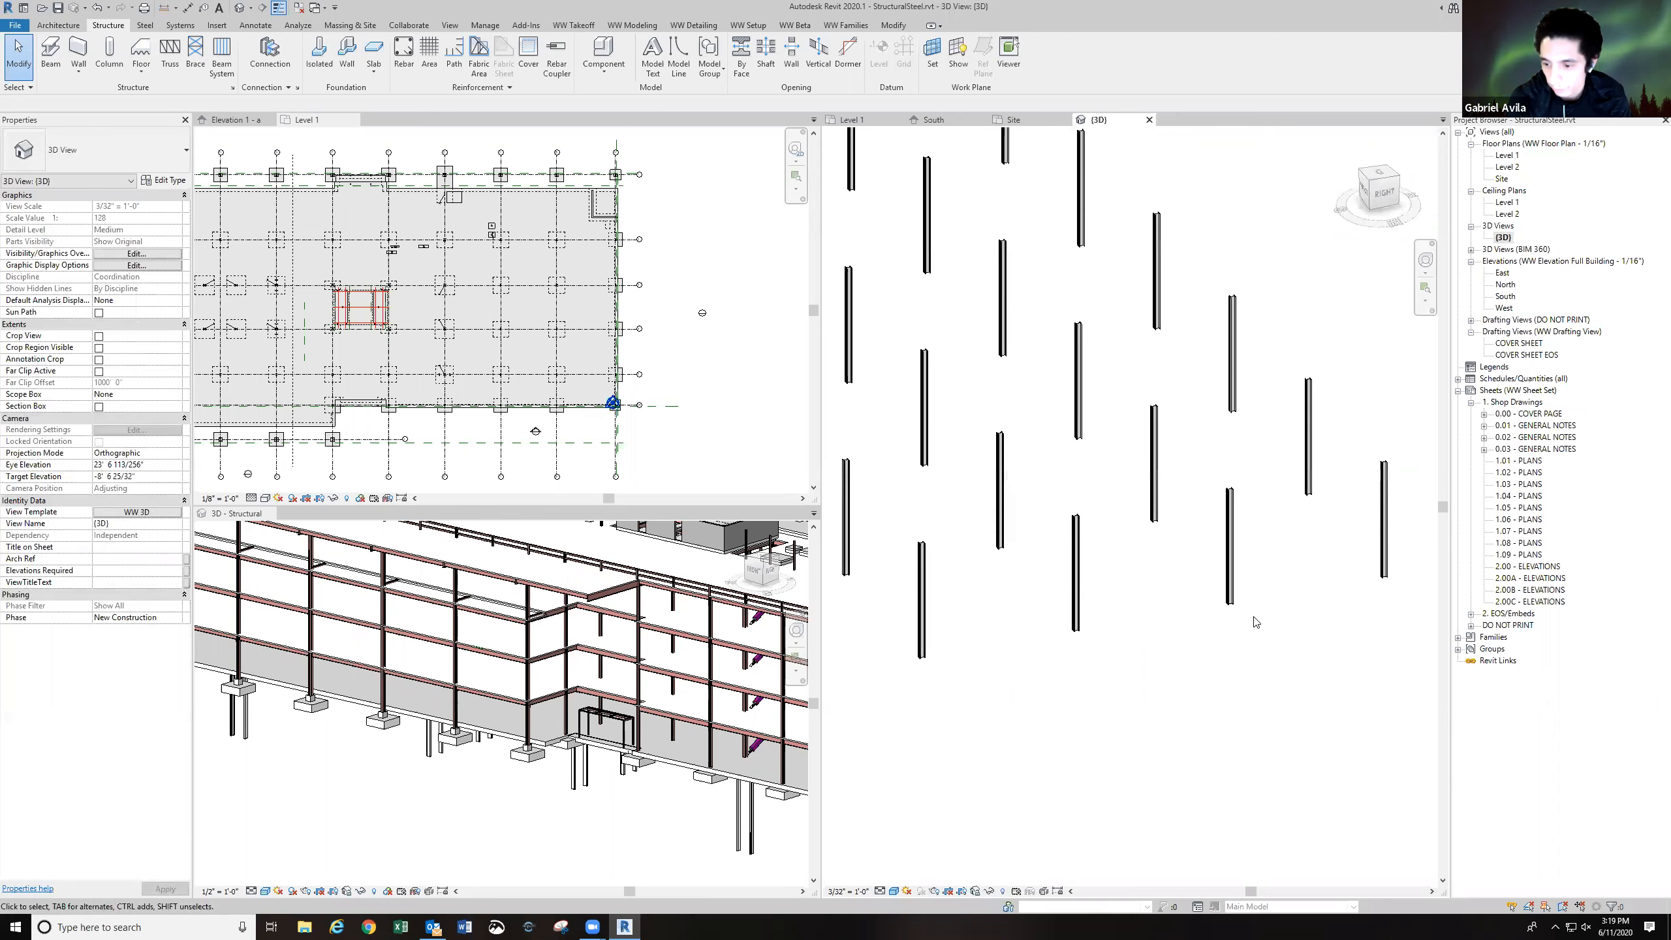
Change the column at grid intersection A-2 to type W10X39 and check its profile up close.
{"action": "left_click", "coordinate": [1228, 596]}
{"action": "scroll", "coordinate": [1240, 470], "scroll_direction": "up", "scroll_amount": 5}
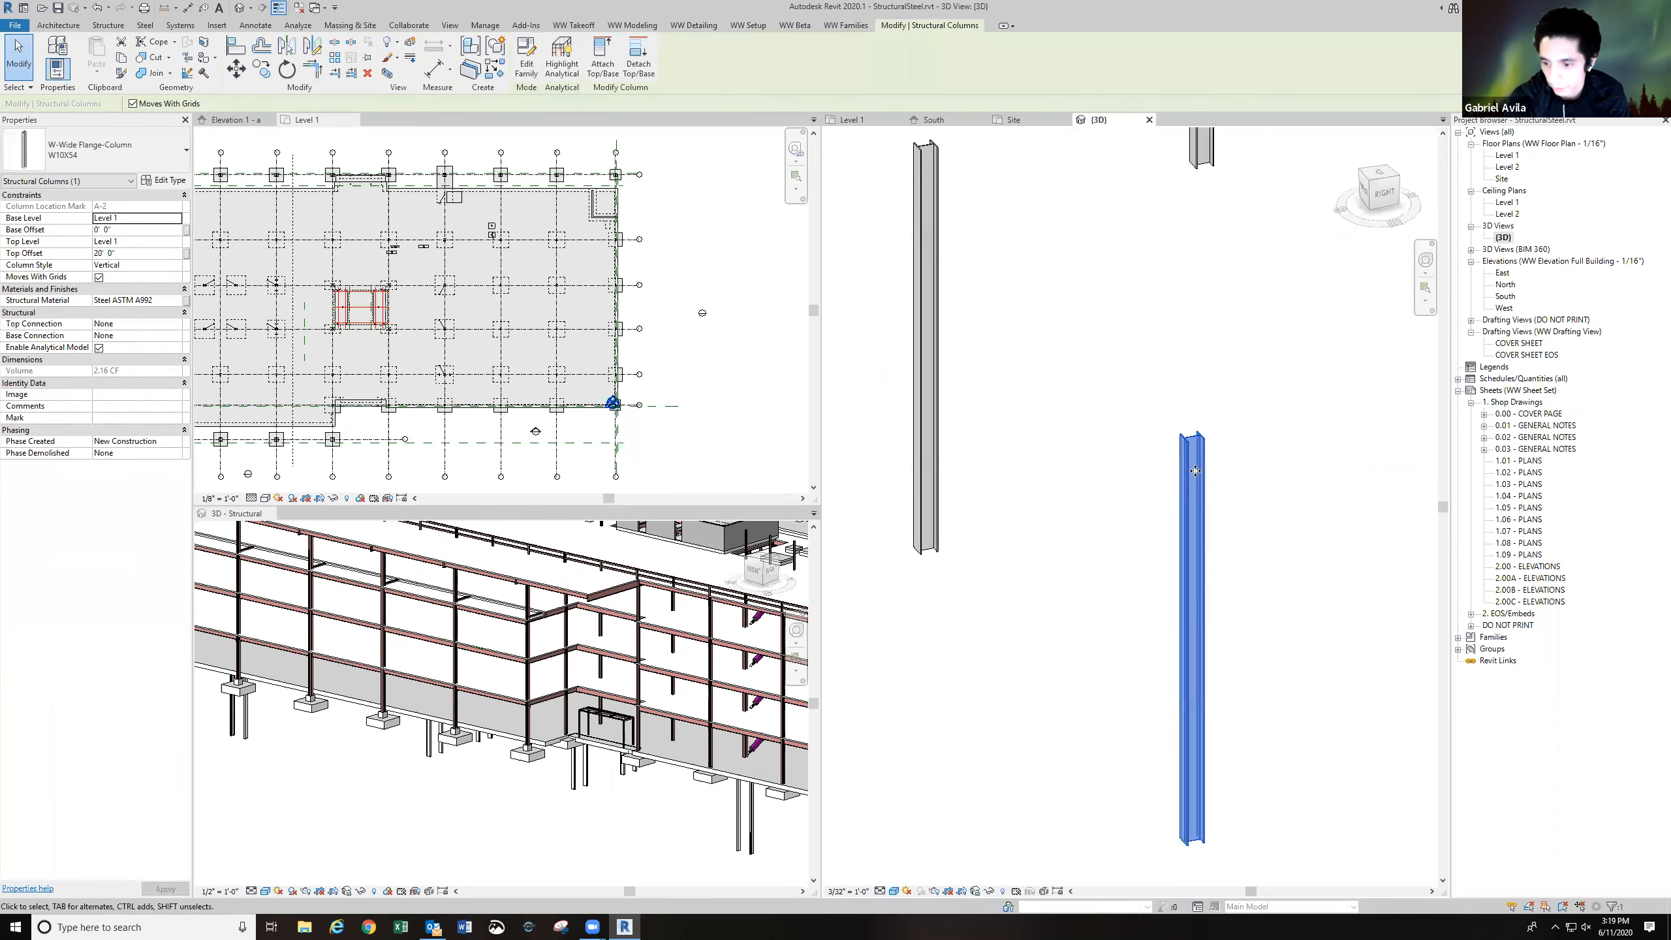
{"action": "scroll", "coordinate": [1237, 507], "scroll_direction": "down", "scroll_amount": 3}
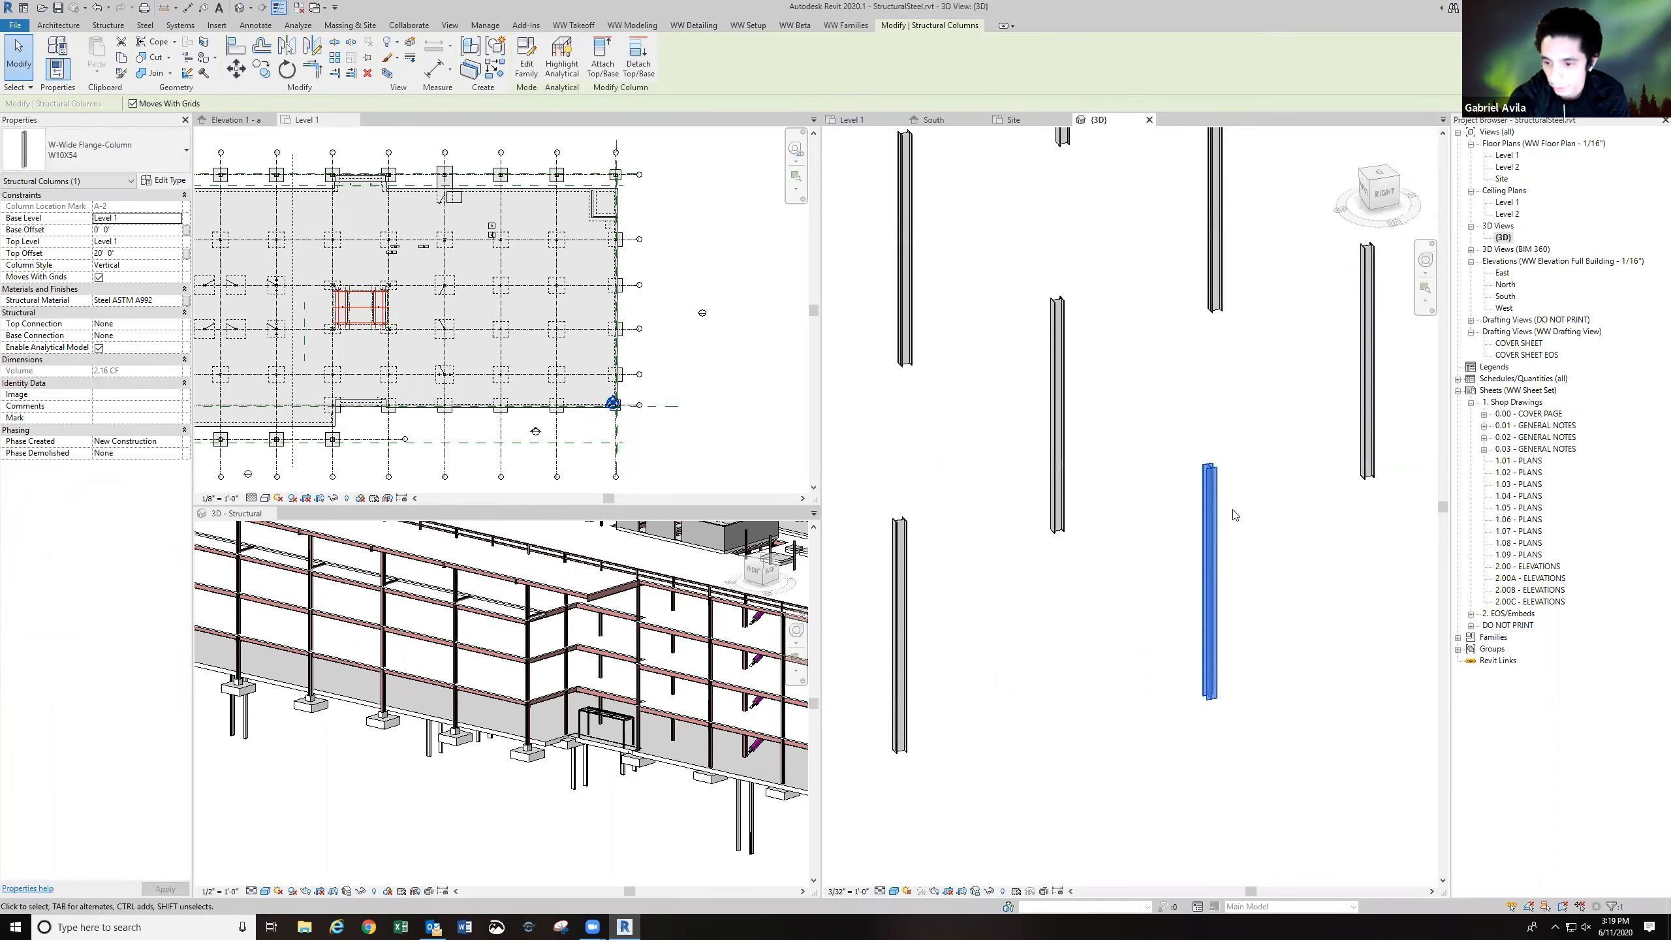
{"action": "scroll", "coordinate": [1218, 467], "scroll_direction": "down", "scroll_amount": 2}
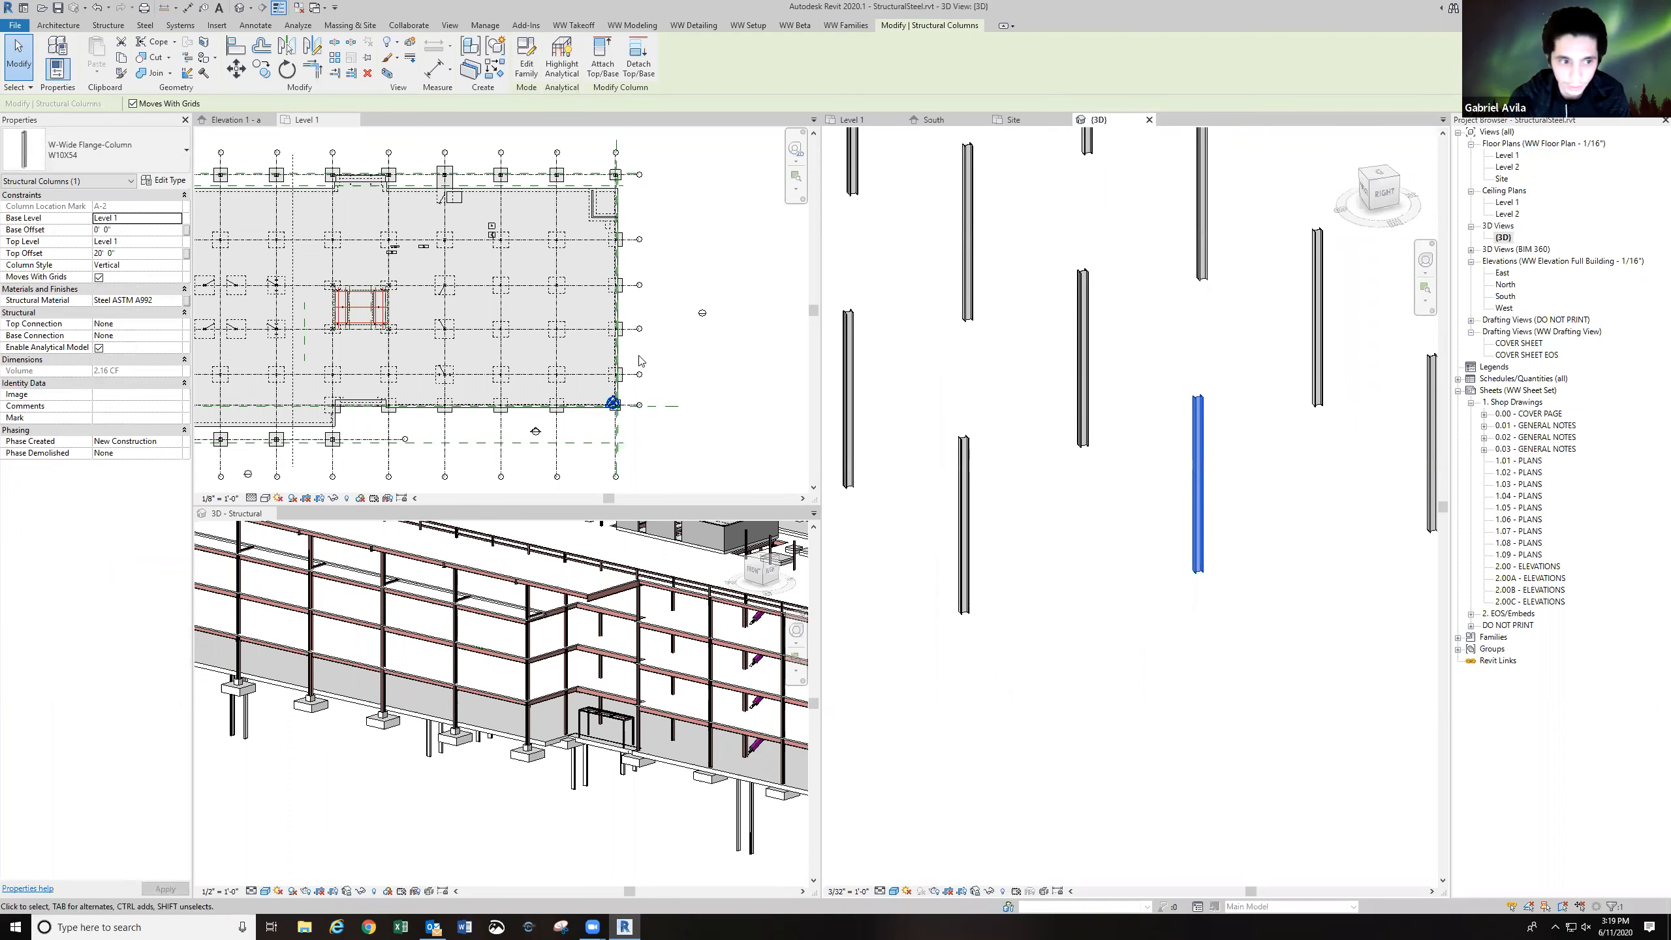
{"action": "left_click", "coordinate": [135, 150]}
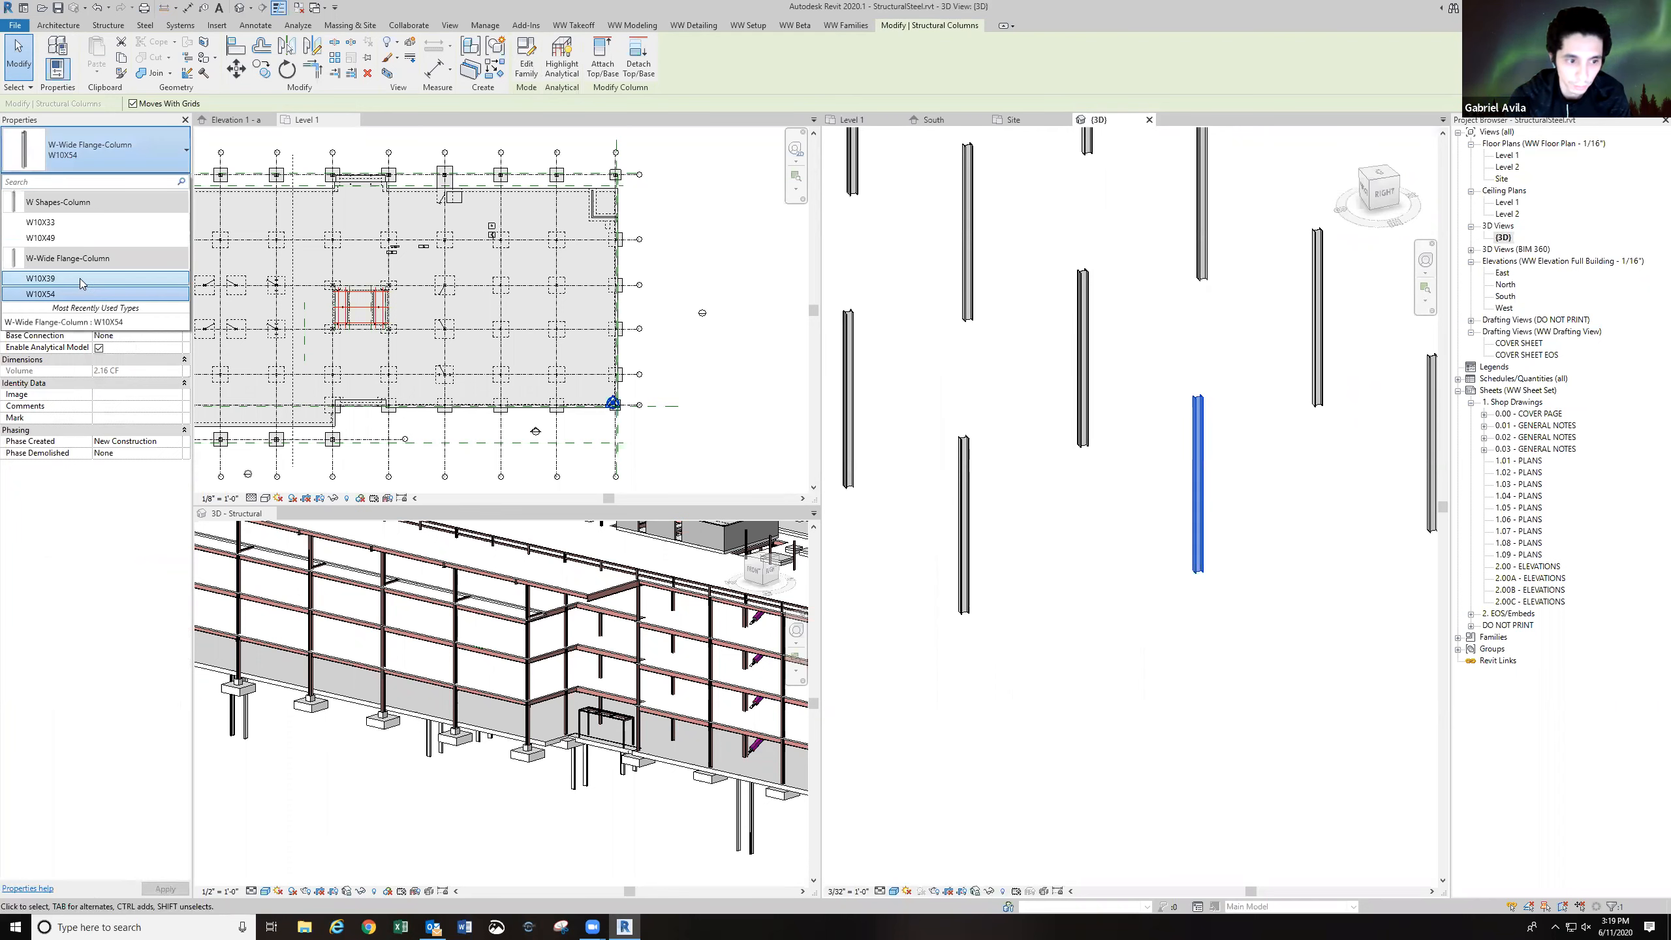
{"action": "left_click", "coordinate": [80, 278]}
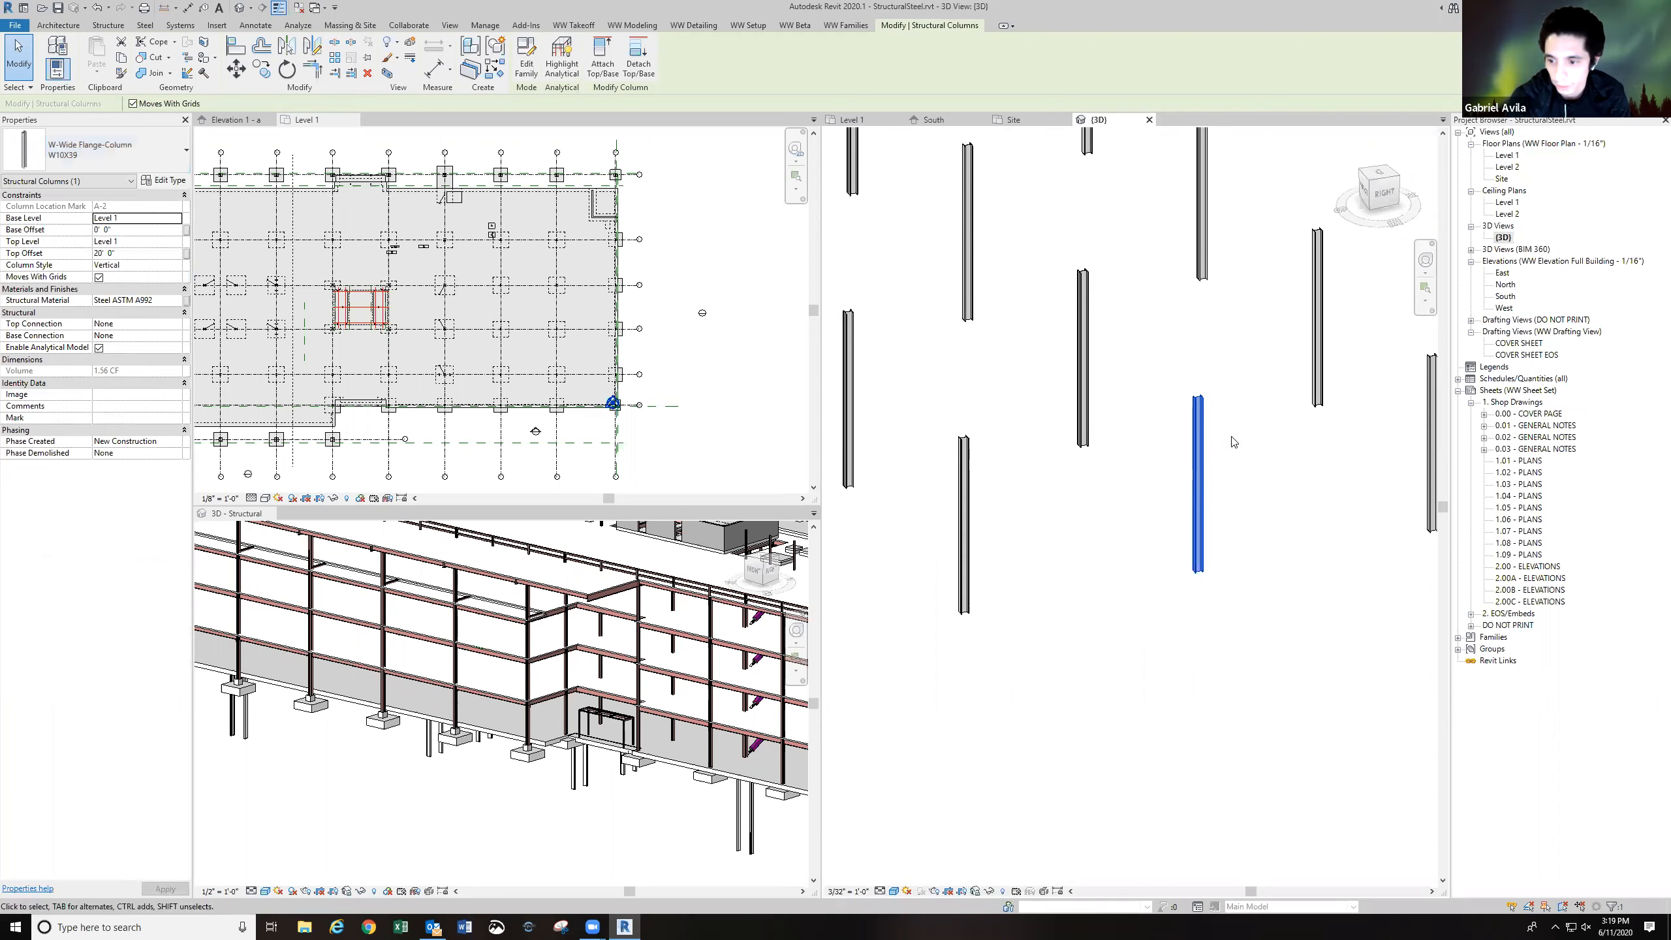
{"action": "scroll", "coordinate": [1232, 438], "scroll_direction": "up", "scroll_amount": 6}
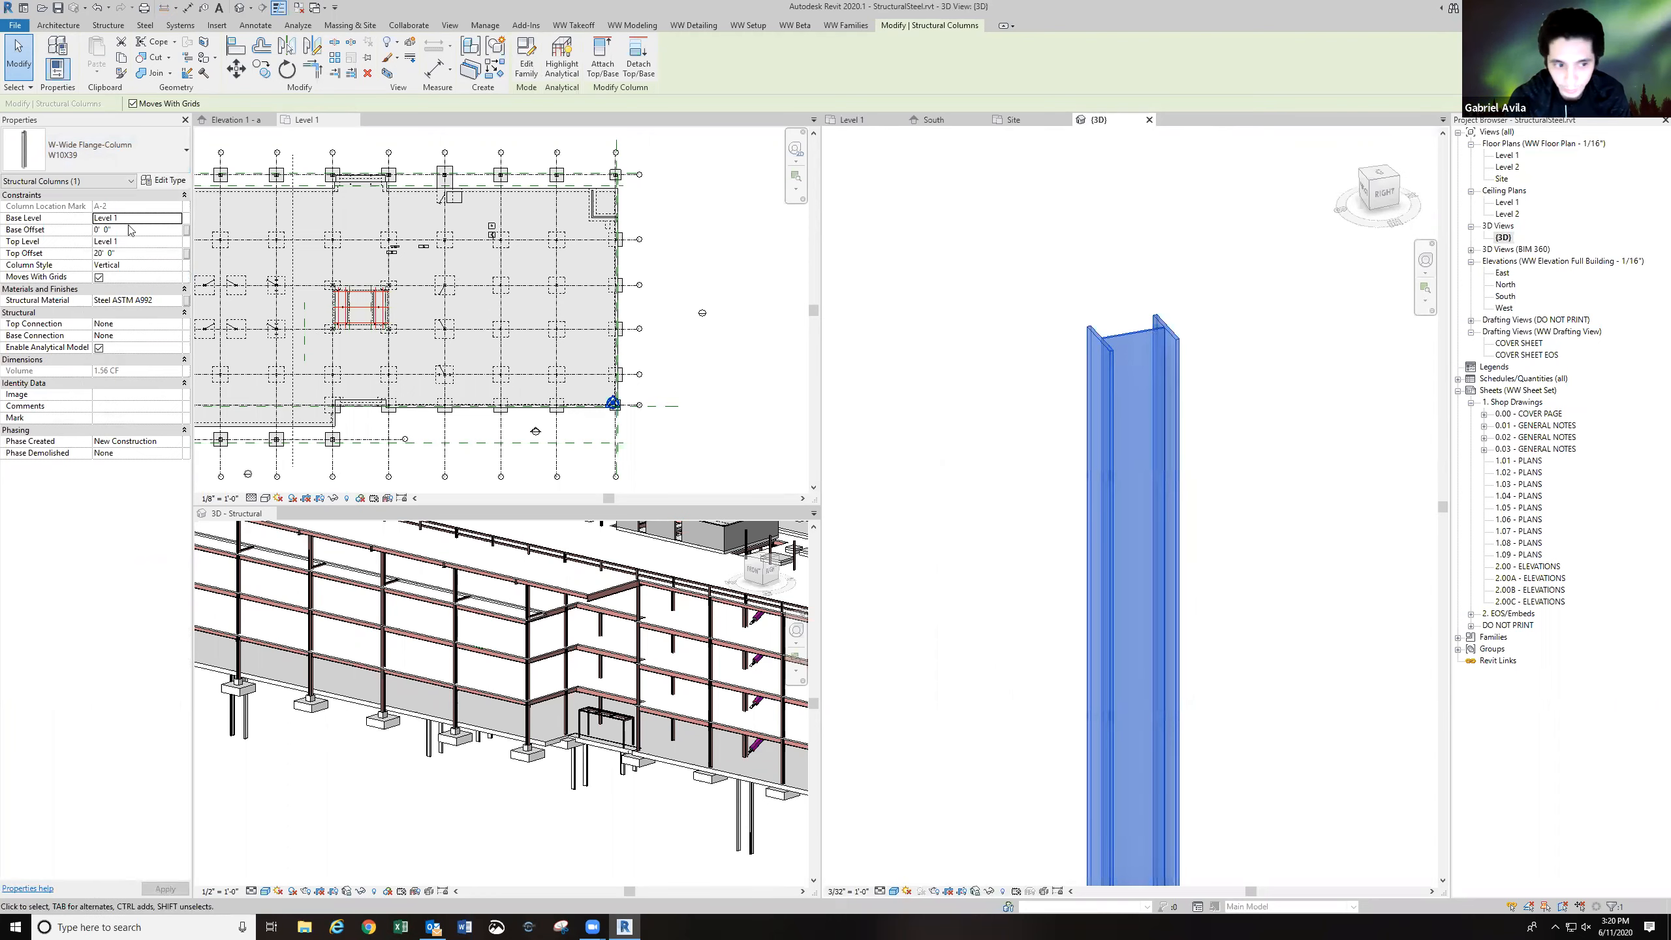
{"action": "scroll", "coordinate": [1092, 353], "scroll_direction": "up", "scroll_amount": 2}
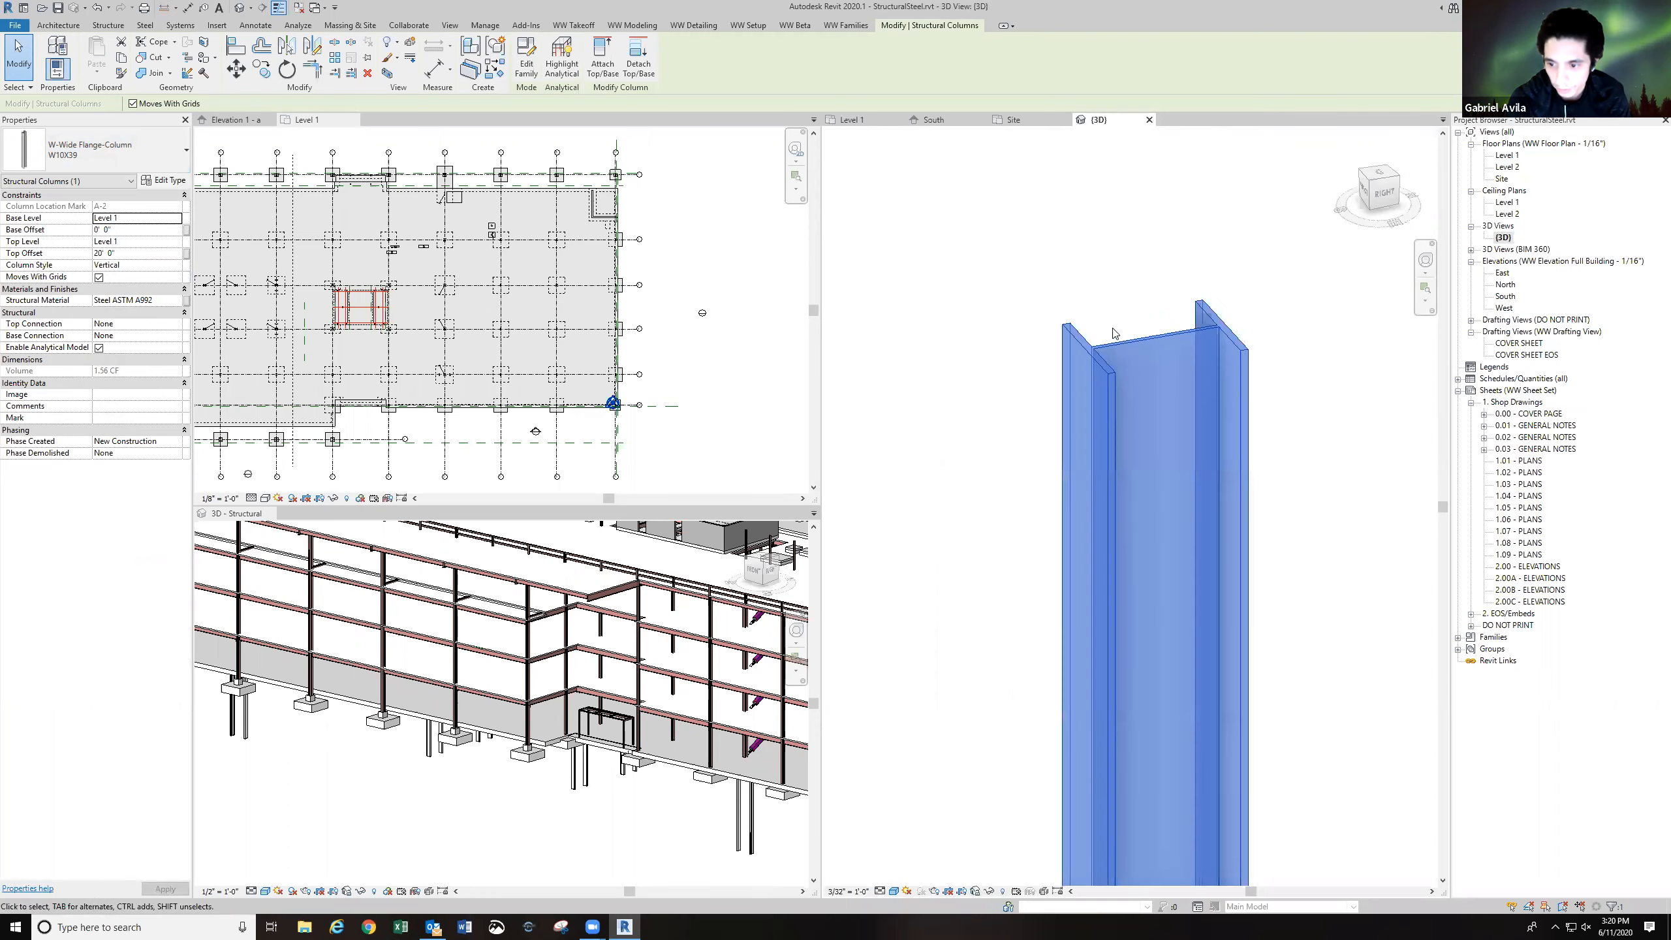
{"action": "scroll", "coordinate": [1165, 356], "scroll_direction": "down", "scroll_amount": 6}
{"action": "scroll", "coordinate": [1166, 356], "scroll_direction": "down", "scroll_amount": 6}
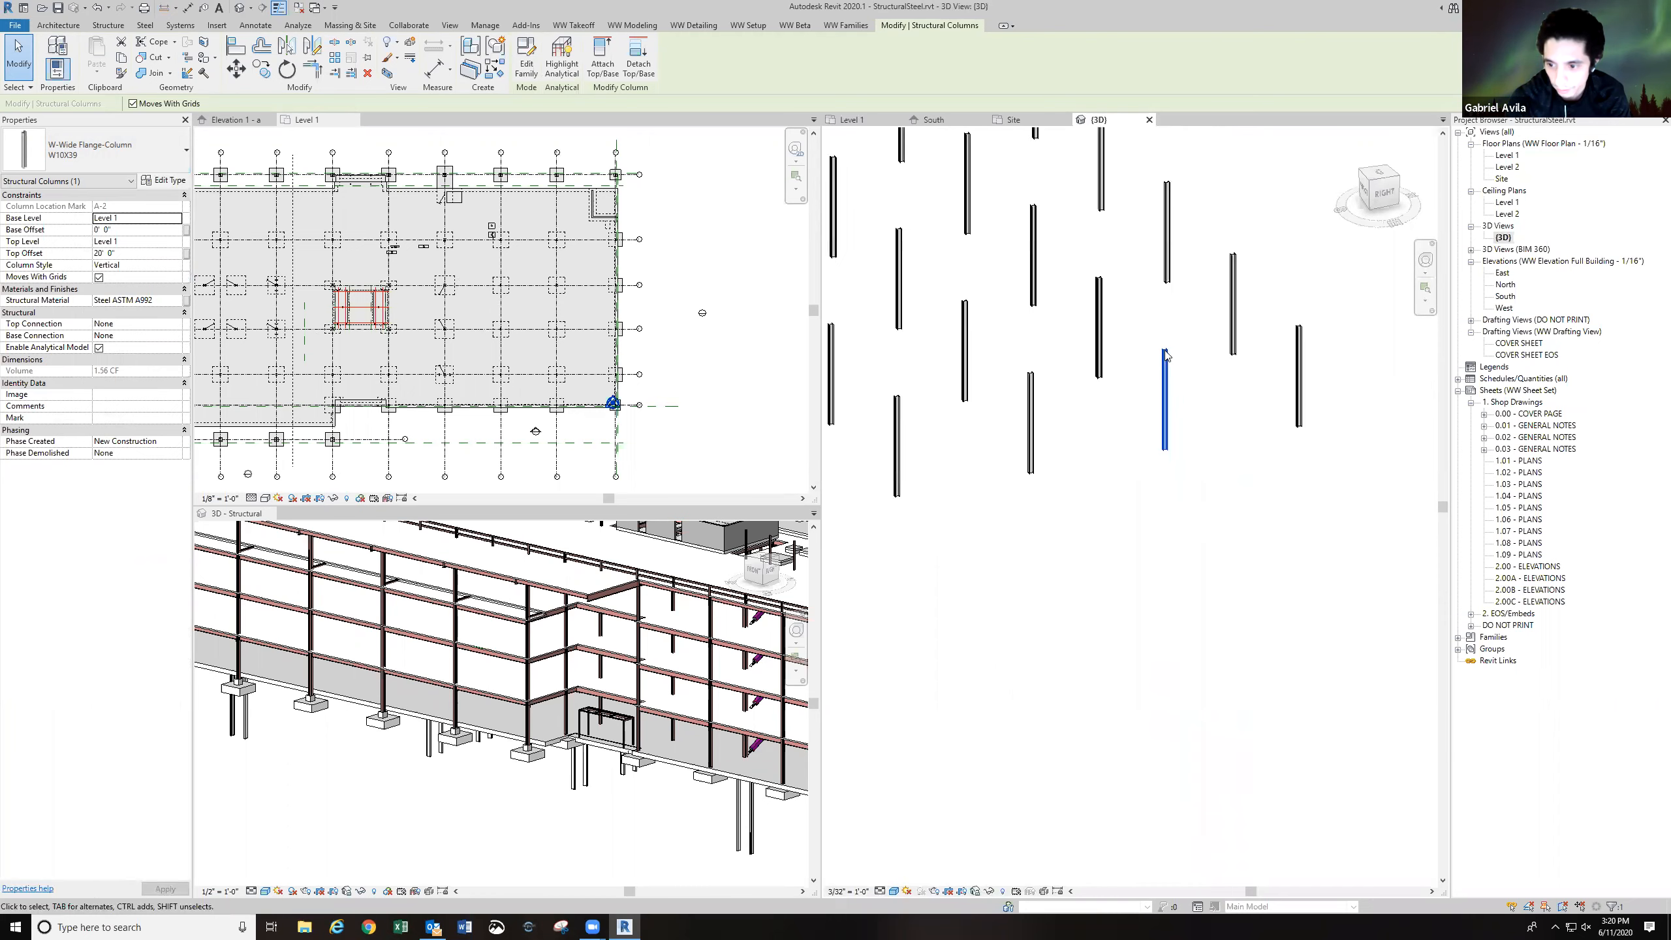
{"action": "middle_click_drag", "start_coordinate": [1177, 408], "coordinate": [1104, 510], "text": "shift"}
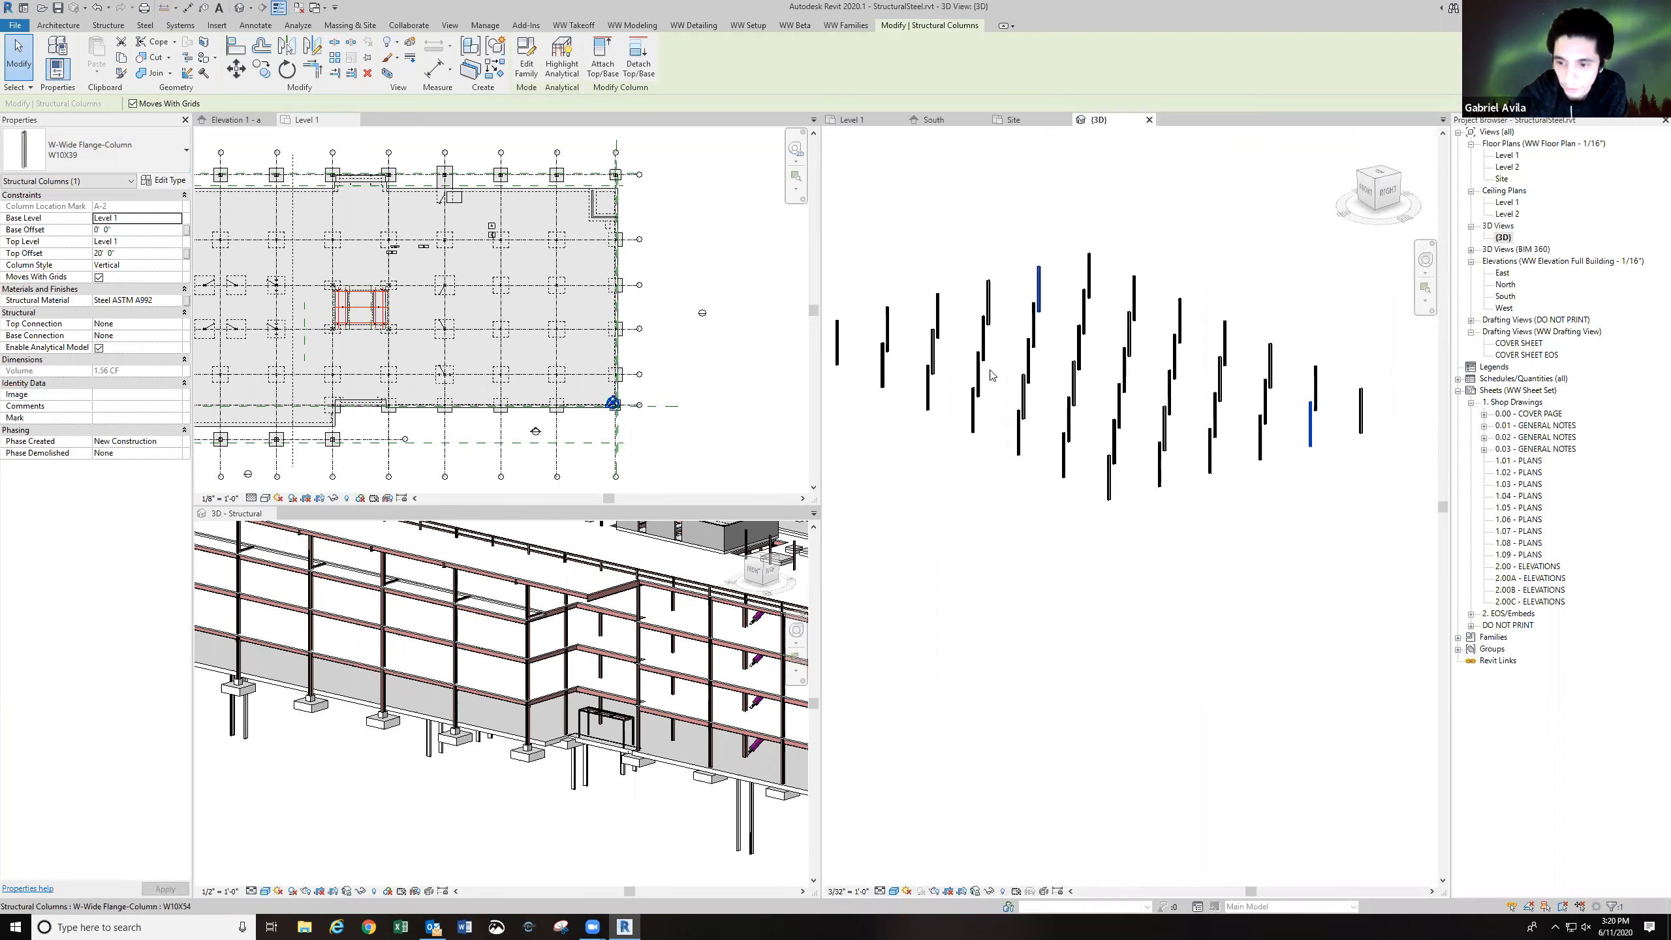
Return the column at grid intersection A-2 to type W10X54.
{"action": "middle_click_drag", "start_coordinate": [992, 375], "coordinate": [1076, 456]}
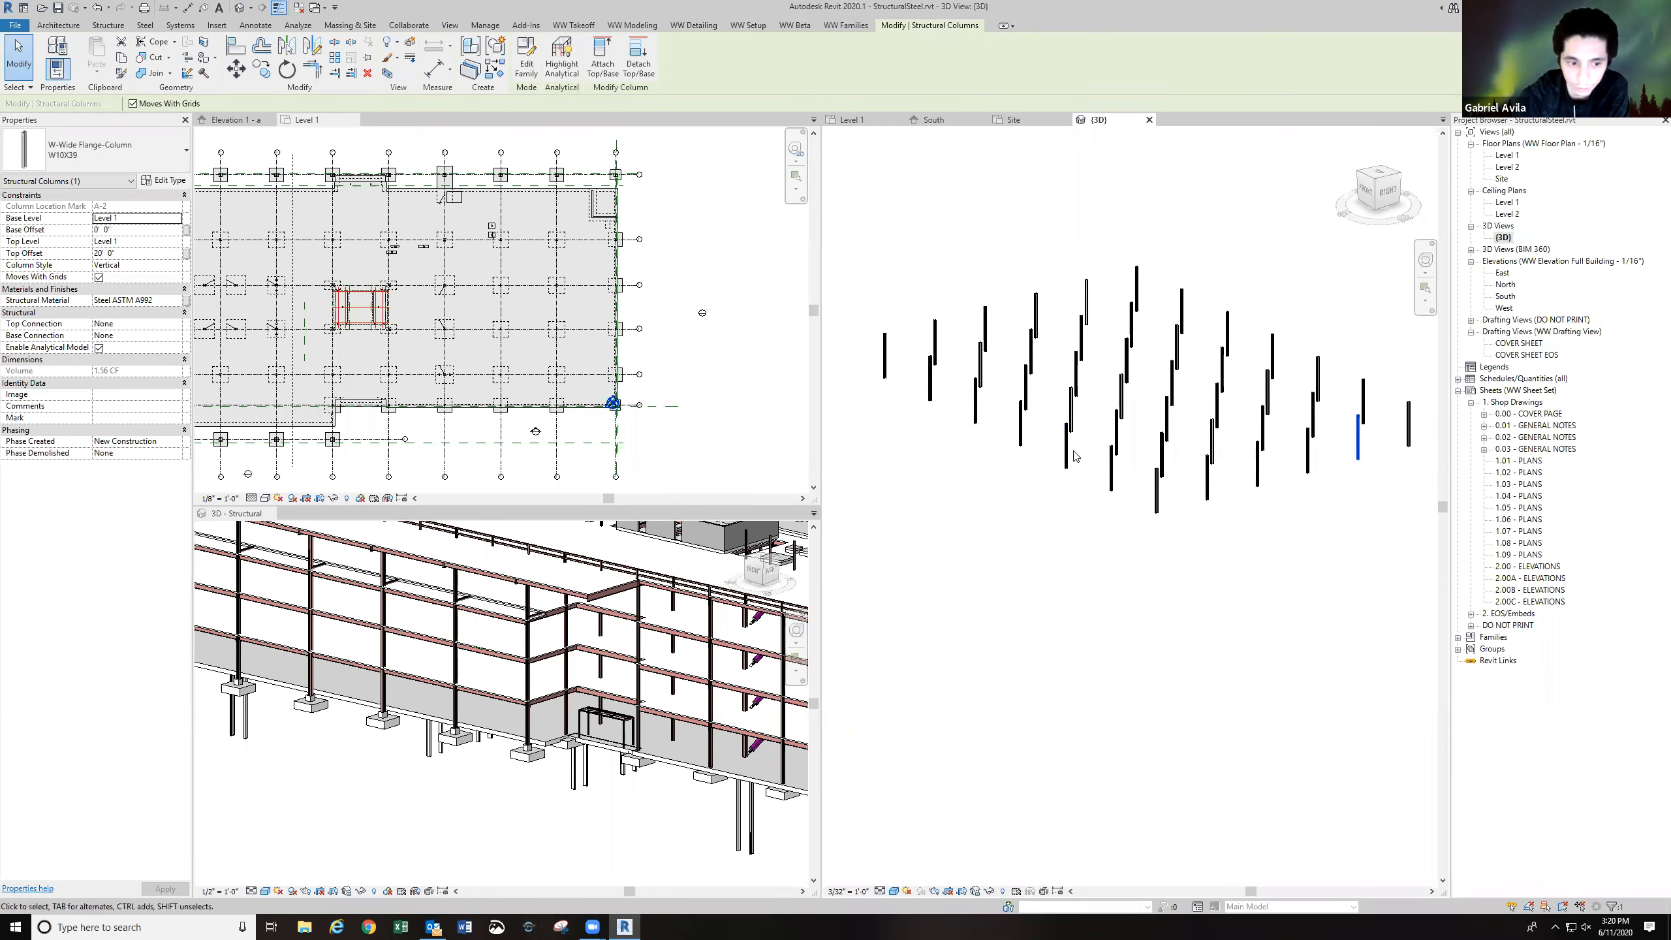
{"action": "left_click", "coordinate": [1156, 492]}
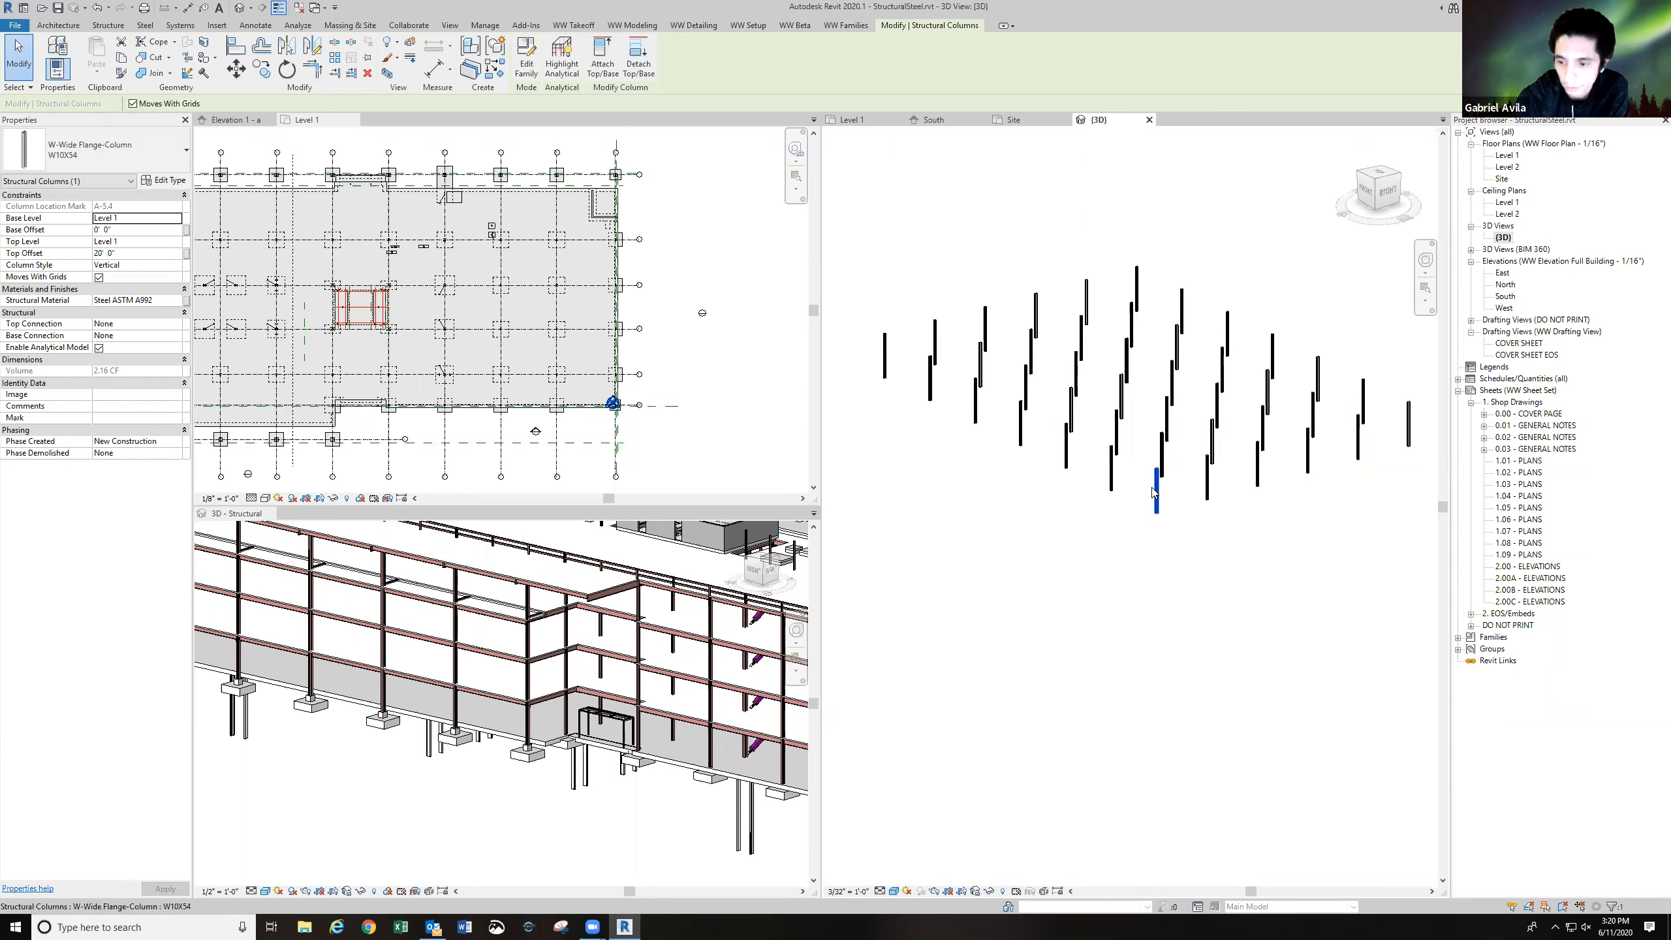
{"action": "right_click", "coordinate": [1152, 492]}
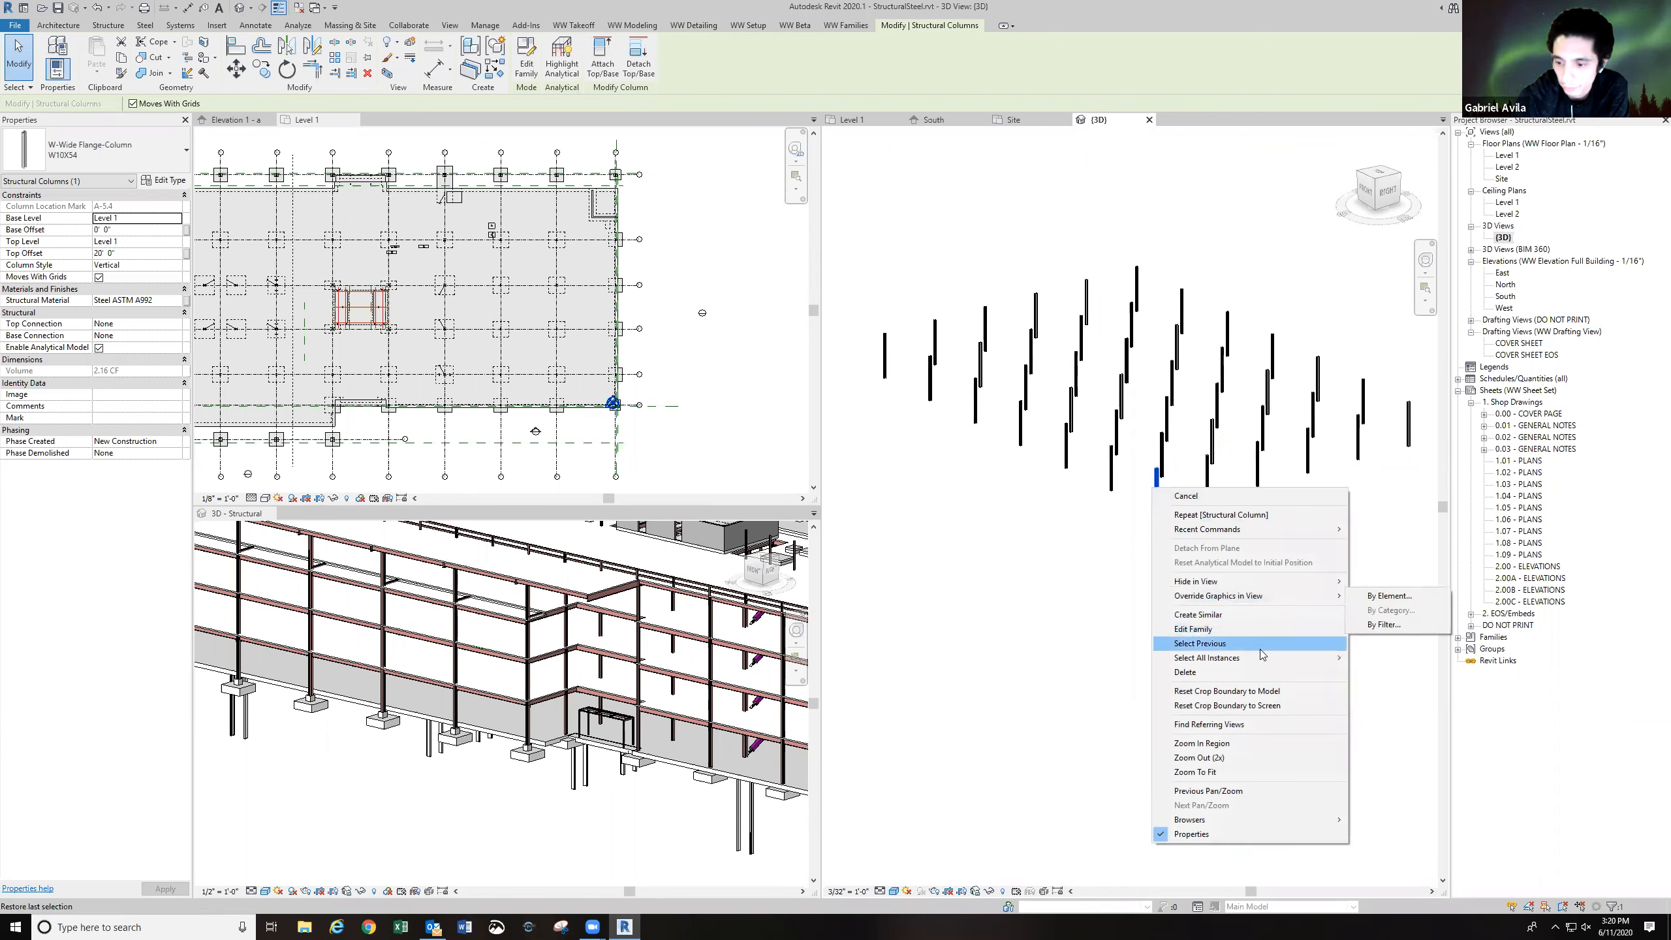
{"action": "left_click", "coordinate": [1390, 483]}
{"action": "left_click", "coordinate": [1357, 438]}
{"action": "left_click", "coordinate": [100, 170]}
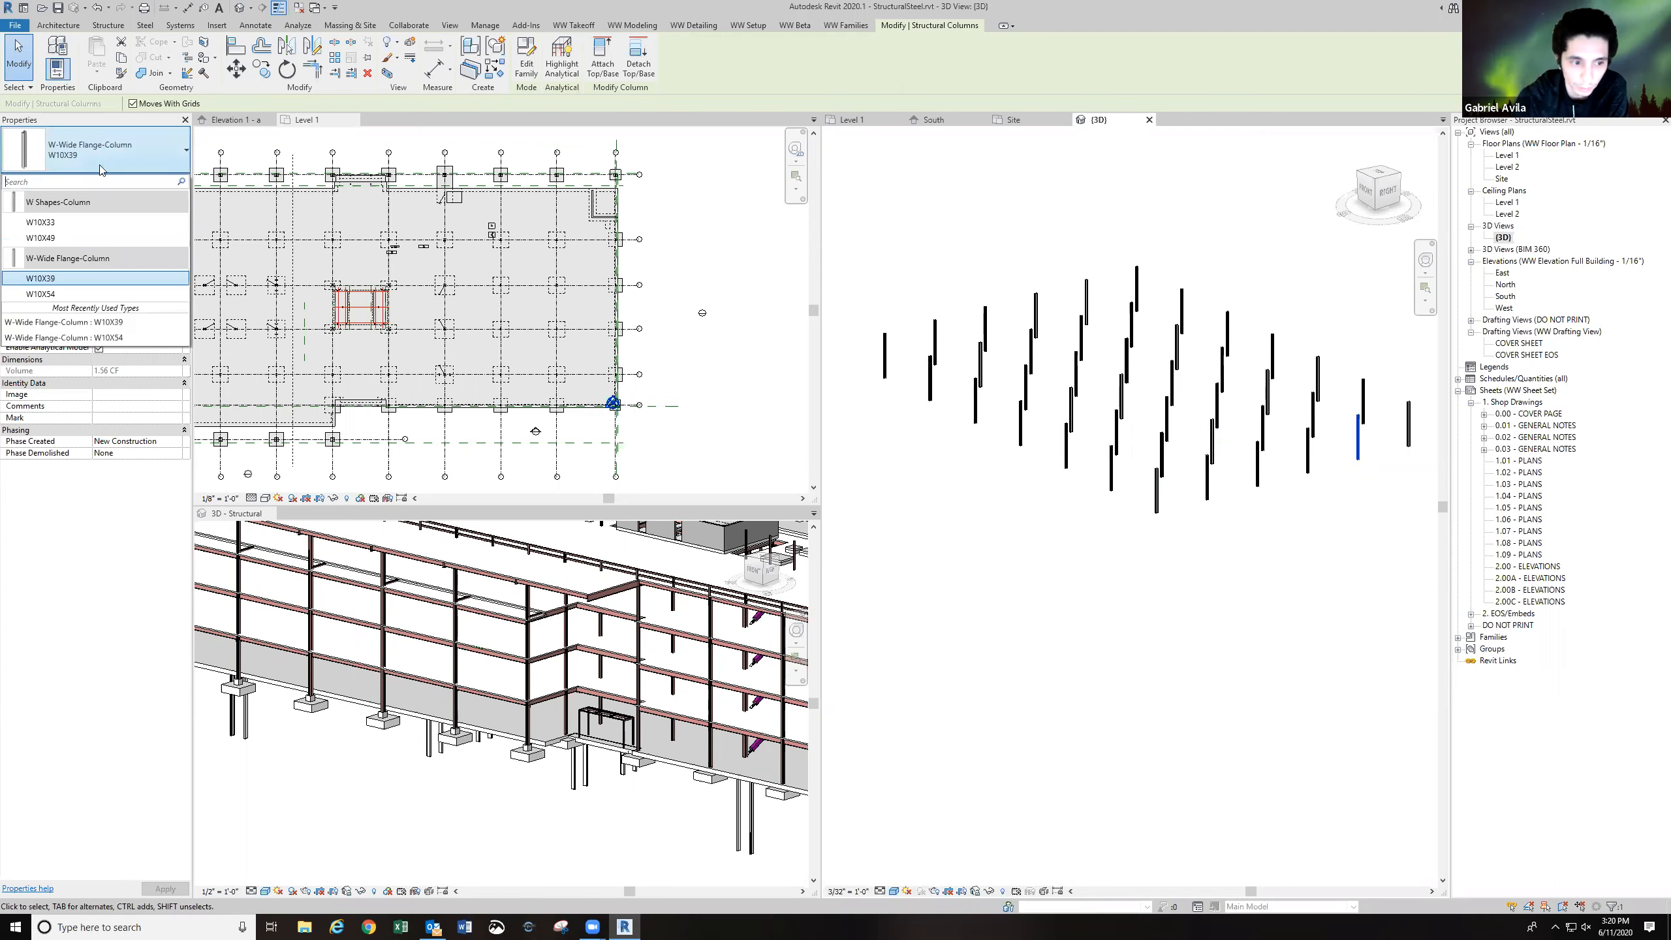
{"action": "left_click", "coordinate": [85, 294]}
Select all instances of the W10X54 column type in the entire project, starting from the corner column at A-5.4.
{"action": "left_click", "coordinate": [1156, 490]}
{"action": "right_click", "coordinate": [1156, 490]}
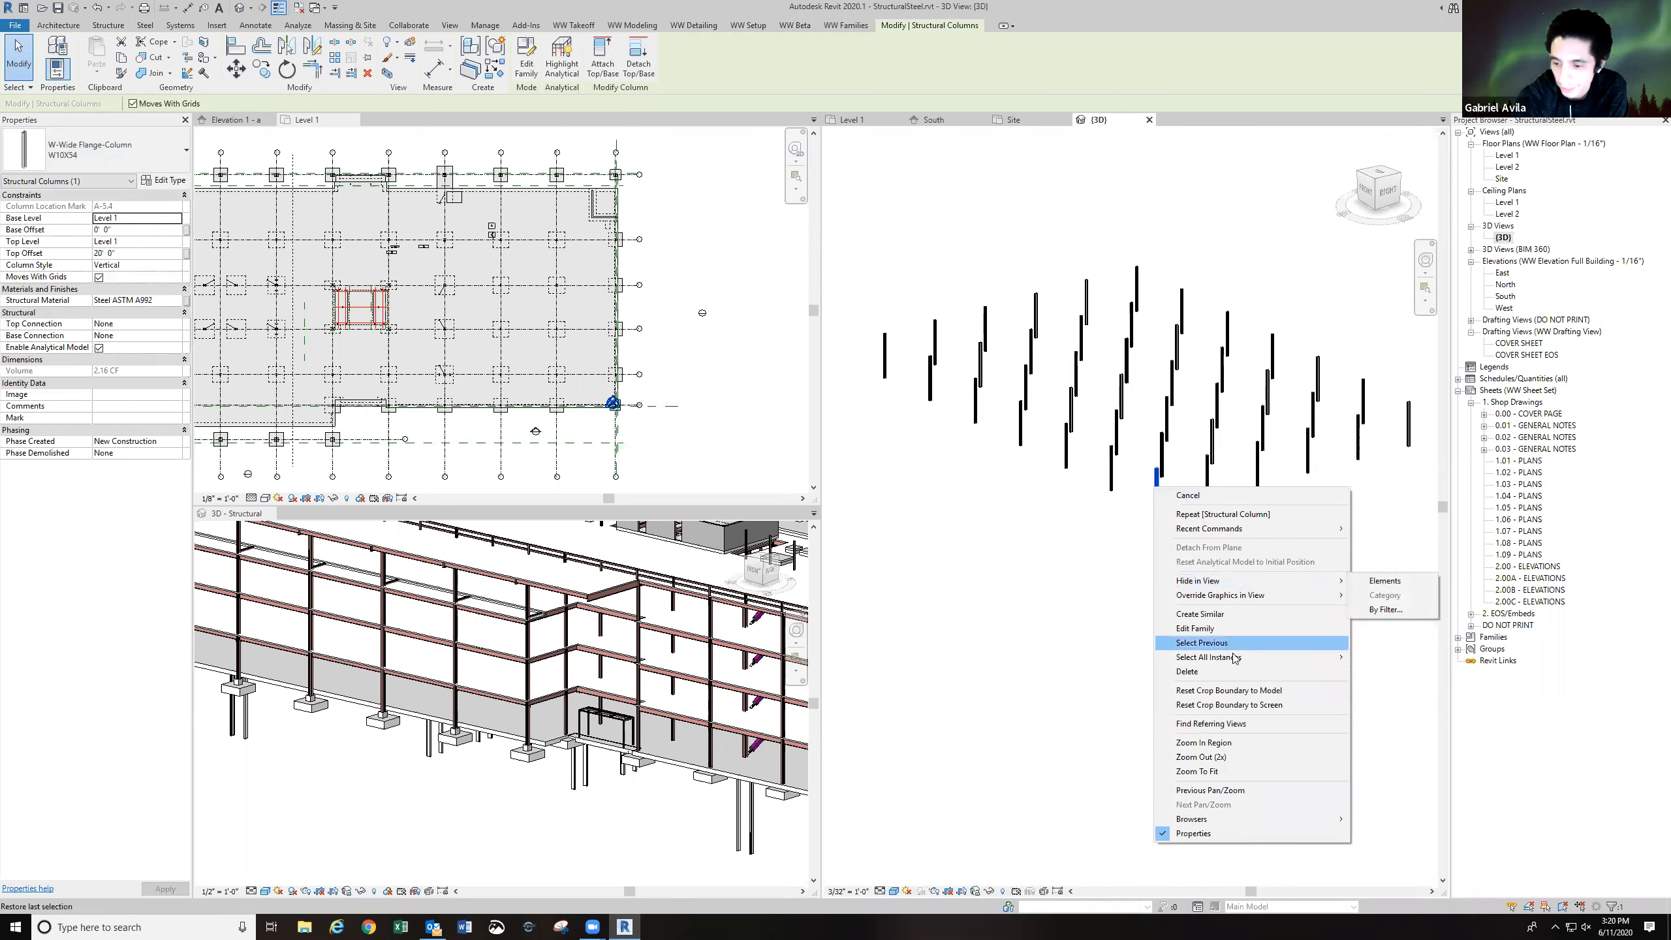
{"action": "mouse_move", "coordinate": [1253, 658]}
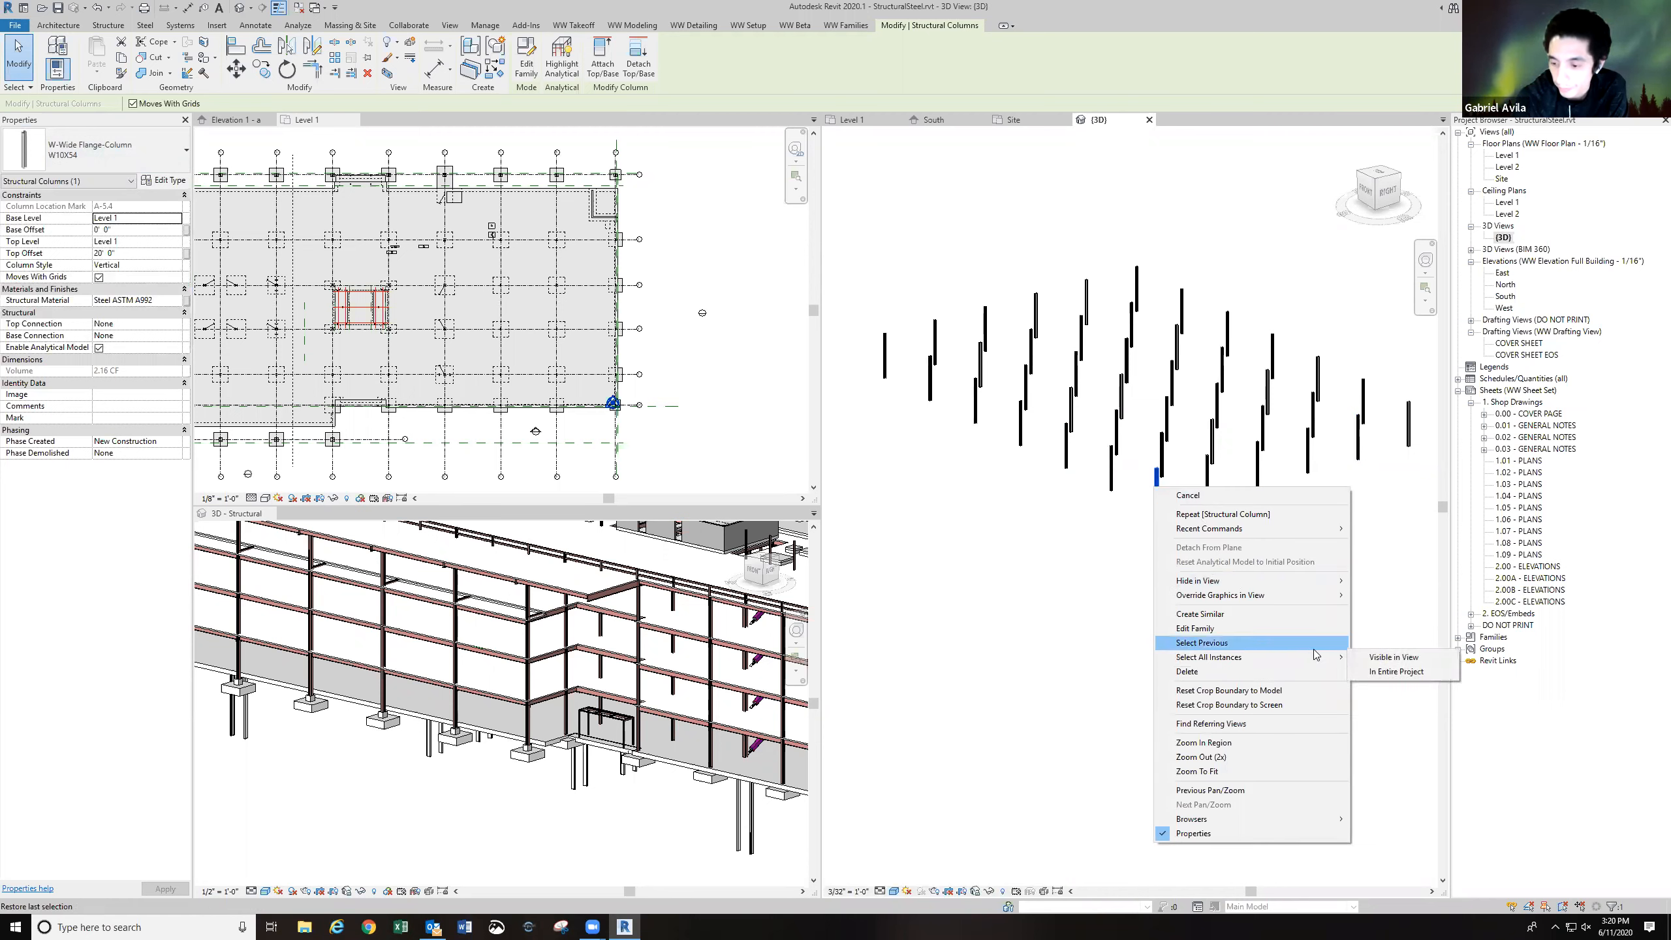
{"action": "left_click", "coordinate": [1395, 671]}
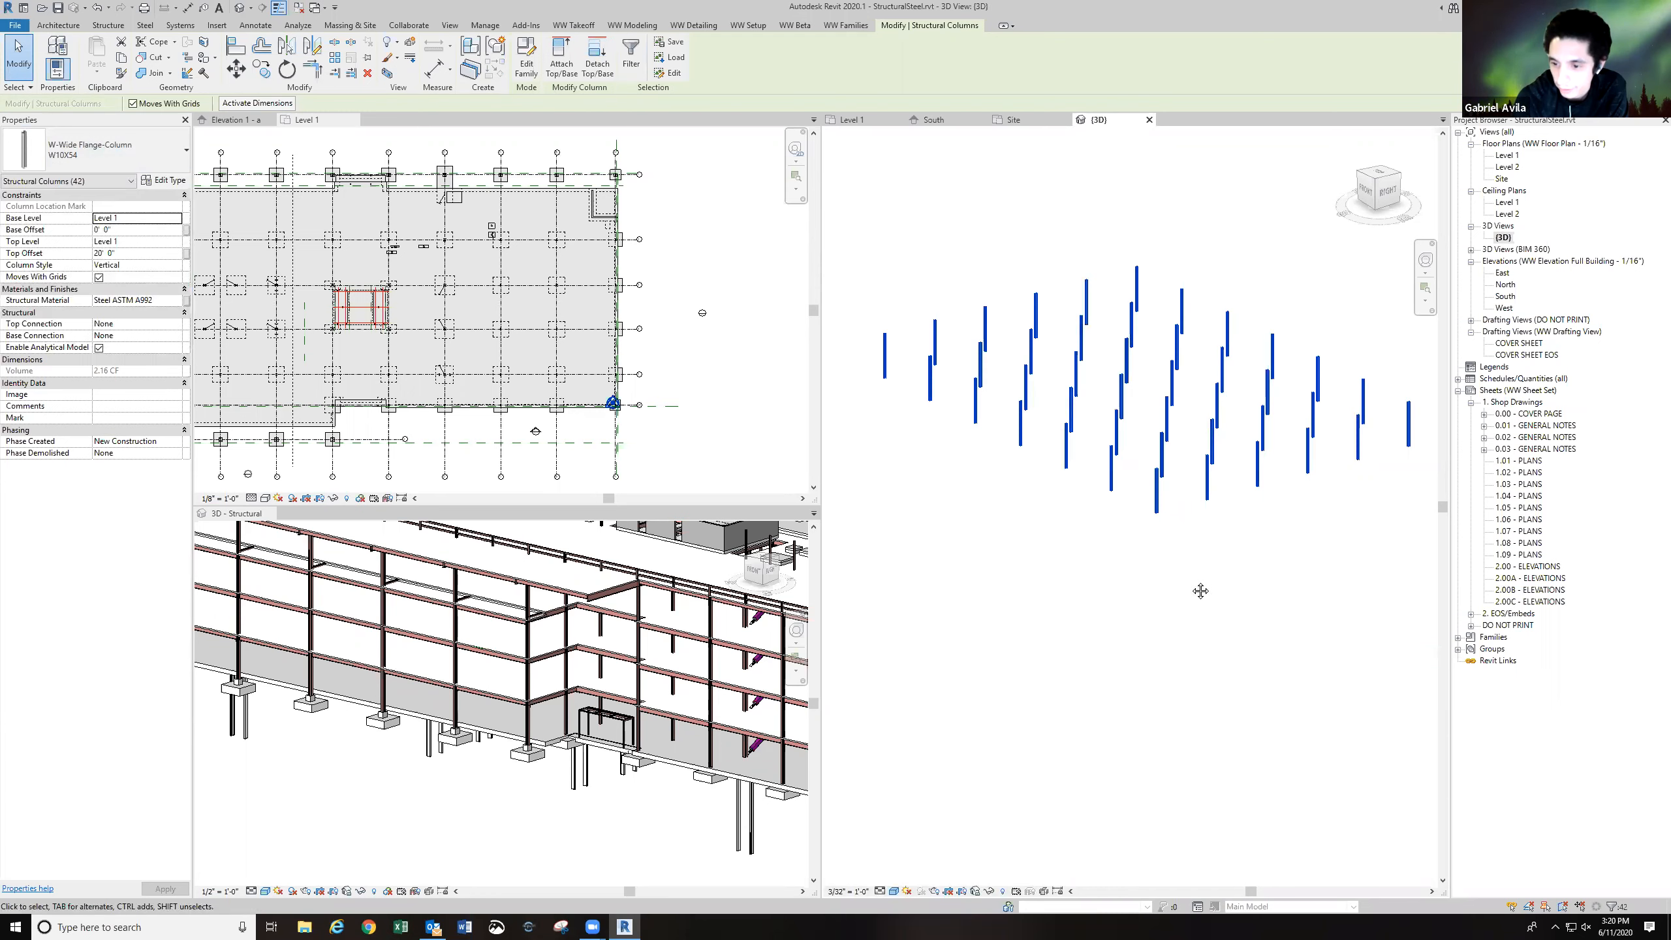
Set the selected columns' top level to Level 5 and their top offset to -5', and clear the selection.
{"action": "middle_click_drag", "start_coordinate": [1200, 592], "coordinate": [1176, 628]}
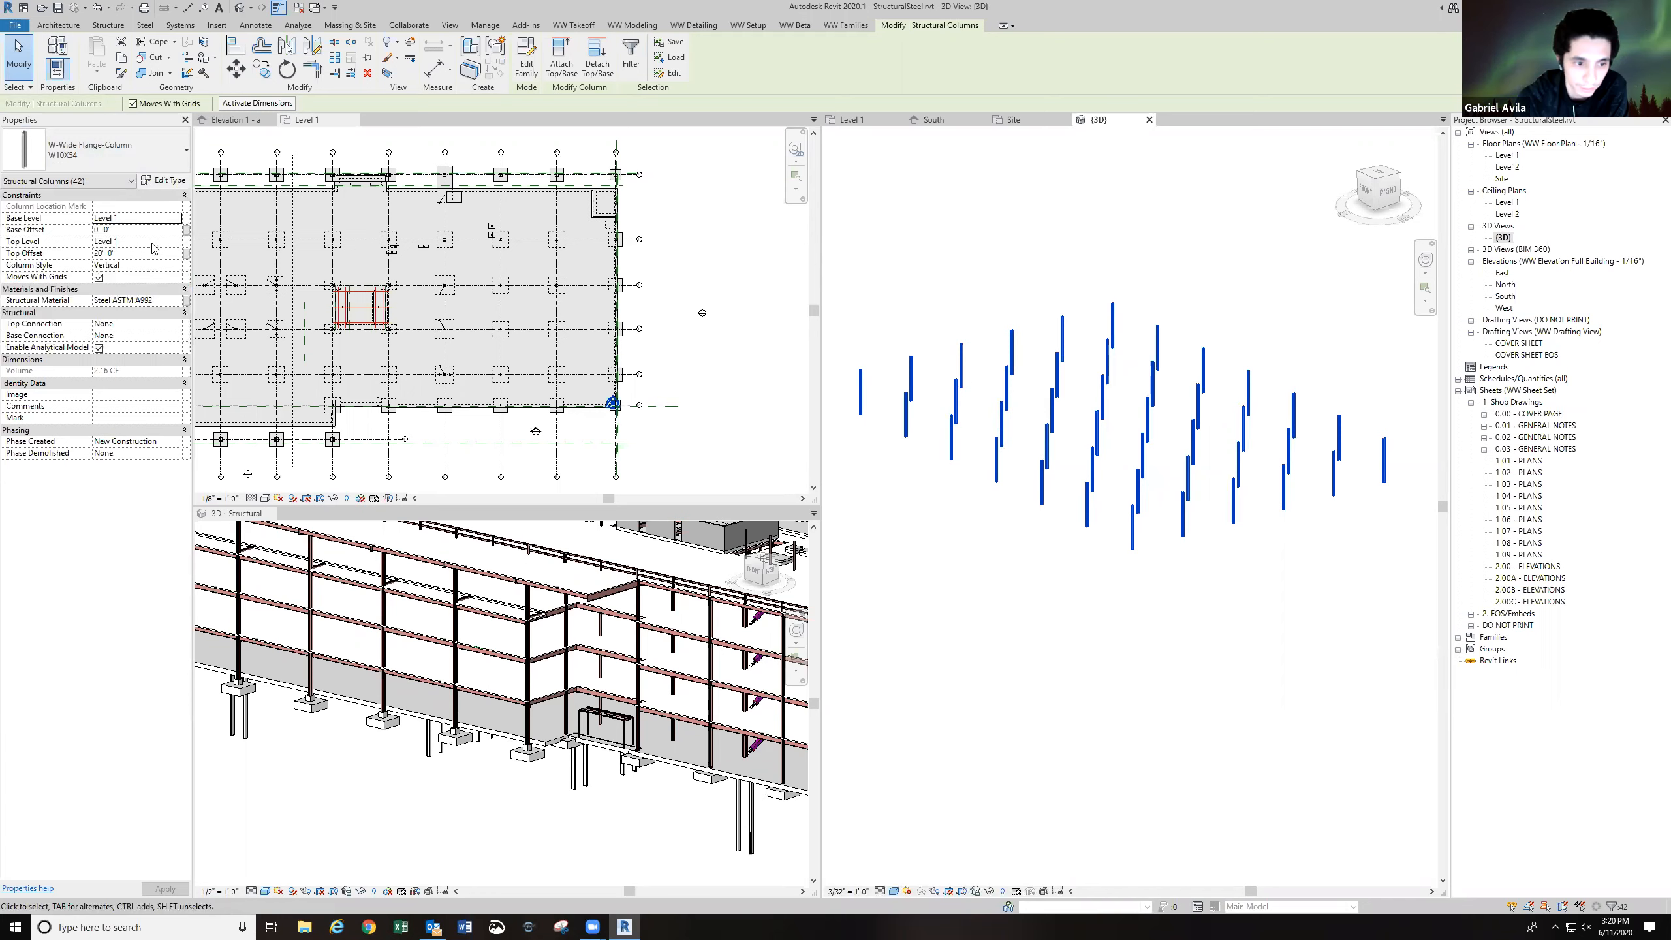
{"action": "left_click", "coordinate": [176, 242]}
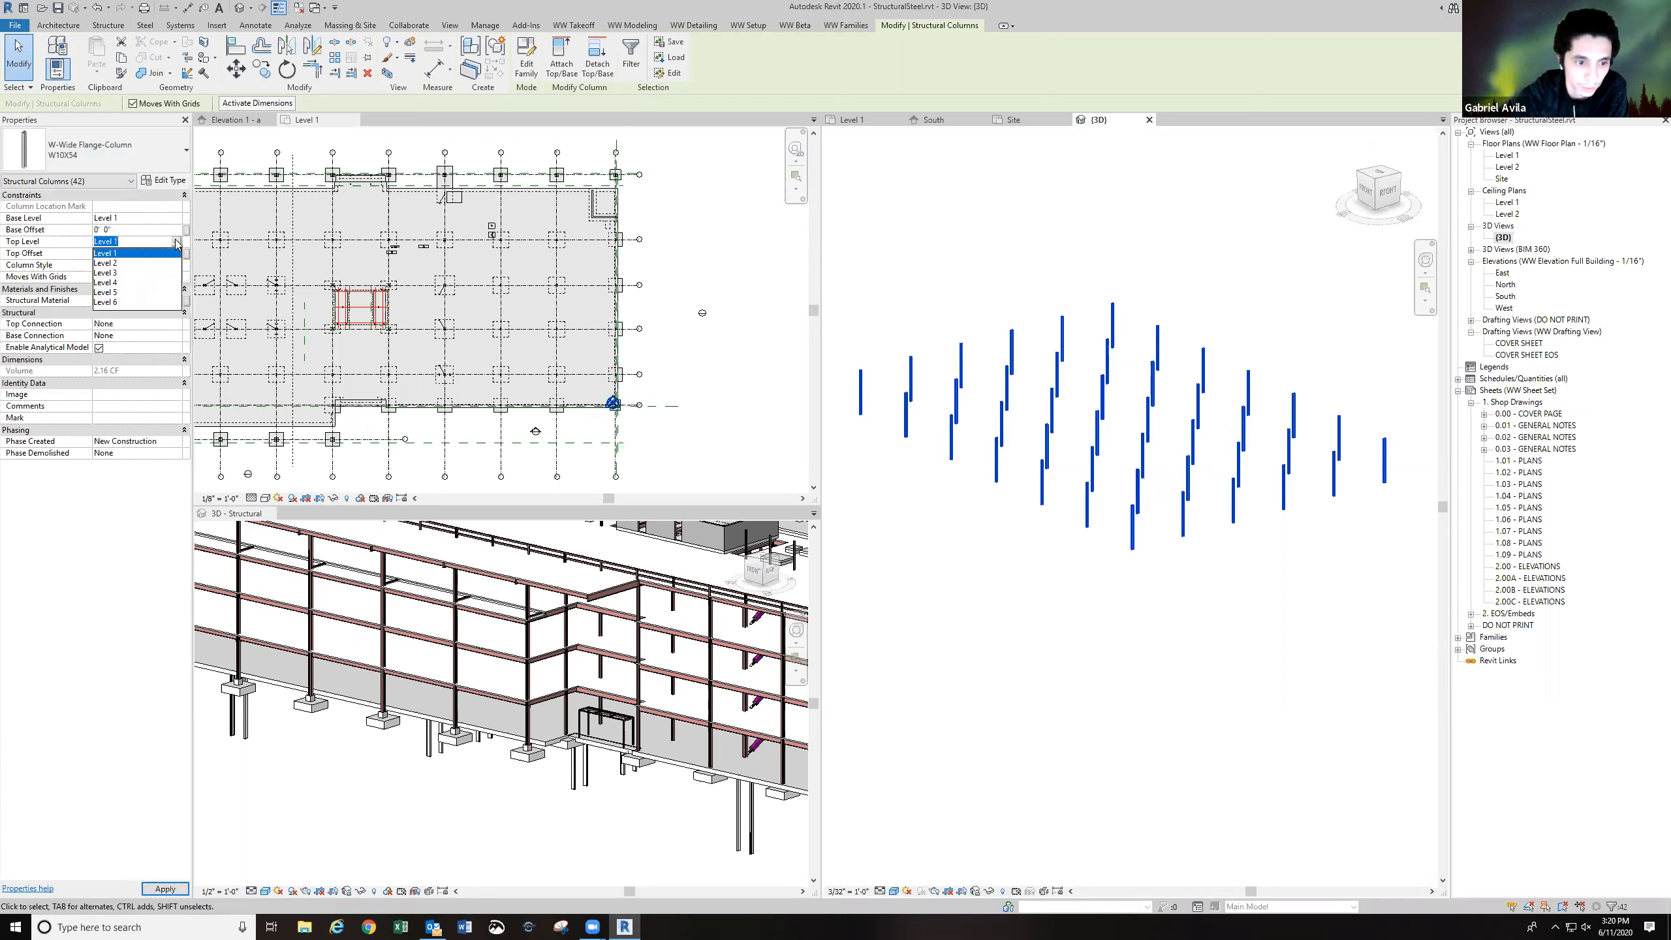
{"action": "left_click", "coordinate": [133, 292]}
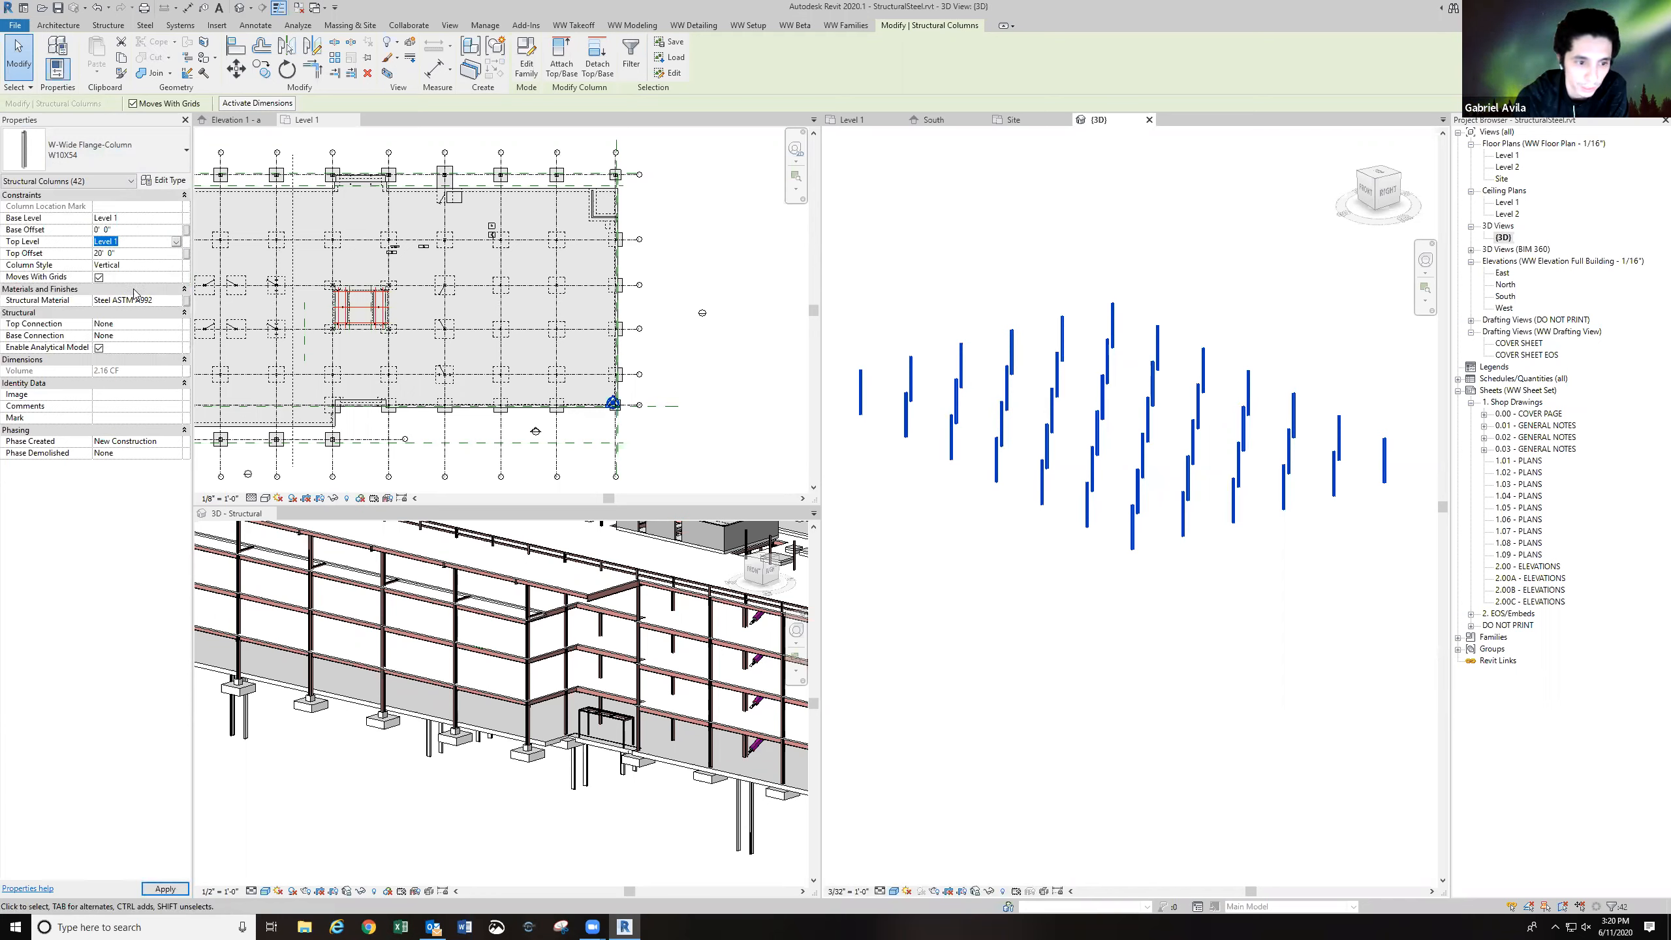
{"action": "left_click", "coordinate": [149, 253]}
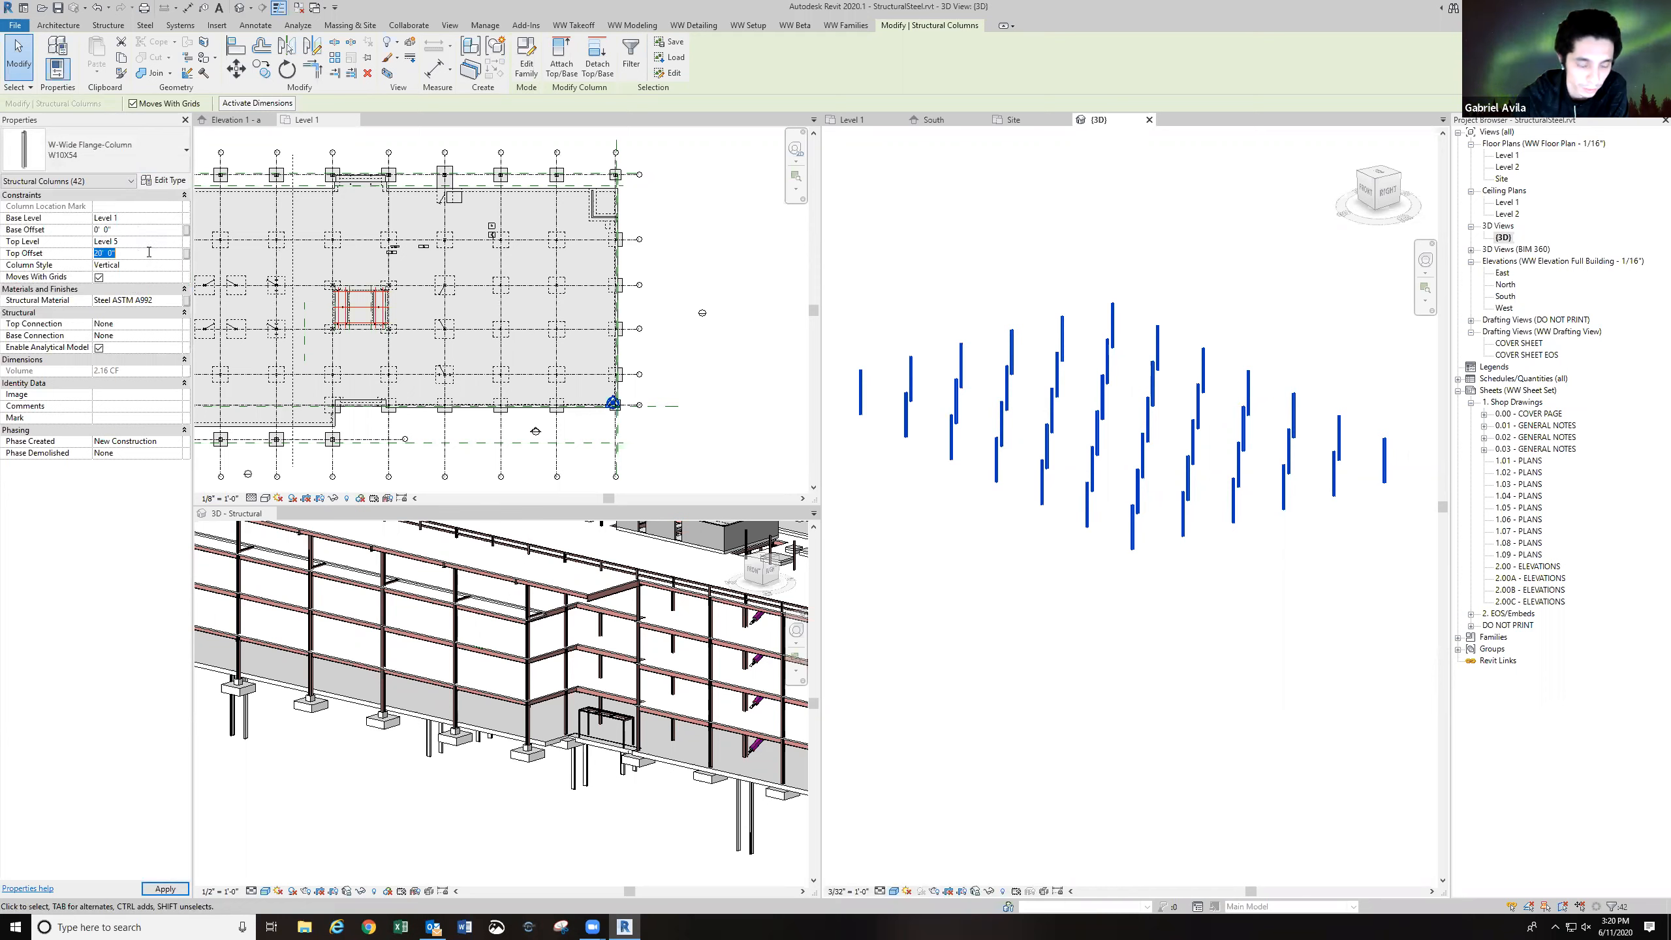
{"action": "type", "text": "-5"}
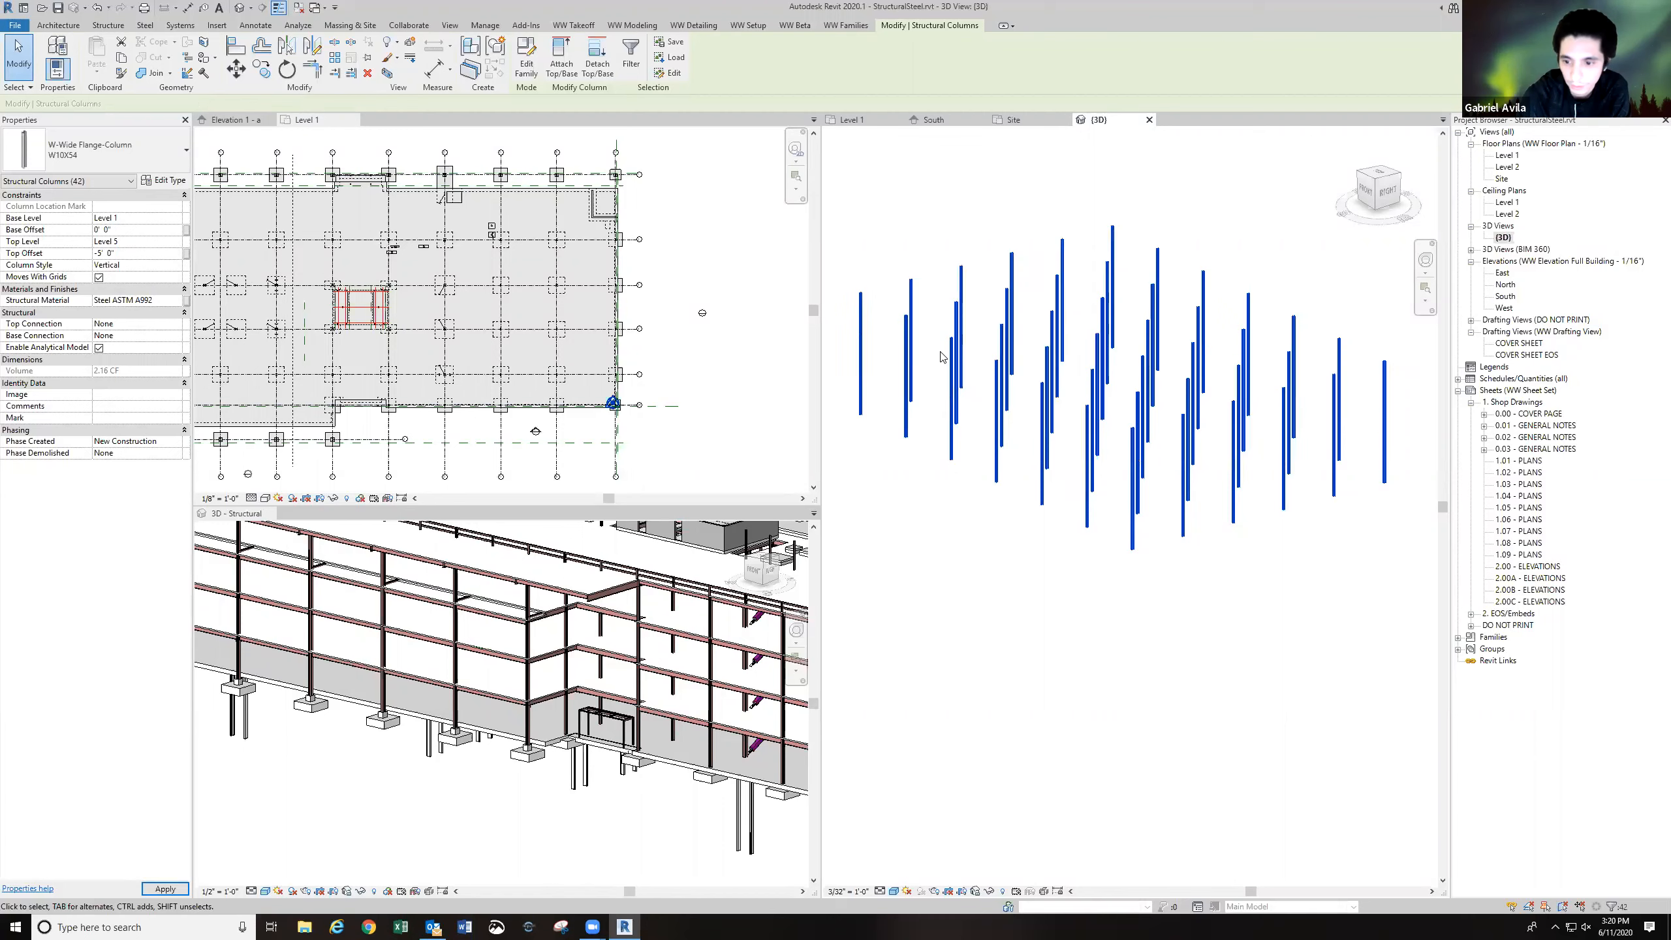
{"action": "left_click", "coordinate": [950, 210]}
Examine the lowest perimeter beam by the corner column in the reference project's 3D - Structural view, and return to the StructuralSteel {3D} view.
{"action": "middle_click_drag", "start_coordinate": [1180, 546], "coordinate": [1147, 599], "text": "shift"}
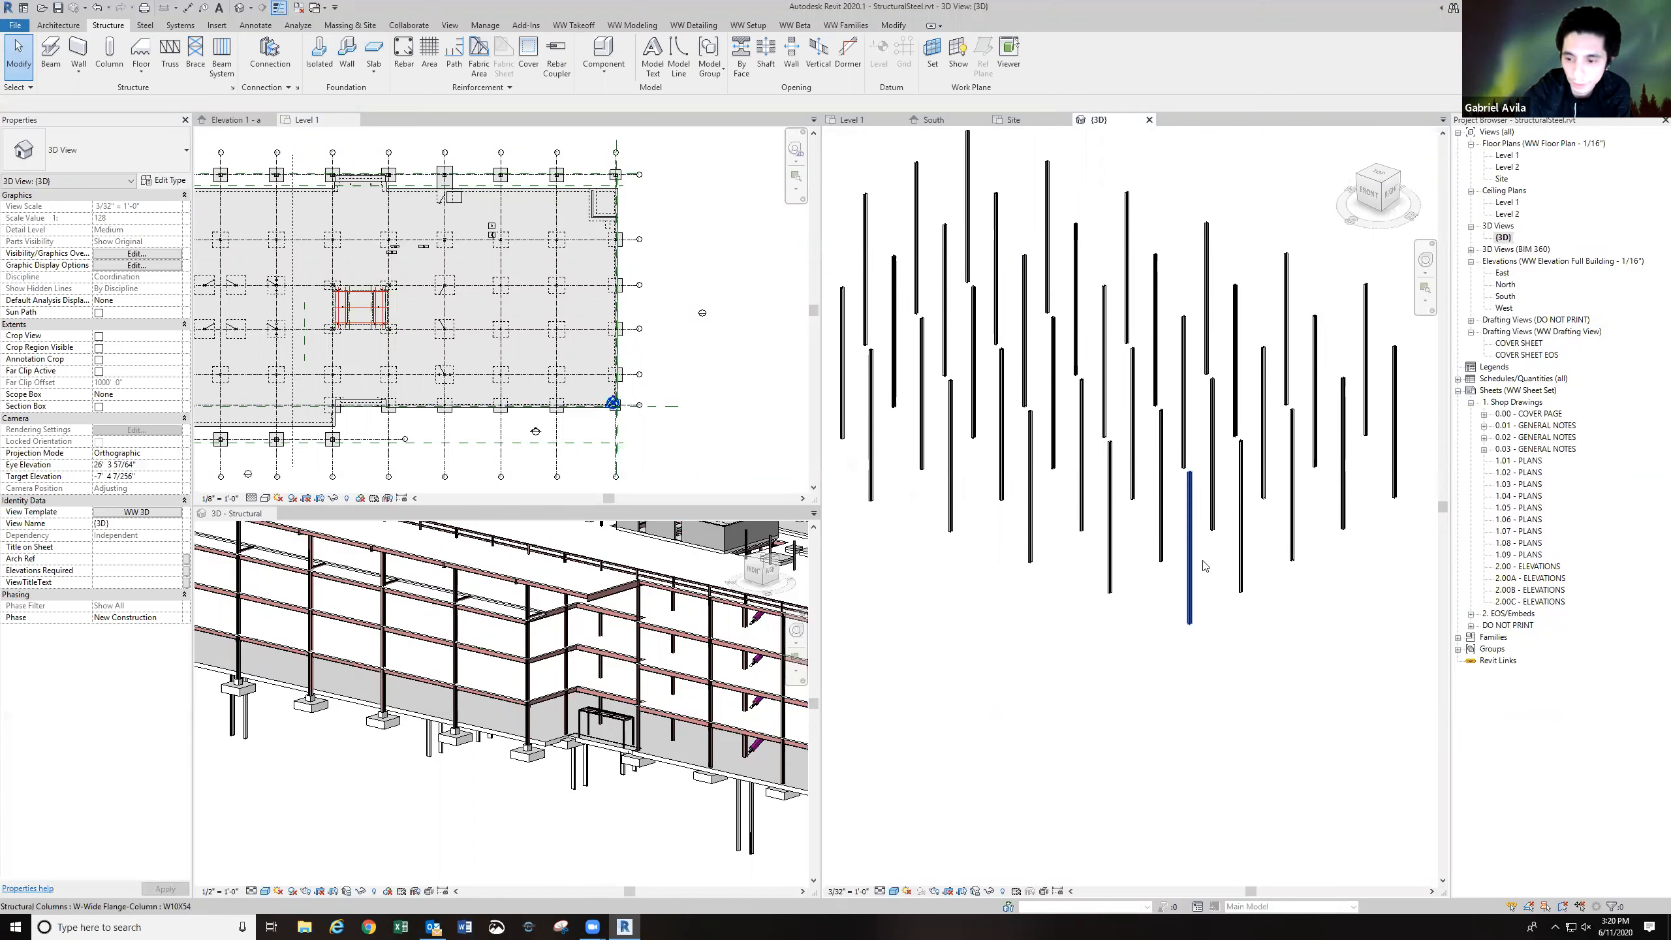
{"action": "middle_click_drag", "start_coordinate": [1194, 592], "coordinate": [1117, 589], "text": "shift"}
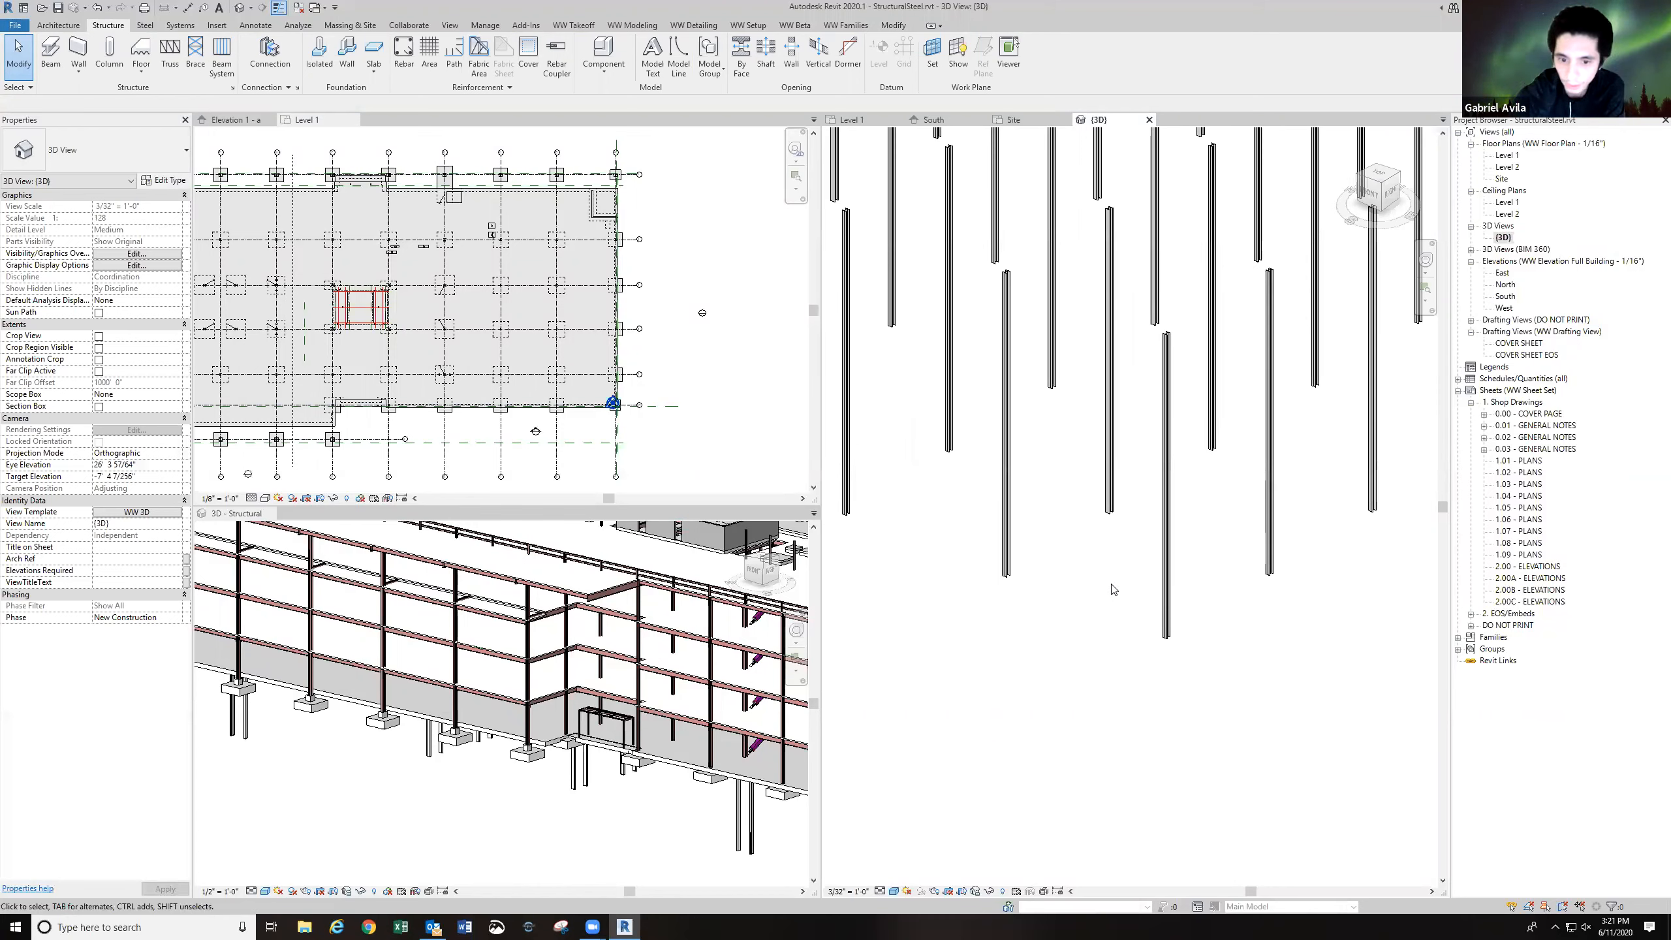
{"action": "left_click", "coordinate": [616, 413]}
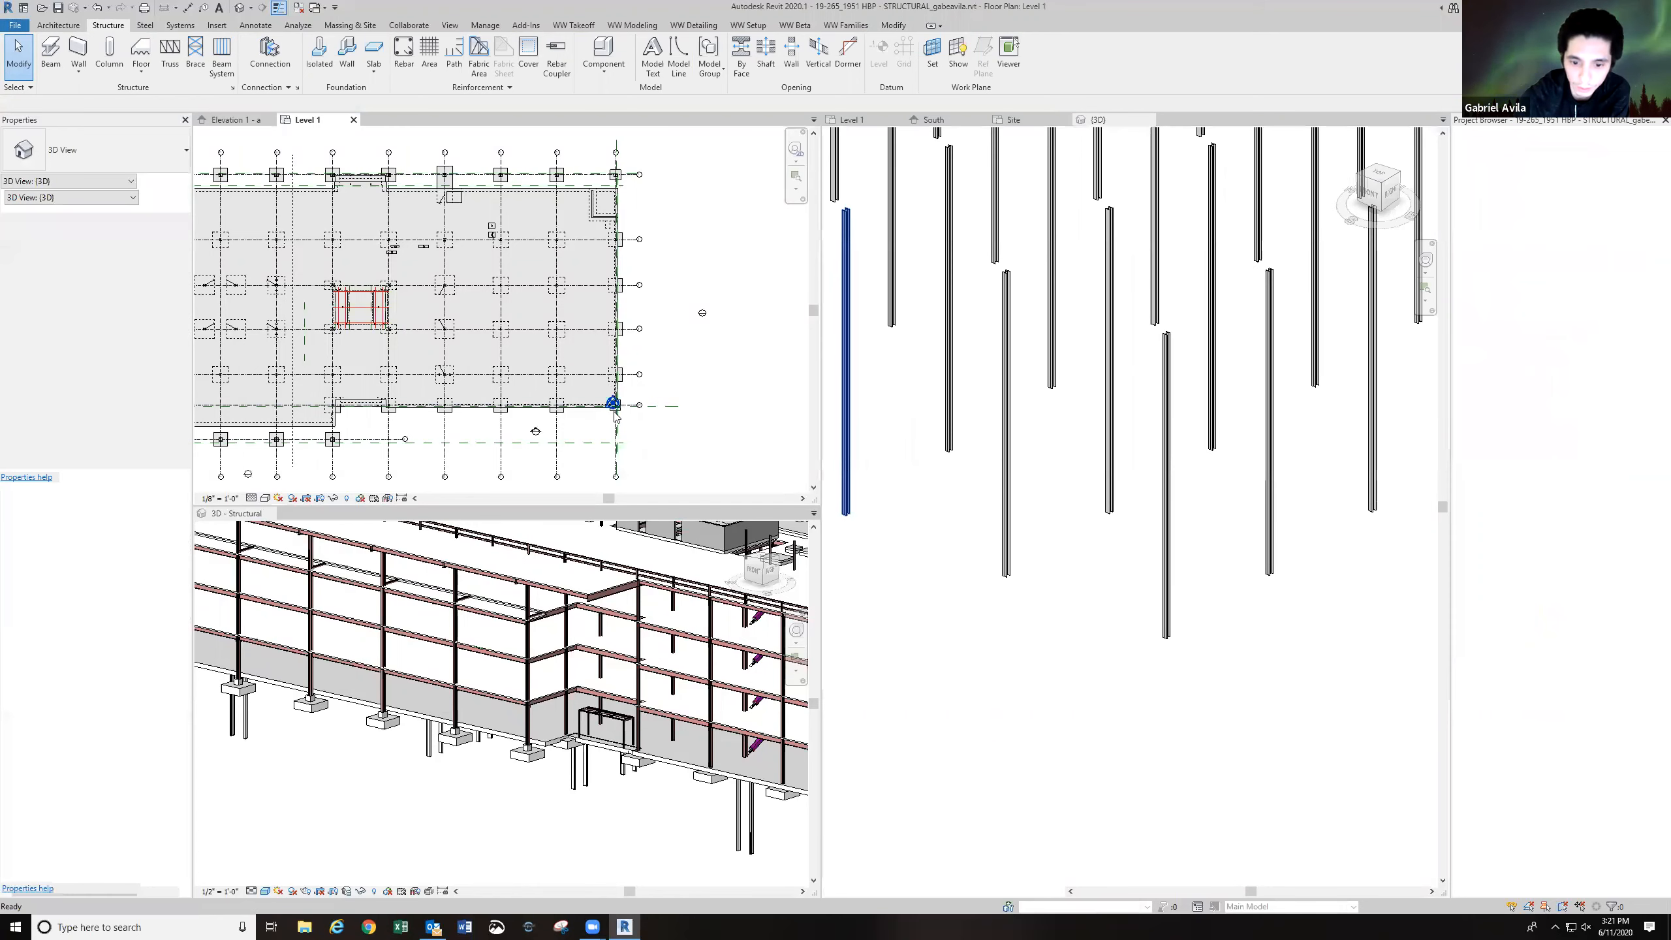
{"action": "scroll", "coordinate": [615, 404], "scroll_direction": "up", "scroll_amount": 3}
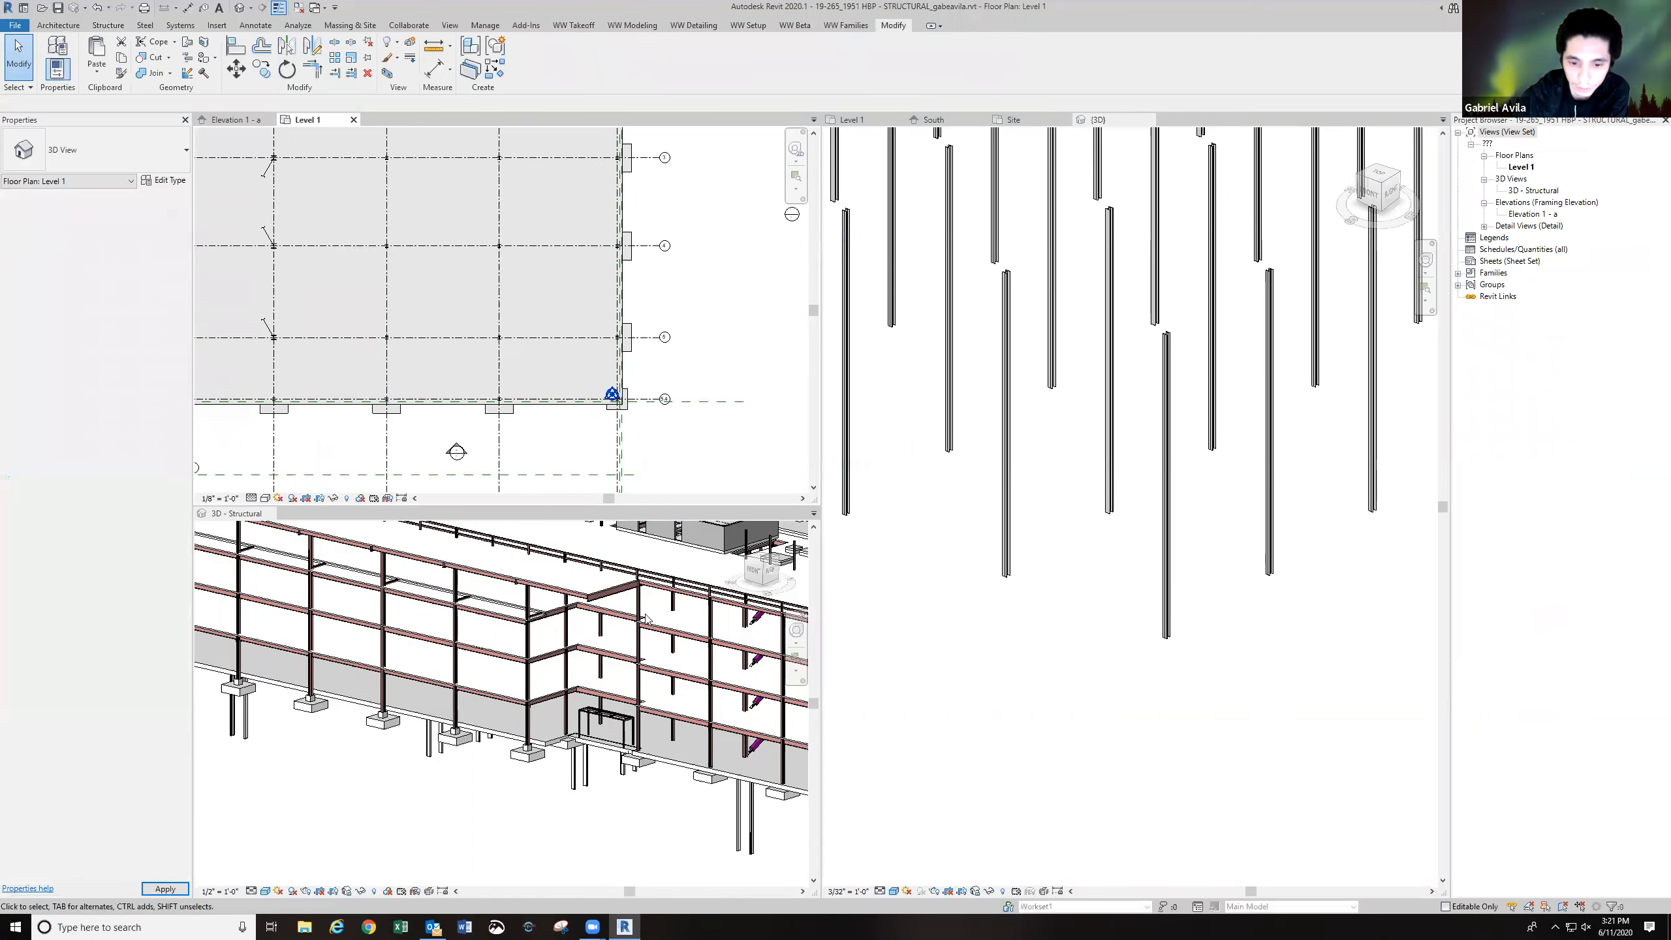
{"action": "left_click", "coordinate": [645, 619]}
{"action": "middle_click_drag", "start_coordinate": [645, 618], "coordinate": [590, 653], "text": "shift"}
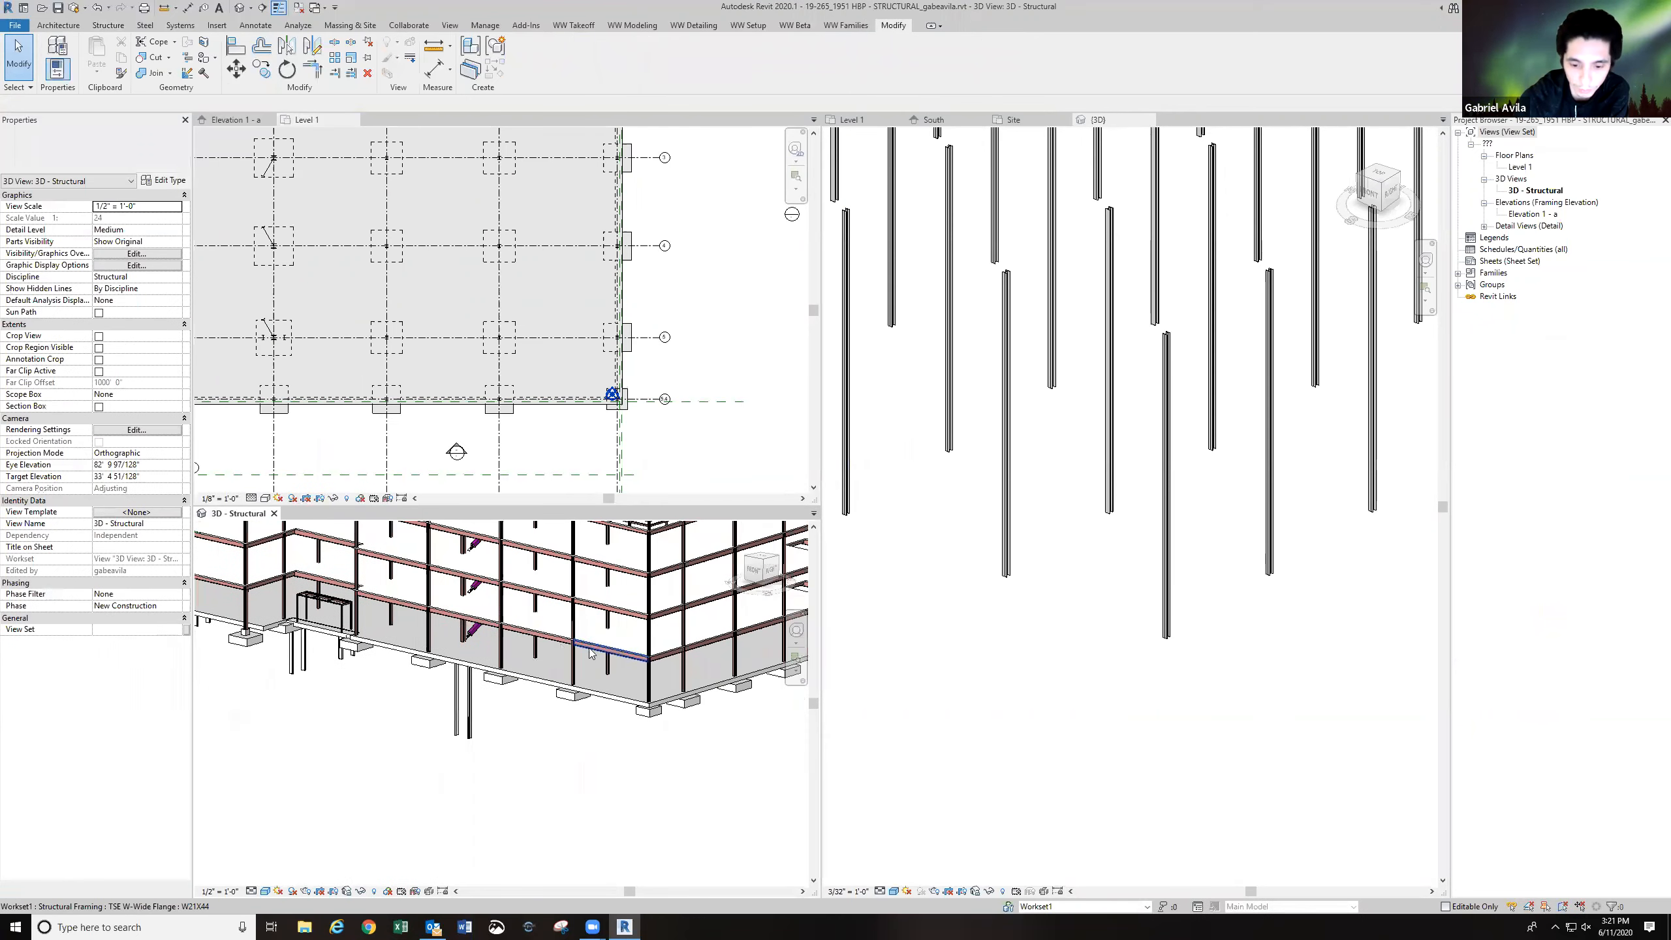
{"action": "scroll", "coordinate": [590, 653], "scroll_direction": "up", "scroll_amount": 5}
{"action": "left_click", "coordinate": [619, 653]}
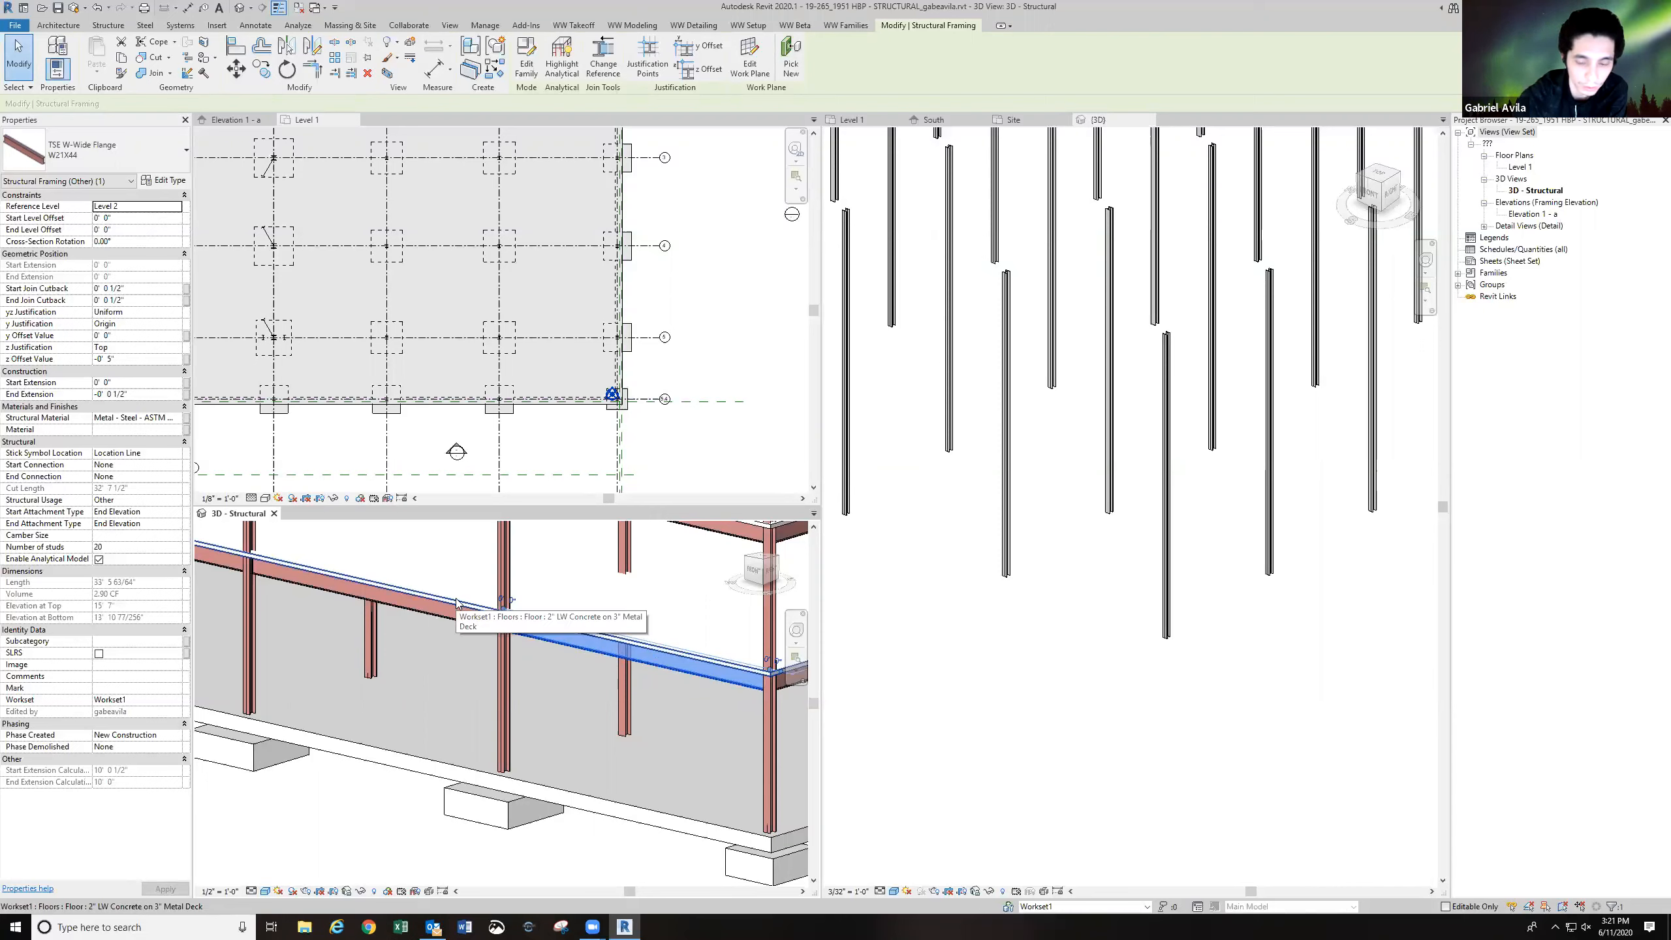
{"action": "left_click", "coordinate": [1103, 656]}
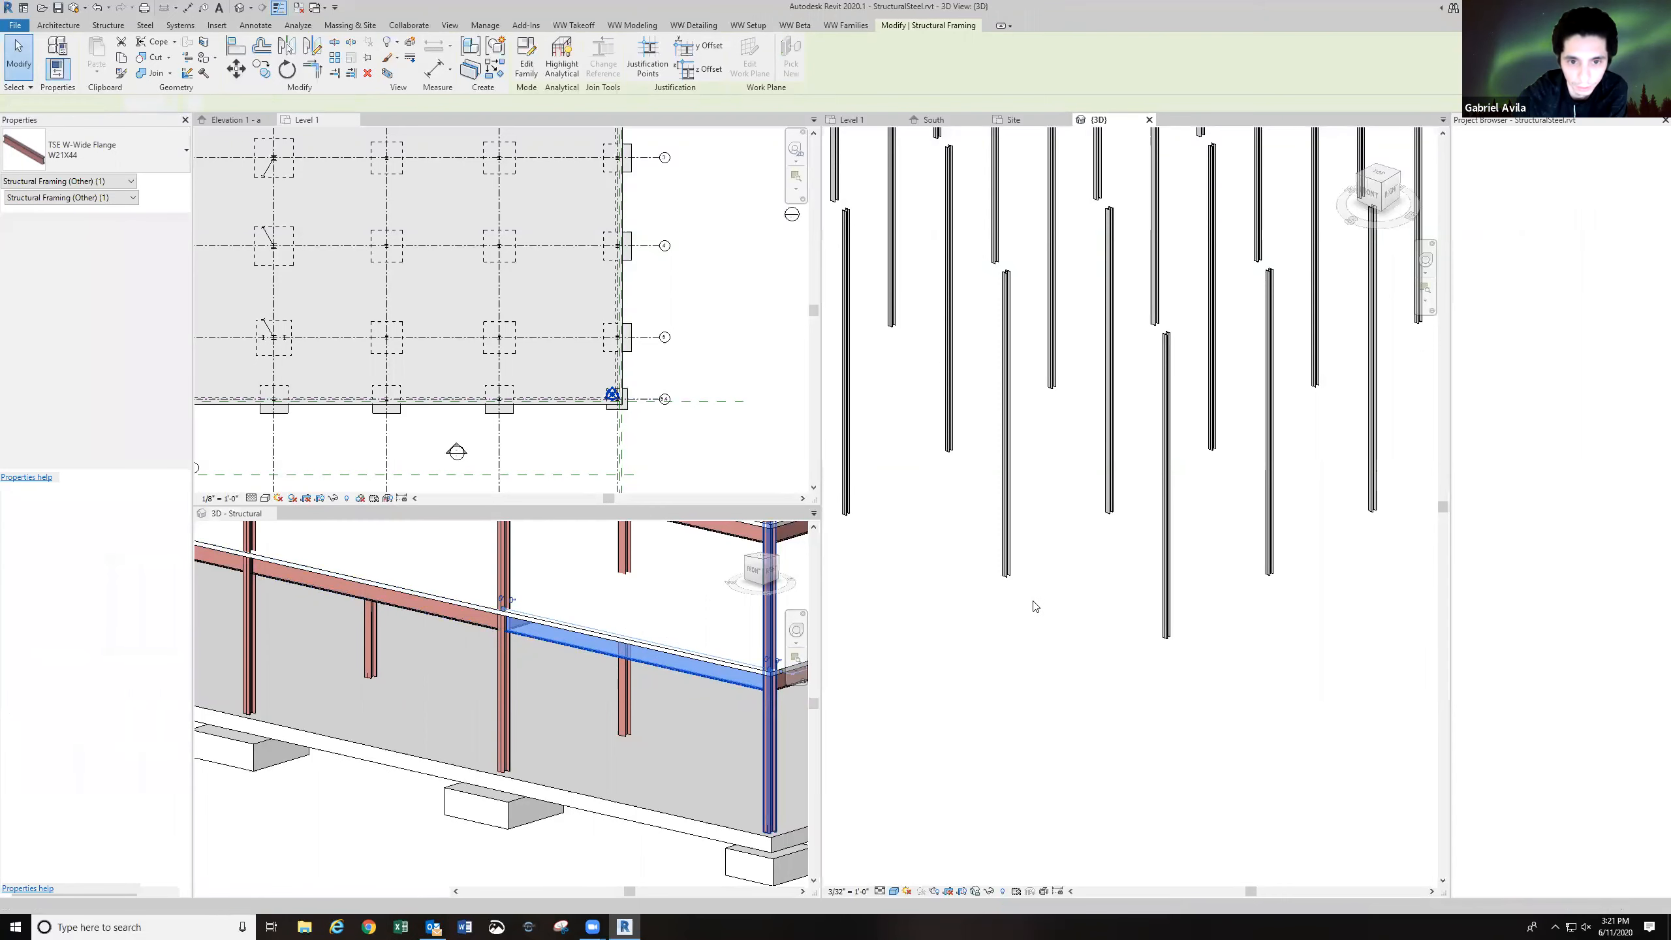
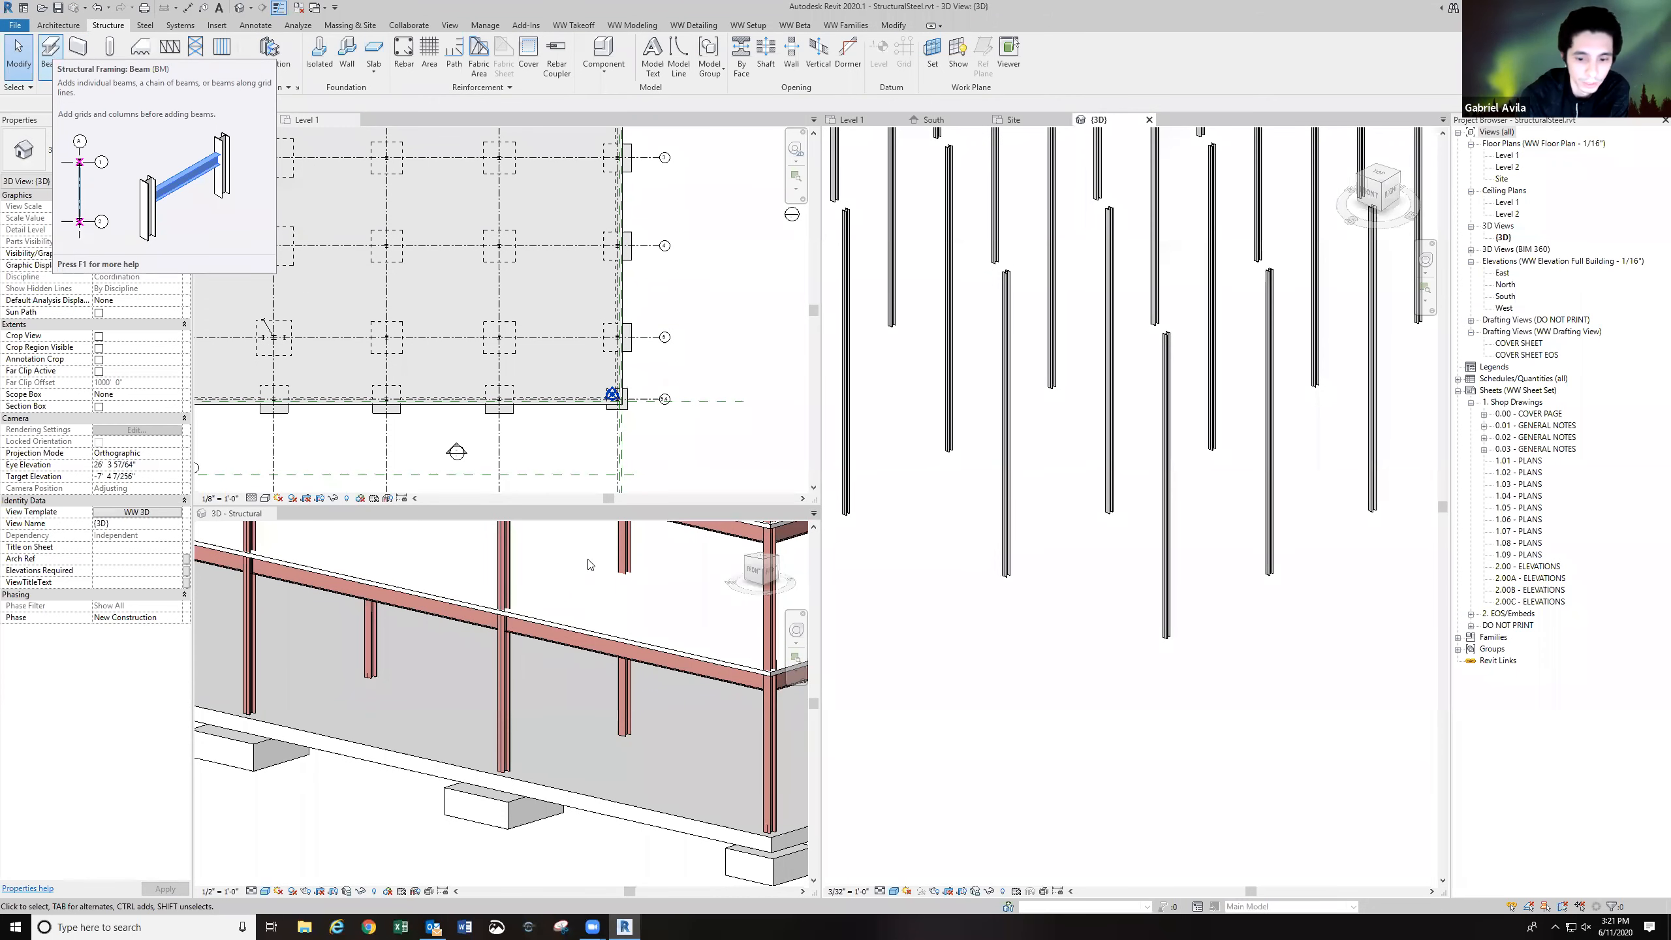
Check the type of the lowest perimeter beam beside the corner column in the reference project, and return to the StructuralSteel {3D} view.
{"action": "left_click", "coordinate": [630, 710]}
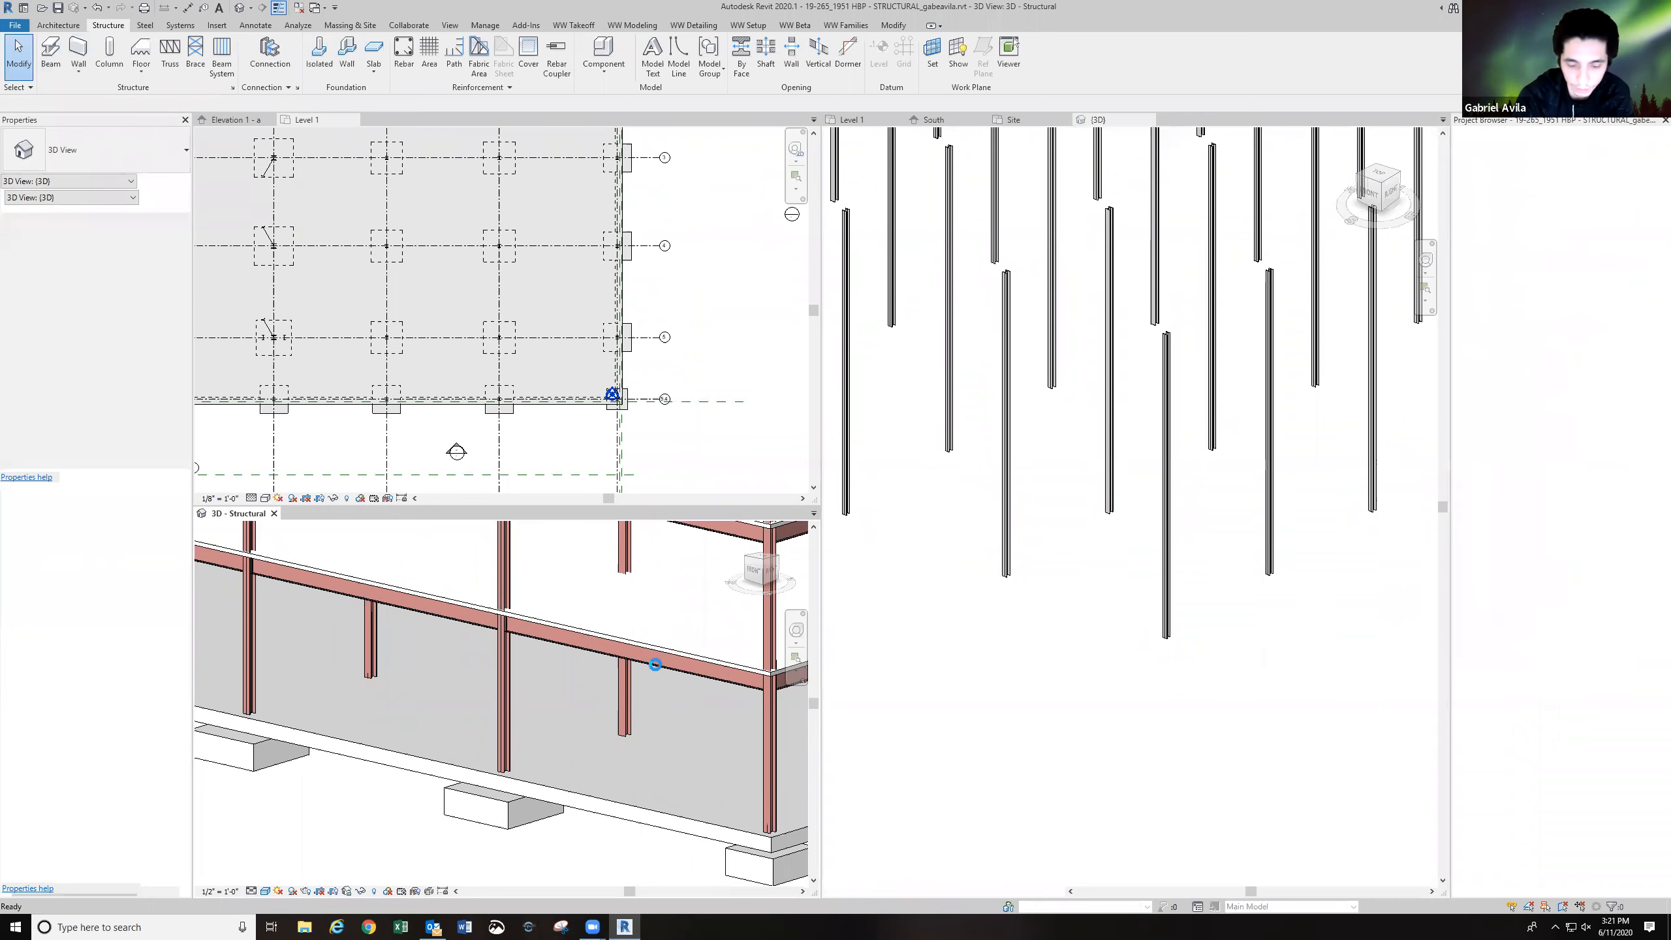
{"action": "left_click", "coordinate": [653, 662]}
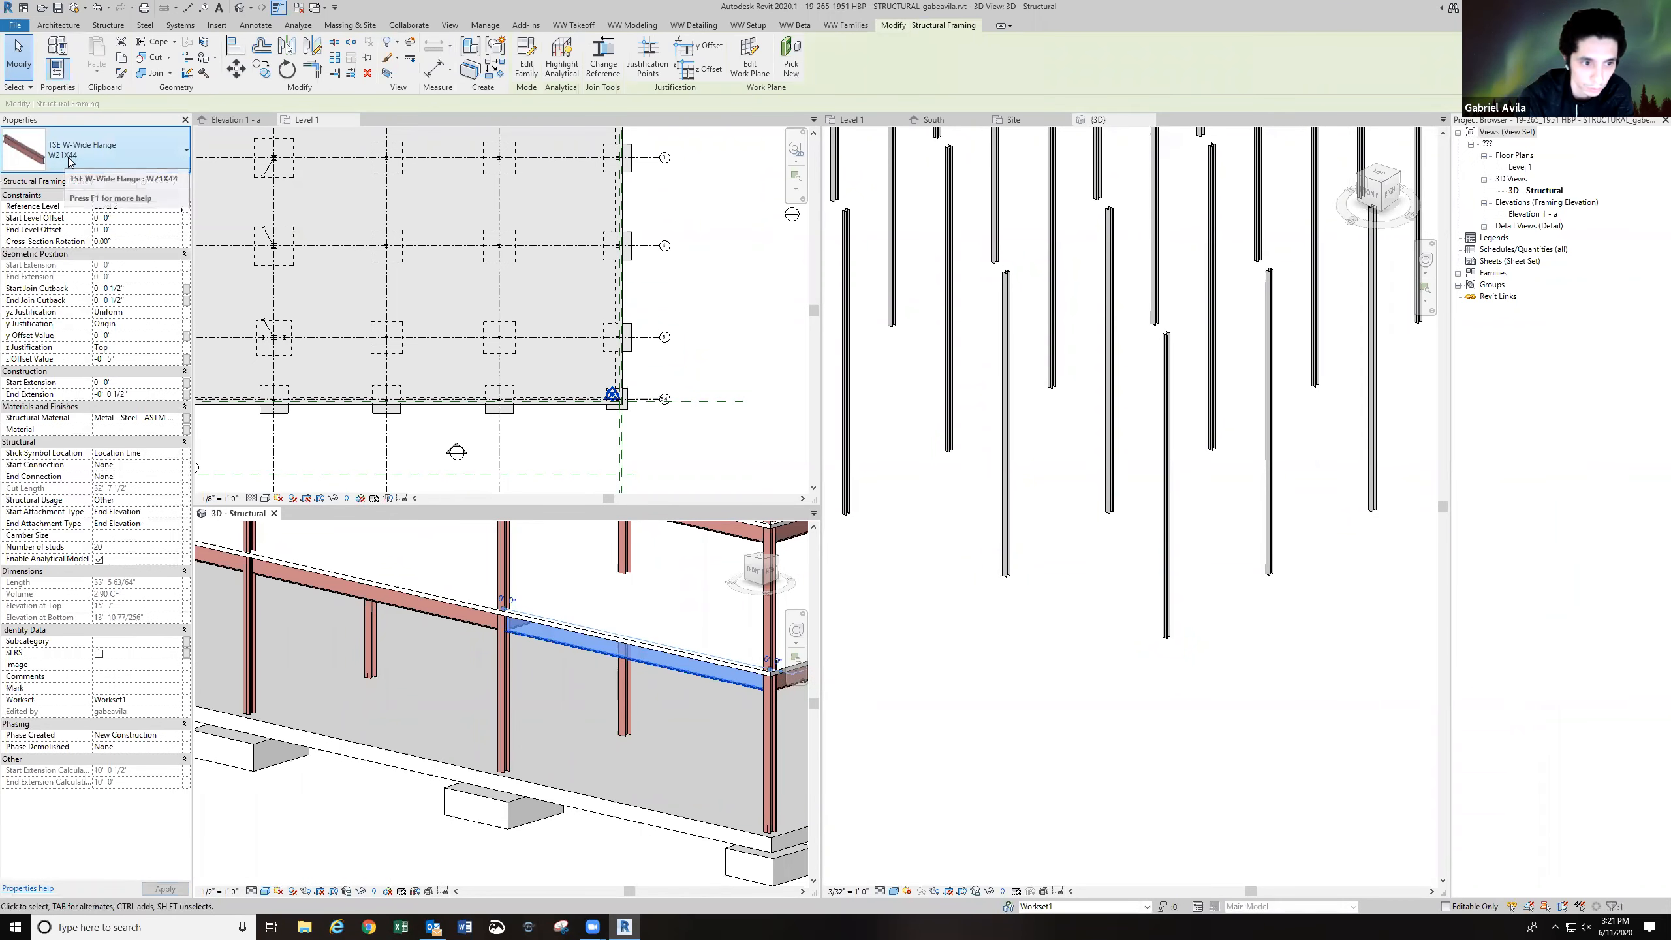
{"action": "left_click", "coordinate": [1082, 633]}
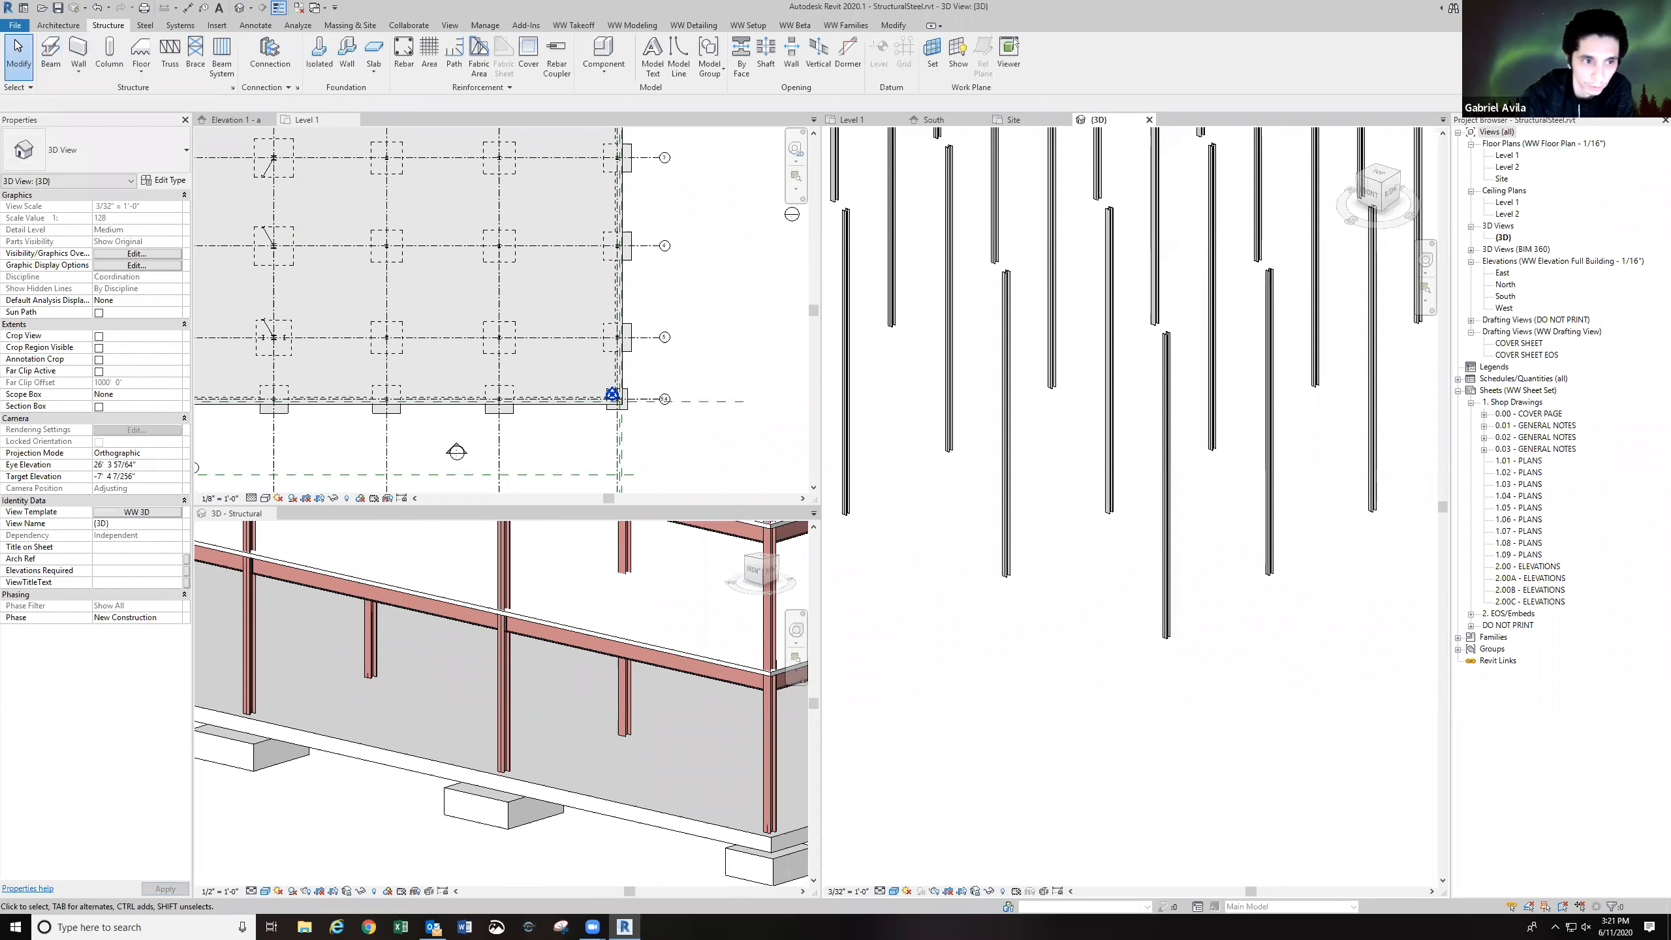
Start the Beam tool and open the W-Wide Flange.rfa family from the US Imperial library's Structural Framing > Steel folder.
{"action": "left_click", "coordinate": [51, 53]}
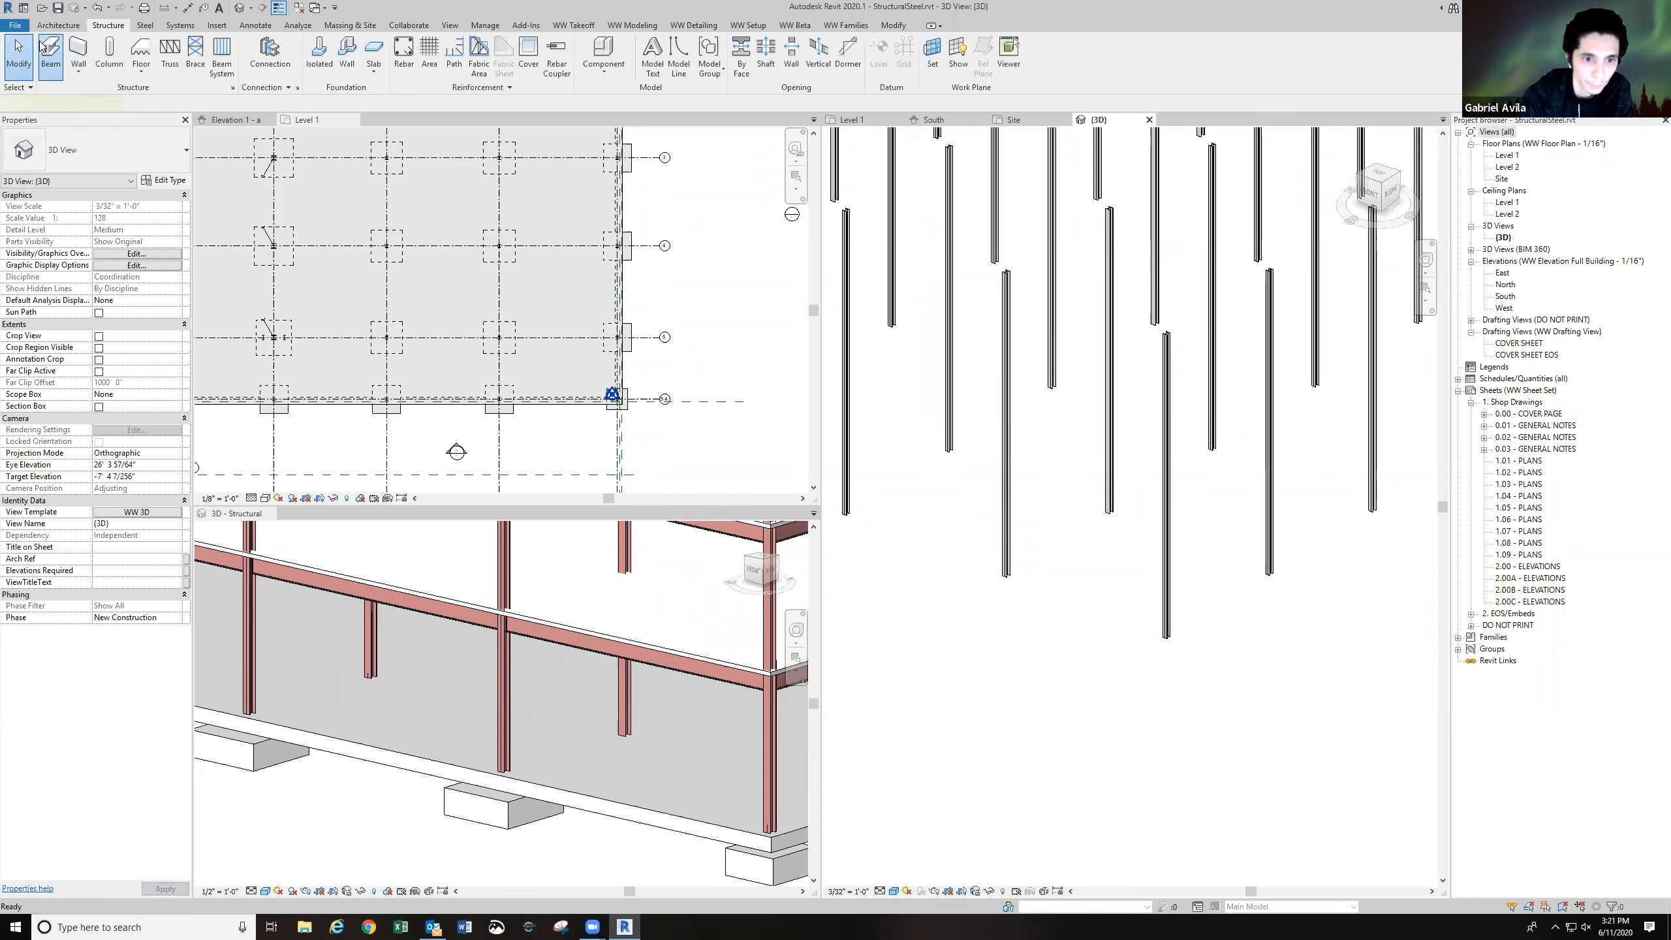
{"action": "left_click", "coordinate": [113, 163]}
{"action": "left_click", "coordinate": [130, 129]}
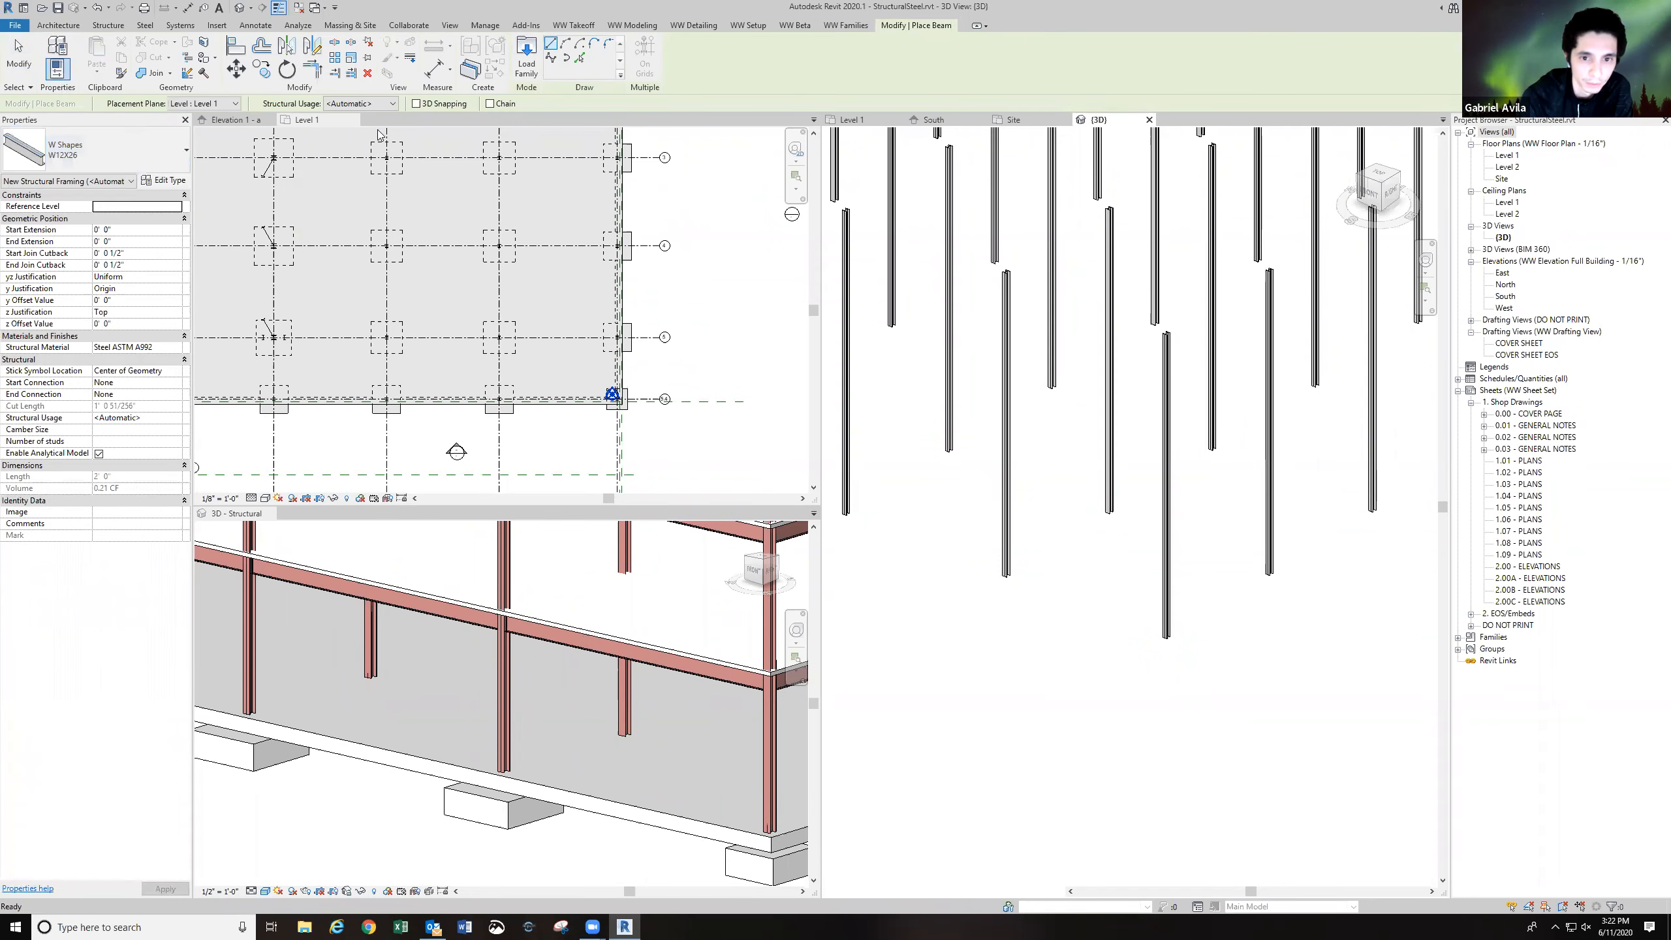
{"action": "left_click", "coordinate": [526, 69]}
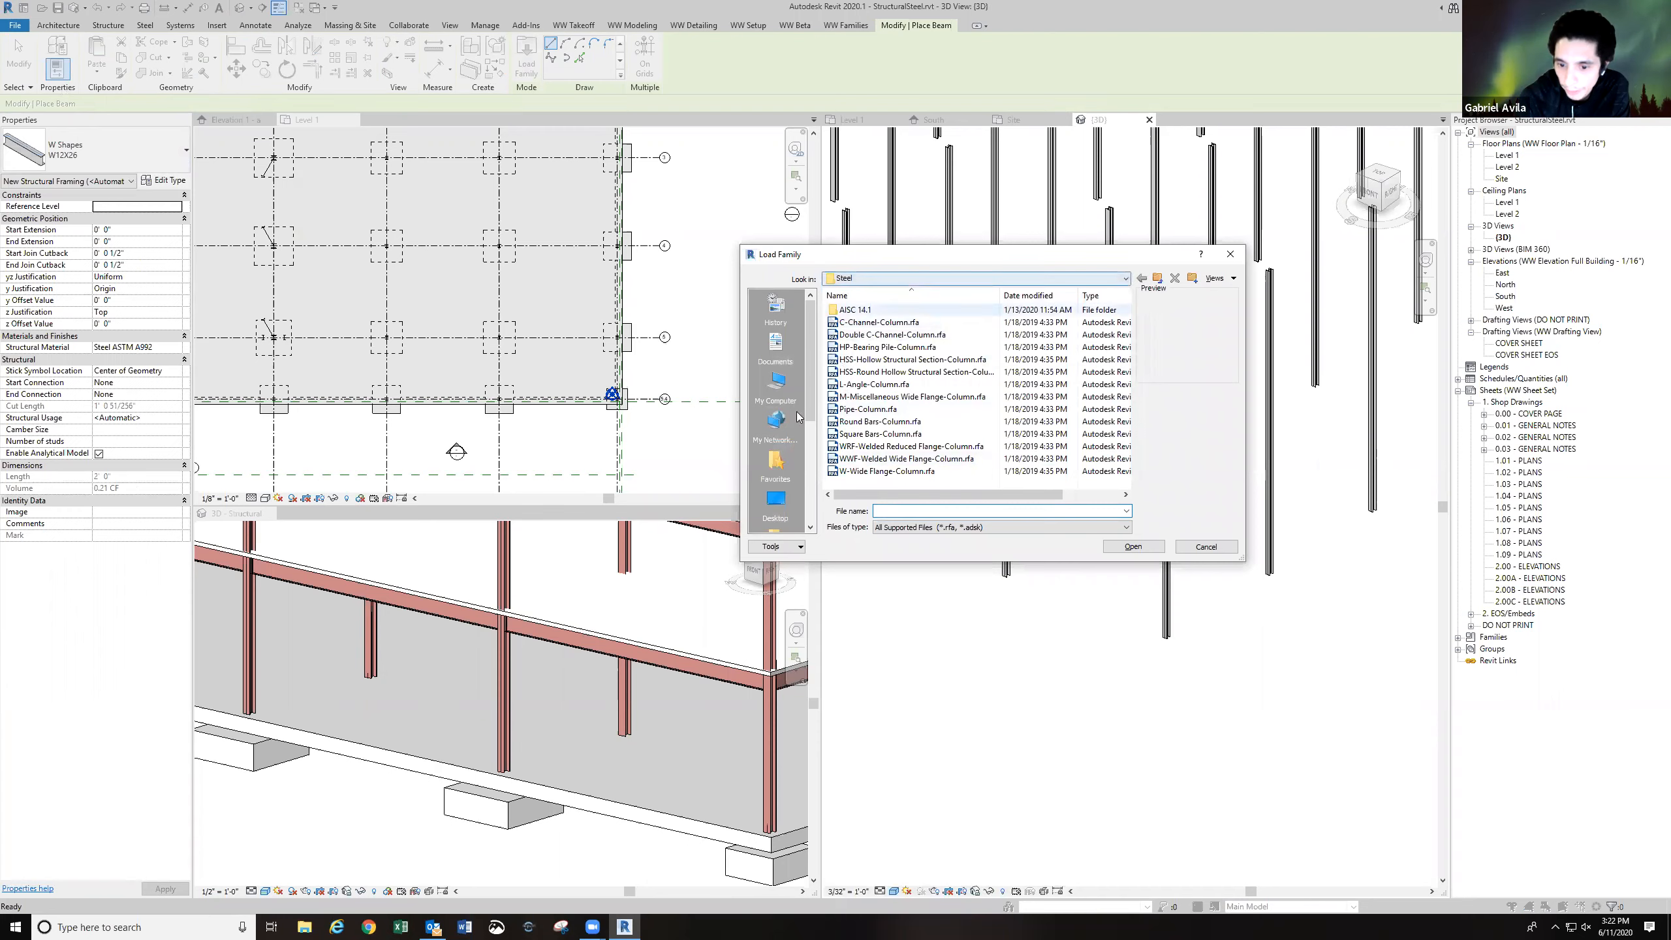
{"action": "scroll", "coordinate": [779, 421], "scroll_direction": "down", "scroll_amount": 1}
{"action": "left_click", "coordinate": [775, 424]}
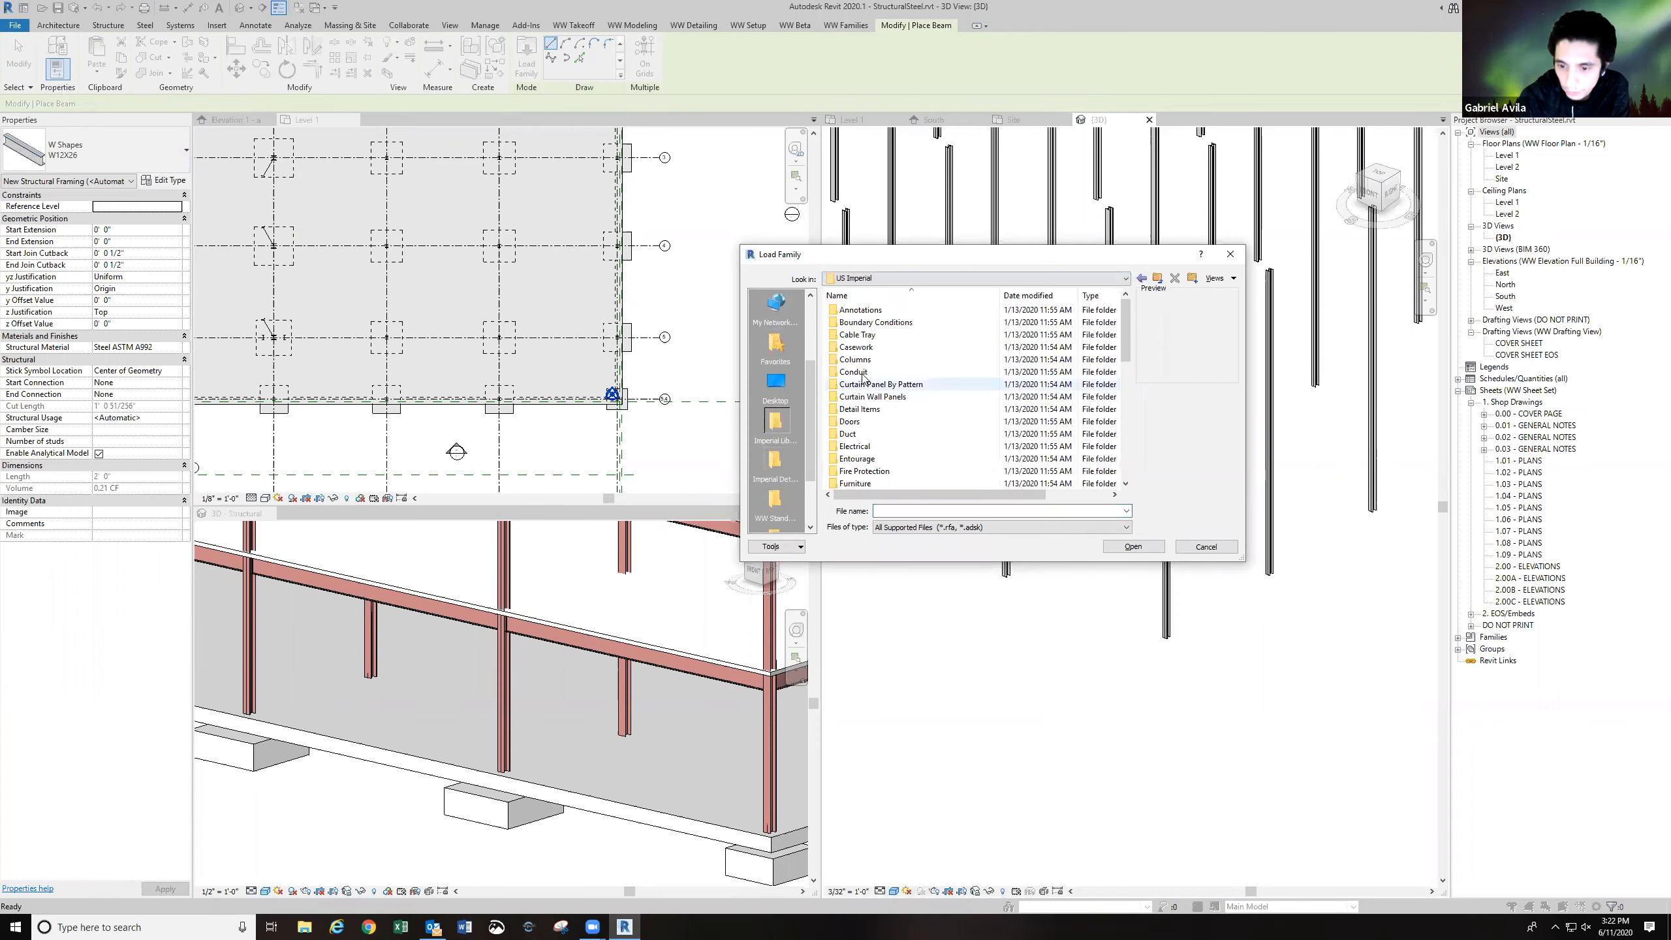
{"action": "scroll", "coordinate": [879, 415], "scroll_direction": "down", "scroll_amount": 4}
{"action": "scroll", "coordinate": [885, 429], "scroll_direction": "down", "scroll_amount": 3}
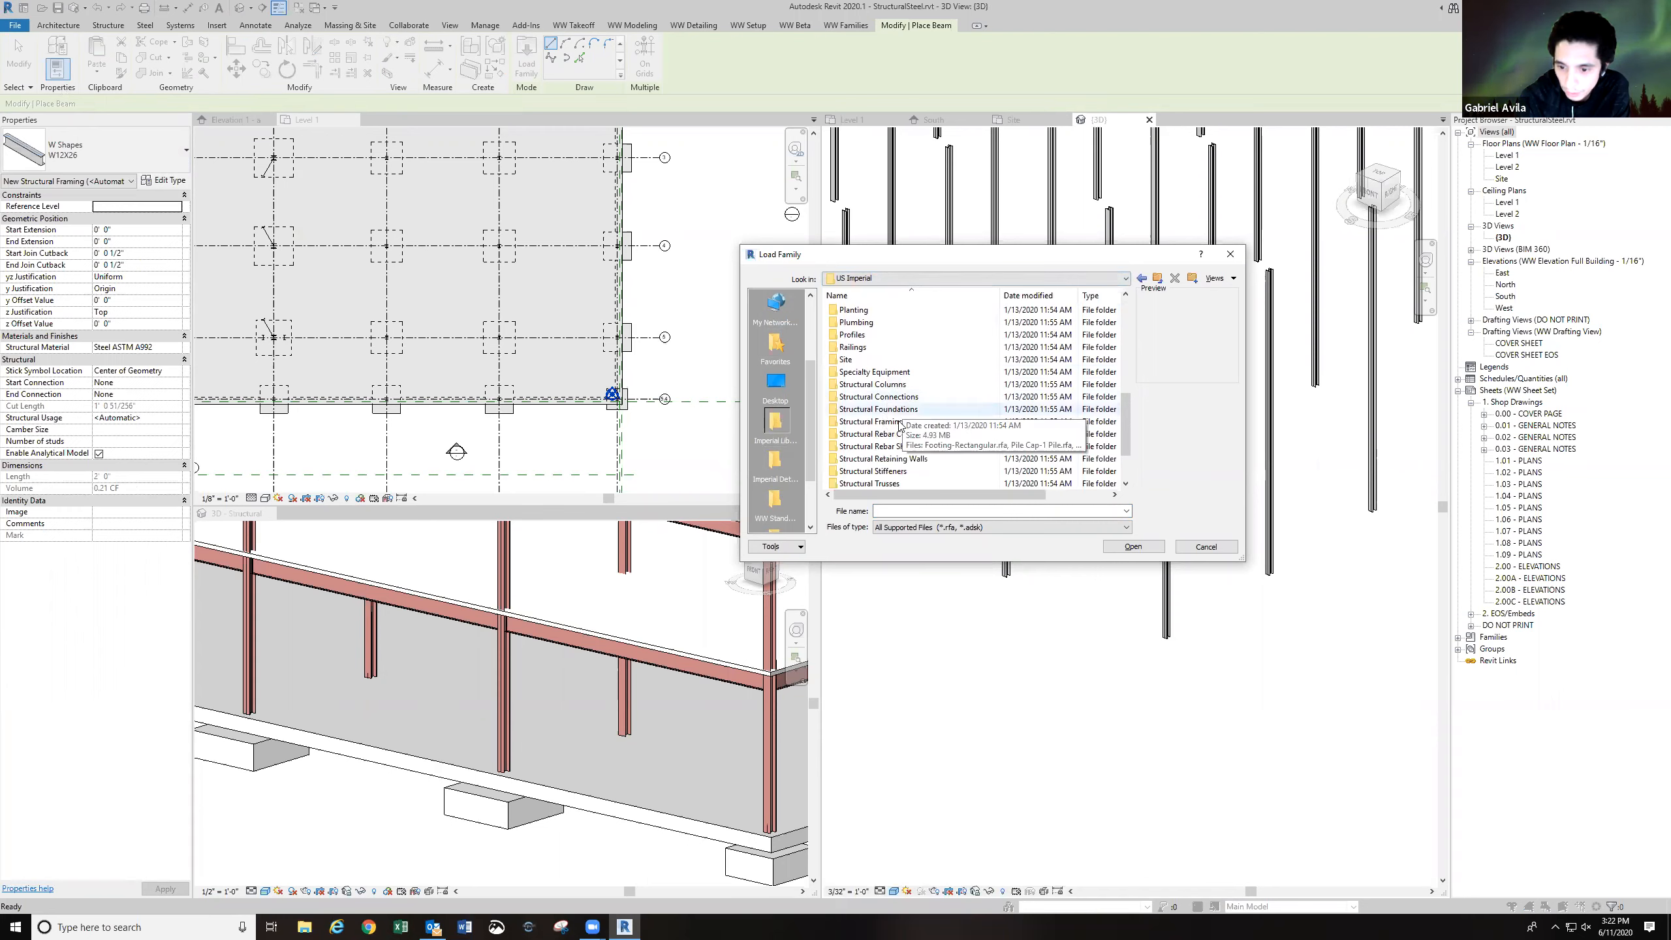
{"action": "double_click", "coordinate": [900, 423]}
{"action": "double_click", "coordinate": [848, 346]}
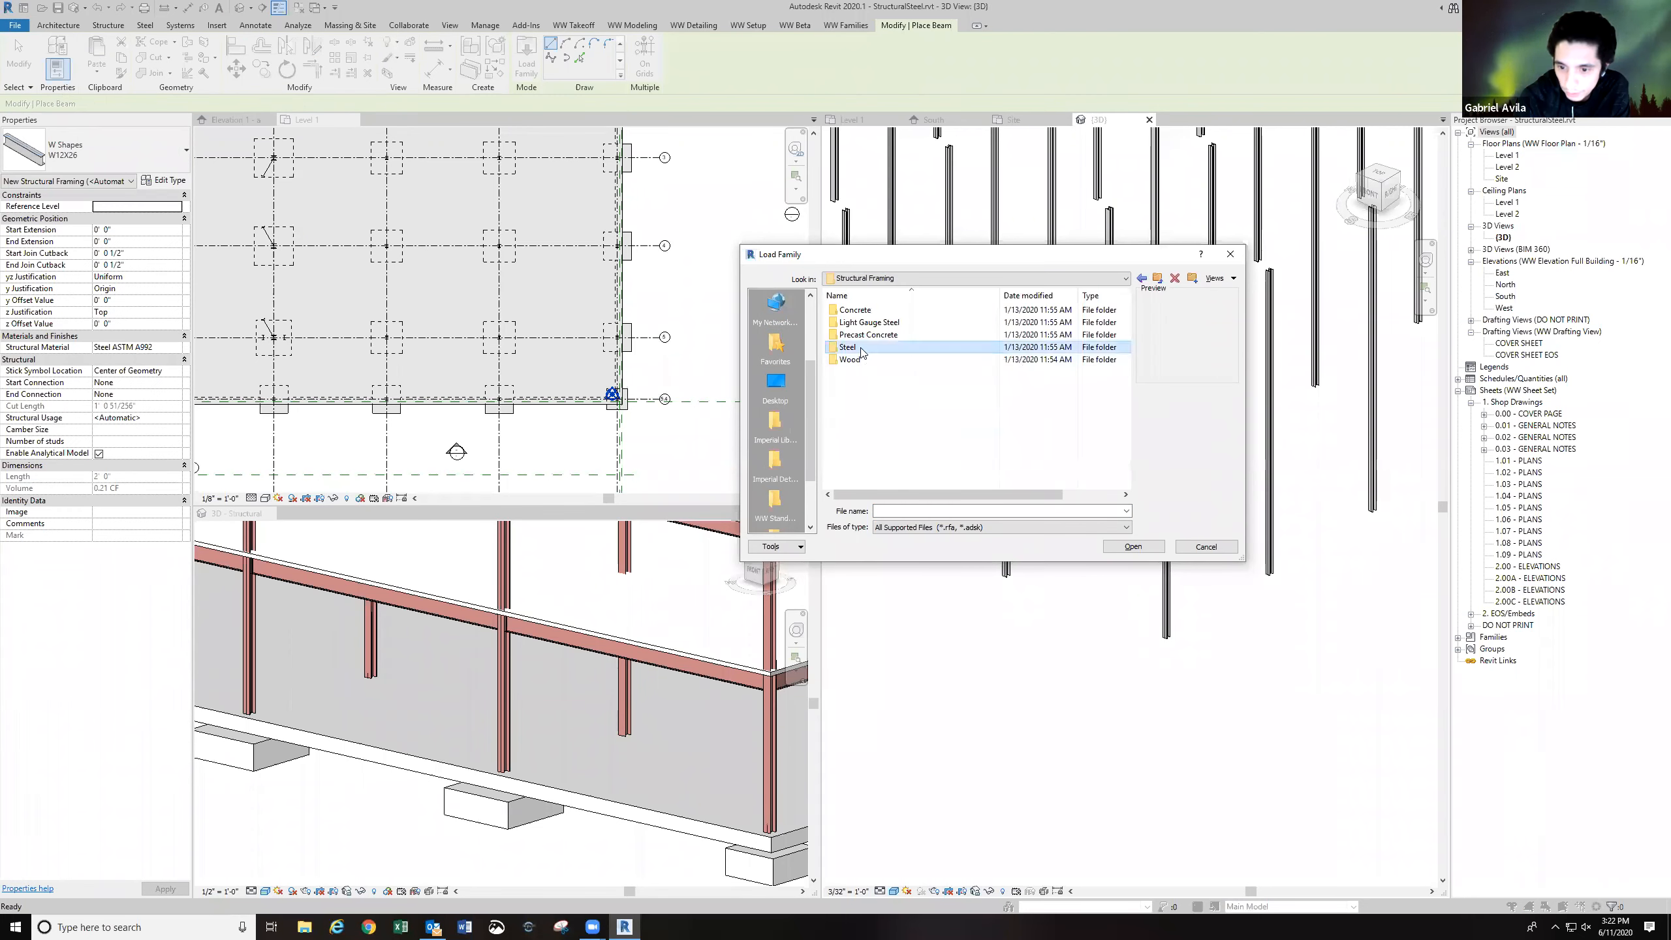
{"action": "scroll", "coordinate": [889, 414], "scroll_direction": "down", "scroll_amount": 5}
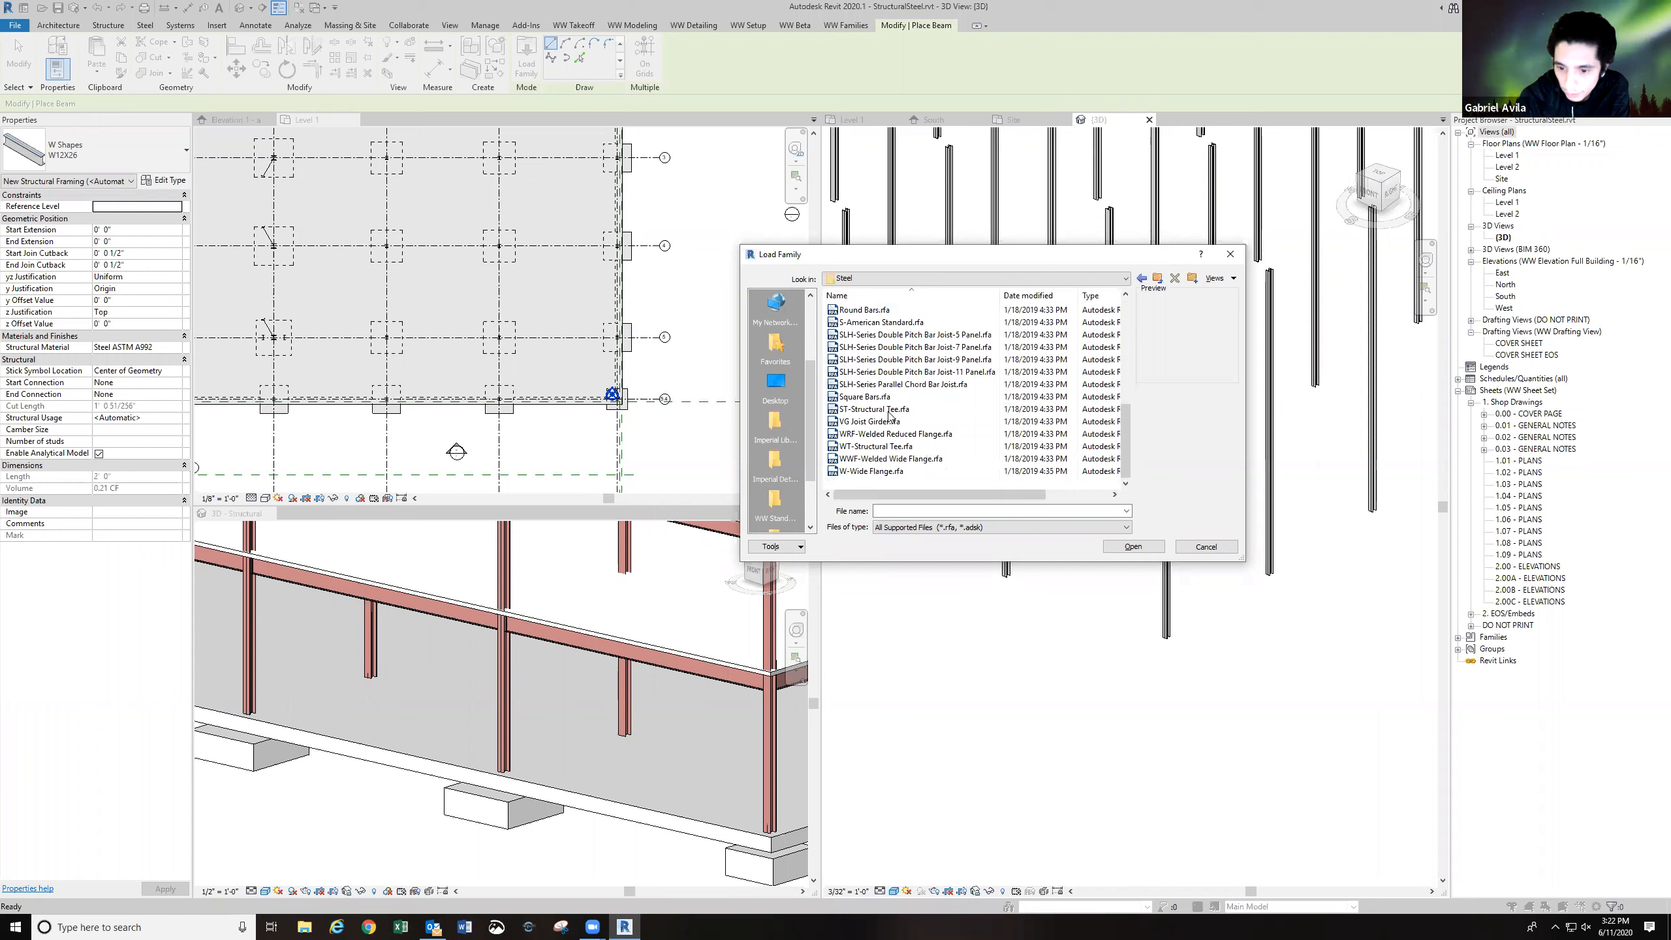
{"action": "left_click", "coordinate": [880, 471]}
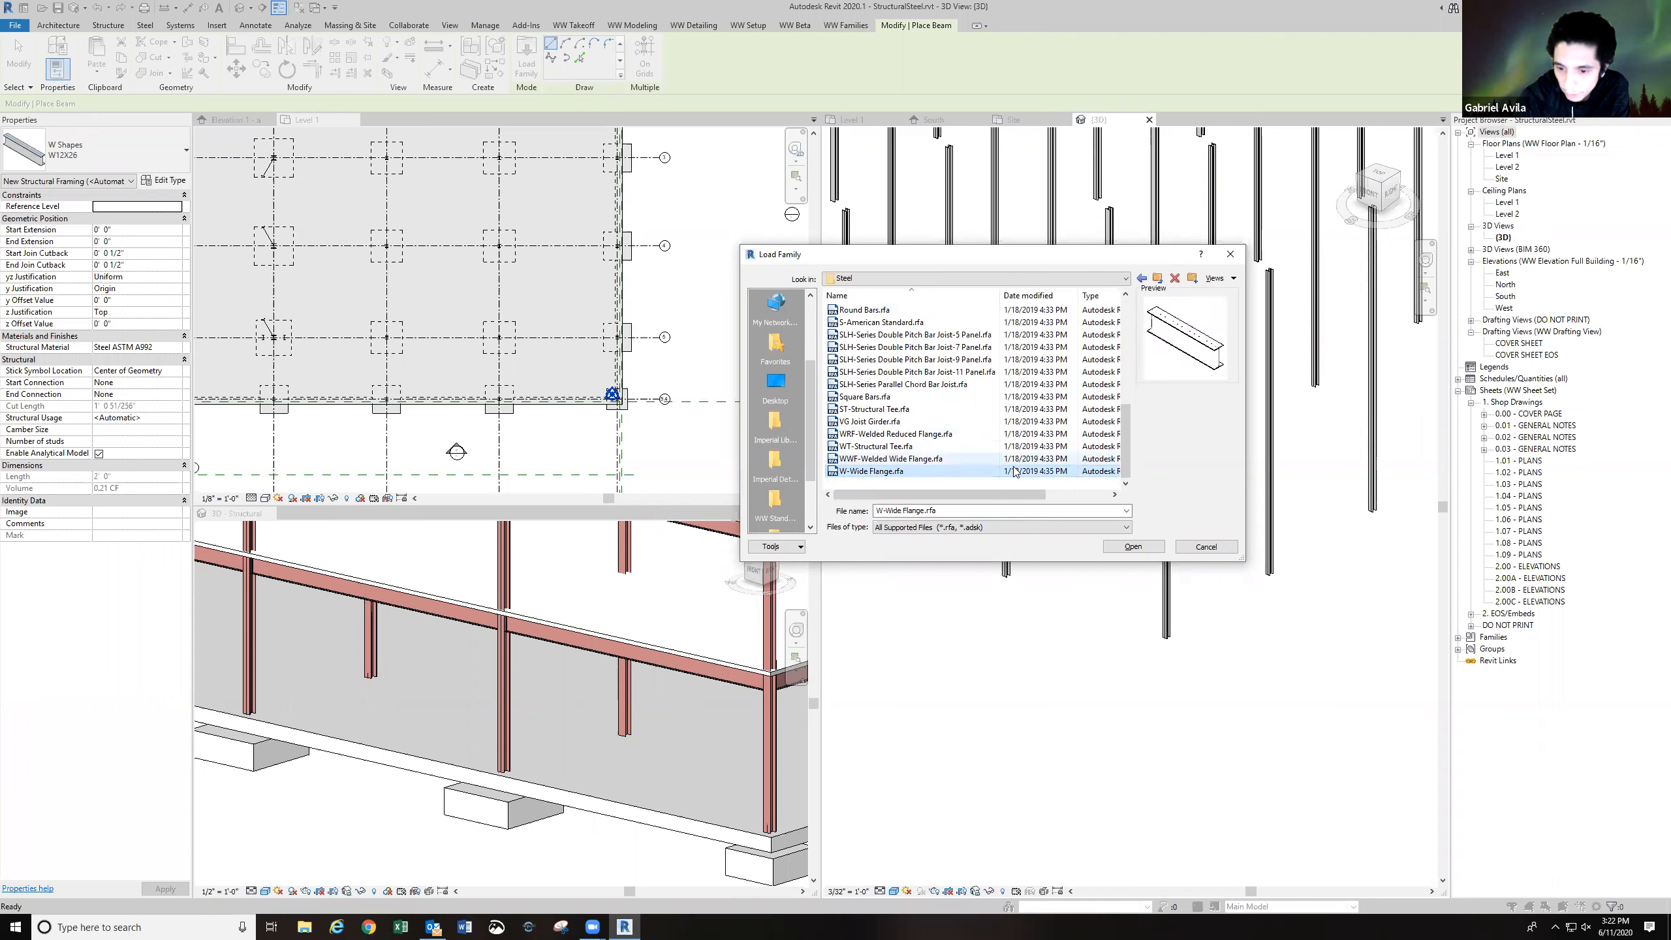
{"action": "left_click", "coordinate": [1120, 547]}
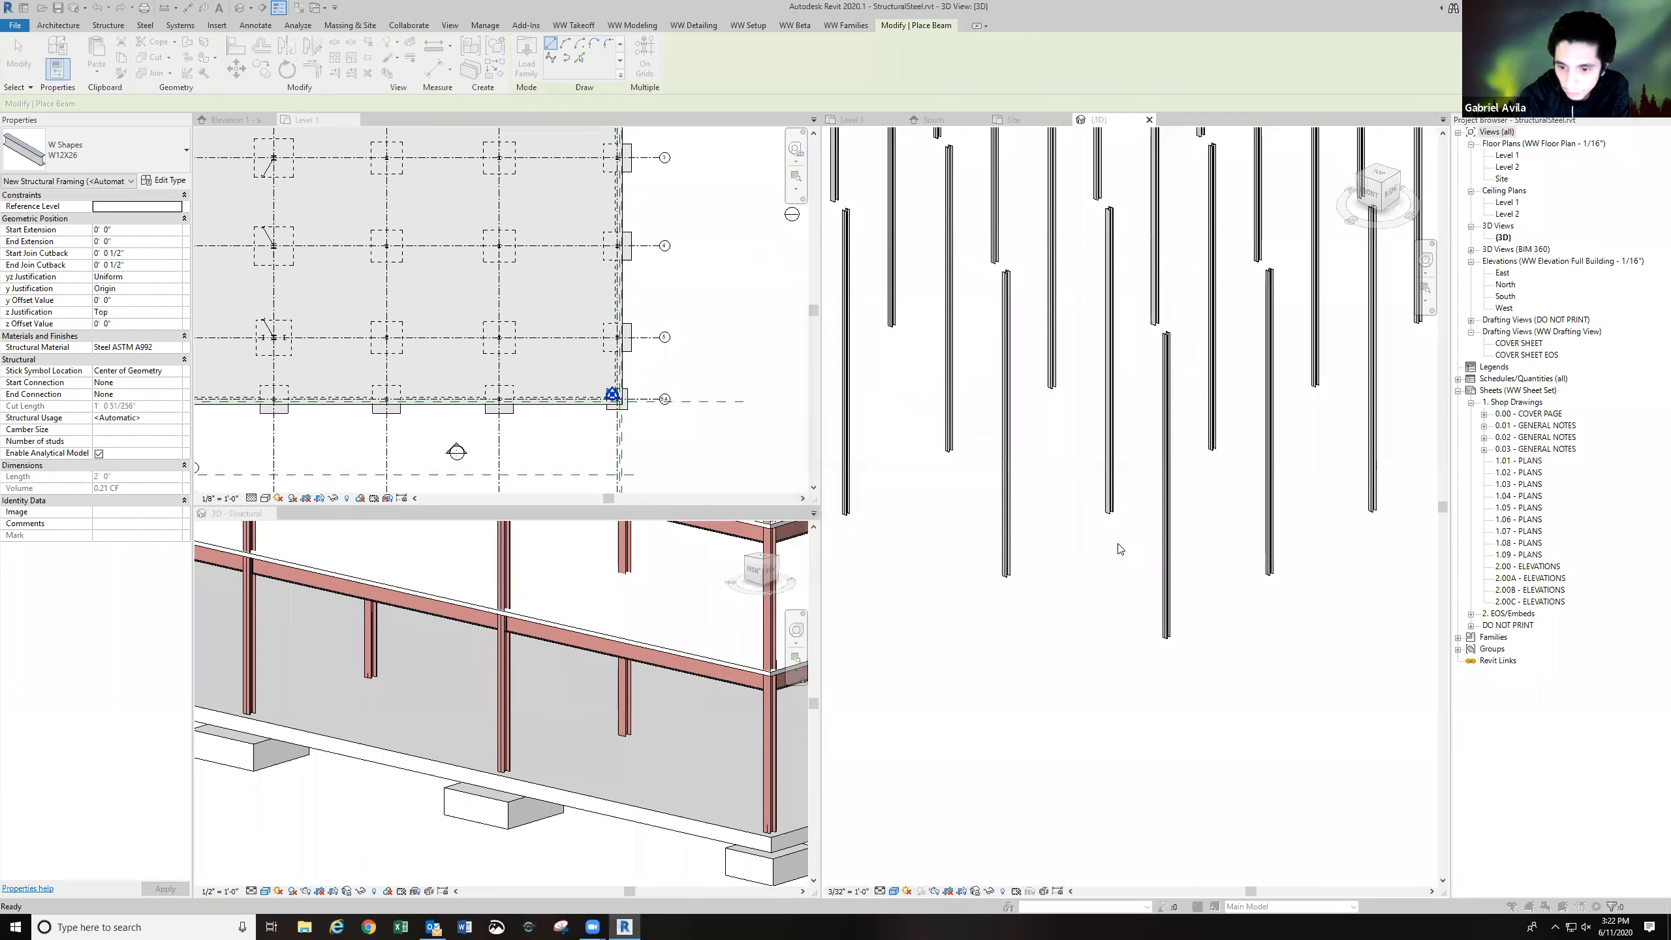
Load the W21X44 type of the W-Wide Flange family and leave the beam command.
{"action": "scroll", "coordinate": [844, 404], "scroll_direction": "down", "scroll_amount": 3}
{"action": "scroll", "coordinate": [843, 403], "scroll_direction": "down", "scroll_amount": 20}
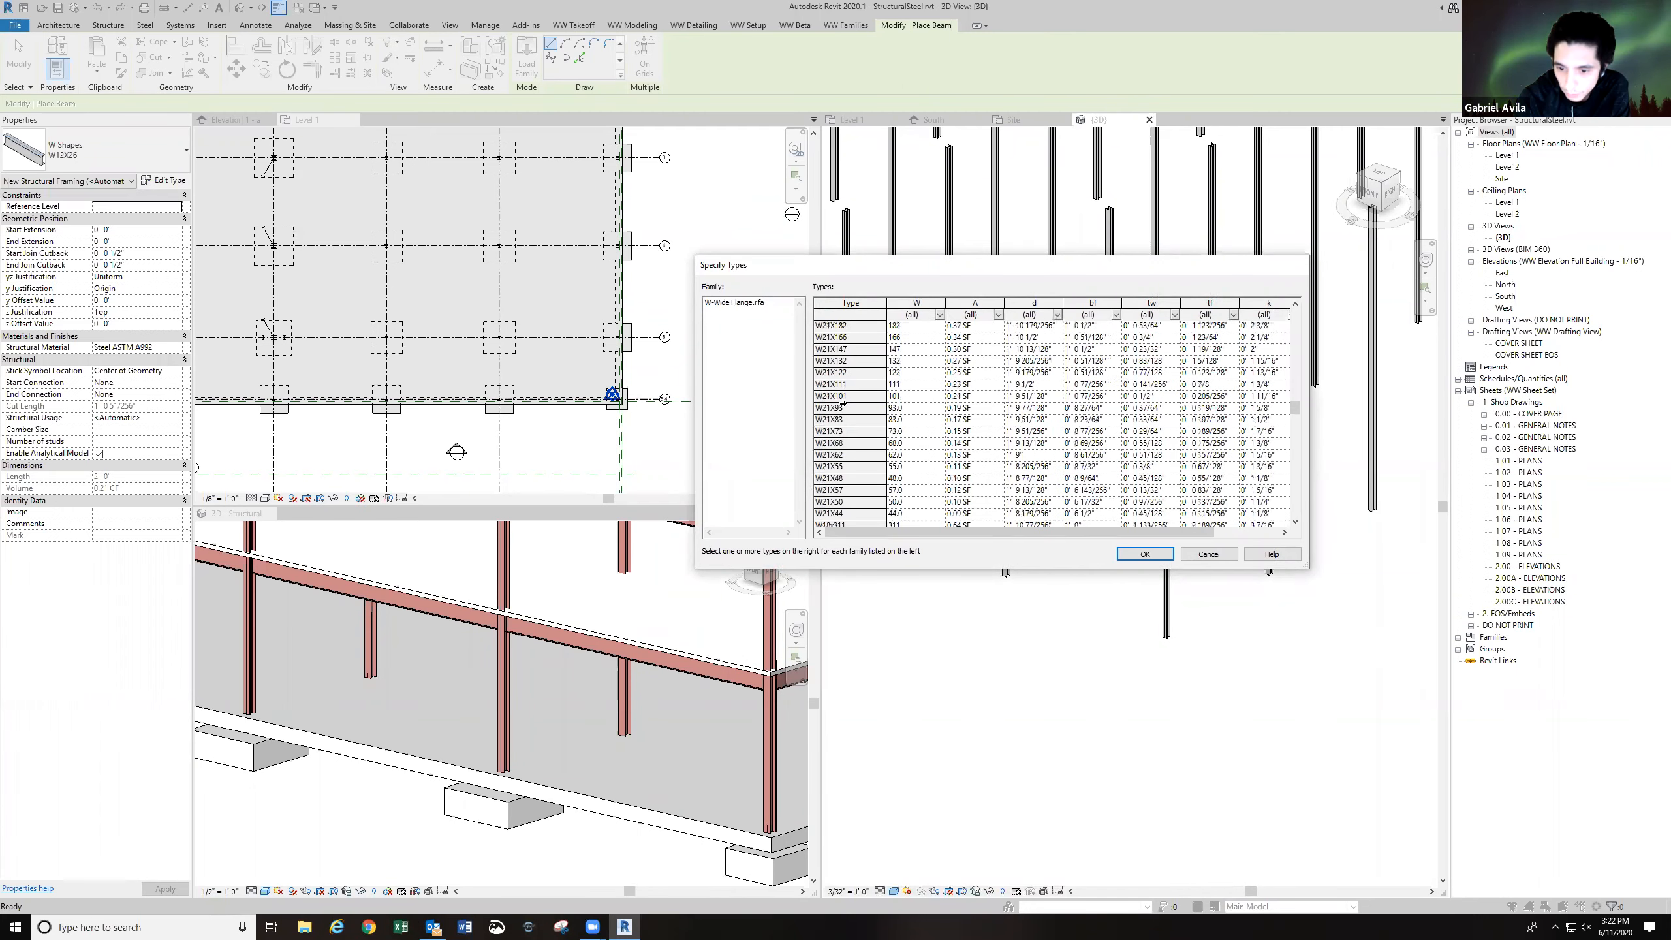
{"action": "scroll", "coordinate": [845, 407], "scroll_direction": "down", "scroll_amount": 4}
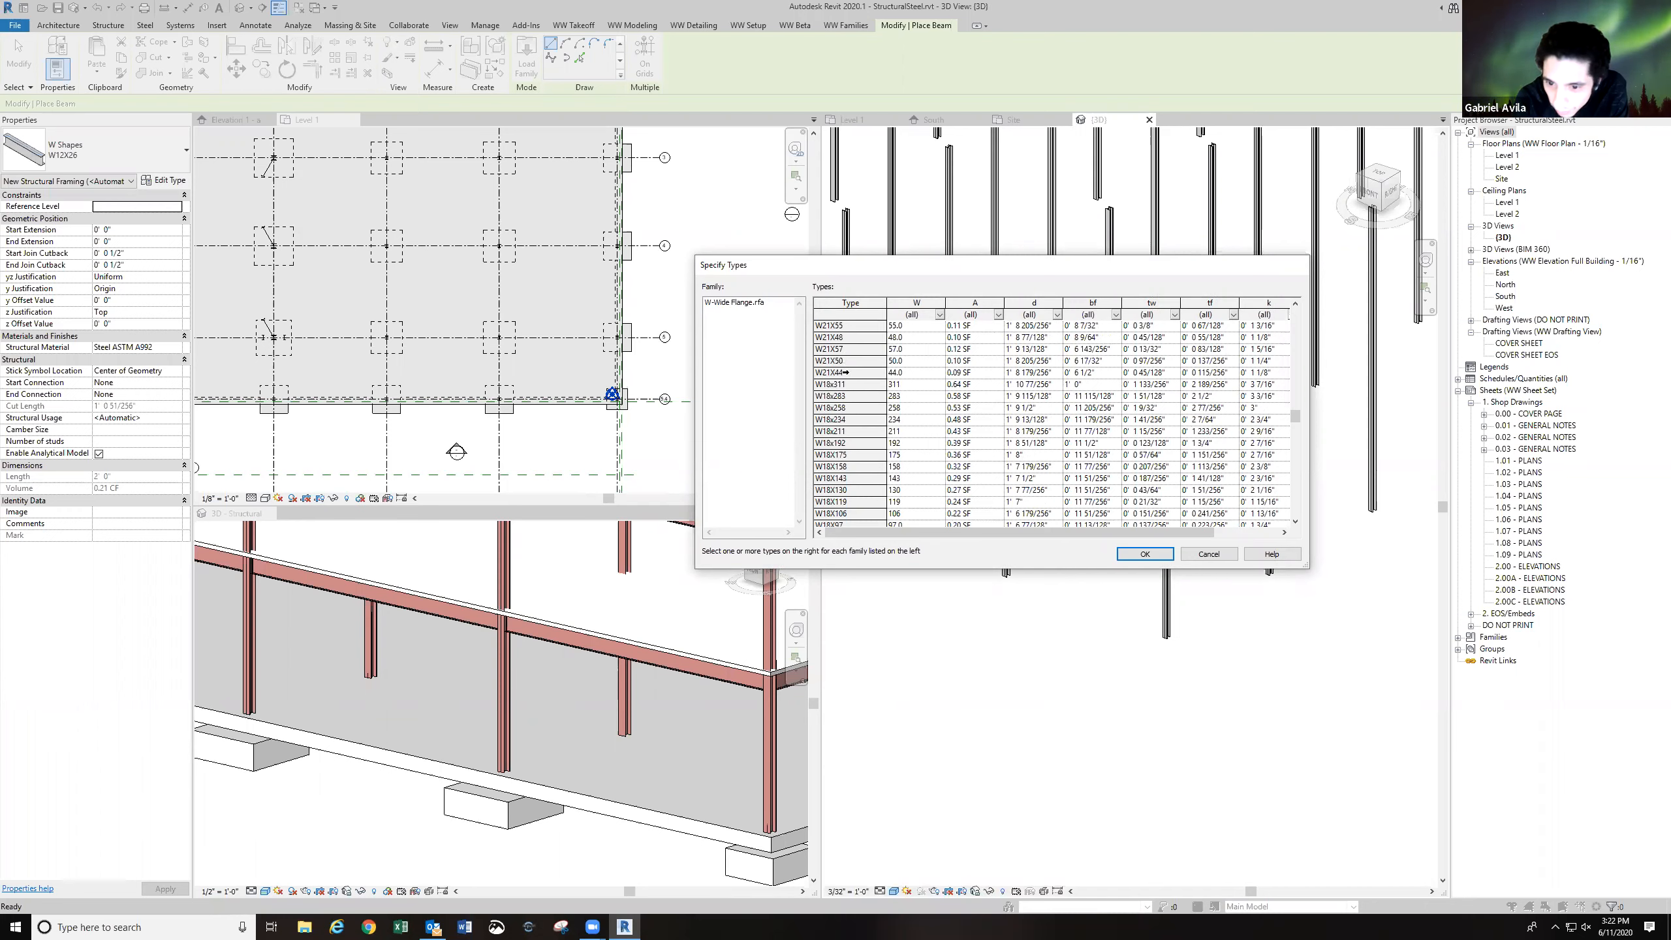
{"action": "left_click", "coordinate": [845, 373]}
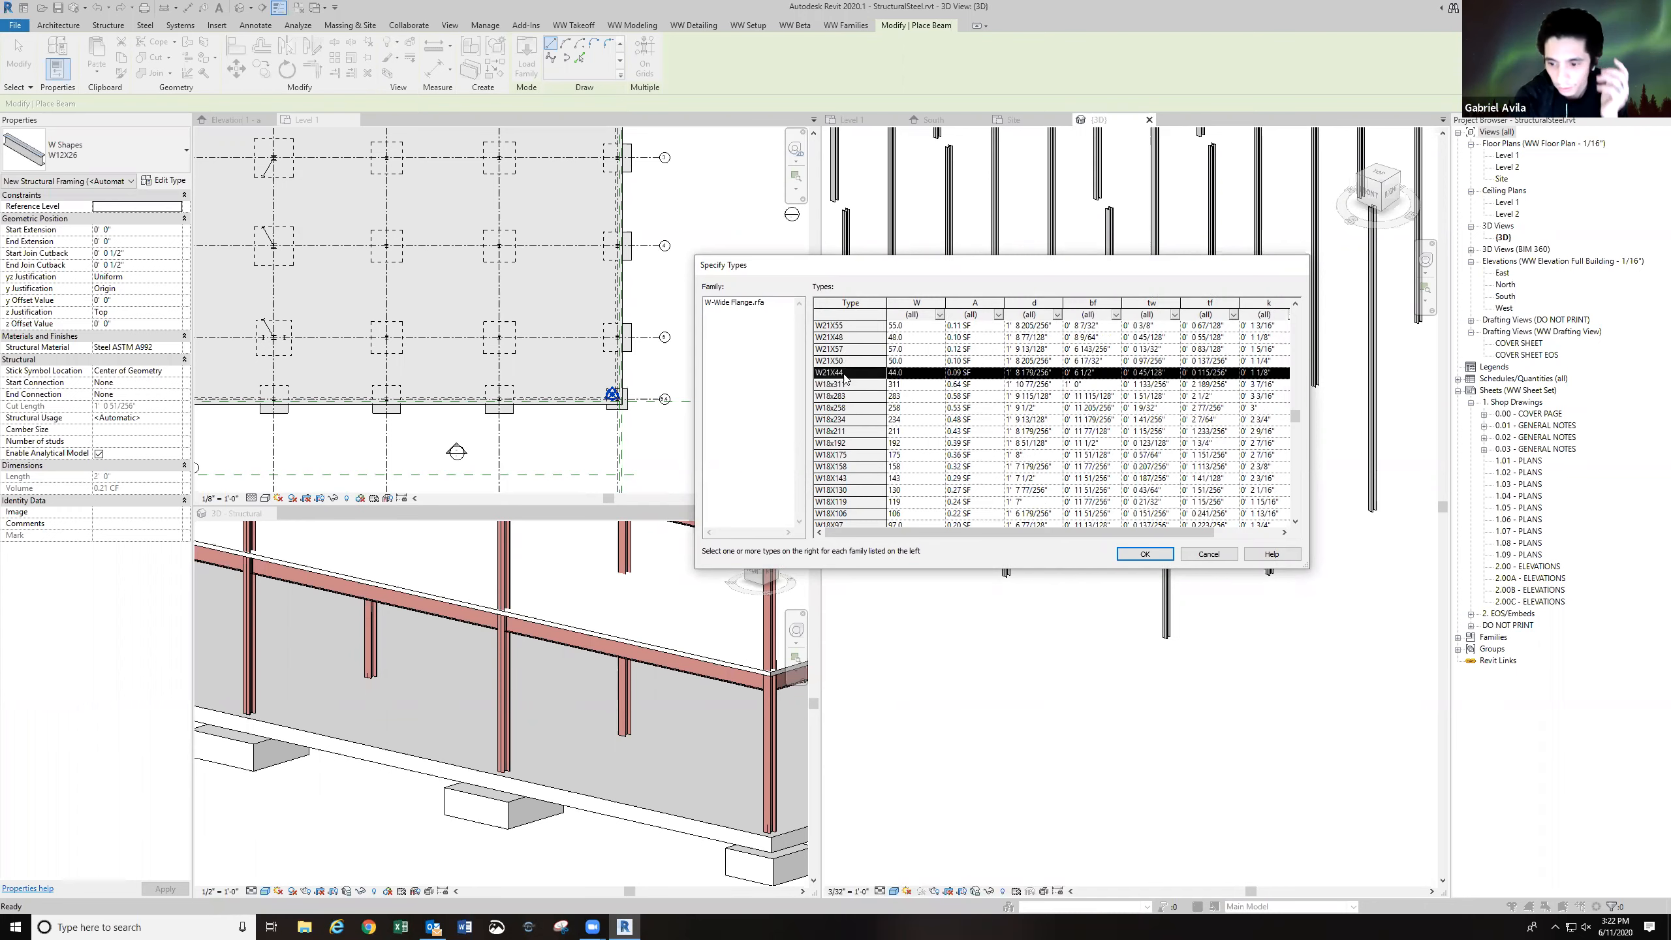
{"action": "left_click", "coordinate": [1142, 554]}
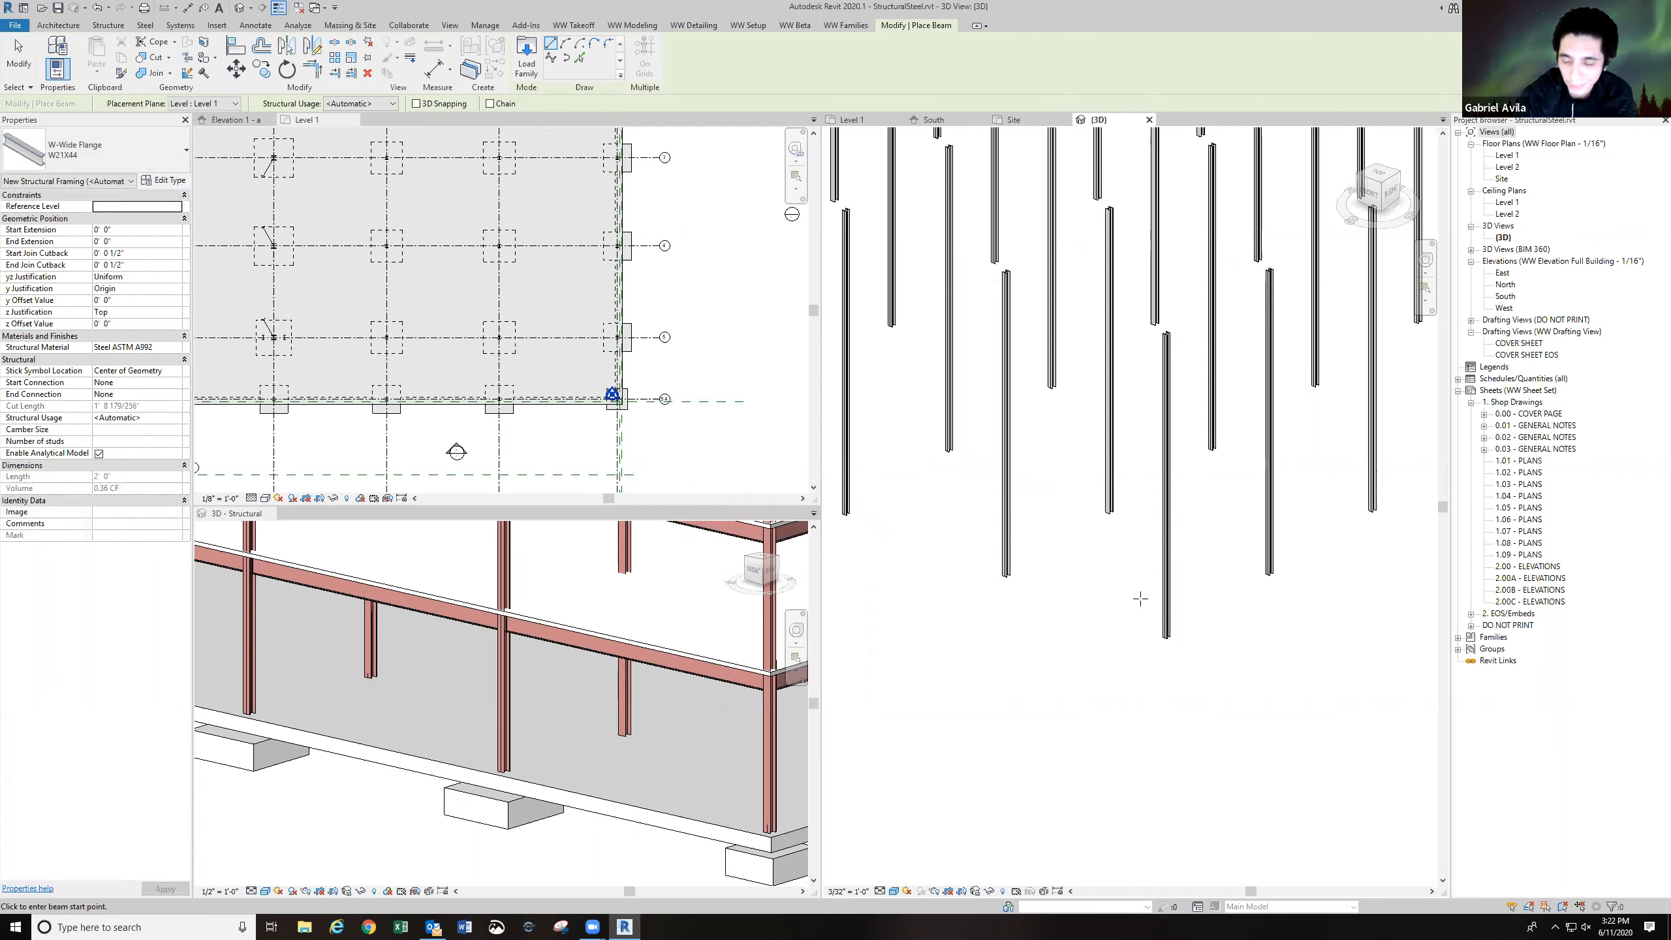
{"action": "key", "text": "Escape"}
{"action": "key", "text": "Escape"}
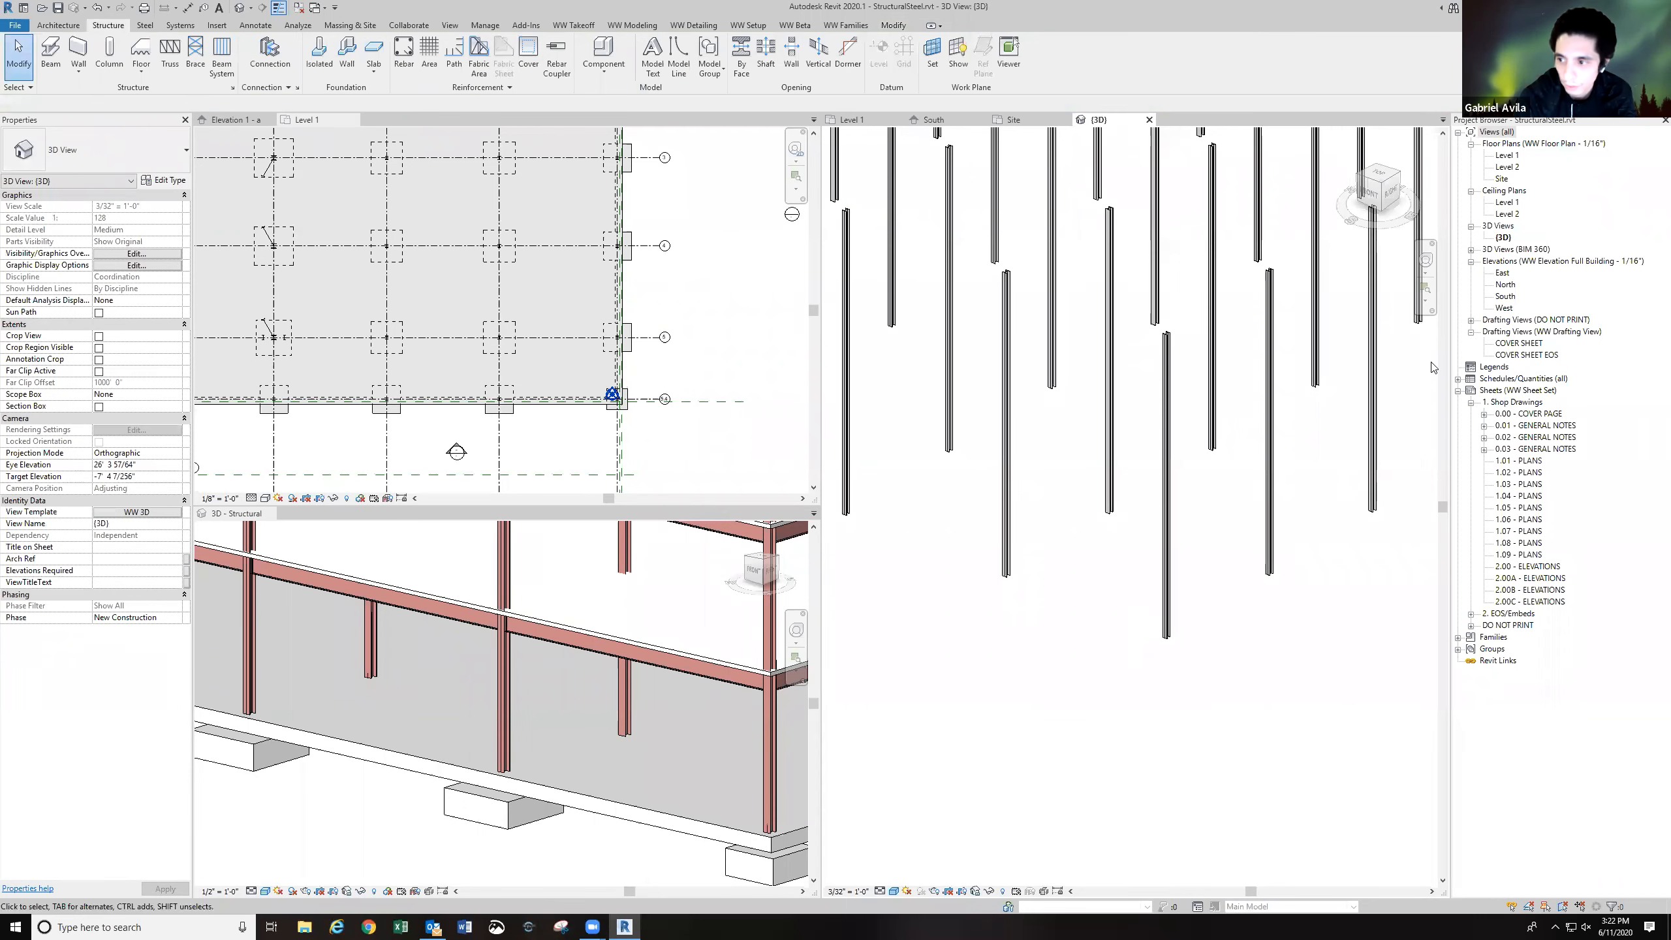
Open the Level 2 floor plan and start the Beam tool with the W21X44 wide flange type.
{"action": "double_click", "coordinate": [1504, 168]}
{"action": "scroll", "coordinate": [1123, 472], "scroll_direction": "down", "scroll_amount": 2}
{"action": "mouse_move", "coordinate": [1123, 472]}
{"action": "middle_mouse_down"}
{"action": "mouse_move", "coordinate": [1168, 461]}
{"action": "mouse_move", "coordinate": [1133, 469]}
{"action": "middle_mouse_up"}
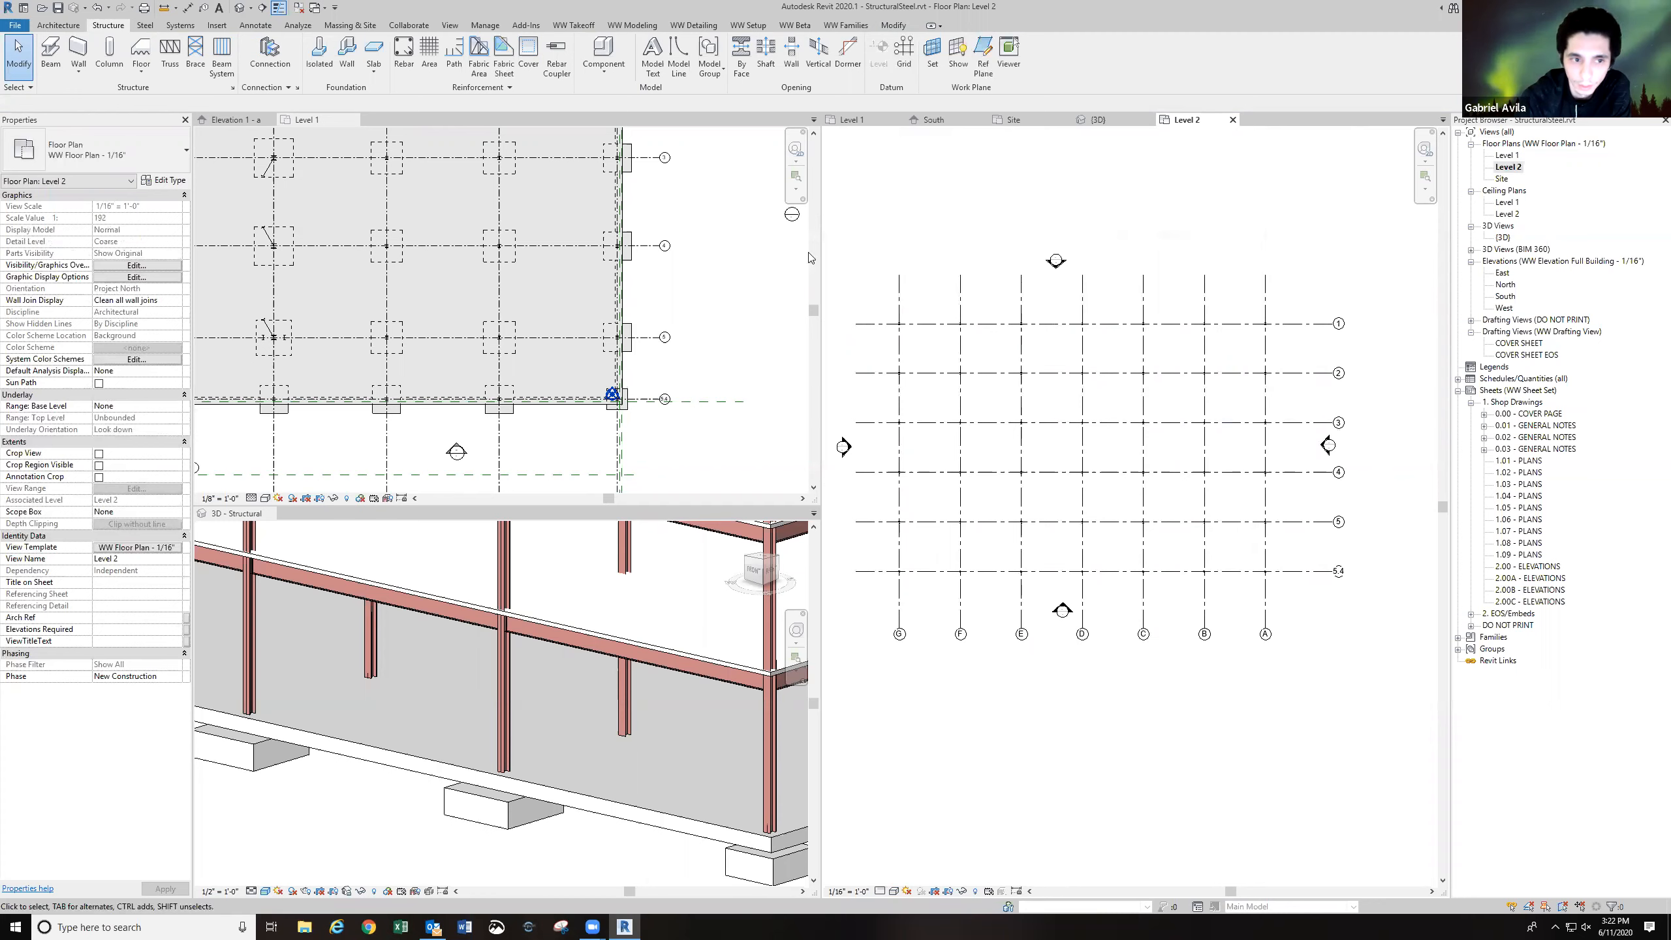
{"action": "left_click", "coordinate": [51, 53]}
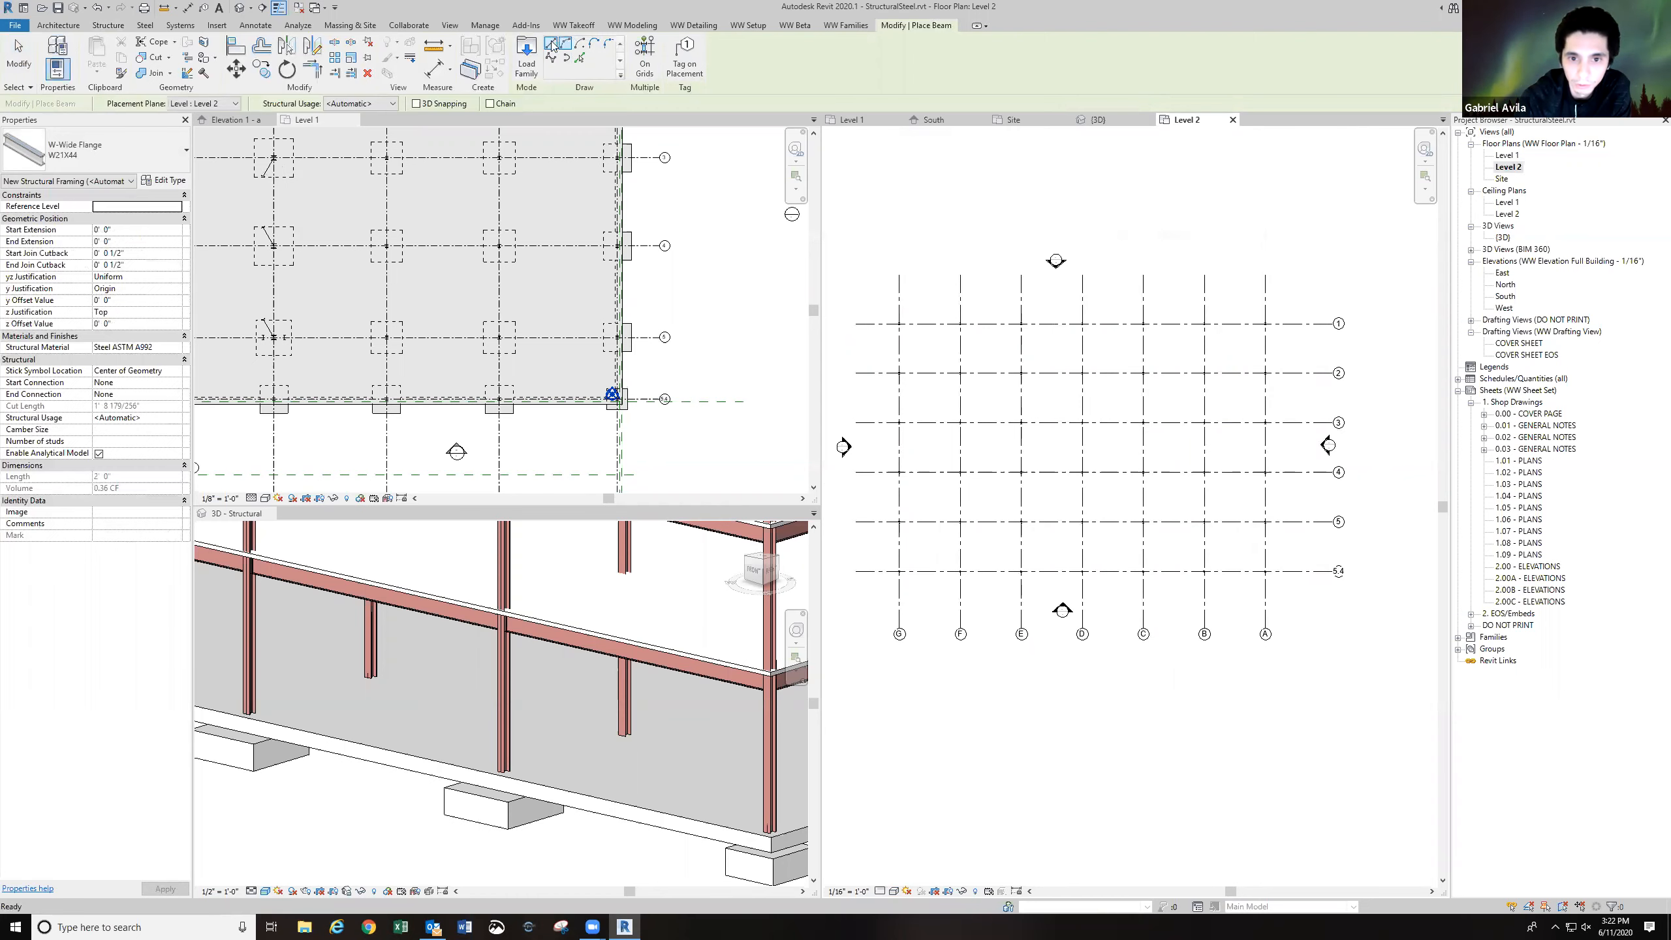
{"action": "scroll", "coordinate": [1118, 565], "scroll_direction": "up", "scroll_amount": 5}
{"action": "left_click", "coordinate": [1095, 577]}
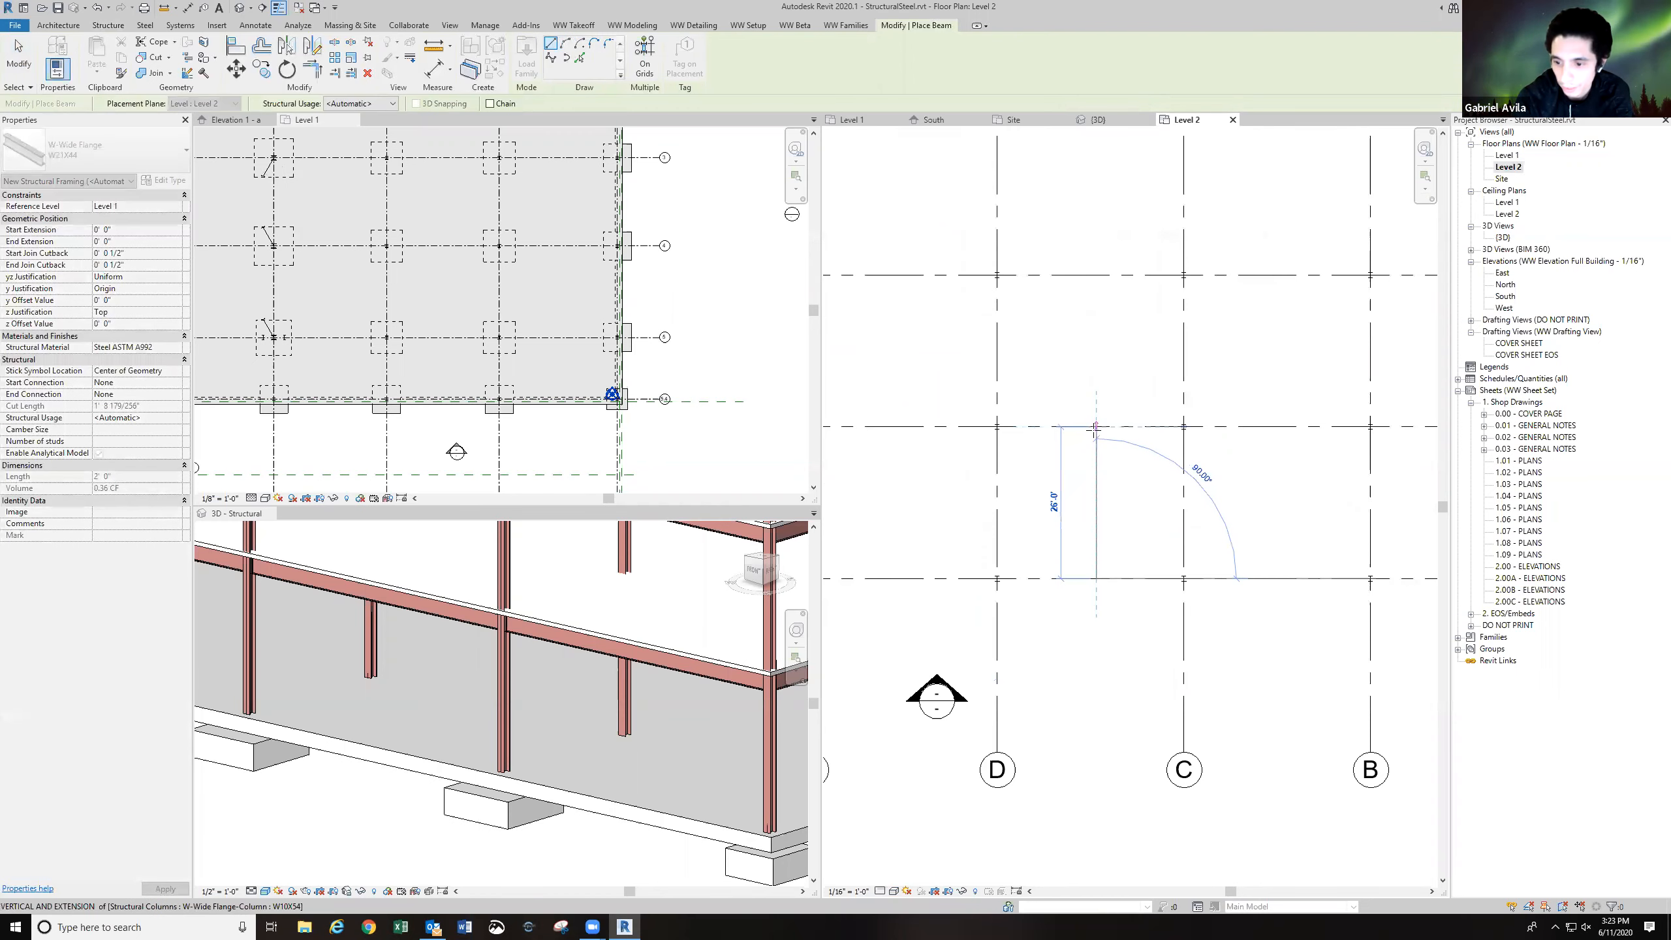
{"action": "key", "text": "Escape"}
{"action": "scroll", "coordinate": [1095, 520], "scroll_direction": "down", "scroll_amount": 4}
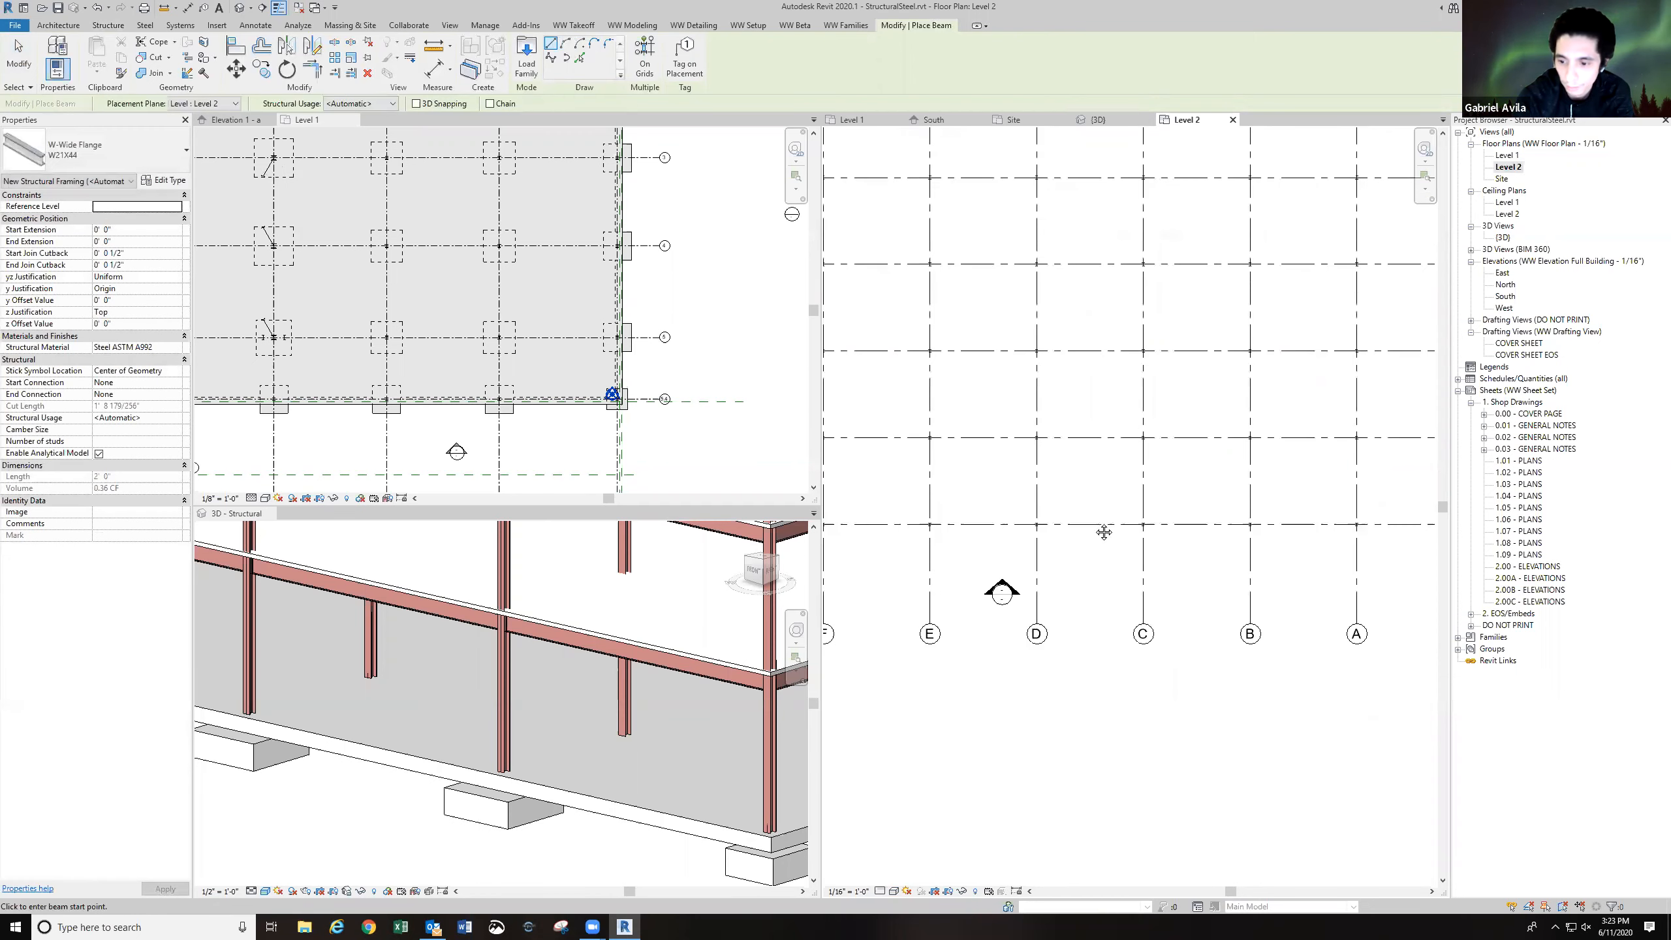
{"action": "middle_click_drag", "start_coordinate": [1096, 521], "coordinate": [1110, 514]}
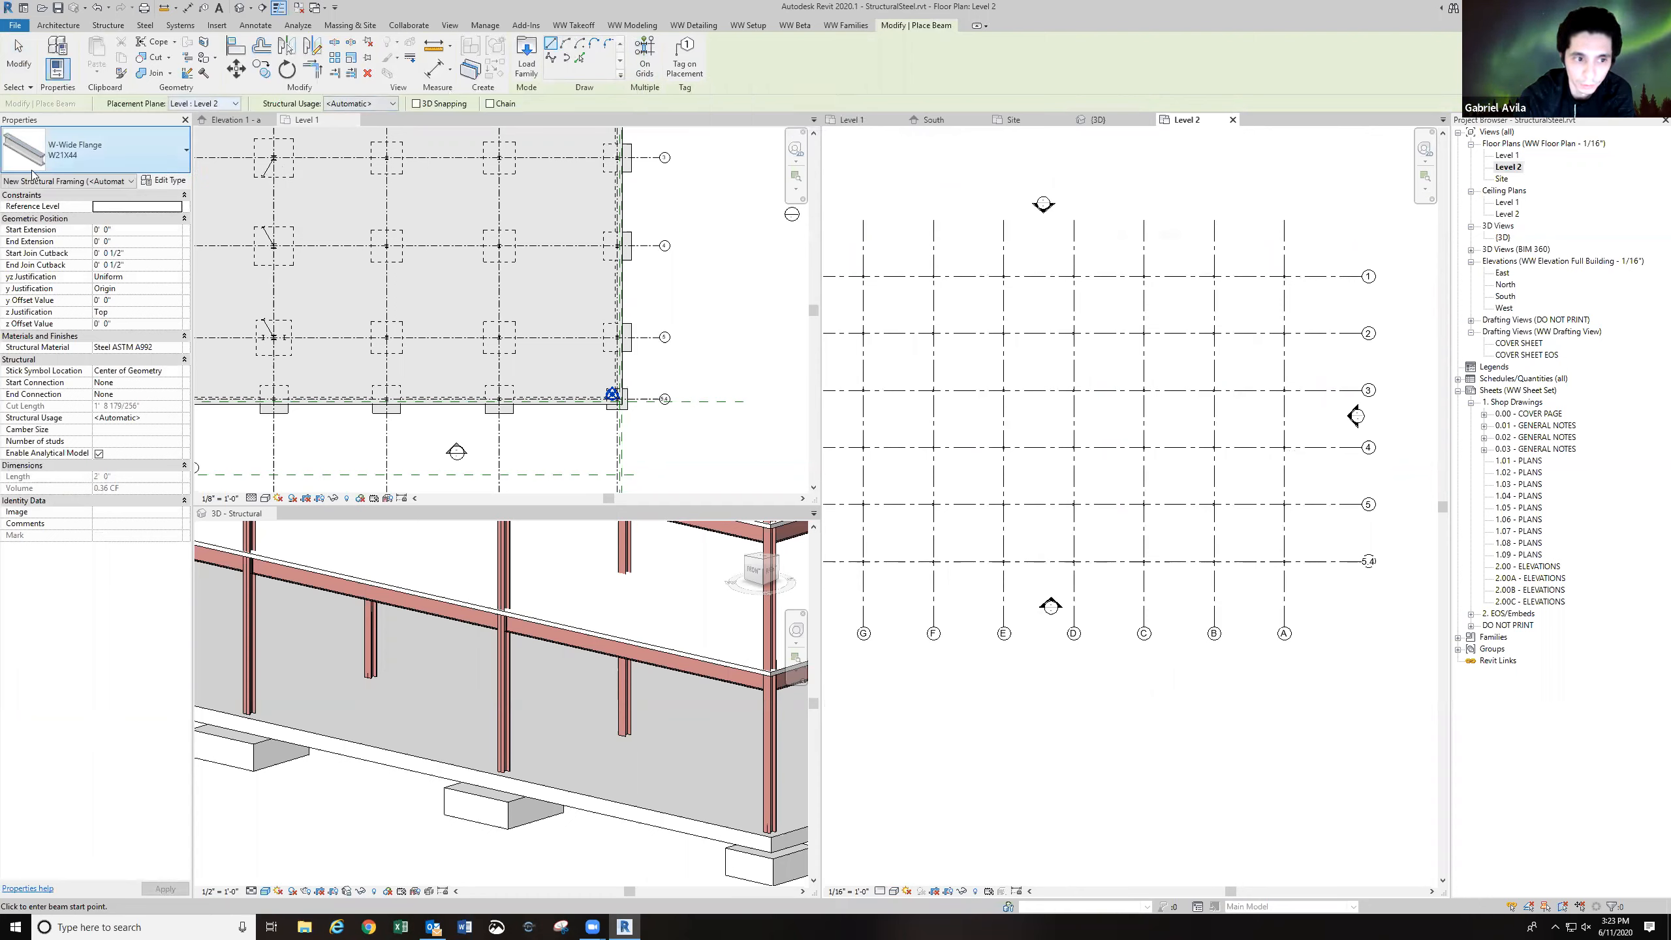
Place W21X44 beams on Level 2 along all grid lines, 1 to 5.4 and A to G, using the On Grids option.
{"action": "left_click", "coordinate": [644, 63]}
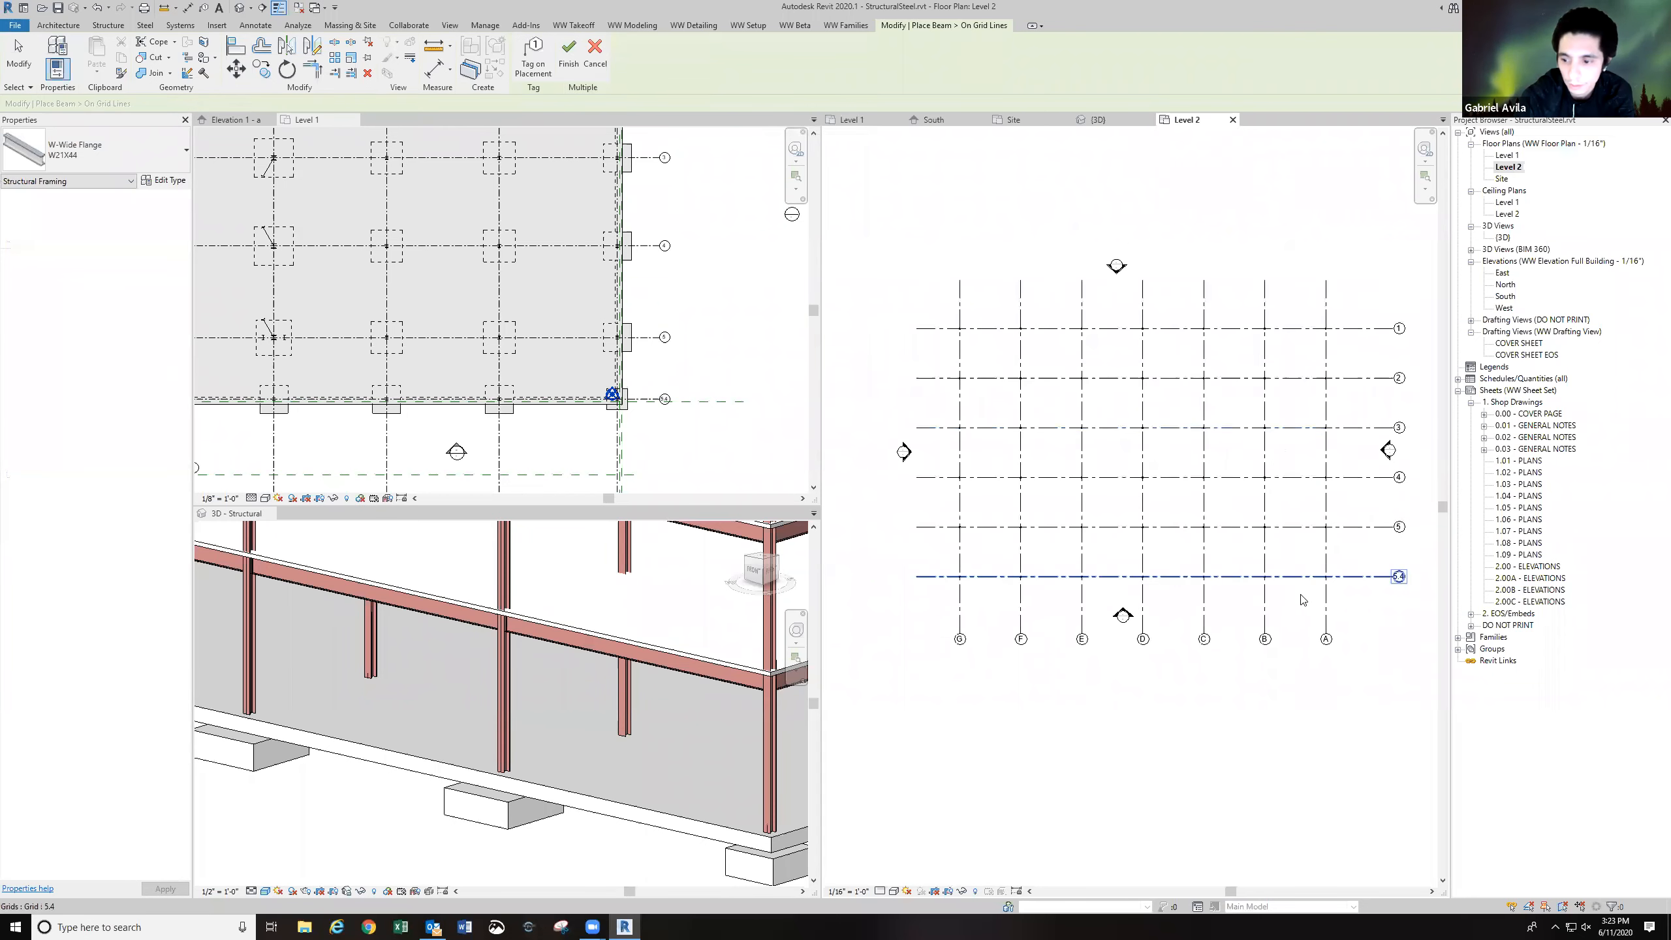
{"action": "left_click_drag", "start_coordinate": [1343, 614], "coordinate": [942, 327]}
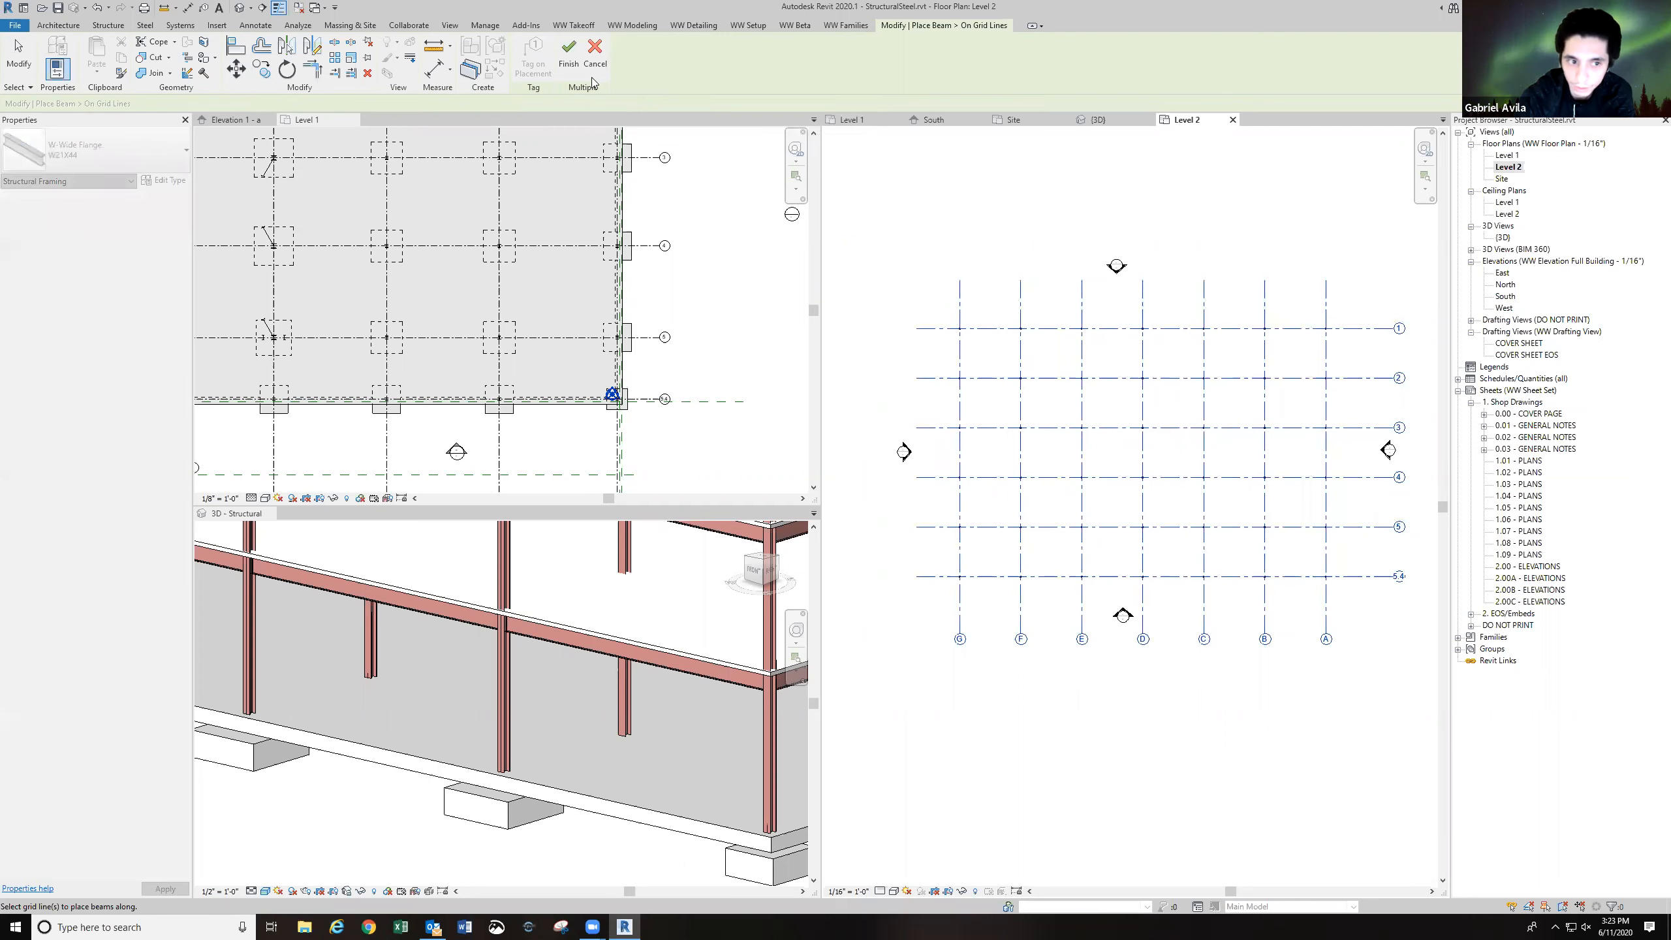
{"action": "left_click", "coordinate": [567, 58]}
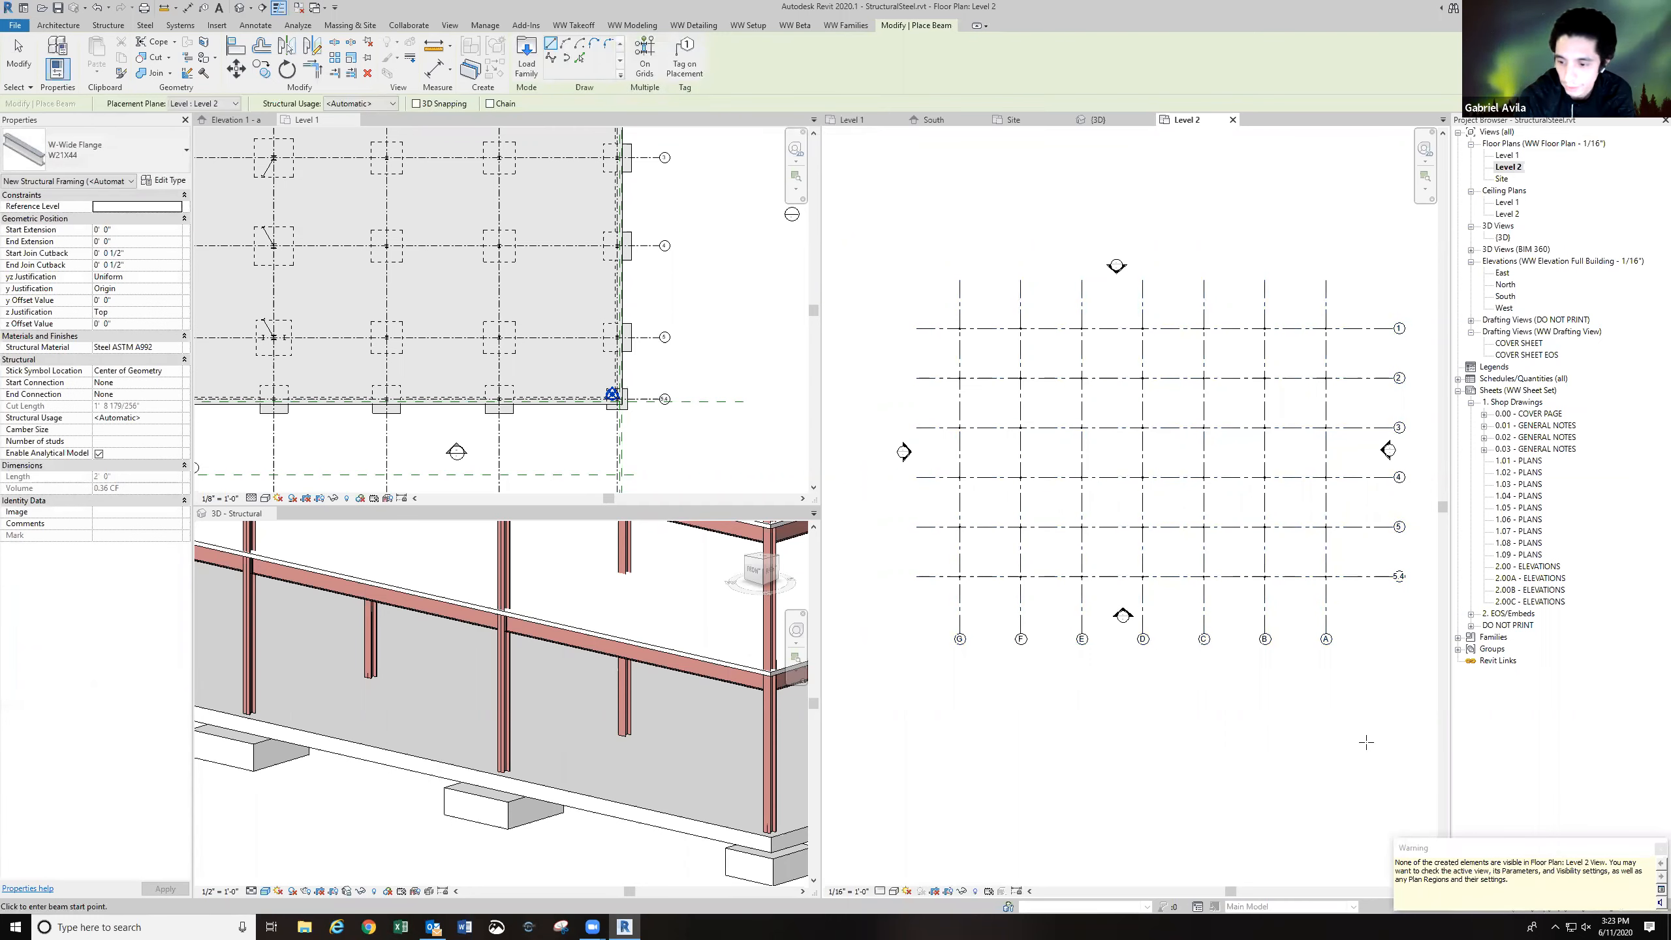
Examine the new Level 2 beams in the {3D} view and check the types available for the perimeter beam at the corner column.
{"action": "double_click", "coordinate": [1503, 237]}
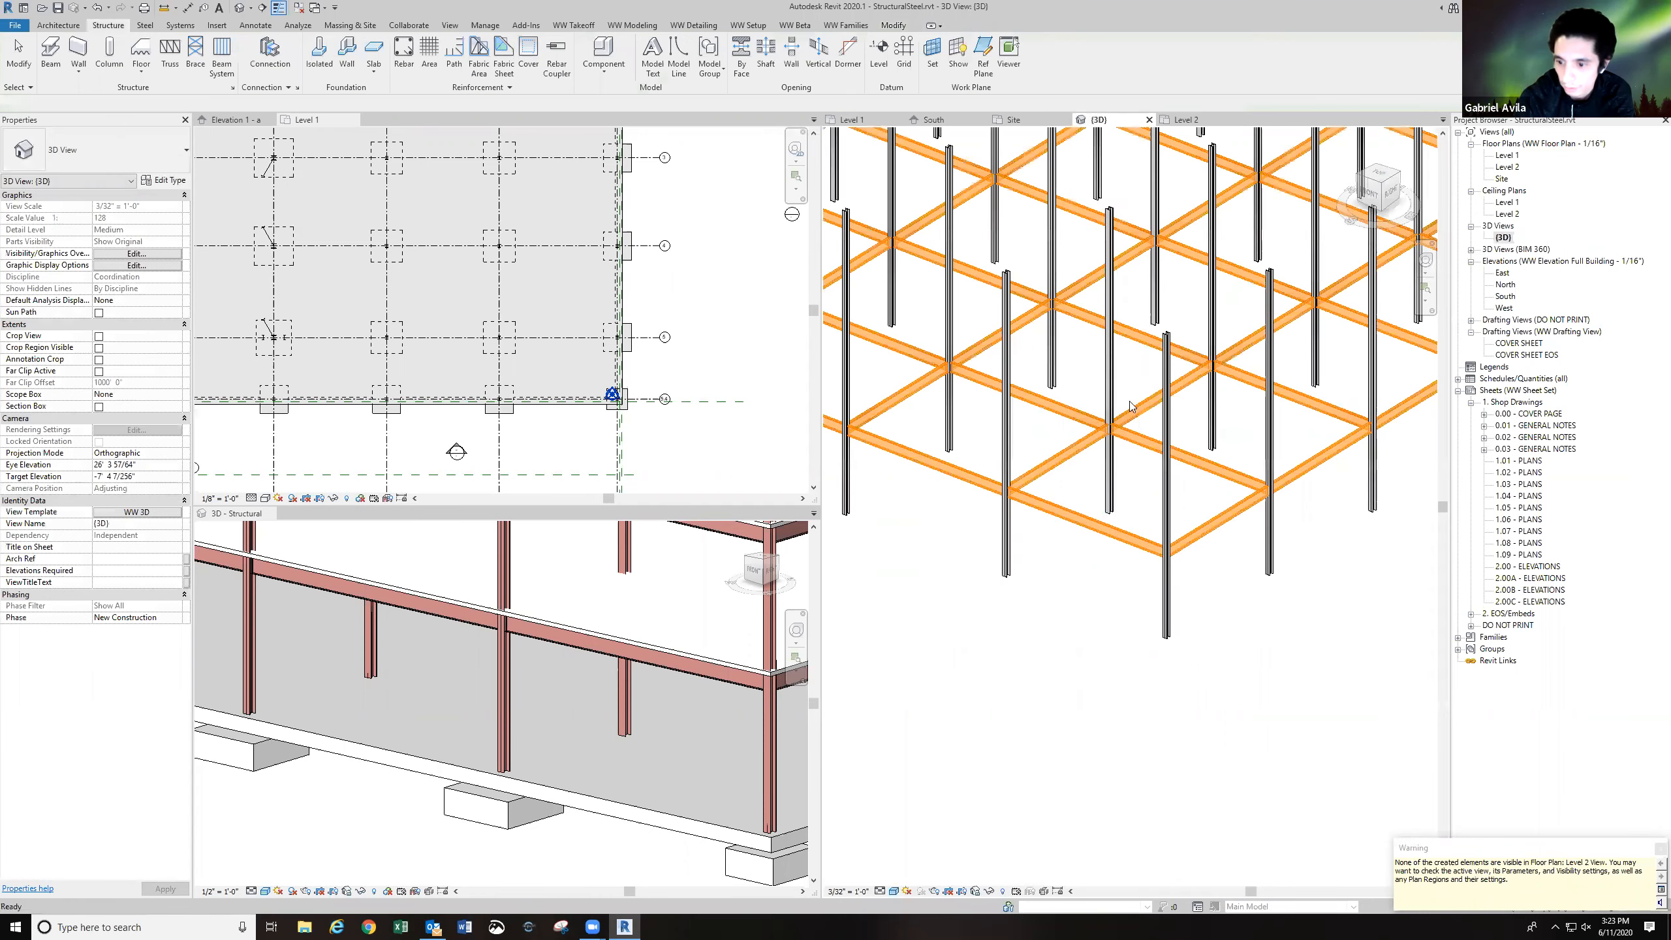
{"action": "scroll", "coordinate": [1187, 546], "scroll_direction": "down", "scroll_amount": 5}
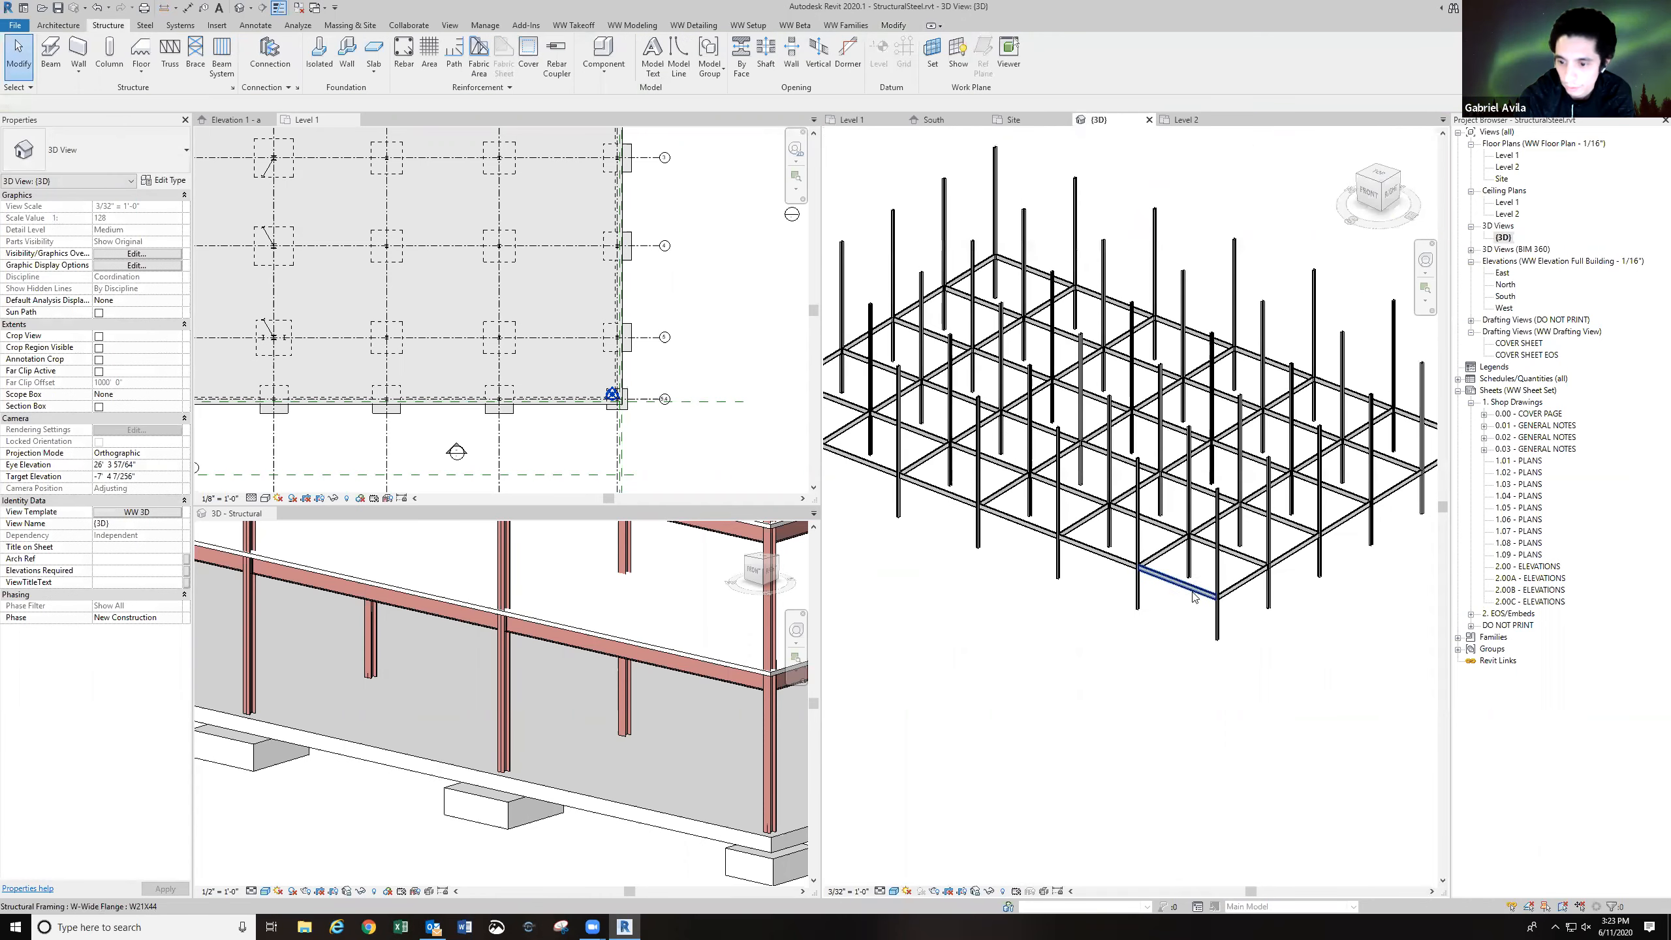
{"action": "mouse_move", "coordinate": [1133, 641]}
{"action": "middle_mouse_down", "text": "shift"}
{"action": "mouse_move", "coordinate": [1138, 608]}
{"action": "mouse_move", "coordinate": [1136, 631]}
{"action": "middle_mouse_up", "text": "shift"}
{"action": "scroll", "coordinate": [1158, 593], "scroll_direction": "up", "scroll_amount": 8}
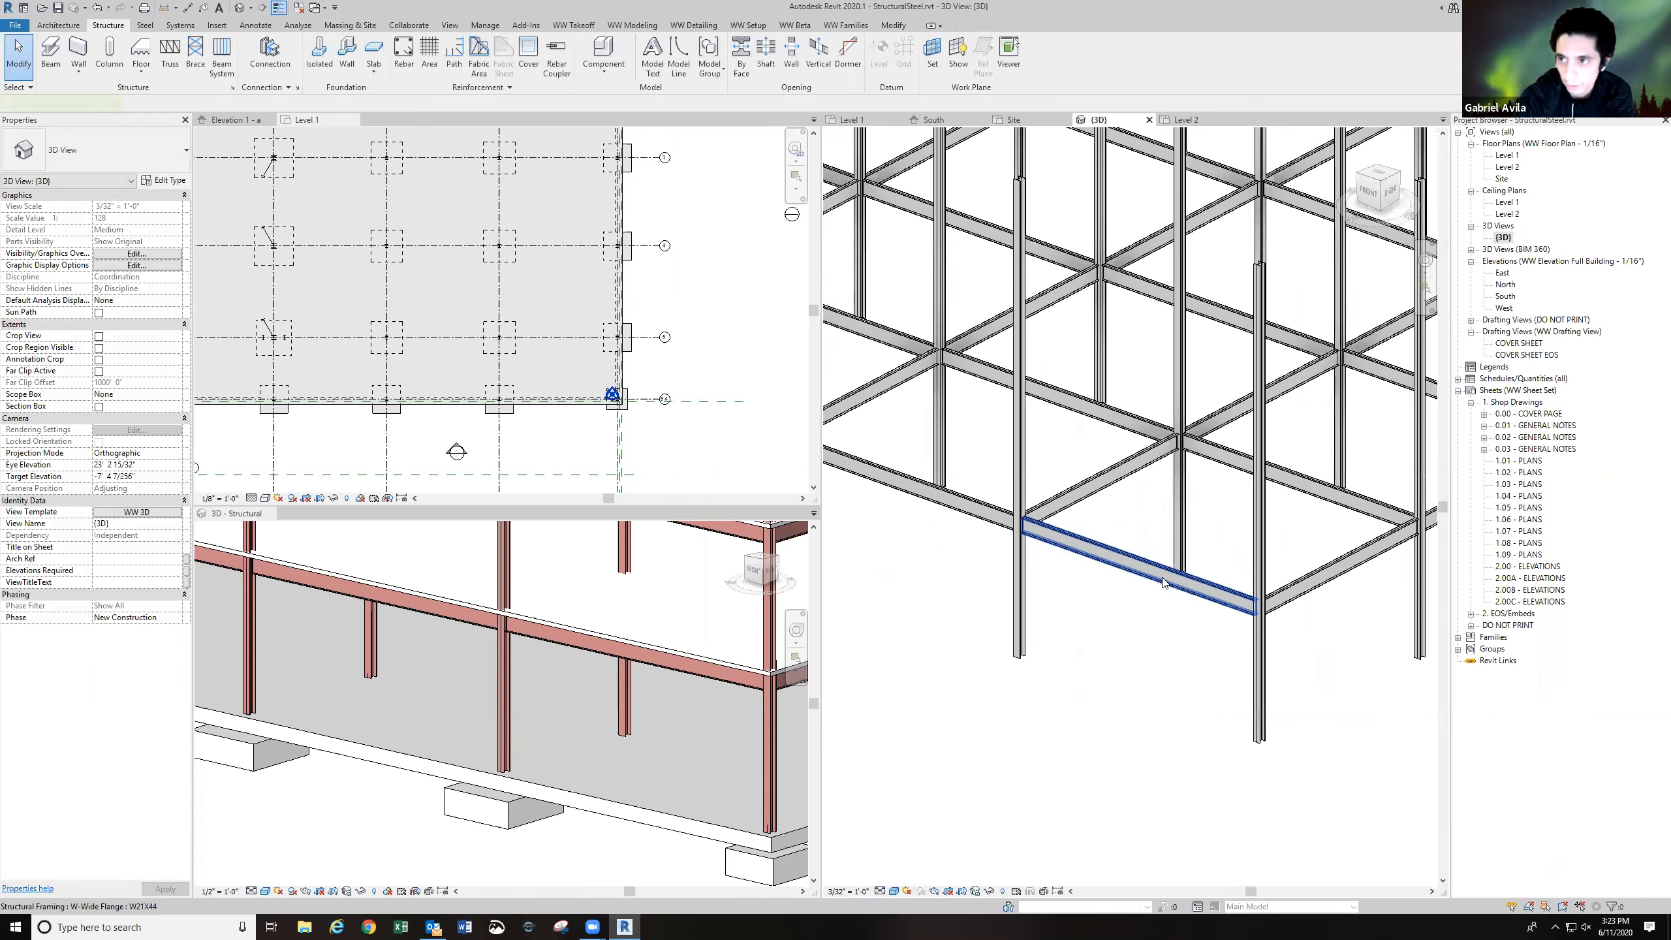
{"action": "left_click", "coordinate": [1163, 583]}
{"action": "left_click", "coordinate": [92, 150]}
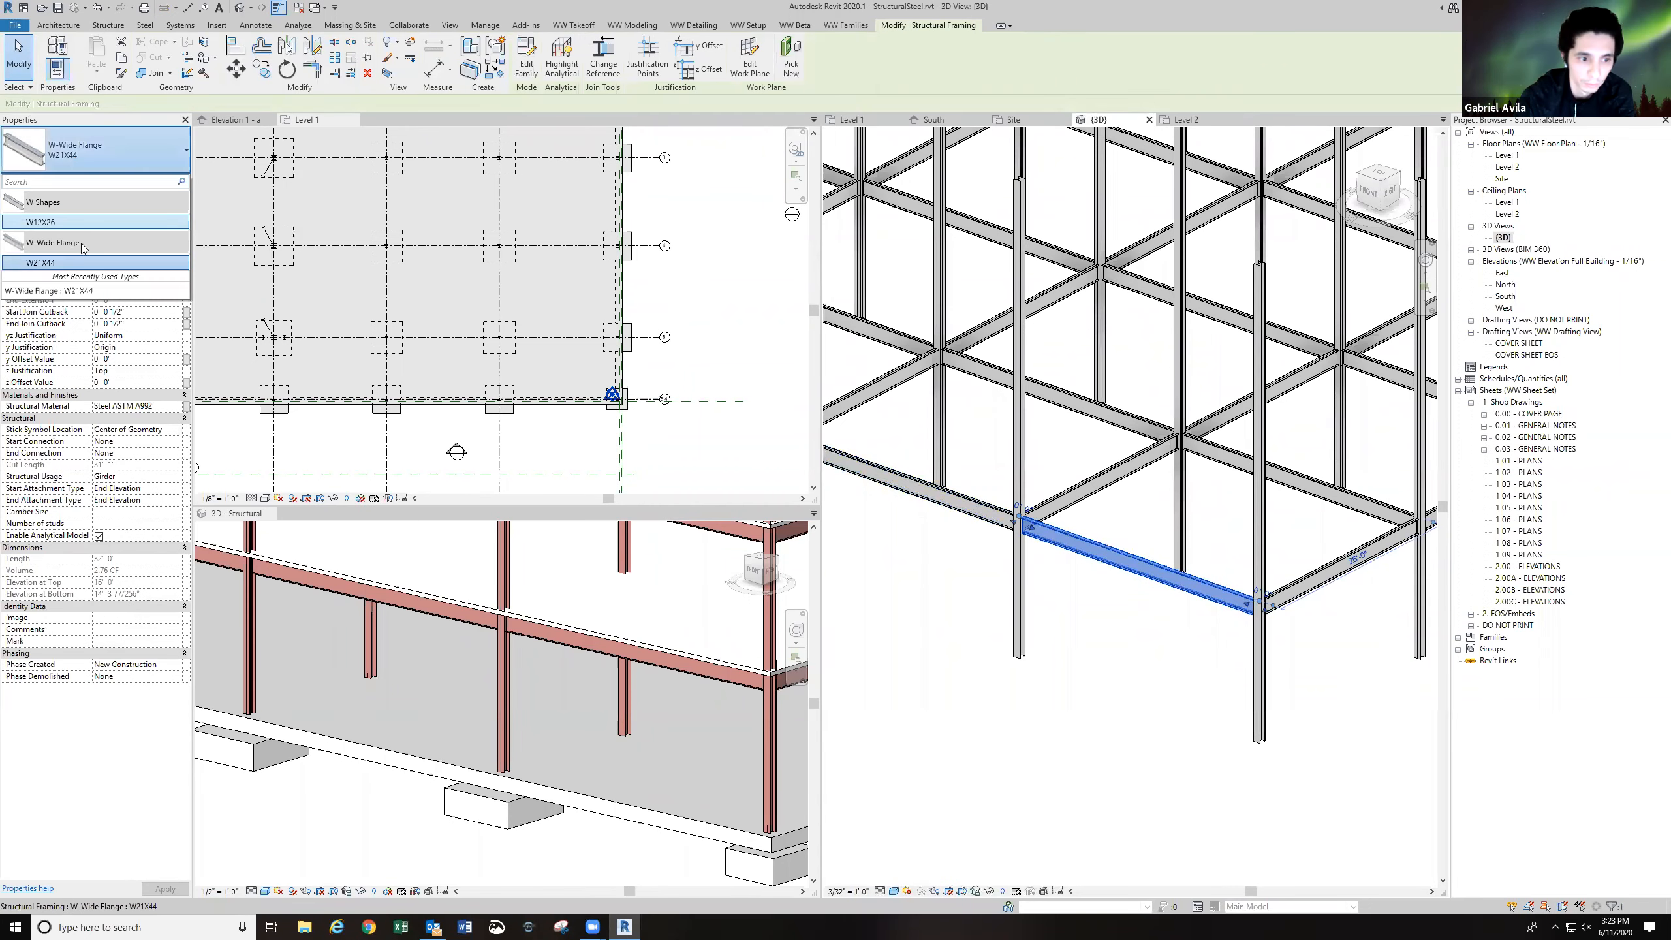
{"action": "key", "text": "Escape"}
{"action": "key", "text": "Escape"}
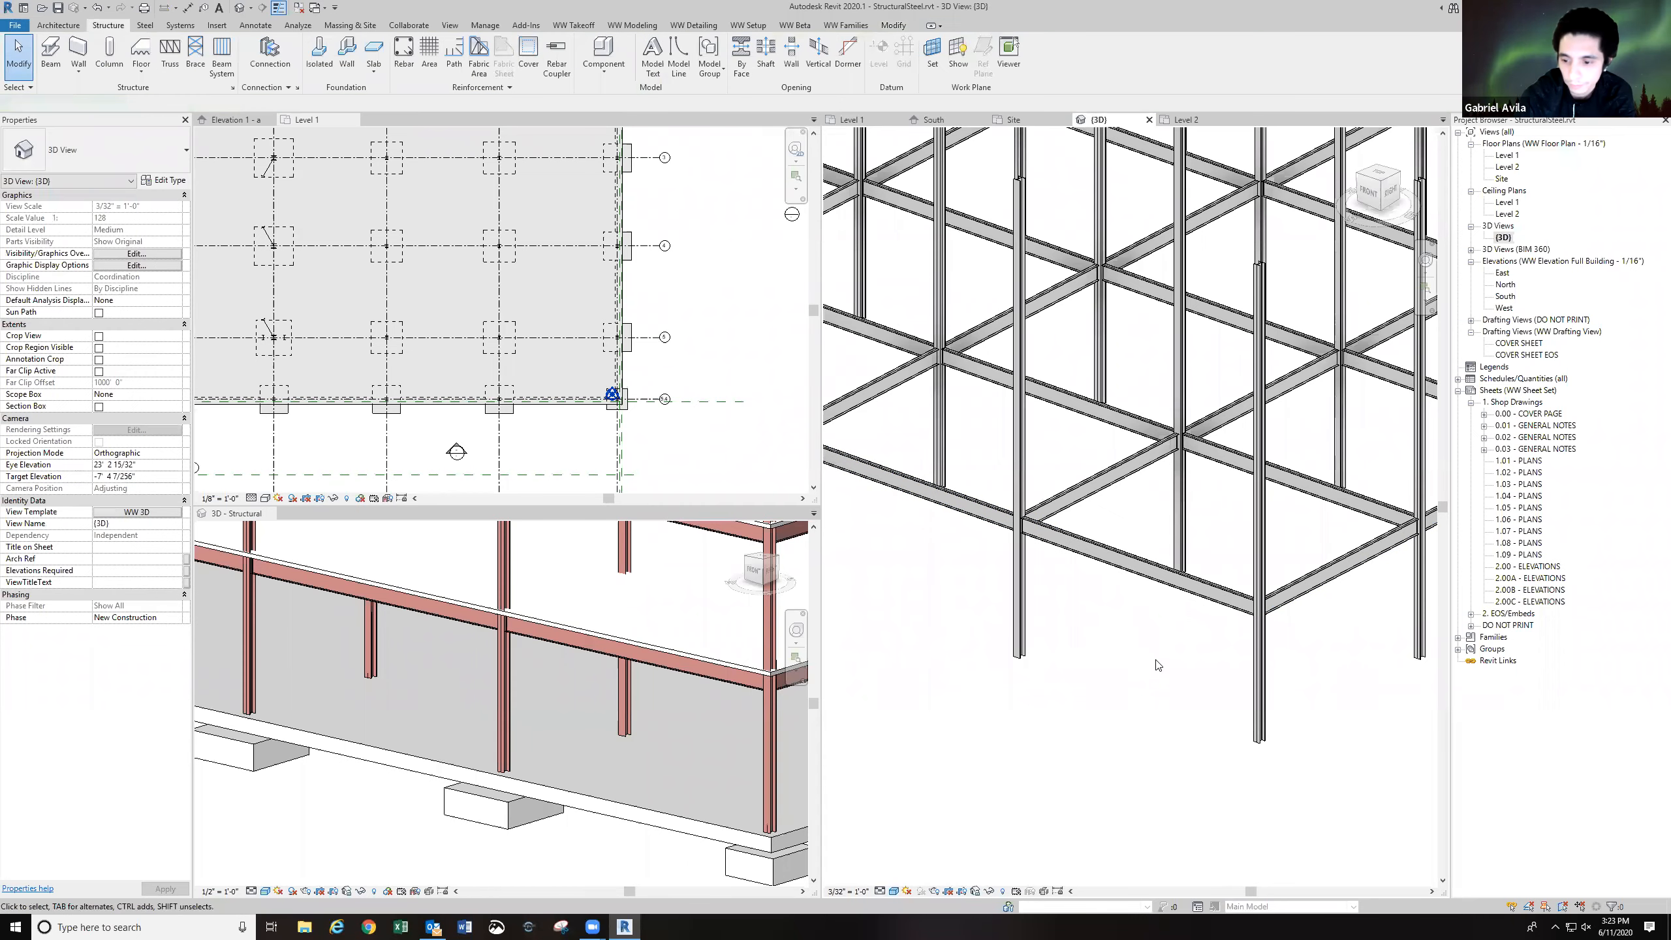
Select all instances of the W21X44 beam type visible in the {3D} view, starting from the perimeter beam at the corner column.
{"action": "scroll", "coordinate": [1156, 651], "scroll_direction": "down", "scroll_amount": 6}
{"action": "mouse_move", "coordinate": [1148, 643]}
{"action": "middle_mouse_down", "text": "shift"}
{"action": "mouse_move", "coordinate": [1223, 673]}
{"action": "mouse_move", "coordinate": [1197, 677]}
{"action": "mouse_move", "coordinate": [1187, 657]}
{"action": "mouse_move", "coordinate": [1191, 699]}
{"action": "mouse_move", "coordinate": [1151, 664]}
{"action": "middle_mouse_up", "text": "shift"}
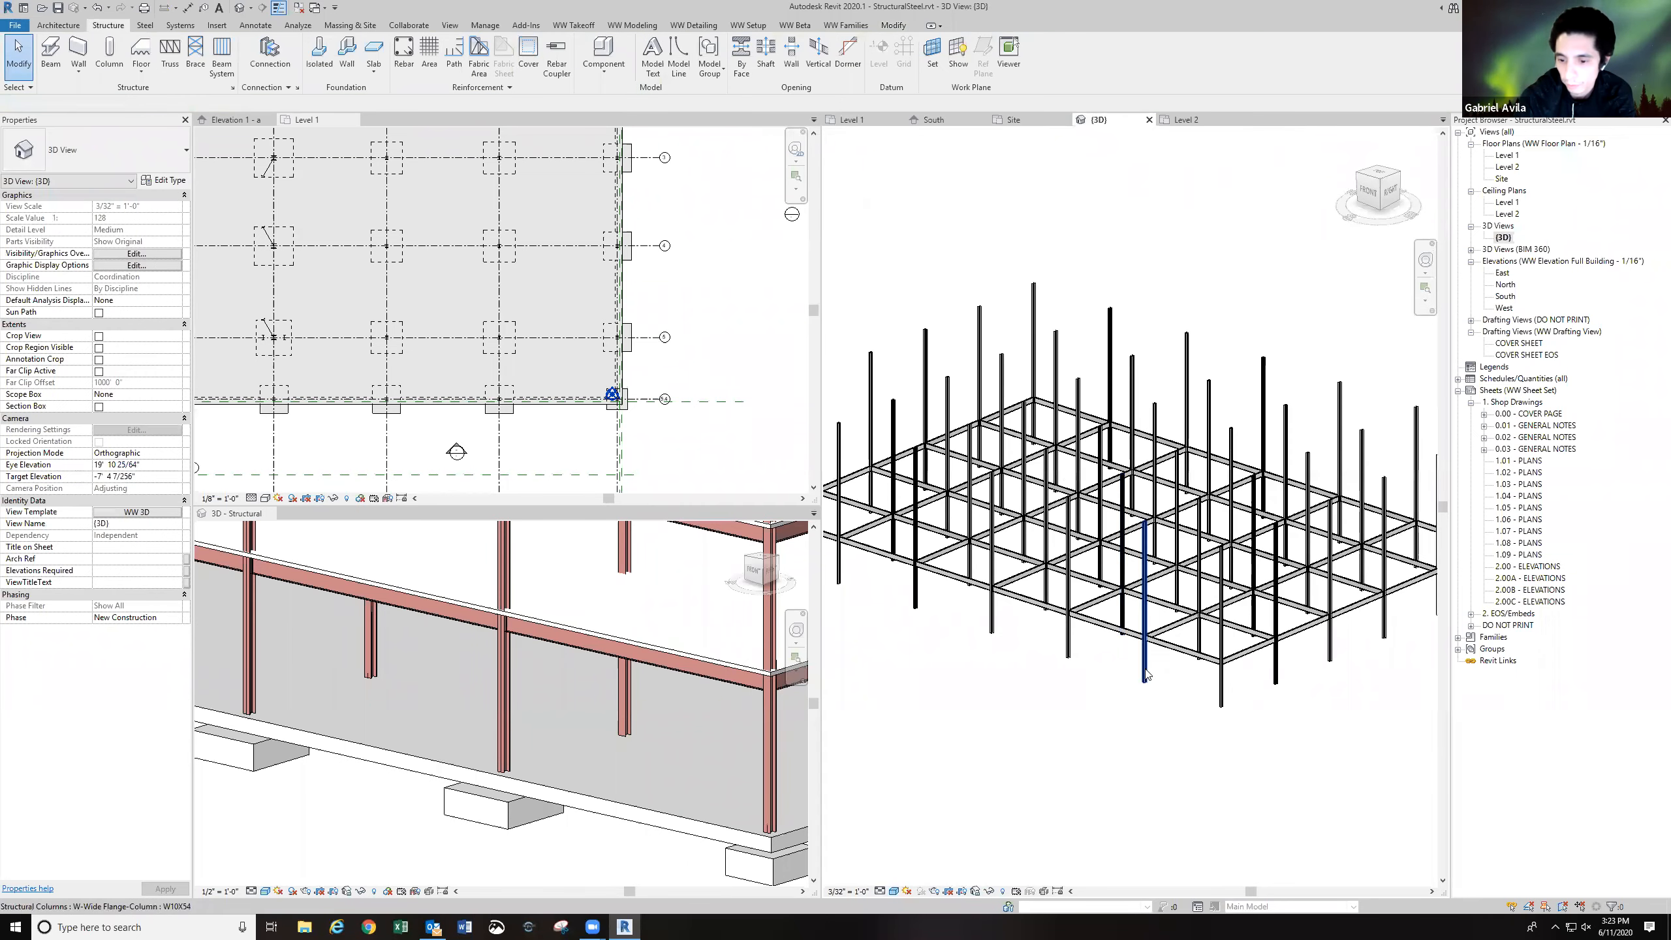
{"action": "left_click", "coordinate": [1181, 660]}
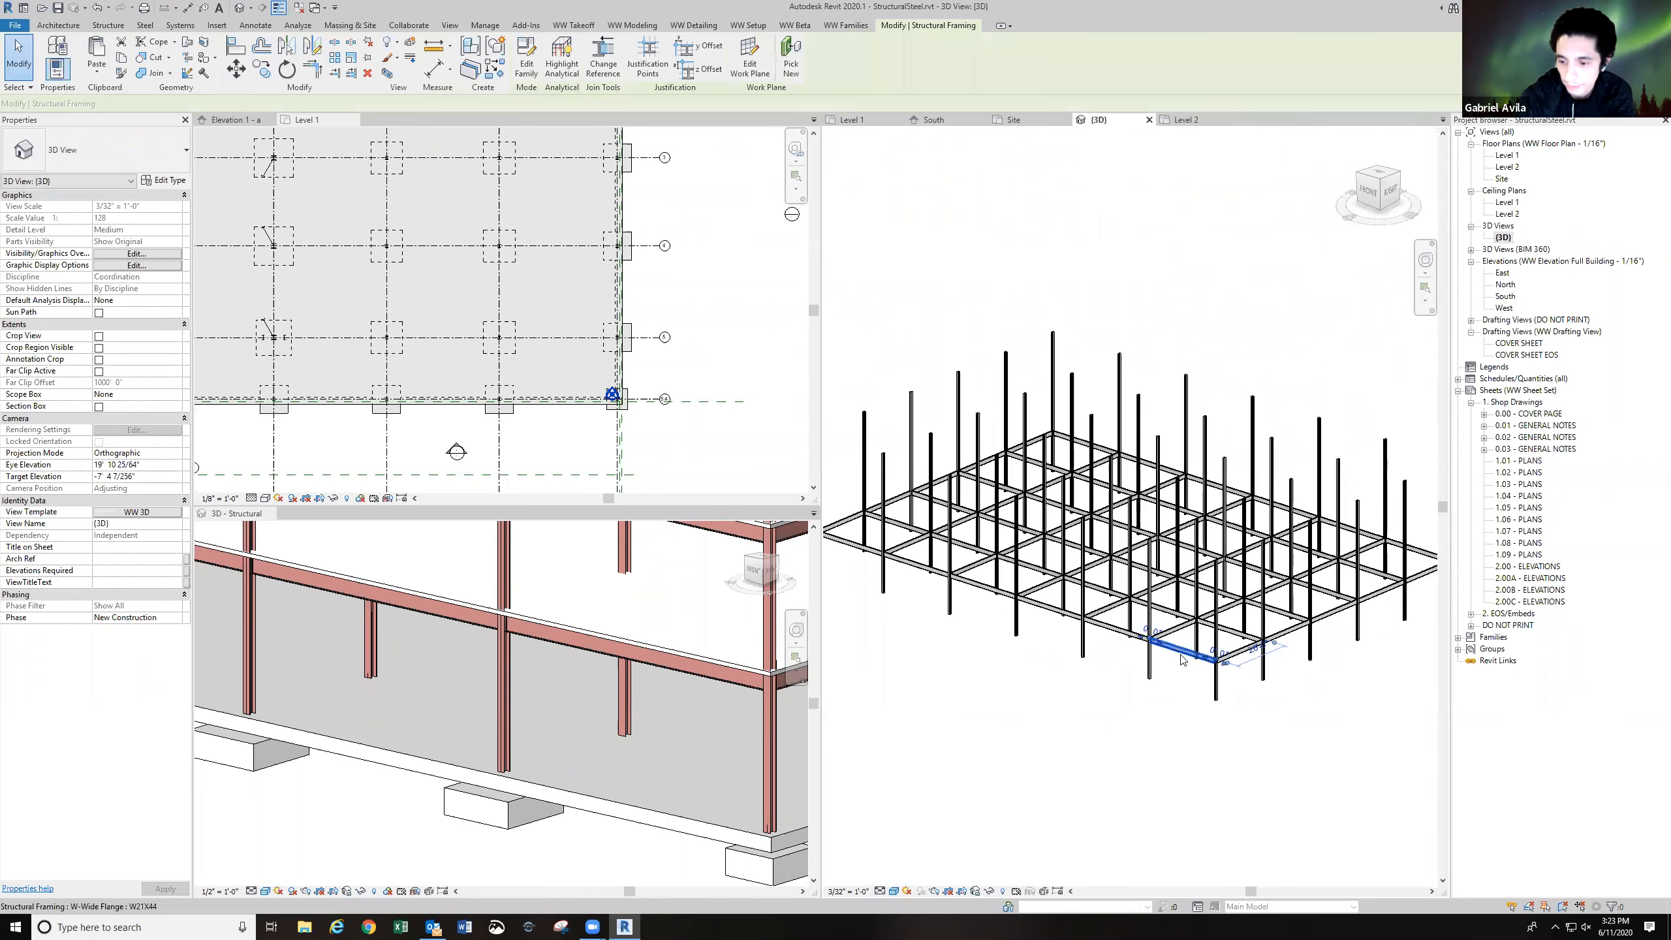
{"action": "right_click", "coordinate": [1182, 659]}
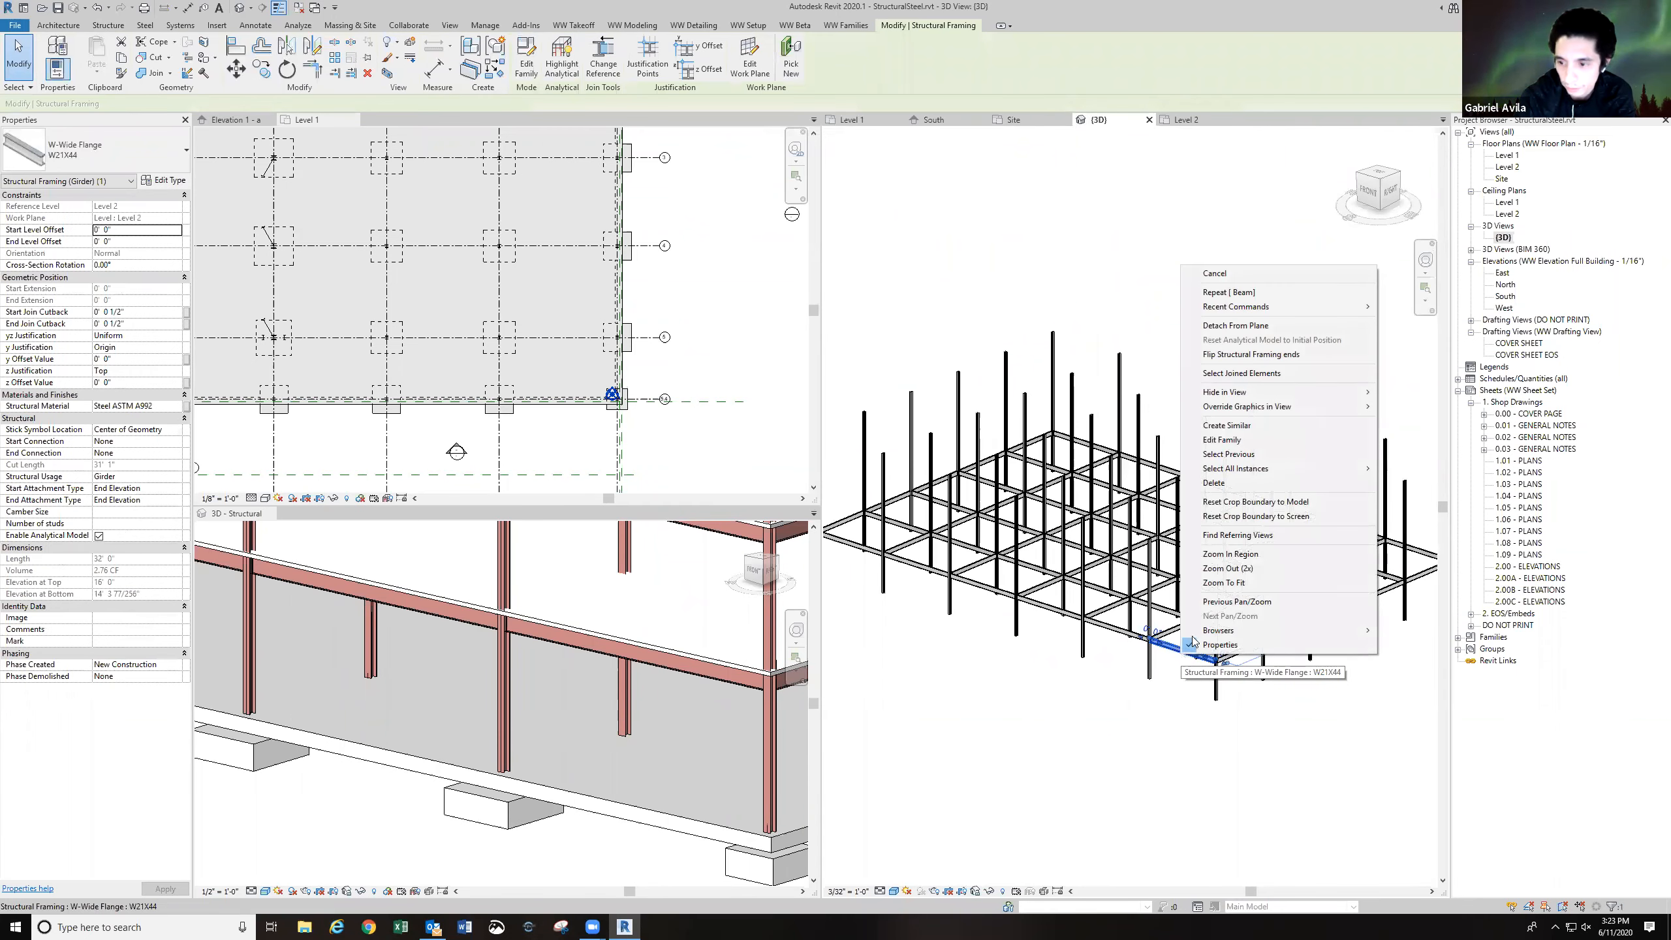
{"action": "mouse_move", "coordinate": [1269, 469]}
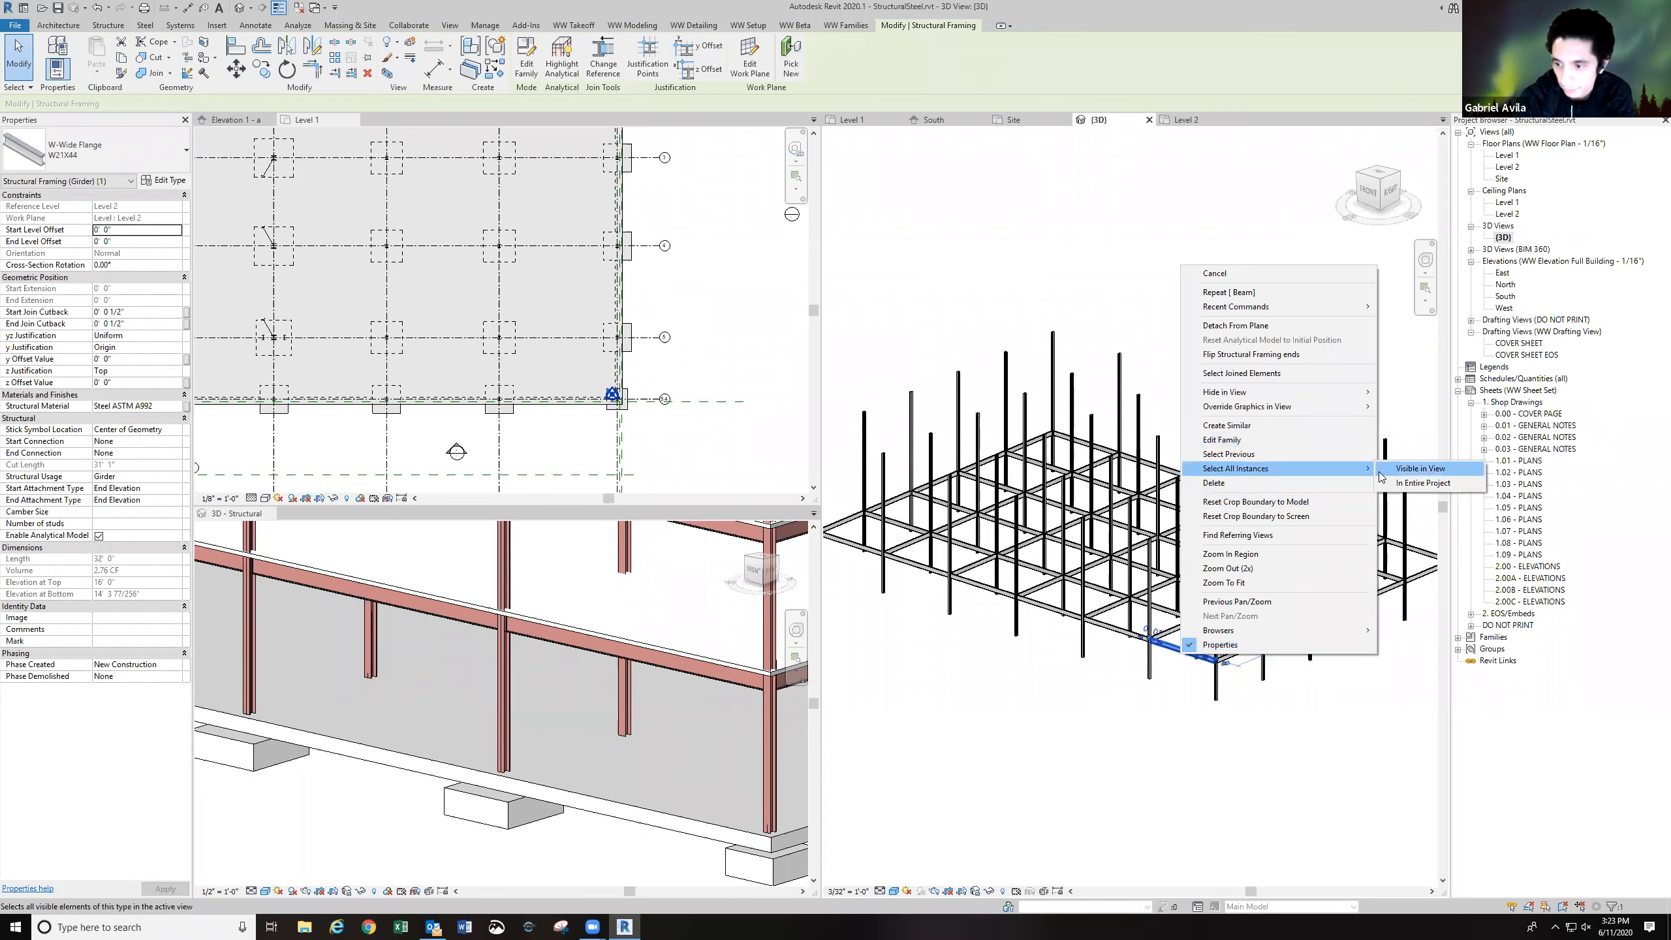
{"action": "left_click", "coordinate": [1407, 469]}
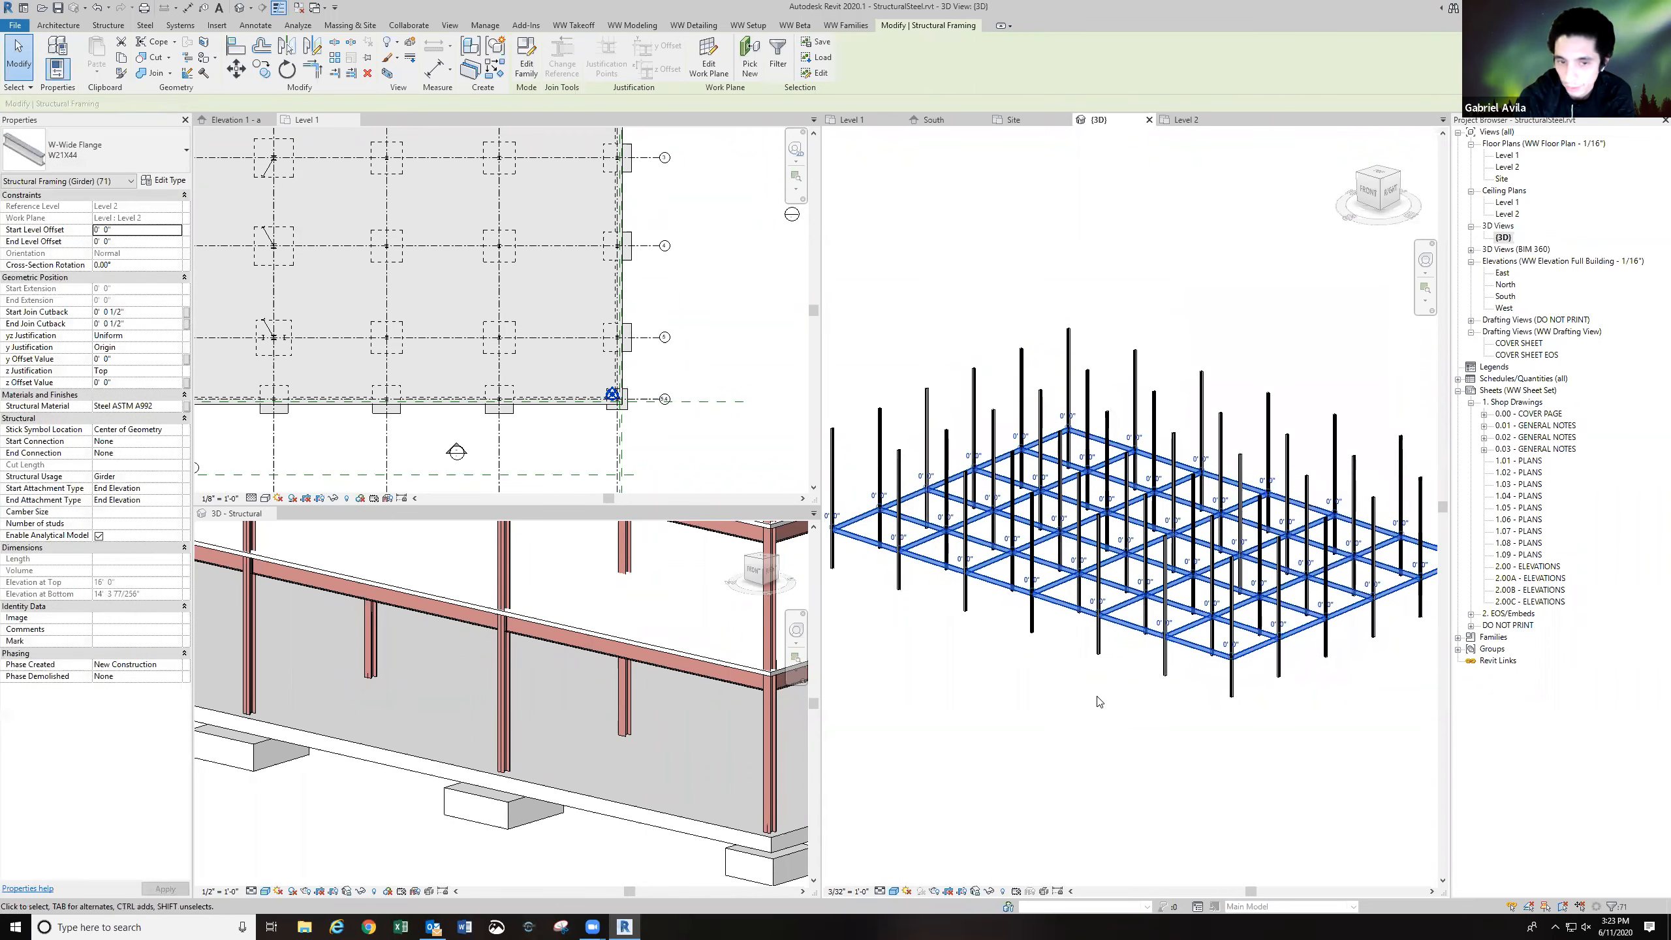
Copy the selected W21X44 beams and paste them aligned to a range of upper levels starting at Level 3.
{"action": "key", "text": "ctrl+c"}
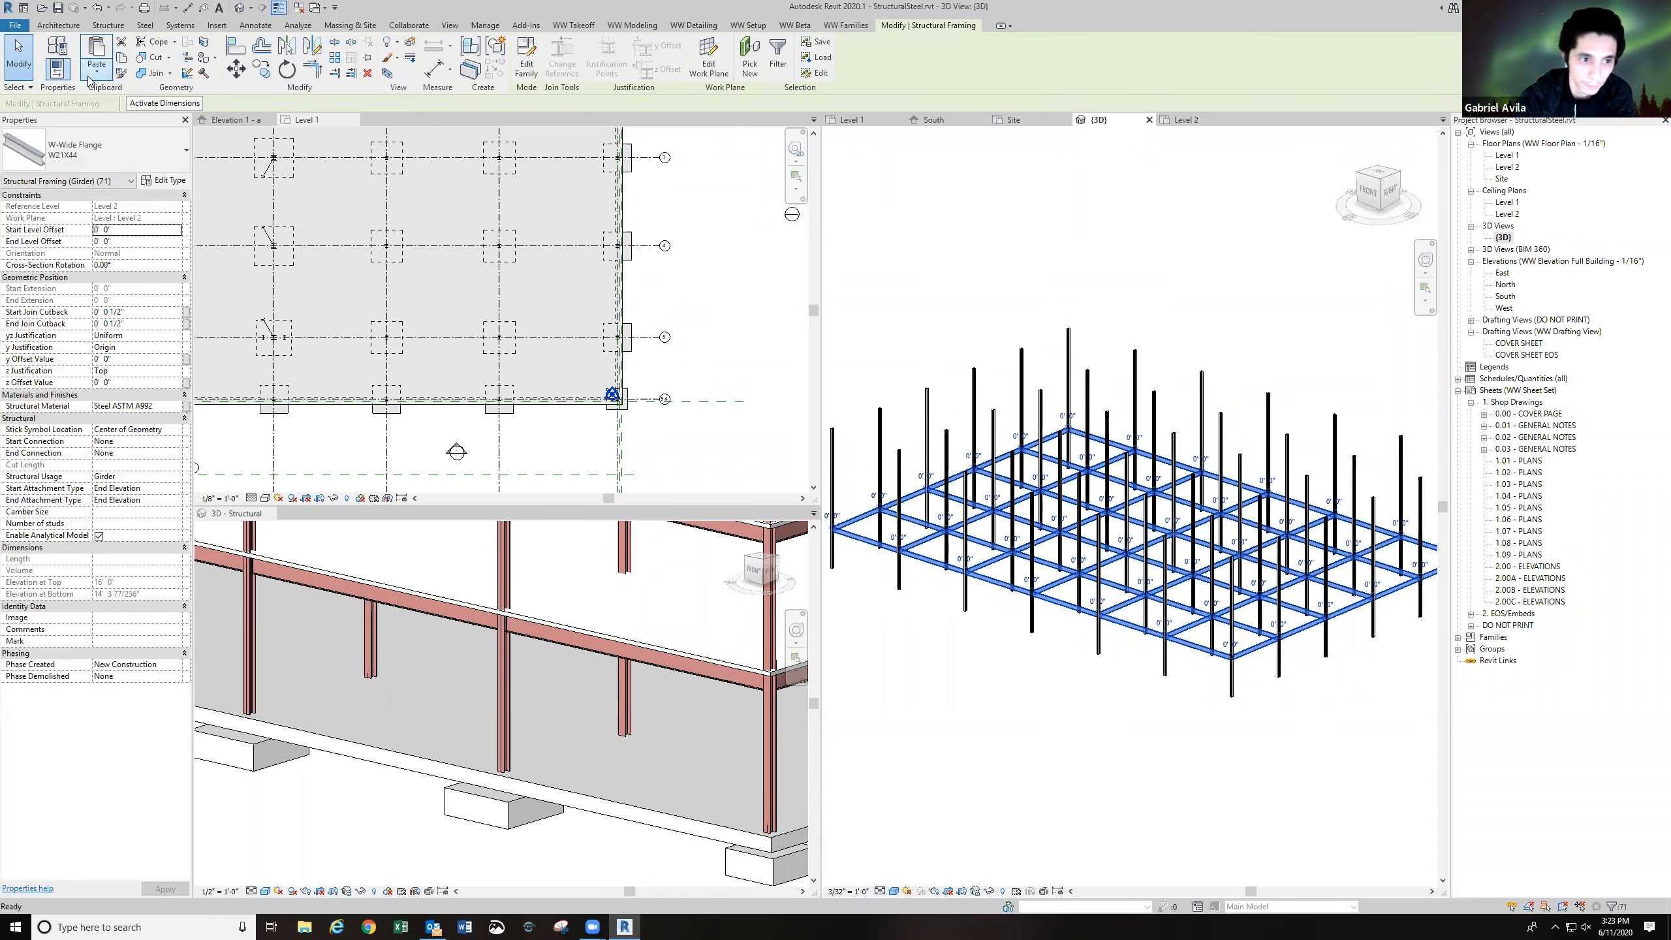
{"action": "left_click", "coordinate": [96, 71]}
{"action": "left_click", "coordinate": [151, 121]}
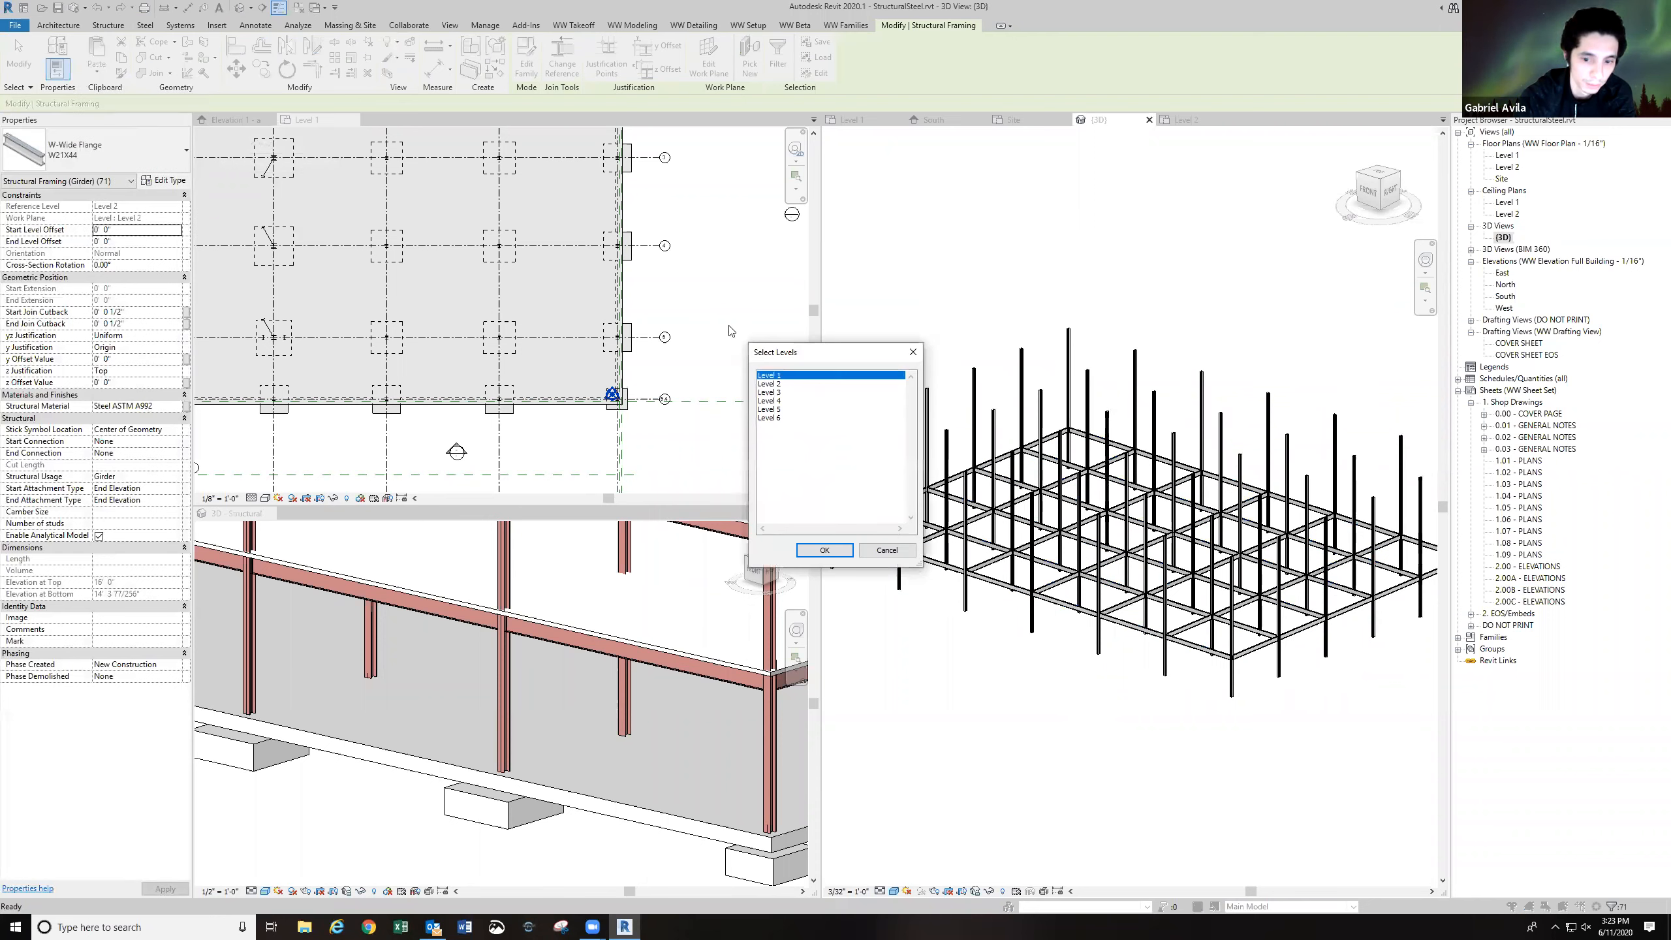
{"action": "left_click_drag", "start_coordinate": [788, 392], "coordinate": [787, 400]}
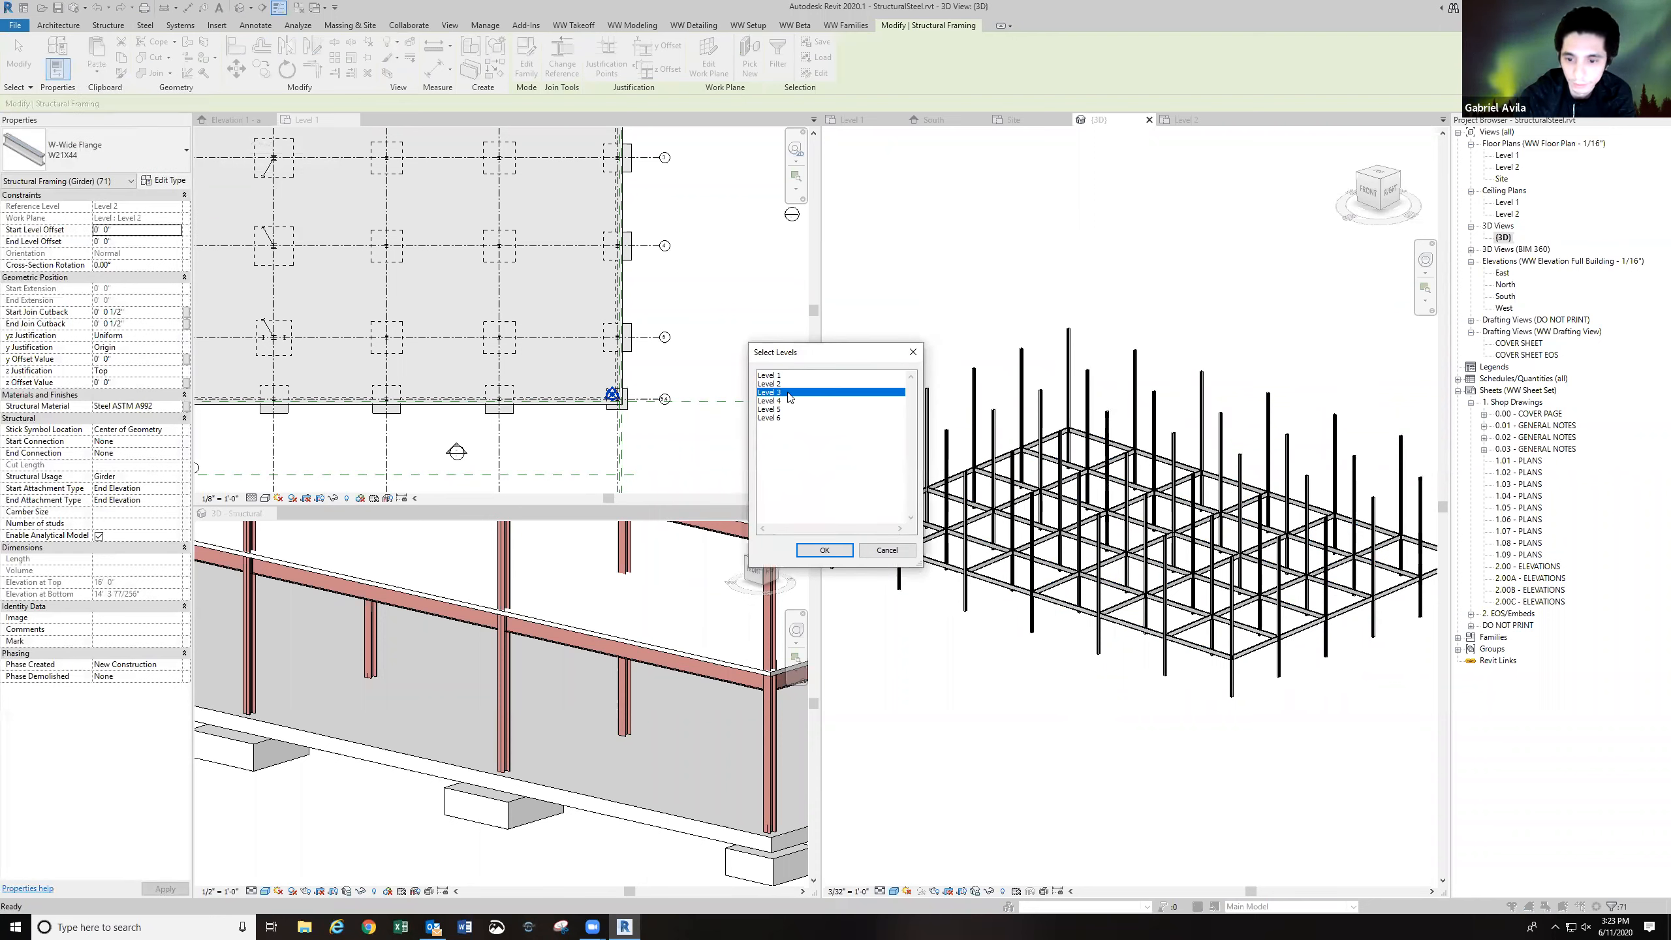
{"action": "left_click", "coordinate": [832, 548]}
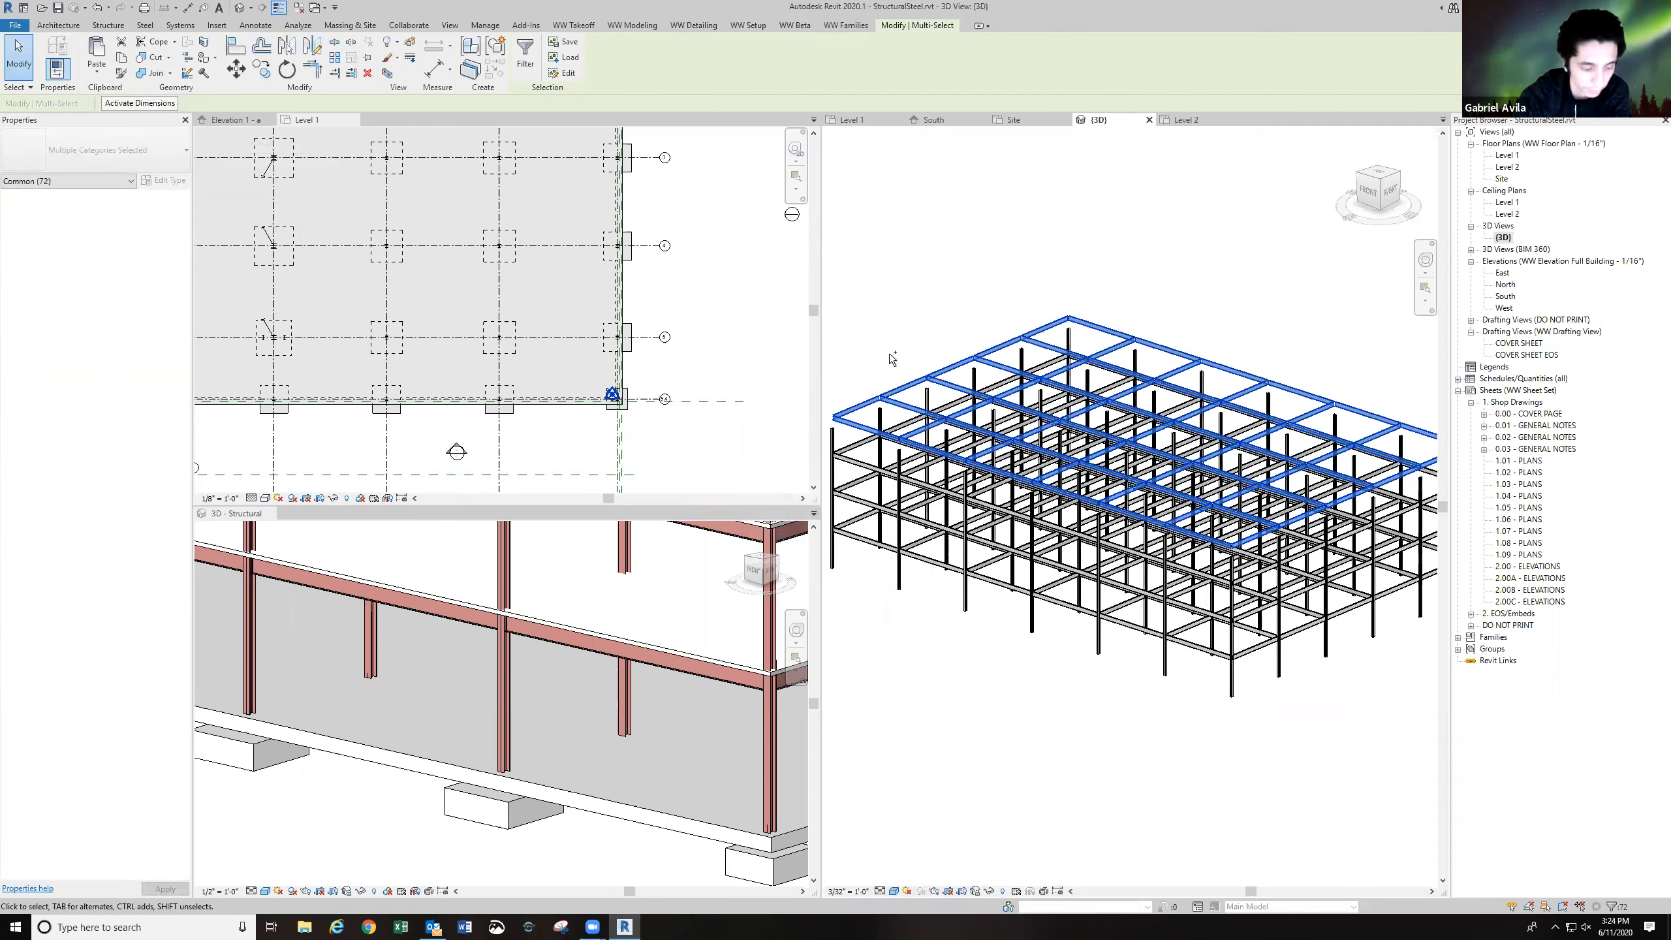
Undo the last paste and paste the copied beams aligned to Level 3 and Level 4 only.
{"action": "key", "text": "ctrl+z"}
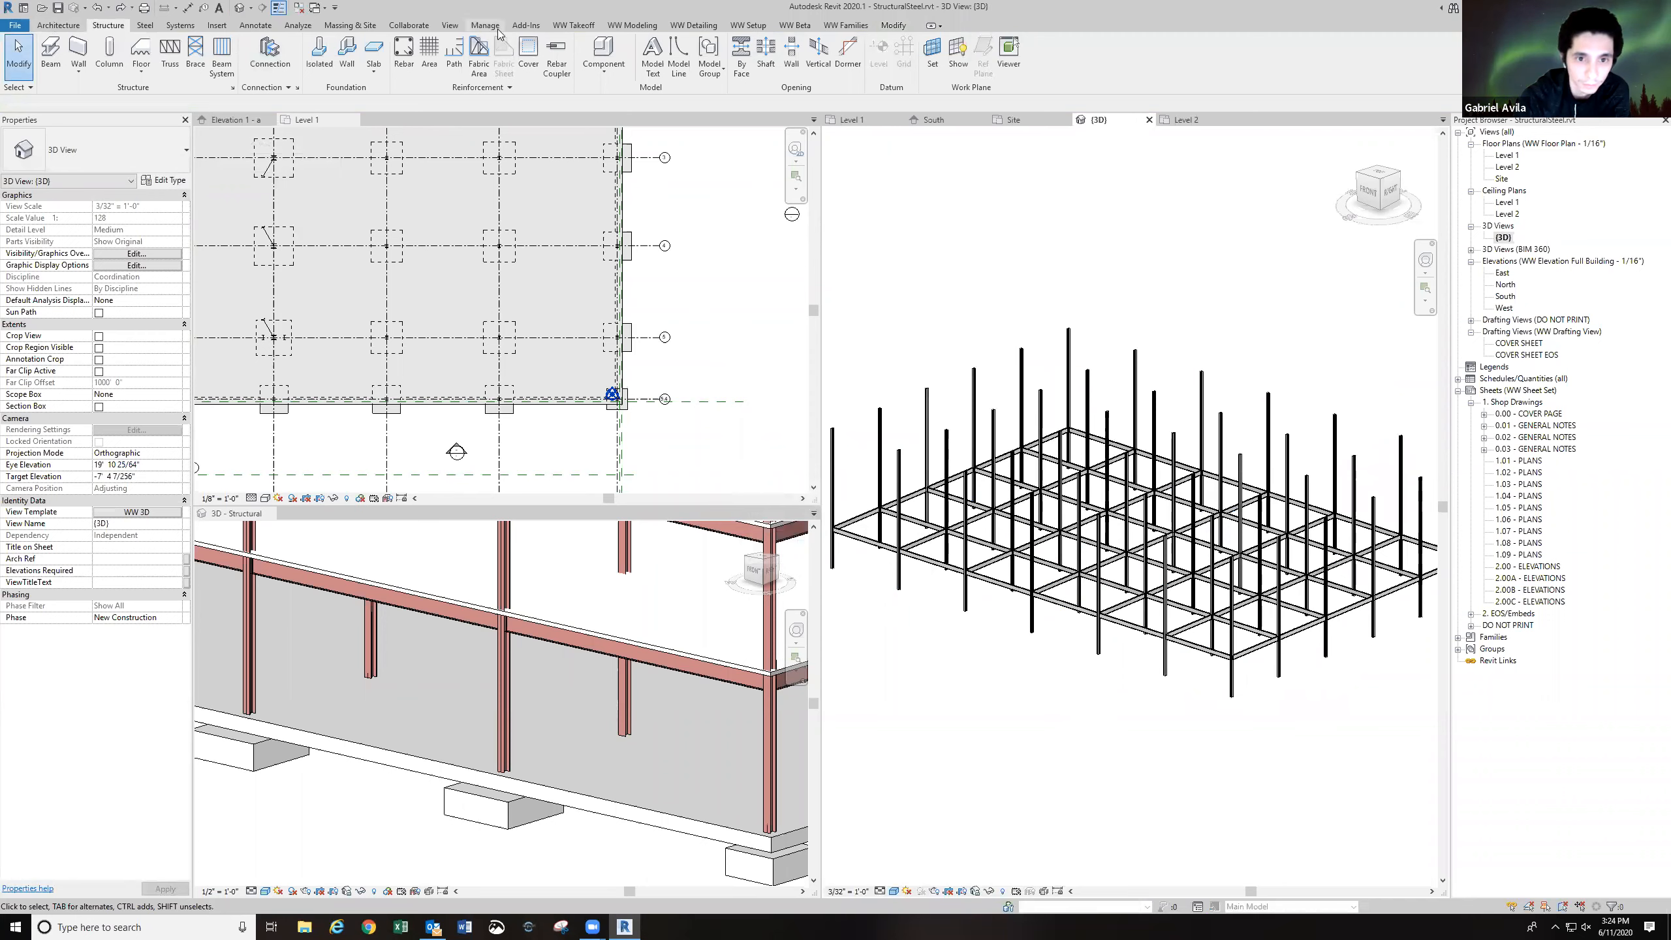
{"action": "left_click", "coordinate": [893, 25]}
{"action": "left_click", "coordinate": [96, 72]}
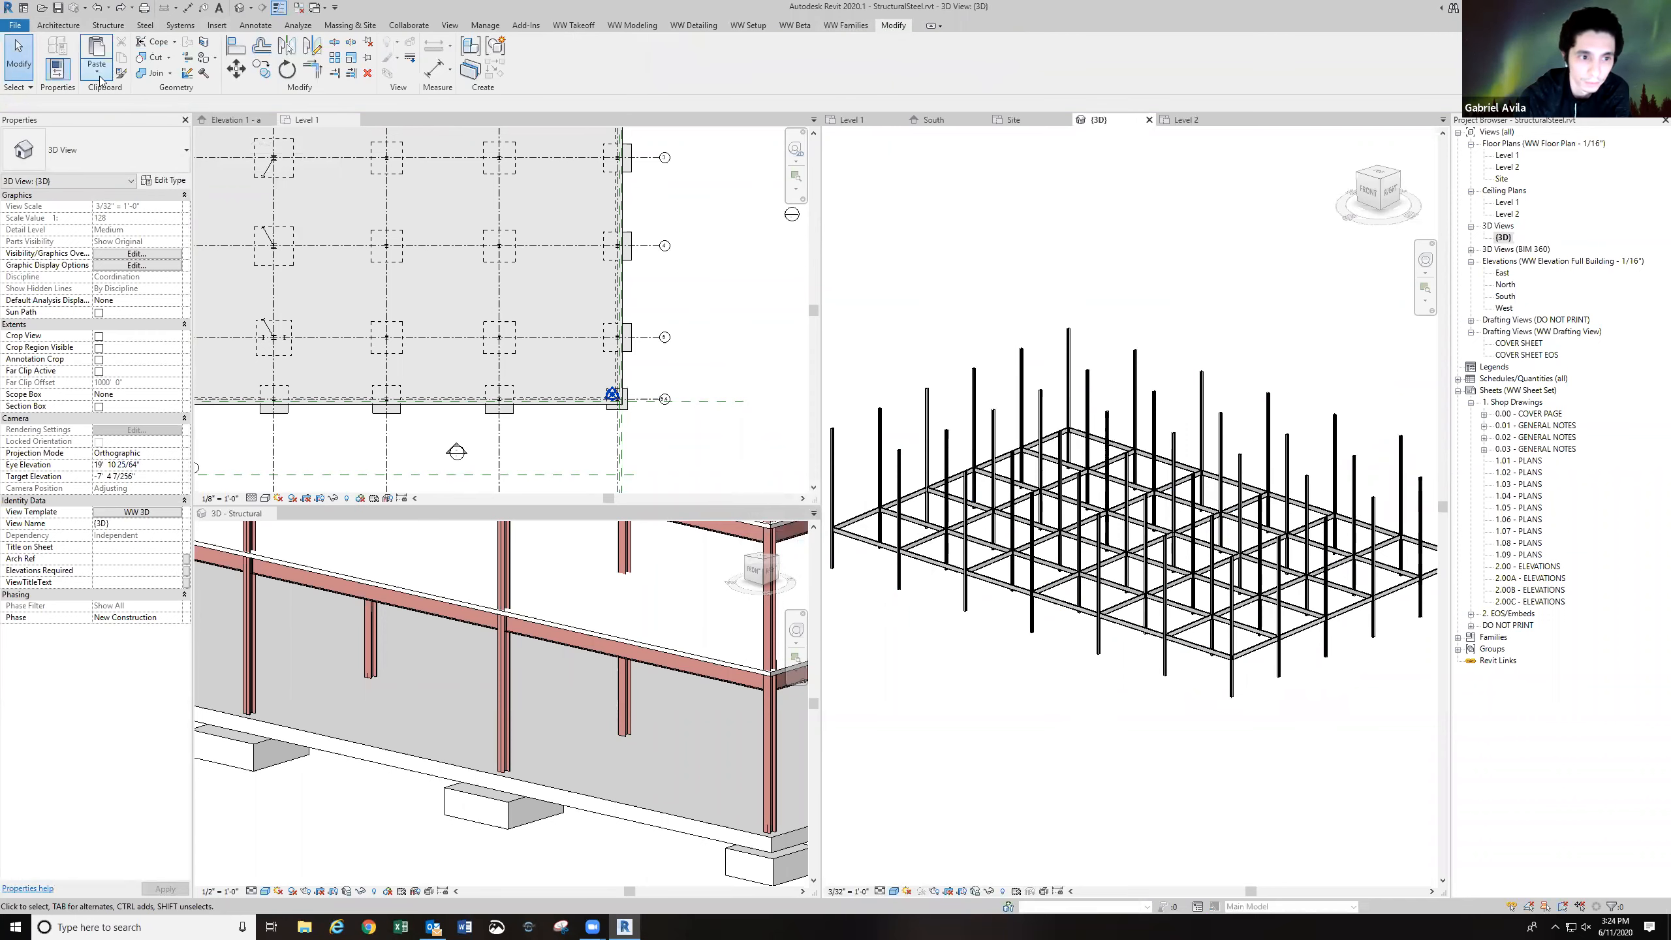
{"action": "left_click", "coordinate": [135, 119]}
{"action": "left_click", "coordinate": [779, 393]}
{"action": "left_click", "coordinate": [783, 401], "text": "shift"}
{"action": "left_click", "coordinate": [824, 549]}
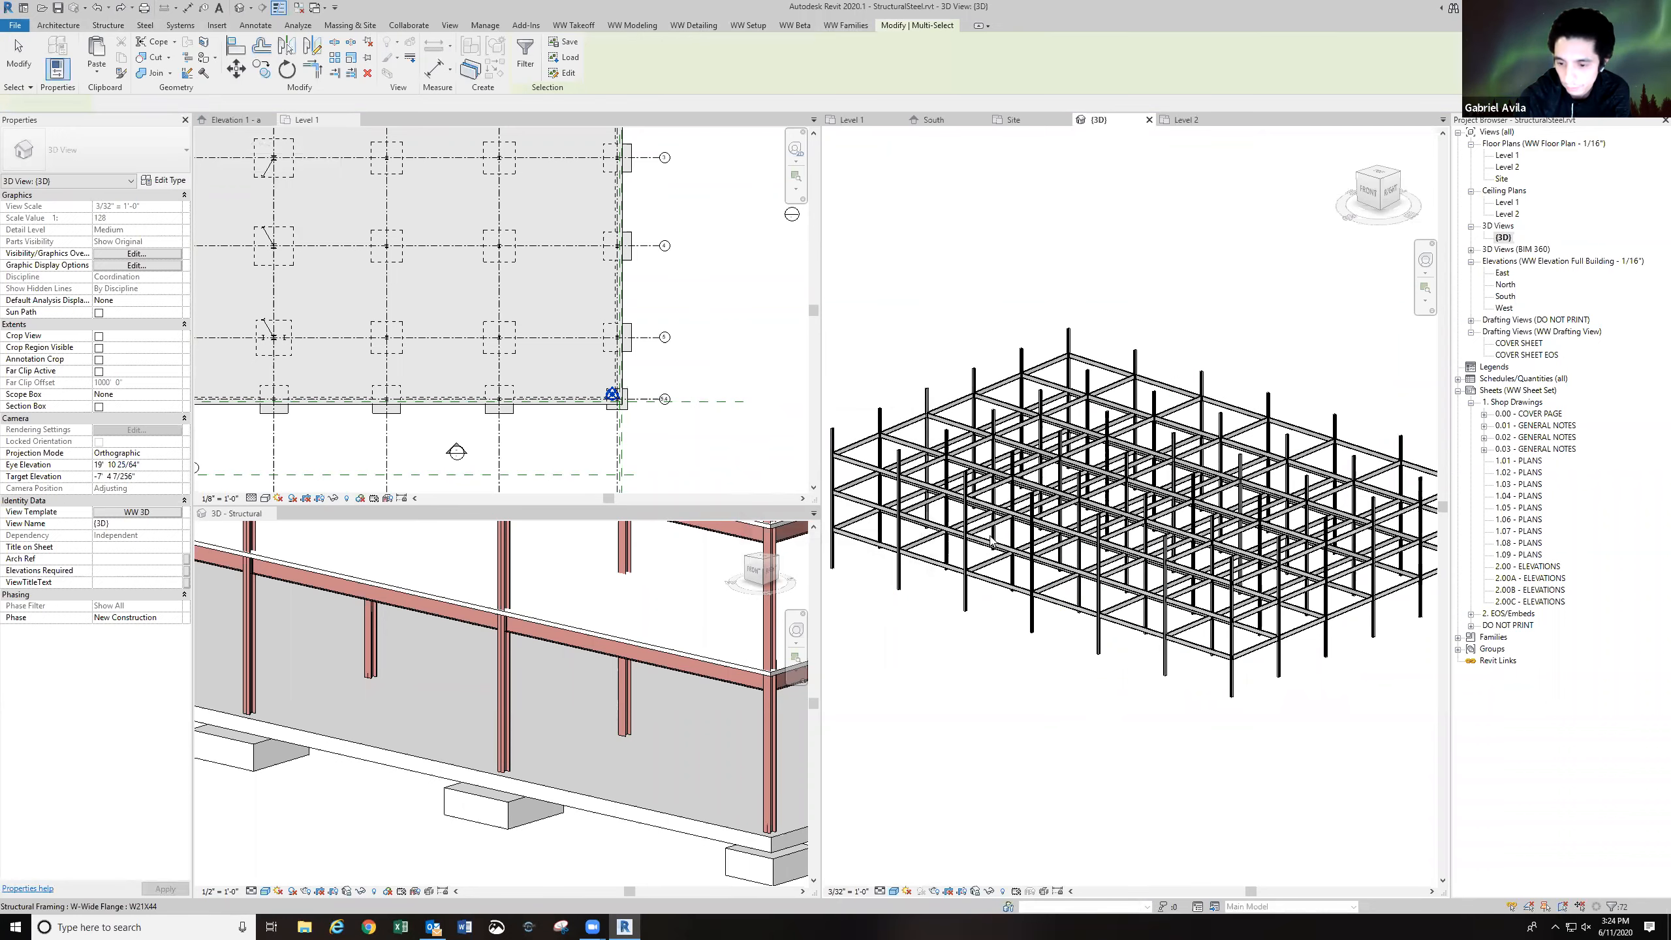
Compare the properties of the Level 2 perimeter beam at the corner column with those of the matching beam in the 3D - Structural reference view.
{"action": "left_click", "coordinate": [1095, 678]}
{"action": "scroll", "coordinate": [1210, 701], "scroll_direction": "up", "scroll_amount": 3}
{"action": "middle_click_drag", "start_coordinate": [1175, 691], "coordinate": [1045, 578], "text": "shift"}
{"action": "scroll", "coordinate": [1045, 578], "scroll_direction": "up", "scroll_amount": 1}
{"action": "scroll", "coordinate": [1018, 617], "scroll_direction": "up", "scroll_amount": 2}
{"action": "scroll", "coordinate": [1018, 625], "scroll_direction": "up", "scroll_amount": 2}
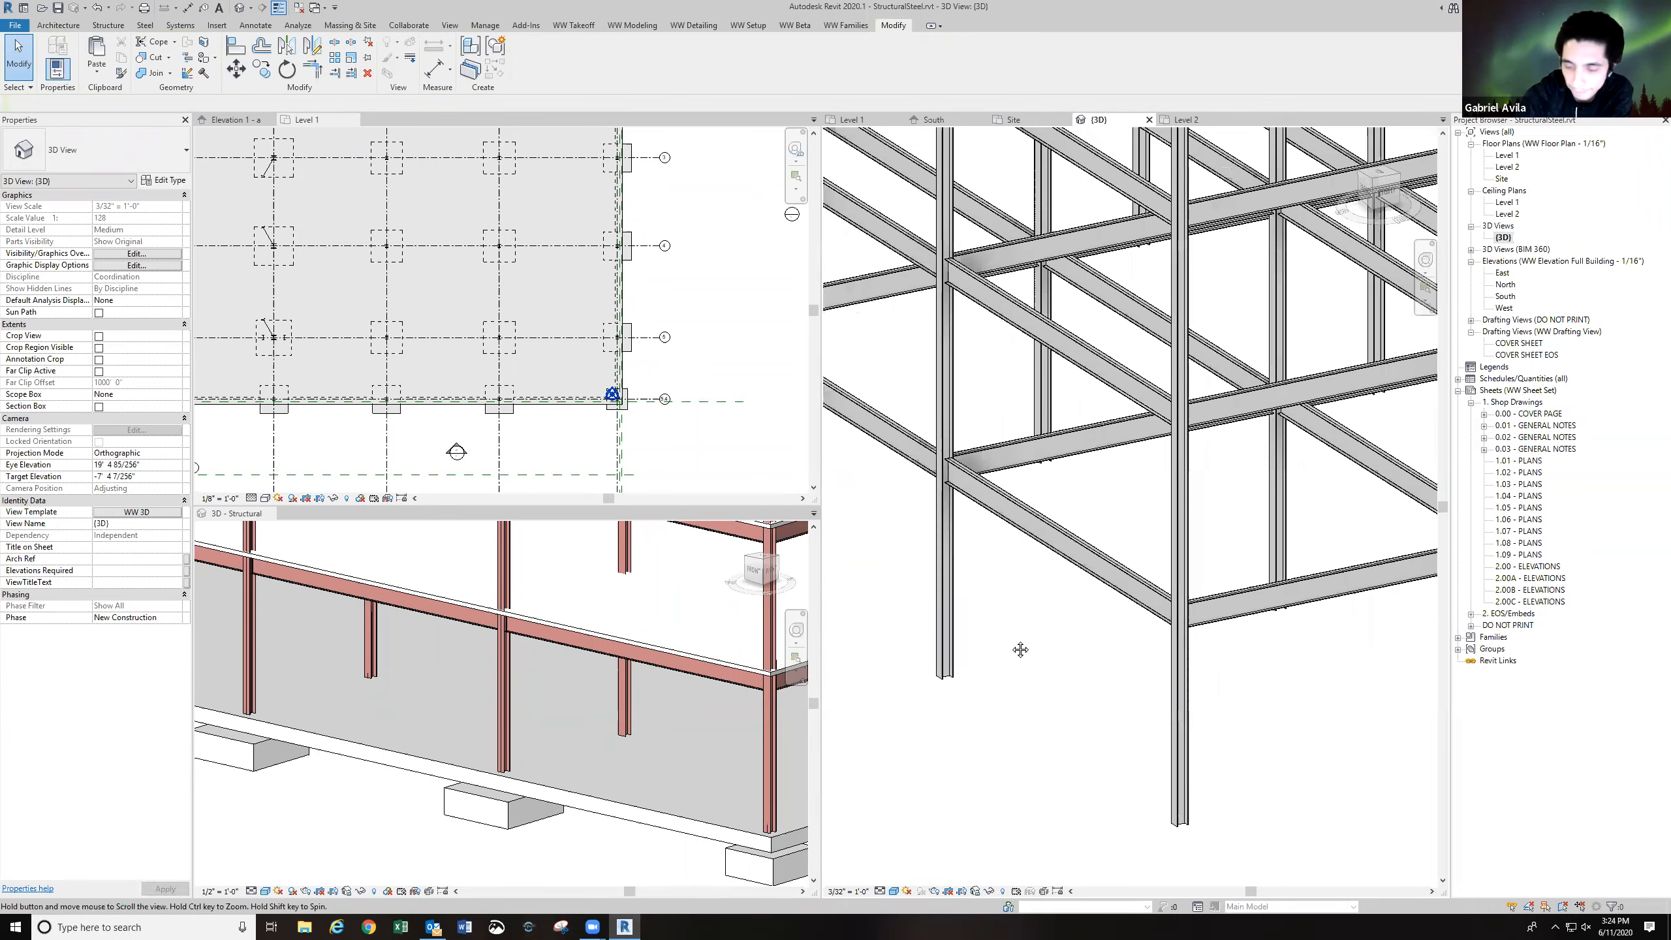
{"action": "left_click", "coordinate": [1049, 560]}
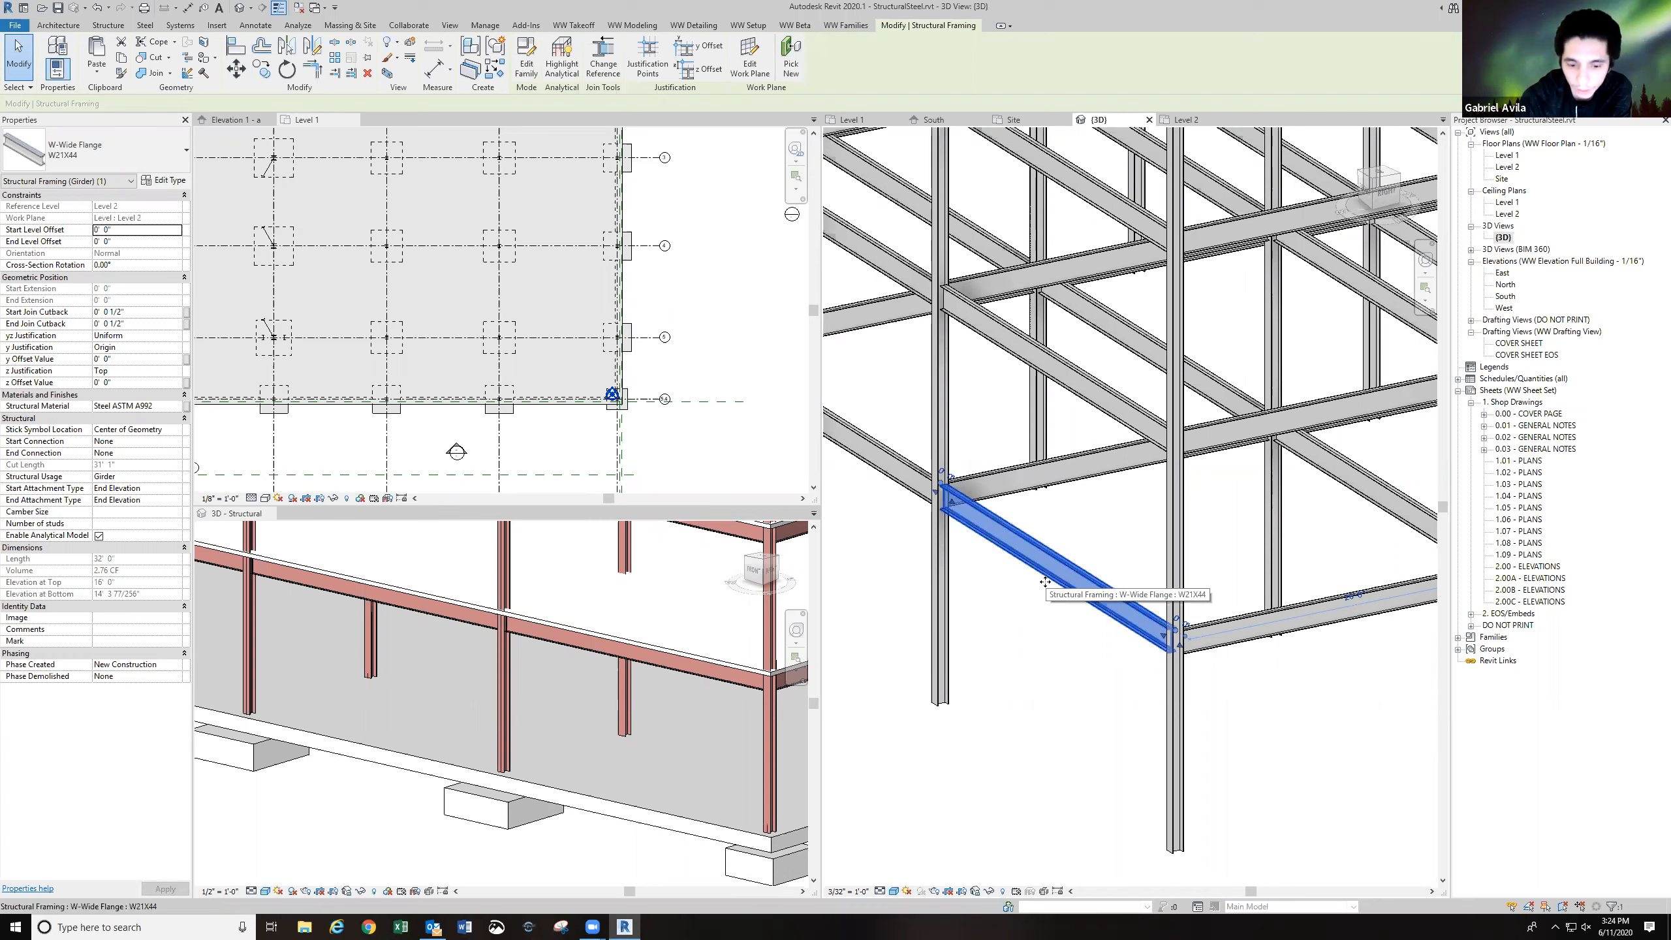
{"action": "left_click", "coordinate": [656, 623]}
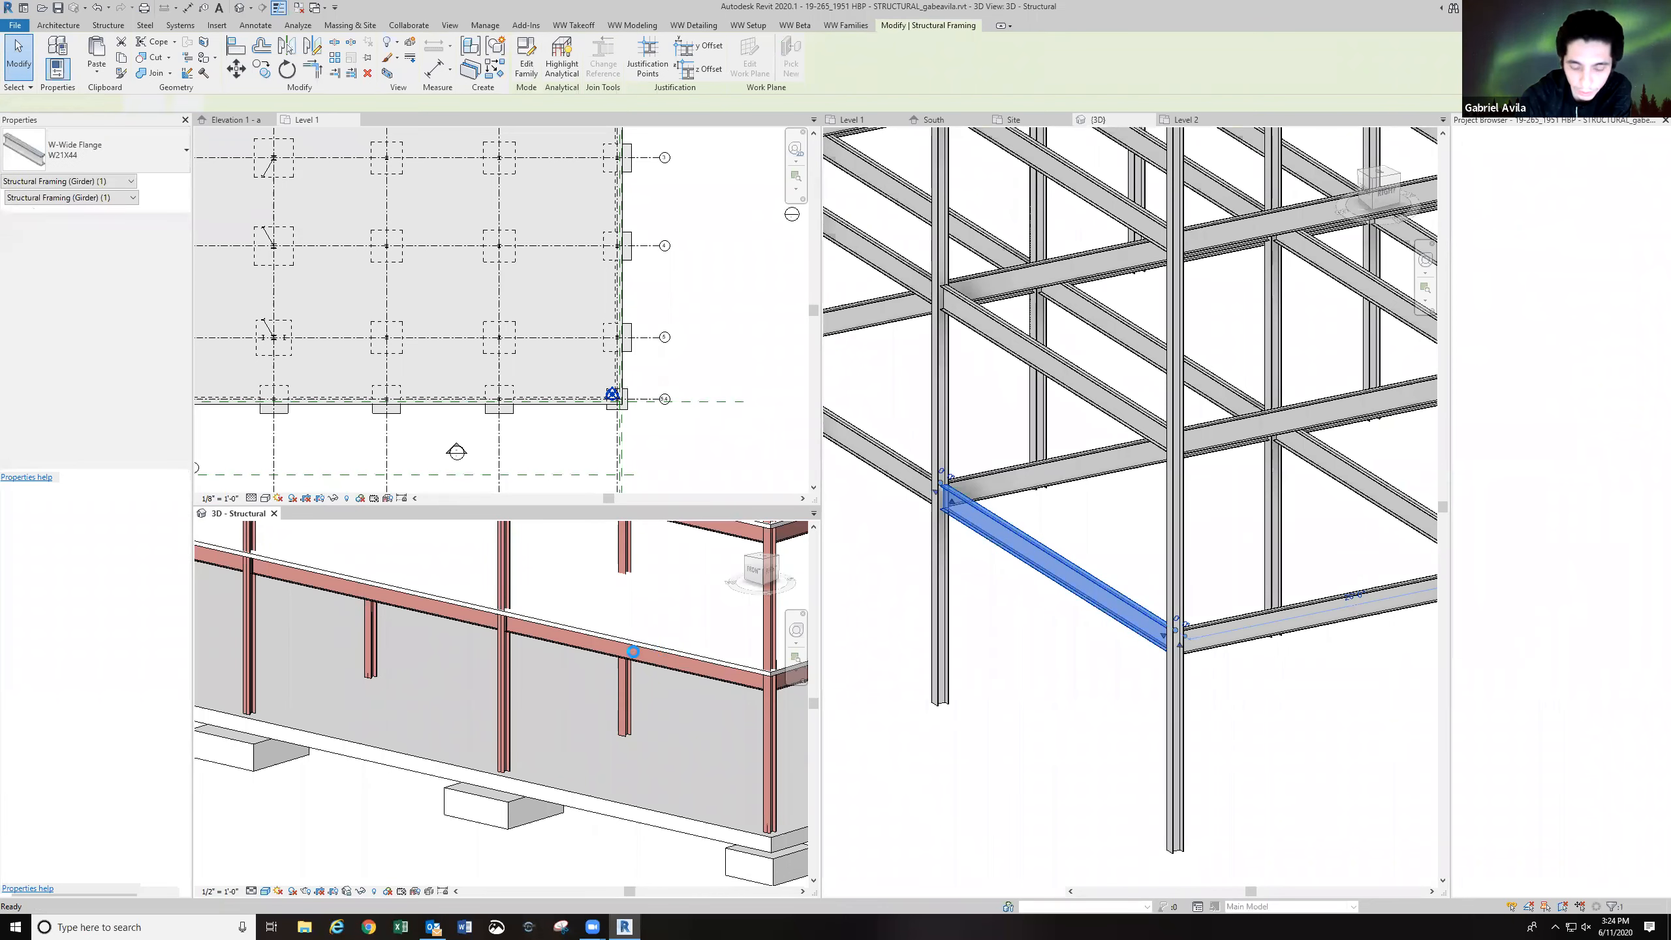
{"action": "left_click", "coordinate": [635, 663]}
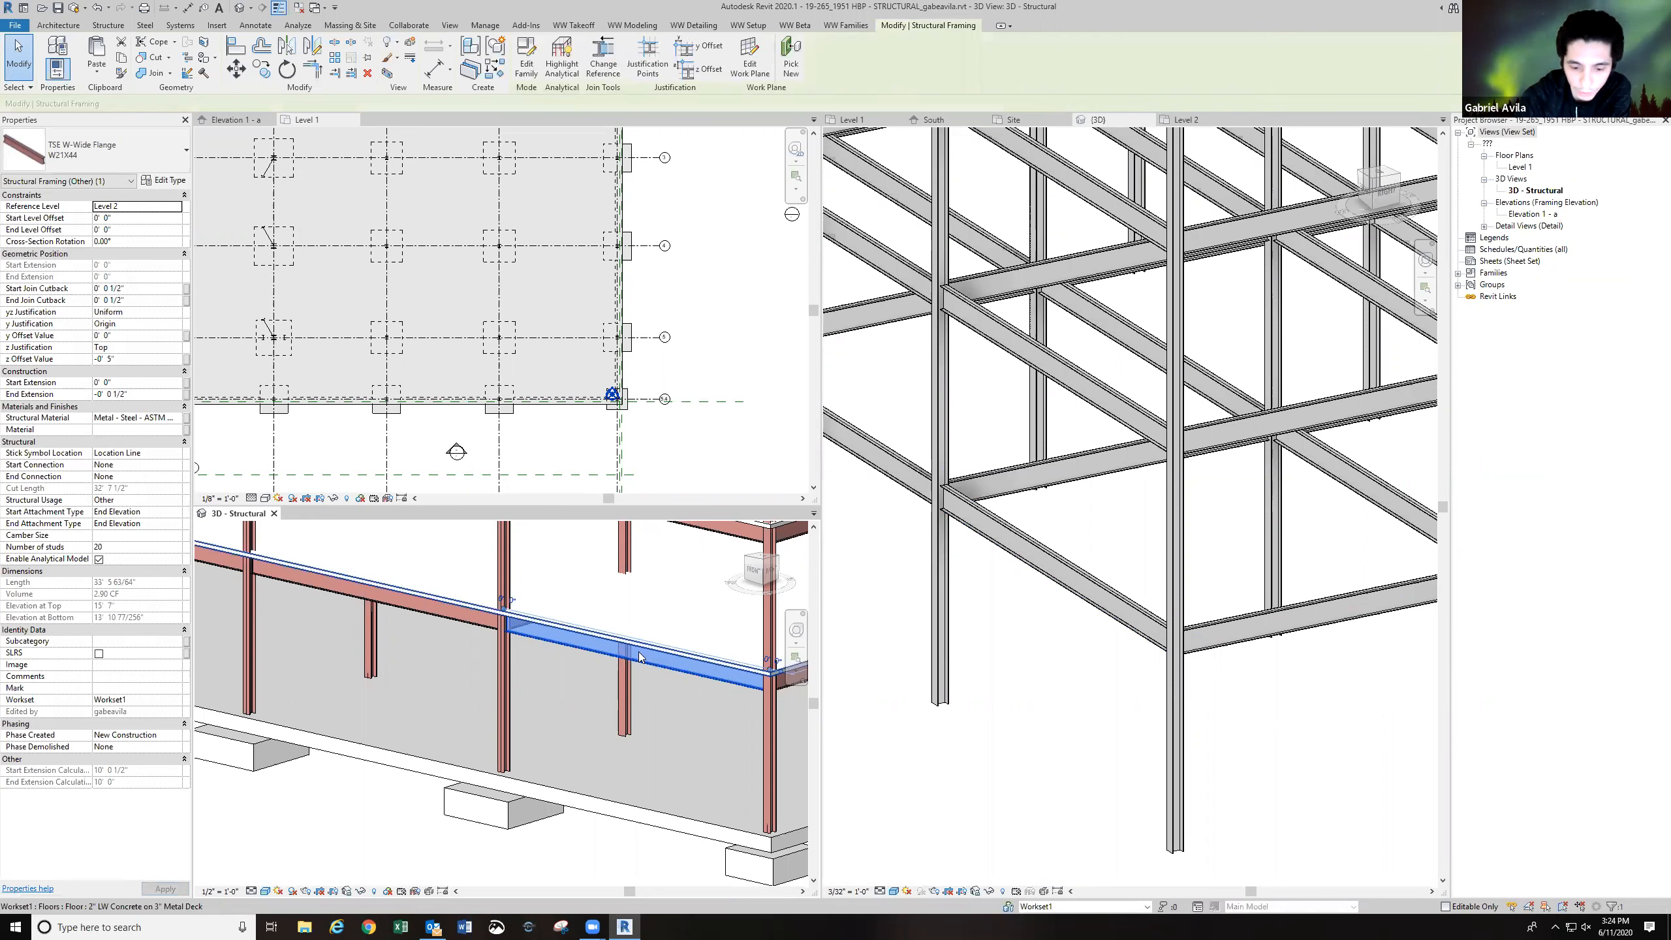
{"action": "scroll", "coordinate": [638, 651], "scroll_direction": "up", "scroll_amount": 2}
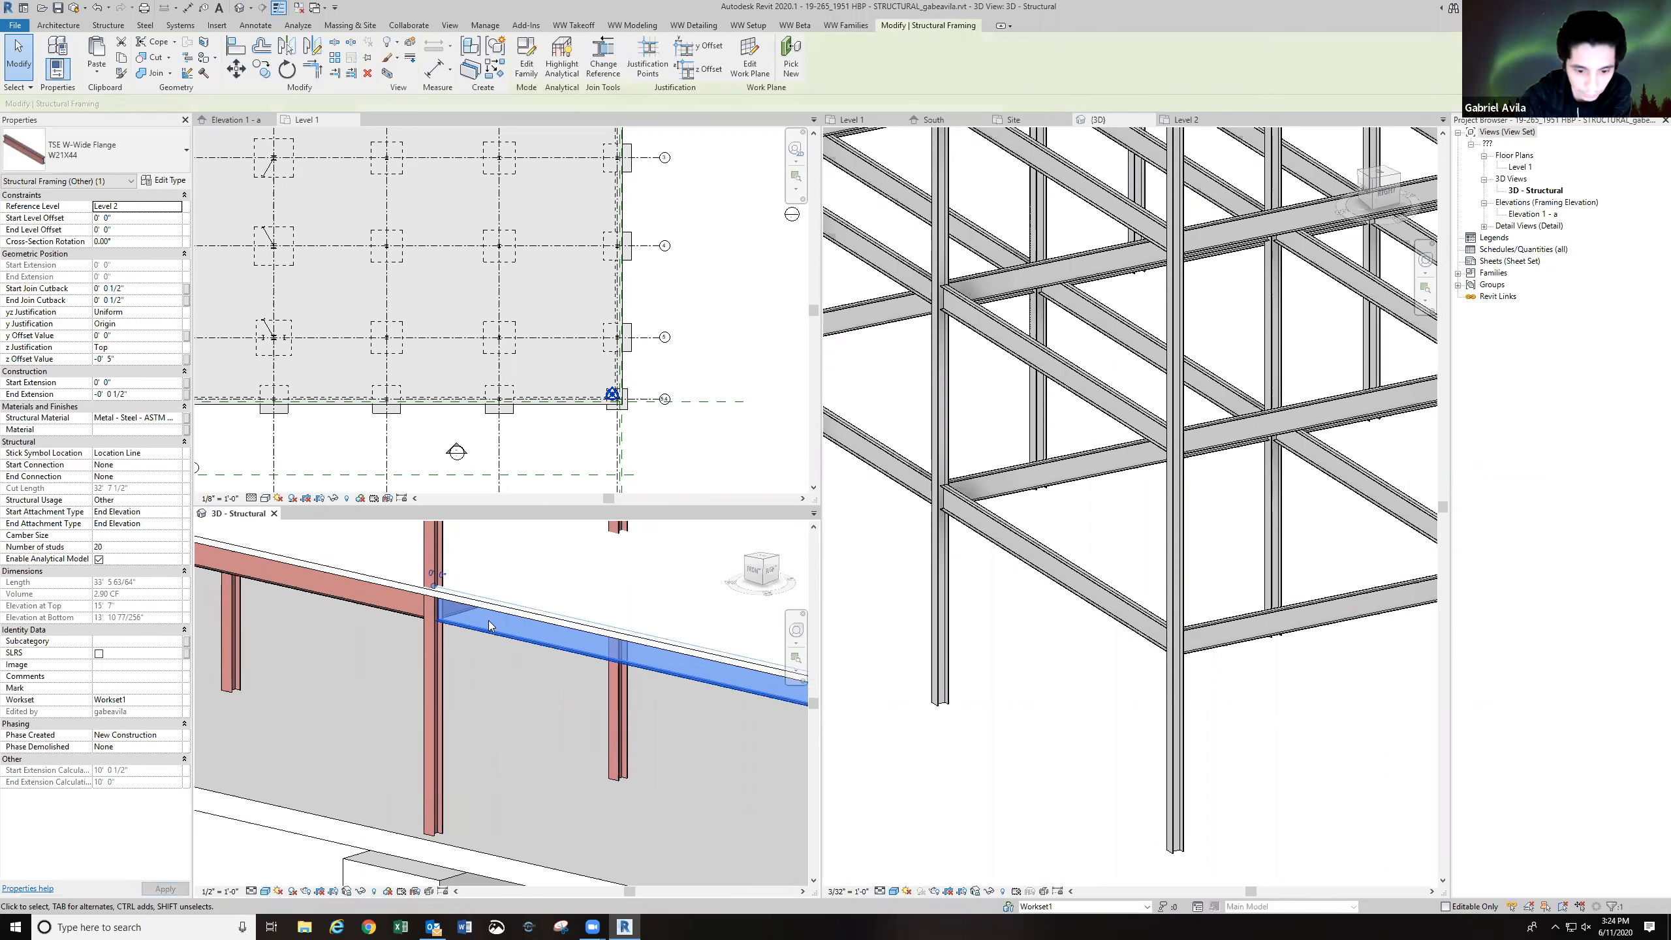
Examine the floor slab above the reference perimeter beam and recheck the properties of the matching W21X44 beam in the {3D} view.
{"action": "key", "text": "Escape"}
{"action": "key", "text": "Tab"}
{"action": "key", "text": "Tab"}
{"action": "left_click", "coordinate": [544, 611]}
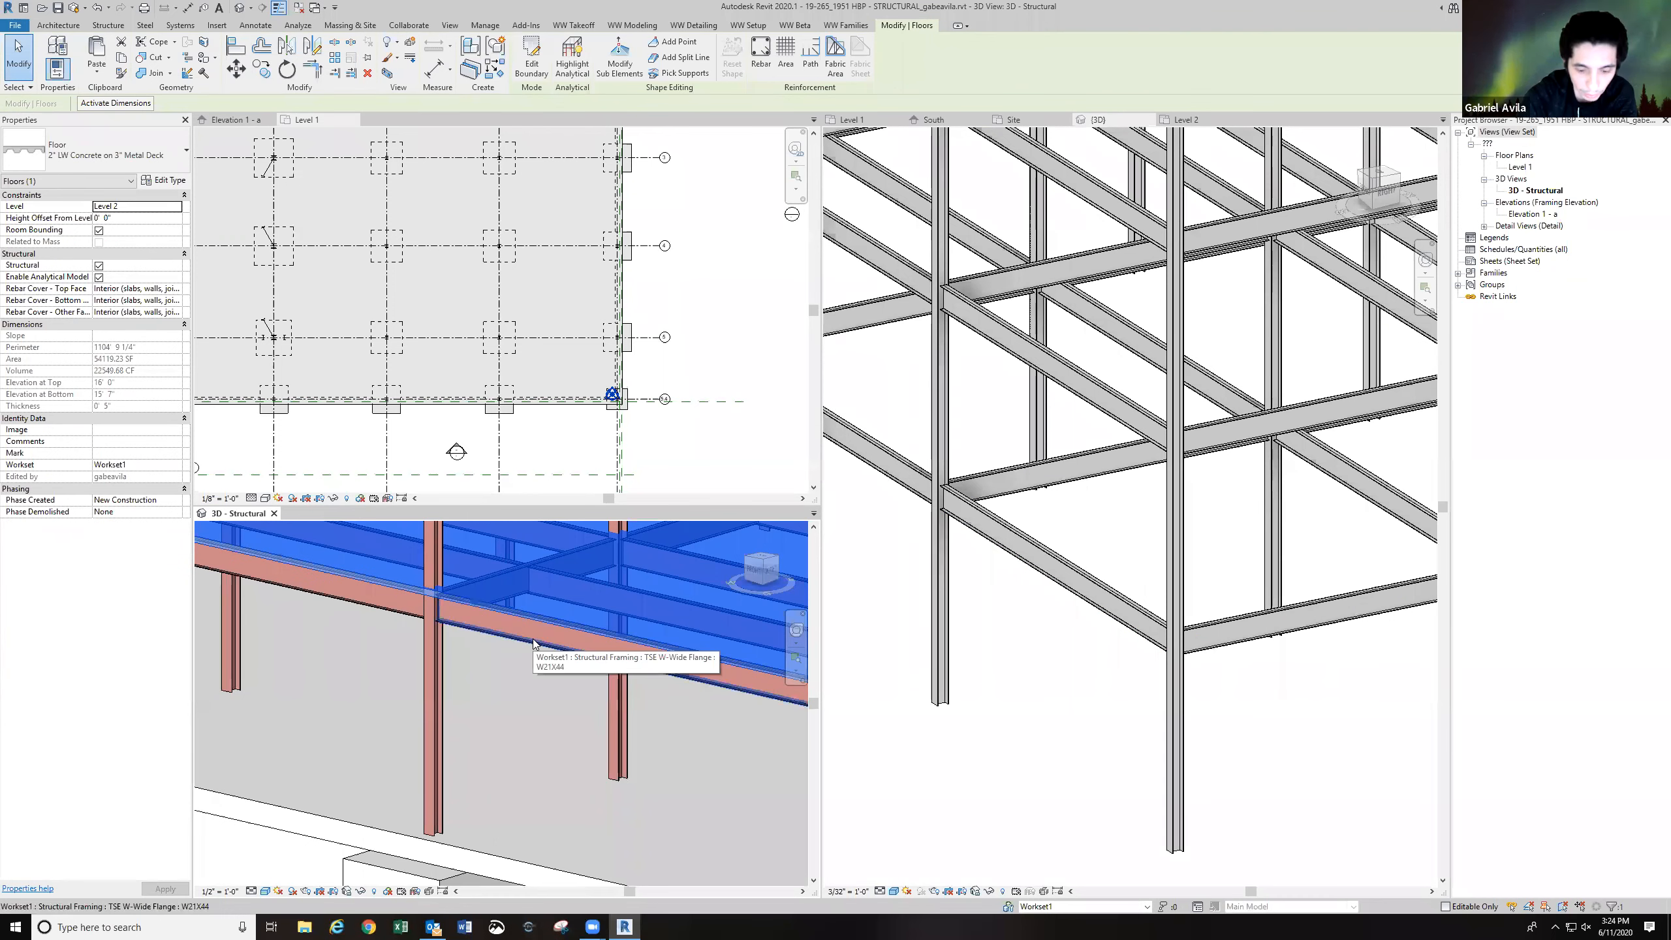
{"action": "left_click", "coordinate": [523, 637]}
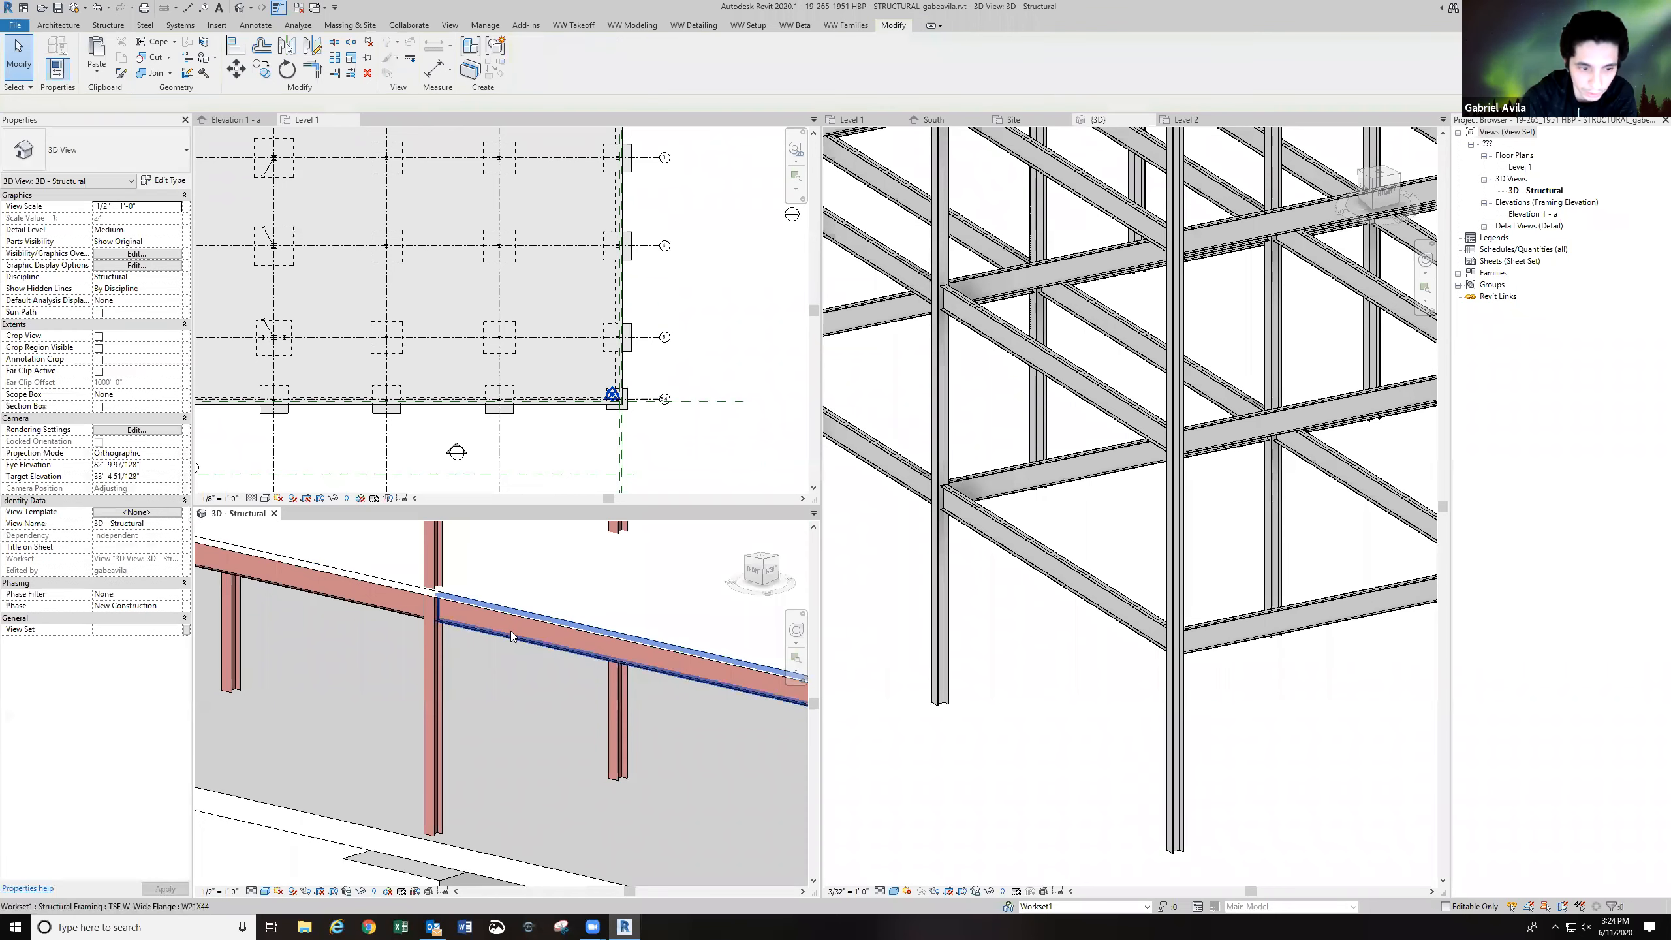
{"action": "key", "text": "Escape"}
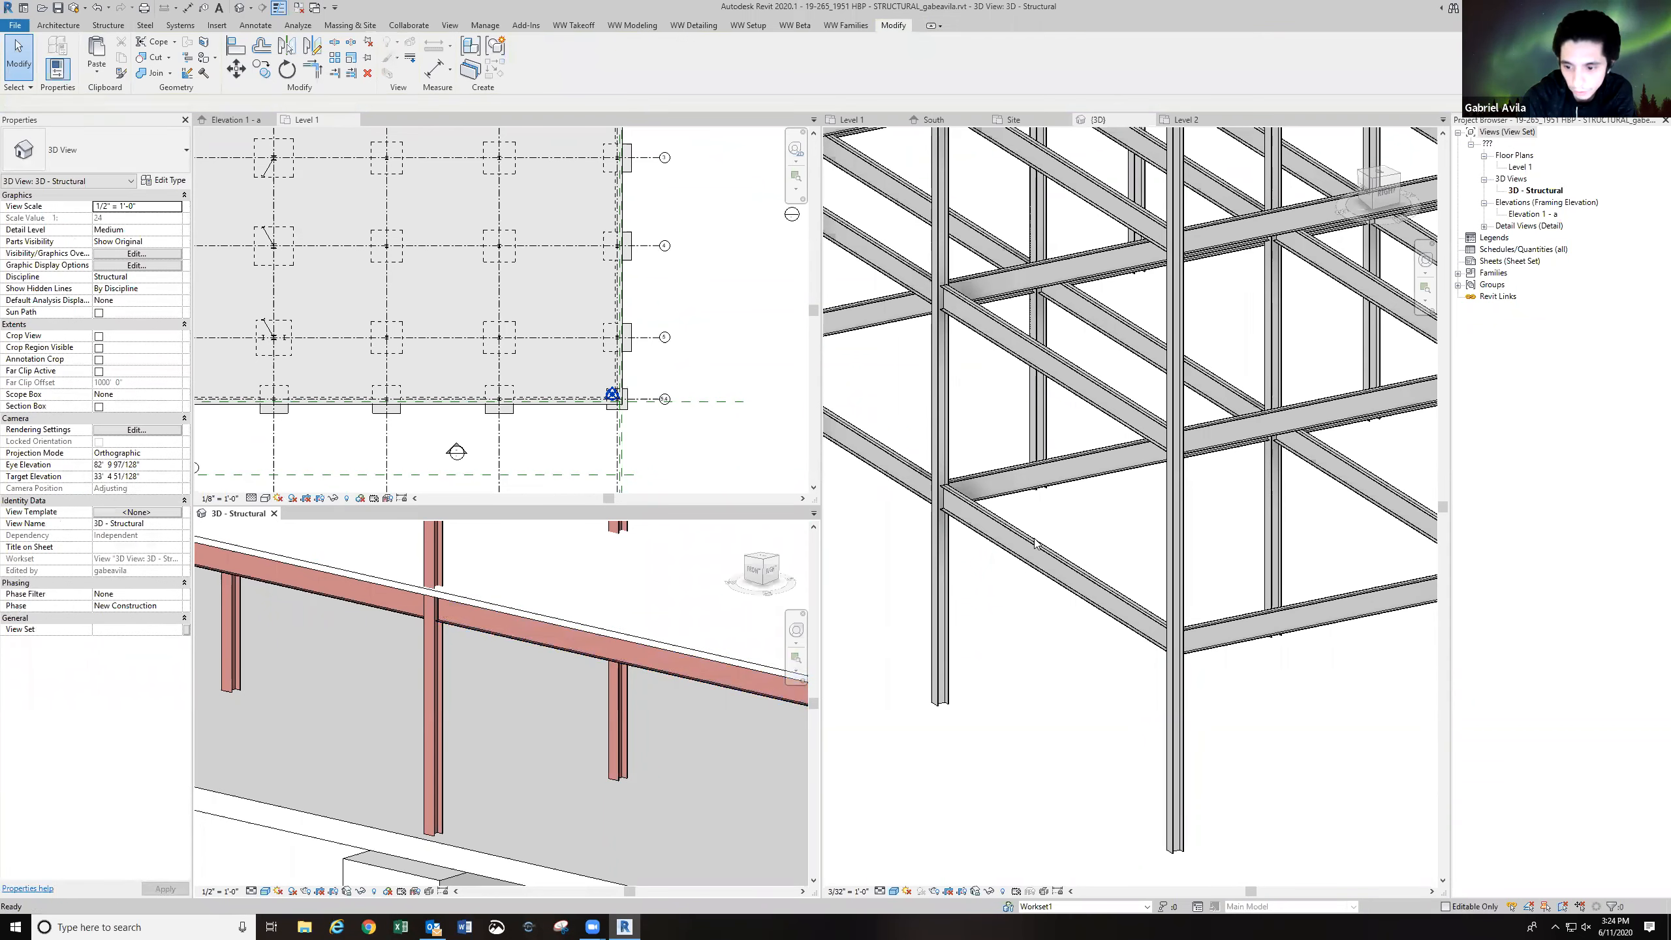
{"action": "left_click", "coordinate": [1034, 544]}
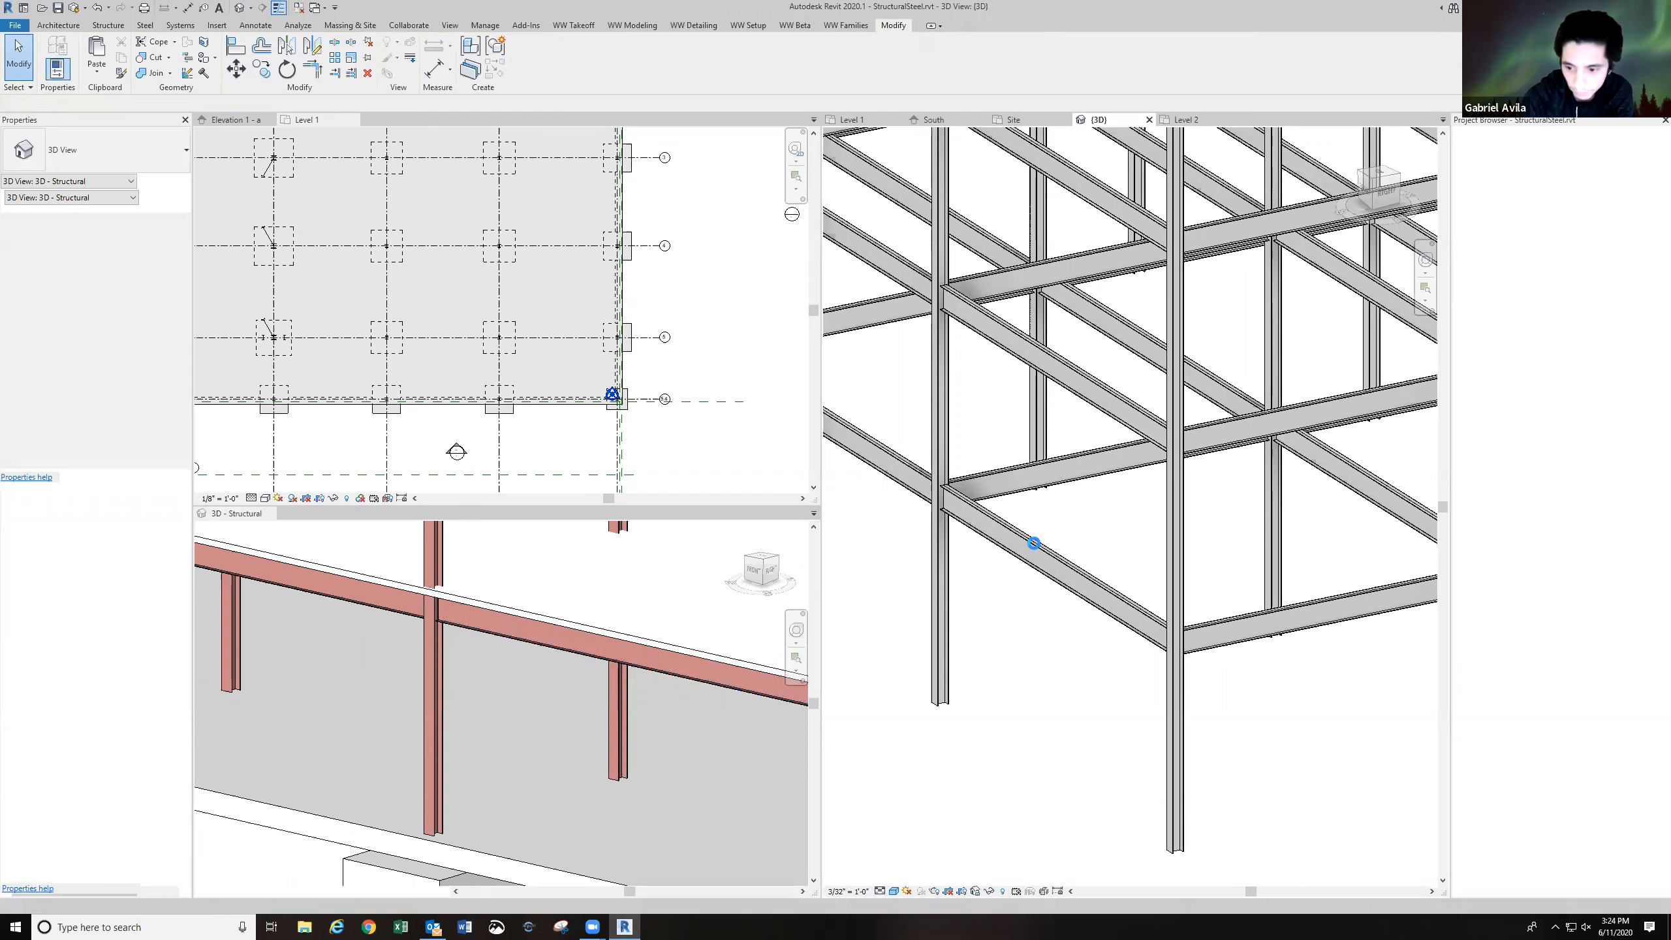
{"action": "left_click", "coordinate": [1034, 545]}
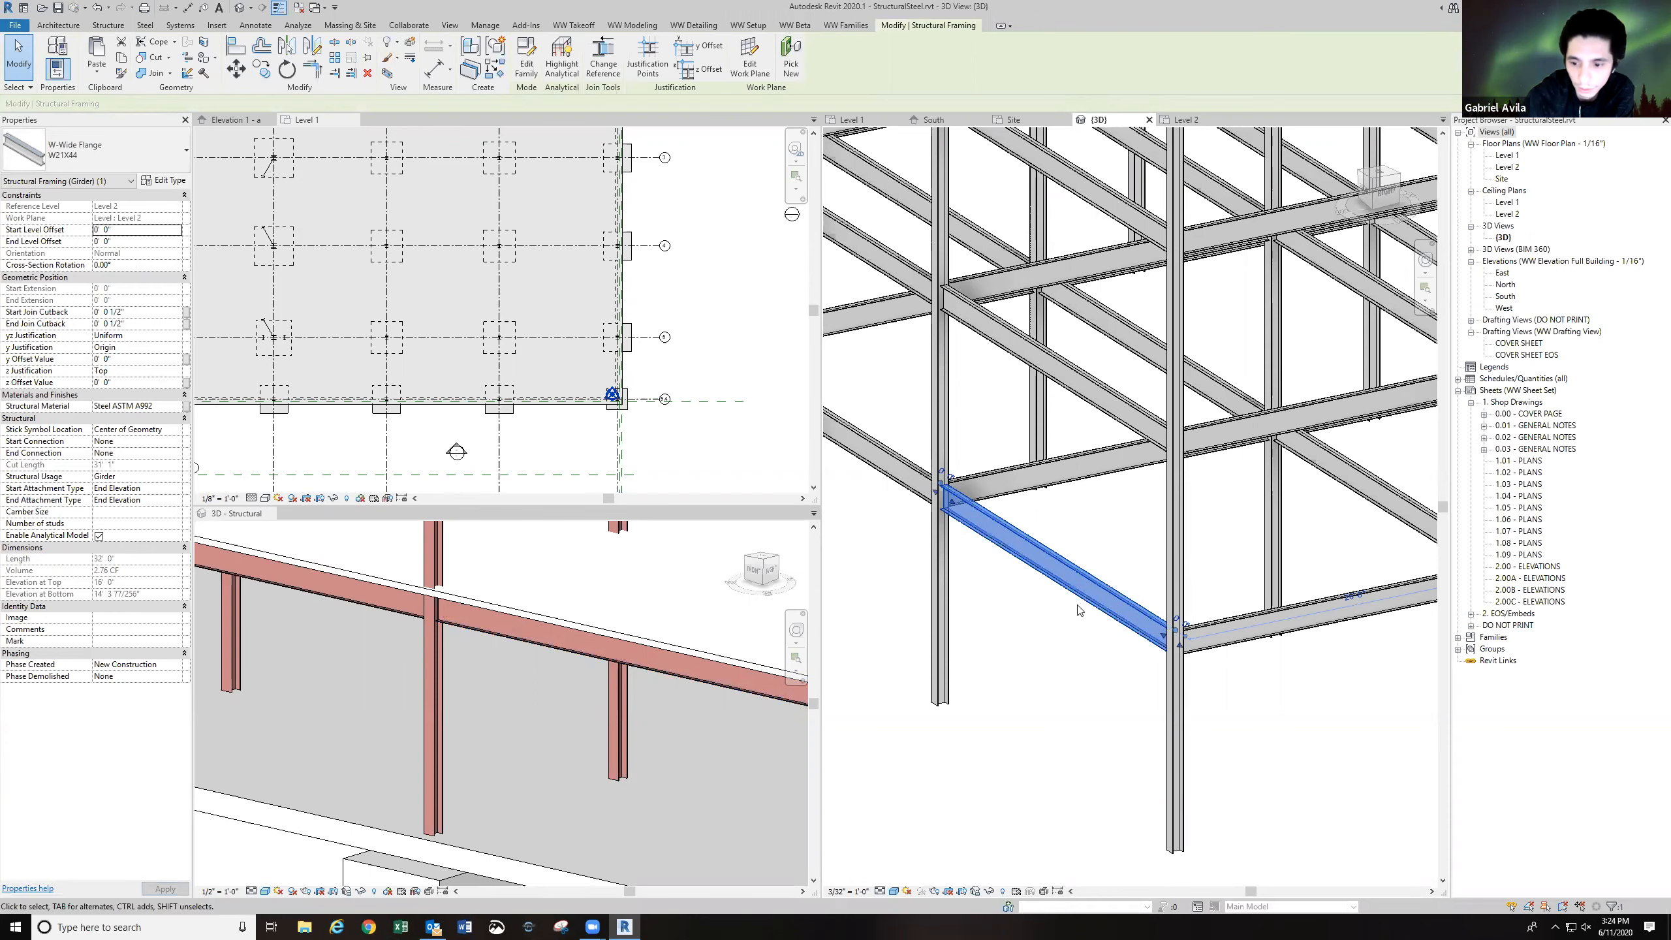
{"action": "key", "text": "Escape"}
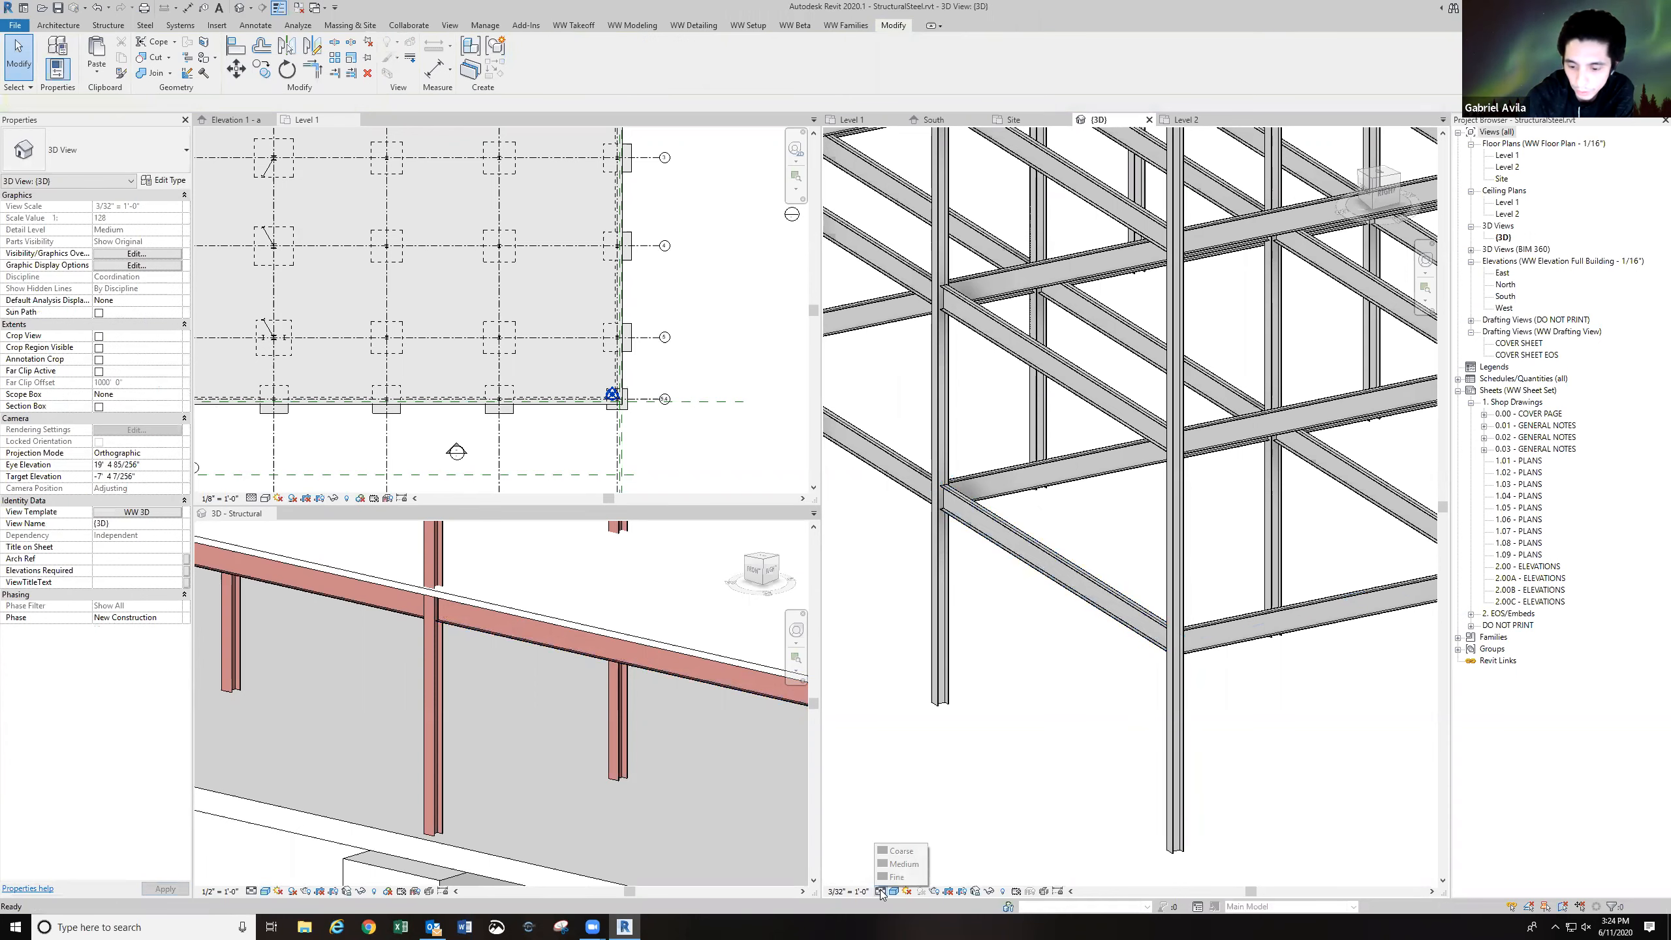
Exclude Detail Level from the WW 3D view template assigned to the {3D} view.
{"action": "left_click", "coordinate": [149, 513]}
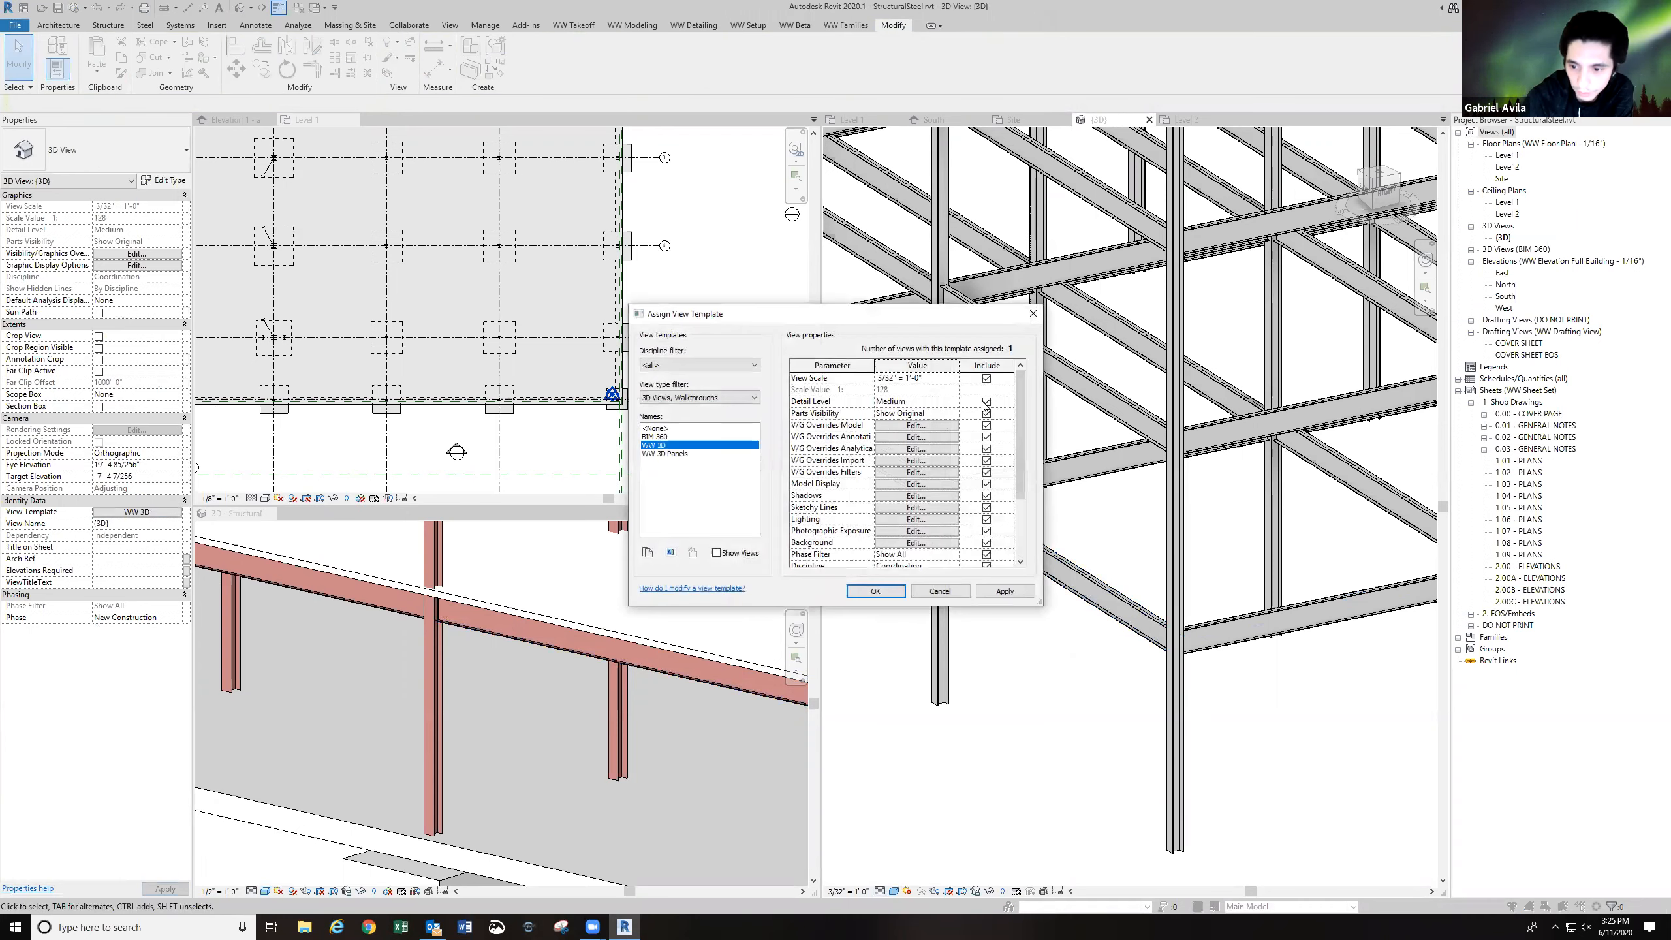
{"action": "left_click", "coordinate": [986, 402]}
{"action": "left_click", "coordinate": [875, 591]}
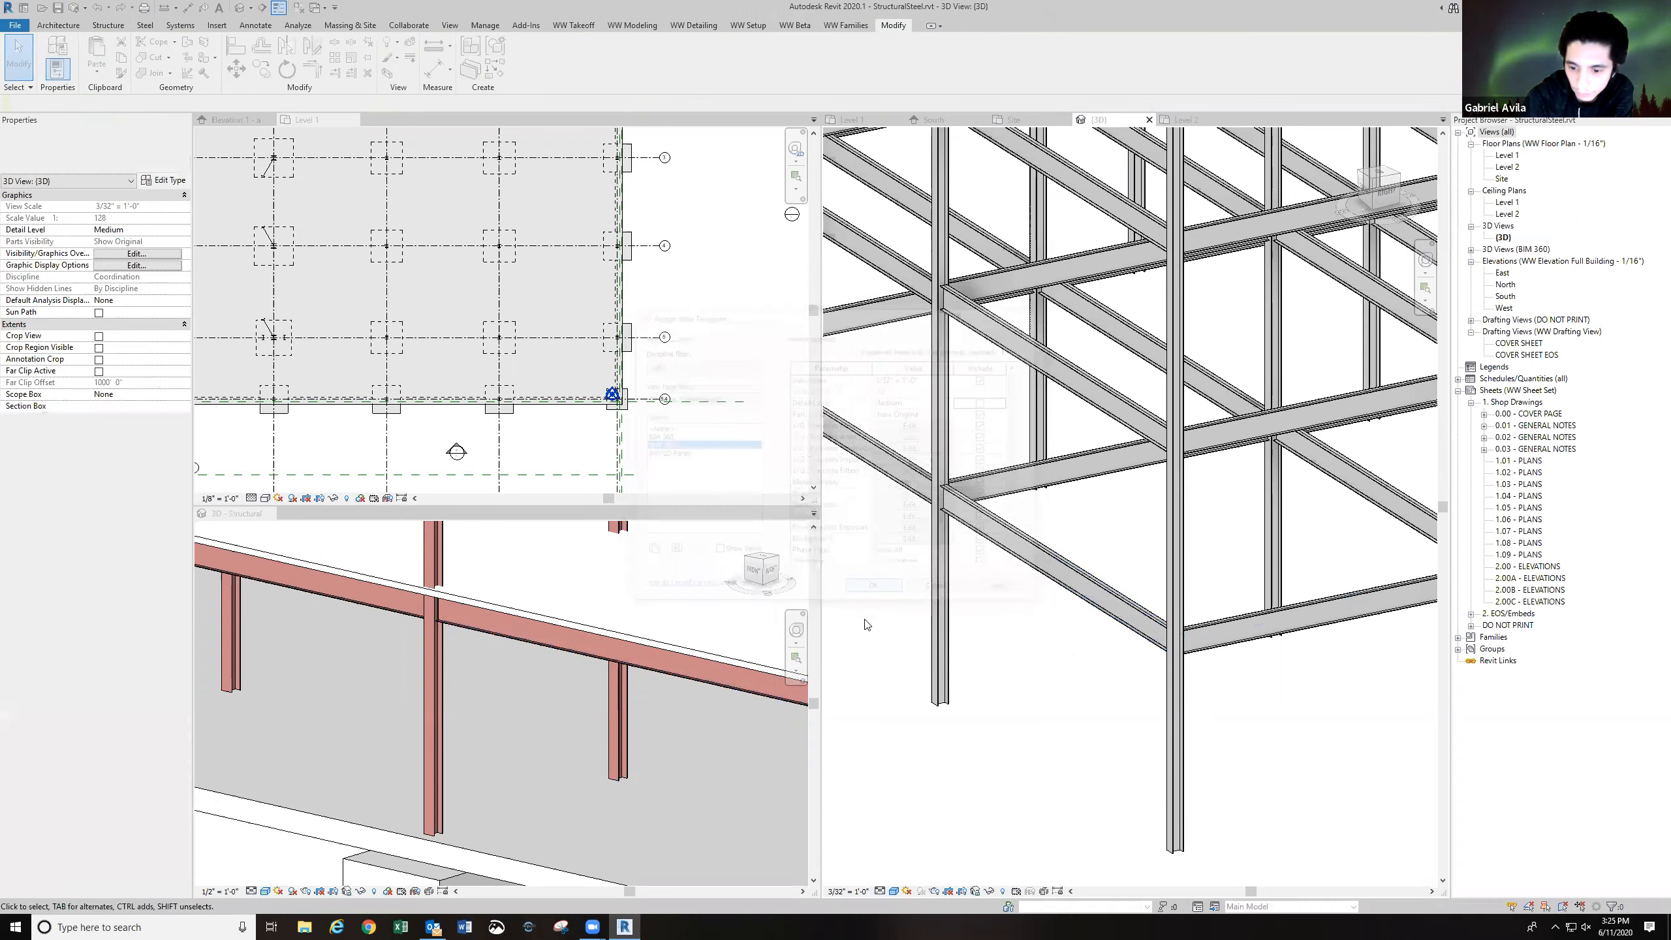
Set the {3D} view's detail level to Coarse and look over the frame.
{"action": "left_click", "coordinate": [881, 890]}
{"action": "left_click", "coordinate": [897, 852]}
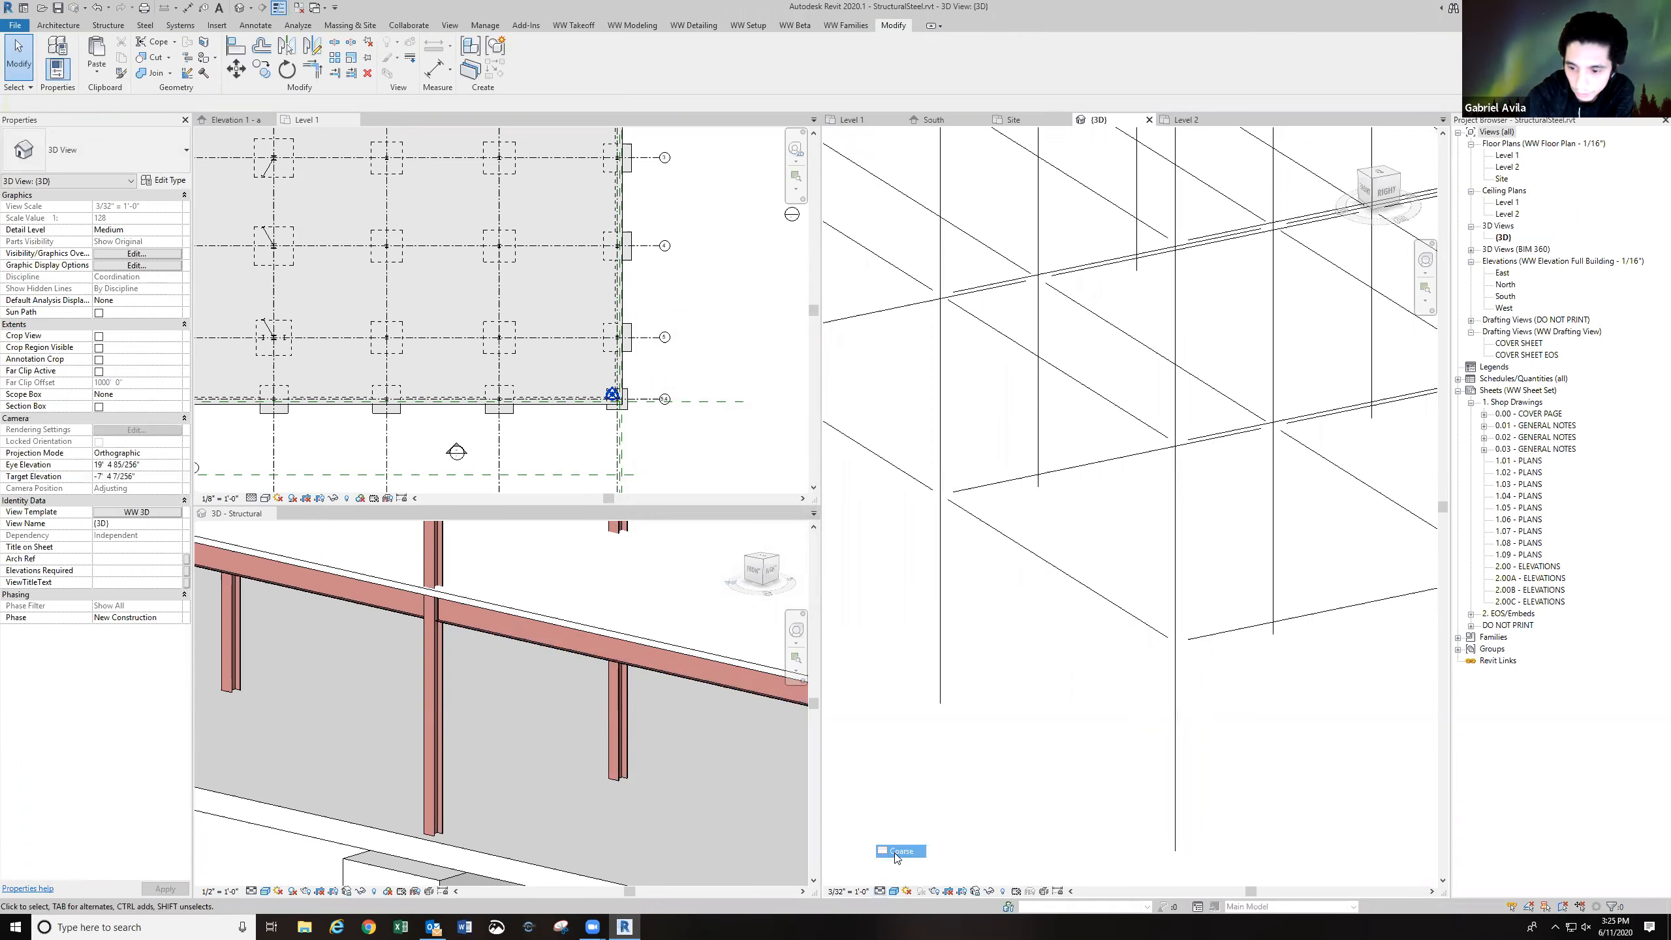
{"action": "scroll", "coordinate": [1005, 625], "scroll_direction": "down", "scroll_amount": 5}
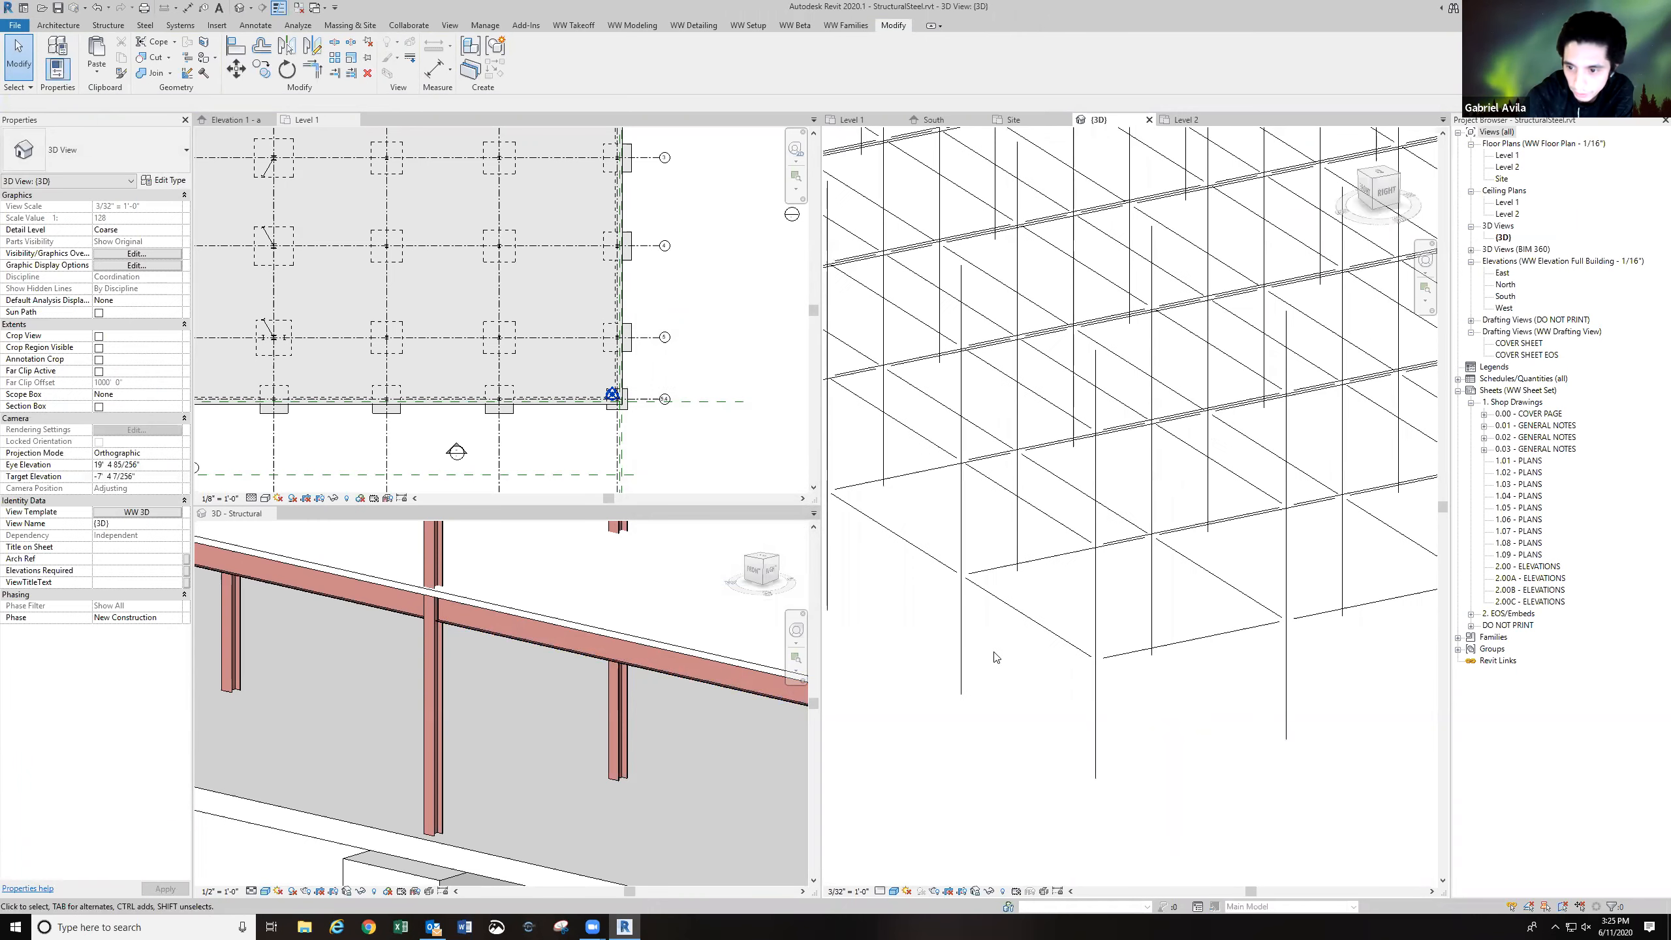
{"action": "scroll", "coordinate": [996, 657], "scroll_direction": "up", "scroll_amount": 3}
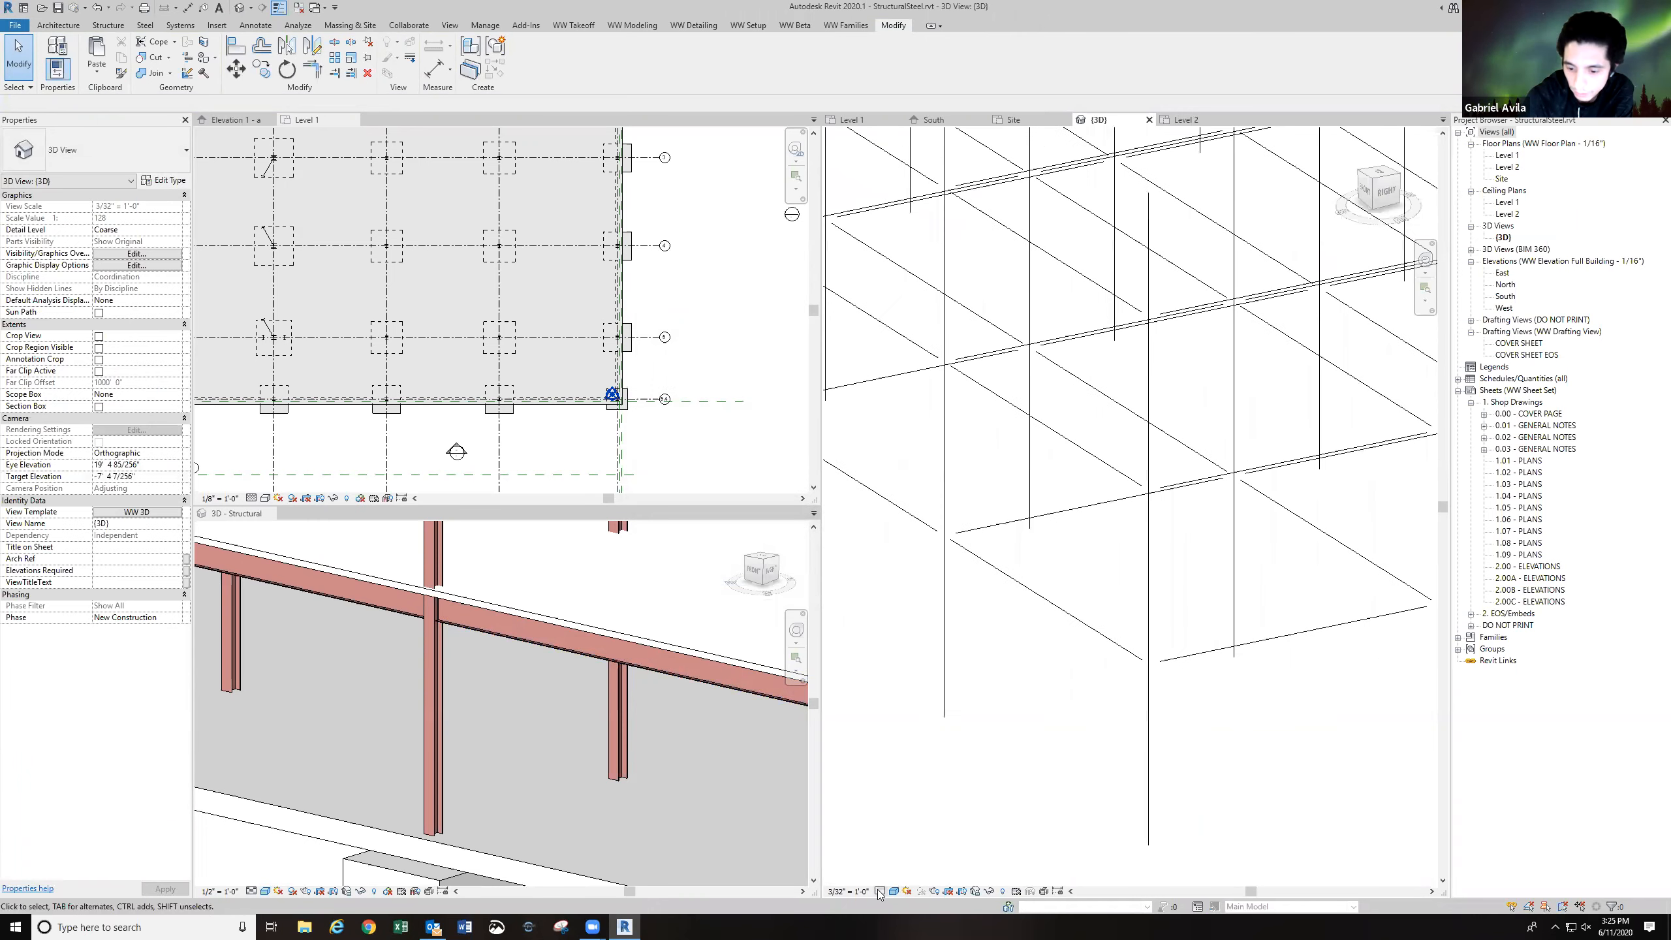
Set the {3D} view's detail level to Fine.
{"action": "left_click", "coordinate": [879, 893]}
{"action": "left_click", "coordinate": [900, 886]}
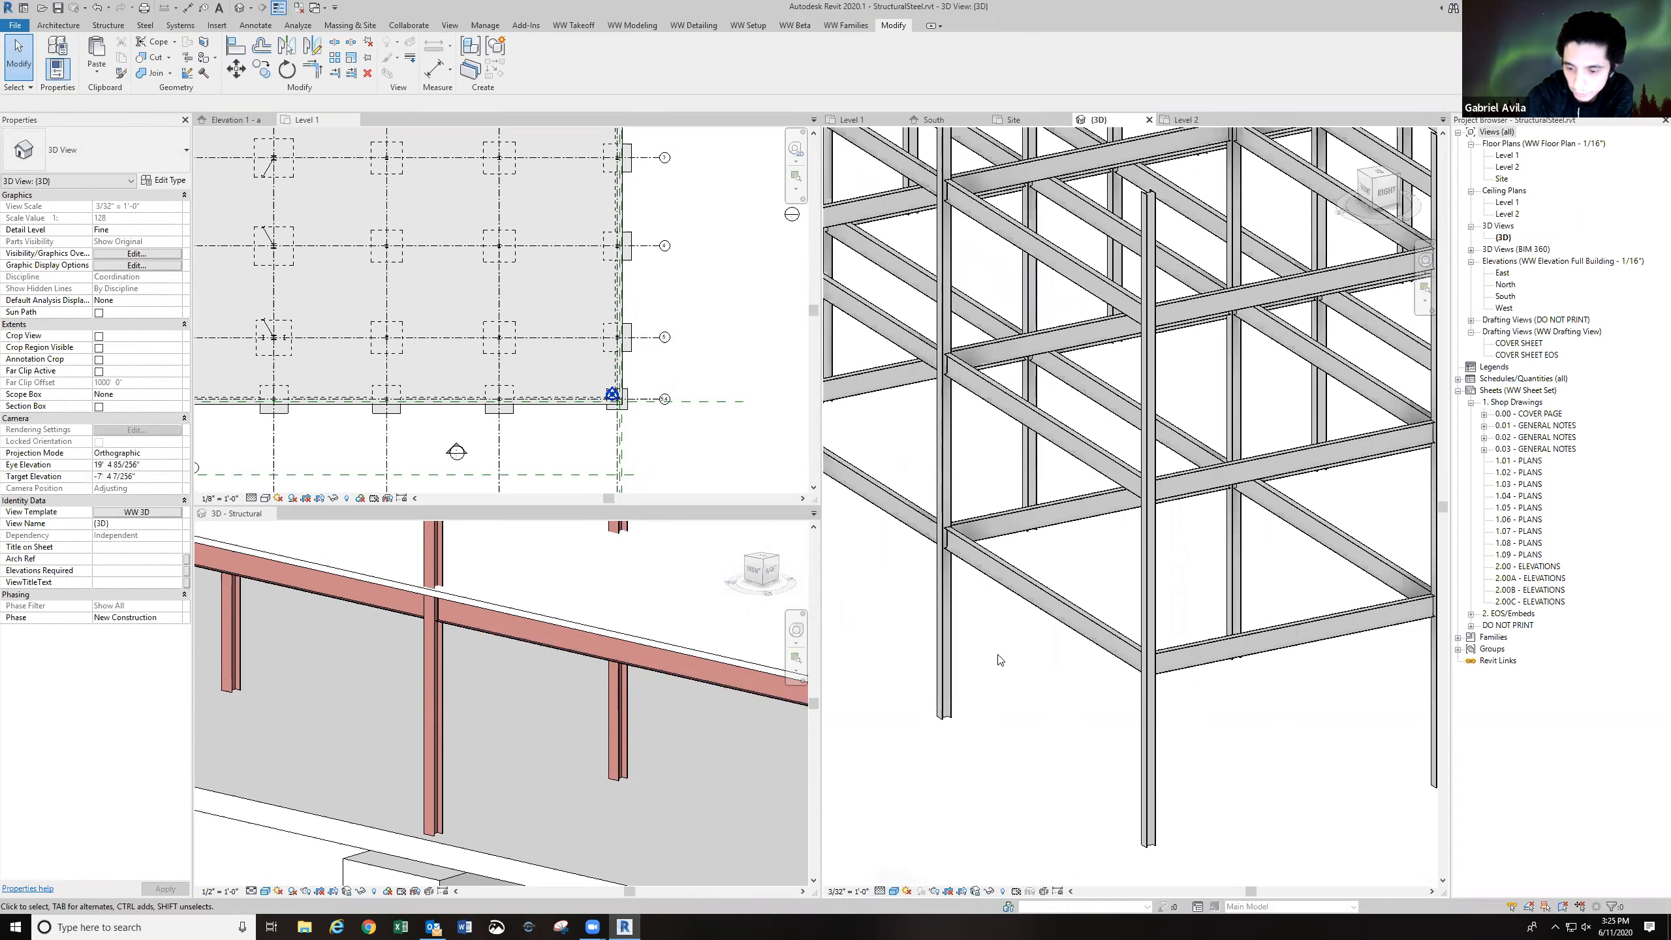
{"action": "scroll", "coordinate": [1000, 656], "scroll_direction": "up", "scroll_amount": 2}
{"action": "scroll", "coordinate": [1013, 642], "scroll_direction": "up", "scroll_amount": 2}
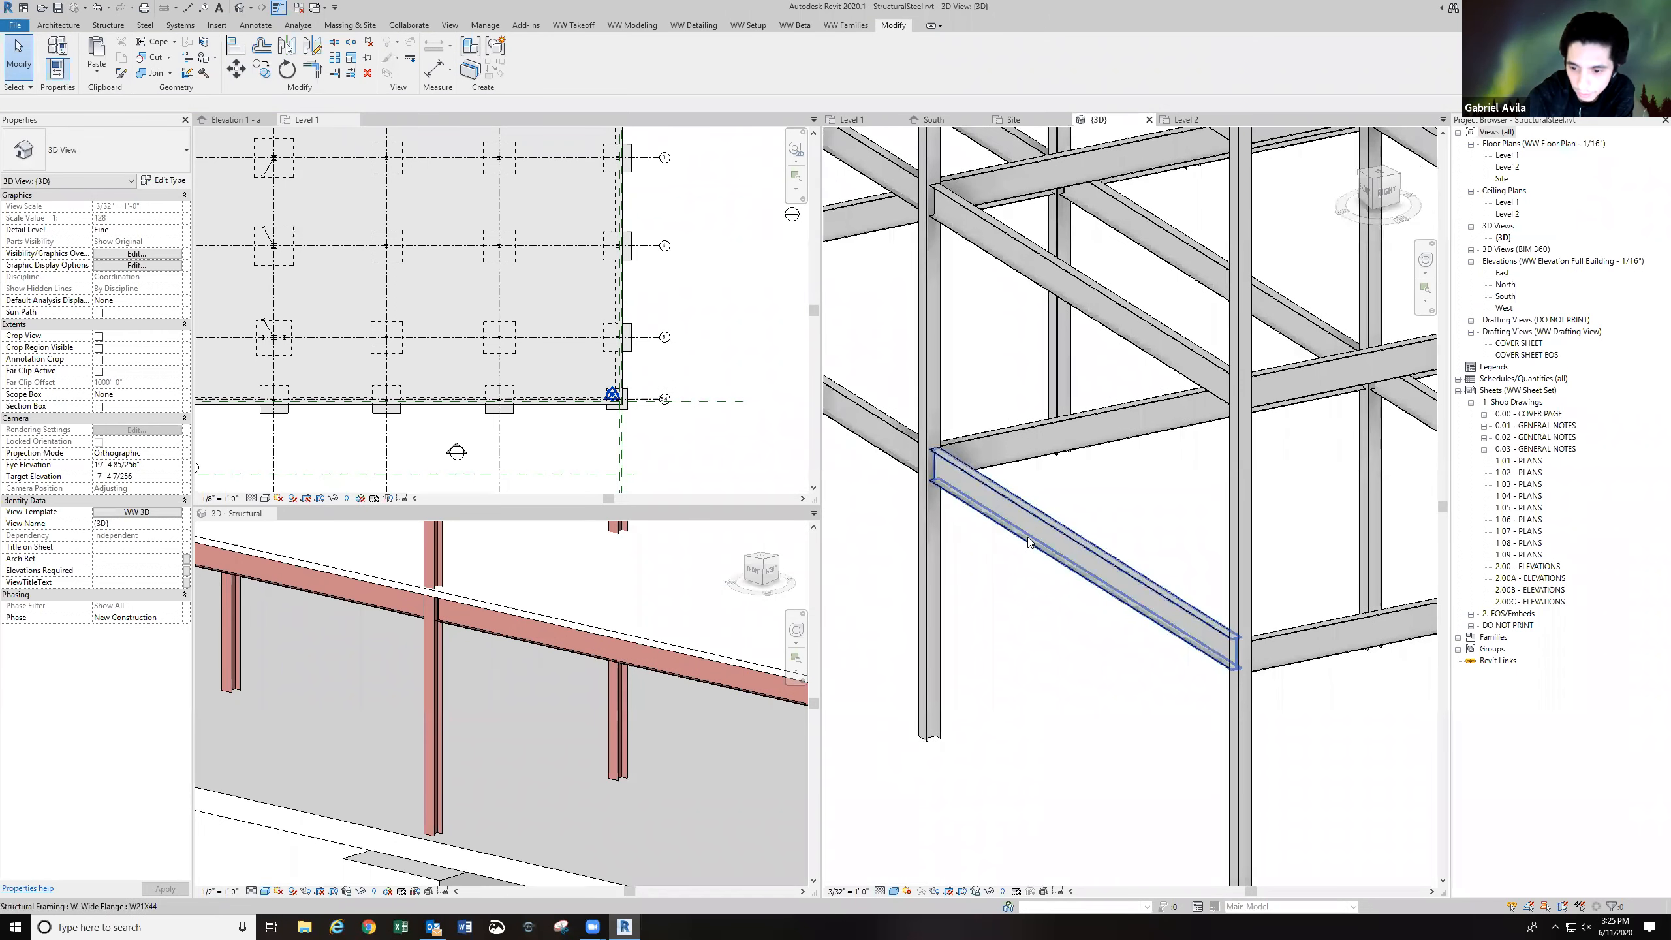
Try a y Offset Value of 1' on the Level 2 perimeter beam at the corner column and reset it to 0.
{"action": "left_click", "coordinate": [1029, 541]}
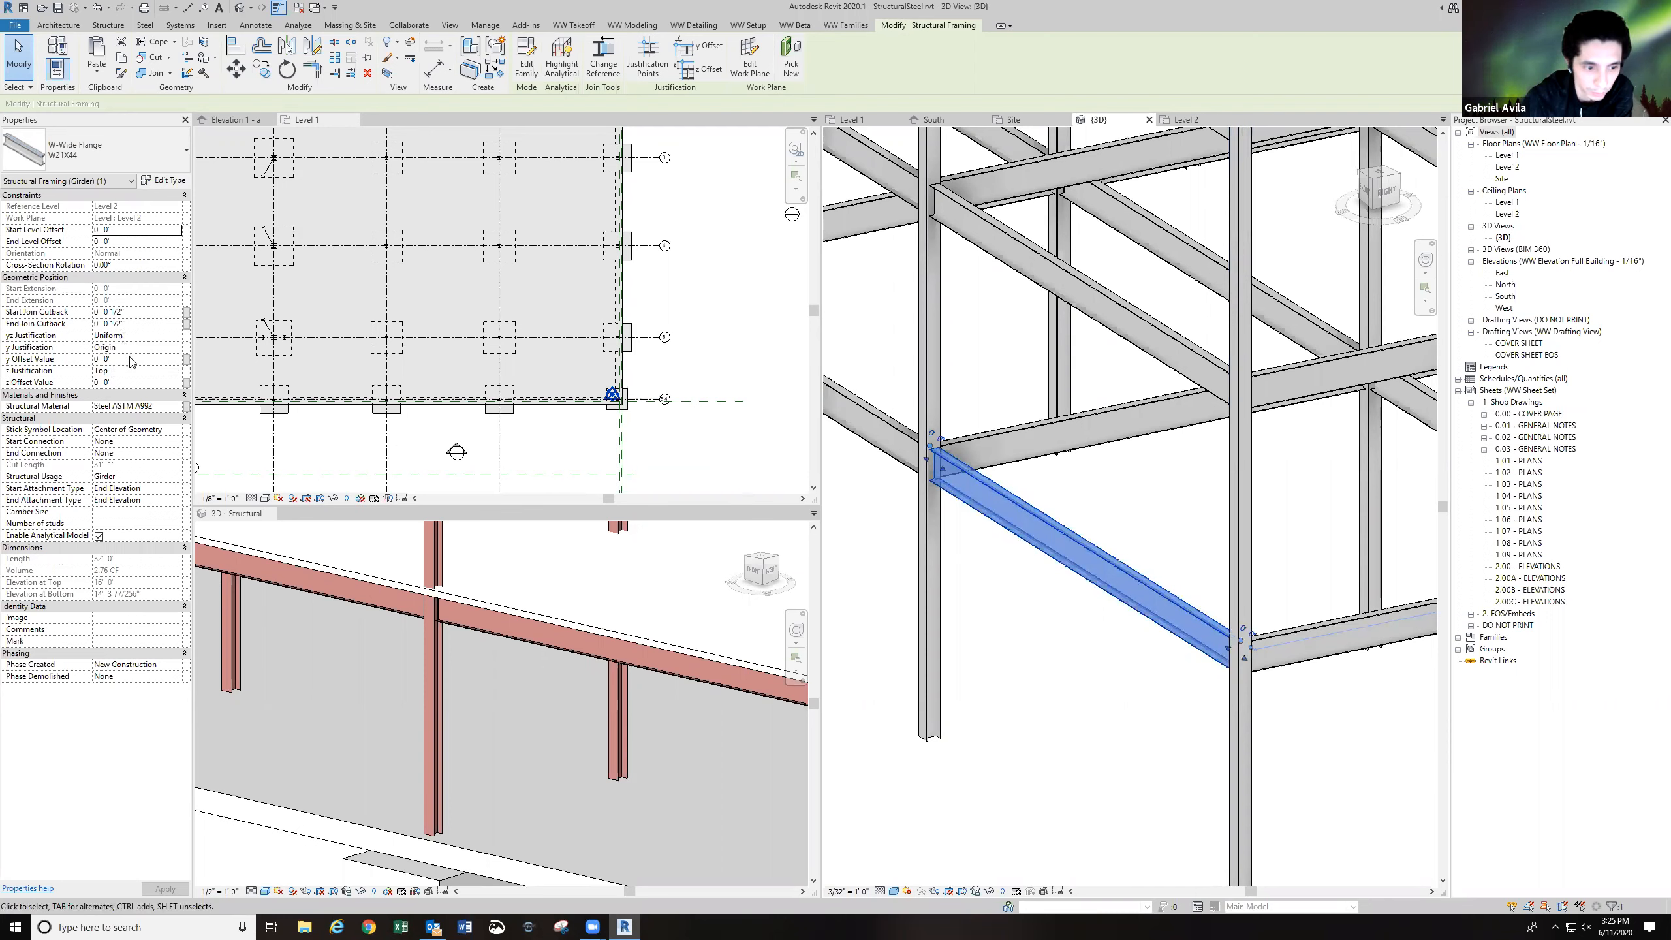
{"action": "left_click", "coordinate": [132, 360]}
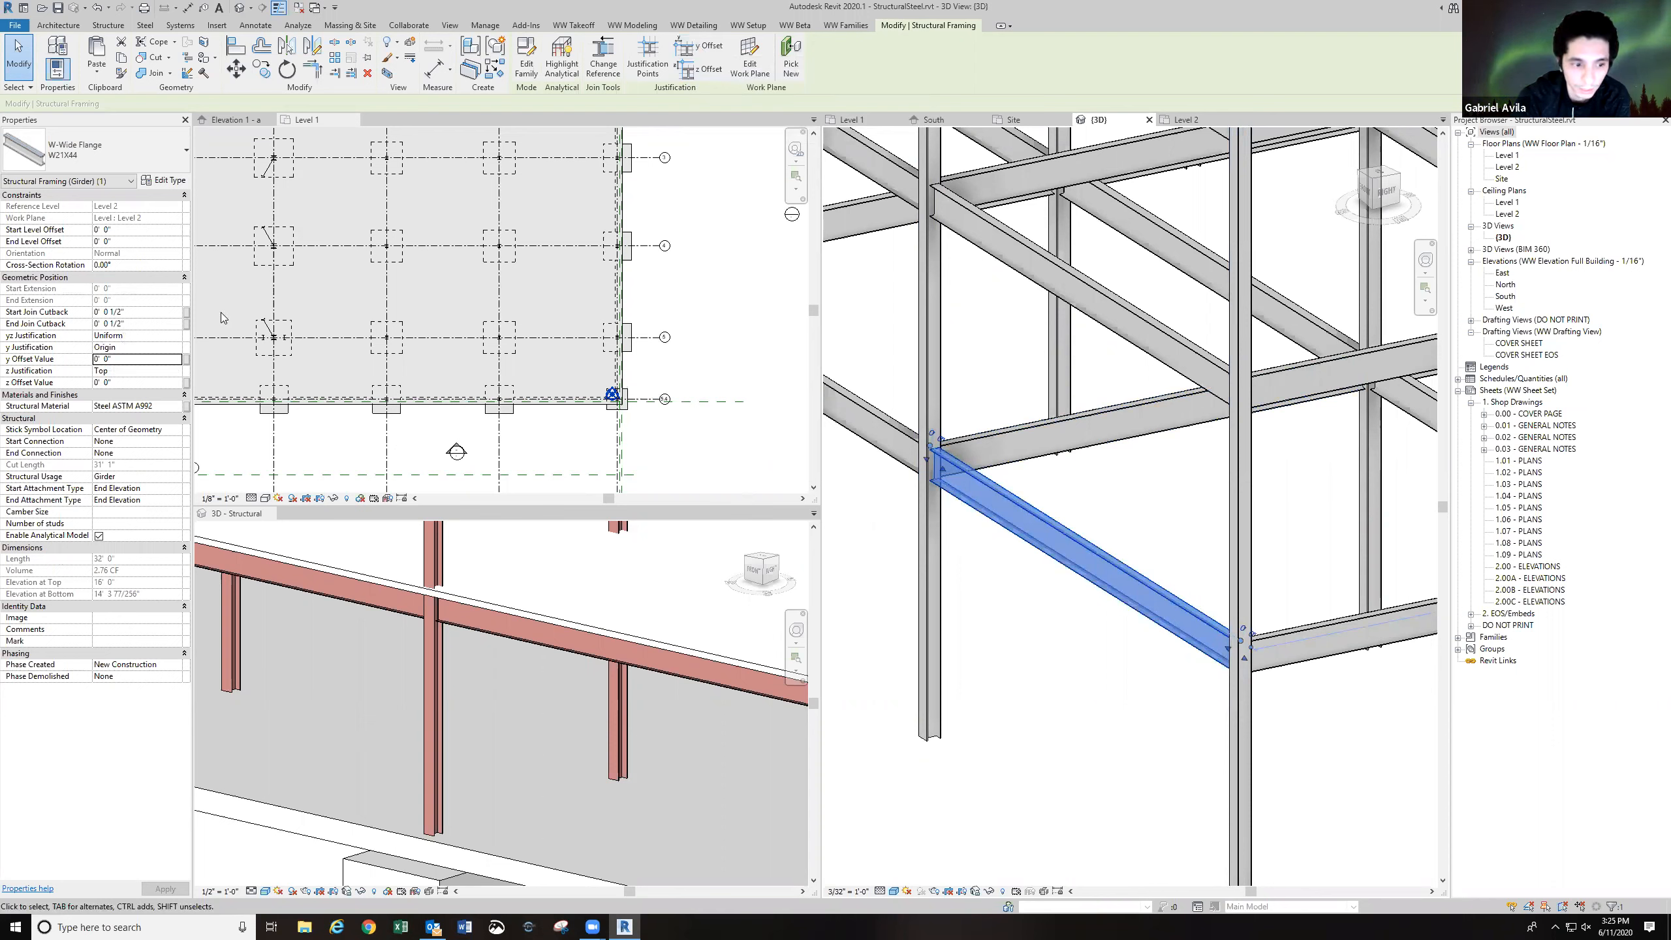
{"action": "left_click", "coordinate": [158, 362]}
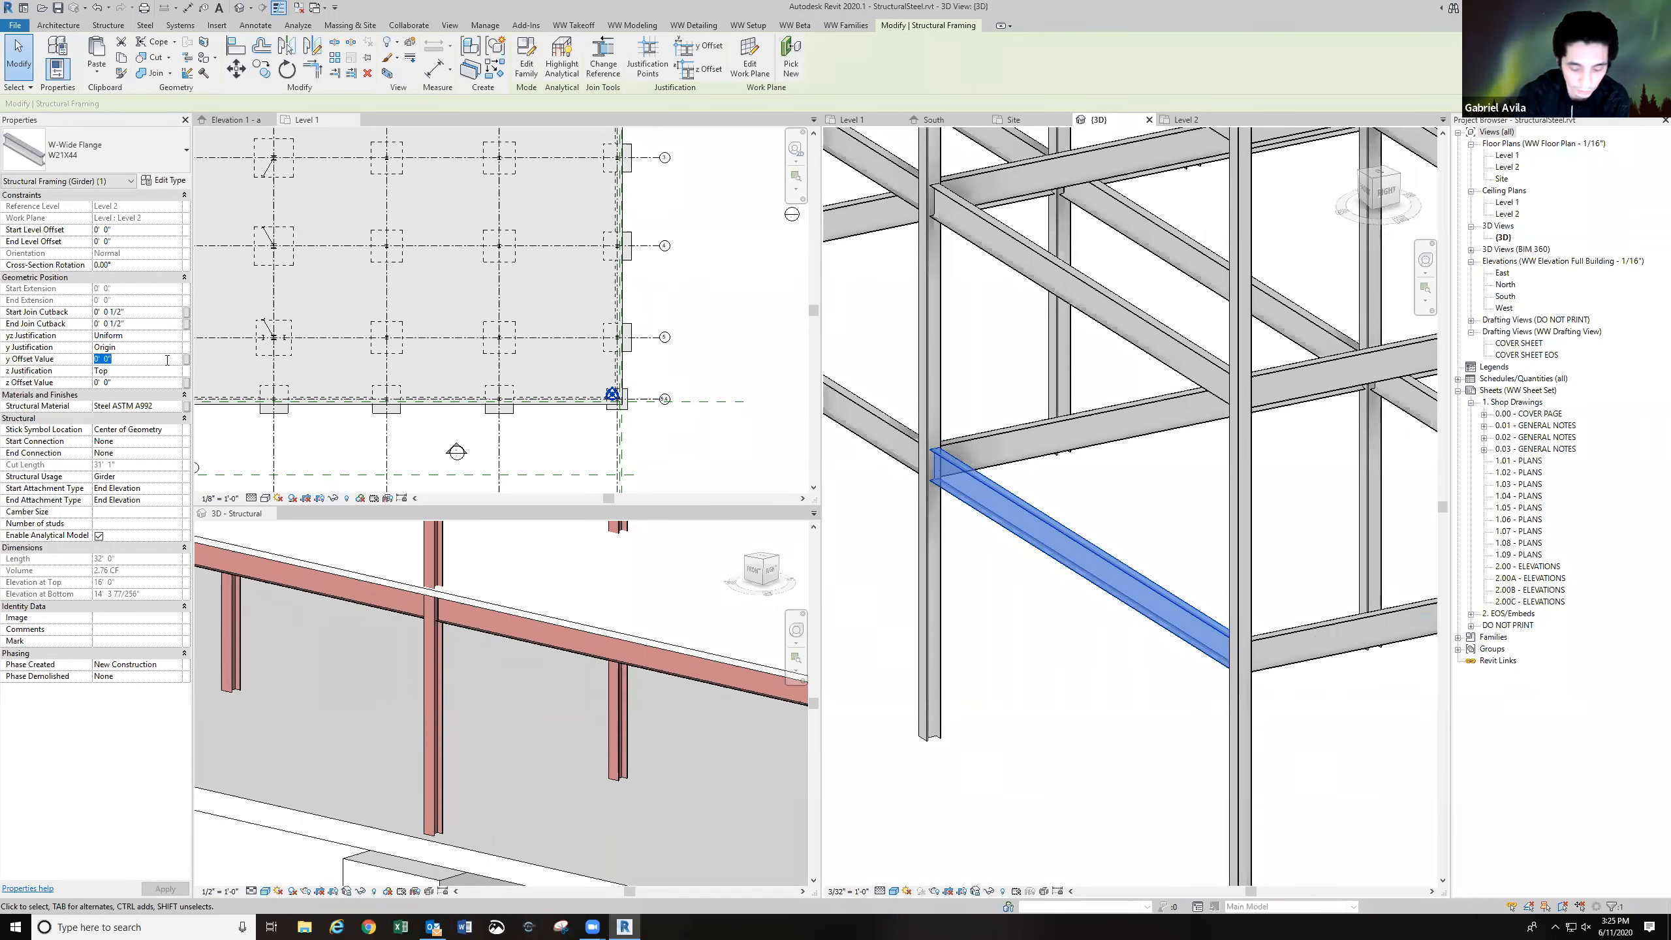
{"action": "type", "text": "1"}
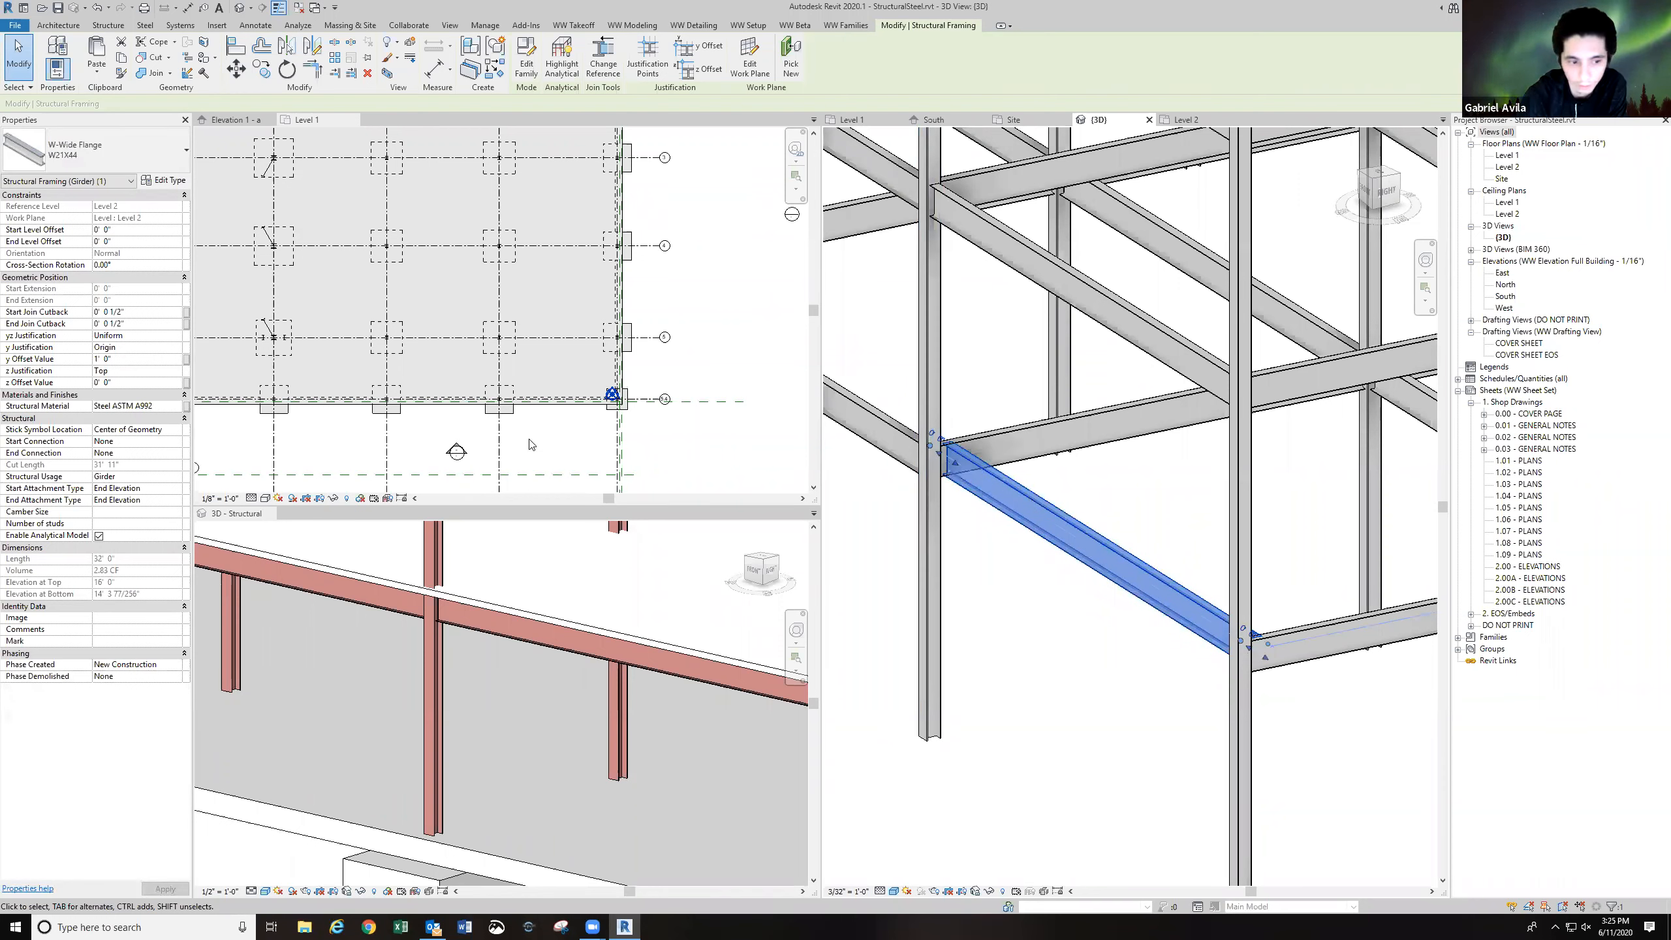
{"action": "left_click", "coordinate": [138, 358]}
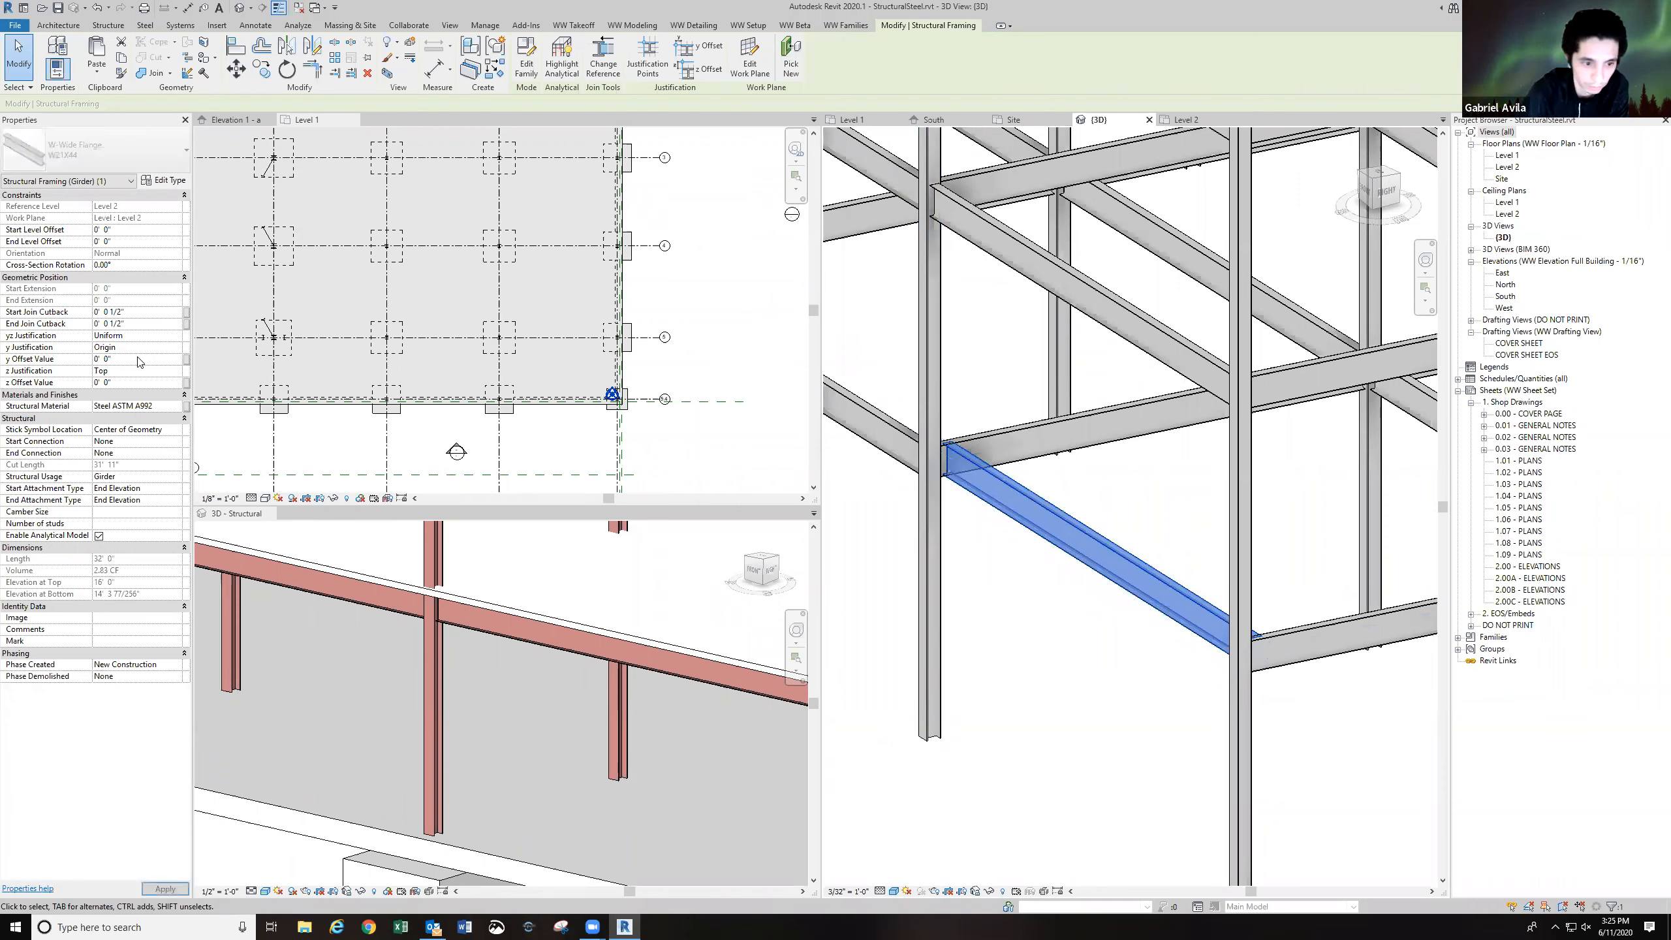
{"action": "type", "text": "0"}
{"action": "key", "text": "Return"}
Try a z Offset Value of 5' on the selected Level 2 perimeter beam.
{"action": "left_click", "coordinate": [149, 383]}
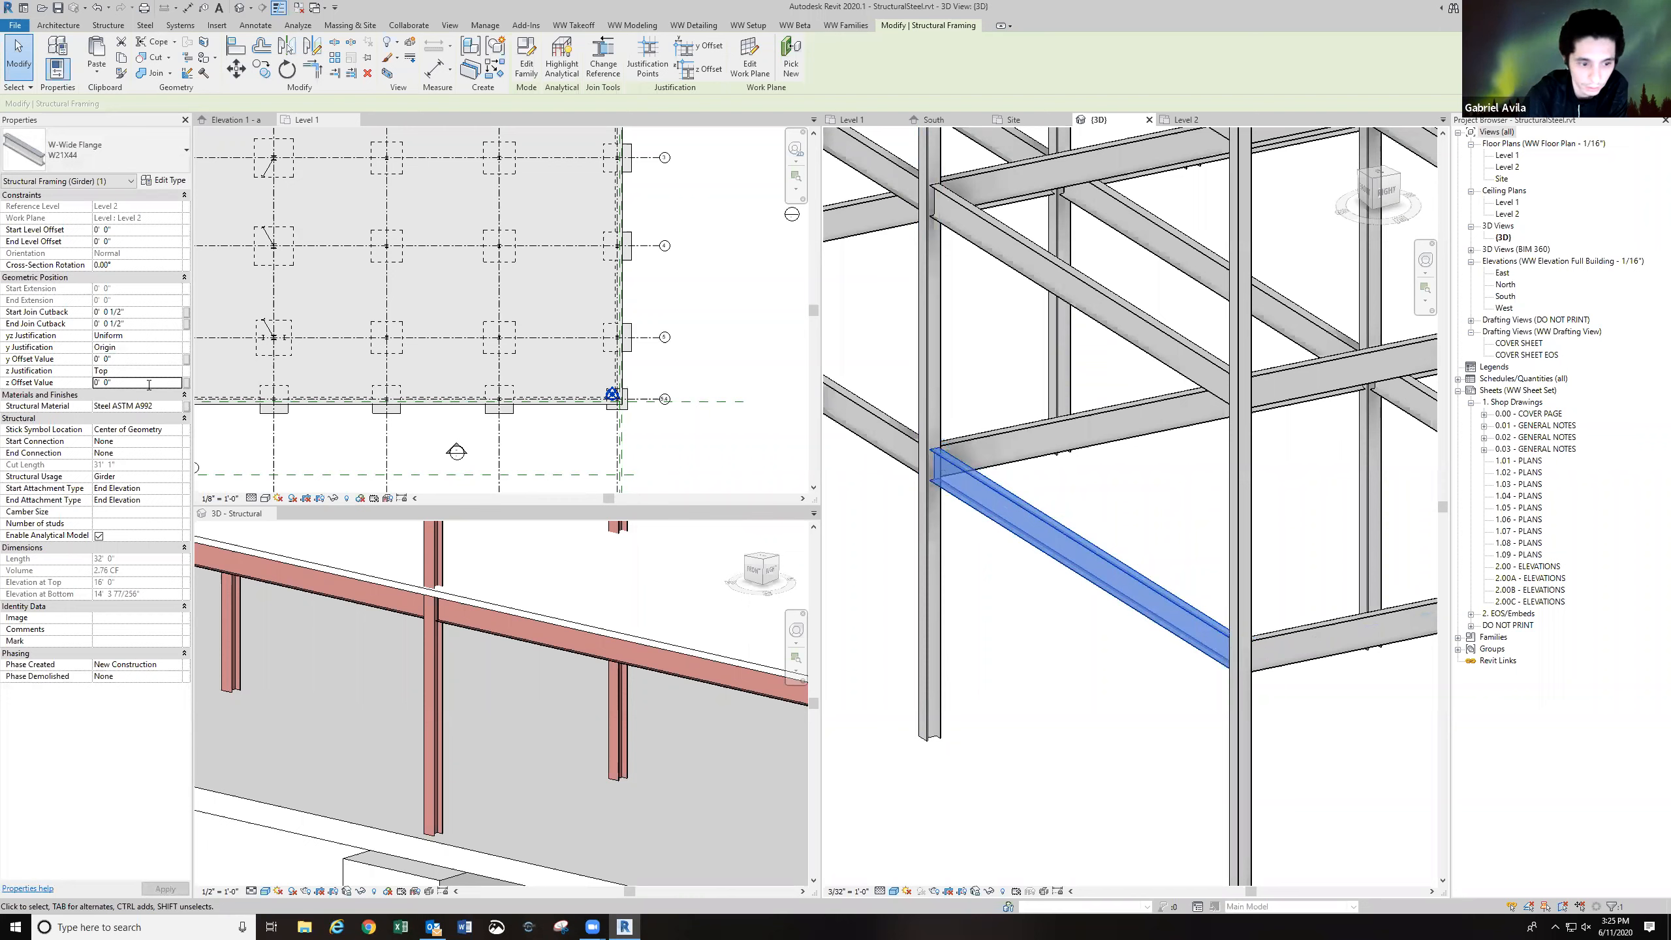
{"action": "type", "text": "5"}
{"action": "left_click", "coordinate": [150, 389]}
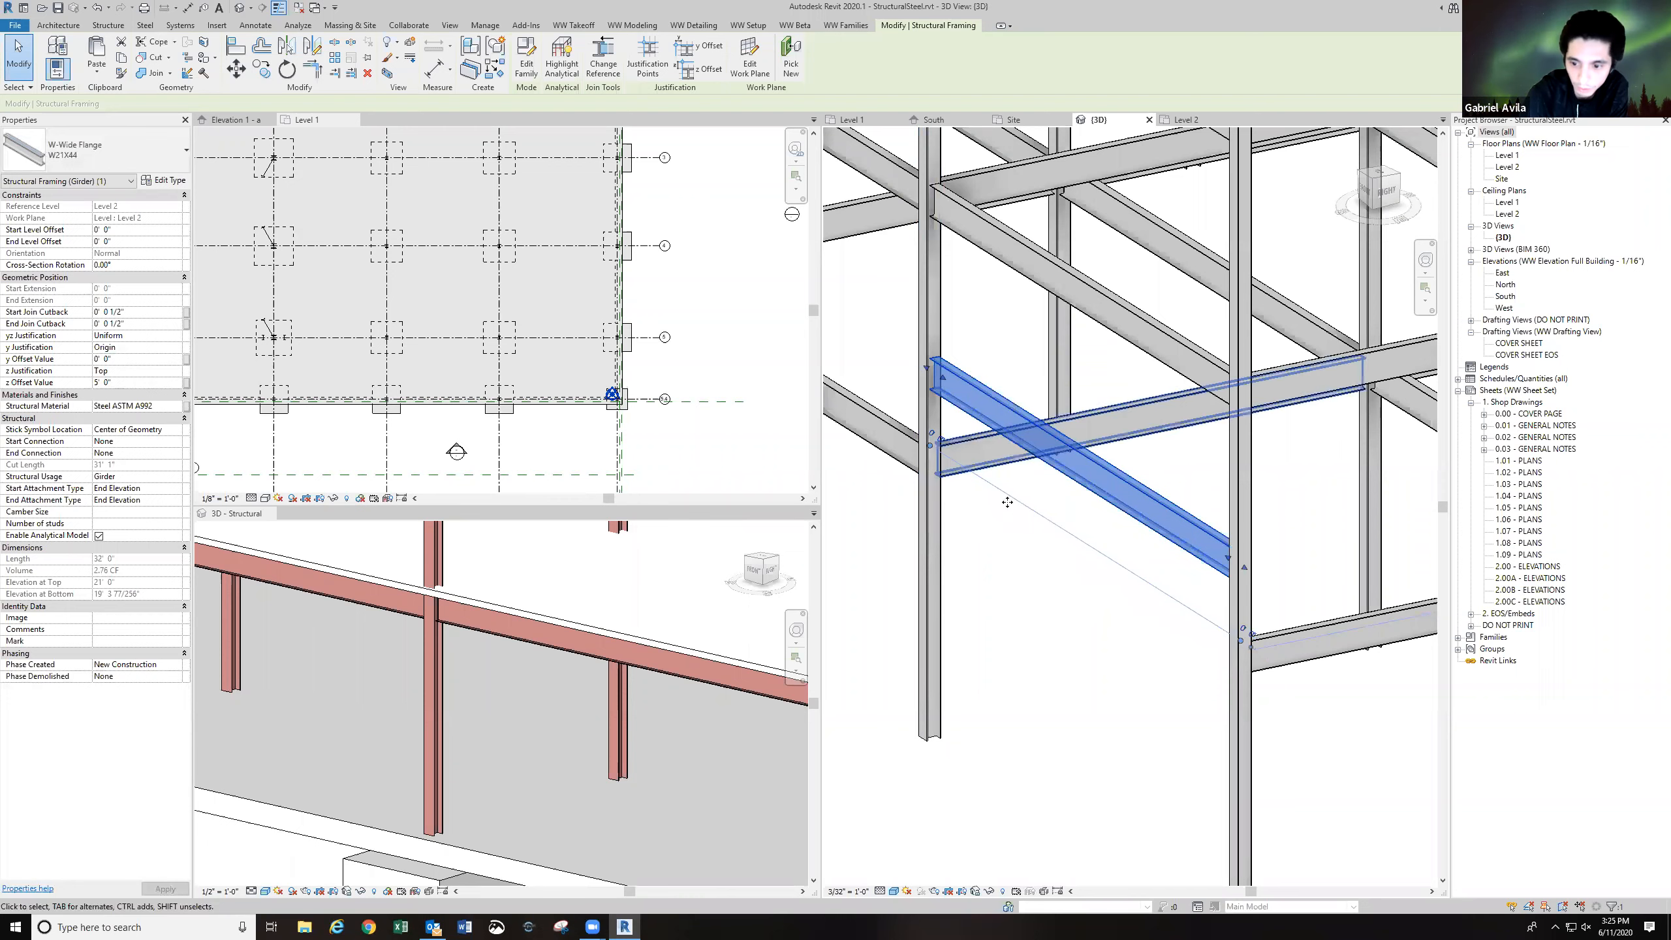
Set the z Offset Value of the Level 2 perimeter beam at the corner column to -0' 5".
{"action": "left_click", "coordinate": [150, 382]}
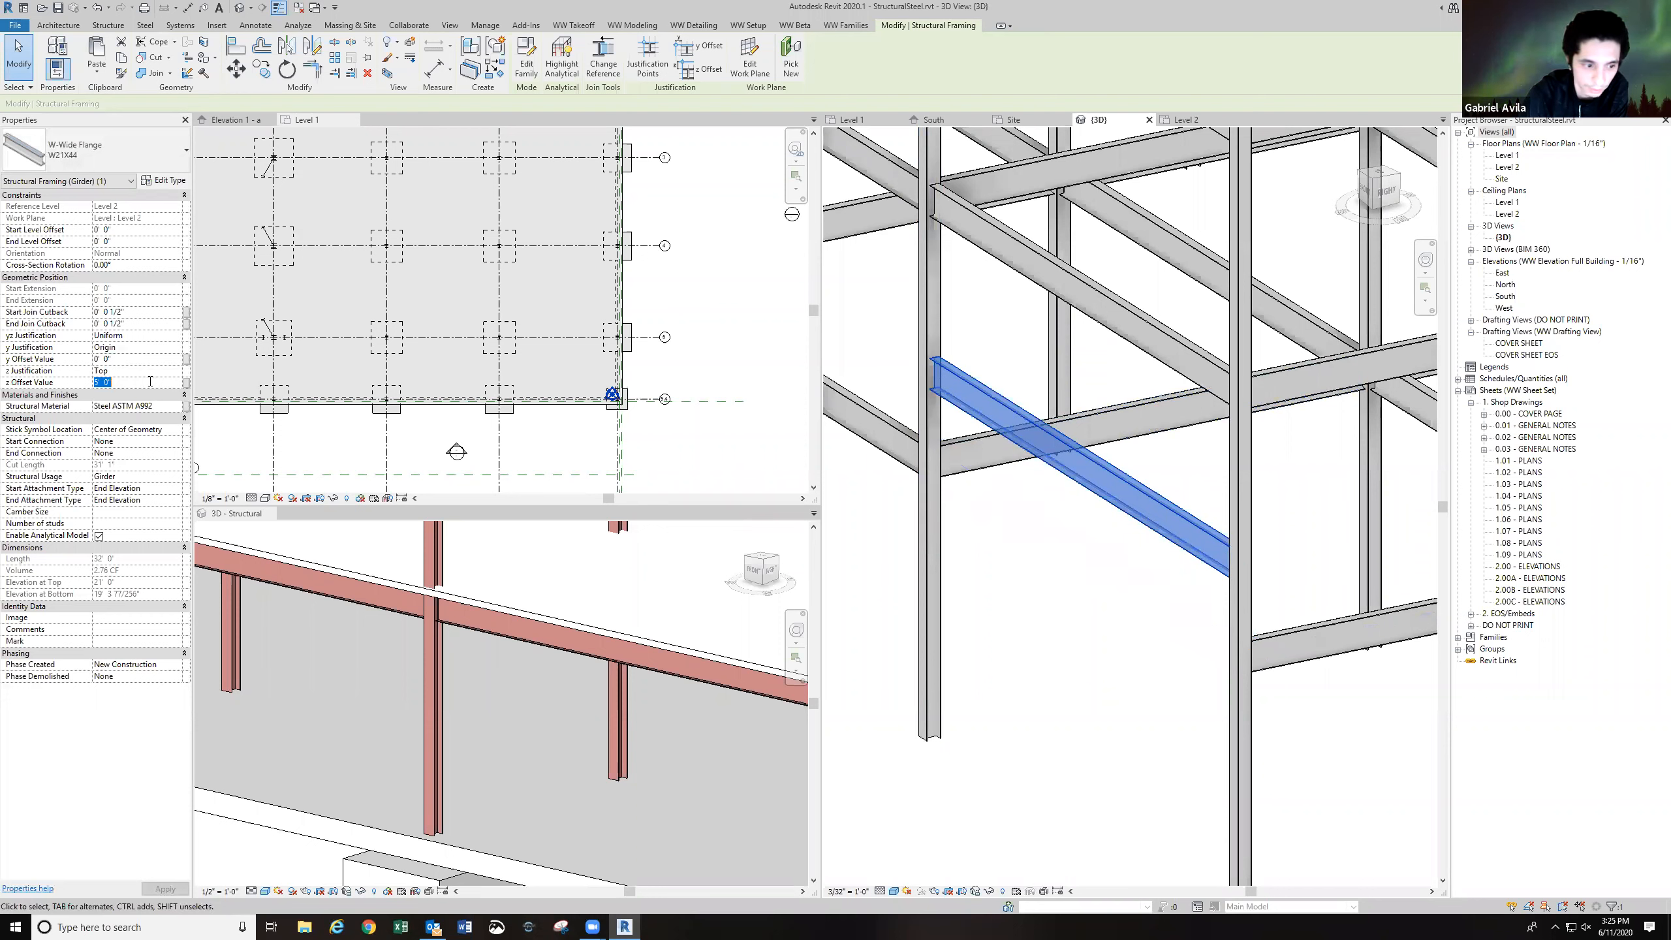
{"action": "type", "text": "-5"}
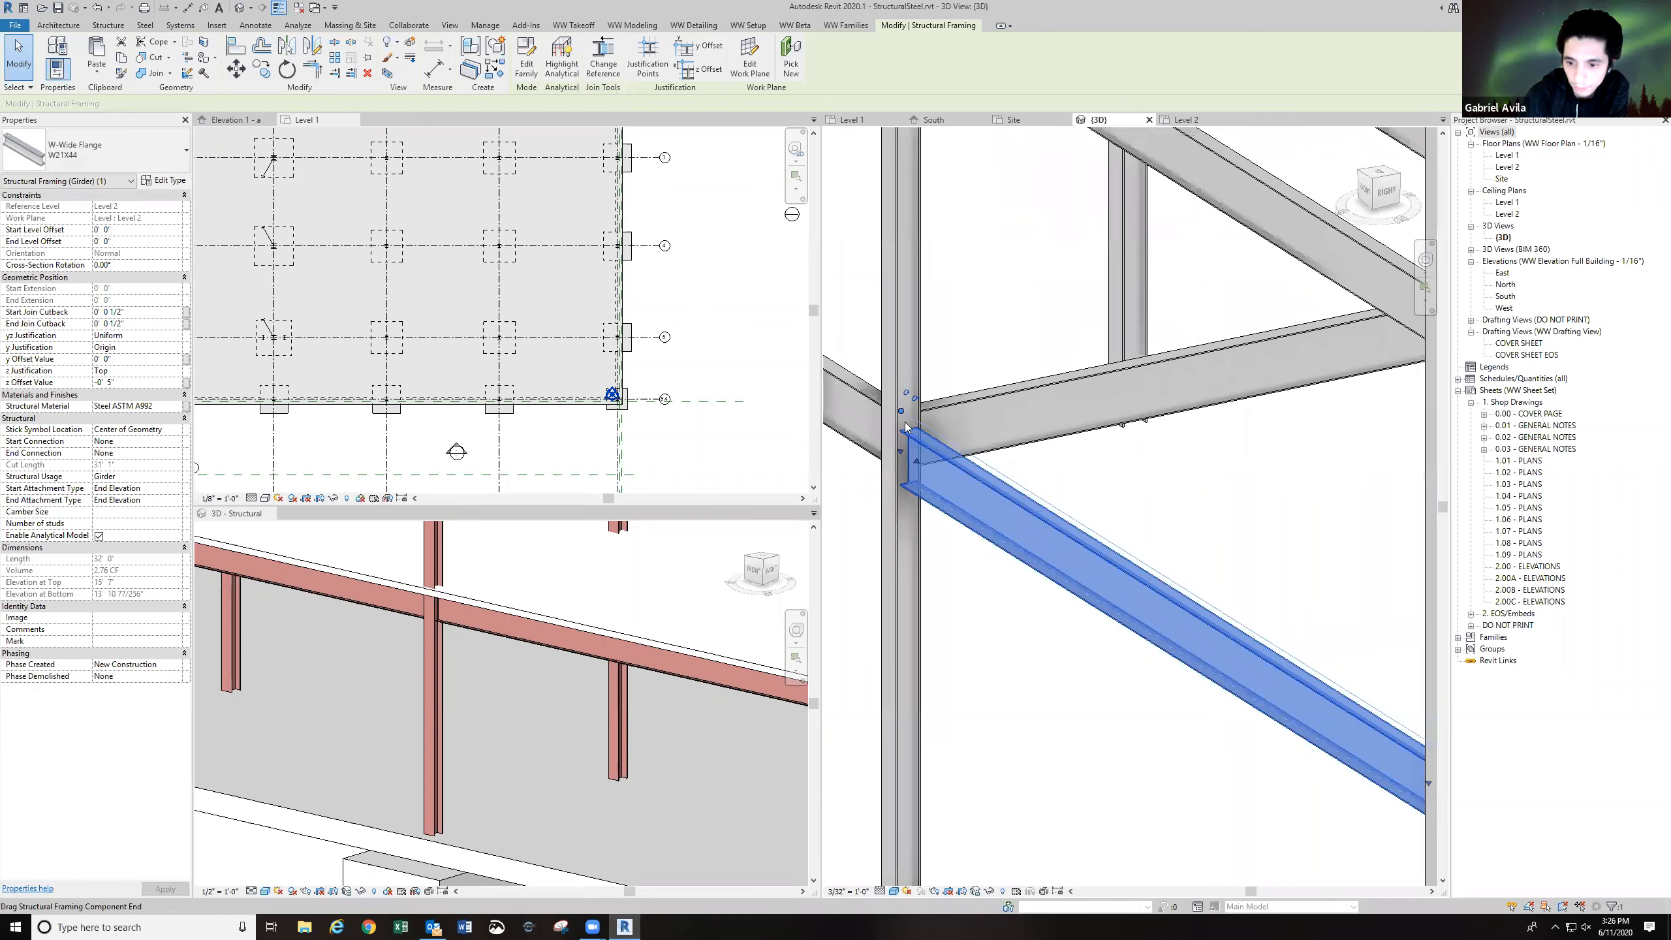
{"action": "scroll", "coordinate": [934, 426], "scroll_direction": "down", "scroll_amount": 2}
{"action": "scroll", "coordinate": [945, 429], "scroll_direction": "down", "scroll_amount": 2}
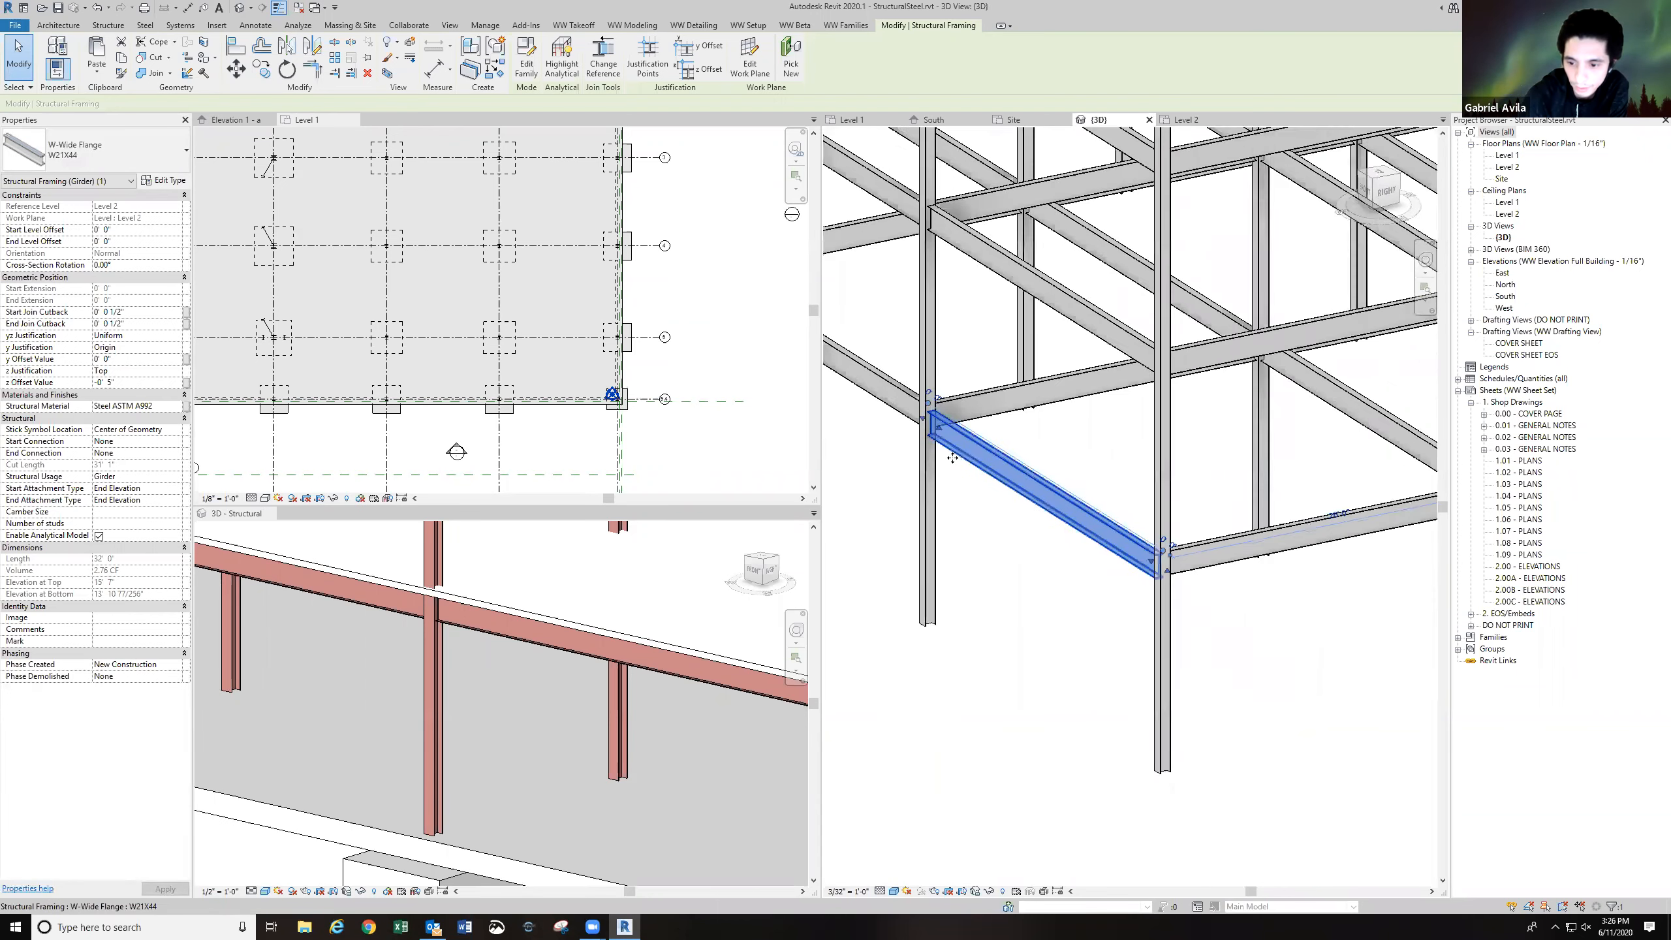
Try a Start Level Offset of 5' on the Level 2 perimeter beam at the corner column and reset it to 0.
{"action": "scroll", "coordinate": [947, 420], "scroll_direction": "up", "scroll_amount": 1}
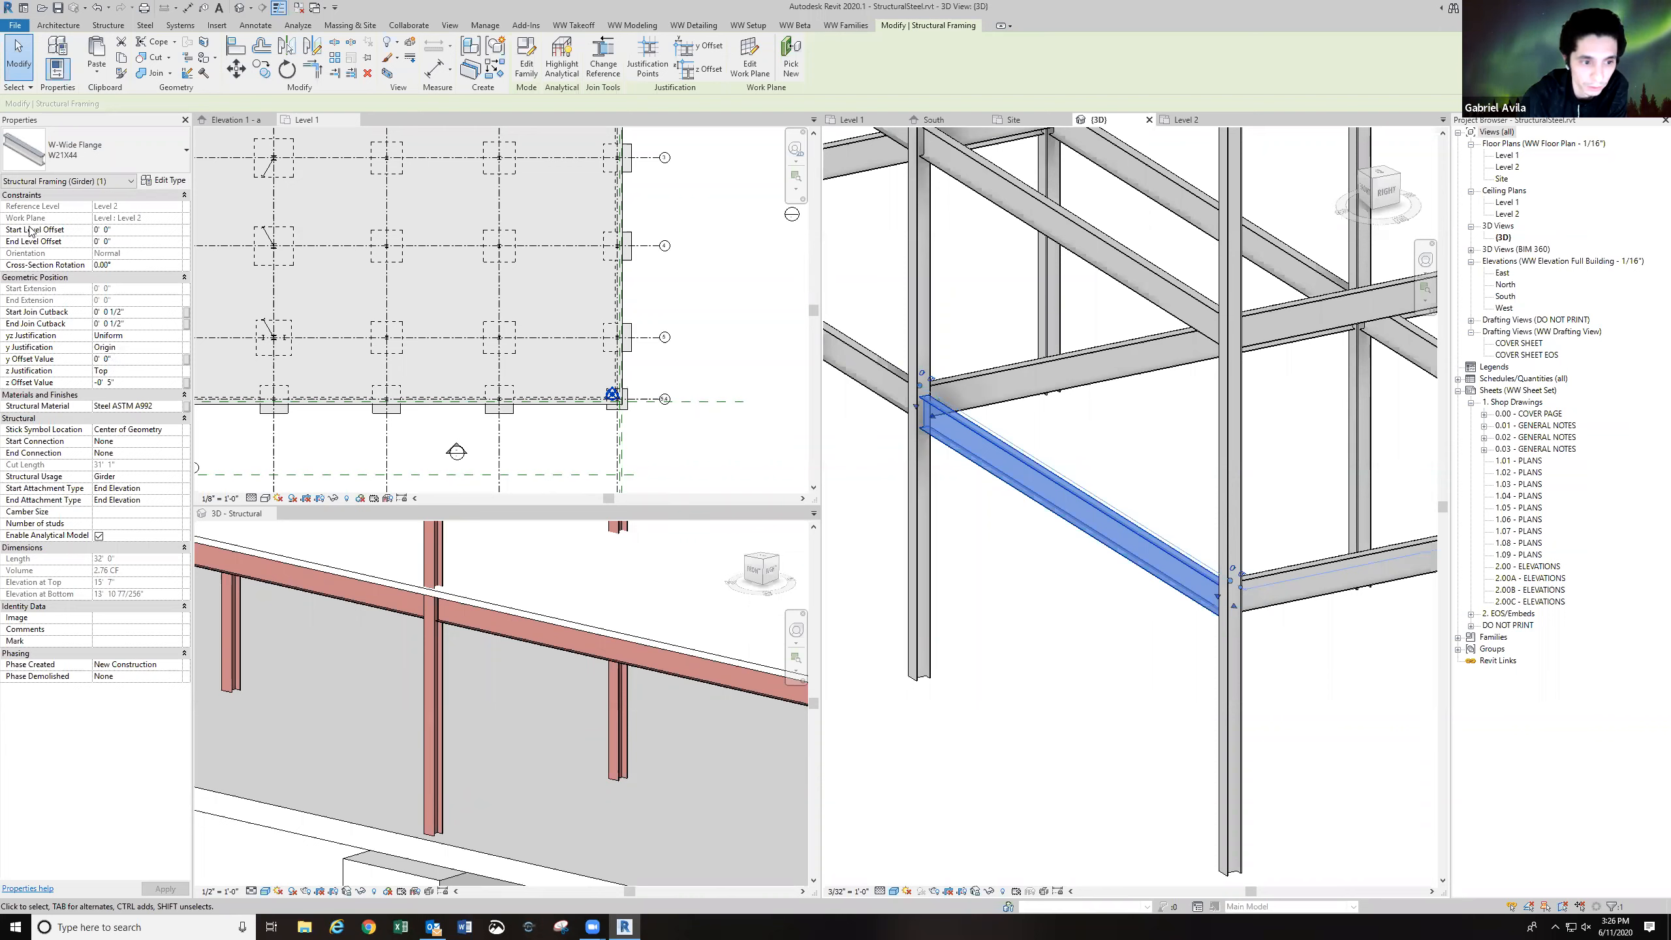
{"action": "left_click", "coordinate": [124, 231]}
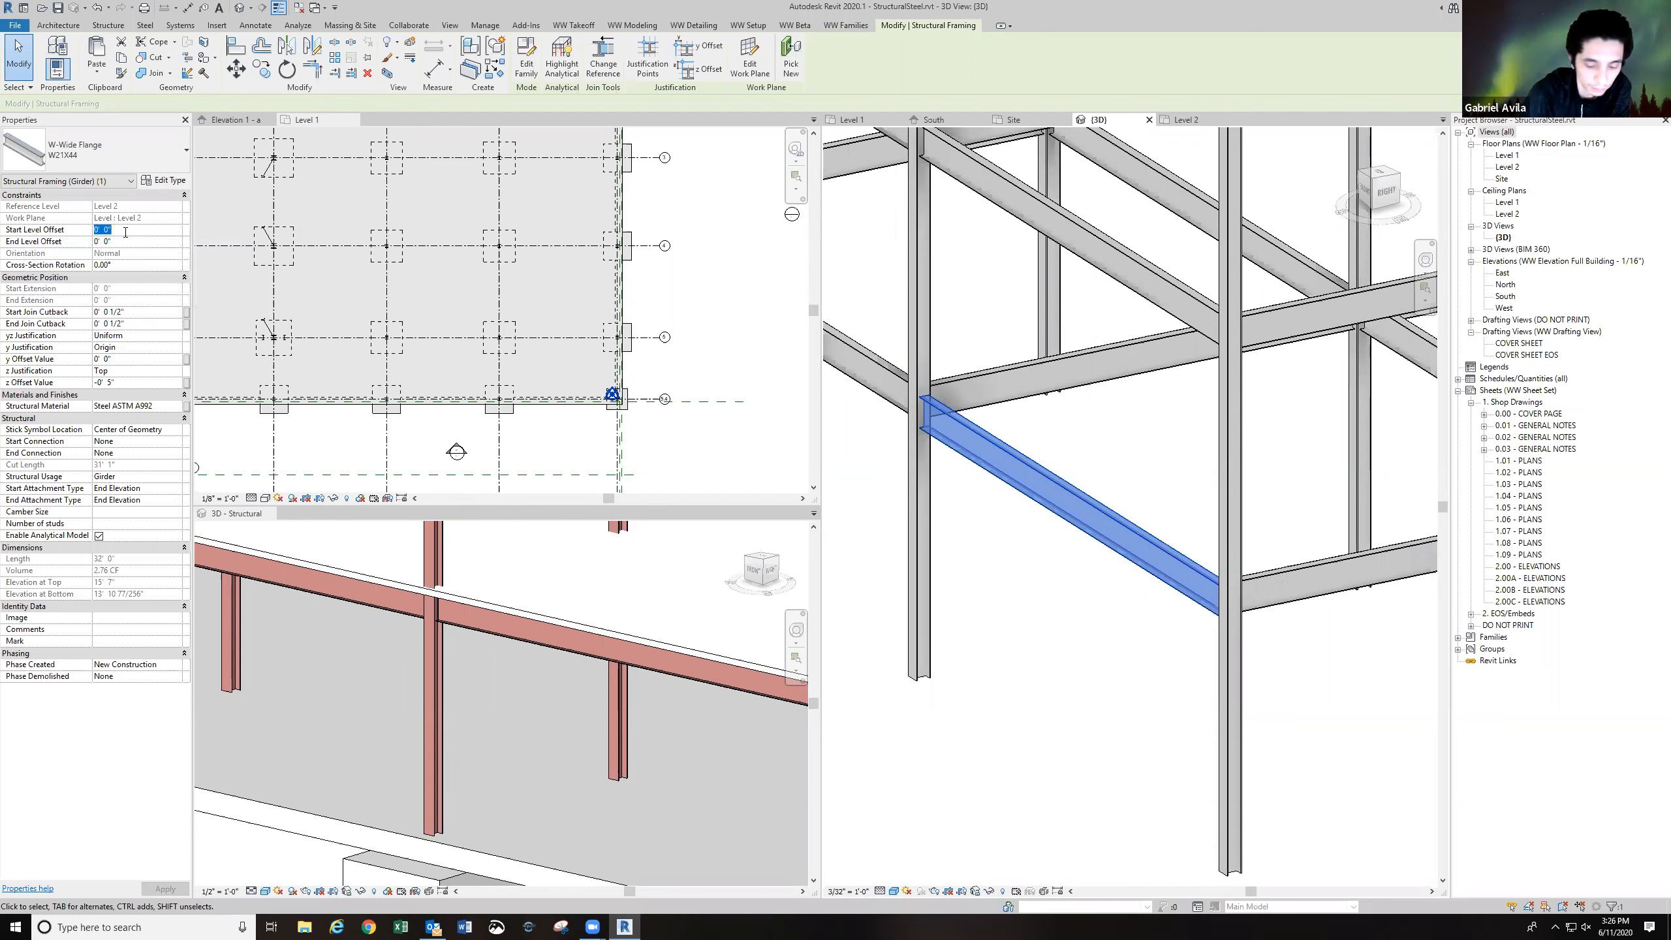
{"action": "type", "text": "5"}
{"action": "key", "text": "Tab"}
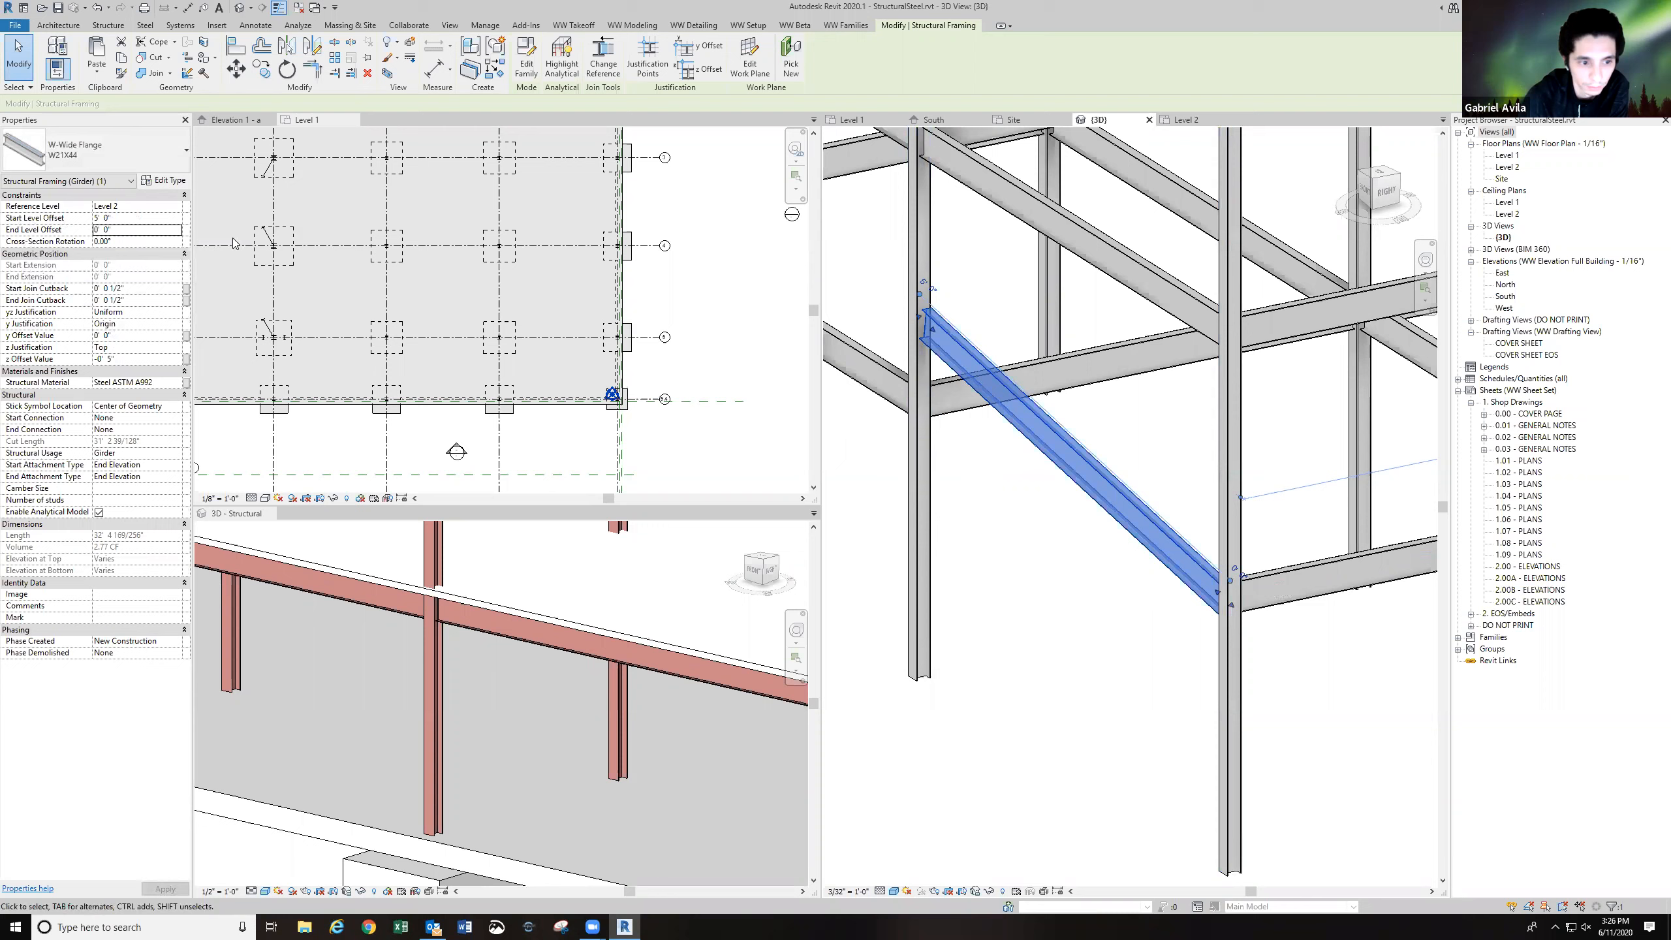
{"action": "left_click", "coordinate": [130, 219]}
{"action": "type", "text": "0"}
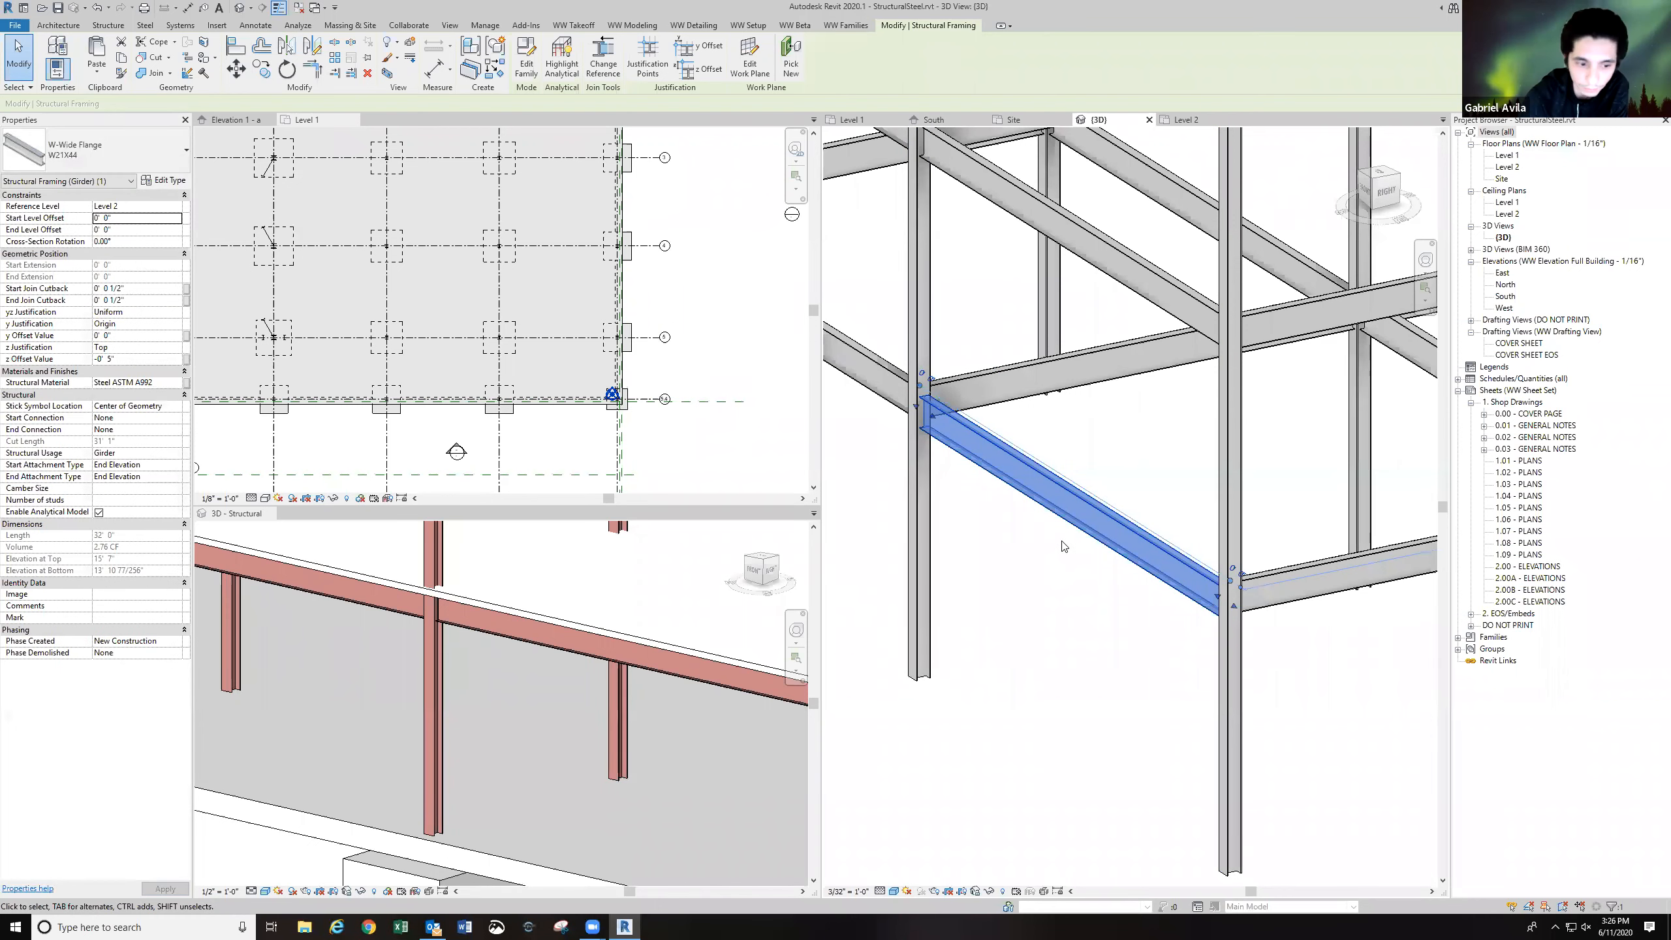
{"action": "scroll", "coordinate": [1065, 545], "scroll_direction": "down", "scroll_amount": 1}
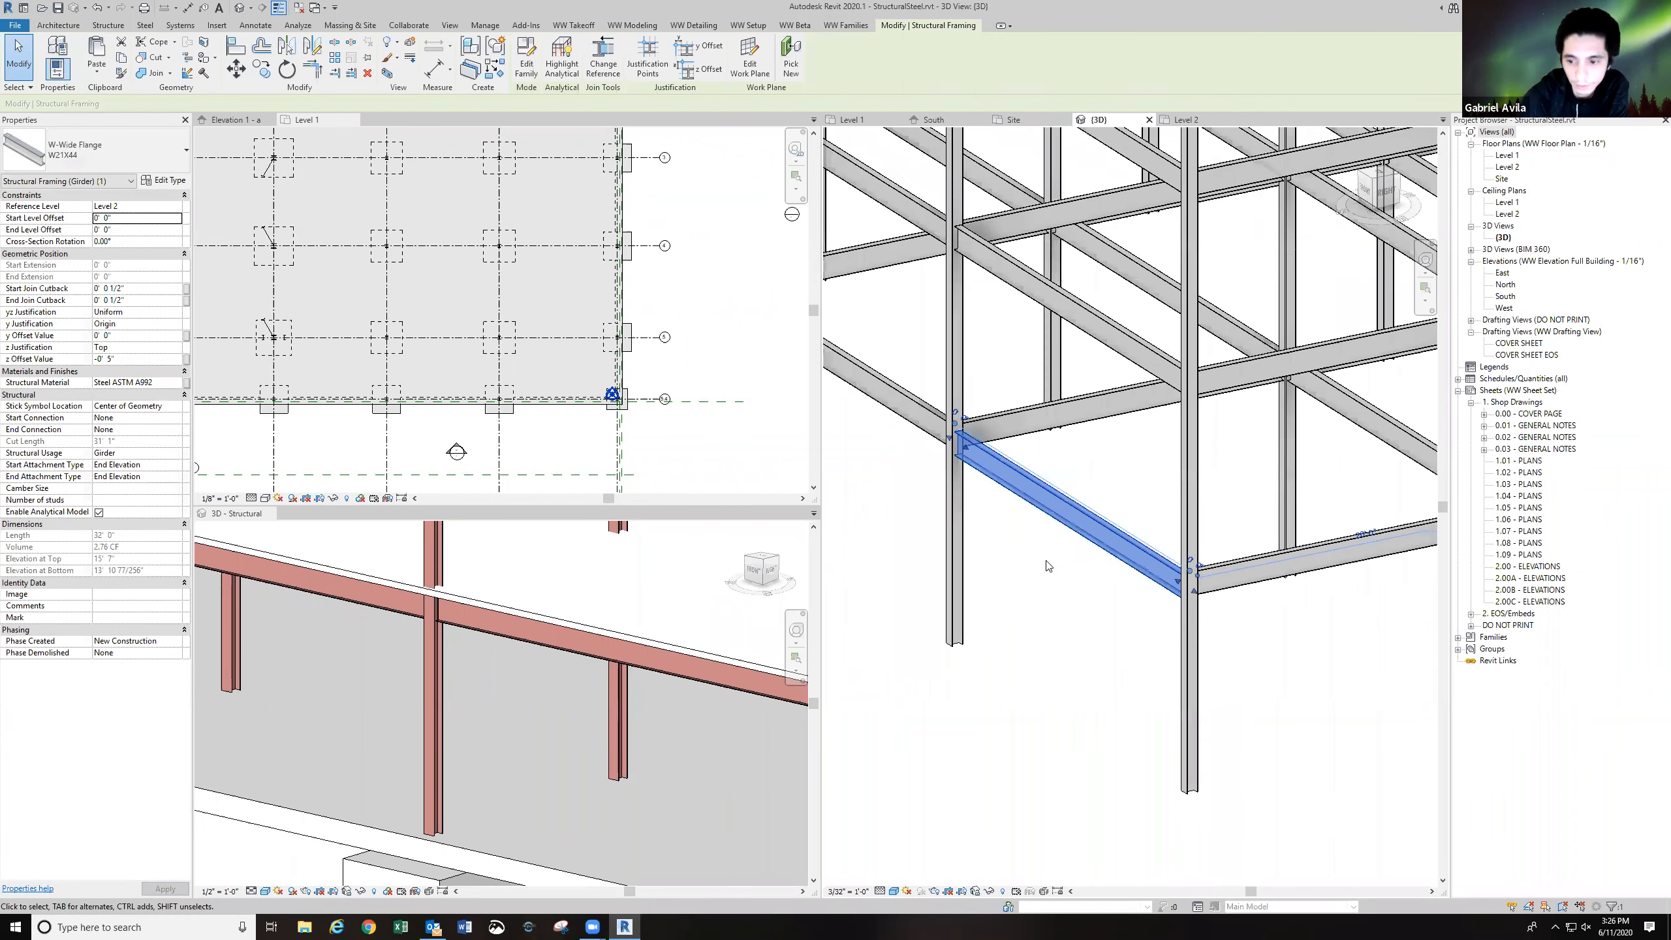
{"action": "left_click", "coordinate": [1051, 561]}
{"action": "middle_click_drag", "start_coordinate": [1048, 571], "coordinate": [1107, 540], "text": "shift"}
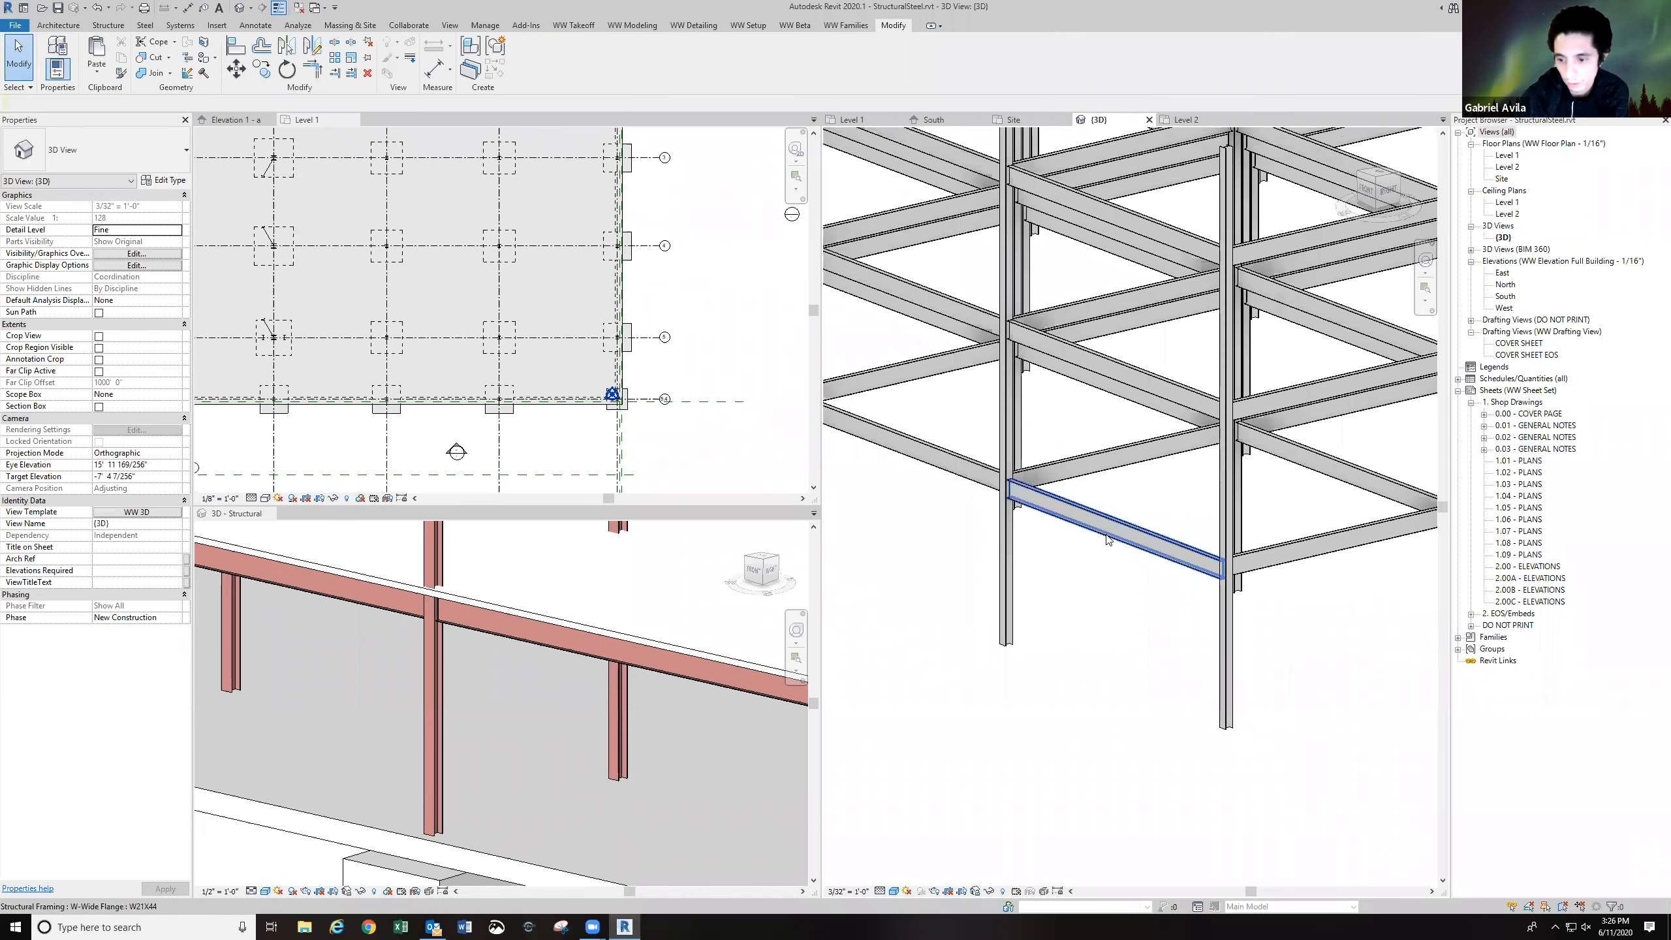
{"action": "left_click", "coordinate": [1108, 540]}
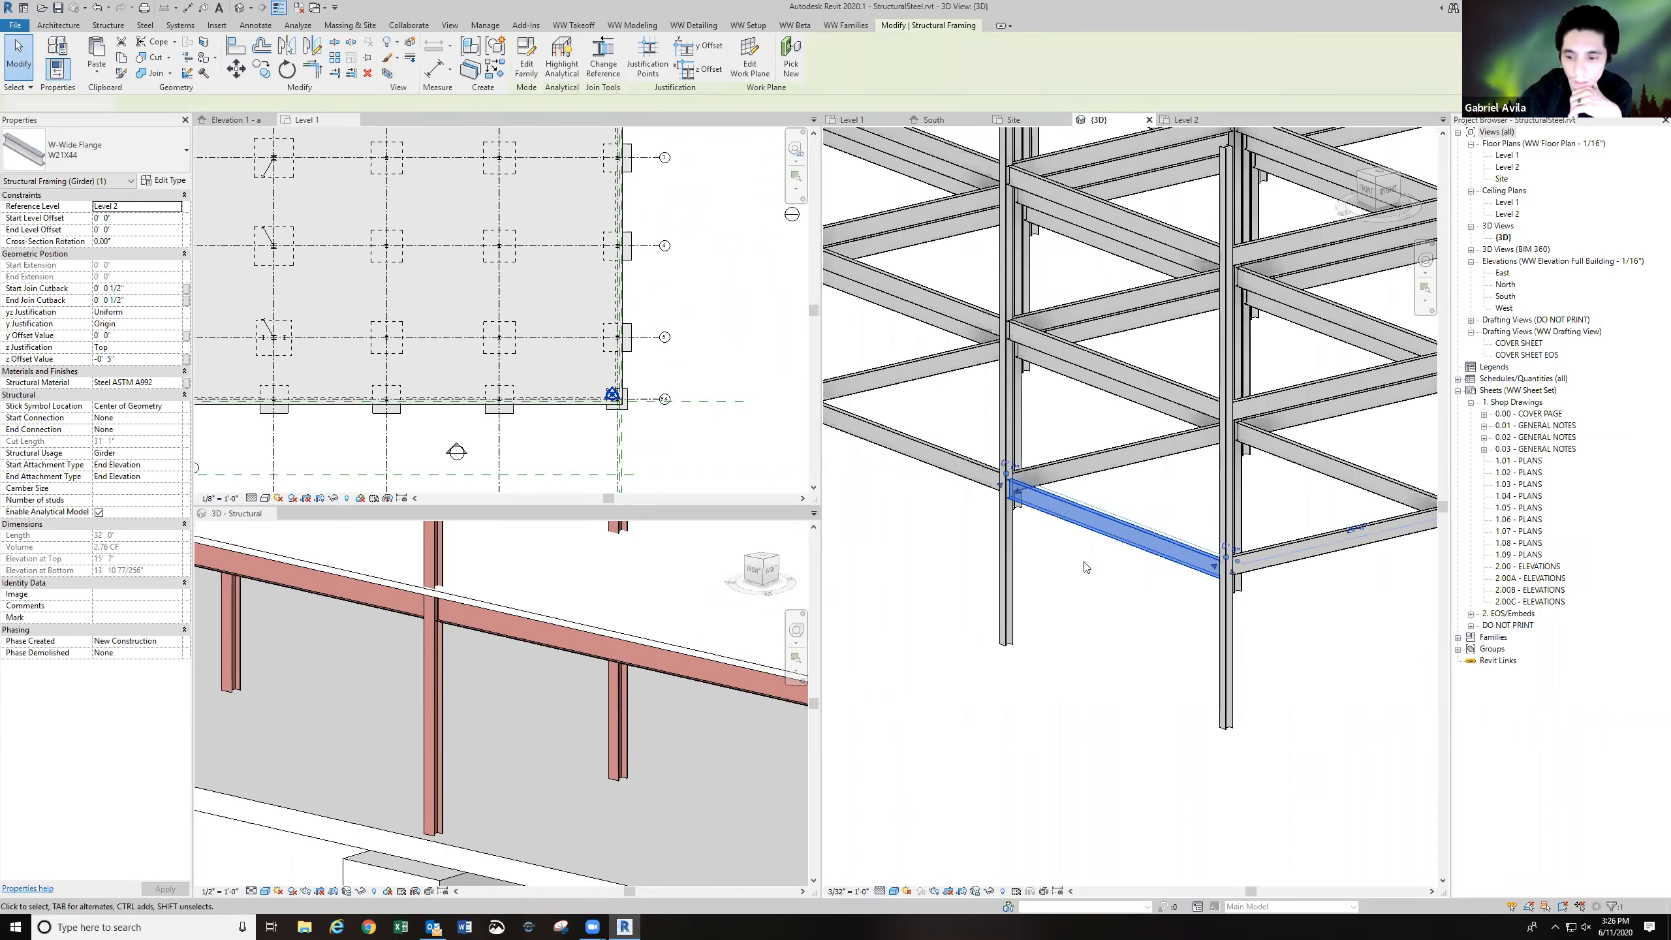
{"action": "left_click", "coordinate": [1085, 567]}
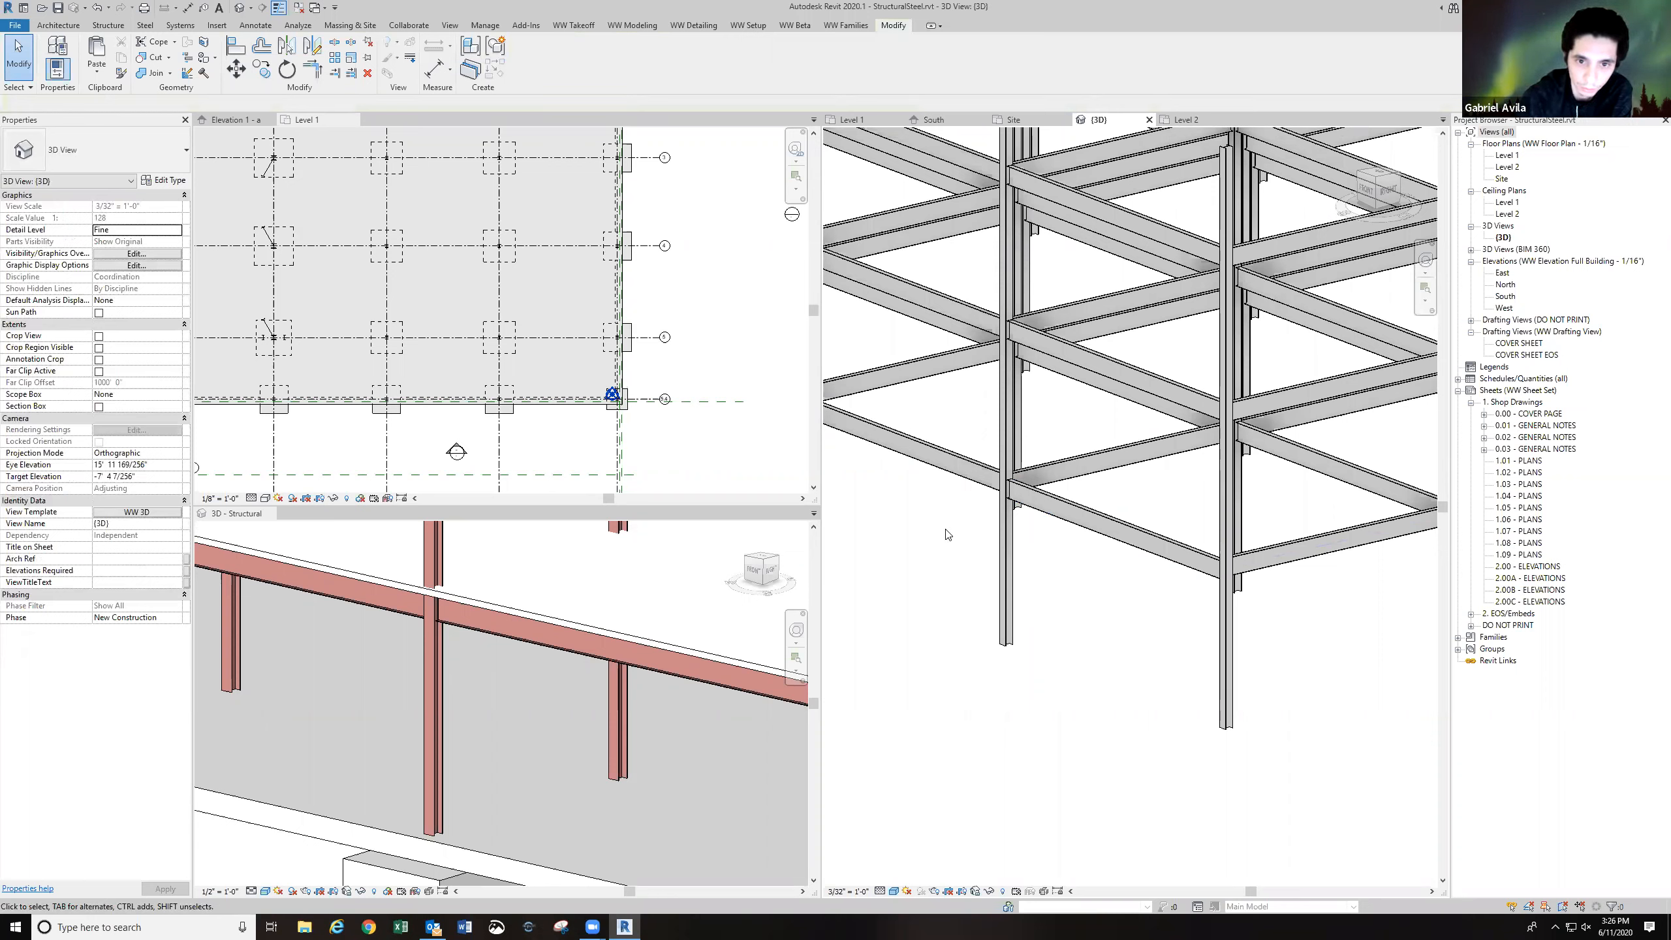
Browse the loadable steel beam families, previewing L-Angle, MC-Miscellaneous Channel and HSS-Hollow Structural Section, and leave without loading any.
{"action": "left_click", "coordinate": [109, 25]}
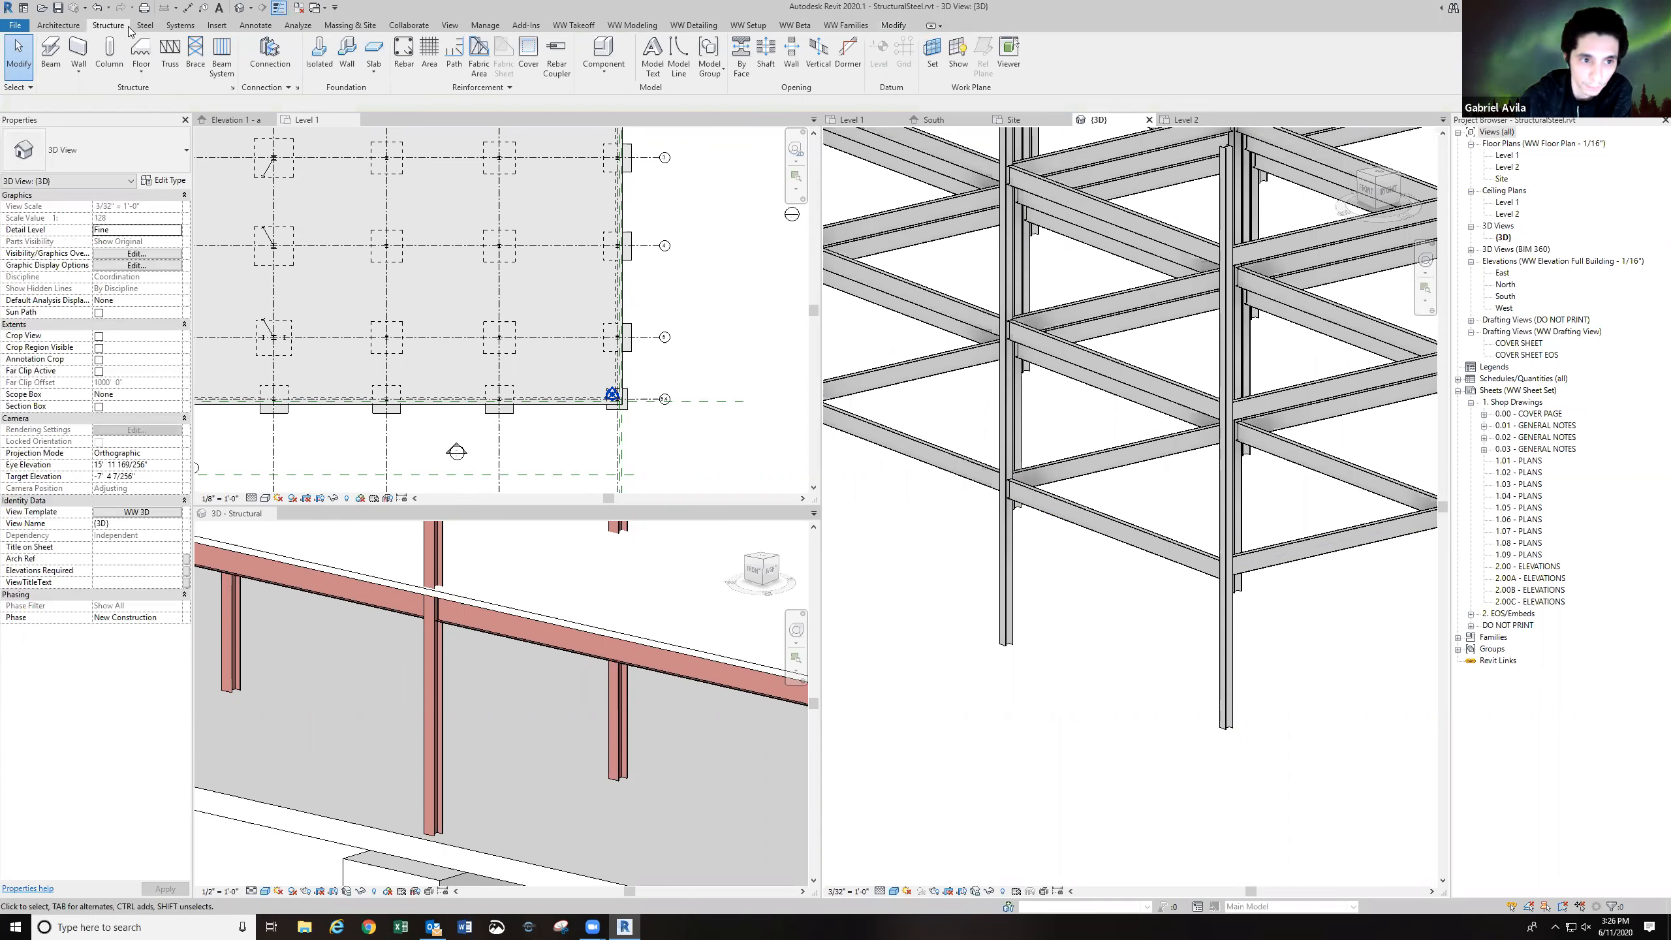
{"action": "left_click", "coordinate": [57, 67]}
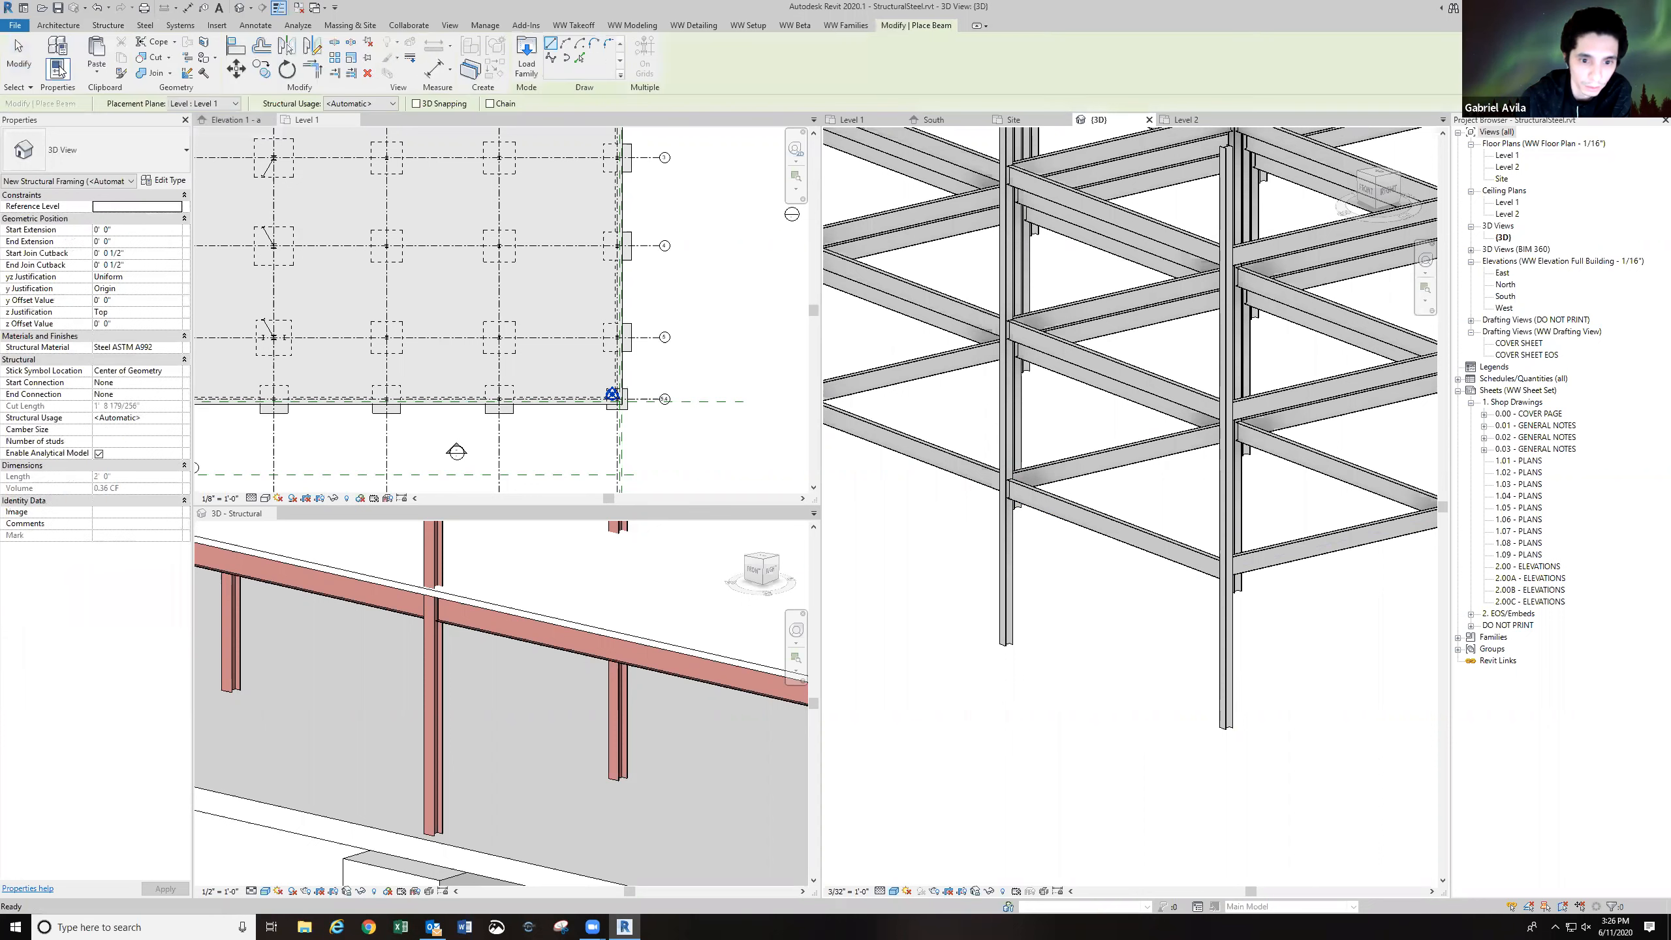
{"action": "left_click", "coordinate": [525, 59]}
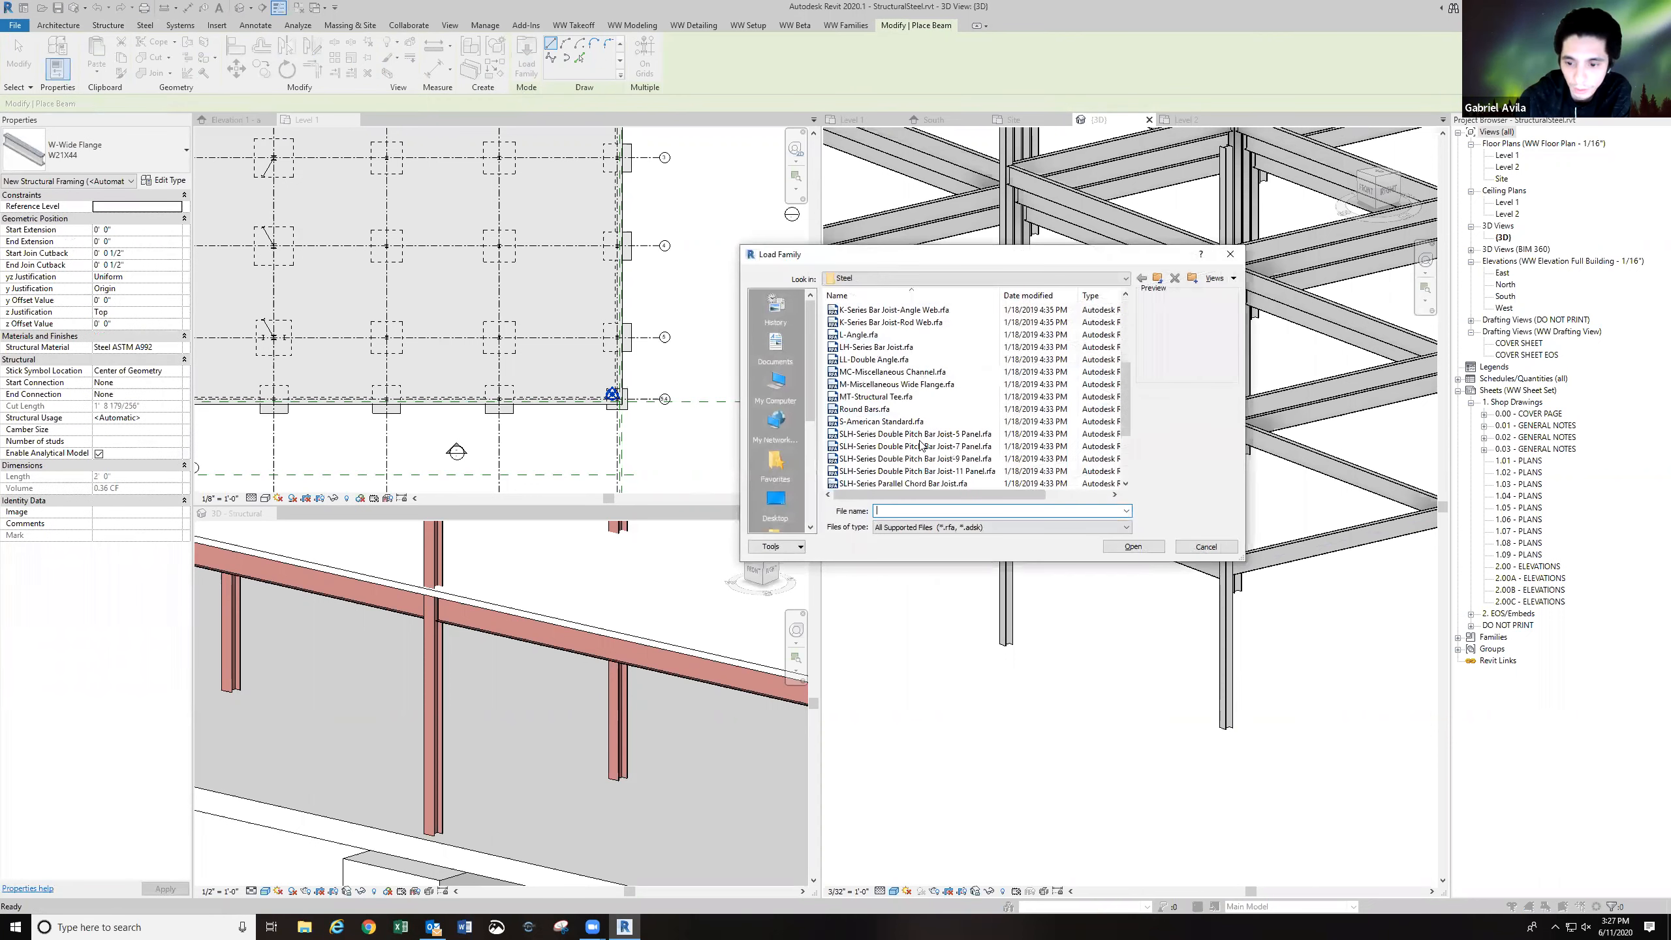
{"action": "scroll", "coordinate": [895, 421], "scroll_direction": "down", "scroll_amount": 1}
{"action": "scroll", "coordinate": [881, 413], "scroll_direction": "up", "scroll_amount": 3}
{"action": "left_click", "coordinate": [875, 408]}
{"action": "scroll", "coordinate": [873, 388], "scroll_direction": "up", "scroll_amount": 1}
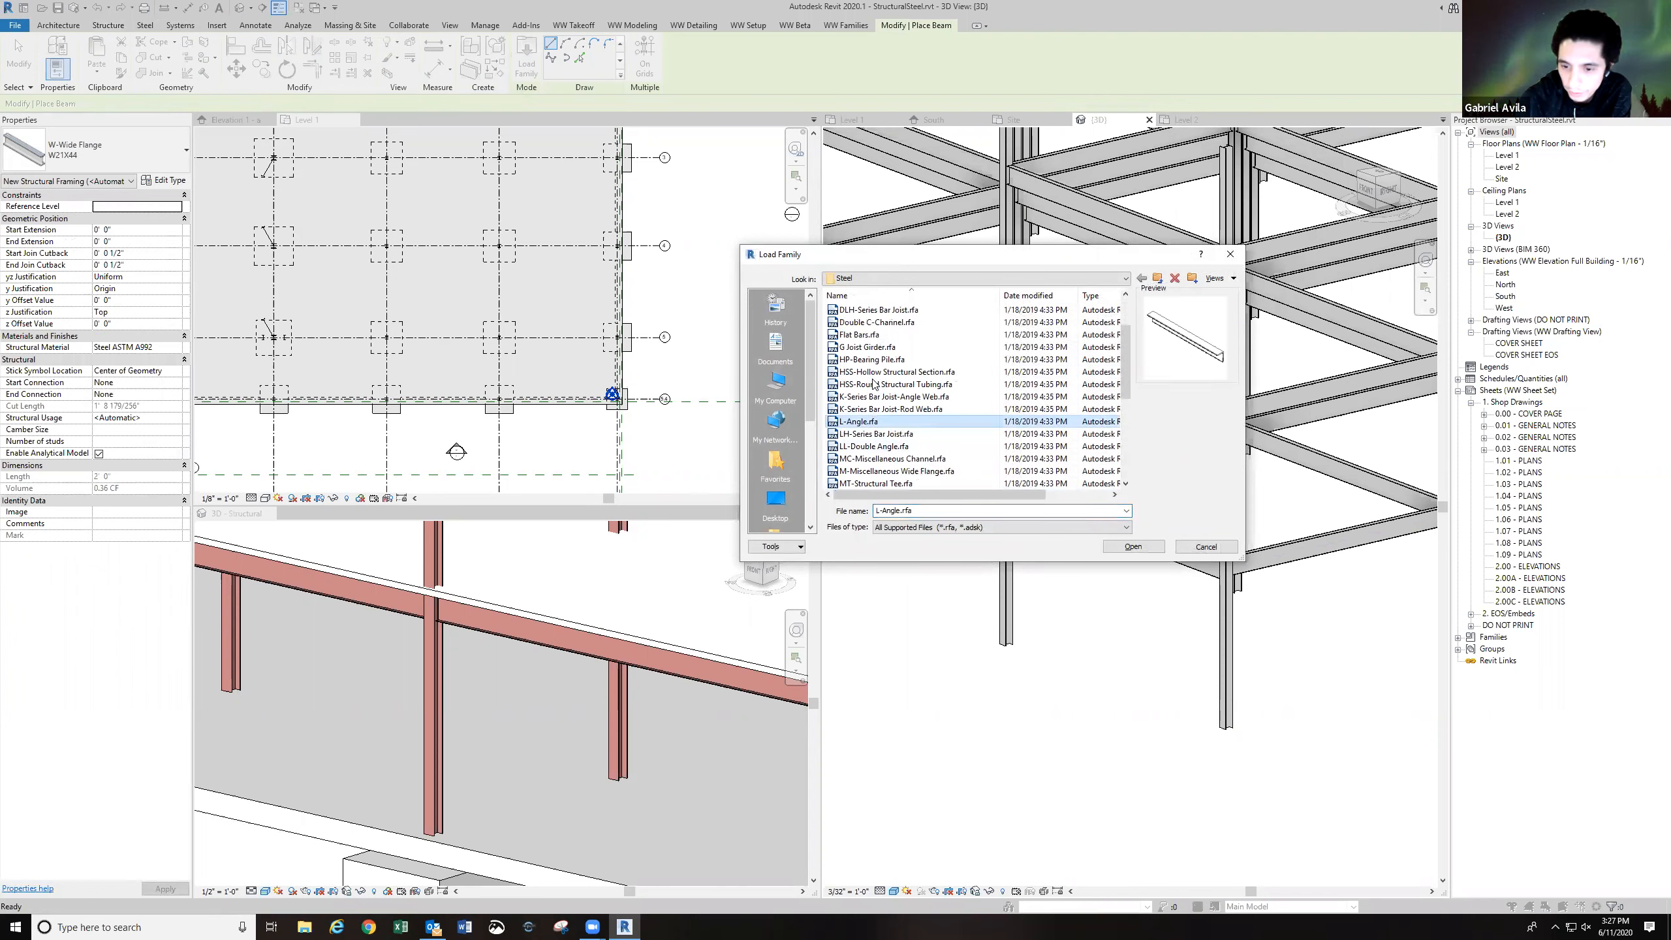
{"action": "scroll", "coordinate": [886, 432], "scroll_direction": "down", "scroll_amount": 1}
{"action": "left_click", "coordinate": [895, 423]}
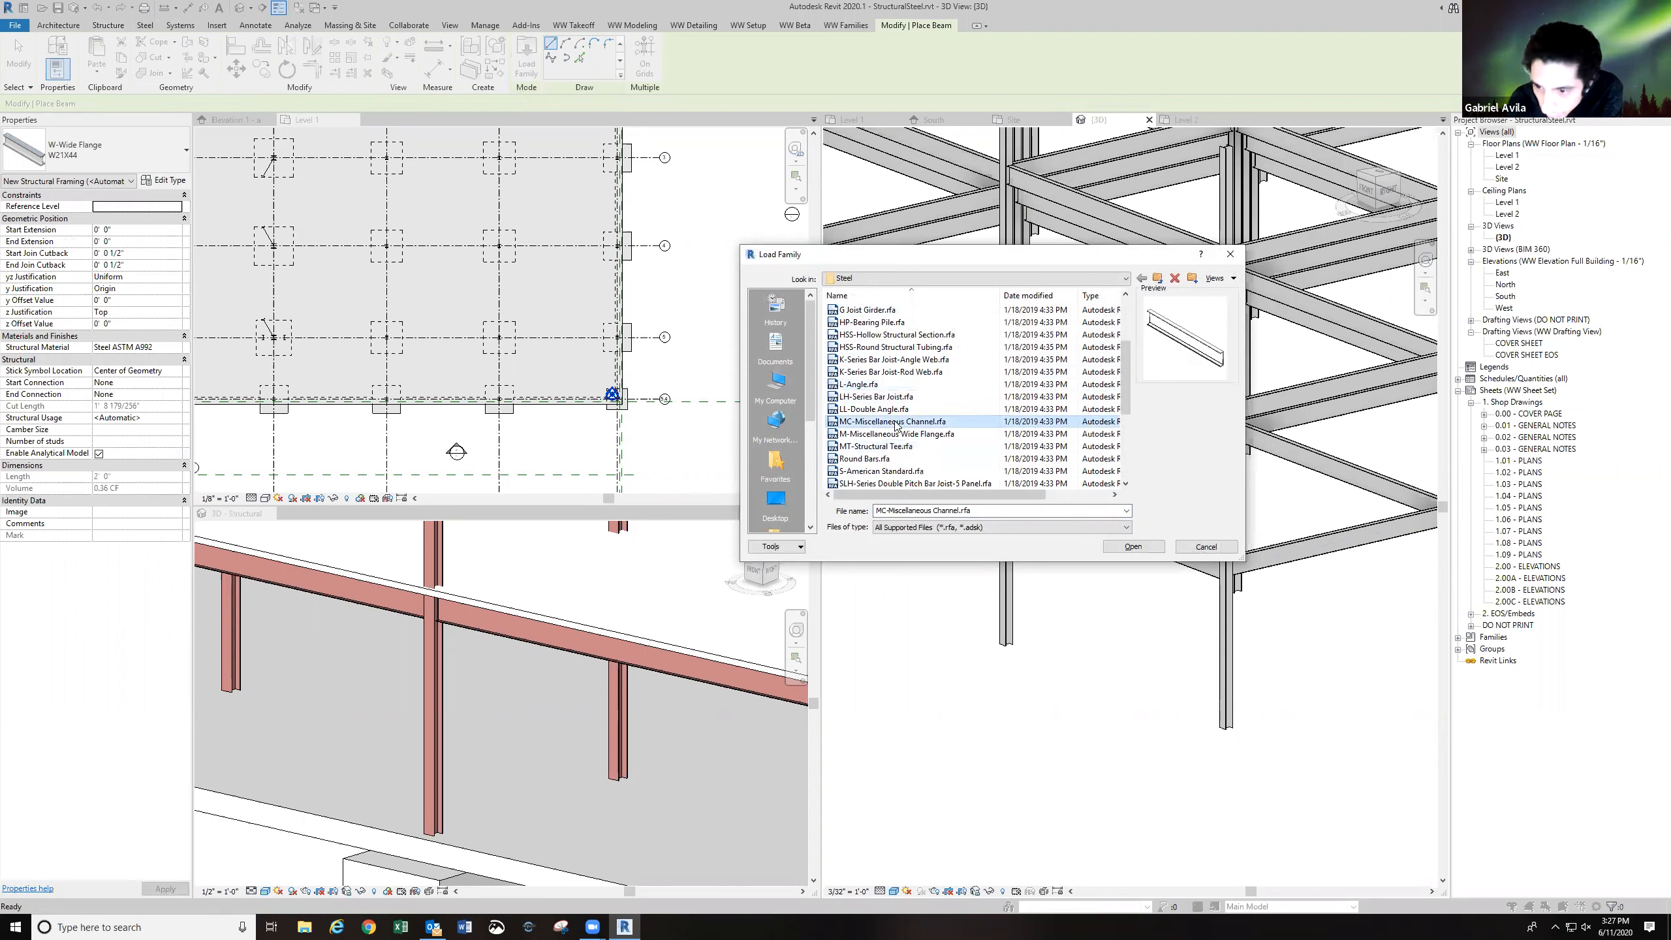
{"action": "scroll", "coordinate": [895, 461], "scroll_direction": "down", "scroll_amount": 4}
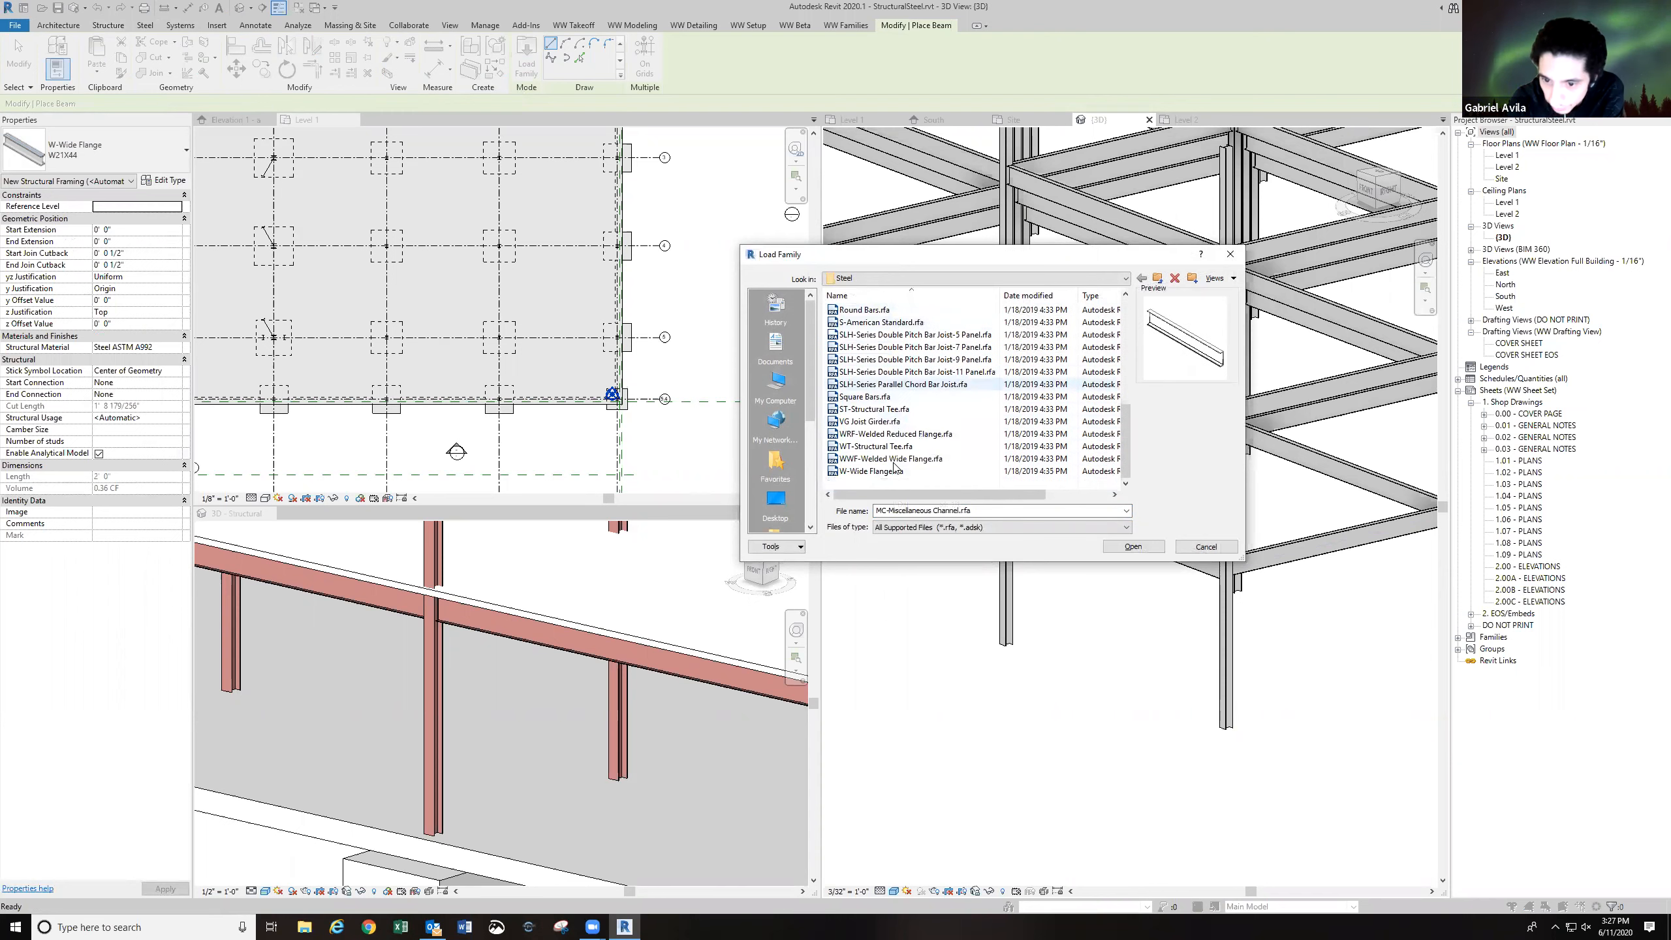
{"action": "scroll", "coordinate": [882, 434], "scroll_direction": "up", "scroll_amount": 6}
{"action": "scroll", "coordinate": [881, 417], "scroll_direction": "up", "scroll_amount": 1}
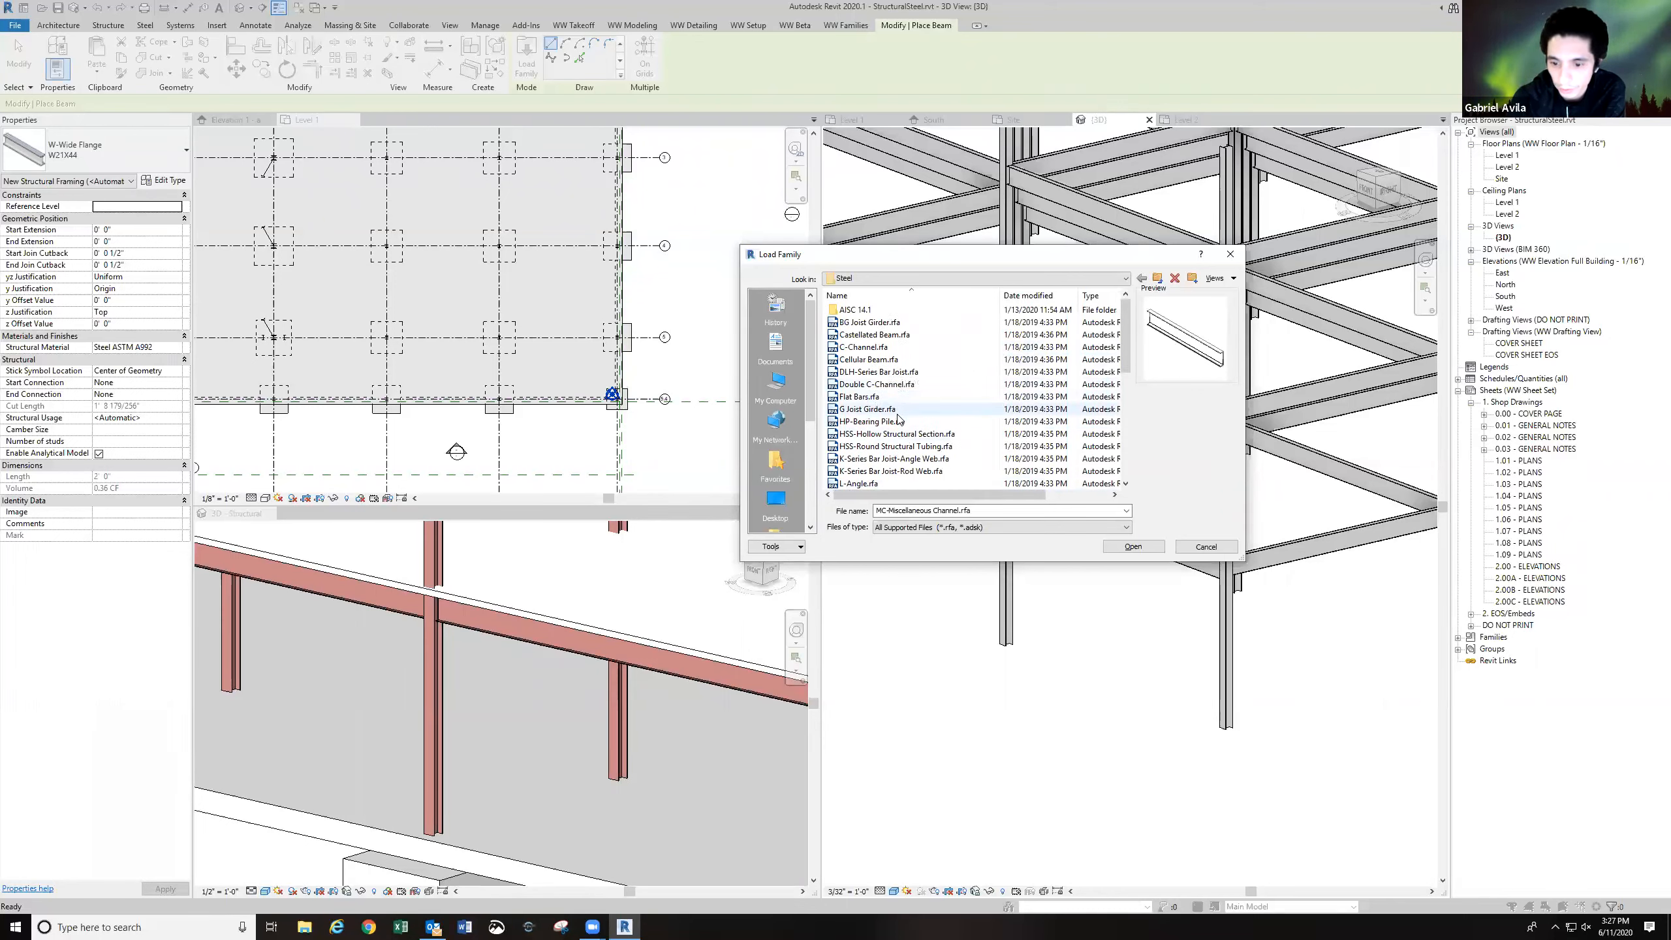
{"action": "left_click", "coordinate": [901, 436]}
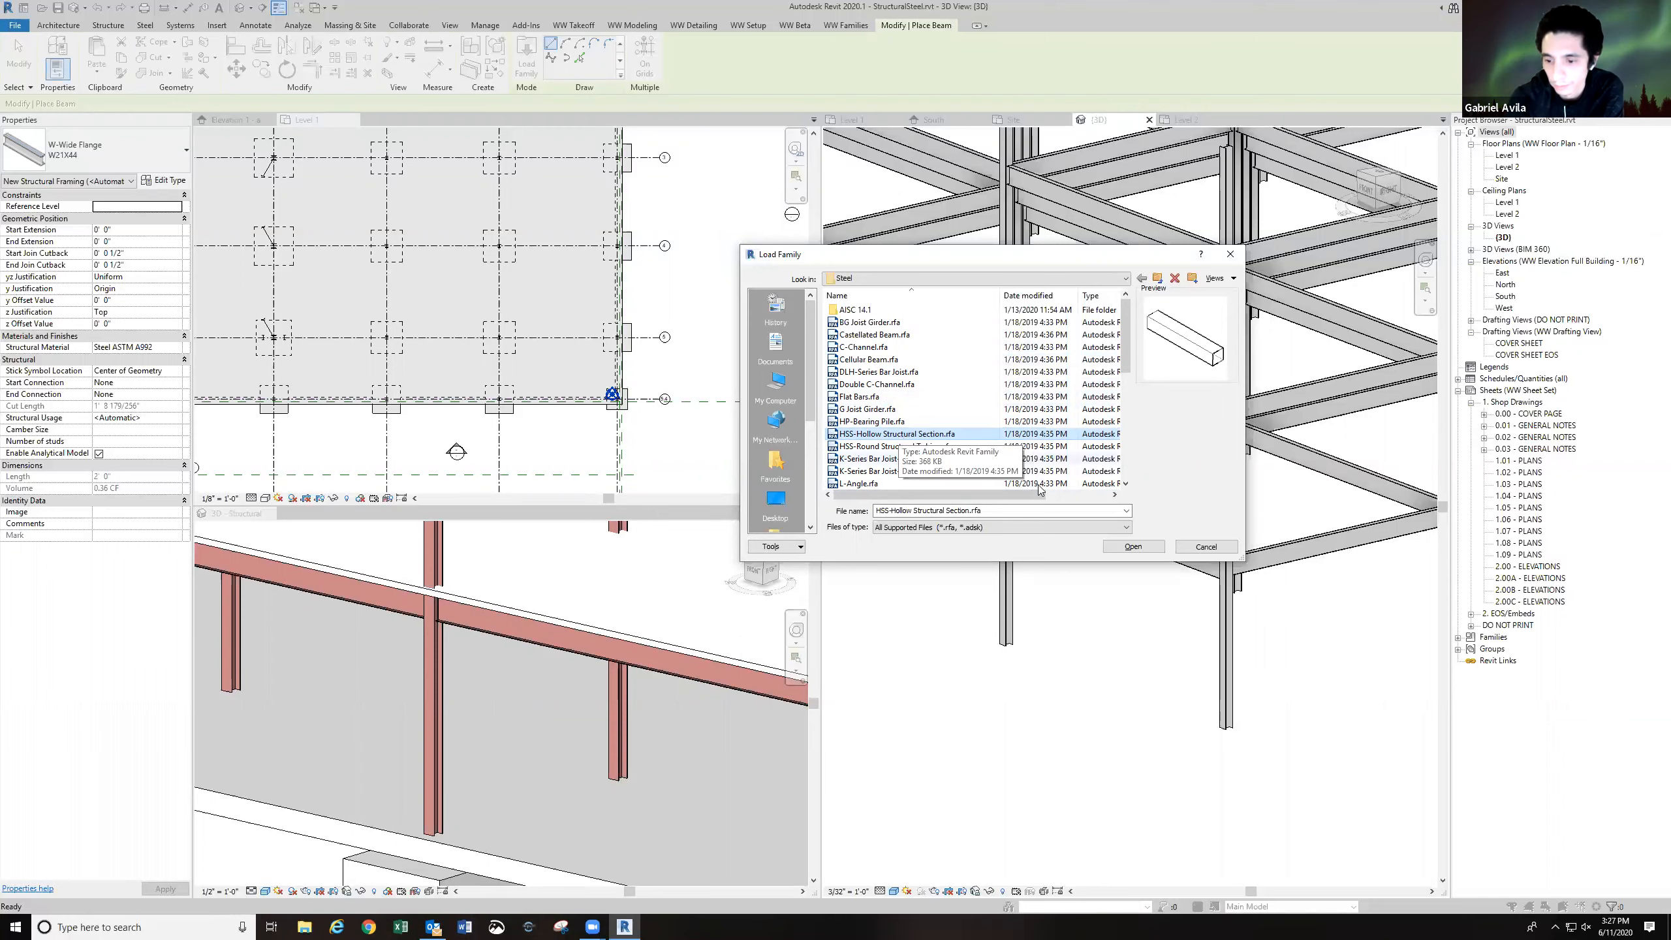
{"action": "left_click", "coordinate": [1182, 549]}
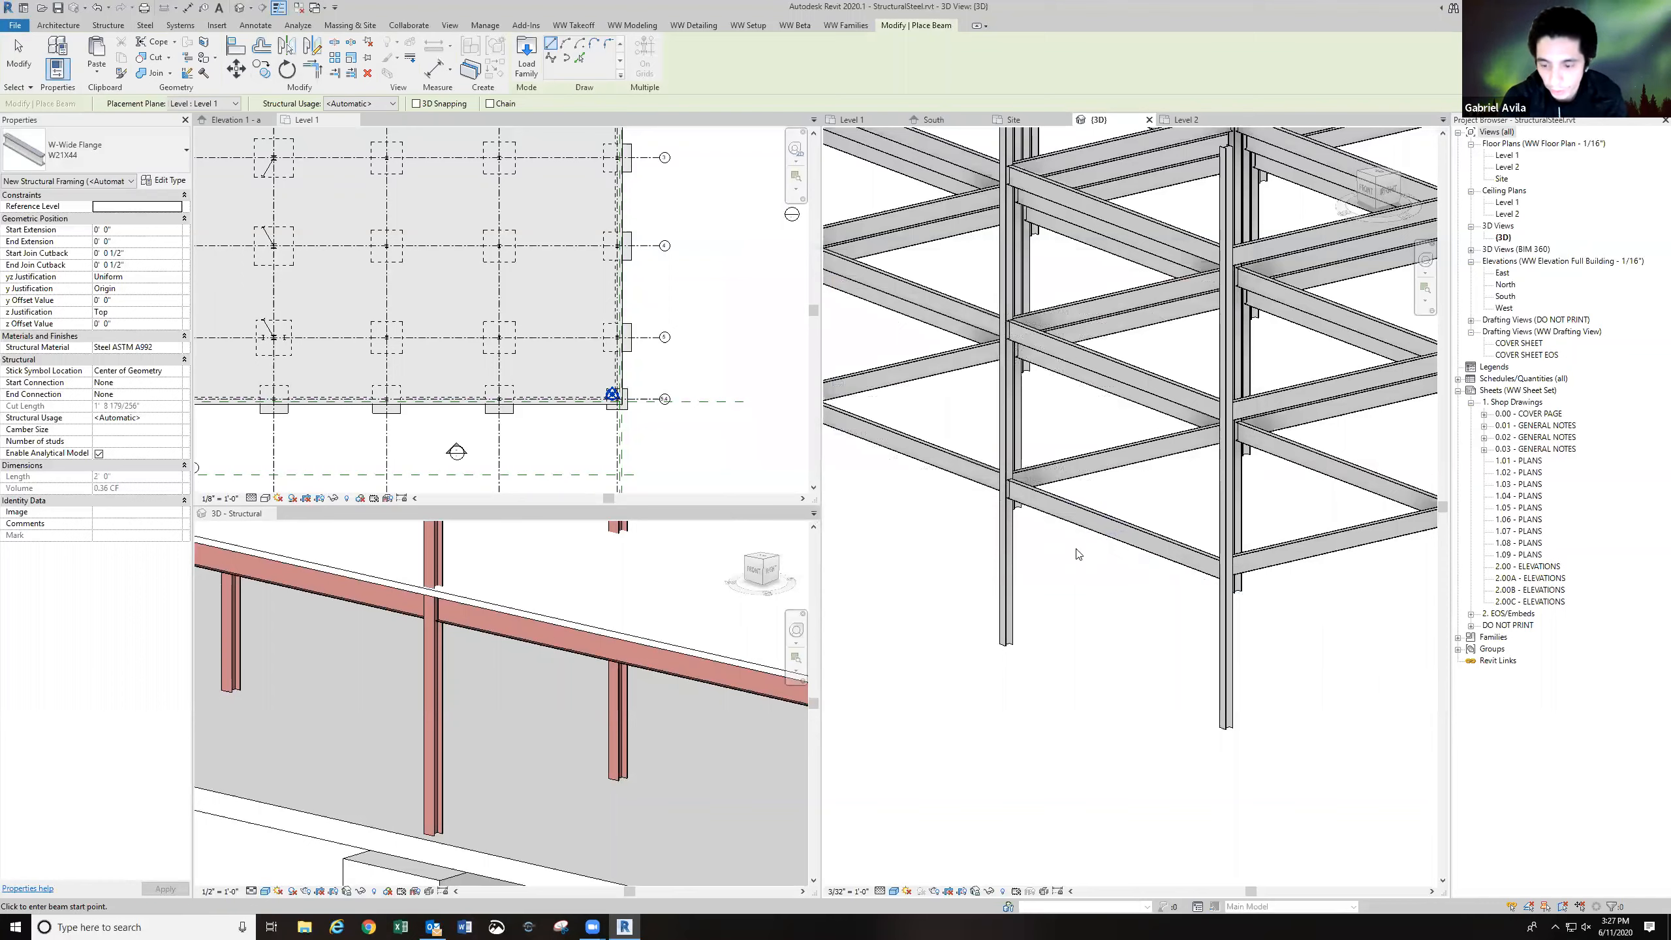
{"action": "key", "text": "Escape"}
Place a W21X44 beam in the Level 2 floor plan midway between grids A and B, spanning from grid 5.4 to grid 5.
{"action": "double_click", "coordinate": [1506, 167]}
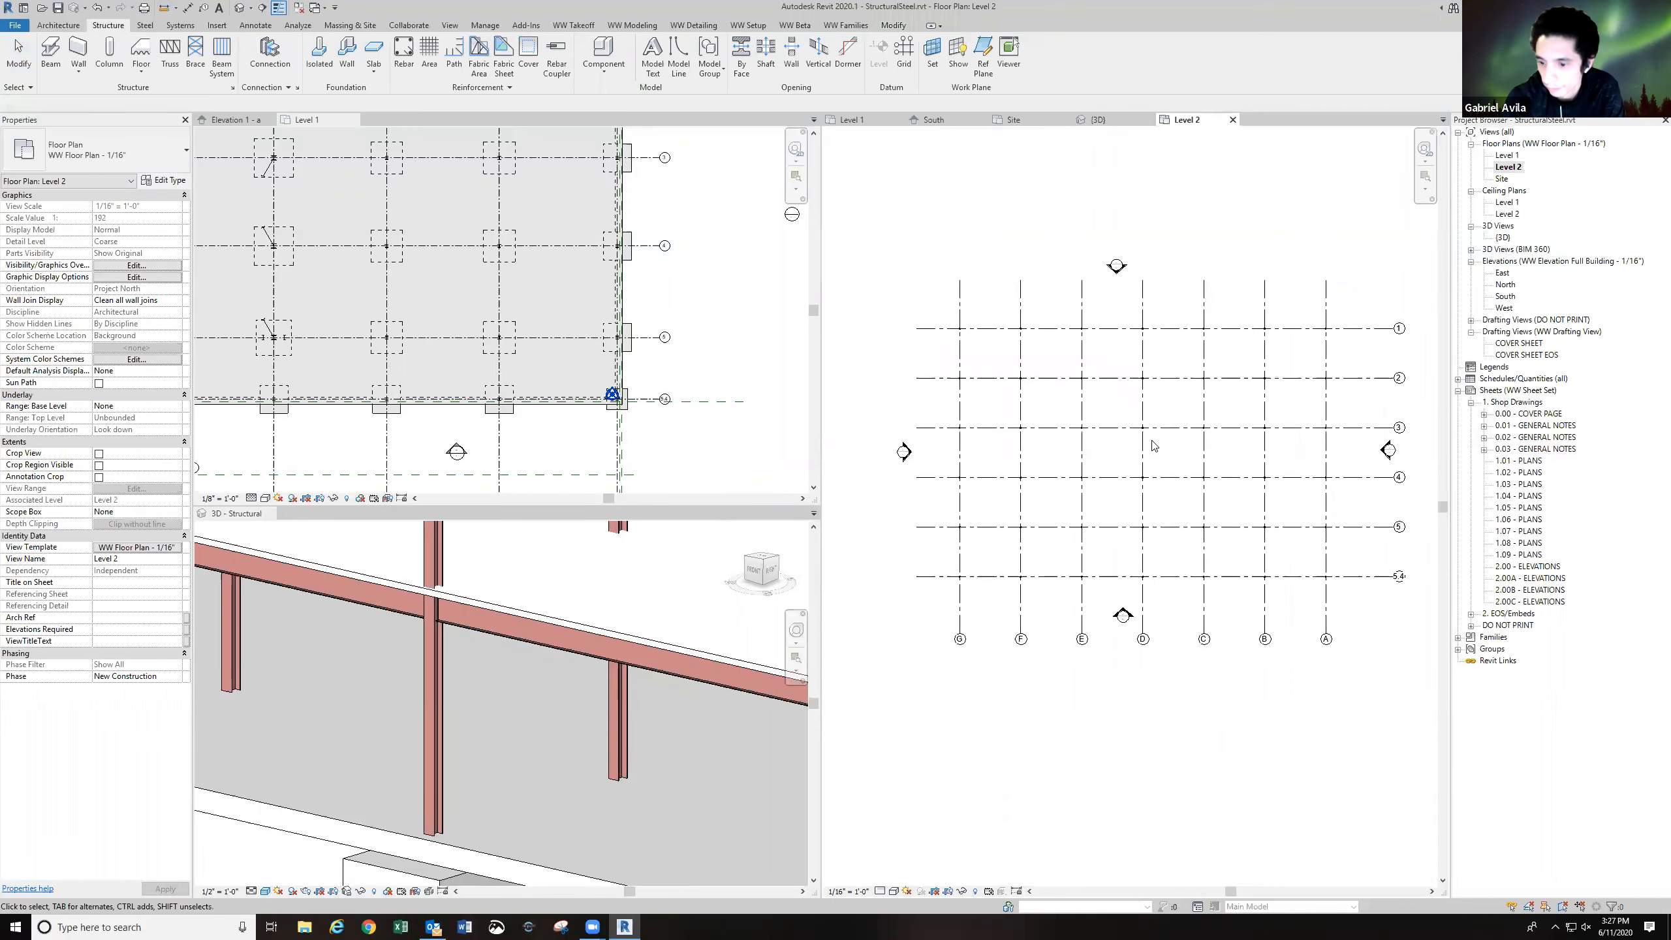
{"action": "scroll", "coordinate": [1152, 447], "scroll_direction": "up", "scroll_amount": 4}
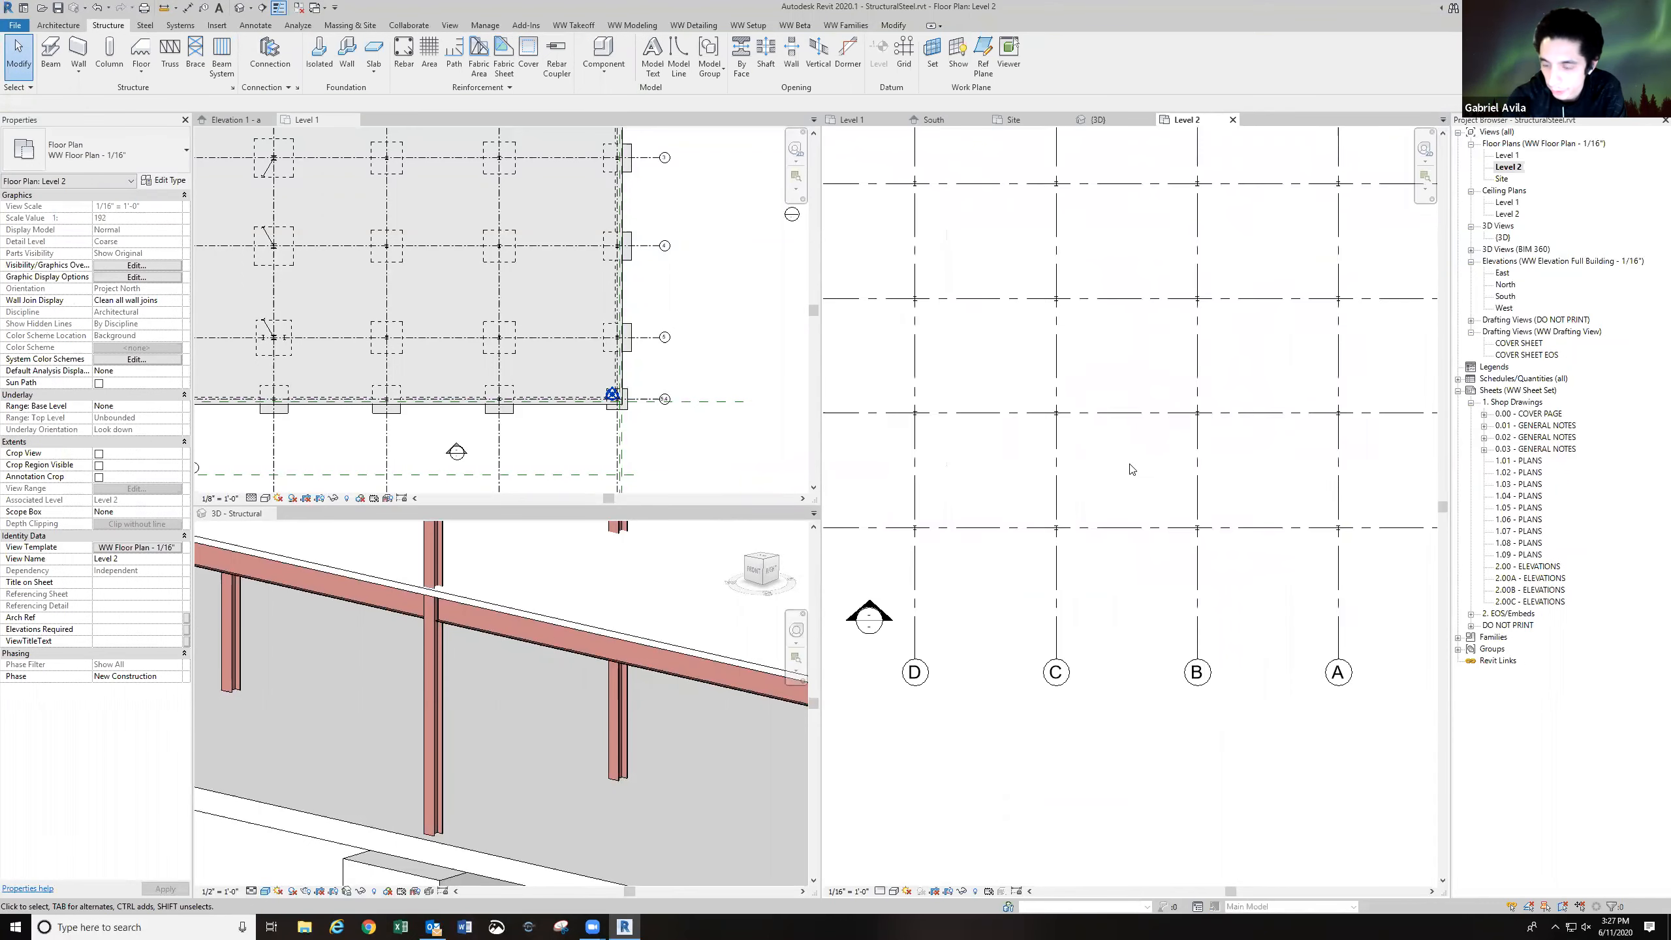
{"action": "scroll", "coordinate": [1111, 460], "scroll_direction": "up", "scroll_amount": 2}
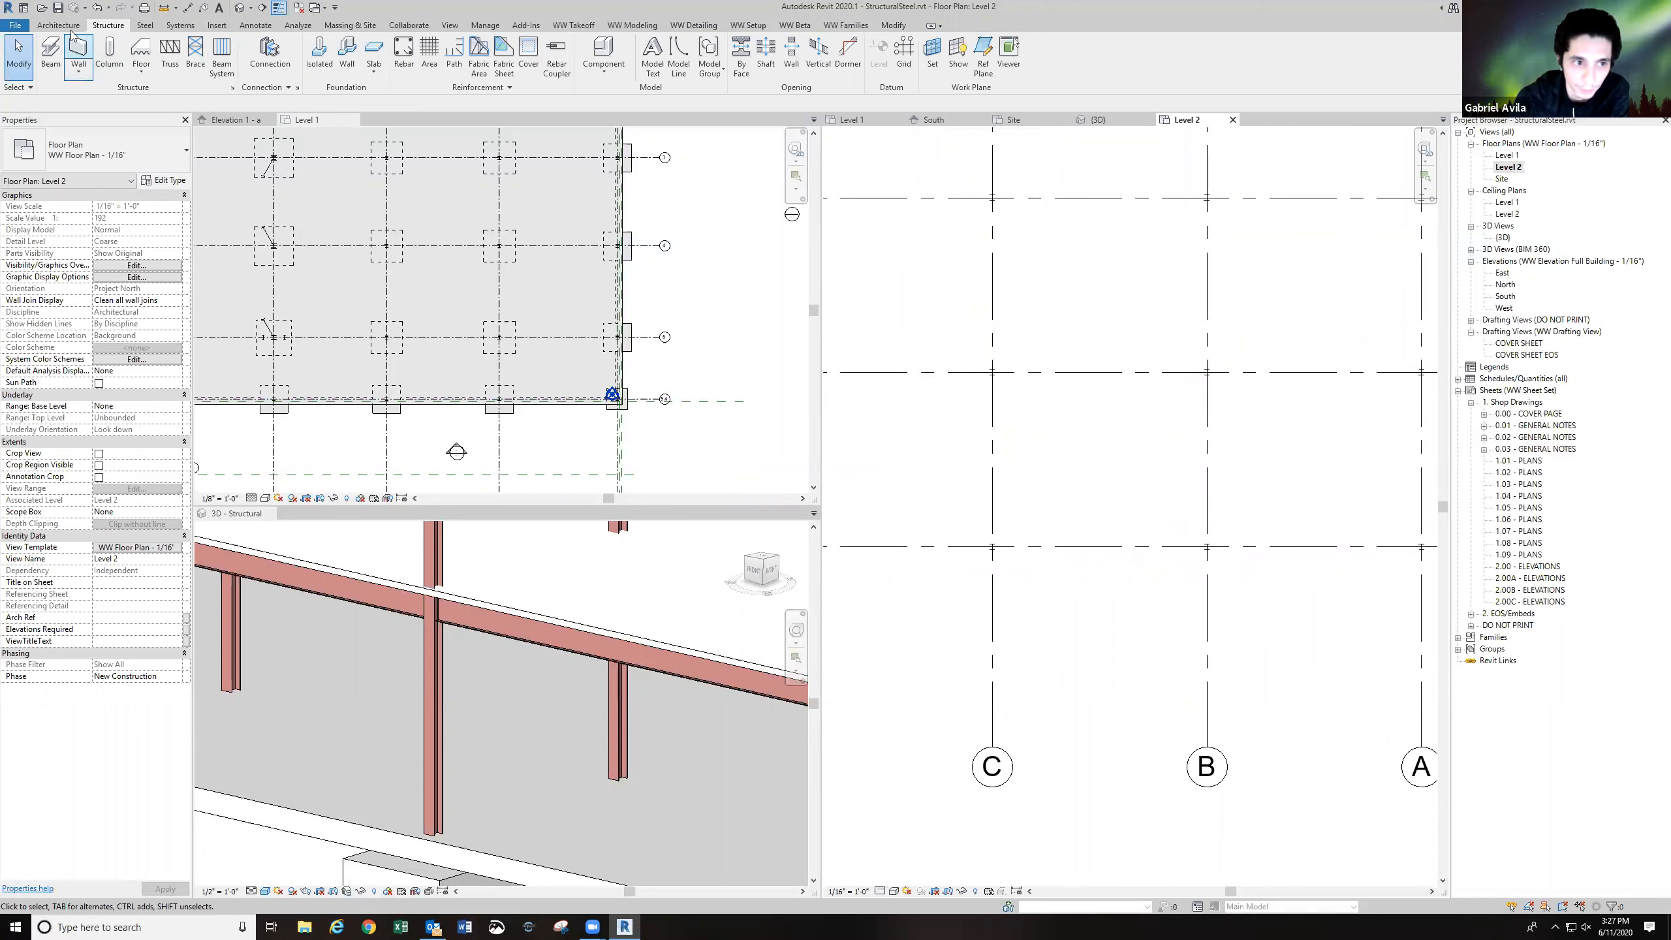
{"action": "left_click", "coordinate": [51, 51]}
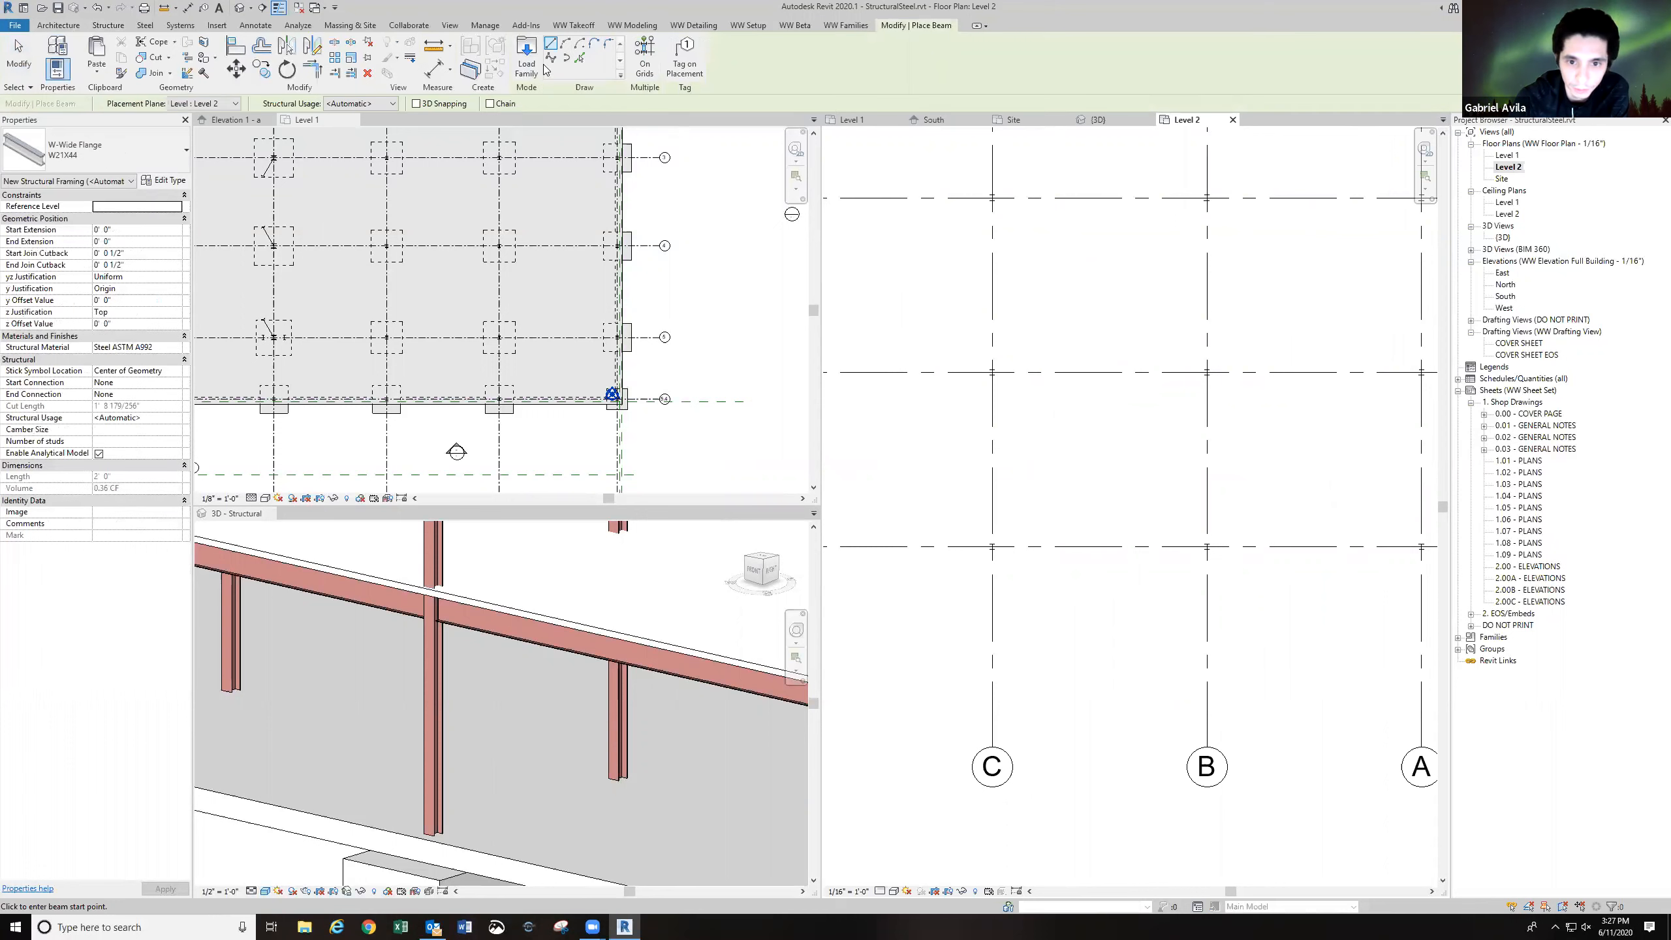
{"action": "left_click", "coordinate": [992, 547]}
{"action": "middle_click_drag", "start_coordinate": [1357, 548], "coordinate": [1143, 537]}
{"action": "left_click", "coordinate": [1094, 535]}
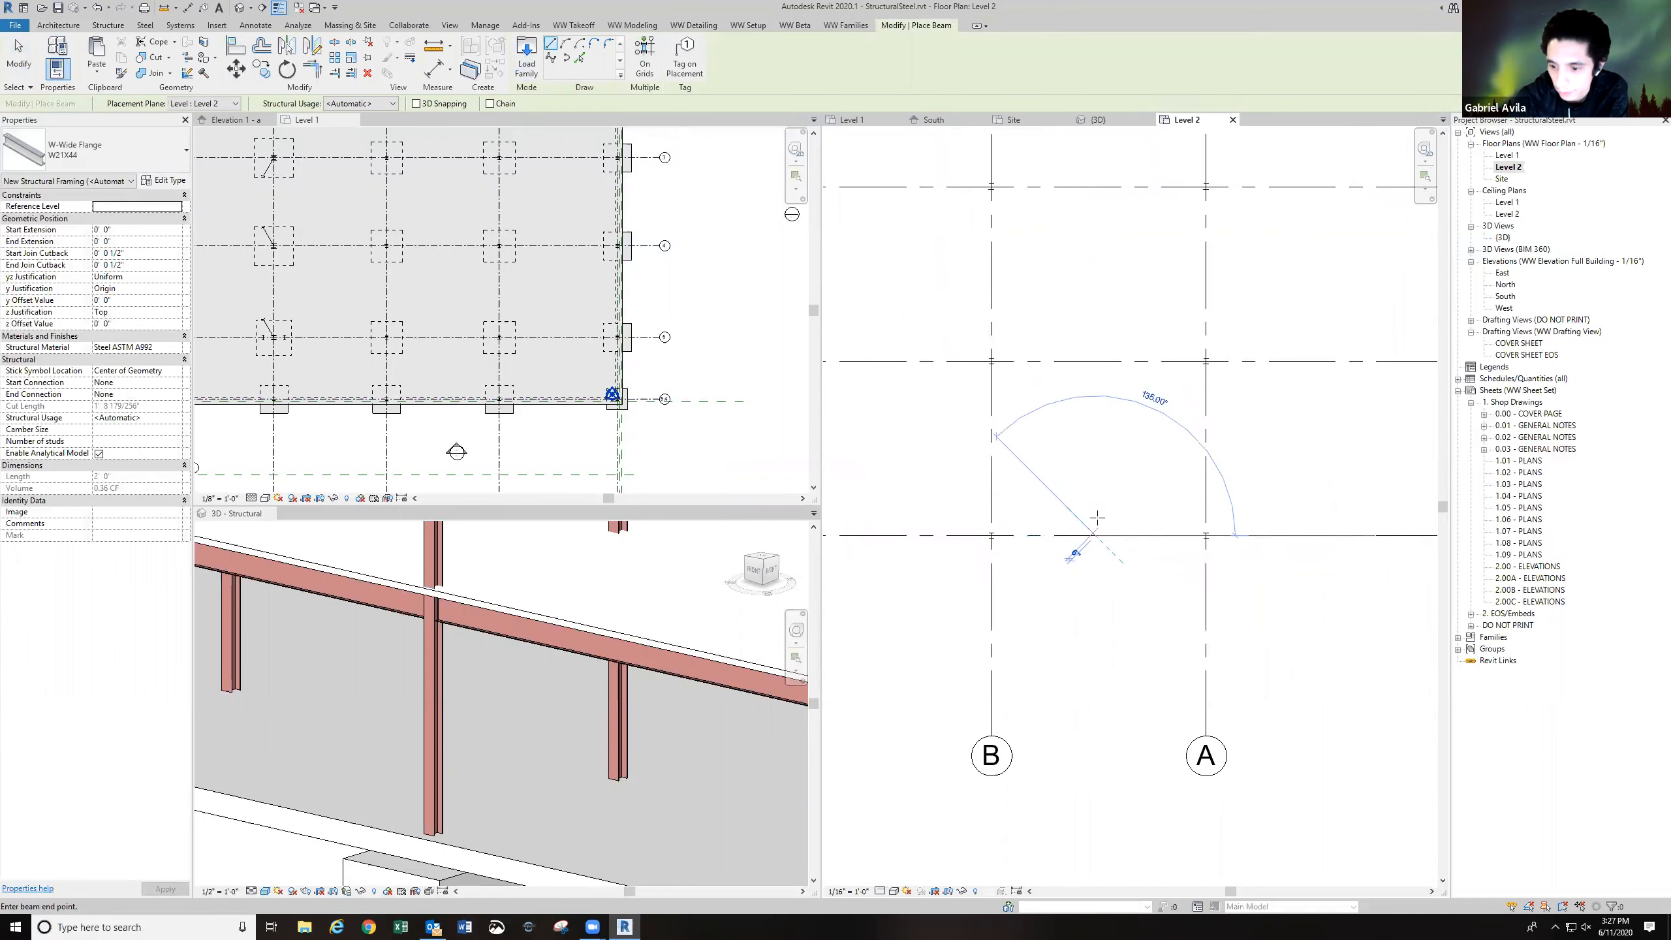
{"action": "left_click", "coordinate": [1094, 362]}
{"action": "key", "text": "Escape"}
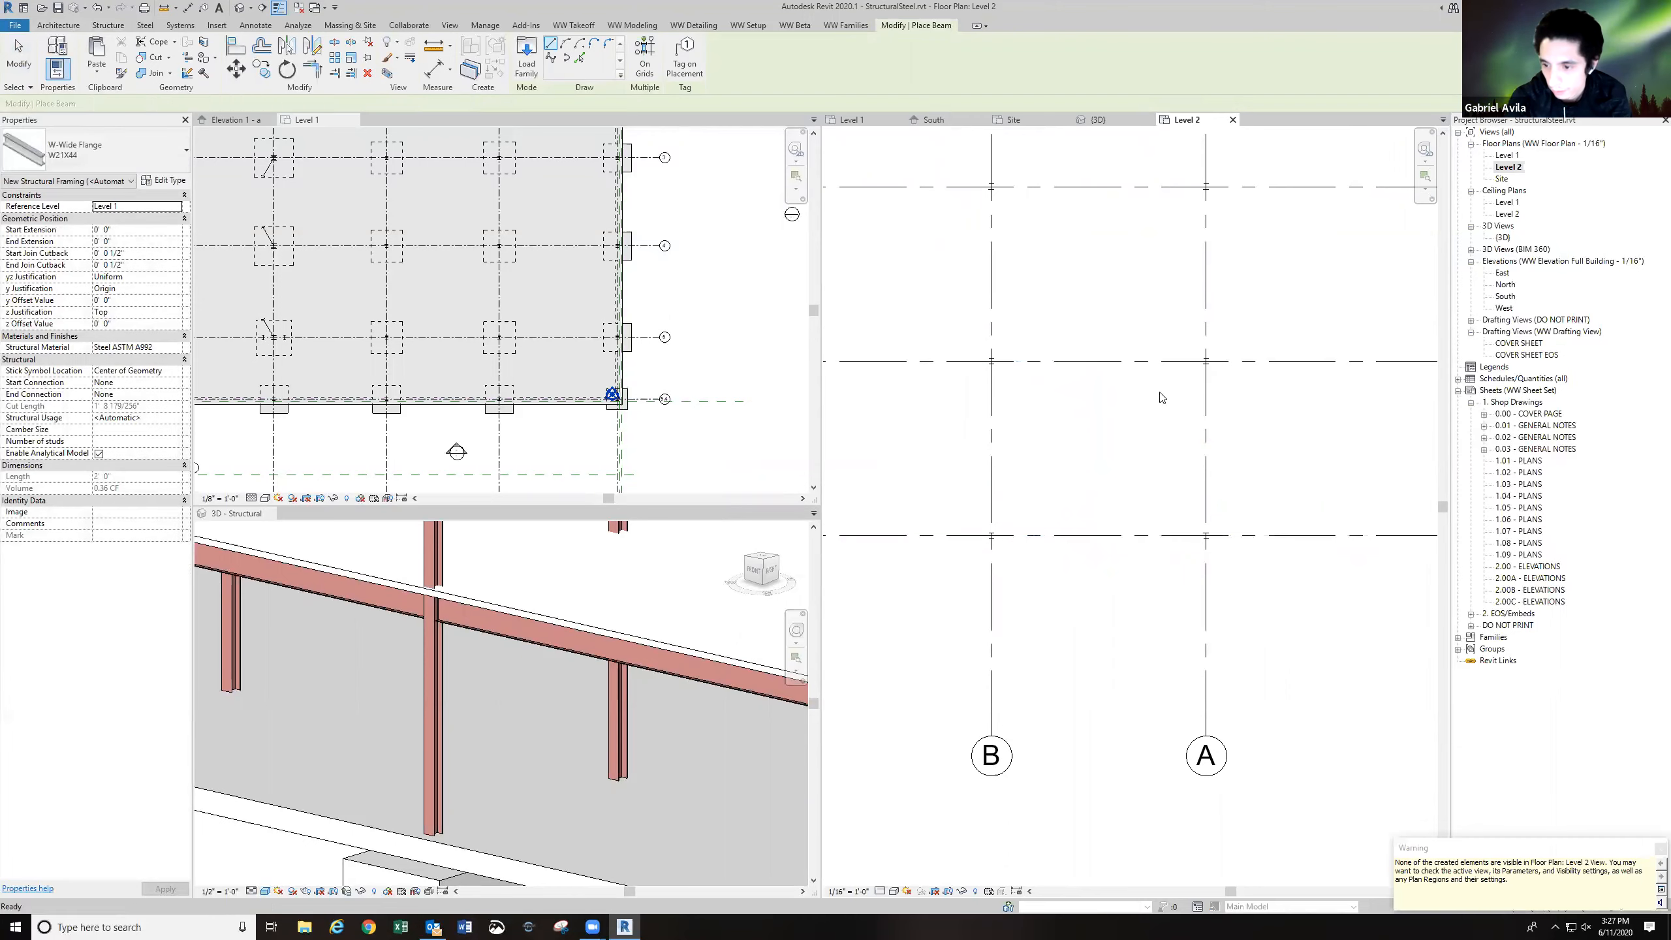
Open the {3D} view and inspect the new Level 2 intermediate beam in the corner bay.
{"action": "double_click", "coordinate": [1501, 240]}
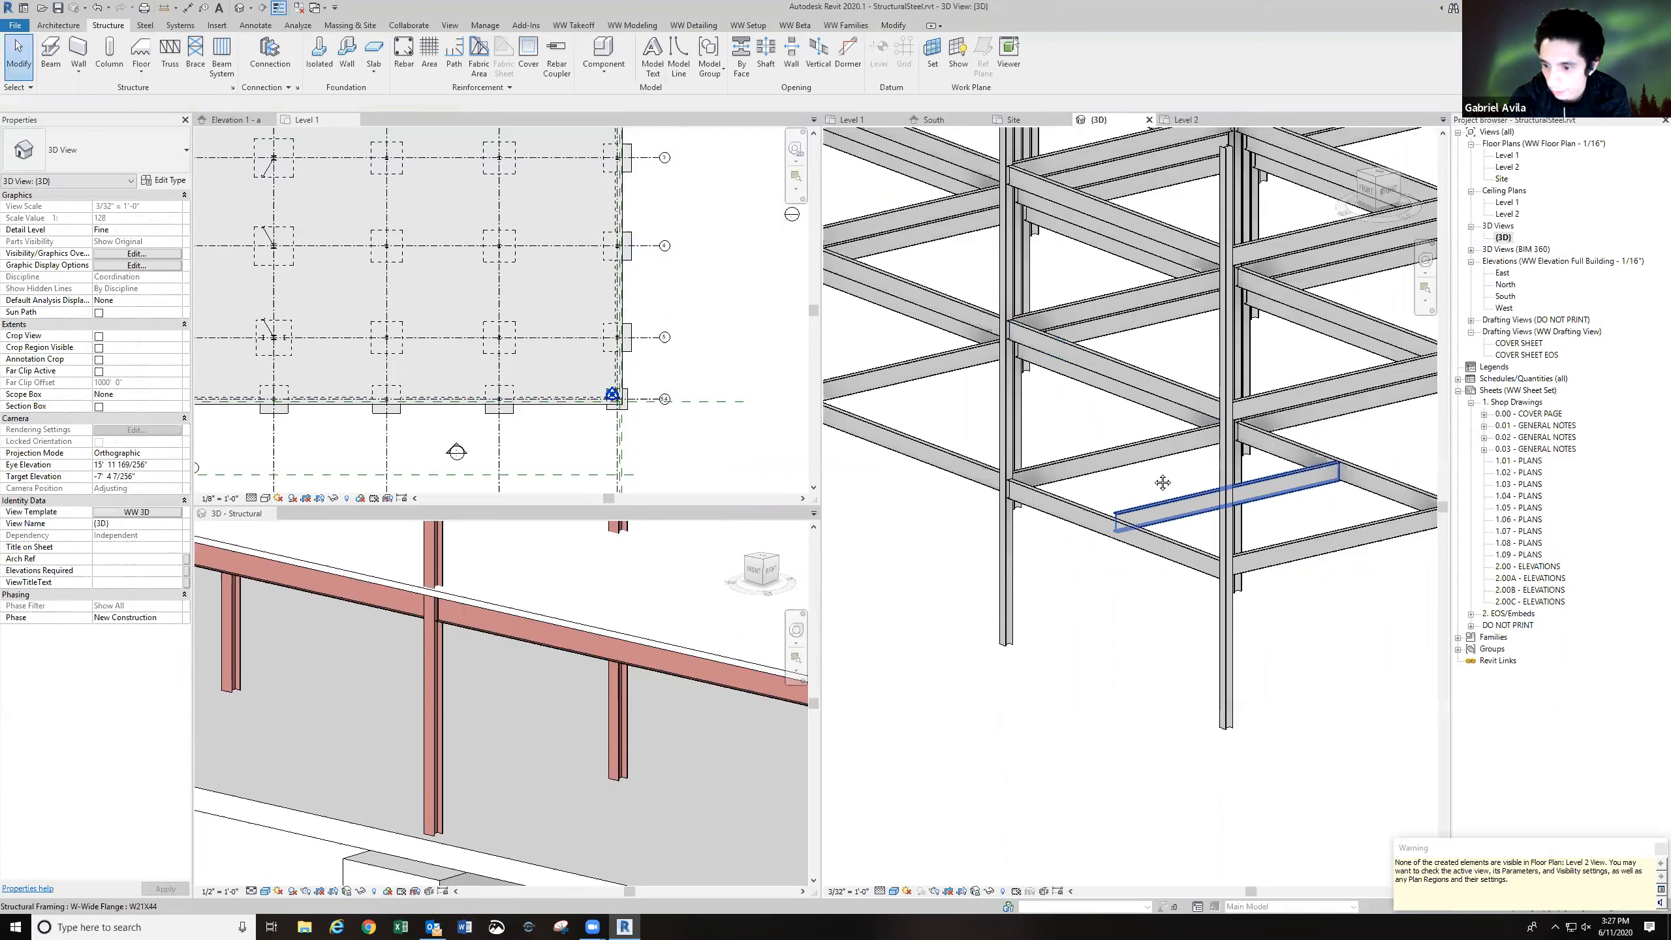
{"action": "middle_click_drag", "start_coordinate": [1169, 459], "coordinate": [1171, 421], "text": "shift"}
{"action": "left_click", "coordinate": [1177, 422]}
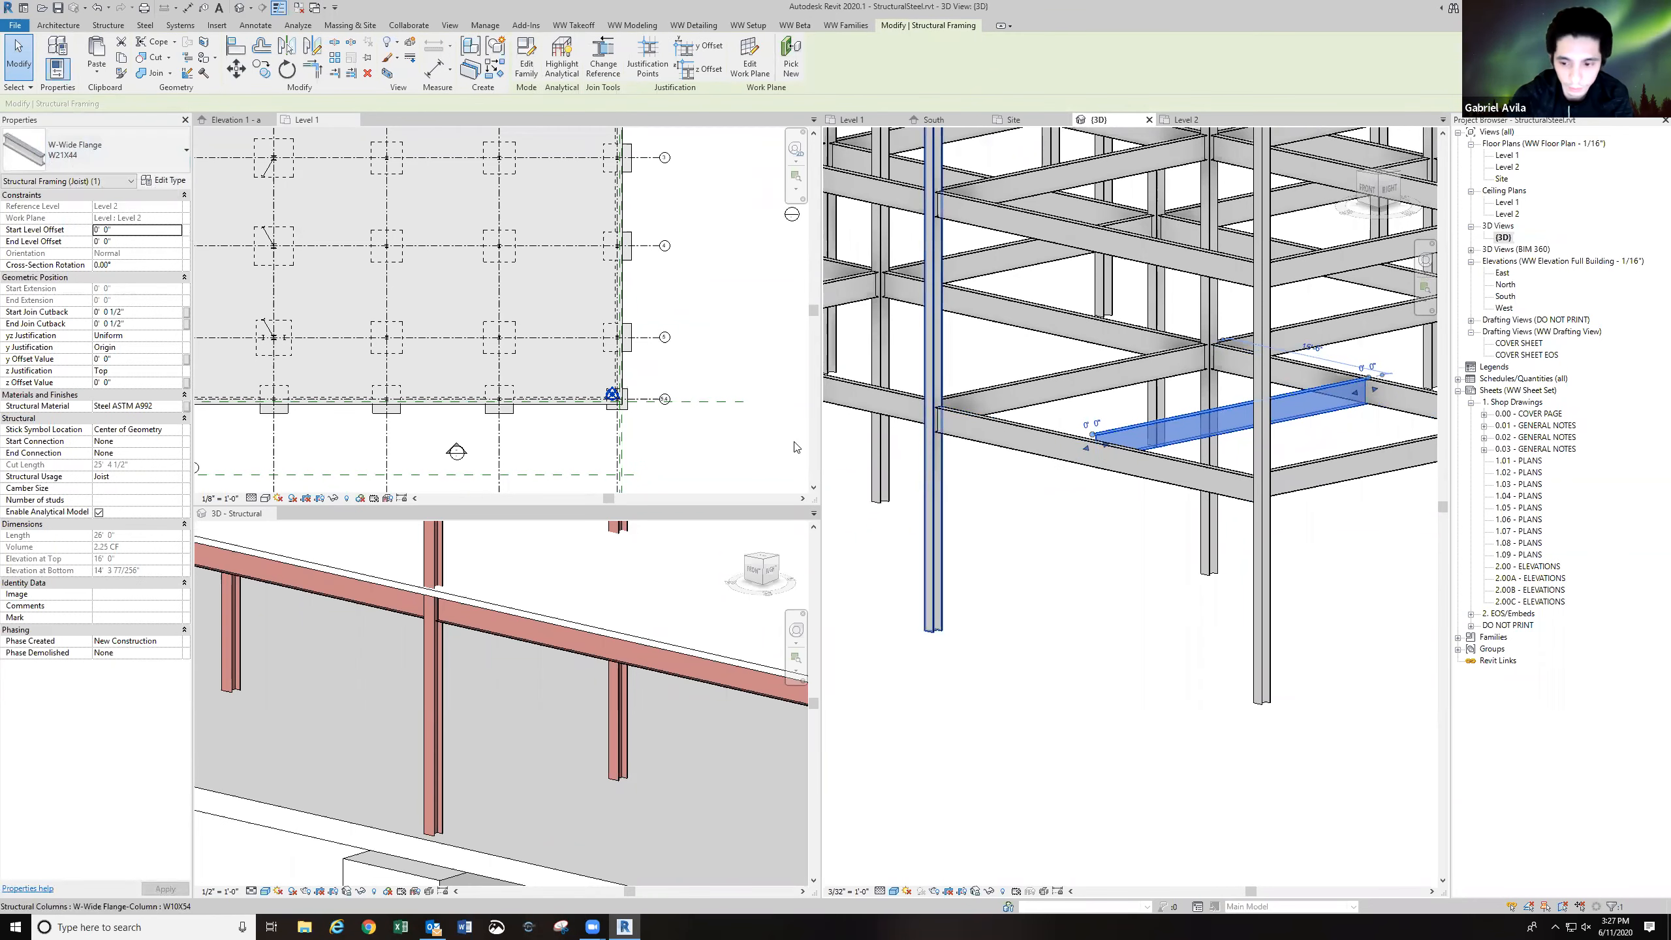
{"action": "left_click", "coordinate": [1100, 533]}
{"action": "middle_click_drag", "start_coordinate": [1102, 534], "coordinate": [1164, 615], "text": "shift"}
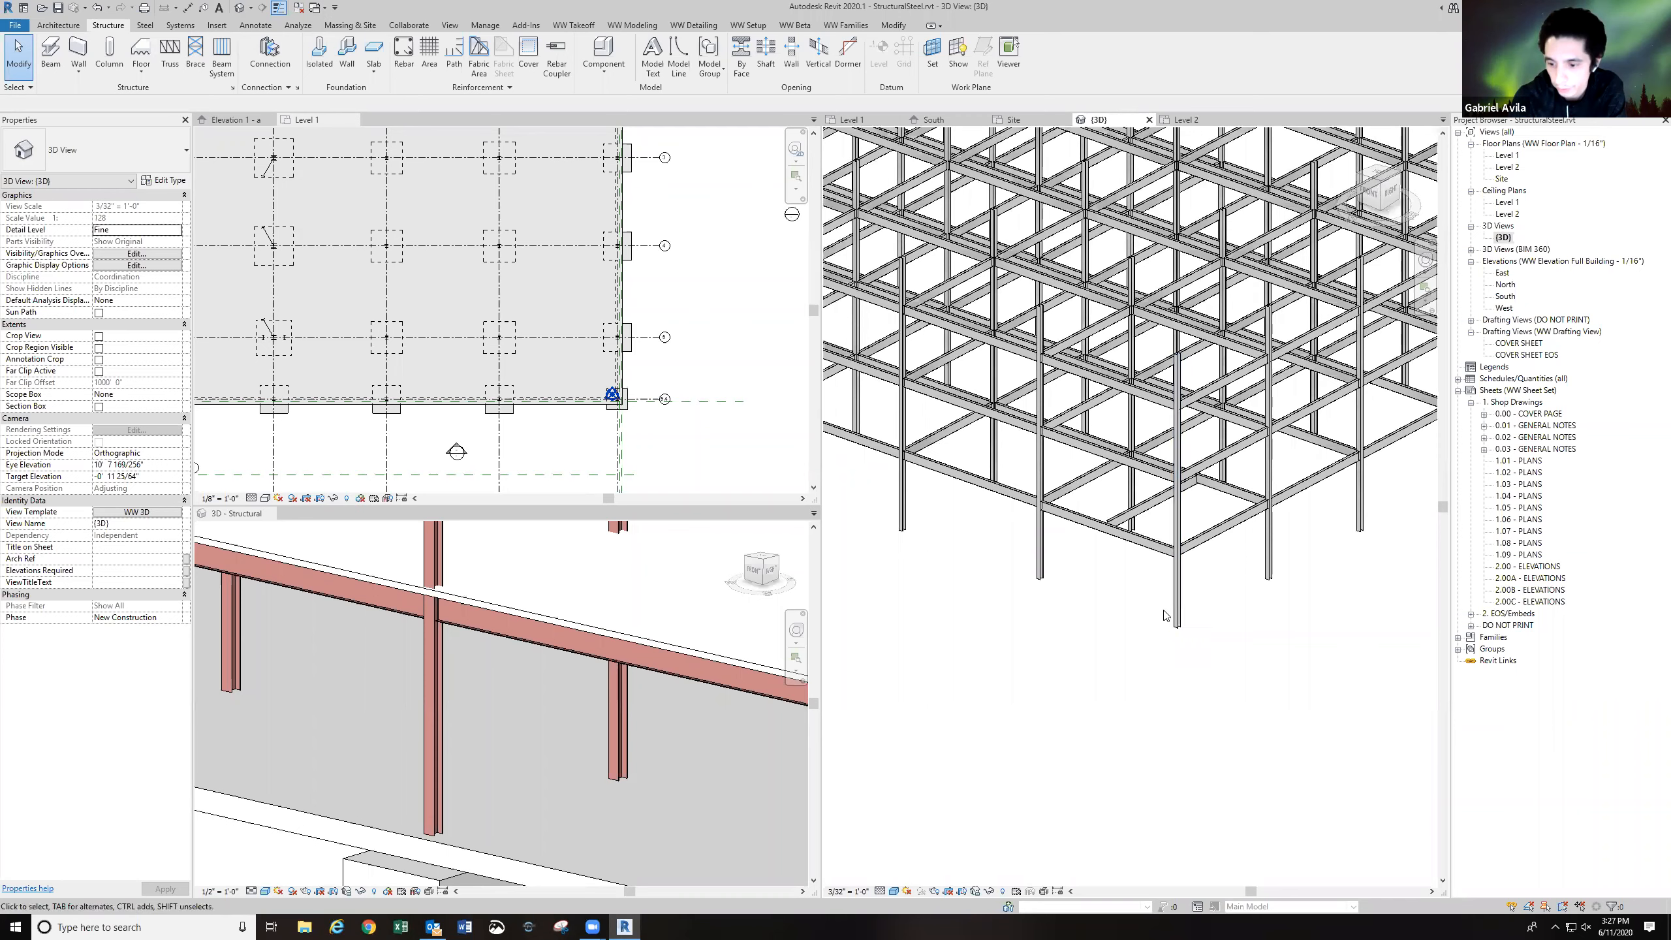
Examine the corner column at grids A and 5.4, the overall frame, and the Level 2 girder next to that column.
{"action": "left_click", "coordinate": [1172, 609]}
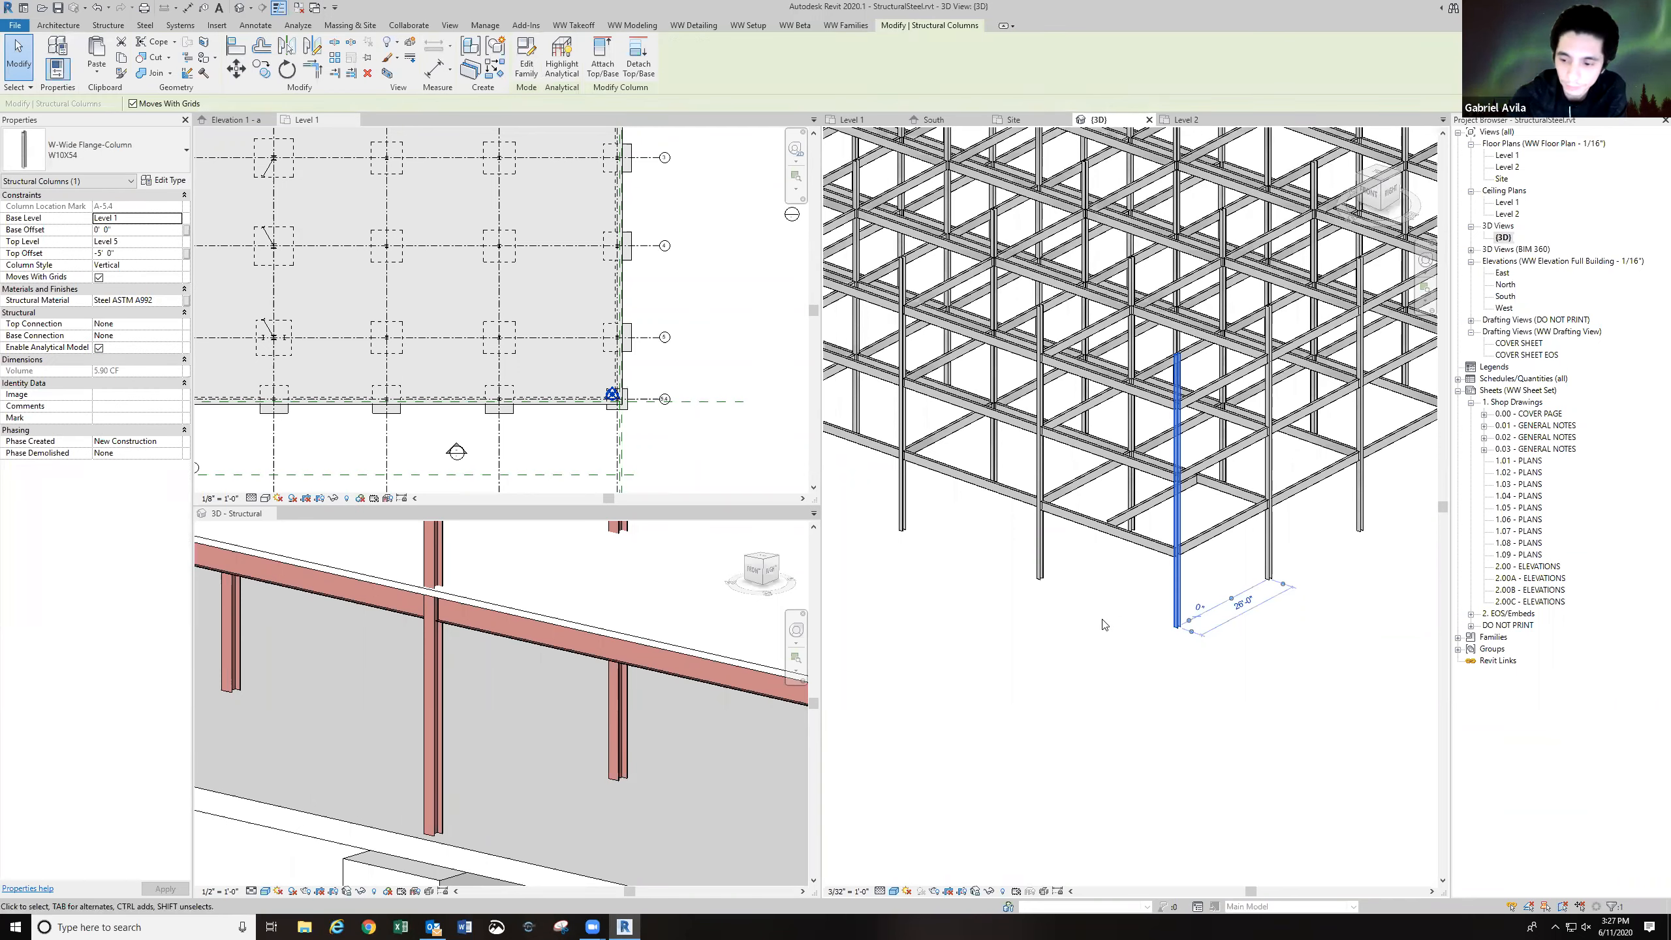
{"action": "left_click", "coordinate": [1104, 623]}
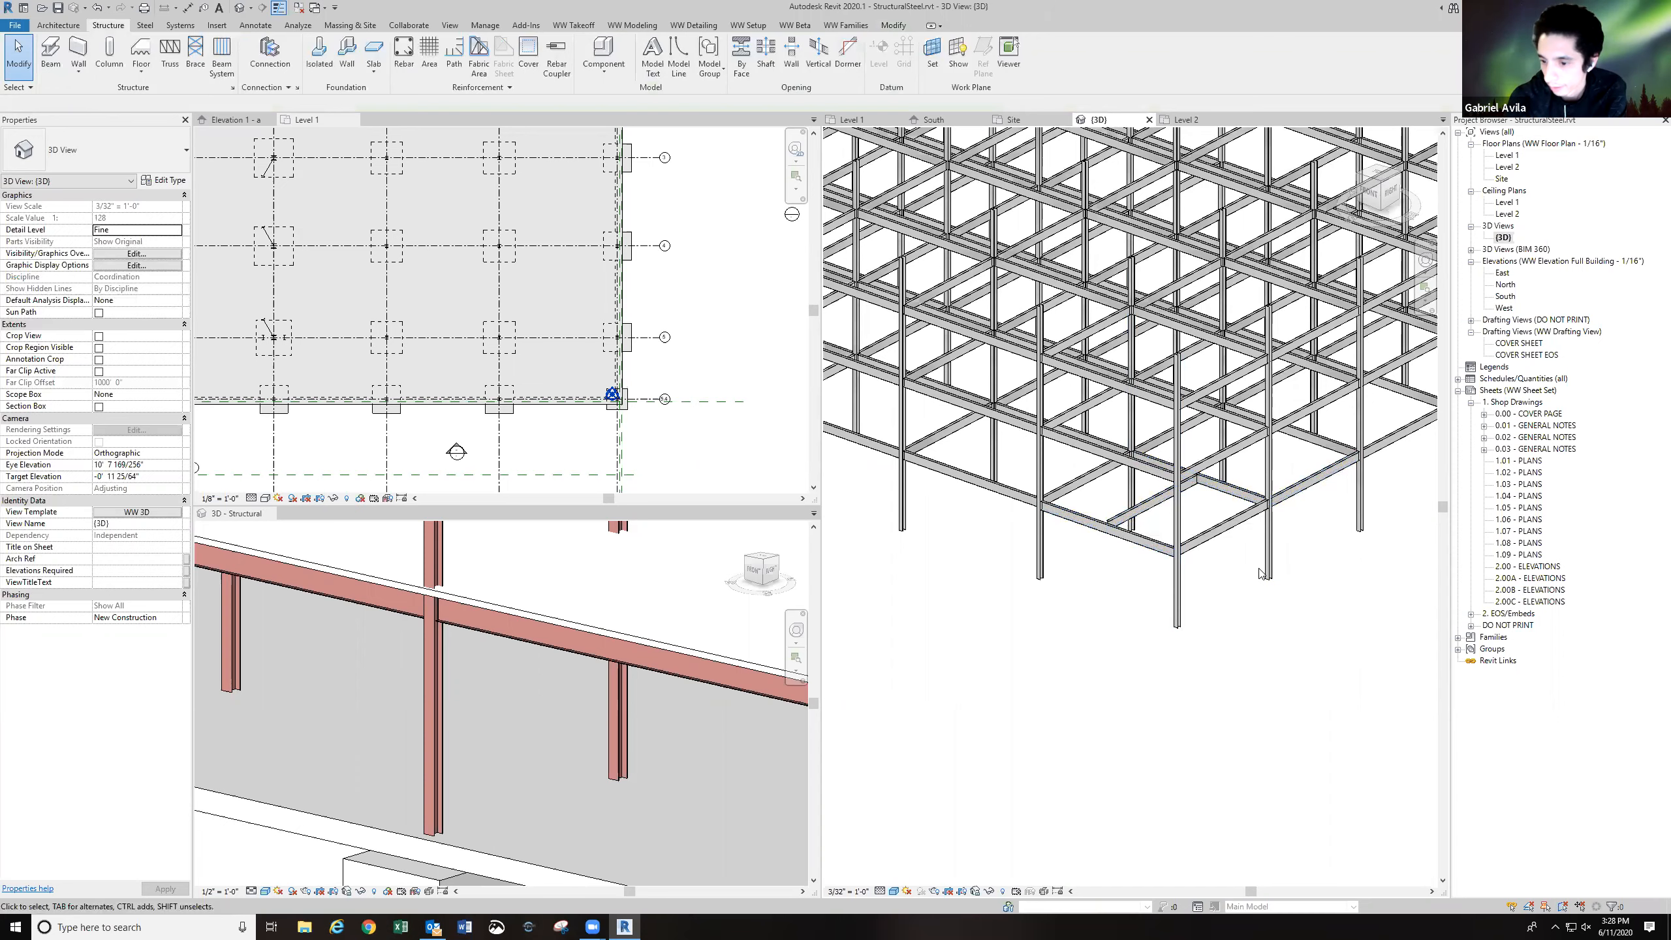
{"action": "scroll", "coordinate": [1253, 581], "scroll_direction": "down", "scroll_amount": 6}
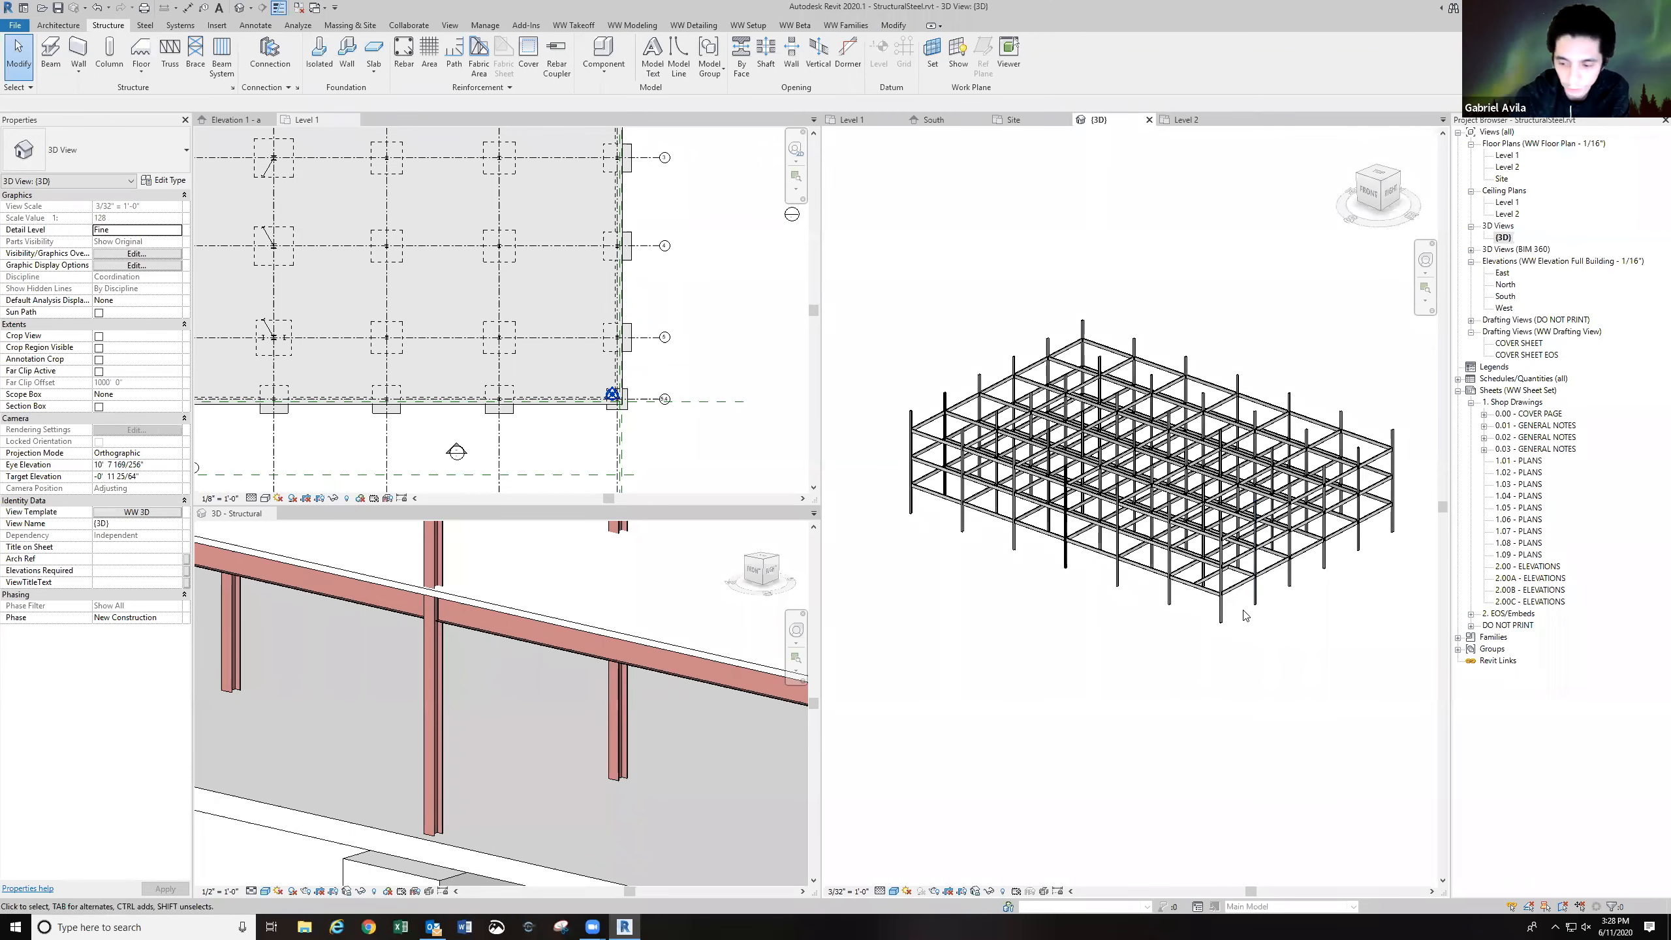
{"action": "scroll", "coordinate": [1245, 615], "scroll_direction": "up", "scroll_amount": 1}
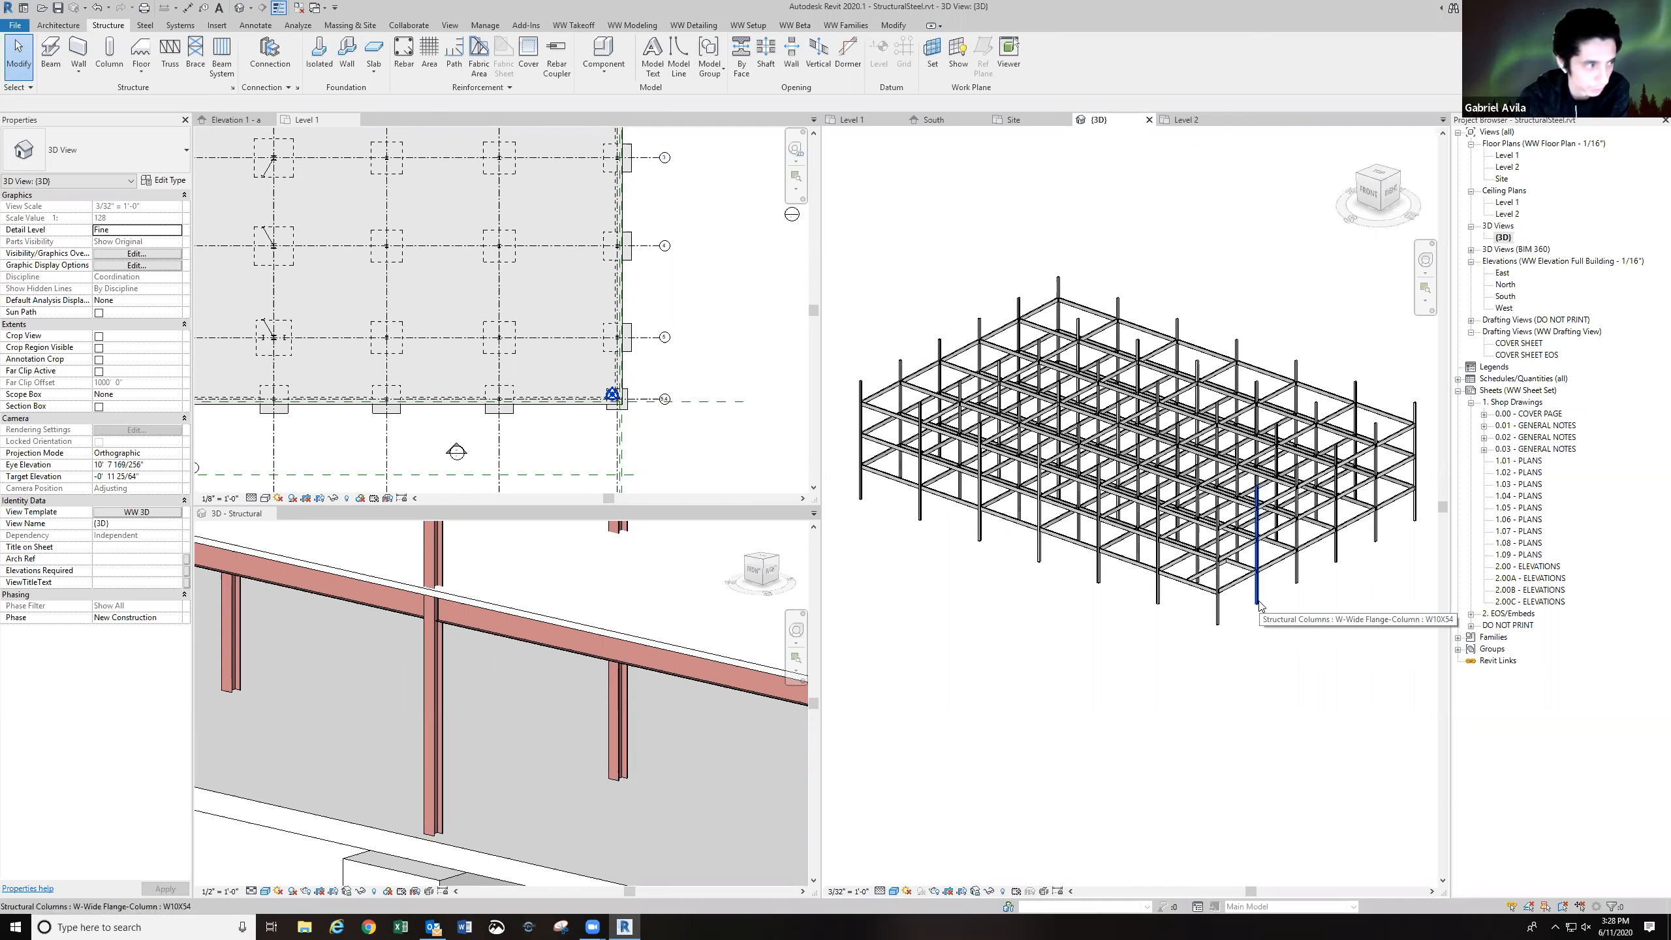
{"action": "scroll", "coordinate": [1237, 596], "scroll_direction": "up", "scroll_amount": 5}
{"action": "left_click", "coordinate": [1239, 582]}
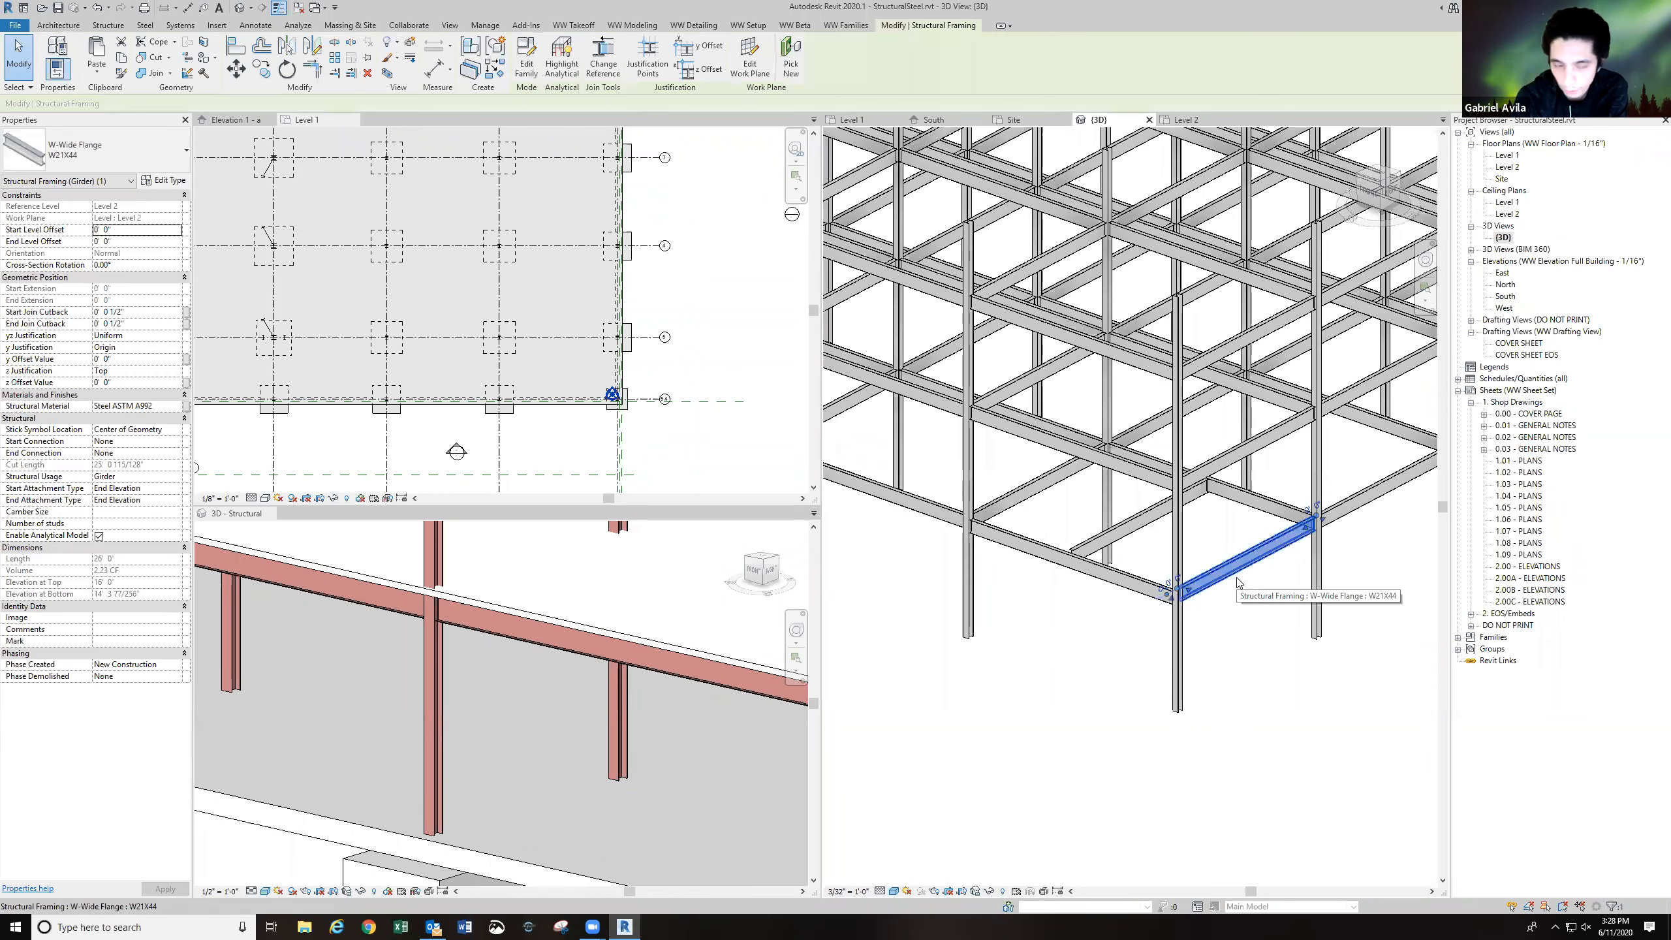
{"action": "left_click", "coordinate": [1249, 627]}
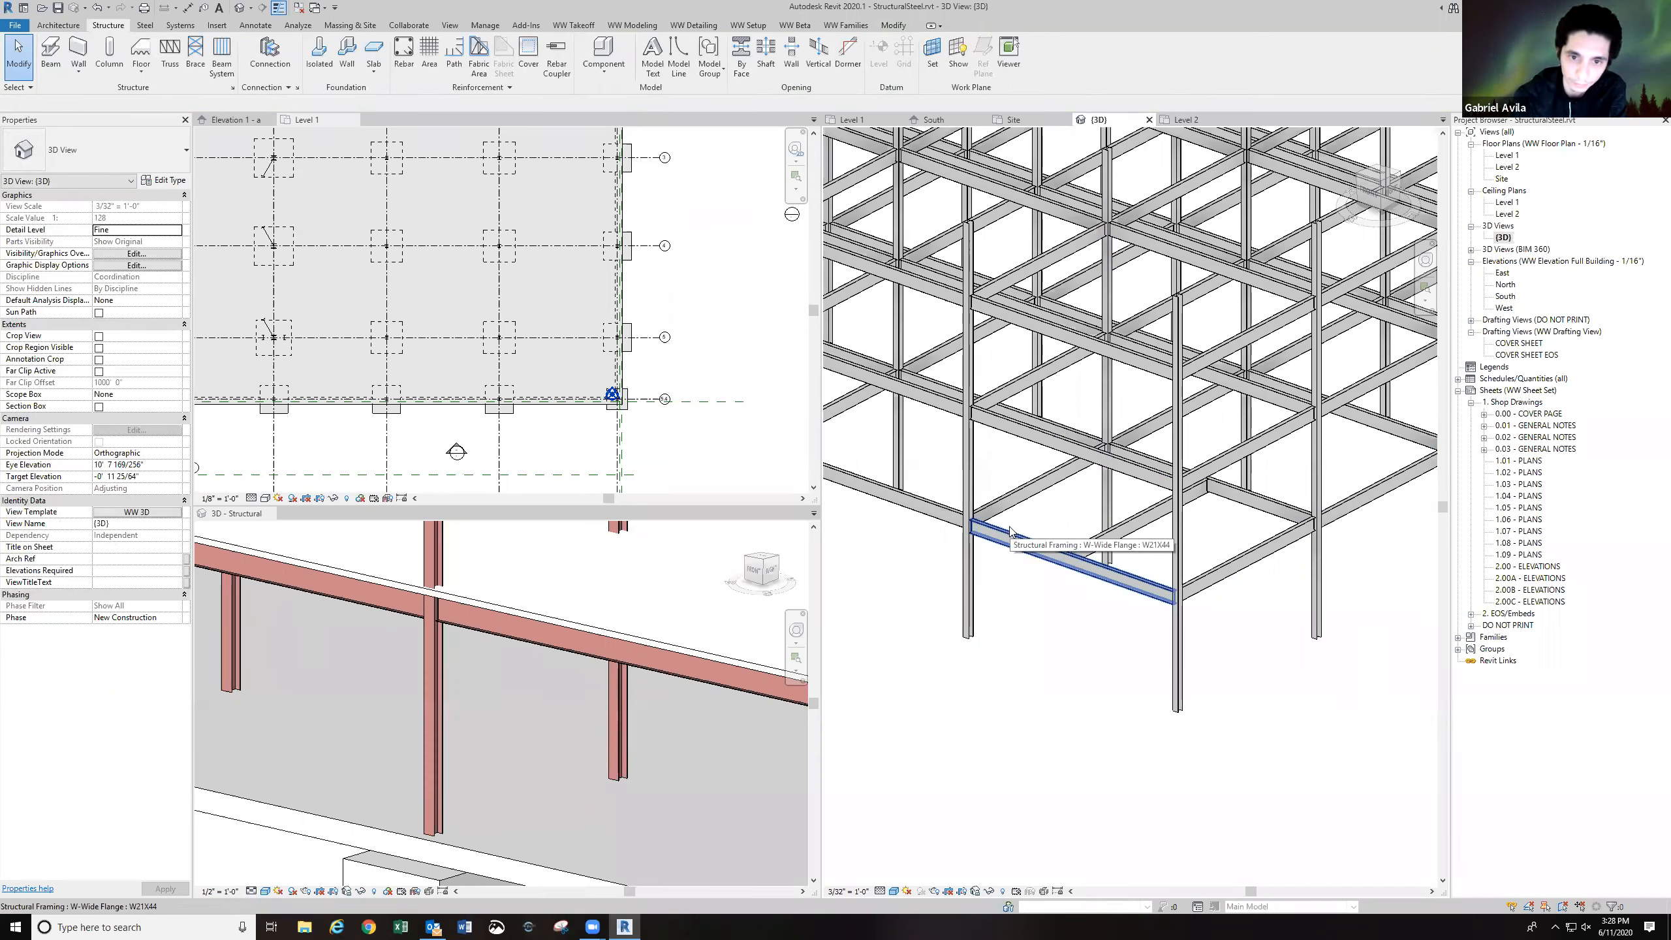
Create a drafting view named Drafting 1 at 12" = 1'-0" scale and close the Level 1 view in the other window pane.
{"action": "left_click", "coordinate": [450, 25]}
{"action": "left_click", "coordinate": [579, 65]}
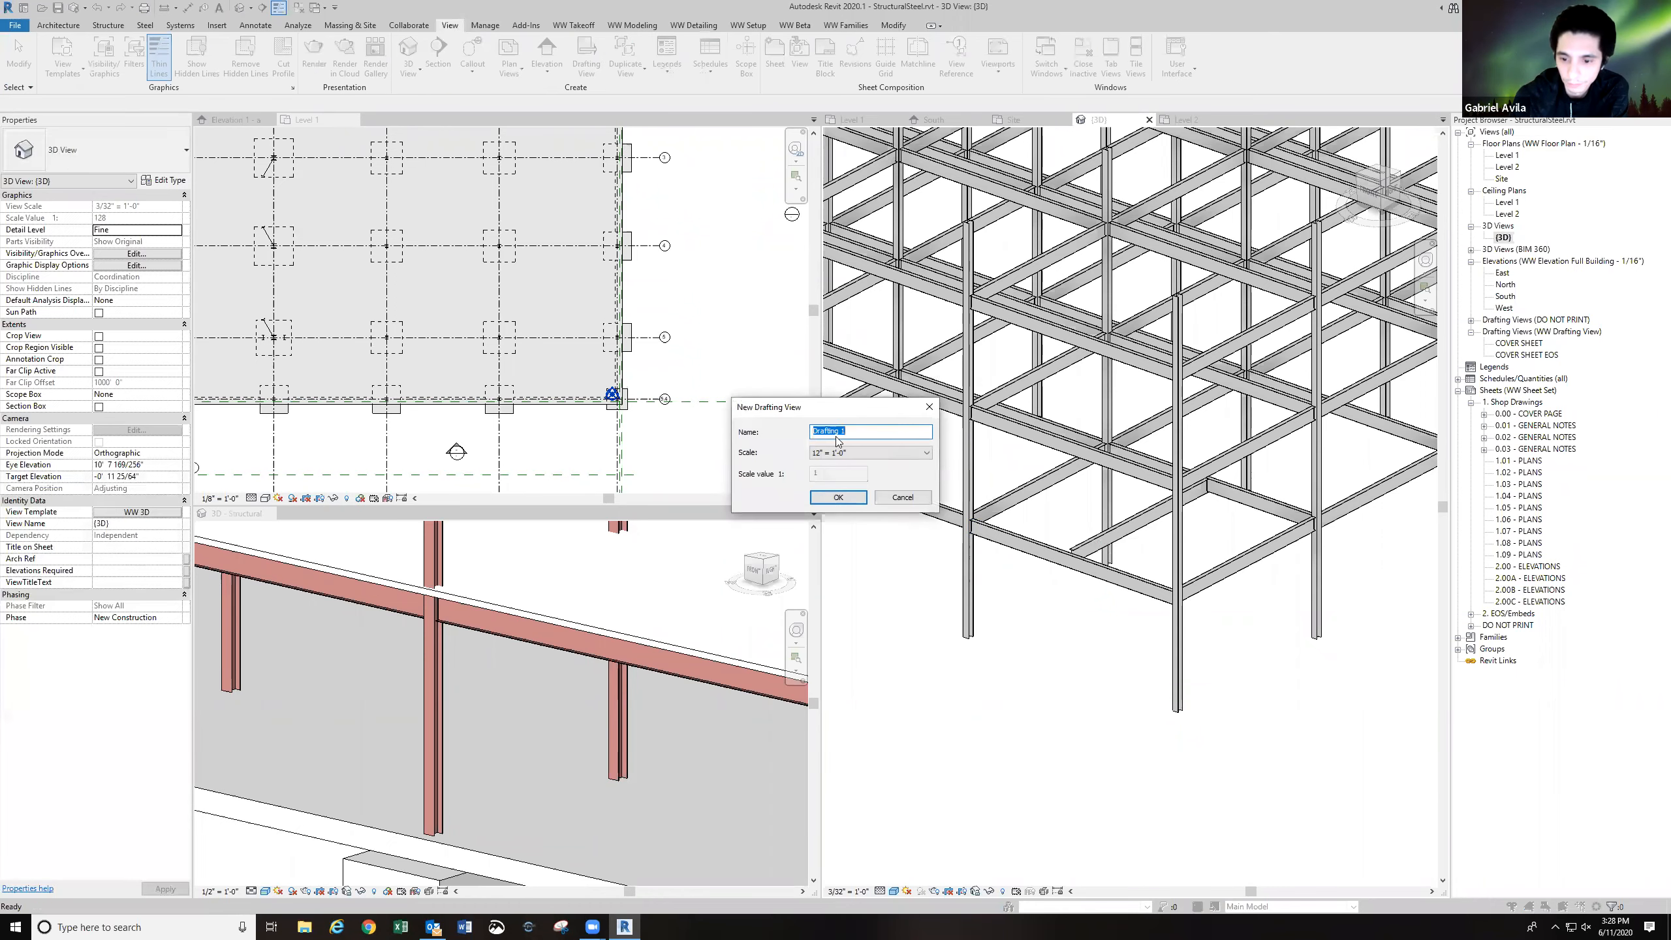
{"action": "left_click", "coordinate": [838, 497]}
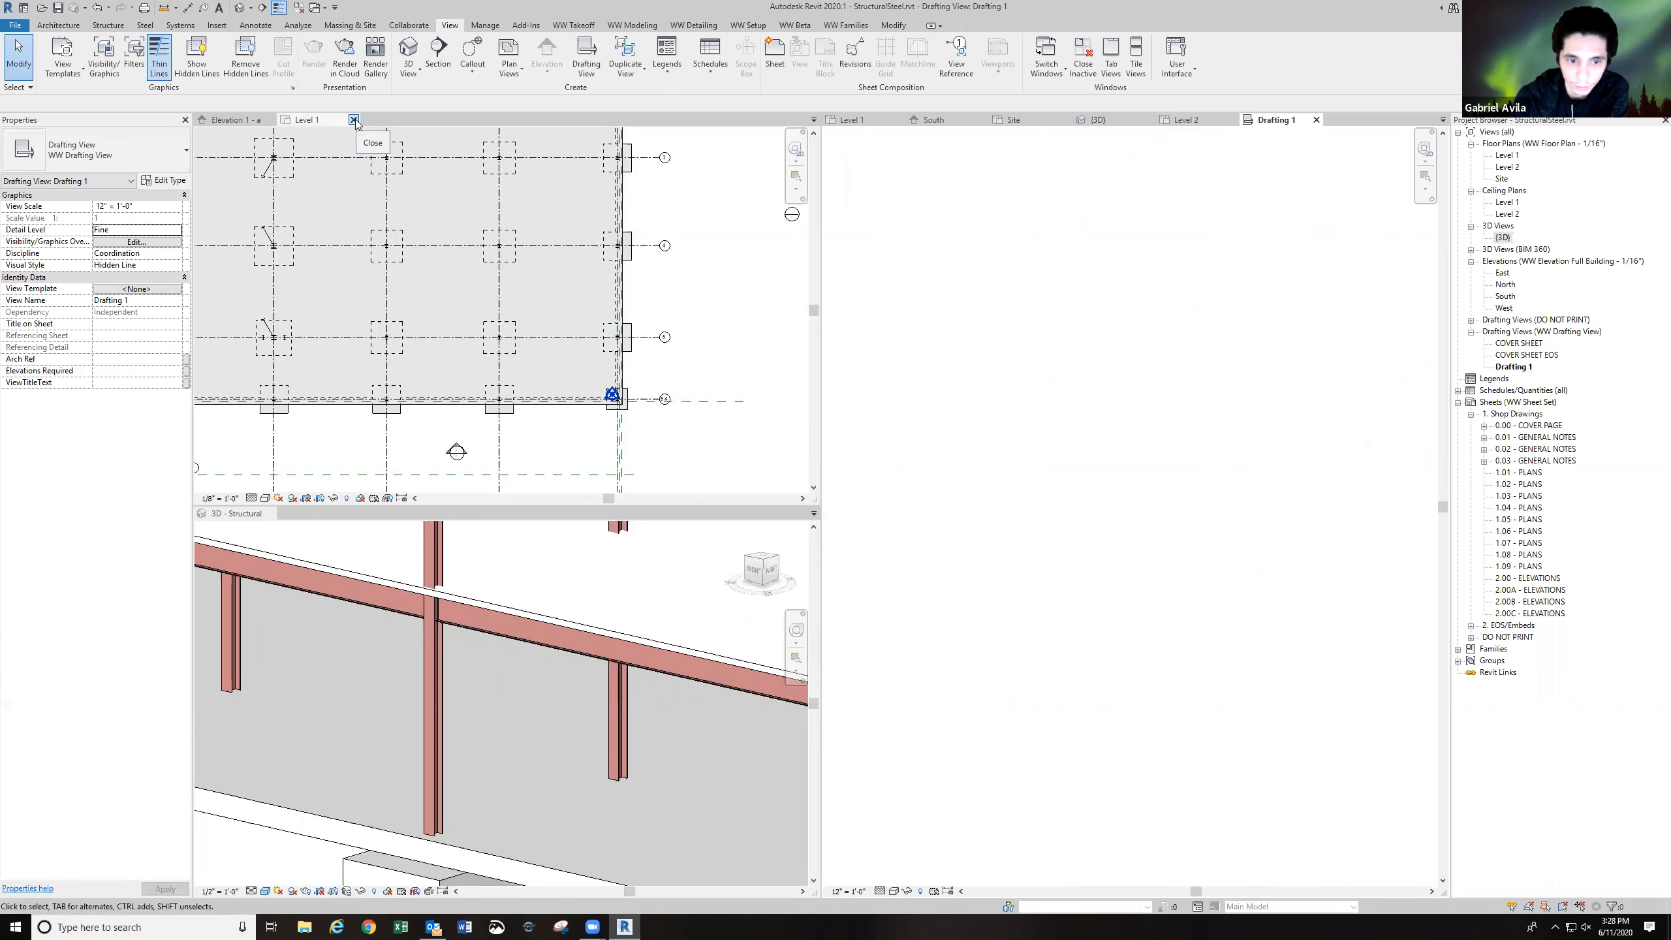
{"action": "left_click", "coordinate": [353, 120]}
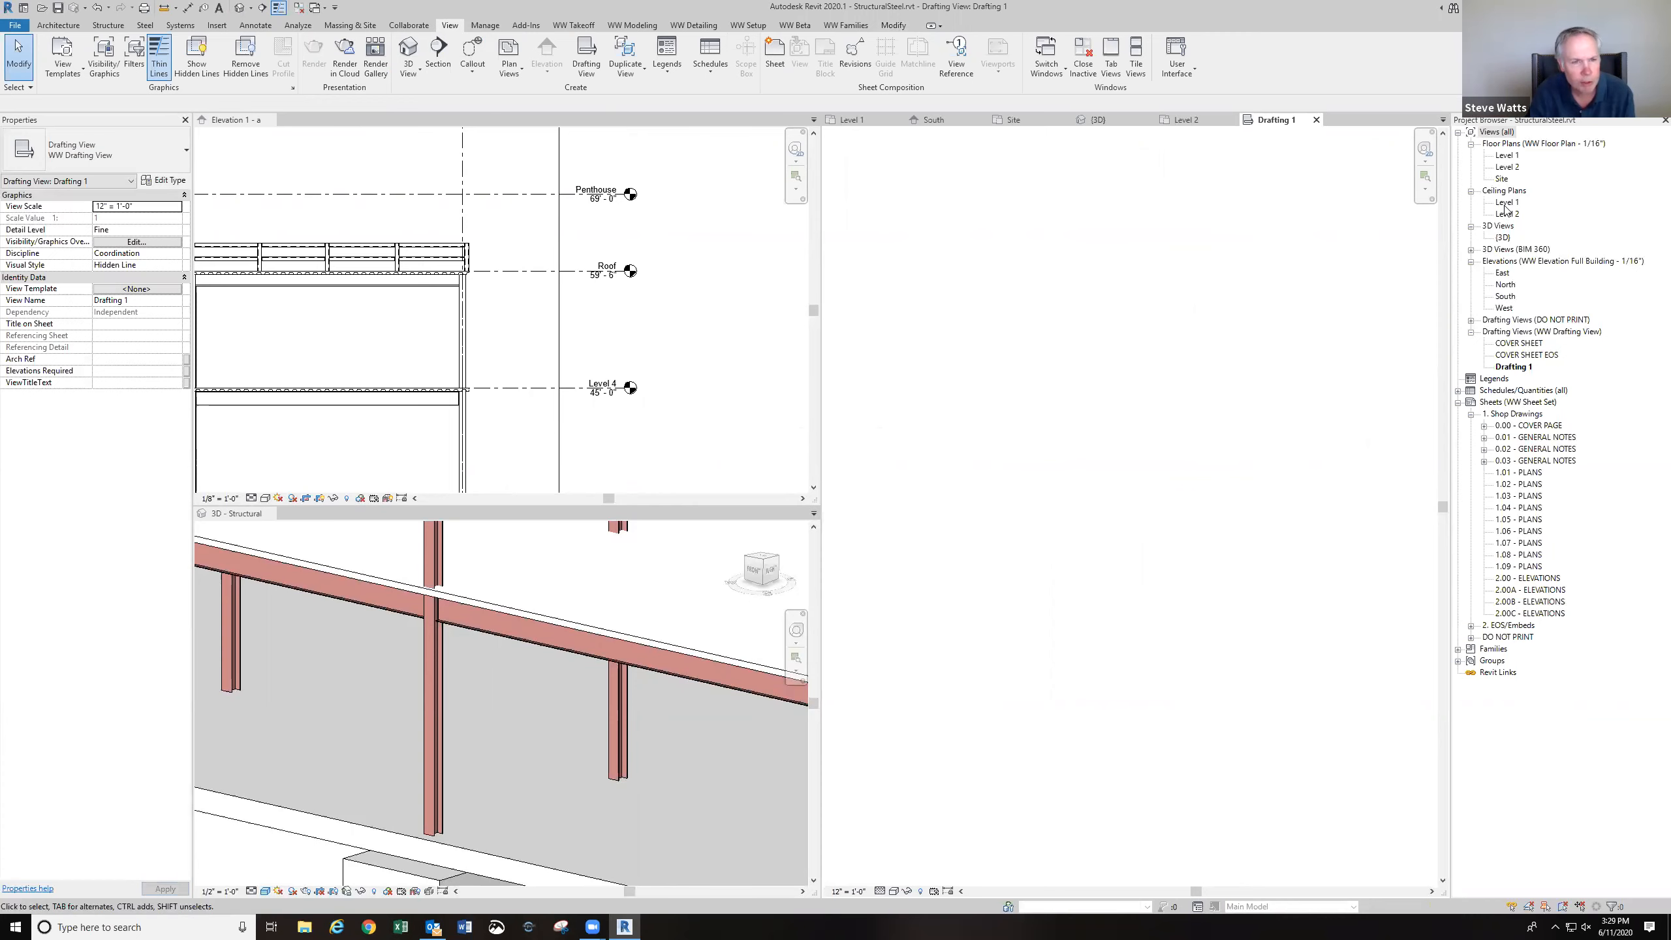
Open the {3D} view on the corner bay of the Level 2 framing.
{"action": "double_click", "coordinate": [1504, 238]}
{"action": "scroll", "coordinate": [1169, 478], "scroll_direction": "up", "scroll_amount": 3}
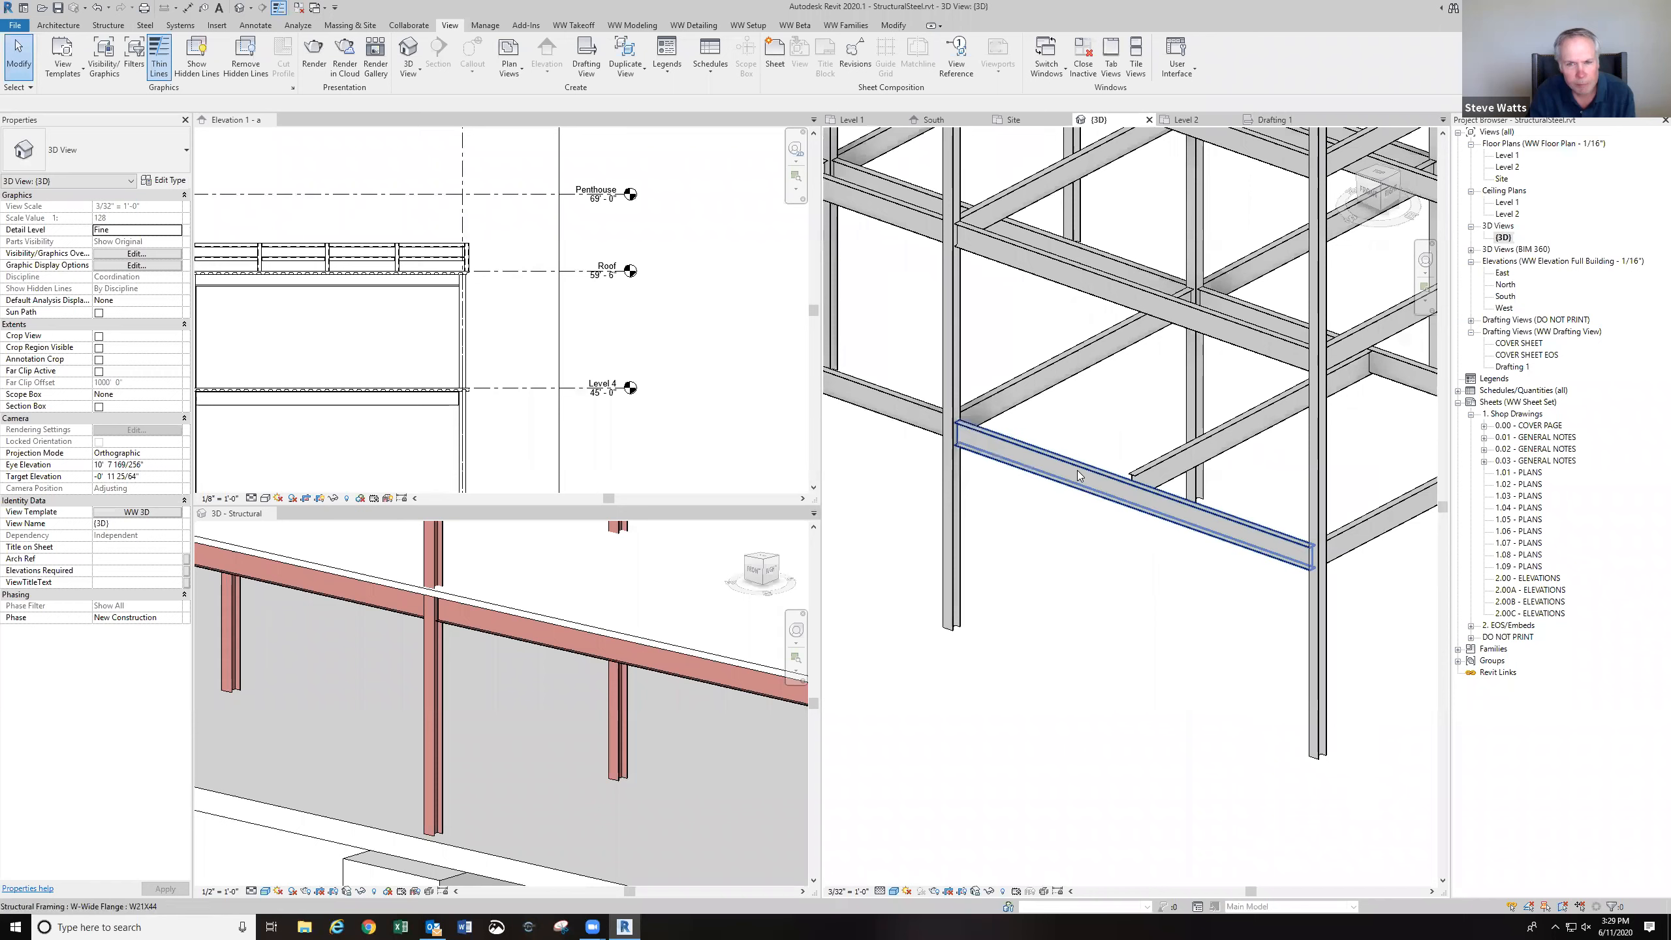
Try a 3' start level offset on the Level 2 girder in the corner bay.
{"action": "left_click", "coordinate": [1078, 464]}
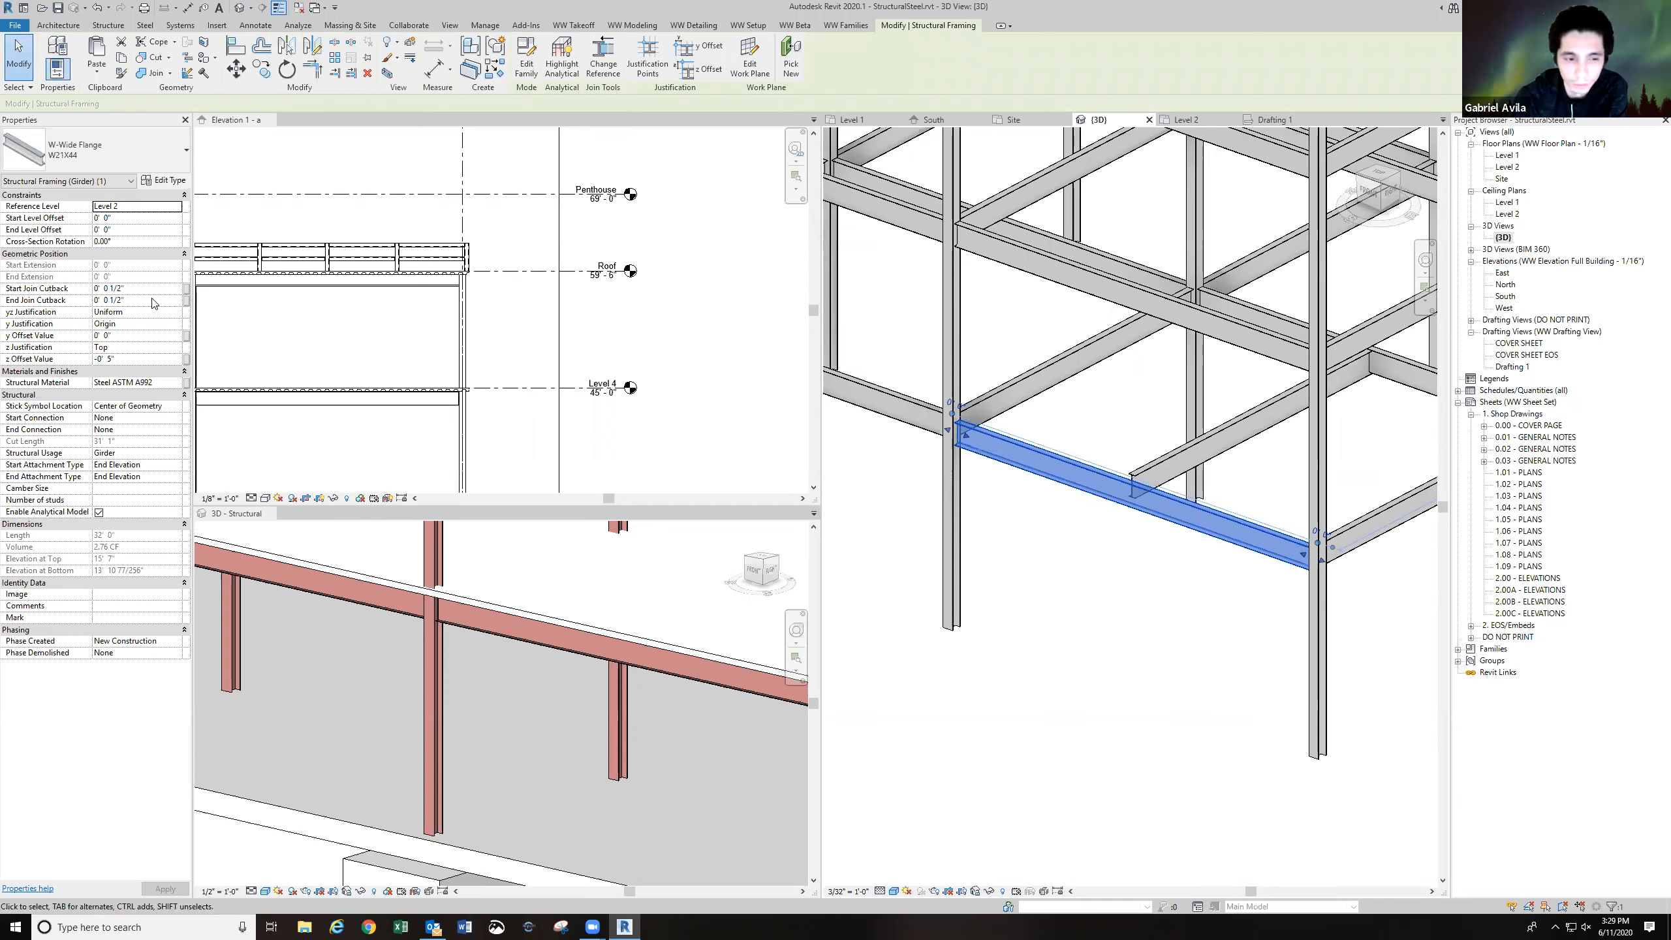
{"action": "double_click", "coordinate": [138, 222]}
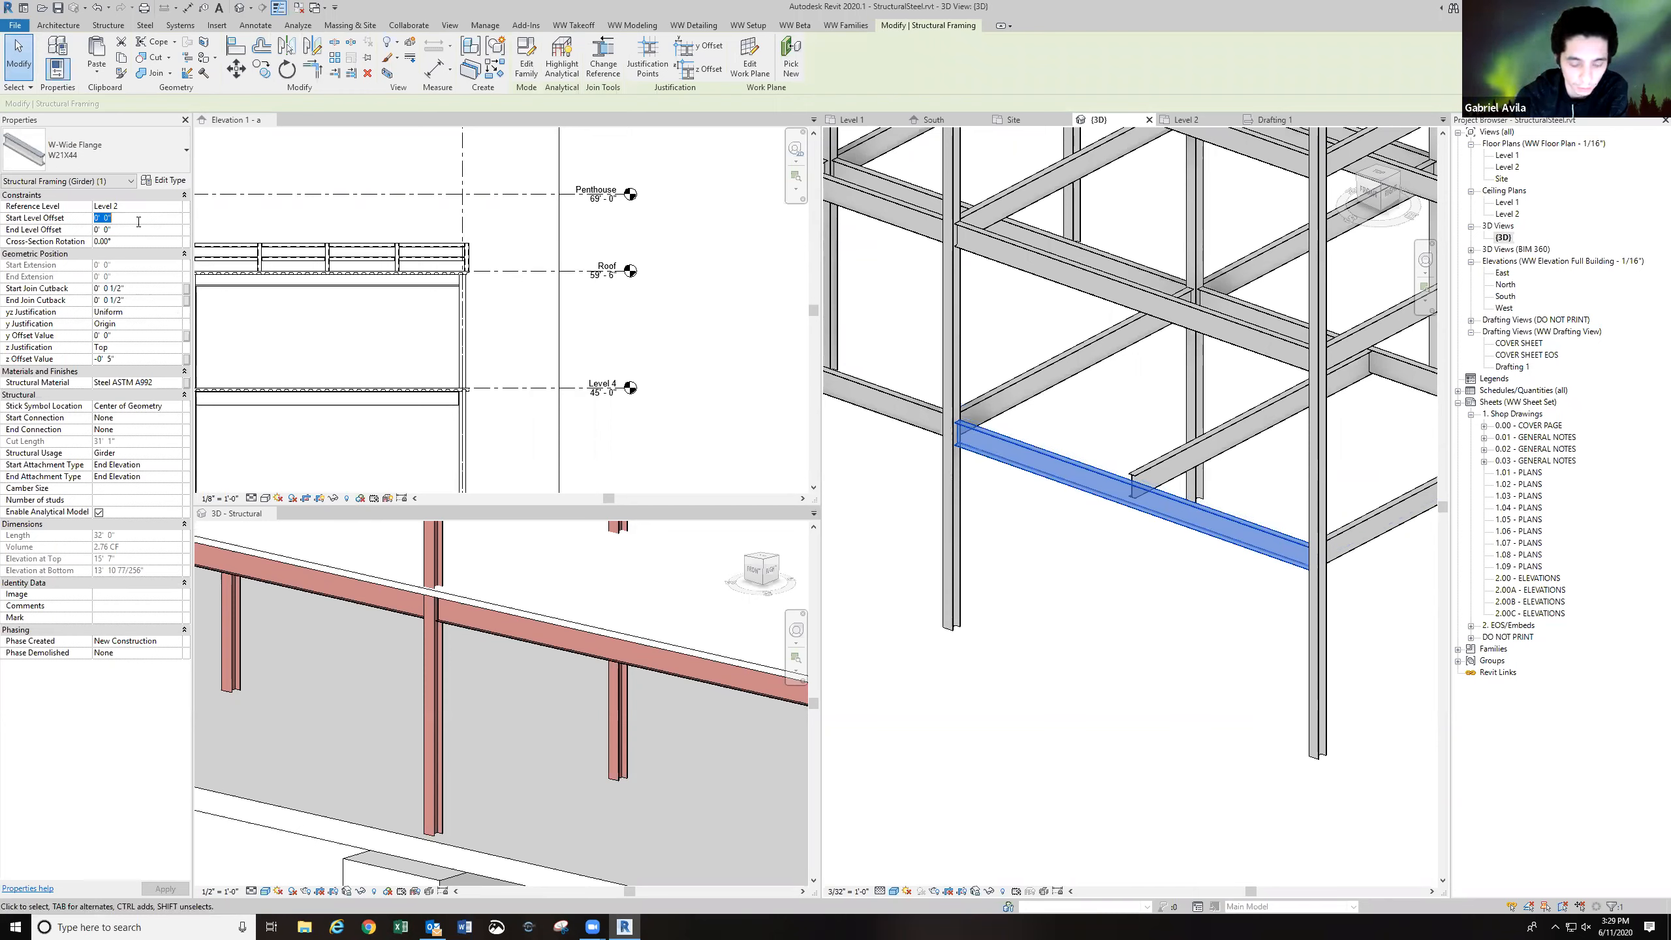
{"action": "type", "text": "3"}
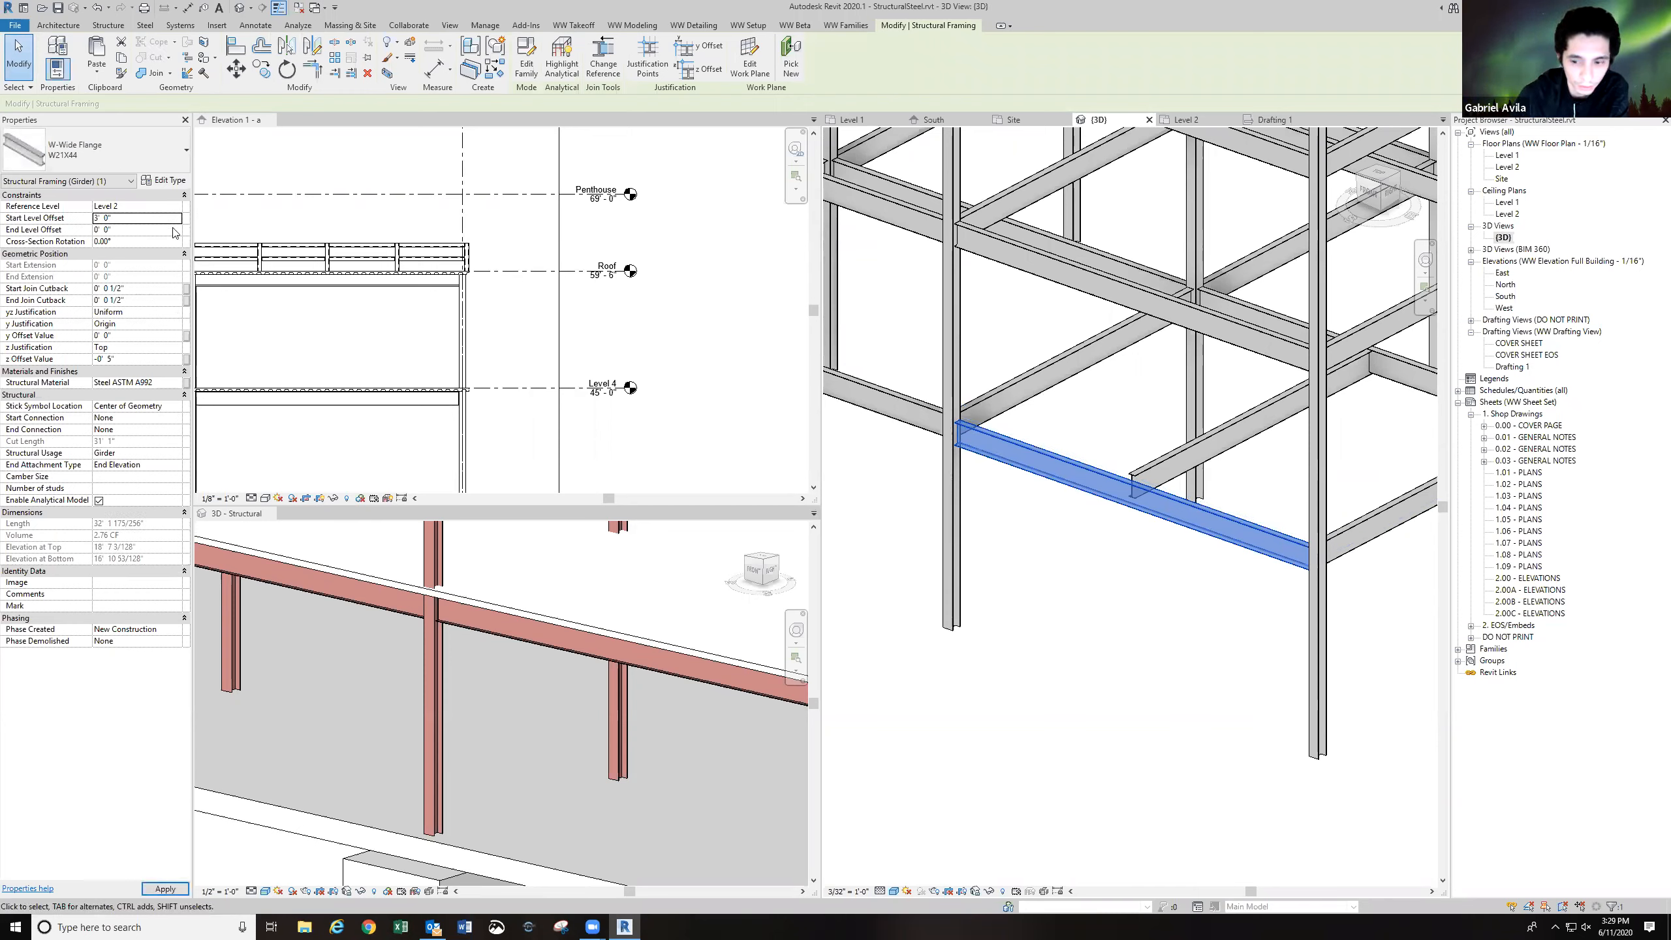
{"action": "left_click", "coordinate": [939, 505]}
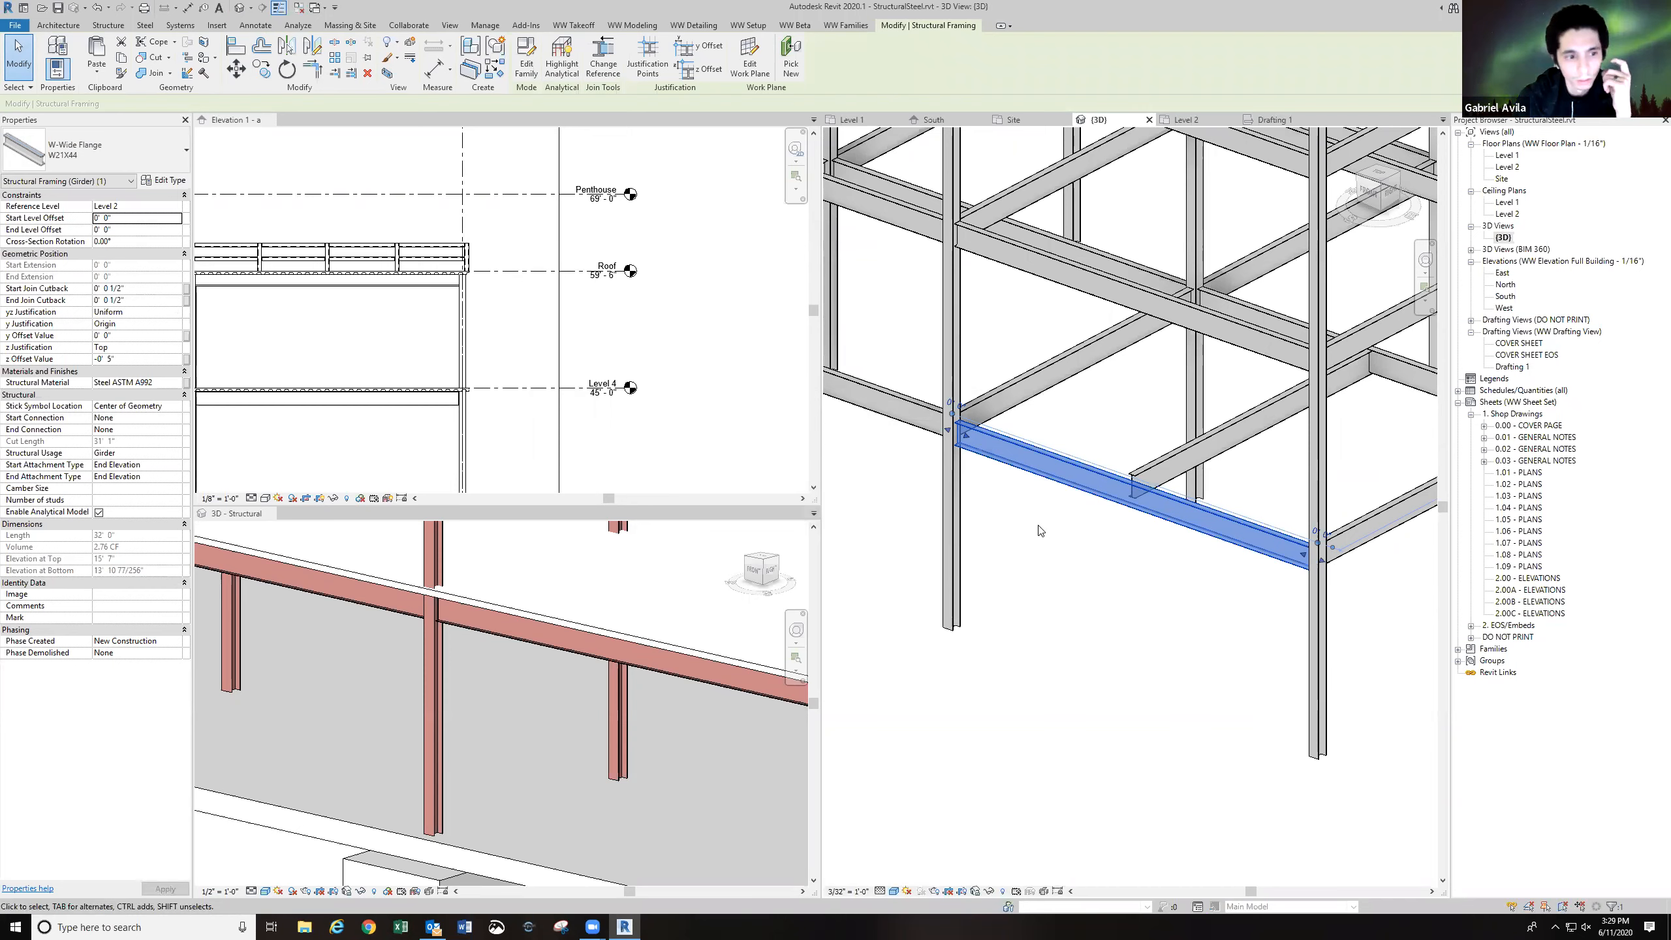
Try to rehost the corner bay's Level 2 girder with Pick New and the work plane's Pick a new host option.
{"action": "left_click", "coordinate": [789, 66]}
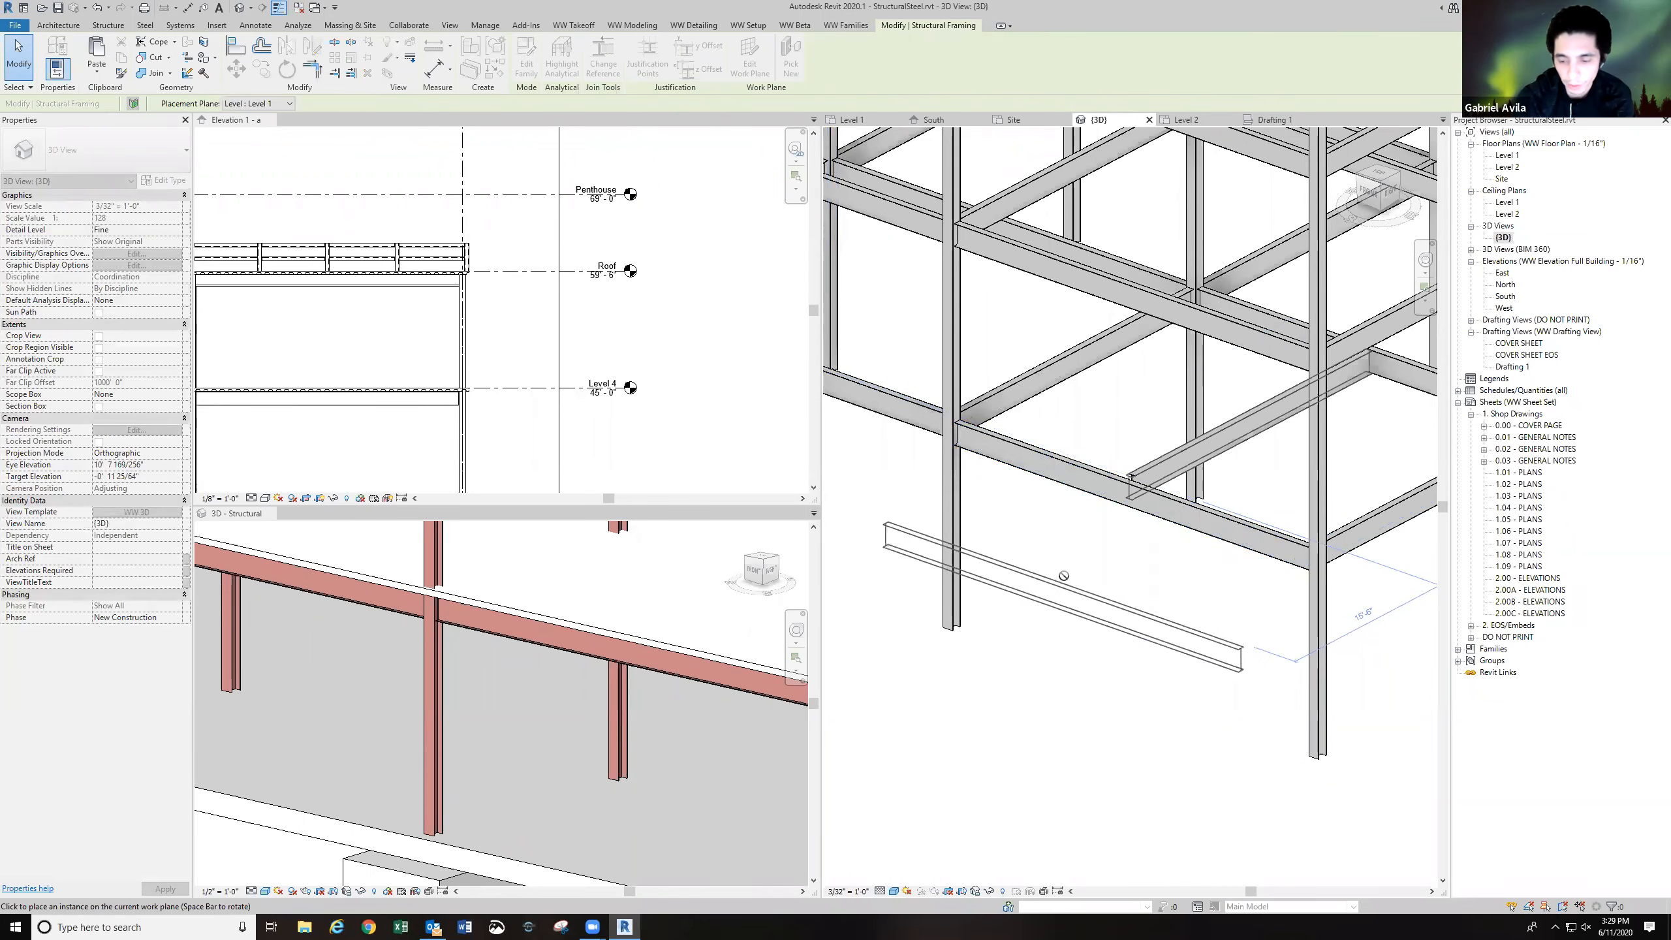
{"action": "left_click", "coordinate": [1063, 582]}
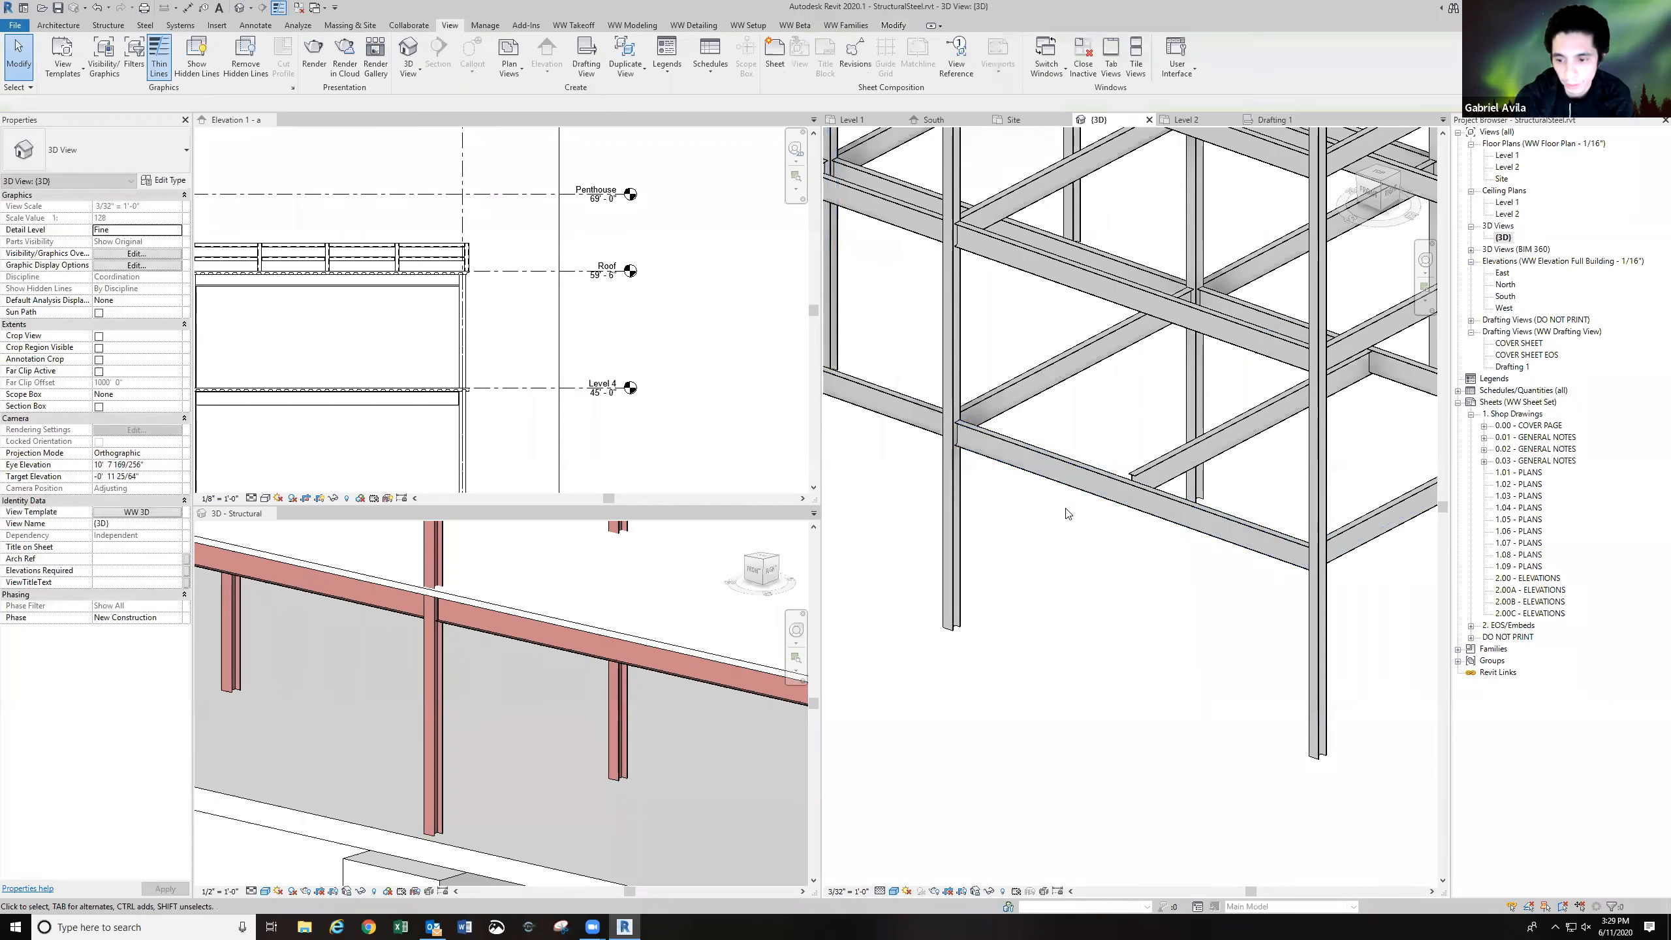
{"action": "left_click", "coordinate": [1069, 470]}
{"action": "left_click", "coordinate": [750, 62]}
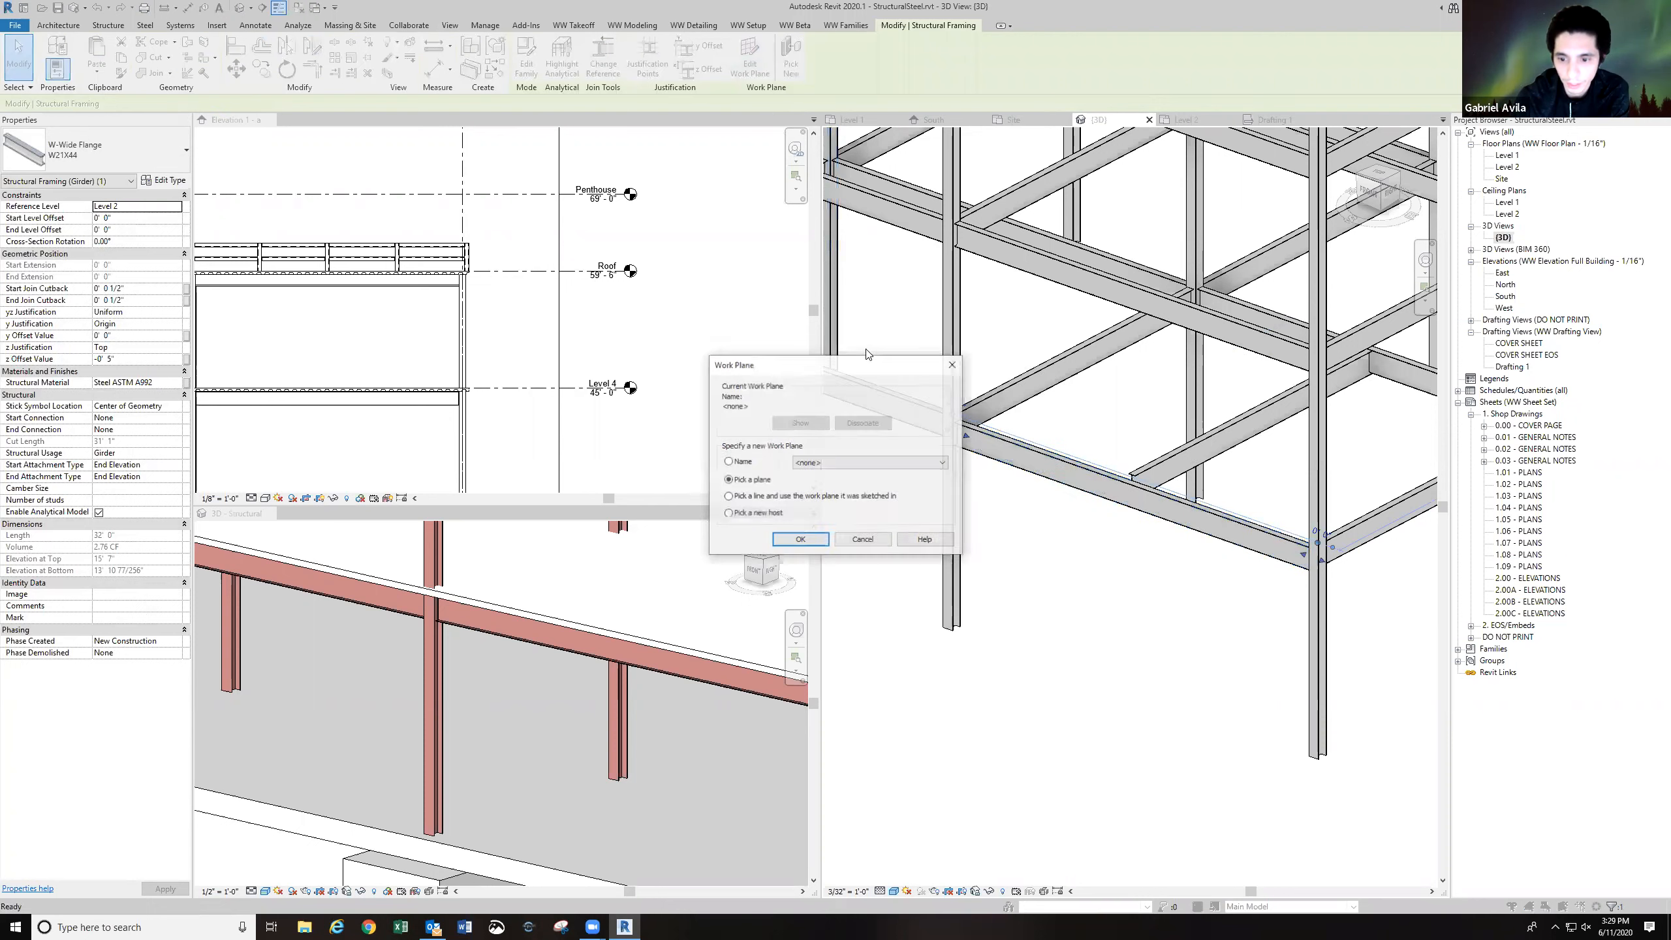
{"action": "left_click", "coordinate": [888, 463]}
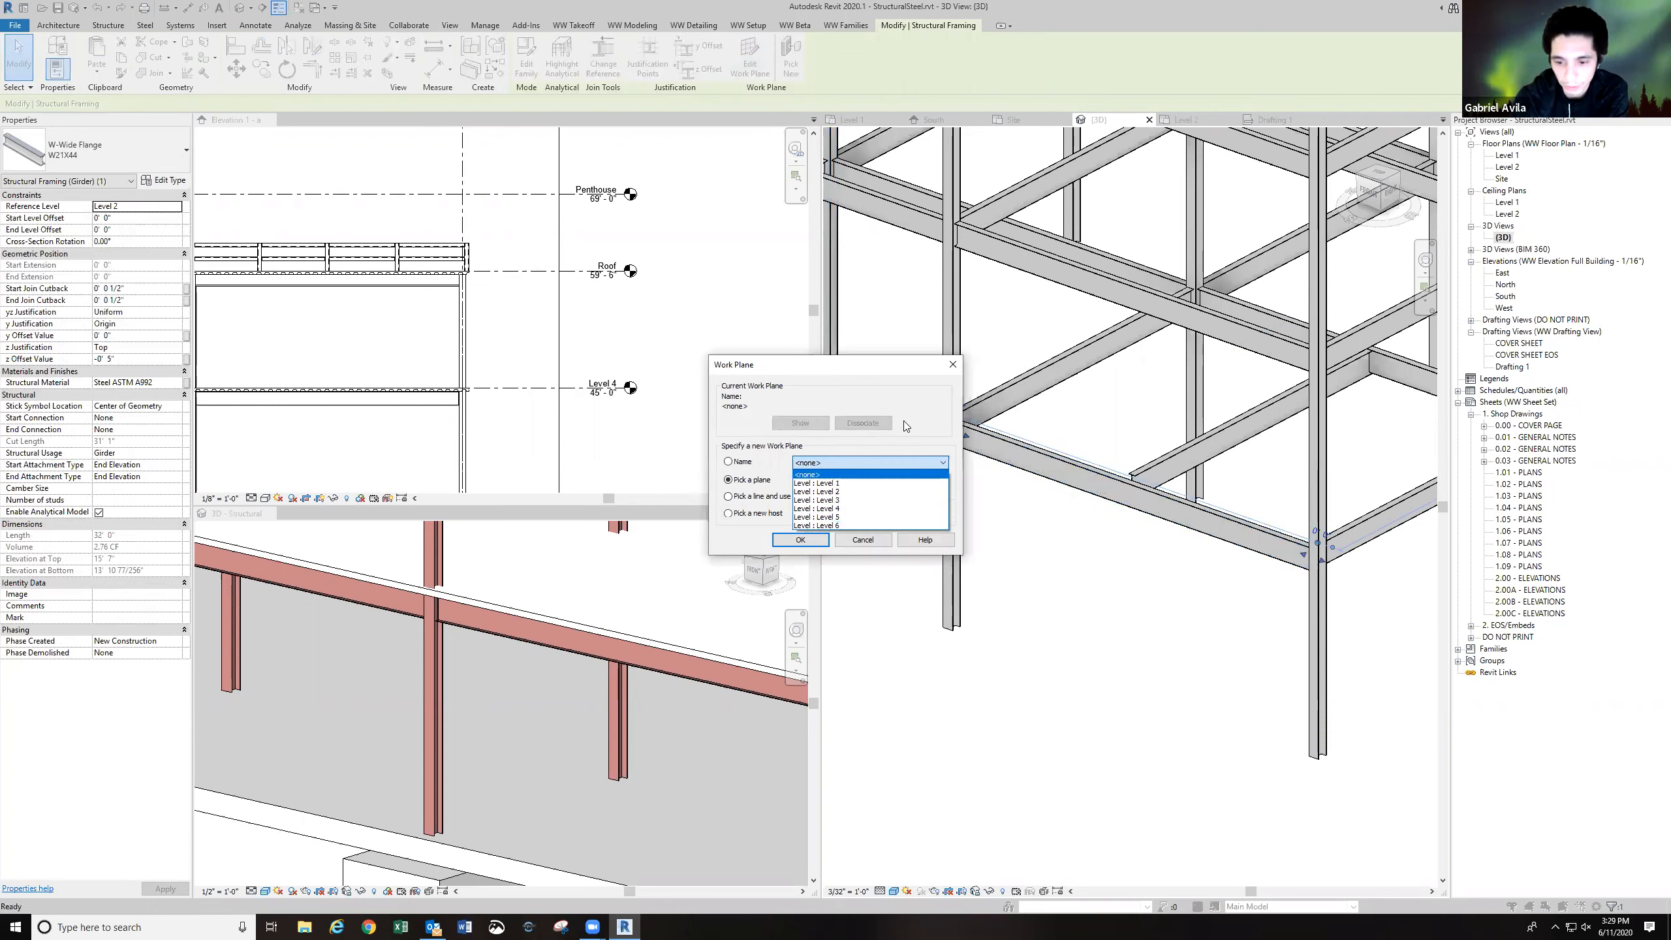
{"action": "left_click", "coordinate": [900, 440]}
{"action": "left_click", "coordinate": [753, 514]}
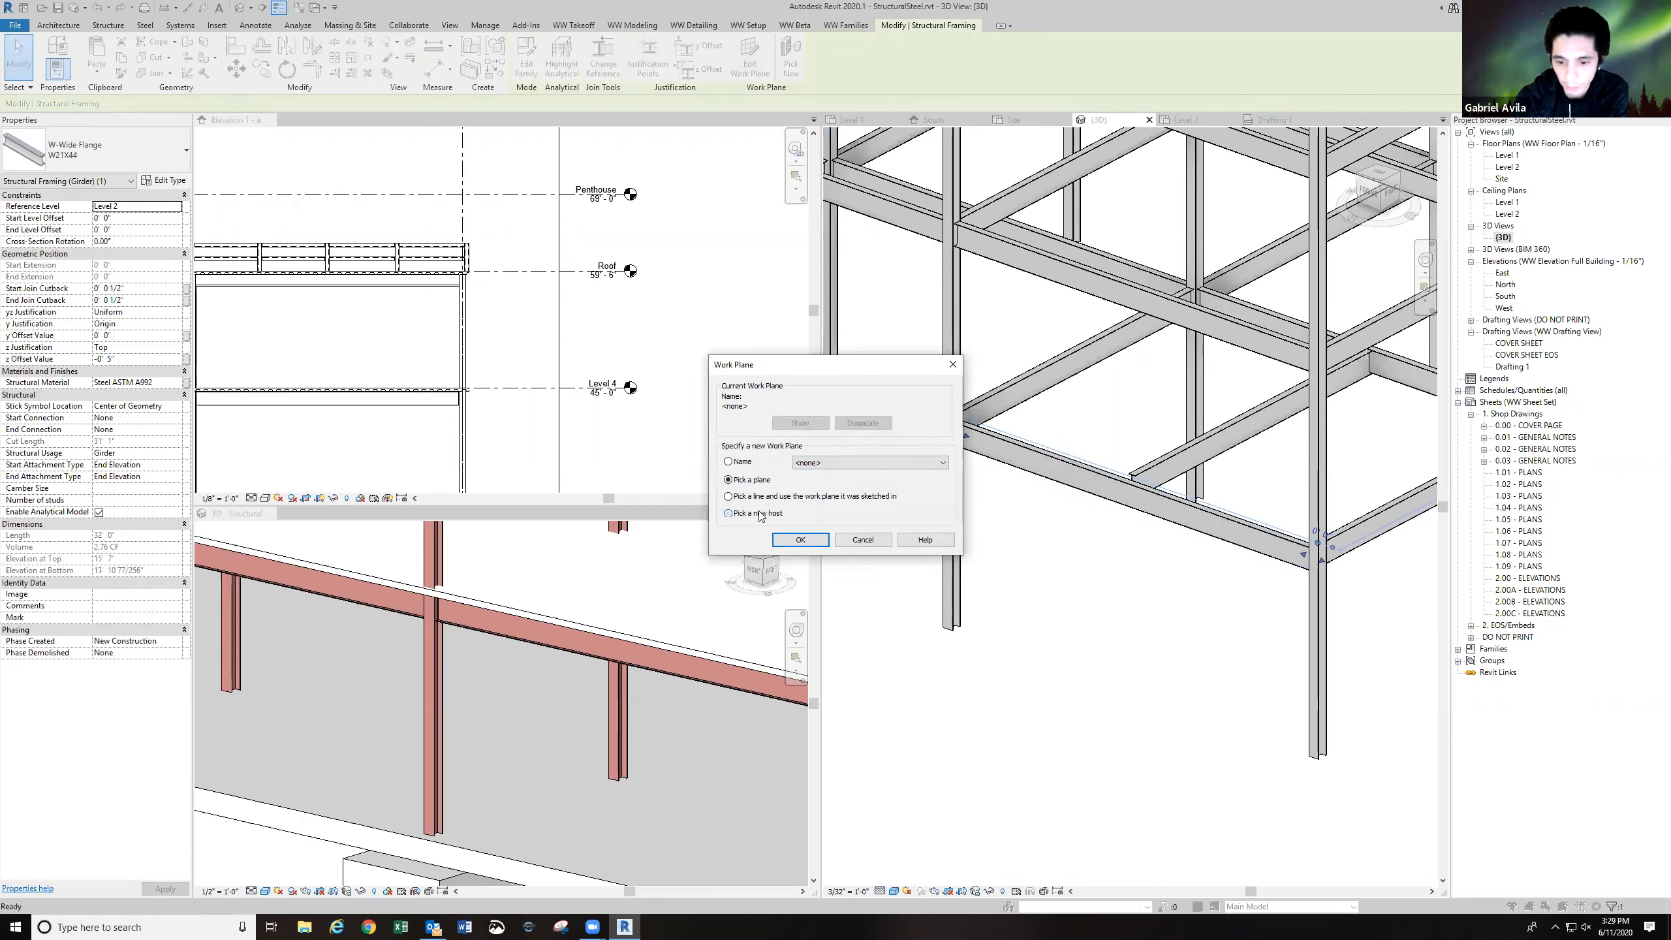
{"action": "left_click", "coordinate": [802, 539]}
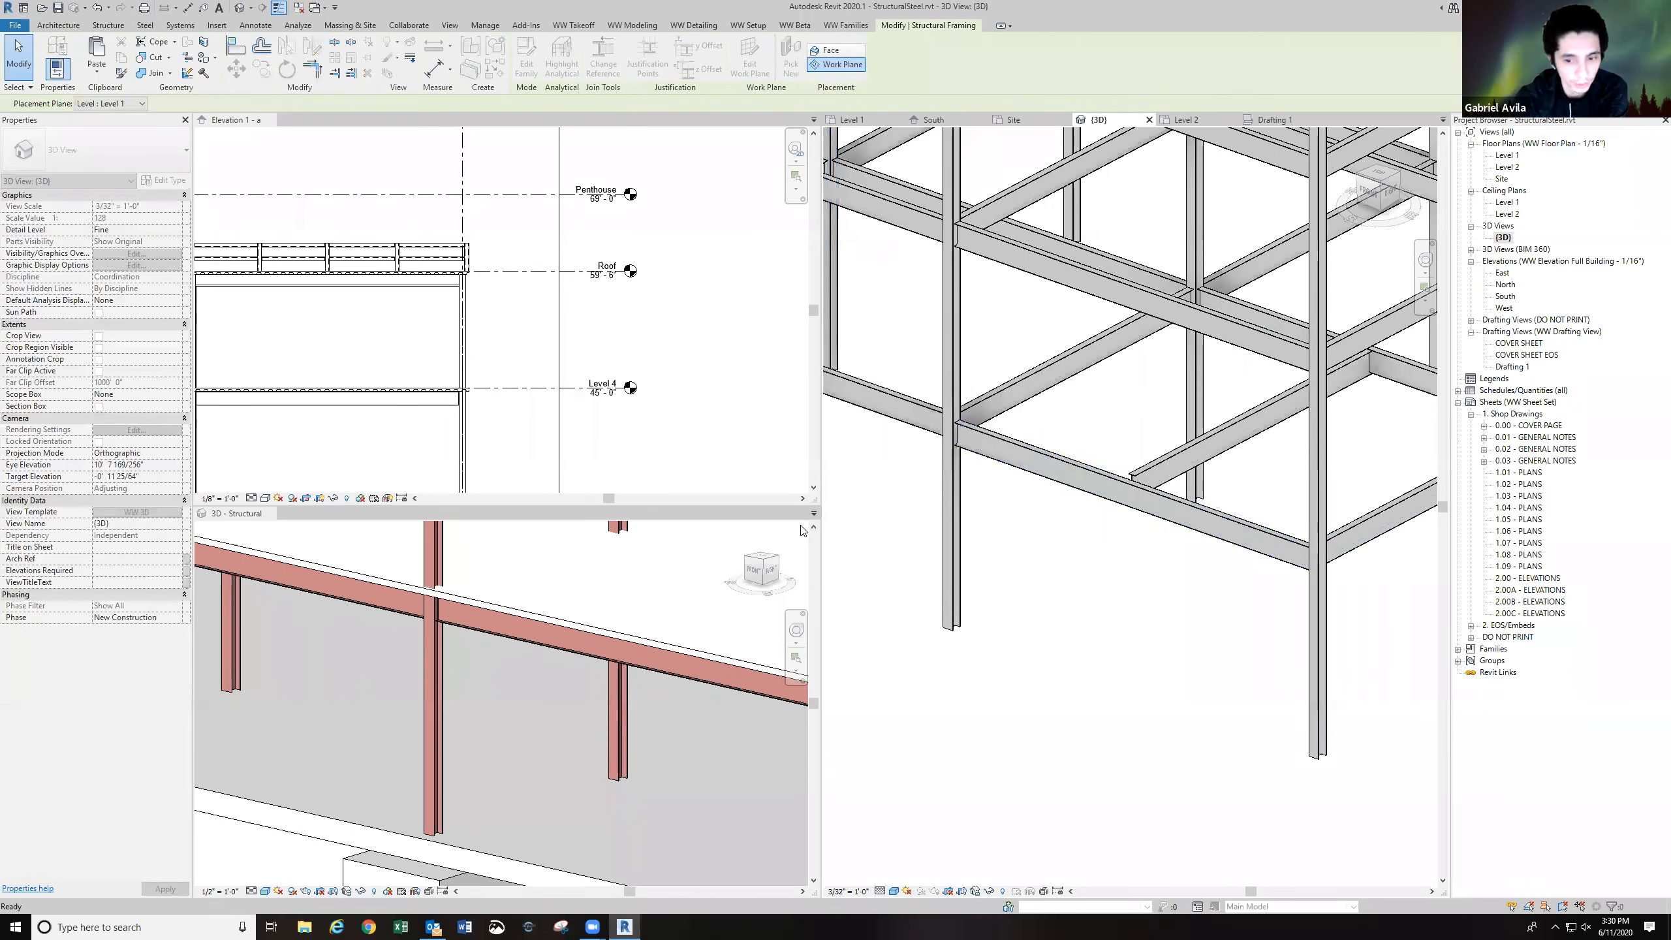
{"action": "key", "text": "Escape"}
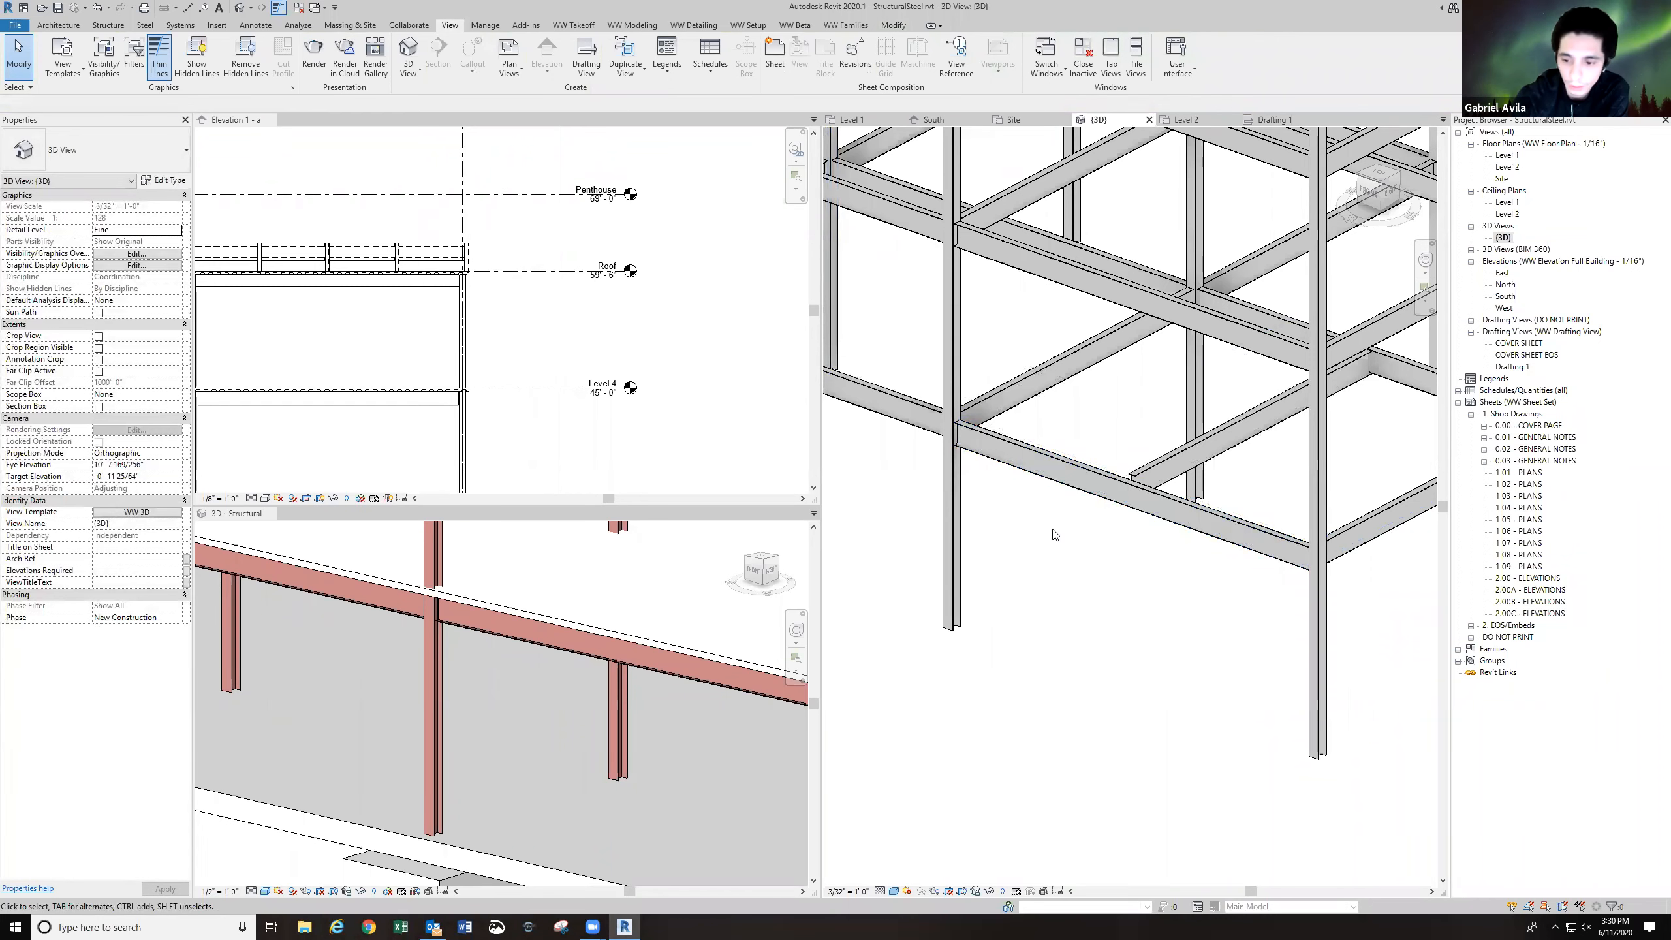
Switch the {3D} view to the front orientation and delete all beams above Level 2, keeping the columns.
{"action": "middle_click_drag", "start_coordinate": [1055, 527], "coordinate": [1077, 526], "text": "shift"}
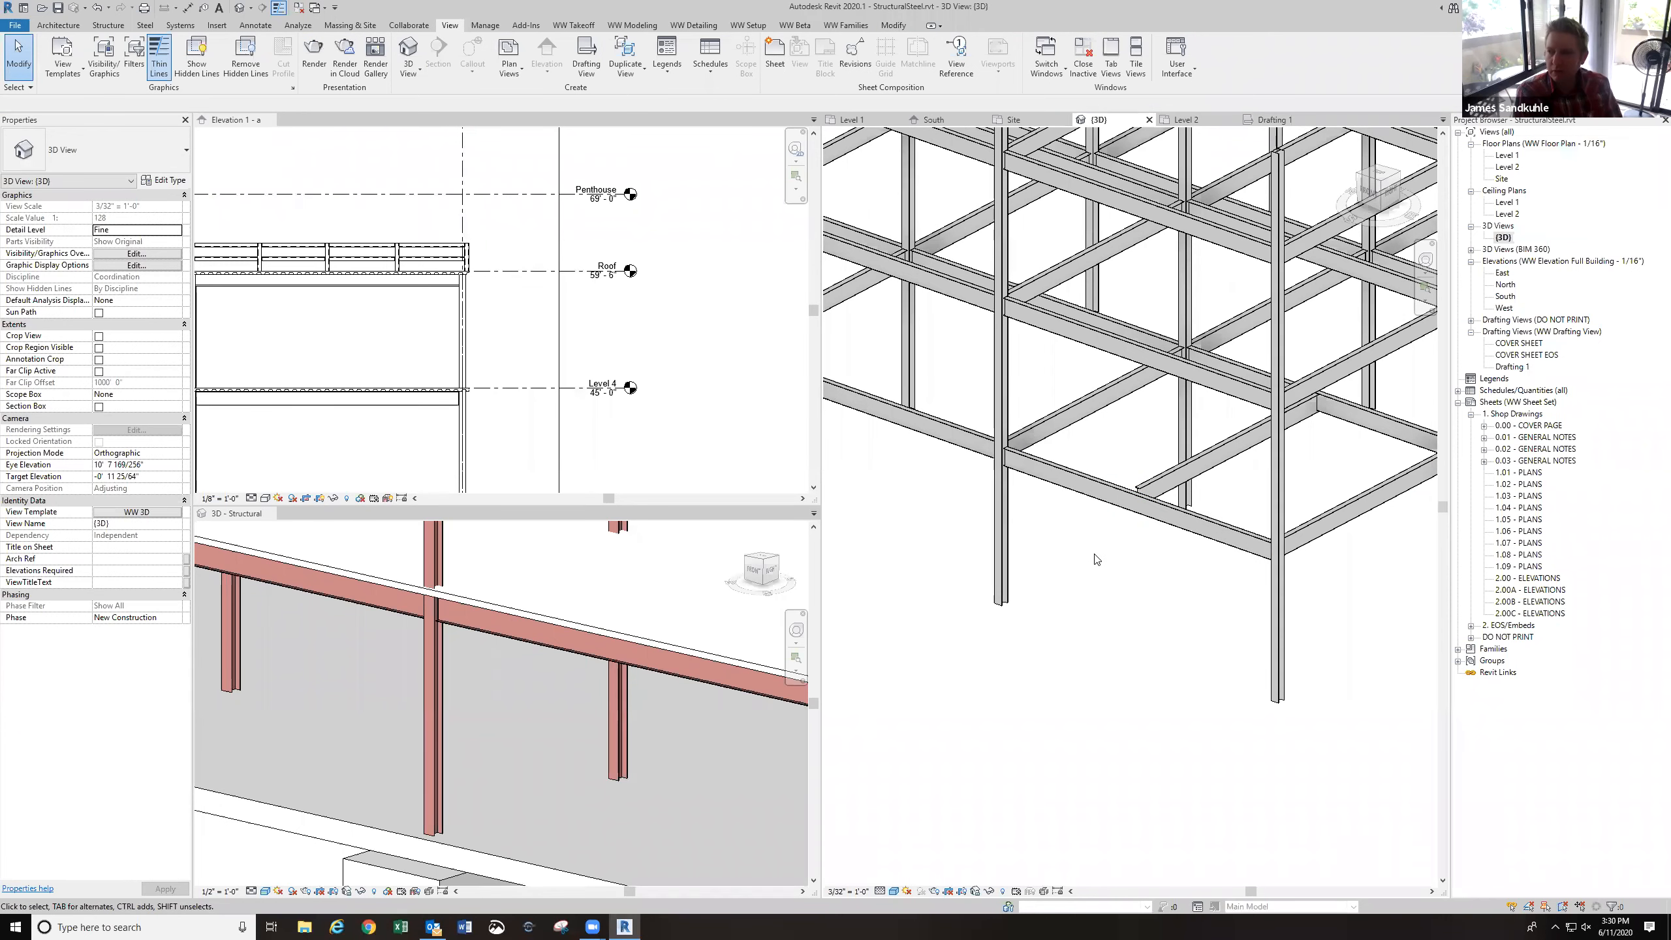
{"action": "middle_click_drag", "start_coordinate": [1097, 558], "coordinate": [1138, 554]}
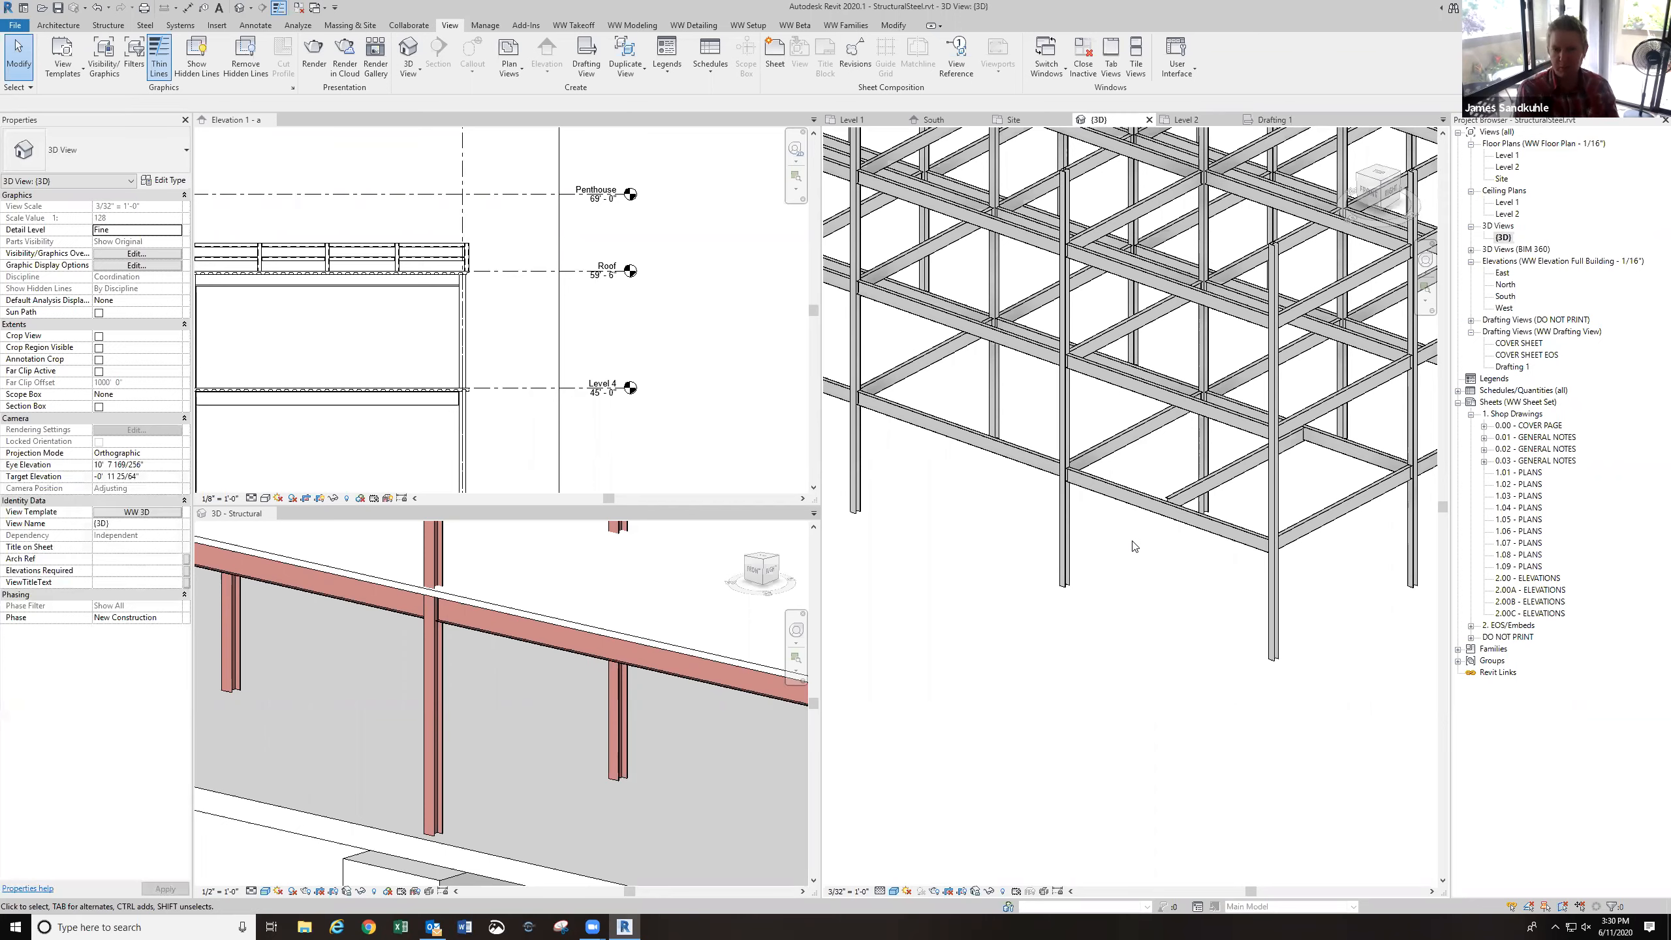
{"action": "scroll", "coordinate": [1135, 546], "scroll_direction": "down", "scroll_amount": 5}
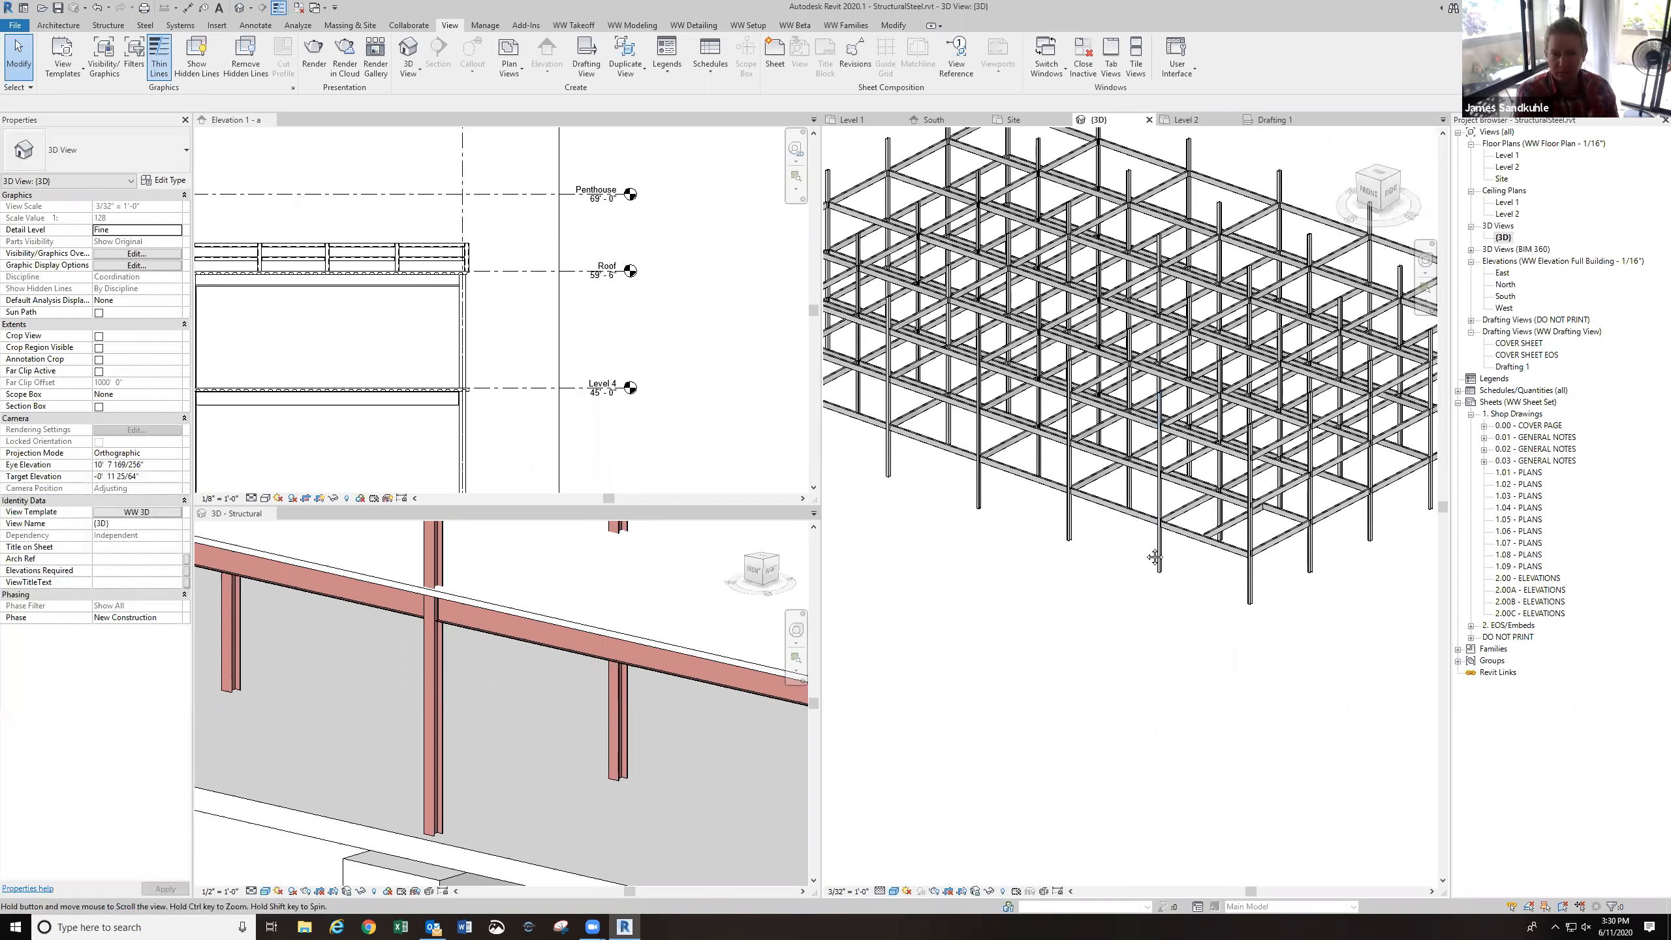
{"action": "left_click", "coordinate": [1368, 192]}
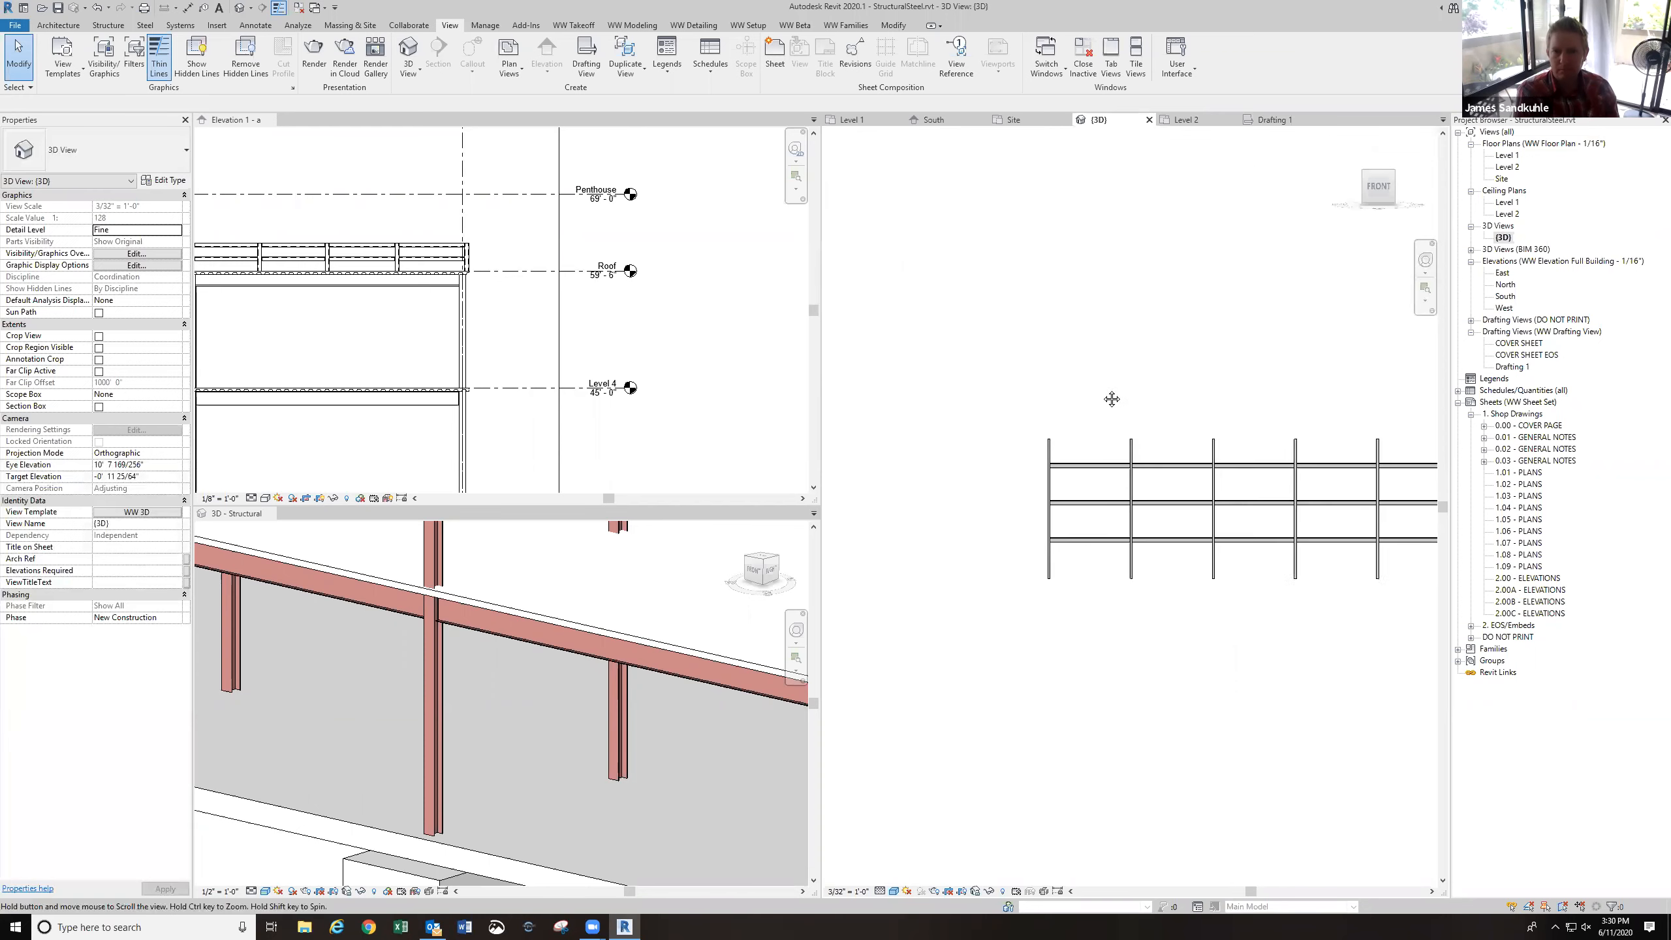
{"action": "middle_click_drag", "start_coordinate": [1111, 399], "coordinate": [946, 397]}
{"action": "left_click_drag", "start_coordinate": [862, 456], "coordinate": [1383, 511]}
{"action": "key", "text": "Delete"}
Select all the Level 2 beams and create a model group from them named 2nd Level Steel.
{"action": "left_click_drag", "start_coordinate": [858, 515], "coordinate": [1397, 557]}
{"action": "middle_click_drag", "start_coordinate": [1179, 485], "coordinate": [1090, 508], "text": "shift"}
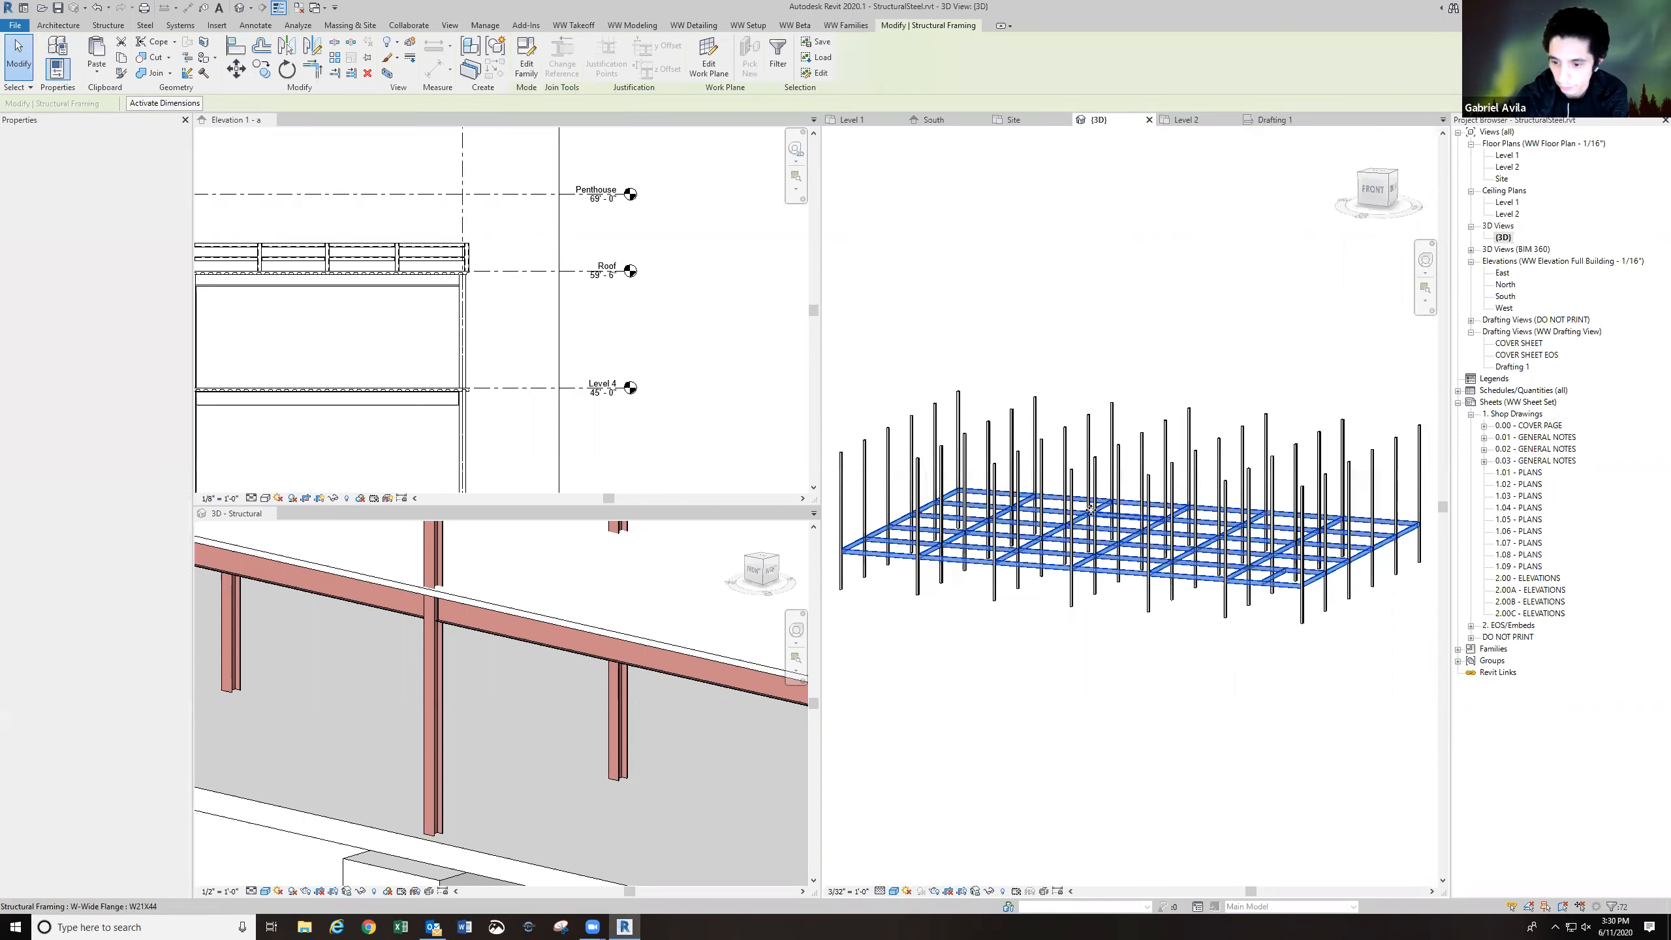
{"action": "left_click", "coordinate": [495, 48]}
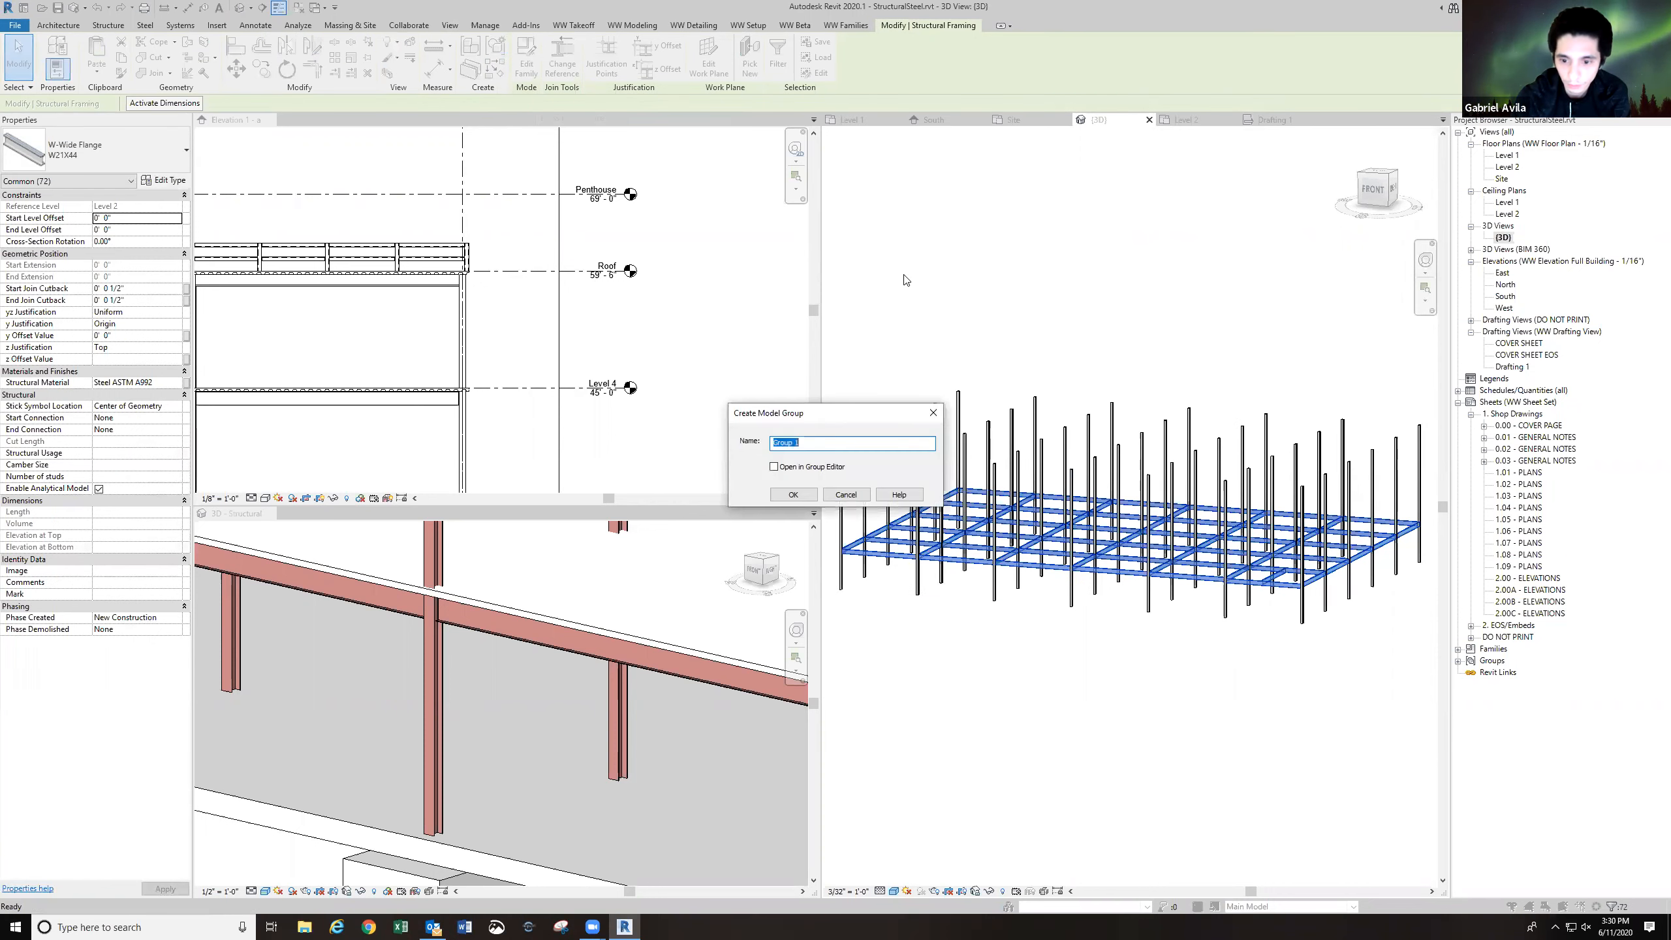
{"action": "type", "text": "2nD"}
{"action": "key", "text": "BackSpace"}
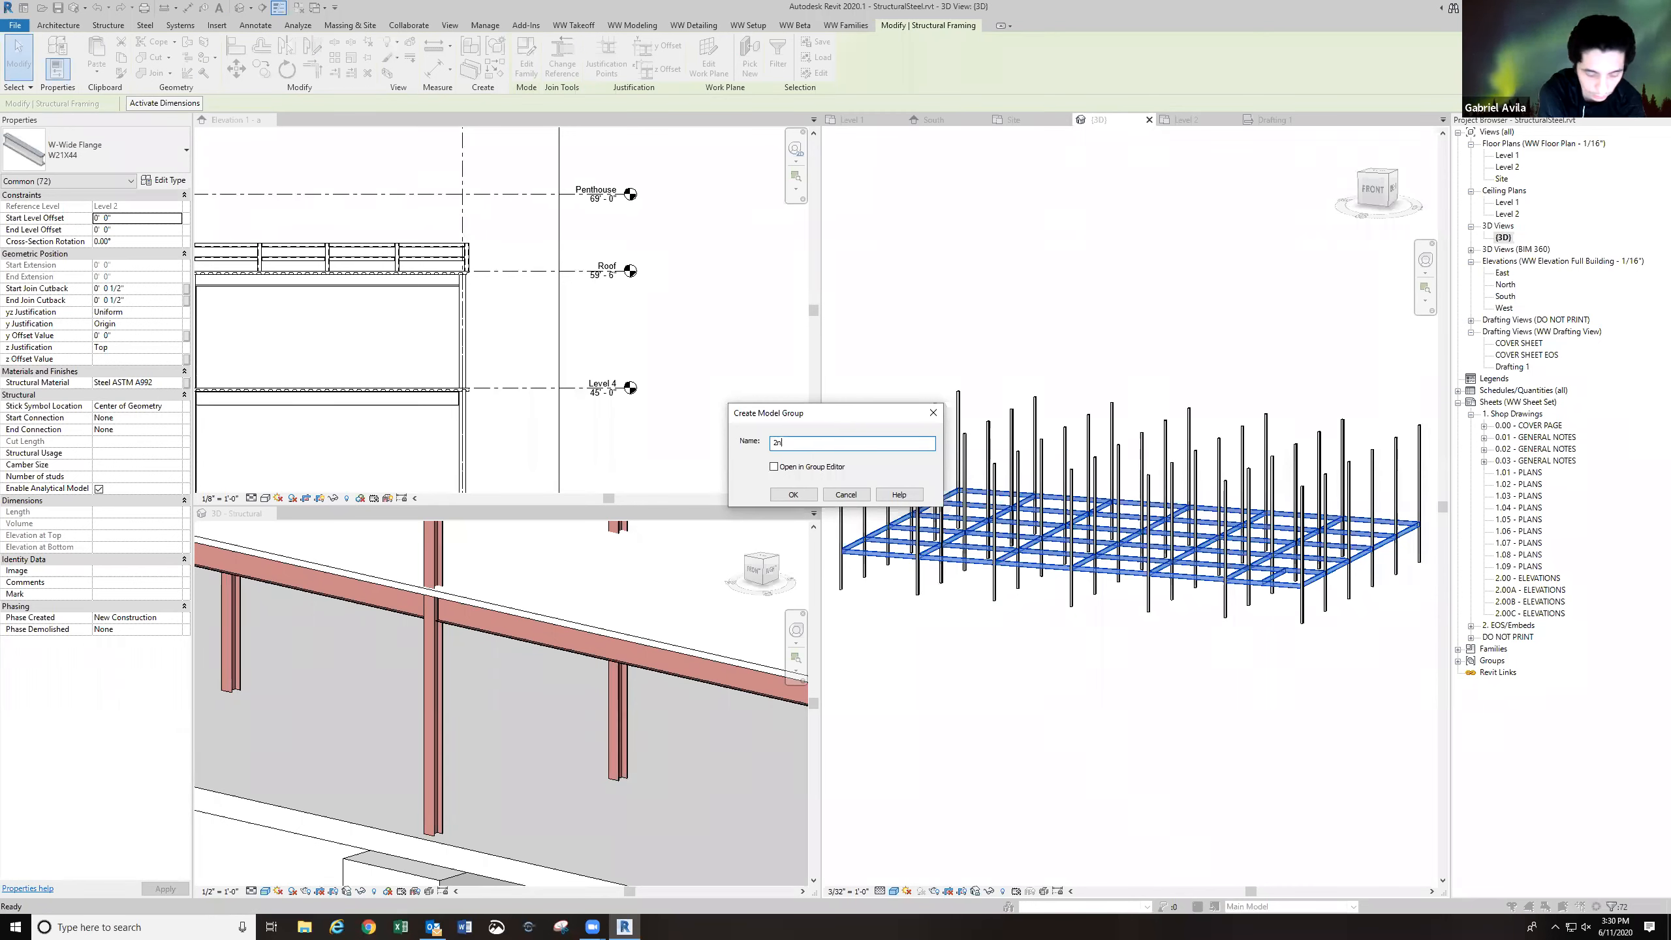
{"action": "type", "text": "LEv"}
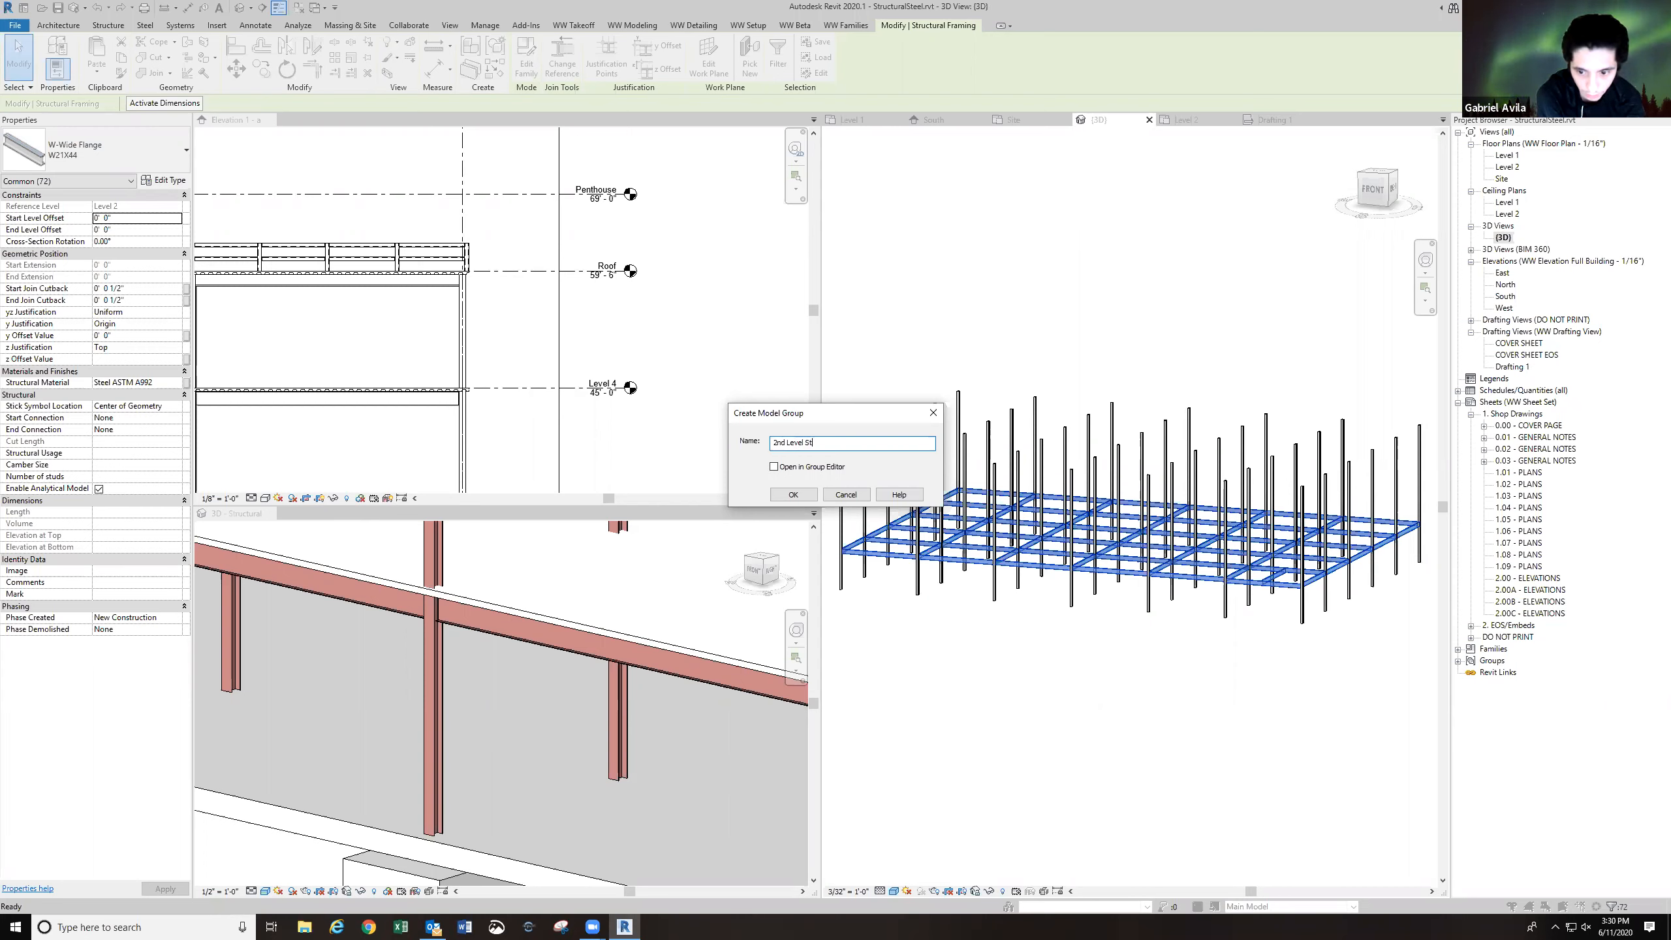
{"action": "key", "text": "Return"}
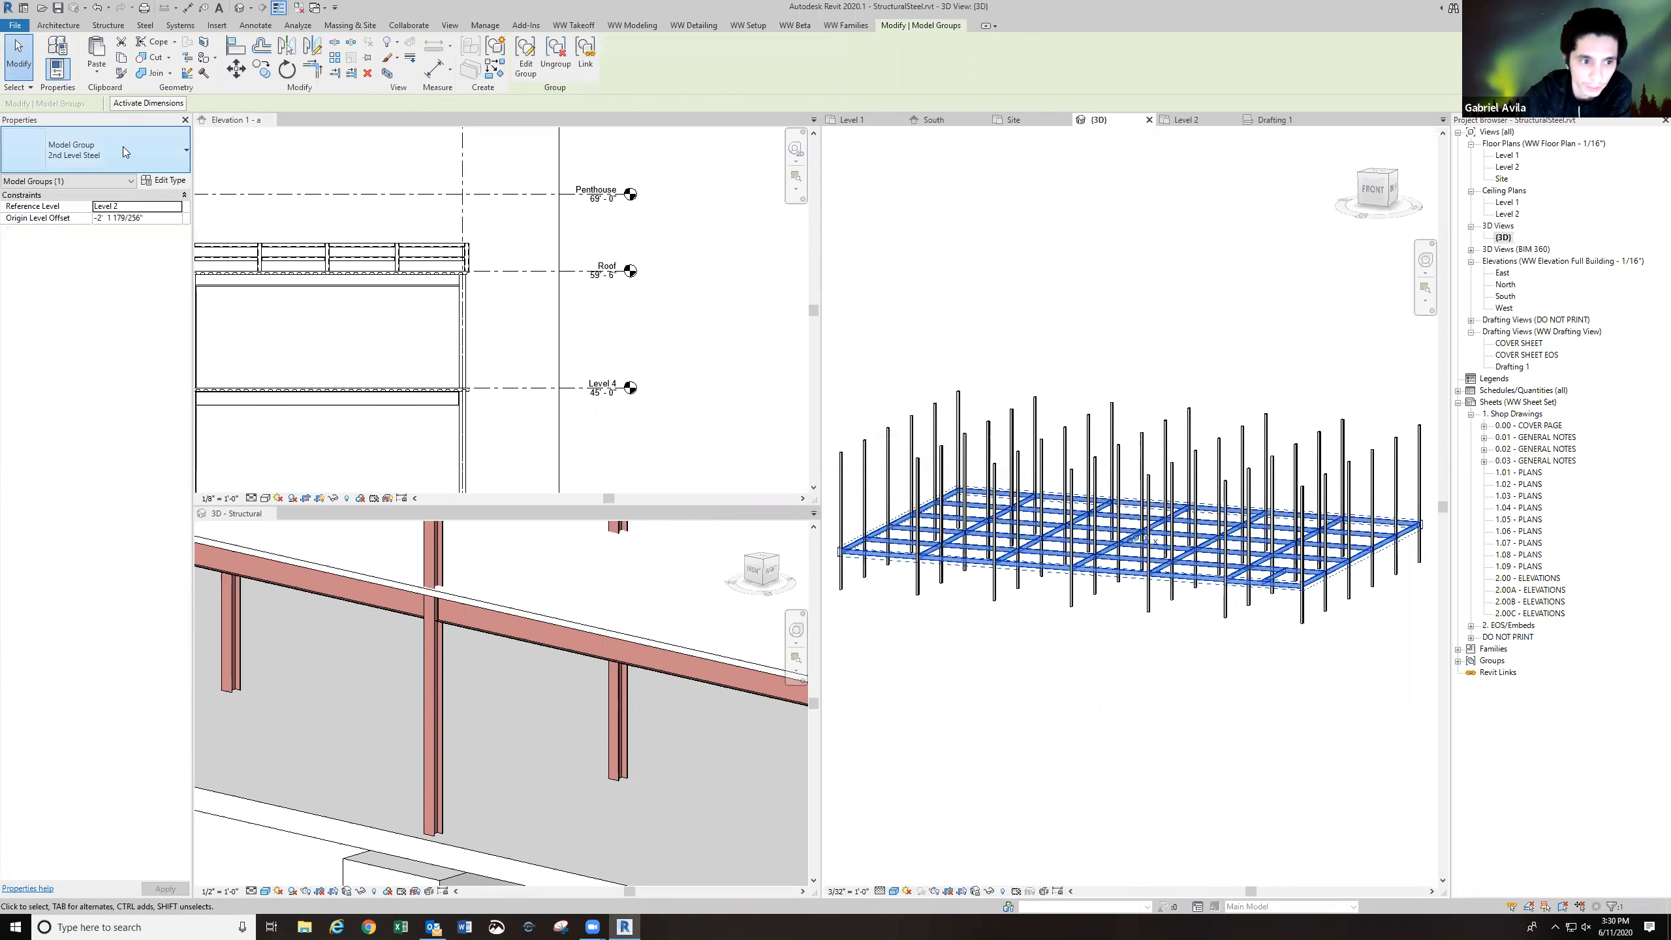
Paste the copied 2nd Level Steel group aligned to Level 3 and Level 4.
{"action": "left_click", "coordinate": [97, 70]}
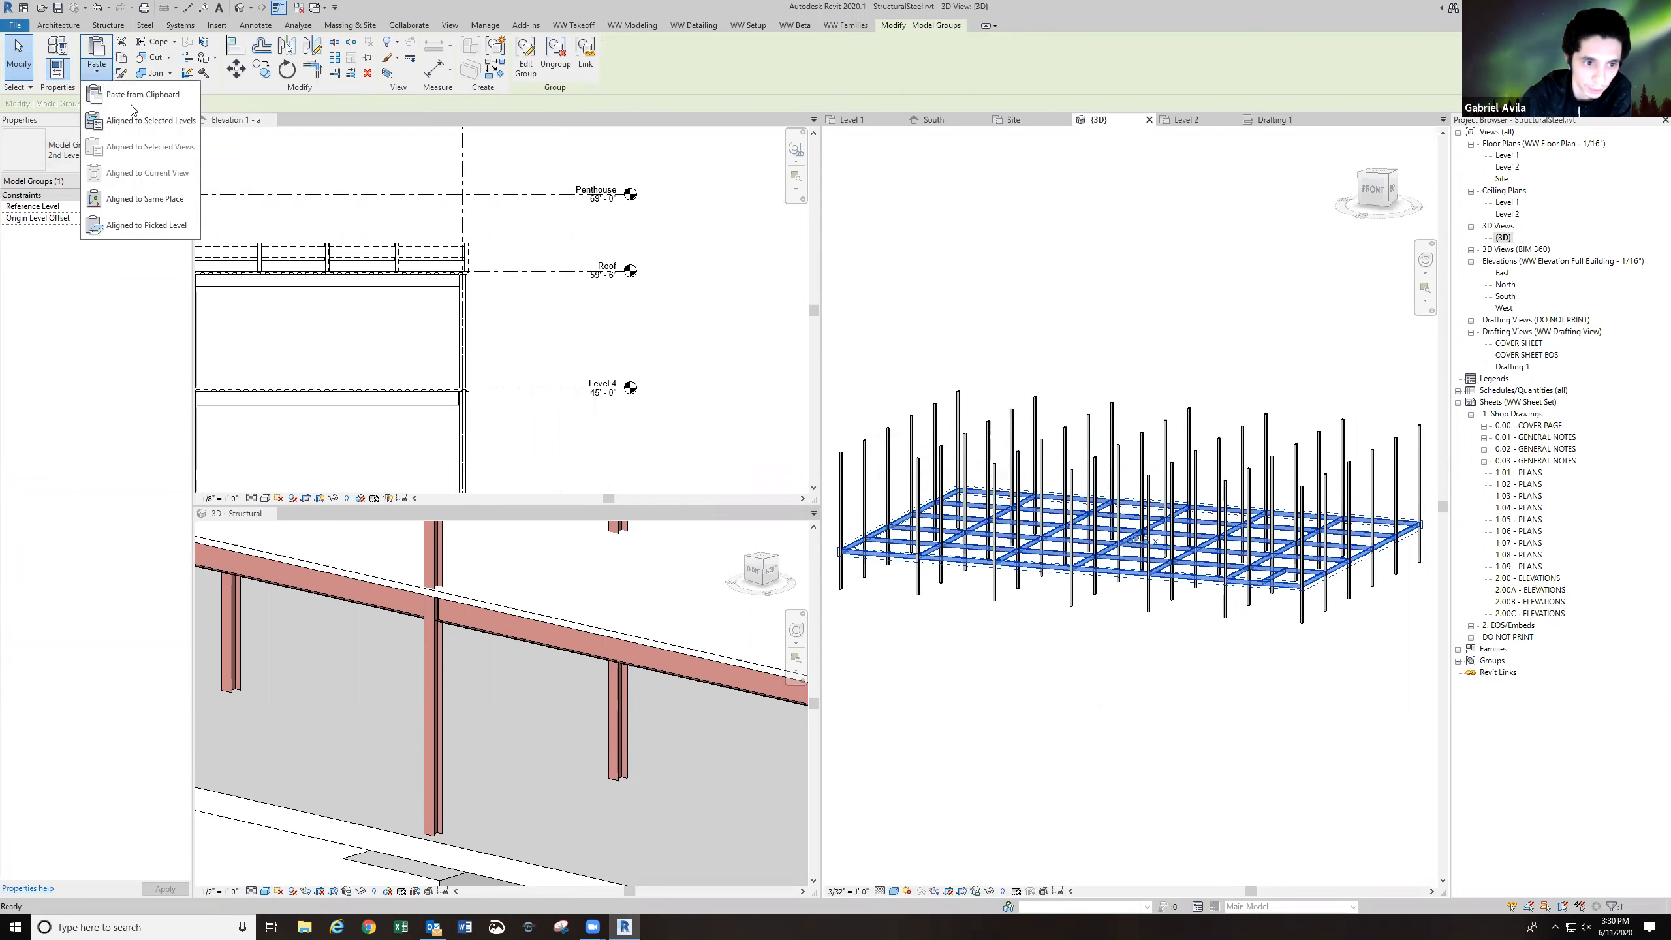
{"action": "left_click", "coordinate": [152, 116]}
{"action": "left_click_drag", "start_coordinate": [788, 393], "coordinate": [789, 401]}
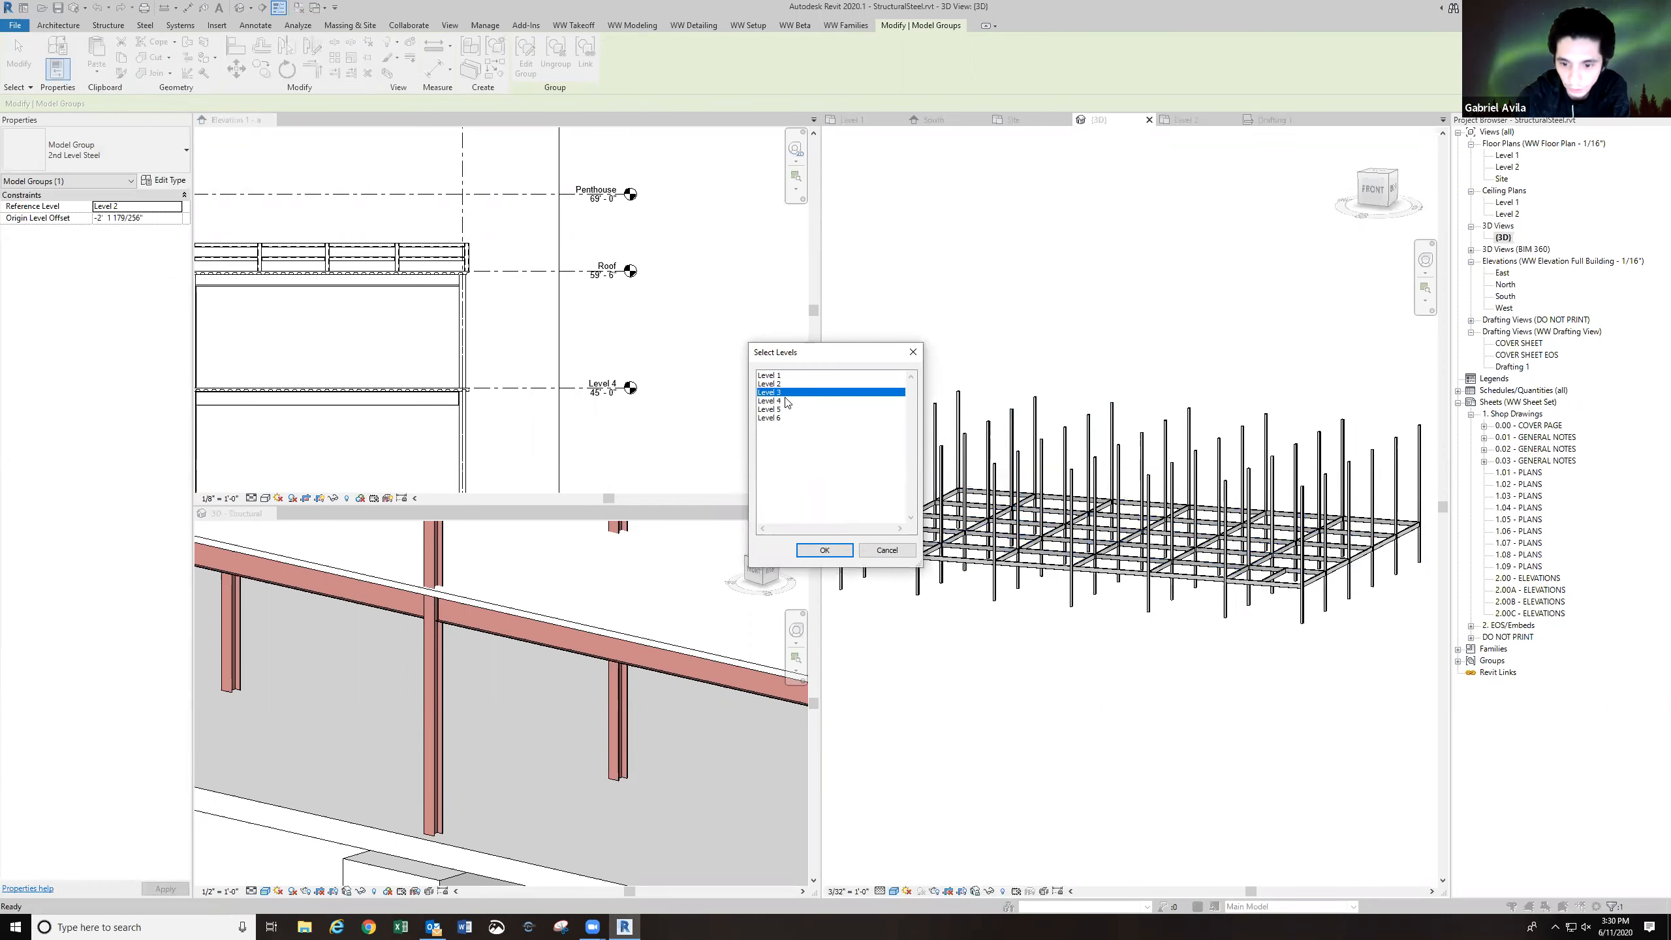
{"action": "left_click", "coordinate": [824, 549]}
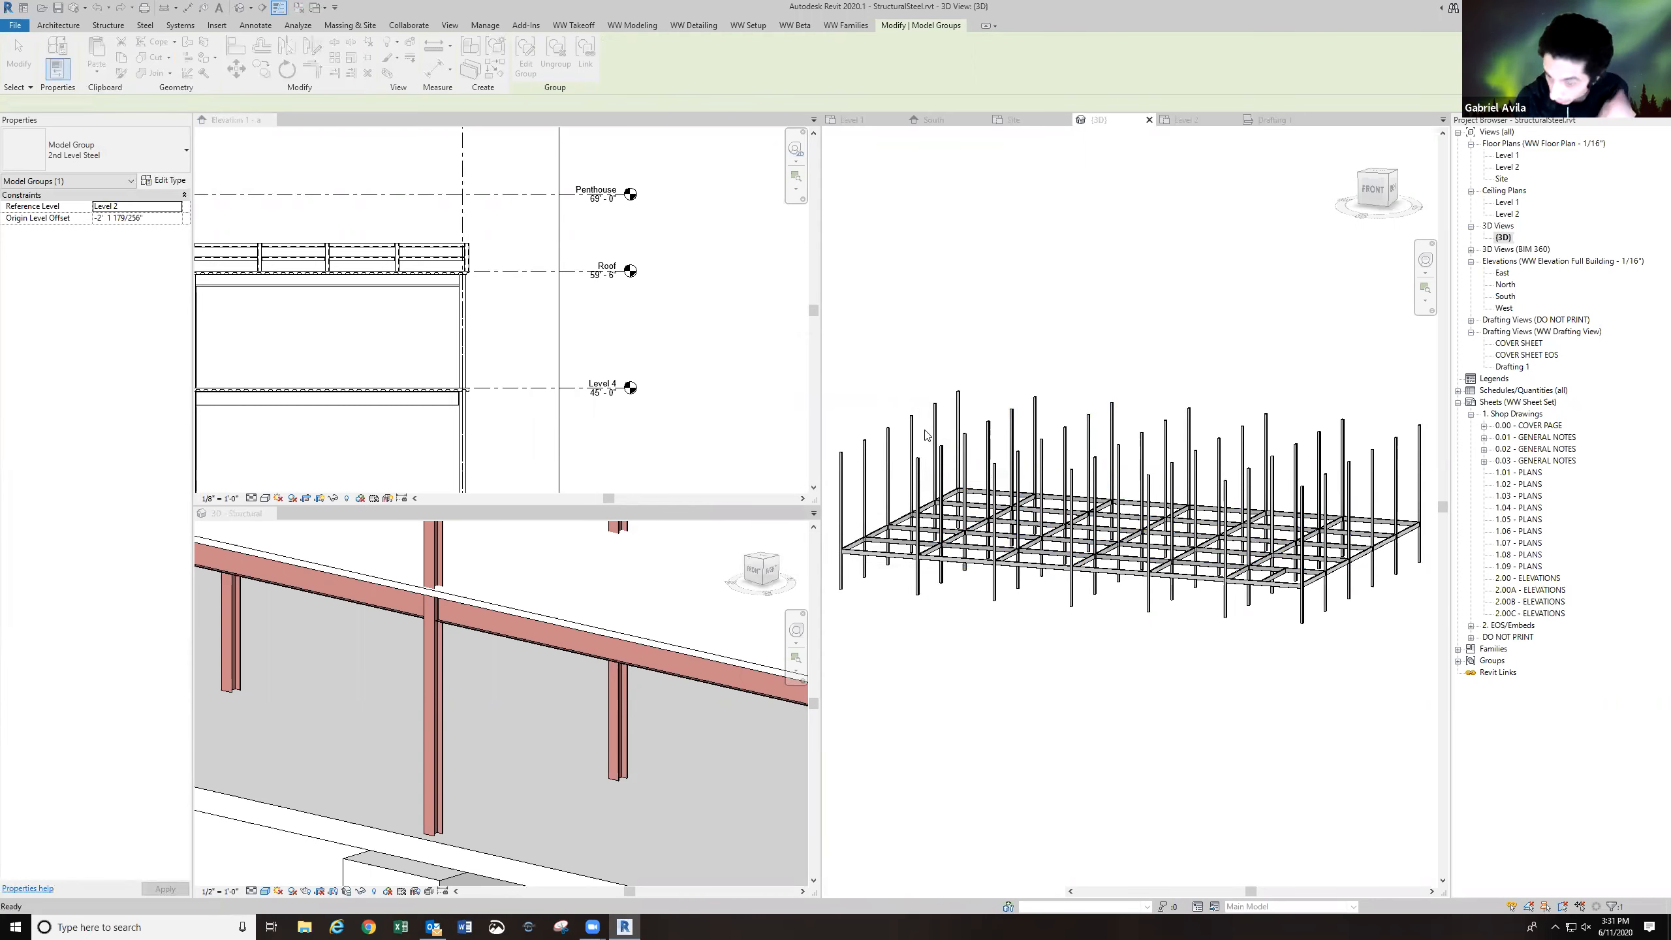
{"action": "left_click", "coordinate": [1020, 337]}
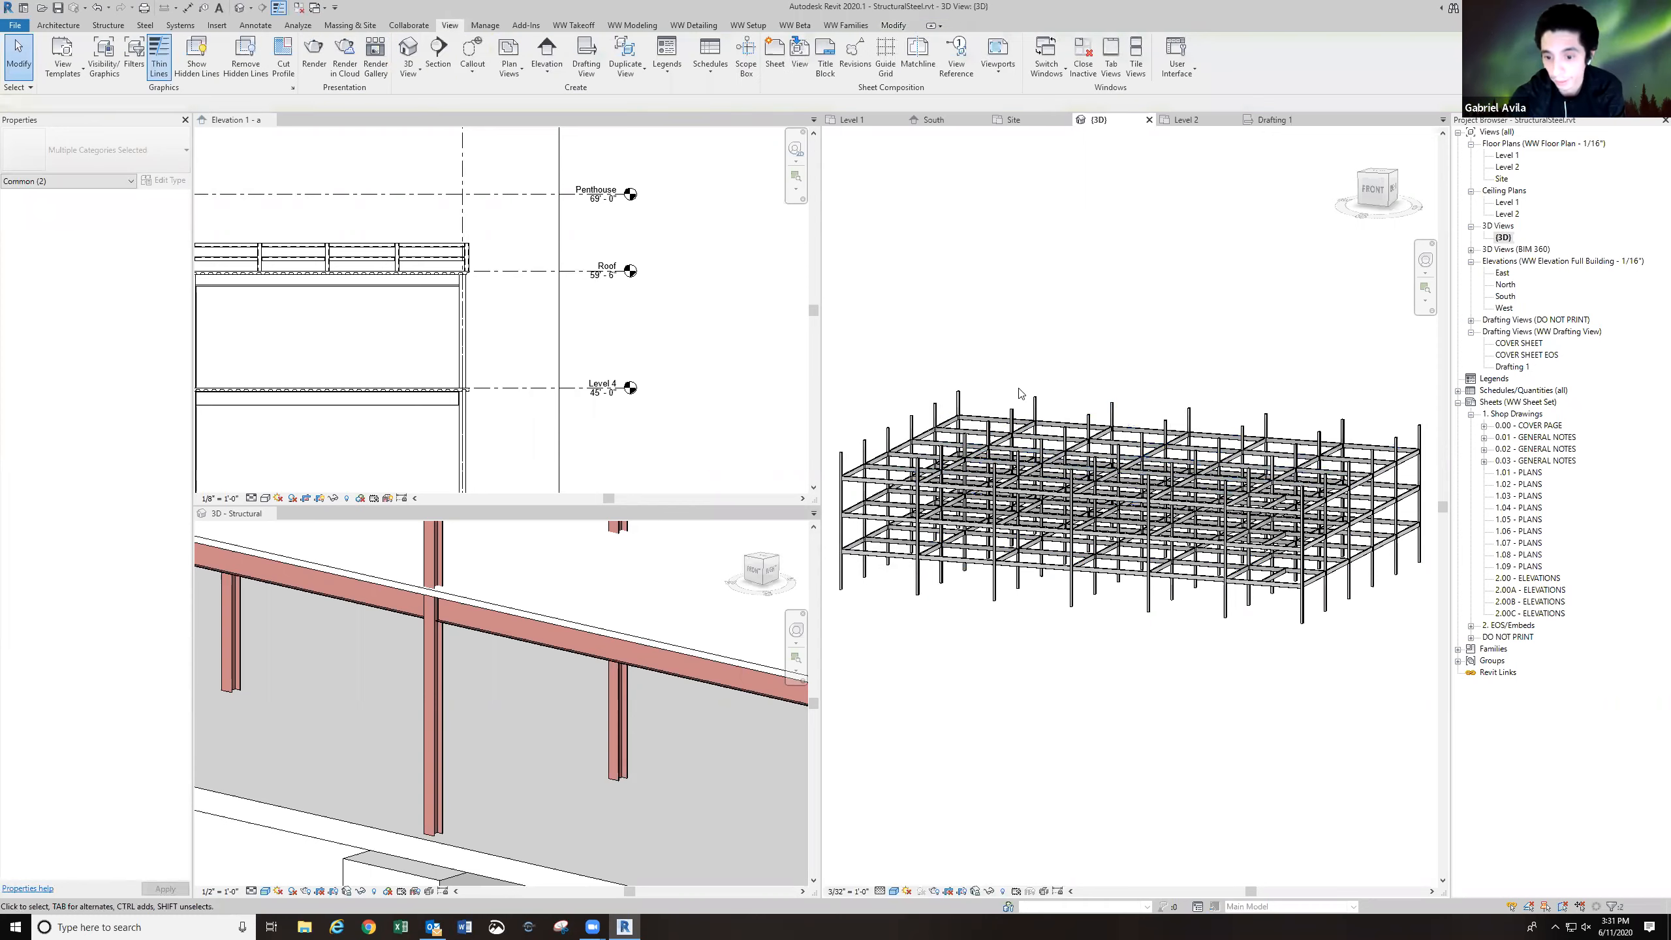
Edit the Level 2 instance of the 2nd Level Steel group, removing the corner bay's outer beams and the cross beam at the next column line.
{"action": "middle_click_drag", "start_coordinate": [883, 526], "coordinate": [989, 448]}
{"action": "scroll", "coordinate": [988, 450], "scroll_direction": "up", "scroll_amount": 3}
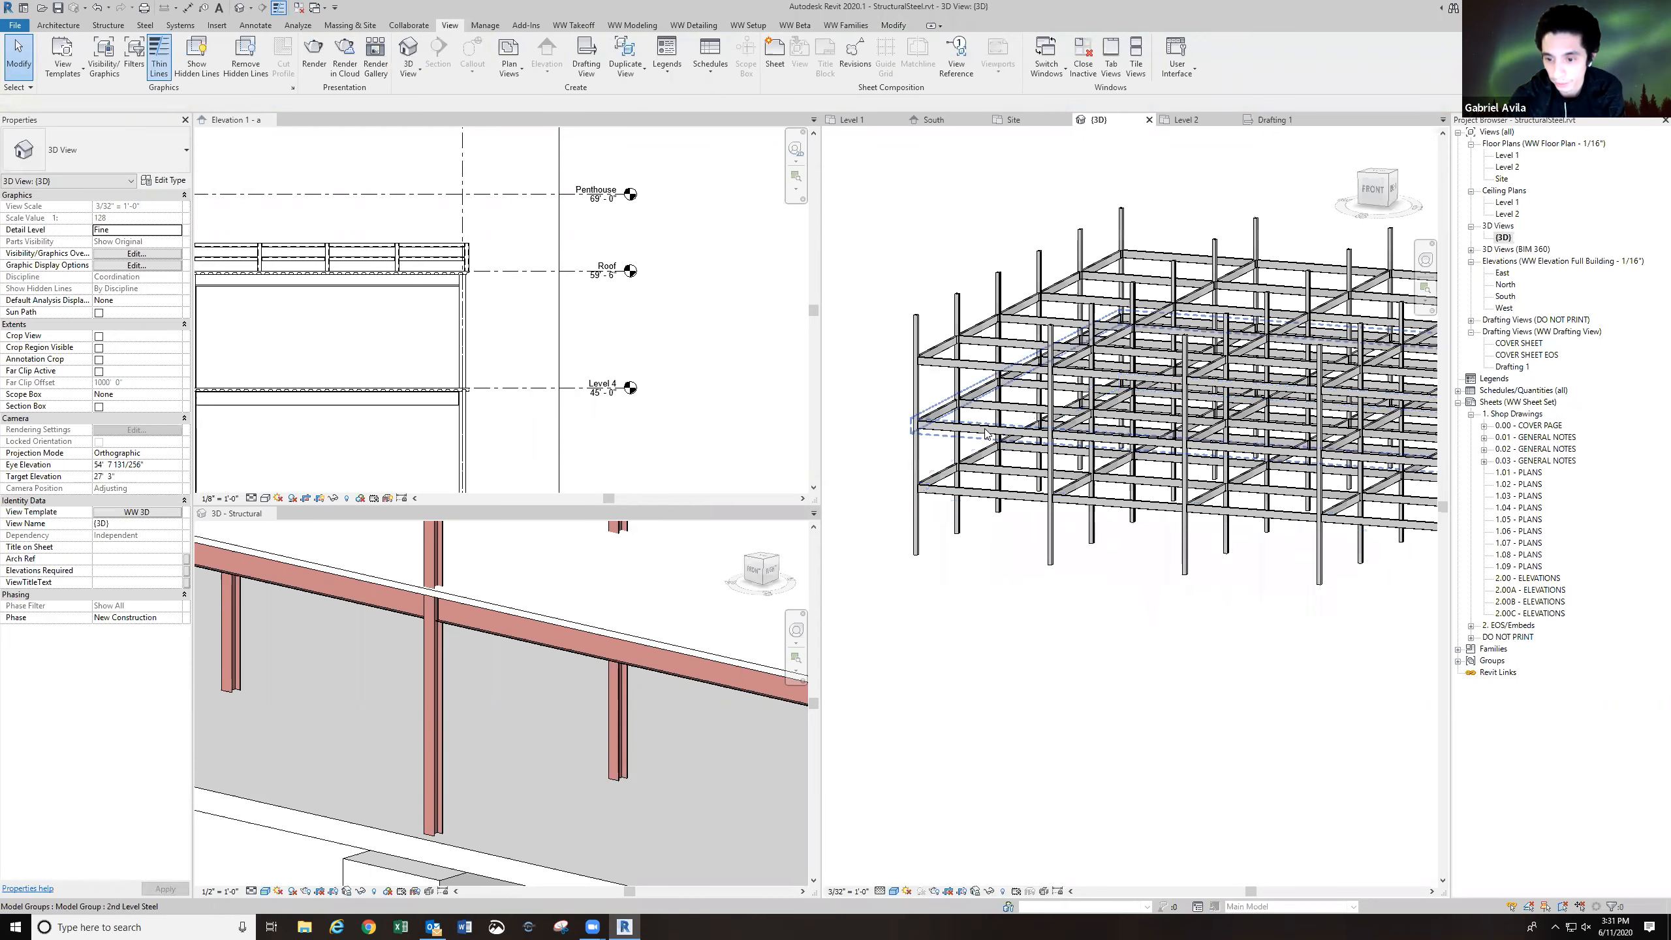
{"action": "left_click", "coordinate": [986, 492]}
{"action": "left_click", "coordinate": [525, 60]}
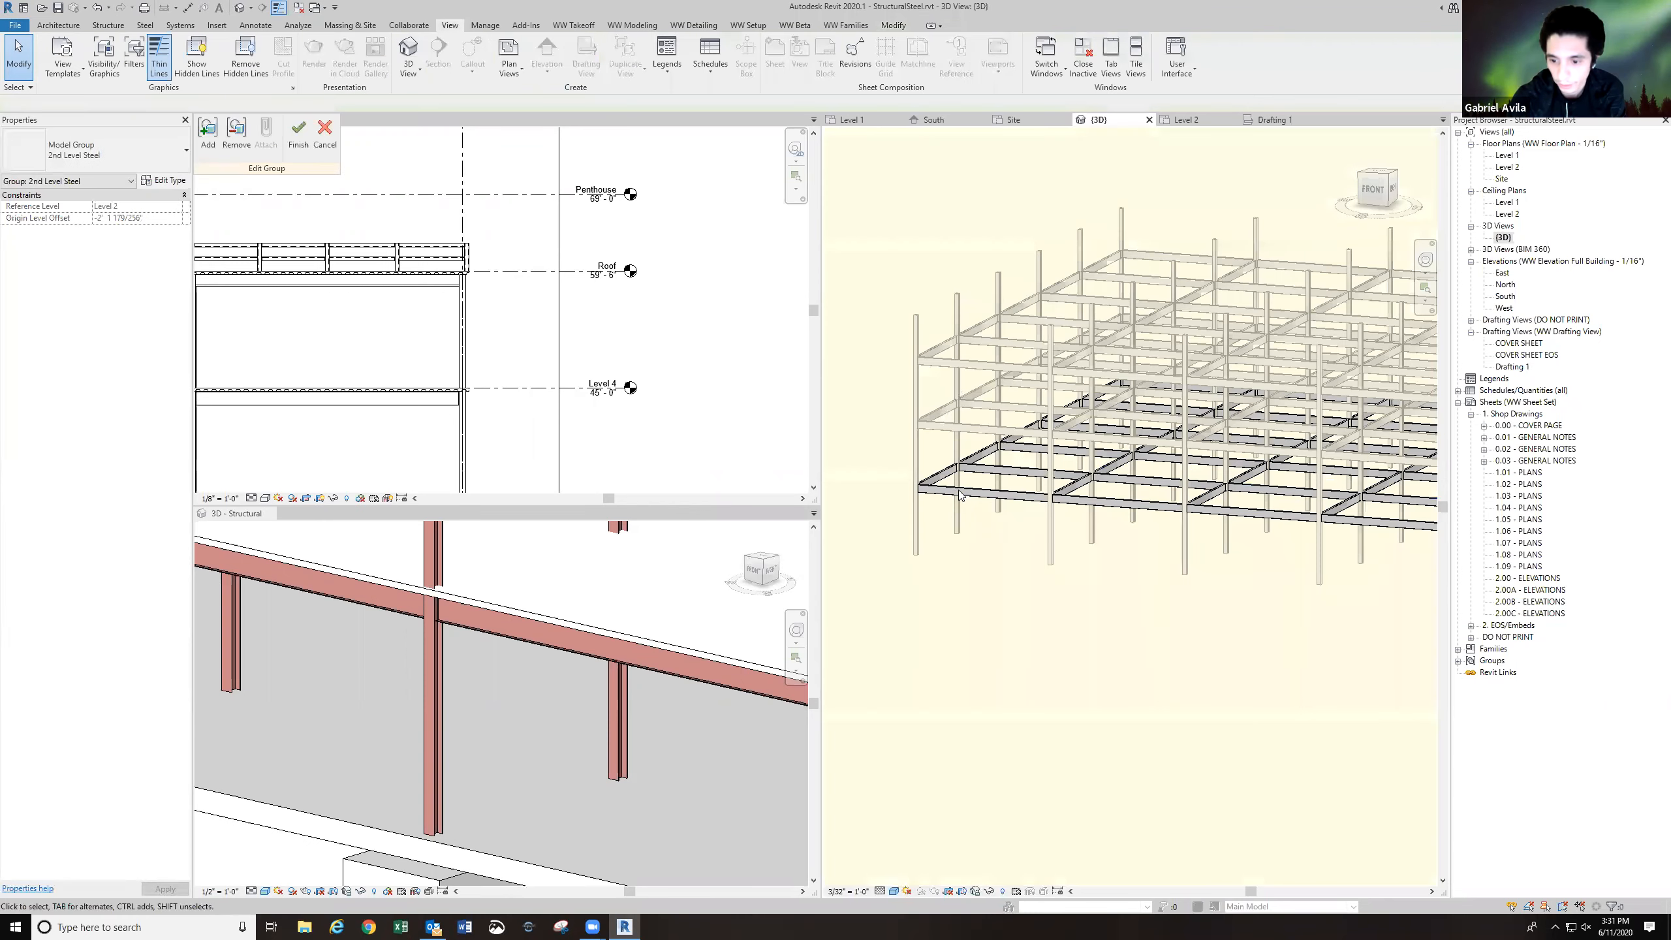
{"action": "scroll", "coordinate": [960, 494], "scroll_direction": "up", "scroll_amount": 2}
{"action": "scroll", "coordinate": [960, 495], "scroll_direction": "up", "scroll_amount": 1}
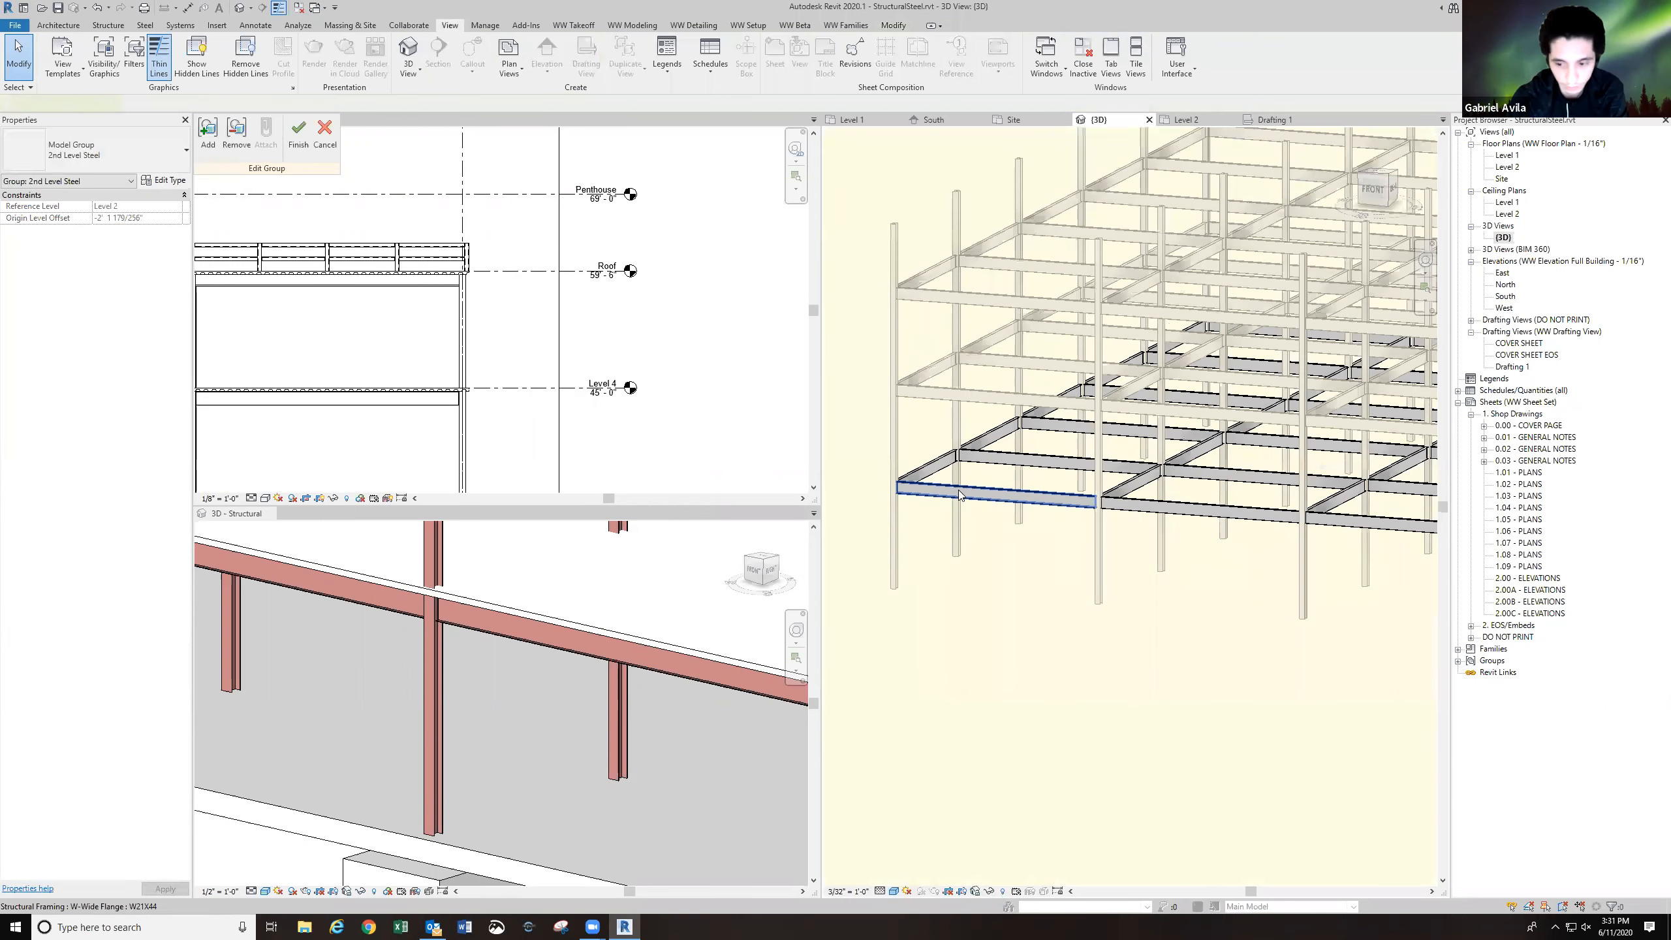
{"action": "left_click", "coordinate": [994, 460]}
{"action": "key", "text": "Delete"}
{"action": "left_click", "coordinate": [1141, 479]}
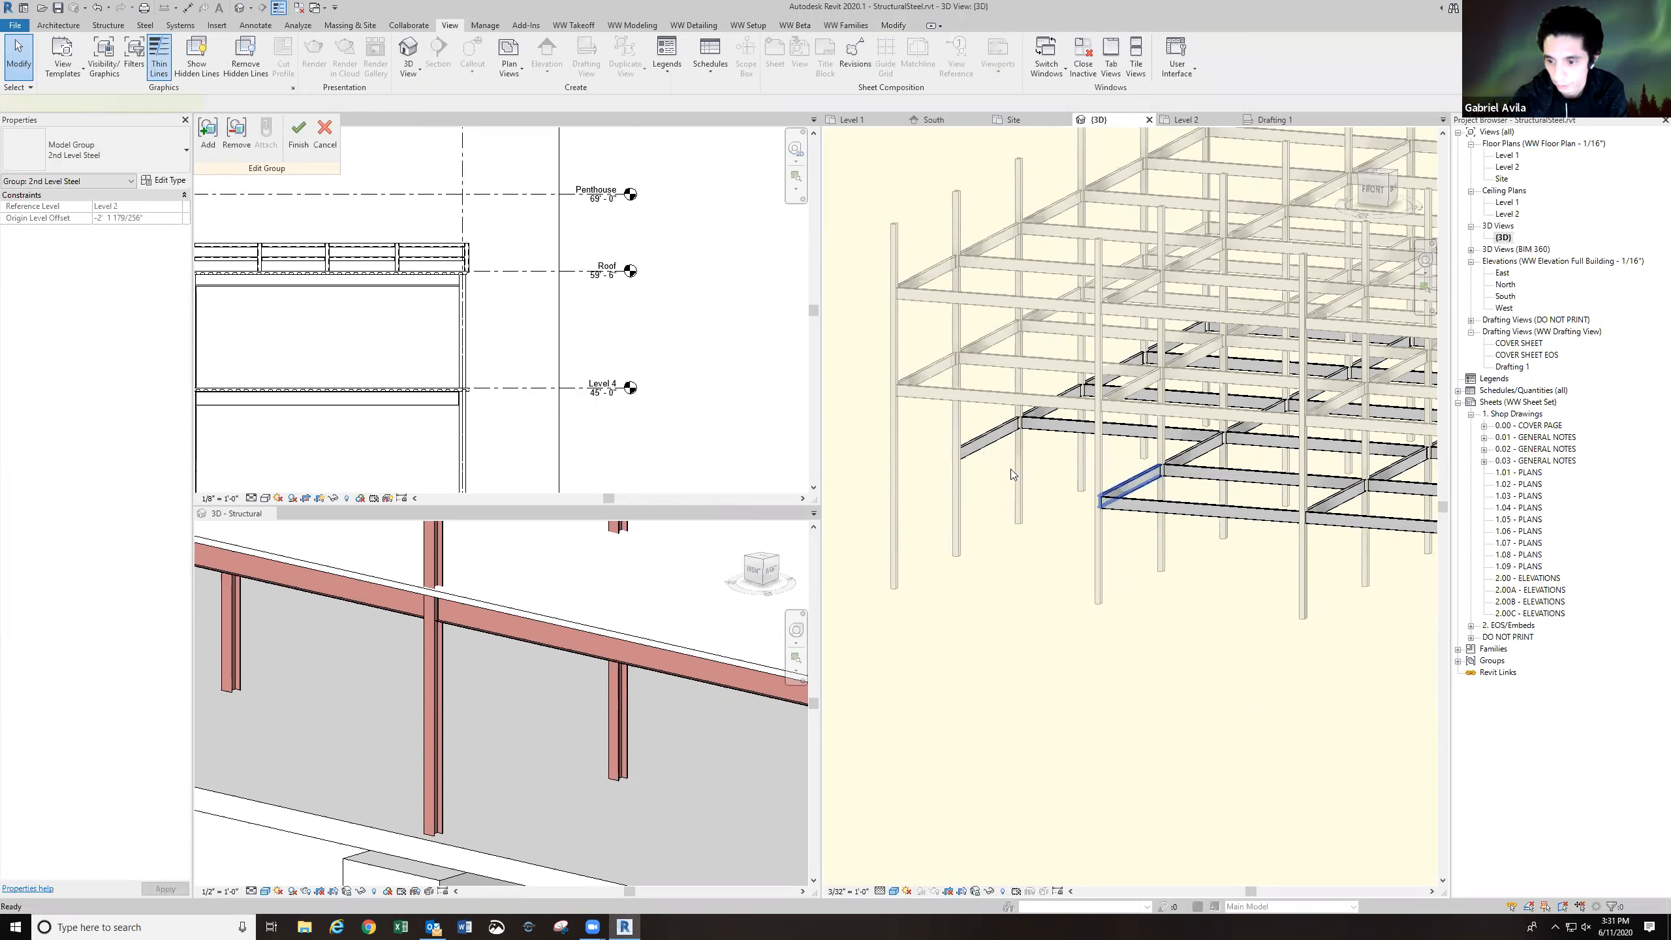
{"action": "key", "text": "Delete"}
{"action": "left_click", "coordinate": [298, 136]}
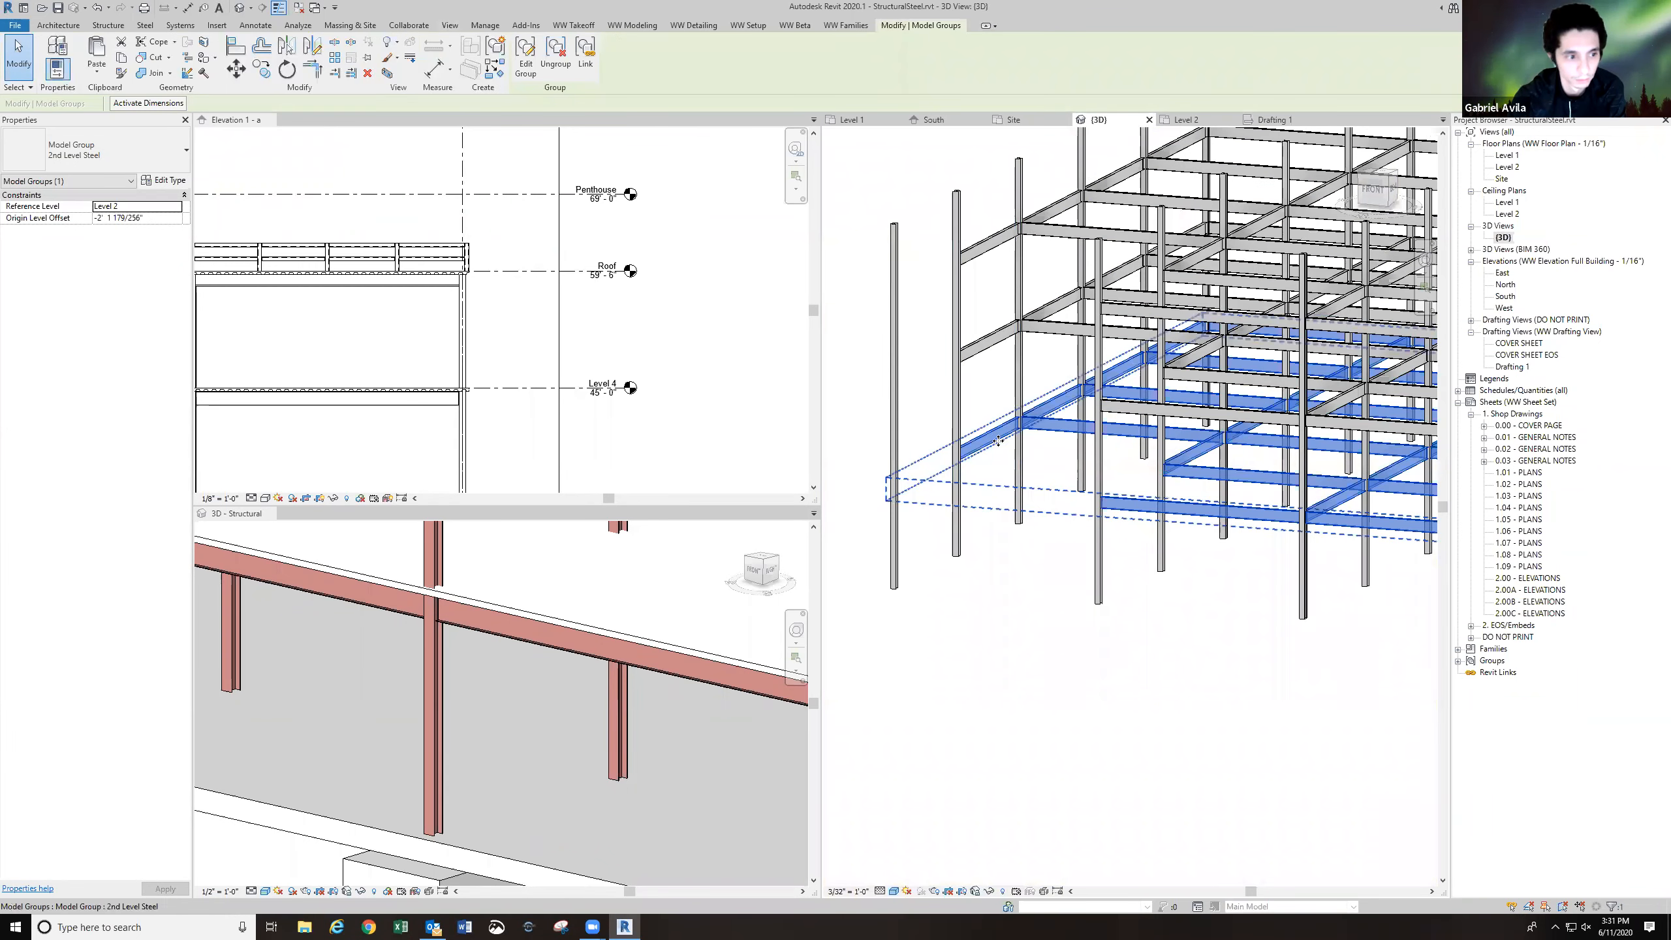
Deselect the group and delete the freestanding column at the emptied corner bay.
{"action": "scroll", "coordinate": [980, 572], "scroll_direction": "down", "scroll_amount": 3}
{"action": "key", "text": "Escape"}
{"action": "middle_click_drag", "start_coordinate": [999, 567], "coordinate": [1105, 570], "text": "shift"}
{"action": "left_click", "coordinate": [1054, 591]}
{"action": "key", "text": "Delete"}
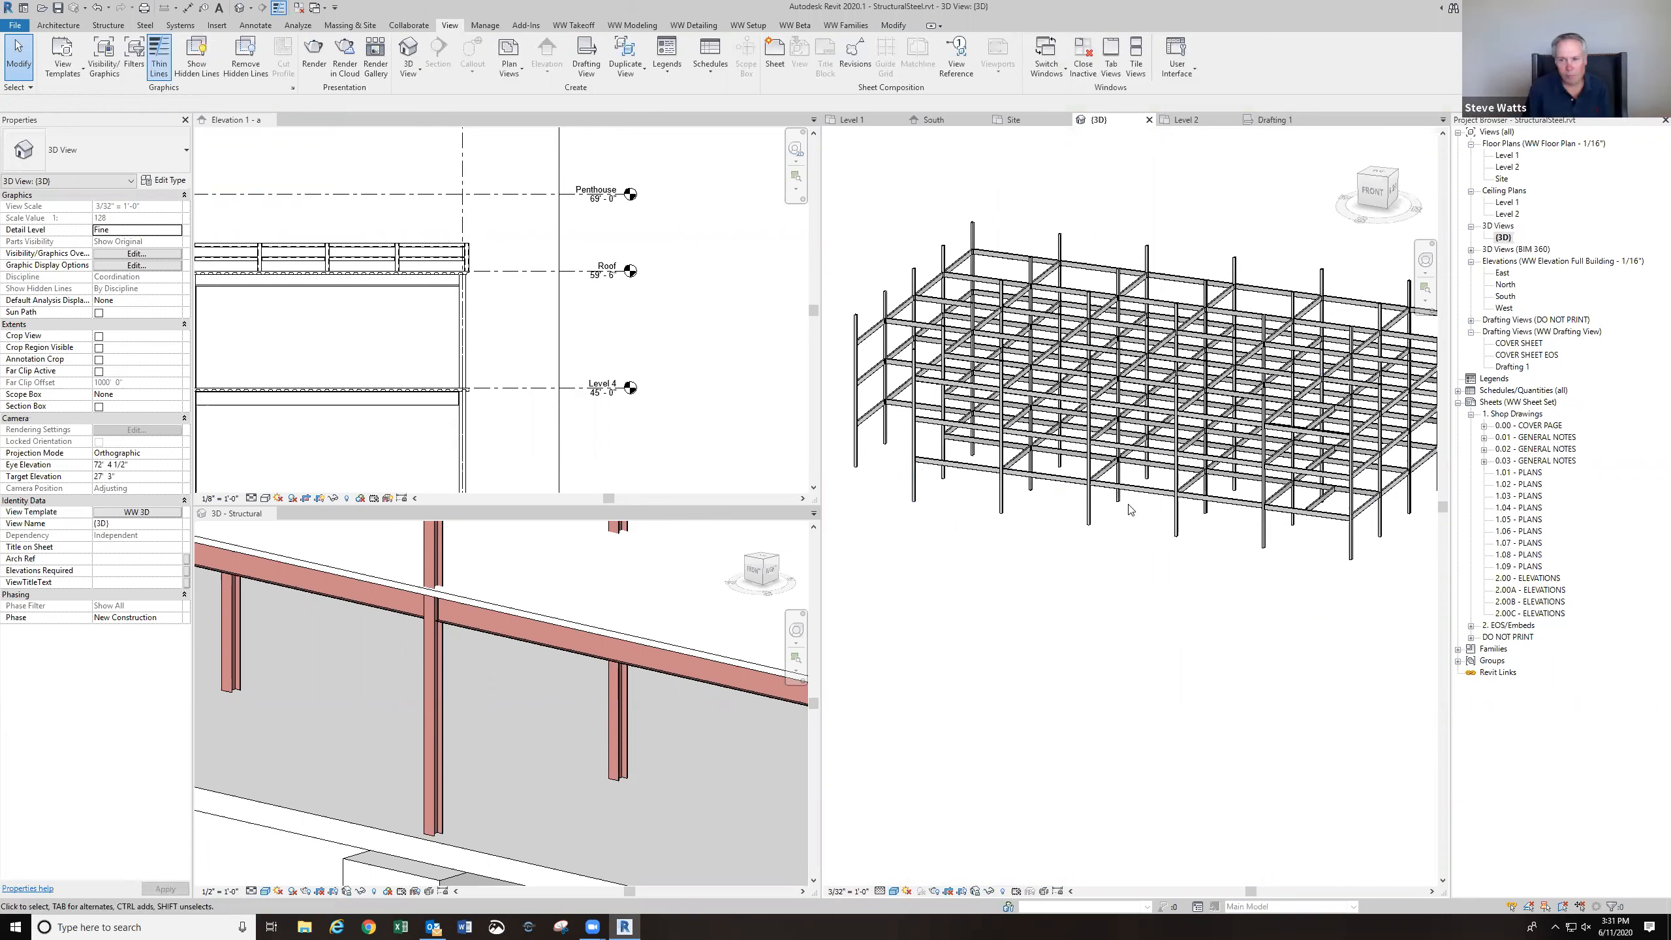
Open the Drafting 1 view and widen its pane.
{"action": "double_click", "coordinate": [1510, 369]}
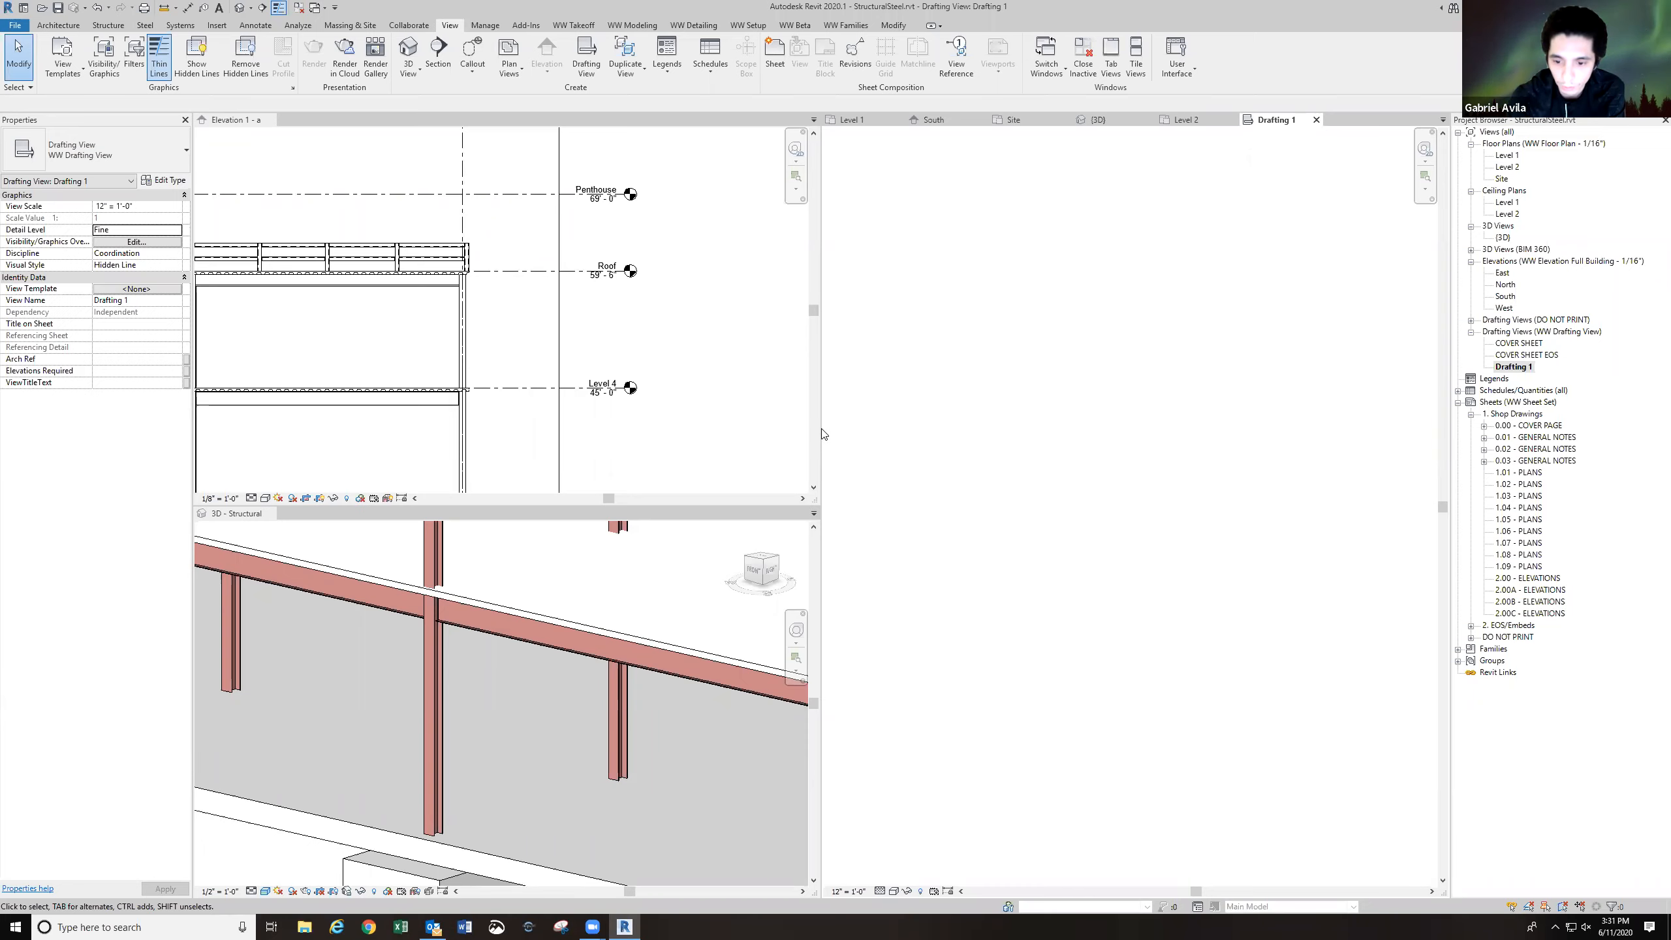
{"action": "left_click_drag", "start_coordinate": [822, 434], "coordinate": [487, 429]}
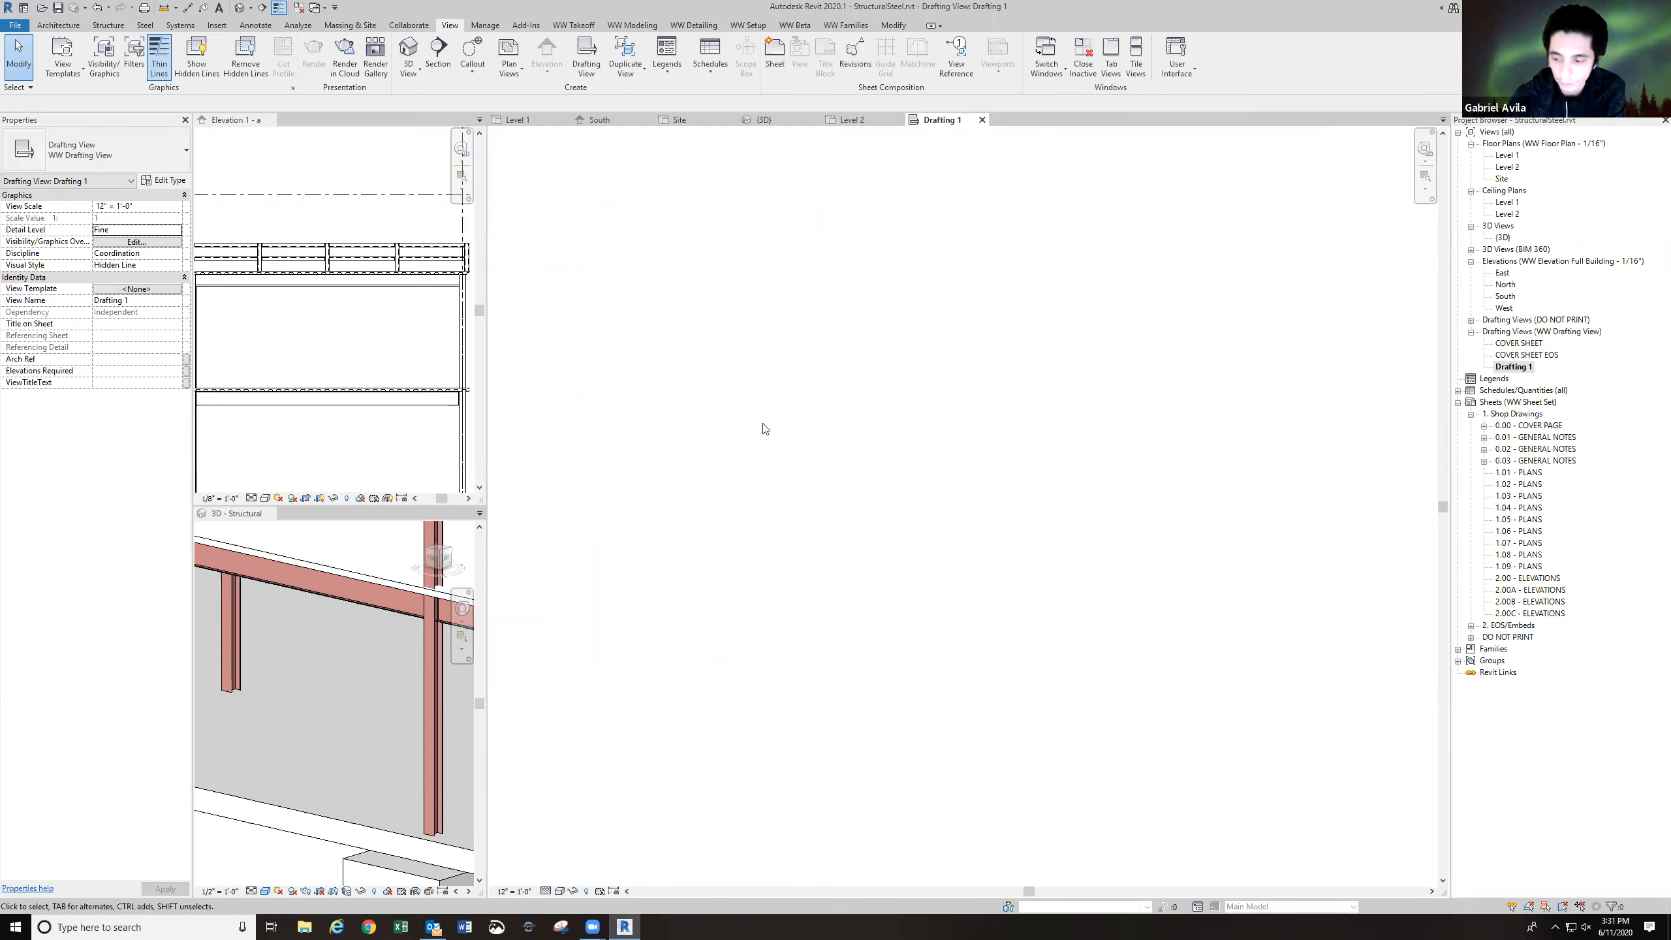
Start loading a family and browse to the RevitWWPartsLibrary folder.
{"action": "left_click", "coordinate": [213, 27]}
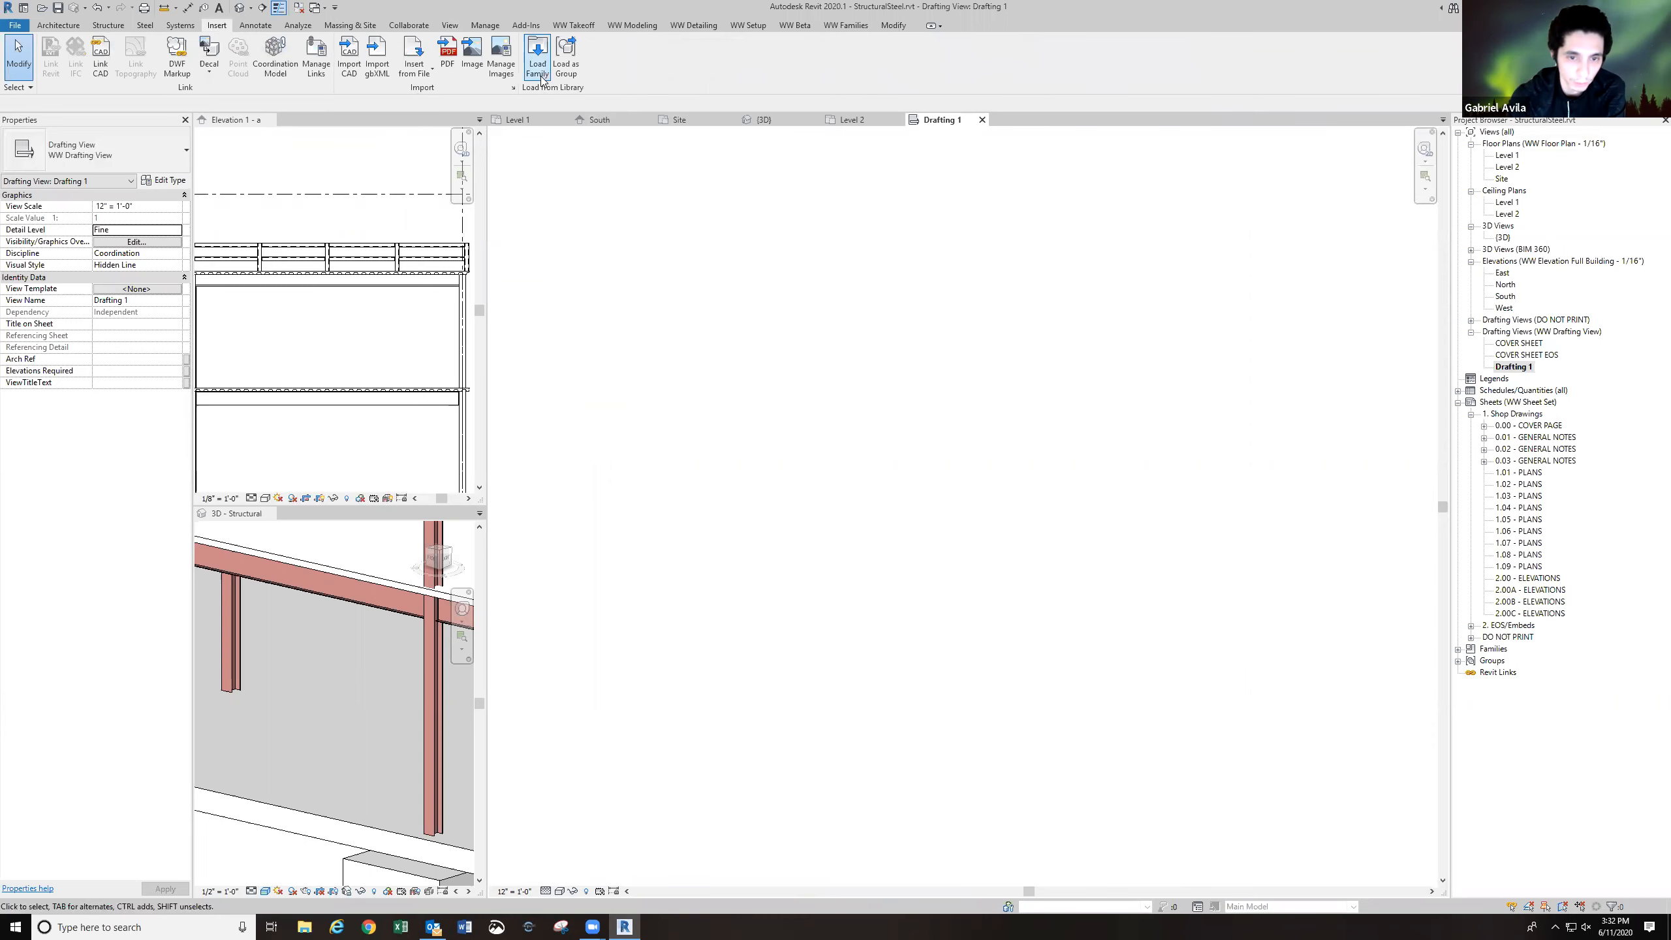
{"action": "left_click", "coordinate": [537, 66]}
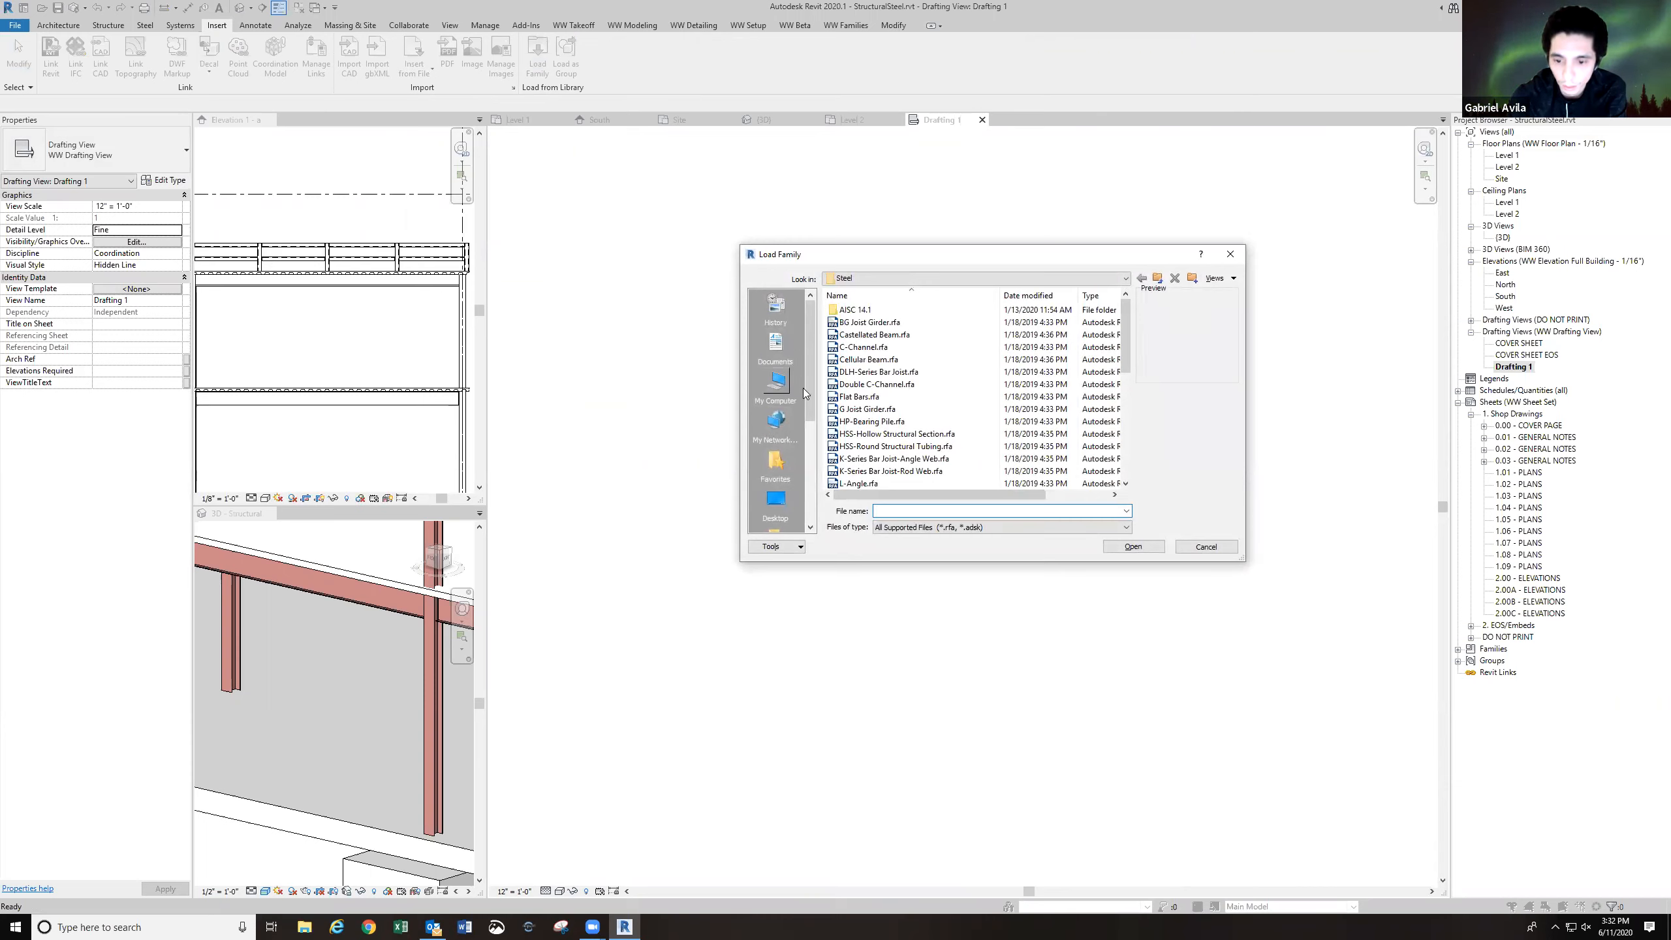
{"action": "scroll", "coordinate": [803, 388], "scroll_direction": "down", "scroll_amount": 3}
{"action": "scroll", "coordinate": [802, 380], "scroll_direction": "up", "scroll_amount": 3}
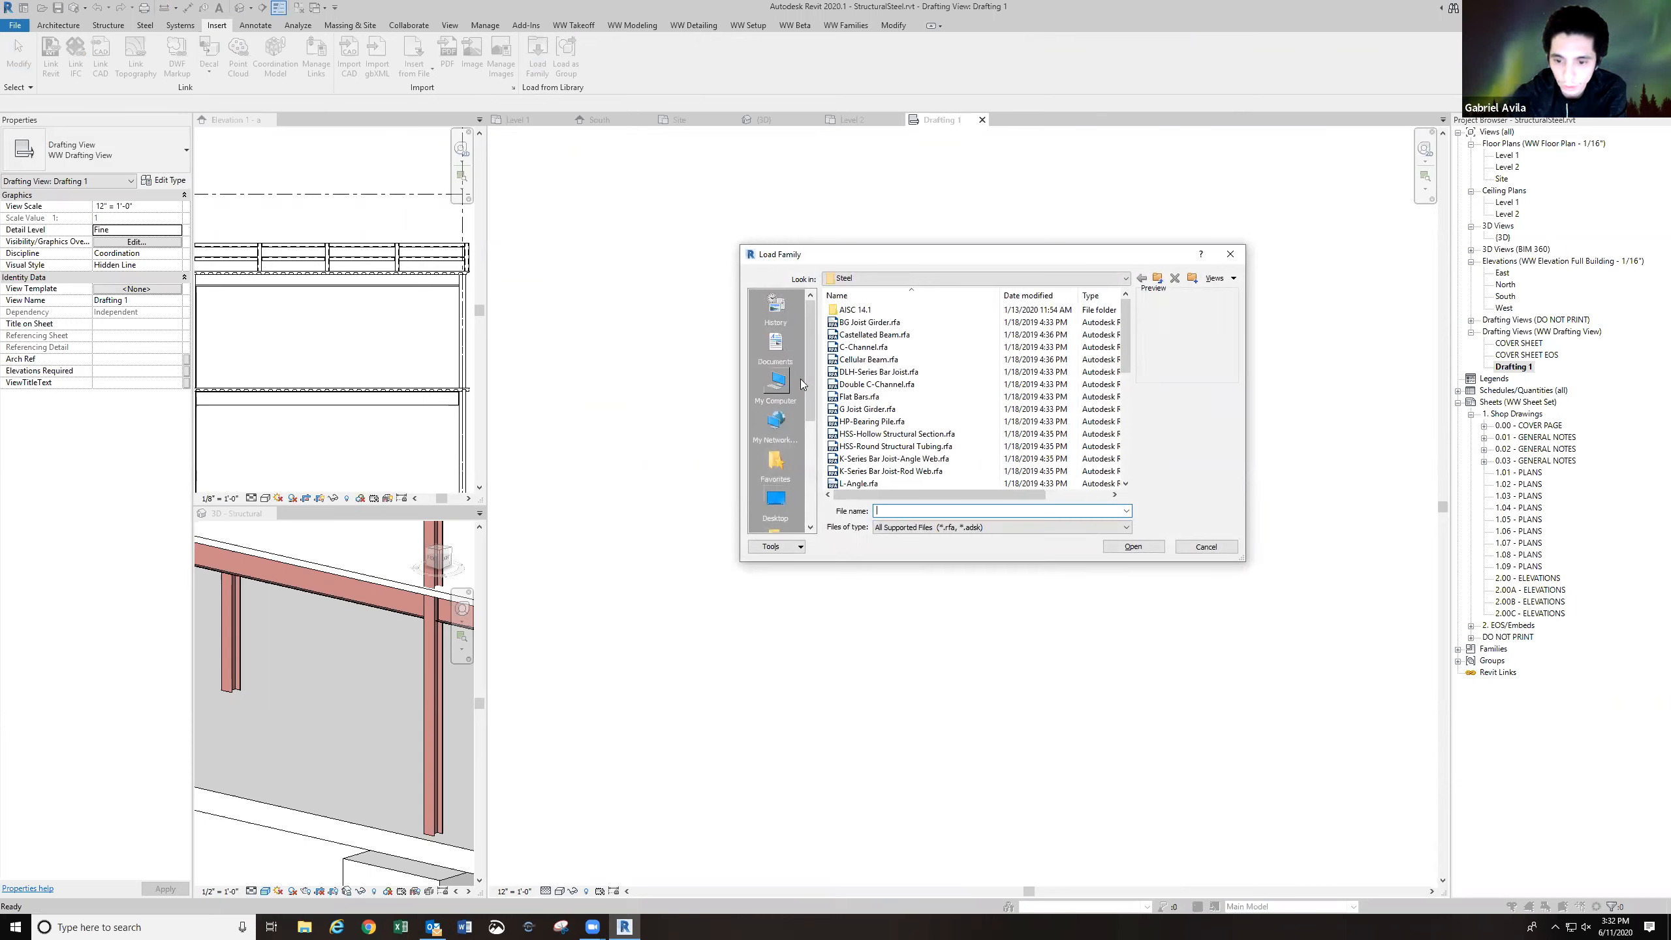
{"action": "left_click", "coordinate": [792, 385]}
{"action": "scroll", "coordinate": [862, 402], "scroll_direction": "down", "scroll_amount": 3}
{"action": "double_click", "coordinate": [876, 385]}
{"action": "scroll", "coordinate": [878, 395], "scroll_direction": "down", "scroll_amount": 8}
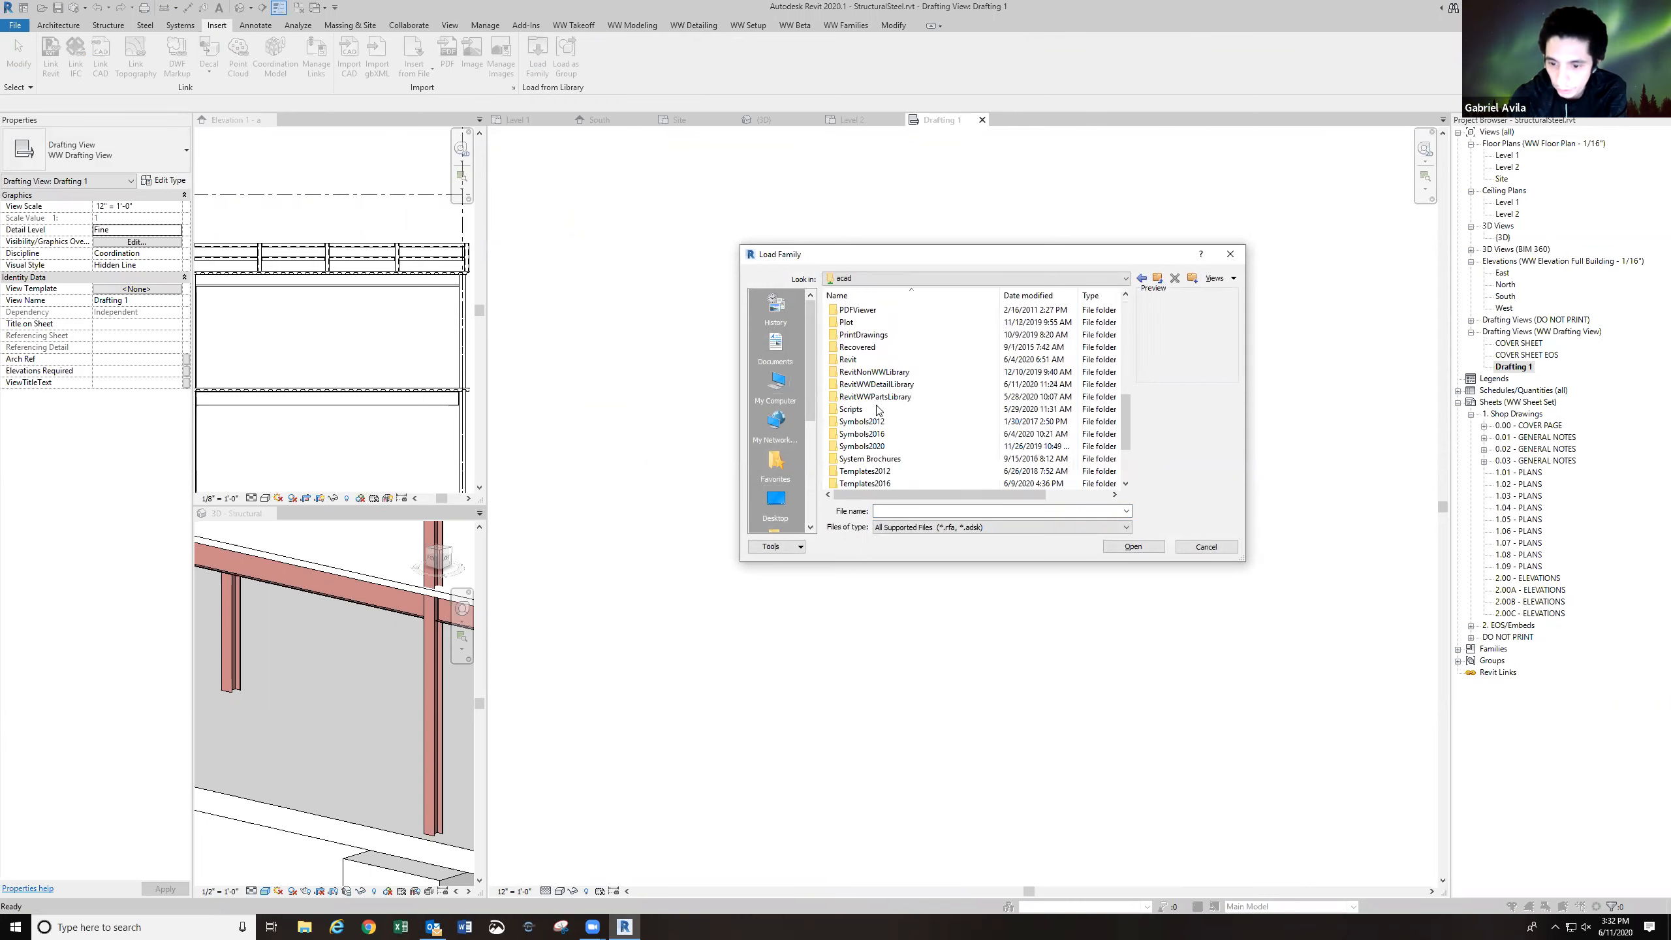
{"action": "double_click", "coordinate": [881, 397]}
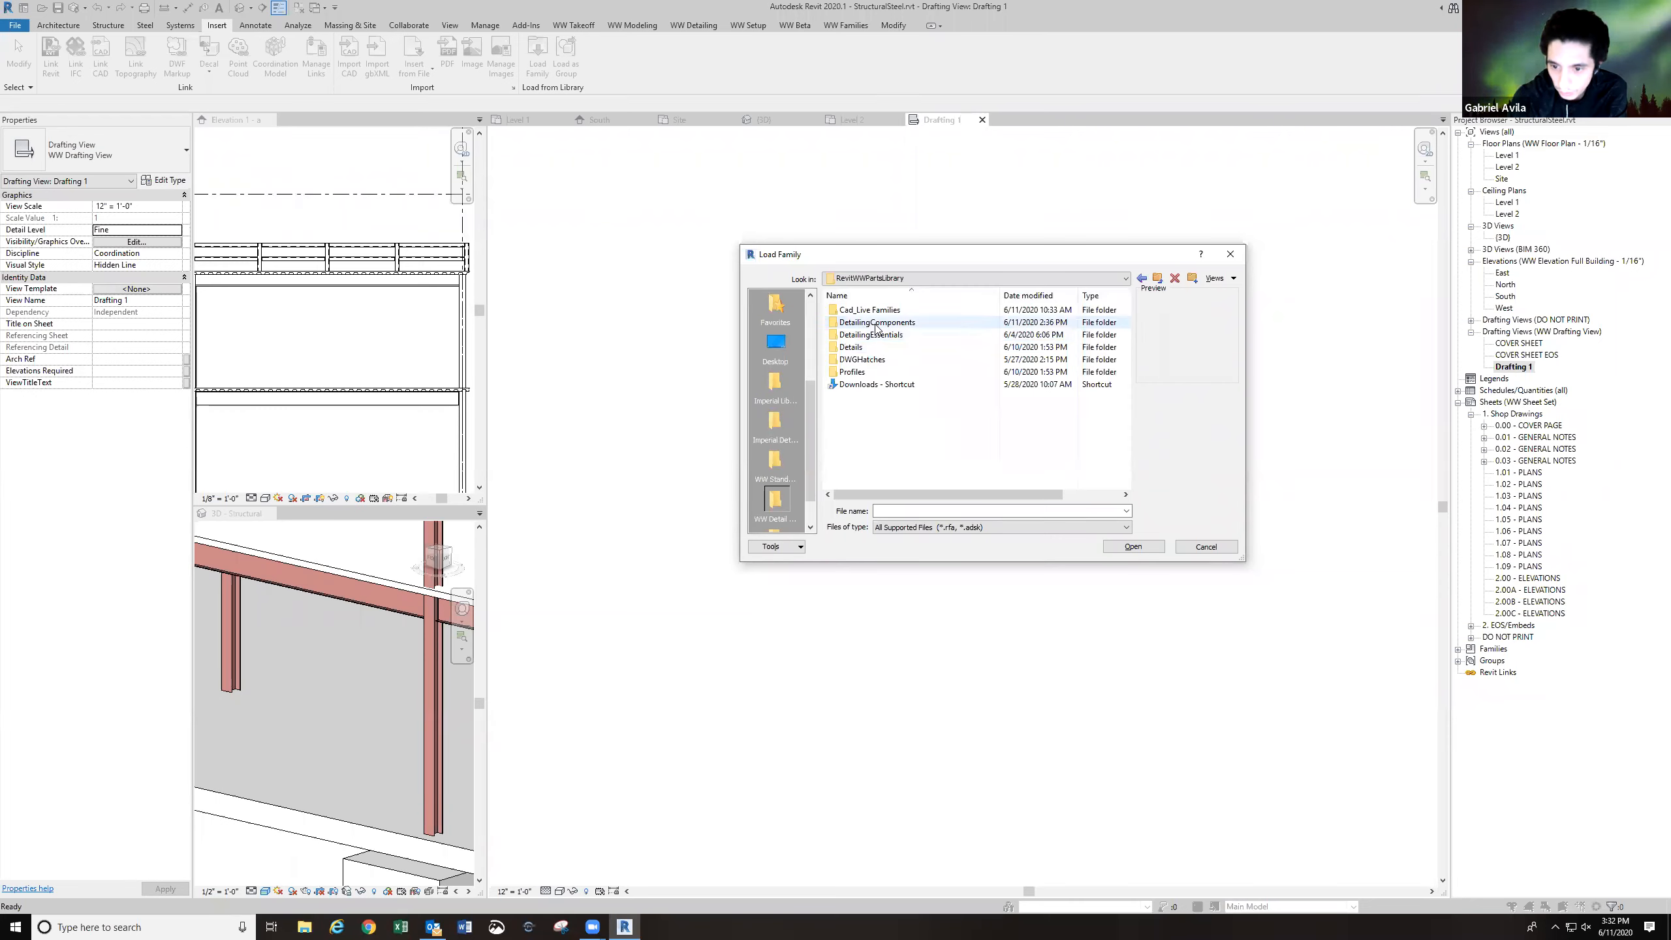
Open WWSteelWideFlangeBeam.rfa from the Steel subfolder of DetailingComponents.
{"action": "double_click", "coordinate": [876, 323]}
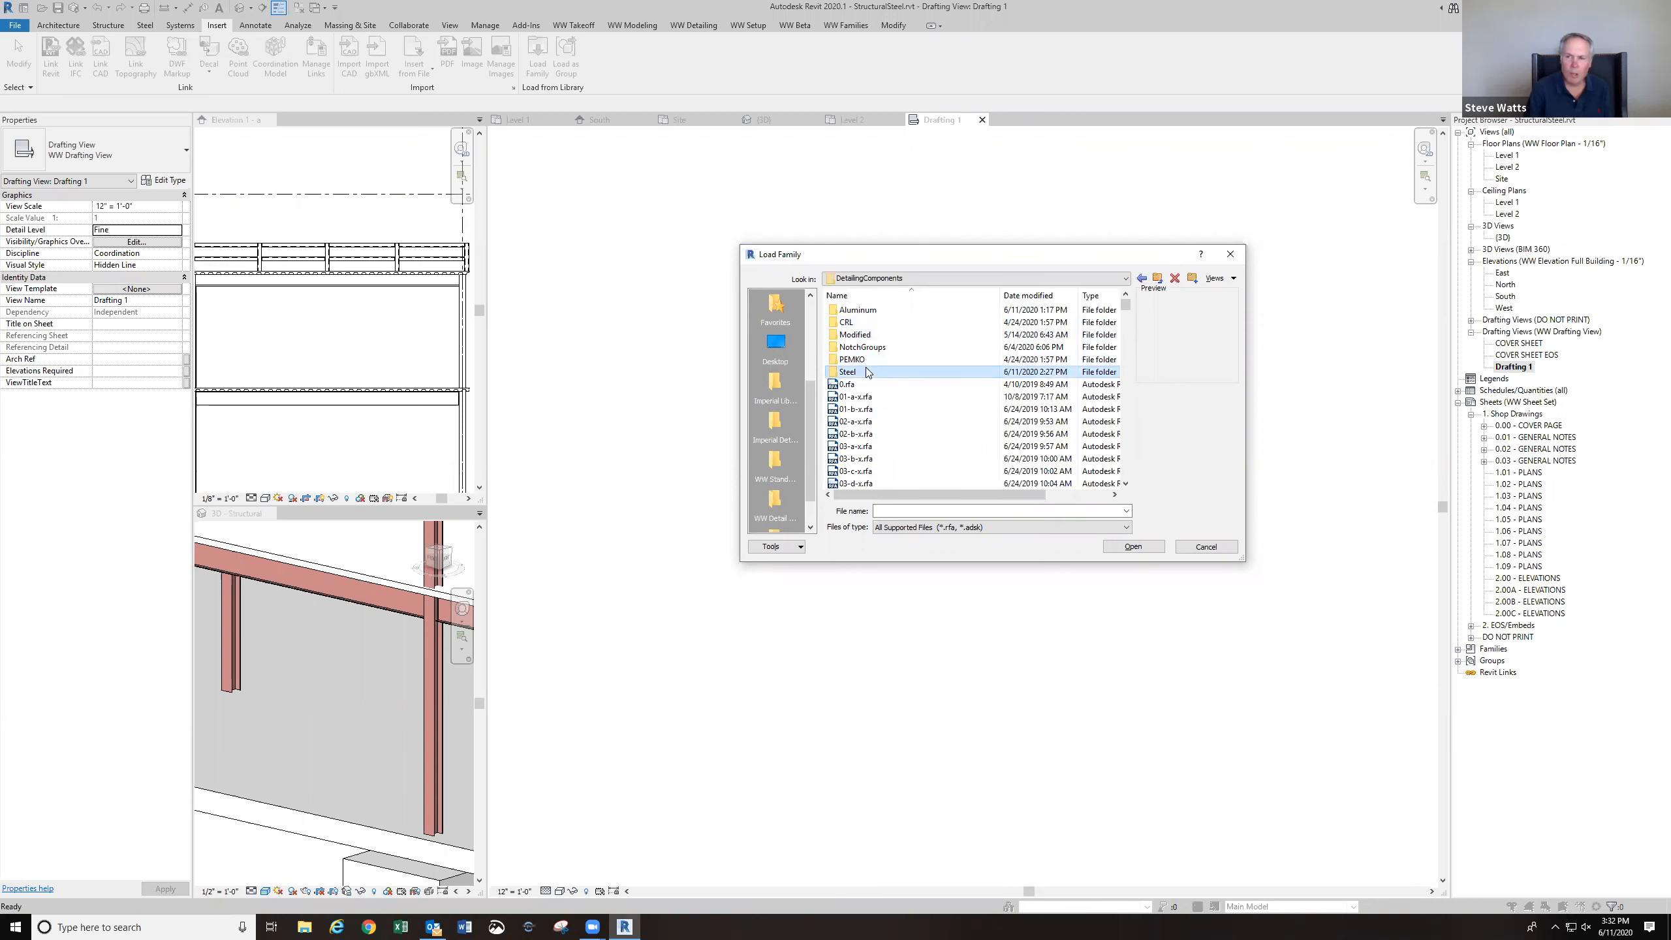
{"action": "double_click", "coordinate": [865, 371]}
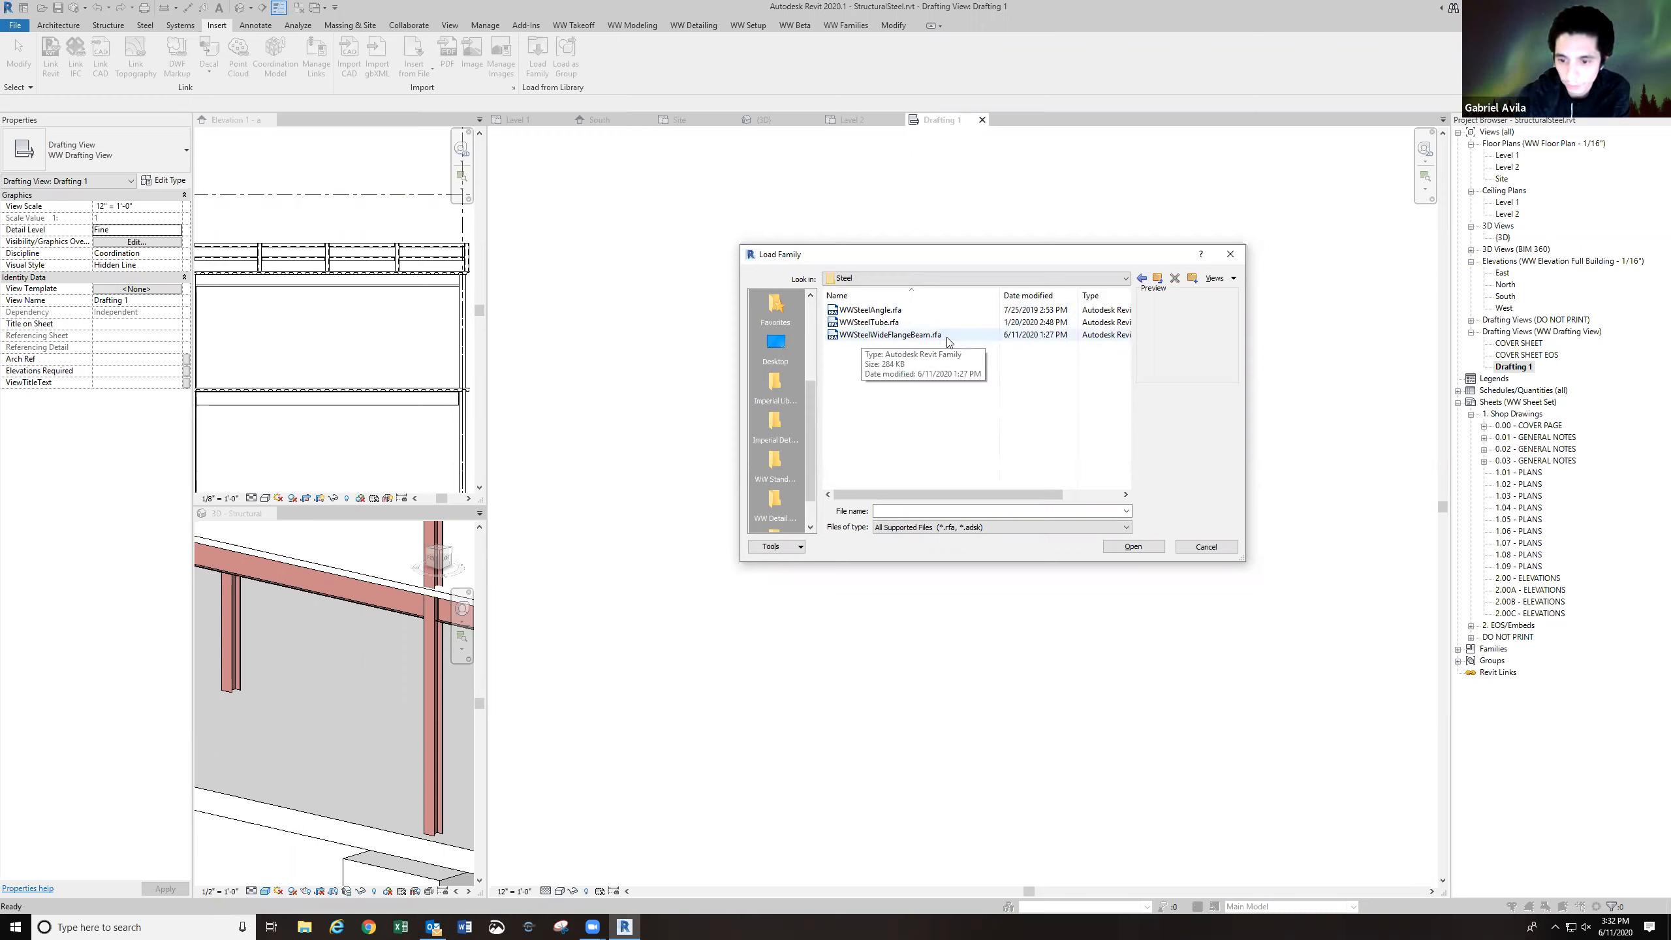
{"action": "left_click", "coordinate": [882, 343]}
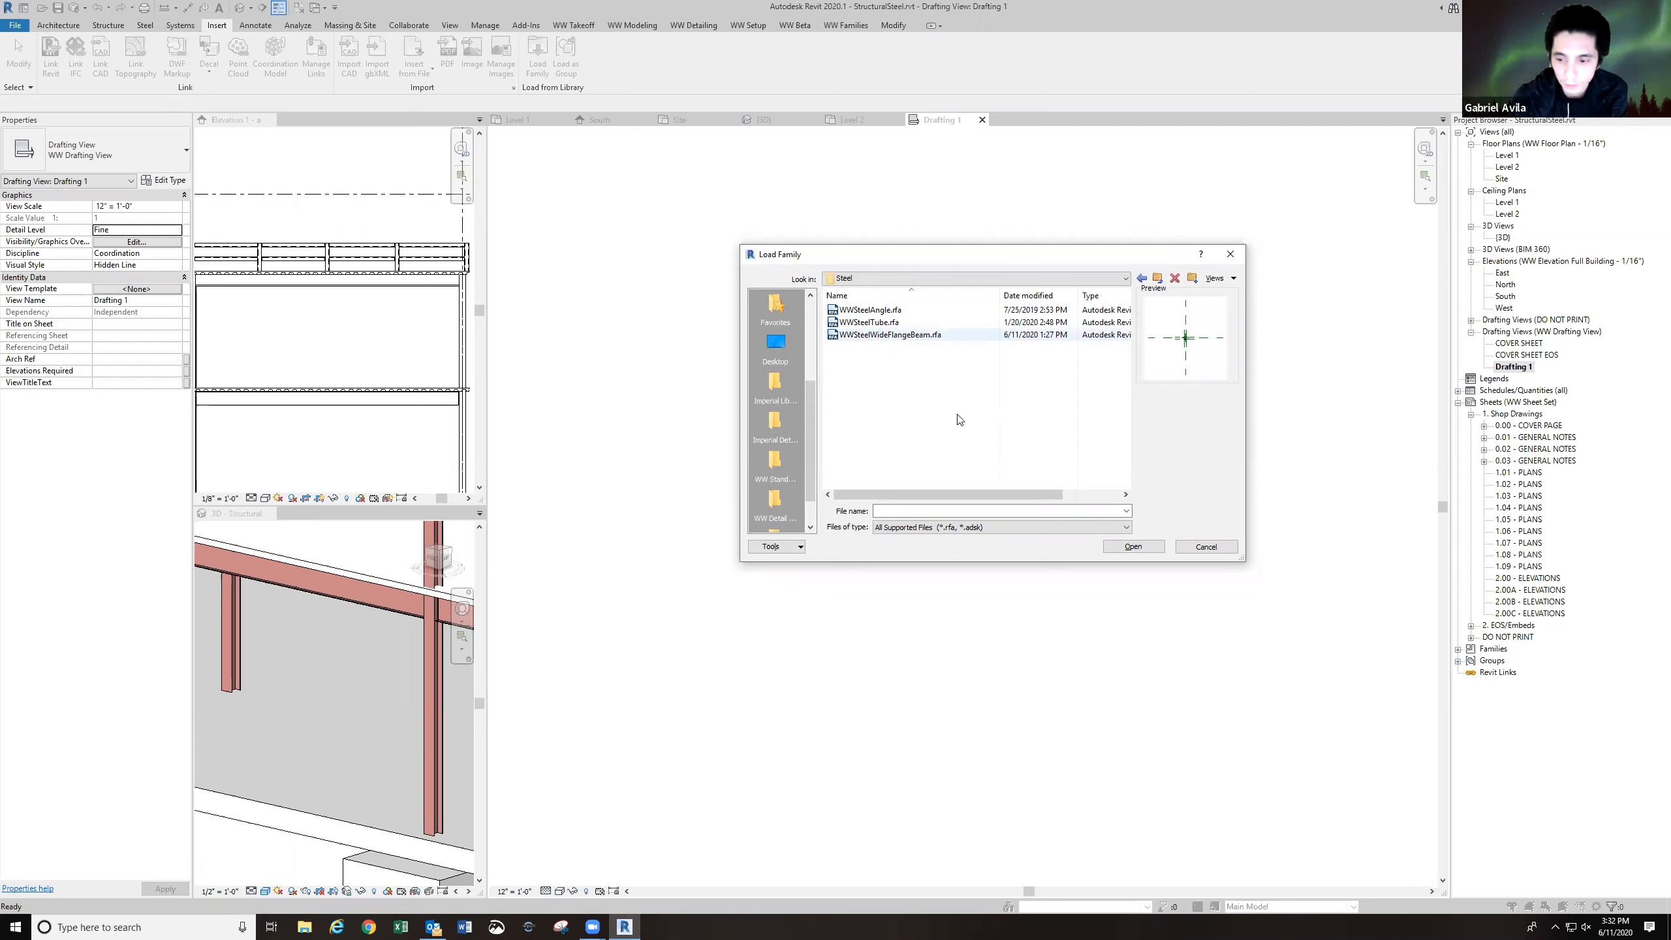
{"action": "left_click", "coordinate": [1129, 553]}
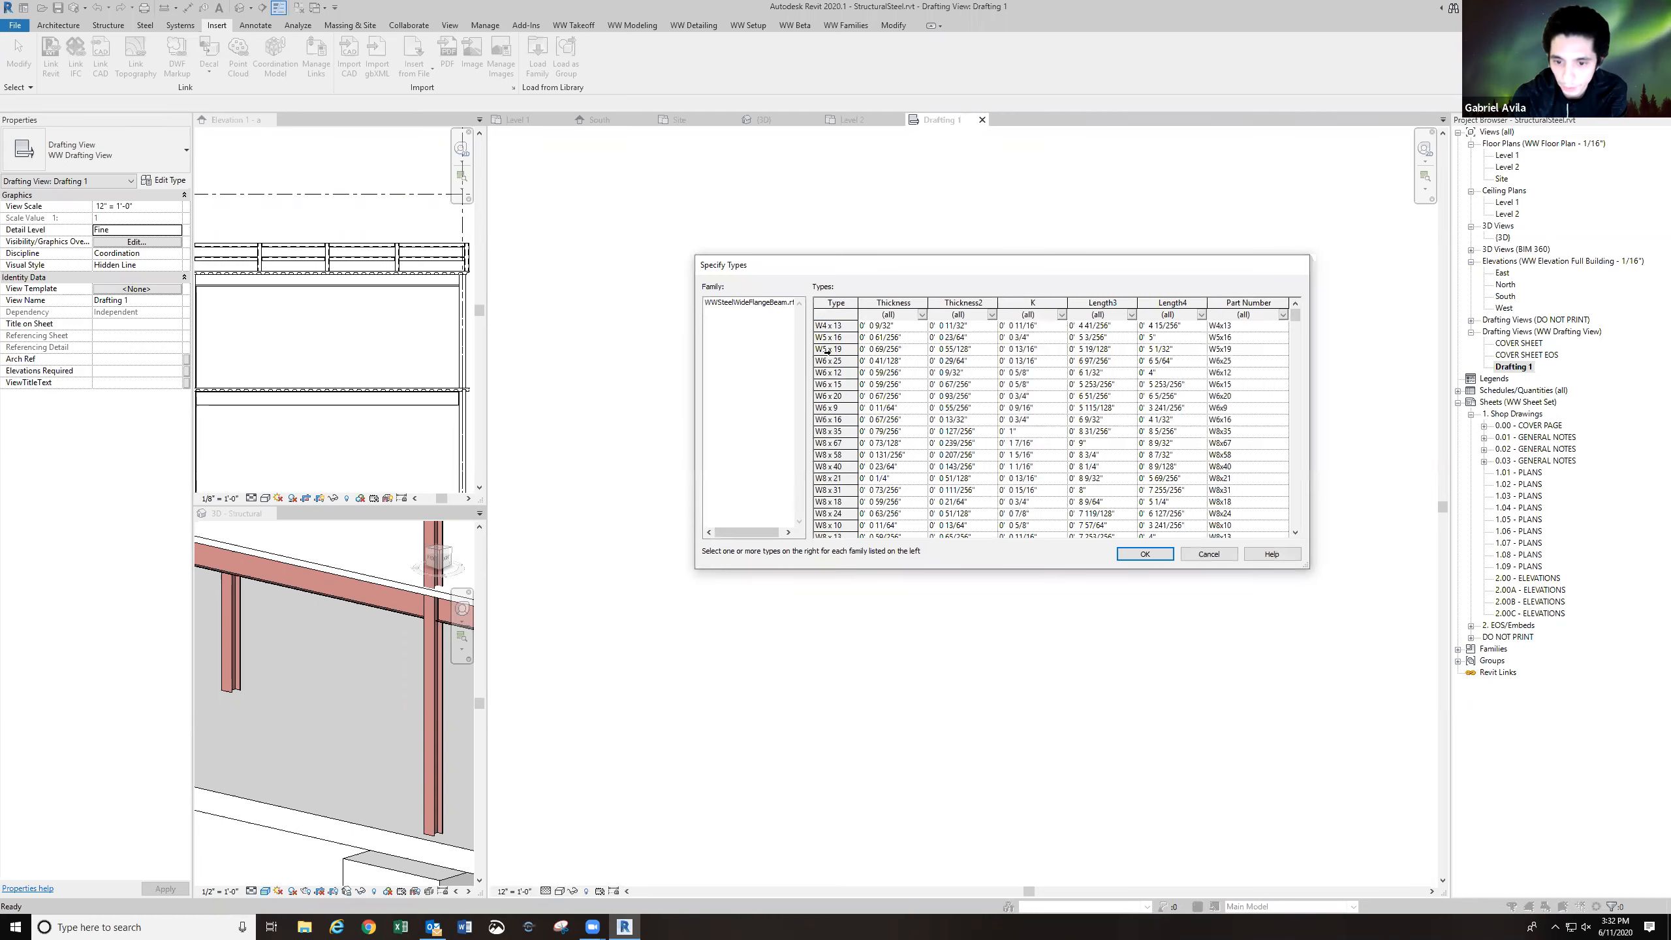
Load the W6 x 9 and W8 x 21 types of the wide flange beam family.
{"action": "scroll", "coordinate": [840, 416], "scroll_direction": "down", "scroll_amount": 2}
{"action": "scroll", "coordinate": [839, 419], "scroll_direction": "up", "scroll_amount": 5}
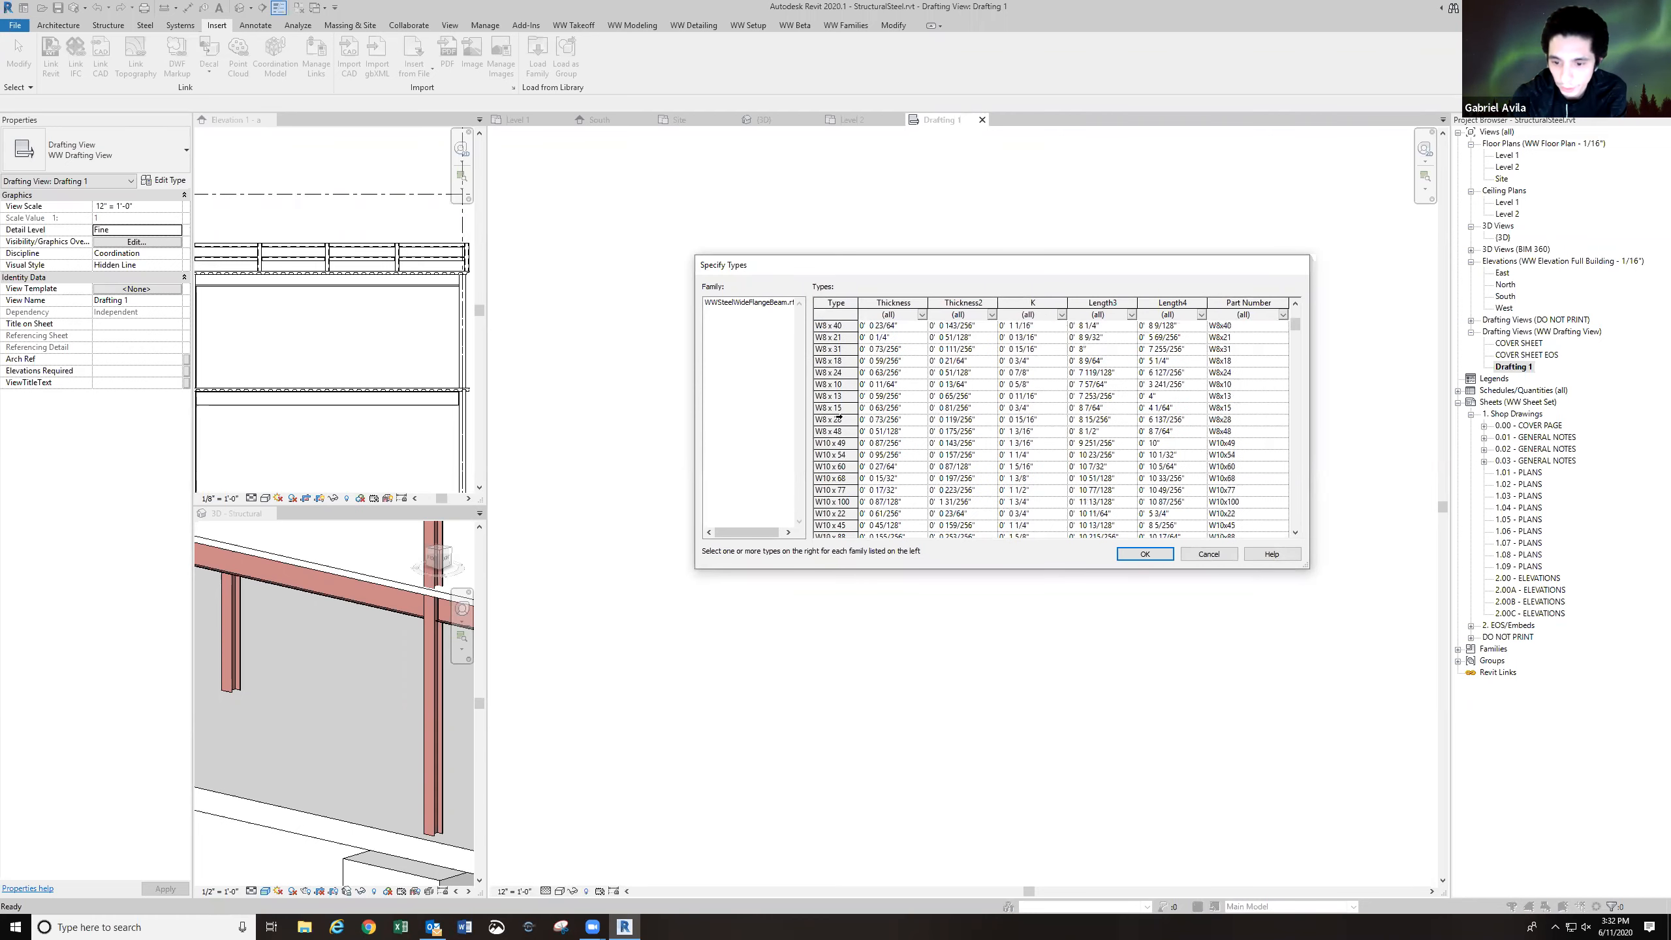
{"action": "left_click", "coordinate": [835, 373]}
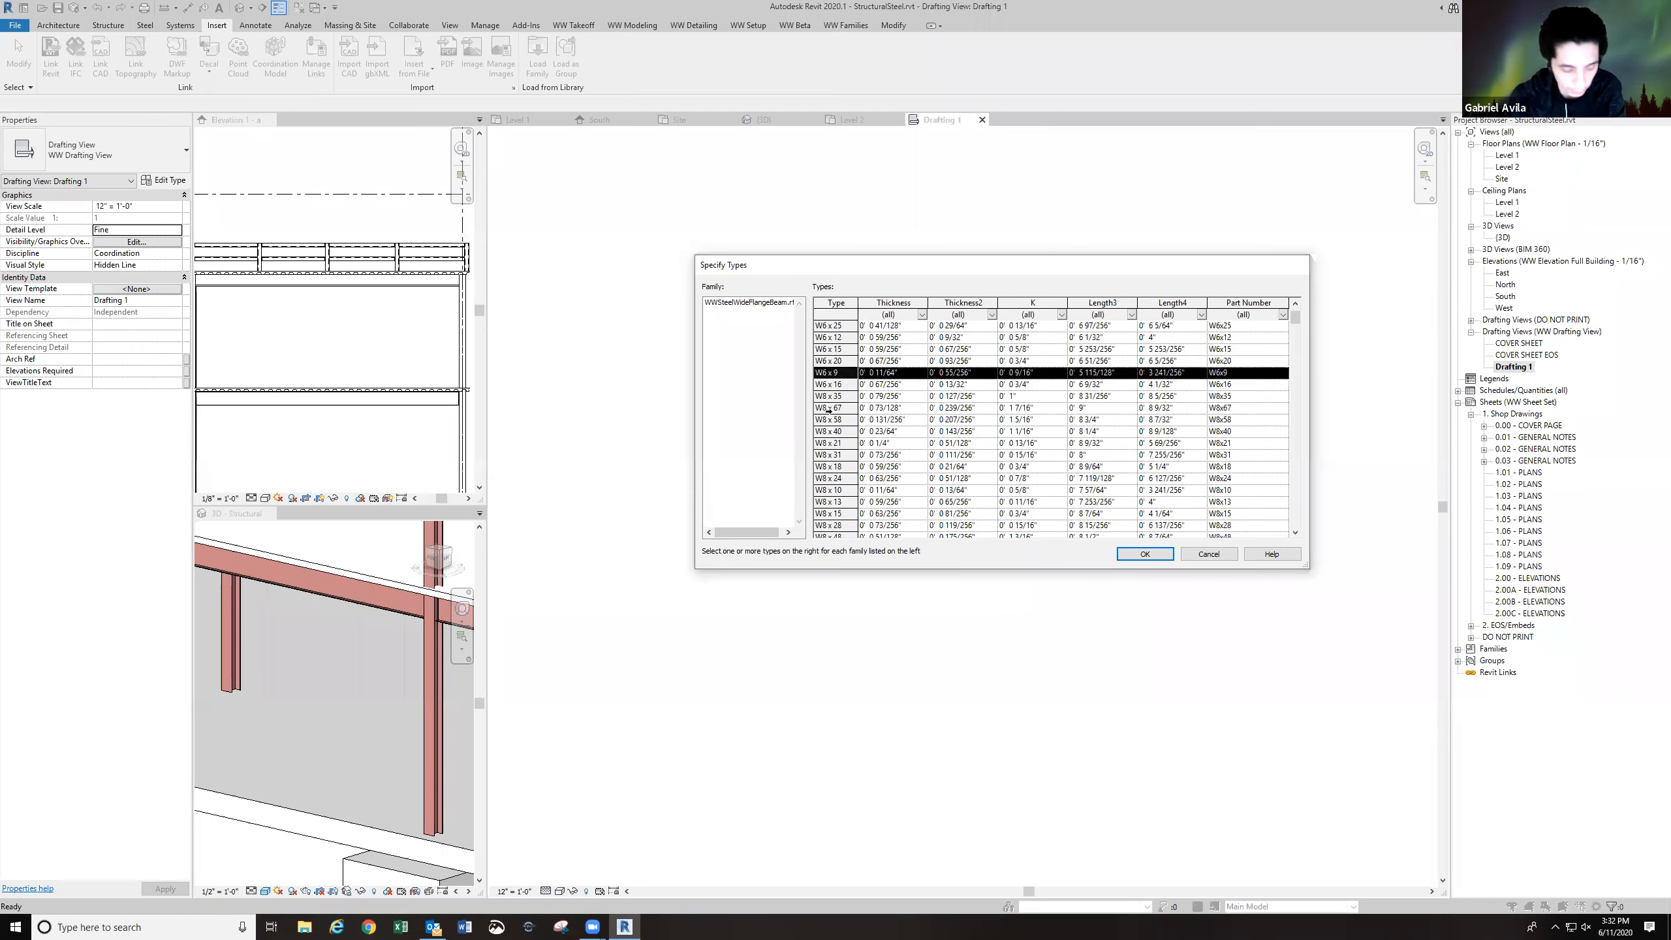
{"action": "left_click", "coordinate": [831, 444], "text": "ctrl"}
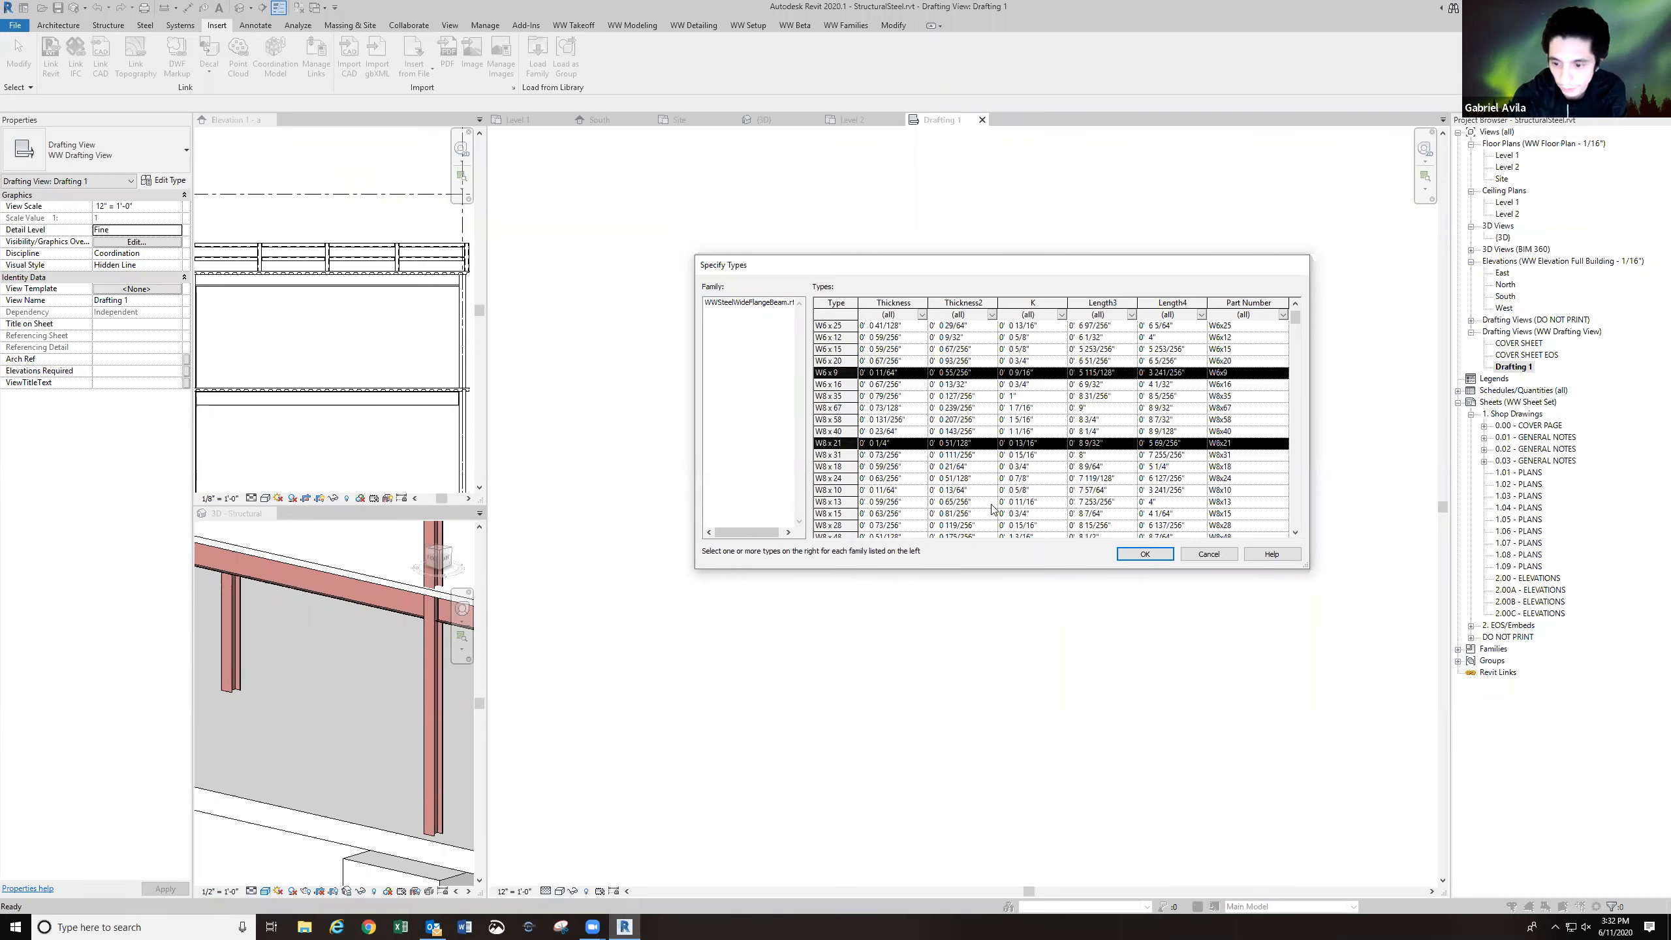
{"action": "left_click", "coordinate": [1144, 554]}
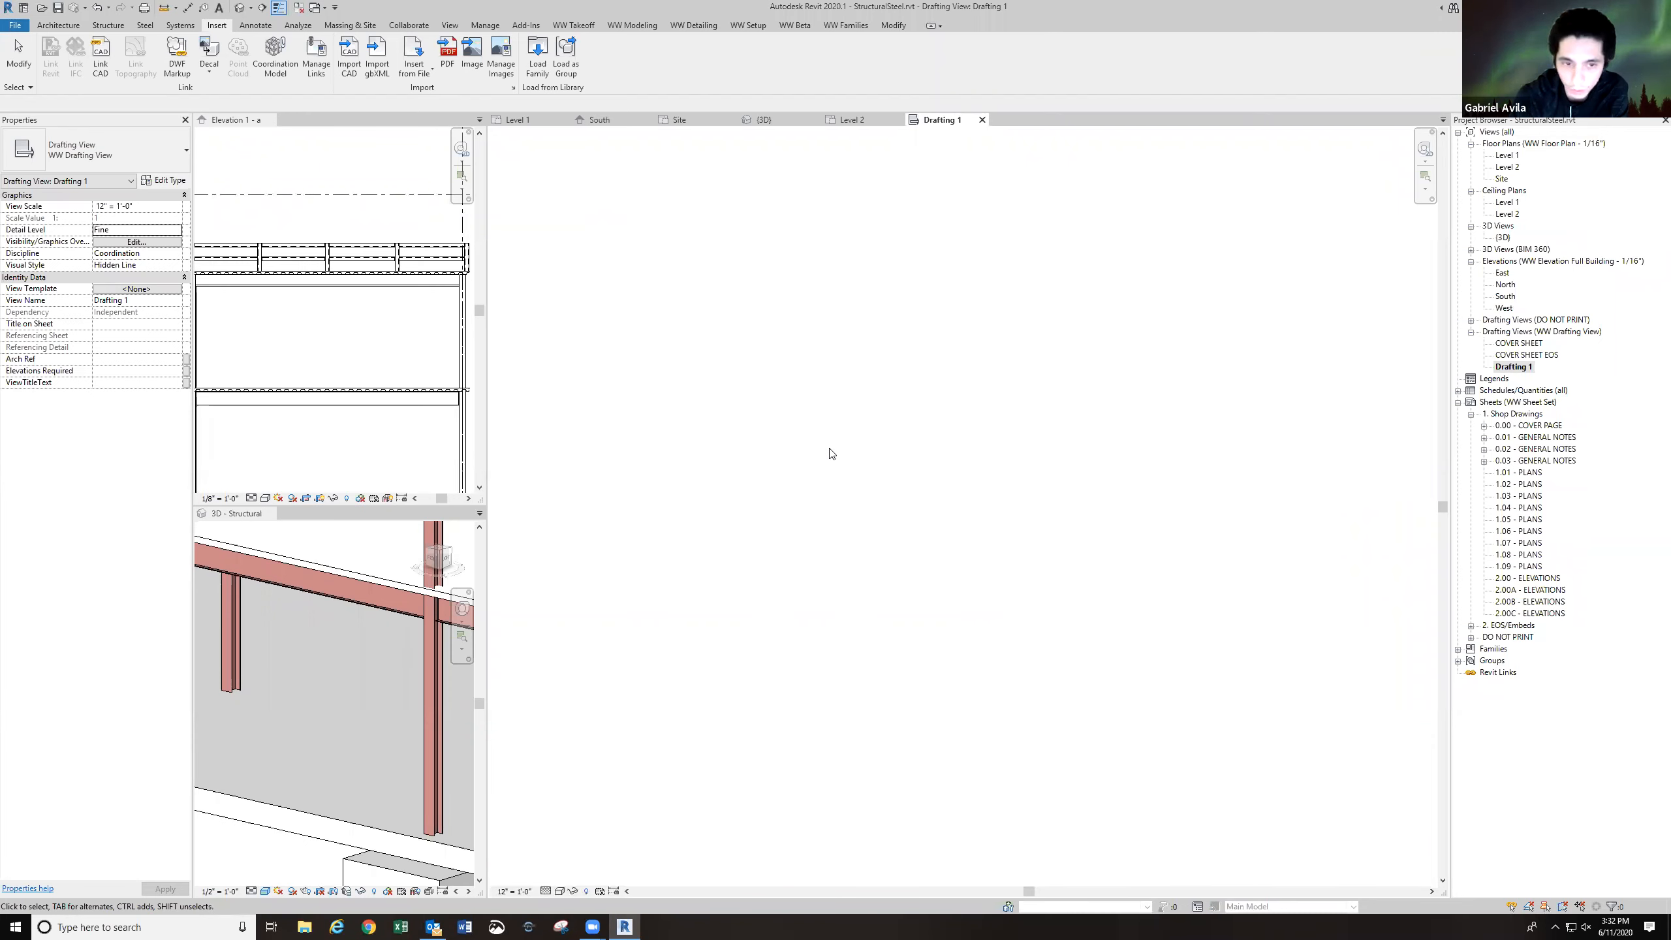
Place one WWSteelWideFlangeBeam W6 x 9 detail component in the Drafting 1 view and end placement.
{"action": "left_click", "coordinate": [250, 25]}
{"action": "right_click", "coordinate": [246, 27]}
{"action": "left_click", "coordinate": [238, 27]}
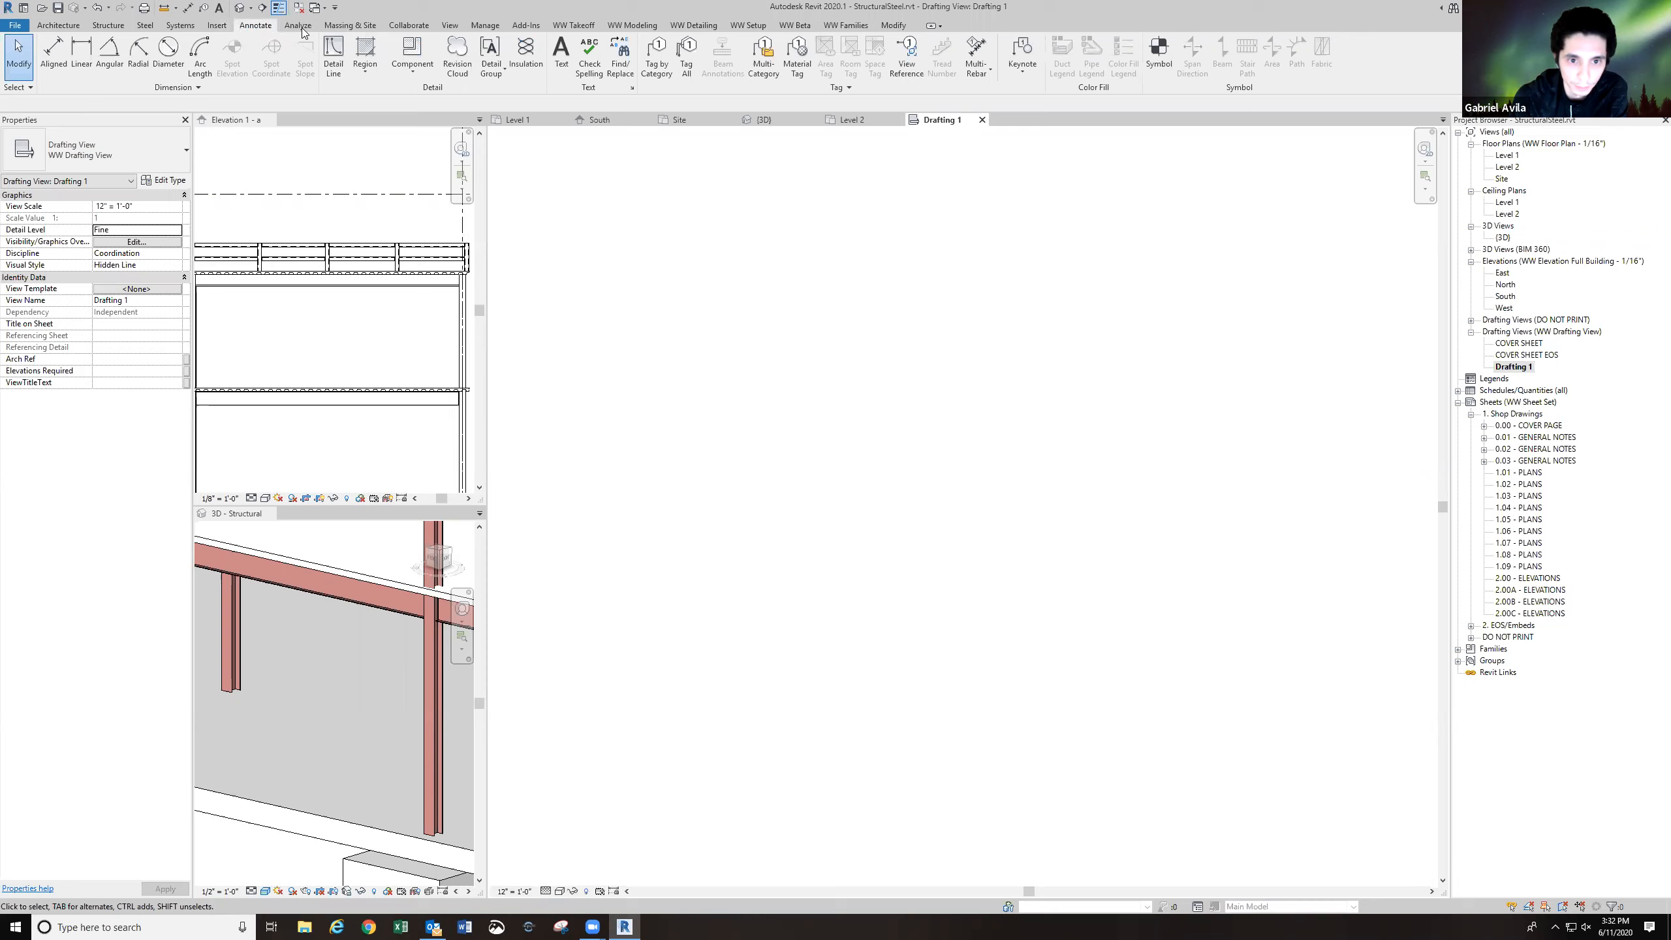
{"action": "left_click", "coordinate": [412, 51]}
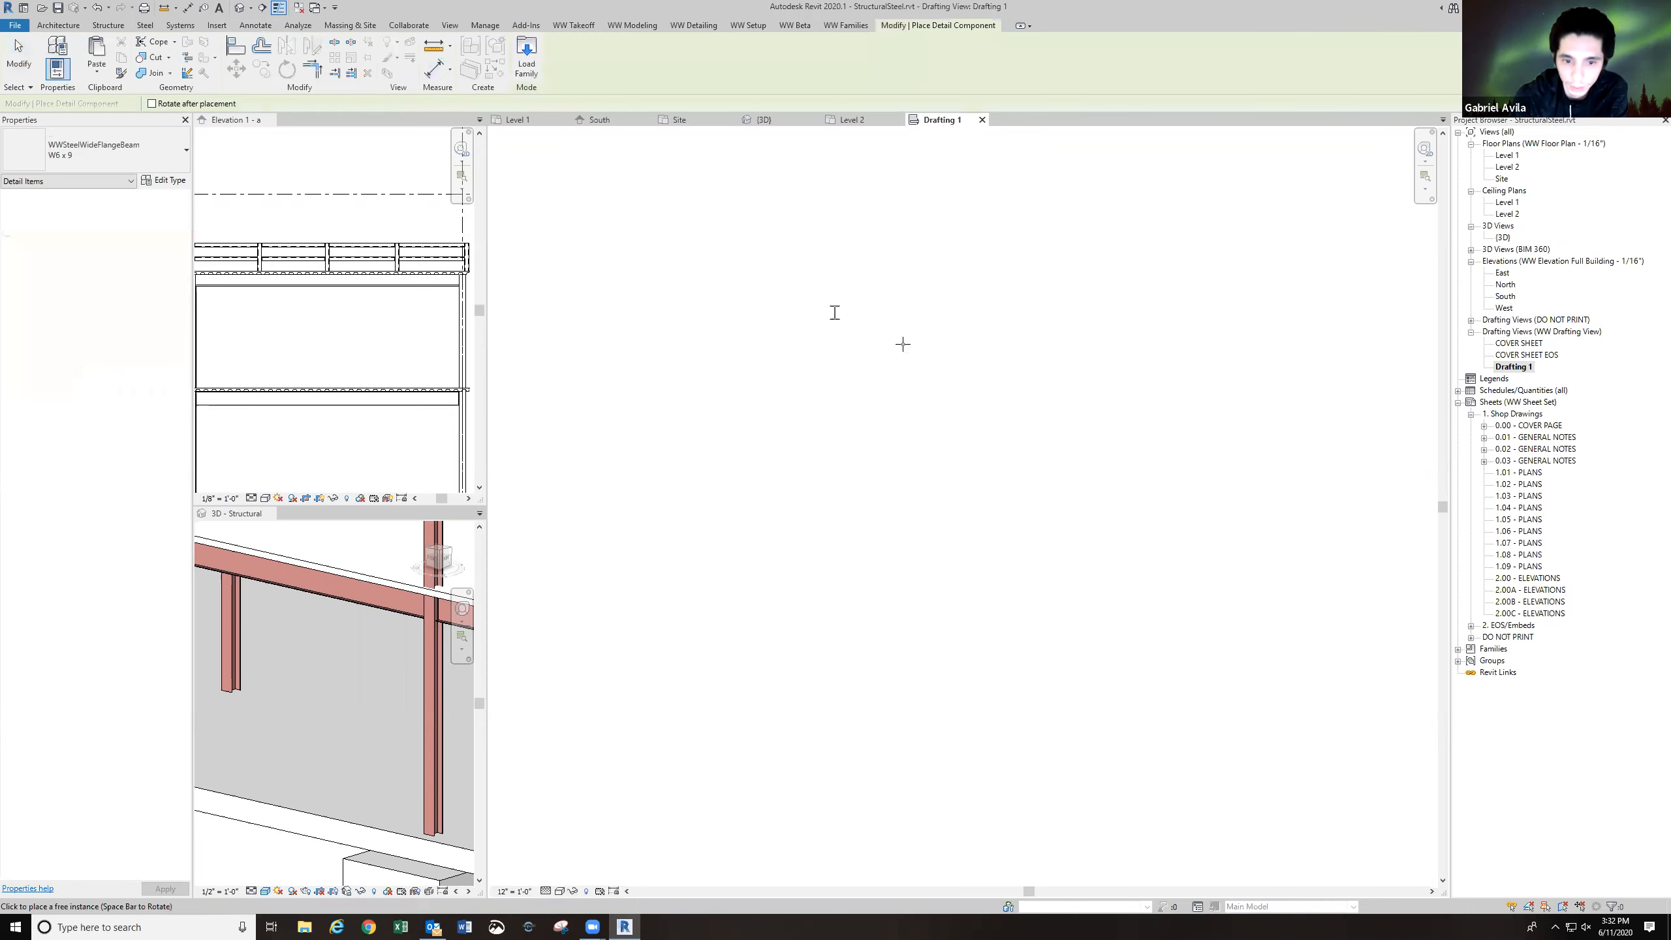
{"action": "scroll", "coordinate": [906, 367], "scroll_direction": "up", "scroll_amount": 5}
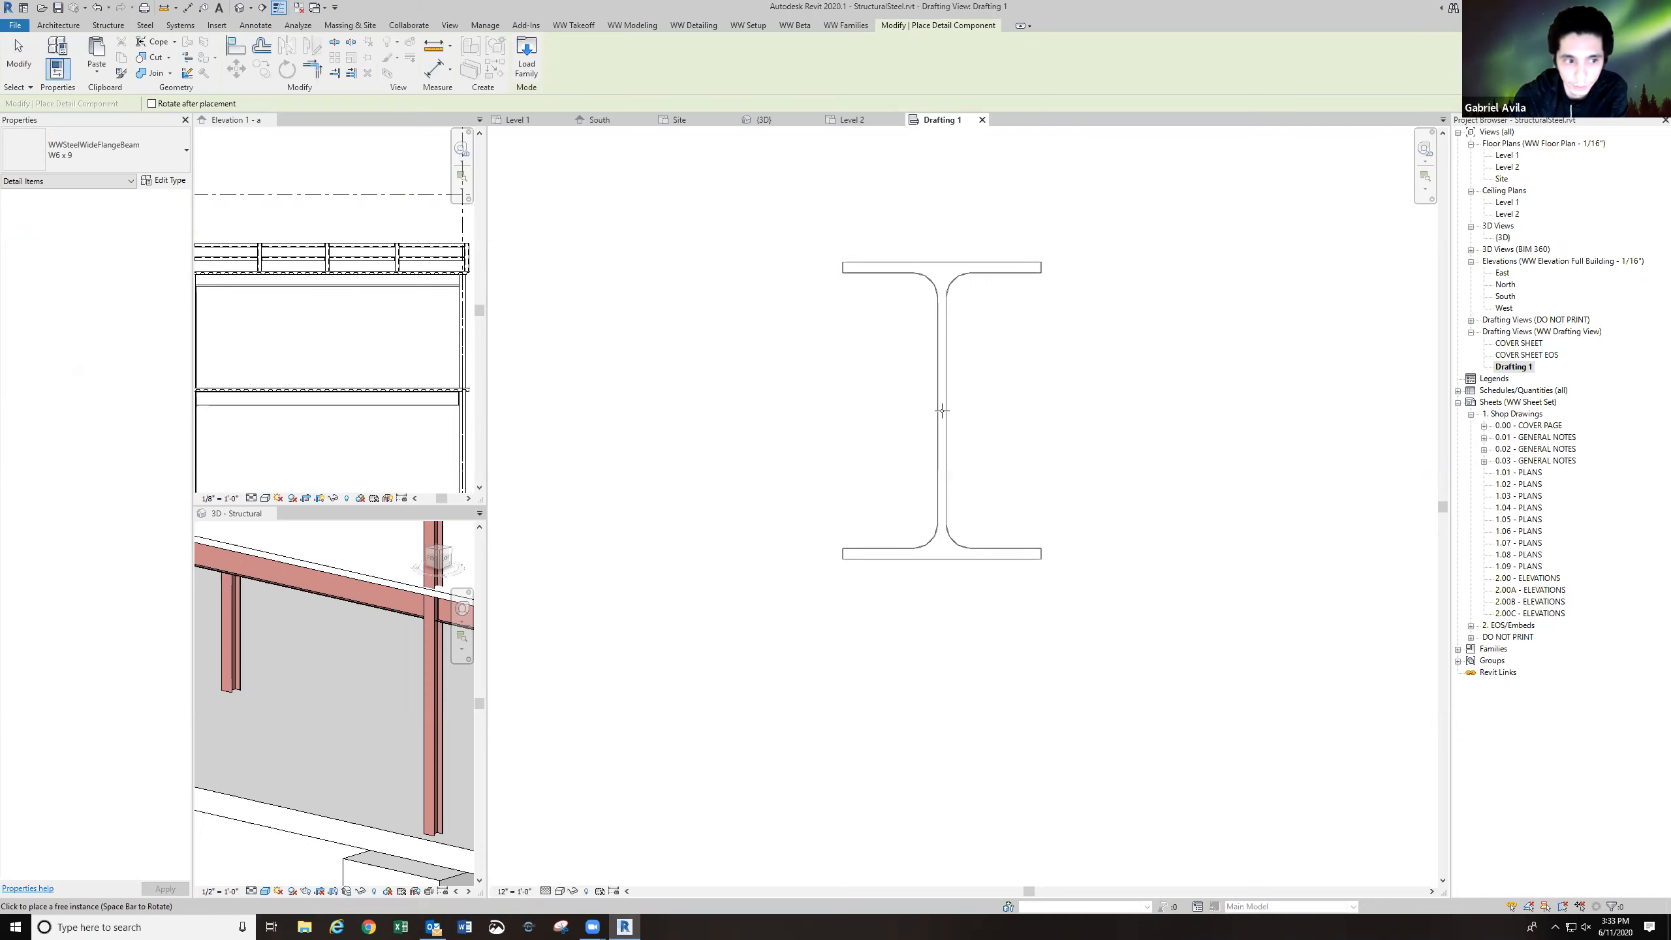
{"action": "left_click", "coordinate": [942, 411]}
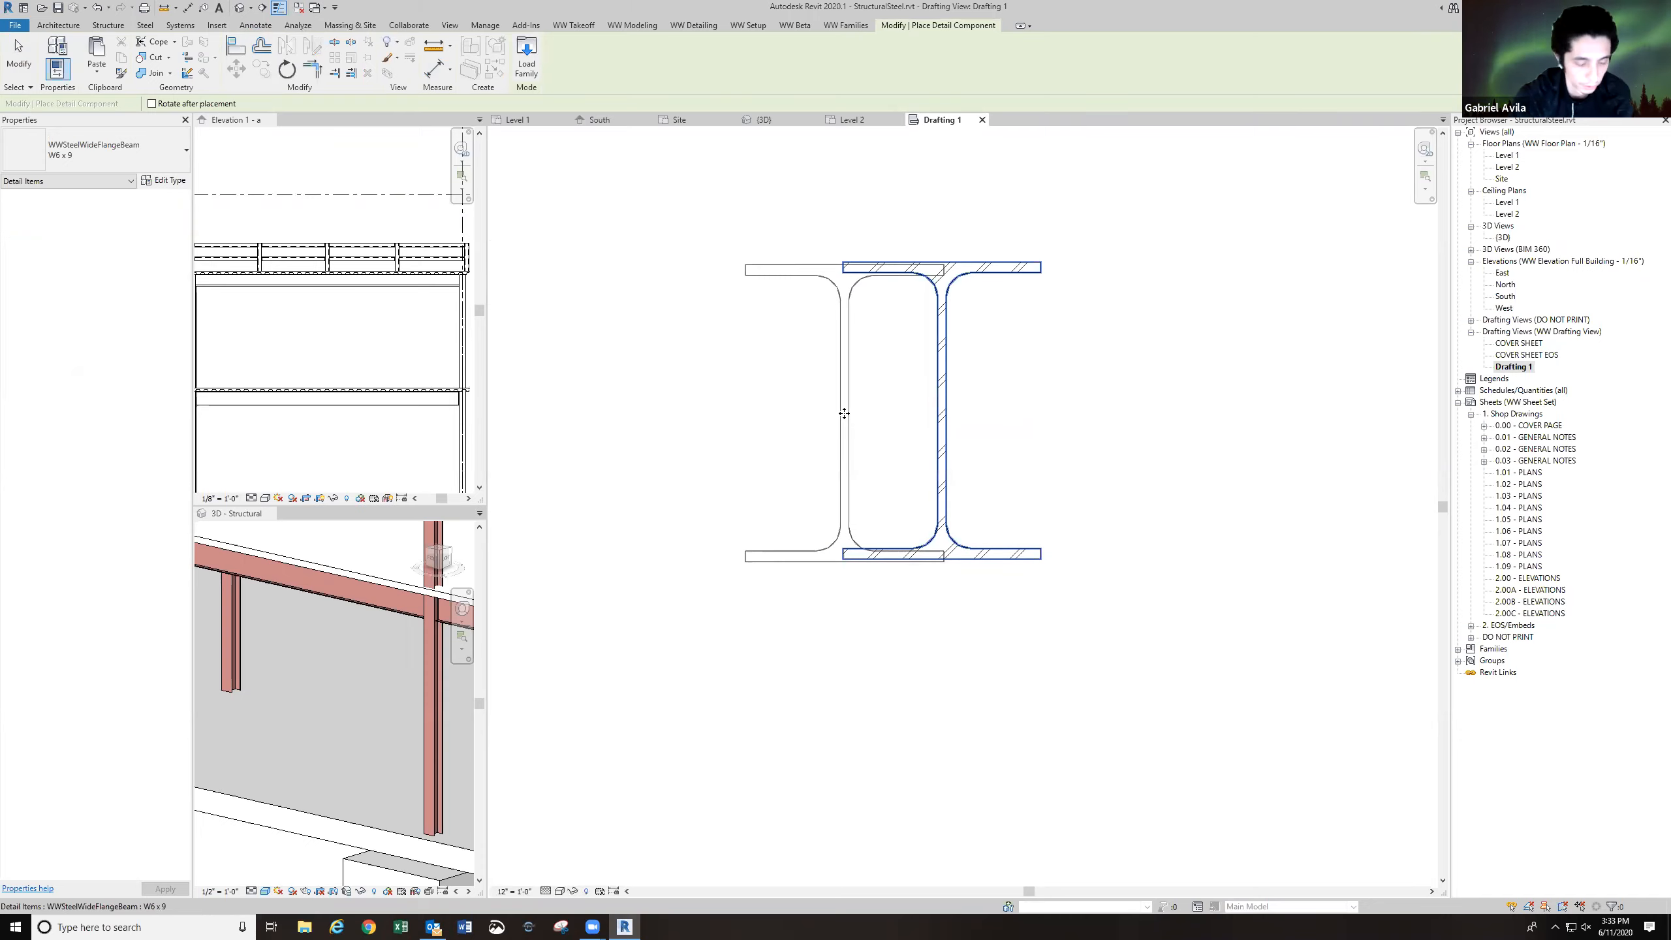
{"action": "key", "text": "Escape"}
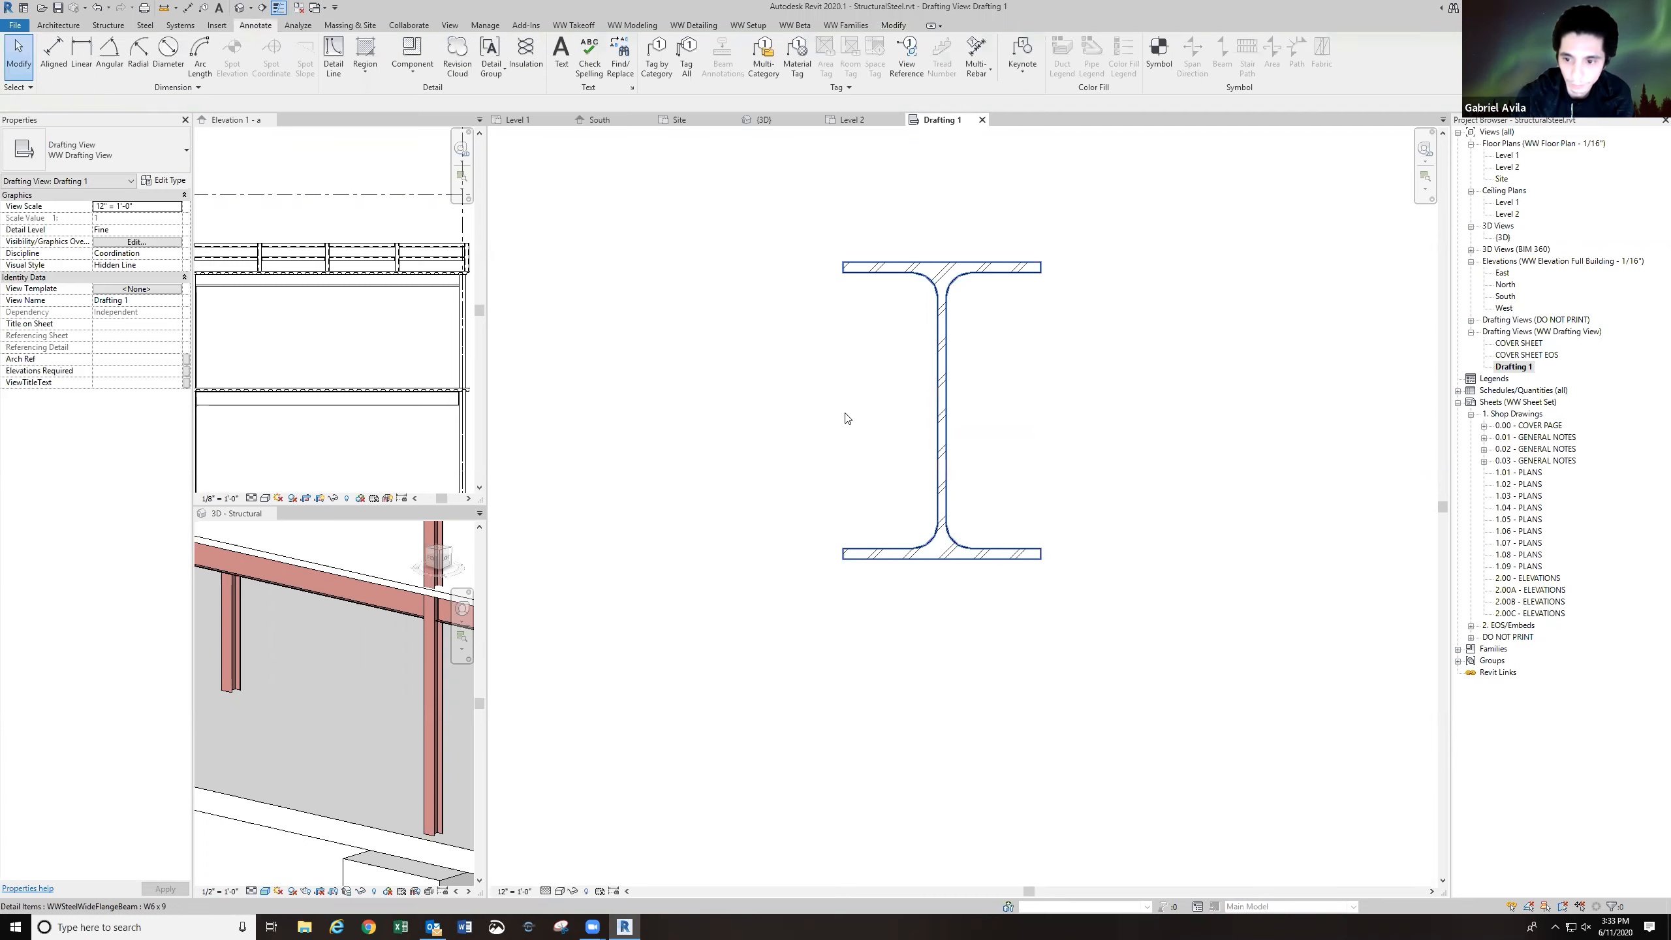
{"action": "left_click", "coordinate": [943, 359]}
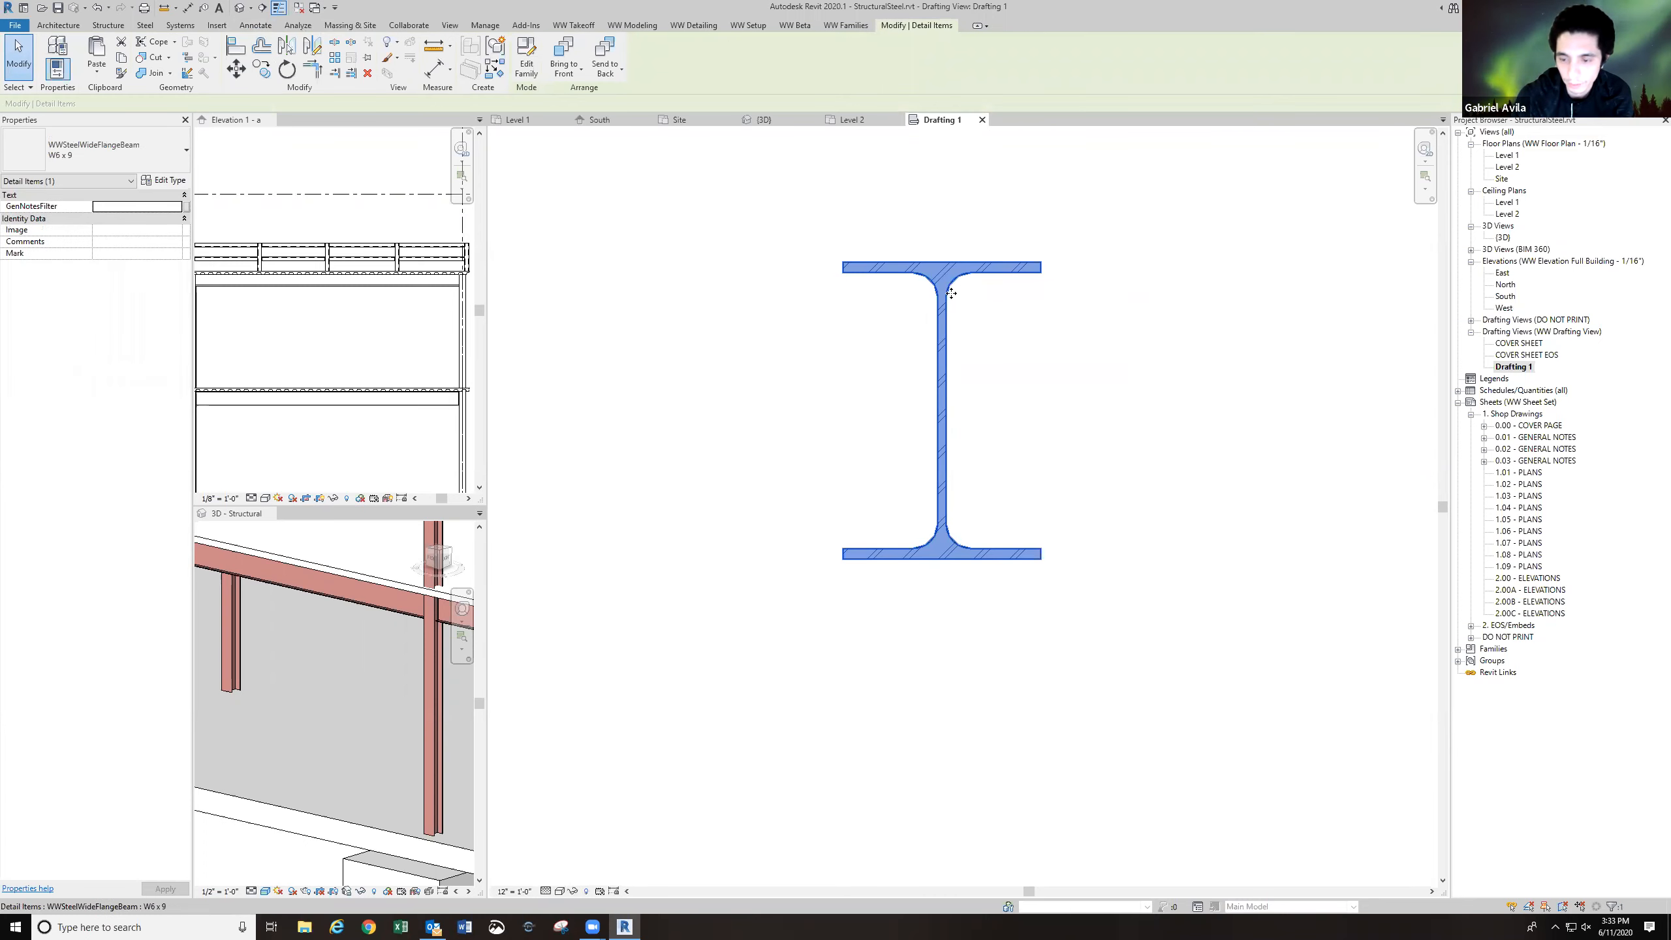
{"action": "left_click", "coordinate": [814, 392]}
{"action": "left_click", "coordinate": [921, 282]}
{"action": "left_click", "coordinate": [748, 257]}
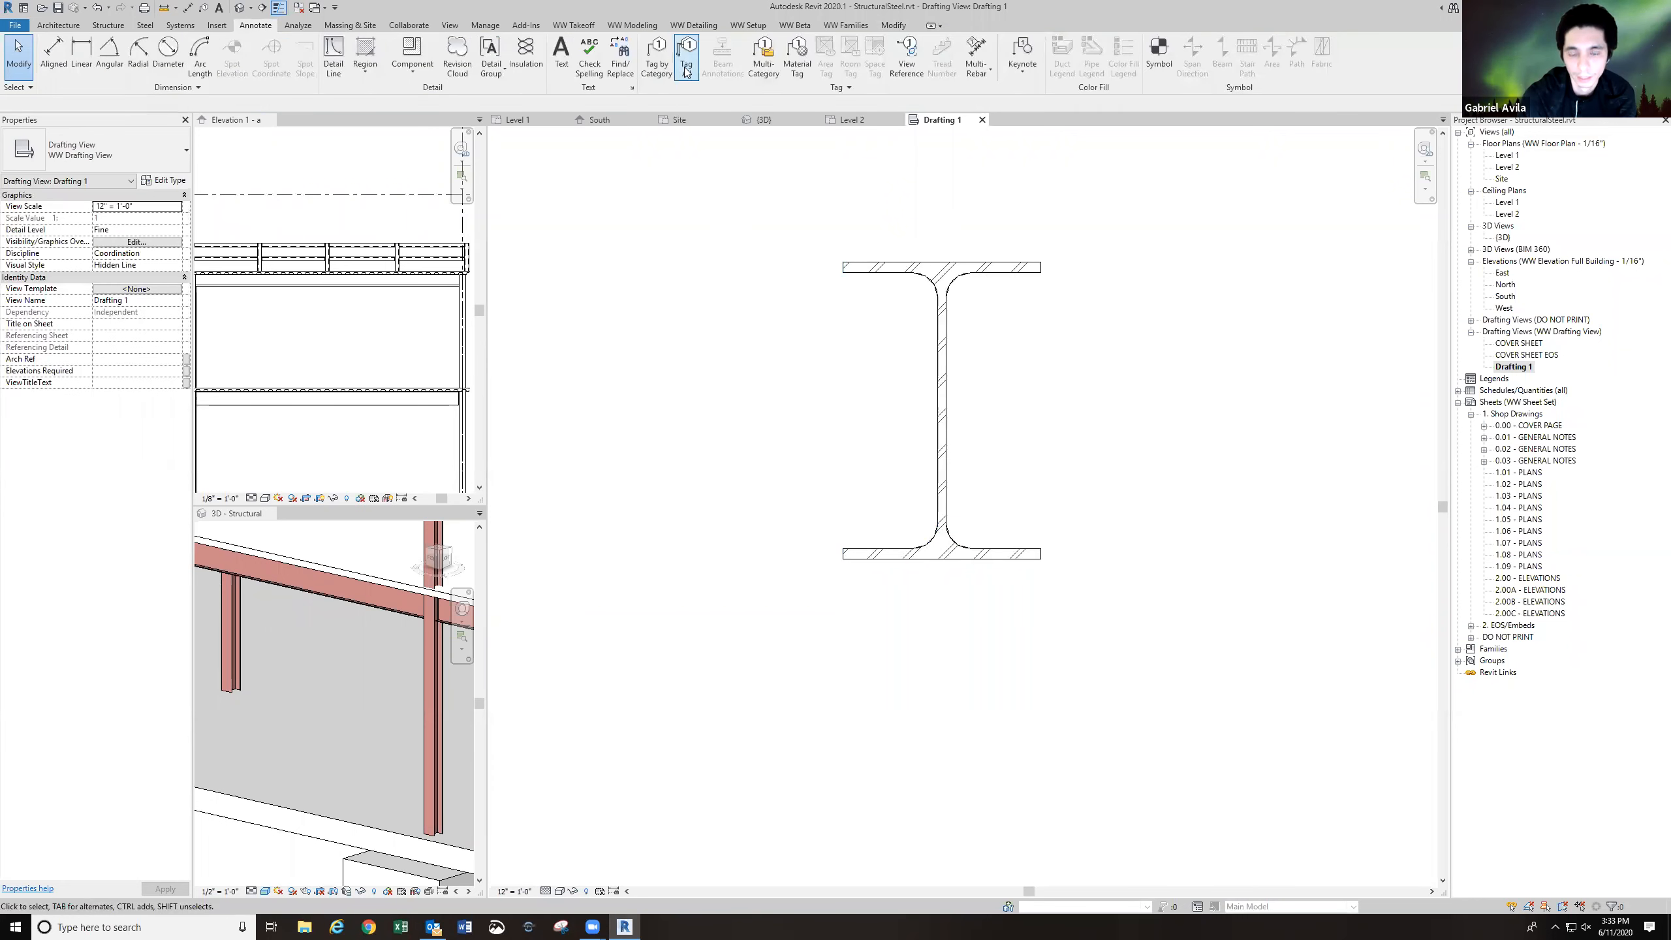
Start Tag by Category and accept WW Detail Item Tag as the loaded tag for Detail Items.
{"action": "left_click", "coordinate": [664, 71]}
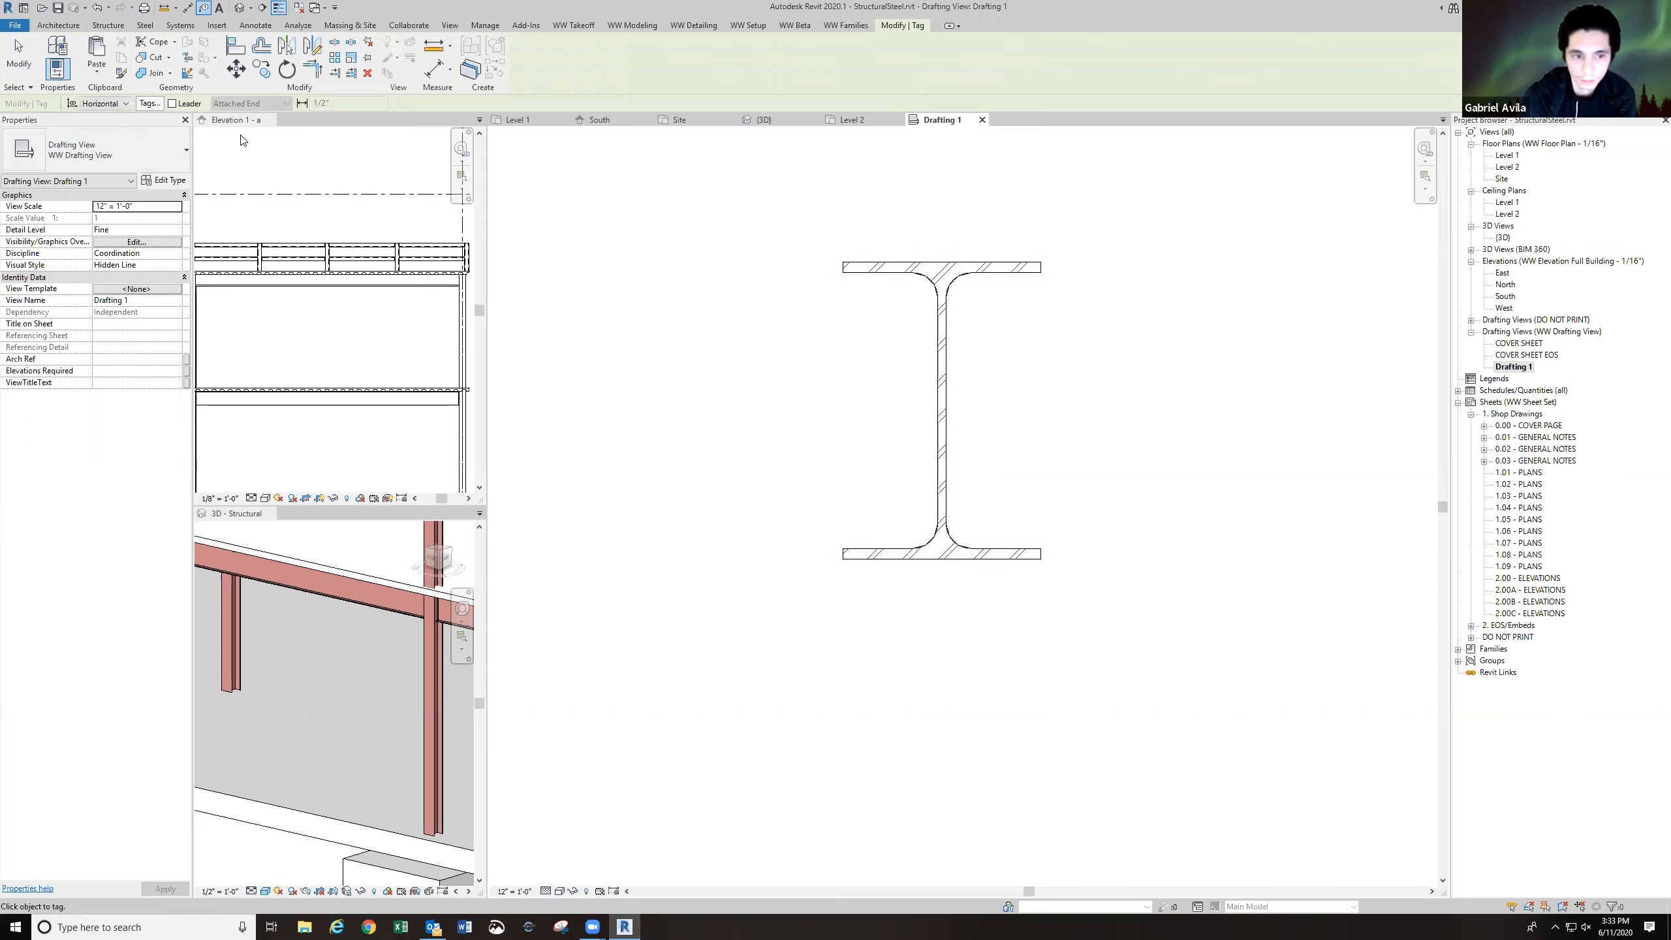
{"action": "left_click", "coordinate": [158, 104]}
{"action": "scroll", "coordinate": [860, 489], "scroll_direction": "down", "scroll_amount": 4}
{"action": "scroll", "coordinate": [860, 488], "scroll_direction": "down", "scroll_amount": 1}
{"action": "left_click", "coordinate": [862, 476]}
{"action": "left_click", "coordinate": [862, 476]}
{"action": "left_click", "coordinate": [848, 486]}
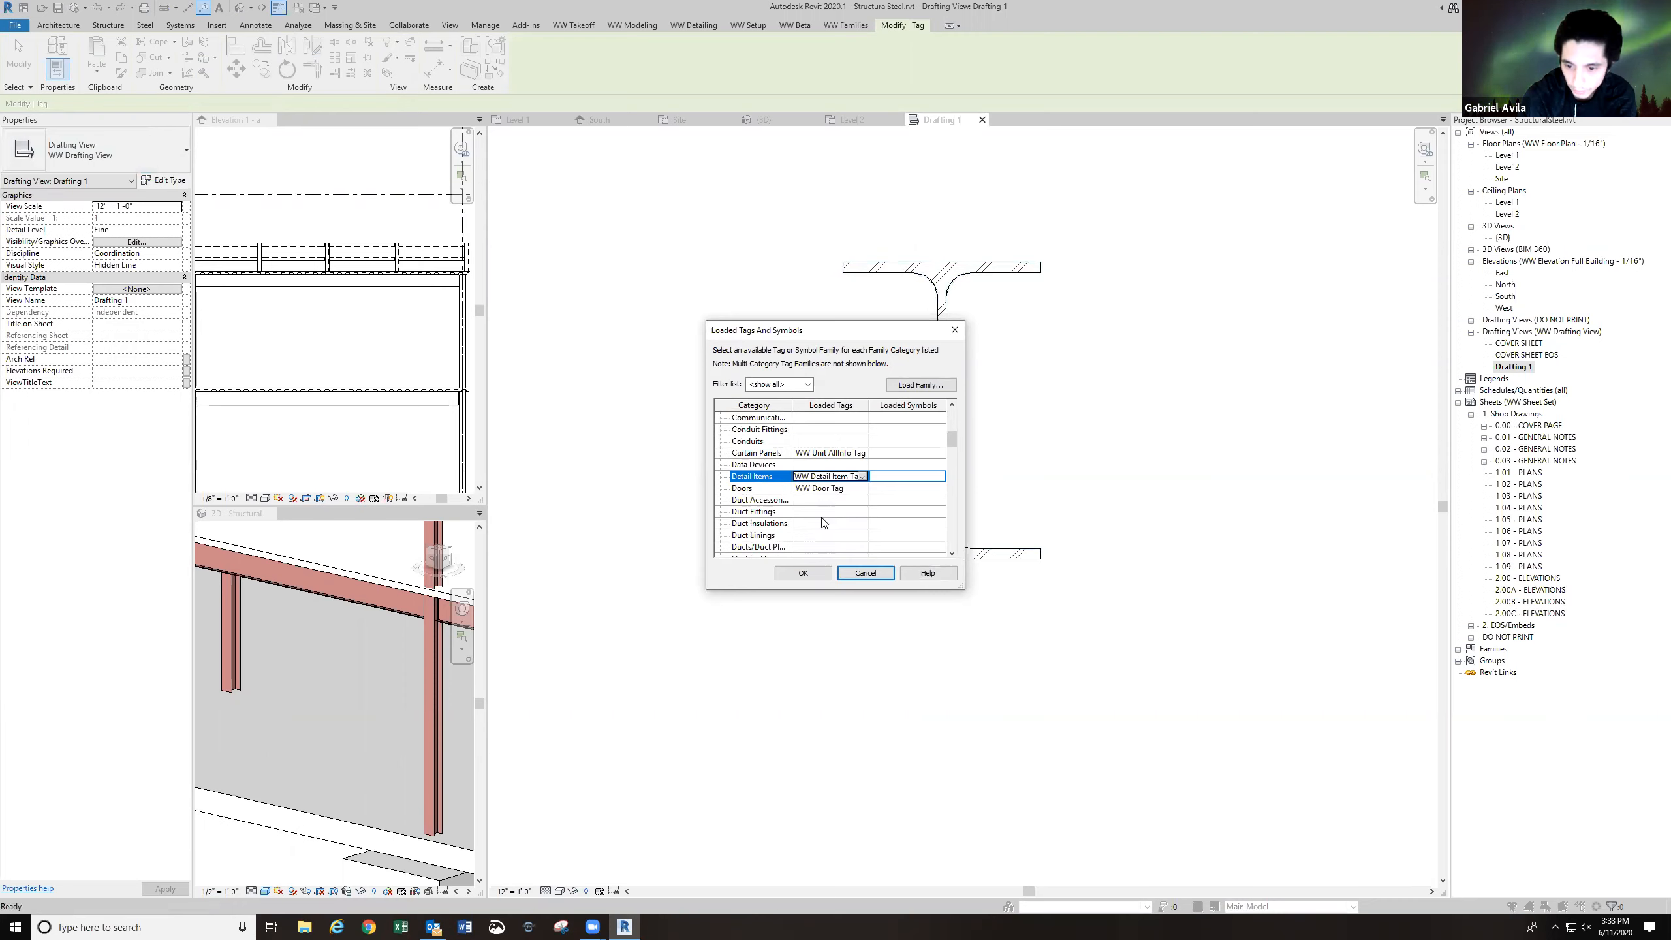
{"action": "left_click", "coordinate": [804, 573]}
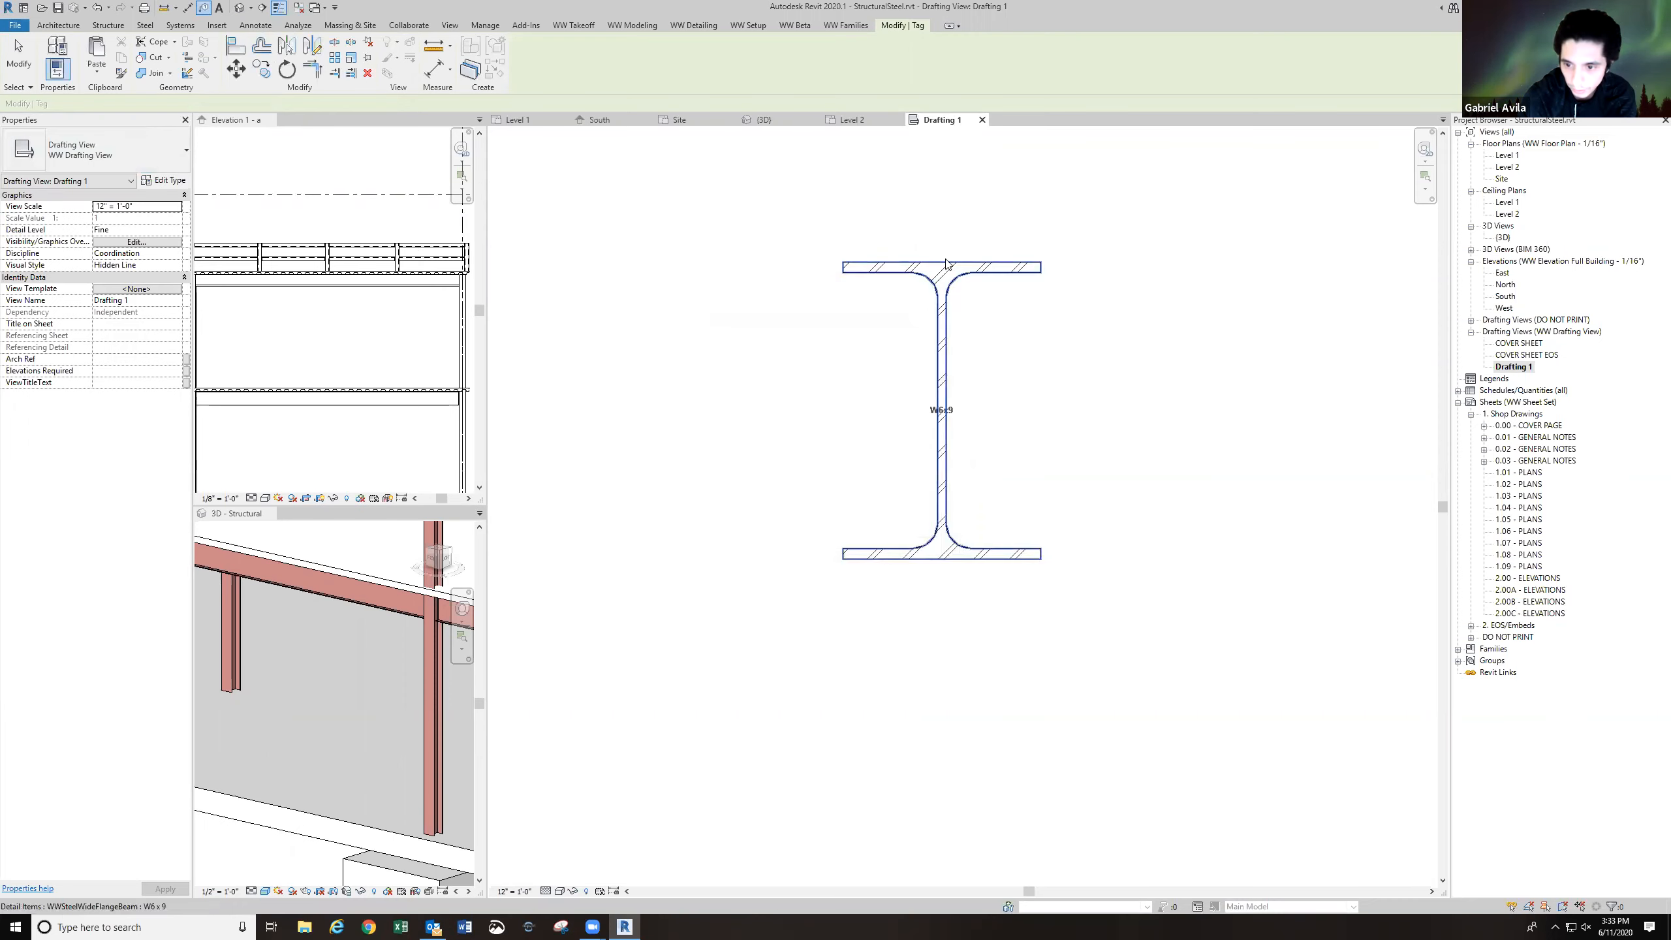
Tag the beam section without a leader and move the tag onto the right end of its top flange.
{"action": "left_click", "coordinate": [944, 278]}
{"action": "left_click_drag", "start_coordinate": [941, 422], "coordinate": [1025, 295]}
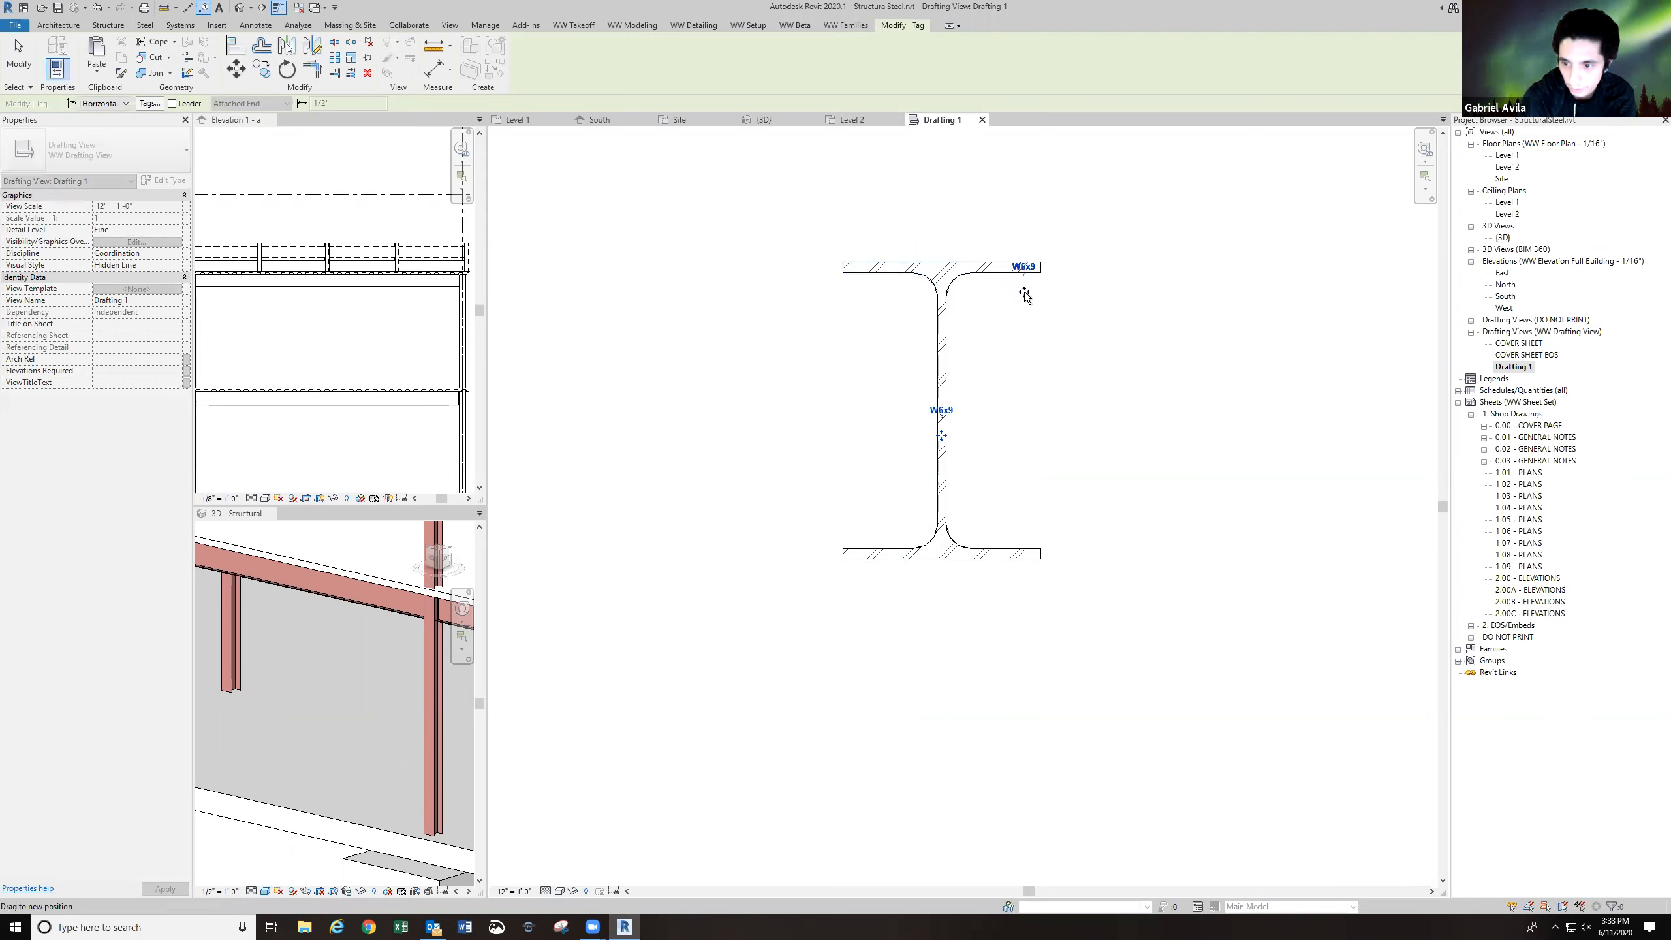
{"action": "key", "text": "Escape"}
{"action": "key", "text": "Escape"}
{"action": "scroll", "coordinate": [956, 295], "scroll_direction": "up", "scroll_amount": 1}
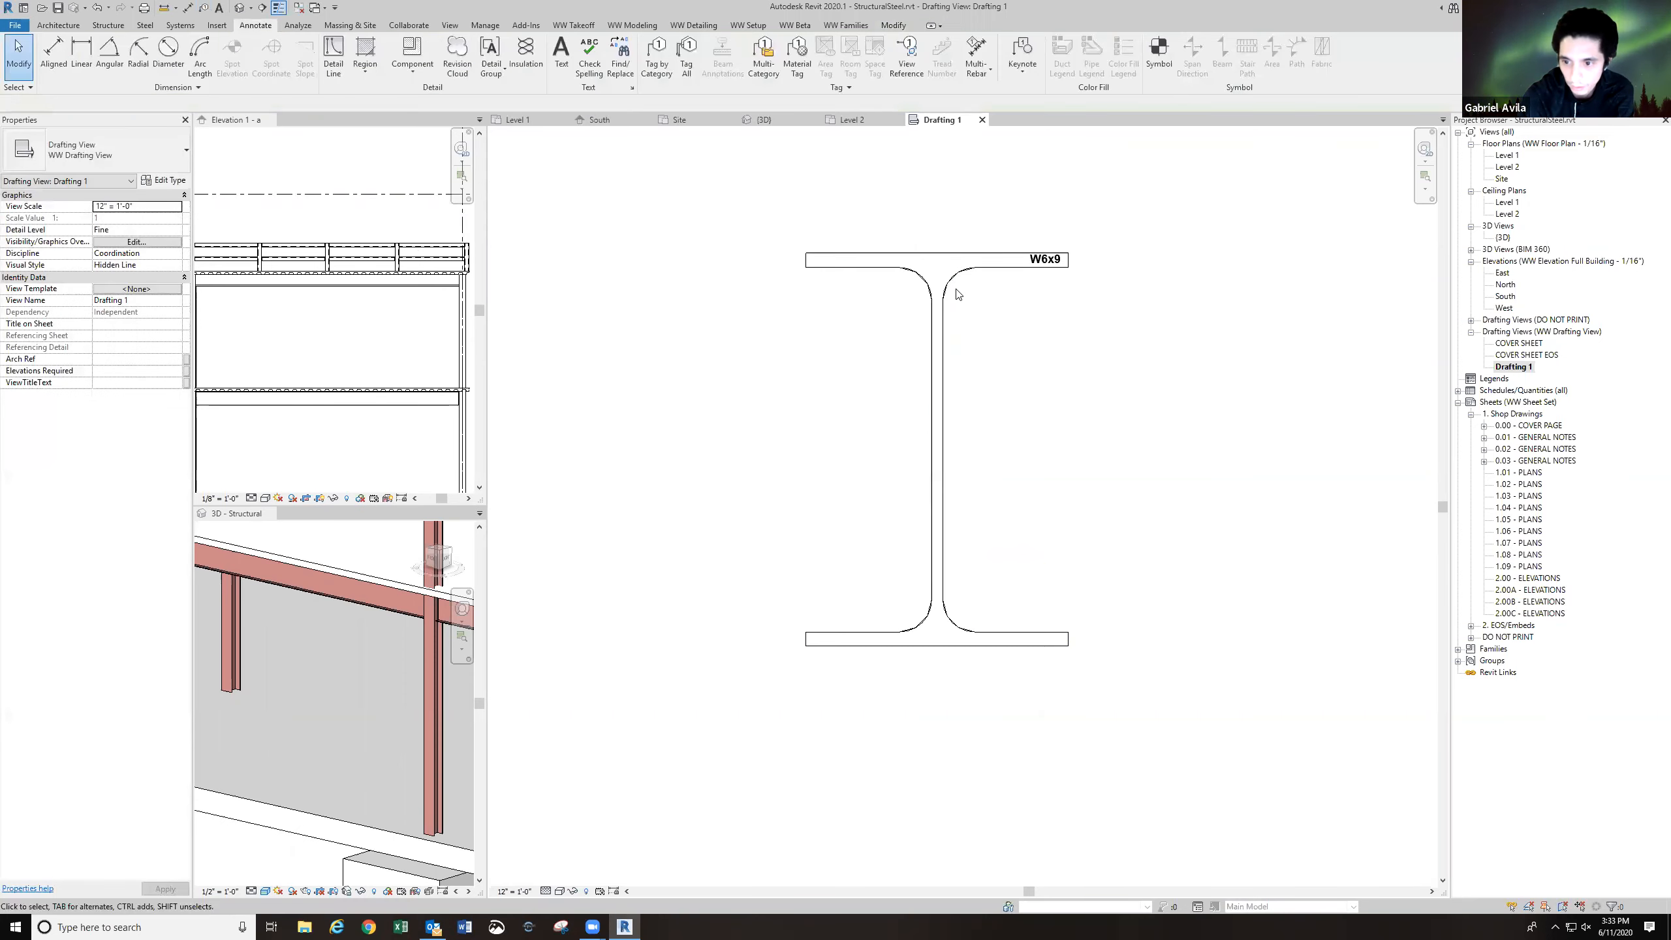
Change the placed beam section's type to W8 x 21 and deselect it.
{"action": "left_click", "coordinate": [941, 322]}
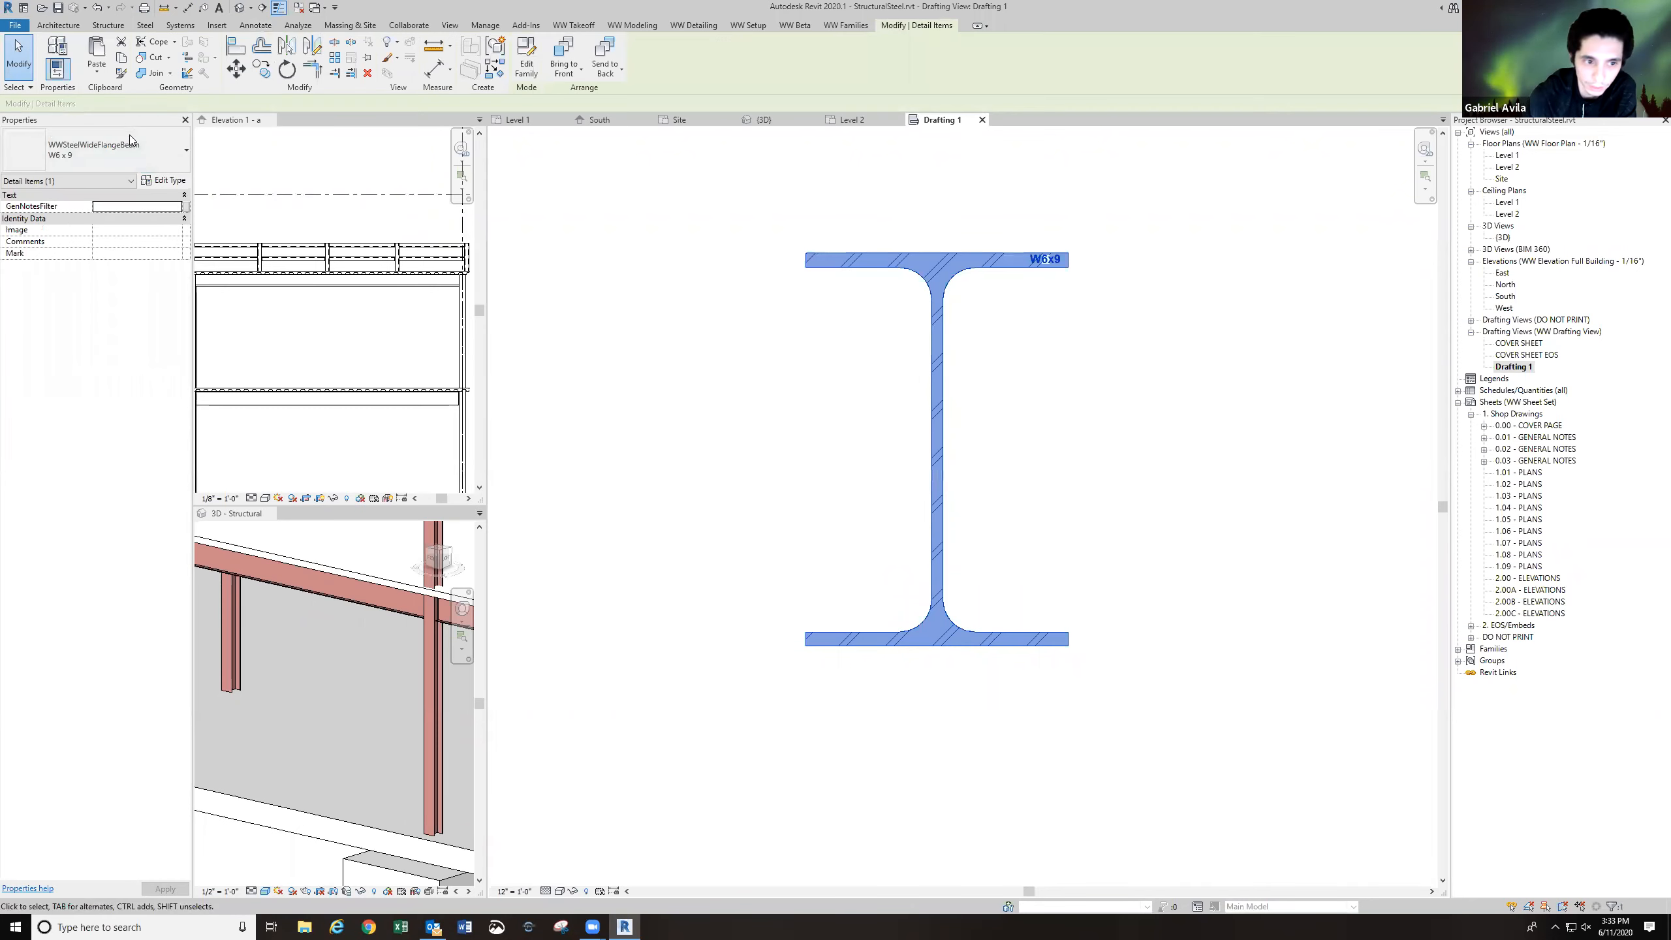
{"action": "left_click", "coordinate": [123, 151]}
{"action": "left_click", "coordinate": [95, 513]}
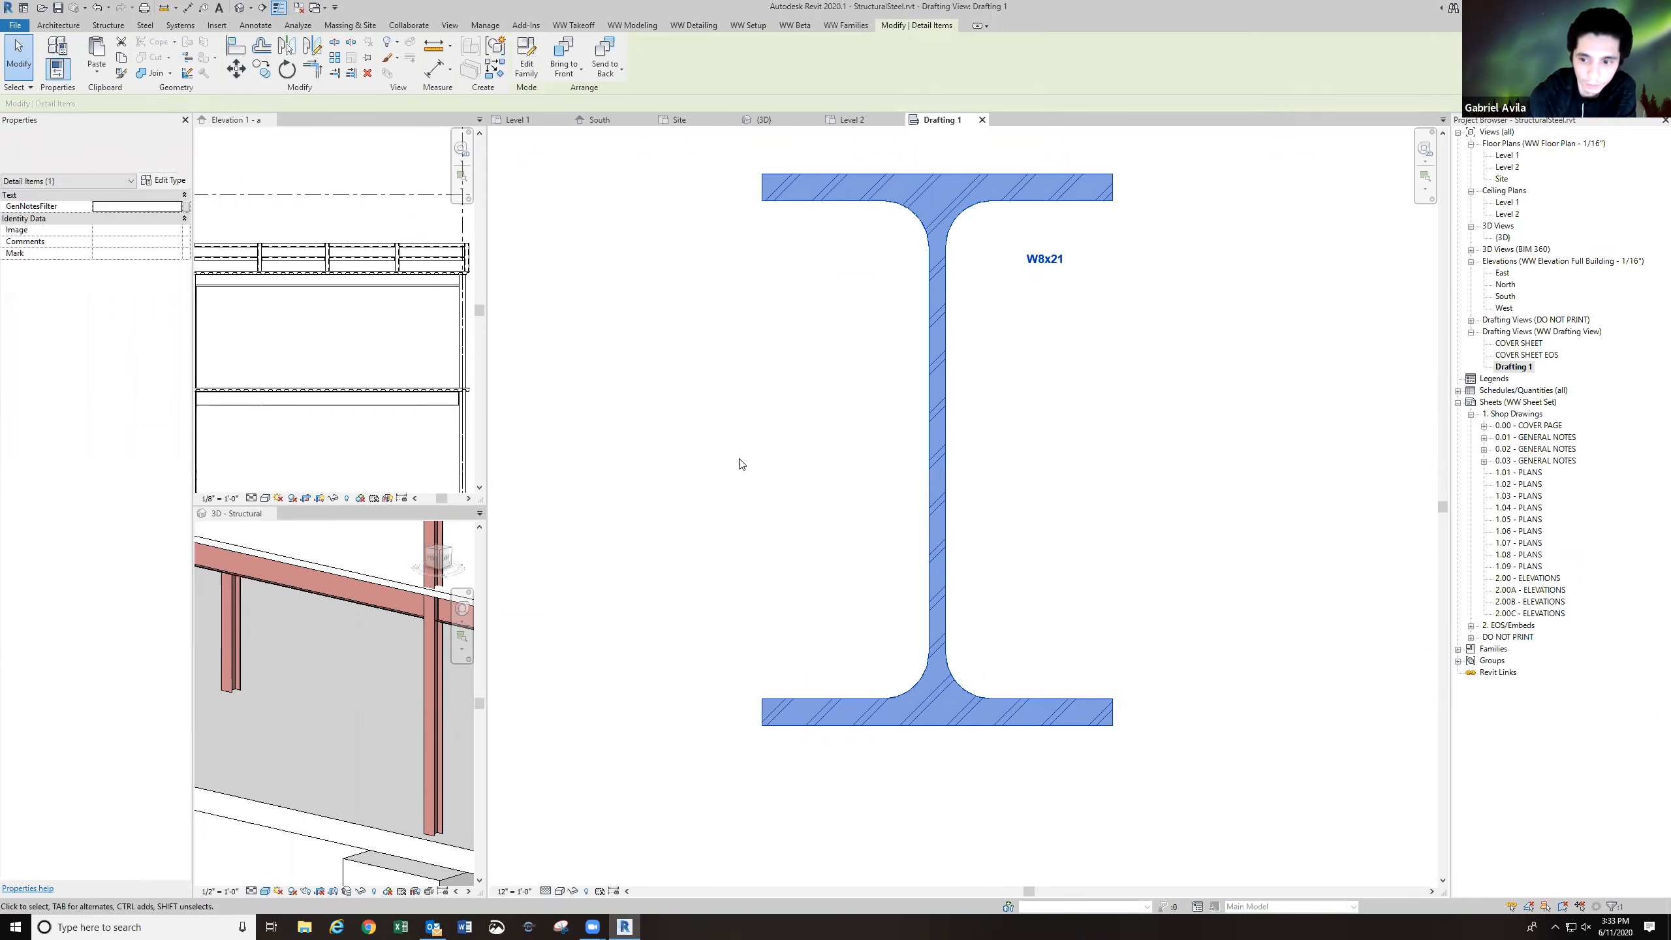
{"action": "left_click", "coordinate": [743, 463]}
Move the beam's tag back onto the right end of the enlarged section's top flange.
{"action": "left_click", "coordinate": [1046, 263]}
{"action": "left_click_drag", "start_coordinate": [1044, 292], "coordinate": [1087, 222]}
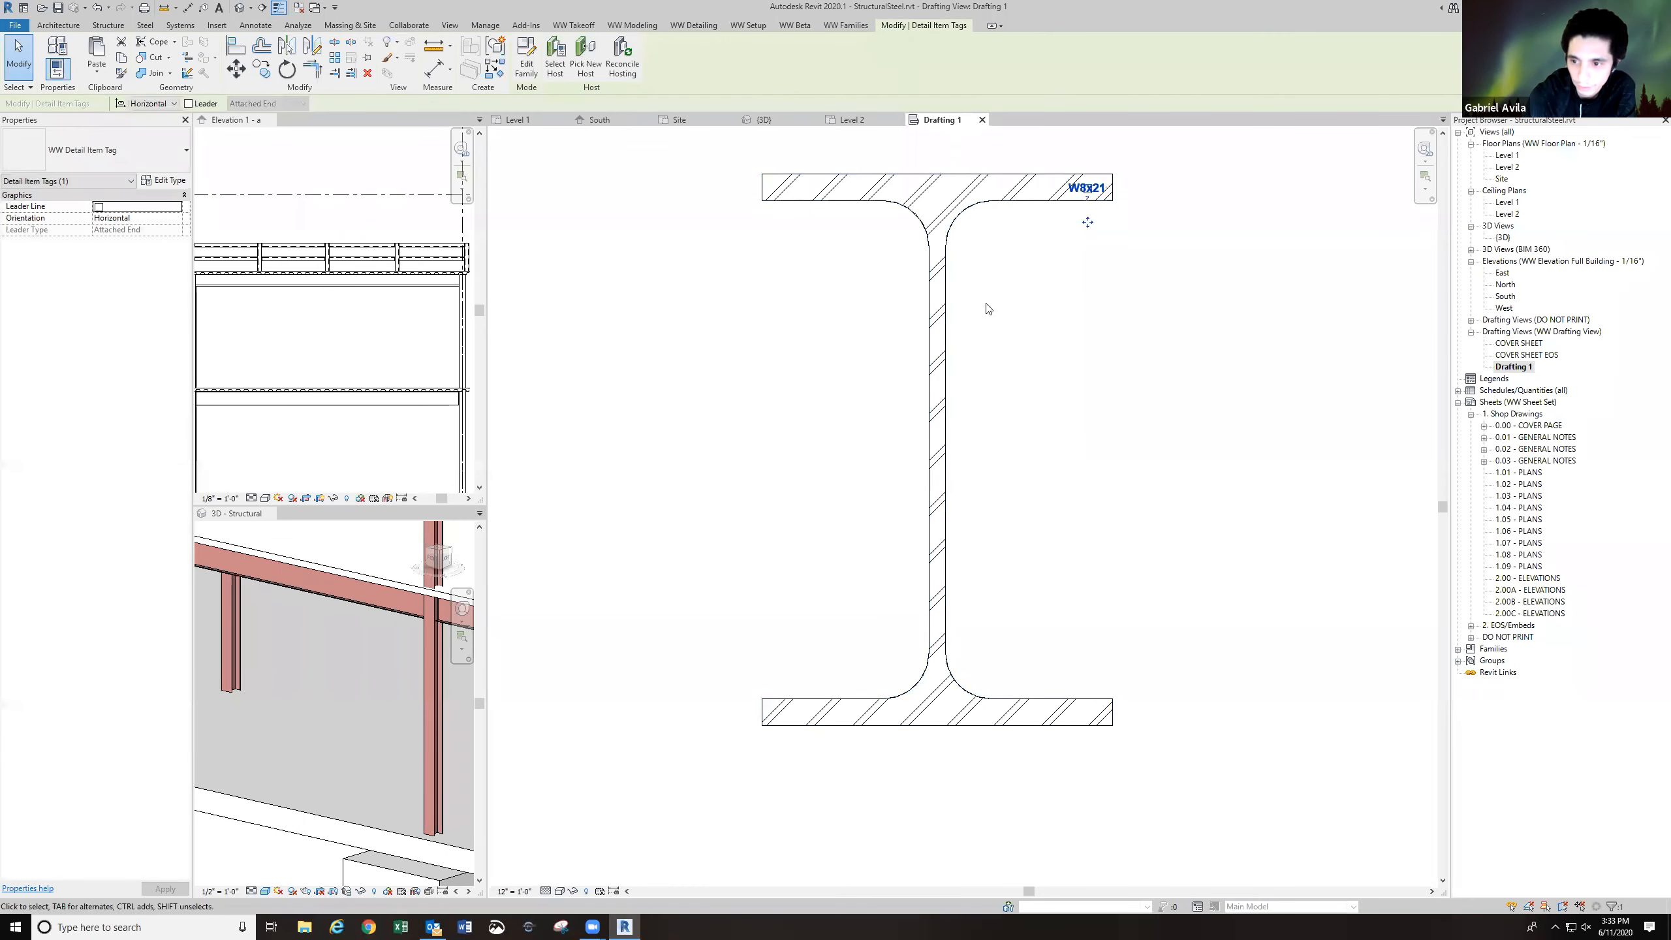
{"action": "left_click", "coordinate": [1036, 317]}
{"action": "scroll", "coordinate": [1037, 322], "scroll_direction": "down", "scroll_amount": 3}
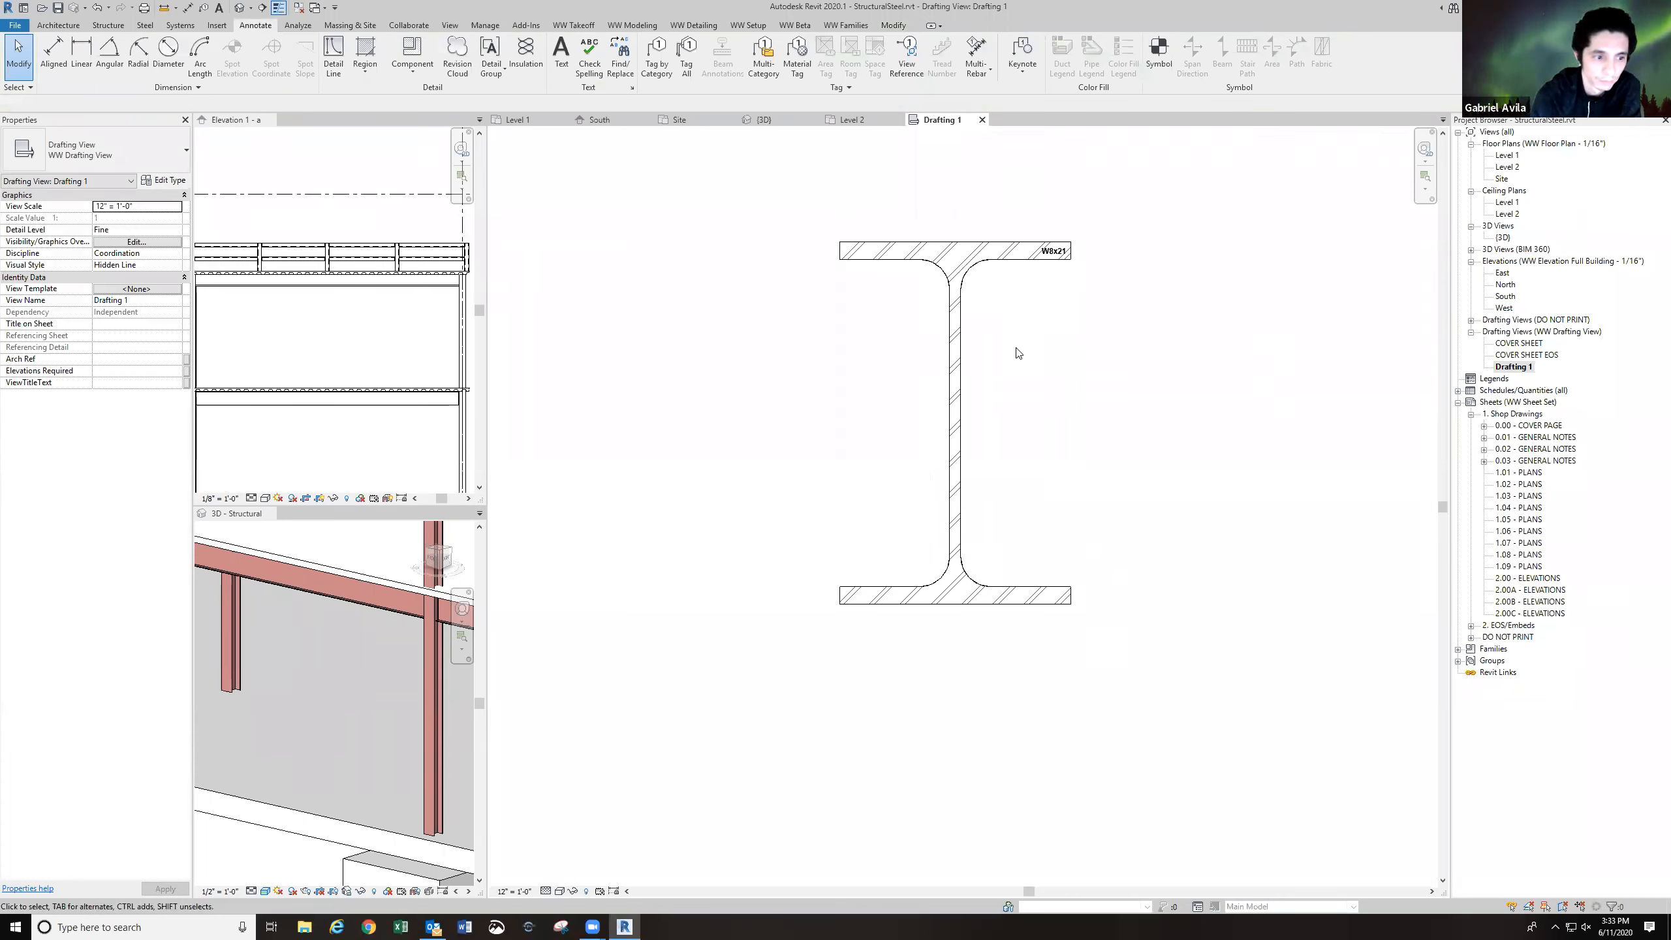
{"action": "middle_click_drag", "start_coordinate": [1017, 353], "coordinate": [1040, 351]}
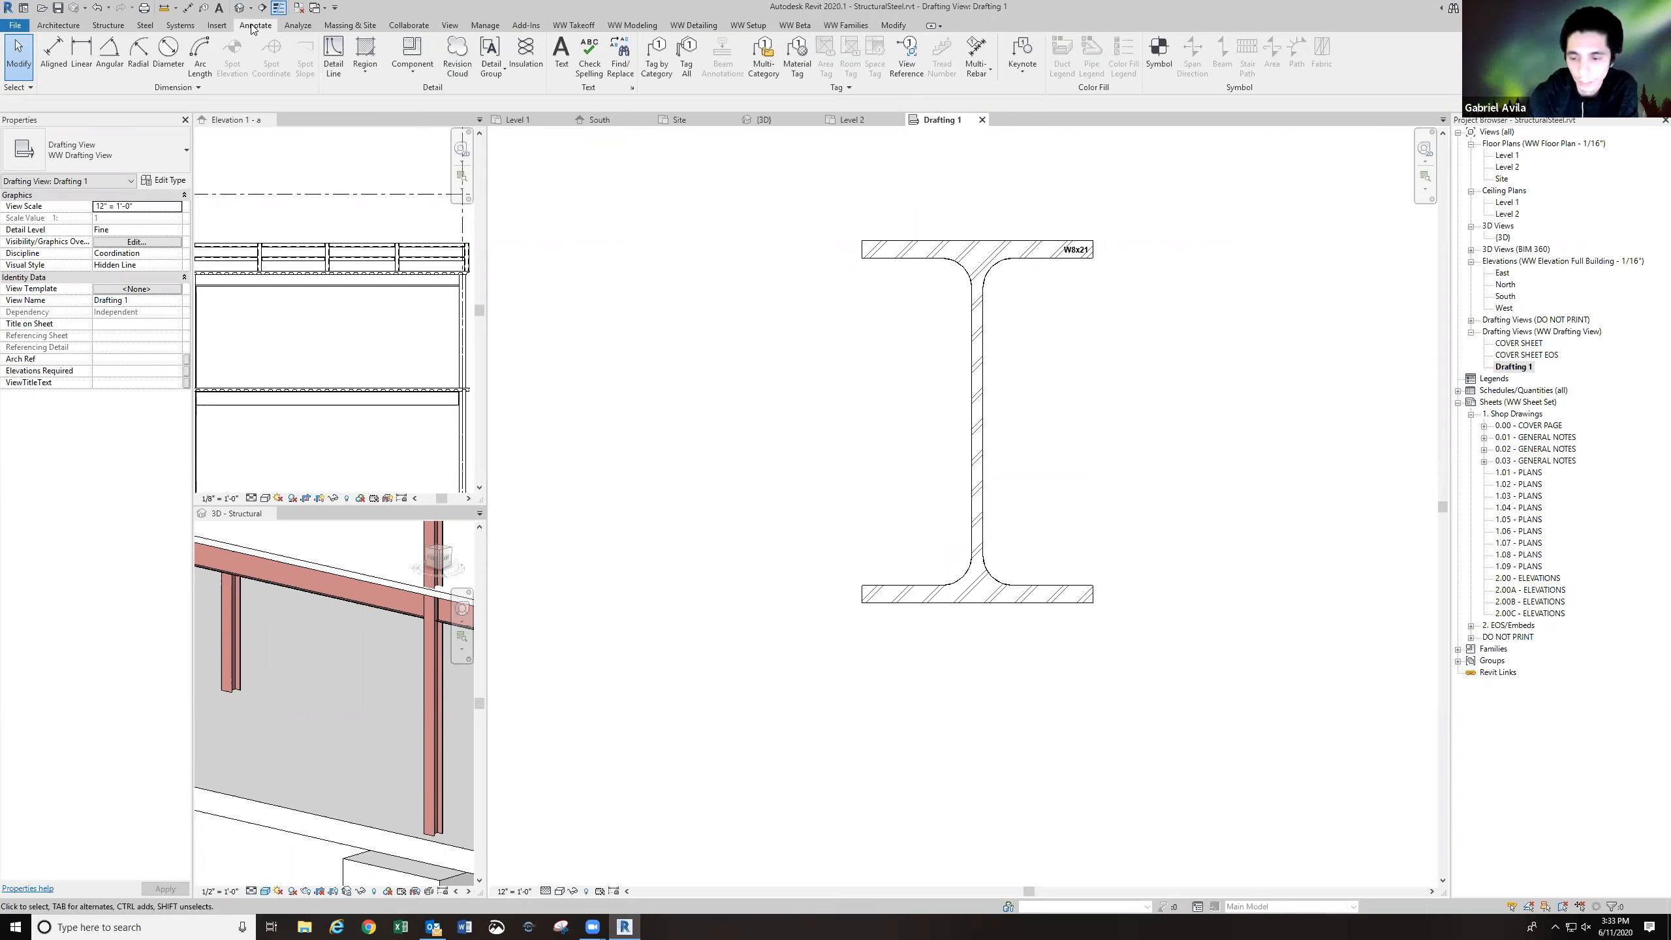
{"action": "middle_click_drag", "start_coordinate": [697, 371], "coordinate": [752, 373]}
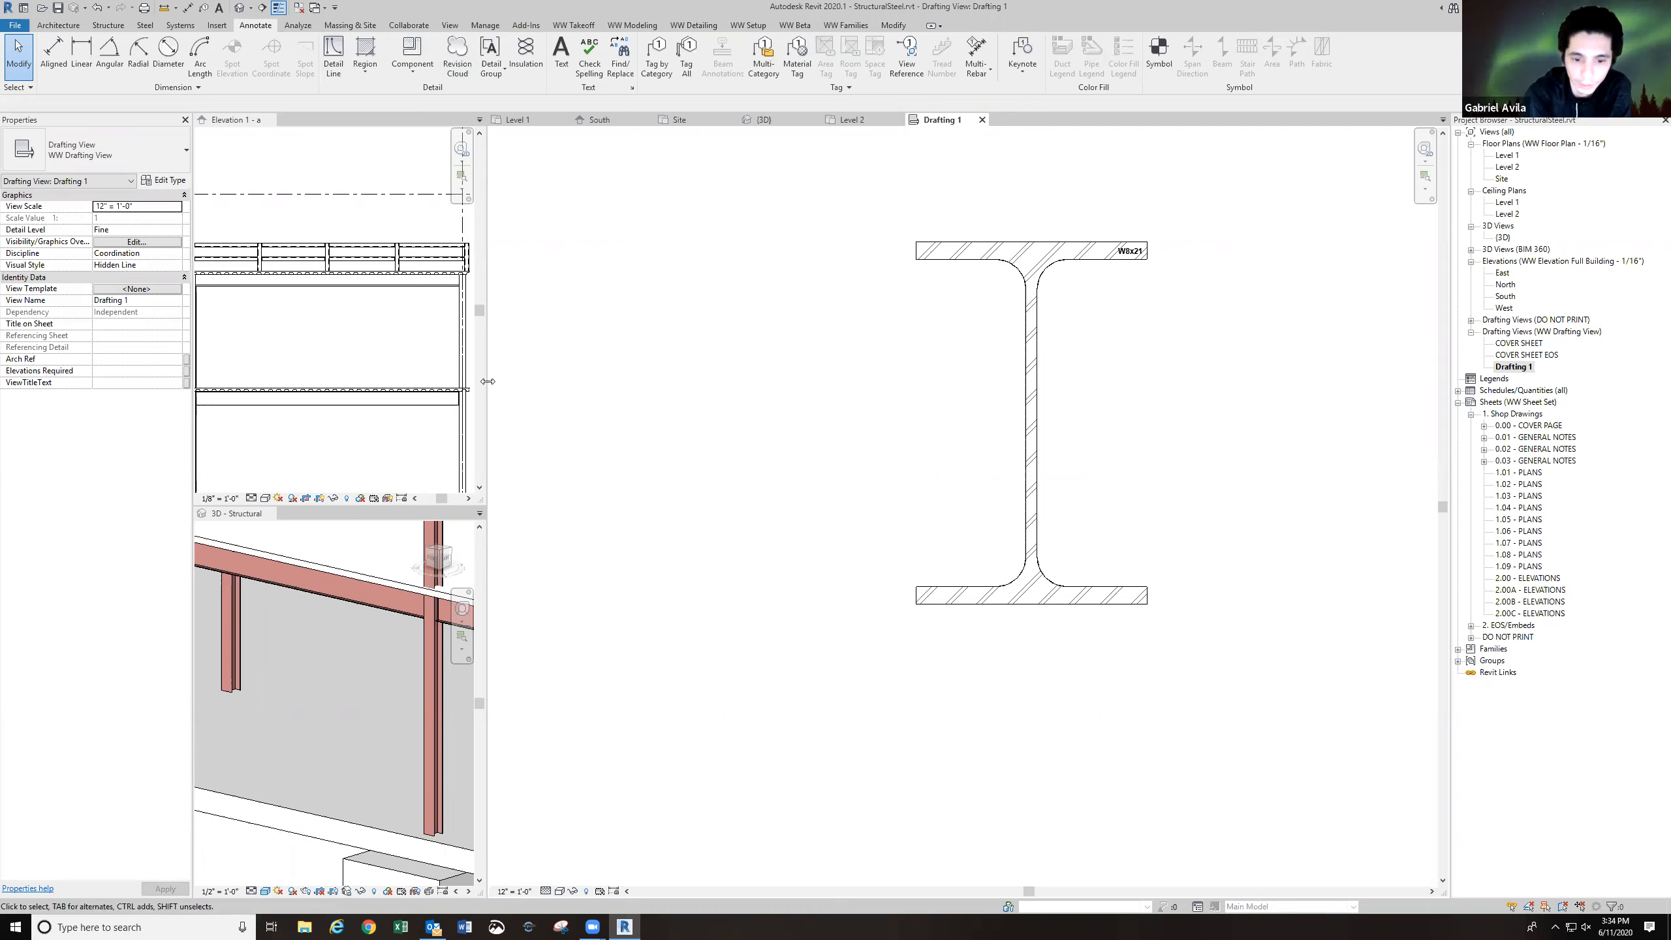
Widen the Elevation 1 - a and 3D - Structural panes and make the 3D - Structural view active.
{"action": "left_click_drag", "start_coordinate": [488, 381], "coordinate": [749, 404]}
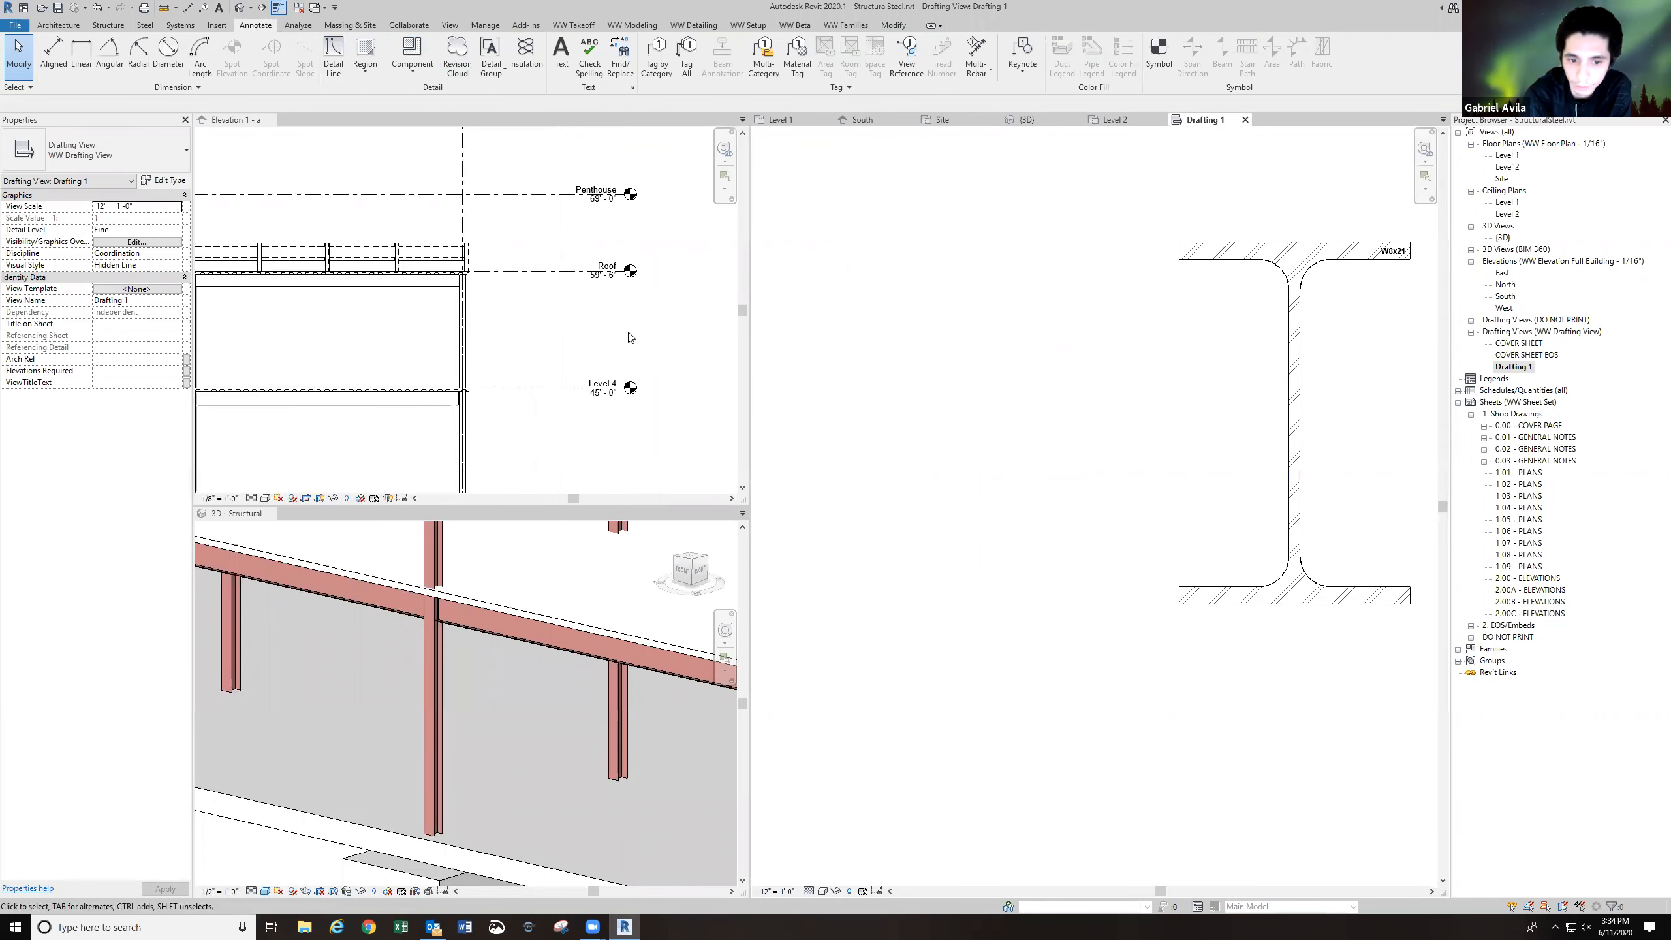
{"action": "left_click", "coordinate": [536, 337]}
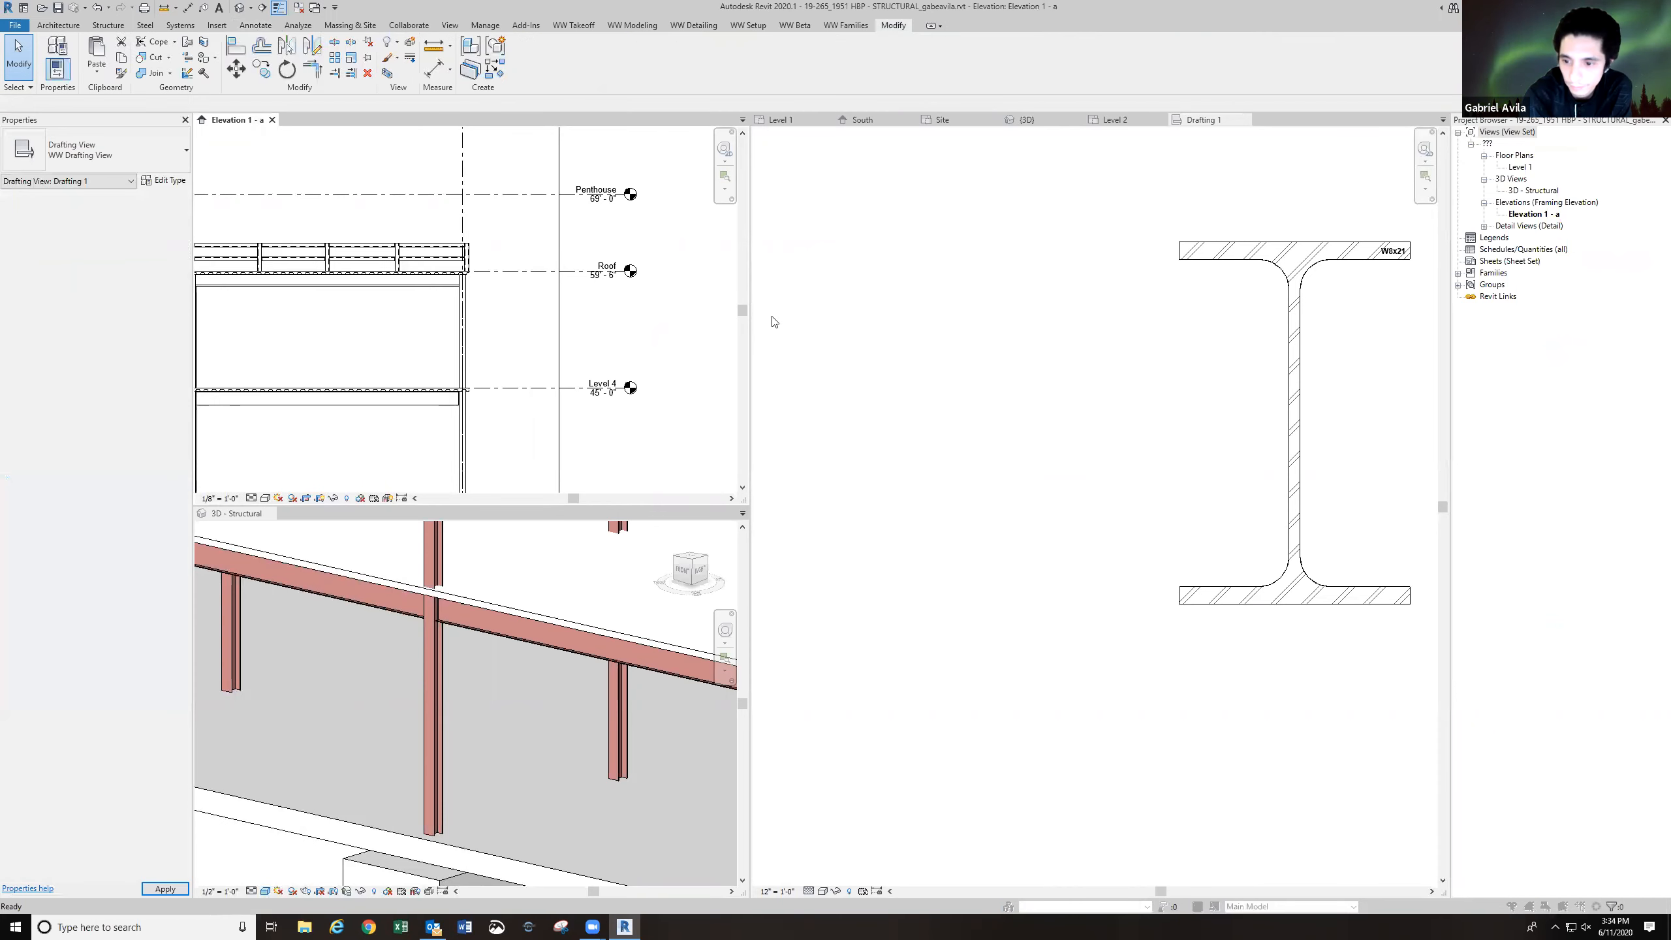
{"action": "left_click", "coordinate": [941, 350]}
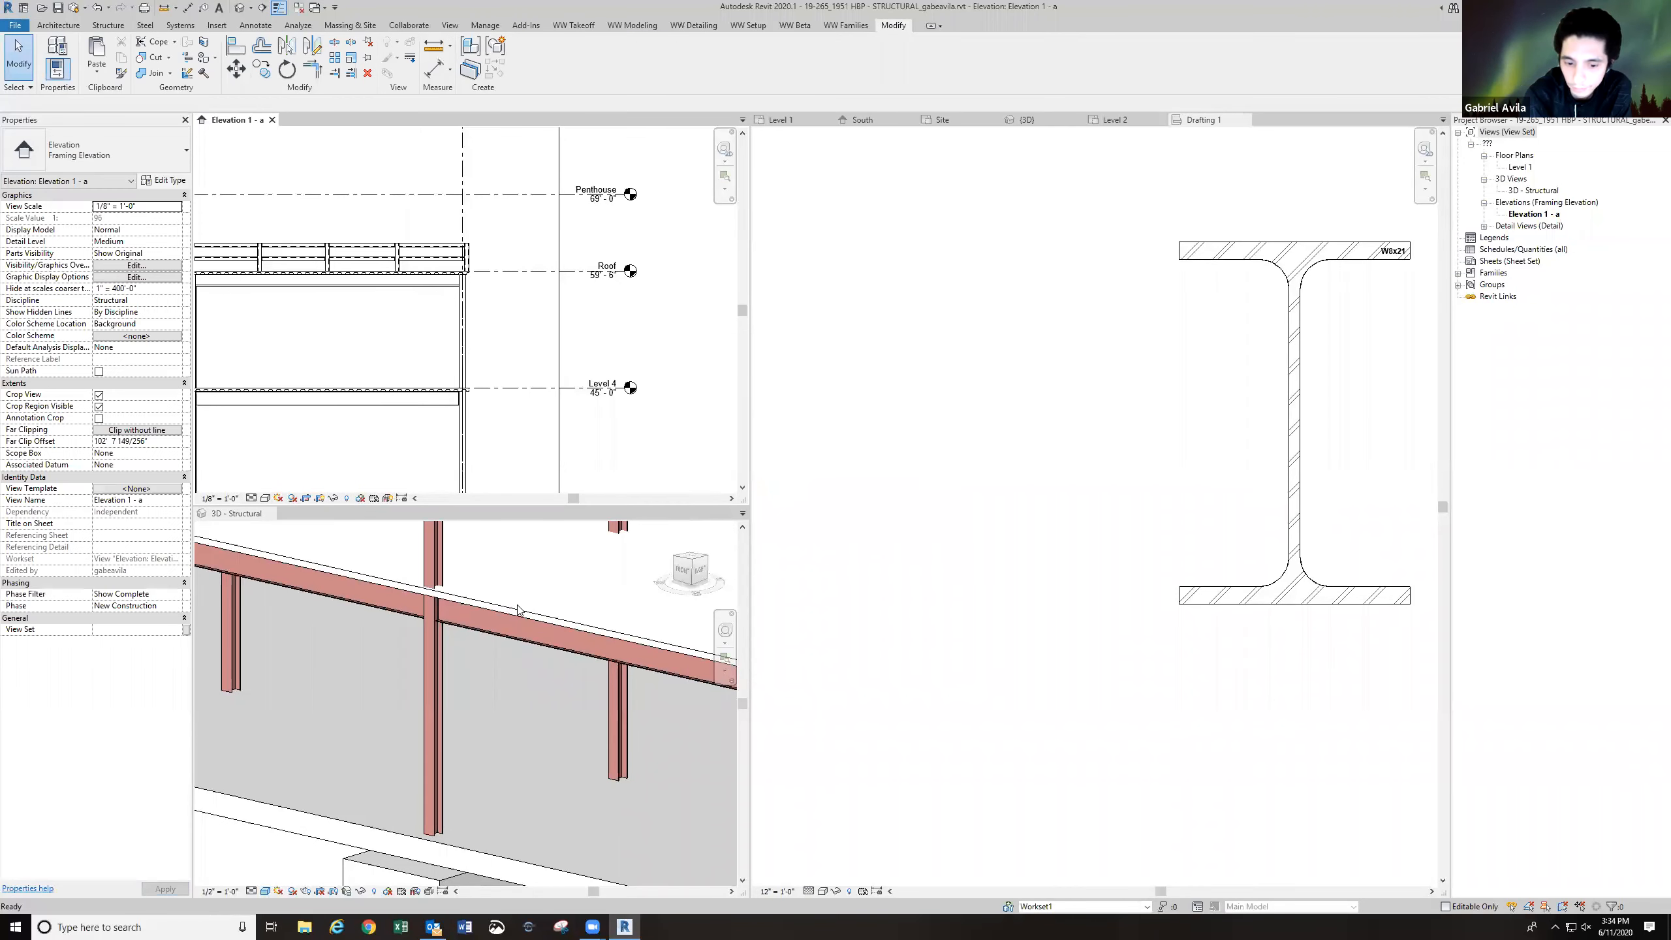
{"action": "scroll", "coordinate": [493, 581], "scroll_direction": "down", "scroll_amount": 2}
{"action": "scroll", "coordinate": [487, 566], "scroll_direction": "up", "scroll_amount": 2}
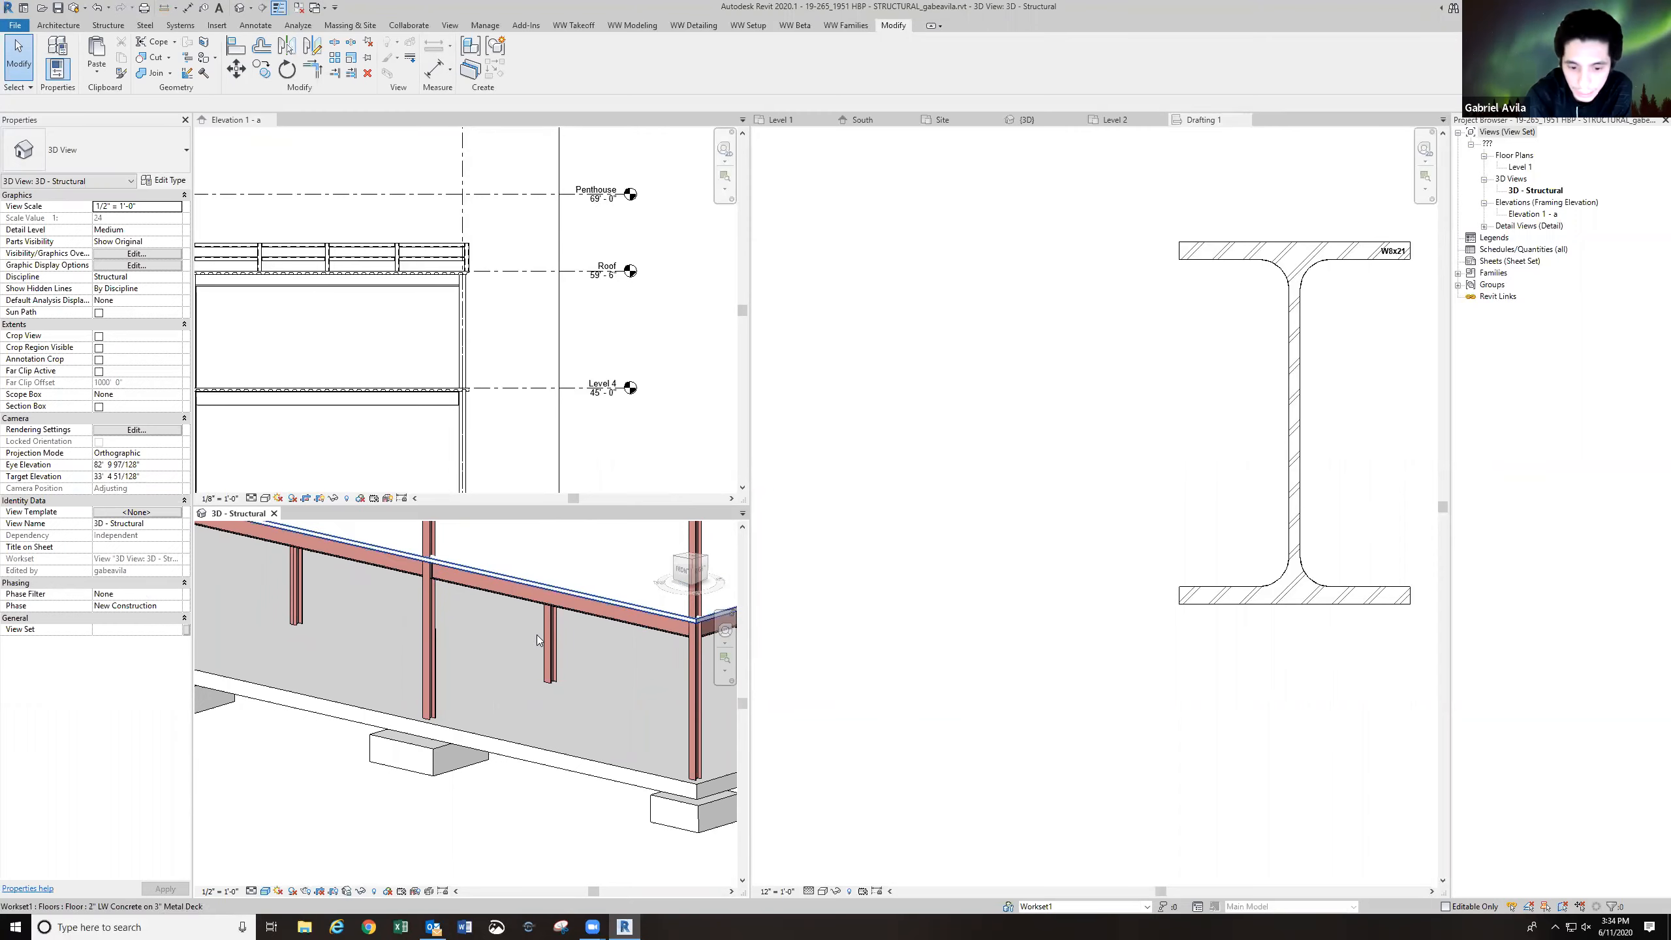
Switch to the Level 1 floor plan of the StructuralSteel project and bring its column grid into view.
{"action": "scroll", "coordinate": [536, 635], "scroll_direction": "down", "scroll_amount": 3}
{"action": "scroll", "coordinate": [546, 658], "scroll_direction": "down", "scroll_amount": 3}
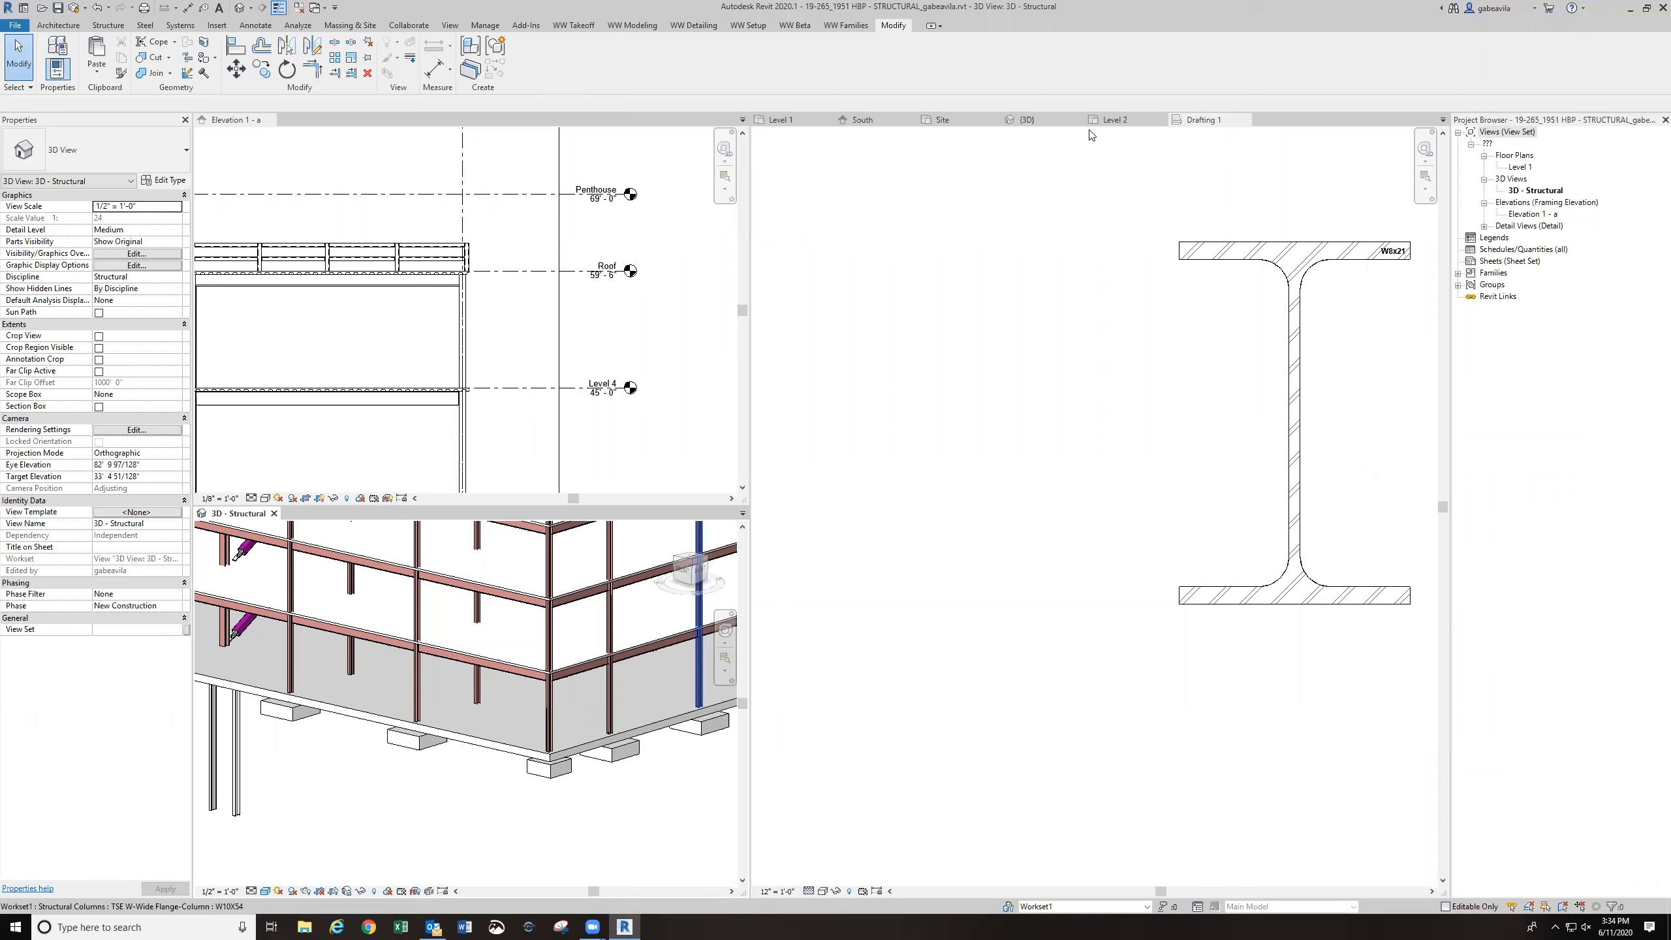
{"action": "left_click", "coordinate": [769, 119]}
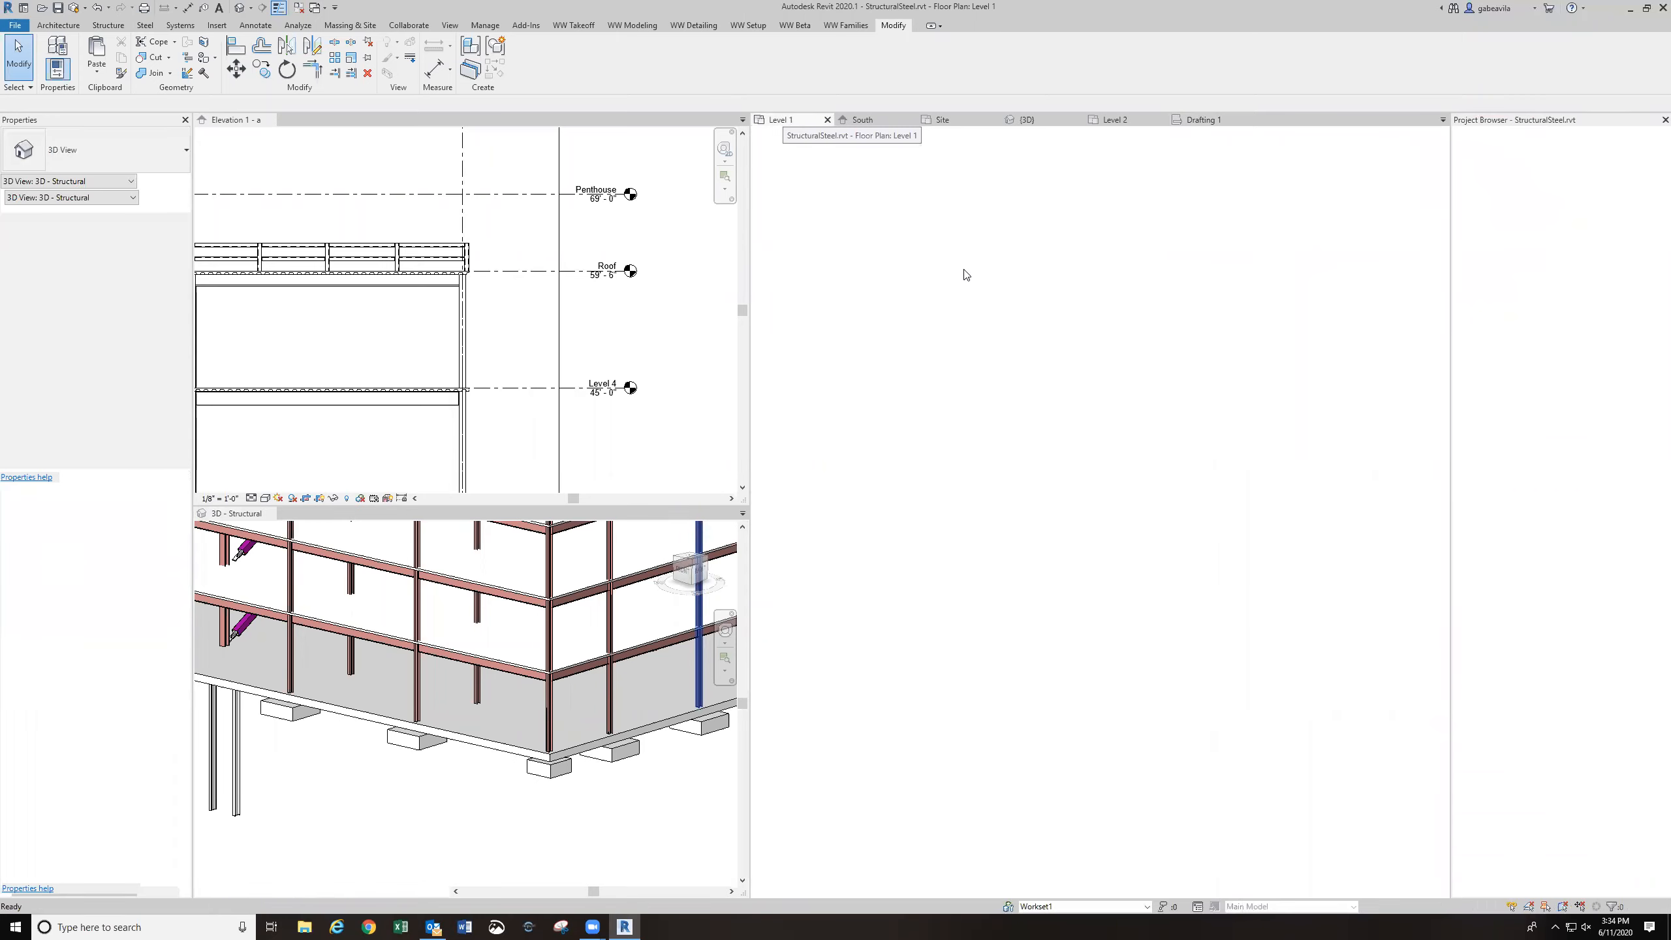
{"action": "left_click", "coordinate": [941, 350]}
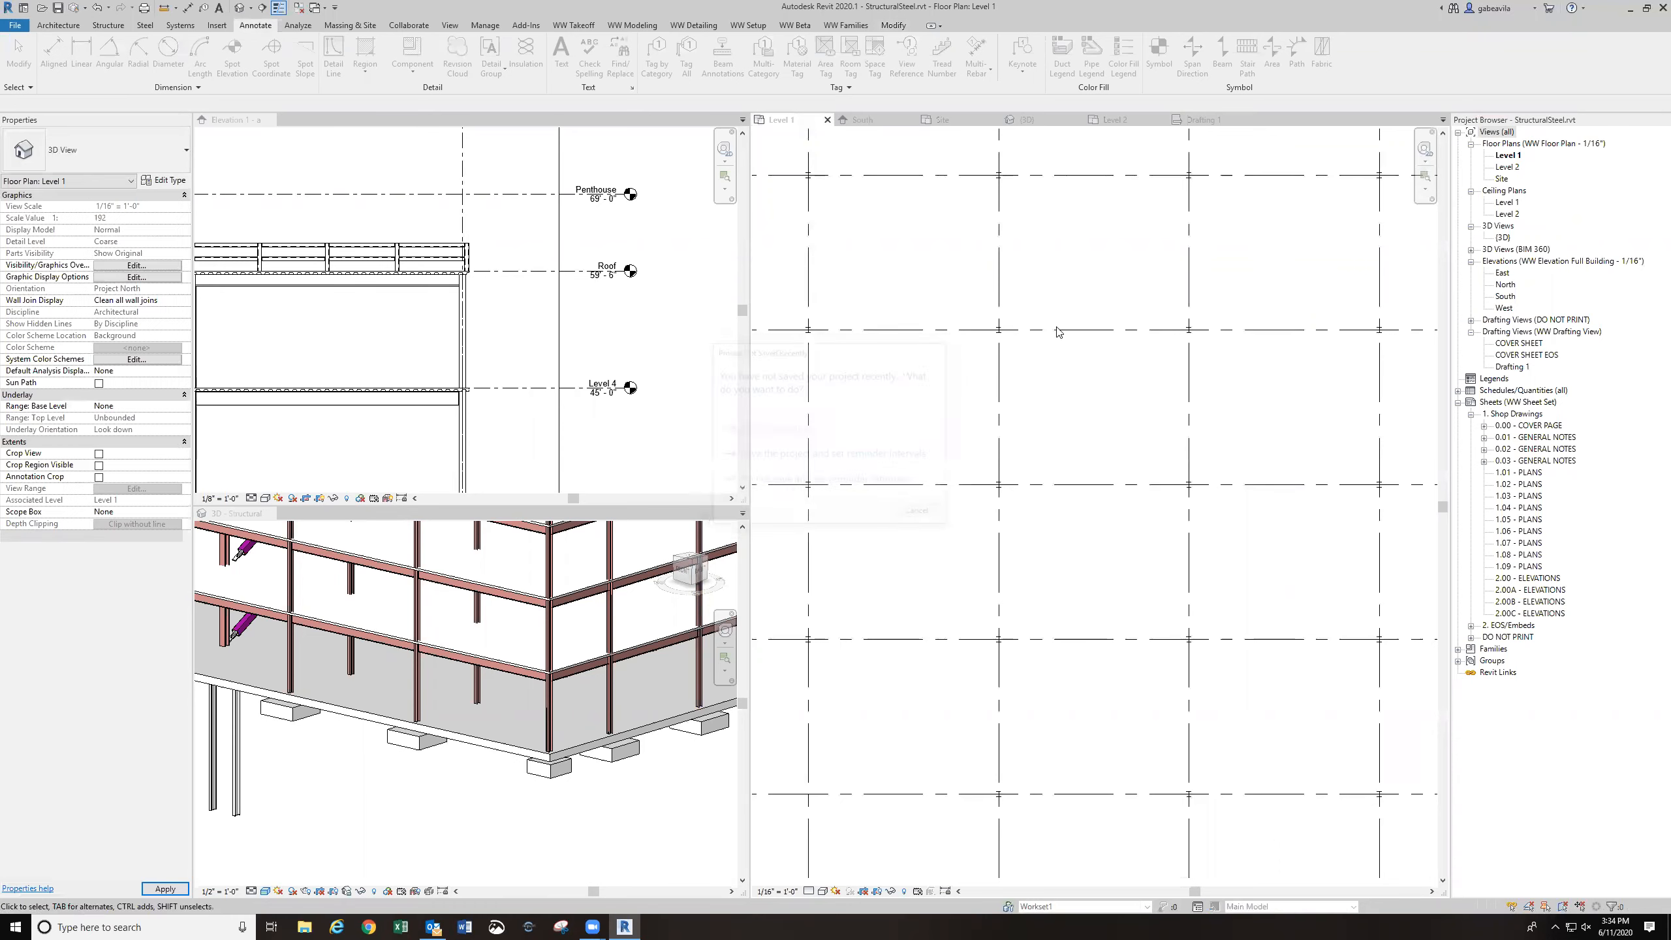
{"action": "scroll", "coordinate": [1078, 369], "scroll_direction": "down", "scroll_amount": 5}
{"action": "middle_click_drag", "start_coordinate": [1024, 388], "coordinate": [1127, 388]}
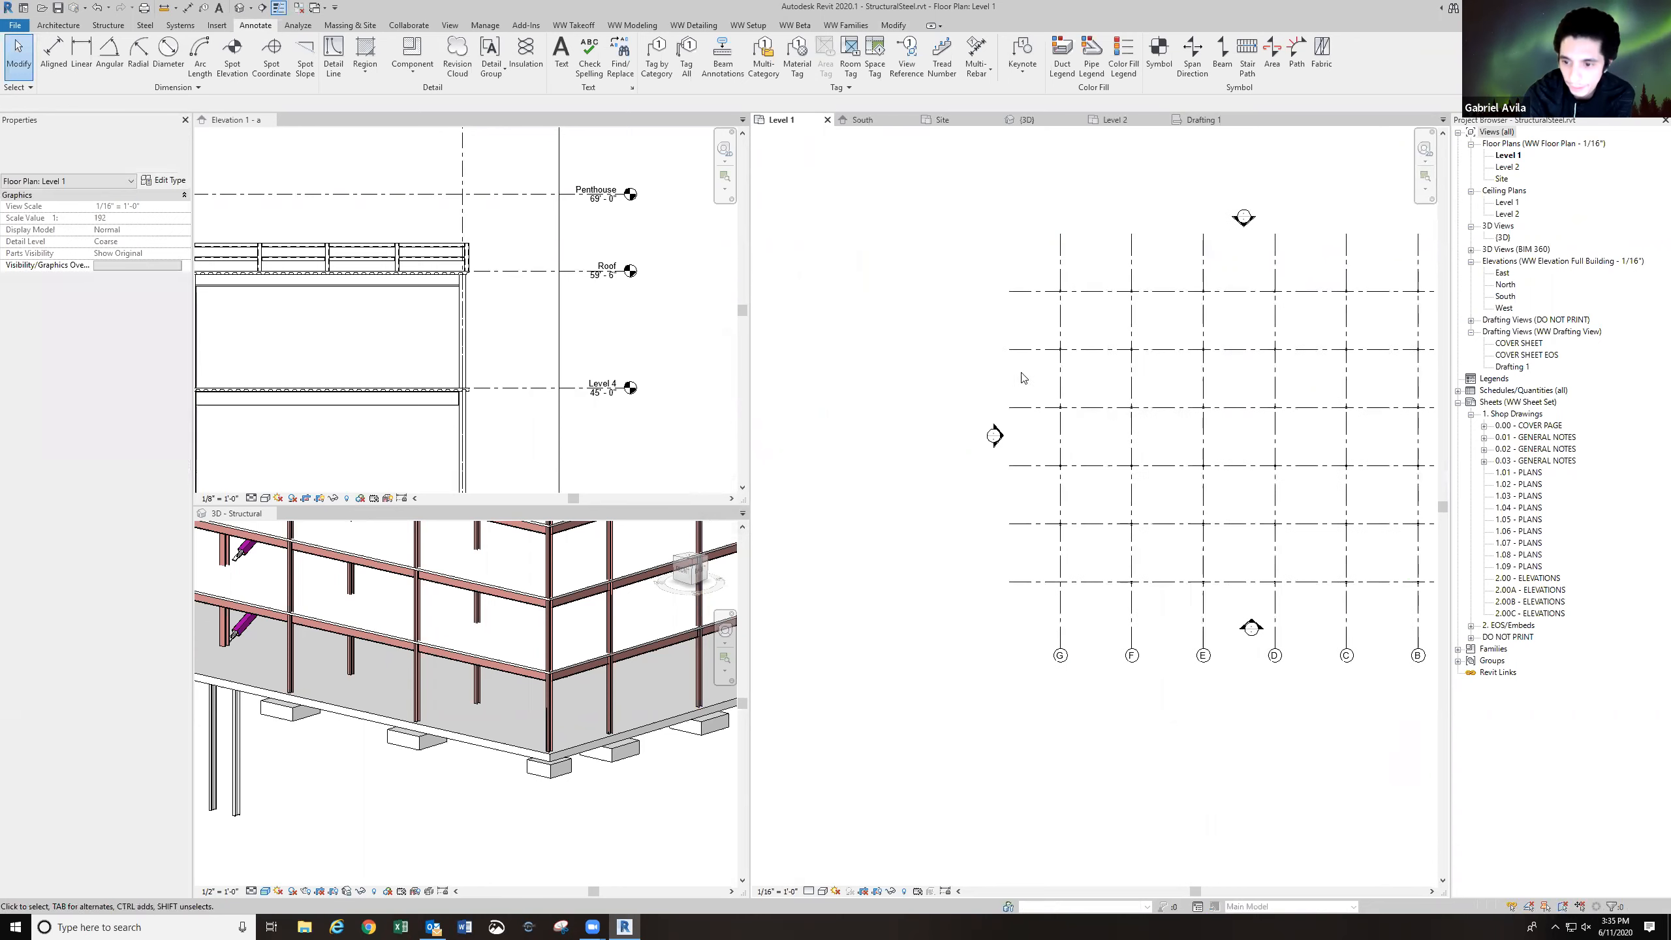
Array grid G as 10 ungrouped items spaced 10' apart, extending away from grid F.
{"action": "left_click", "coordinate": [1061, 273]}
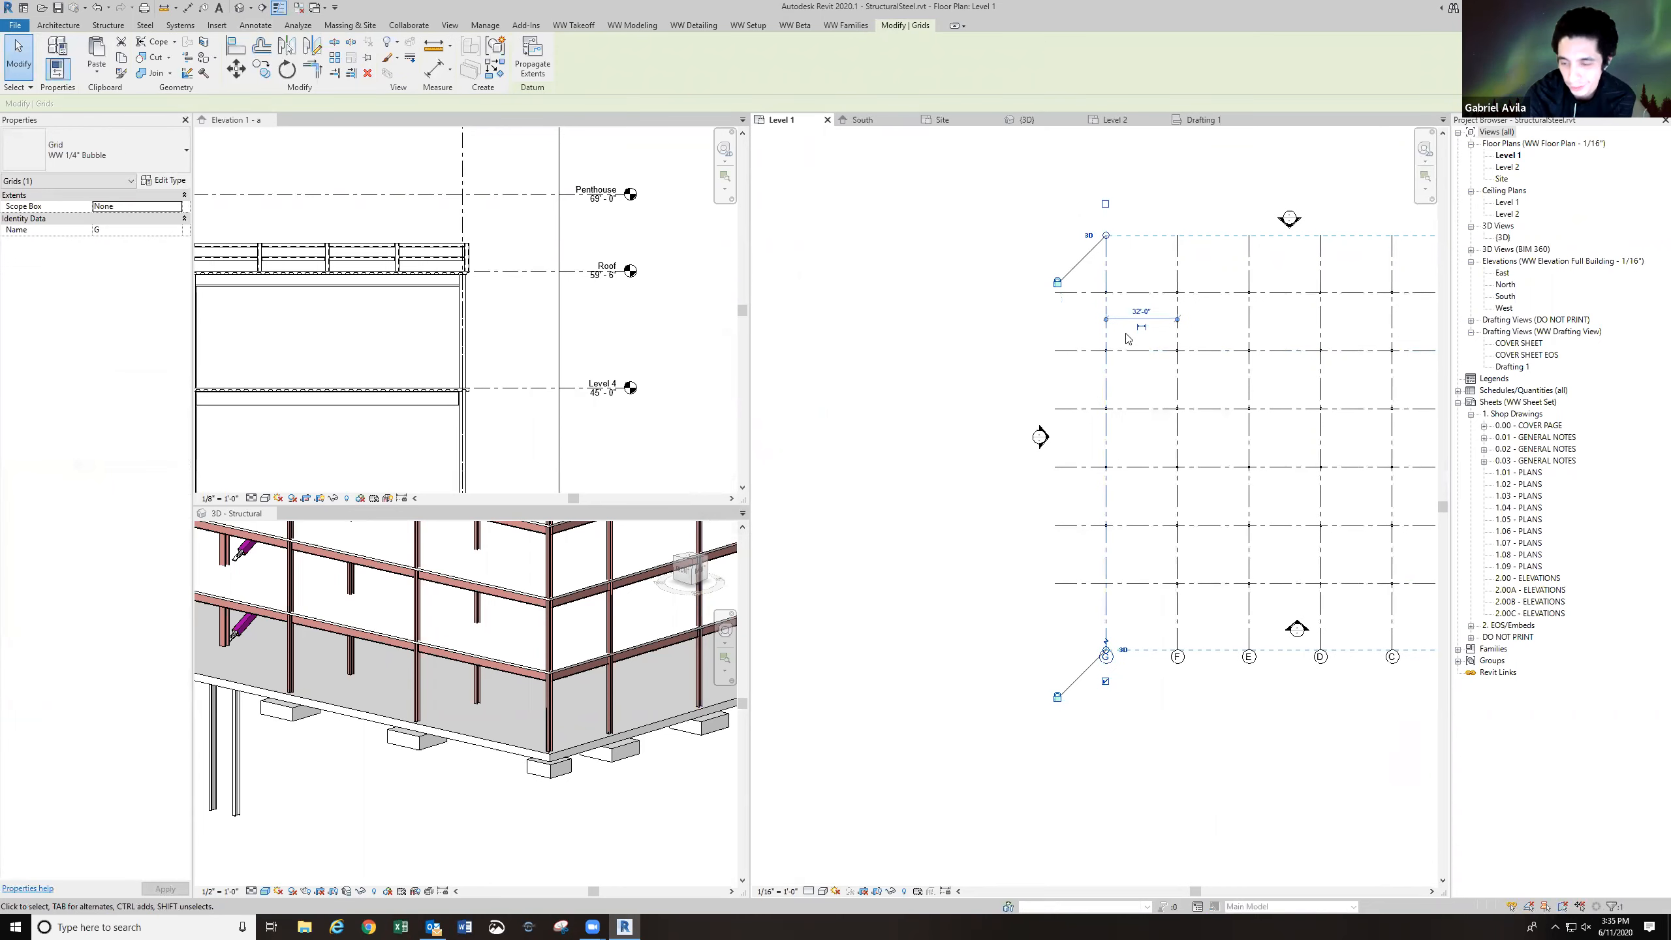
{"action": "left_click", "coordinate": [333, 58]}
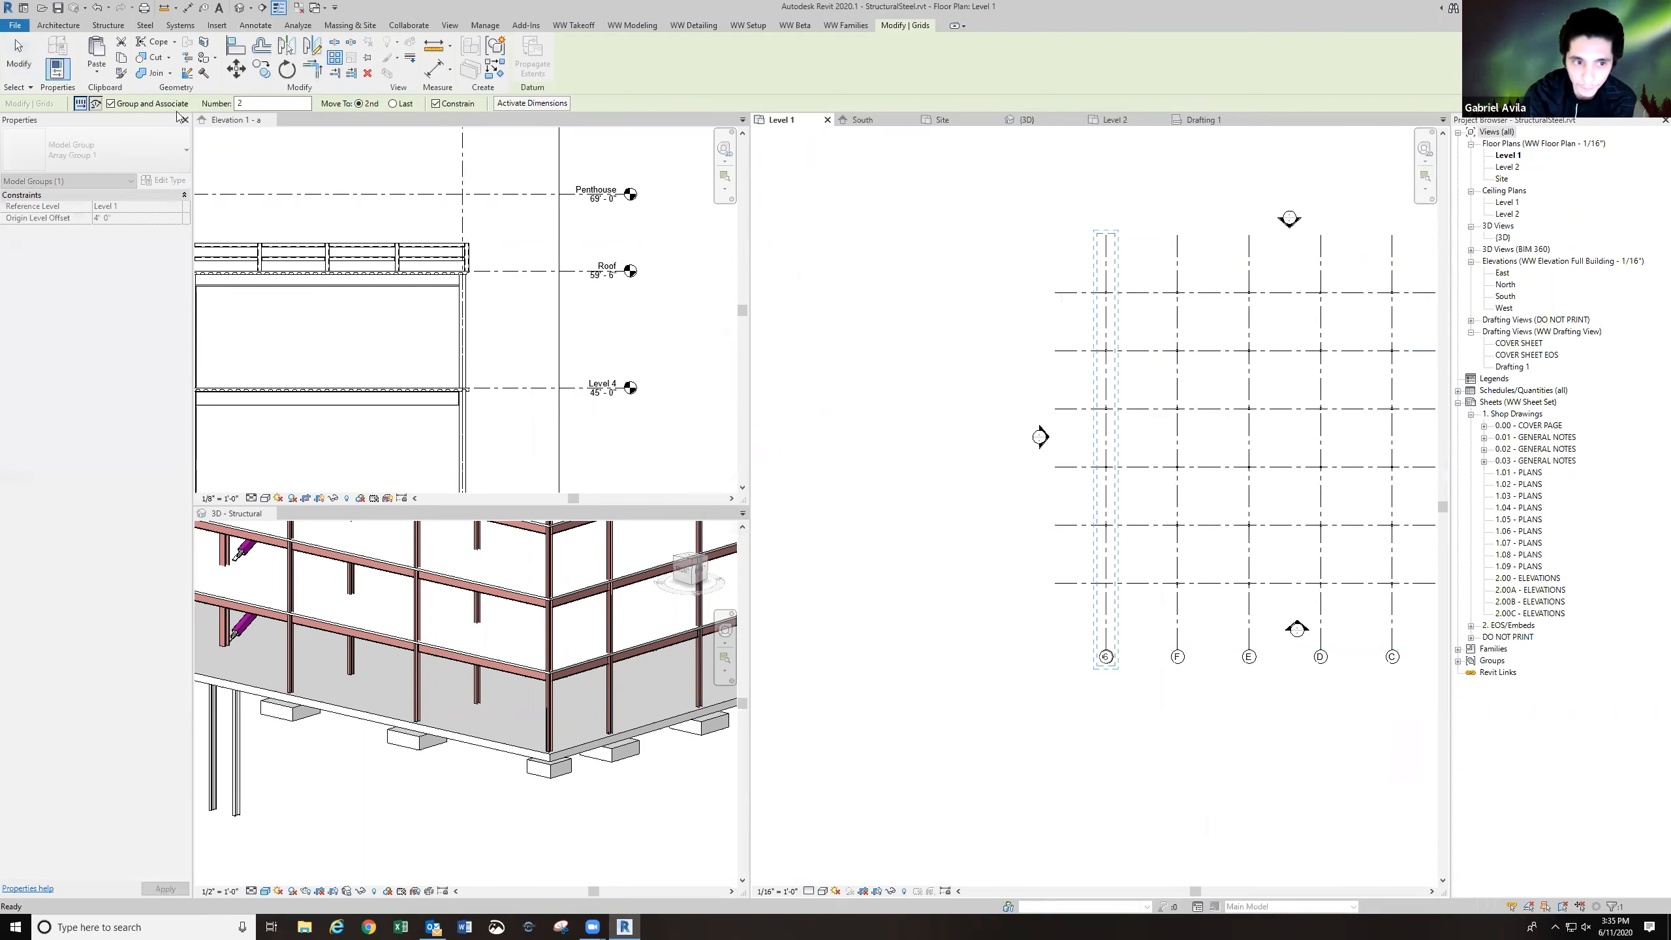
{"action": "left_click", "coordinate": [110, 104]}
{"action": "double_click", "coordinate": [238, 103]}
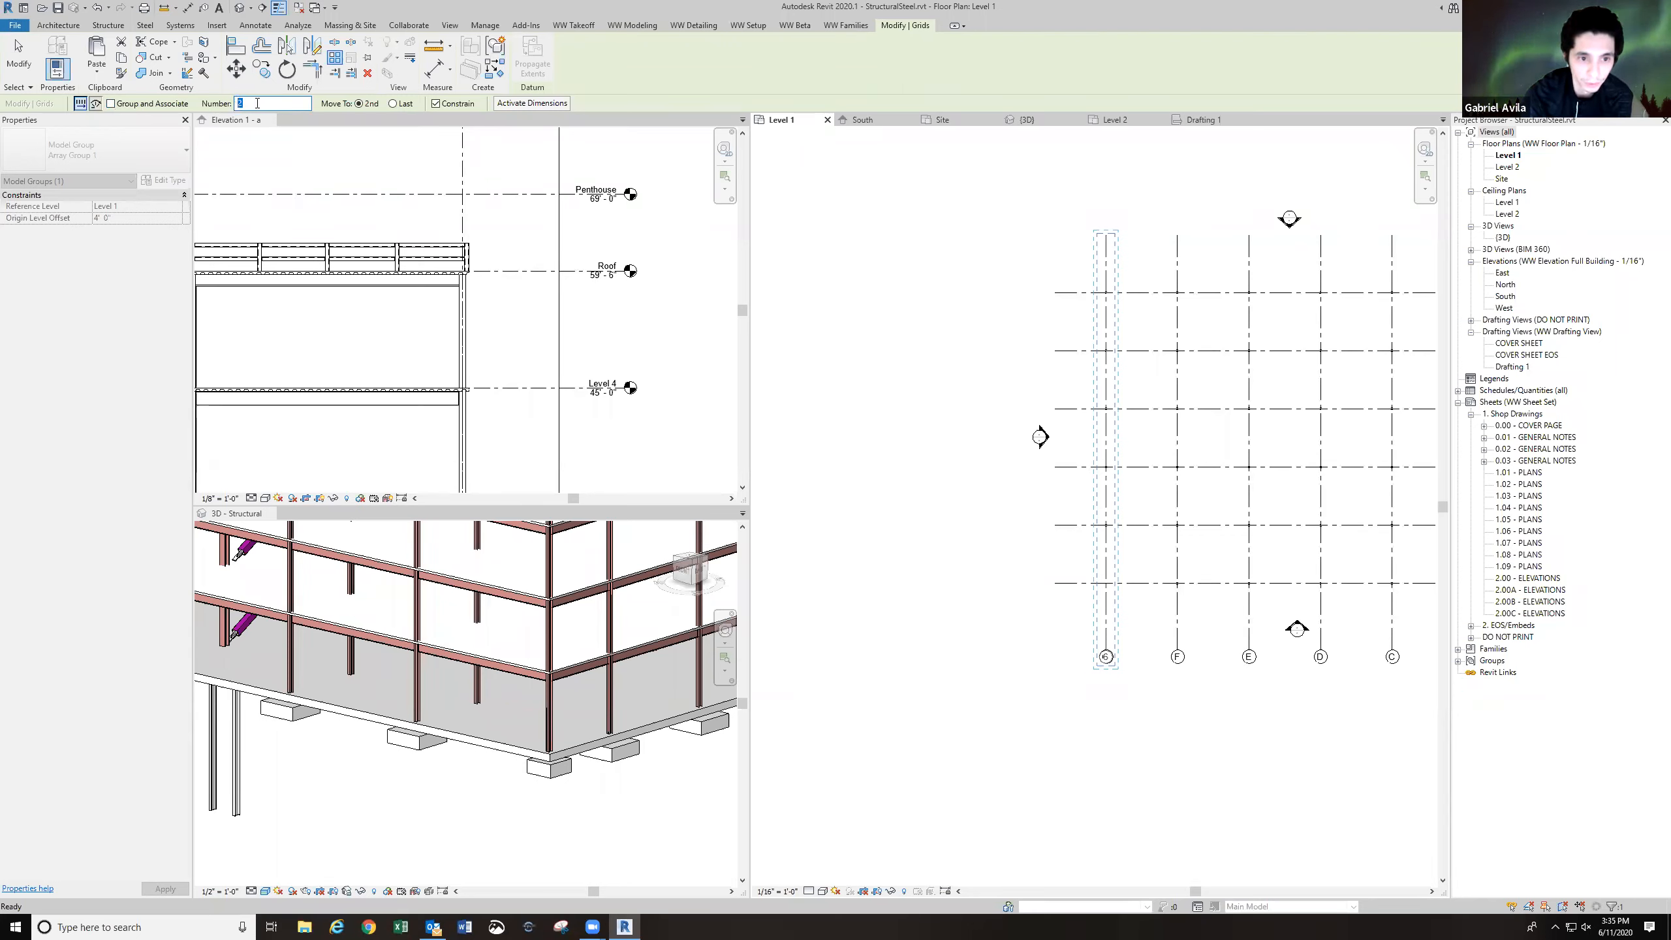
{"action": "type", "text": "10"}
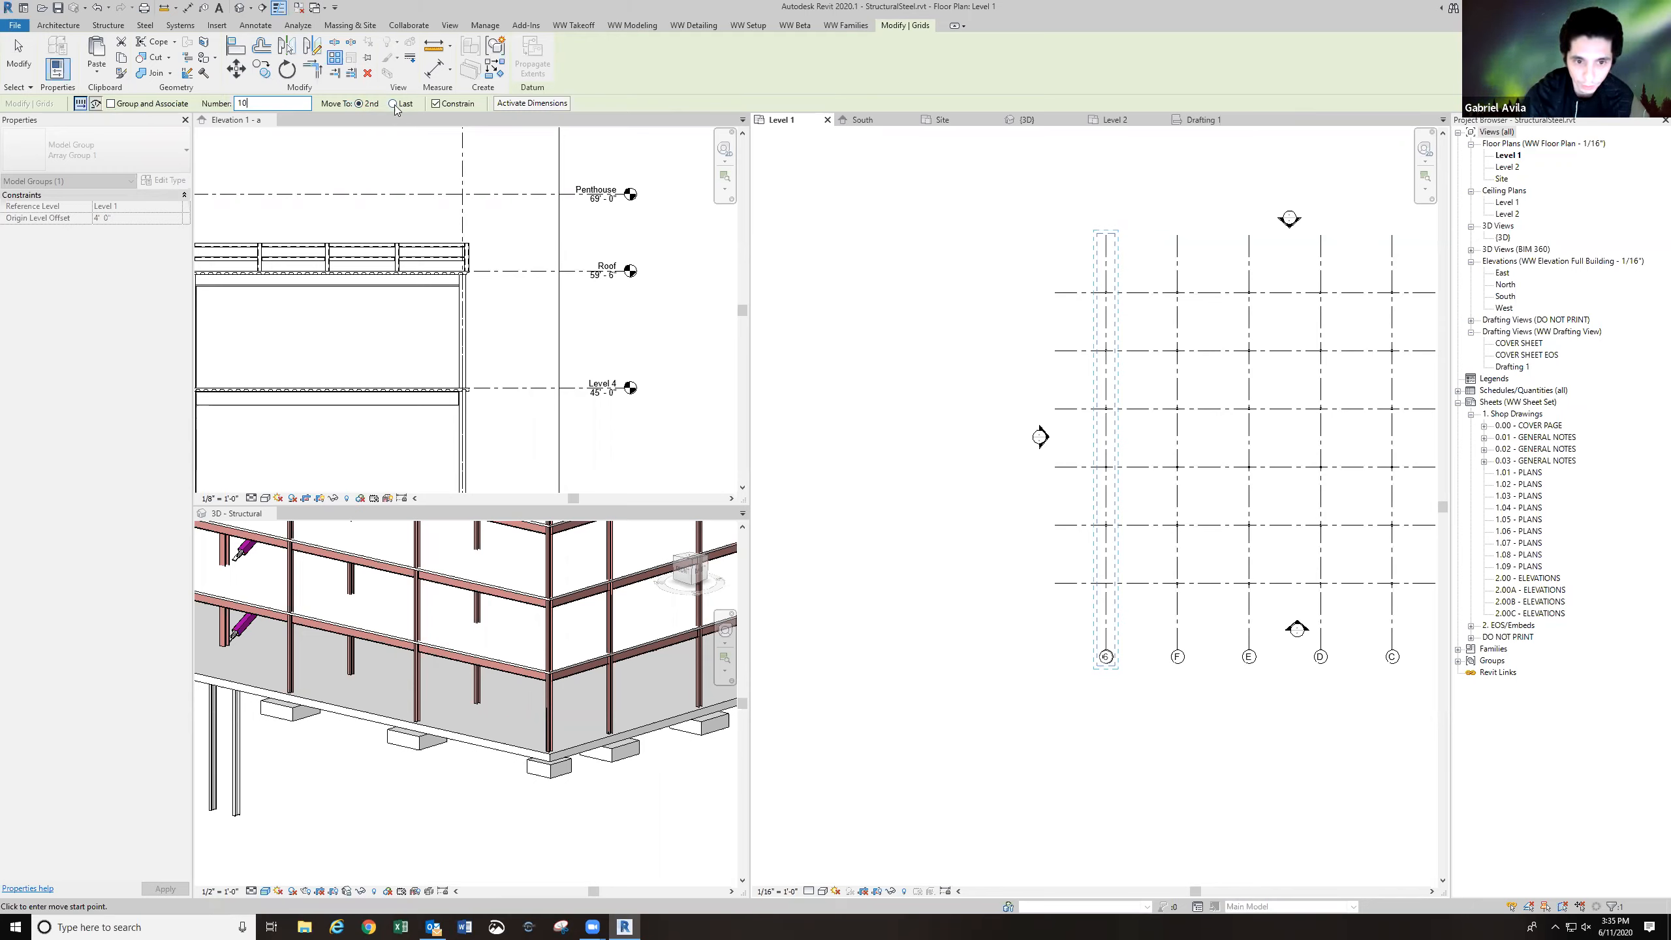
{"action": "middle_click_drag", "start_coordinate": [905, 328], "coordinate": [973, 332]}
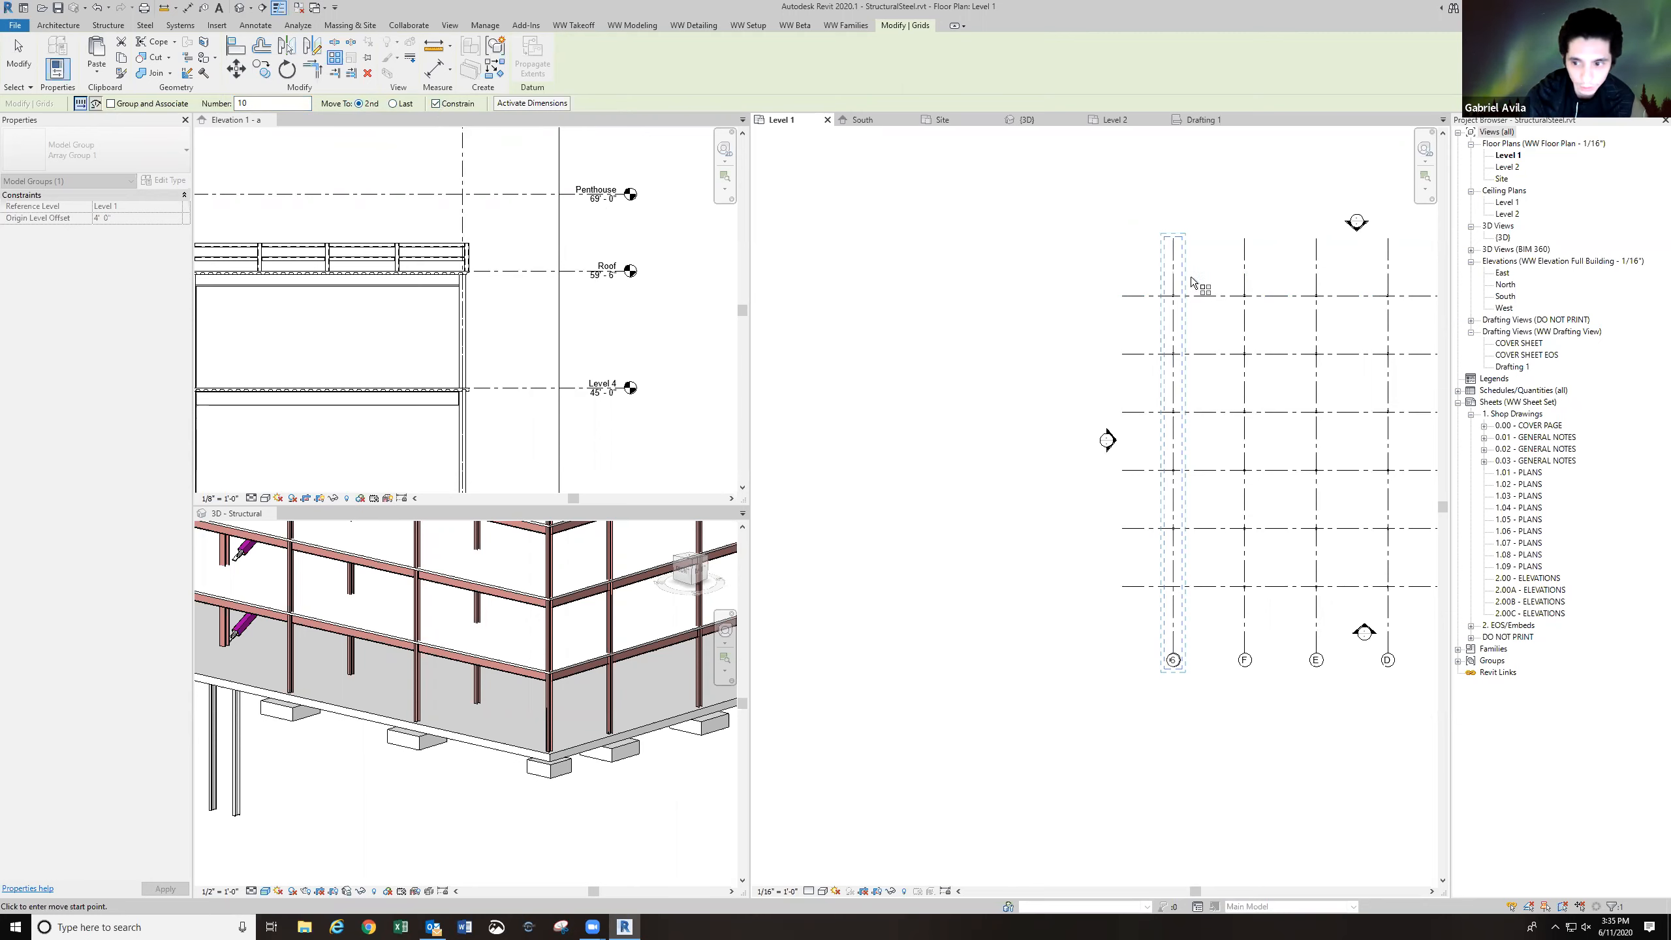
{"action": "left_click", "coordinate": [1173, 263]}
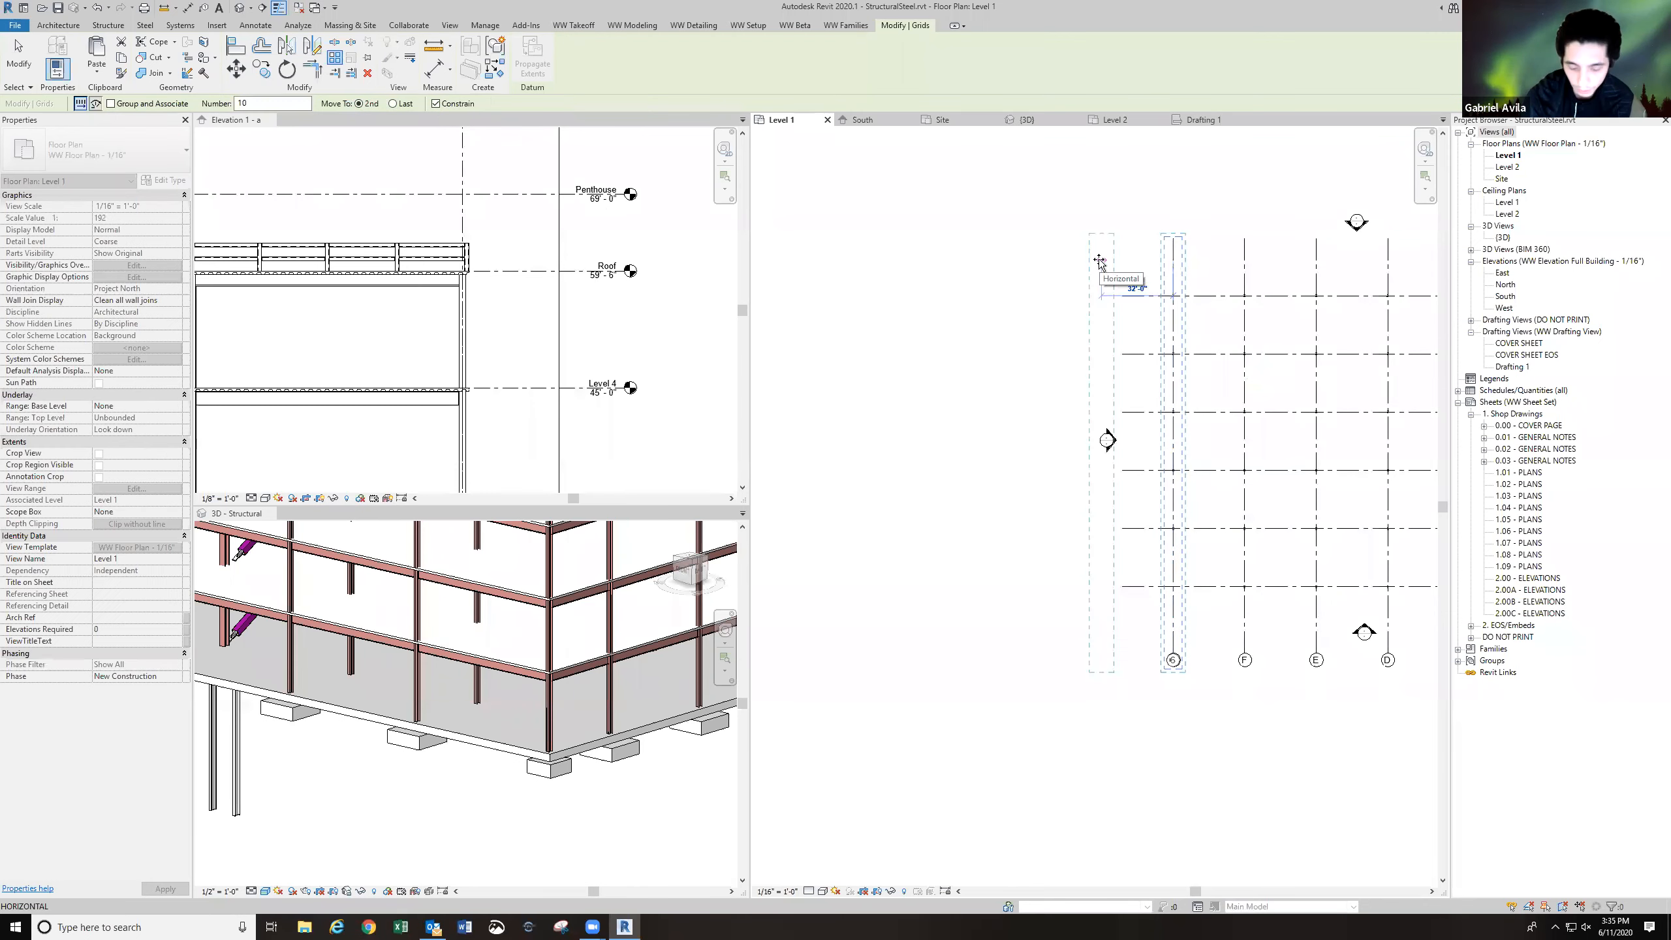
{"action": "type", "text": "10"}
{"action": "key", "text": "Return"}
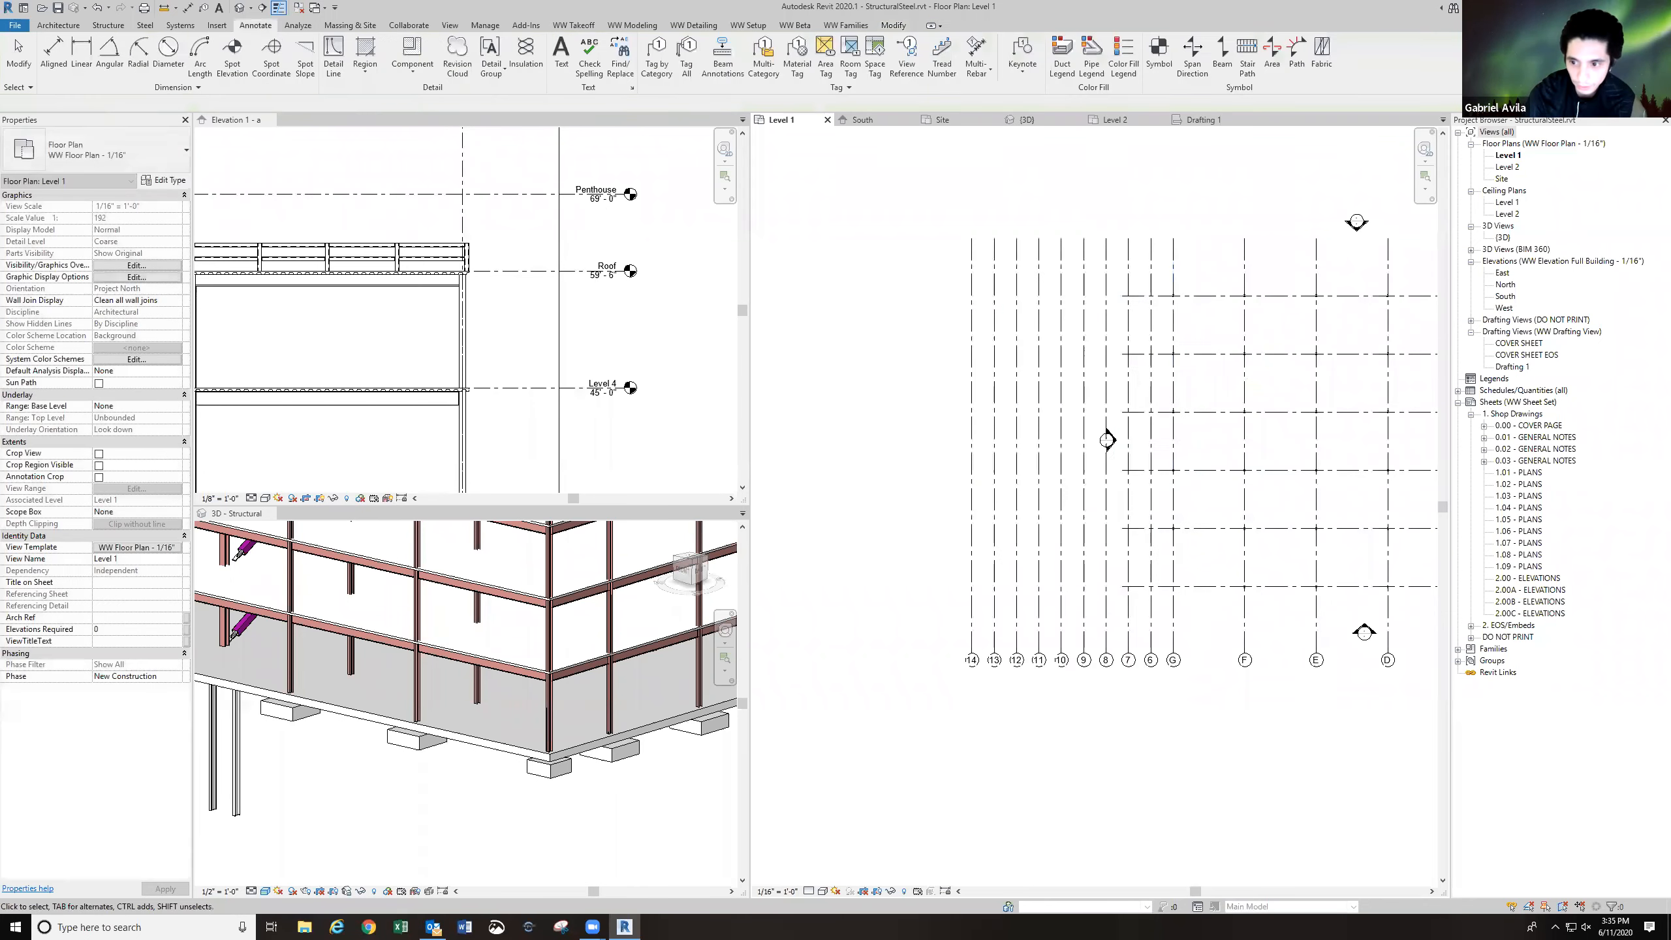
Delete the arrayed grids 6 through 14 beside grid G.
{"action": "scroll", "coordinate": [1095, 655], "scroll_direction": "up", "scroll_amount": 2}
{"action": "middle_click_drag", "start_coordinate": [1132, 648], "coordinate": [1142, 645]}
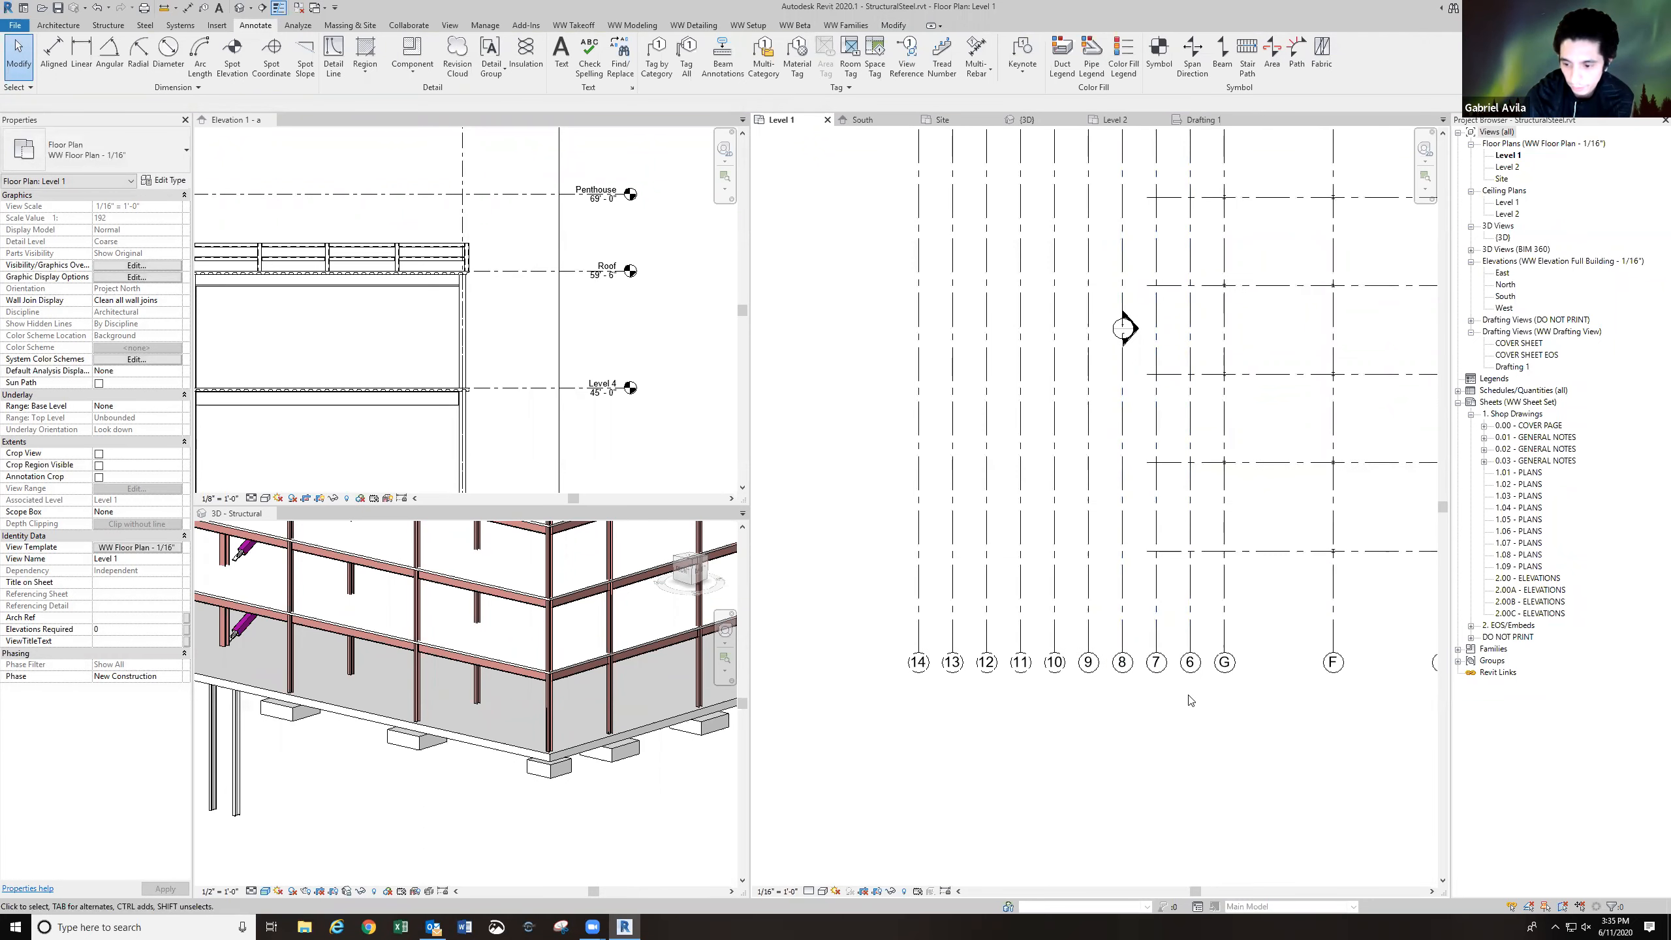
{"action": "scroll", "coordinate": [1214, 711], "scroll_direction": "up", "scroll_amount": 2}
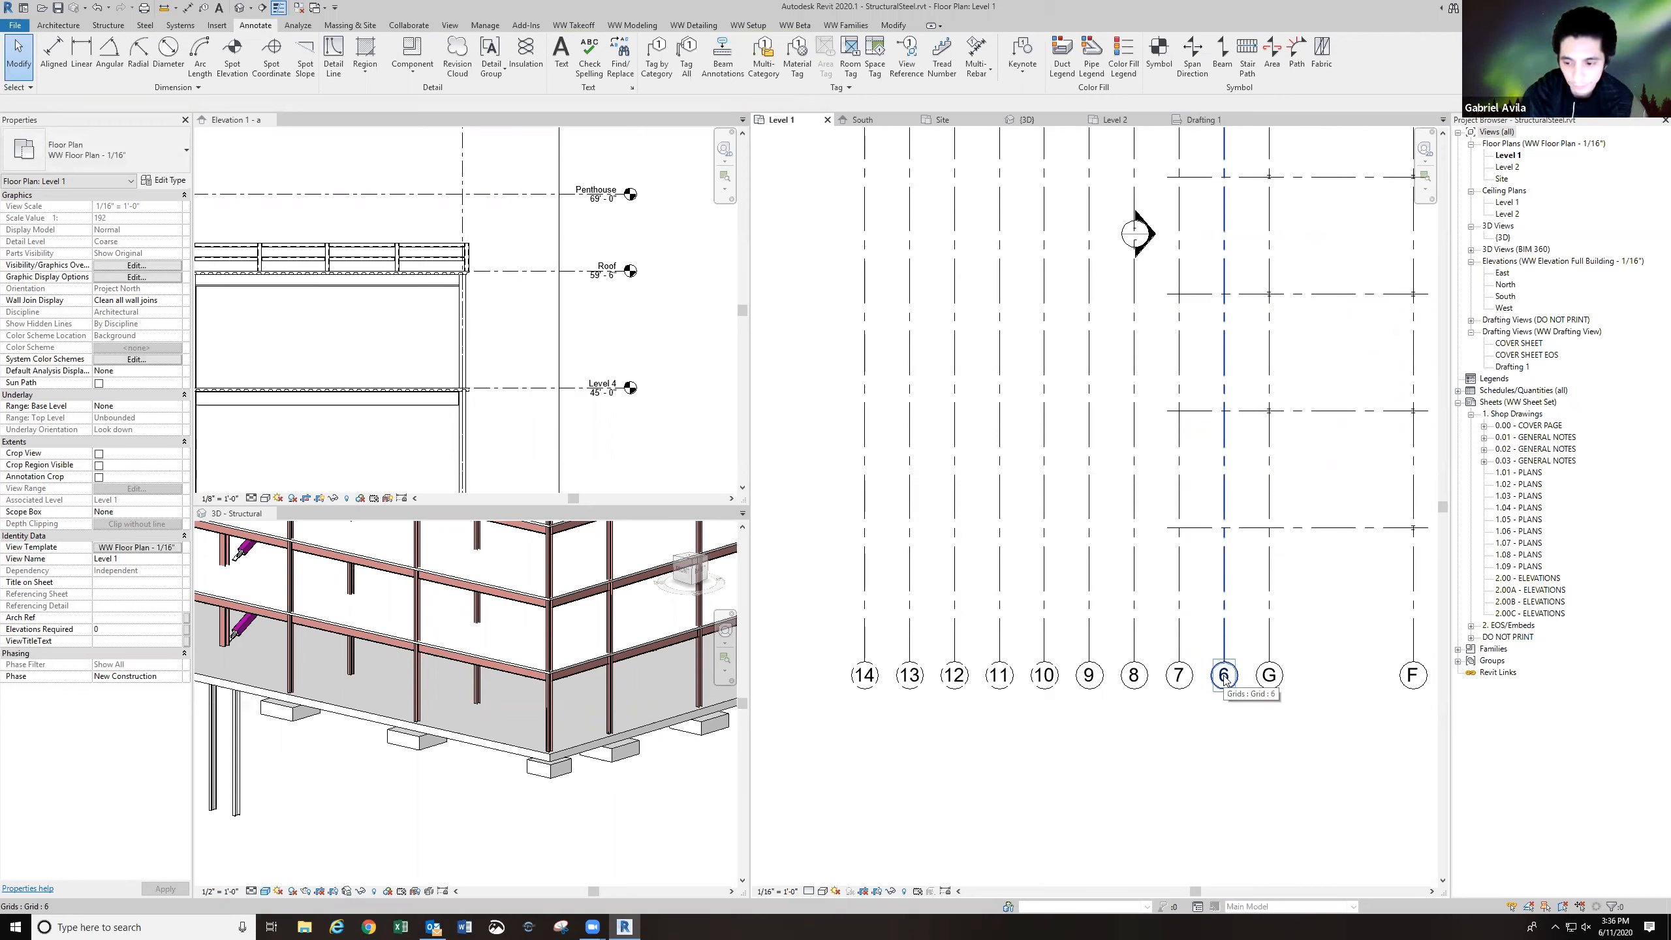
{"action": "scroll", "coordinate": [1225, 680], "scroll_direction": "down", "scroll_amount": 2}
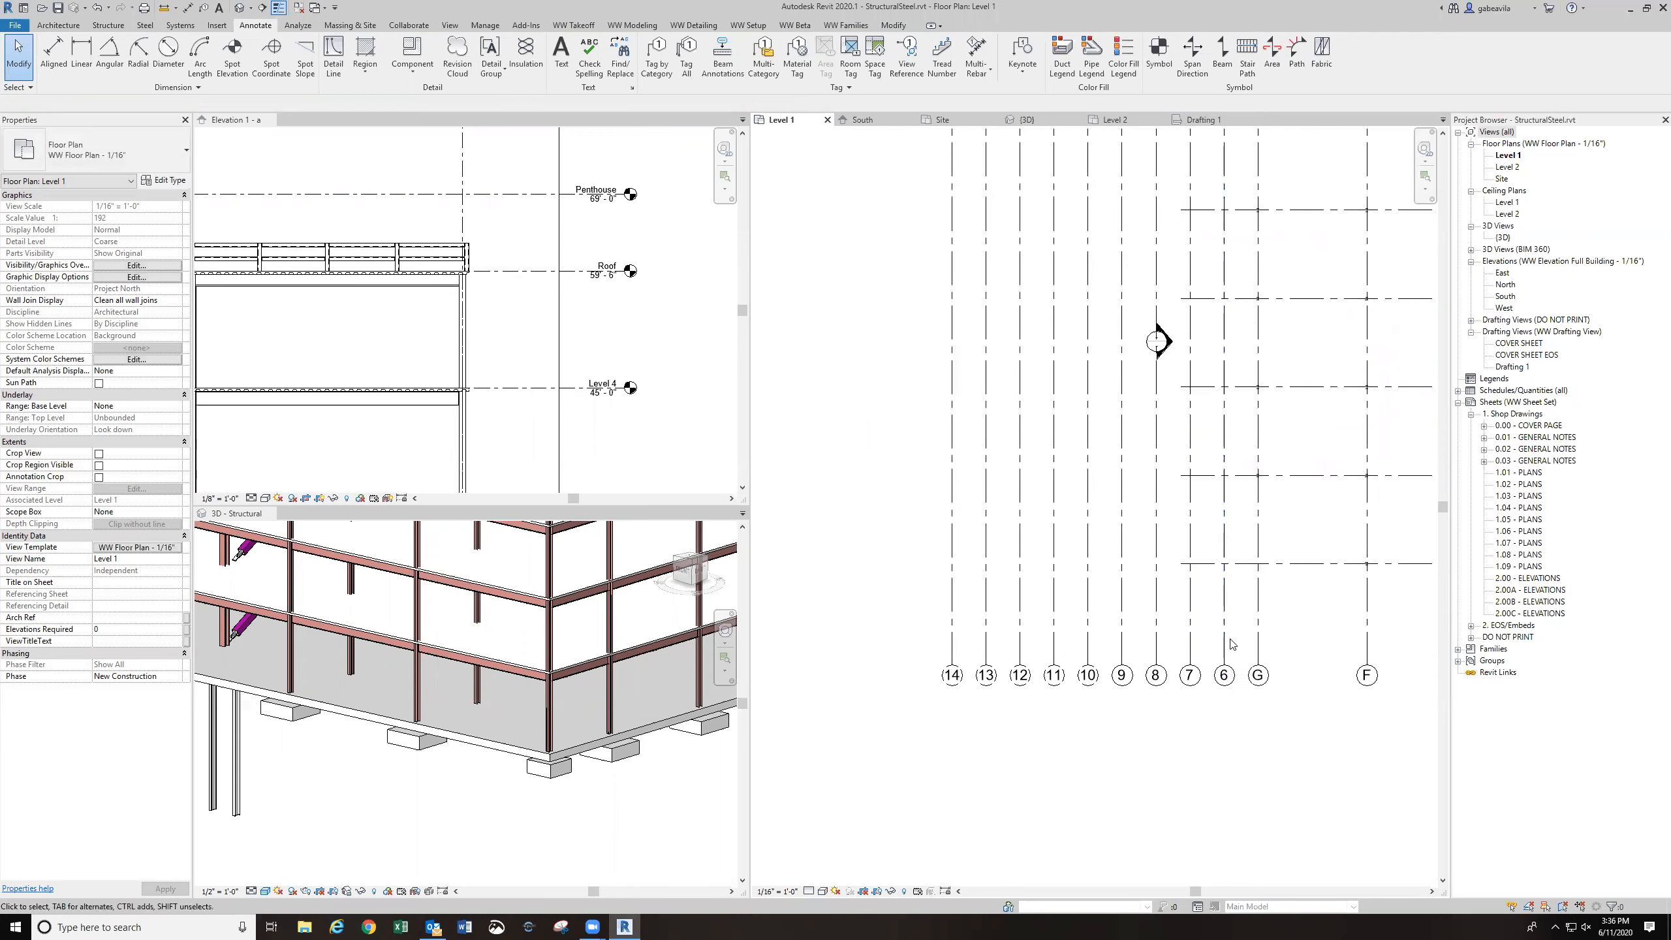
{"action": "scroll", "coordinate": [1225, 658], "scroll_direction": "down", "scroll_amount": 2}
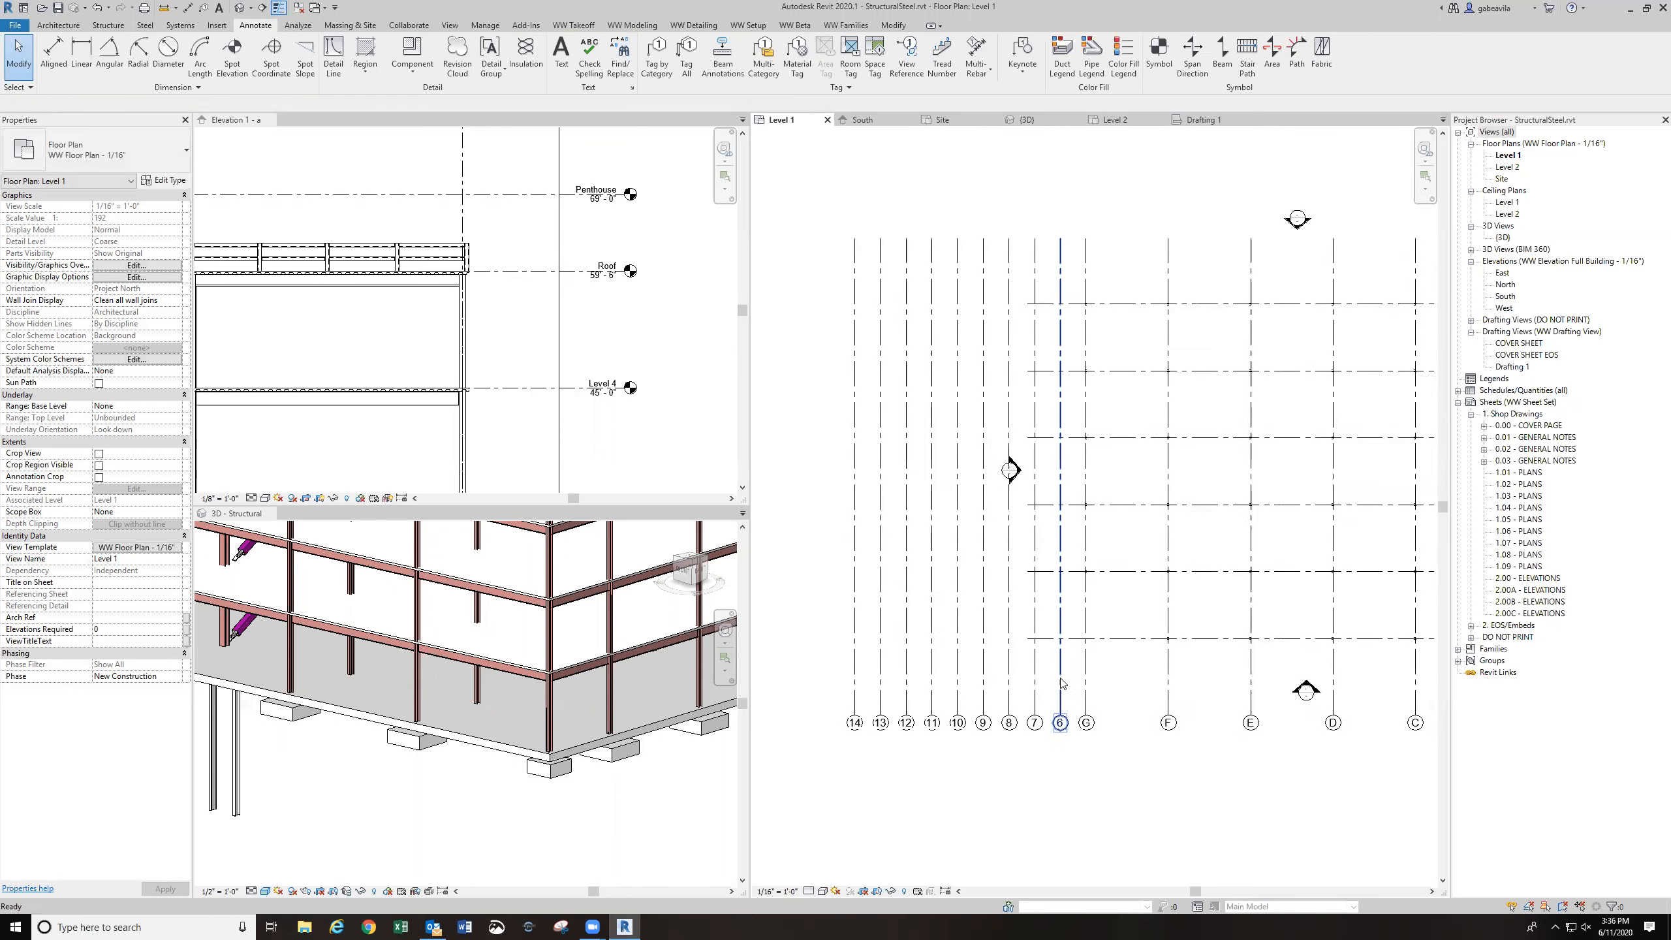
{"action": "scroll", "coordinate": [1061, 684], "scroll_direction": "down", "scroll_amount": 3}
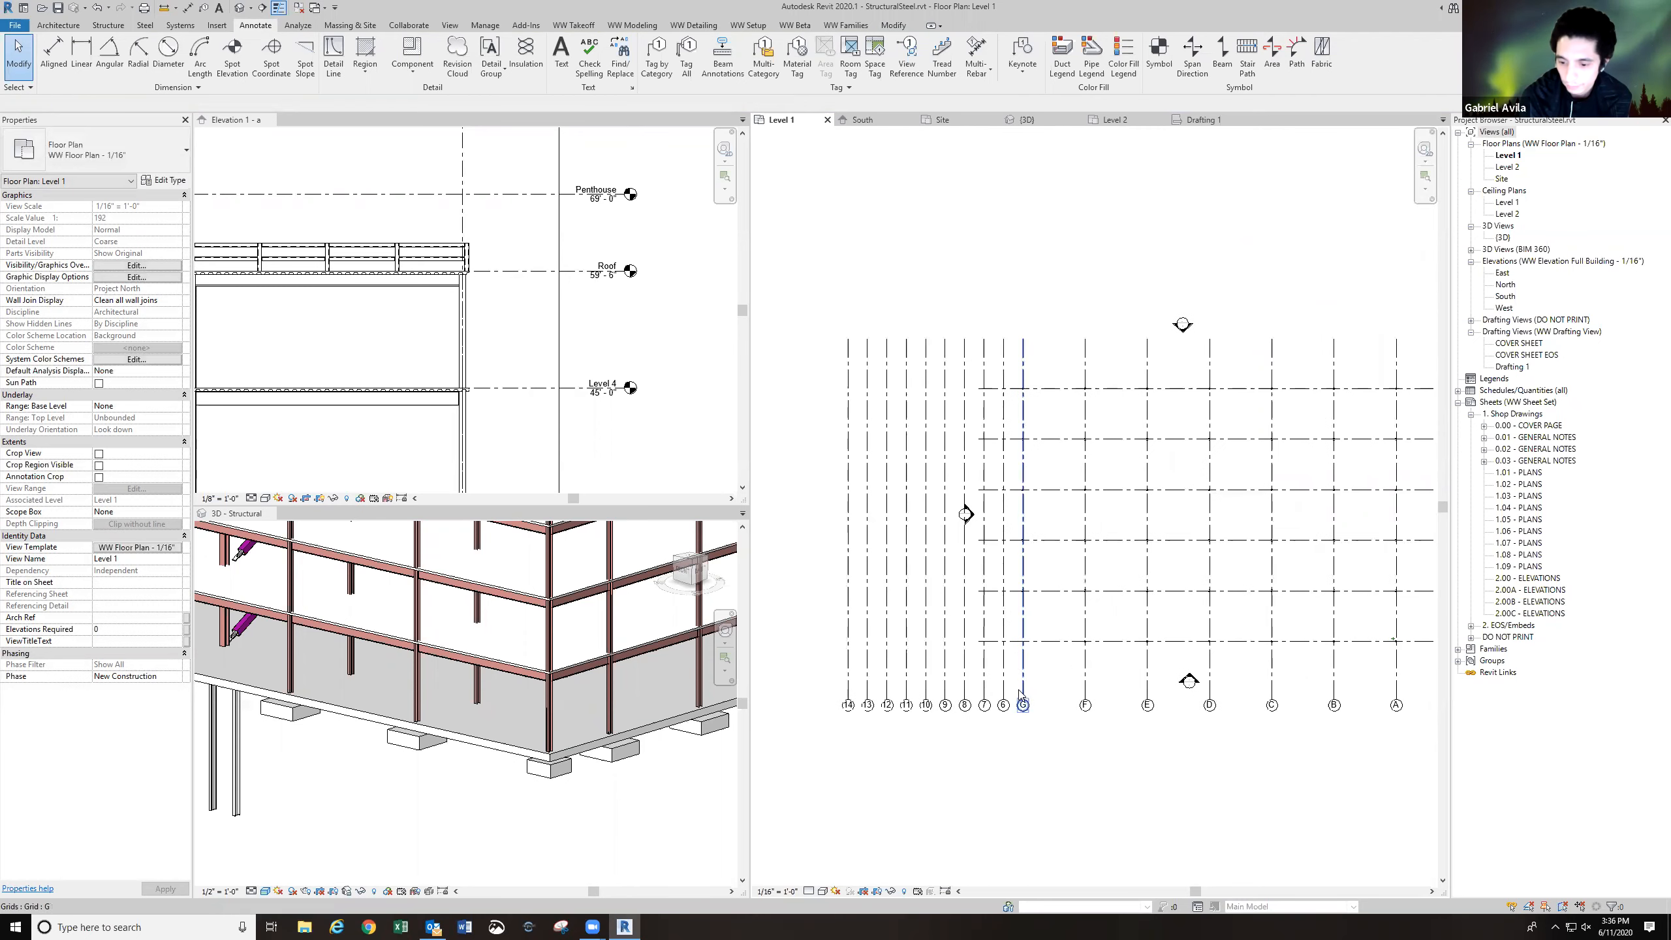
{"action": "left_click", "coordinate": [1005, 691]}
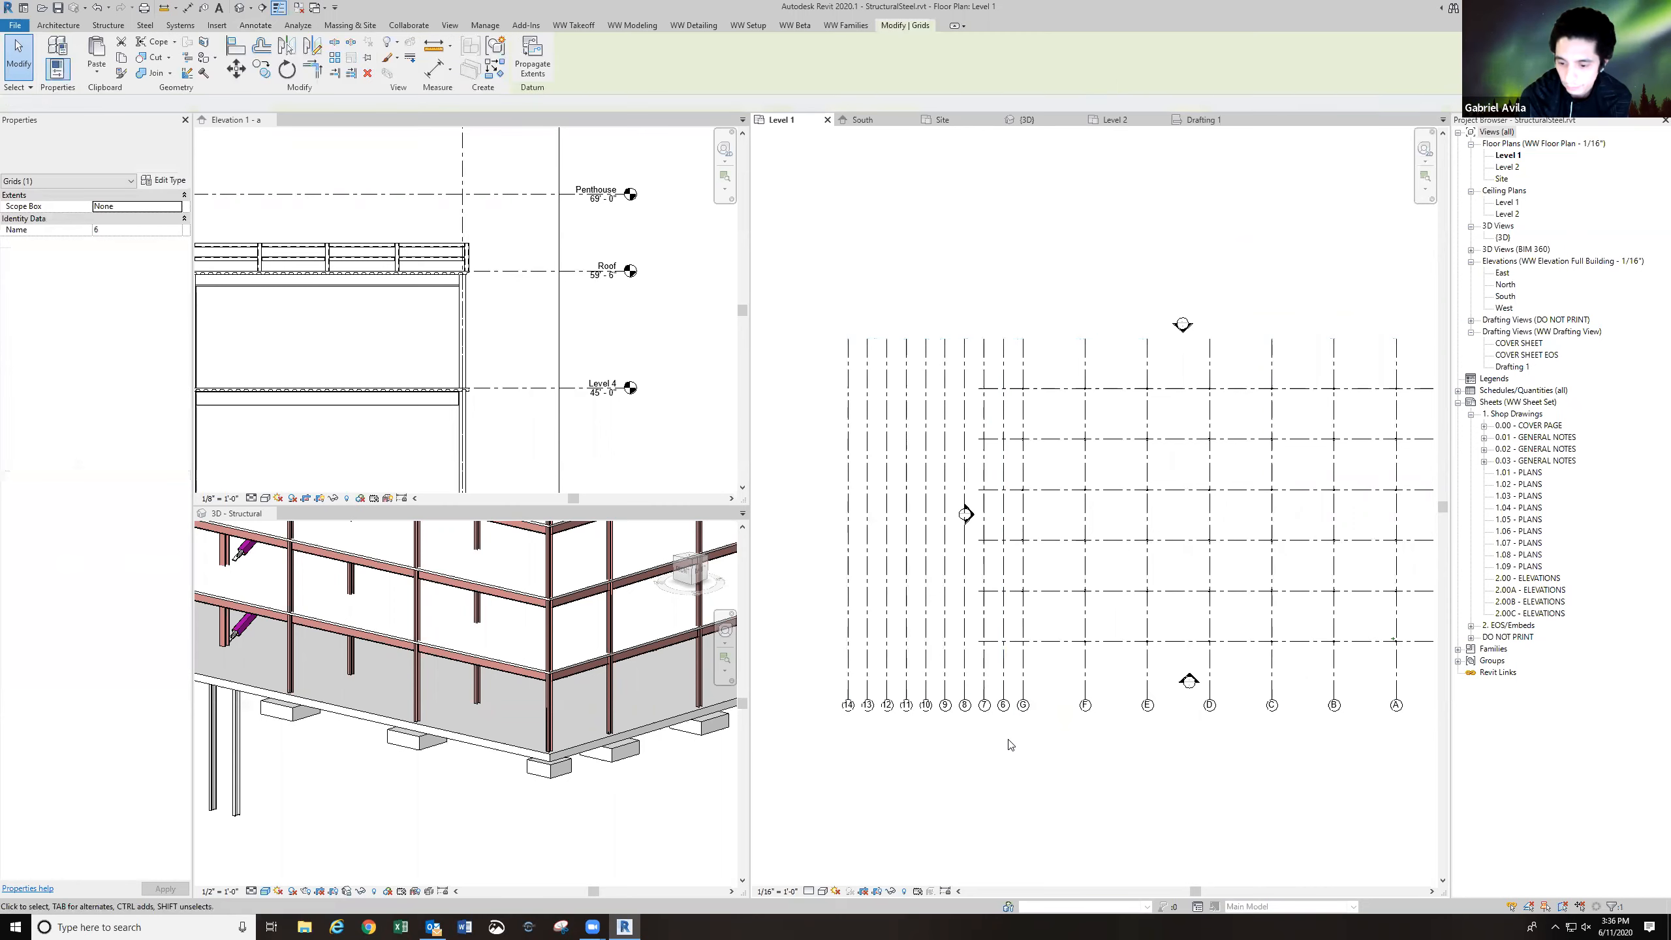
{"action": "left_click_drag", "start_coordinate": [1011, 745], "coordinate": [844, 693]}
{"action": "key", "text": "Delete"}
{"action": "middle_click", "coordinate": [957, 693]}
{"action": "middle_click", "coordinate": [956, 691]}
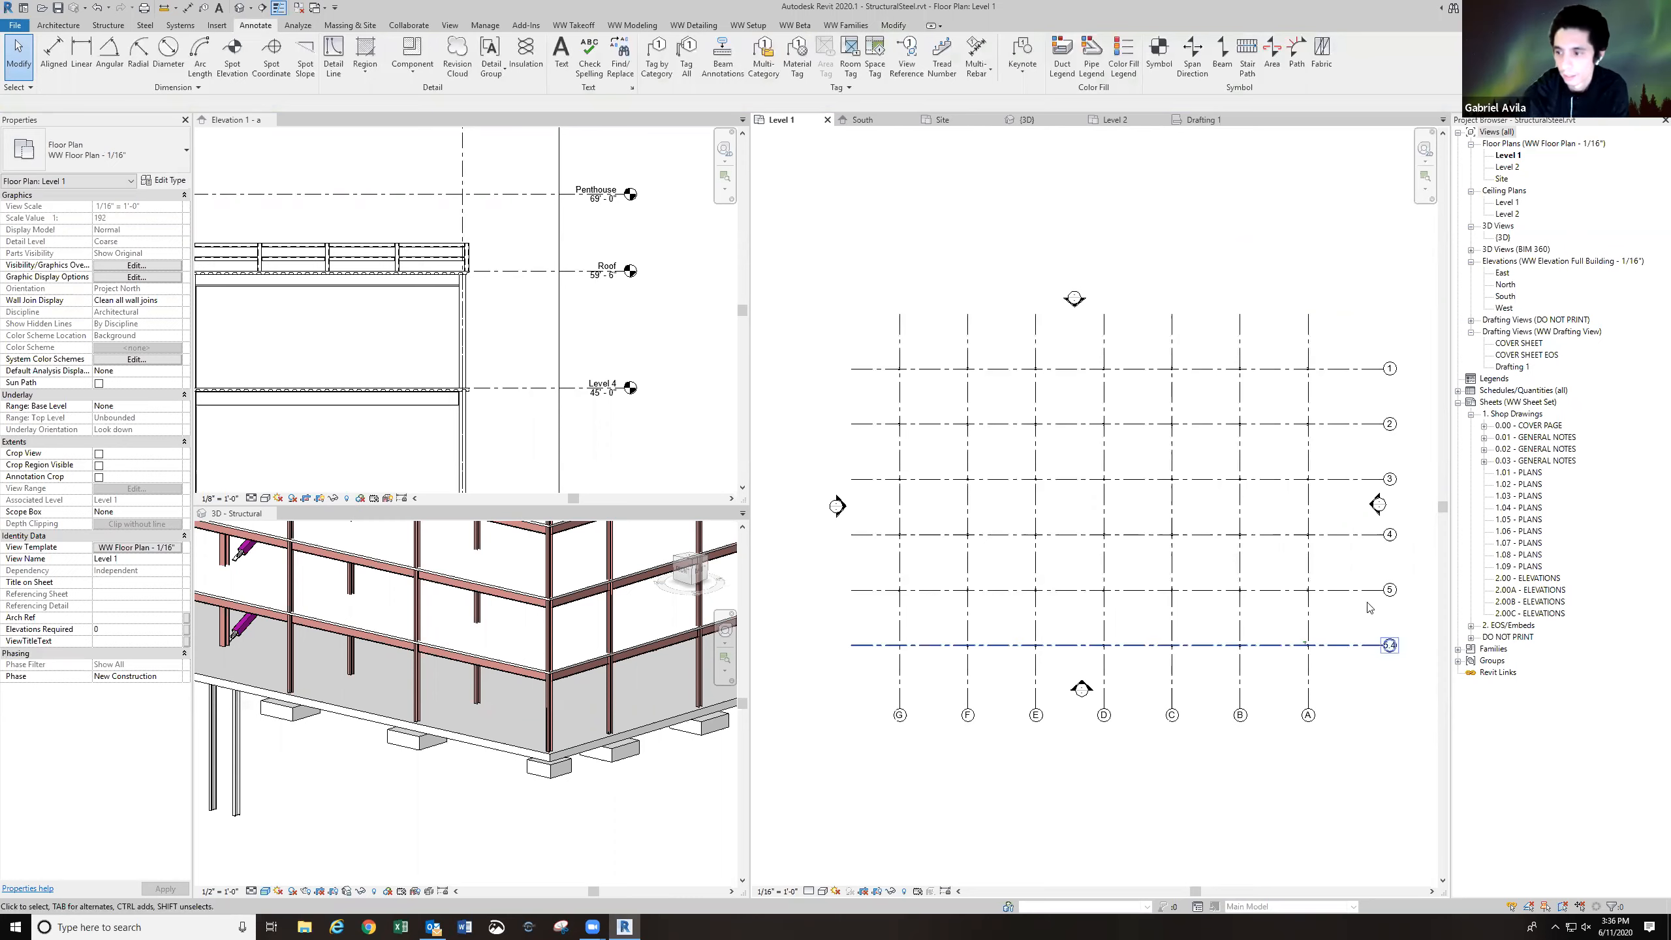
Open the {3D} view of the StructuralSteel project to show the steel frame.
{"action": "left_click", "coordinate": [1504, 238]}
{"action": "double_click", "coordinate": [1504, 238]}
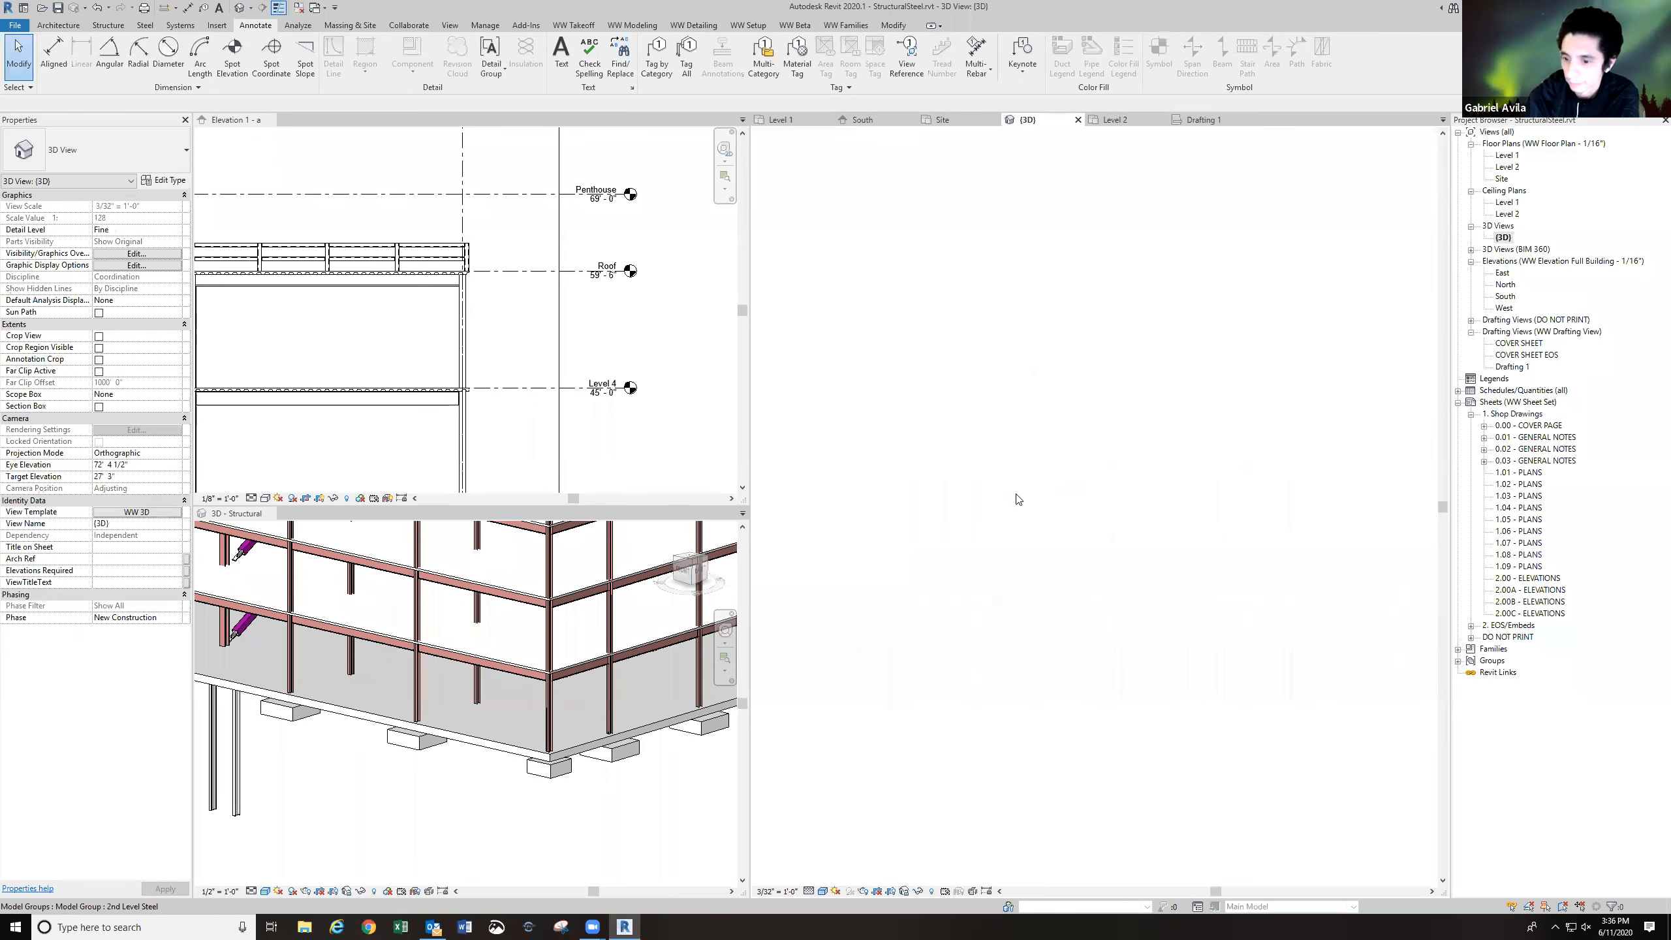
{"action": "scroll", "coordinate": [1016, 559], "scroll_direction": "up", "scroll_amount": 4}
{"action": "scroll", "coordinate": [884, 514], "scroll_direction": "down", "scroll_amount": 2}
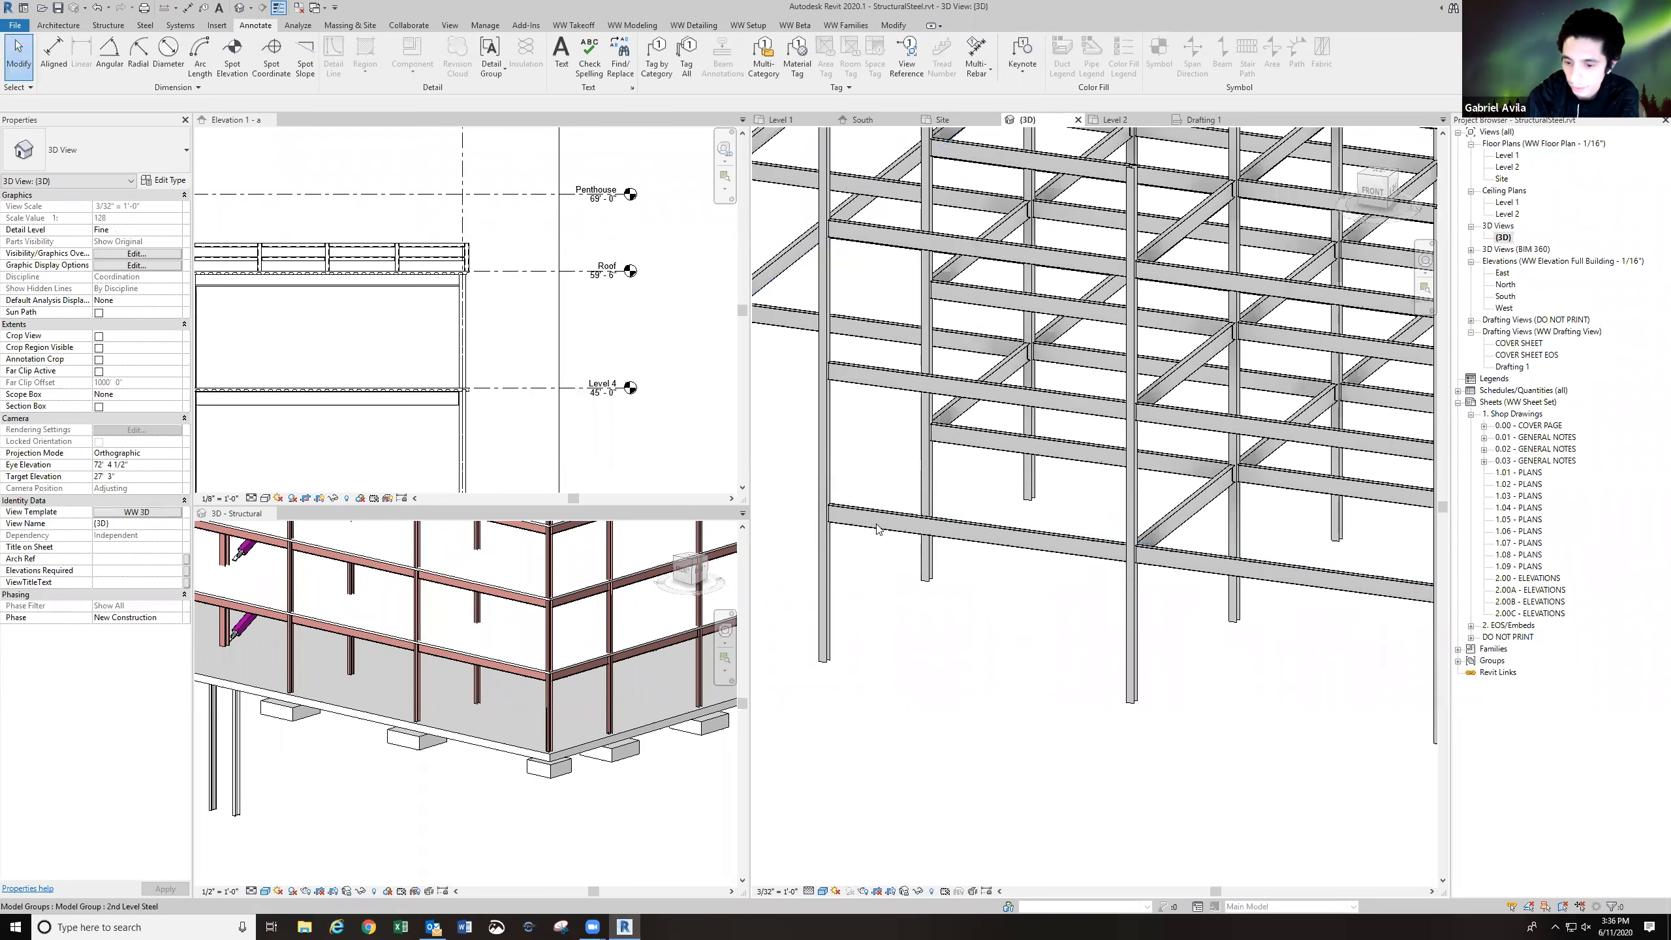
{"action": "scroll", "coordinate": [884, 514], "scroll_direction": "down", "scroll_amount": 2}
Open the 2nd Level Steel group for editing and select its W21X44 girder at the near front corner.
{"action": "left_click", "coordinate": [885, 520]}
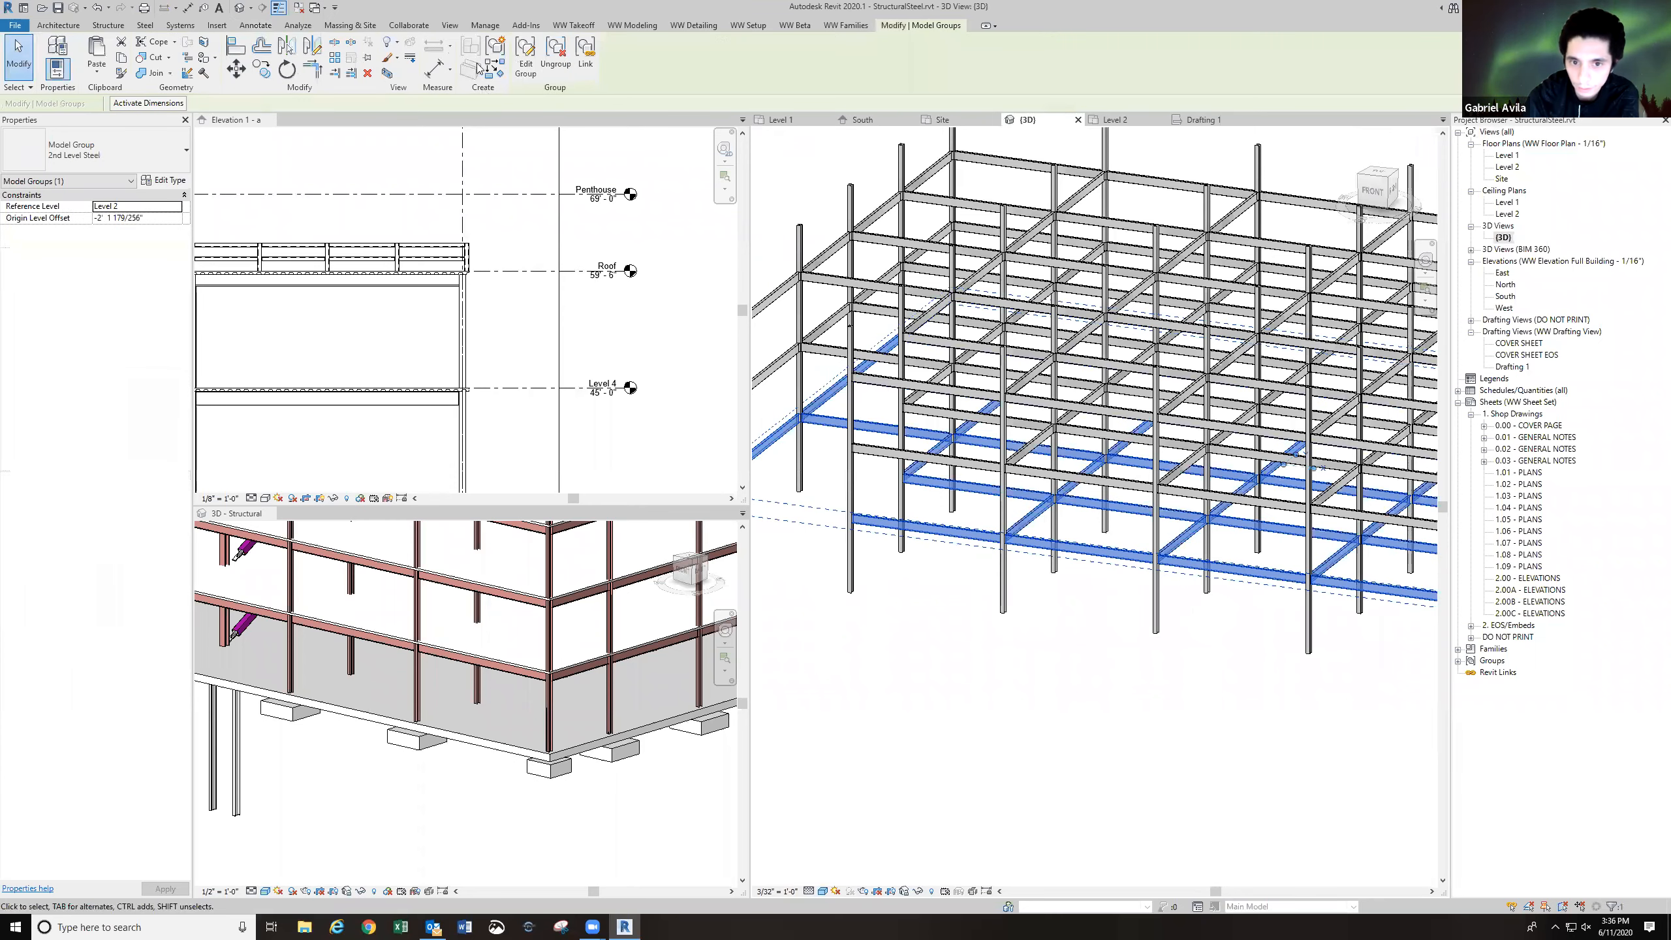
{"action": "left_click", "coordinate": [525, 56]}
{"action": "left_click", "coordinate": [893, 541]}
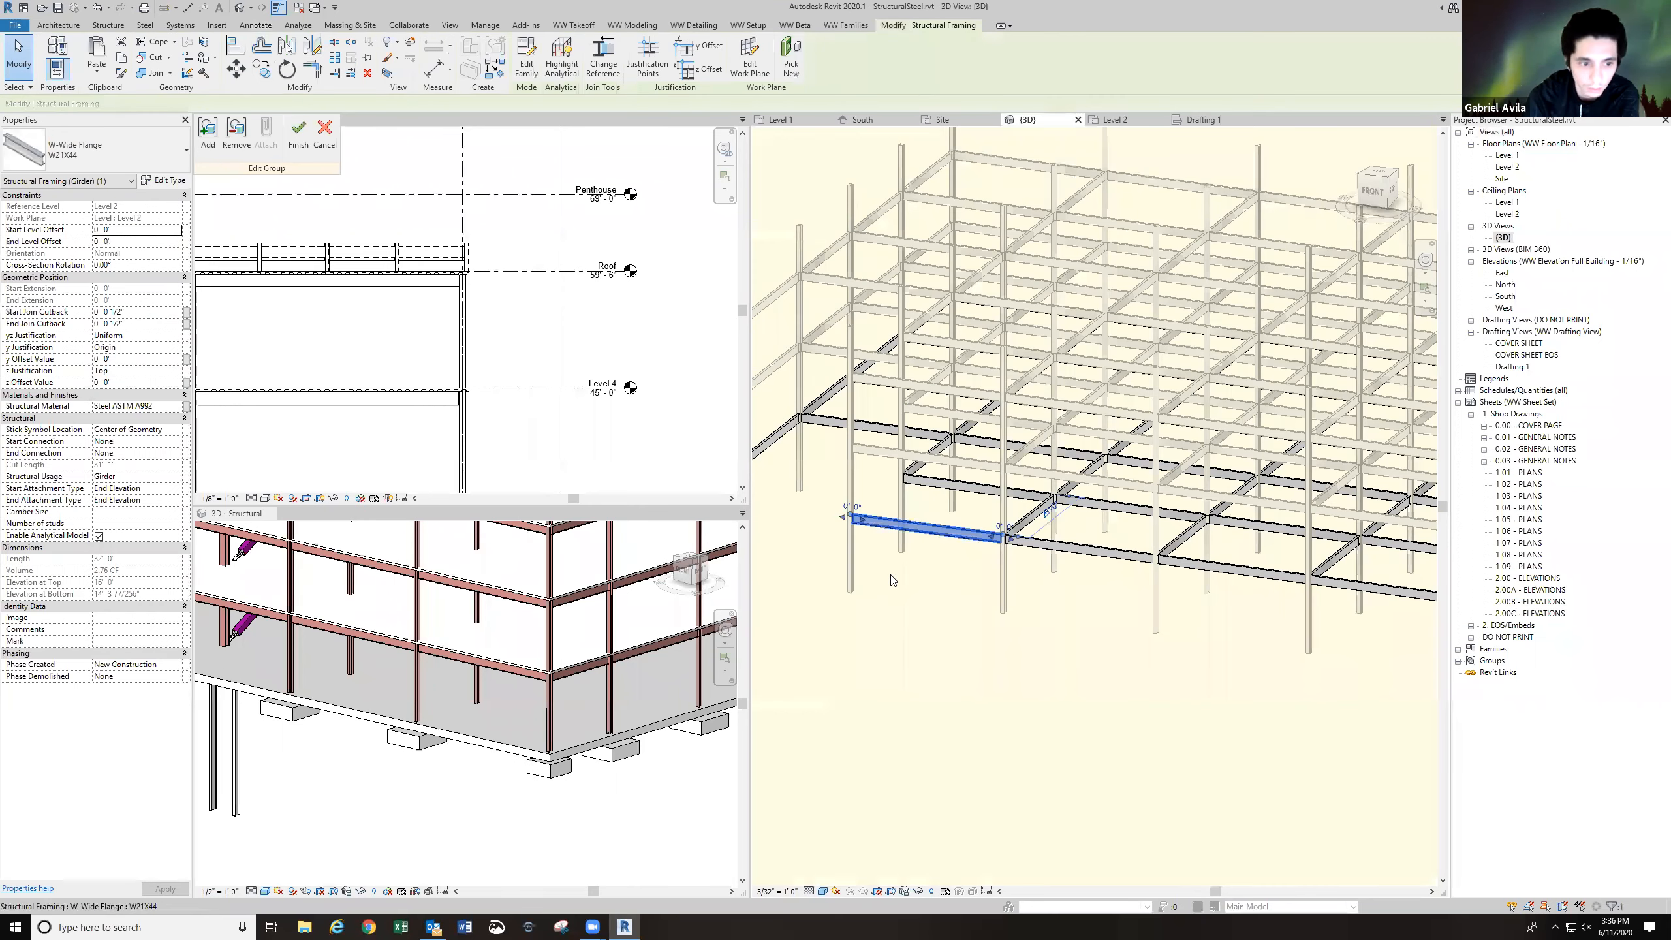
{"action": "scroll", "coordinate": [1141, 545], "scroll_direction": "up", "scroll_amount": 3}
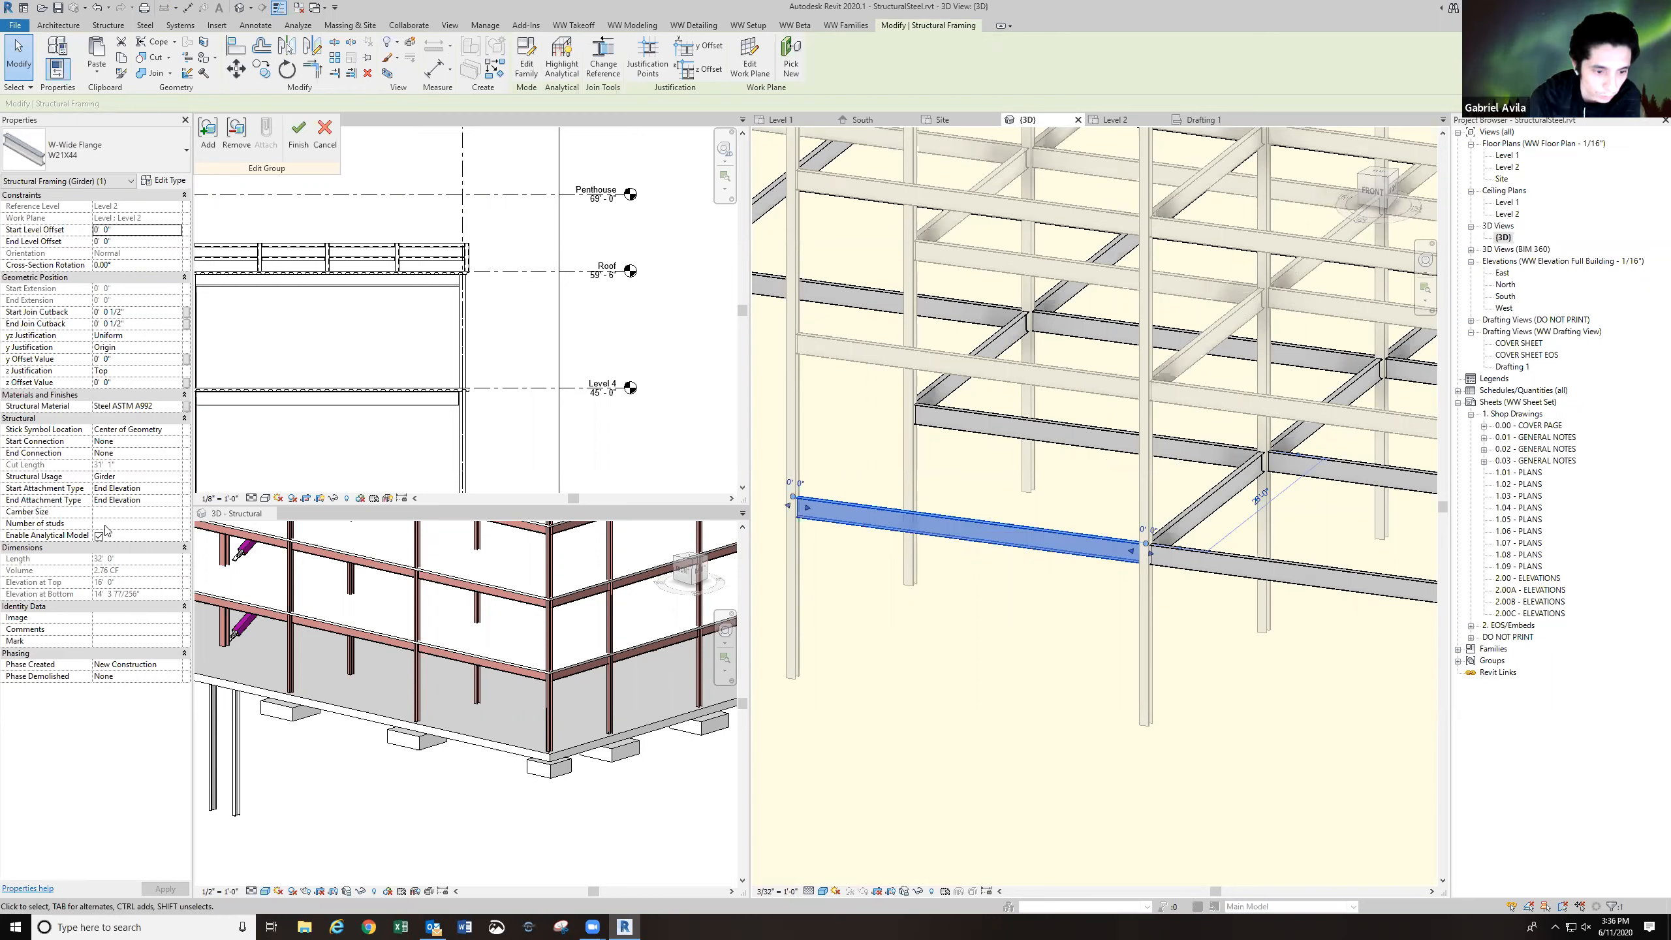
Collapse the girder's Structural, Materials and Finishes, and Geometric Position property groups.
{"action": "left_click", "coordinate": [105, 419]}
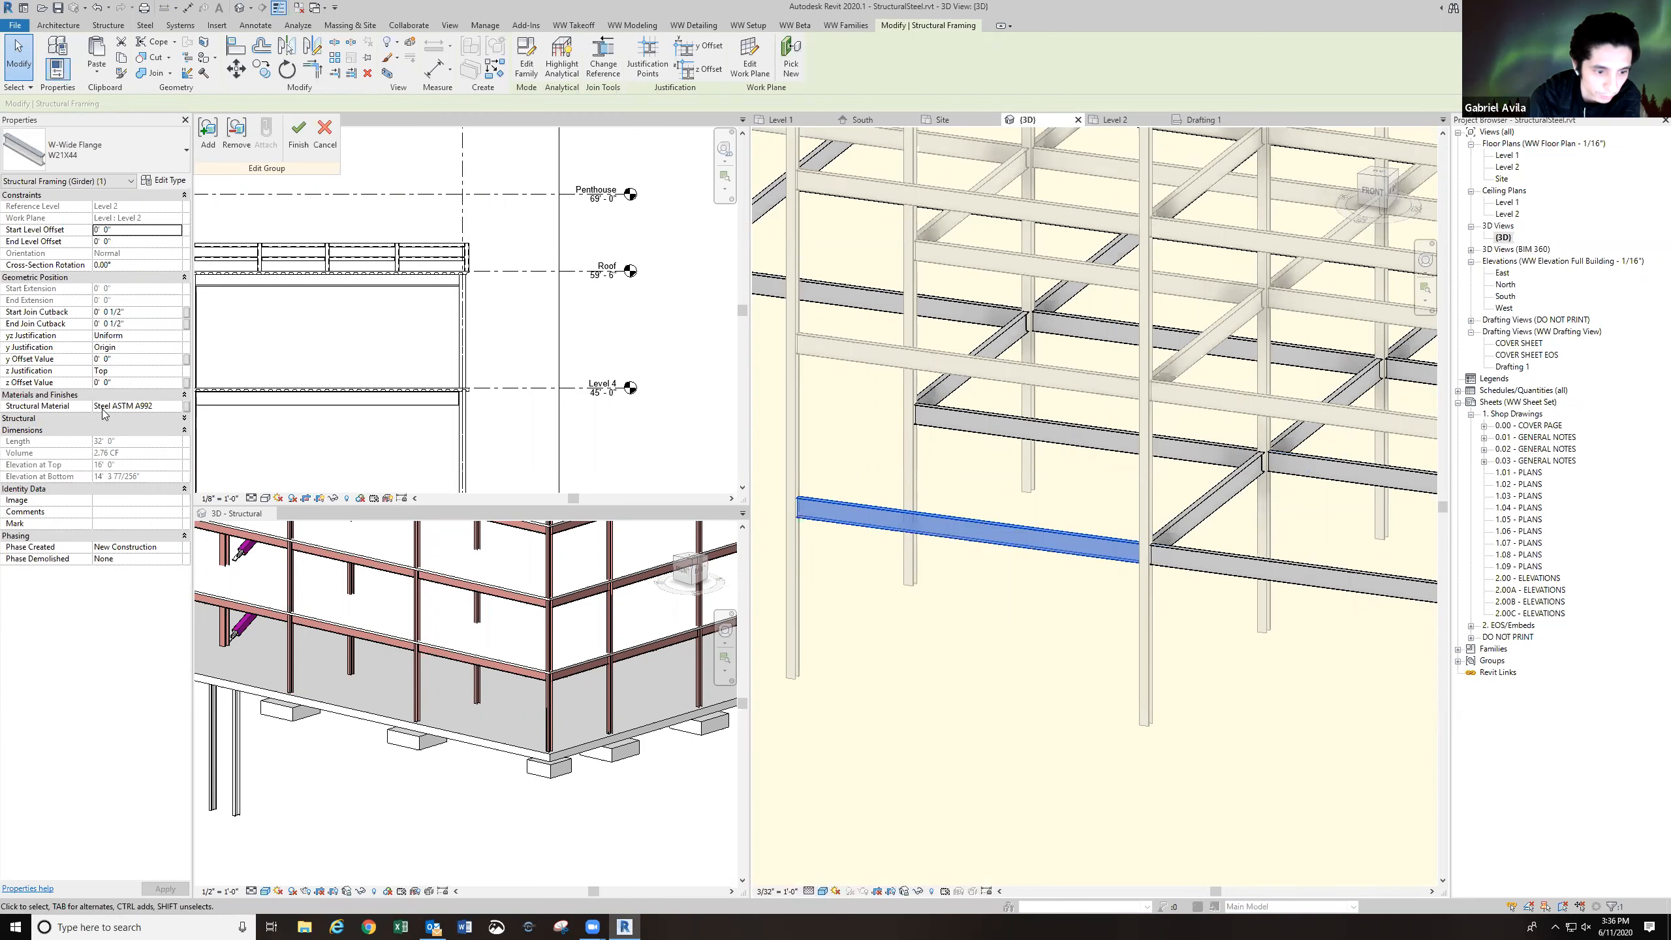
{"action": "left_click", "coordinate": [97, 396]}
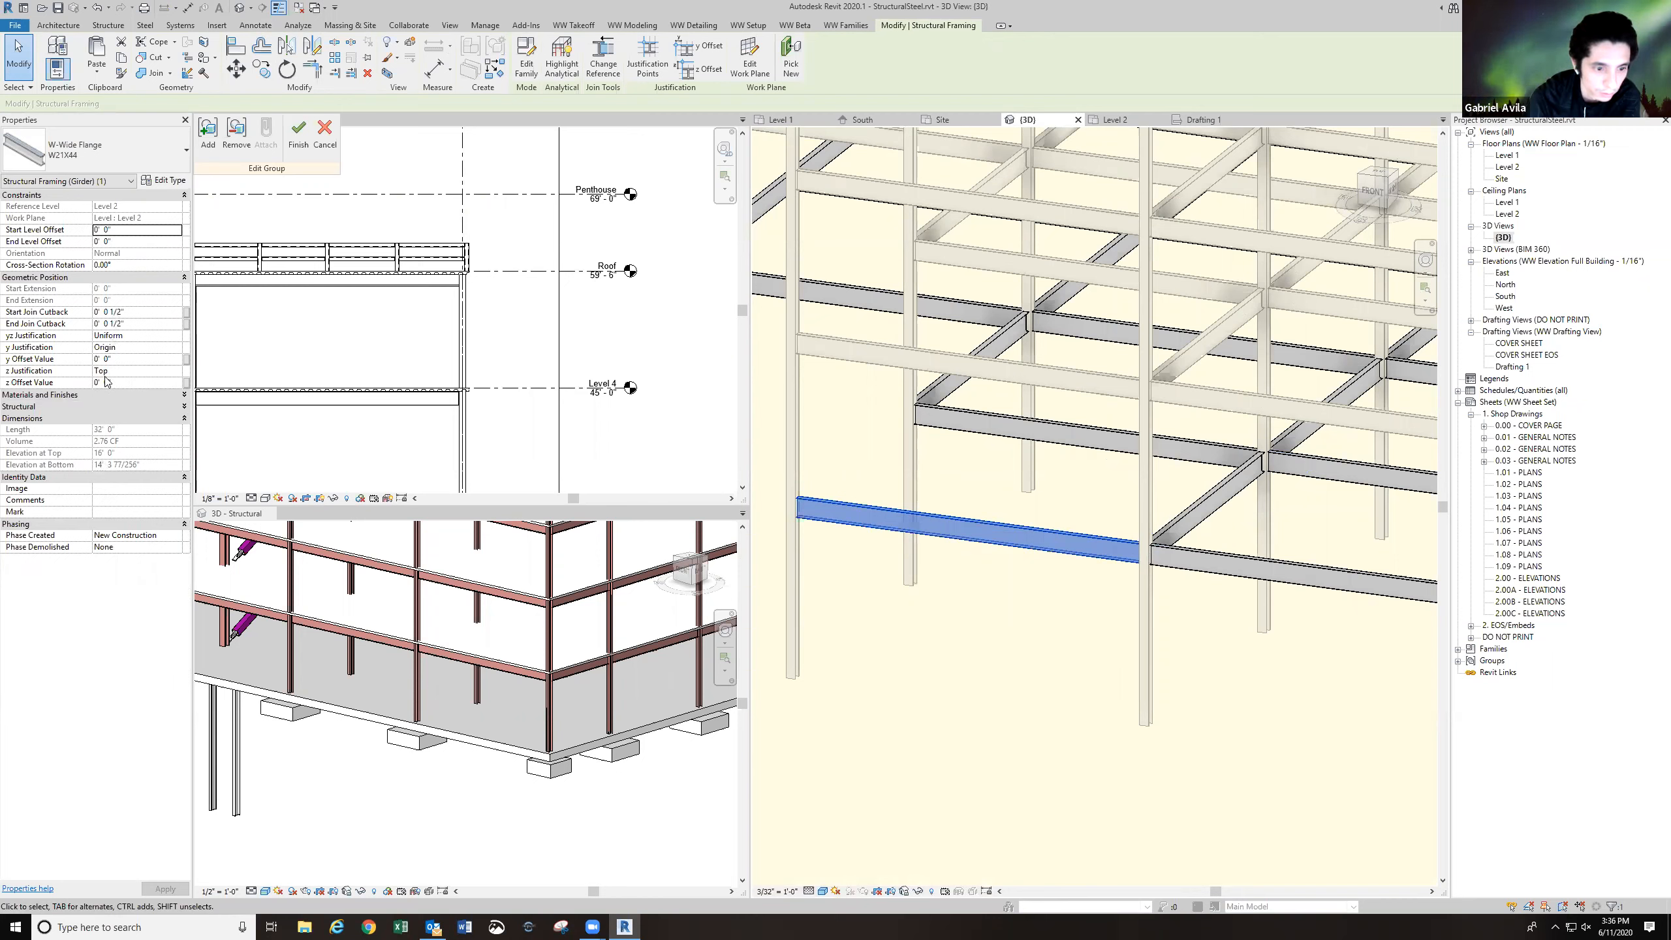
{"action": "left_click", "coordinate": [112, 277]}
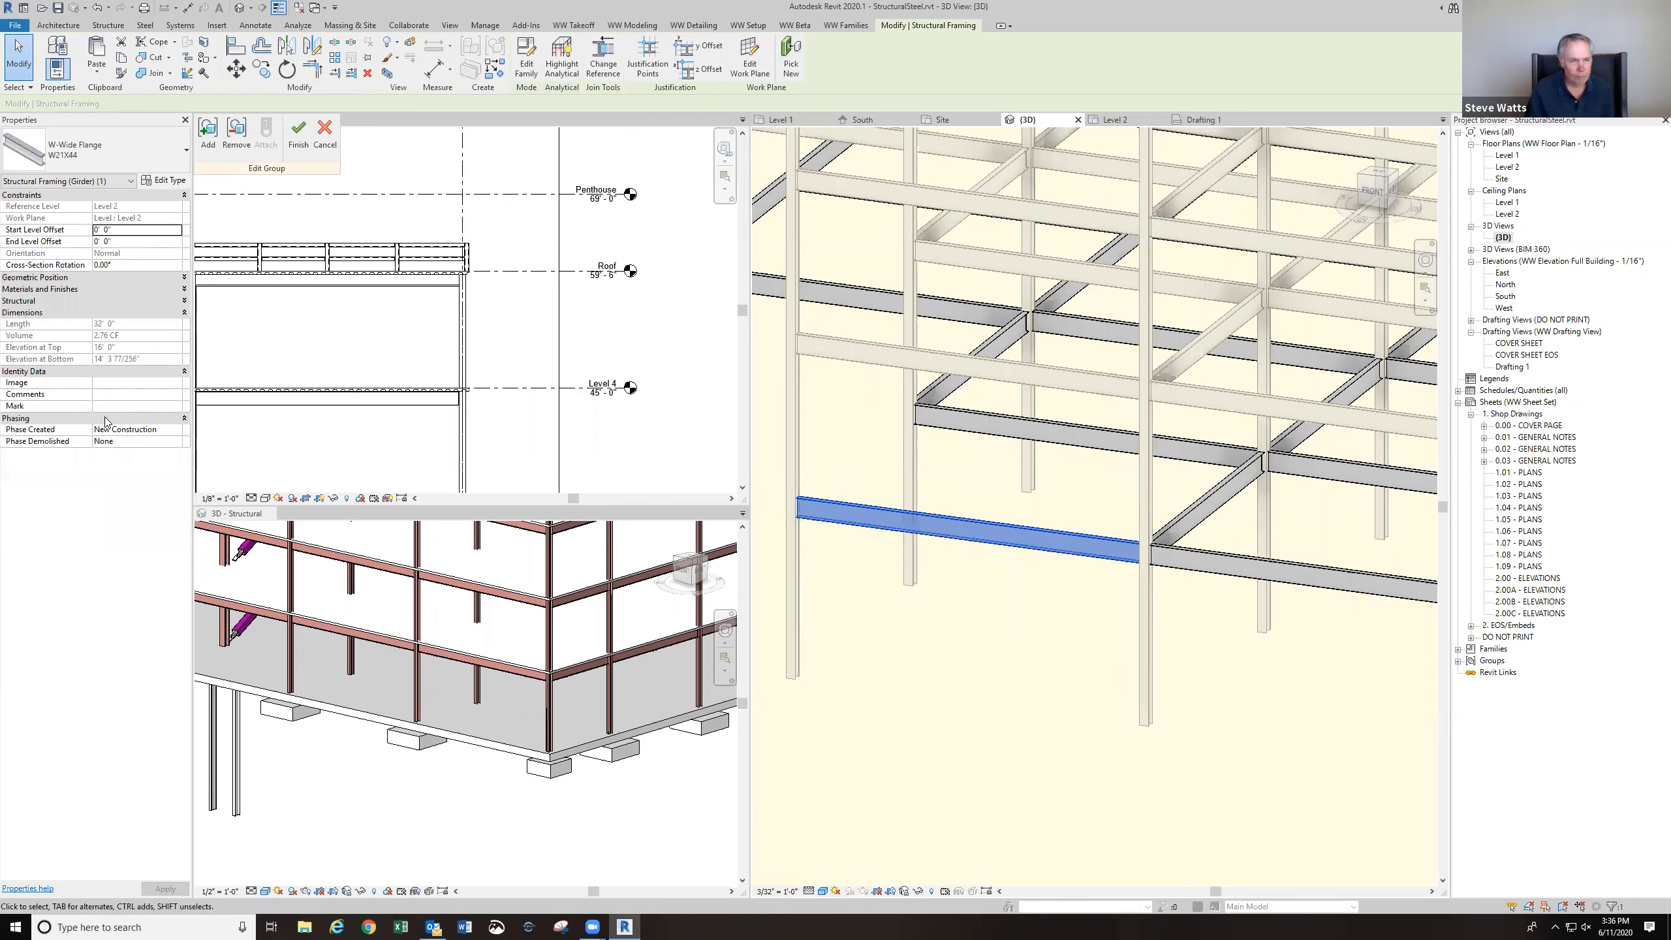